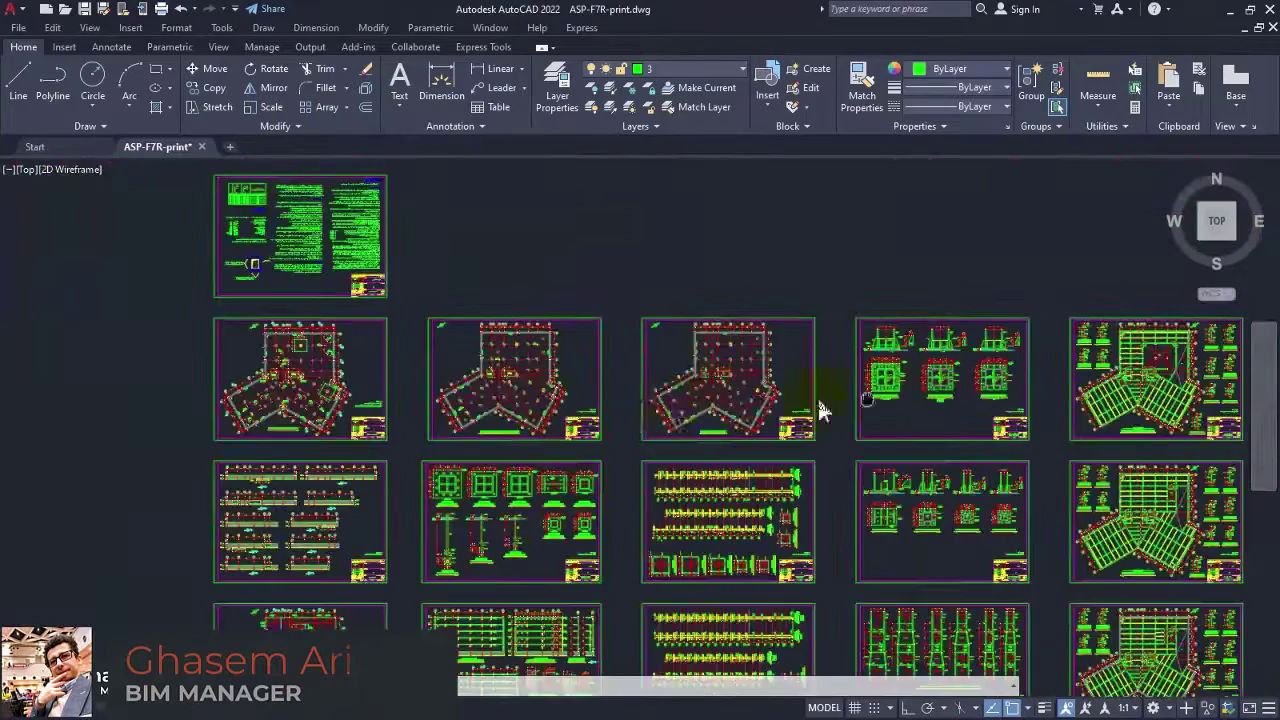
Examine the base plate details for types B.P.1, B.P.2 and B.P.2A on their drawing sheet.
middle_click_drag(820, 410, 605, 410)
scroll(334, 357, "up", 6)
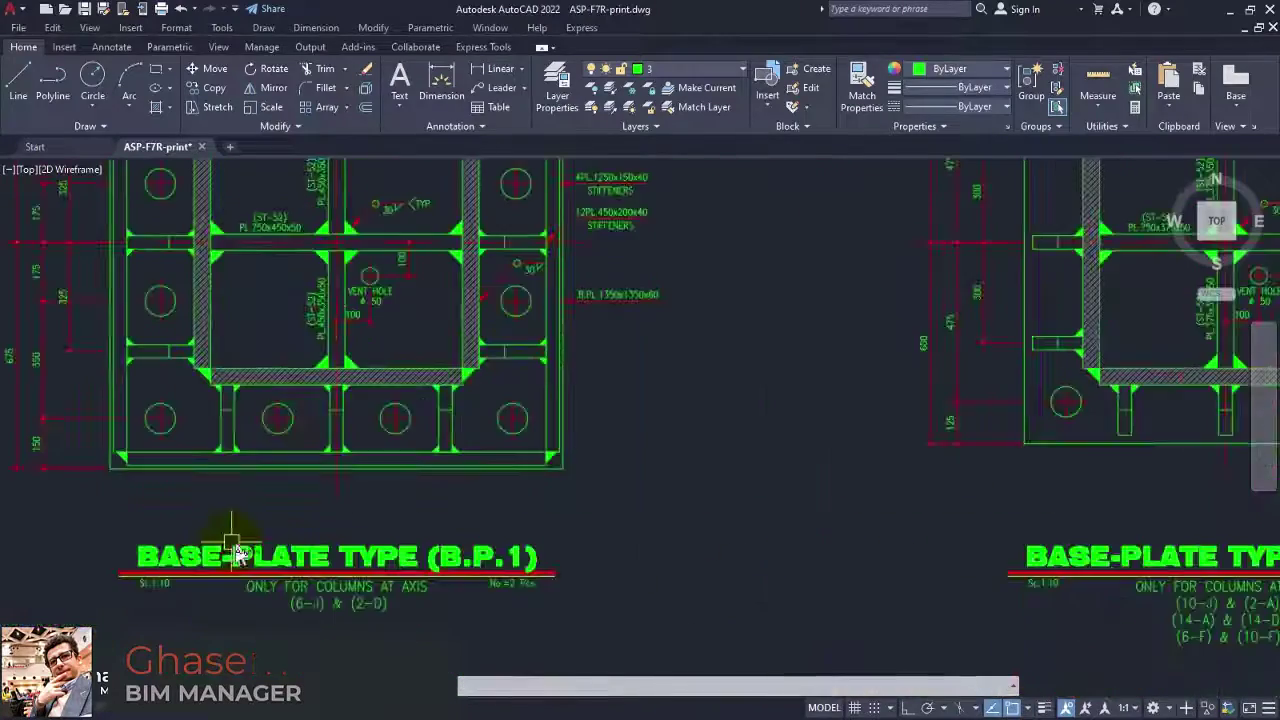
scroll(345, 535, "down", 5)
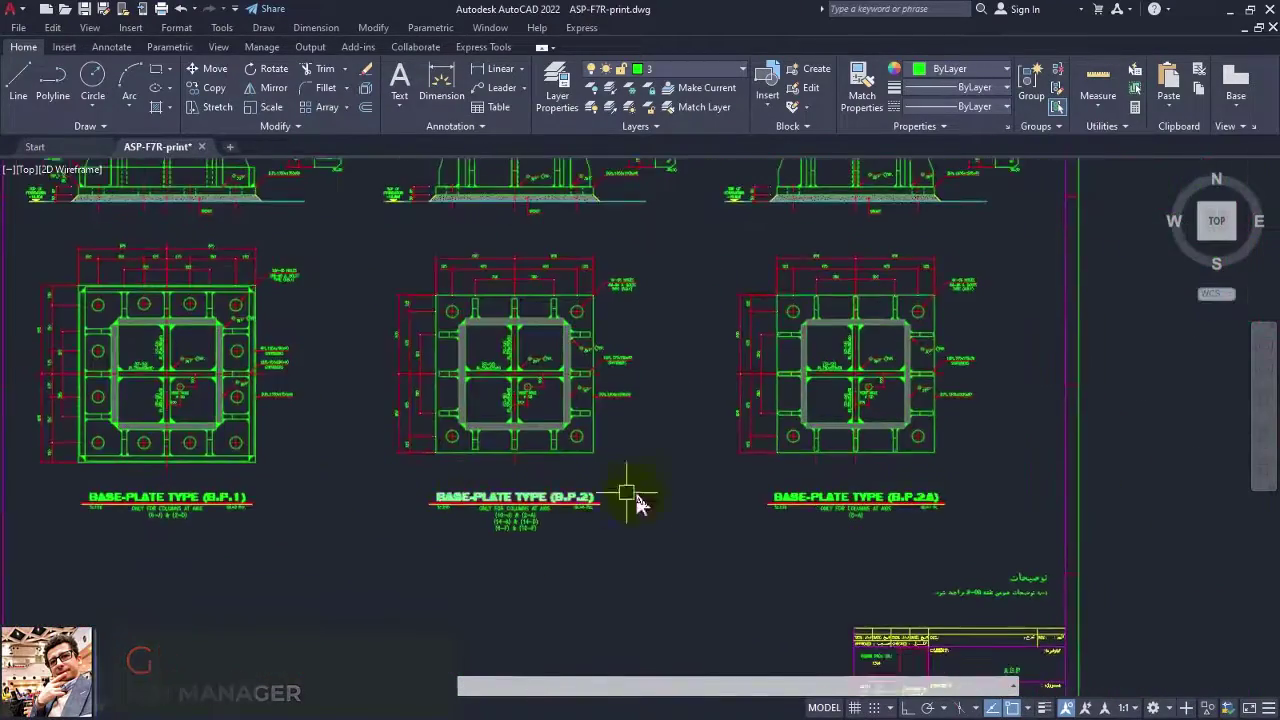
middle_click_drag(950, 470, 634, 466)
scroll(613, 475, "up", 4)
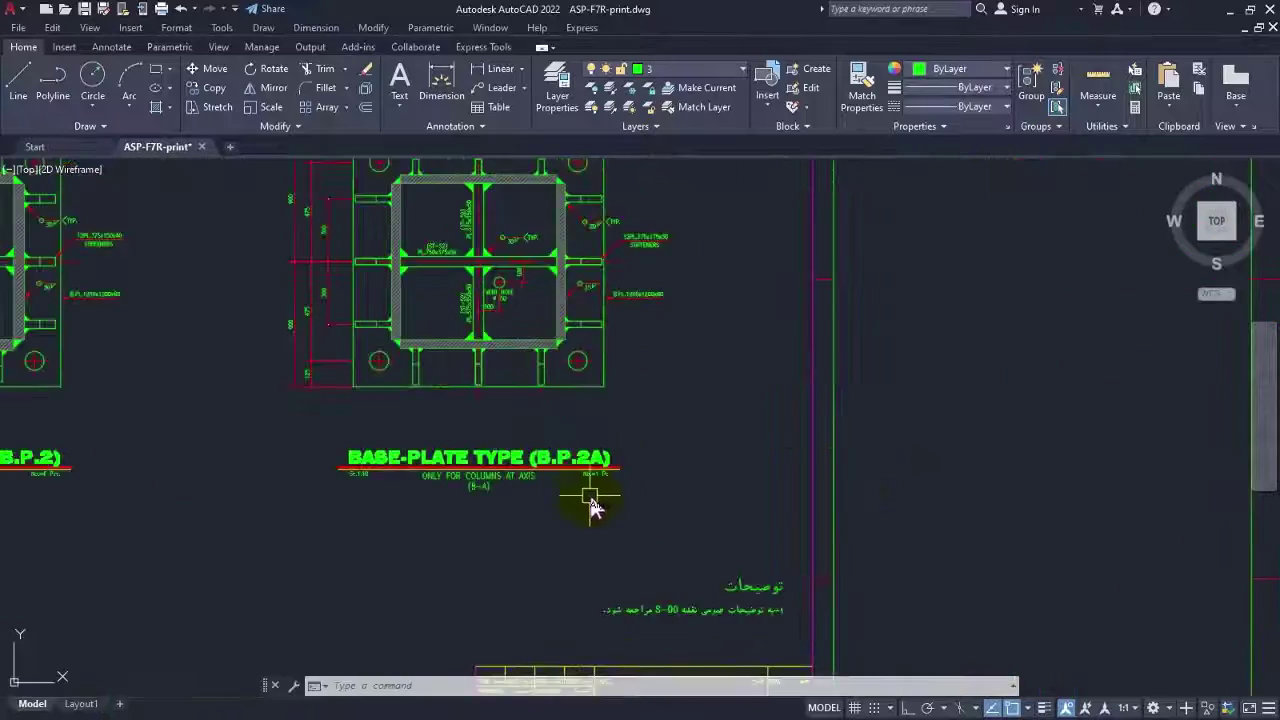
Examine the base plate details for types B.P.3, B.P.4 and B.P.5 on the neighbouring sheet, including plate dimensions and bolt holes.
scroll(590, 505, "down", 6)
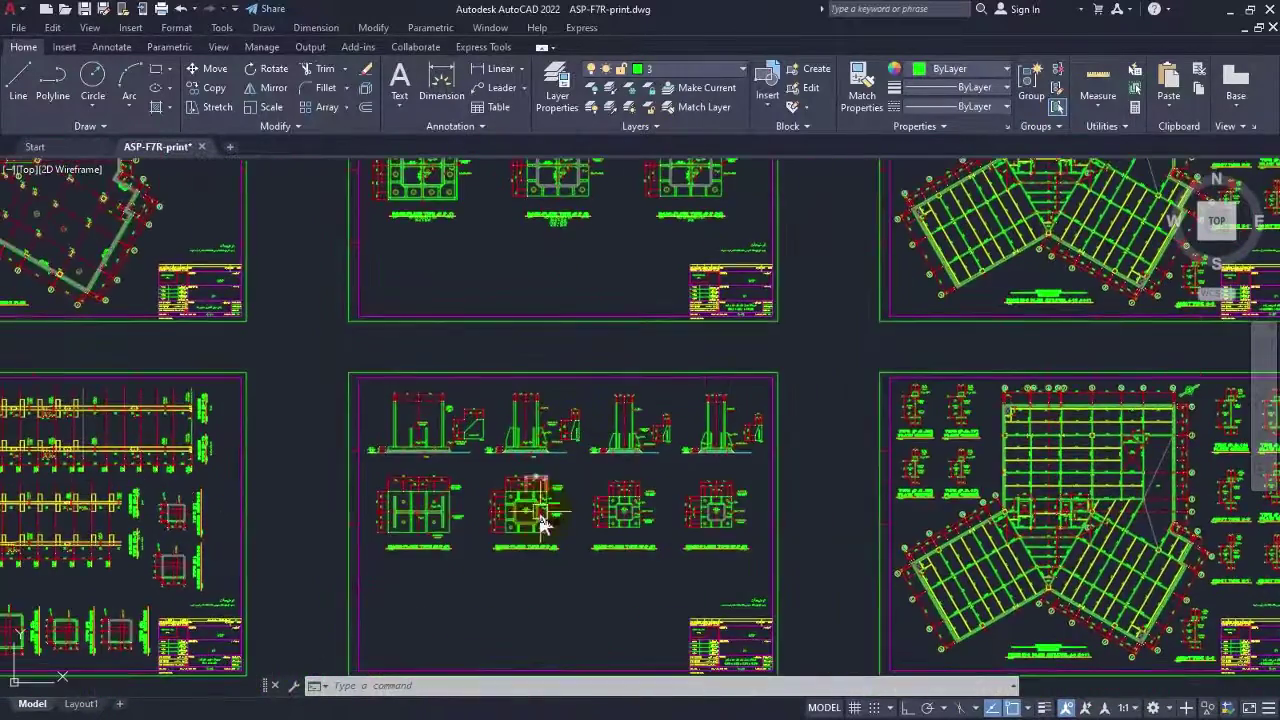
scroll(466, 529, "up", 6)
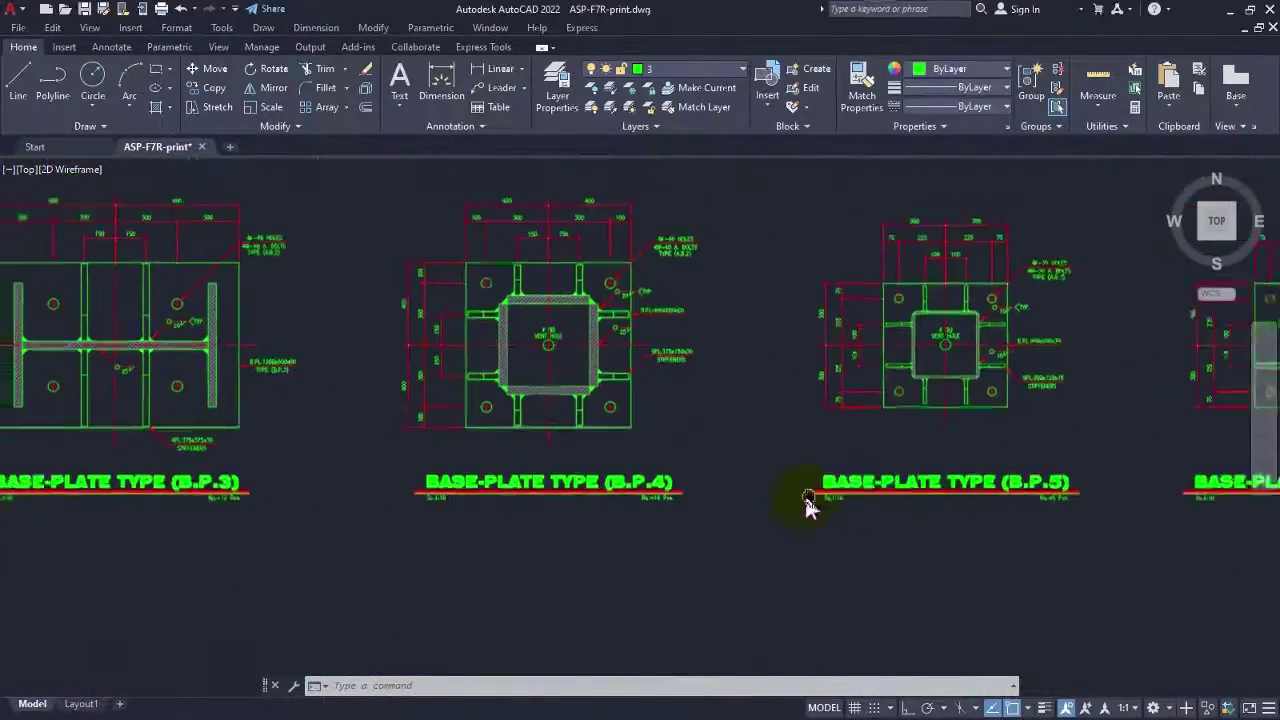
mouse_move(1017, 543)
middle_mouse_down()
mouse_move(626, 543)
mouse_move(957, 557)
mouse_move(918, 560)
middle_mouse_up()
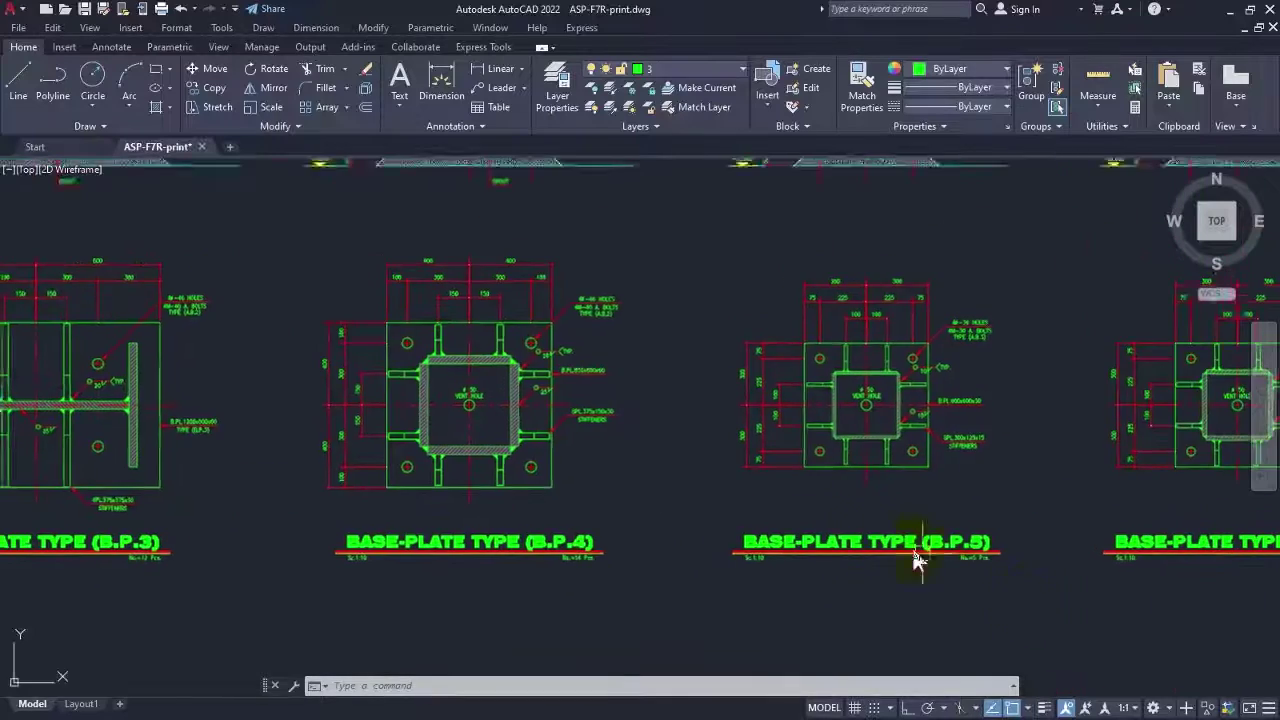
scroll(918, 560, "down", 3)
scroll(655, 487, "up", 5)
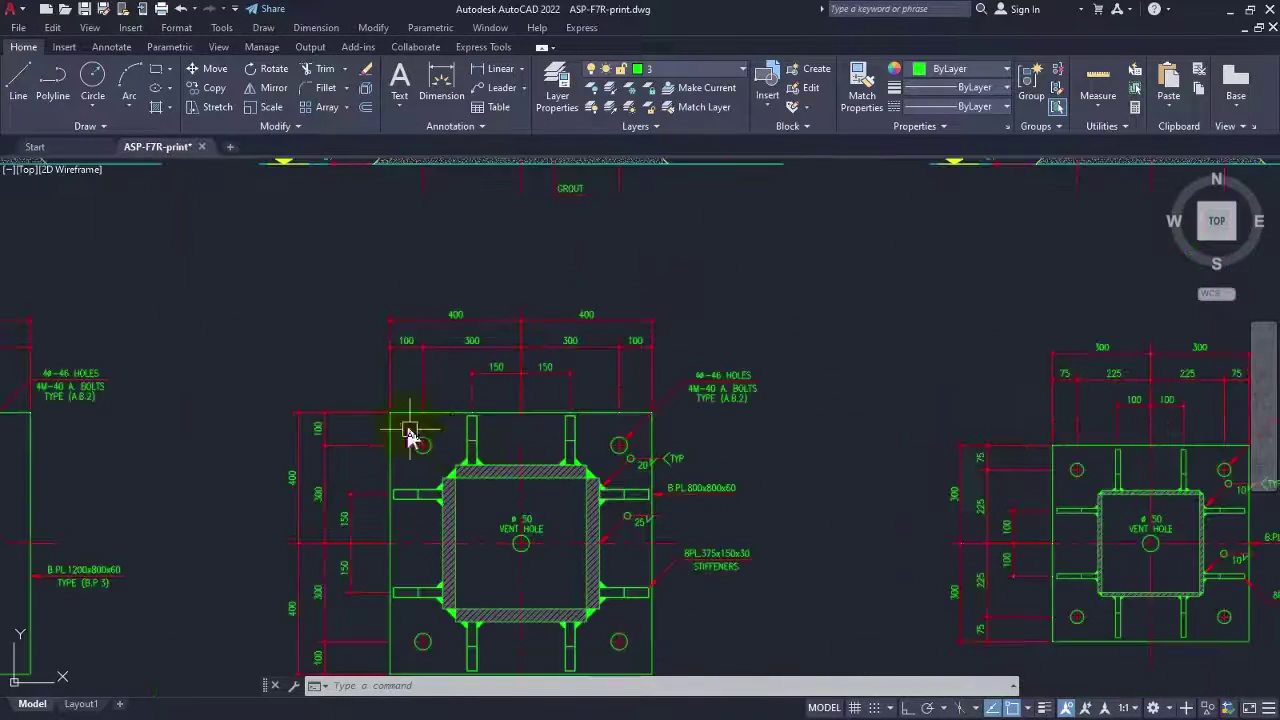
scroll(551, 503, "down", 1)
scroll(562, 450, "down", 2)
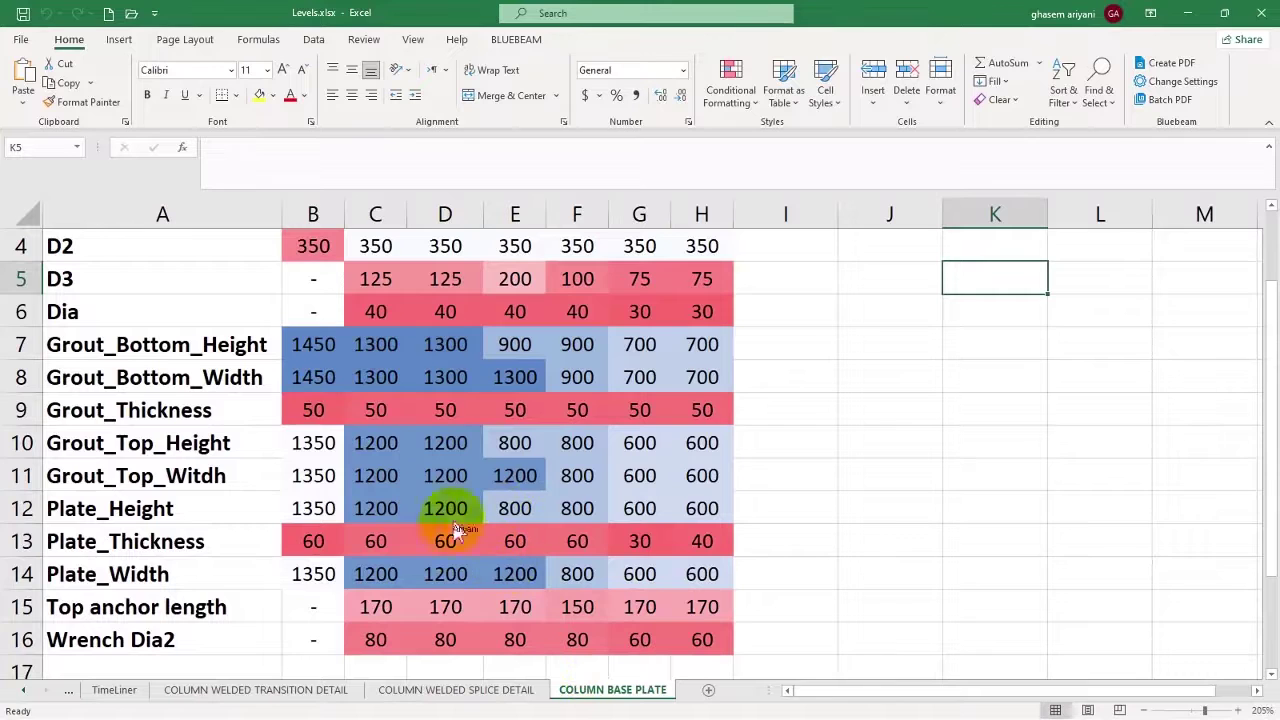
Review the parameter names, including Grout_Thickness, D1, D2 and D3, and the B.P1 to B.P6 headings on the COLUMN BASE PLATE sheet.
left_click(130, 410)
scroll(206, 514, "down", 3)
scroll(200, 517, "up", 4)
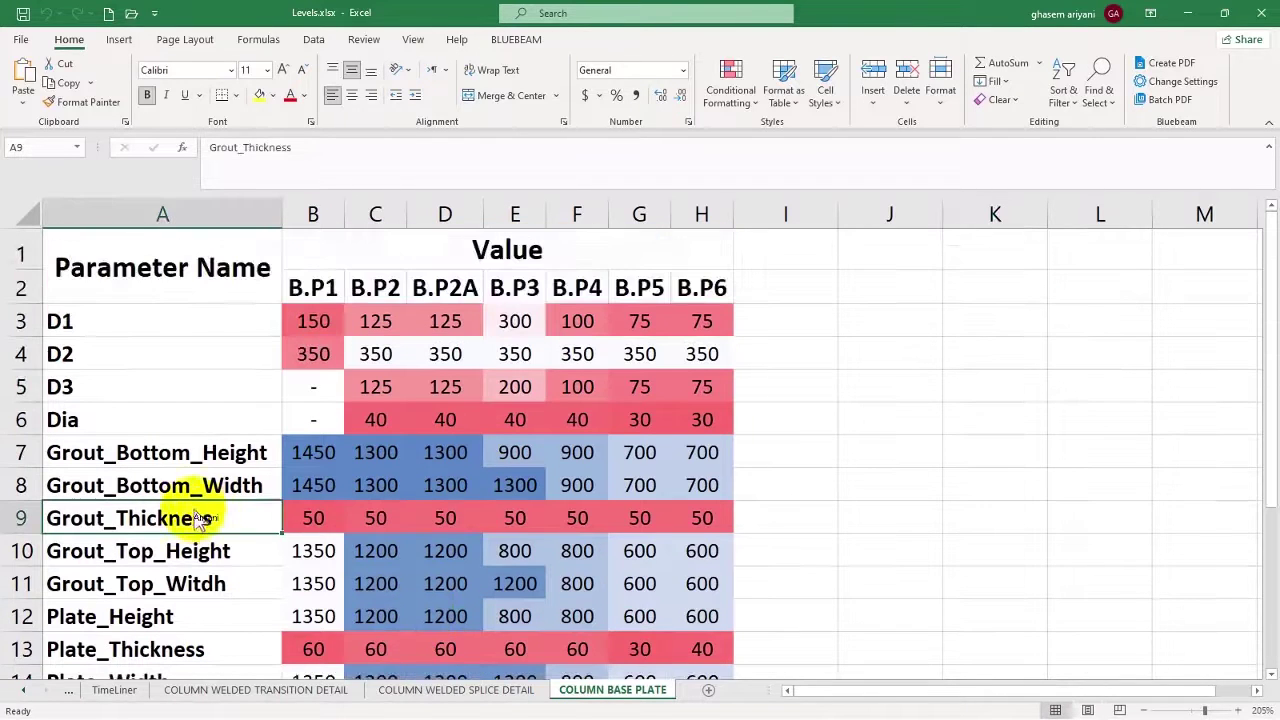
left_click(166, 322)
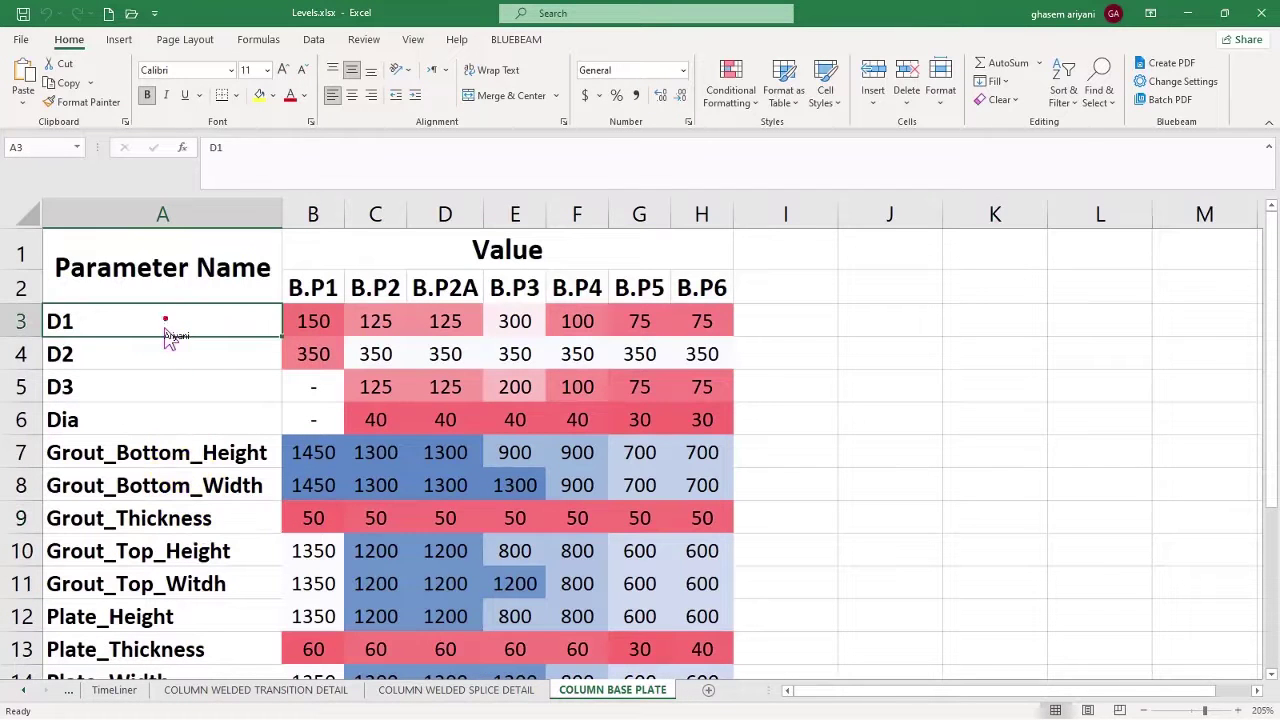
left_click(158, 345)
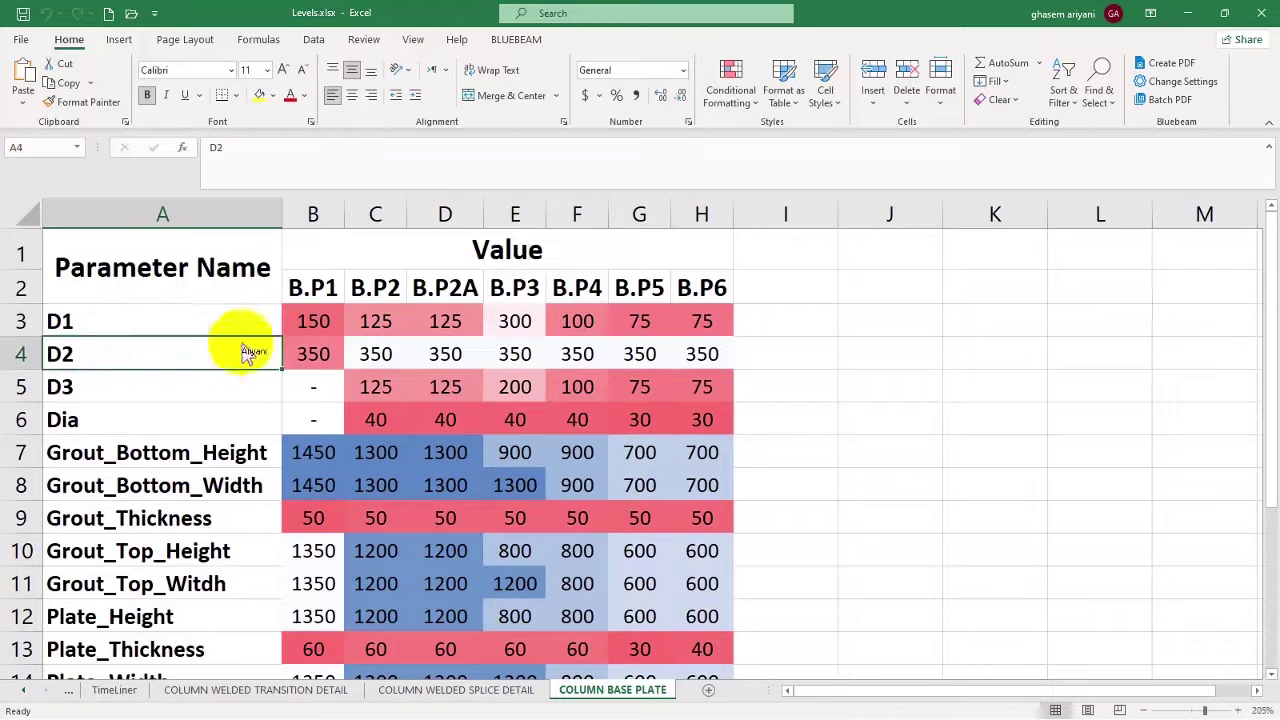
left_click(317, 300)
left_click(728, 298)
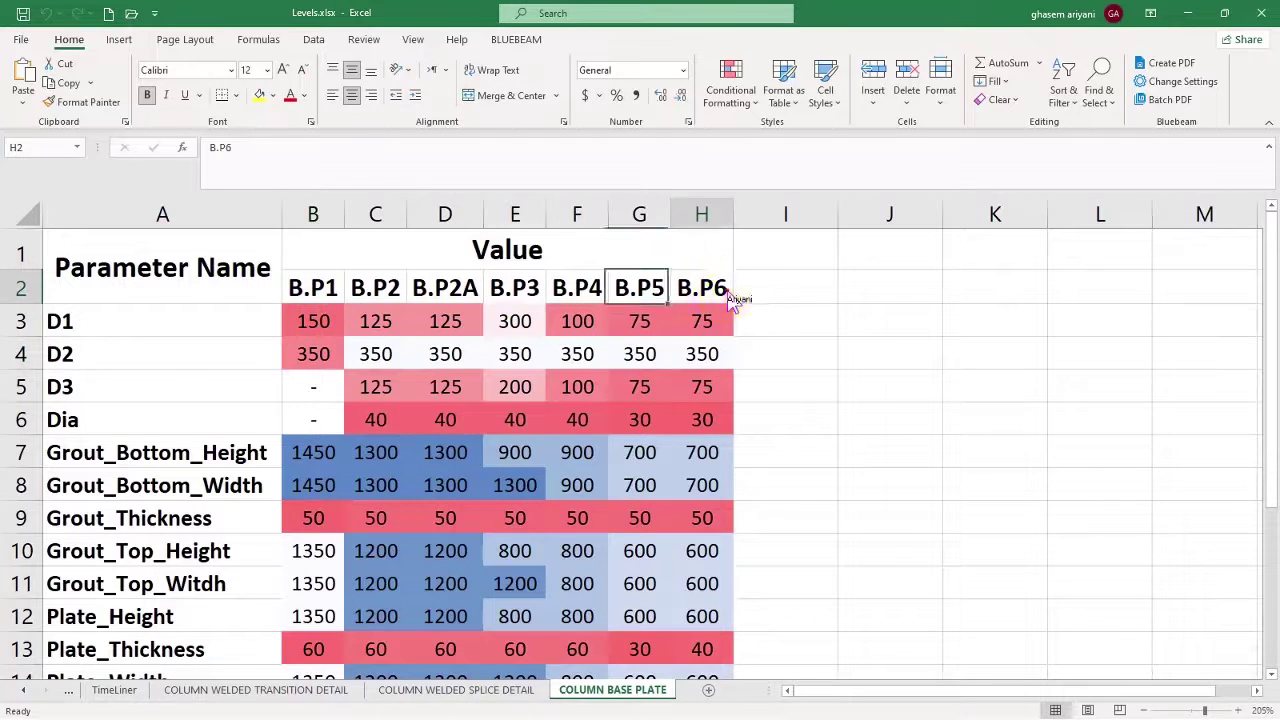
left_click(171, 340)
left_click(162, 392)
scroll(180, 440, "down", 1)
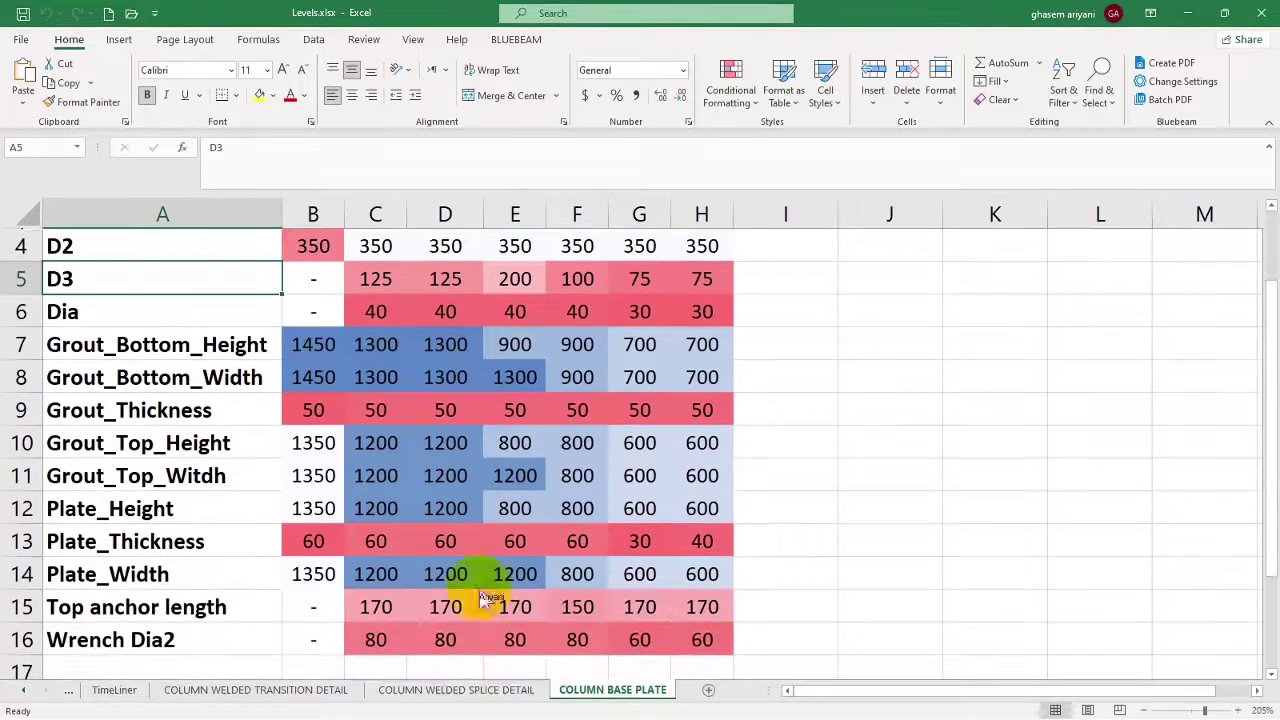
Glance at the COLUMN WELDED SPLICE DETAIL sheet, and return to COLUMN BASE PLATE to review Plate_Height, Top anchor length and Wrench Dia2.
left_click(486, 696)
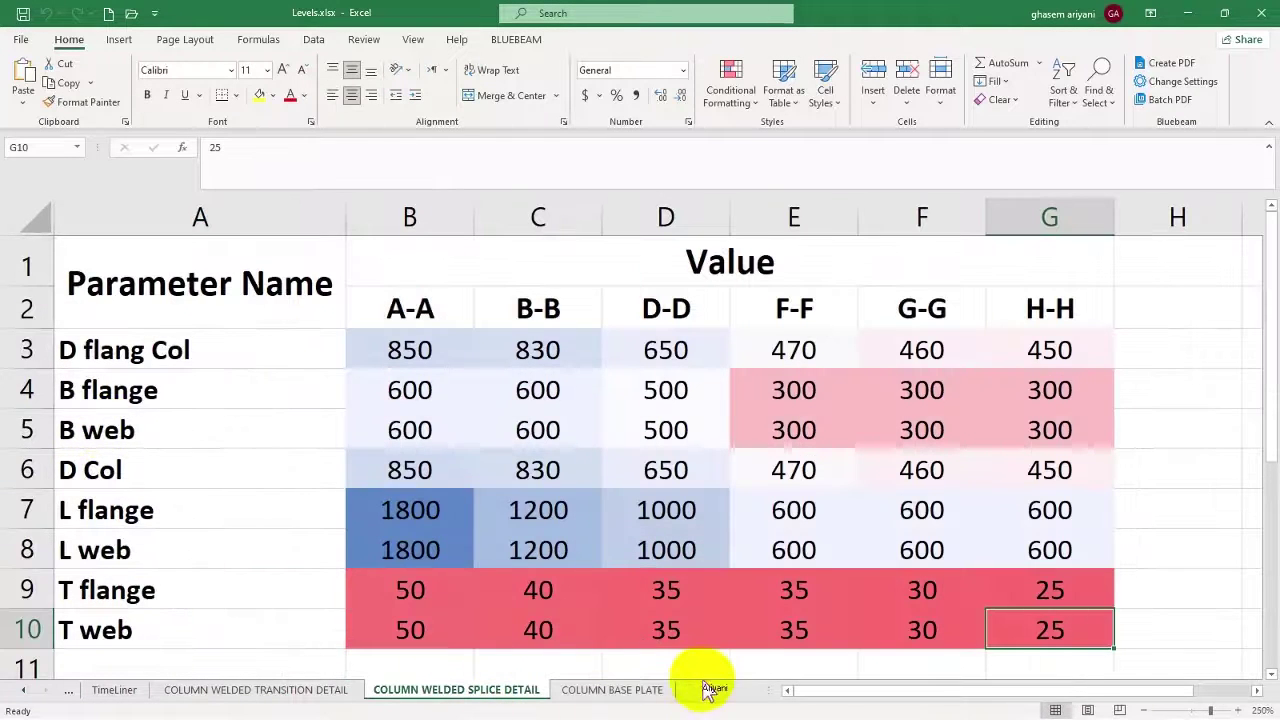
left_click(650, 690)
left_click(86, 505)
left_click(82, 612)
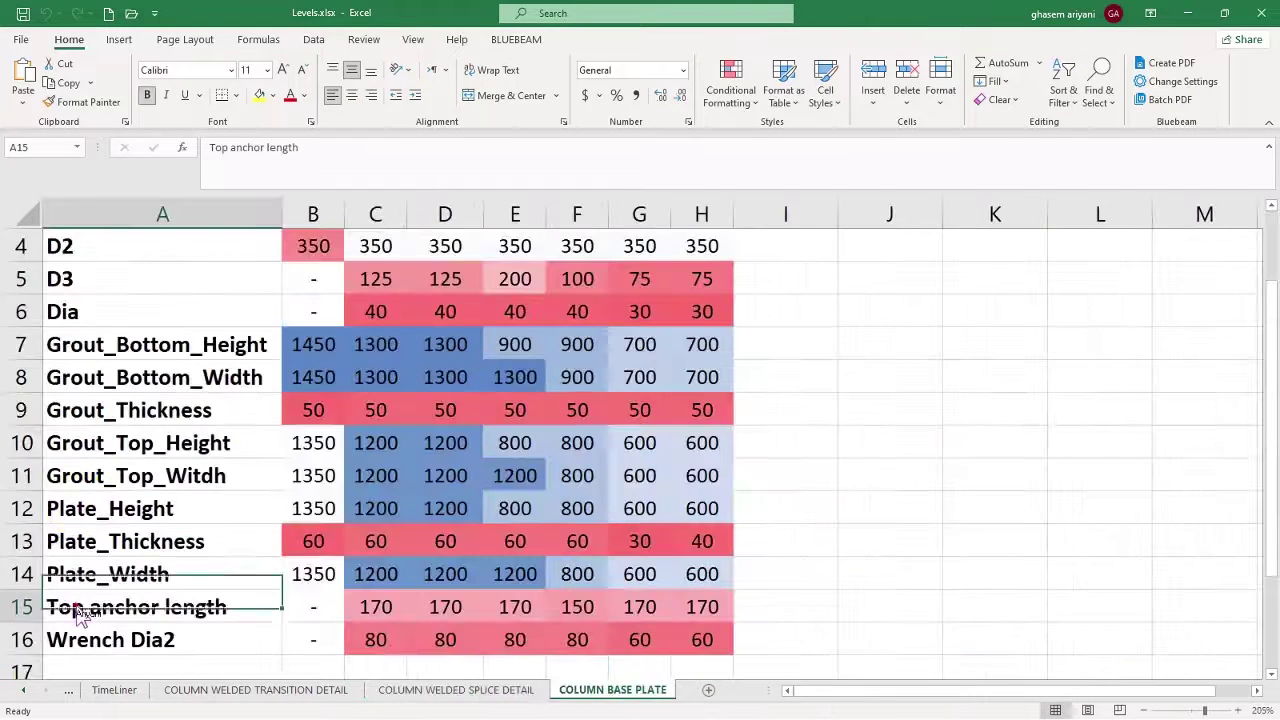
left_click(104, 644)
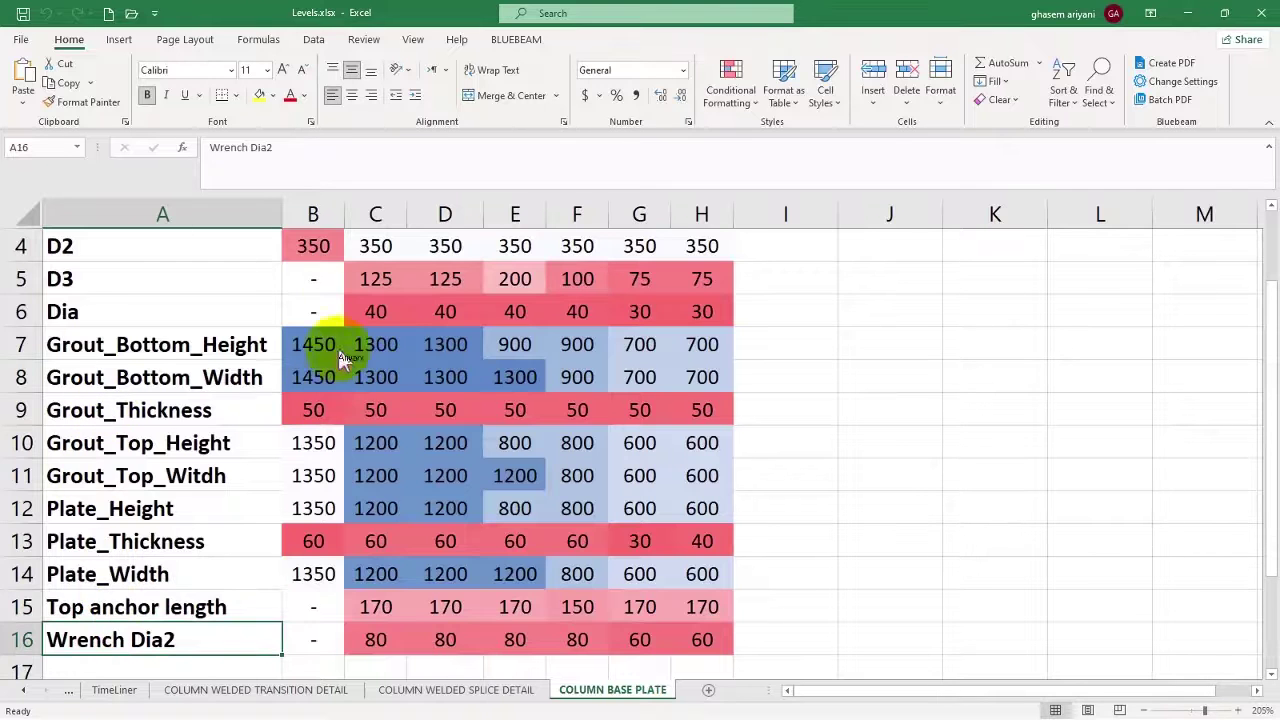
Review the parameter values listed for each base plate type, going through the B.P1 to B.P5 columns.
scroll(340, 280, "up", 1)
left_click(260, 290)
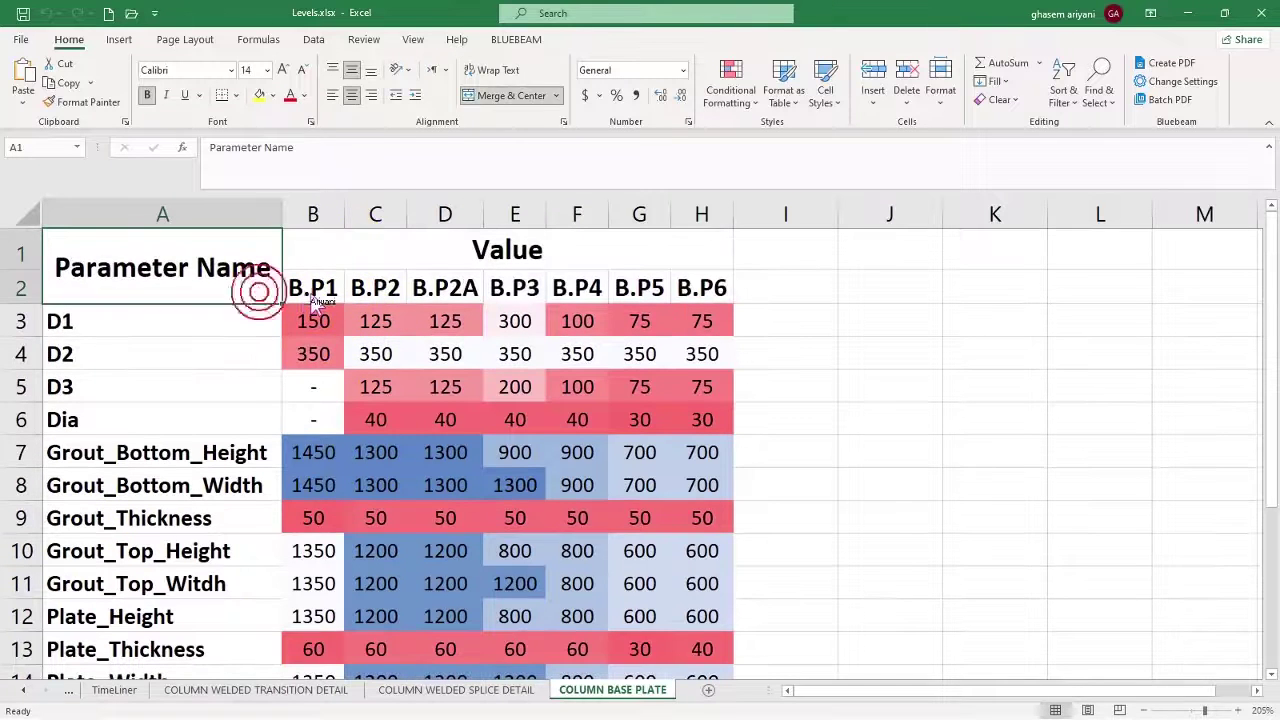
left_click(310, 289)
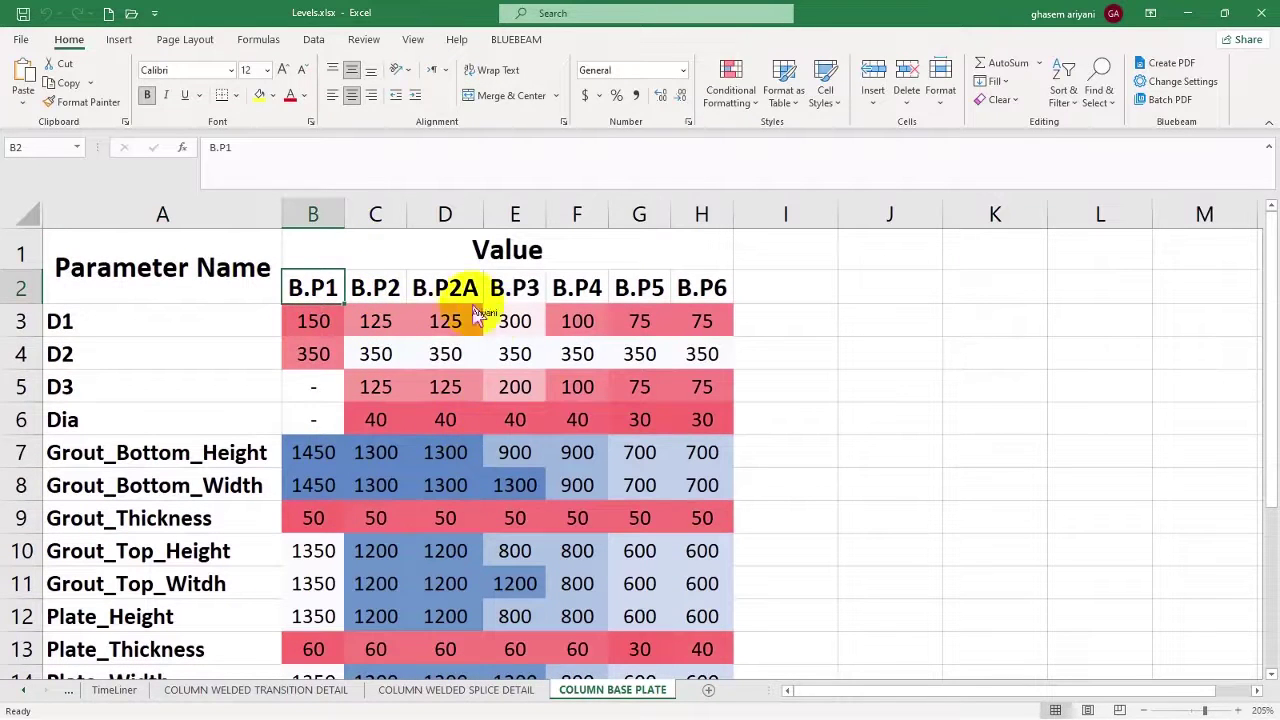
left_click_drag(371, 322, 371, 550)
left_click_drag(445, 322, 456, 358)
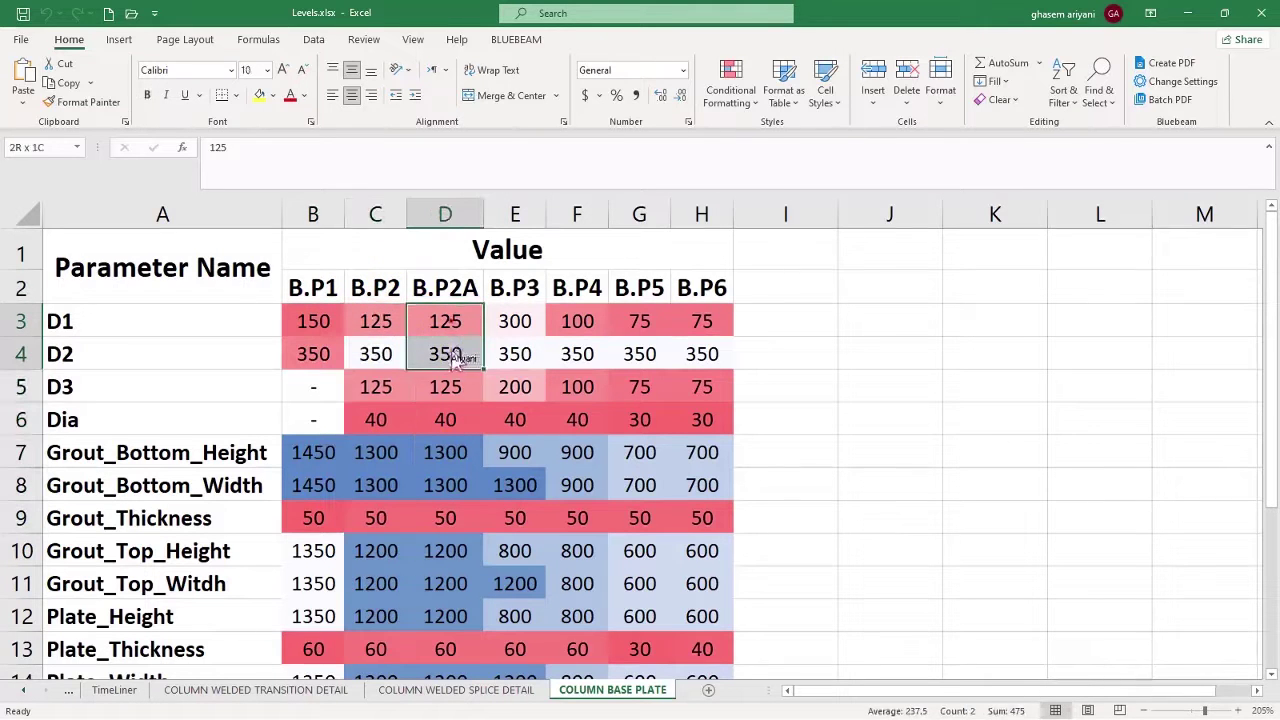
left_click(517, 298)
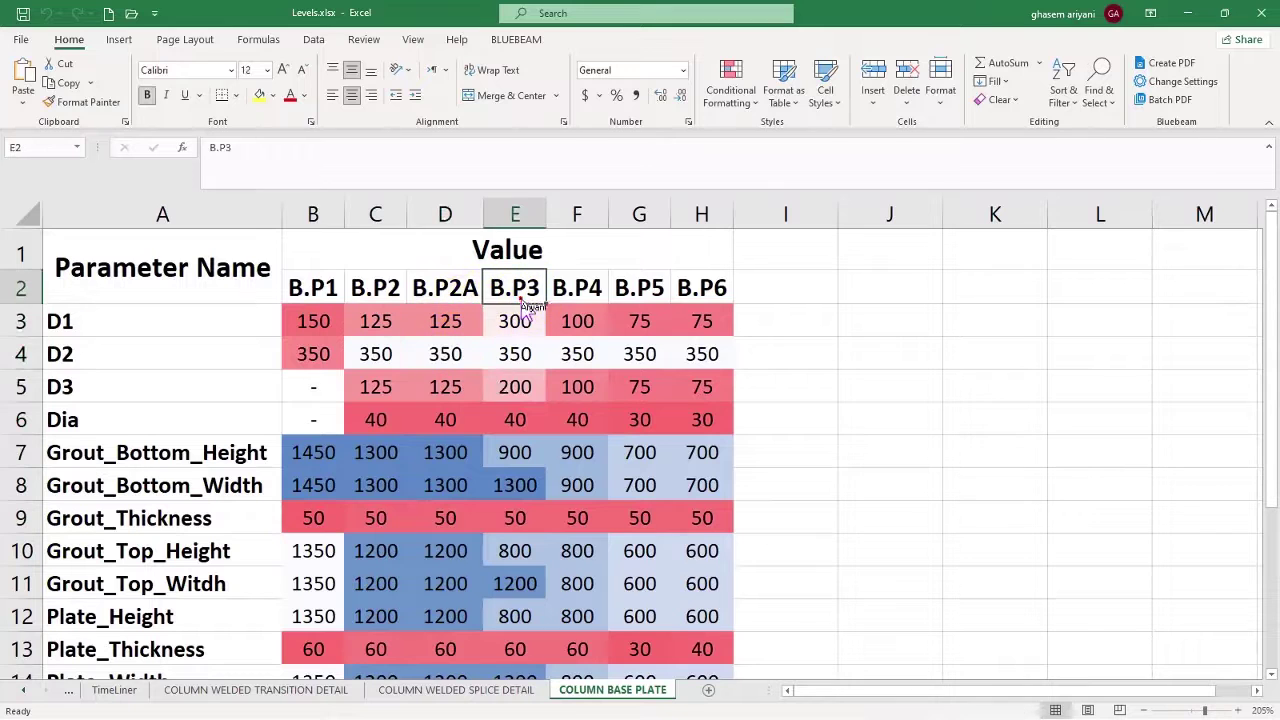
left_click(576, 290)
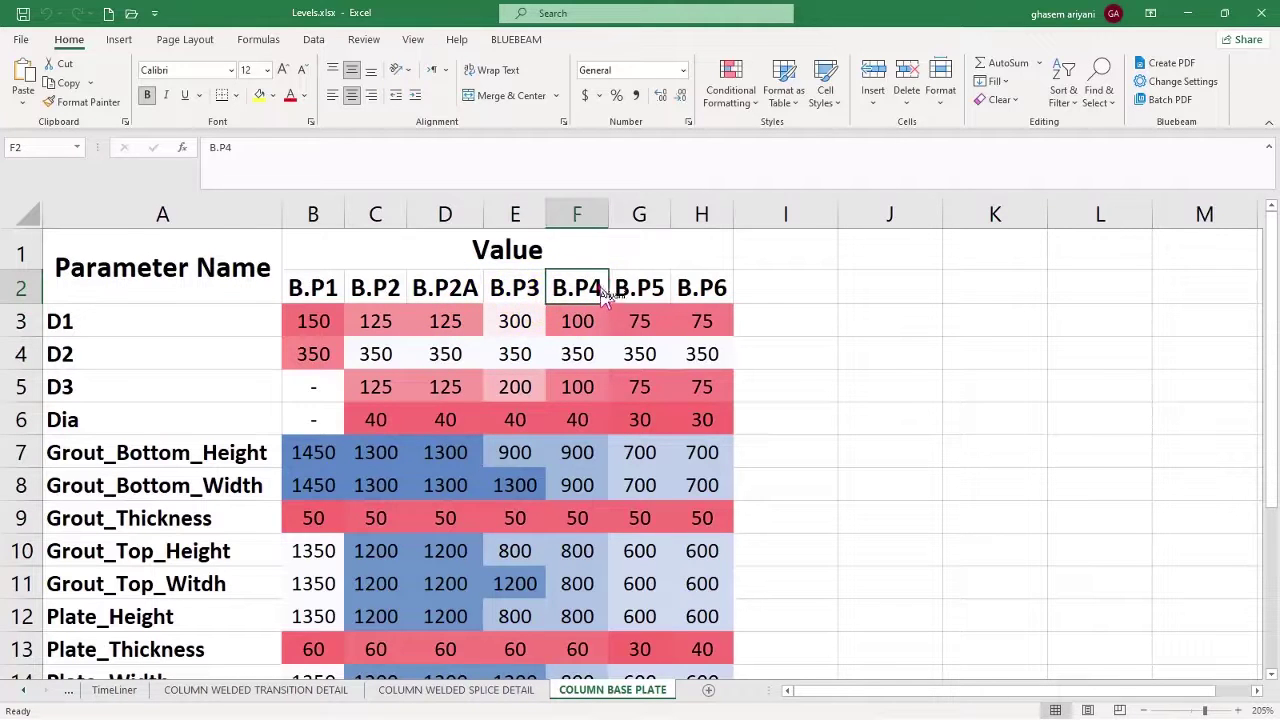
left_click(642, 291)
scroll(697, 425, "down", 2)
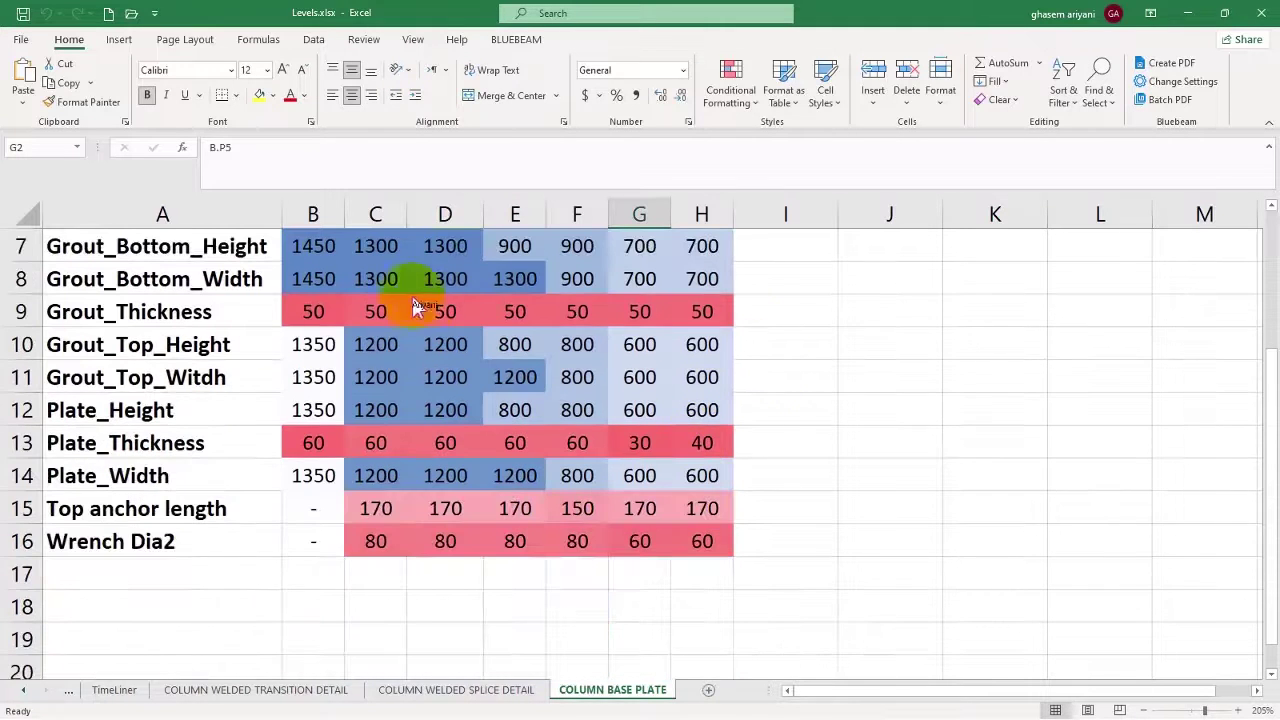
scroll(610, 590, "up", 1)
left_click(796, 580)
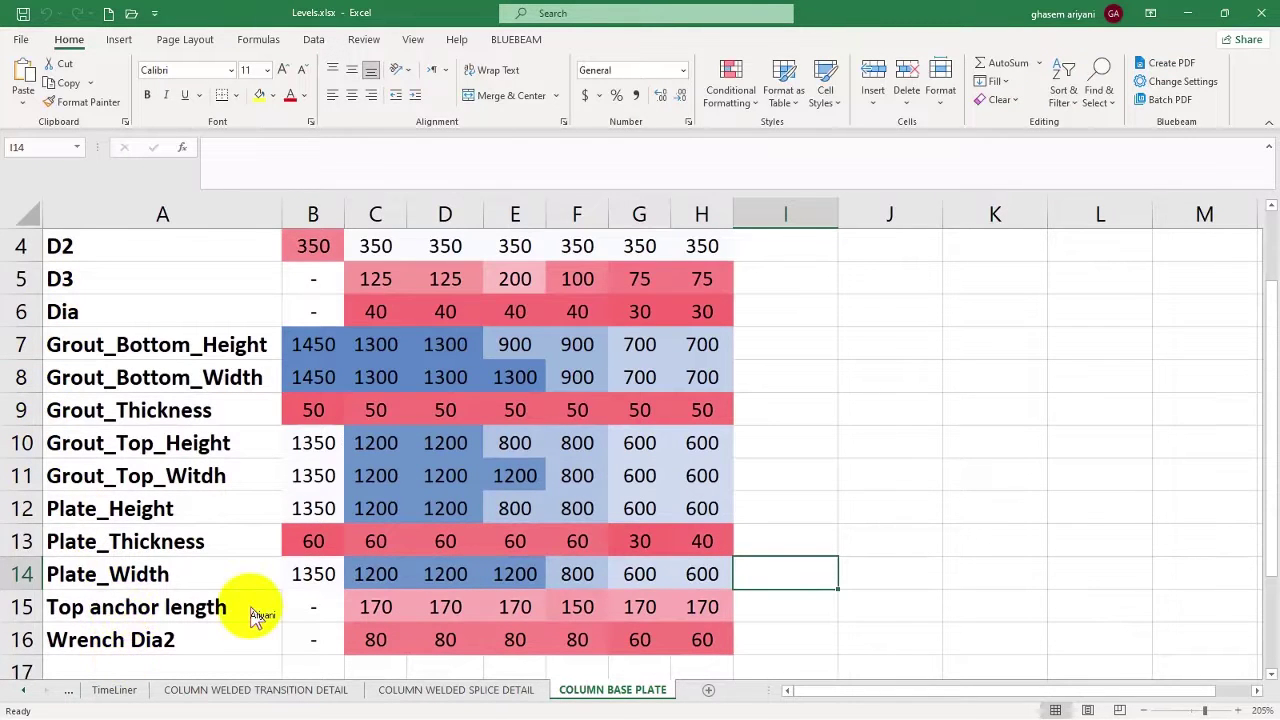
scroll(290, 470, "up", 1)
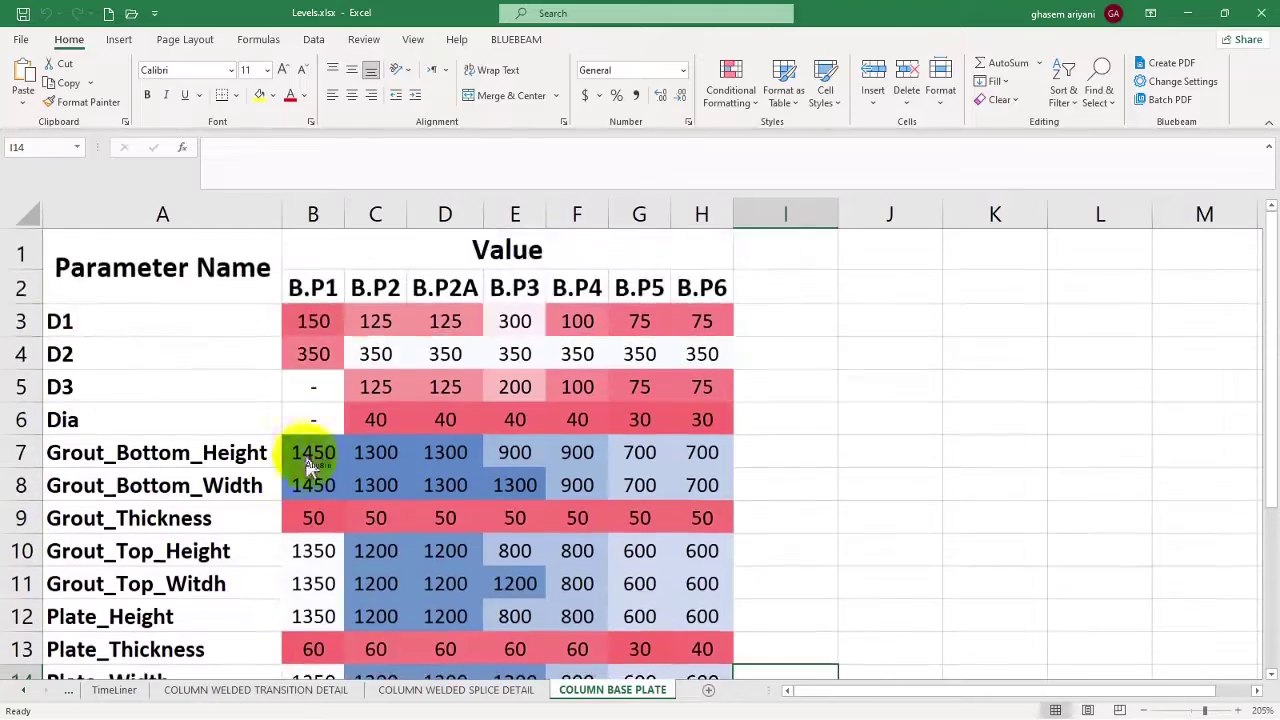
scroll(330, 430, "down", 2)
left_click_drag(429, 14, 625, 17)
scroll(500, 414, "up", 2)
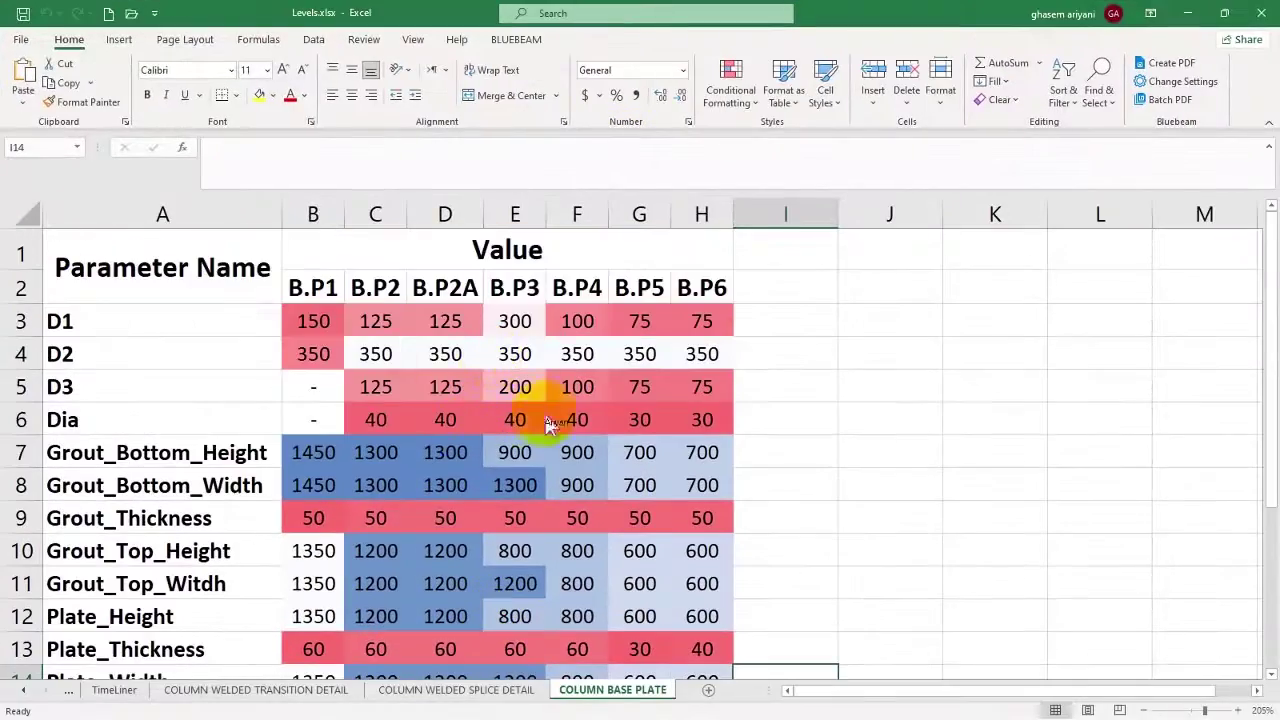
left_click_drag(435, 25, 300, 10)
Switch to the AutoCAD drawing and examine the anchor bolt details for types A.B.1, A.B.2 and A.B.3.
left_click(808, 11)
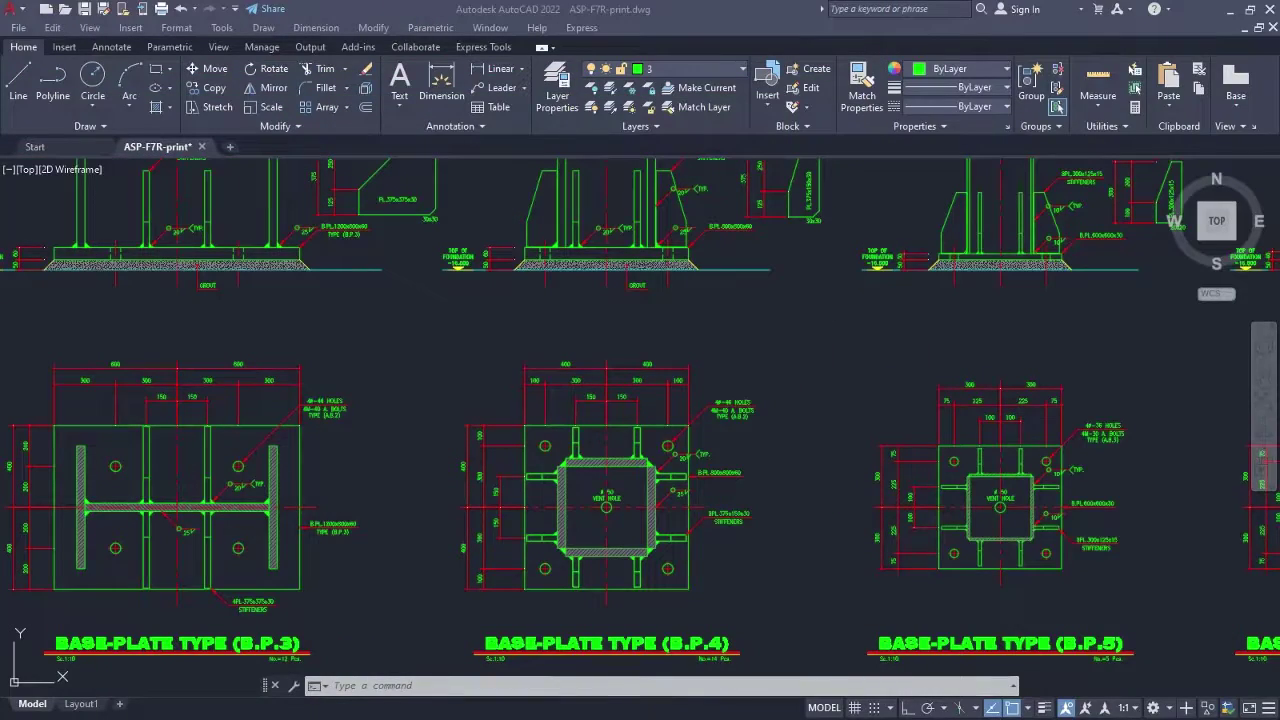
scroll(628, 422, "down", 5)
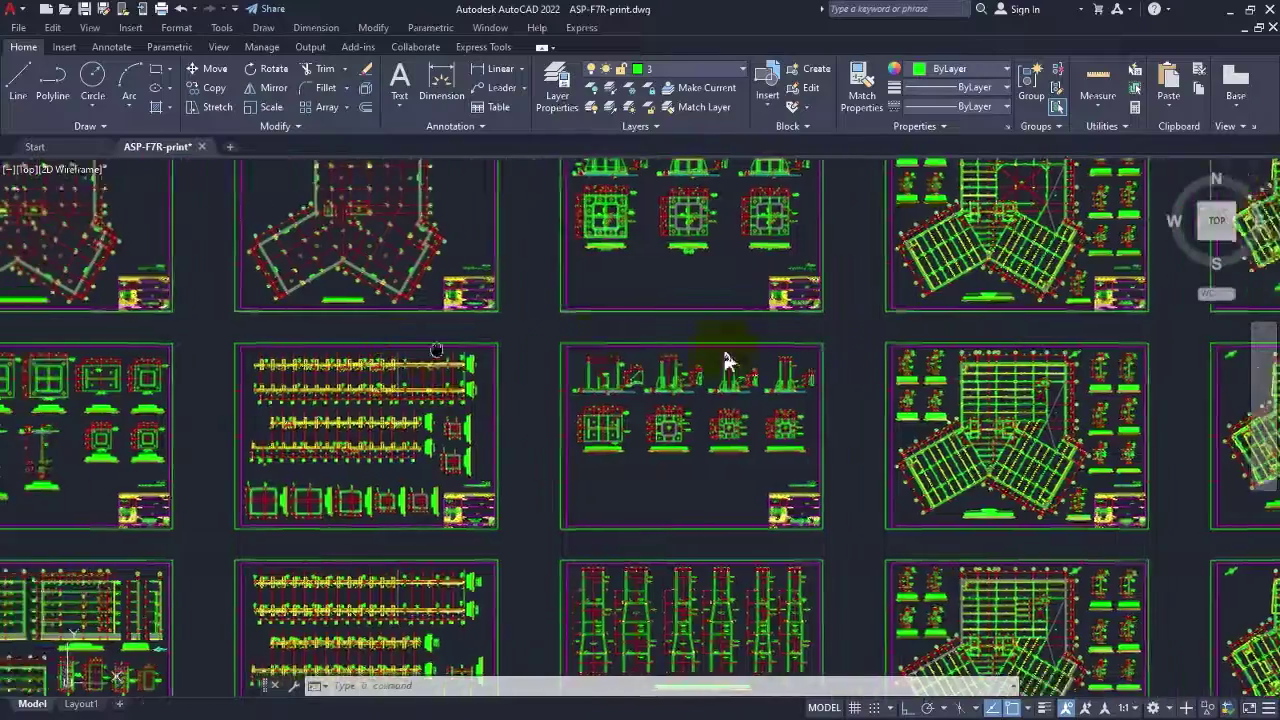
mouse_move(726, 366)
middle_mouse_down()
mouse_move(312, 416)
mouse_move(363, 357)
middle_mouse_up()
scroll(363, 357, "up", 6)
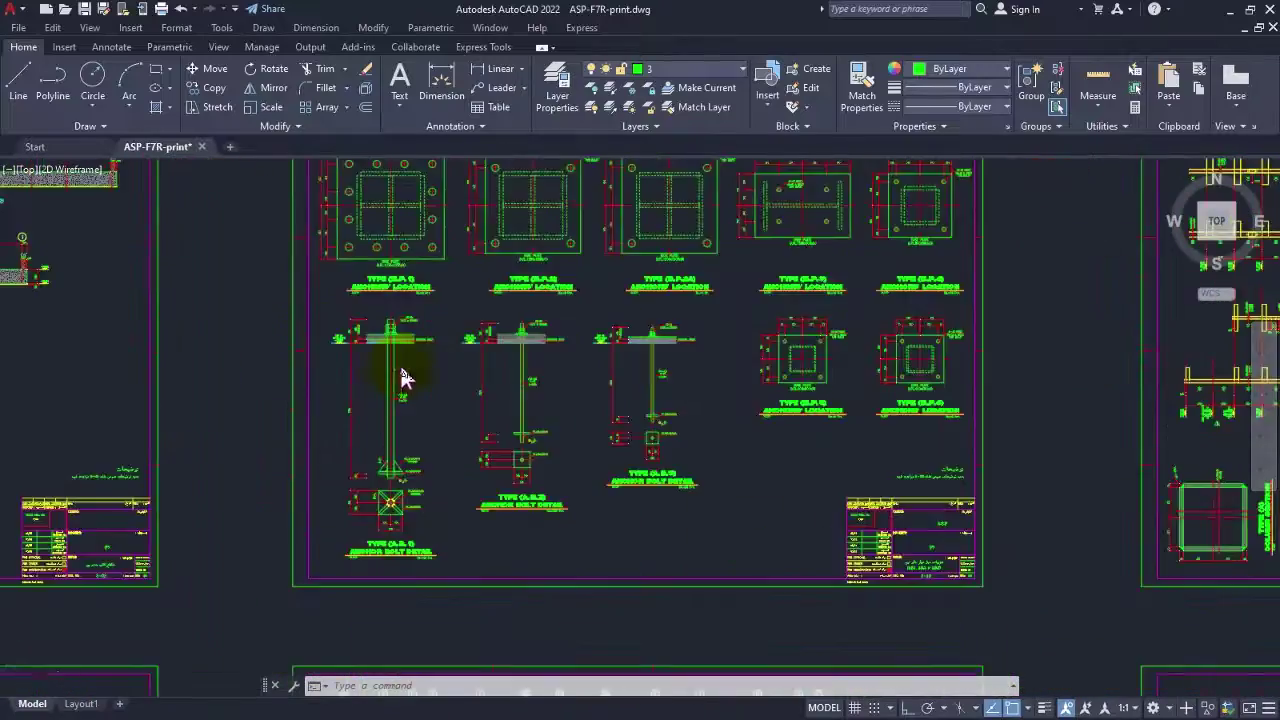
middle_click_drag(740, 442, 624, 429)
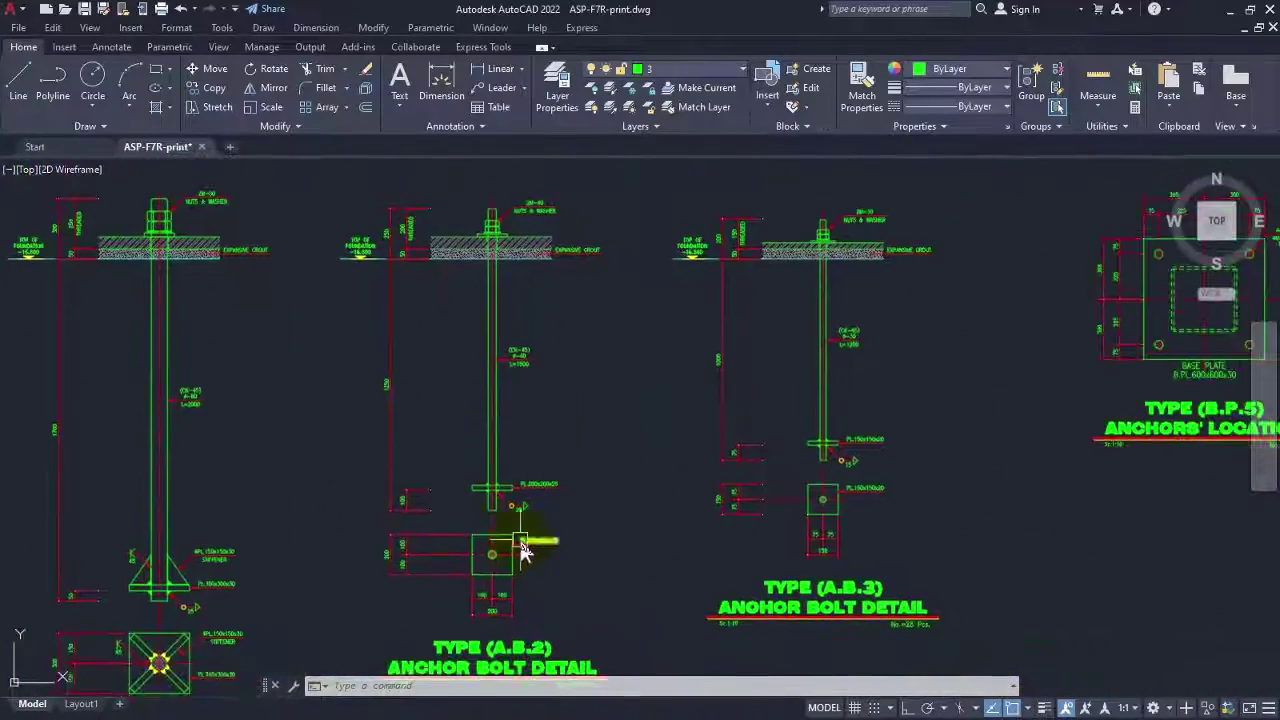
middle_click_drag(527, 478, 577, 436)
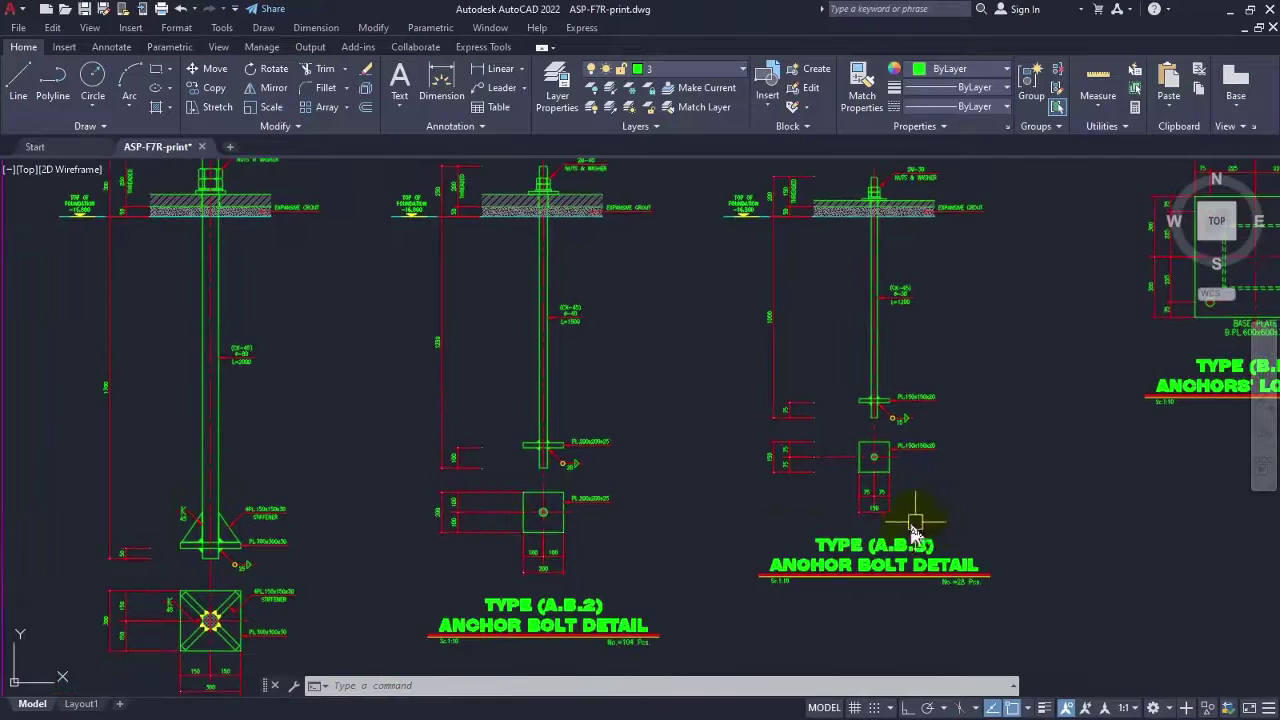
middle_click_drag(913, 530, 810, 527)
scroll(691, 457, "down", 3)
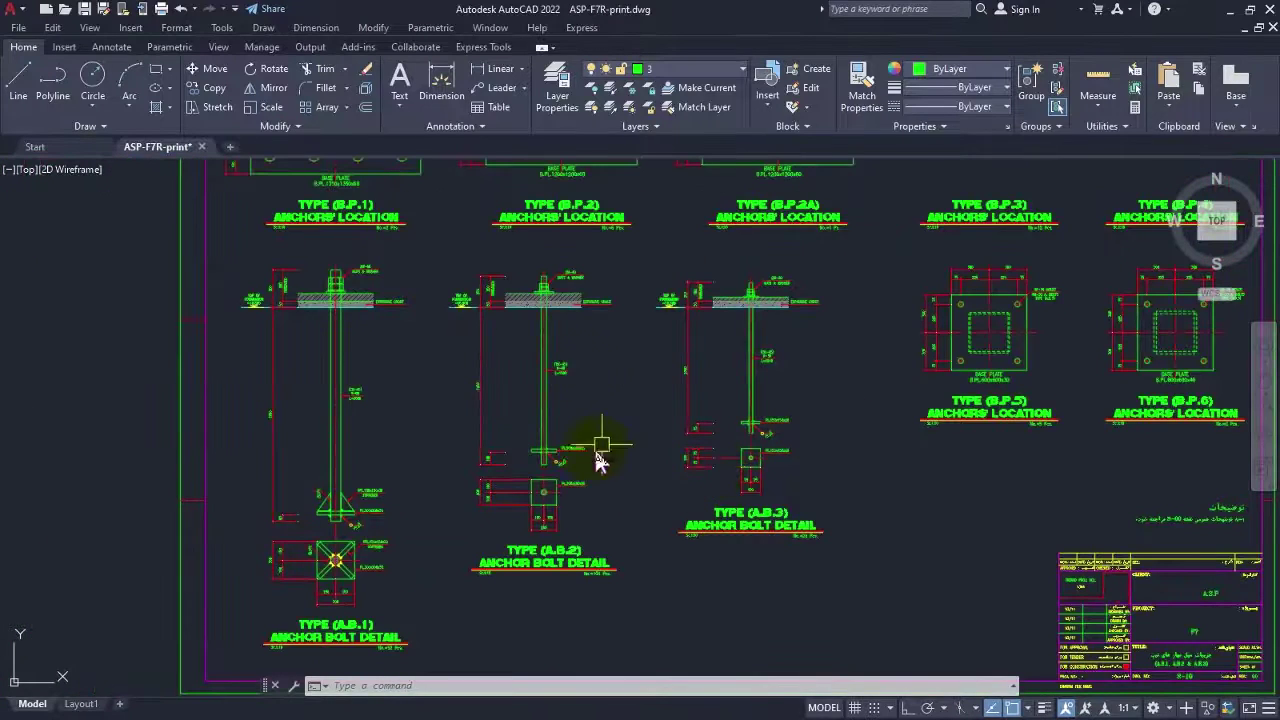
mouse_move(597, 480)
middle_mouse_down()
mouse_move(543, 465)
mouse_move(555, 444)
middle_mouse_up()
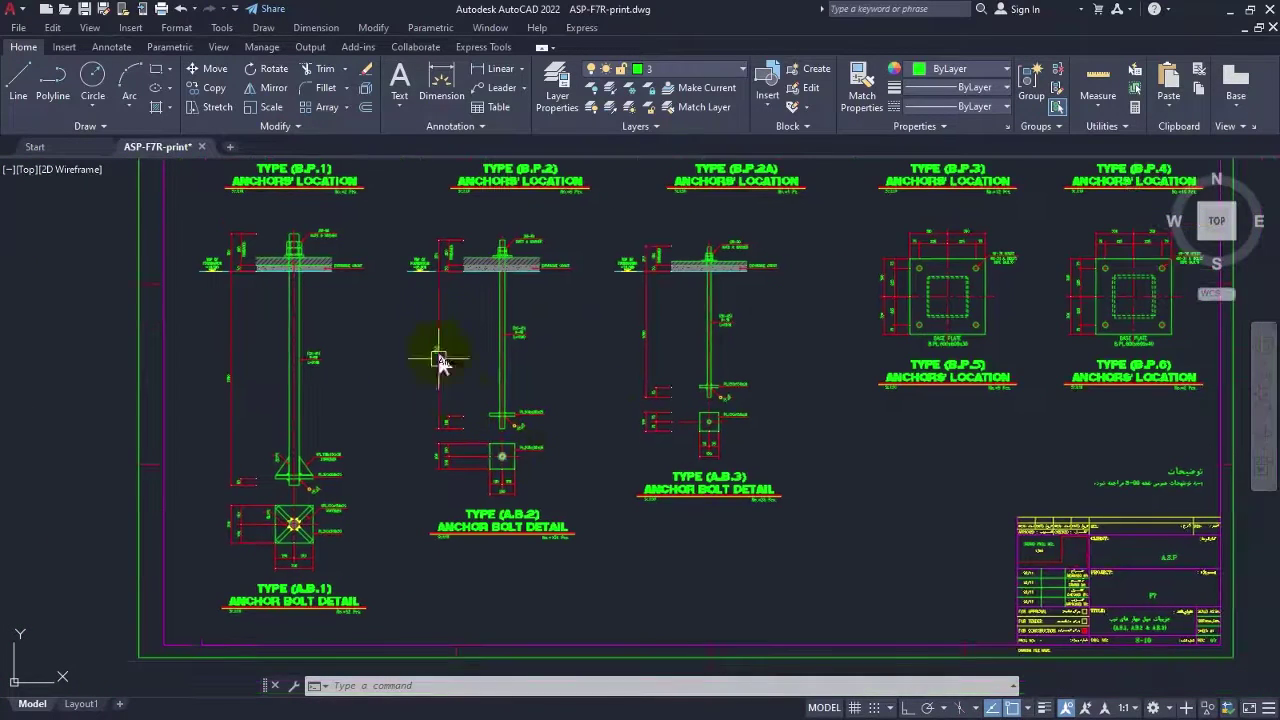
middle_click_drag(265, 390, 338, 400)
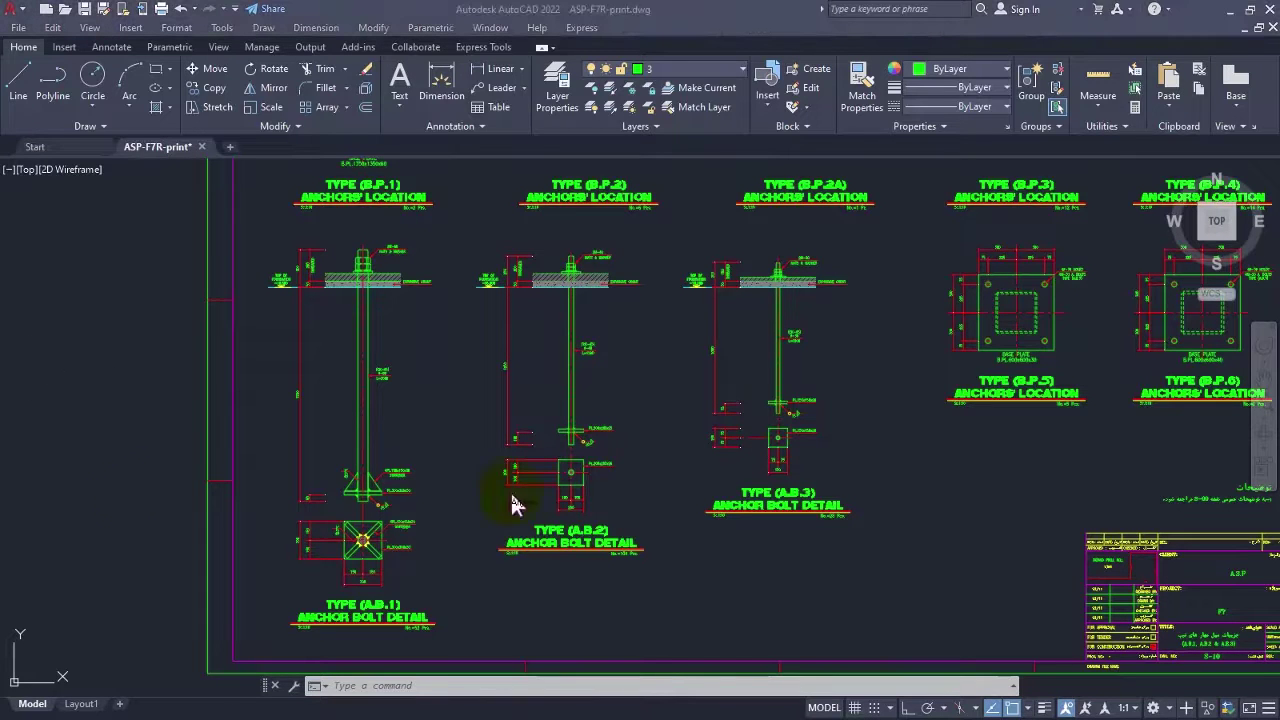
Inspect the A.B.1 anchor bolt up close, from the expansive grout and nuts down to its stiffened end plate.
scroll(325, 308, "up", 4)
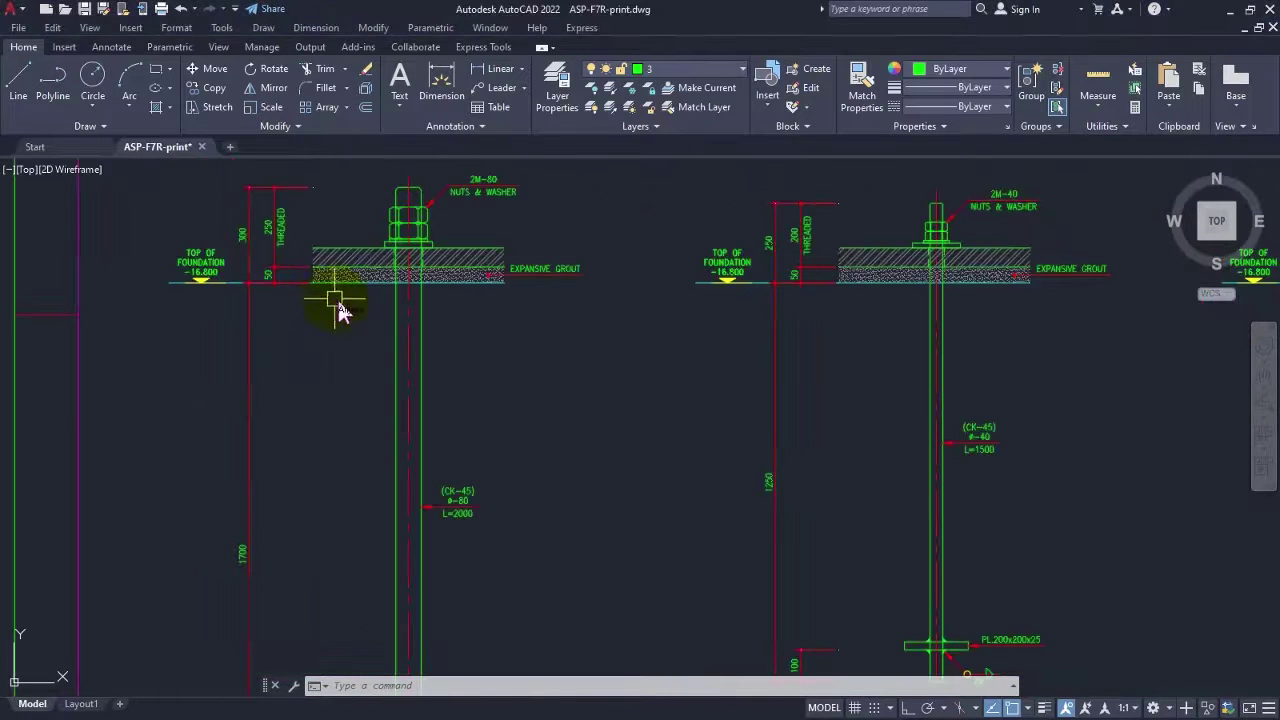
scroll(340, 380, "down", 3)
scroll(380, 540, "up", 5)
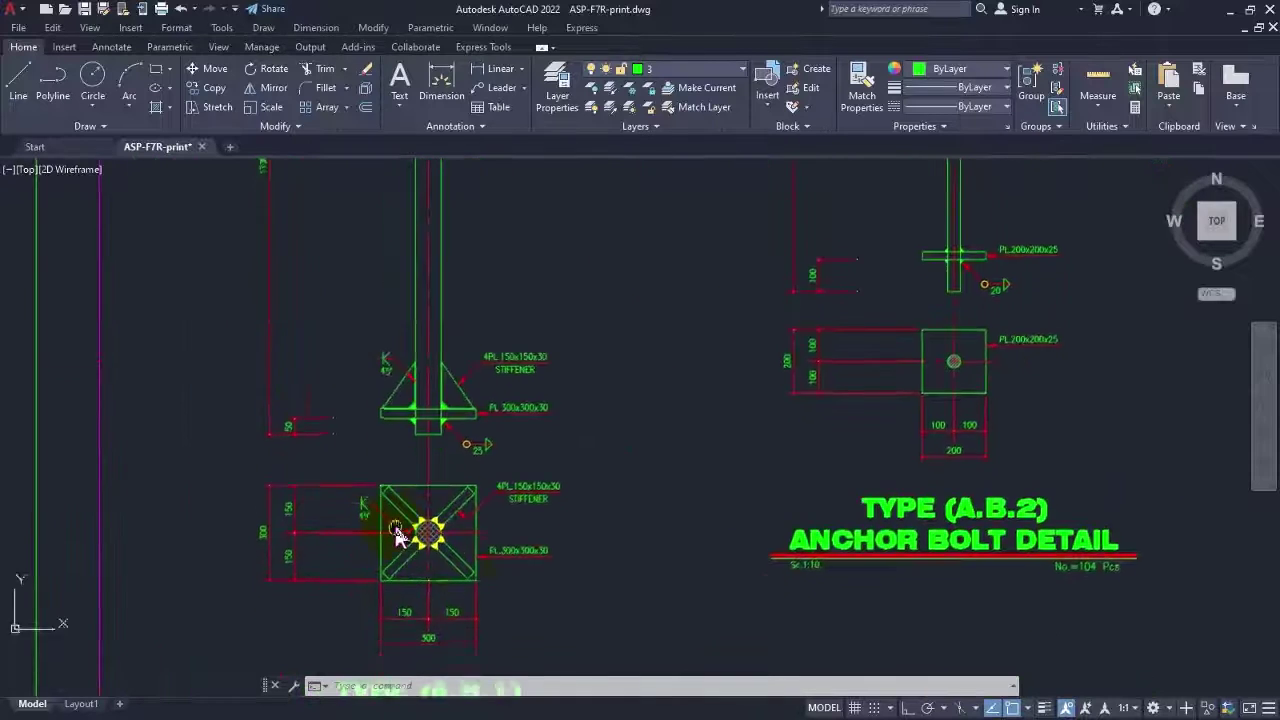
Examine the A.B.1 anchor bolt's end plate, diagonal stiffeners and weld symbols in both the plan and the elevation.
scroll(251, 560, "up", 3)
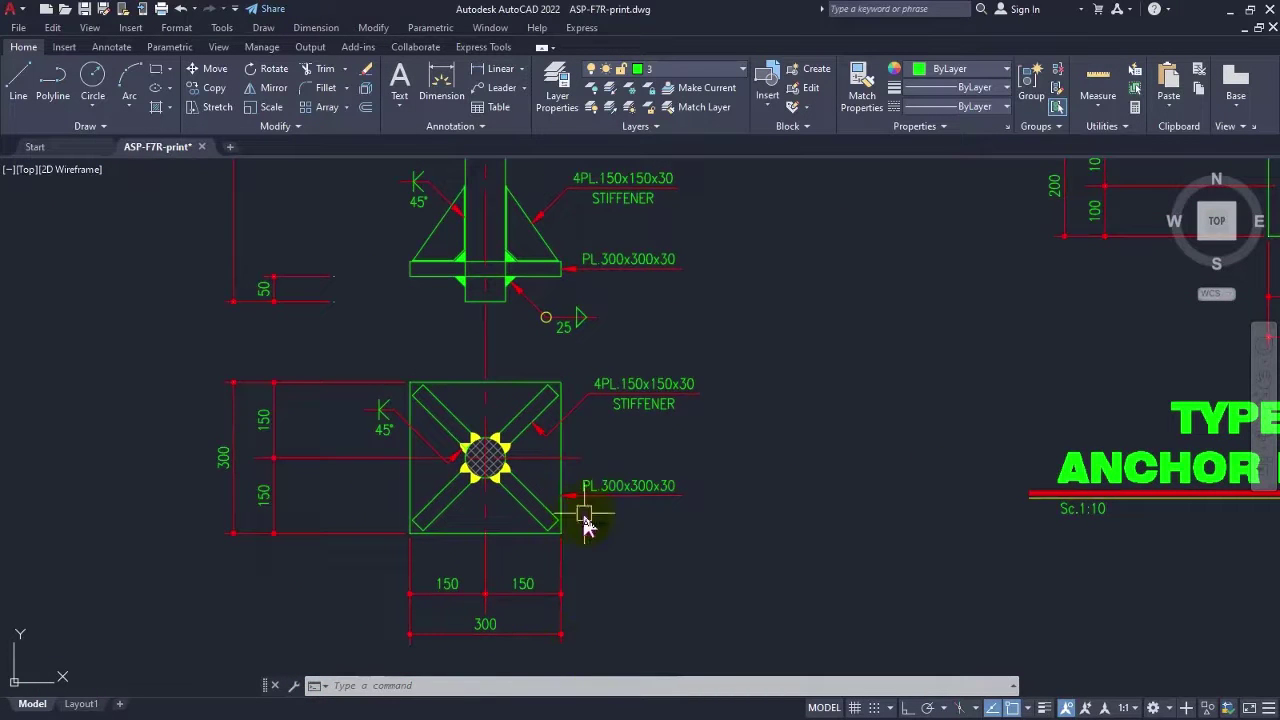
middle_click_drag(592, 537, 571, 539)
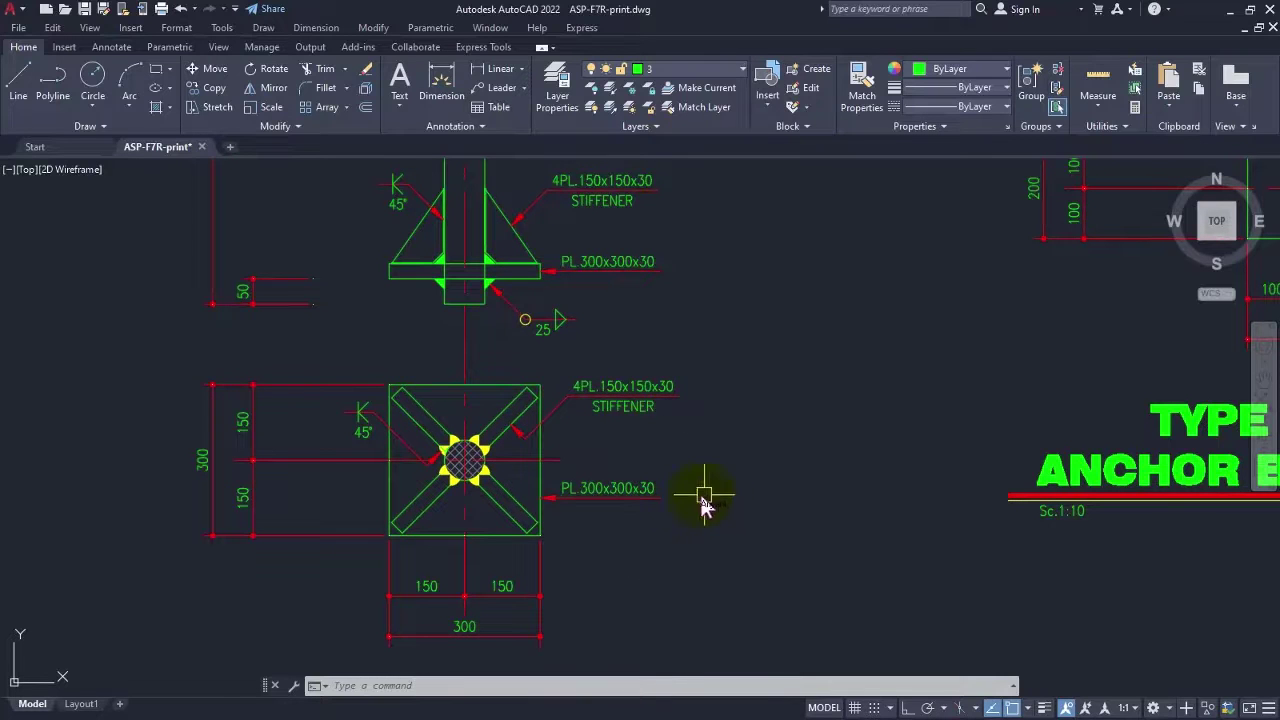
scroll(680, 497, "up", 2)
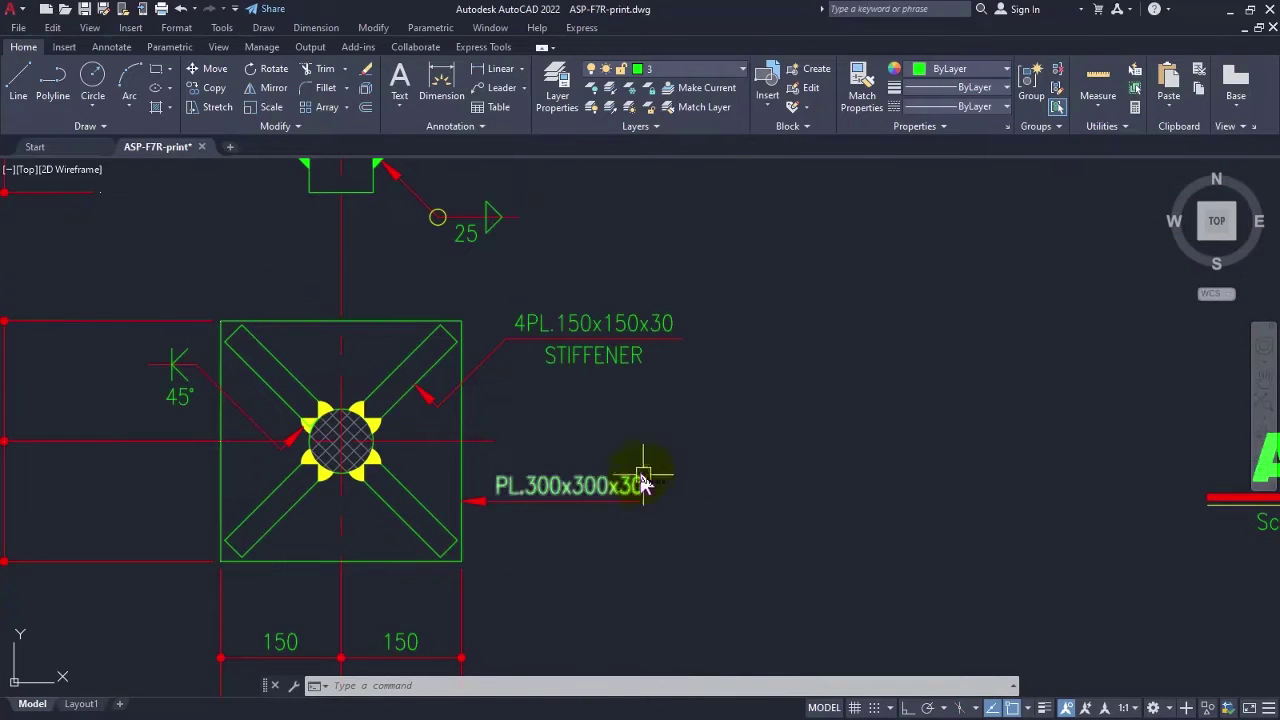
middle_click_drag(620, 480, 656, 542)
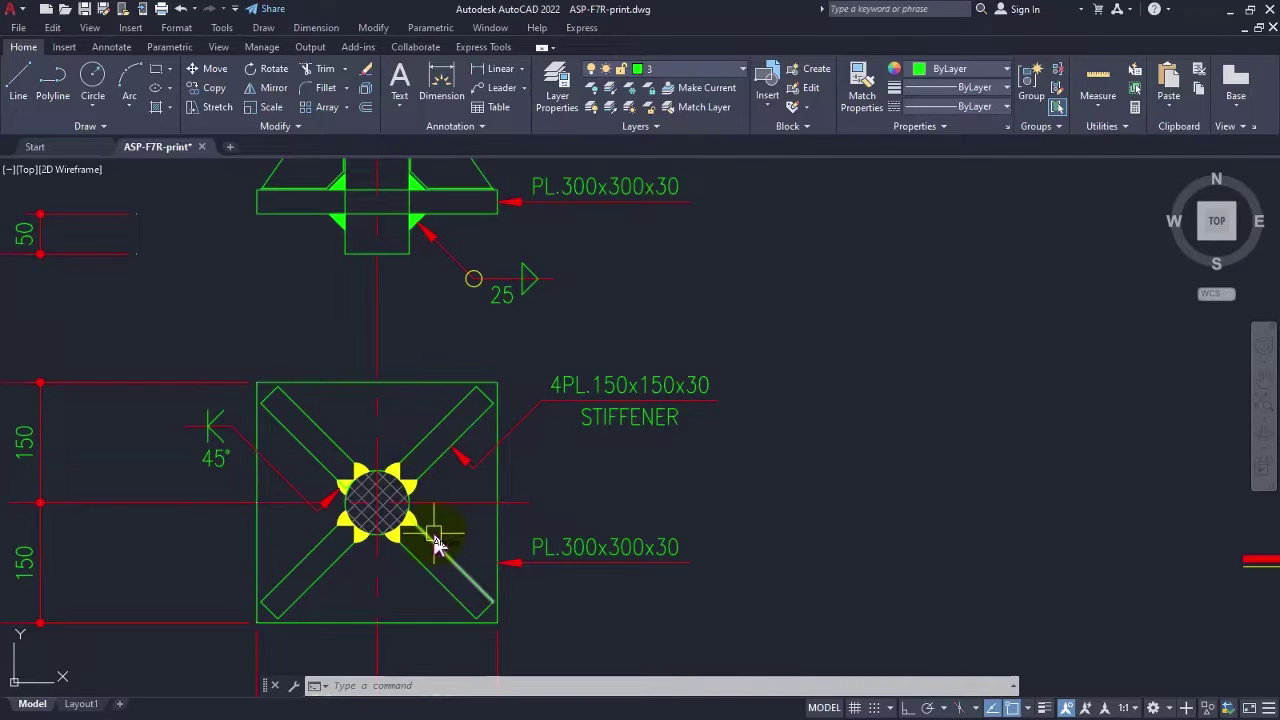
scroll(352, 508, "down", 3)
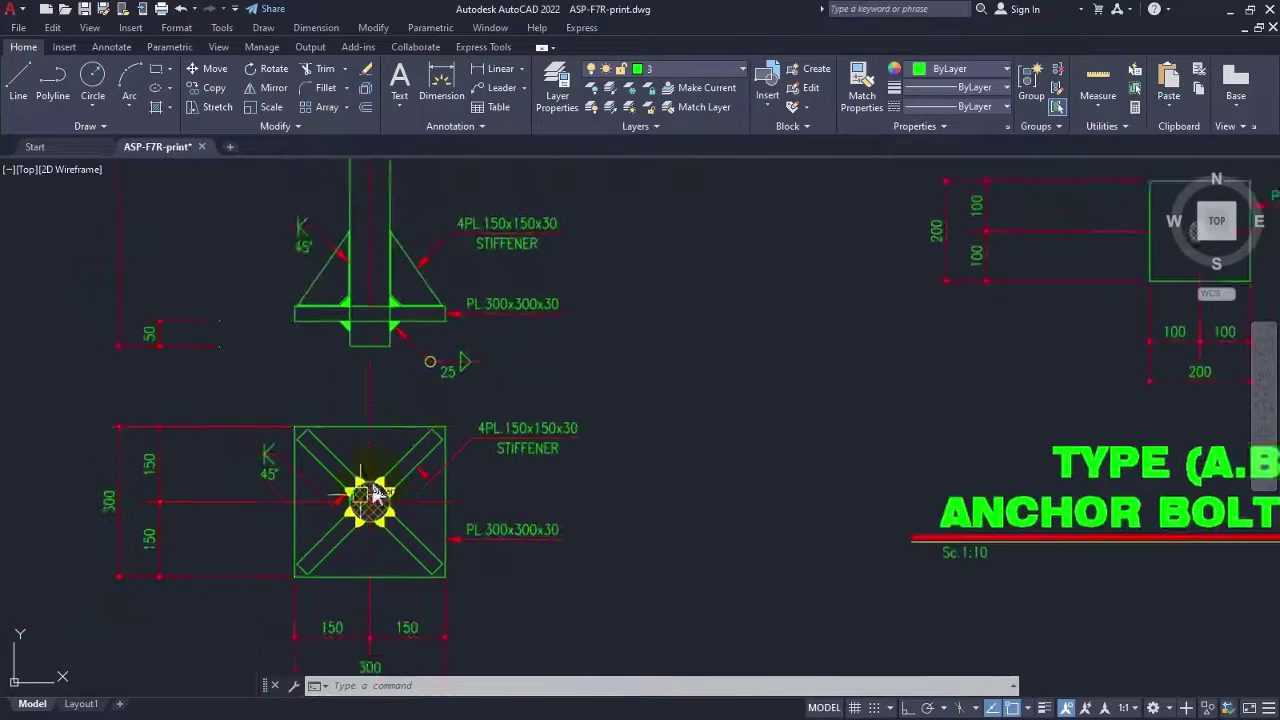
mouse_move(366, 491)
middle_mouse_down()
mouse_move(443, 514)
mouse_move(452, 468)
middle_mouse_up()
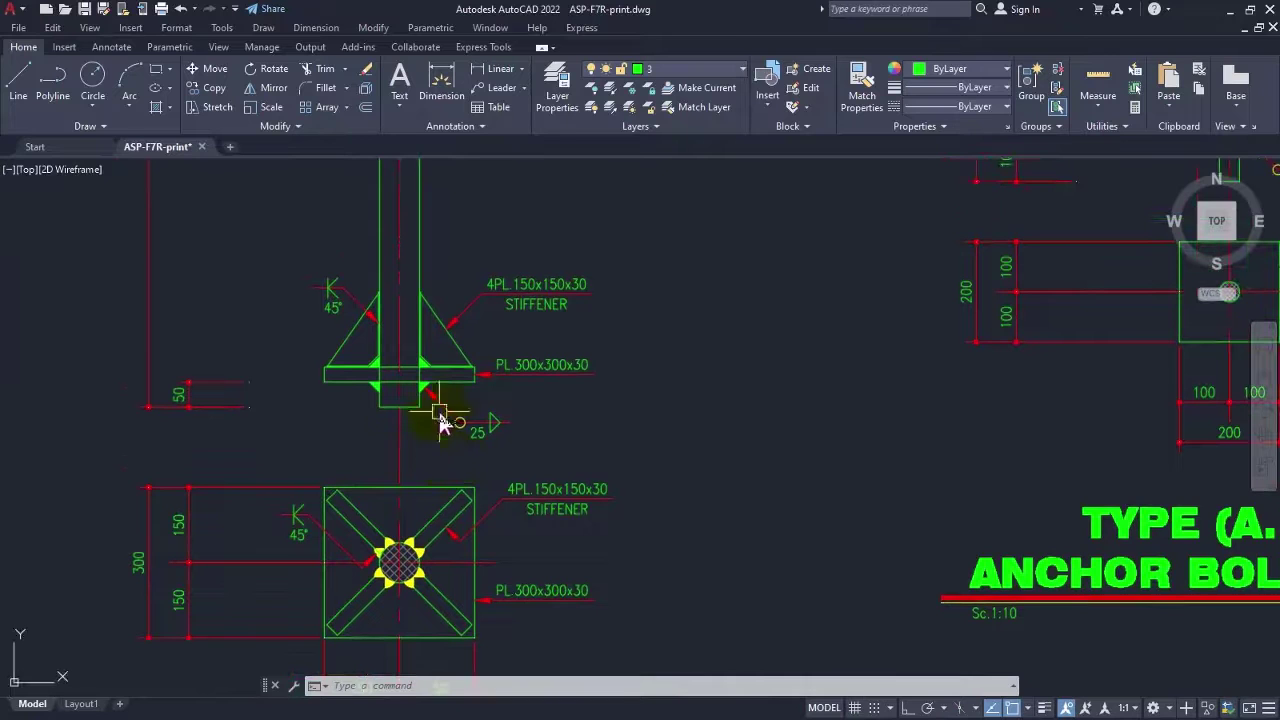
middle_click_drag(445, 395, 415, 457)
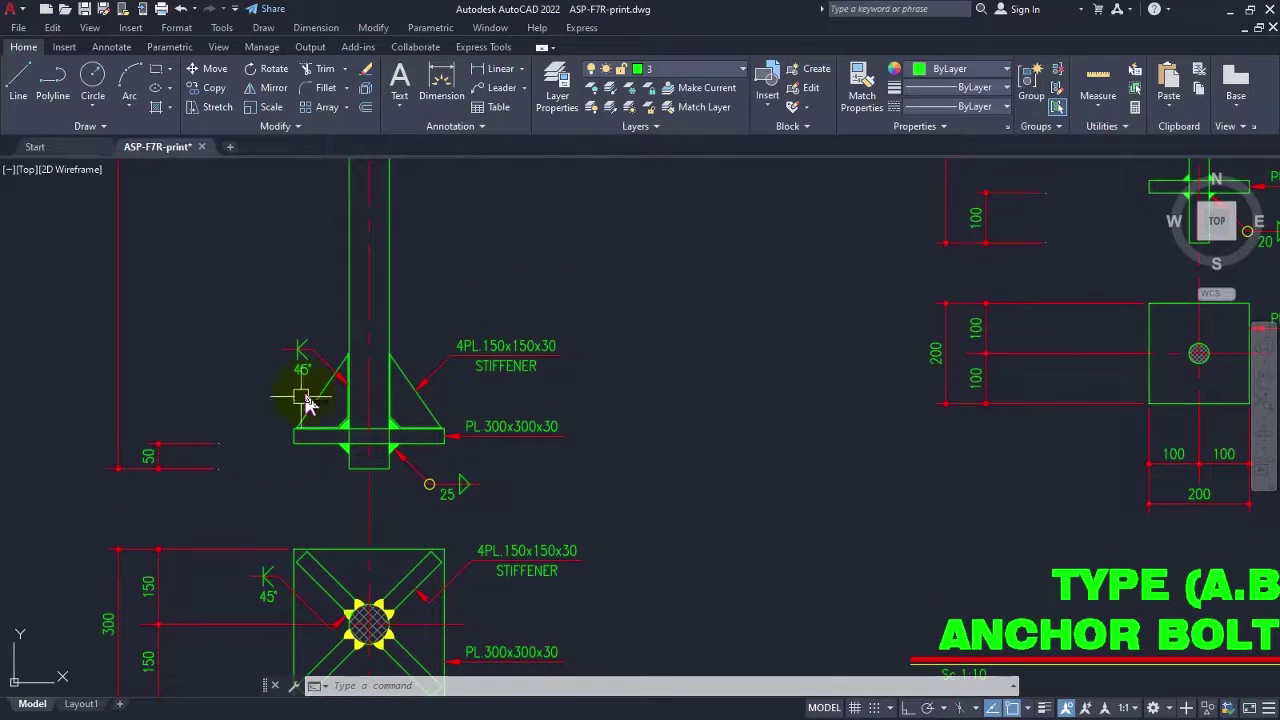
scroll(345, 420, "up", 6)
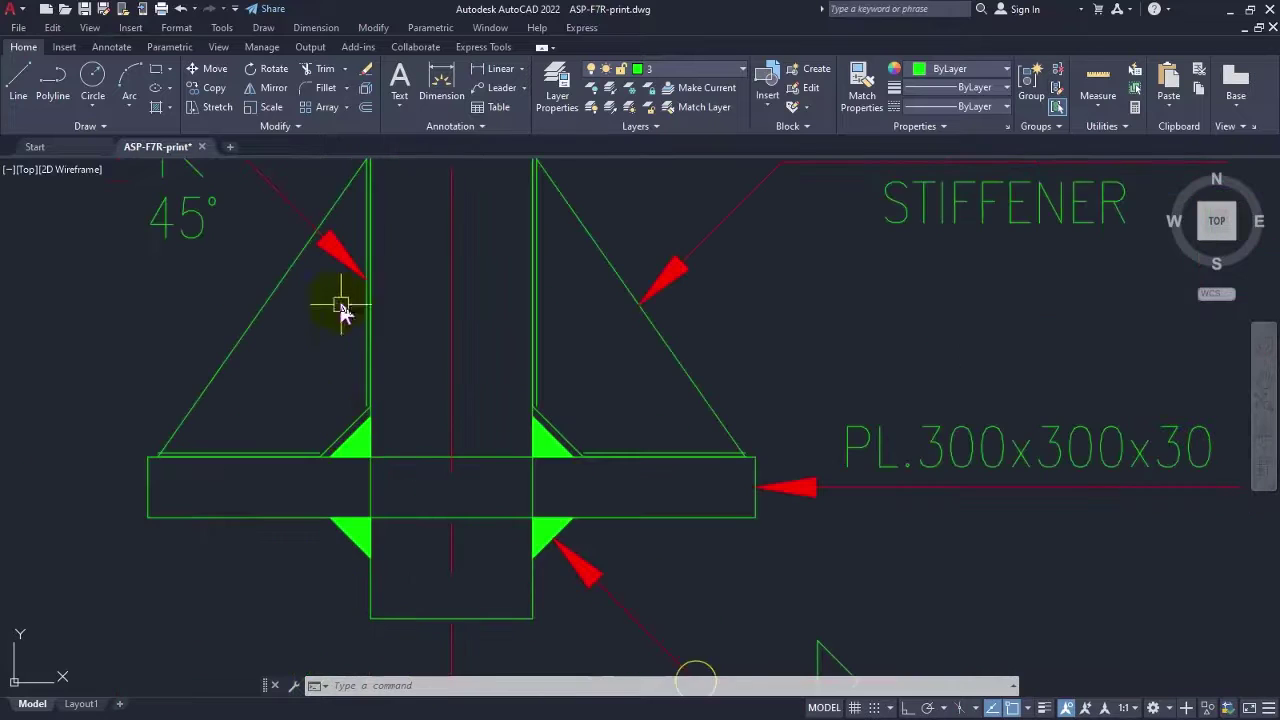
scroll(342, 310, "down", 3)
scroll(257, 429, "down", 3)
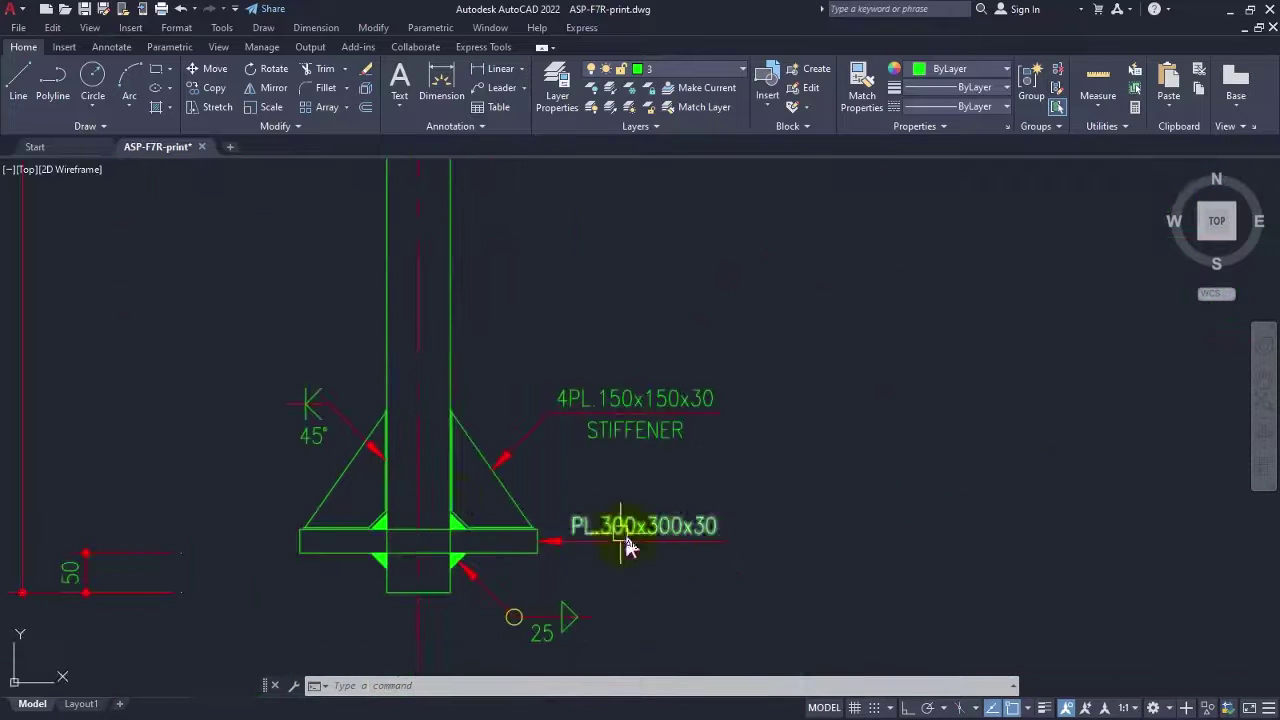
scroll(645, 585, "down", 3)
mouse_move(640, 589)
middle_mouse_down()
mouse_move(513, 338)
mouse_move(475, 325)
middle_mouse_up()
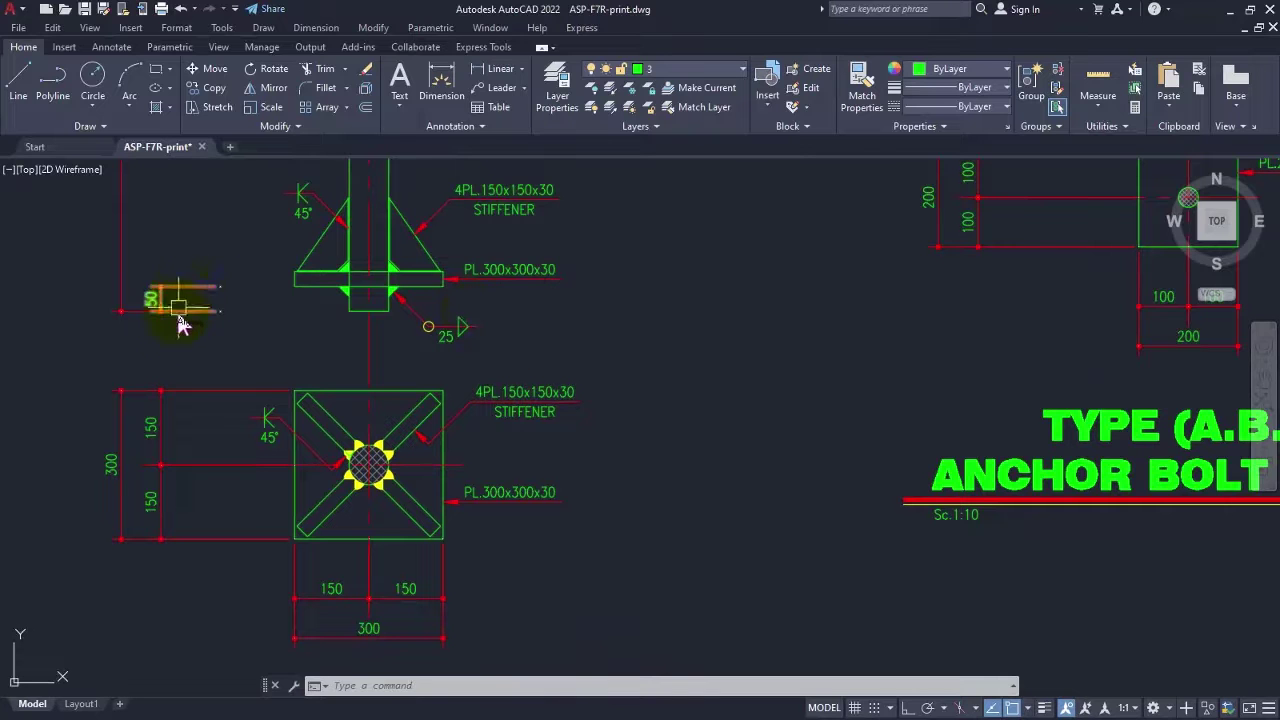
Review the A.B.1 anchor's embedment, threaded length and grout dimensions around the top of foundation, including its nuts and washer.
scroll(296, 372, "down", 5)
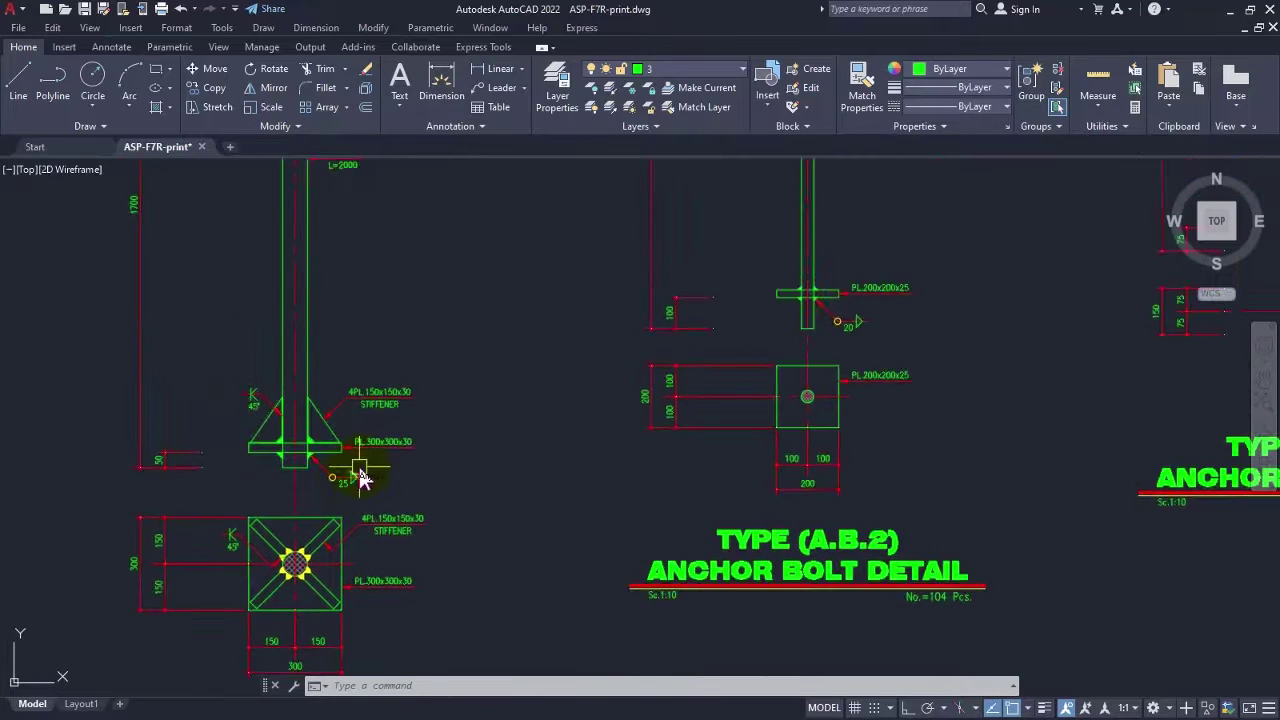
middle_click_drag(366, 471, 385, 650)
scroll(234, 366, "up", 4)
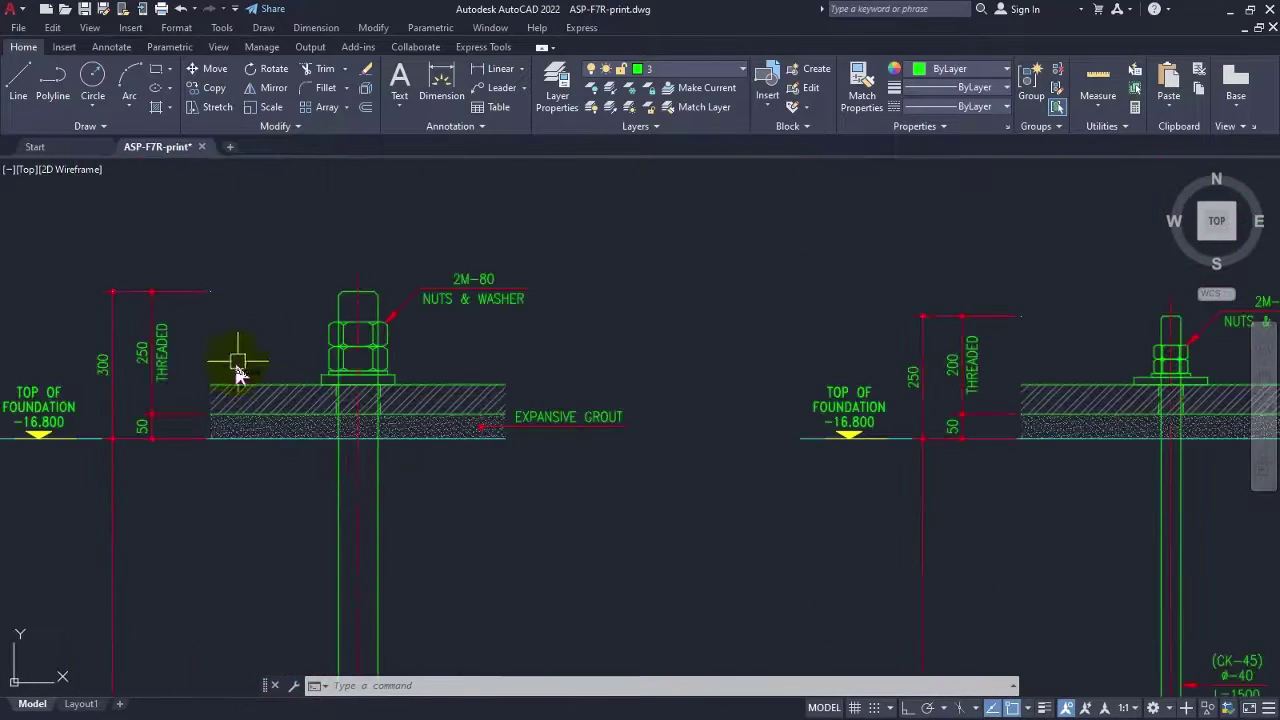
scroll(623, 343, "down", 1)
scroll(465, 405, "down", 1)
scroll(503, 350, "up", 2)
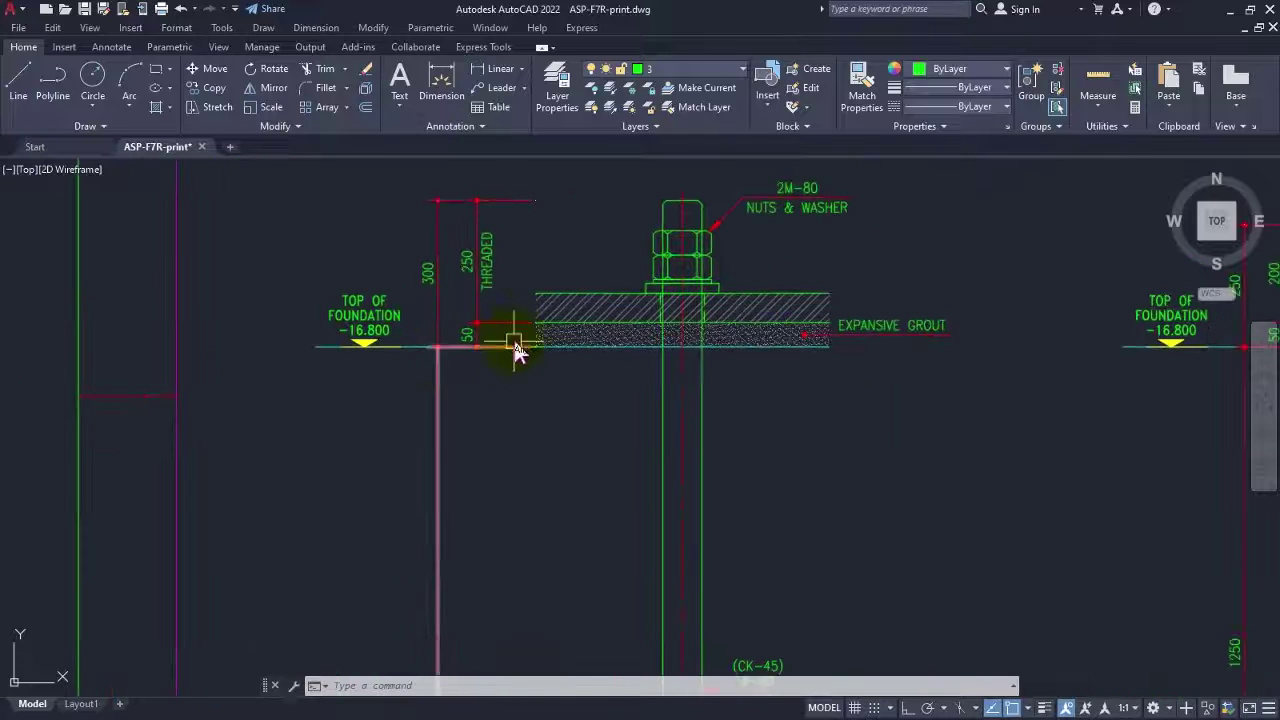
scroll(457, 409, "down", 3)
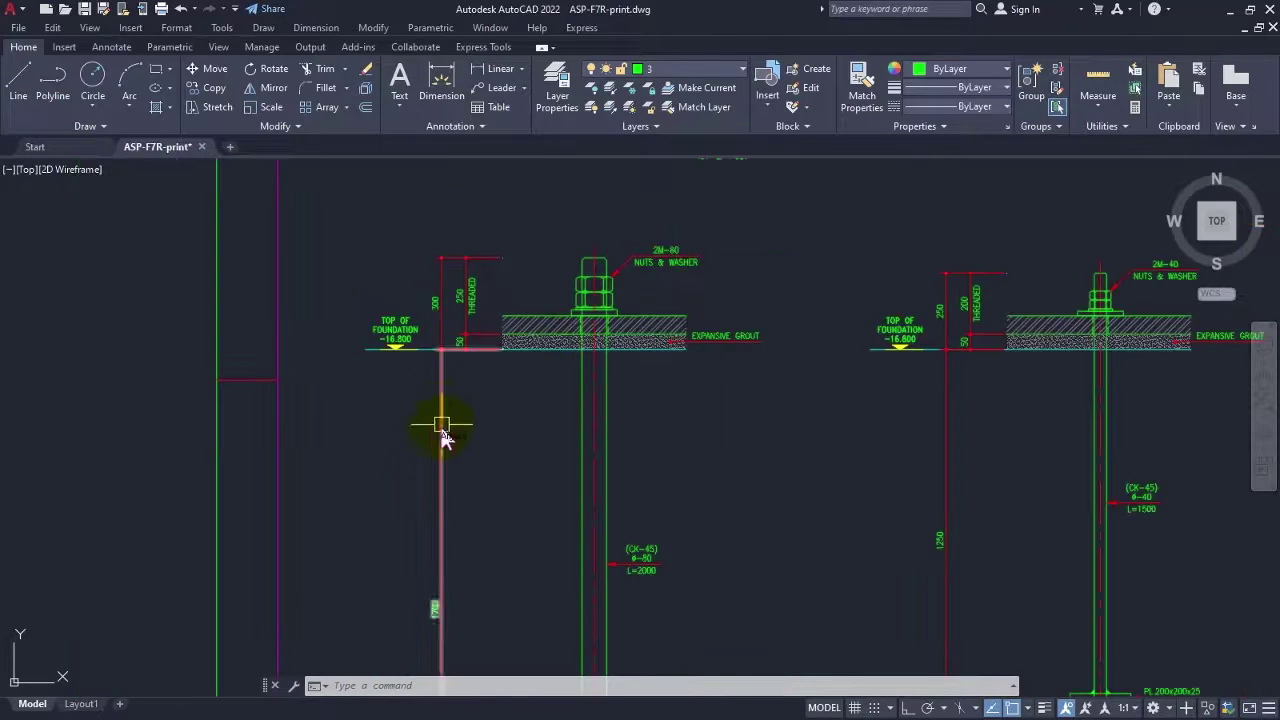
scroll(418, 425, "up", 2)
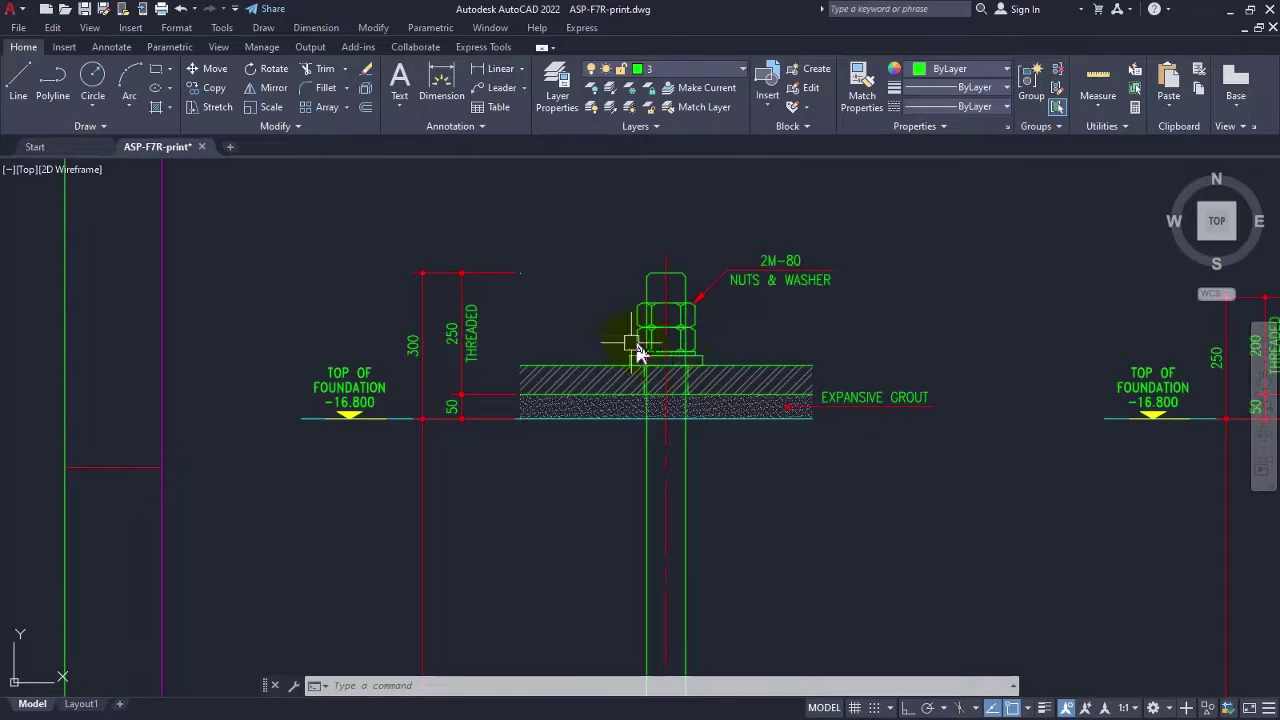
Compare the A.B.1, A.B.2 and A.B.3 anchor bolt details side by side beneath the base plate anchor location drawings.
scroll(760, 400, "down", 4)
mouse_move(809, 423)
middle_mouse_down()
mouse_move(398, 458)
mouse_move(671, 477)
middle_mouse_up()
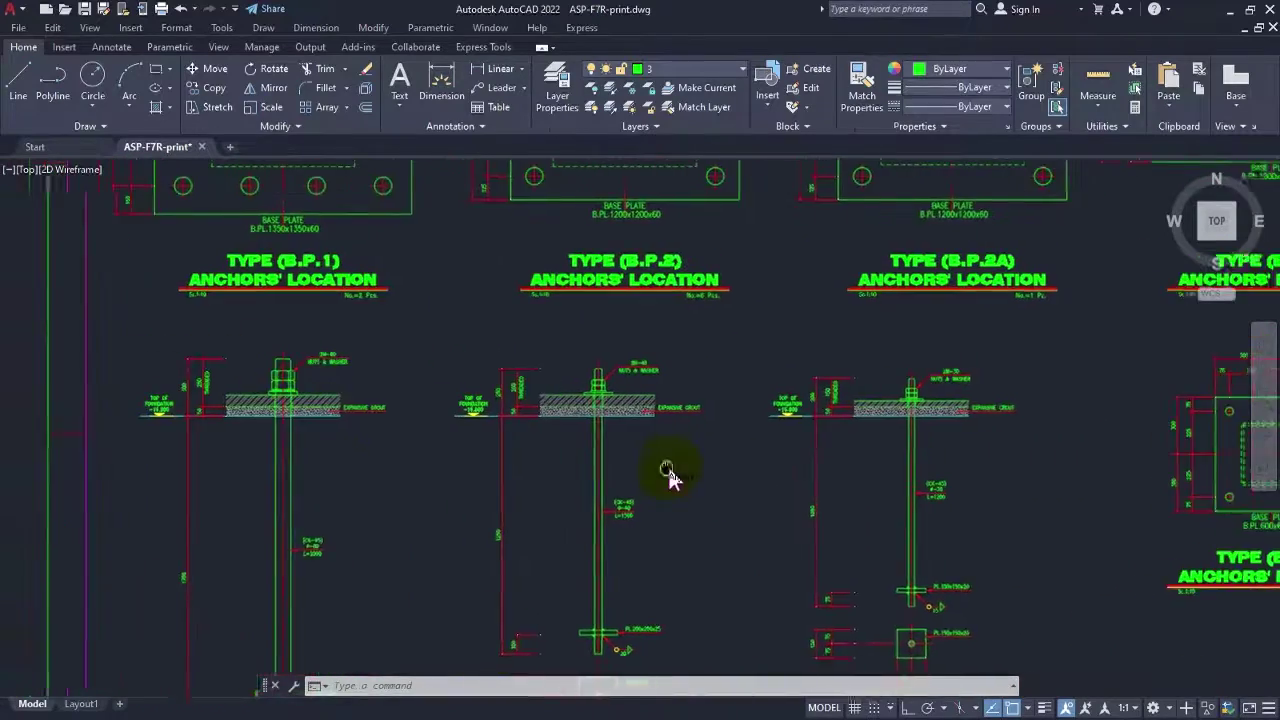
scroll(600, 391, "up", 4)
scroll(683, 468, "down", 4)
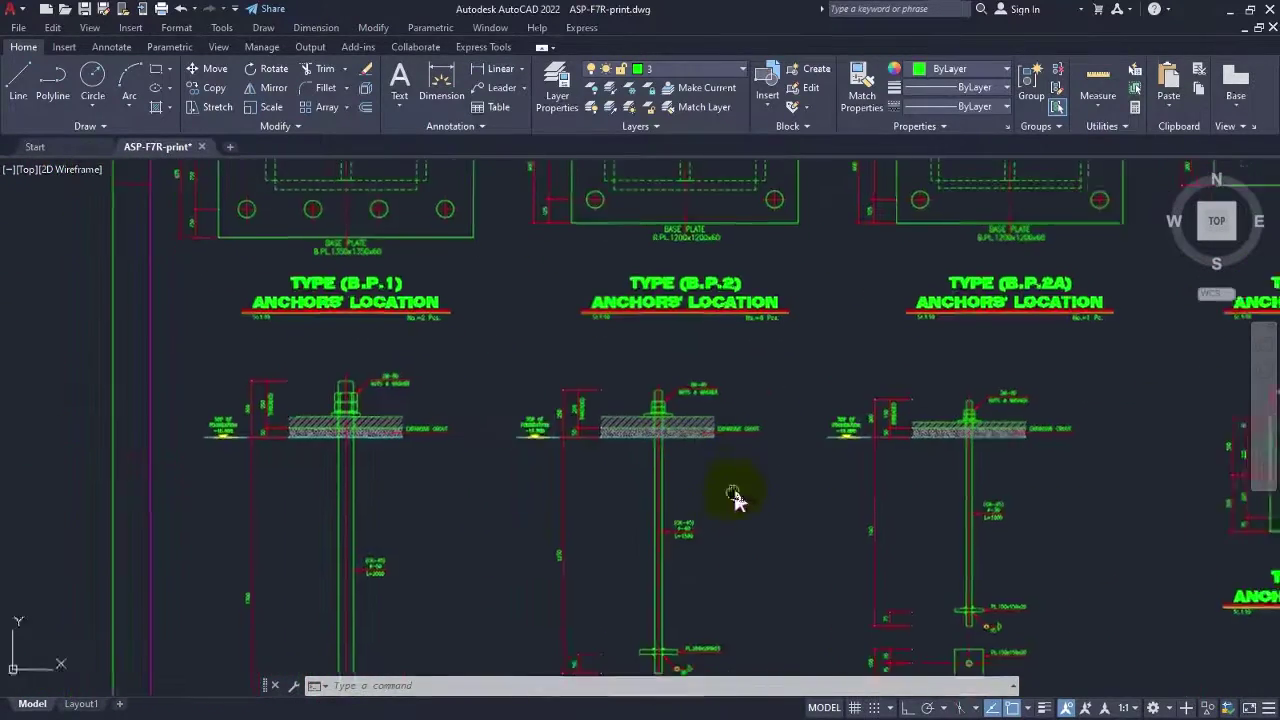
scroll(734, 497, "down", 3)
scroll(628, 490, "up", 1)
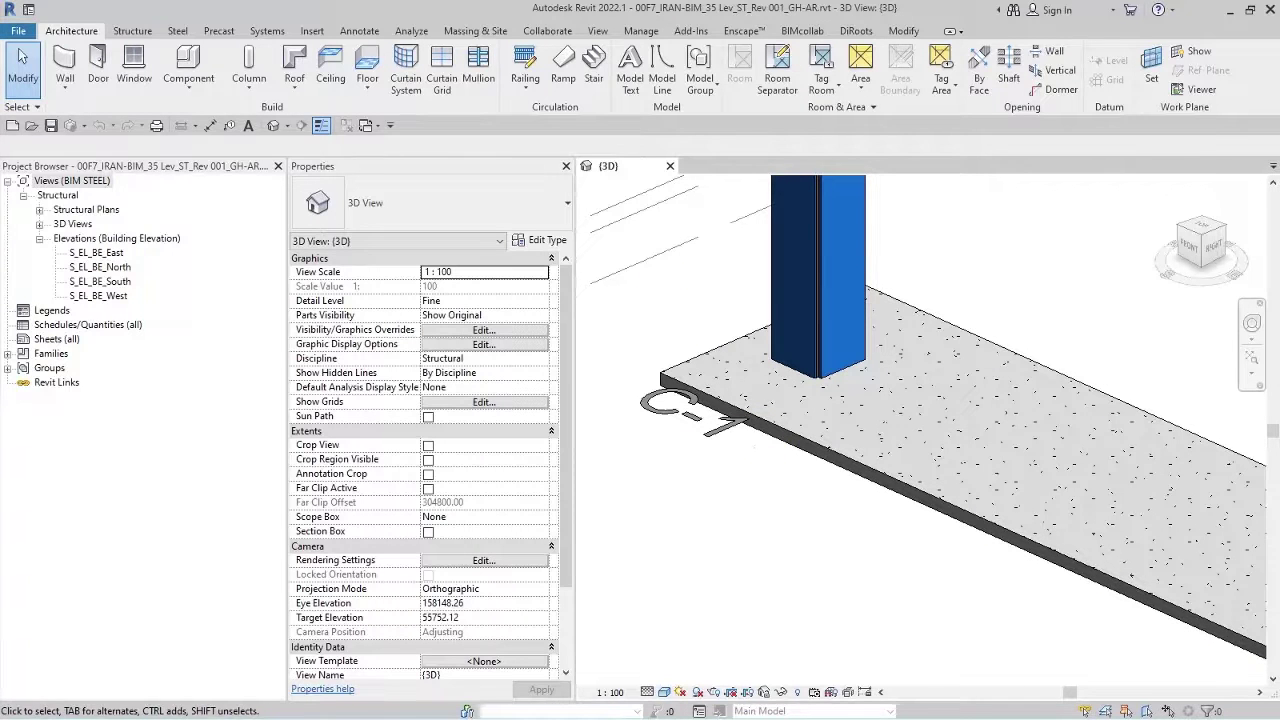
Switch to Revit and create a new family from the Metric Generic Model face based.rft template.
left_click(51, 126)
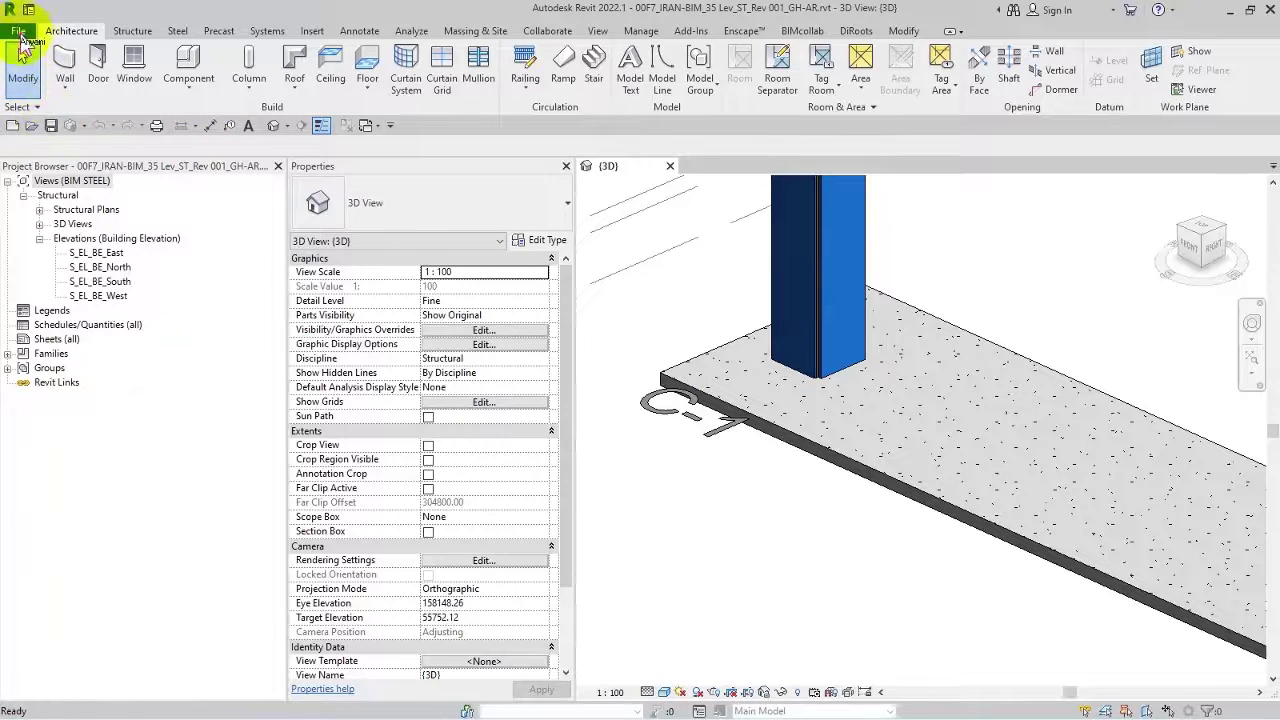
left_click(20, 33)
mouse_move(90, 88)
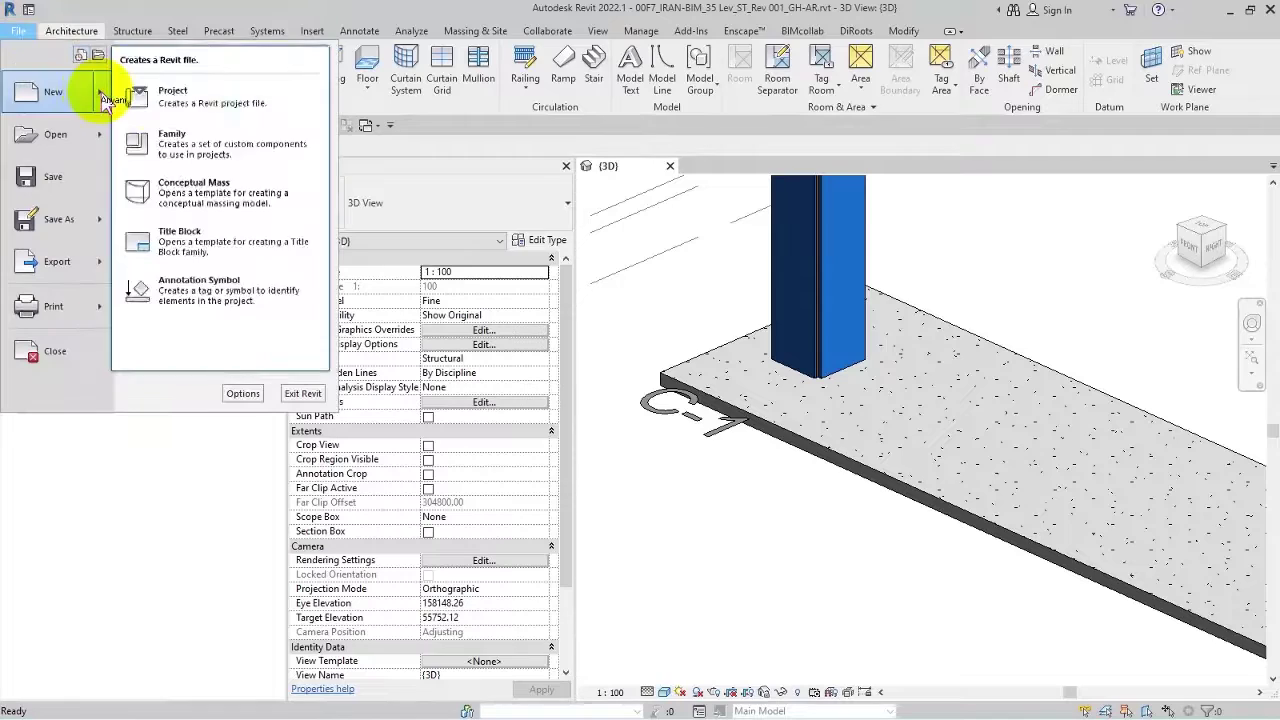
left_click(178, 145)
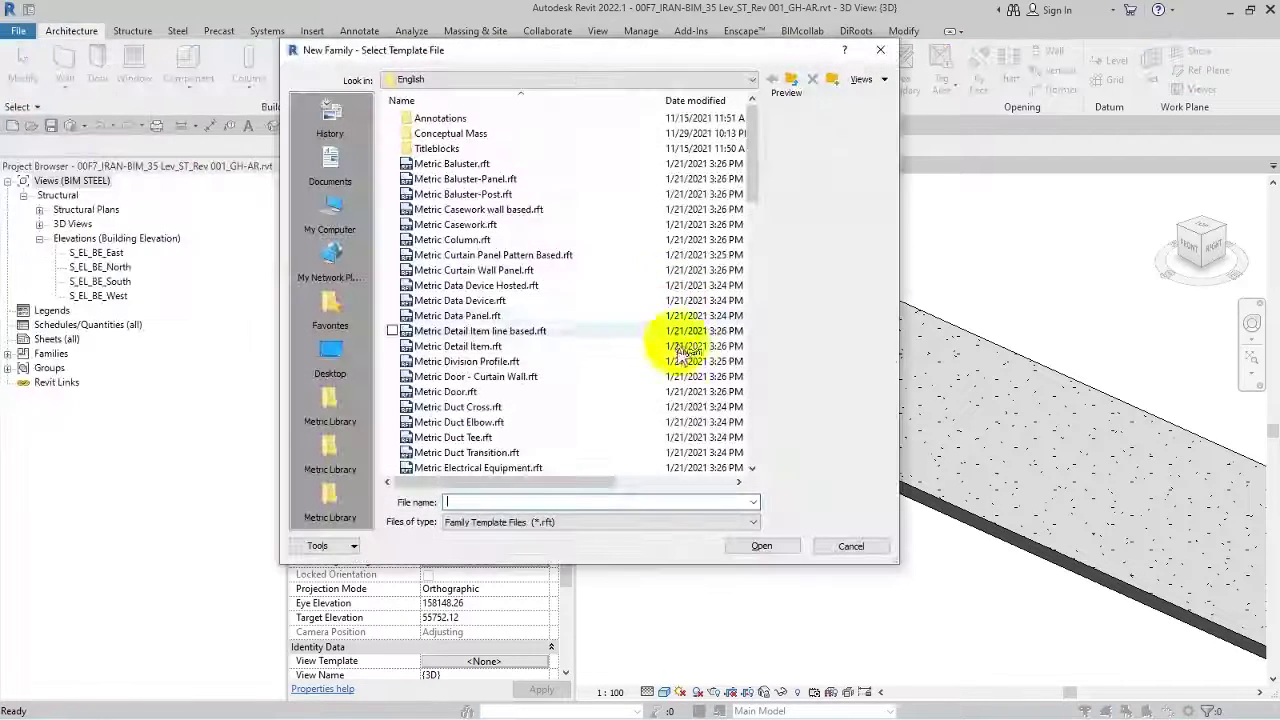
scroll(604, 381, "down", 5)
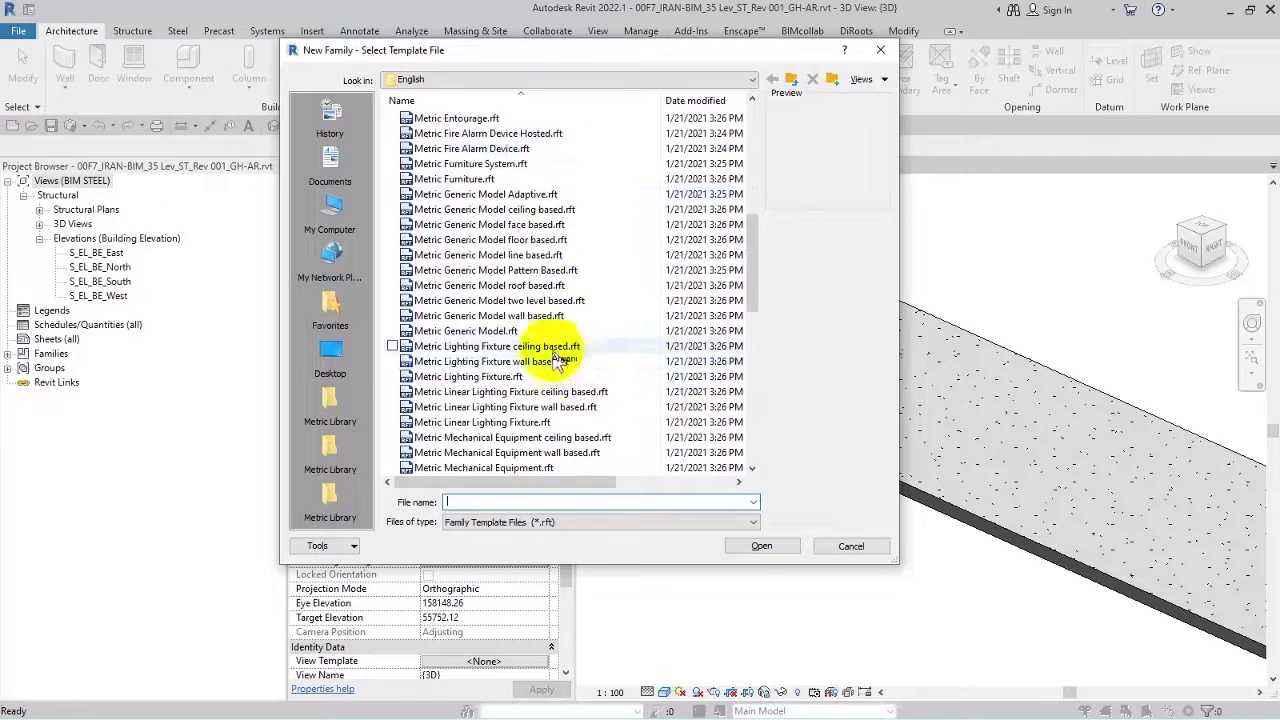
left_click(545, 224)
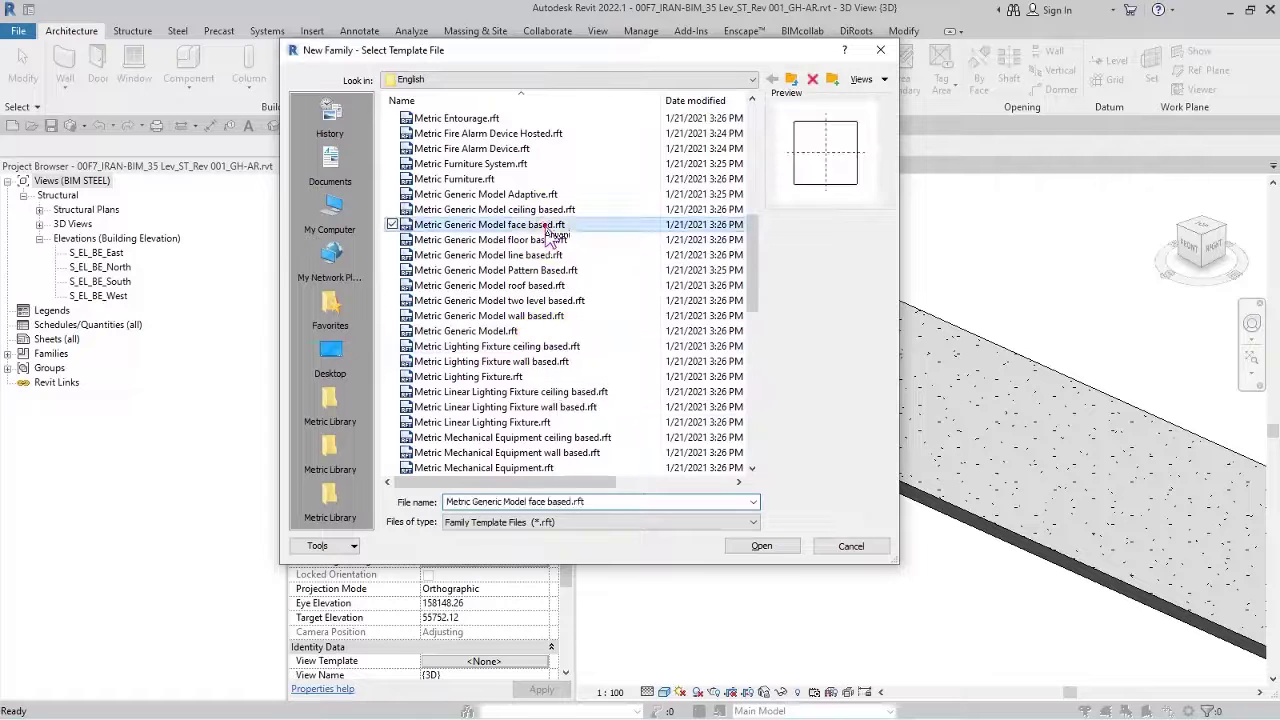
left_click(758, 546)
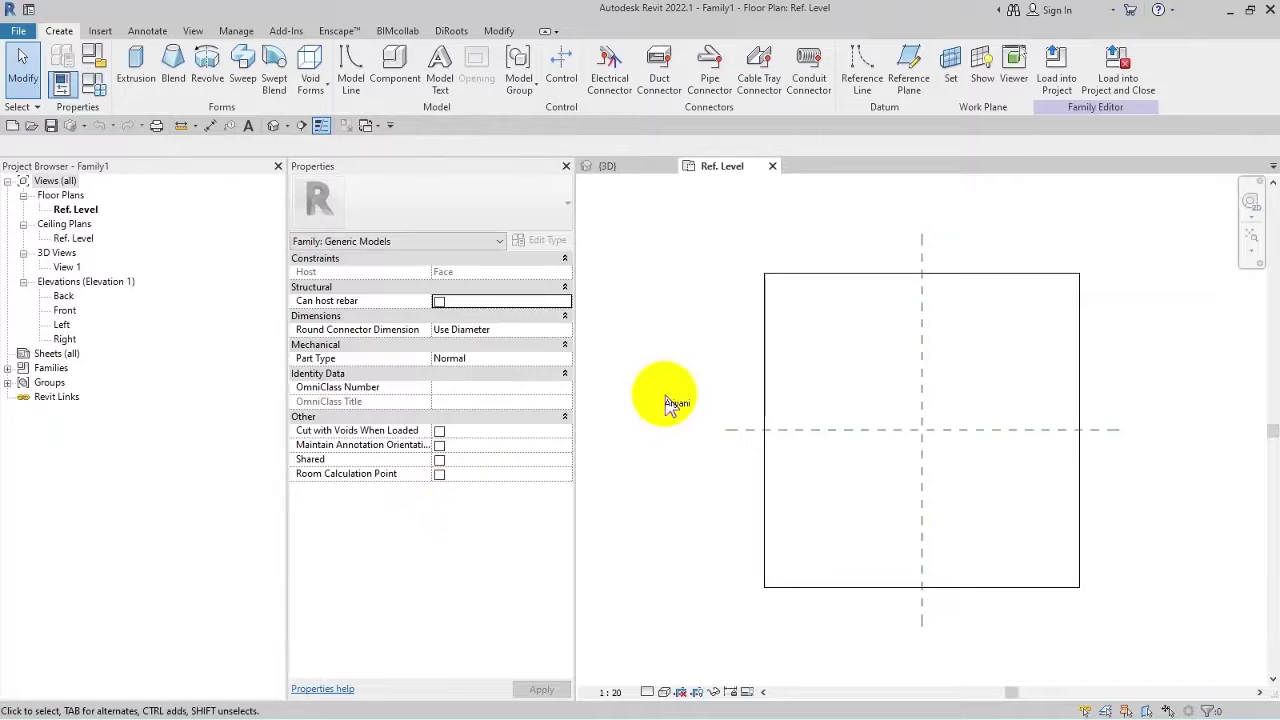
Open the Front elevation and draw a horizontal reference plane about 350 mm above the Ref. Level.
scroll(655, 395, "up", 2)
middle_click_drag(786, 437, 749, 431)
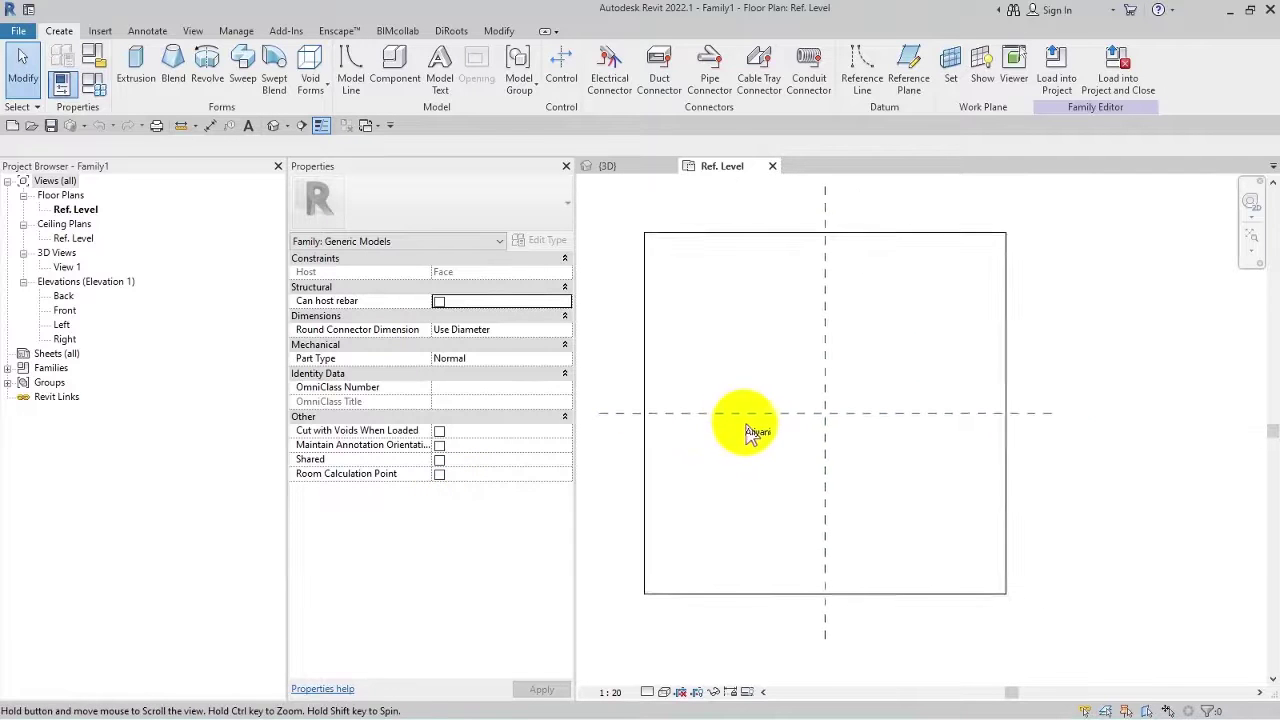
double_click(67, 315)
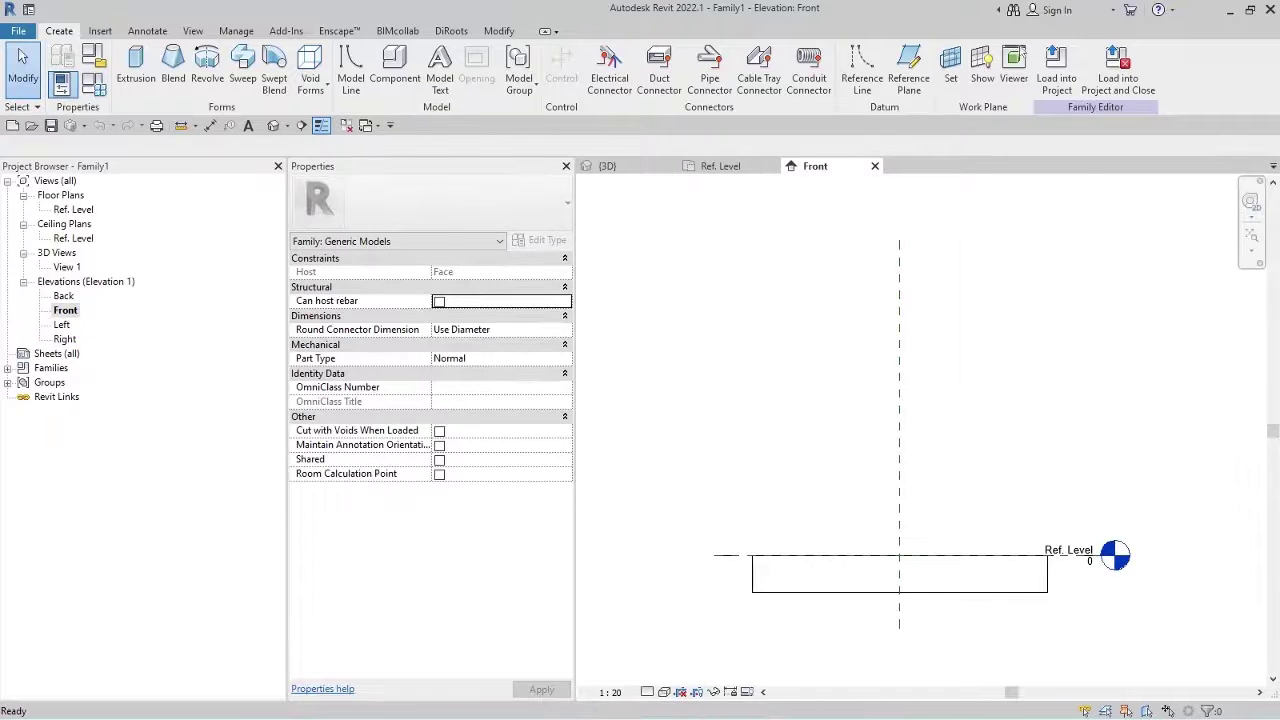
middle_click_drag(834, 443, 703, 296)
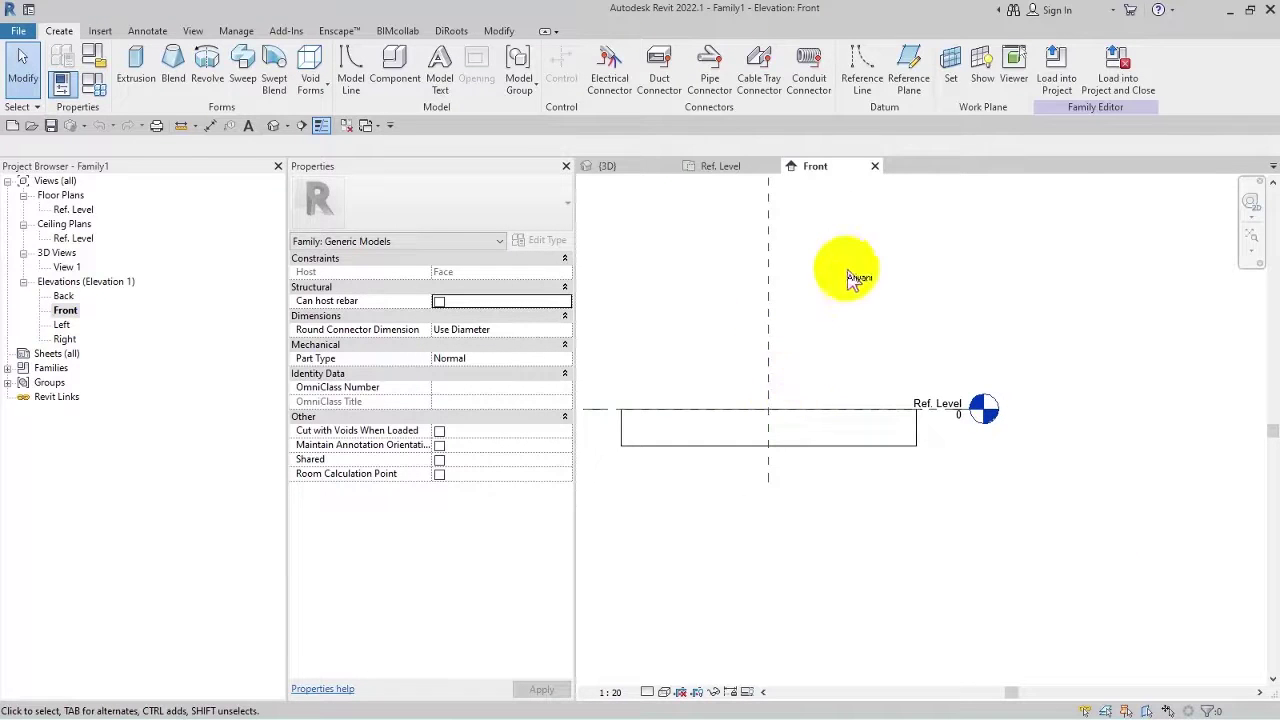
left_click(908, 78)
left_click(661, 368)
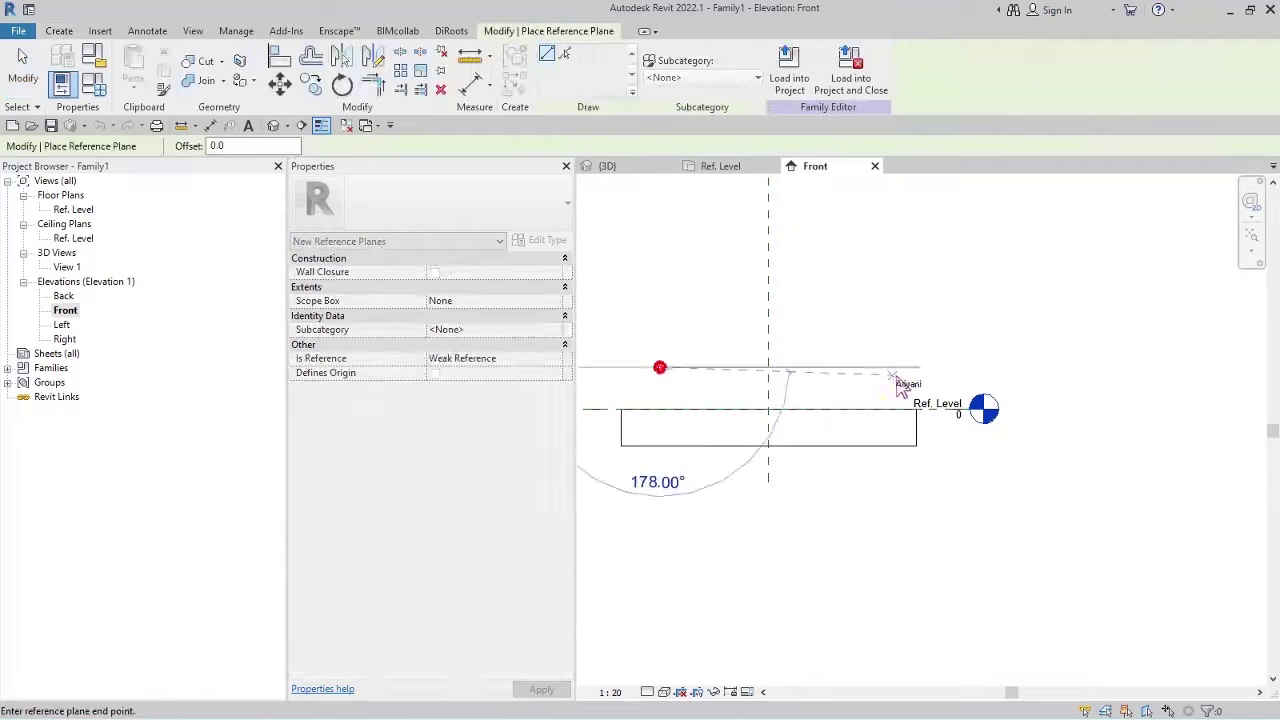
left_click(899, 369)
Draw a second horizontal reference plane about 2200 mm below the Ref. Level.
middle_click_drag(873, 508, 868, 418)
scroll(845, 470, "down", 1)
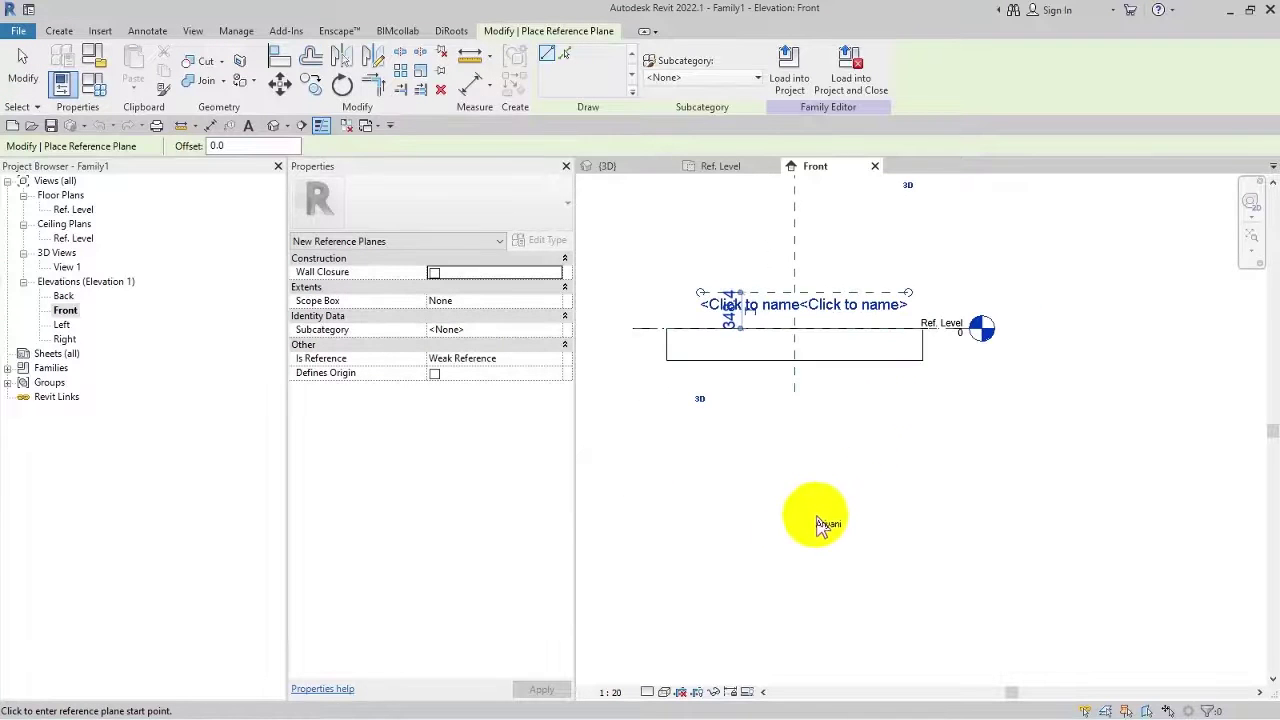
left_click(676, 560)
left_click(922, 567)
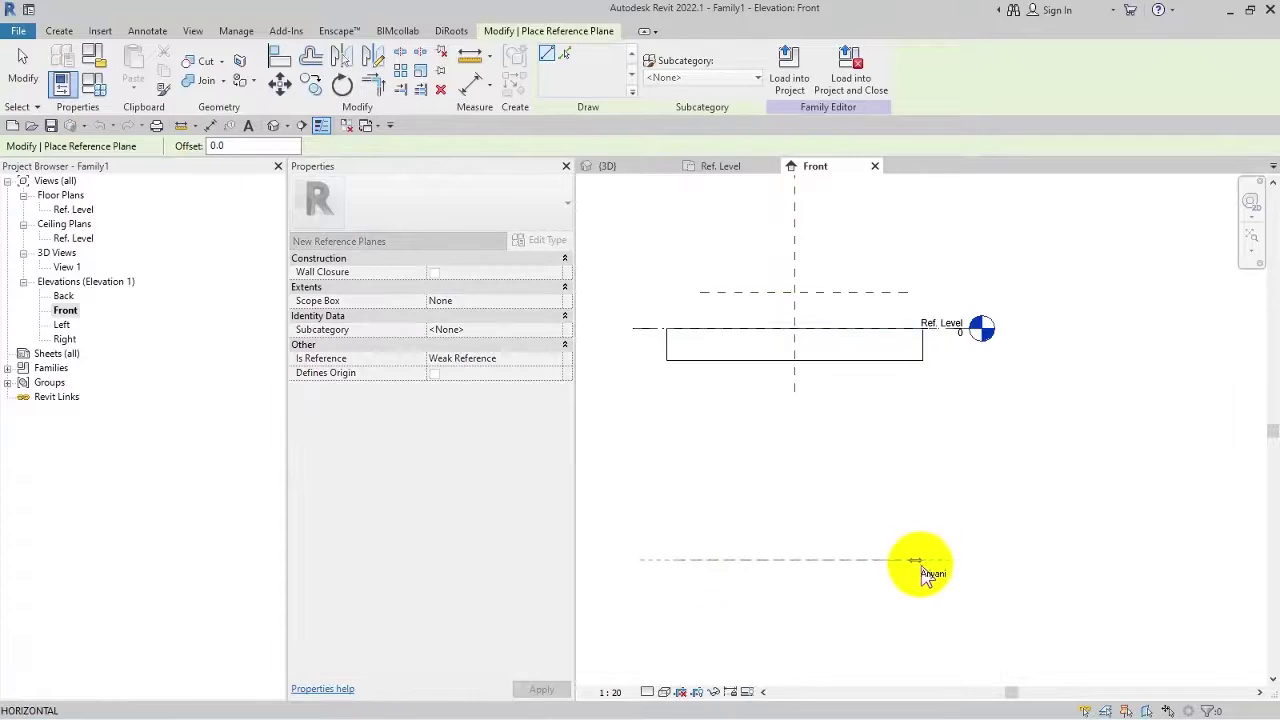
Place an aligned dimension between the lower reference plane and the Ref. Level, beside the host block.
left_click(474, 84)
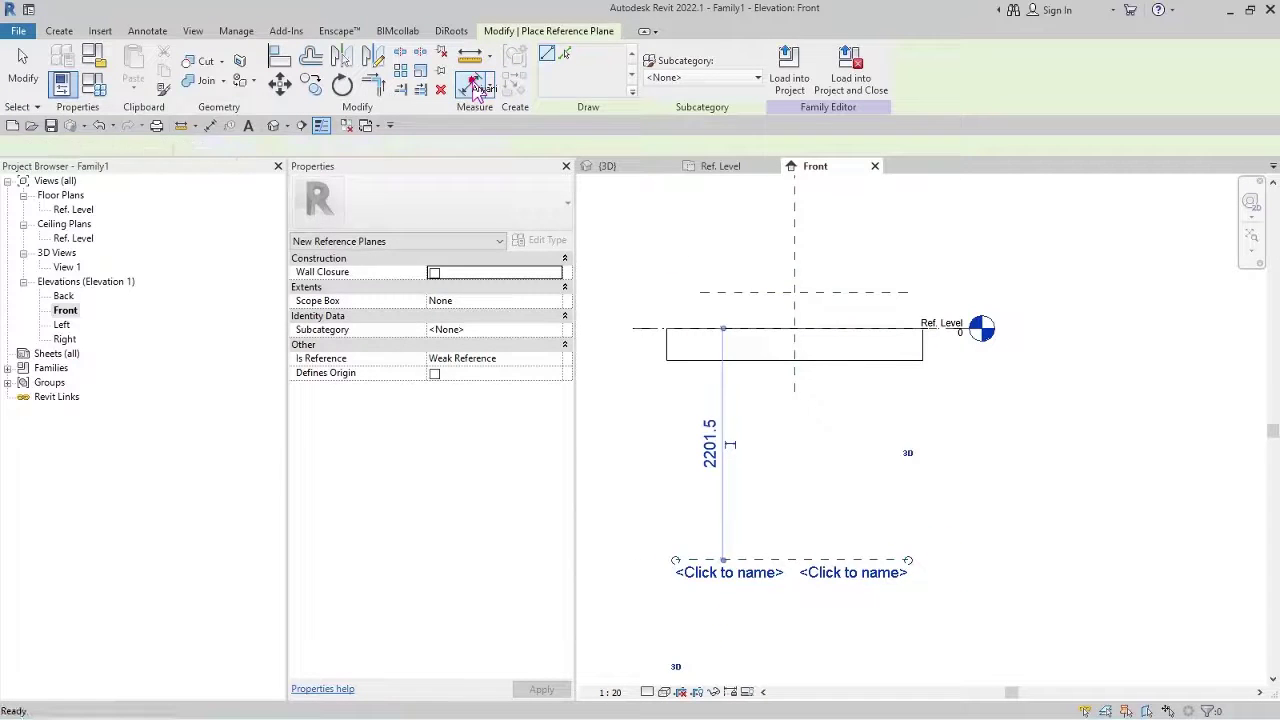
left_click(738, 560)
middle_click_drag(686, 468, 783, 451)
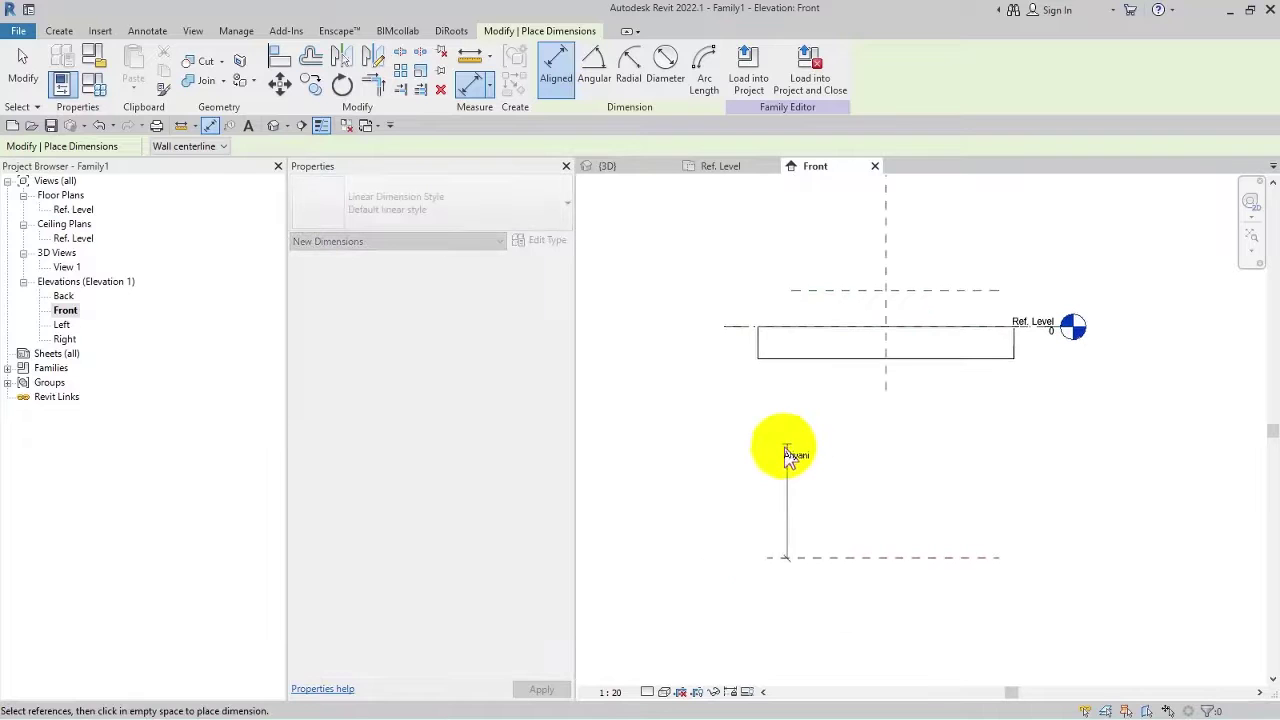
left_click(743, 329)
left_click(686, 364)
Add an aligned dimension from the Ref. Level to the upper reference plane, in line with the existing one.
left_click(737, 325)
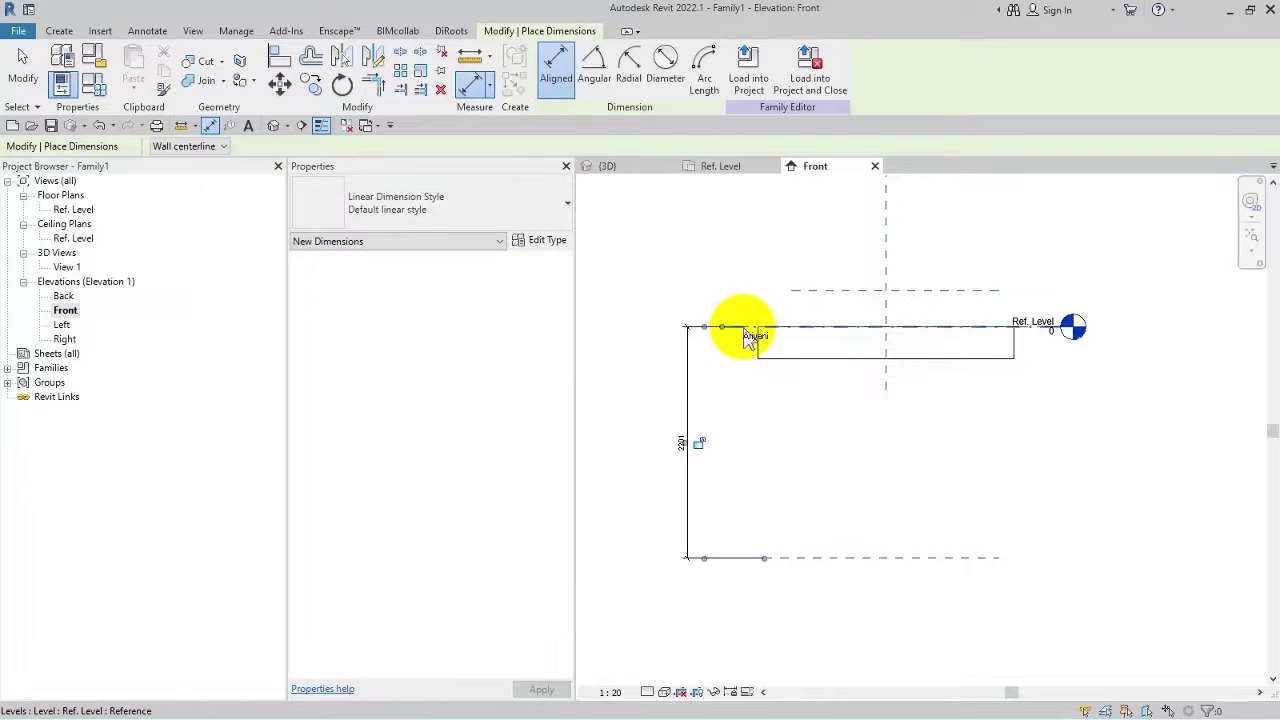
left_click(800, 291)
left_click(700, 295)
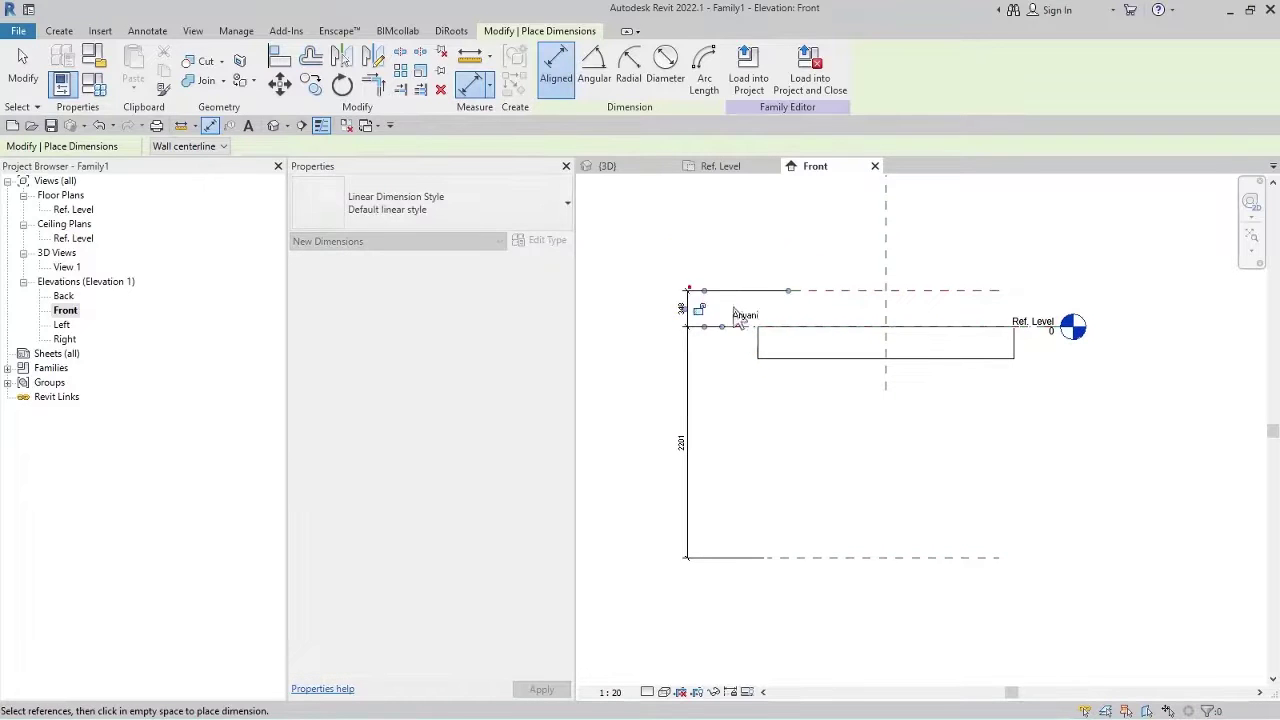
key("Escape")
key("Escape")
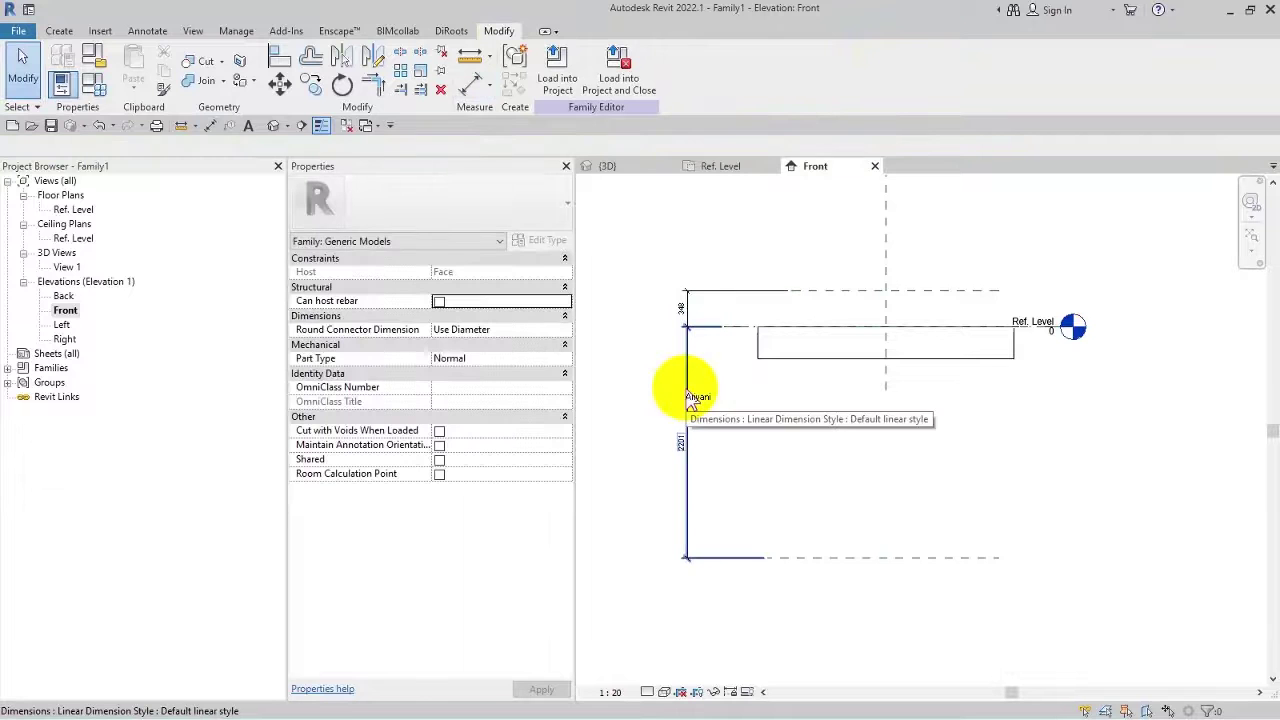
Label the dimension between the Ref. Level and the lower reference plane with a new type parameter named Bottom_Length.
left_click(692, 400)
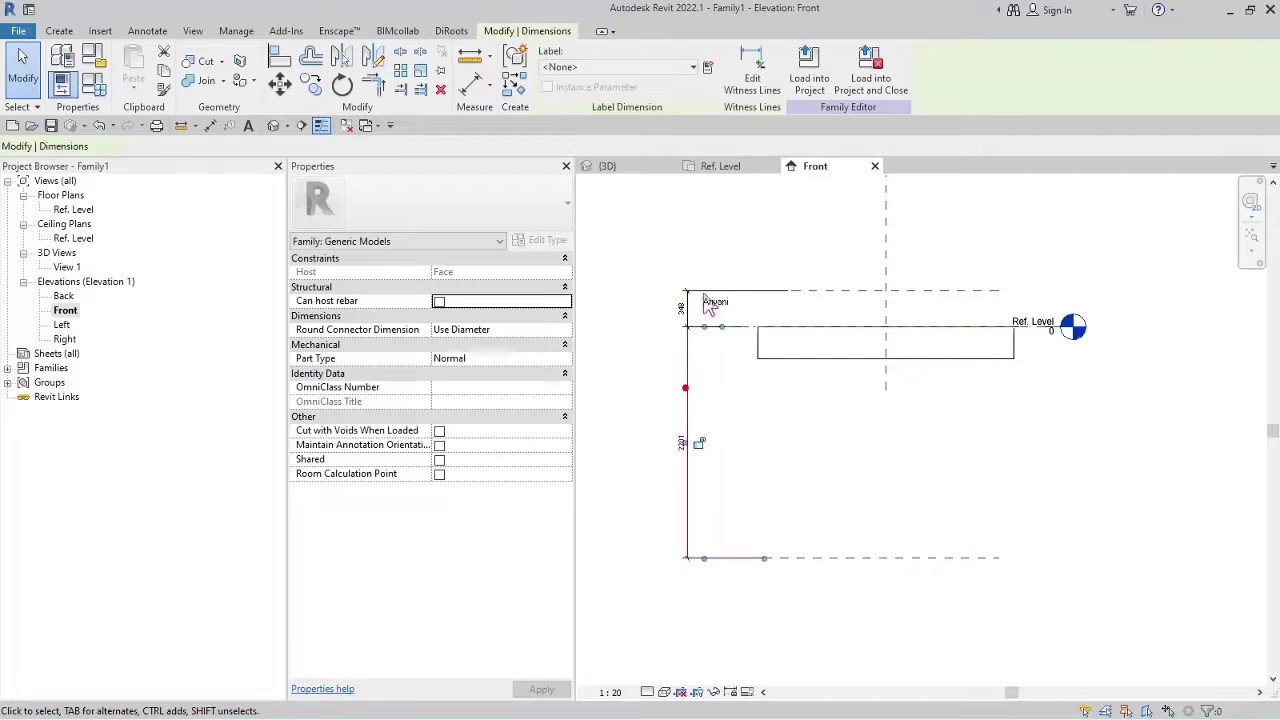
left_click(709, 72)
type("Bott")
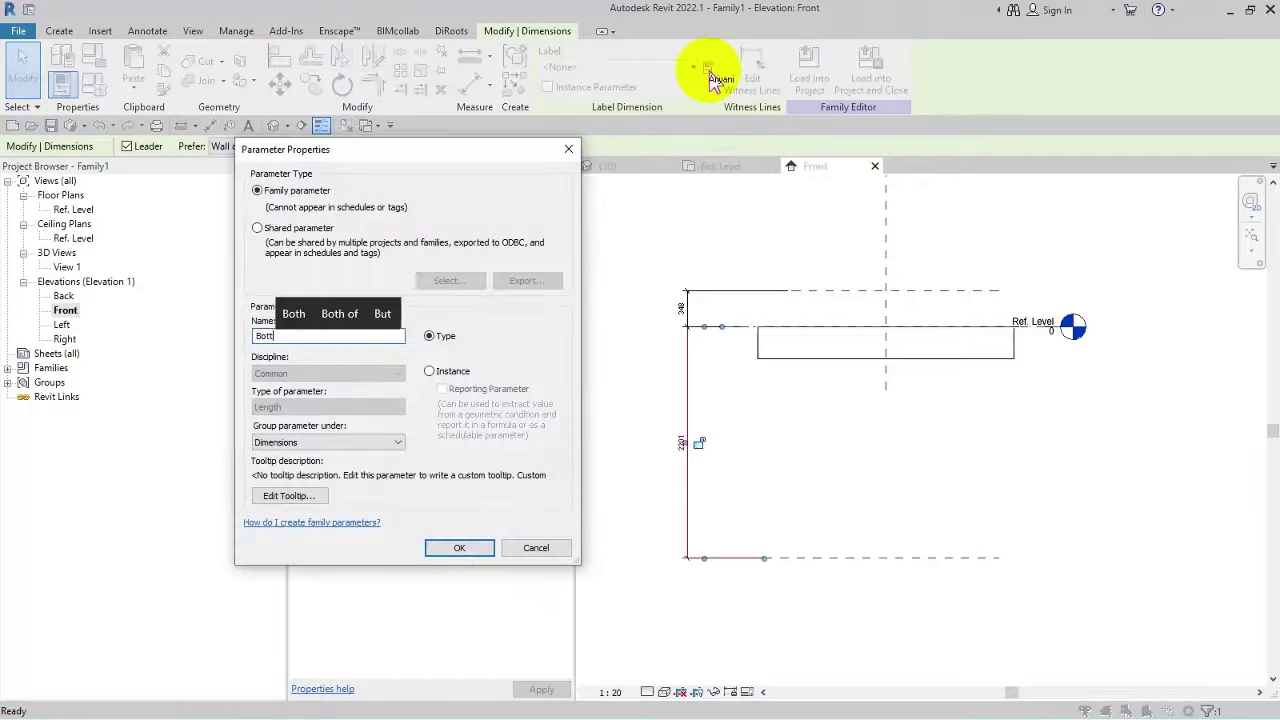
type("om")
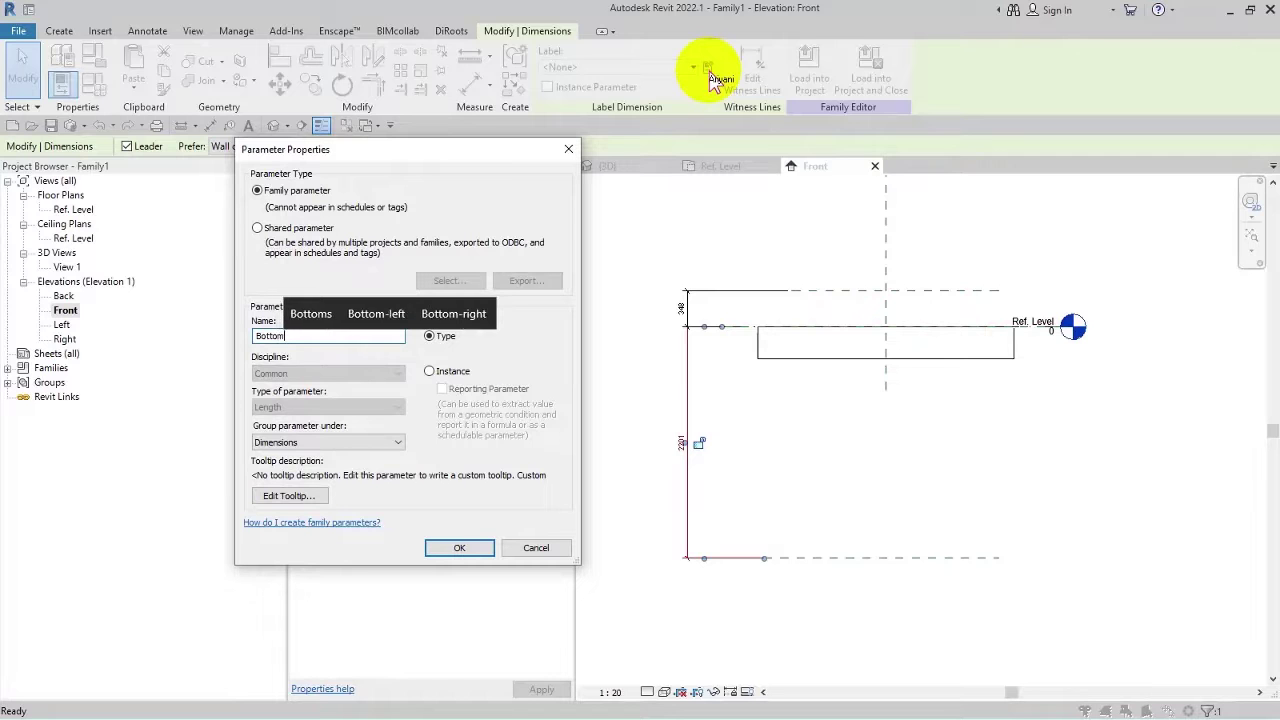
type("_Length")
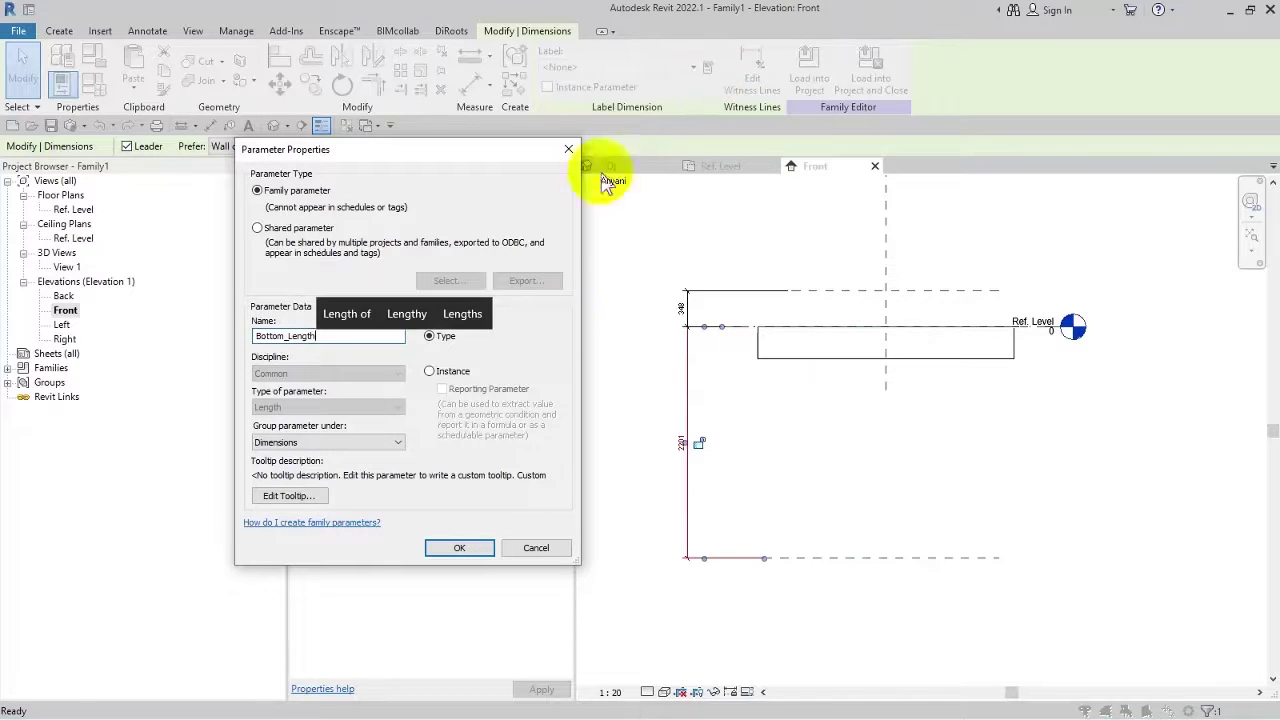
left_click(470, 546)
Label the dimension between the Ref. Level and the upper reference plane with a new type parameter named Top_Length.
left_click(701, 305)
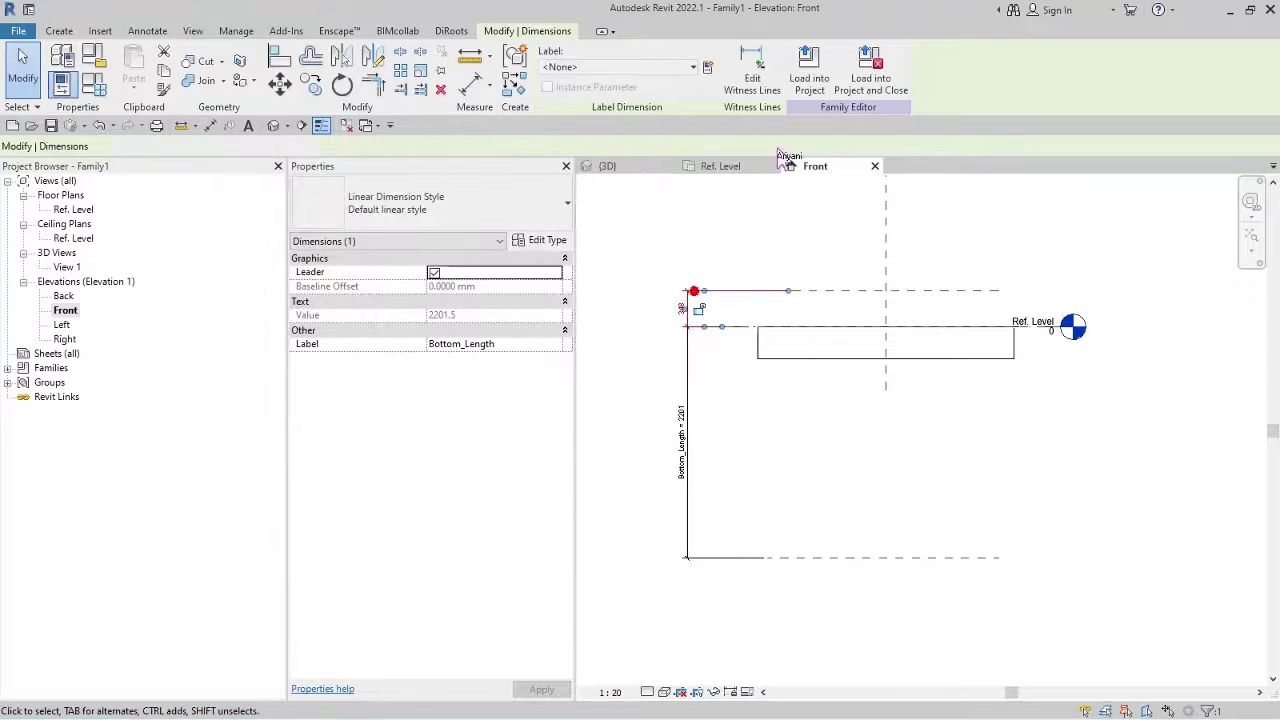
left_click(704, 74)
type("To")
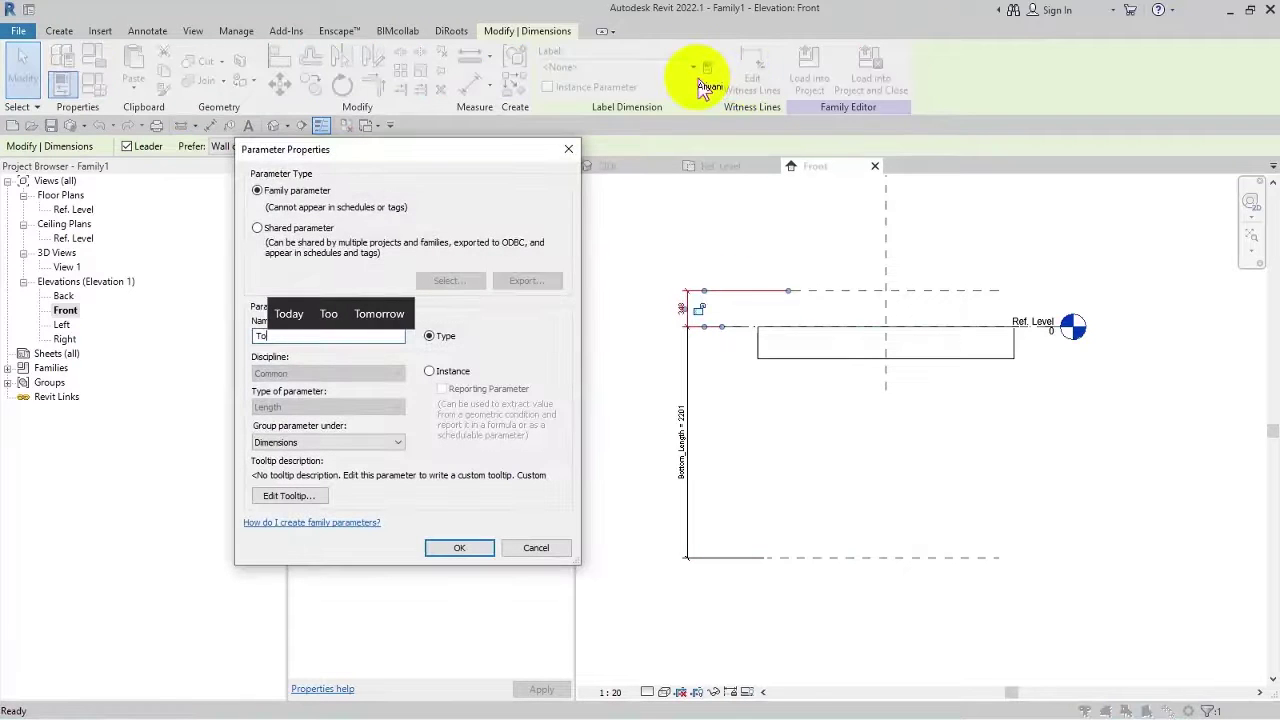
type("p_")
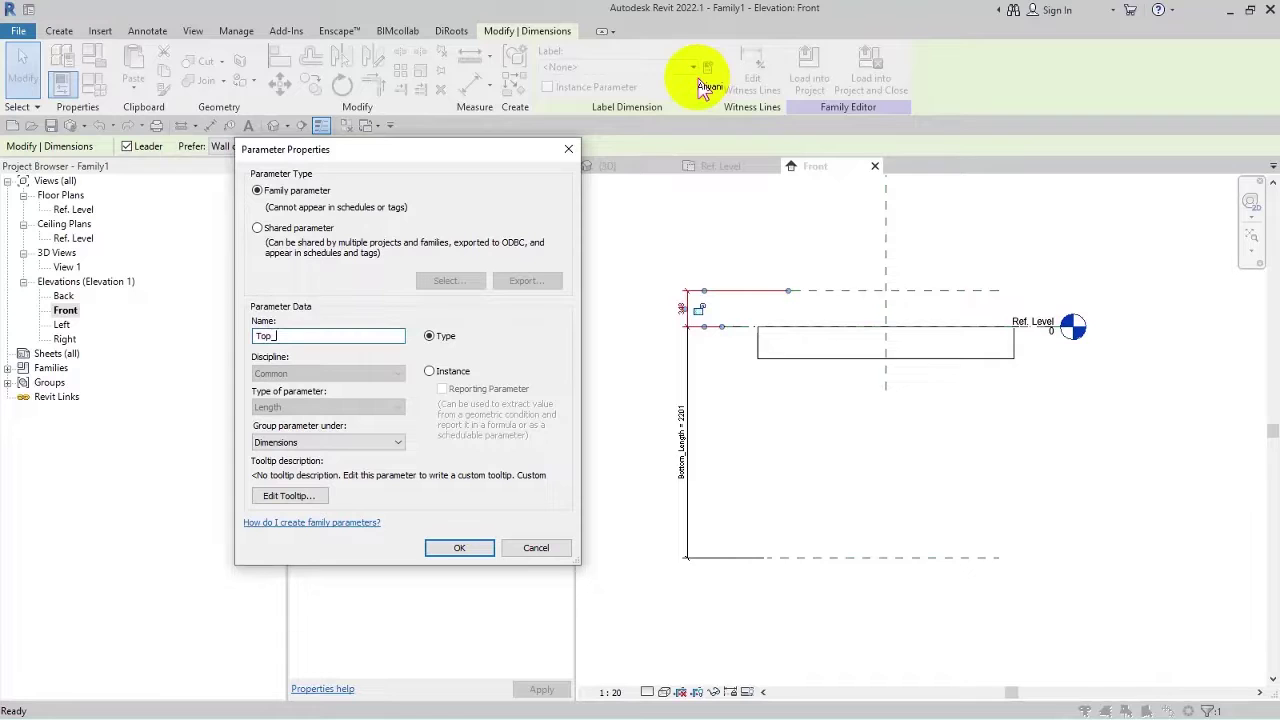
type("Lengt")
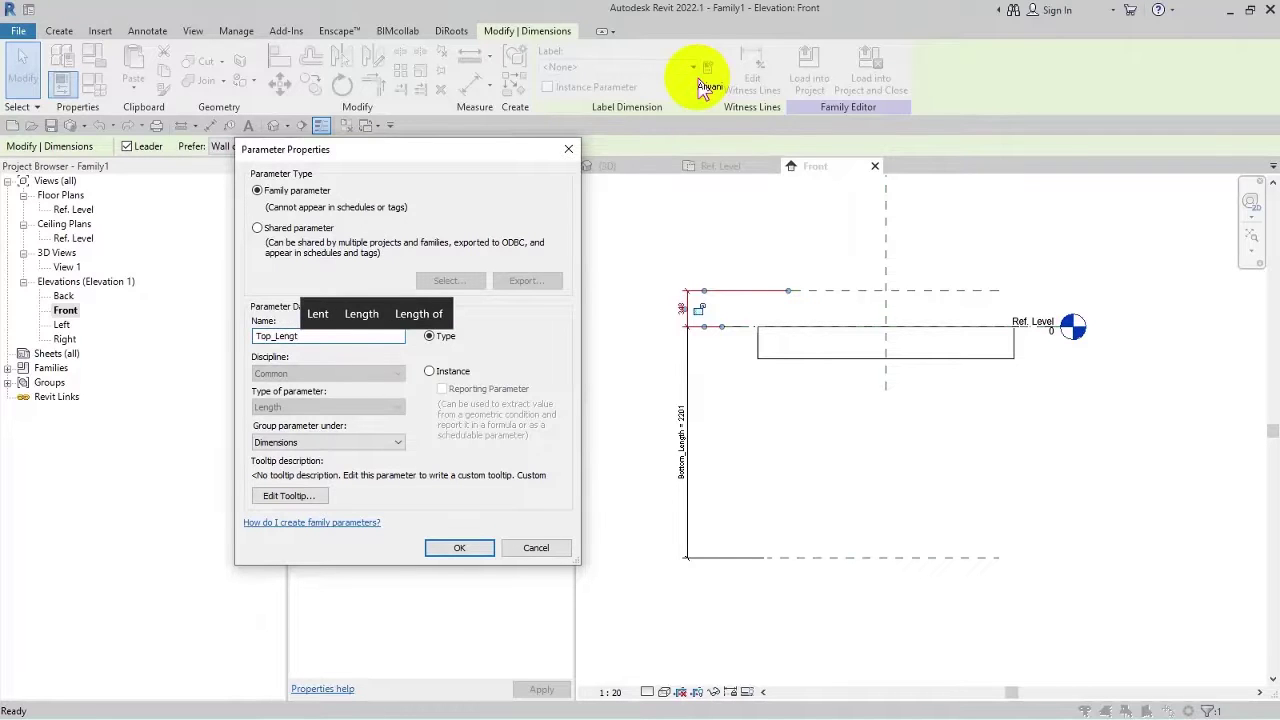
type("h")
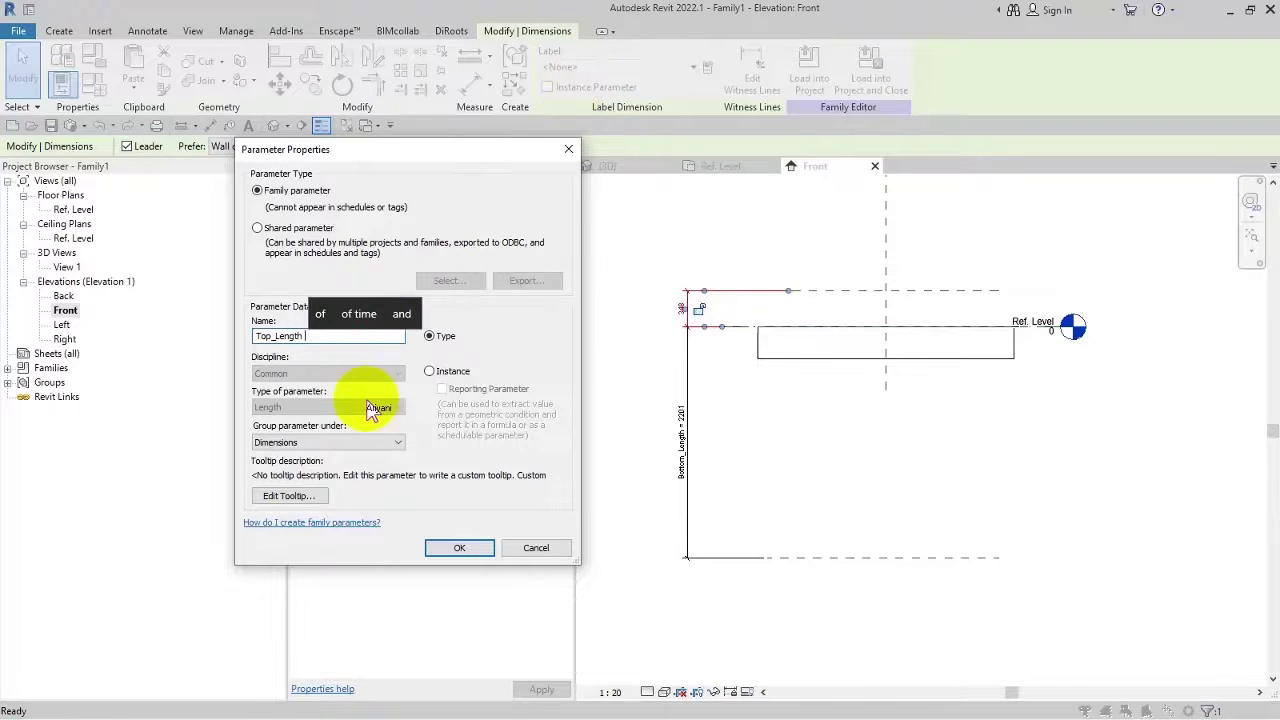
left_click(459, 547)
Name the lower reference plane Bottom.
middle_click_drag(808, 466, 826, 488)
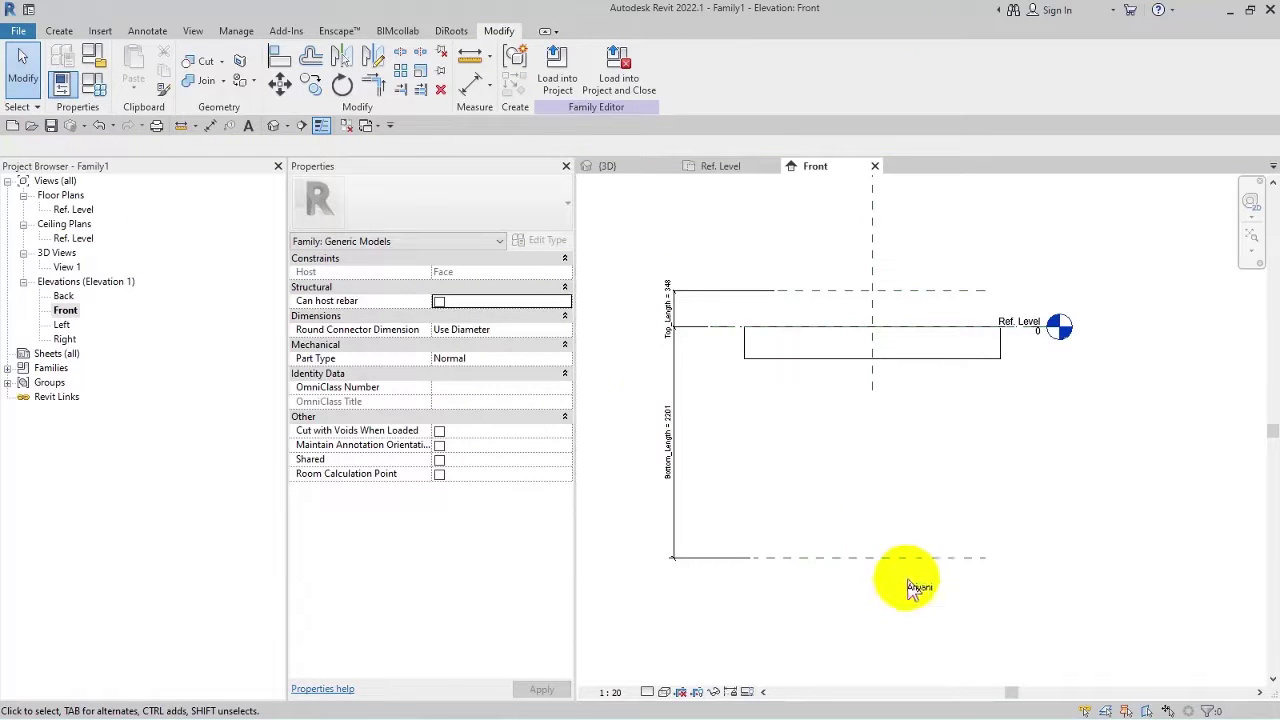
middle_click_drag(912, 590, 889, 517)
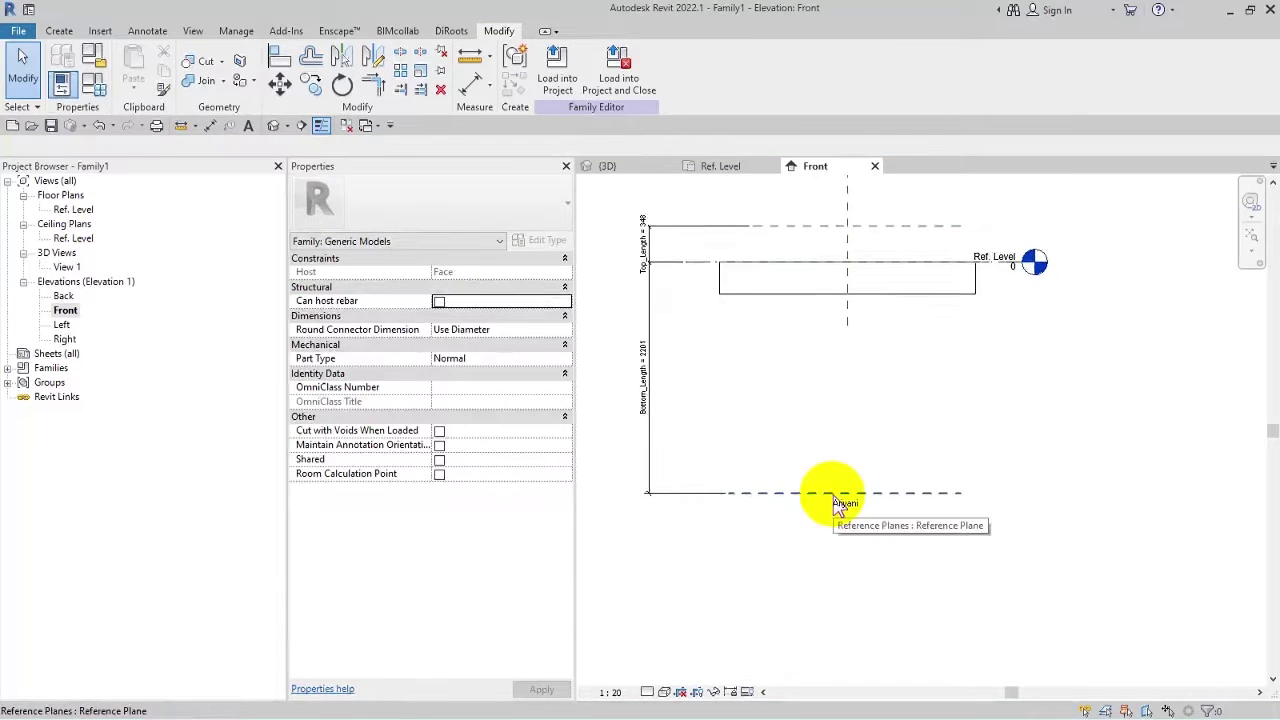
left_click(836, 507)
left_click(817, 510)
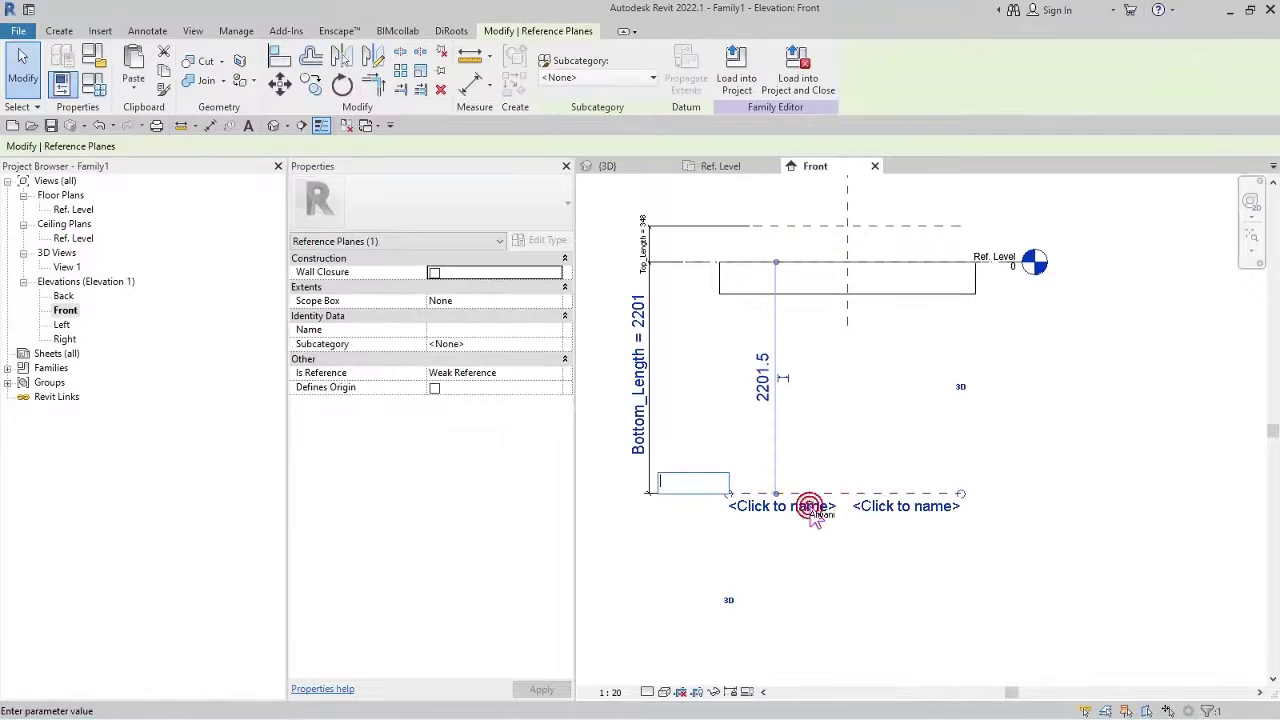
type("Bottom")
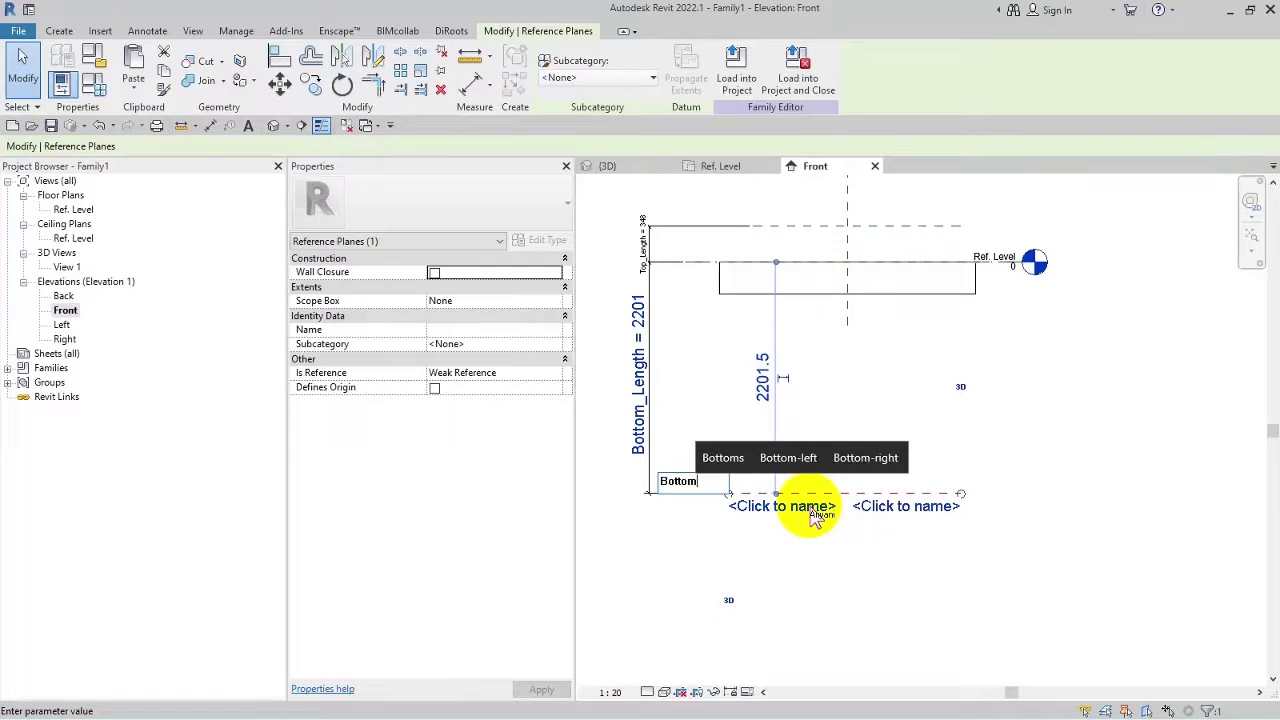
key("Return")
Open the Ref. Level floor plan and start a solid extrusion with the Bottom reference plane as its work plane.
left_click(80, 241)
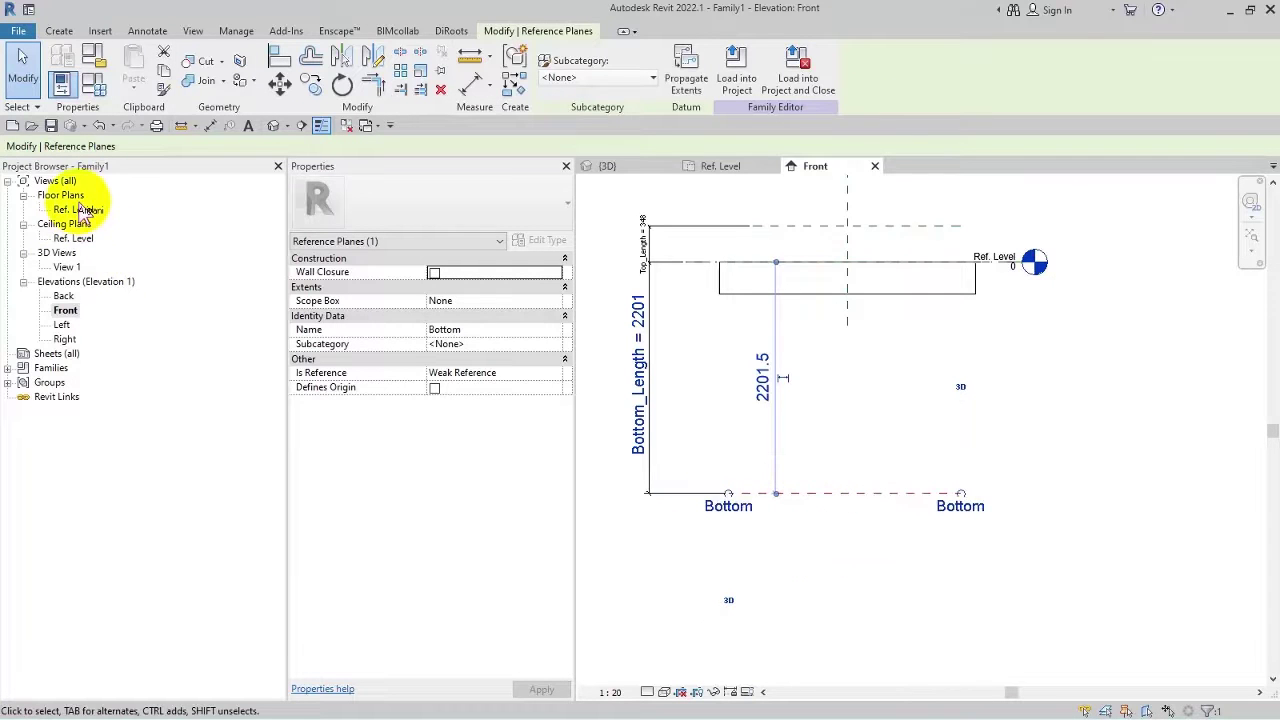
double_click(86, 212)
left_click(729, 314)
left_click(1108, 368)
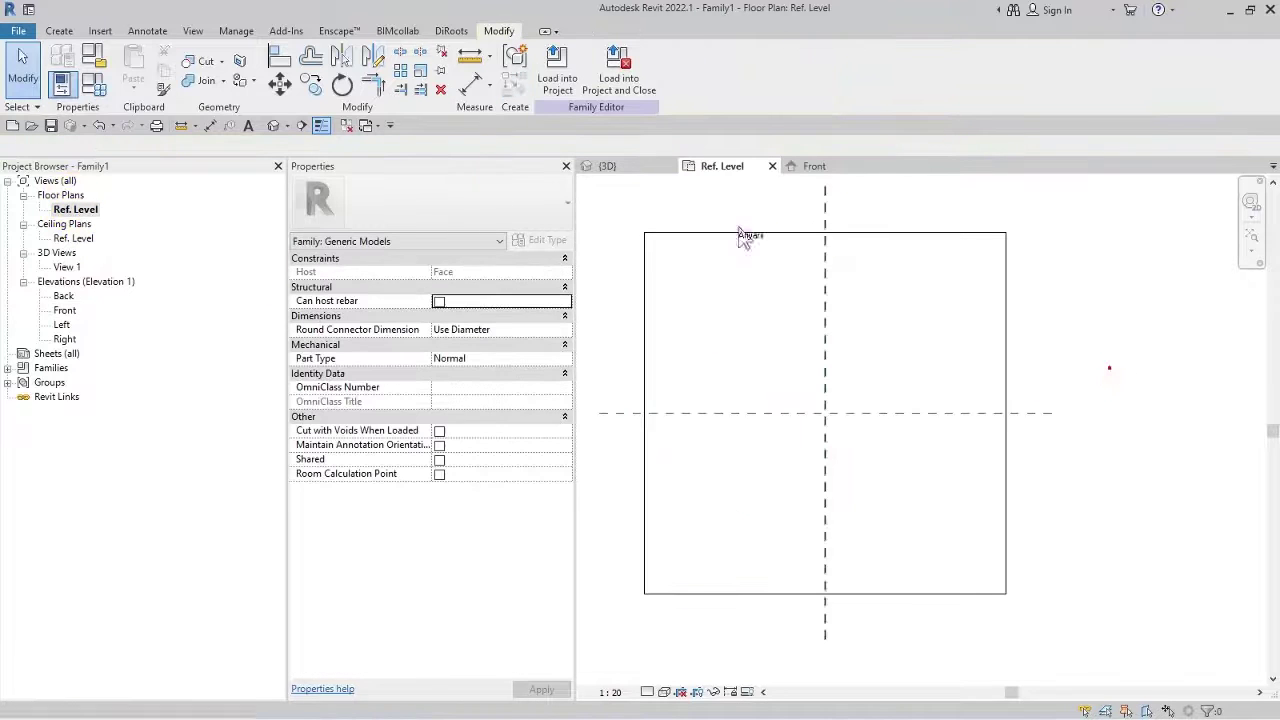
left_click(64, 30)
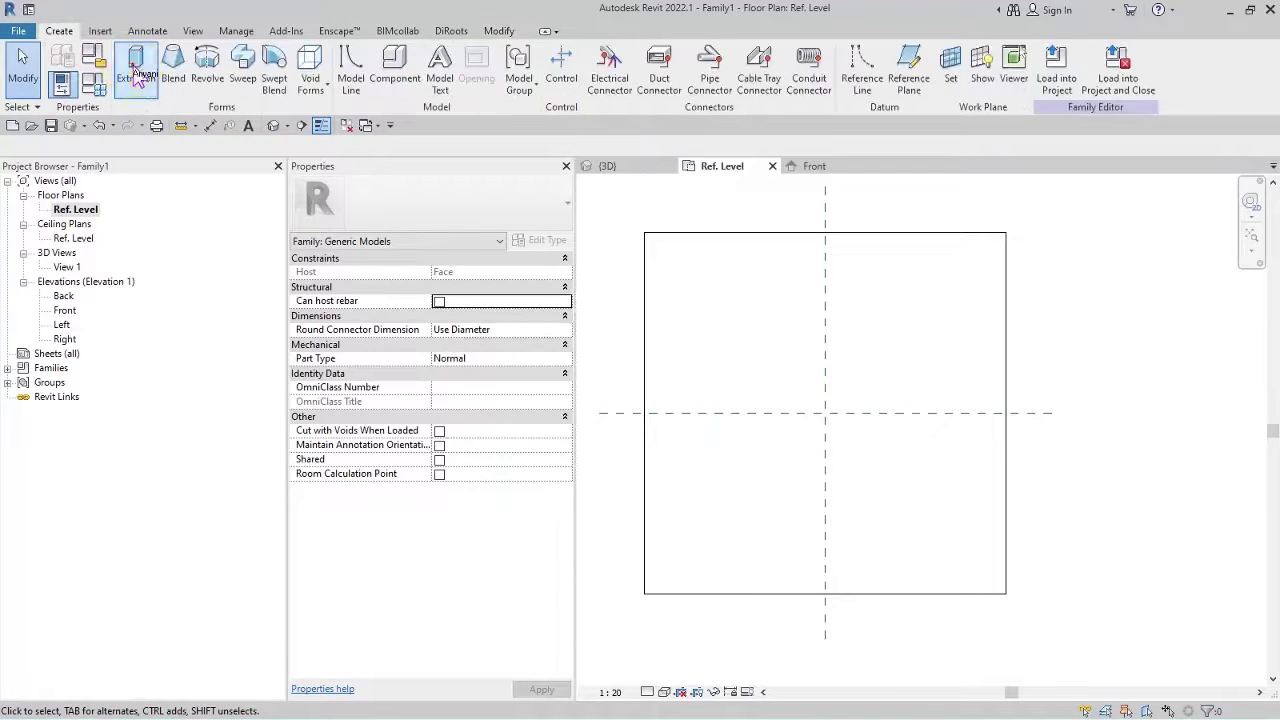
left_click(137, 78)
left_click(691, 80)
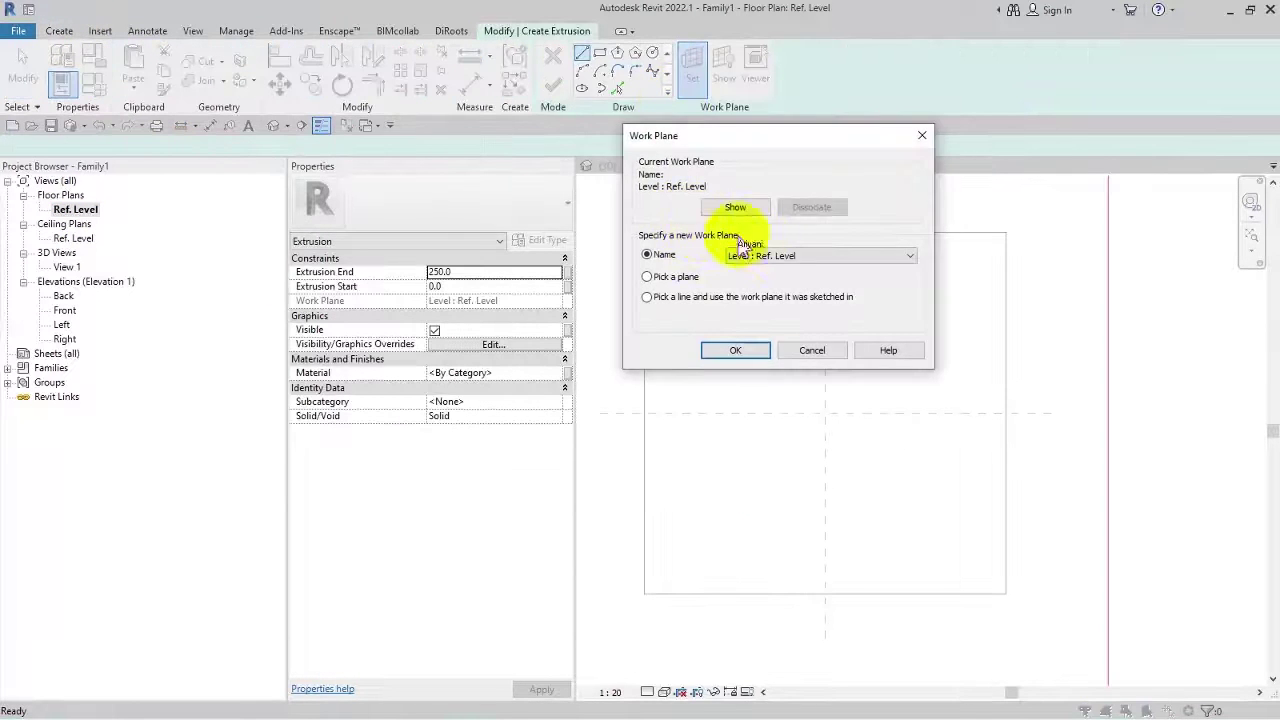
left_click(742, 250)
left_click(812, 286)
left_click(745, 352)
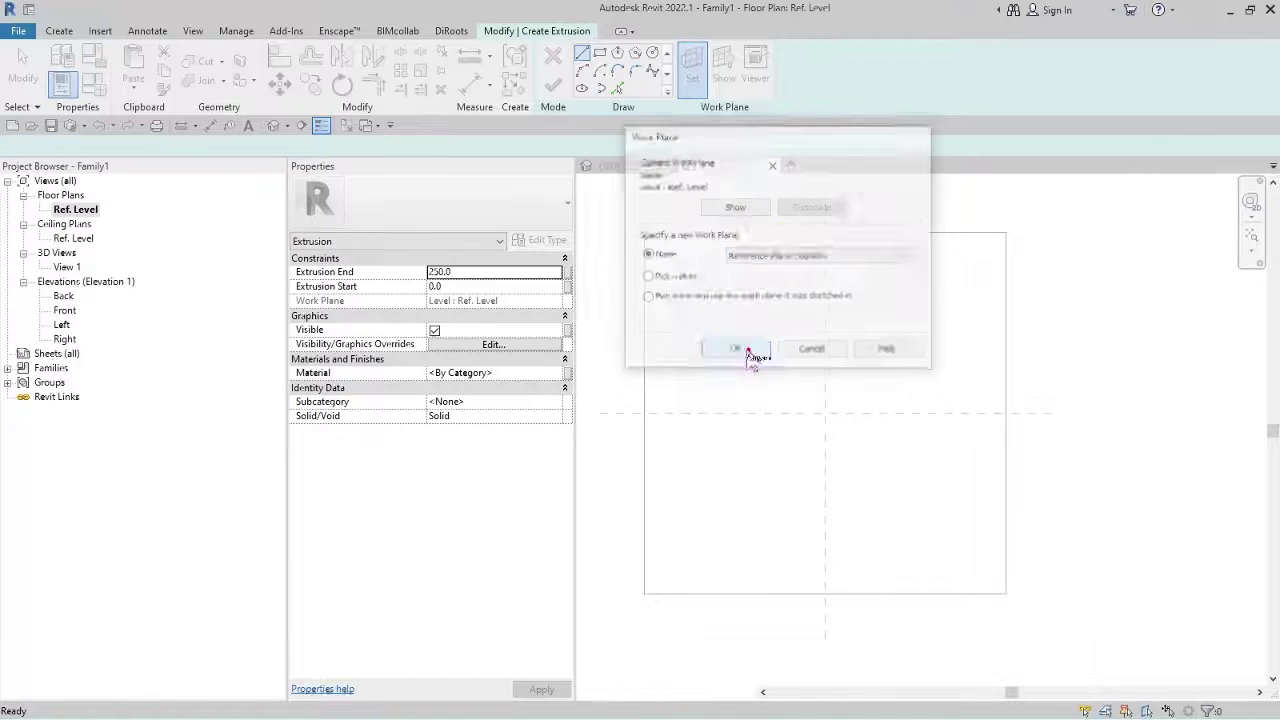
Sketch a circle about 440 mm in diameter inside the host square, off the intersection of the centre reference planes.
left_click(652, 52)
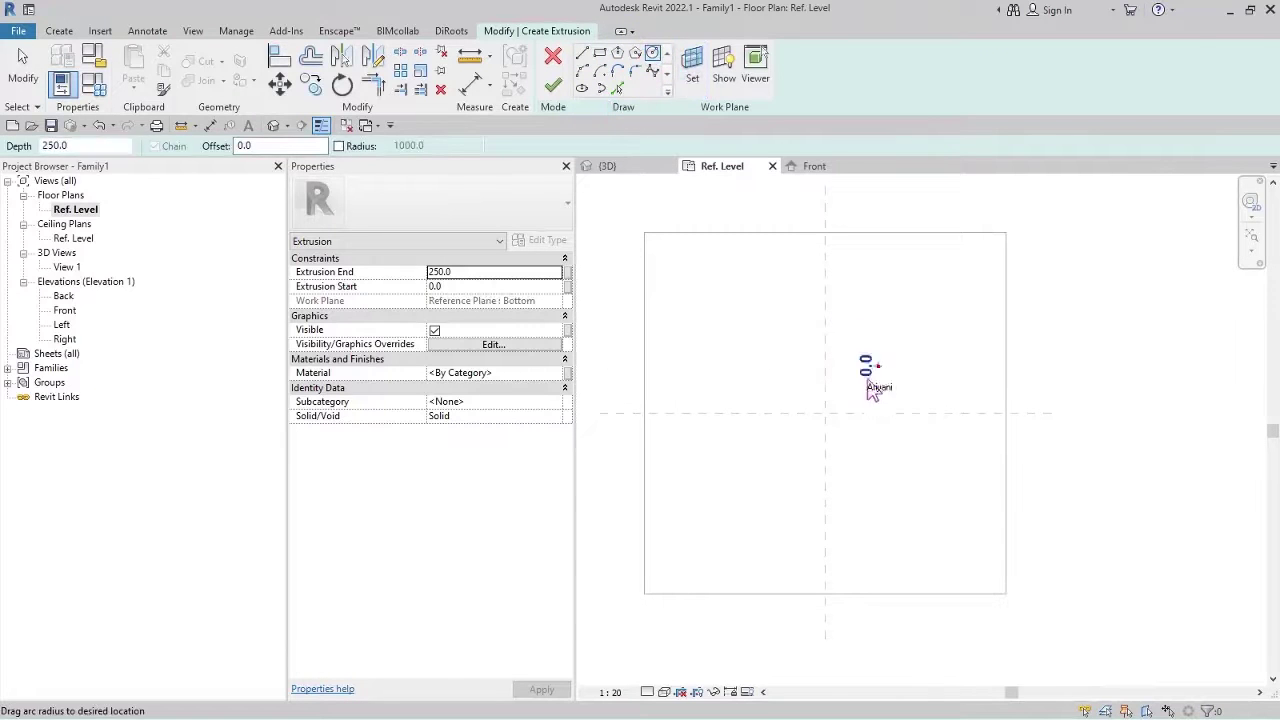
left_click(911, 366)
key("Escape")
key("Escape")
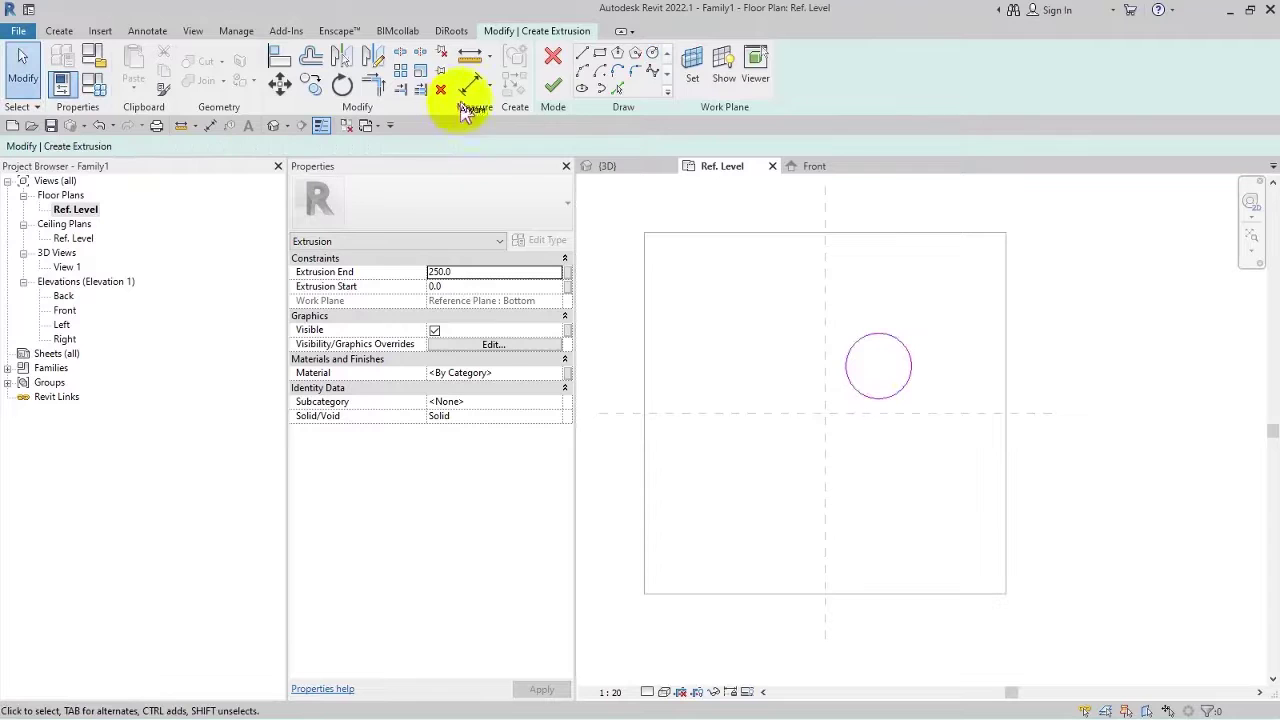
Add a diameter dimension to the circle and label it with a new type parameter named Diameter.
left_click(492, 86)
left_click(528, 209)
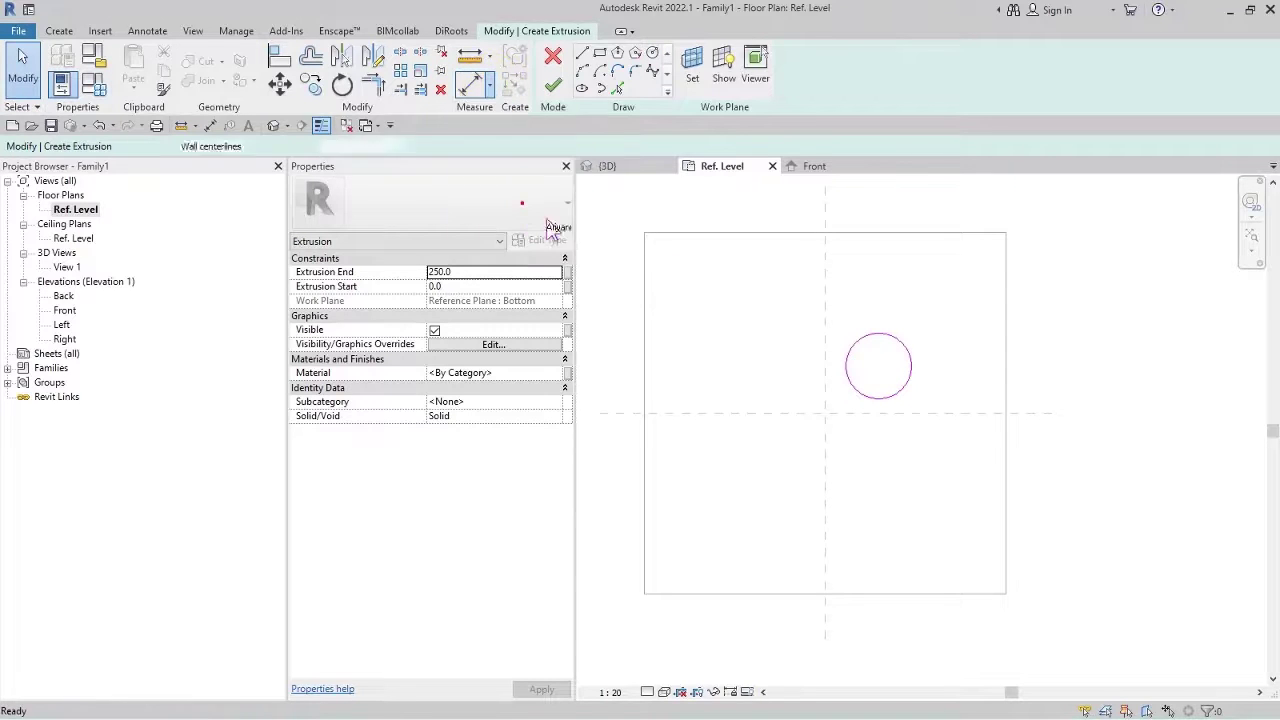
left_click(886, 338)
left_click(905, 368)
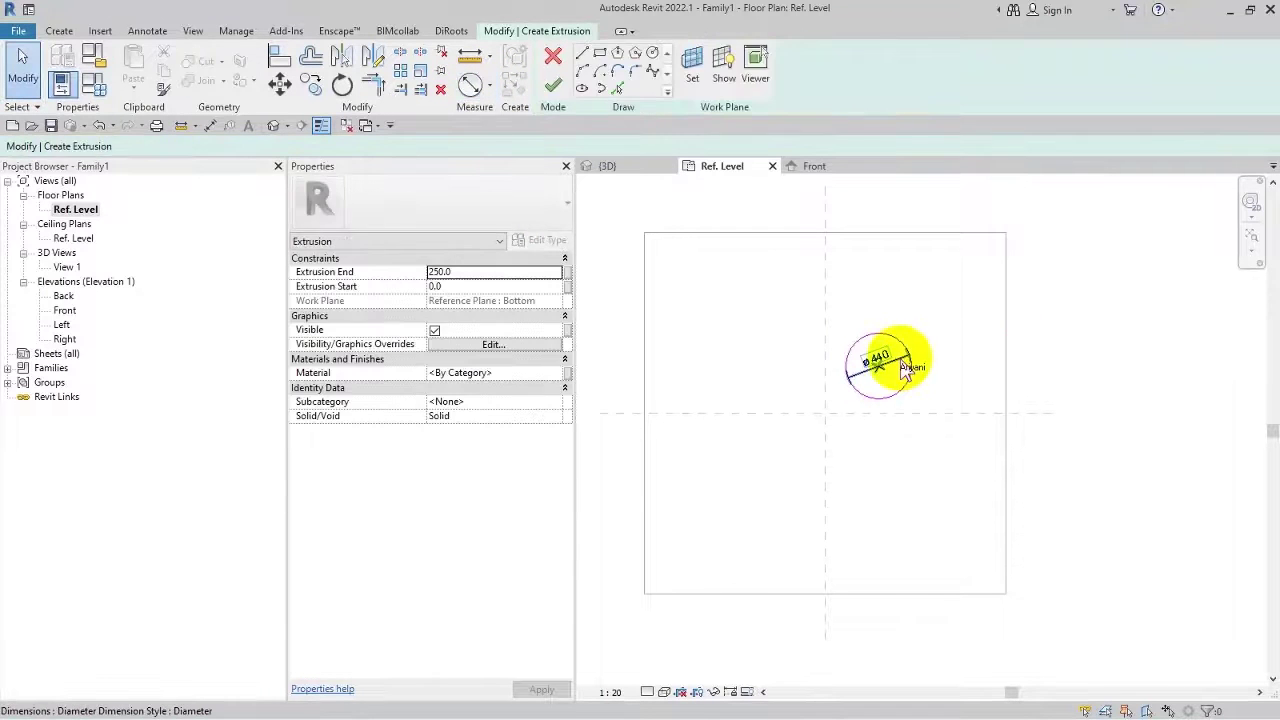
left_click(708, 70)
type("D")
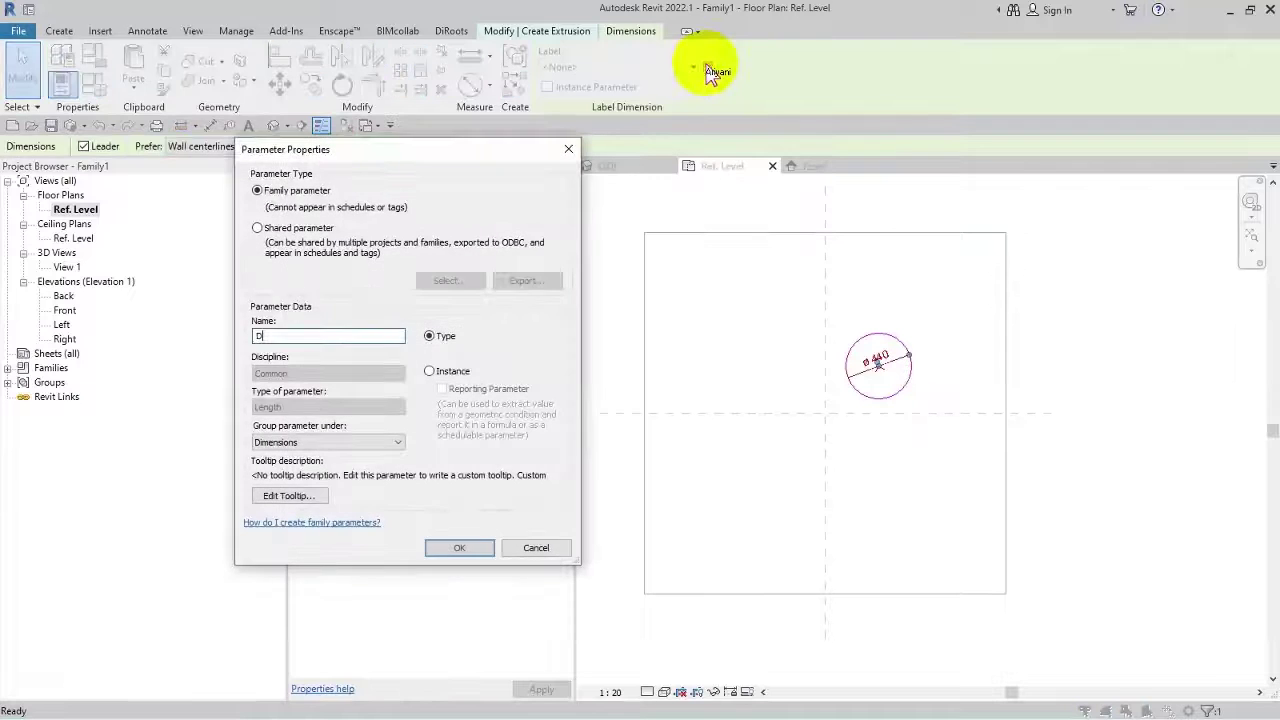
type("iameter")
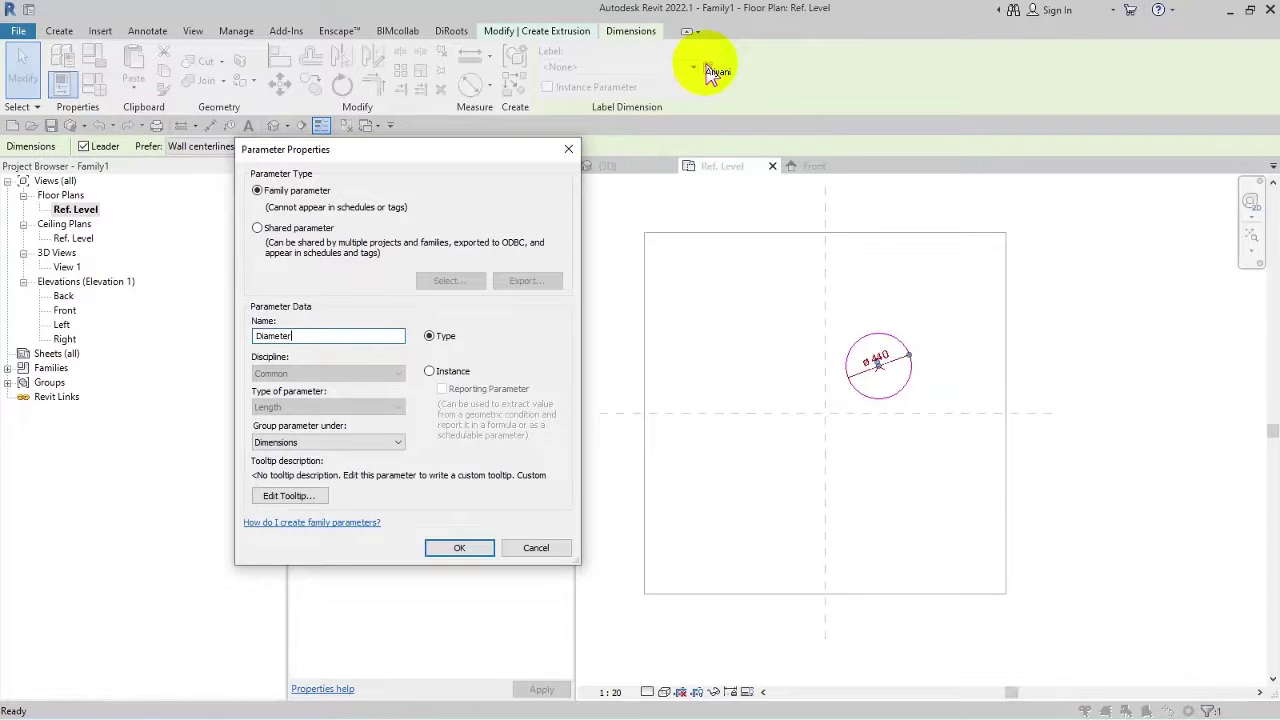
left_click(470, 550)
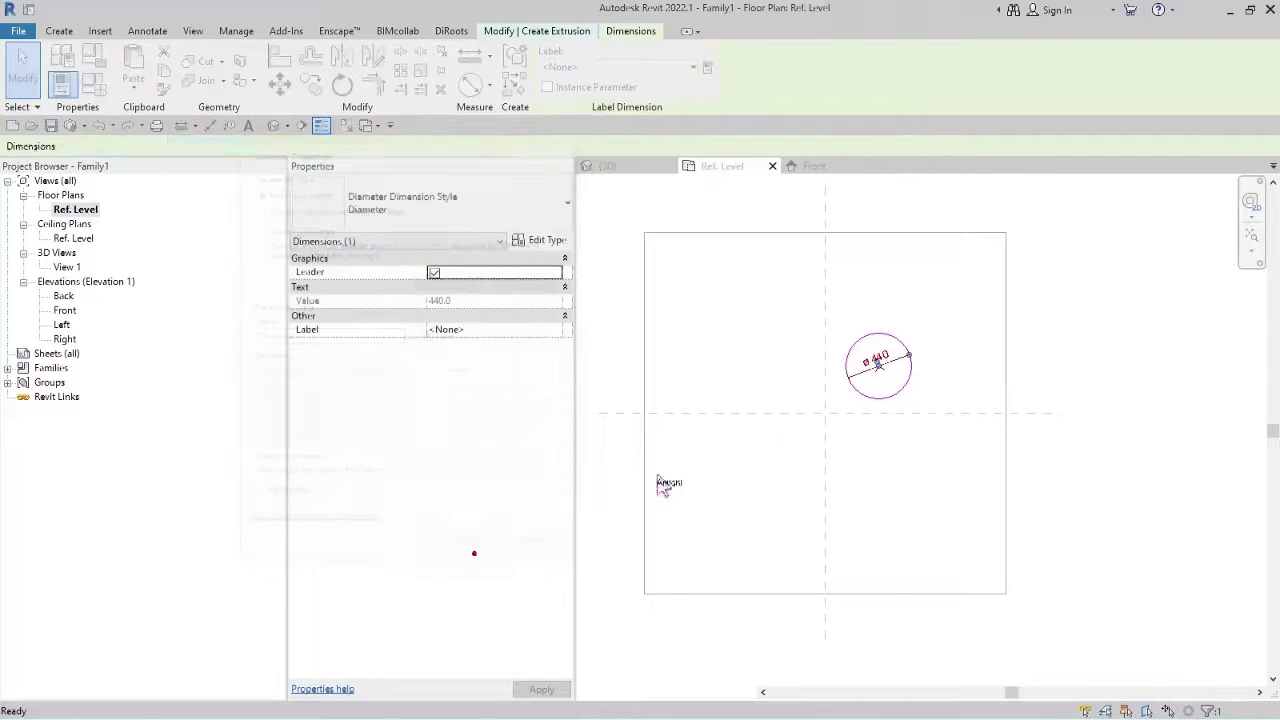
left_click(940, 345)
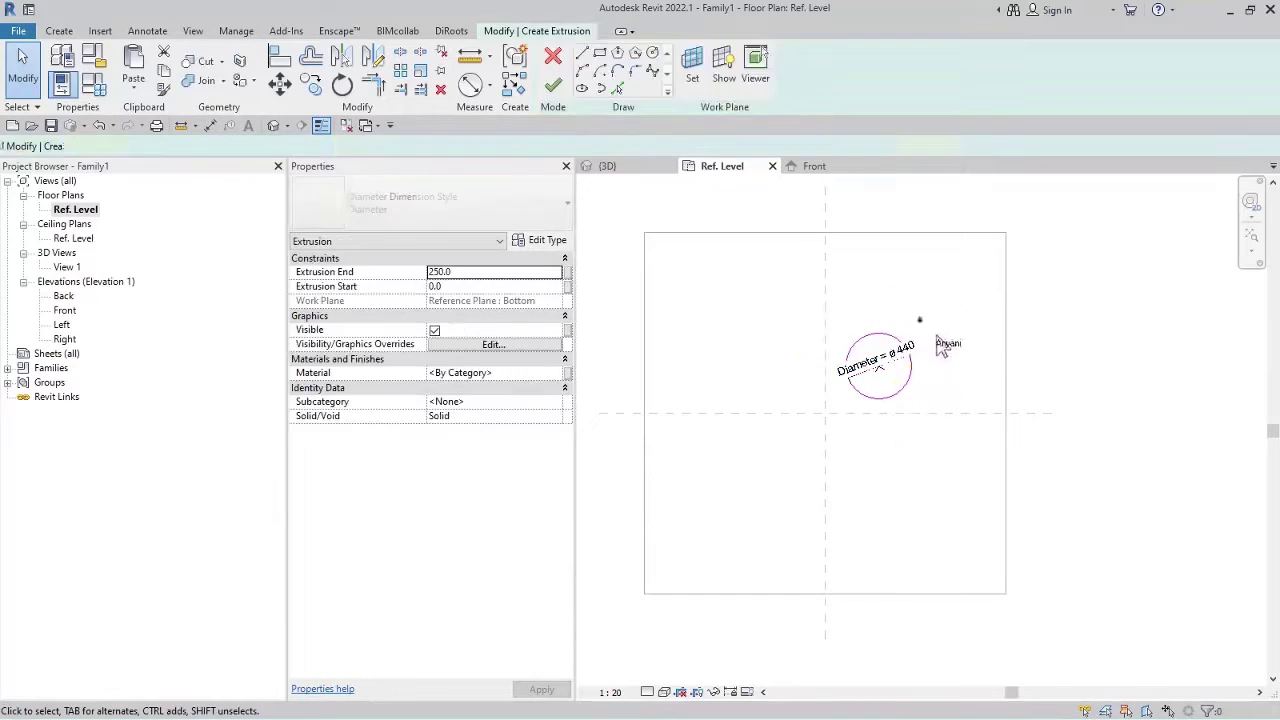
Make the circle's center mark visible, then align and lock its centre to the vertical centre reference plane.
left_click(910, 397)
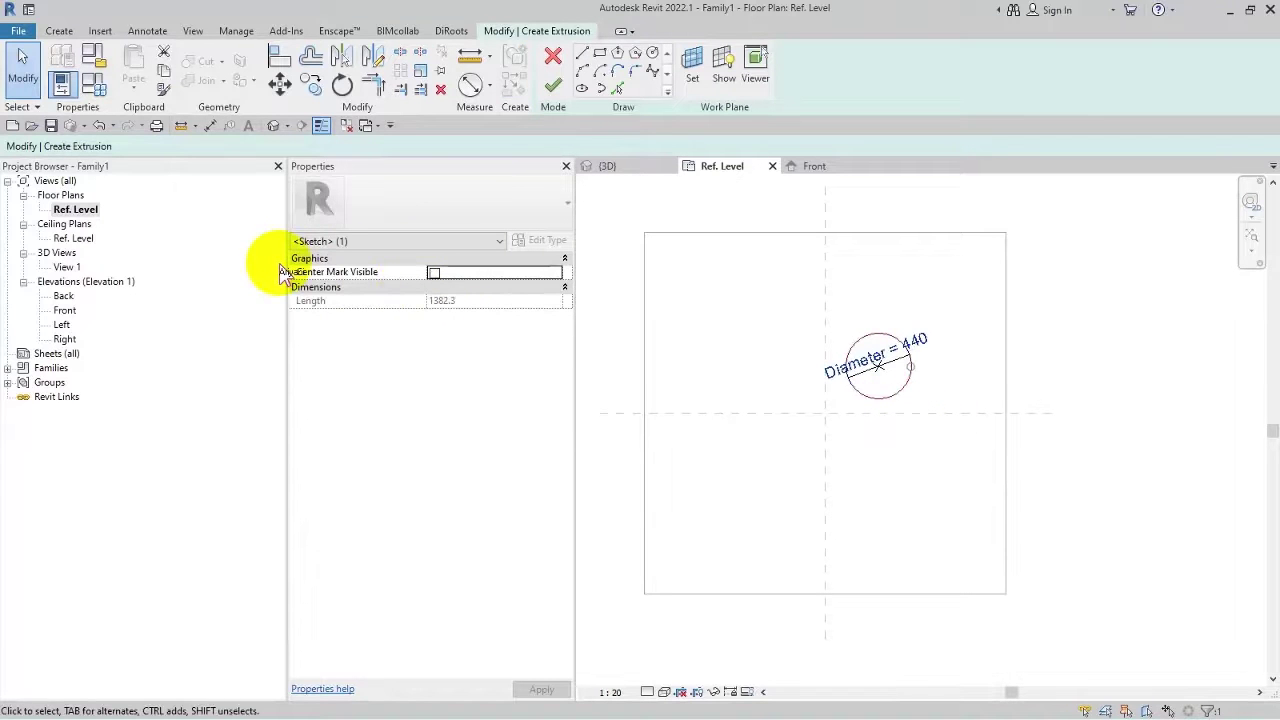
left_click(433, 272)
left_click(280, 56)
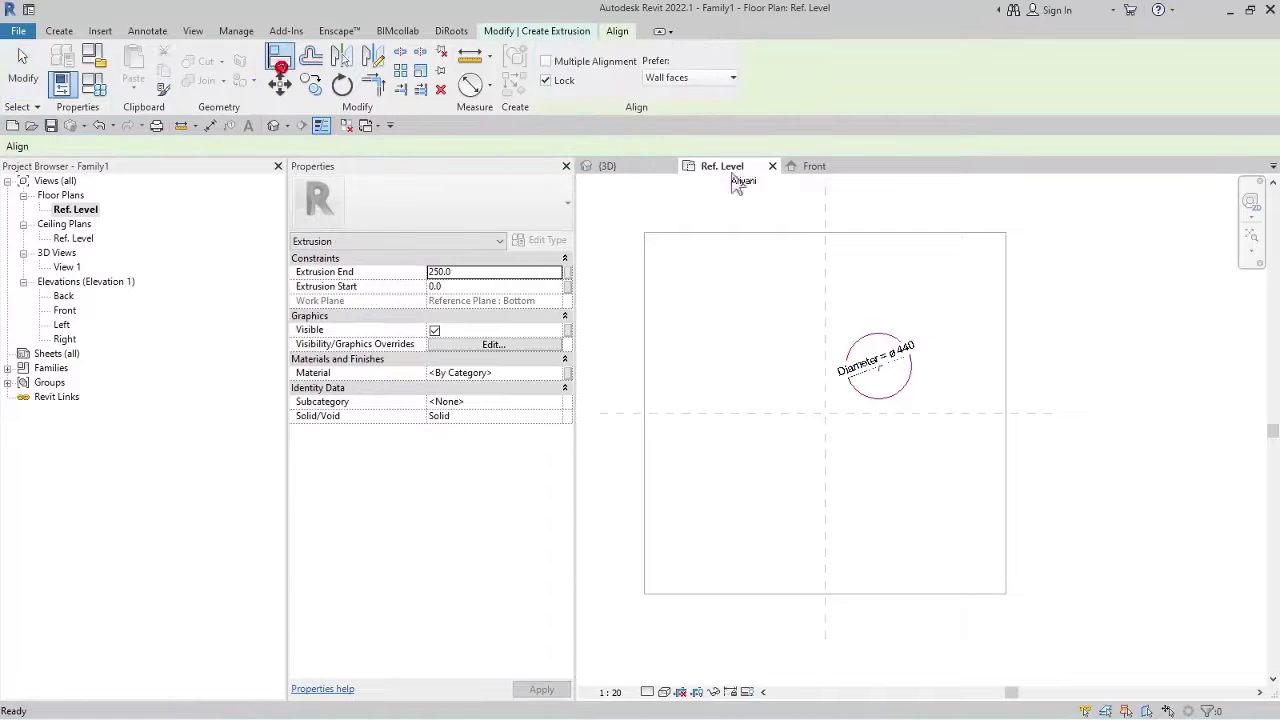
left_click(825, 204)
left_click(878, 367)
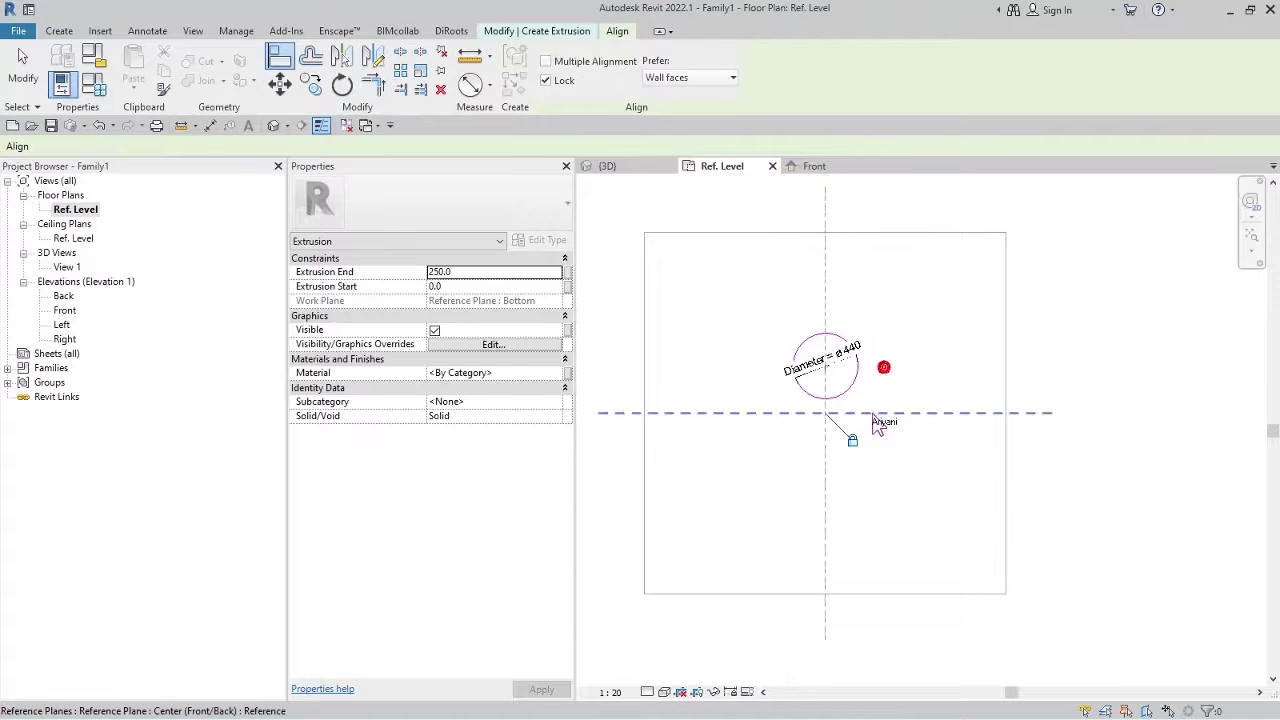
left_click(856, 443)
Align and lock the circle's centre to the horizontal Center (Front/Back) reference plane, then end the Align command.
left_click(908, 428)
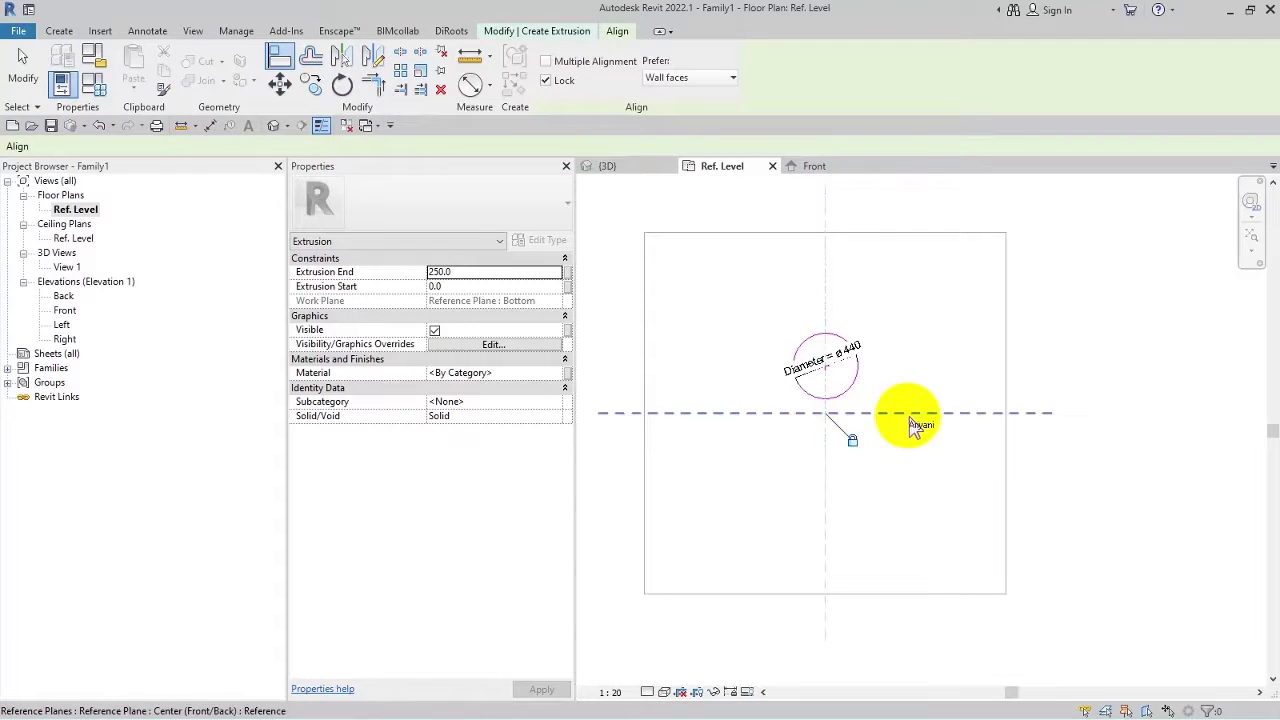
key("ctrl")
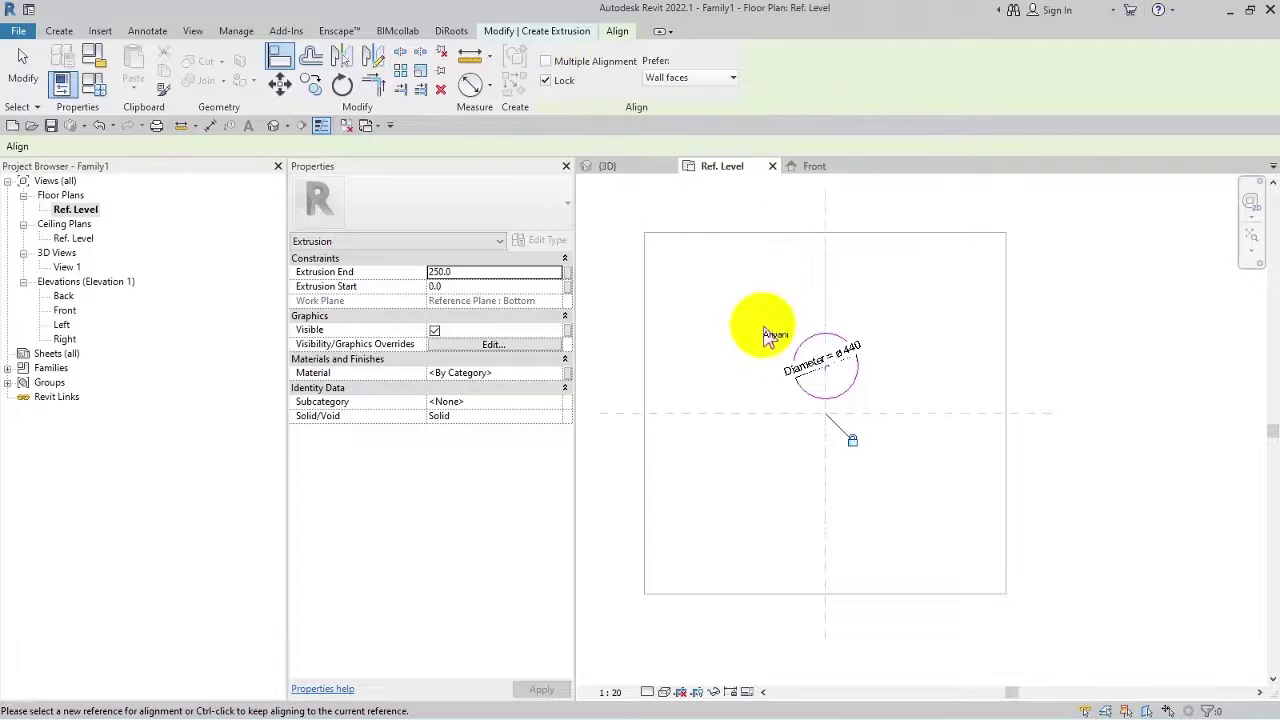
left_click(858, 412)
left_click(826, 376)
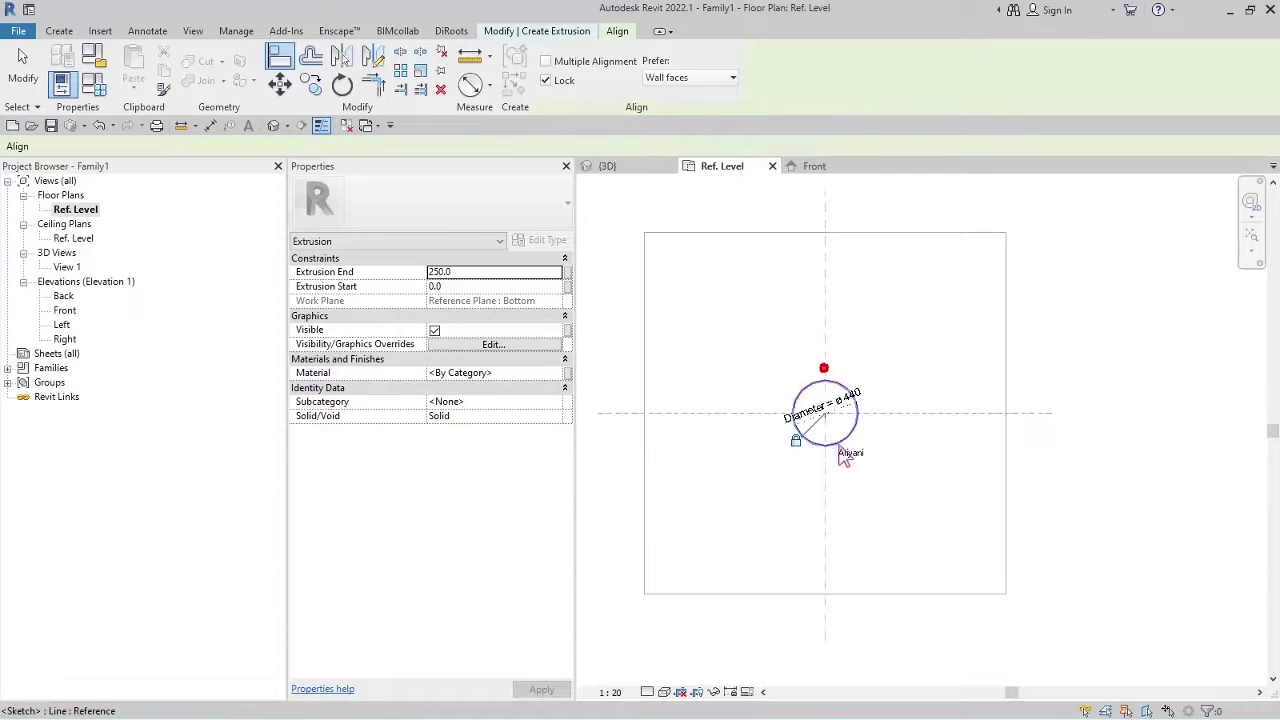
left_click(30, 62)
key("Escape")
Switch to the Front elevation and finish the circular extrusion sketch on the Bottom reference plane.
scroll(920, 312, "down", 2)
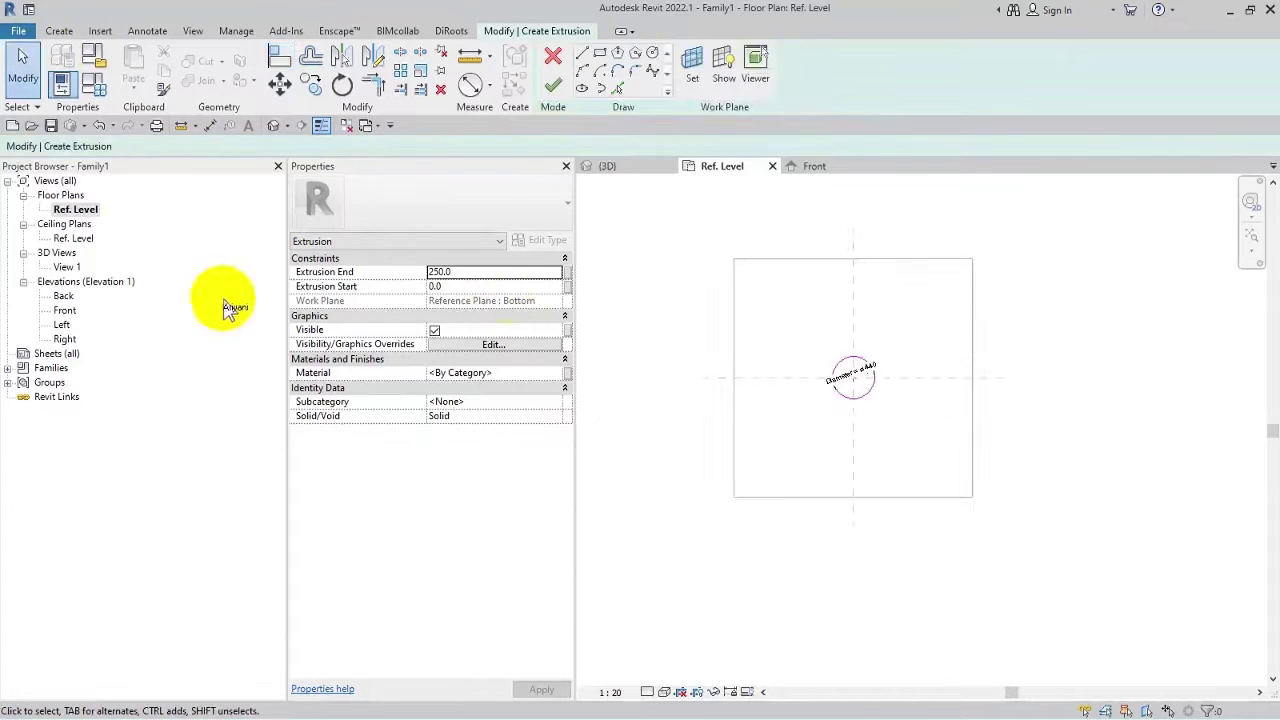
double_click(63, 316)
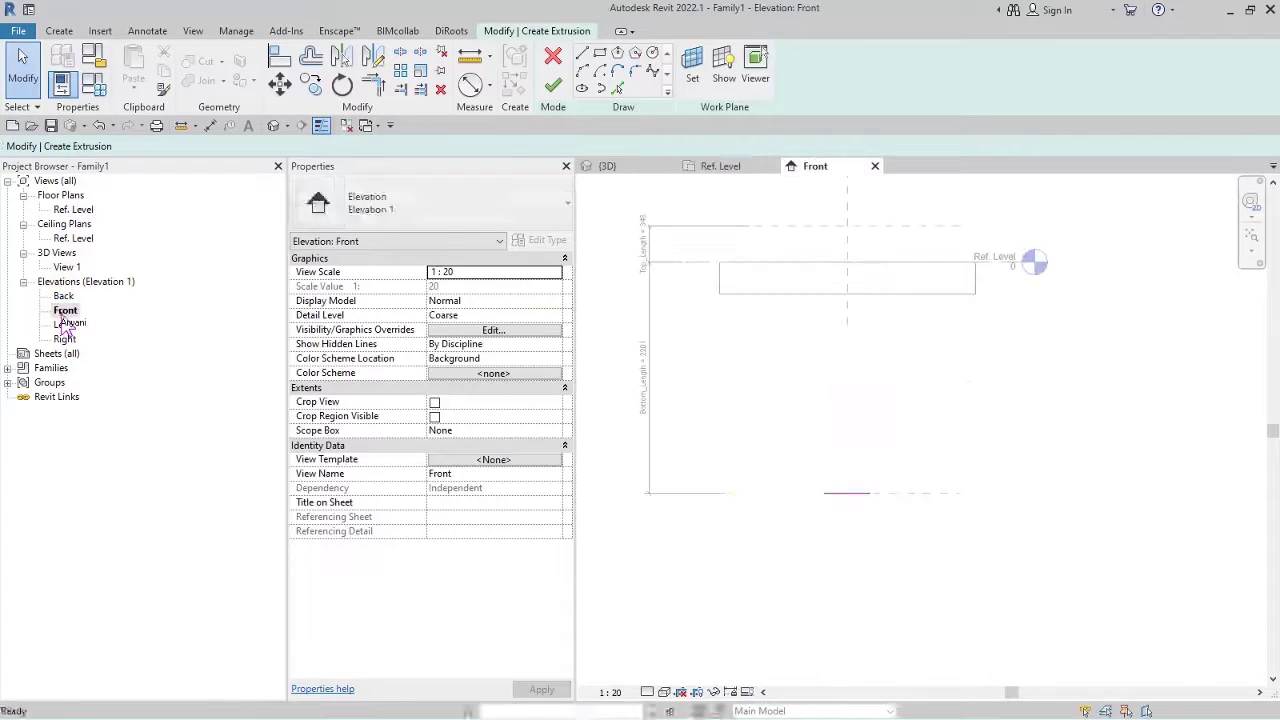
left_click(571, 88)
middle_click_drag(743, 271, 714, 314)
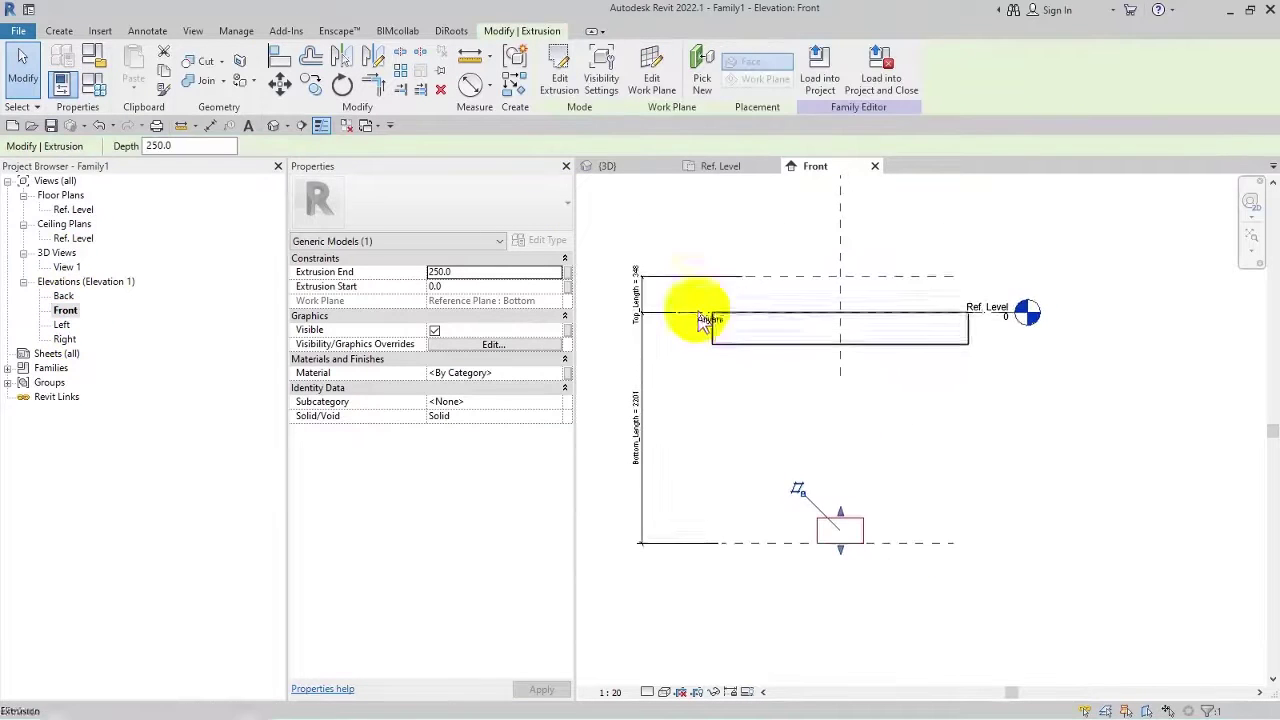
Associate the circular extrusion's Extrusion End with the Bottom_Length family parameter.
left_click(571, 275)
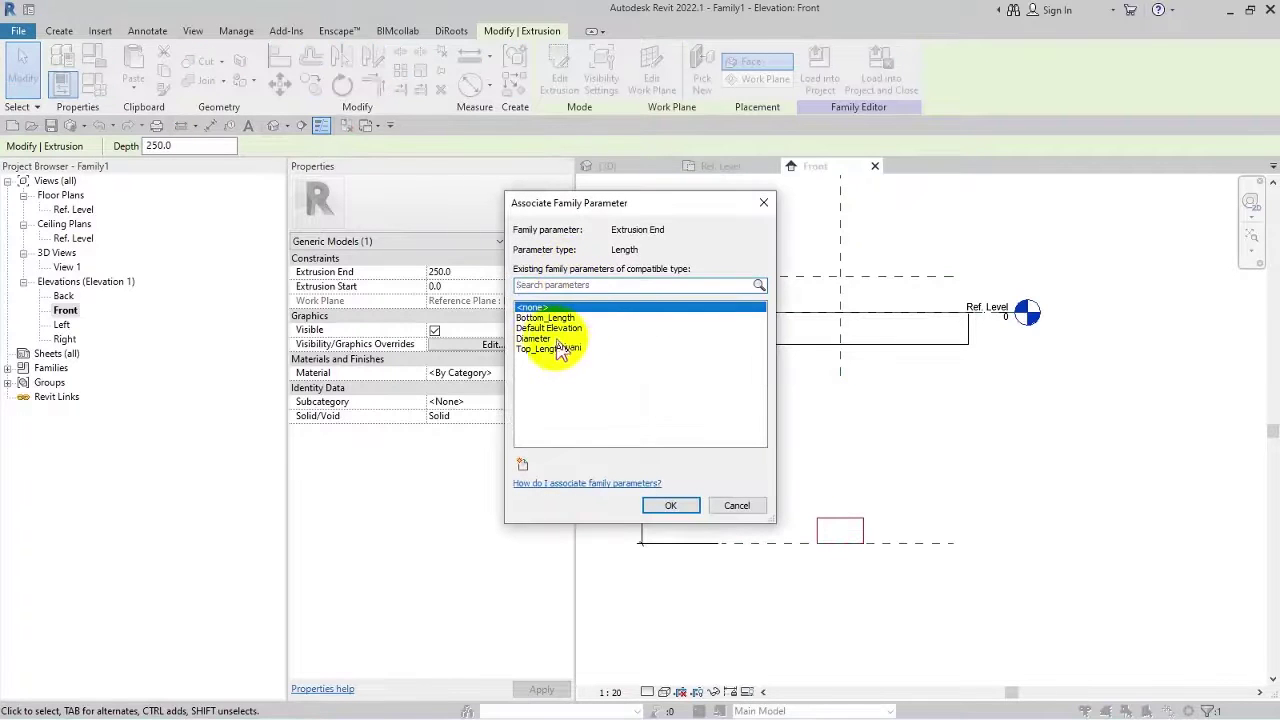
left_click(545, 317)
left_click(670, 505)
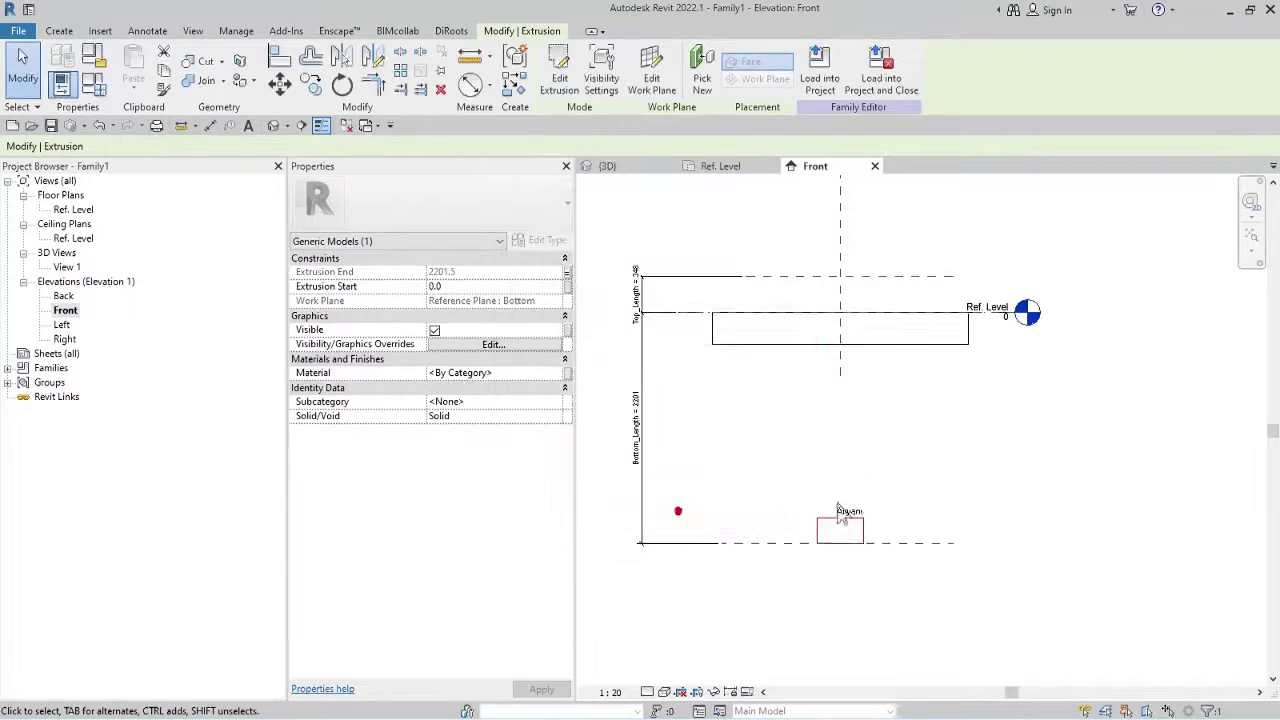
In the Ref. Level floor plan, start a second extrusion and sketch a circle of 300 mm radius near the host's upper-right corner.
double_click(62, 208)
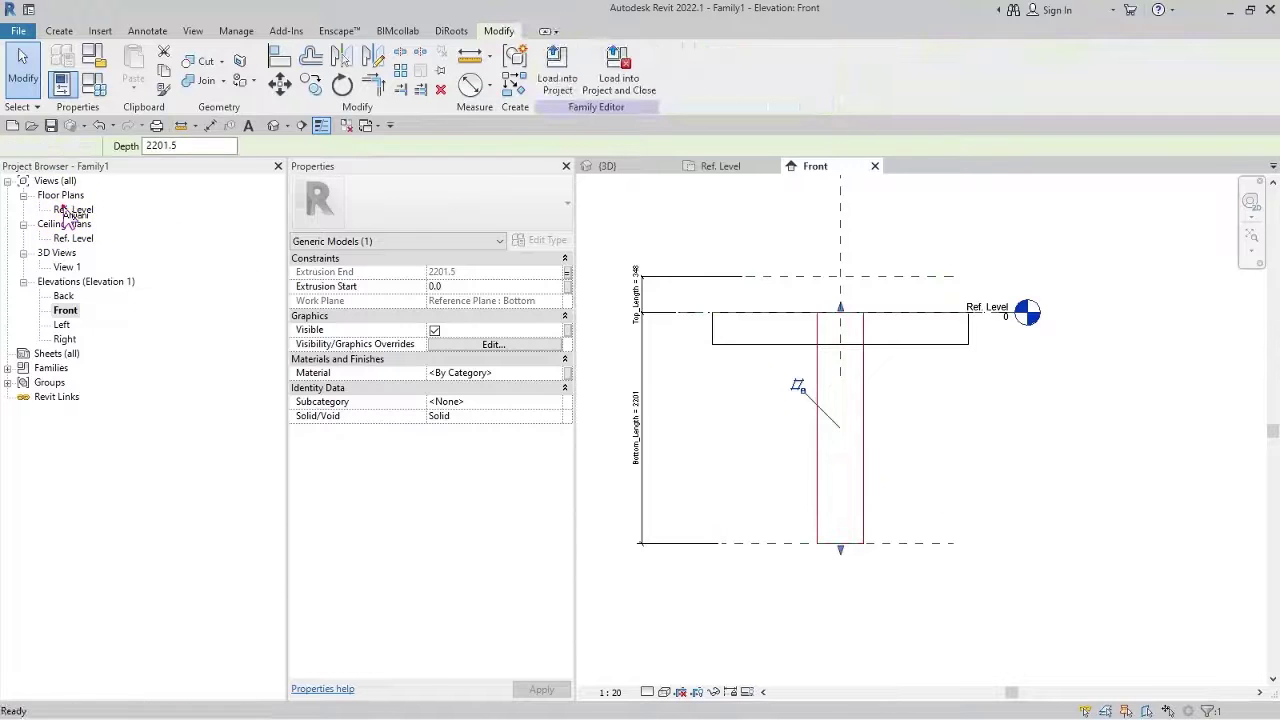
left_click(891, 264)
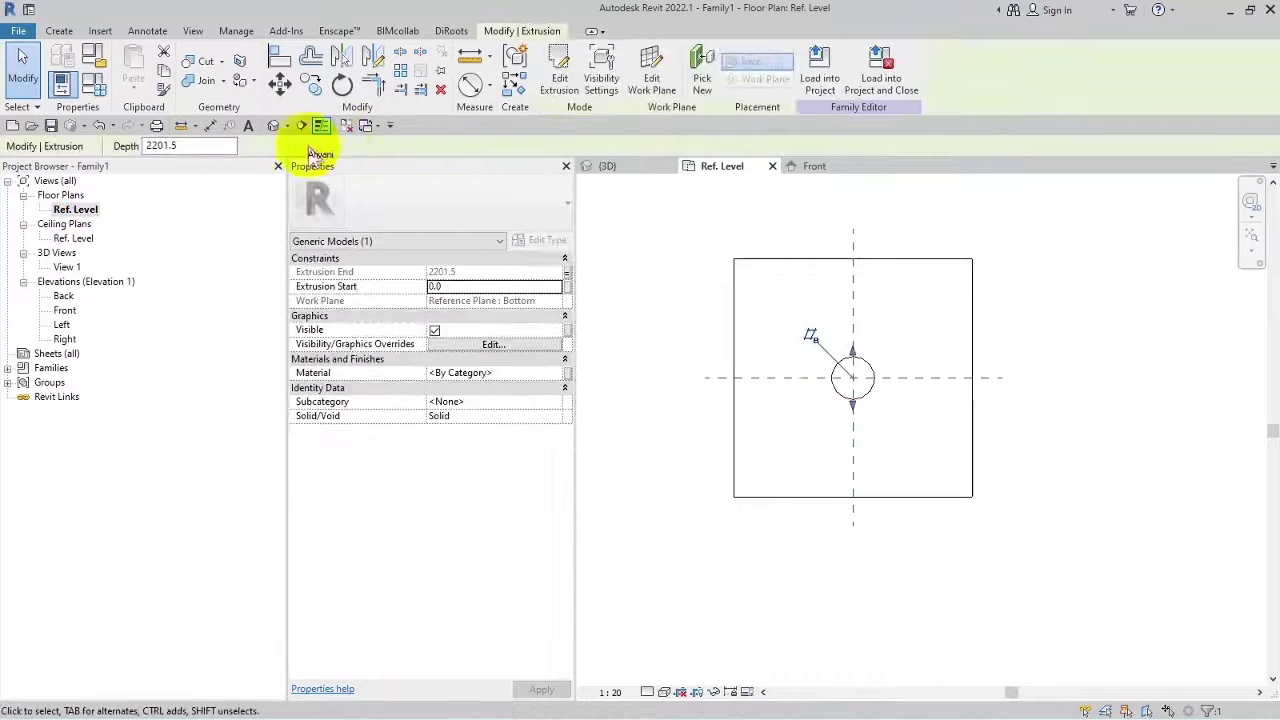
left_click(556, 72)
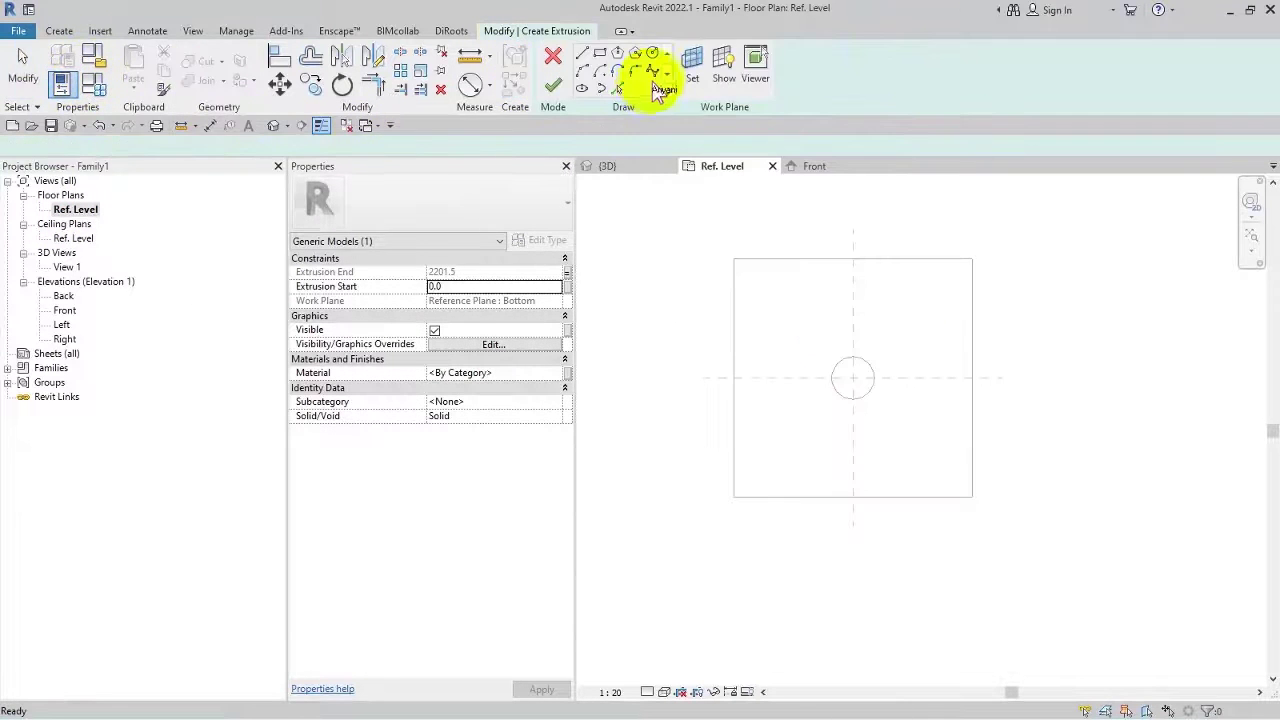
left_click(655, 52)
left_click(937, 305)
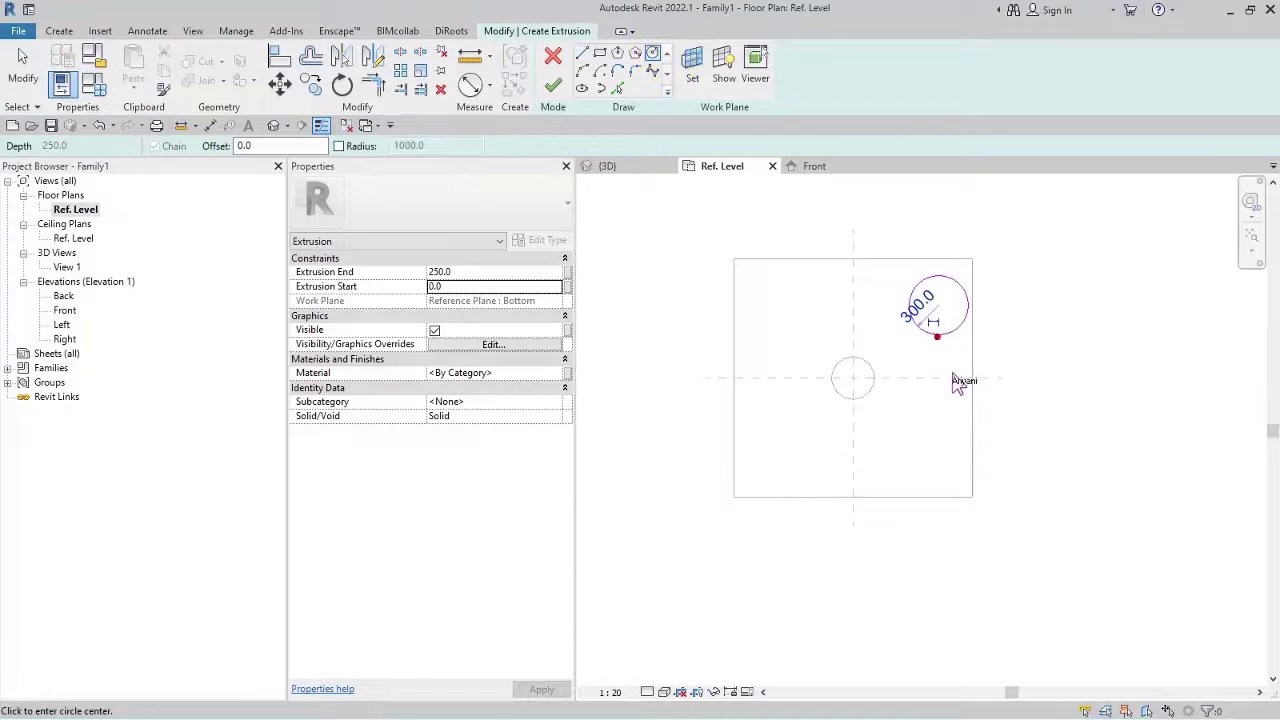
left_click(966, 308)
key("Escape")
Make the new circle's center mark visible, then align and lock its centre to the vertical and horizontal centre reference planes.
left_click(938, 276)
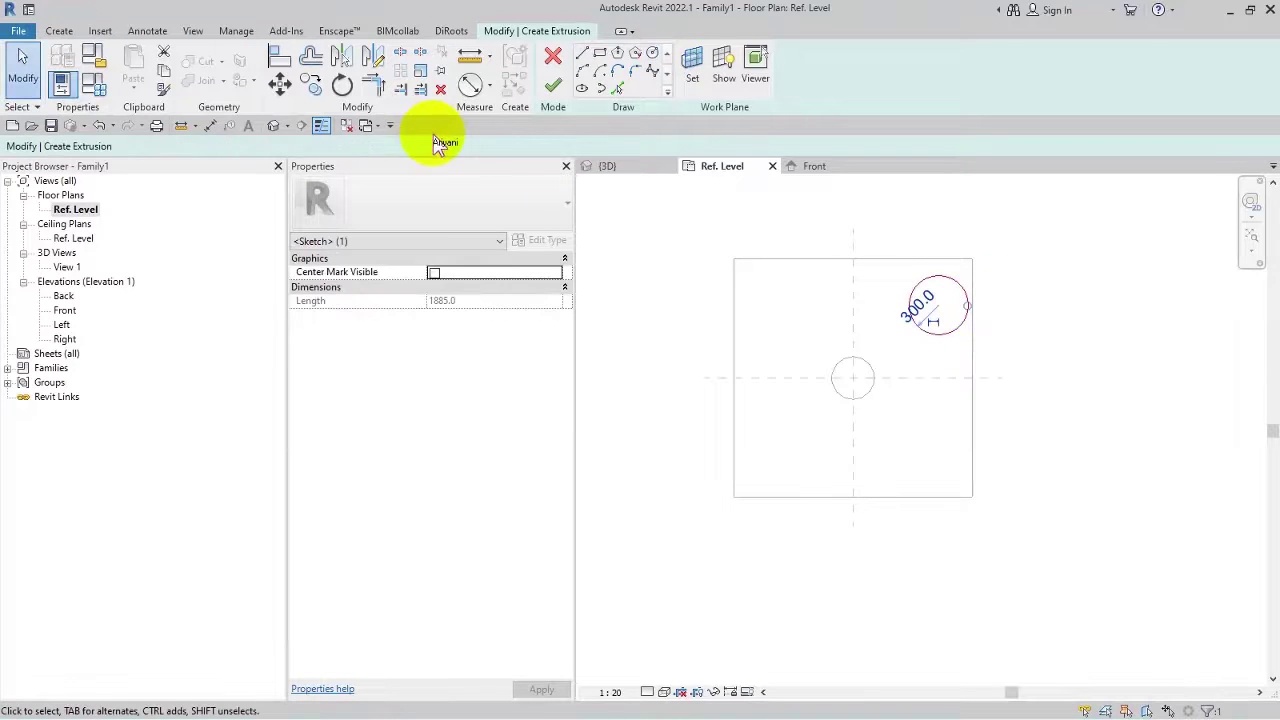
left_click(433, 273)
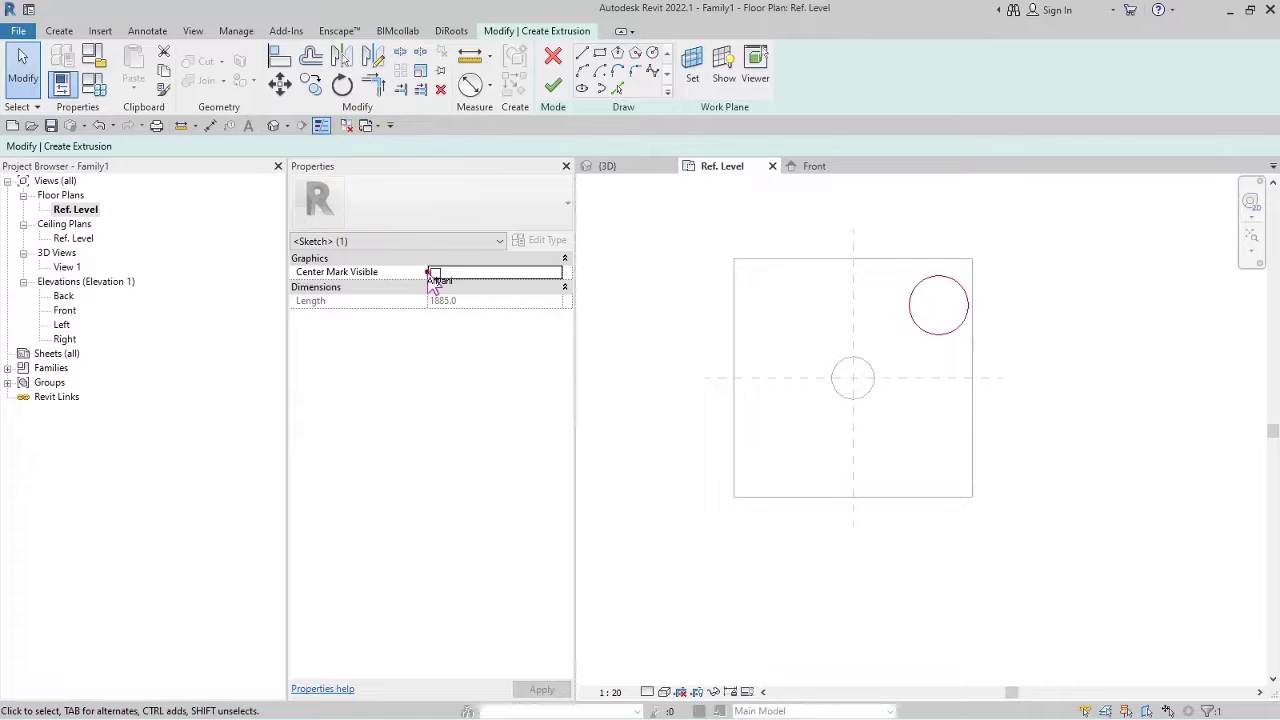
left_click(281, 57)
left_click(852, 260)
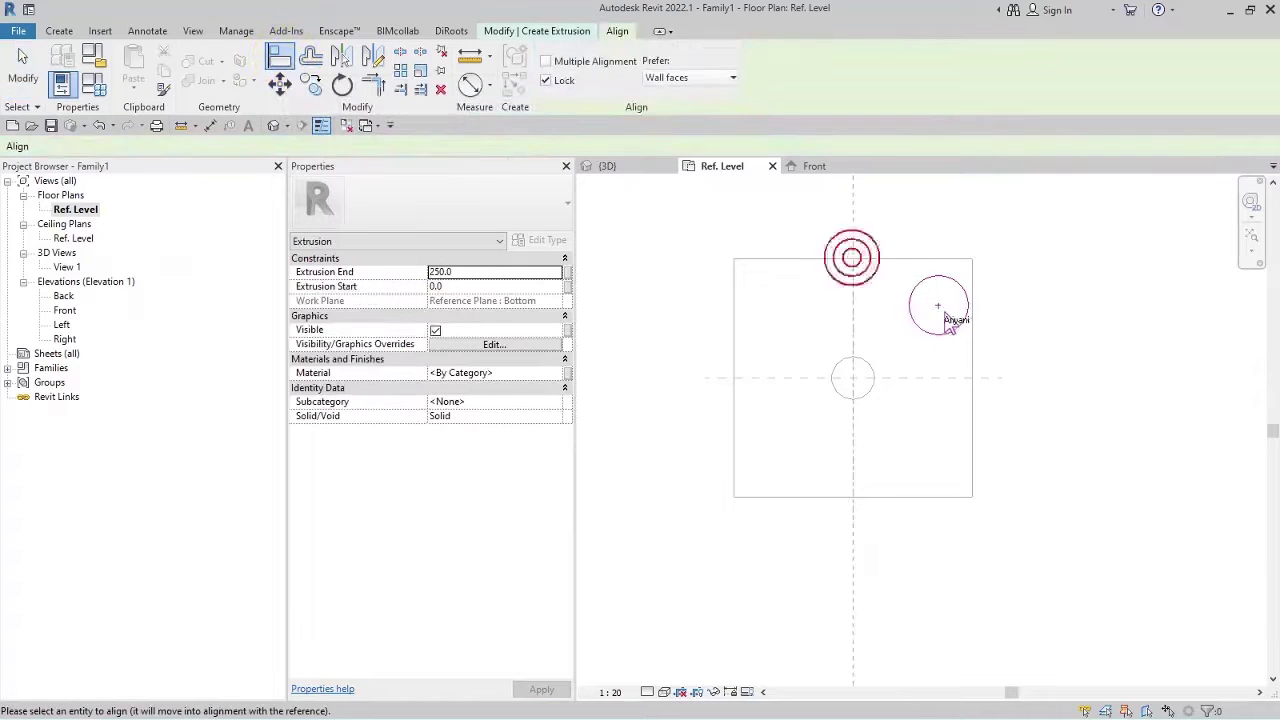
left_click(942, 312)
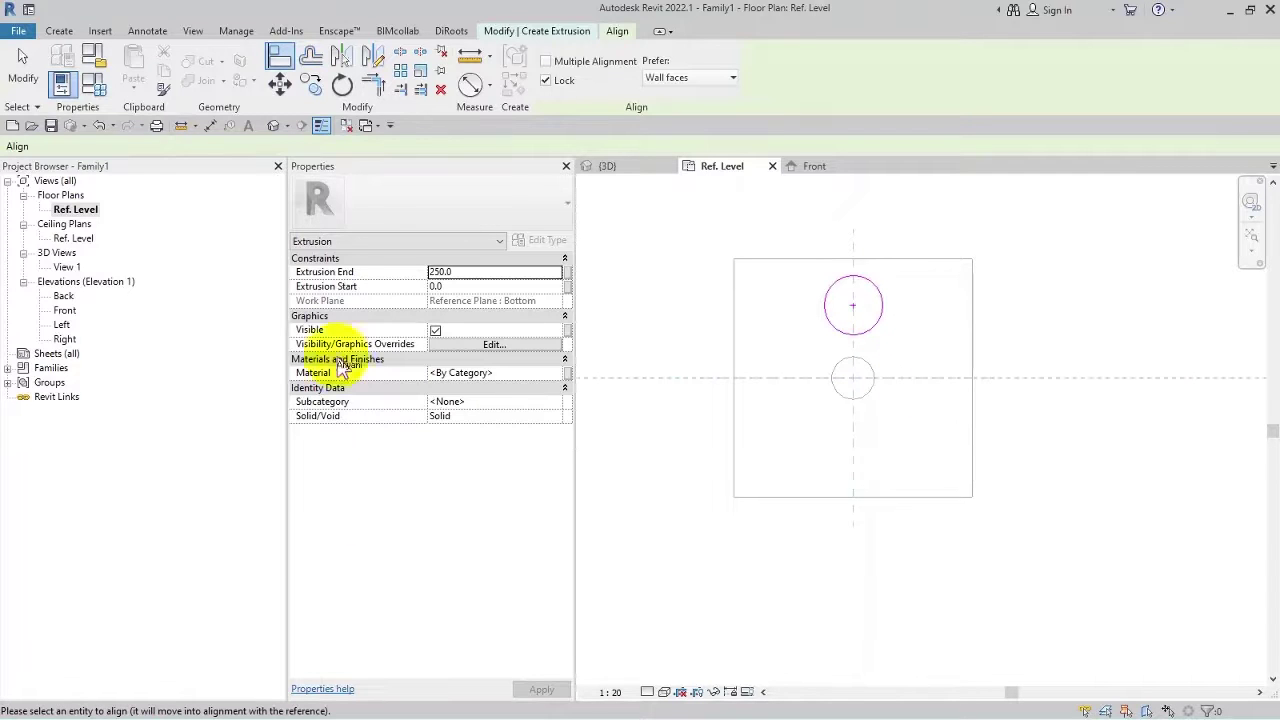
left_click(853, 310)
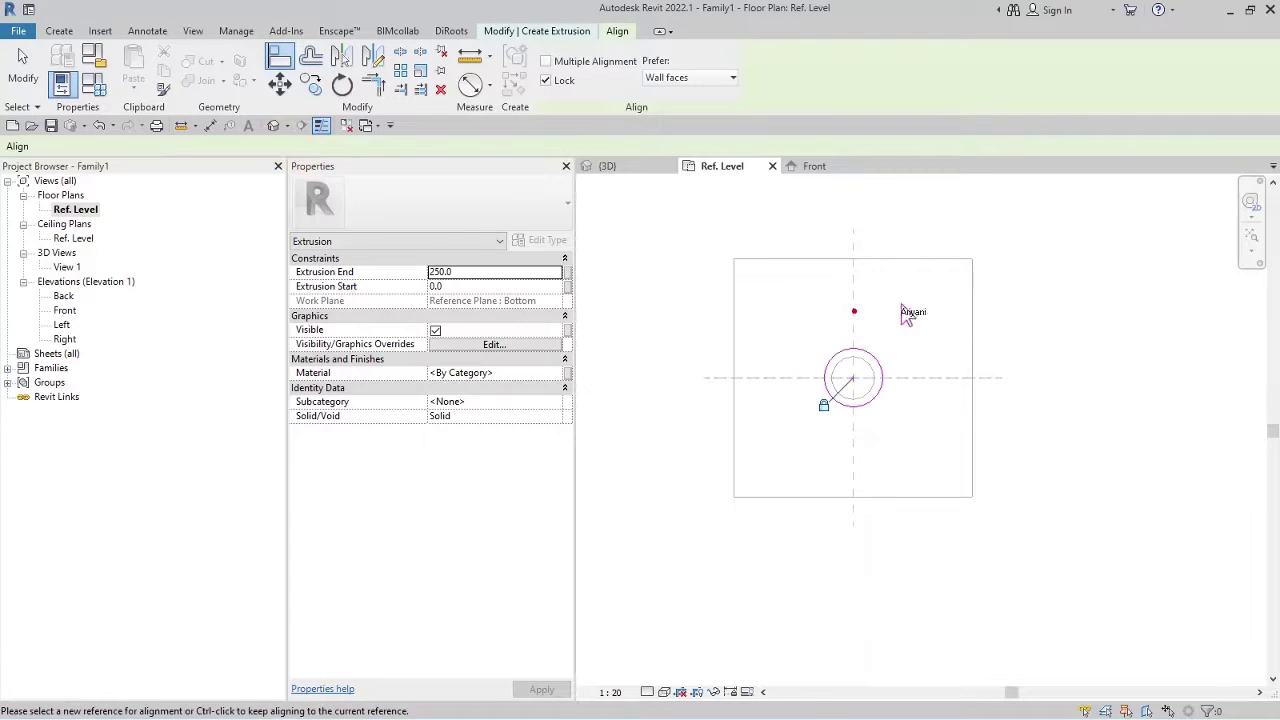
key("Escape")
key("Escape")
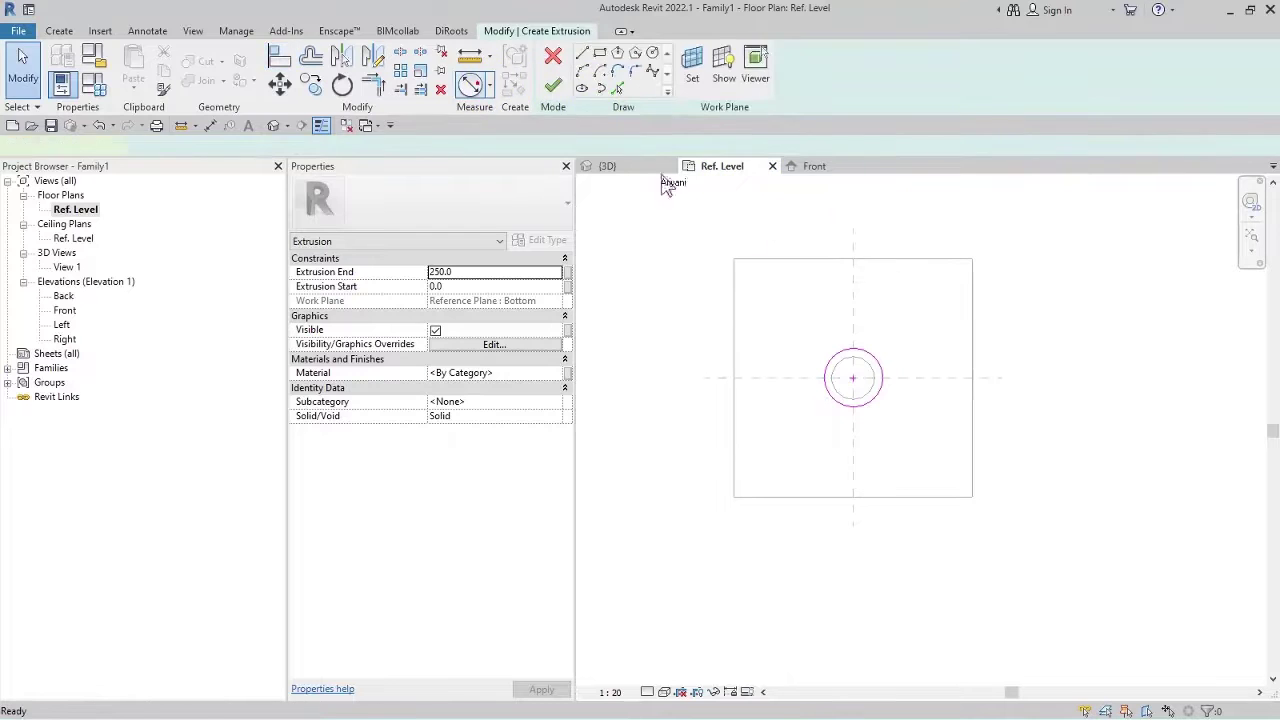
Add a diameter dimension to the new circle and label it with the existing Diameter parameter.
key("d")
key("d")
key("i")
left_click(890, 372)
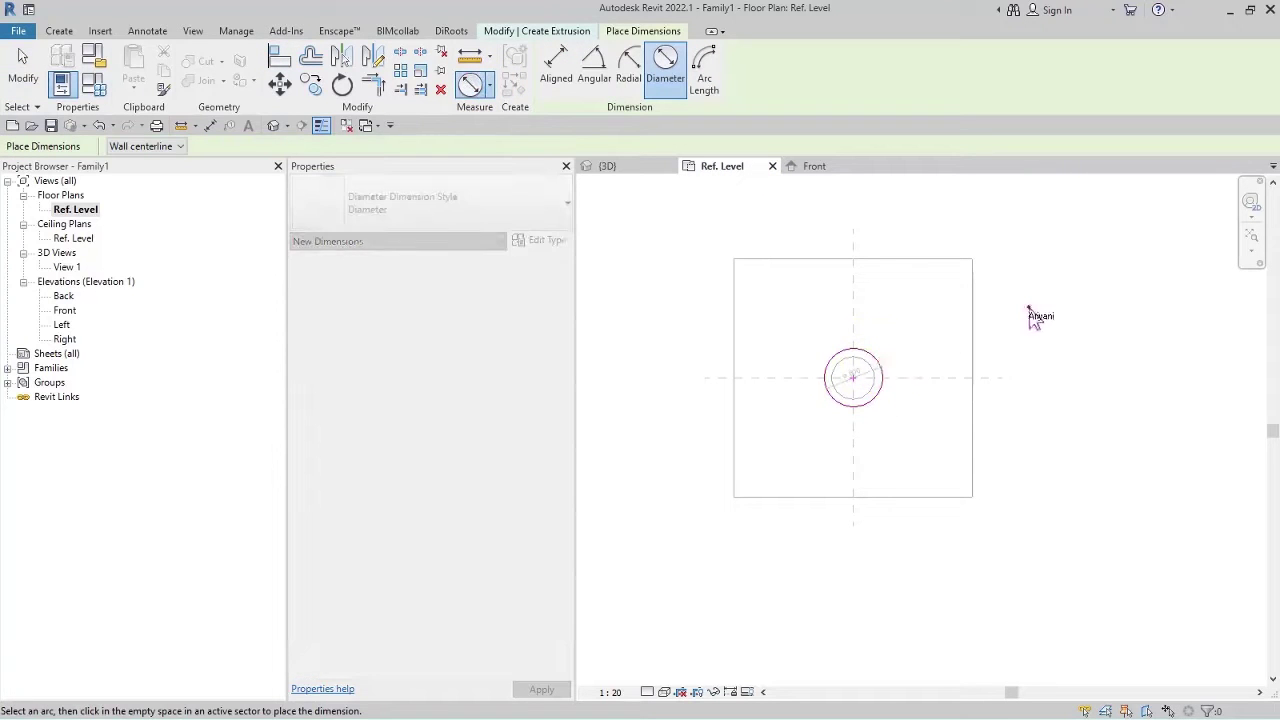
left_click(894, 386)
key("Escape")
key("Escape")
left_click(866, 392)
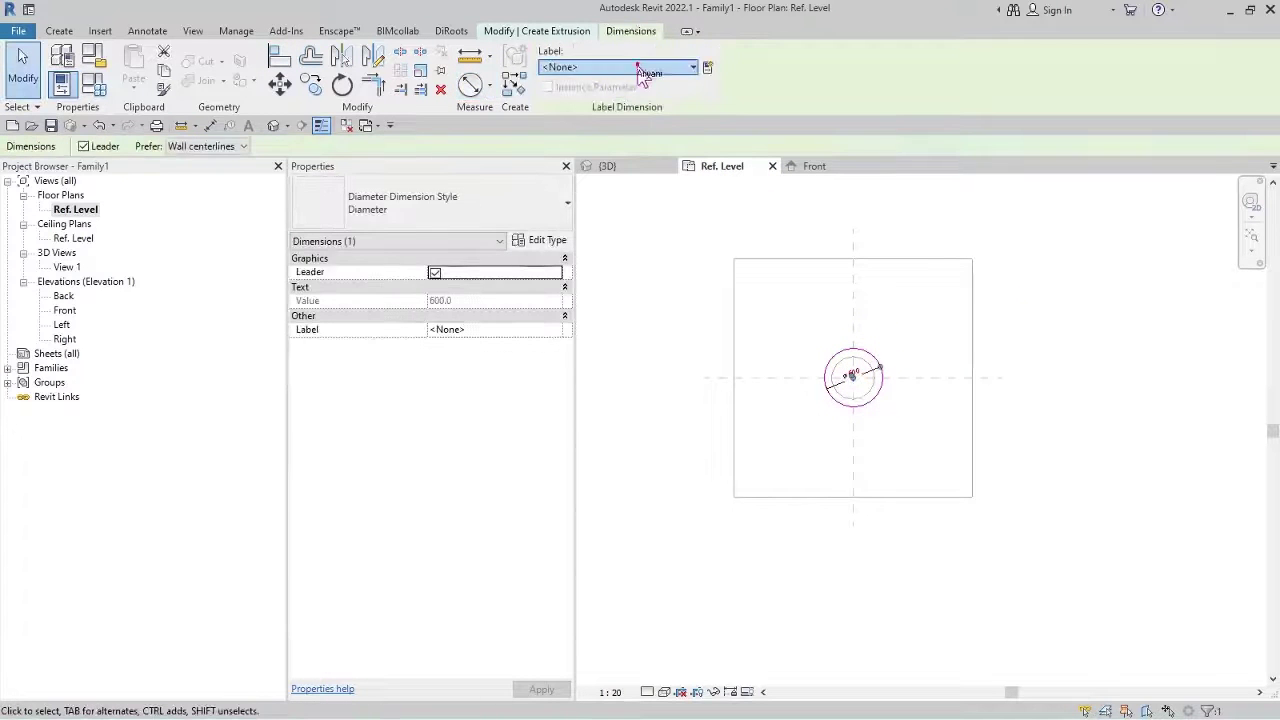
left_click(640, 67)
left_click(580, 159)
left_click(1030, 395)
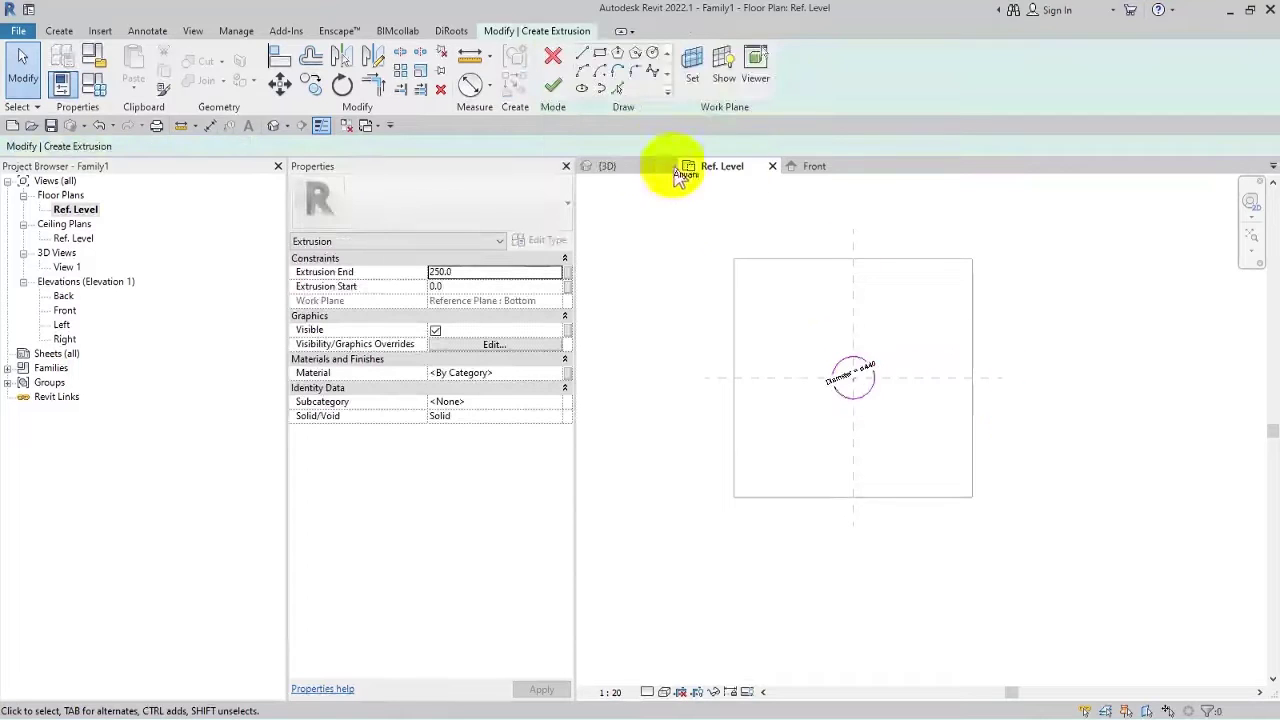
Set the new extrusion's work plane to Level : Ref. Level.
left_click(696, 66)
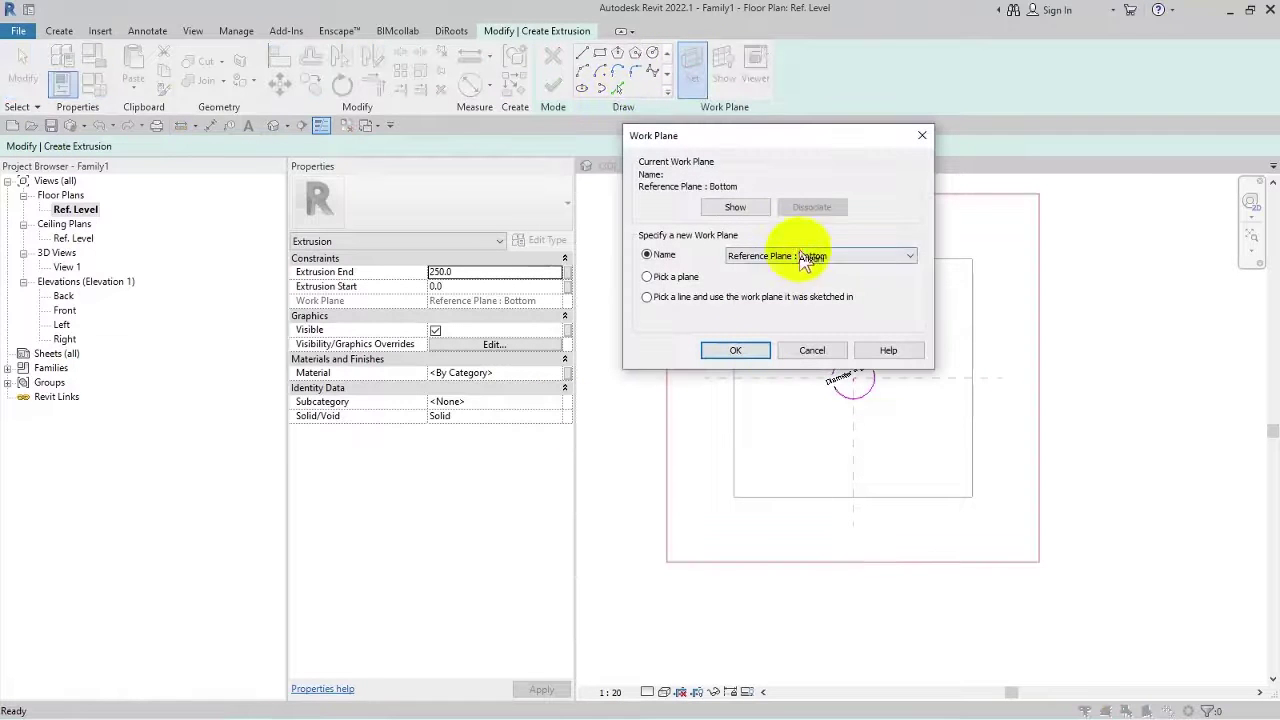
left_click(806, 255)
left_click(765, 270)
left_click(735, 350)
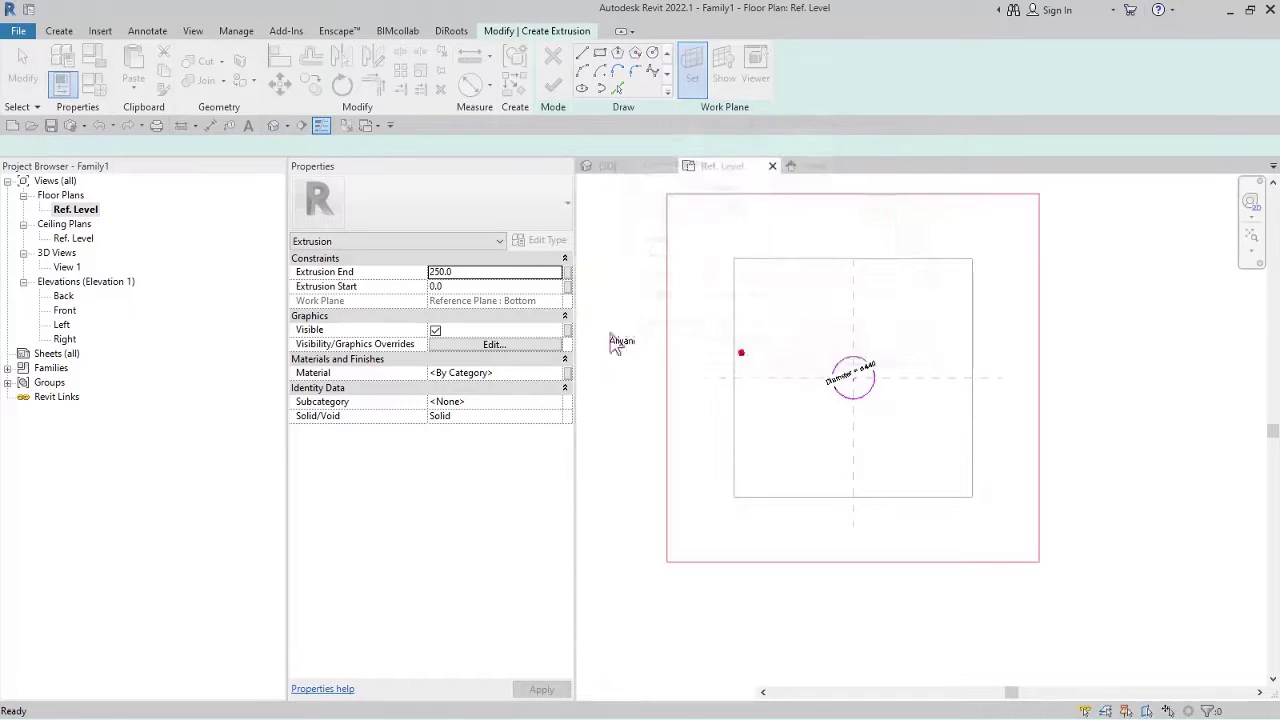
Associate the new extrusion's Extrusion End with the Top_Length parameter and finish the sketch.
left_click(569, 281)
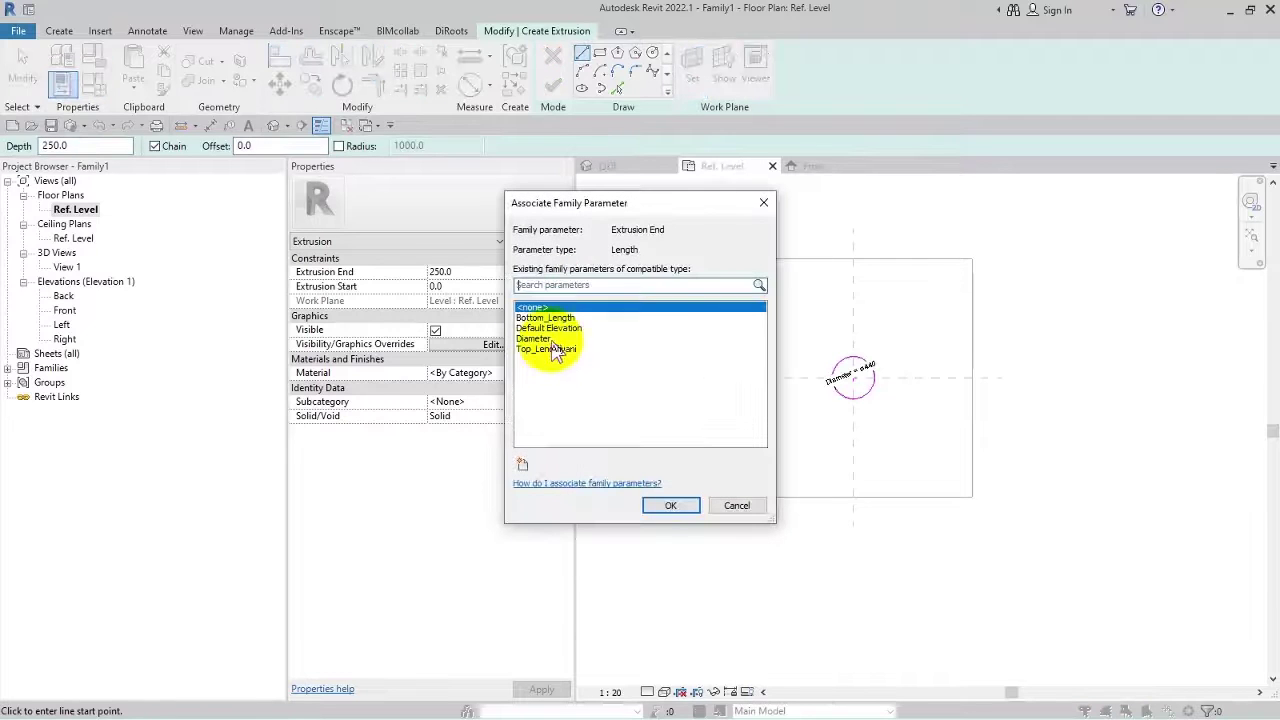
left_click(549, 349)
left_click(689, 516)
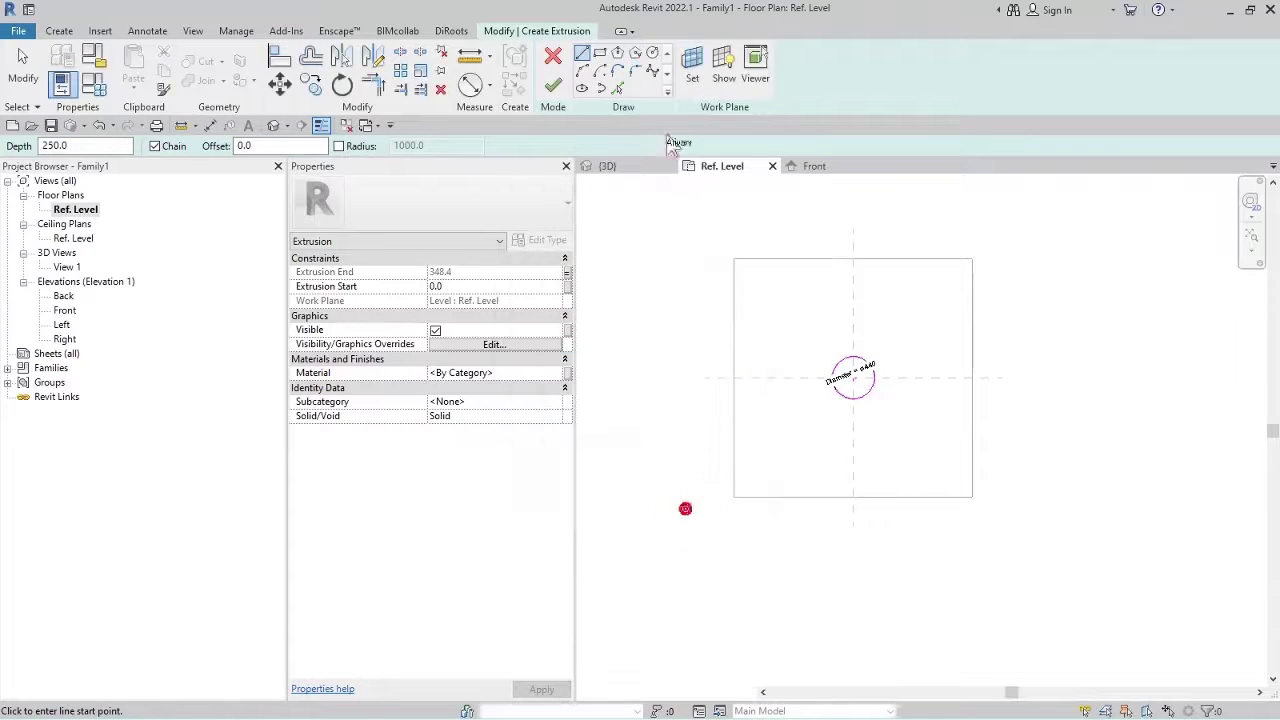
left_click(560, 86)
left_click(603, 344)
In the Front elevation, set the family parameters Bottom_Length to 1500, Diameter to 80 and Top_Length to 170.
left_click(62, 311)
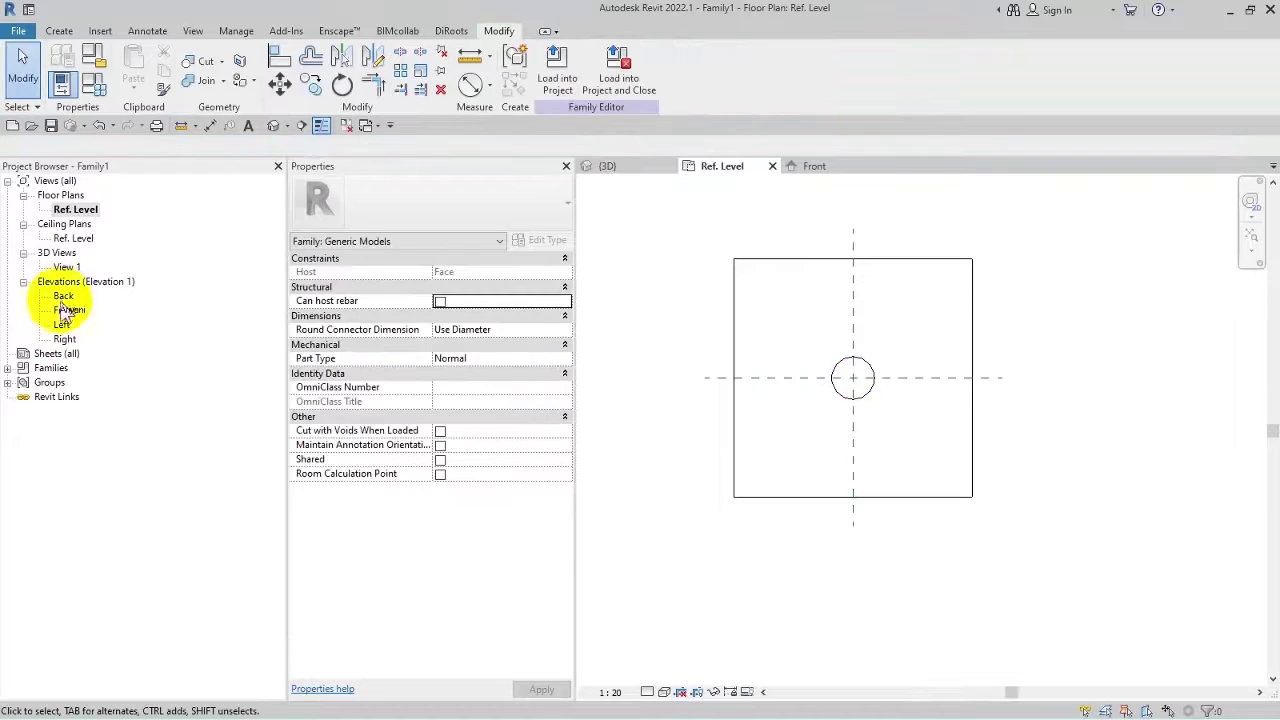
double_click(66, 311)
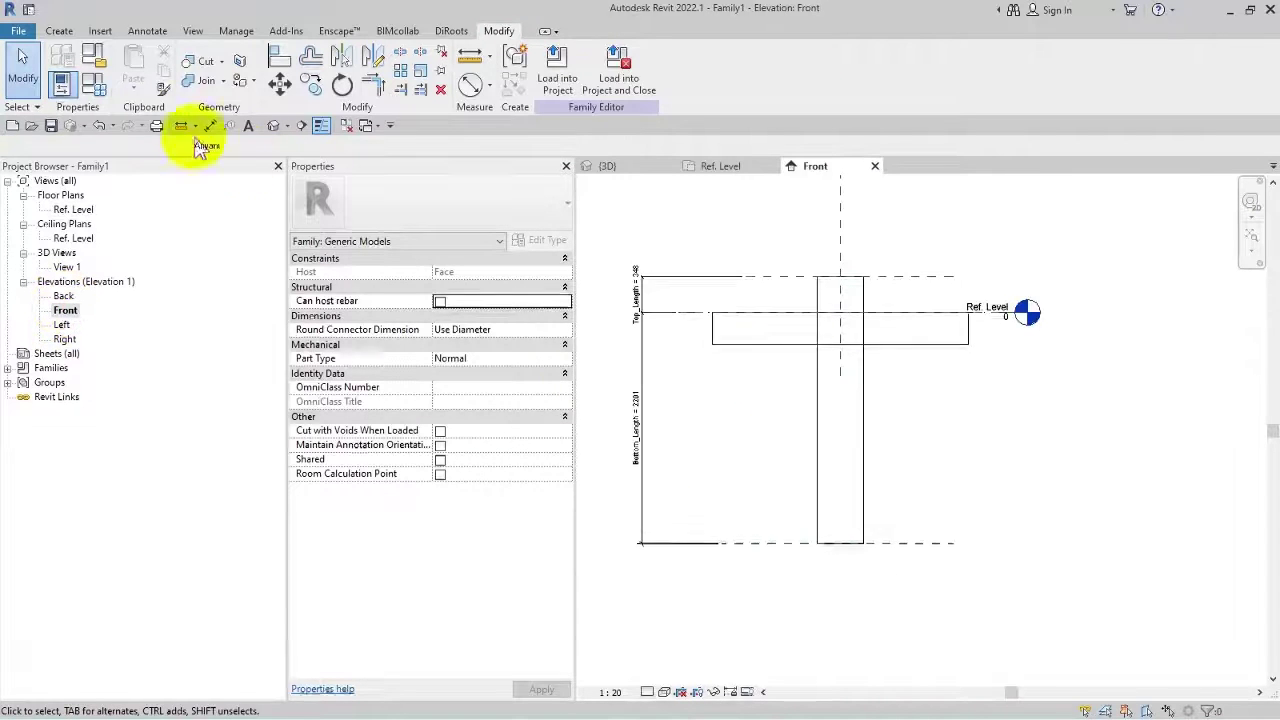
left_click(95, 98)
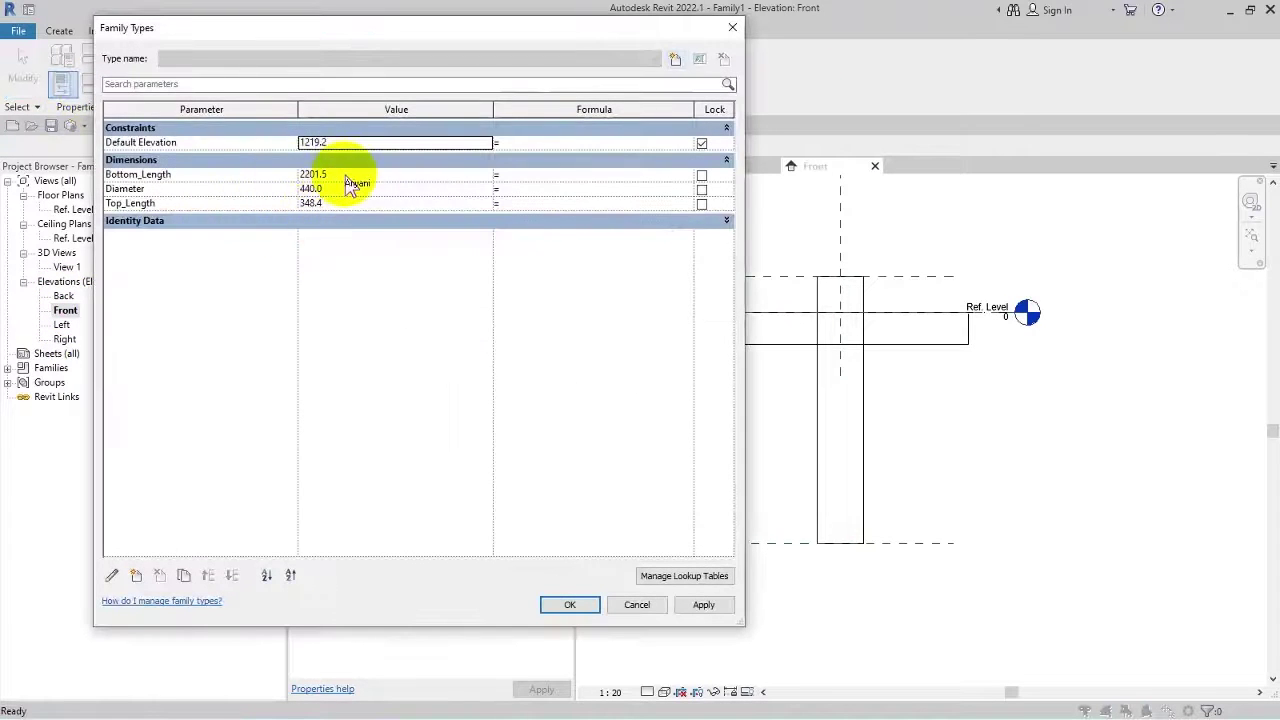
left_click(344, 175)
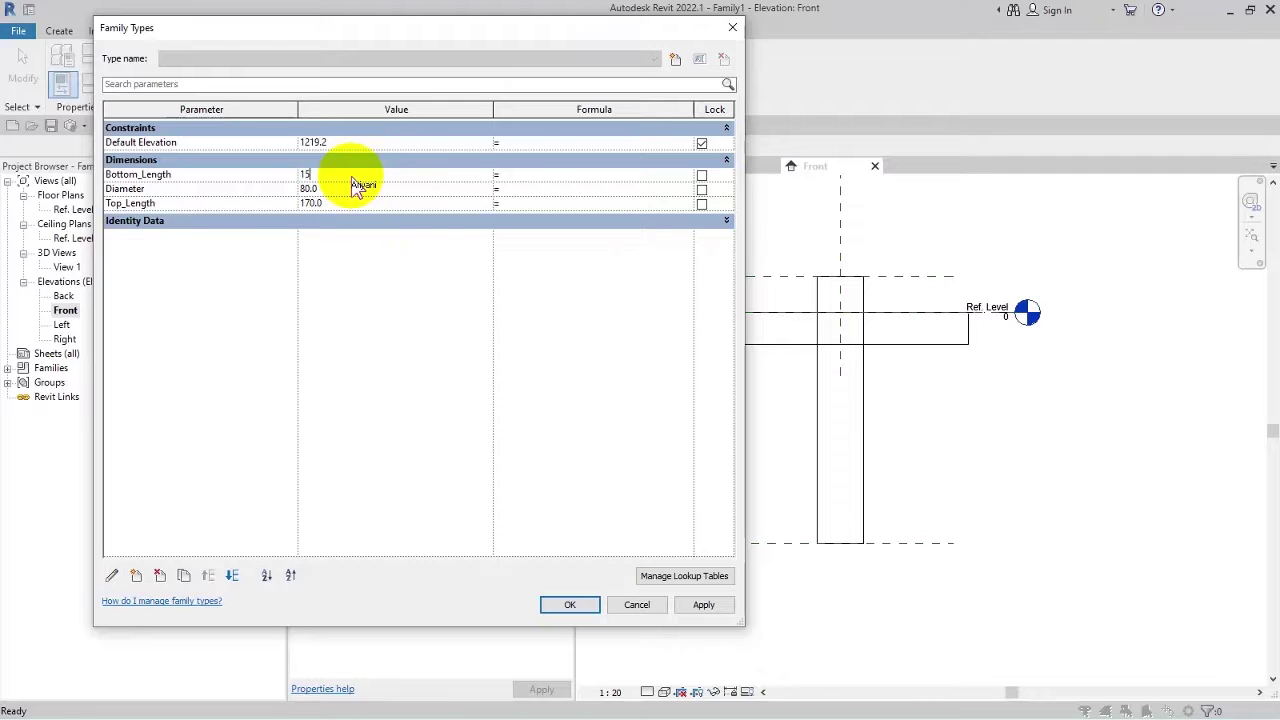
type("00")
left_click(570, 605)
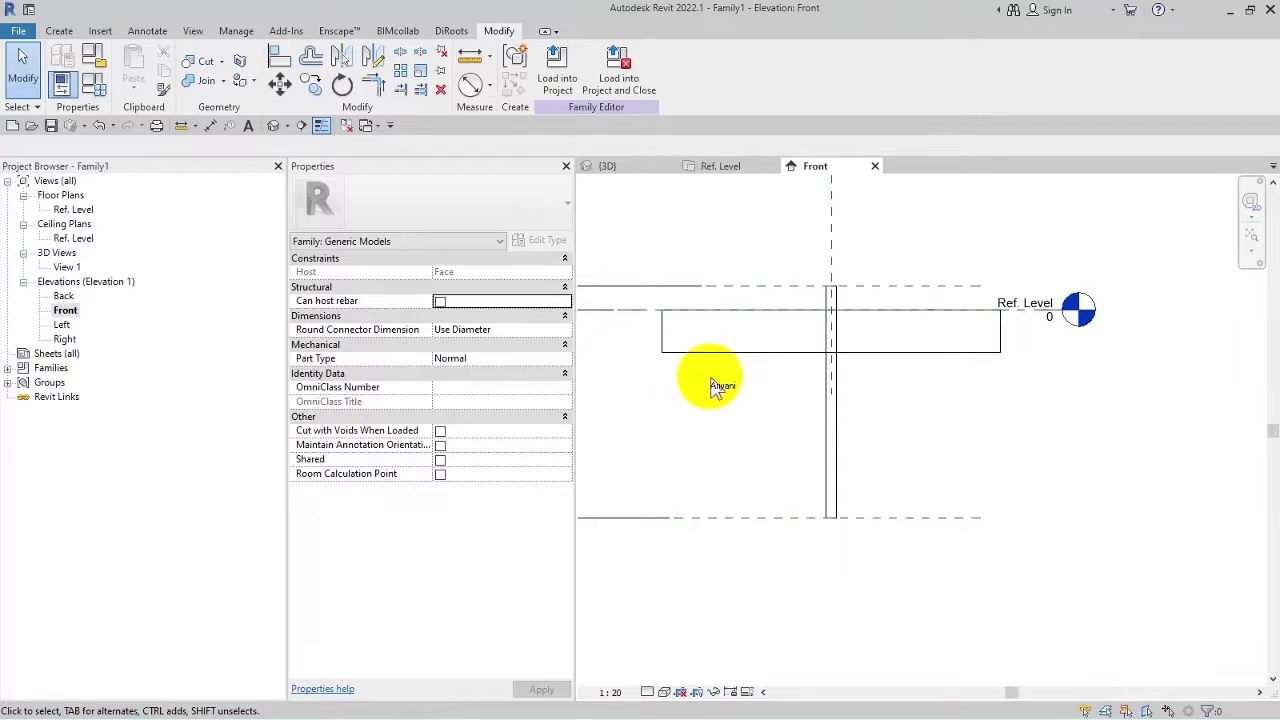
Test the bolt by setting the family parameters Bottom_Length to 170 and Top_Length to 300.
left_click(95, 85)
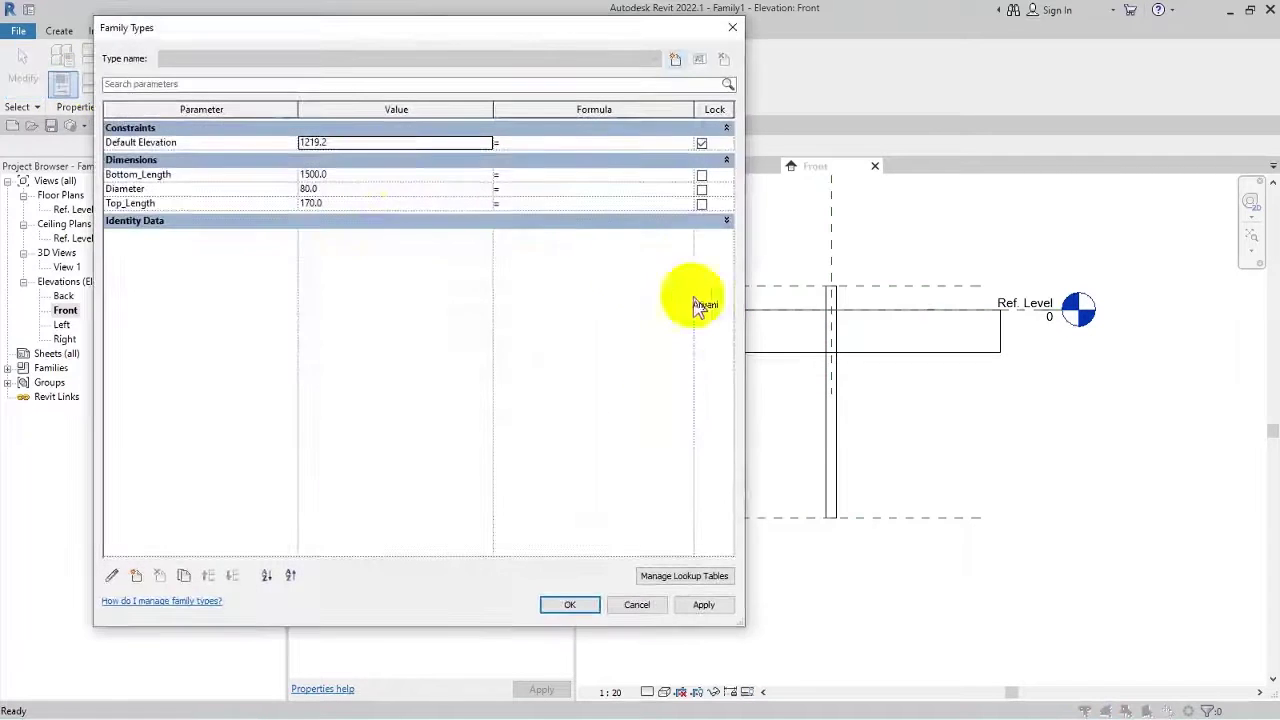
left_click(350, 178)
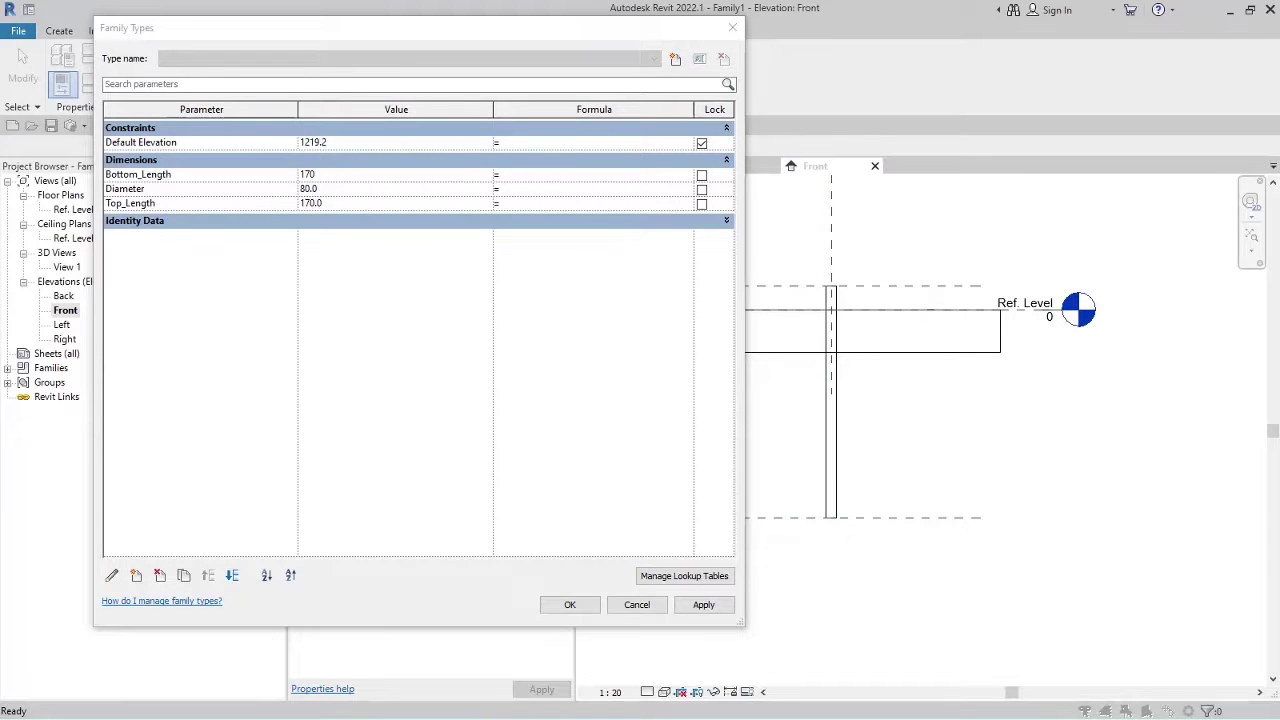
left_click(342, 204)
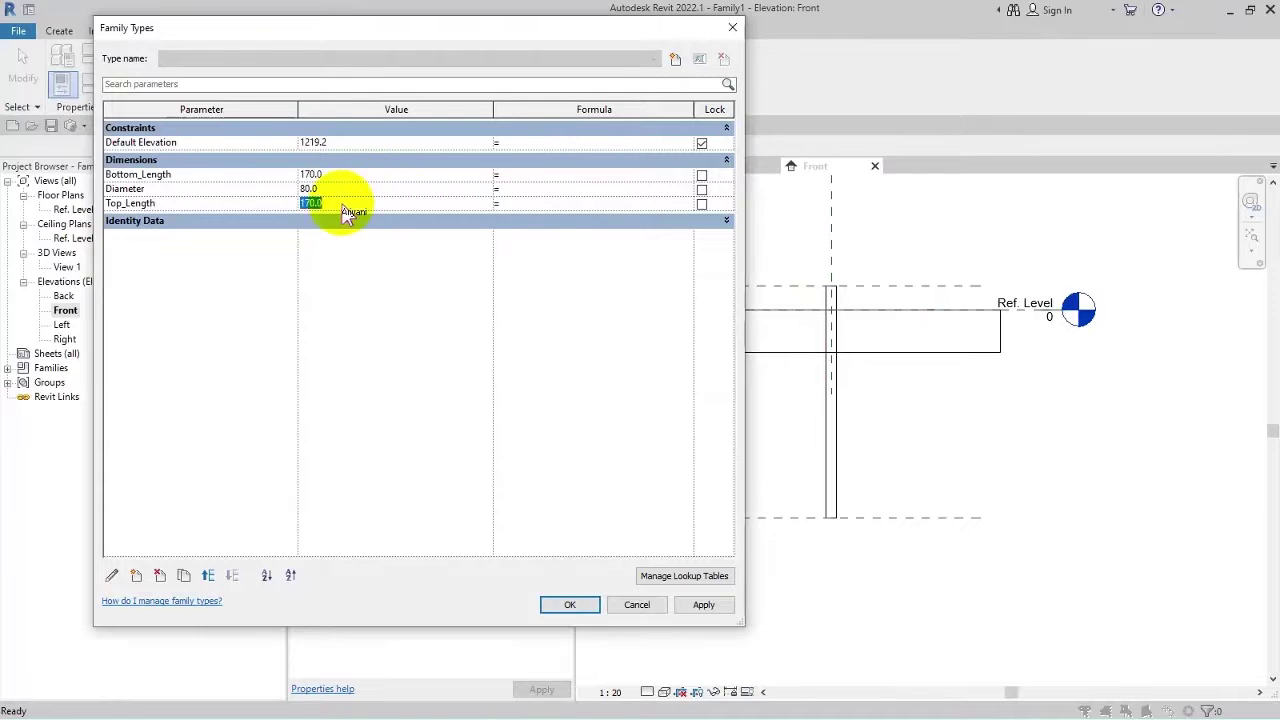
type("300")
left_click(569, 604)
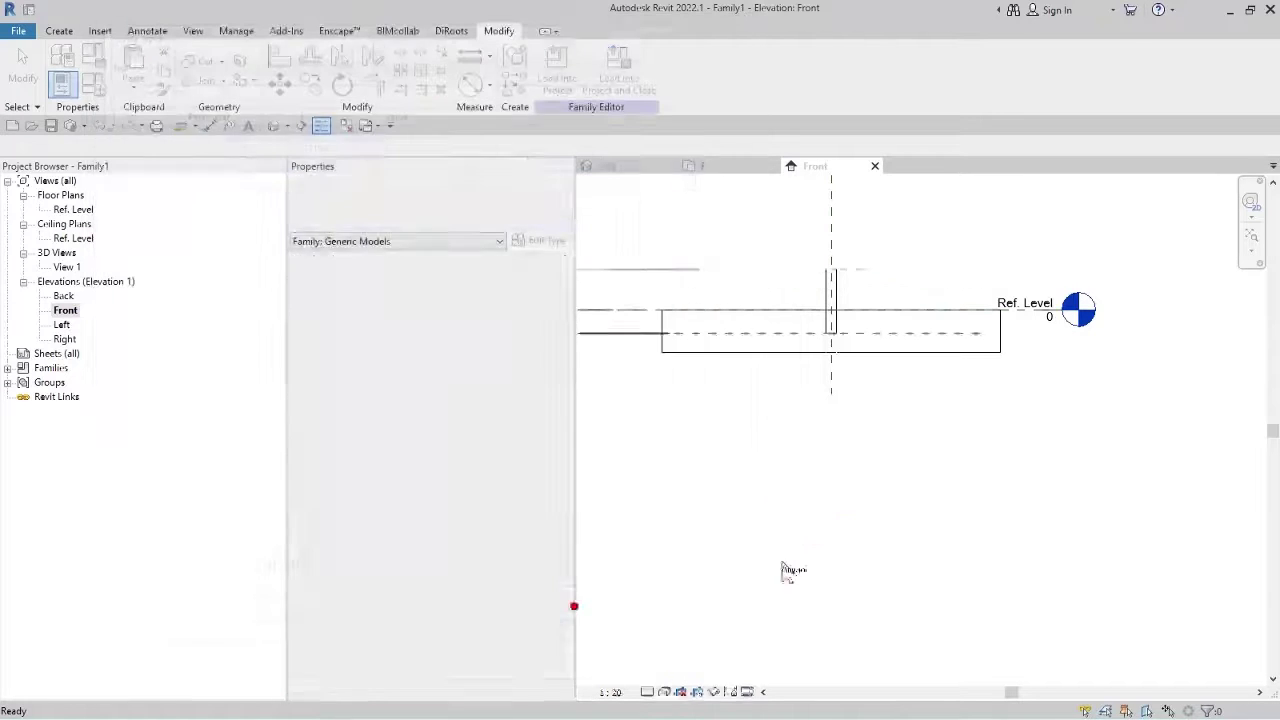
Set the Bottom_Length family parameter to 1700.
left_click(94, 84)
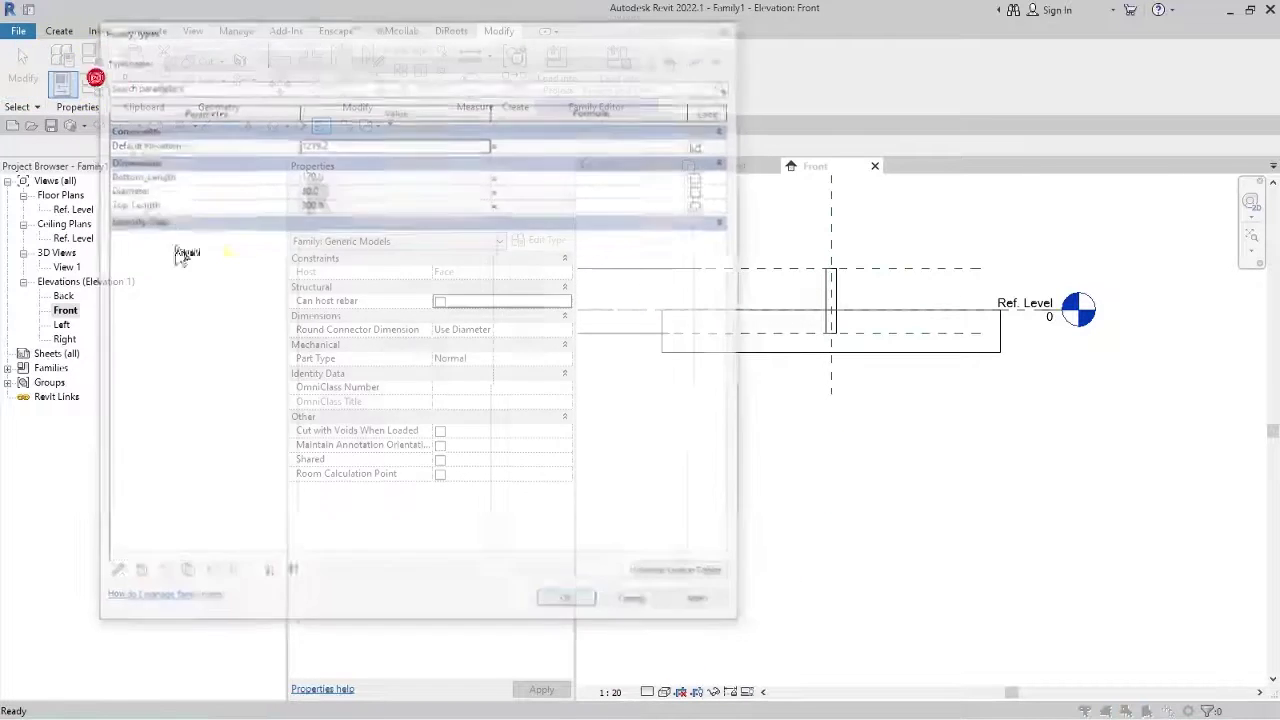
left_click(352, 203)
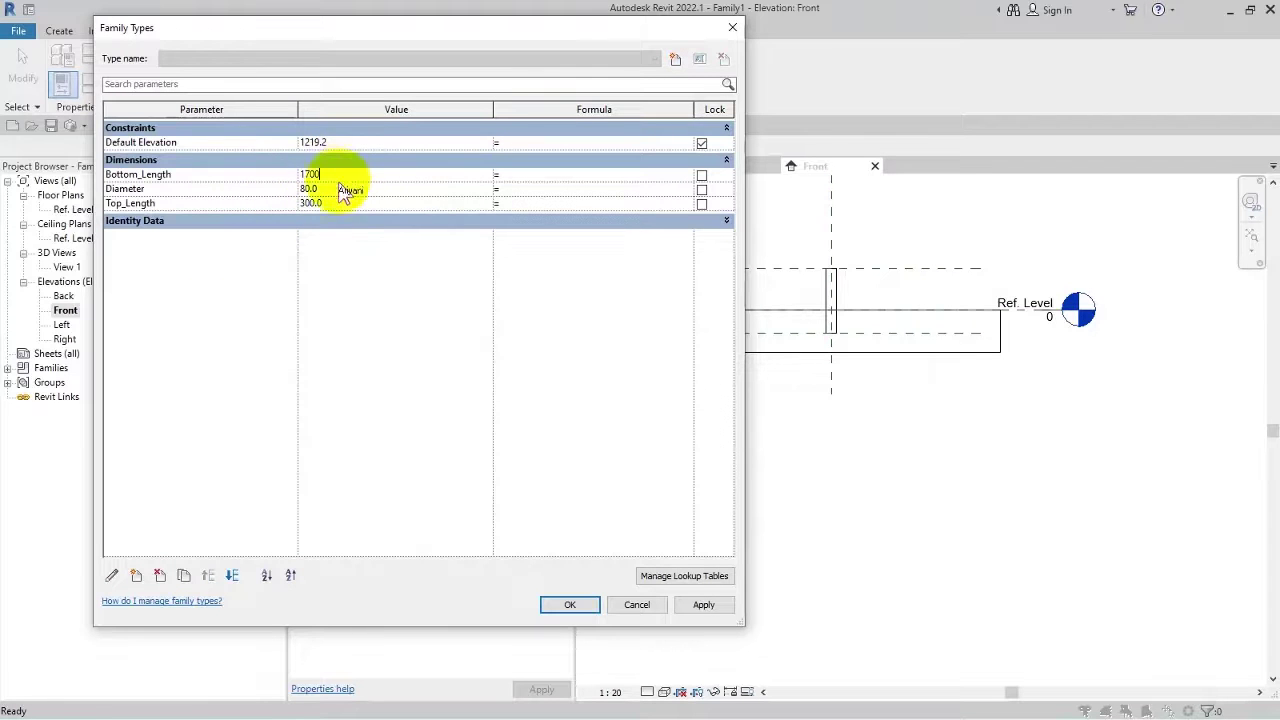
type("1700")
left_click(569, 604)
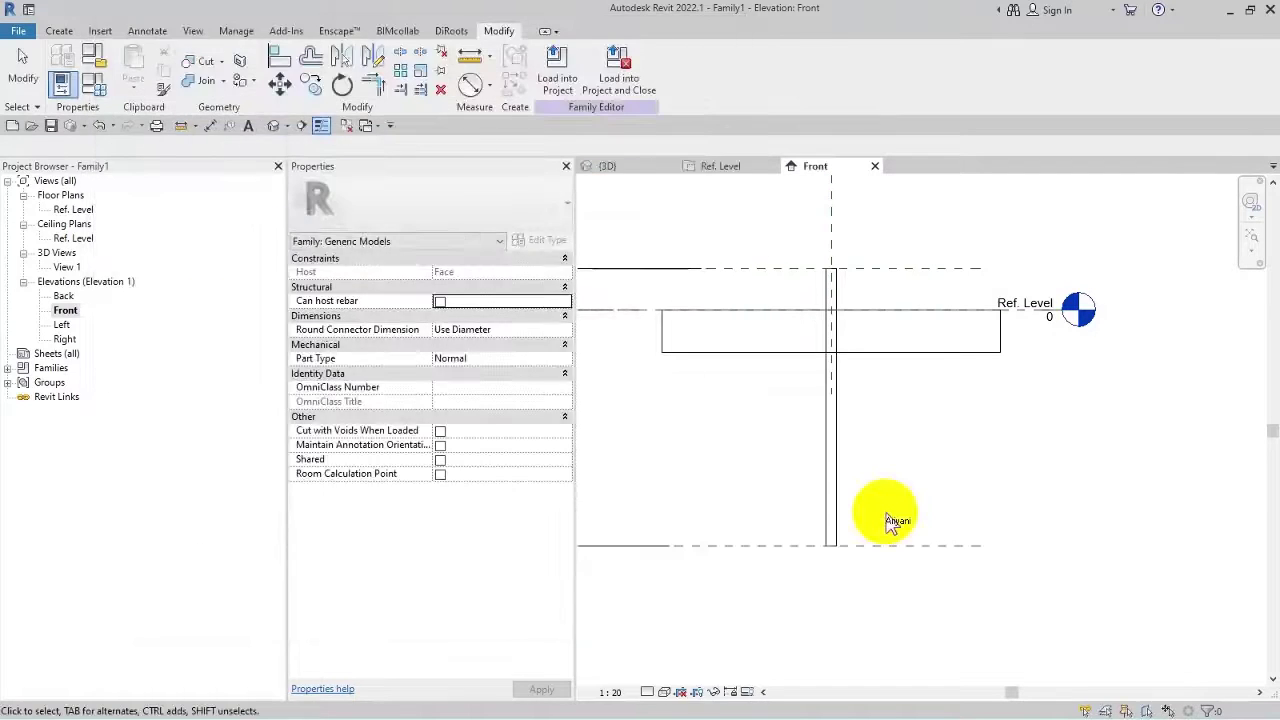
scroll(948, 475, "down", 2)
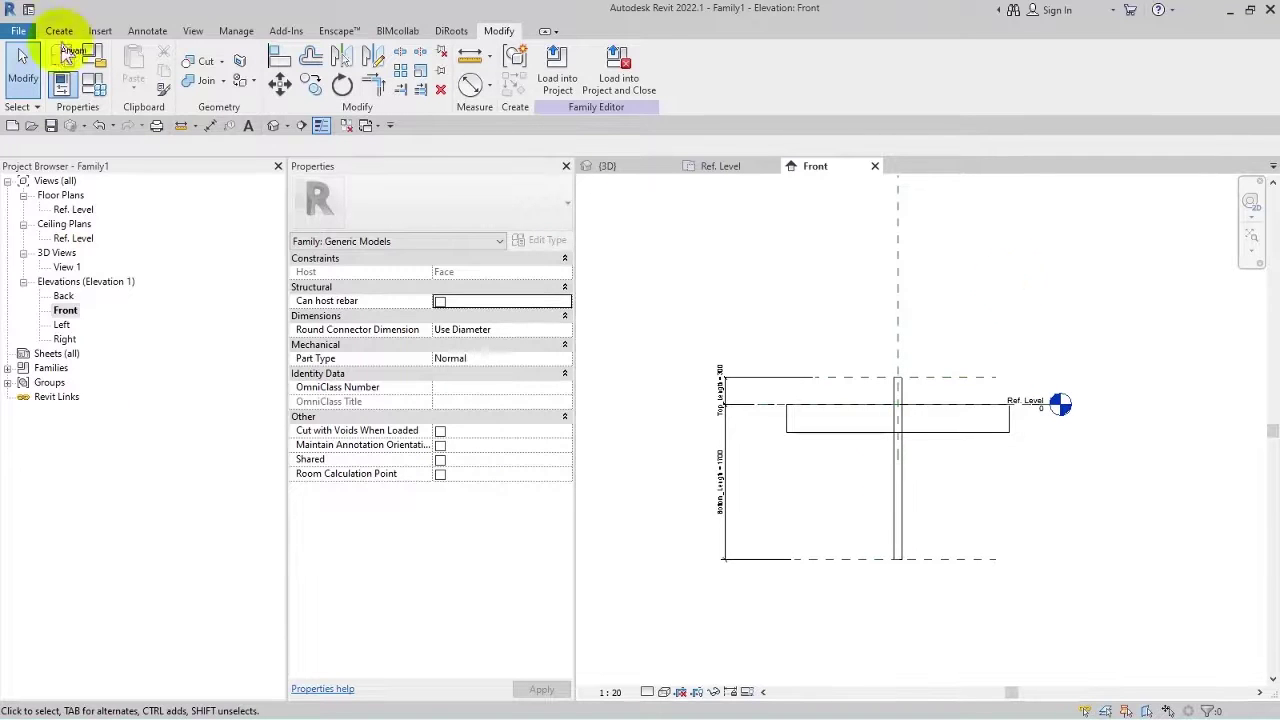
Draw a horizontal reference plane across the bolt just above its lower end, about 1534 mm below Ref. Level.
left_click(60, 31)
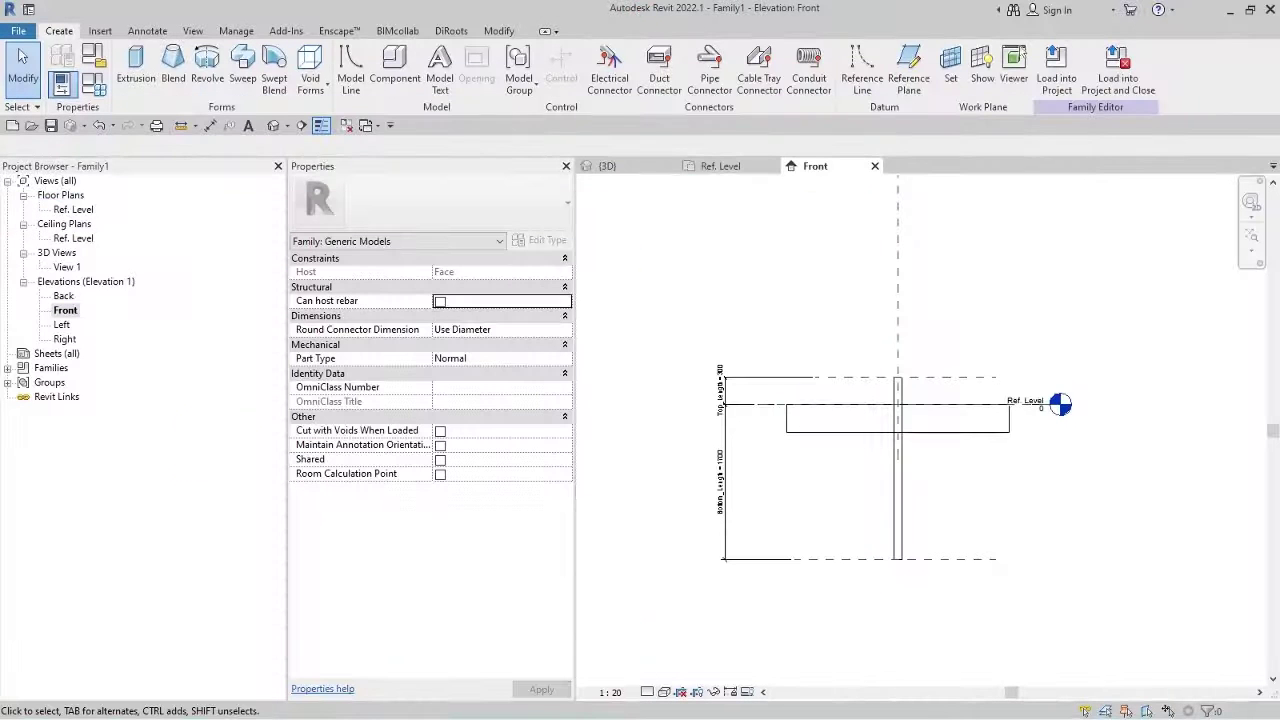
left_click(900, 72)
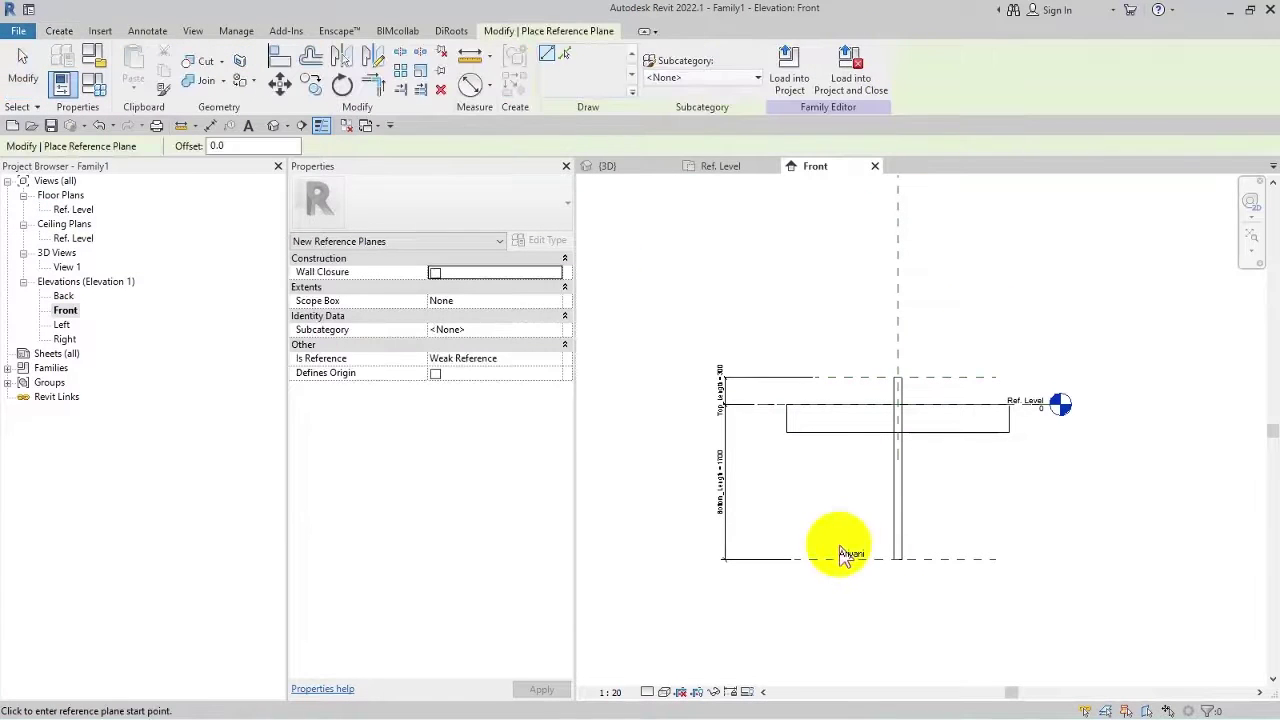
left_click(838, 546)
left_click(1031, 549)
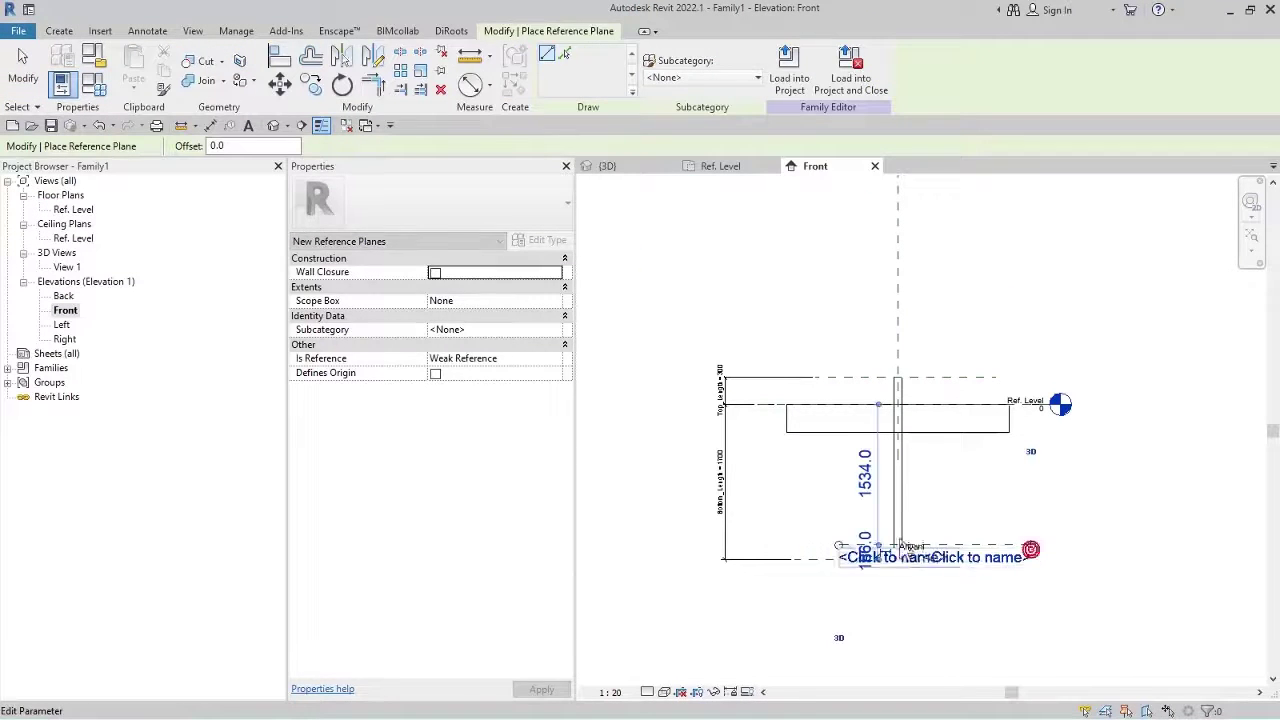
Place an aligned dimension between the new horizontal reference plane and the Bottom reference plane at the bolt's lower end.
left_click(489, 86)
left_click(498, 125)
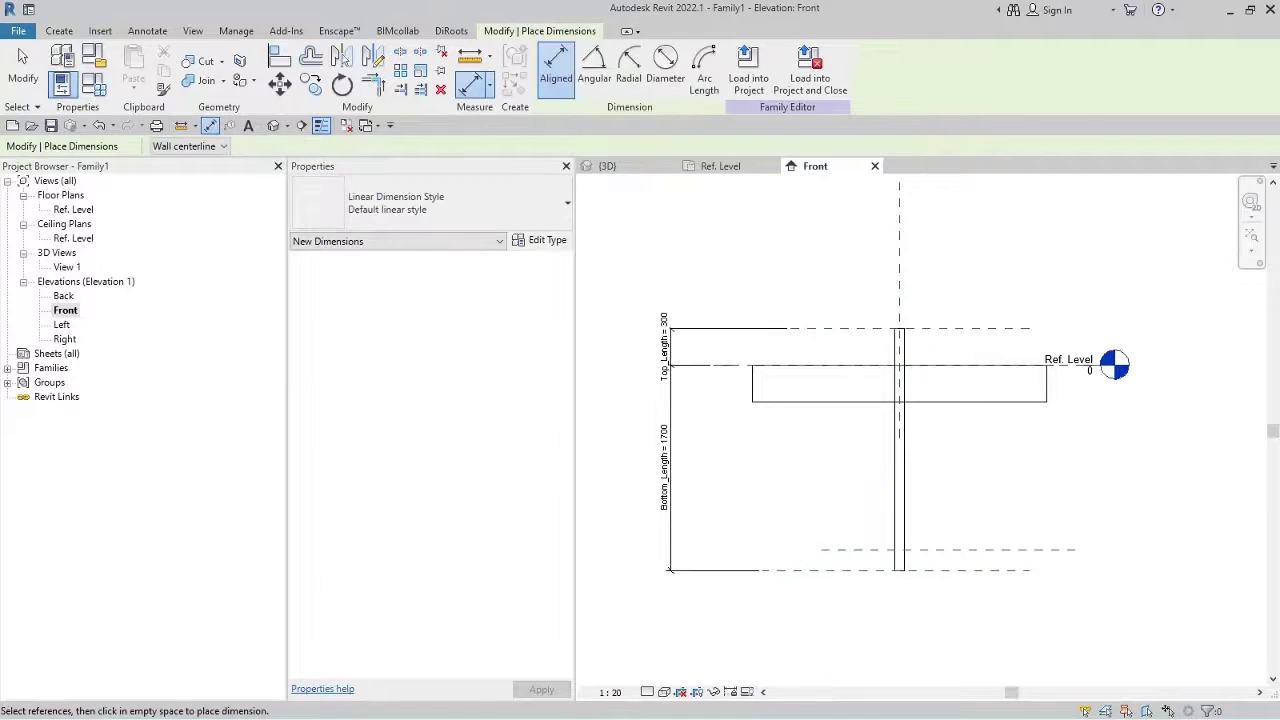
left_click(909, 547)
scroll(886, 549, "up", 2)
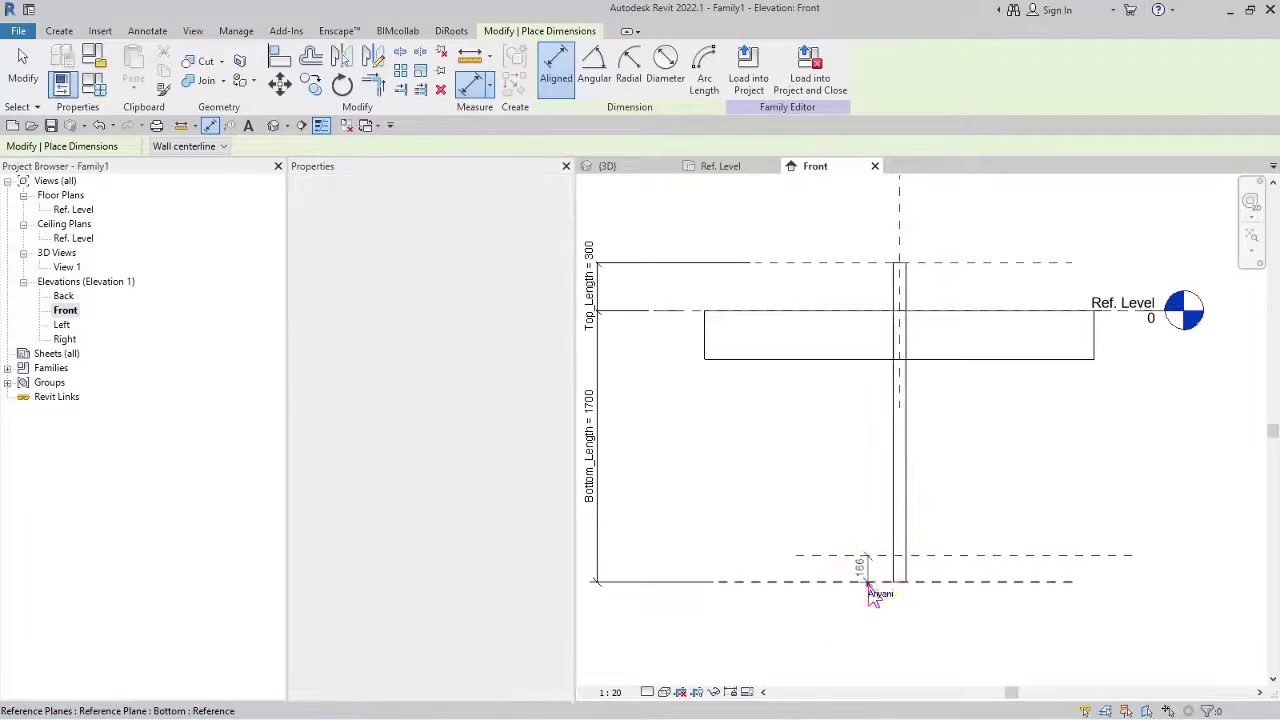
left_click(873, 593)
left_click(822, 600)
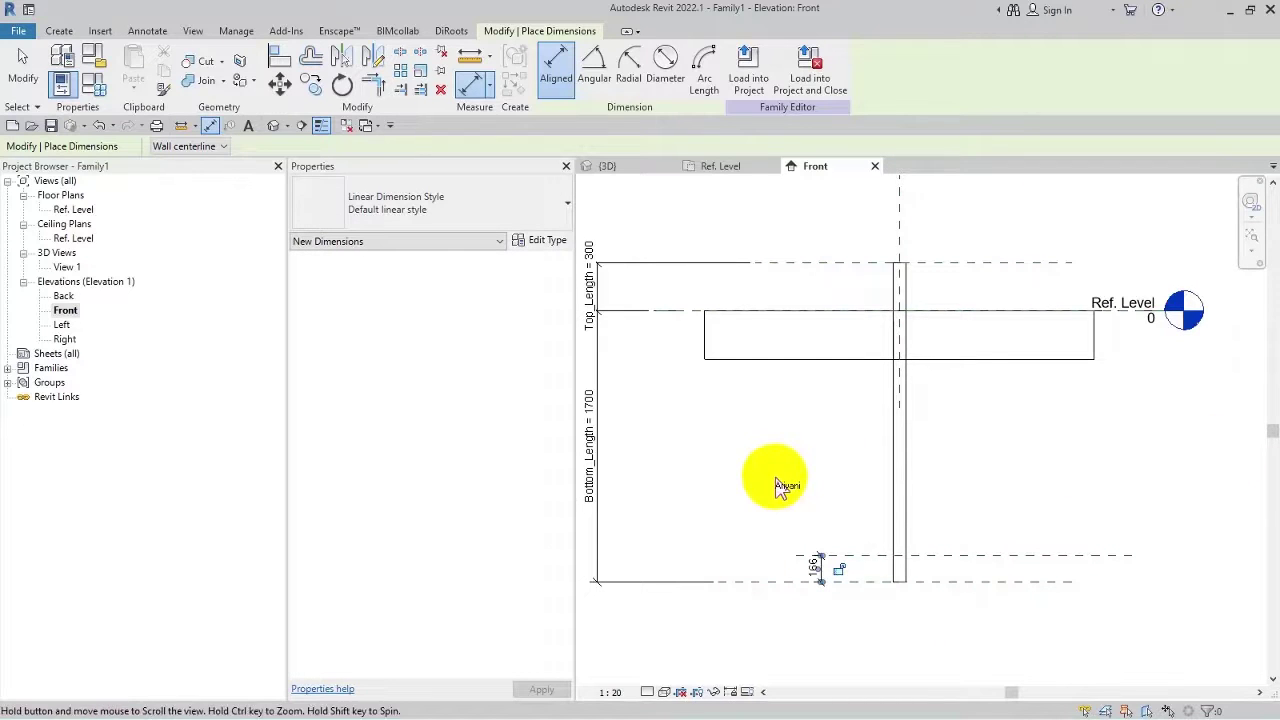
key("Escape")
key("Escape")
Label the new dimension near the bolt's lower end with a new type family parameter named BD.
left_click(826, 595)
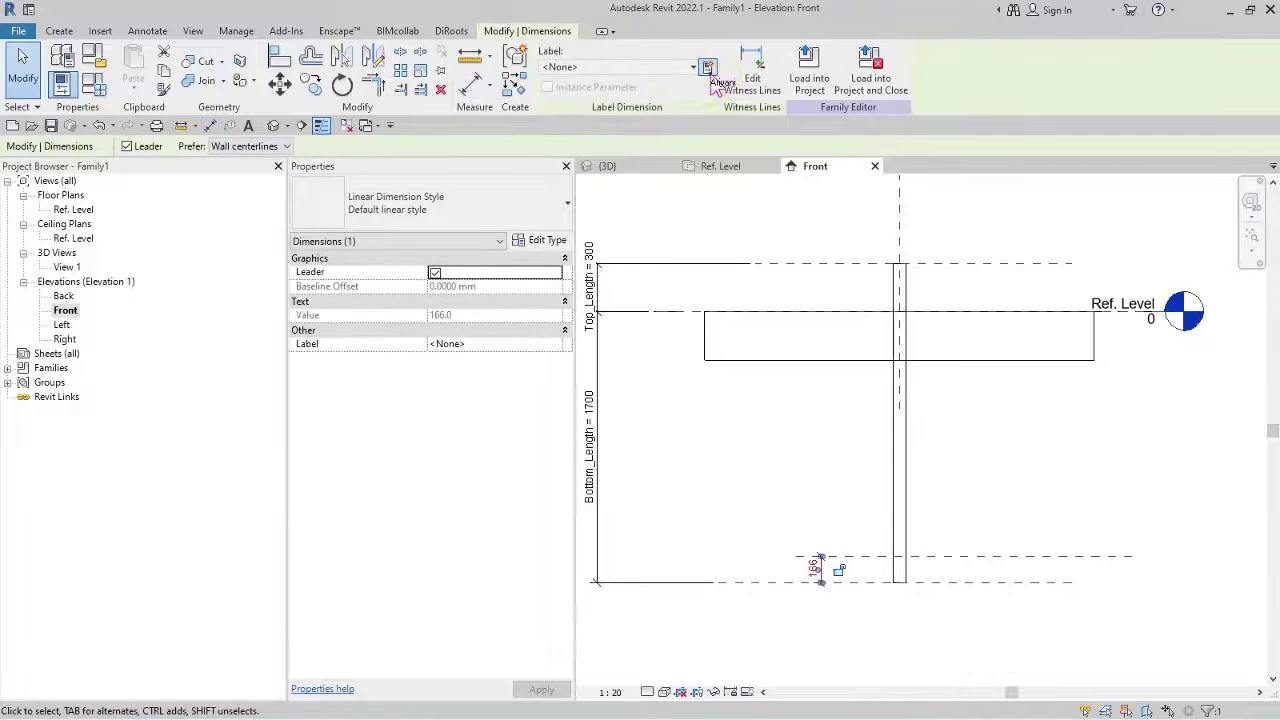
left_click(707, 67)
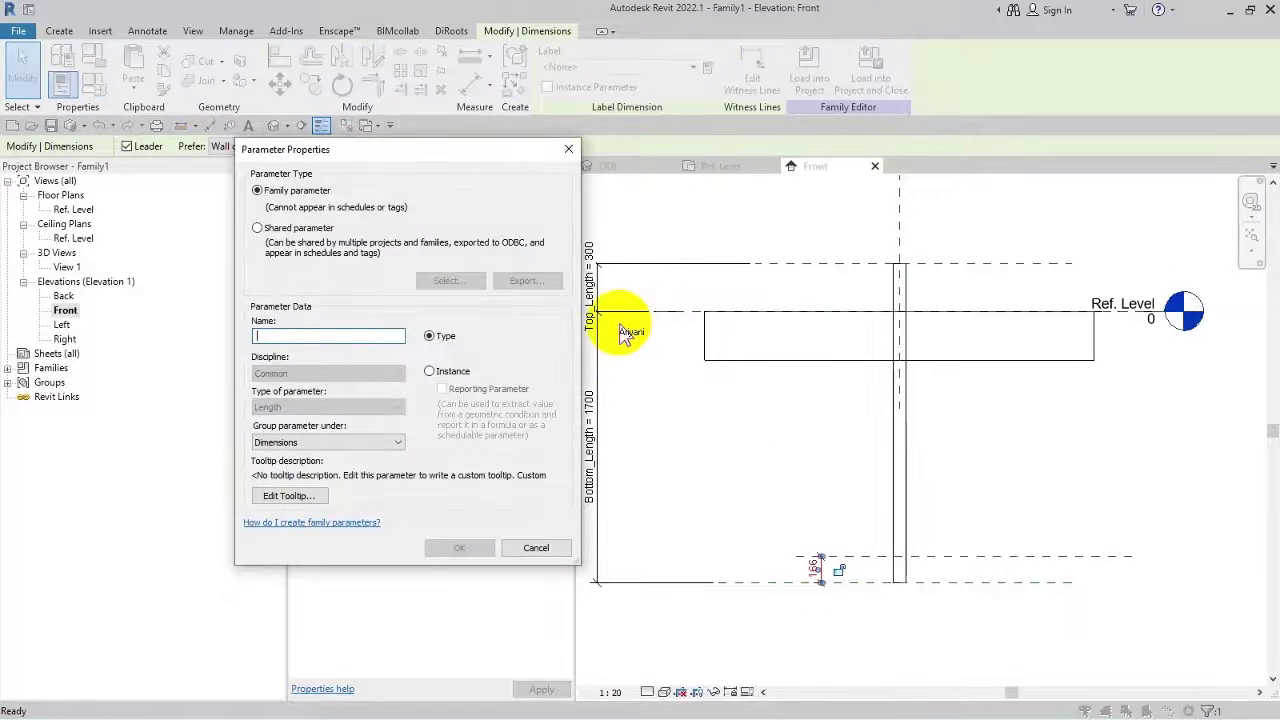
type("BD")
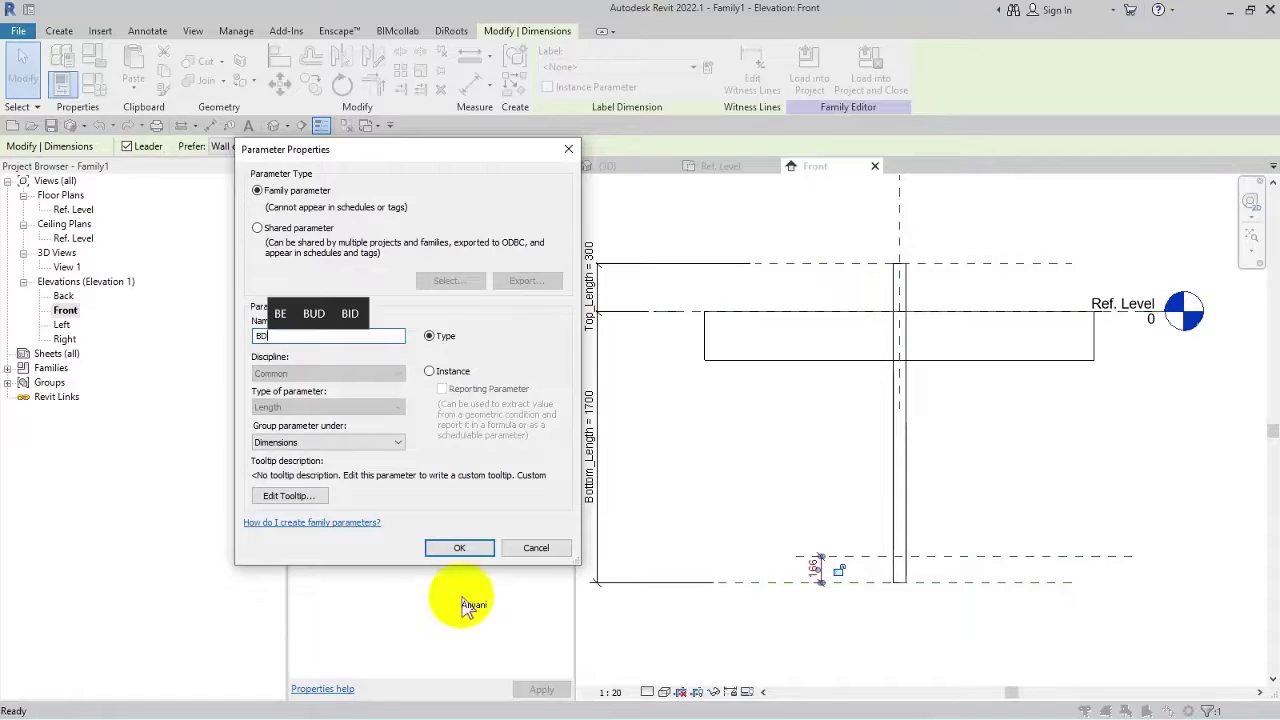
left_click(459, 547)
left_click(740, 510)
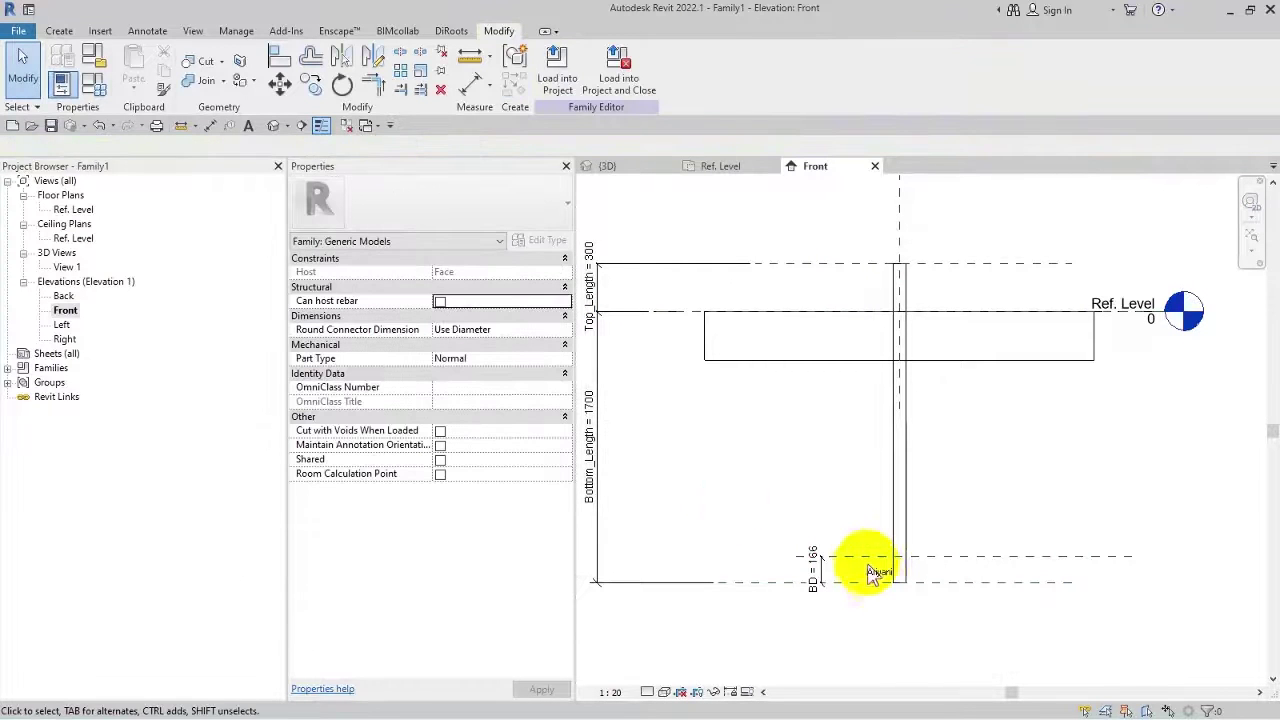
left_click(869, 563)
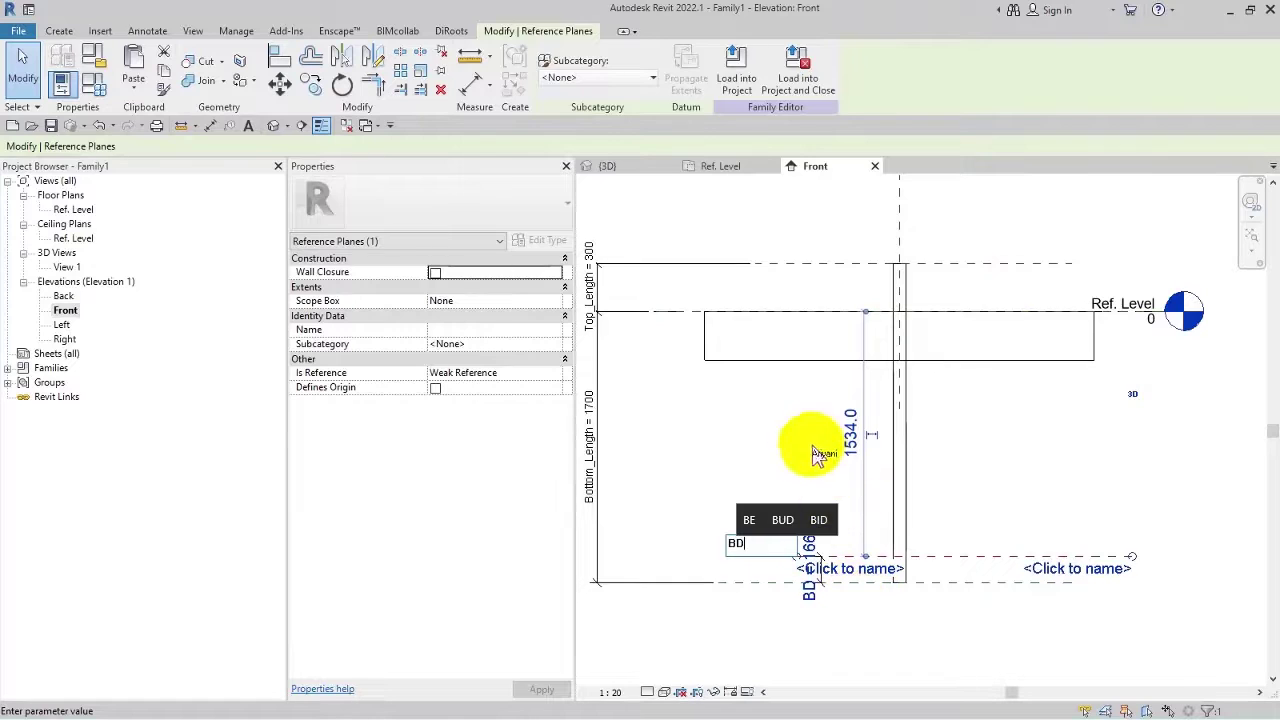
key("Return")
left_click(771, 434)
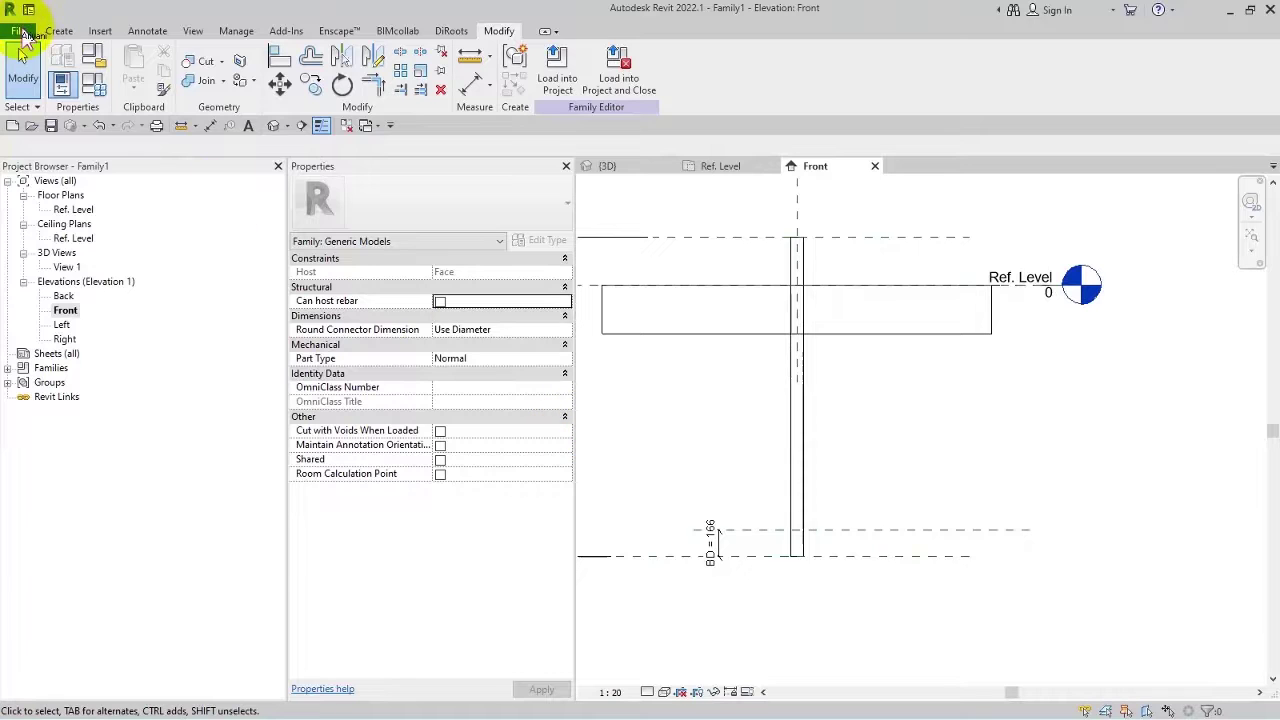
Start saving the family and browse on drive H: to Courses, RevitSteelProject, ExerciseFiles, 2-RFA.
left_click(52, 126)
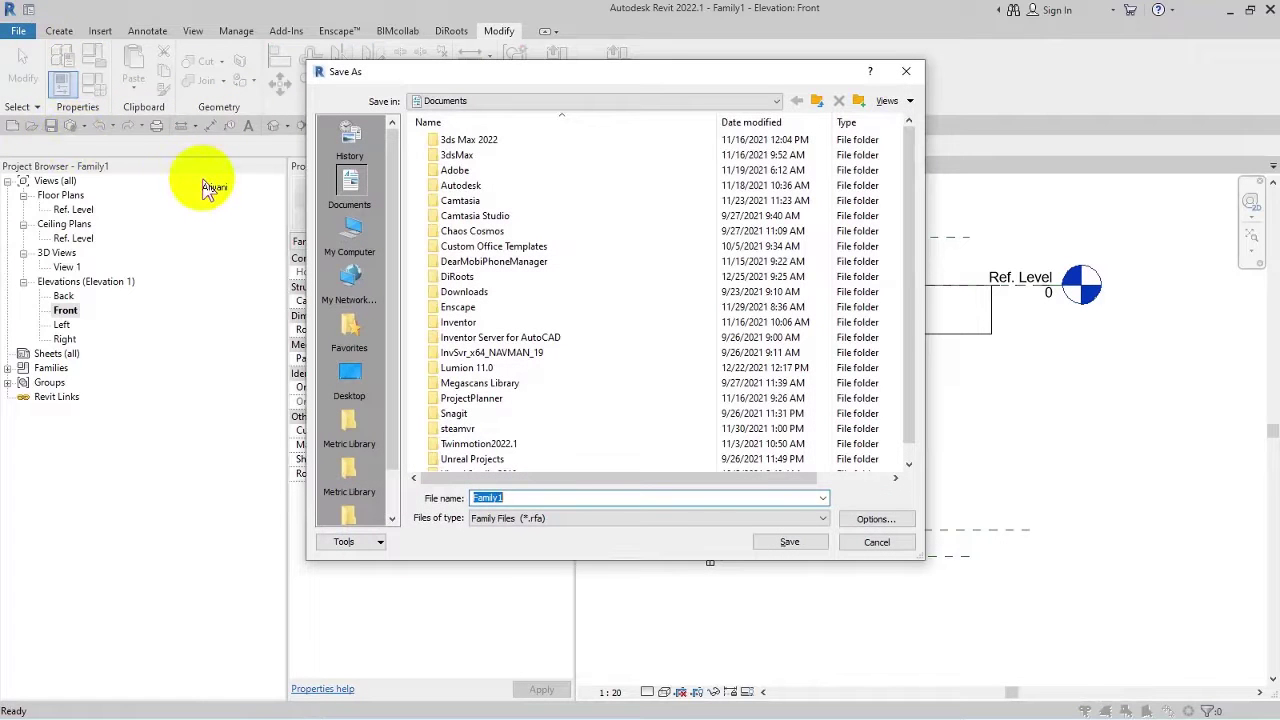
left_click(352, 245)
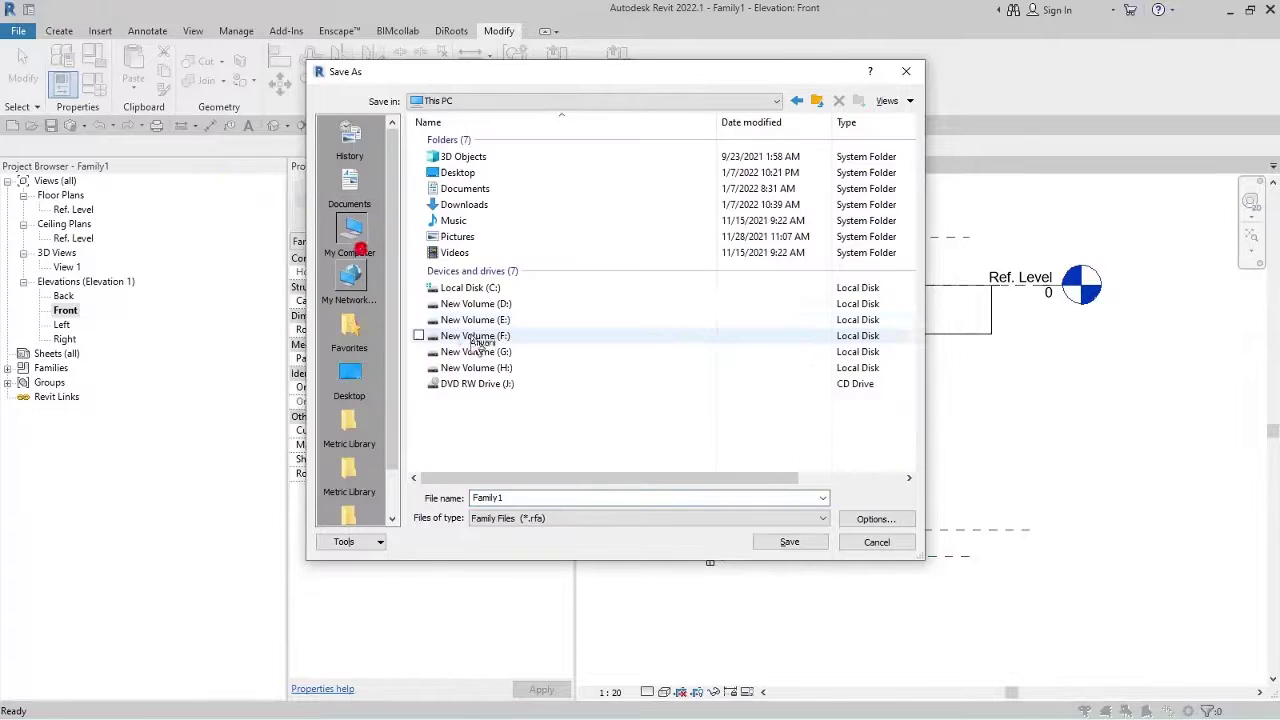
double_click(476, 367)
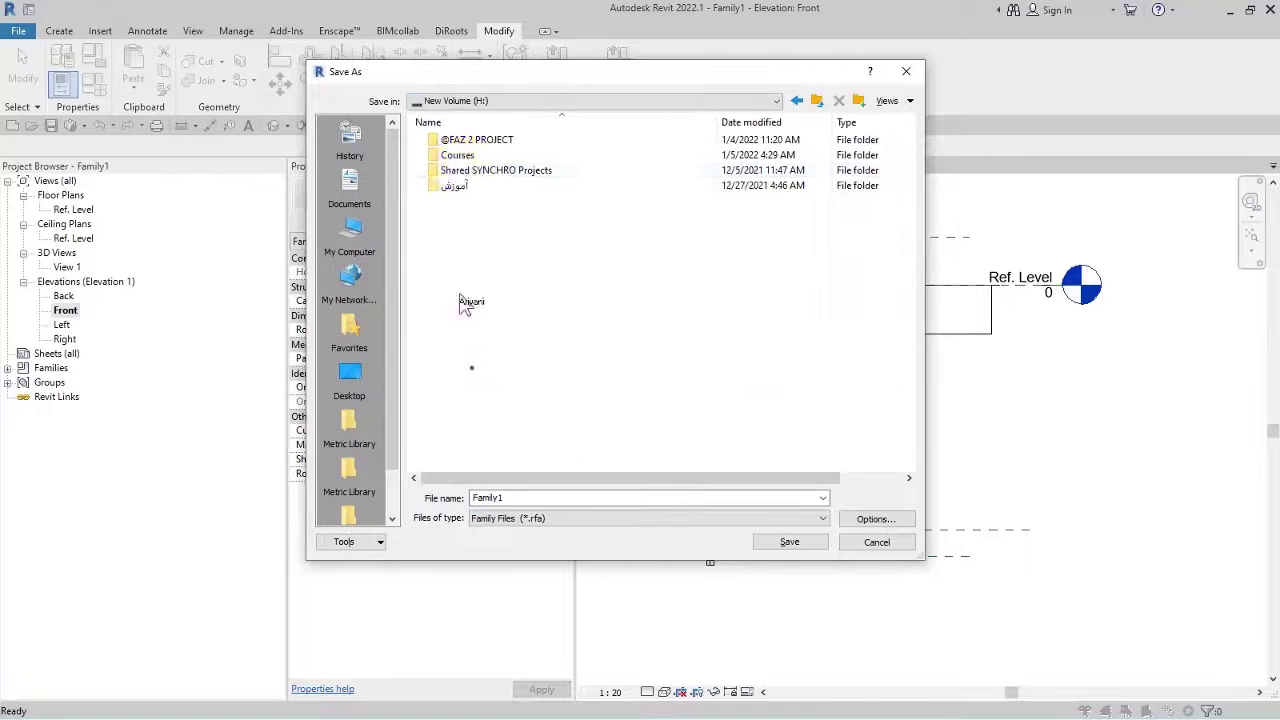
double_click(460, 156)
left_click(480, 323)
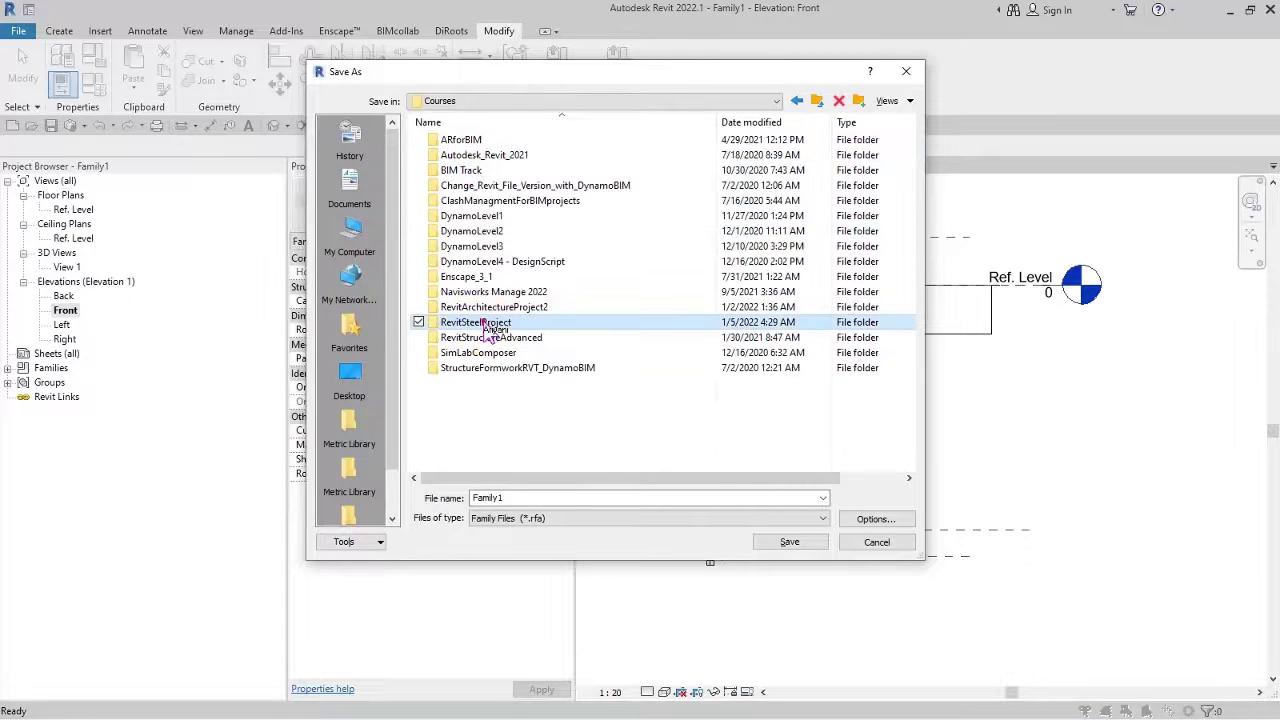
double_click(481, 322)
double_click(455, 157)
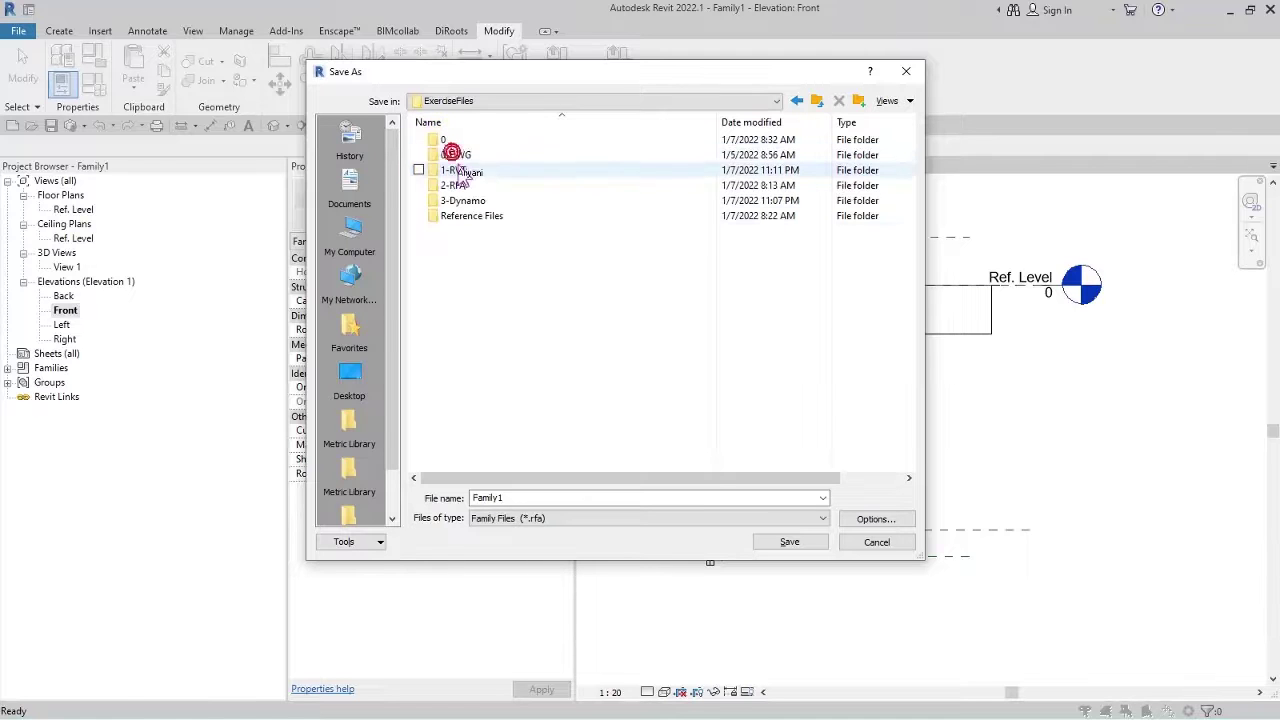
double_click(458, 186)
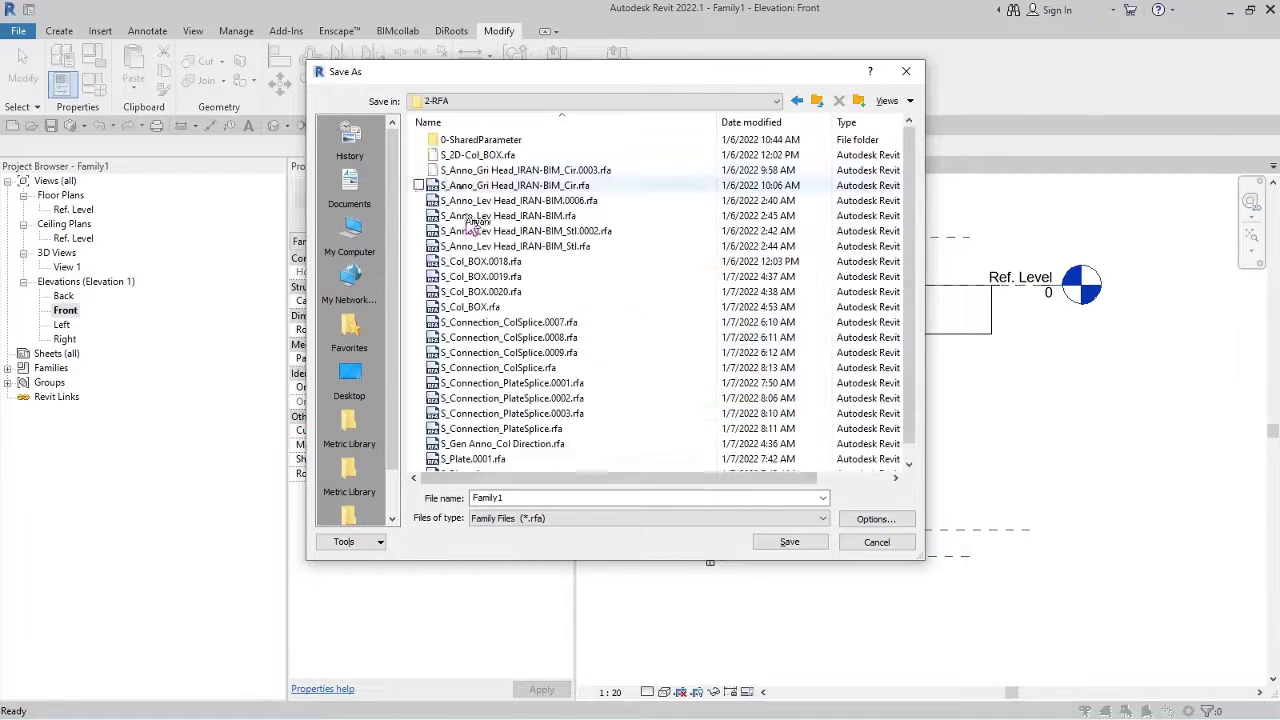
Name the family file S_AnchorBolt, accept the file save options and save it in the 2-RFA folder.
double_click(524, 498)
key("BackSpace")
type("S_AnchorBolt")
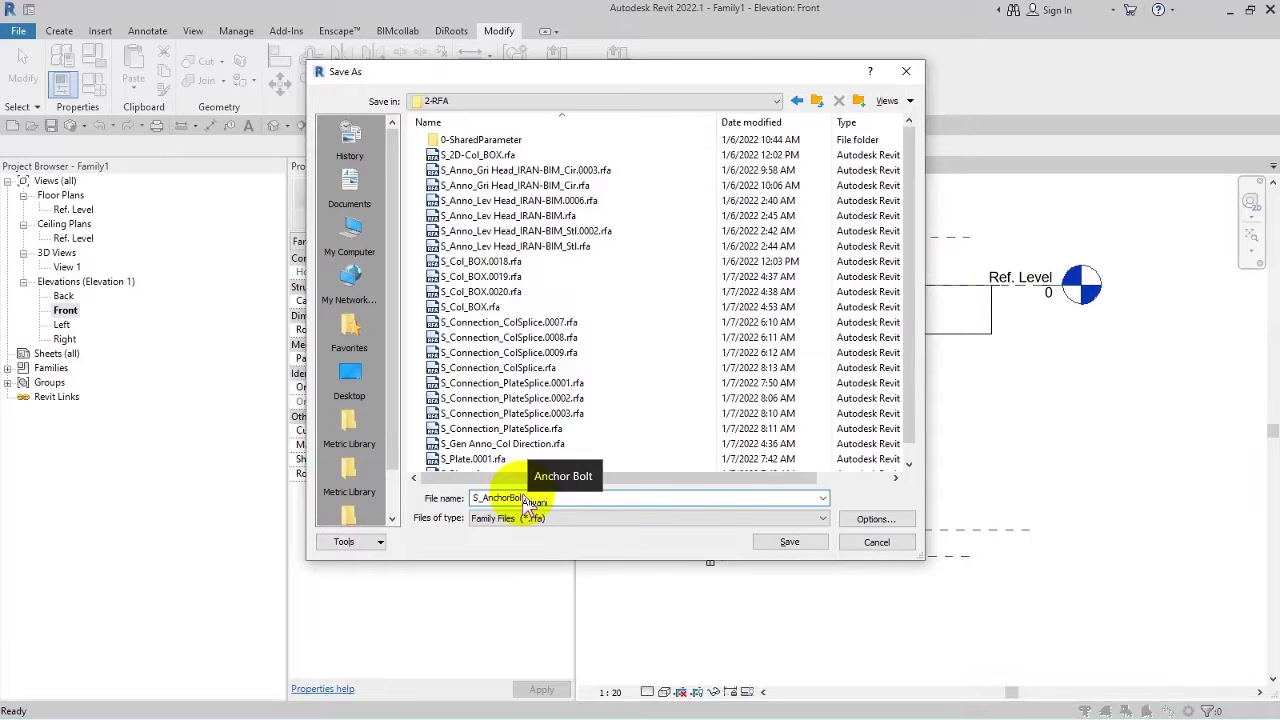
left_click(875, 519)
left_click(625, 426)
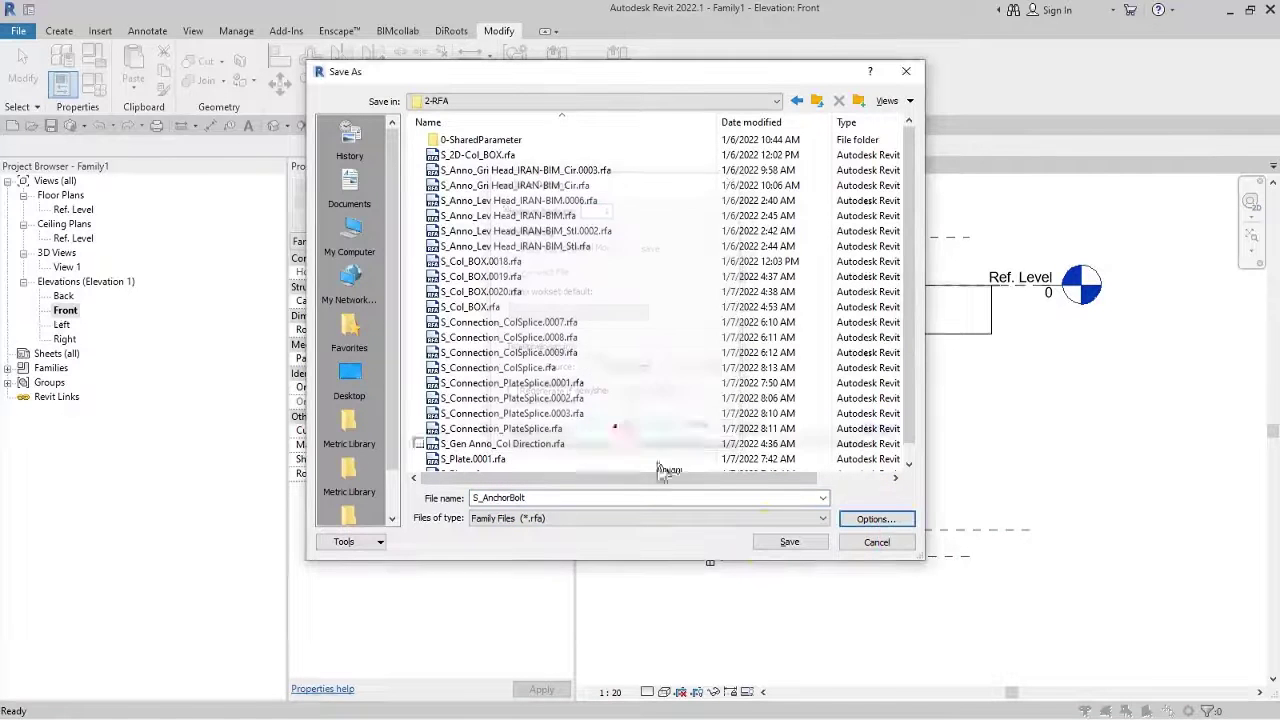
left_click(785, 542)
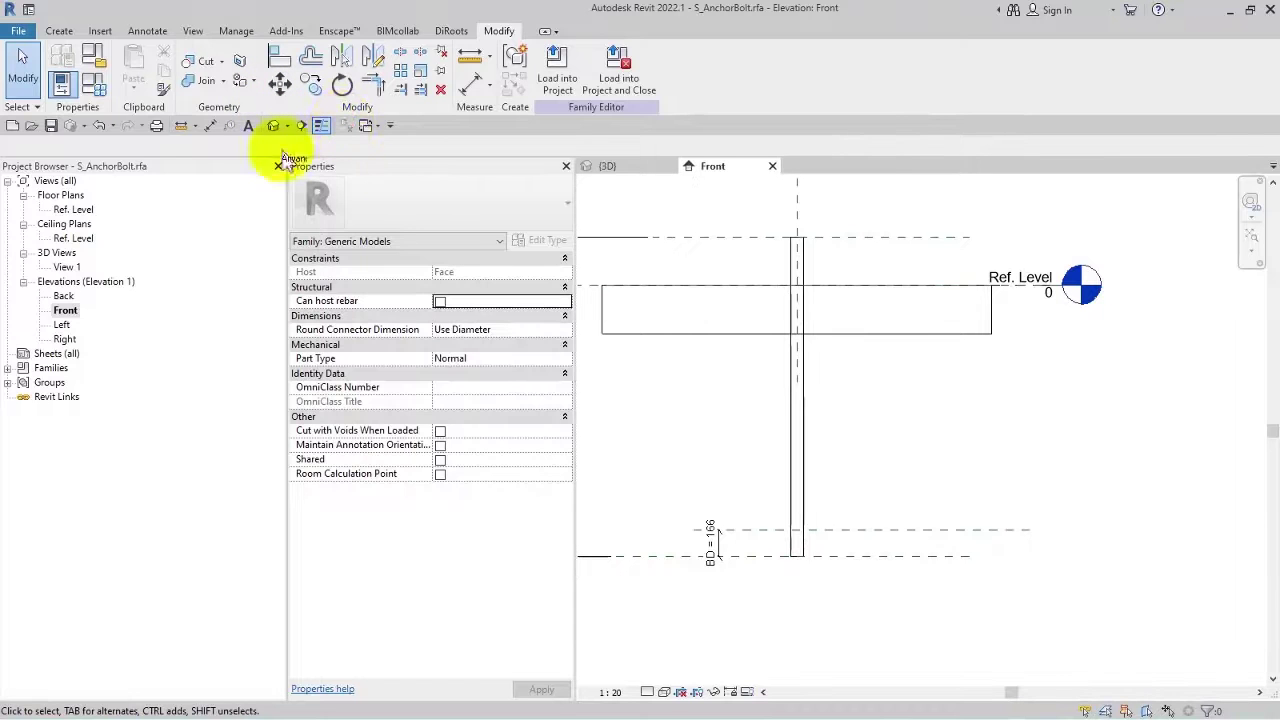
Create a new family from the Metric Generic Model.rft template.
left_click(22, 33)
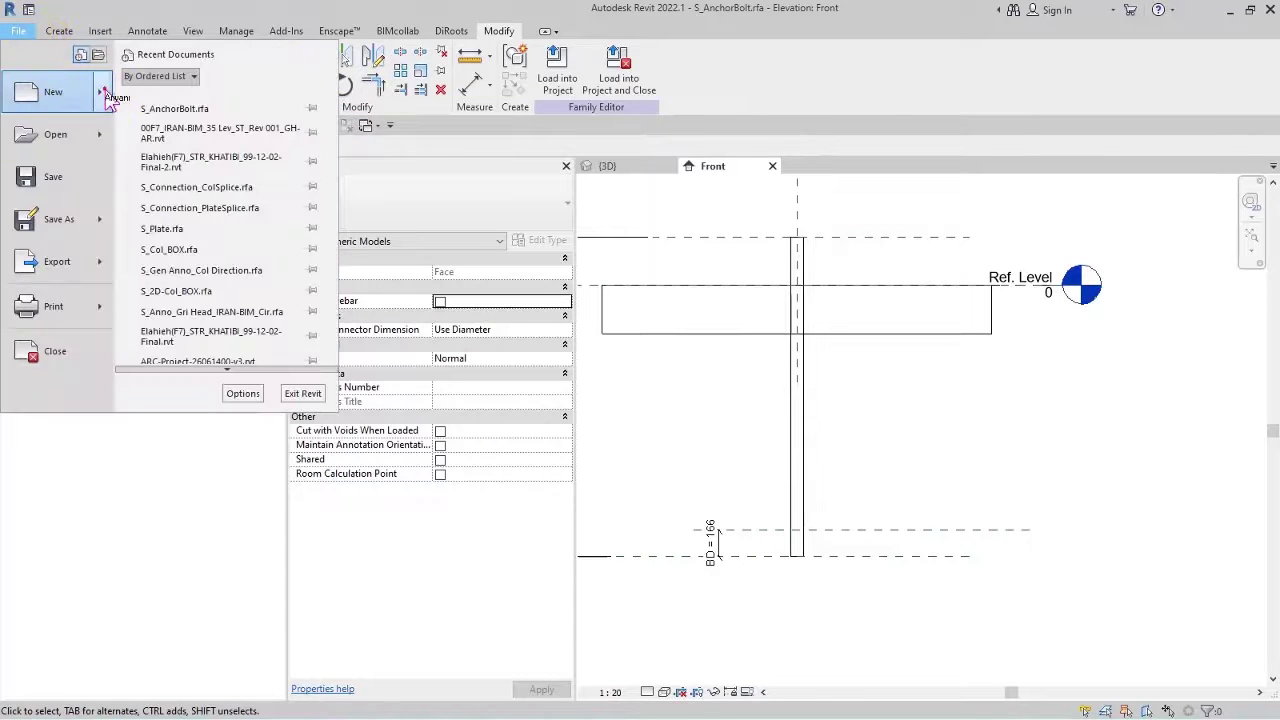
mouse_move(52, 92)
left_click(168, 168)
scroll(571, 314, "down", 12)
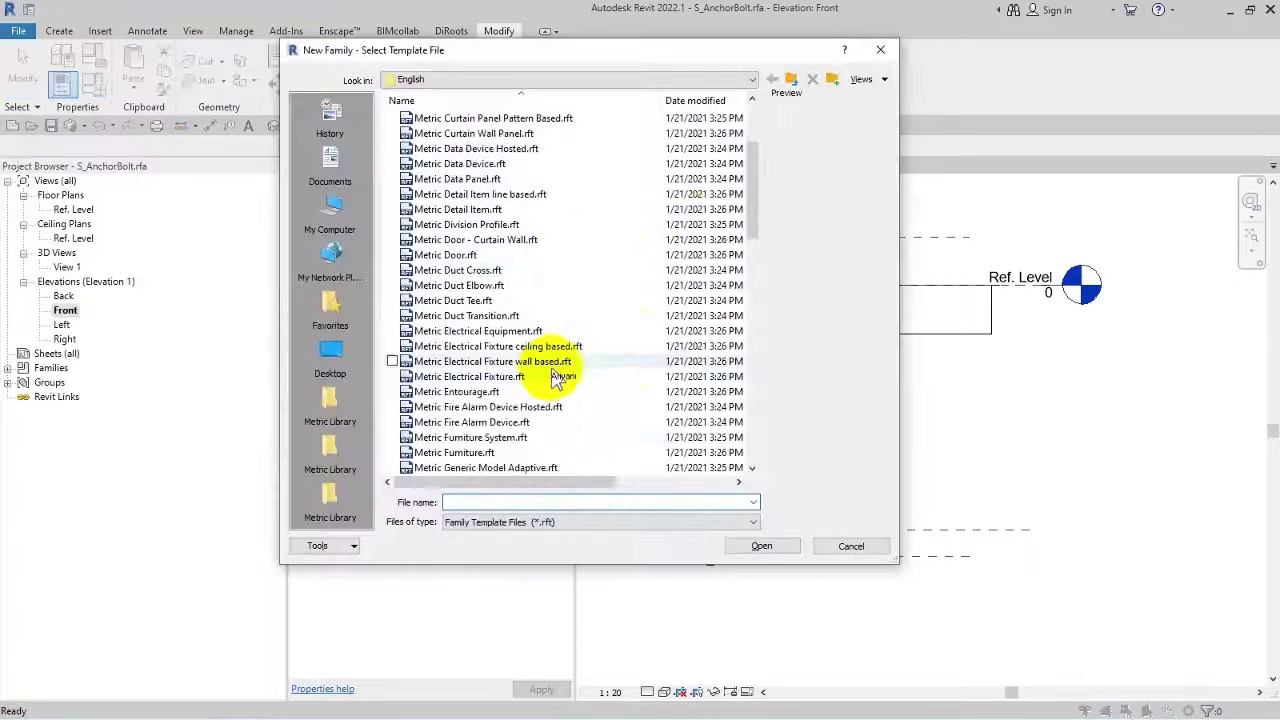
left_click(445, 286)
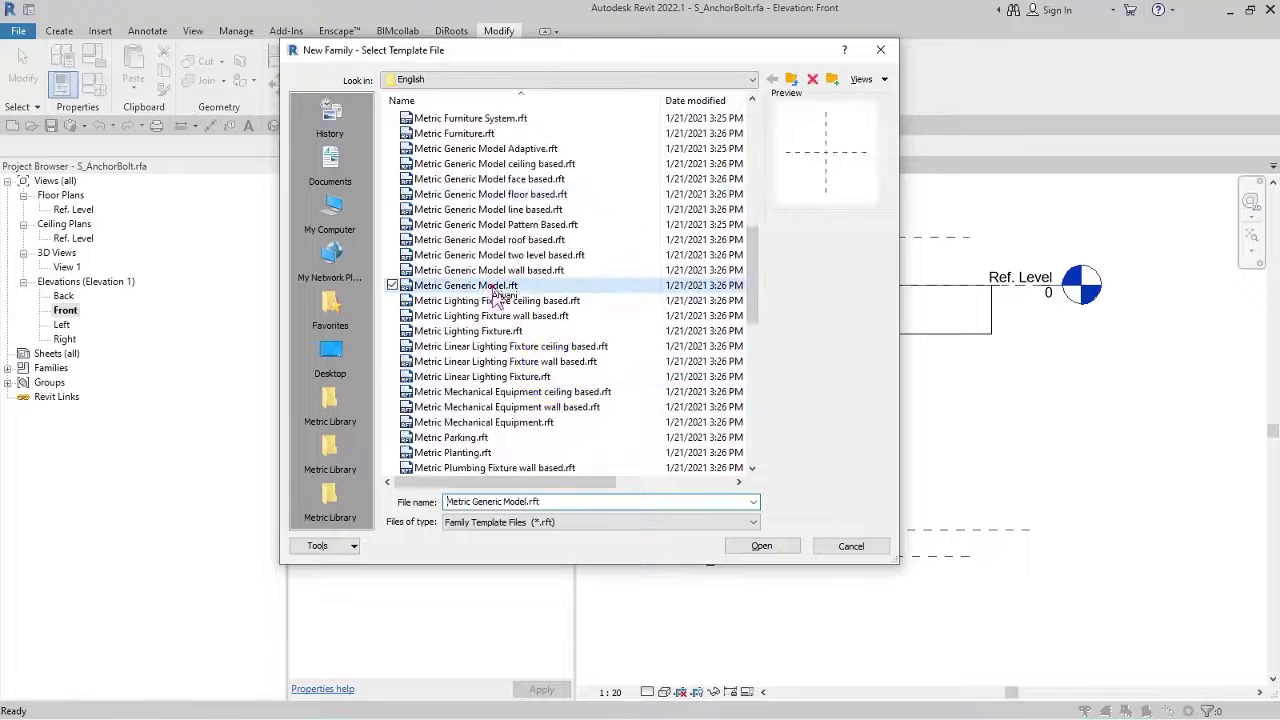
left_click(760, 548)
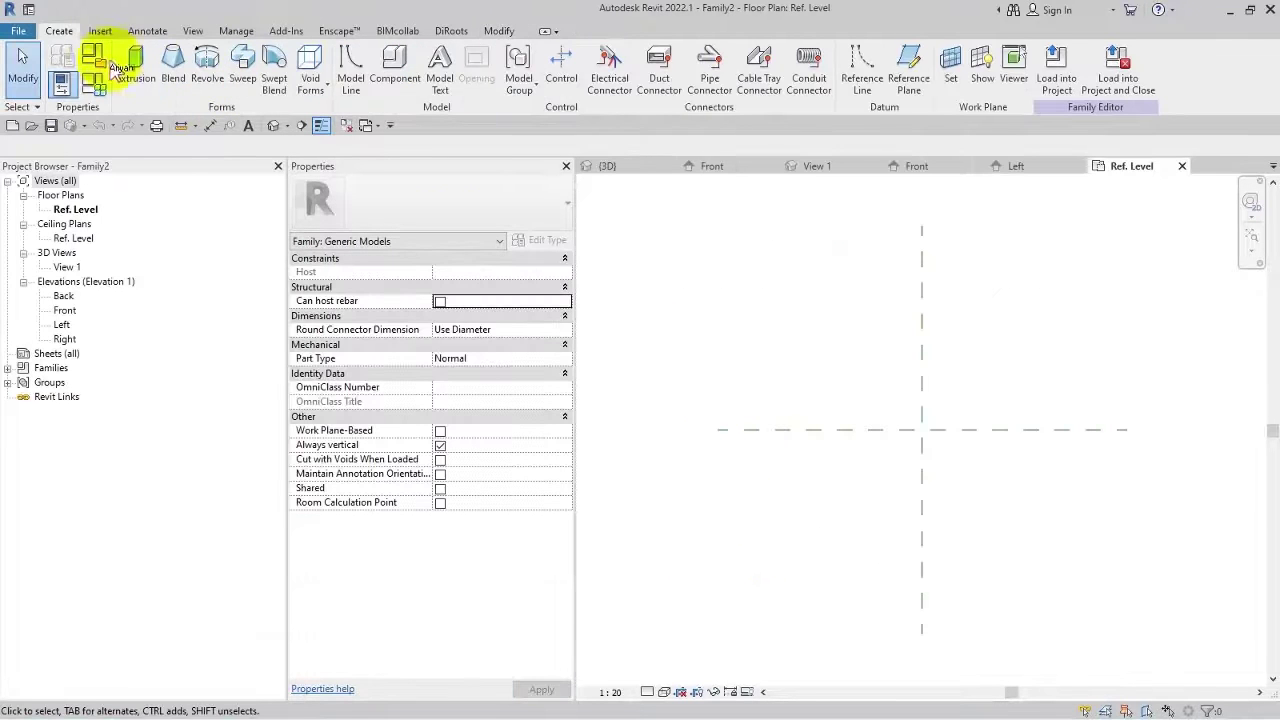
Search the family categories for "con" and set the new family's category to Structural Connections.
left_click(108, 60)
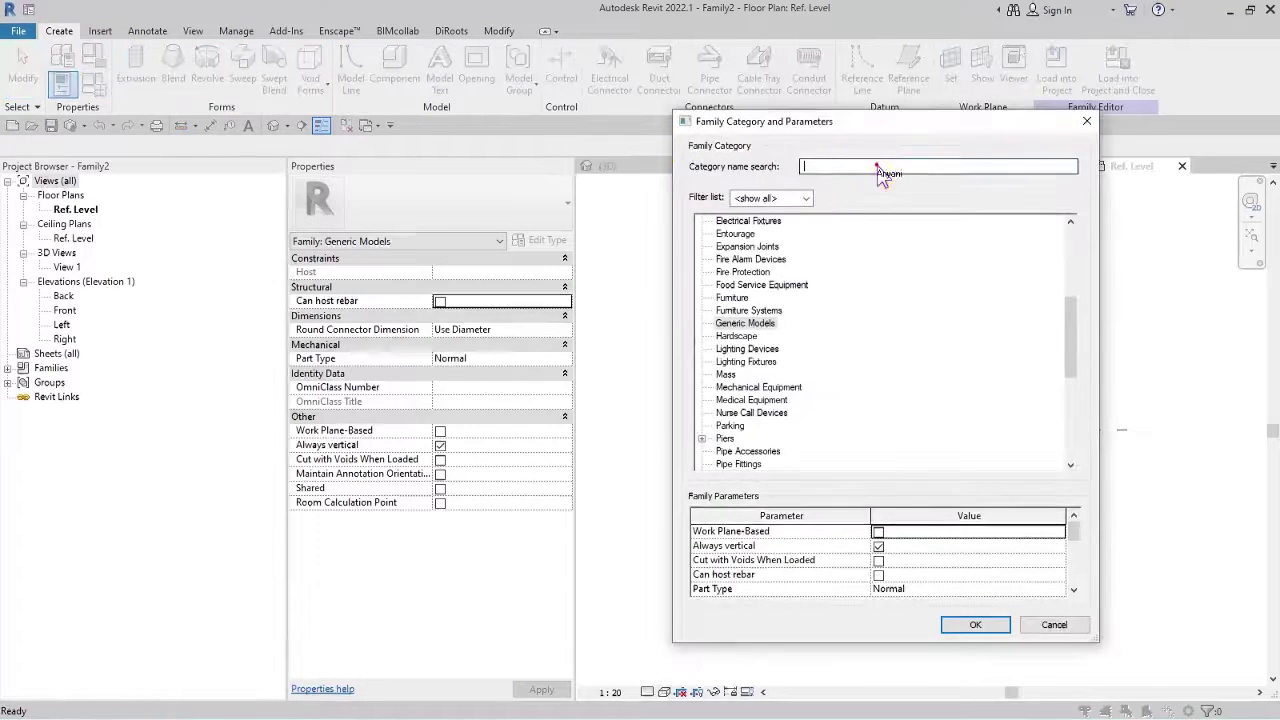
type("conc")
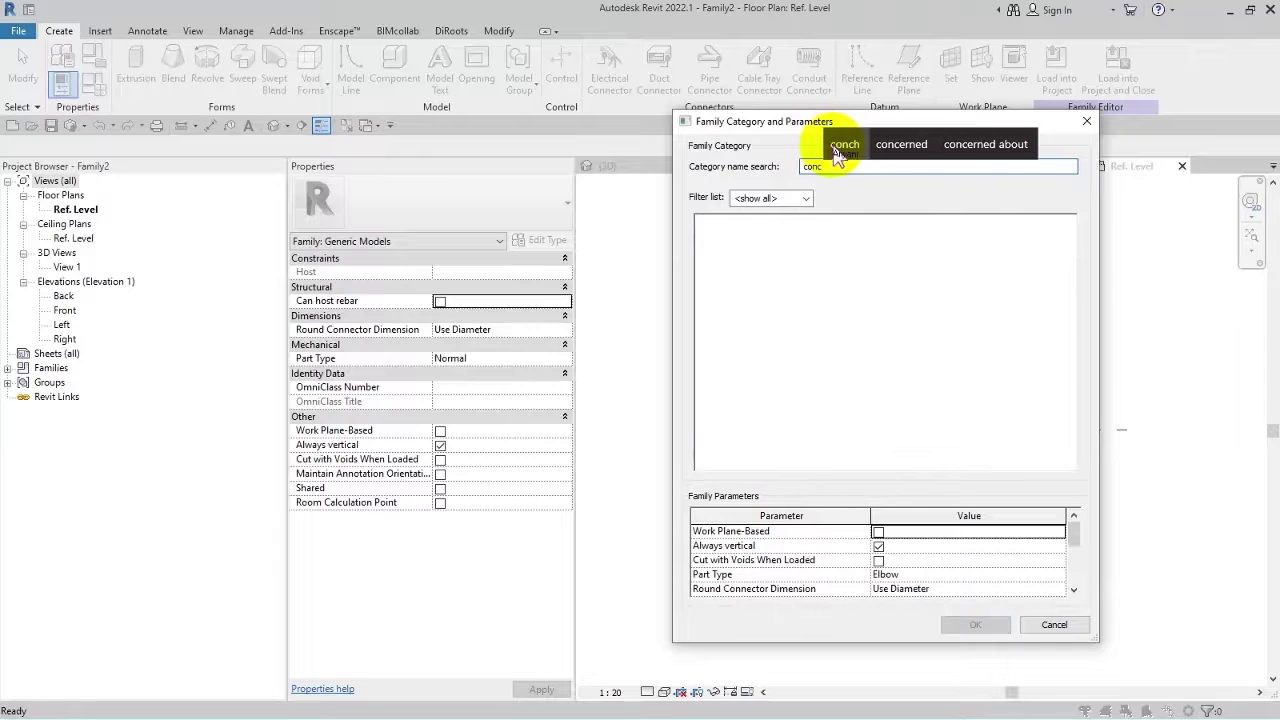
key("BackSpace")
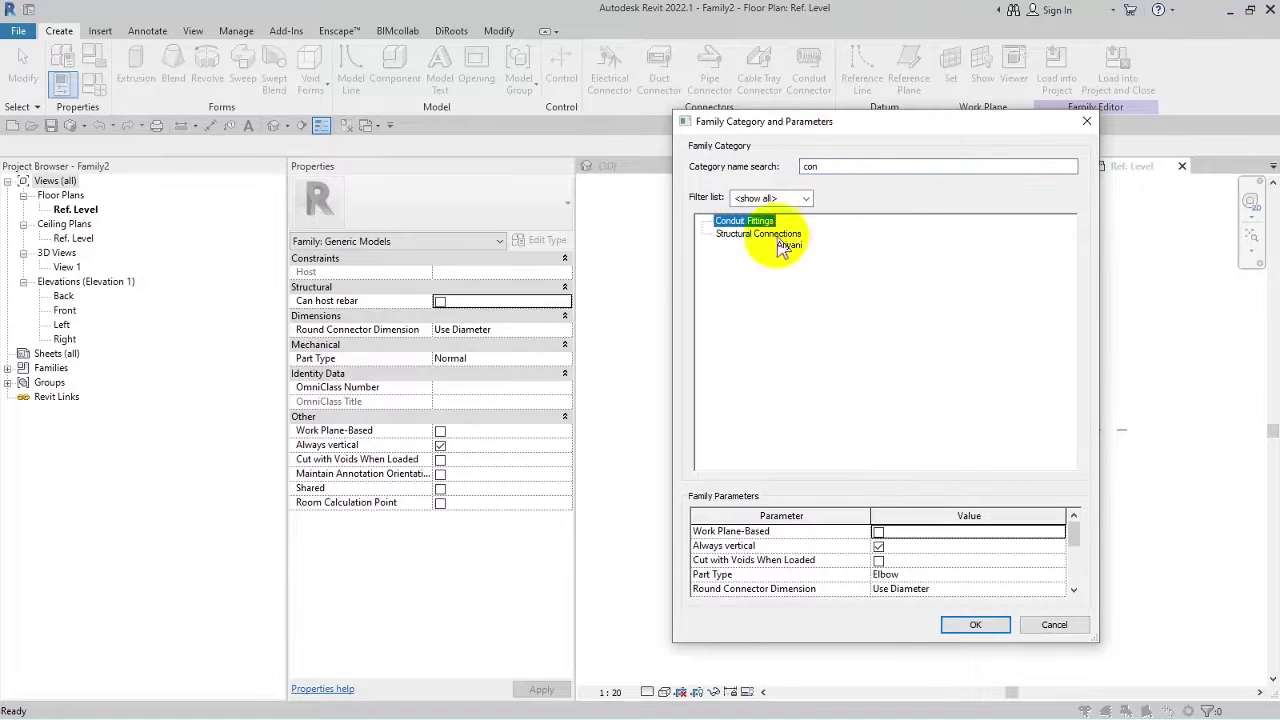
left_click(770, 234)
left_click(976, 626)
Set the family's Material for Model Behavior to Steel, keeping Always vertical enabled.
left_click(540, 301)
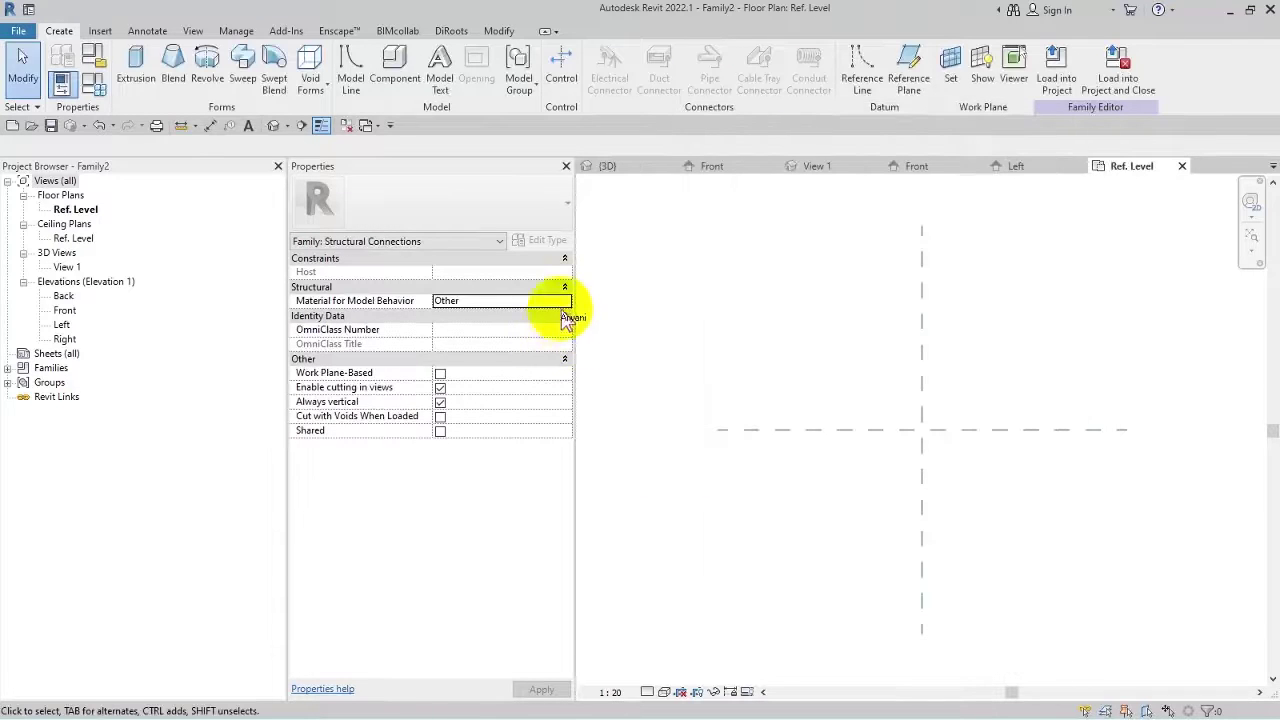
left_click(564, 300)
left_click(444, 315)
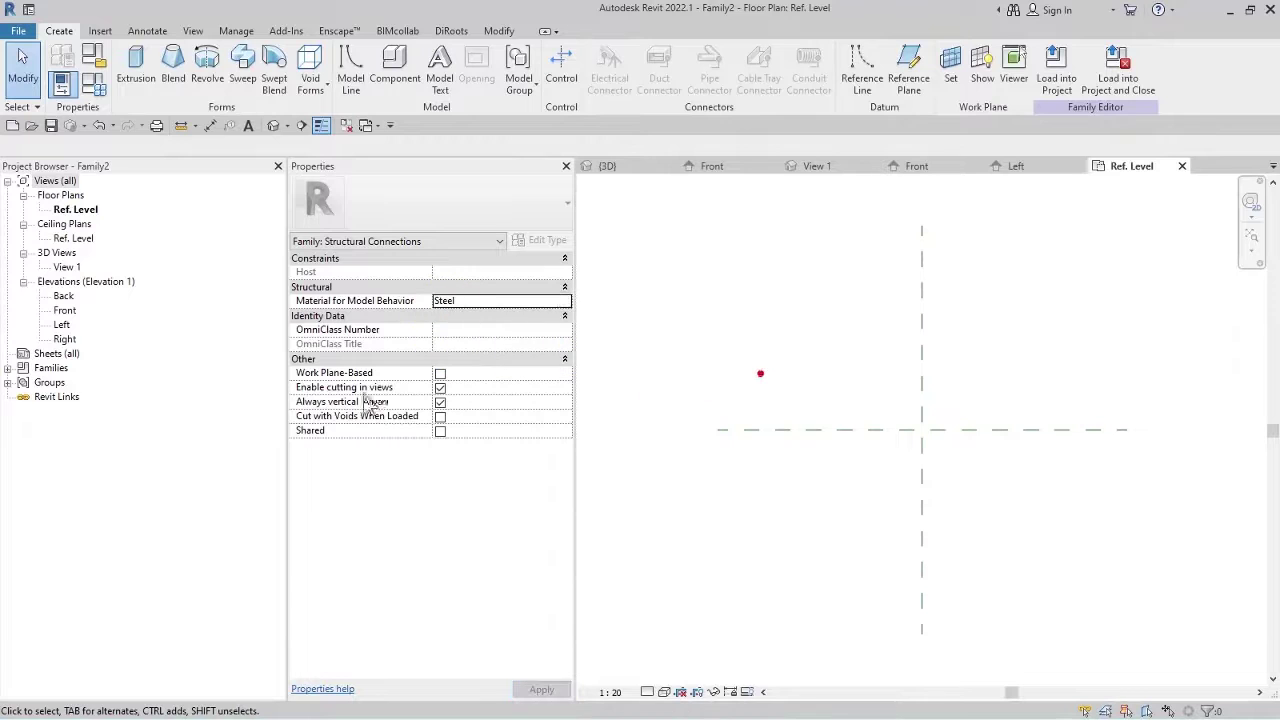
left_click(440, 402)
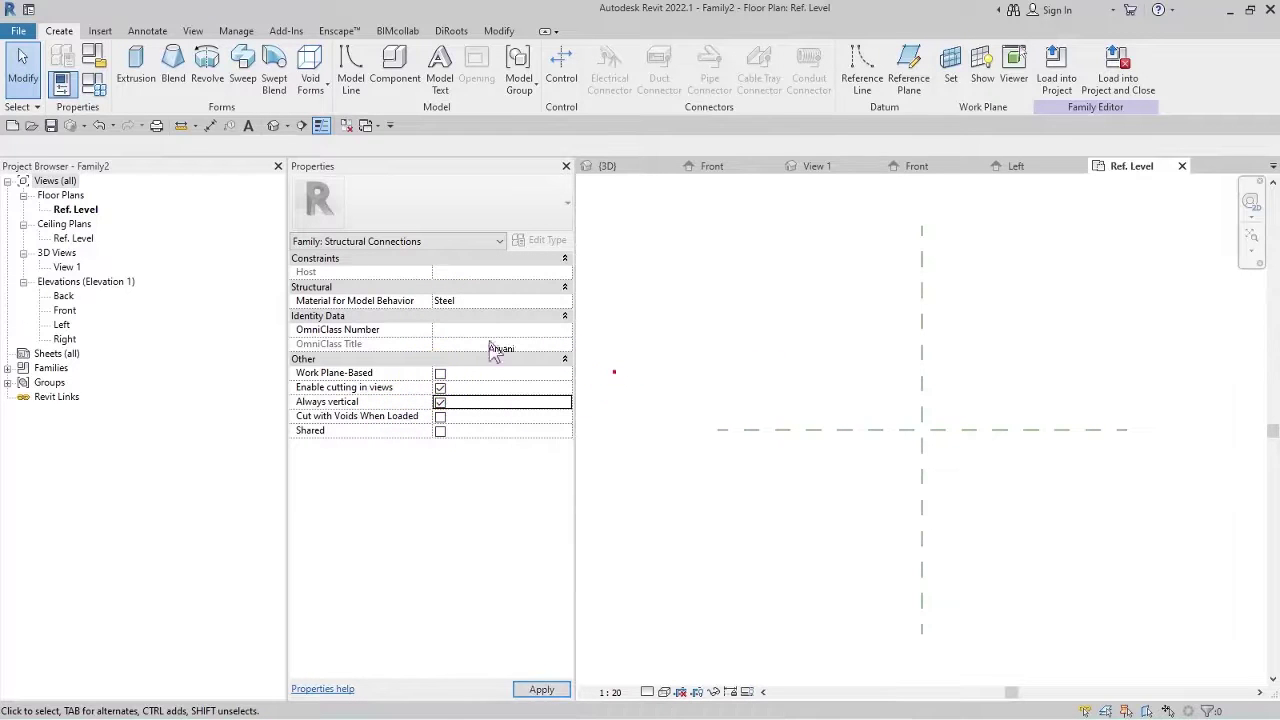
In the Ref. Level plan, draw two horizontal reference planes about 240 mm above and 290 mm below centre, plus one vertical plane on each side.
left_click(77, 211)
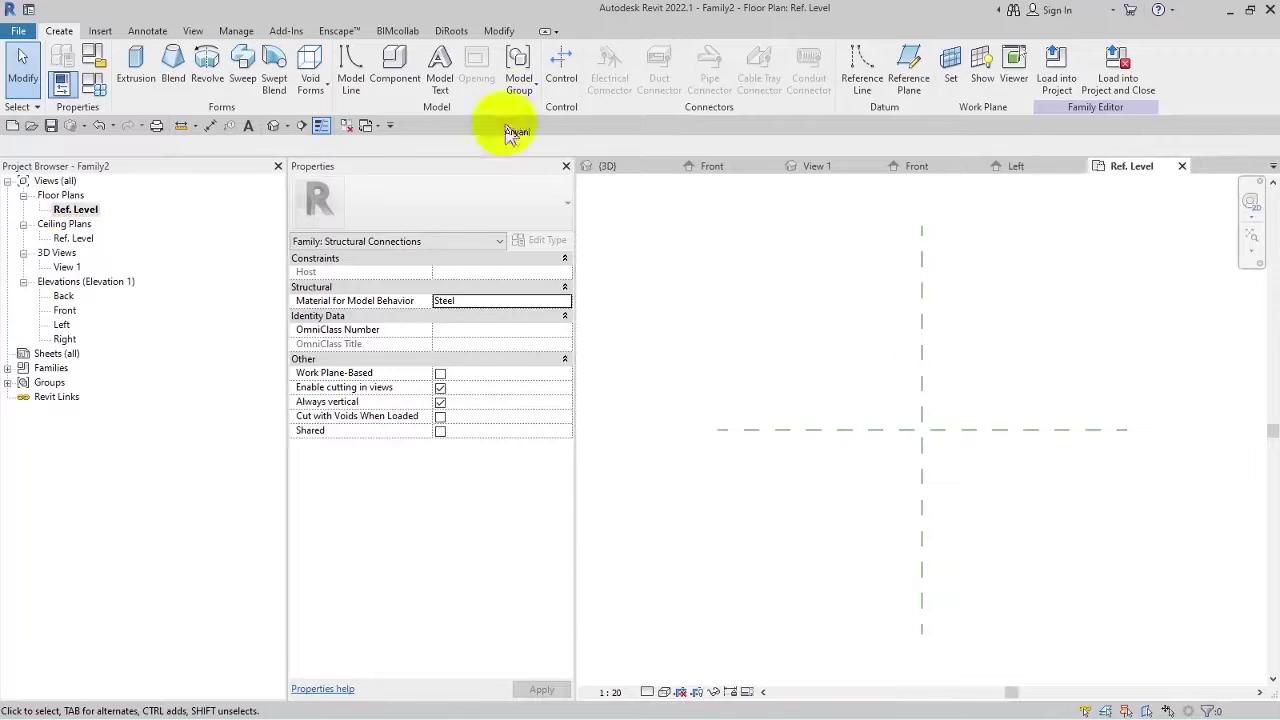
left_click(908, 65)
left_click(823, 406)
left_click(1007, 405)
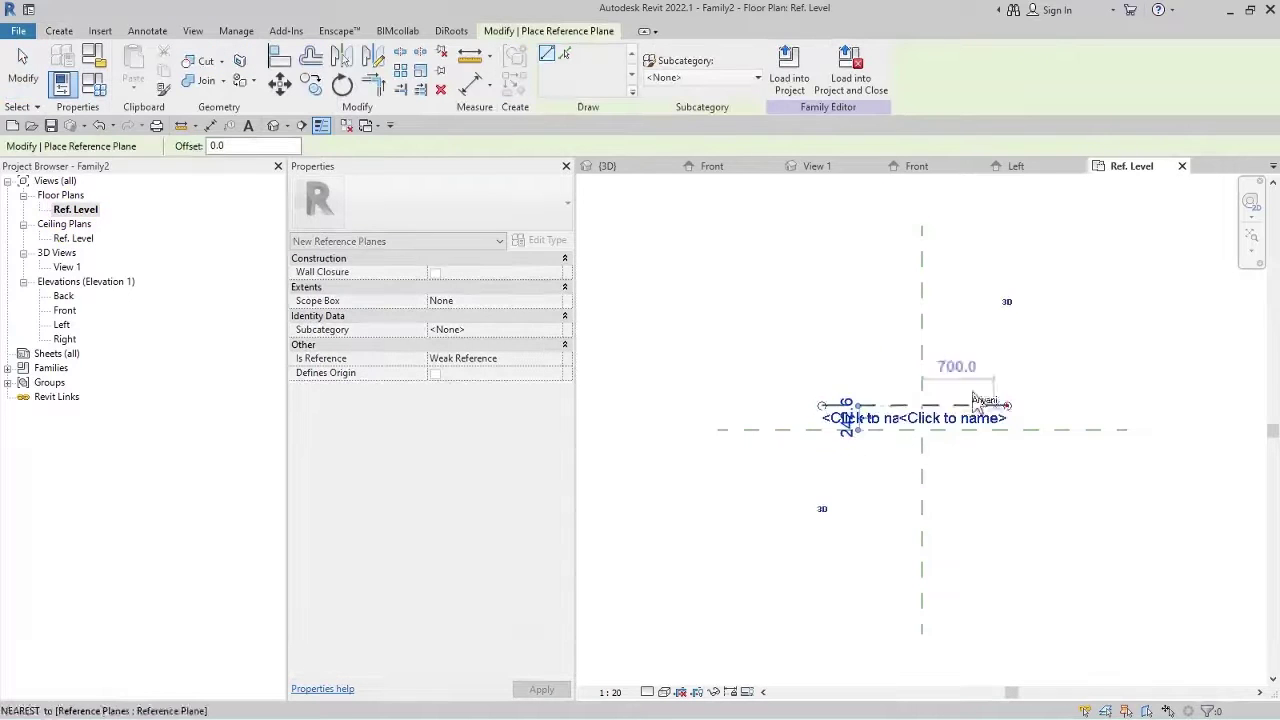
left_click(954, 383)
left_click(954, 508)
left_click(997, 460)
left_click(832, 461)
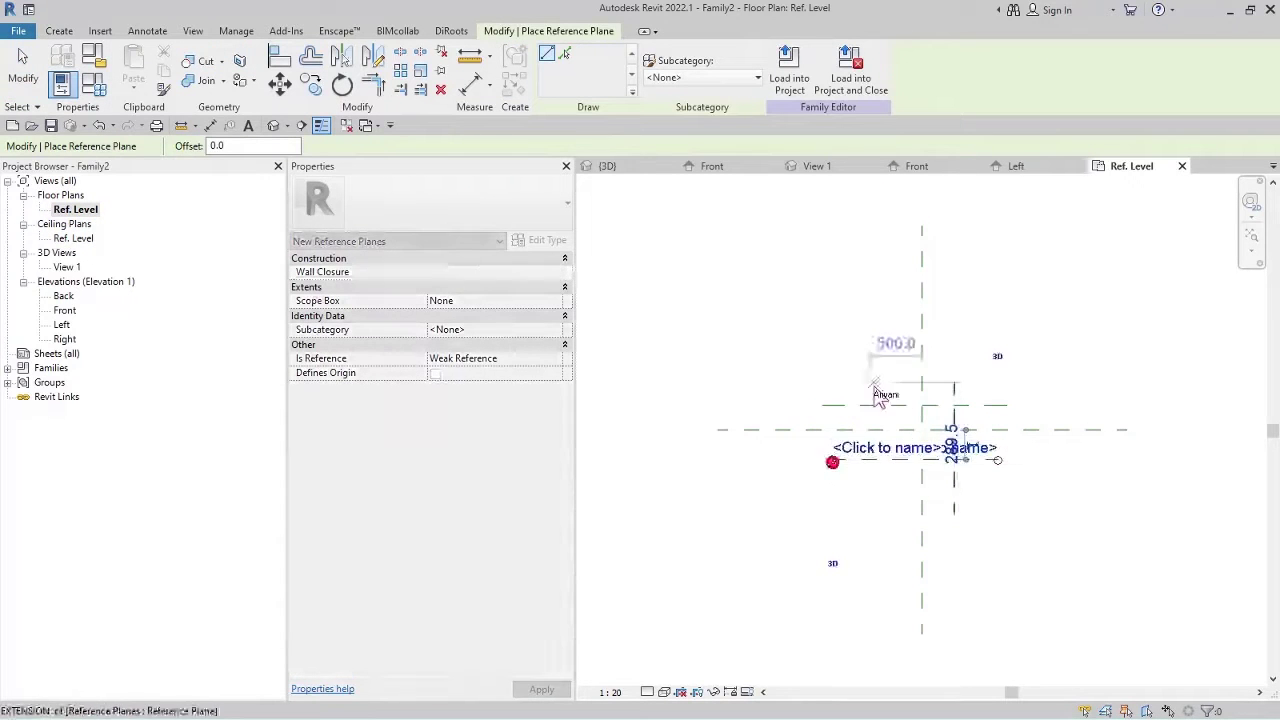
left_click(881, 383)
left_click(881, 522)
key("Escape")
key("Escape")
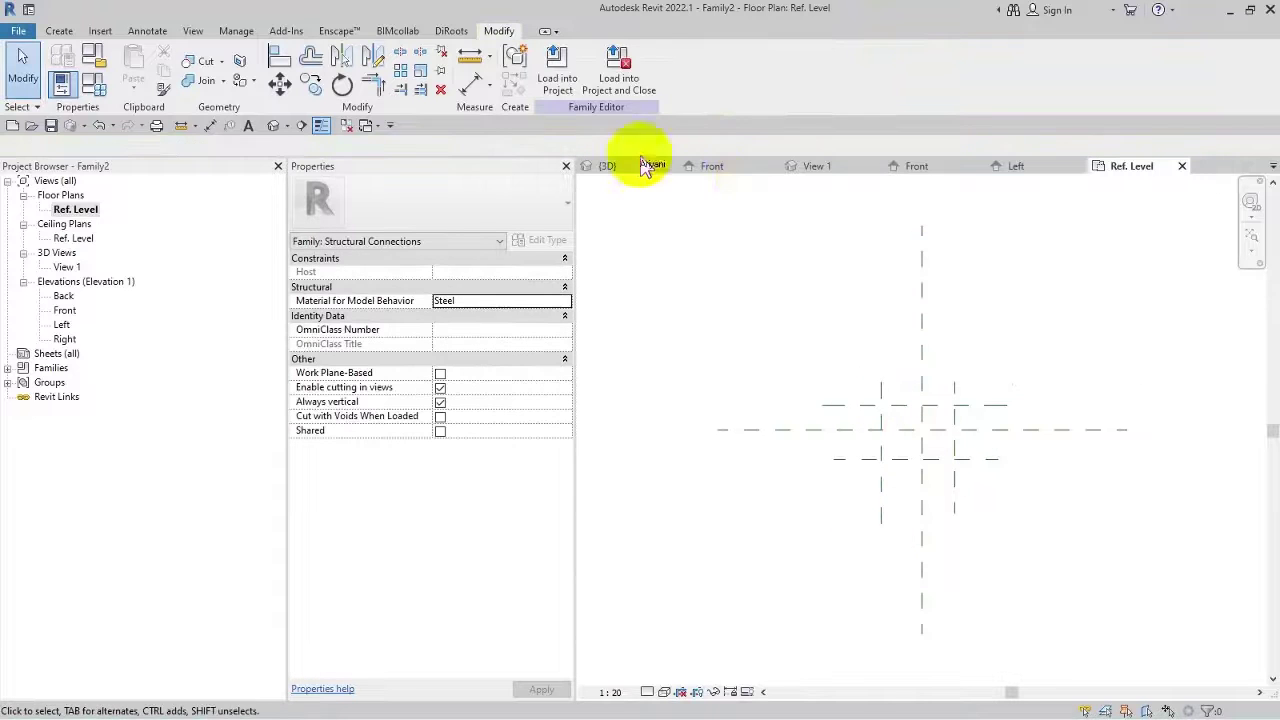
Dimension the two outer vertical reference planes through the Center (Left/Right) plane and make the spacing equal.
left_click(474, 85)
scroll(866, 363, "up", 2)
left_click(888, 400)
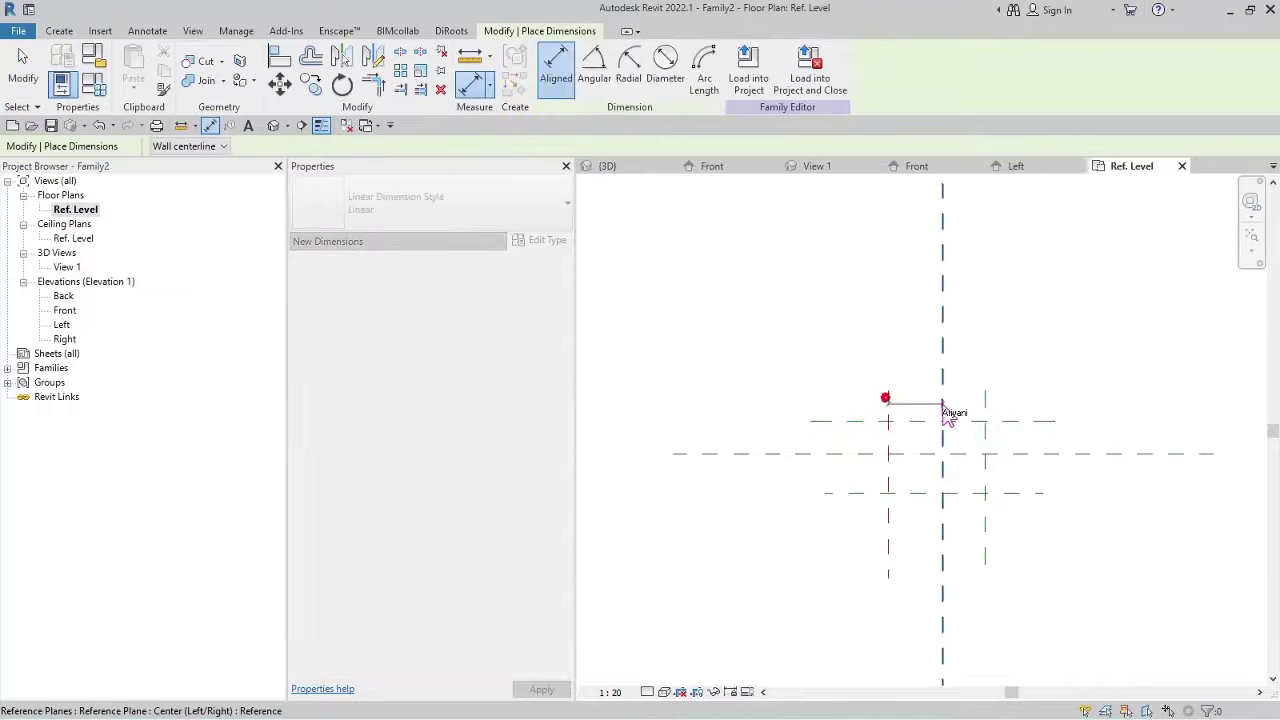
left_click(986, 404)
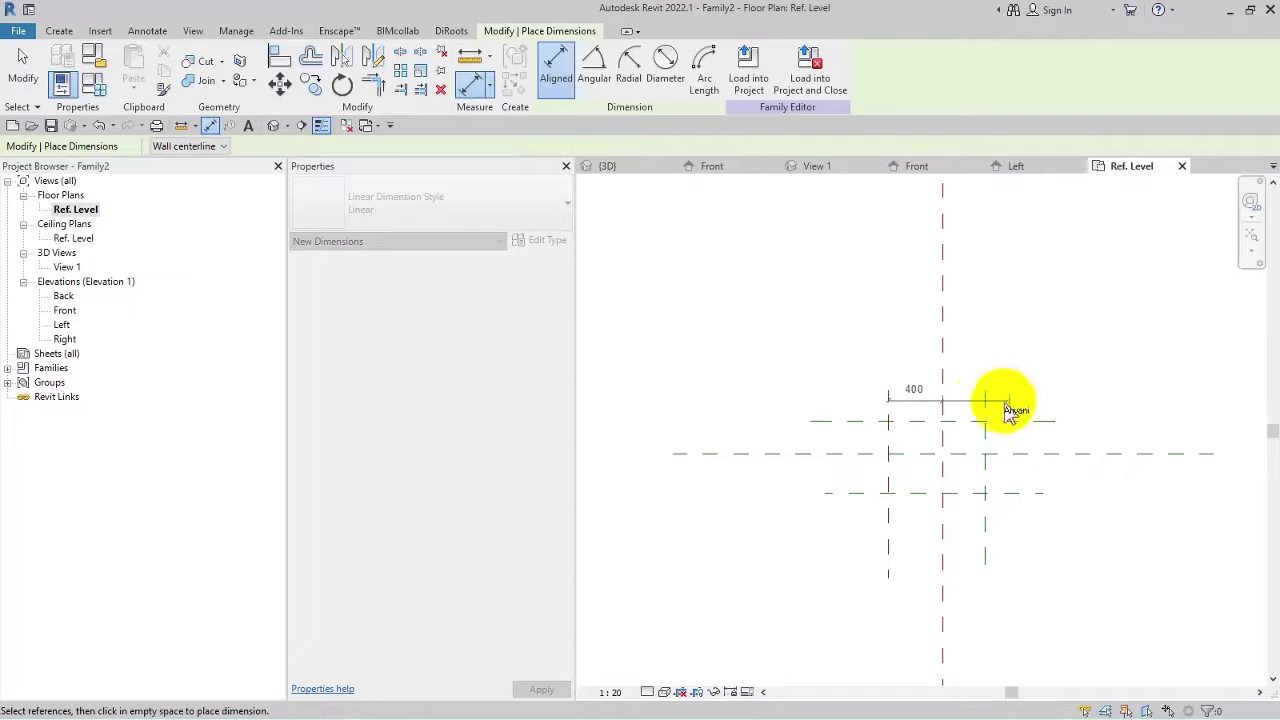
left_click(978, 328)
left_click(941, 292)
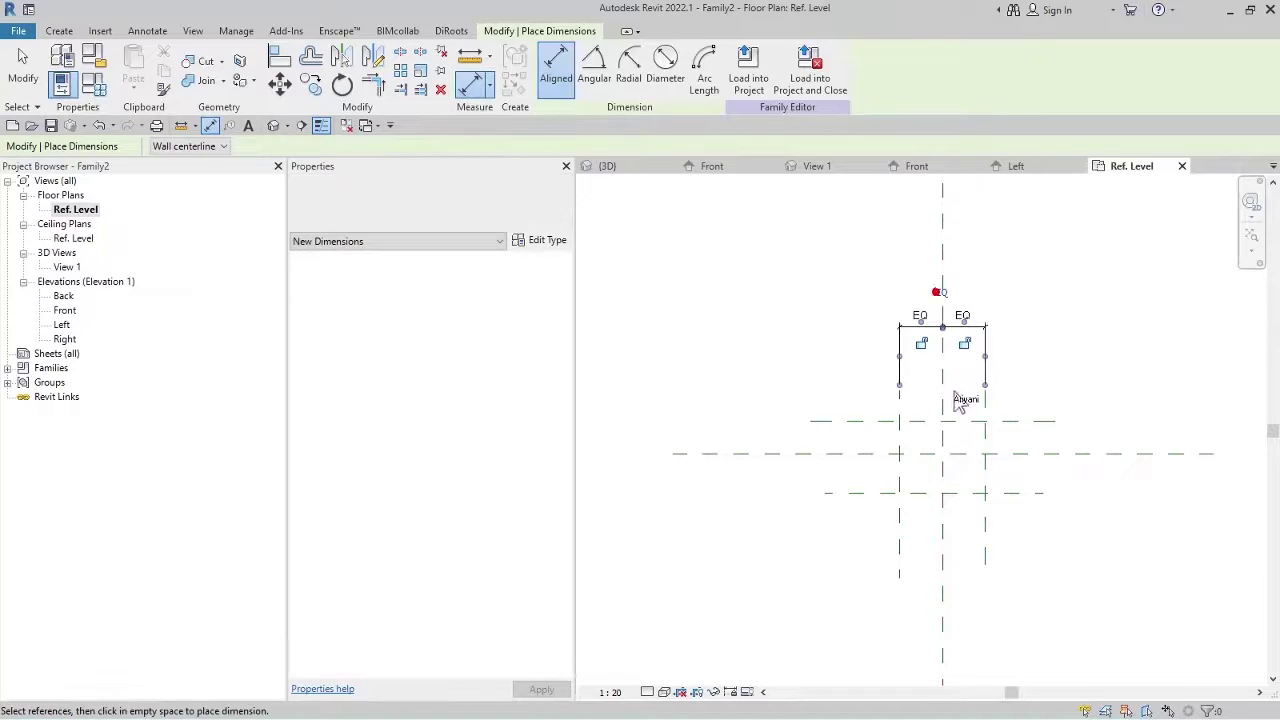
Dimension the overall spacing of the outer vertical planes, and the horizontal planes with equal spacing about centre plus an overall dimension.
left_click(901, 437)
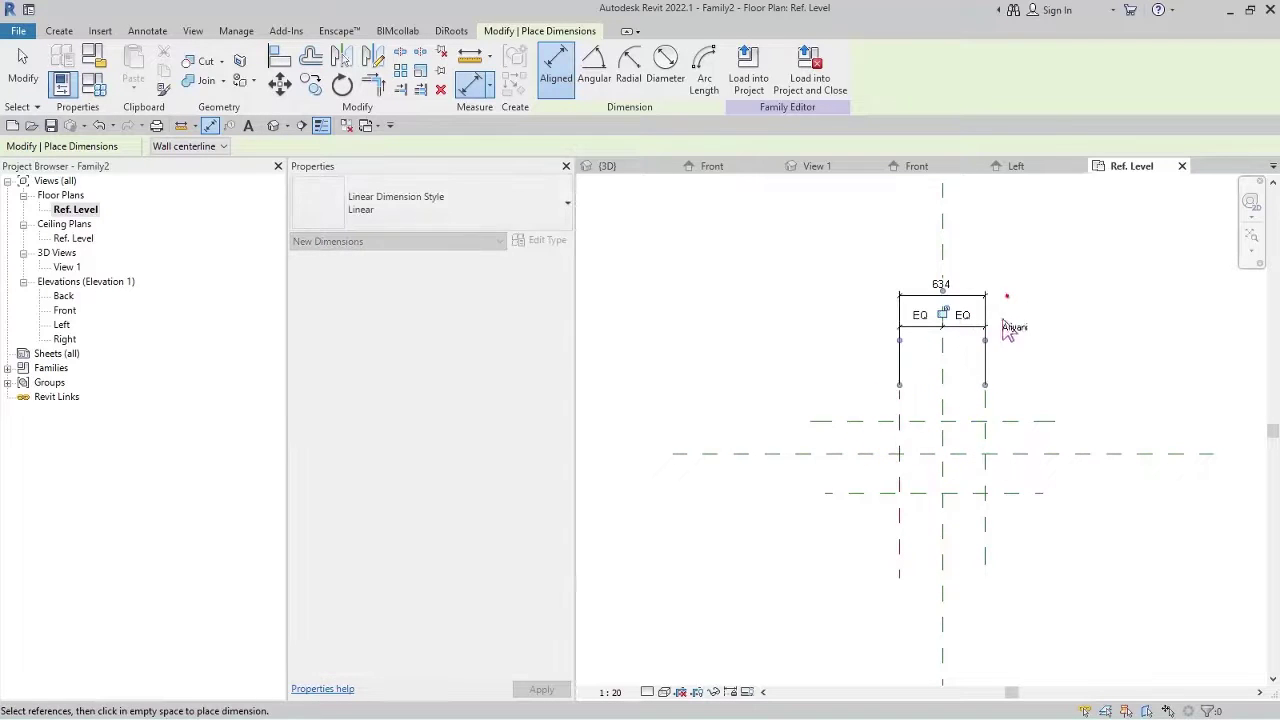
left_click(920, 421)
left_click(925, 456)
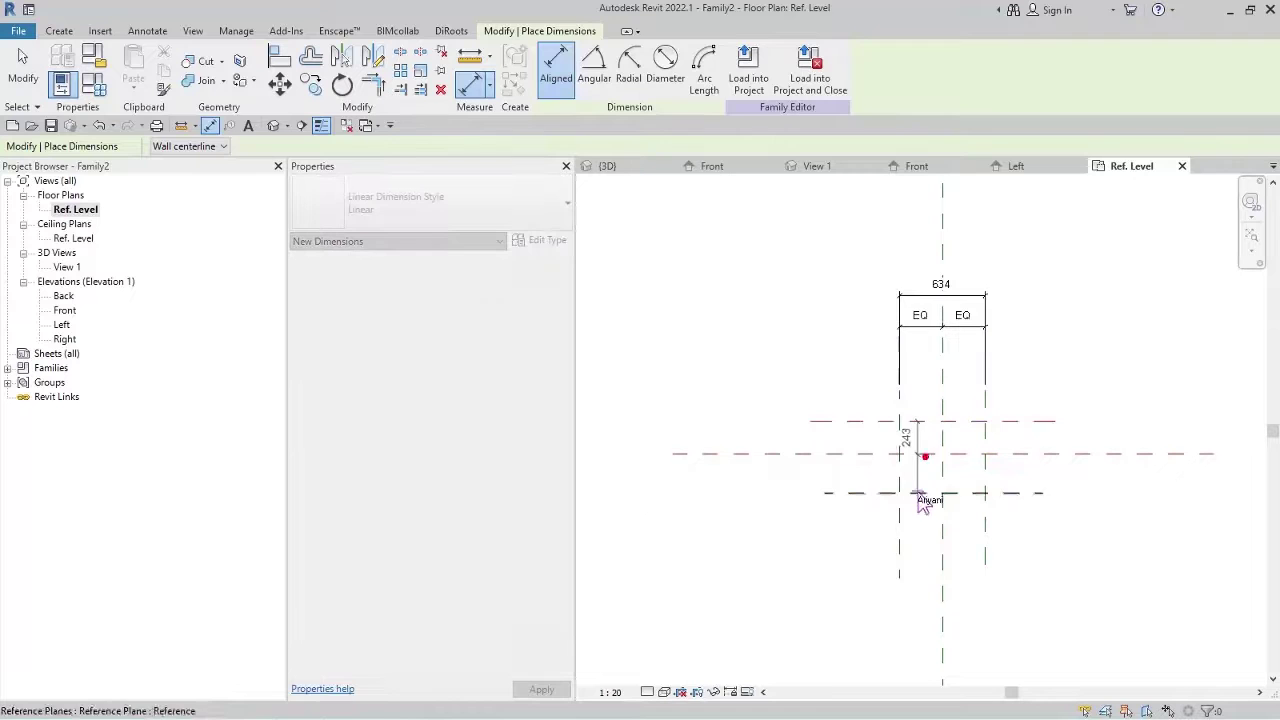
left_click(822, 552)
left_click(829, 457)
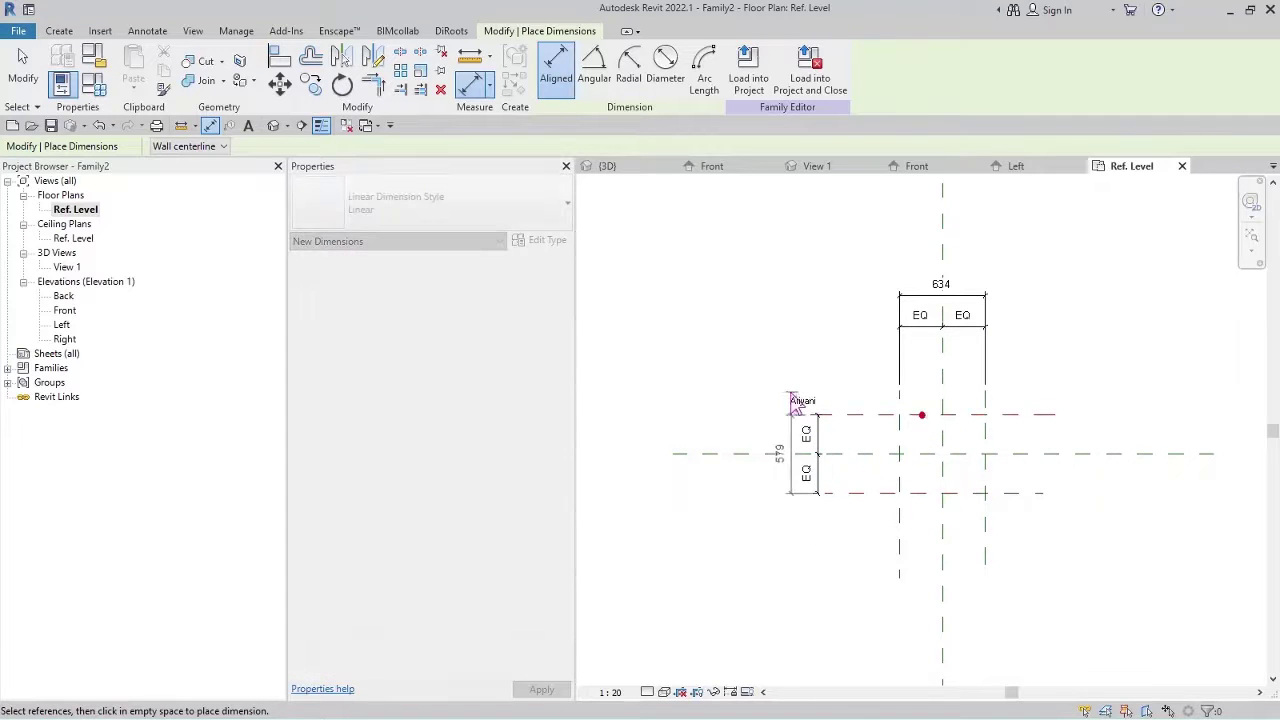
key("Escape")
key("Escape")
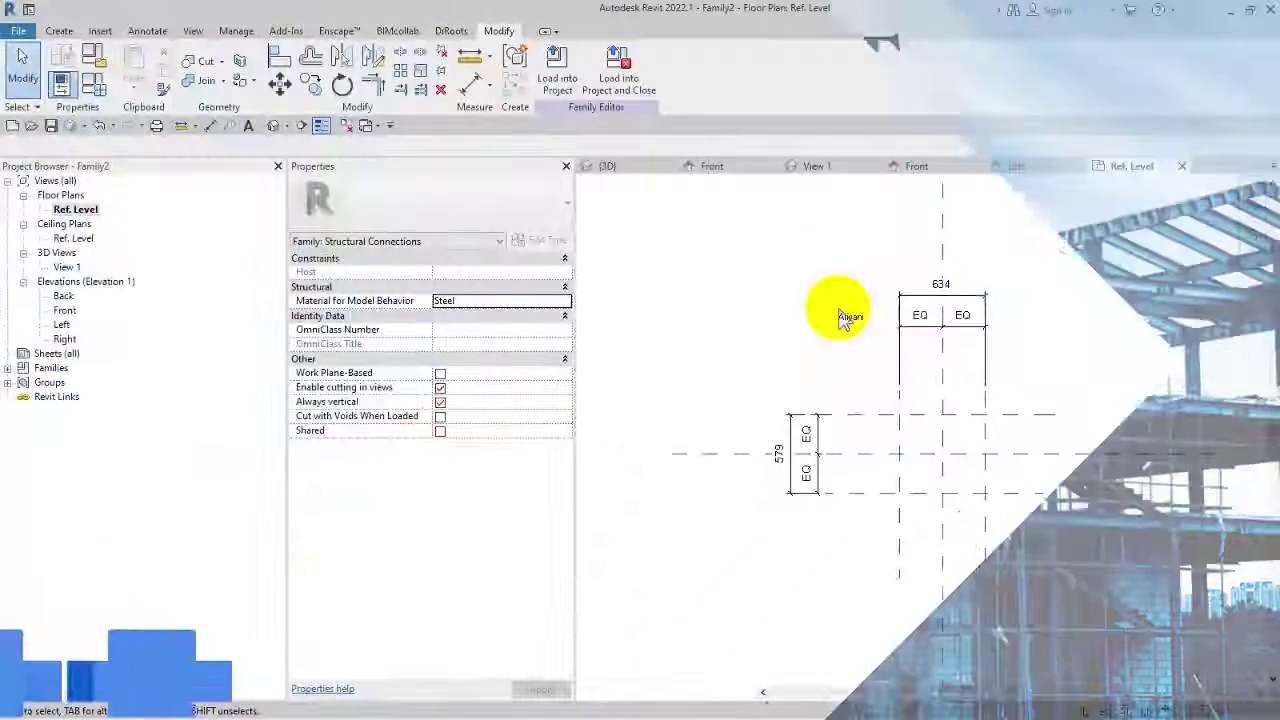
Label the overall dimension between the outer vertical planes with a new type parameter named Width.
left_click(903, 303)
left_click(942, 312)
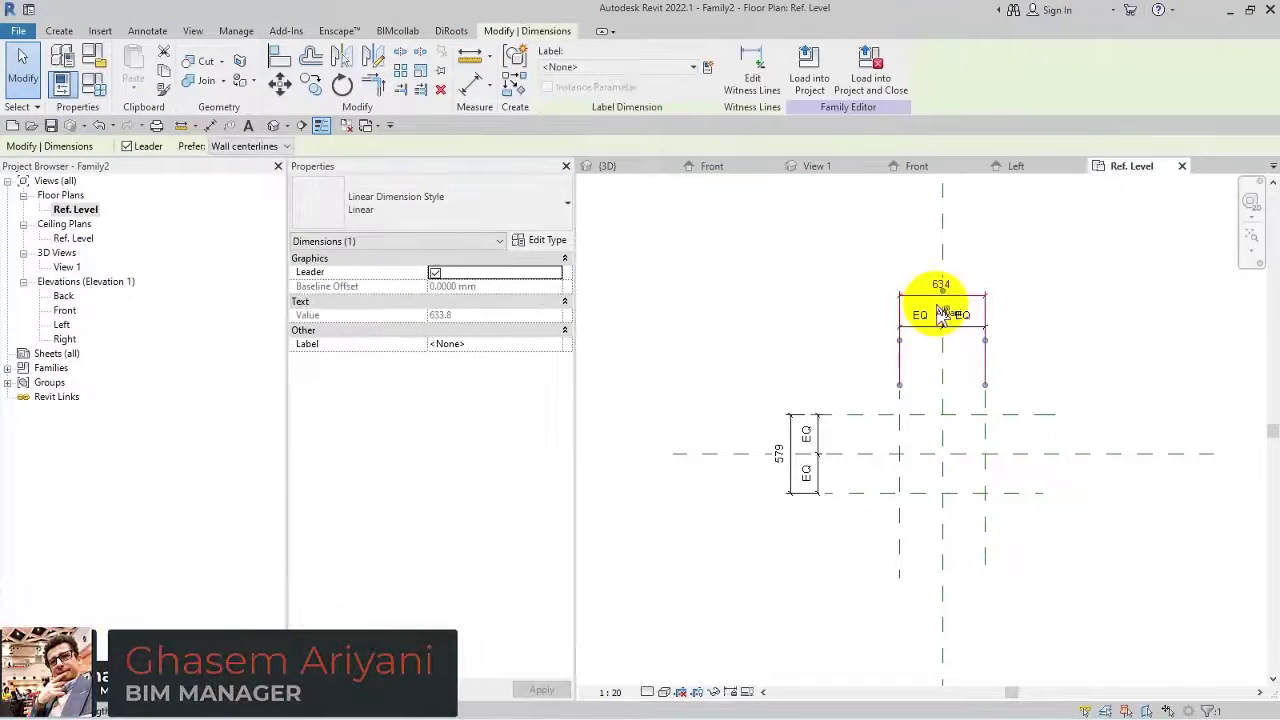
left_click(705, 70)
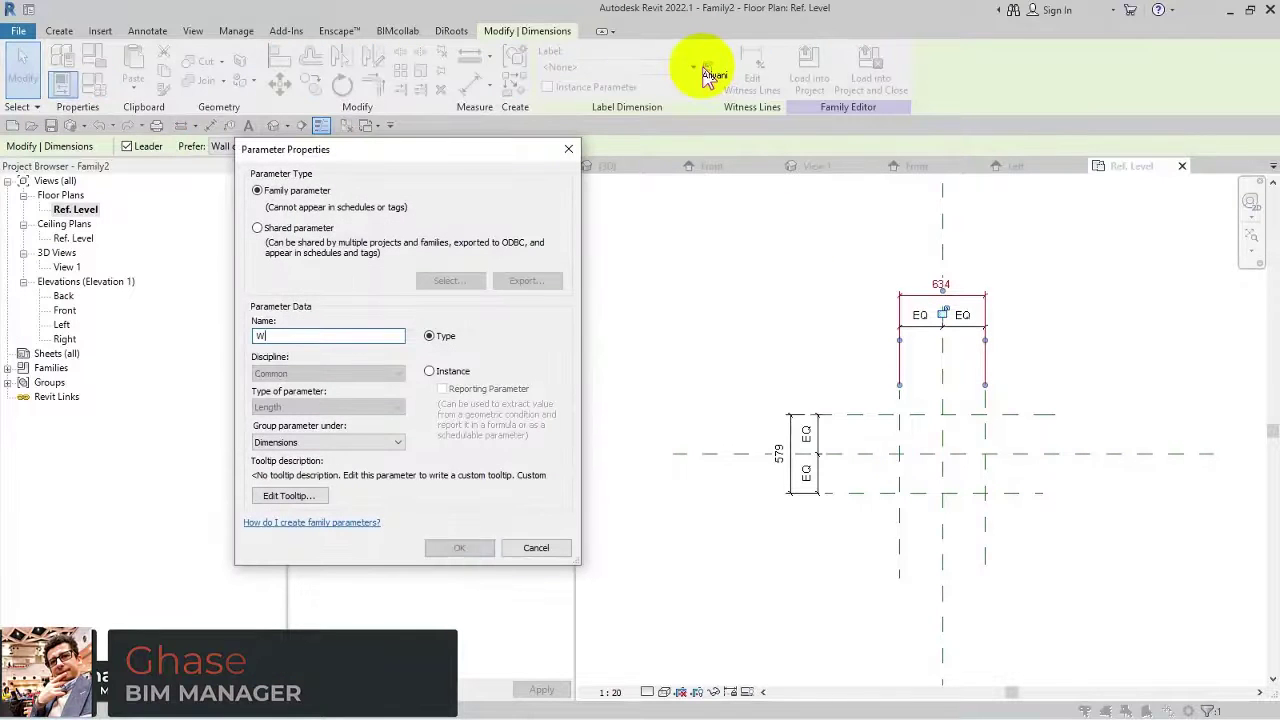
type("Width")
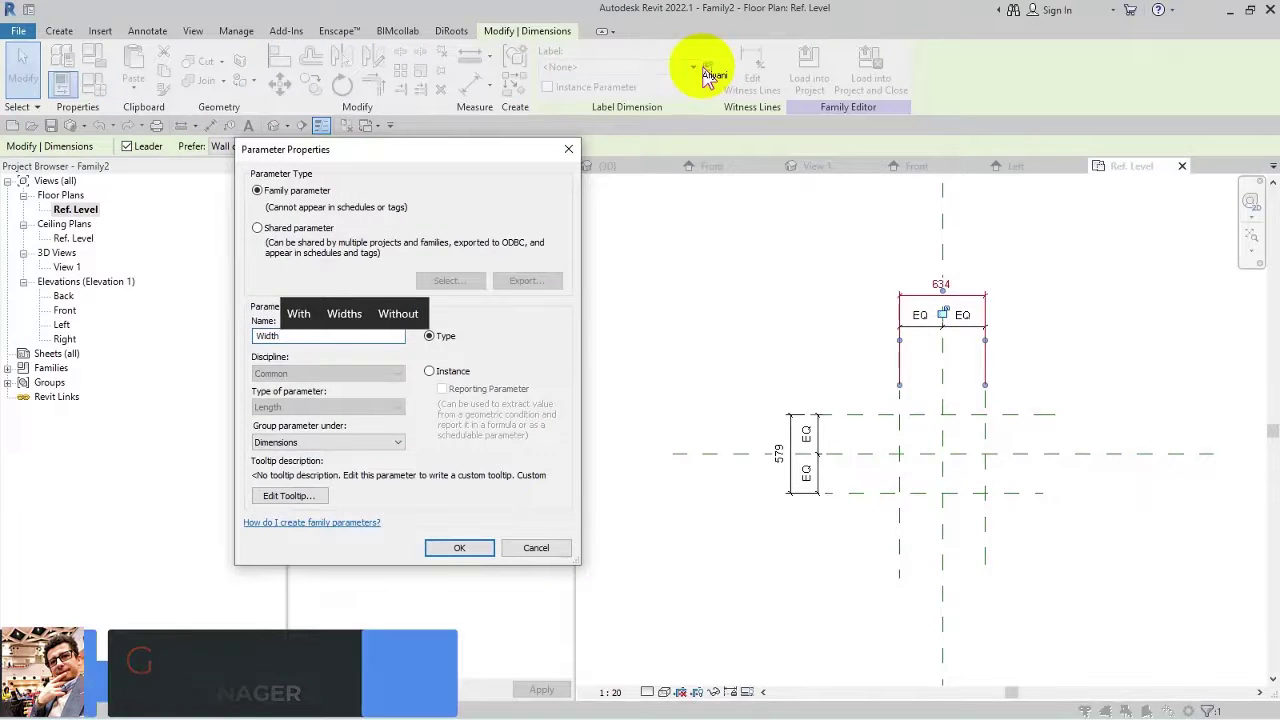
left_click(459, 548)
Label the overall dimension between the outer horizontal planes with a new type parameter named Height.
left_click(720, 484)
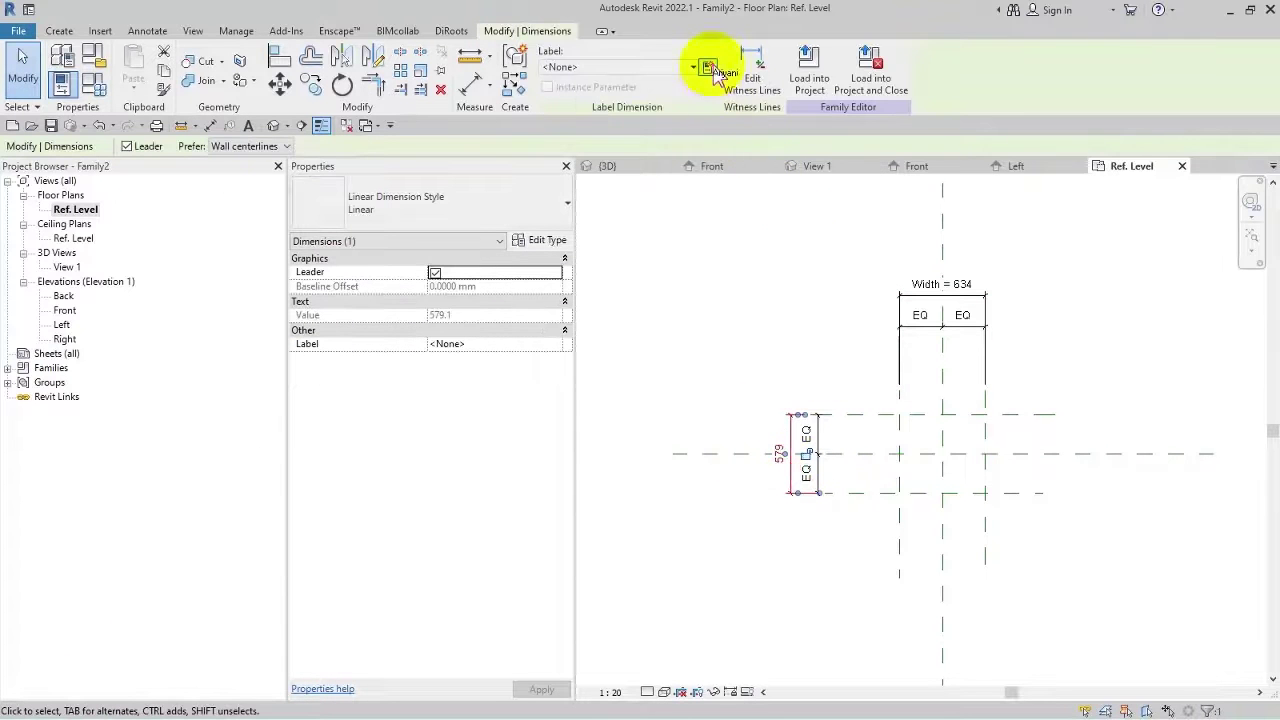
left_click(714, 73)
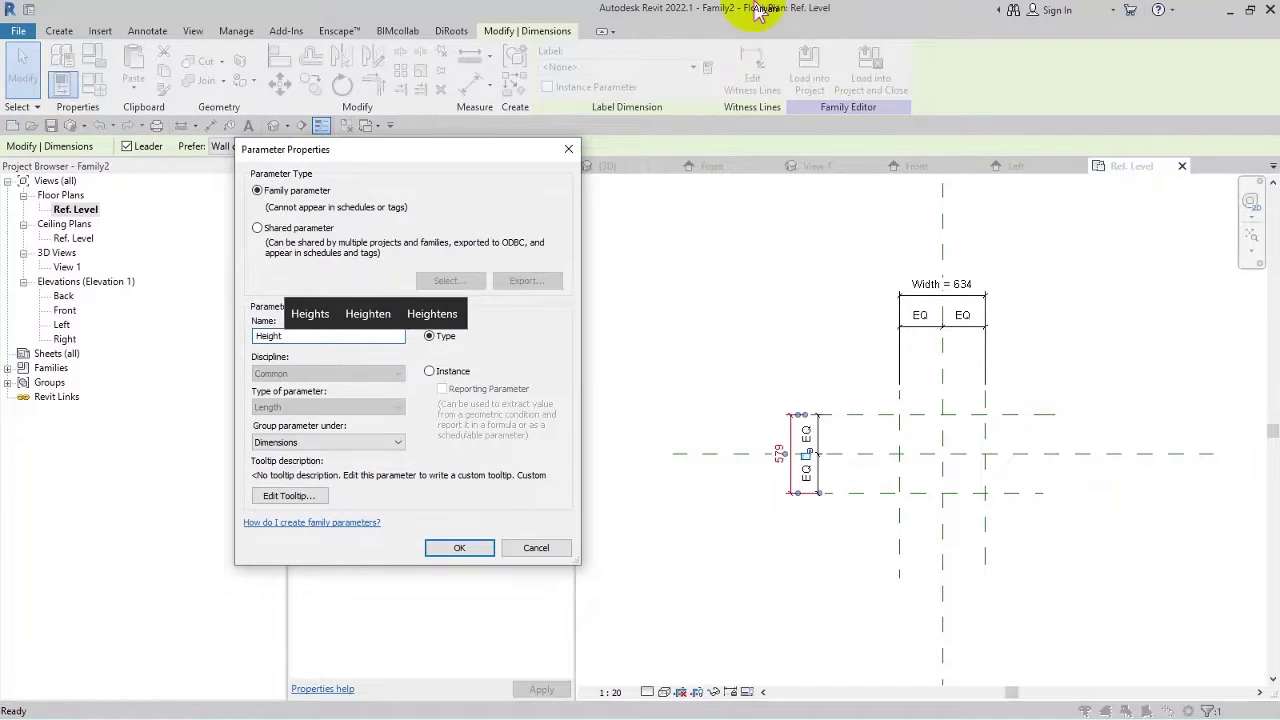
left_click(462, 545)
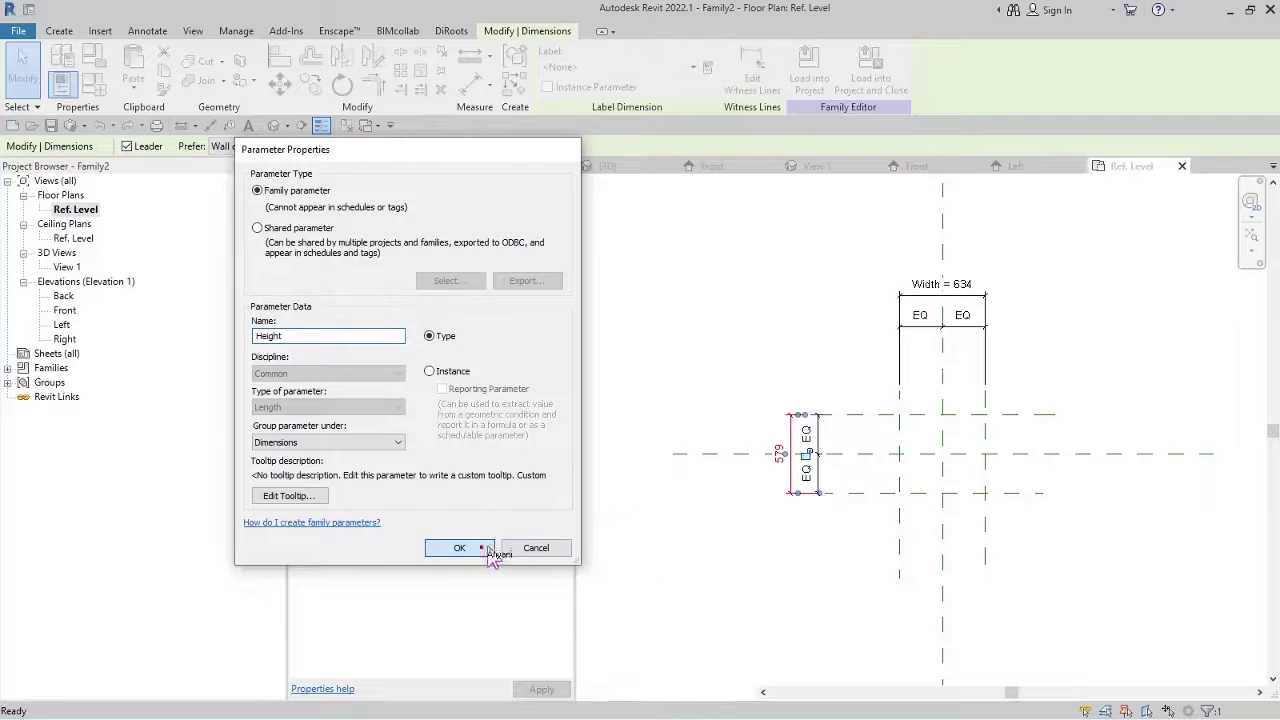
left_click(484, 547)
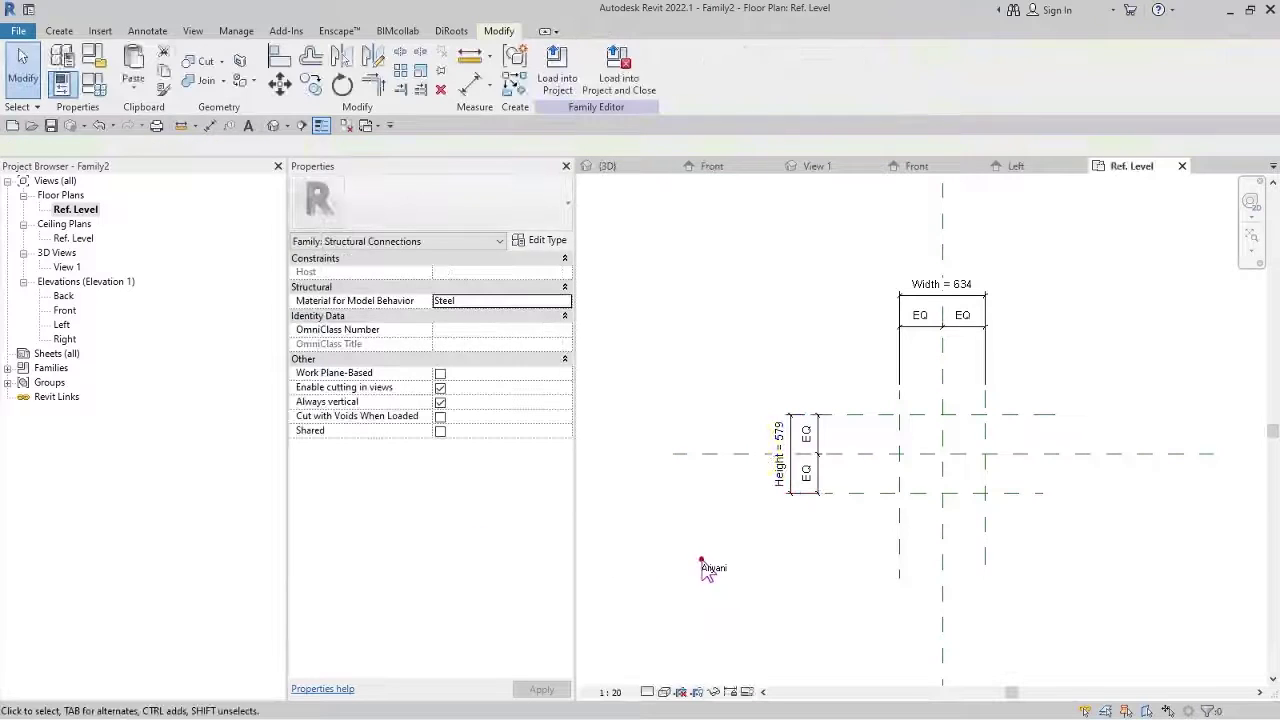
Set the family's Height and Width parameters to 300 mm each.
left_click(94, 82)
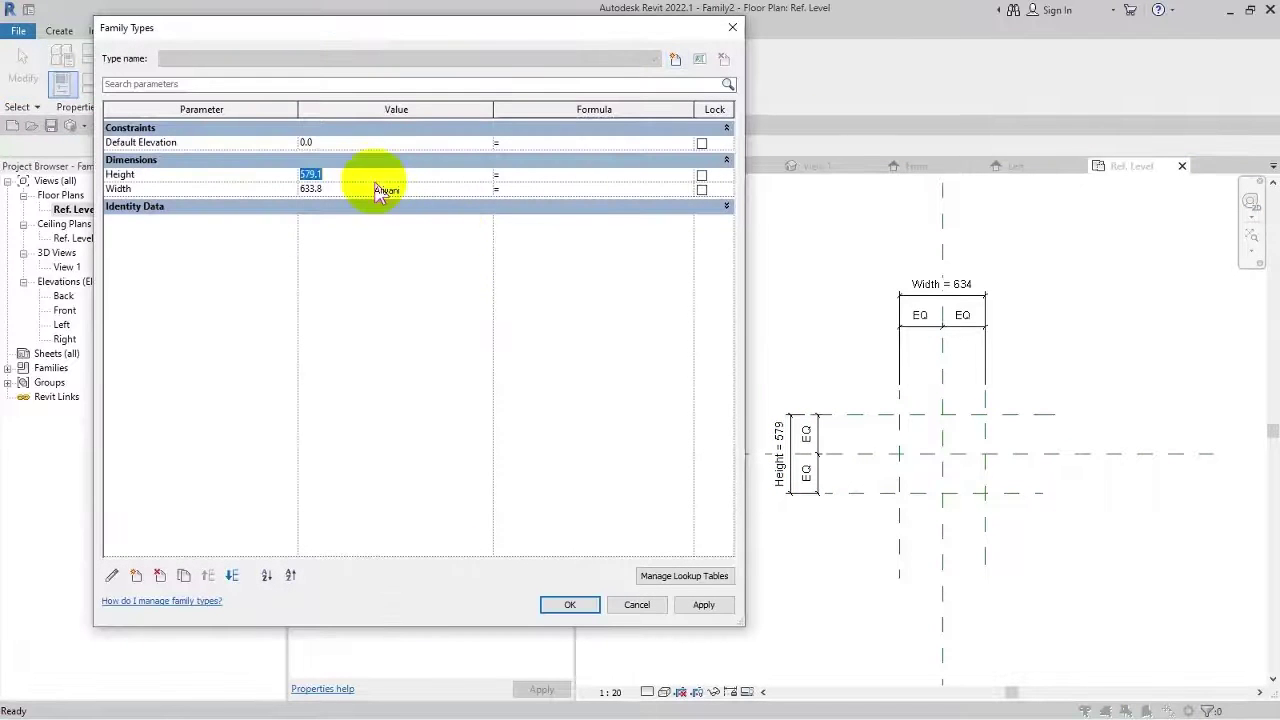
type("30")
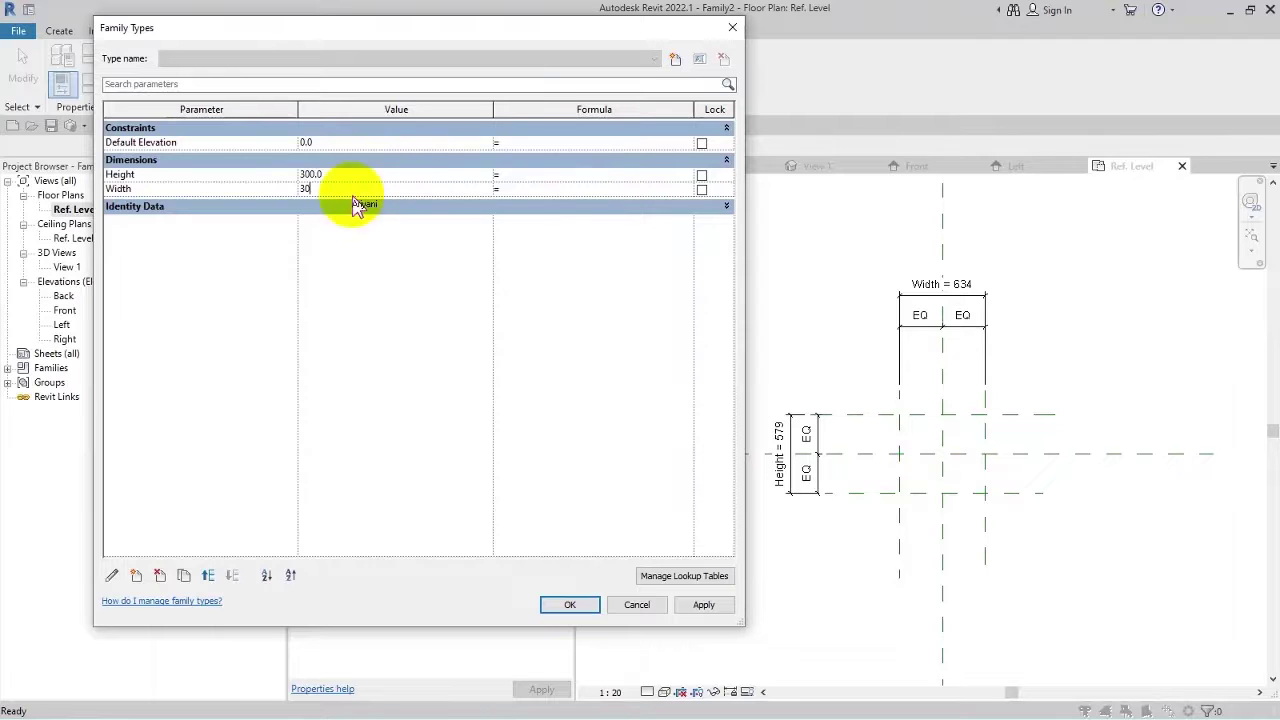
type("0")
left_click(570, 604)
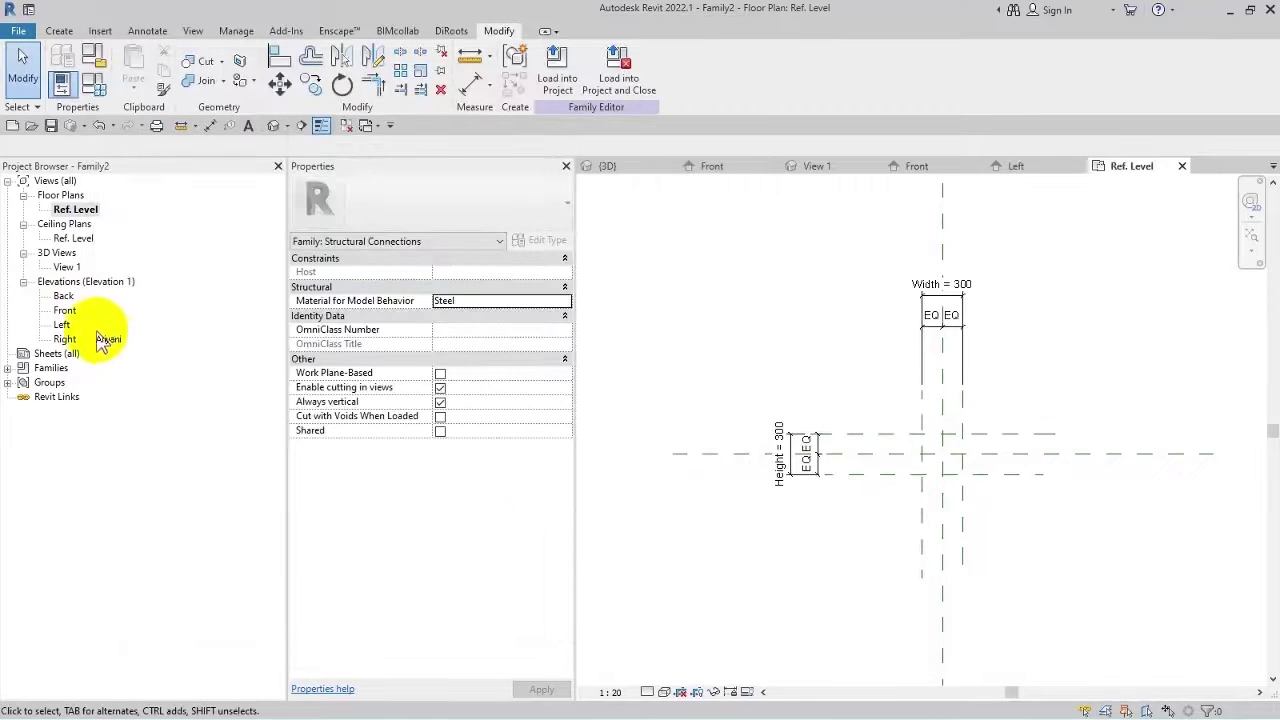
In the Front elevation, draw a horizontal reference plane about 79 mm above the Ref. Level and dimension its offset from the level.
double_click(65, 310)
left_click(59, 31)
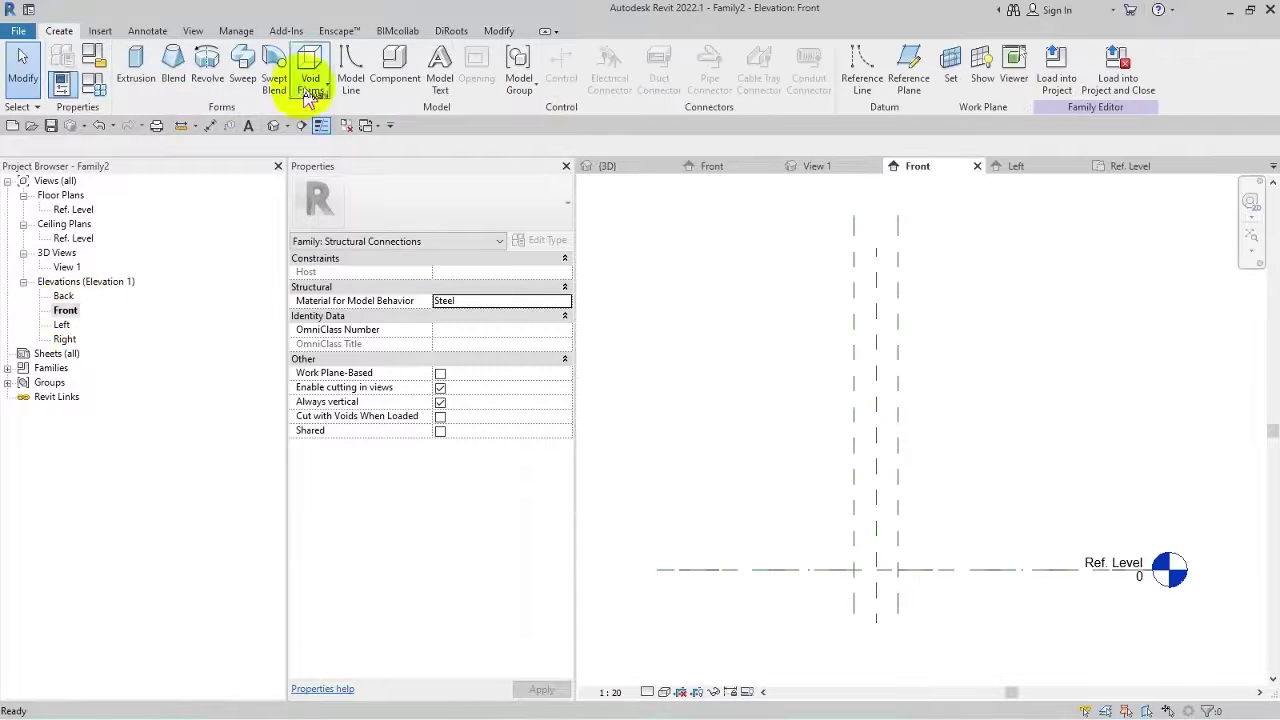
left_click(908, 75)
scroll(795, 562, "up", 2)
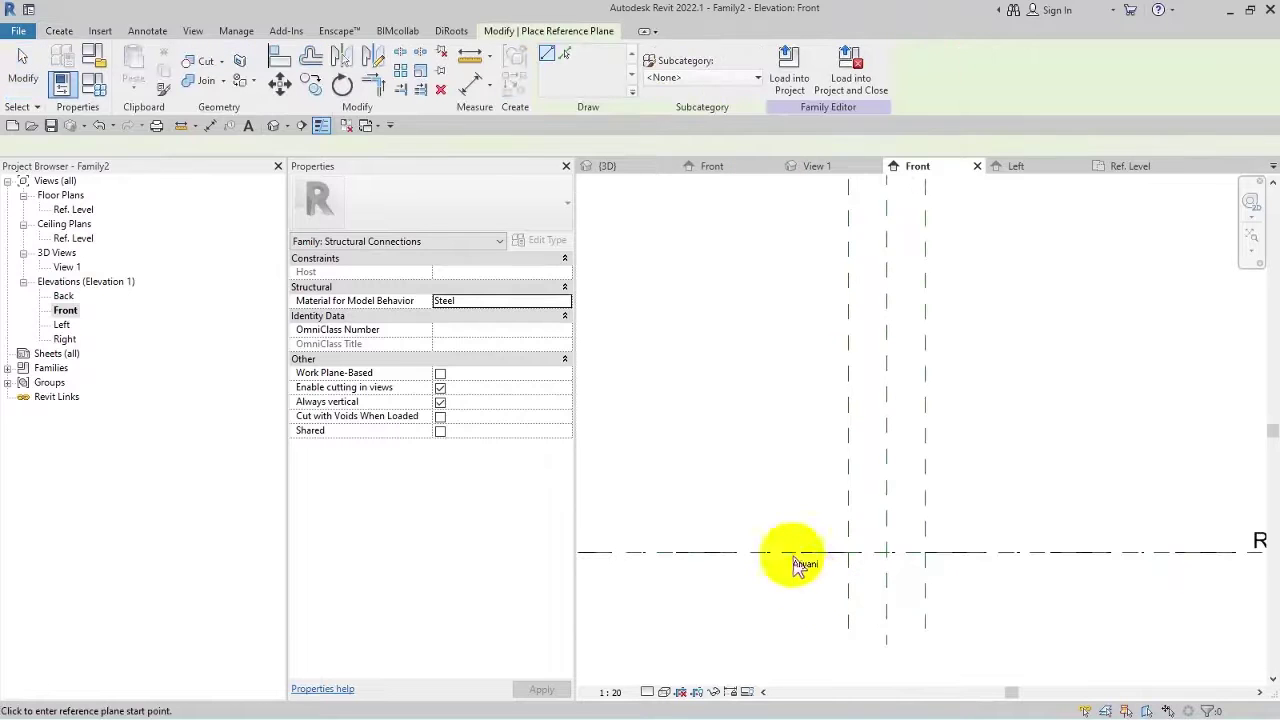
left_click(770, 532)
left_click(1010, 532)
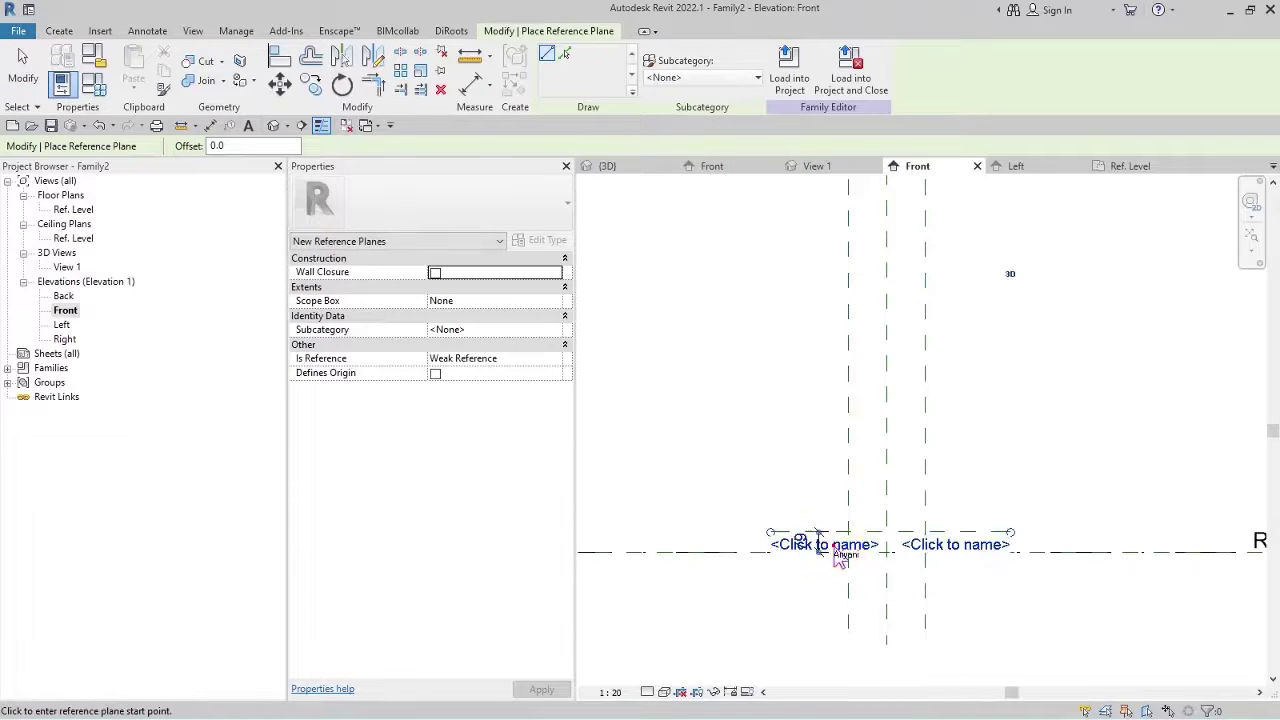
left_click(829, 443)
key("Escape")
key("Escape")
Label the offset dimension above the Ref. Level with a new type parameter named Thickness.
left_click(815, 537)
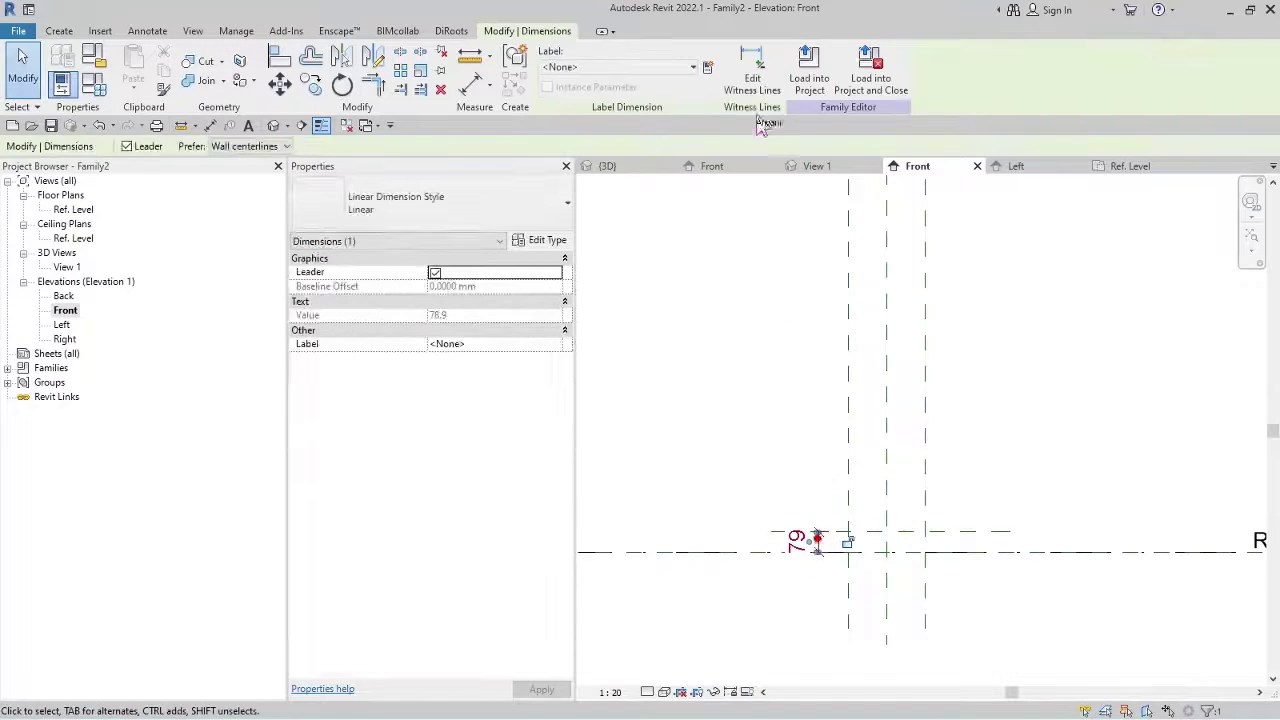
left_click(712, 74)
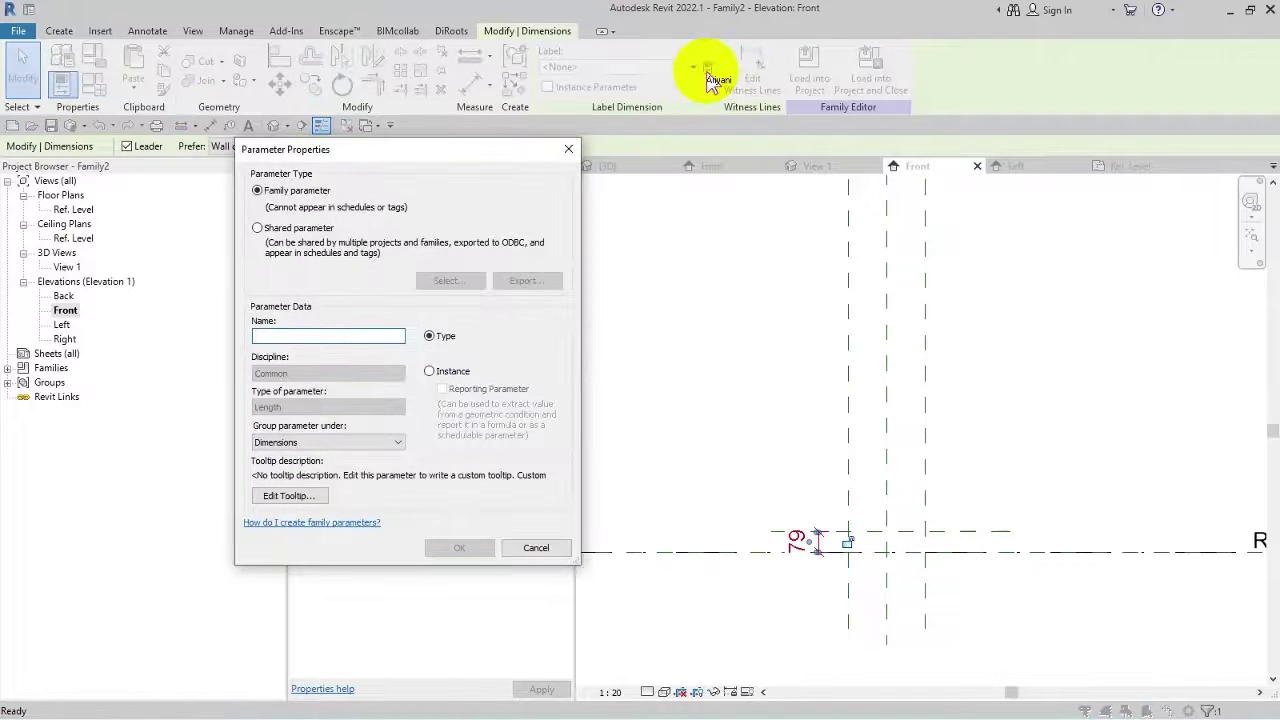
type("Thickness")
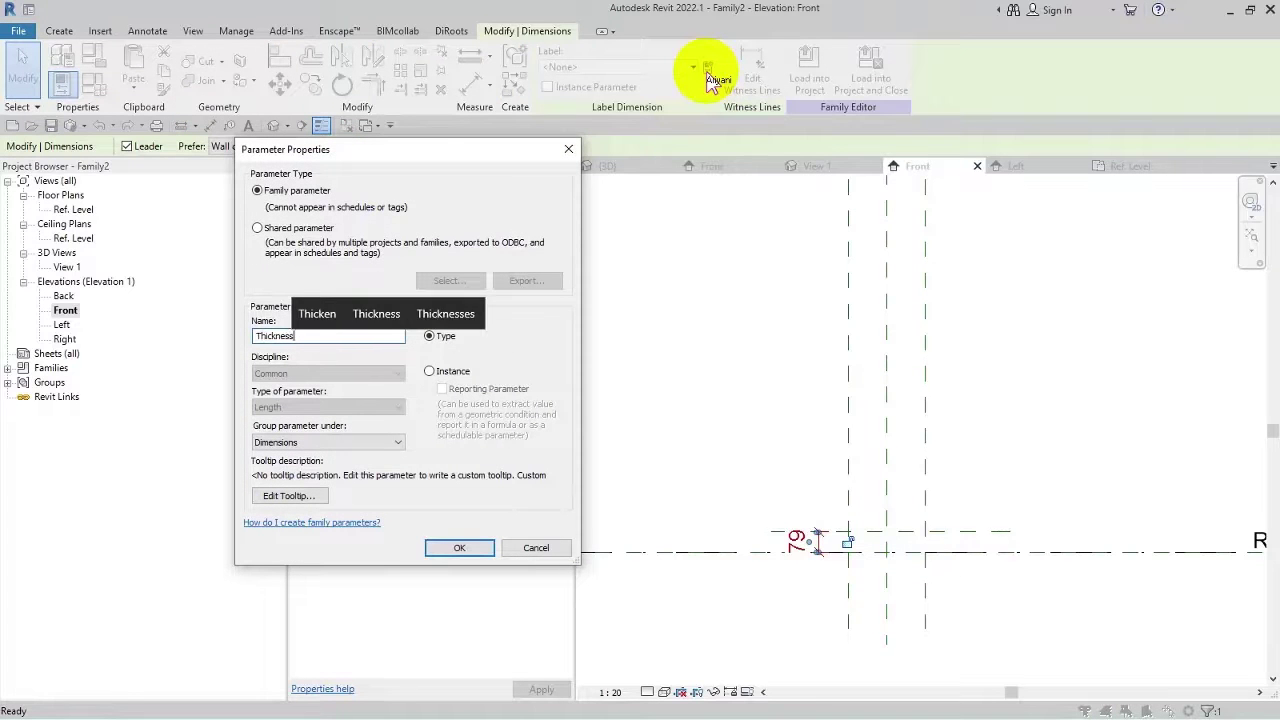
left_click(466, 549)
left_click(652, 398)
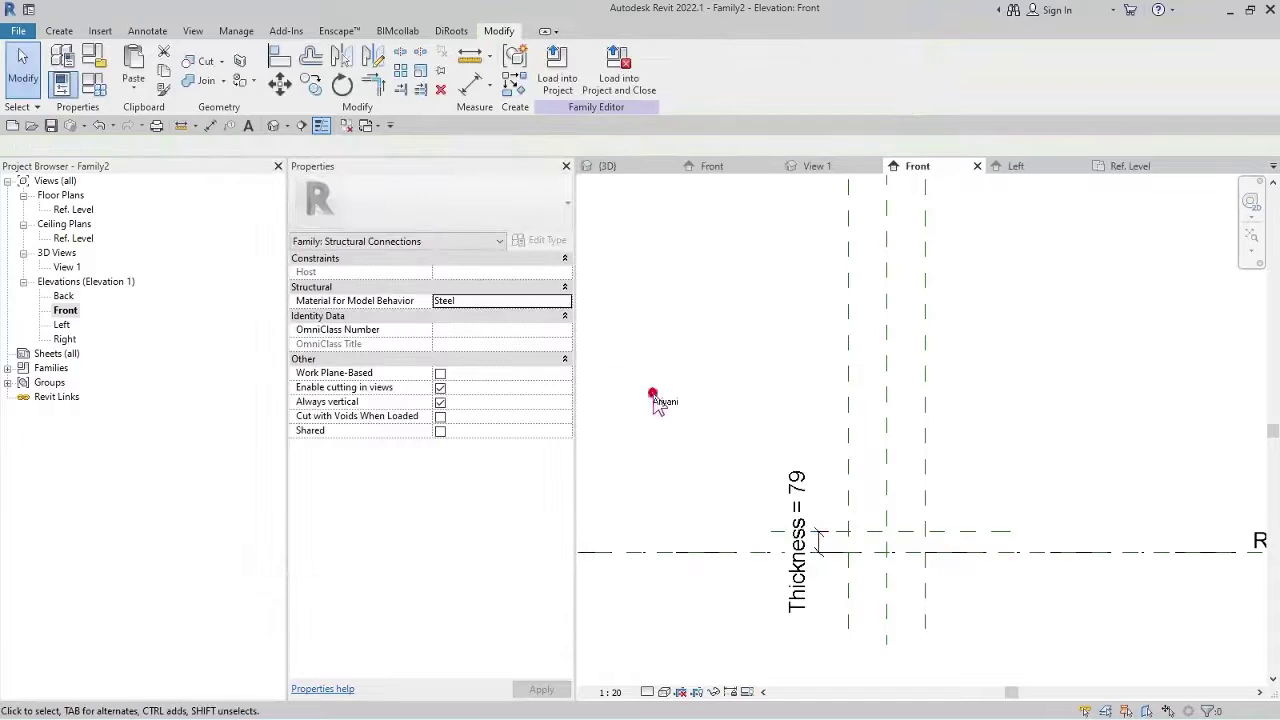
Set the family's Thickness parameter to 30 mm.
key("f")
key("t")
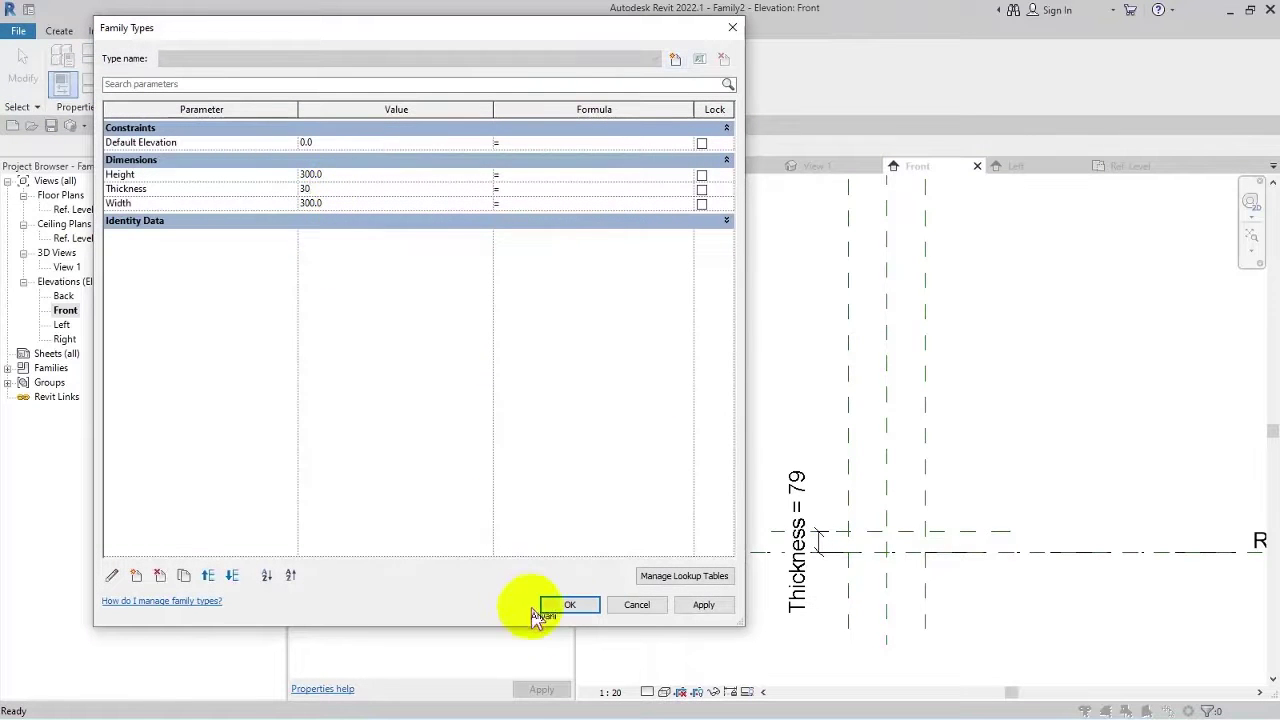
left_click(570, 606)
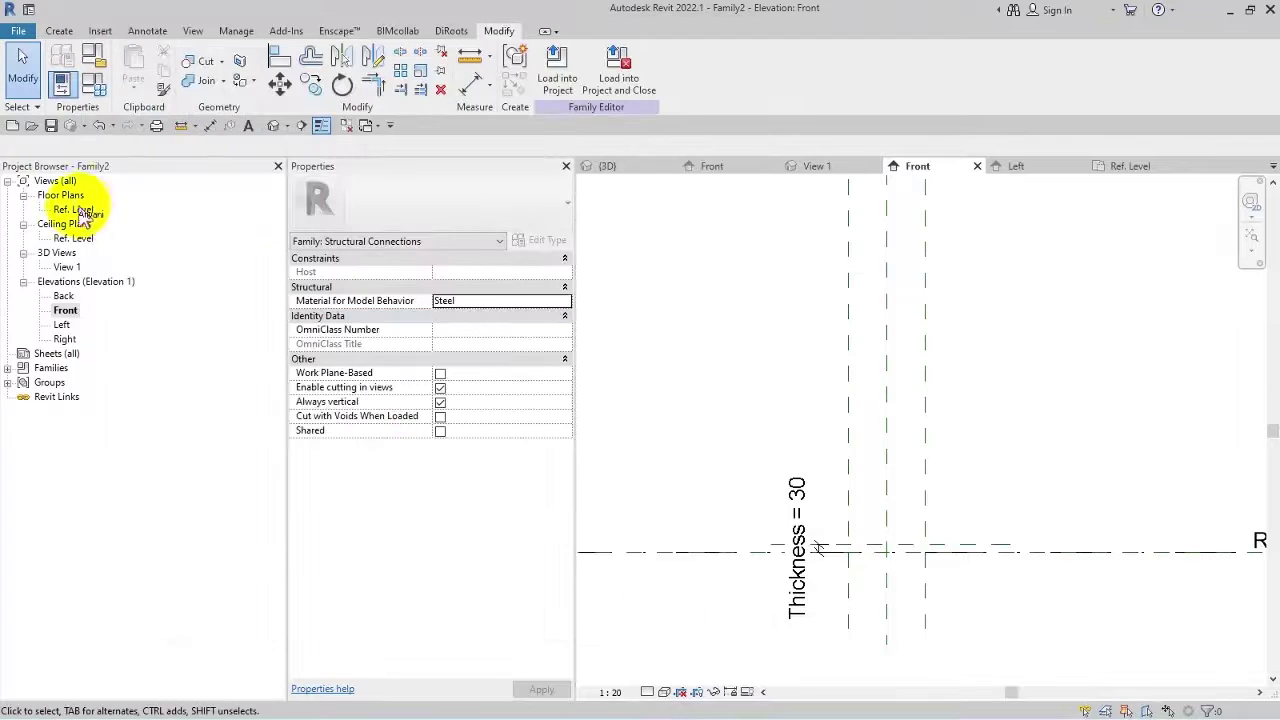
In the Ref. Level plan, create a solid extrusion from a 300 x 300 mm rectangle snapped to the four outer reference planes.
double_click(72, 210)
scroll(737, 429, "up", 3)
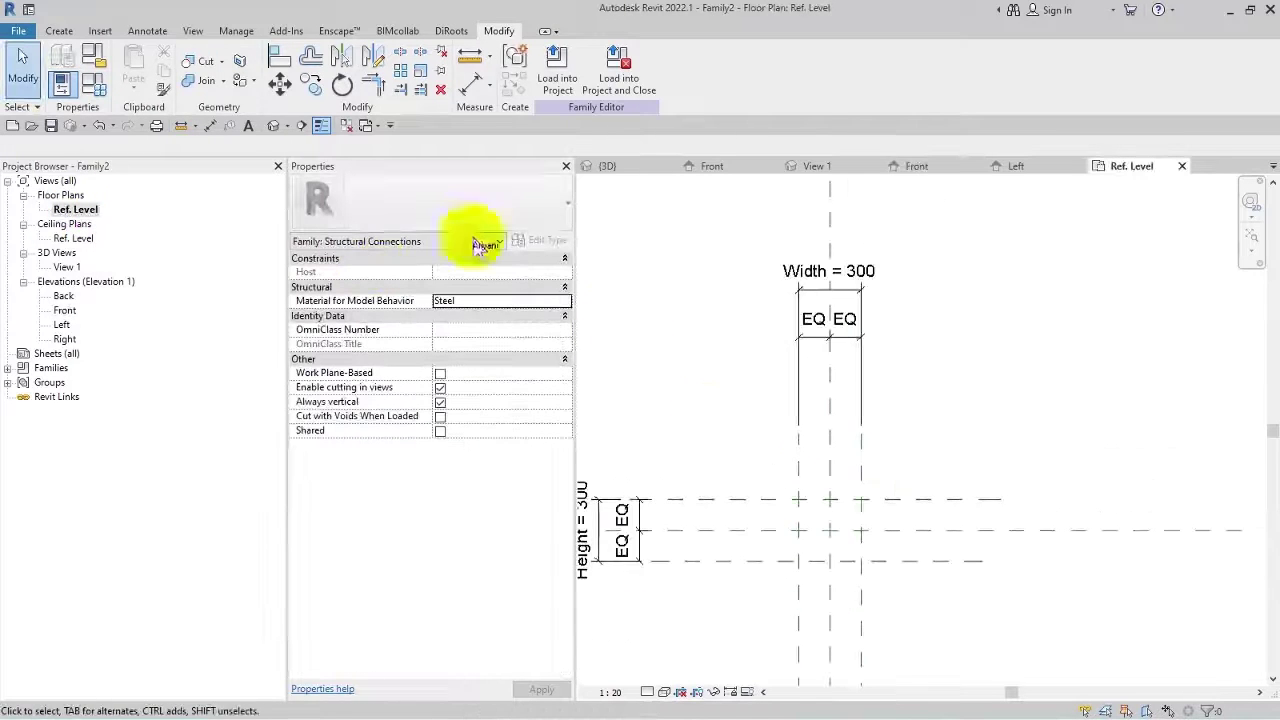
left_click(72, 30)
left_click(134, 72)
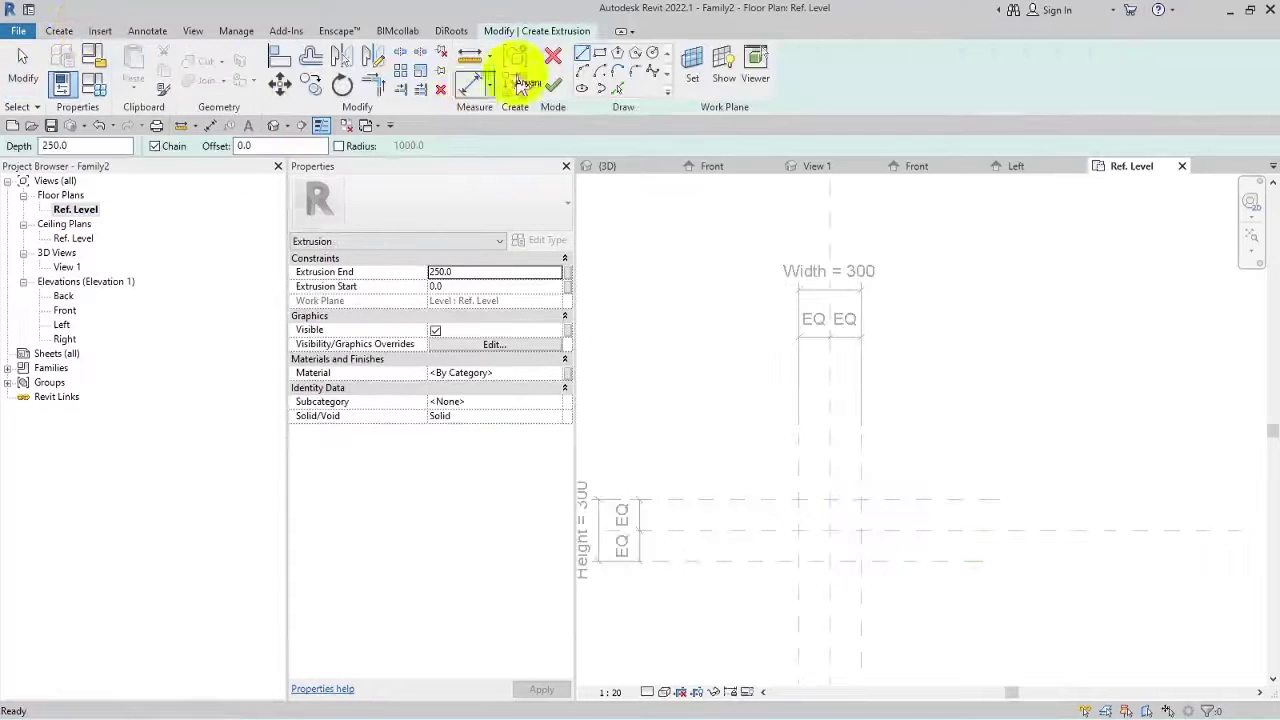
left_click(600, 55)
scroll(815, 522, "up", 2)
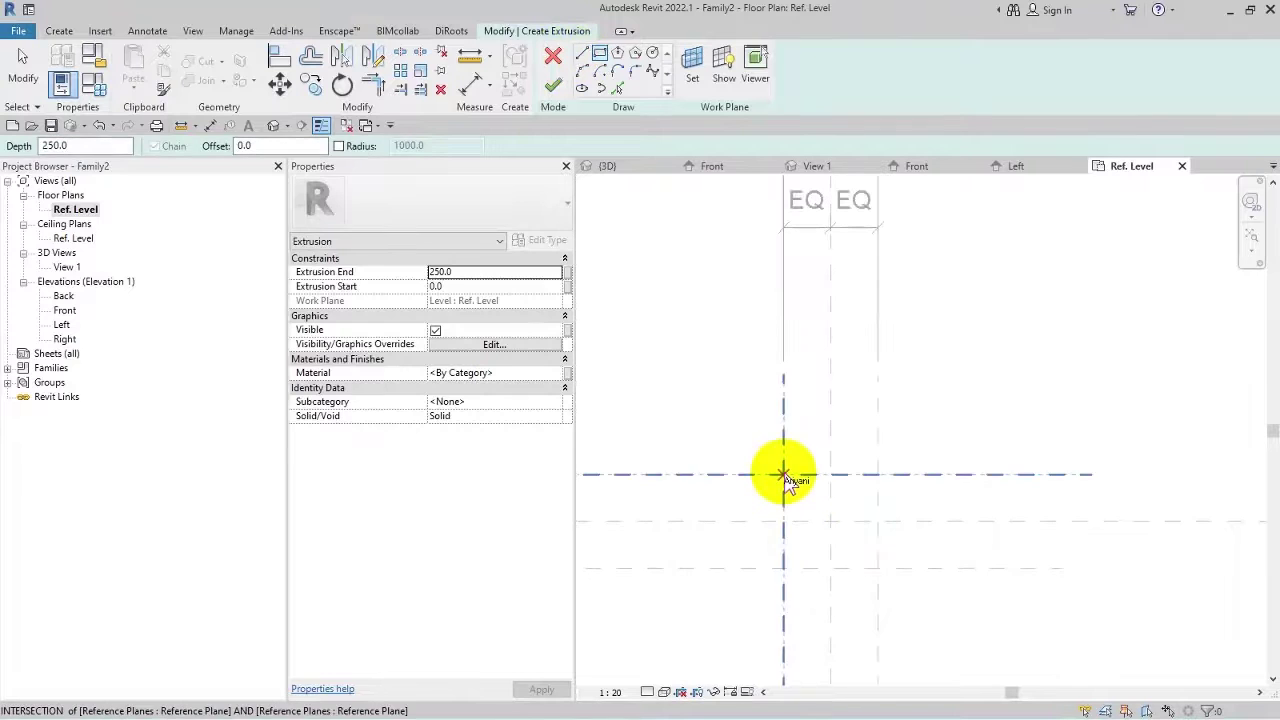
left_click(783, 471)
left_click(879, 570)
left_click(553, 85)
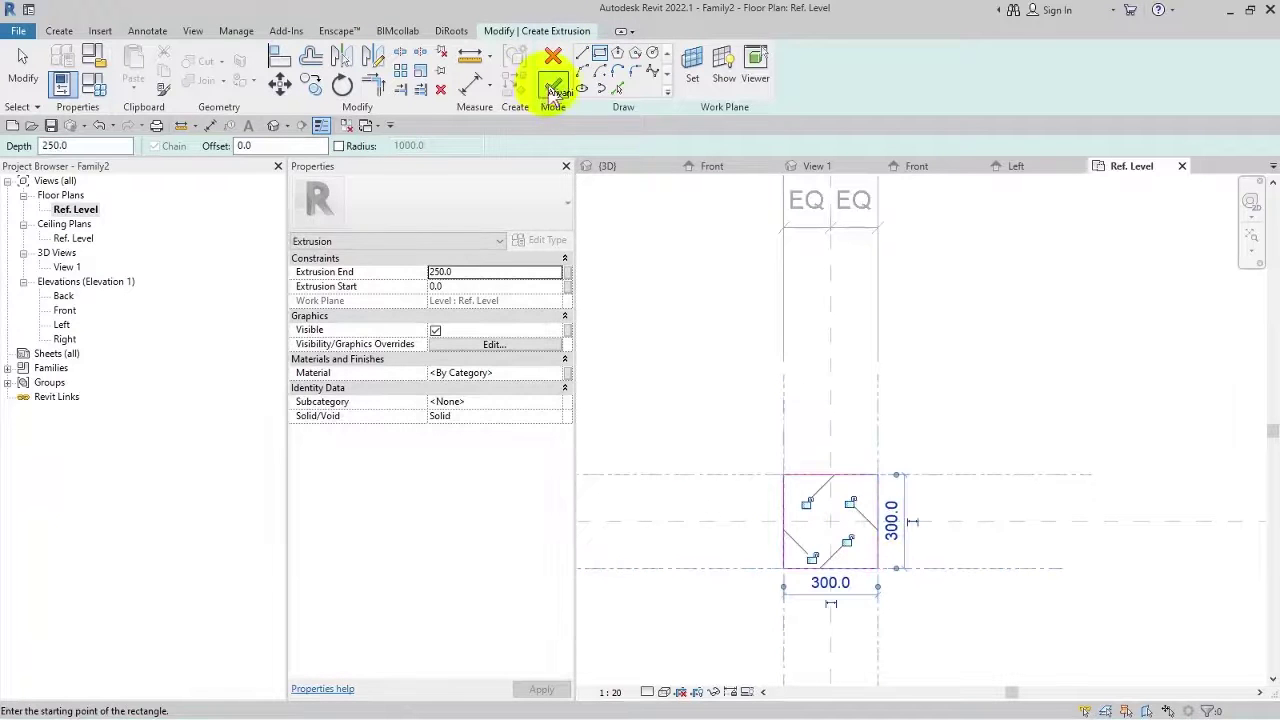
Associate the plate's Extrusion End with the Thickness parameter and check the plate in the Front elevation.
left_click(567, 272)
left_click(535, 338)
left_click(670, 505)
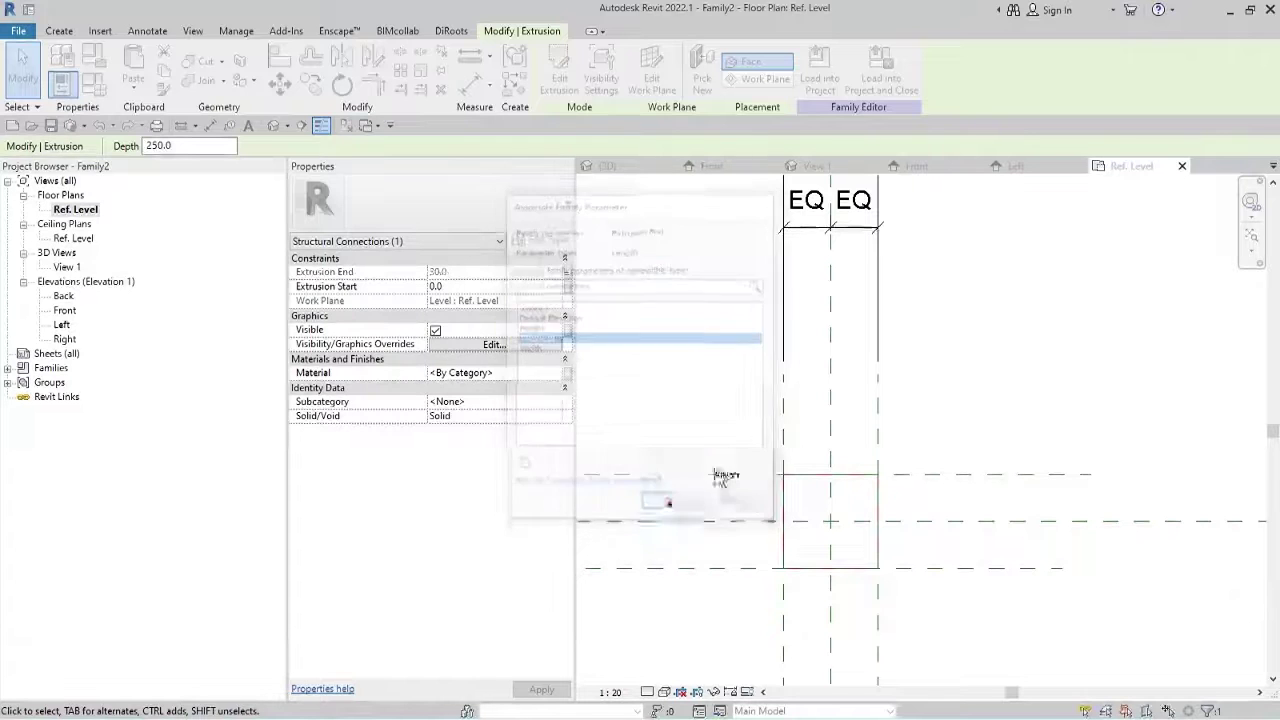
left_click(680, 392)
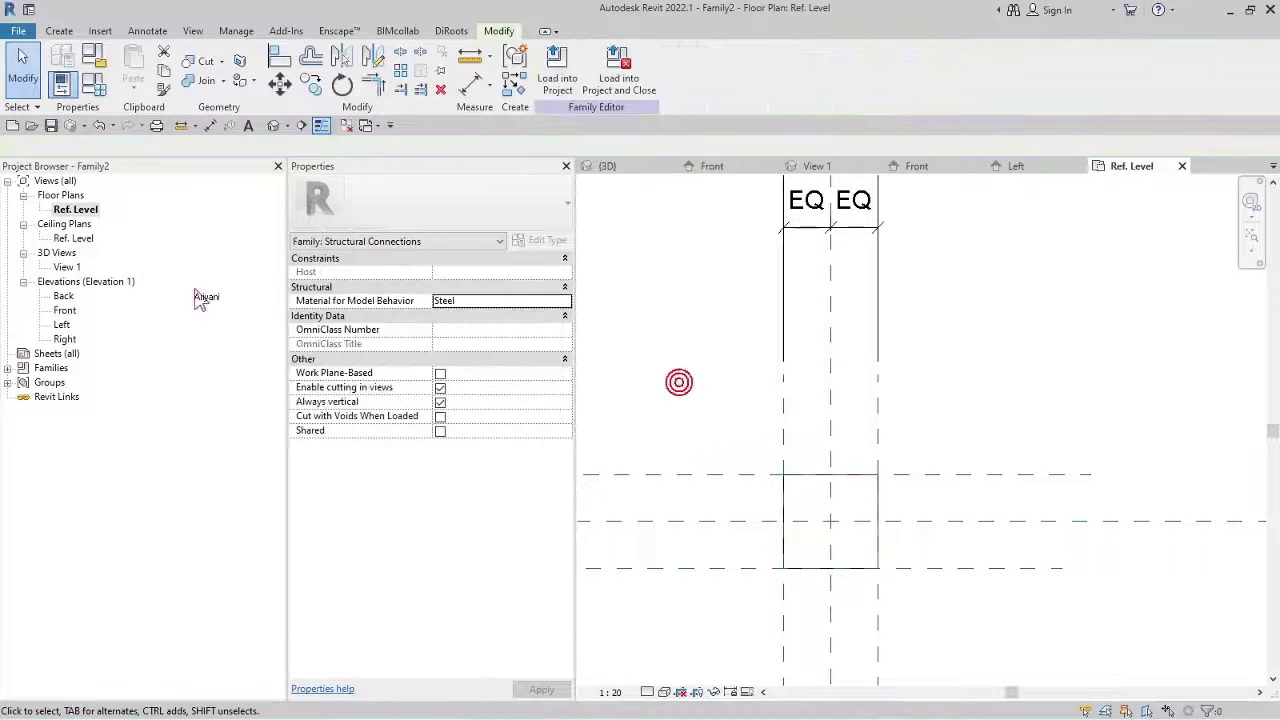
double_click(65, 311)
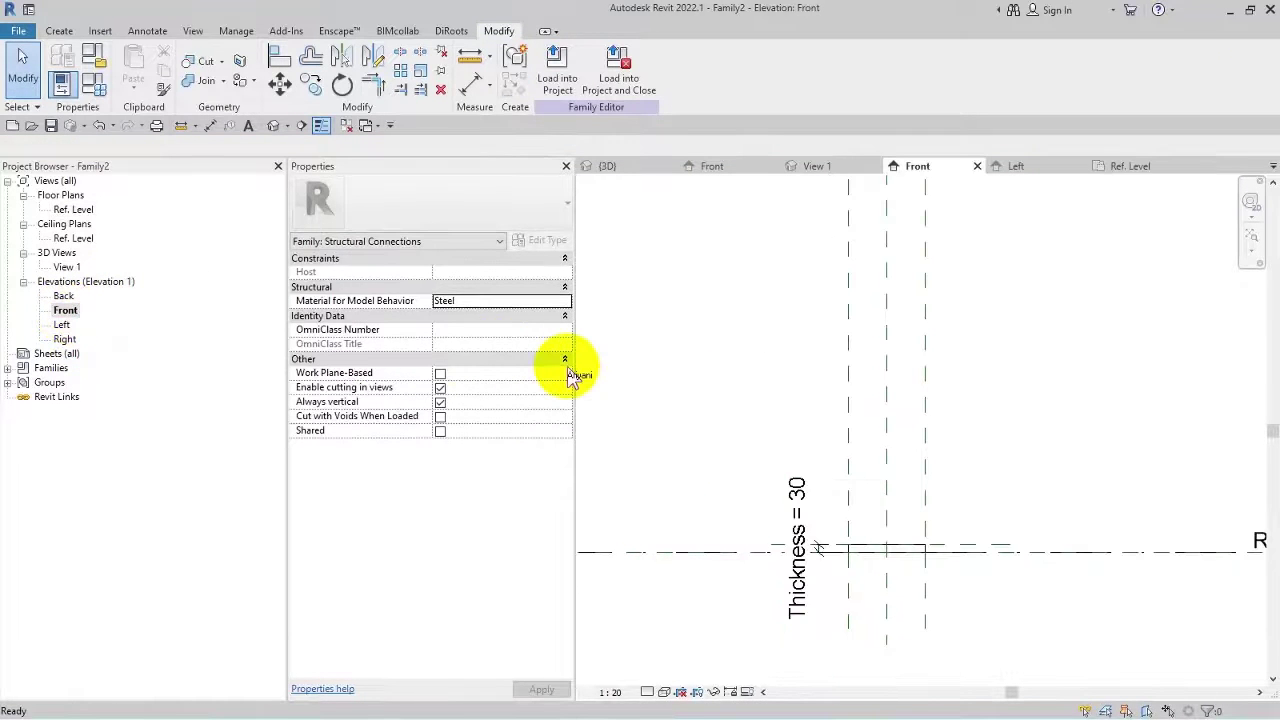
scroll(930, 515, "up", 3)
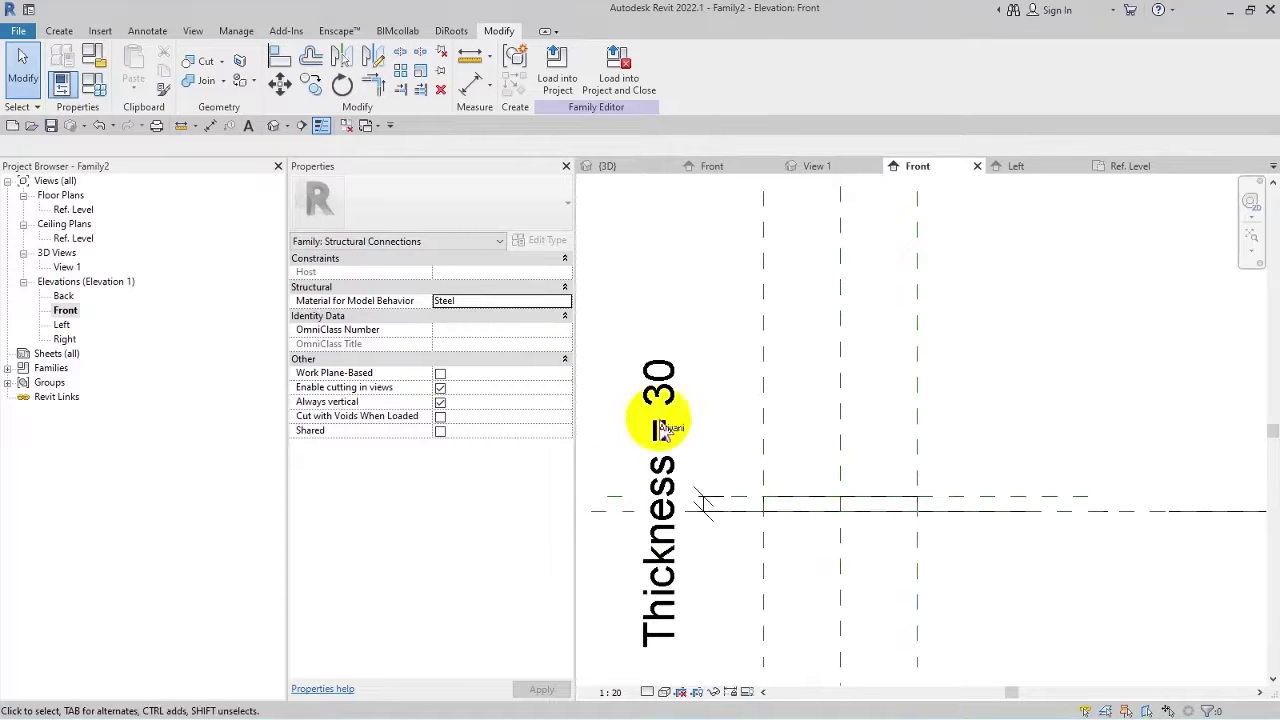
middle_click_drag(848, 500, 853, 465)
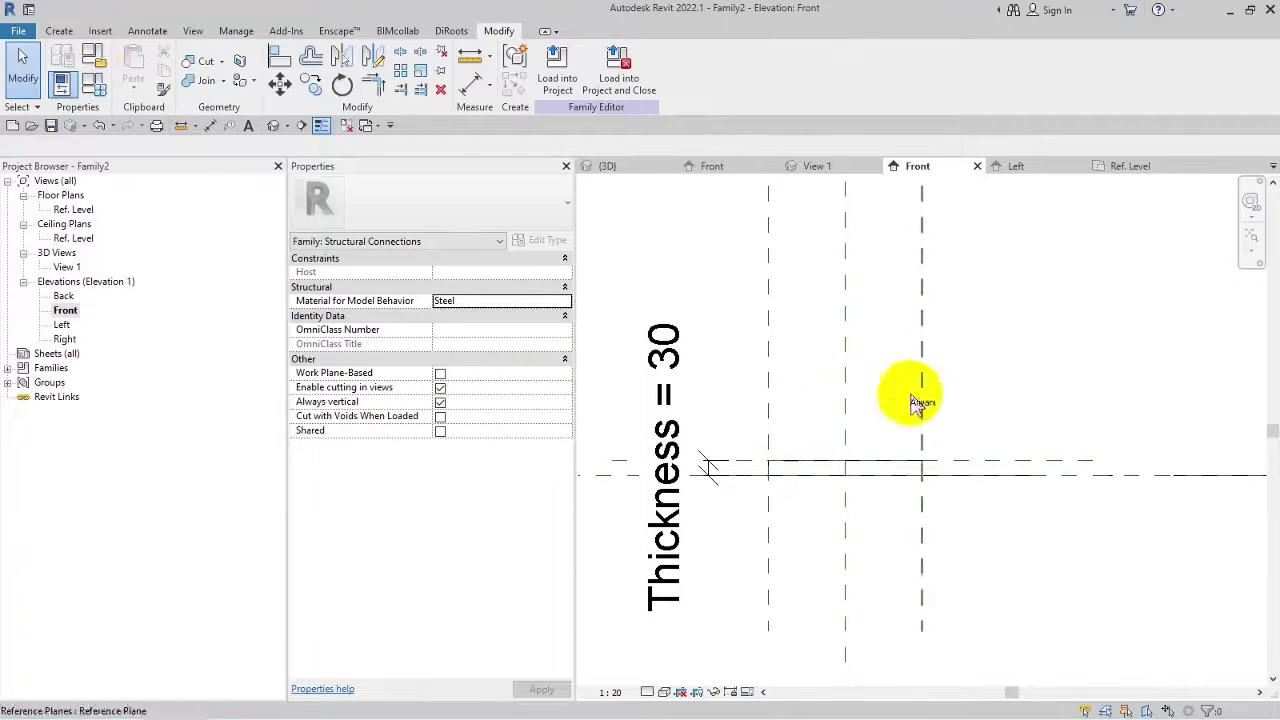
In the Ref. Level plan, draw two diagonal reference planes from the plate's centre to its two upper corners.
double_click(74, 210)
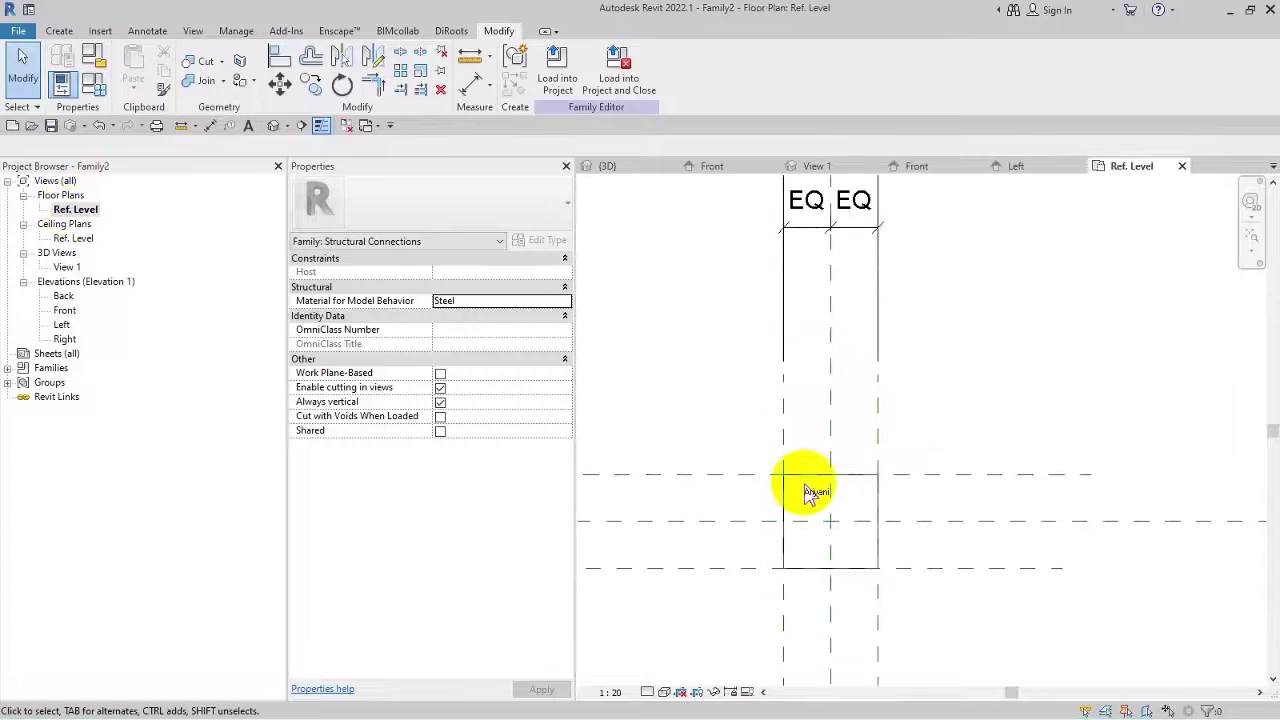
left_click(66, 33)
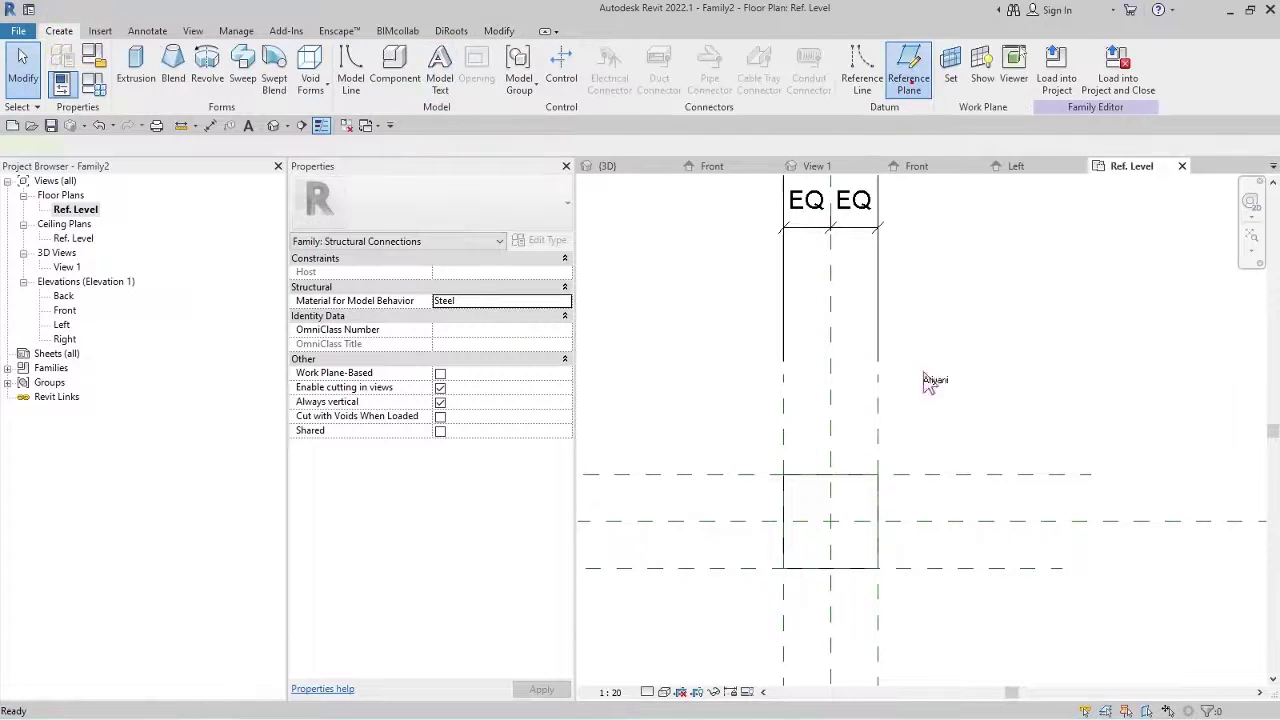
left_click(830, 521)
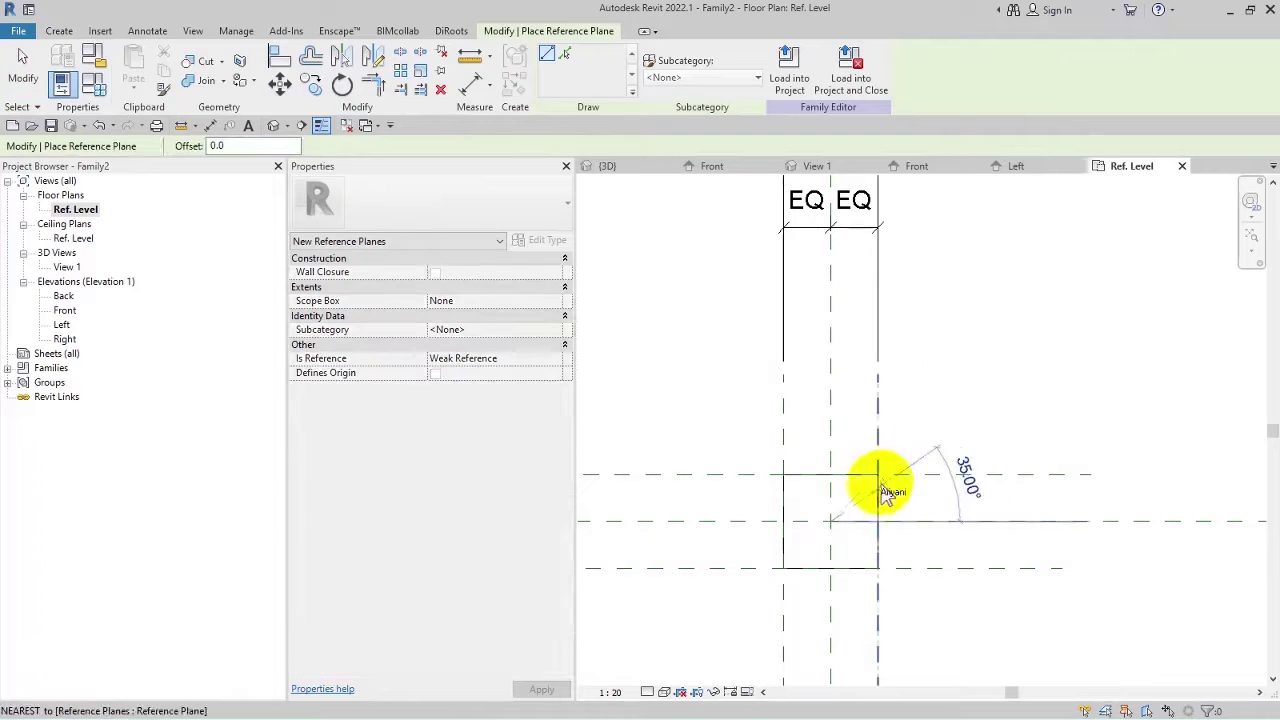
left_click(875, 488)
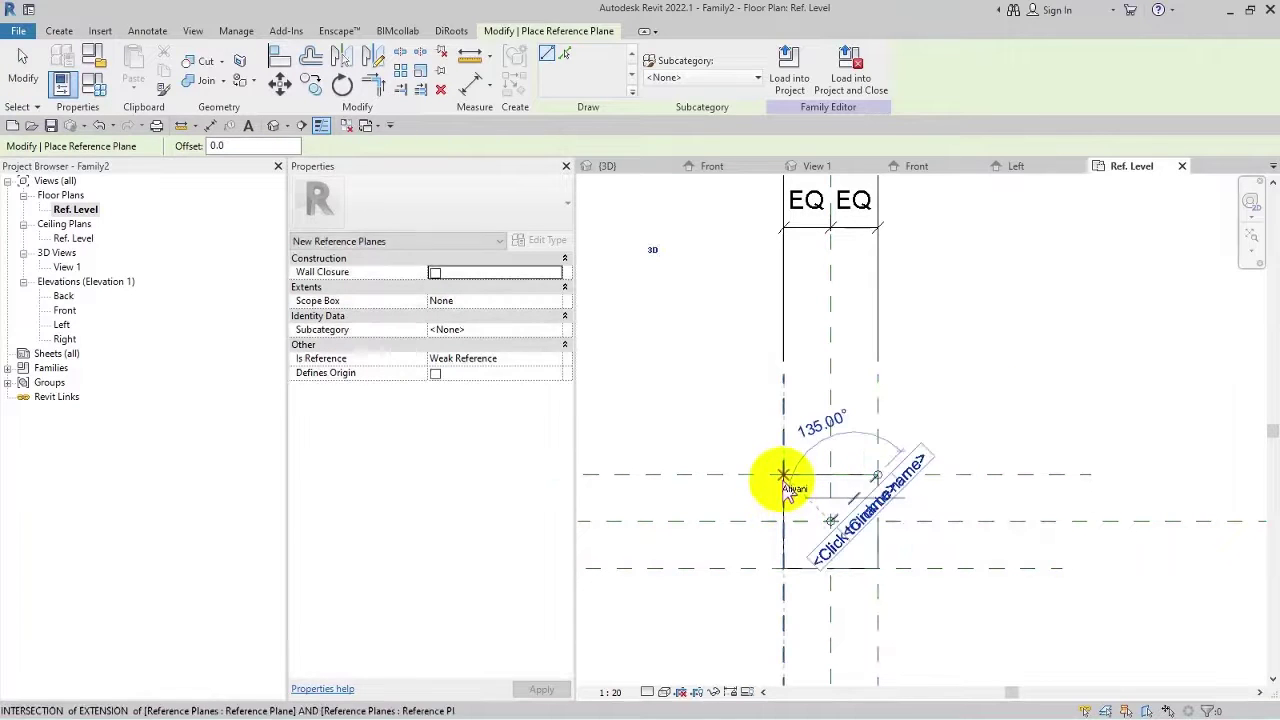
left_click(783, 477)
left_click(830, 521)
key("Escape")
key("Escape")
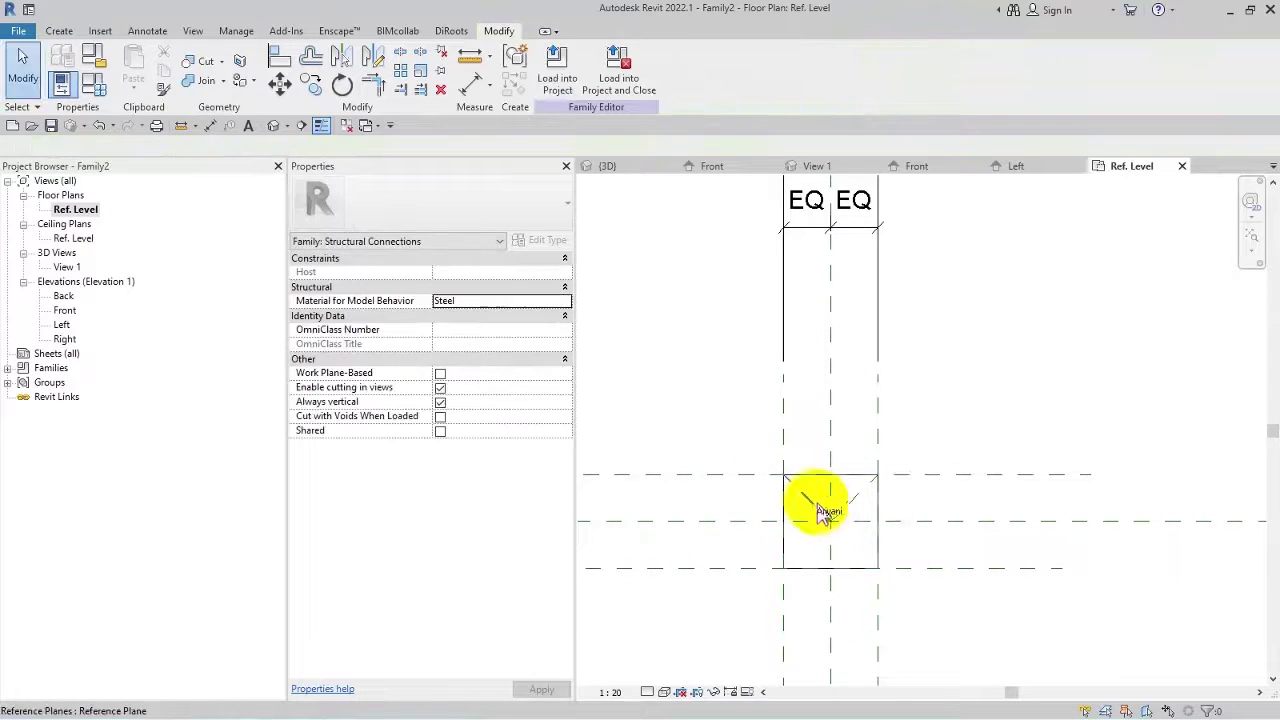
Maximize the 3D extents of both diagonal reference planes.
left_click(820, 512)
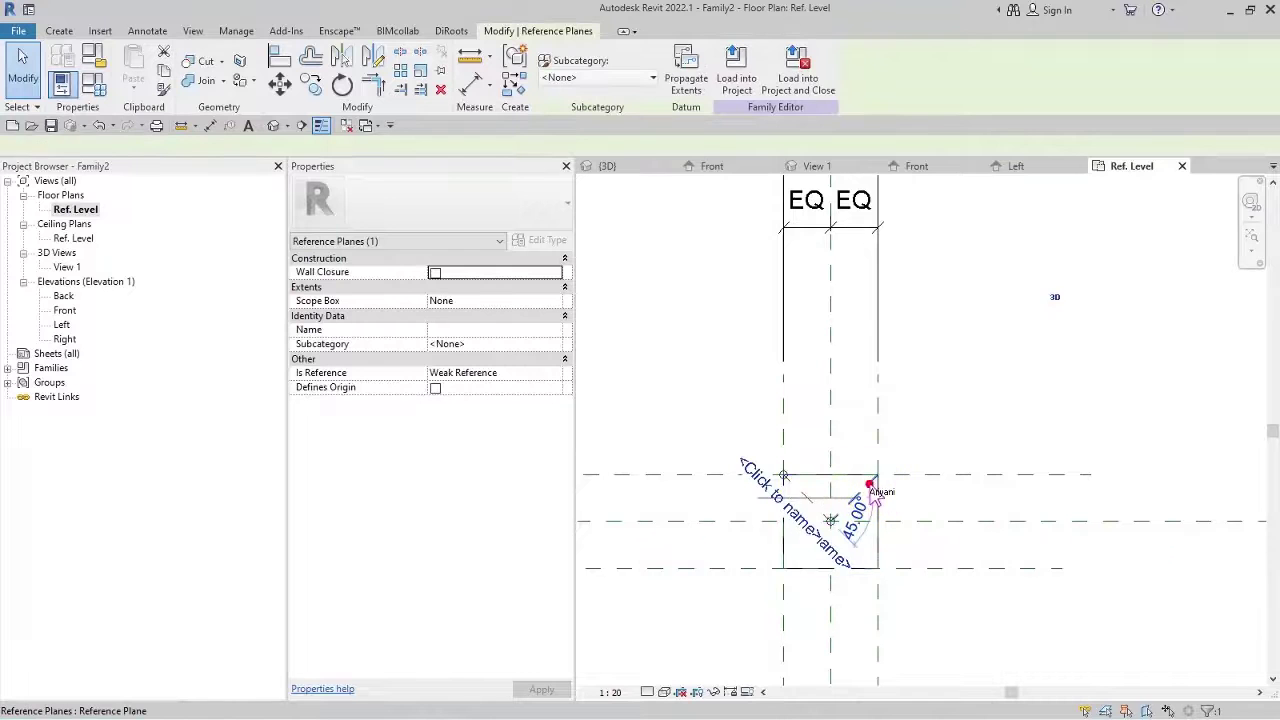
left_click(870, 490, "ctrl")
right_click(870, 490)
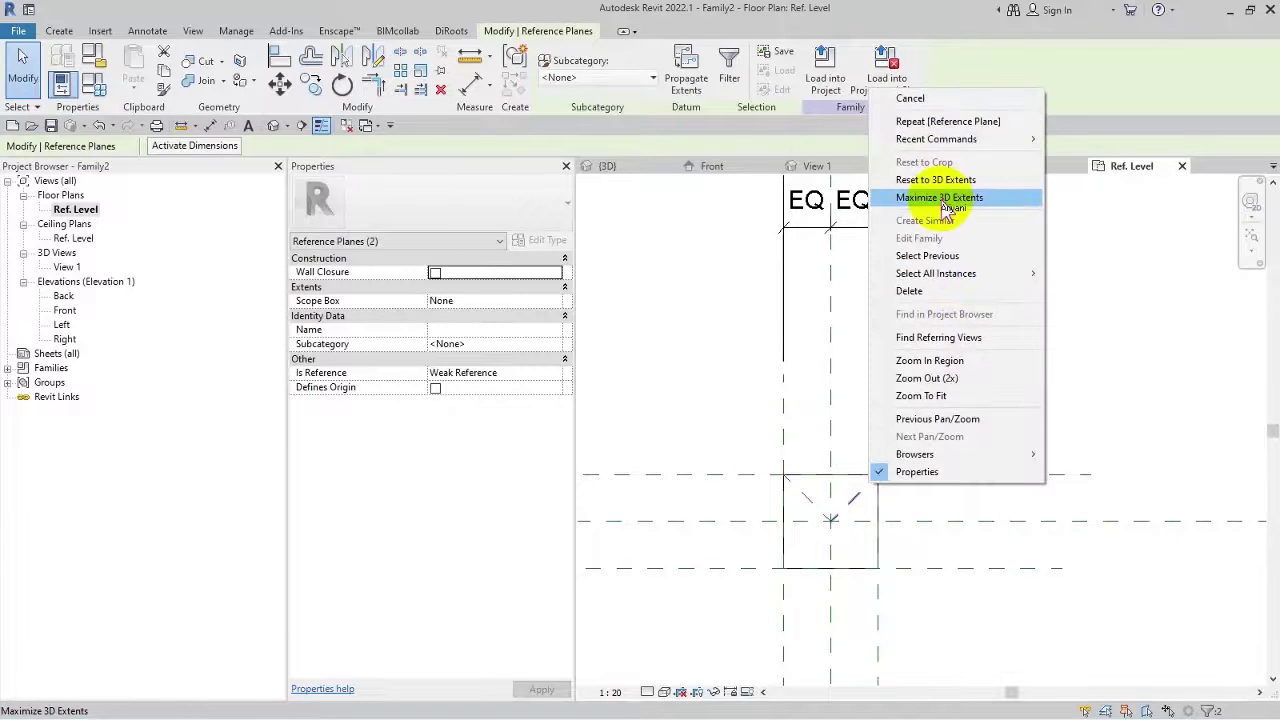
left_click(946, 206)
left_click(1011, 363)
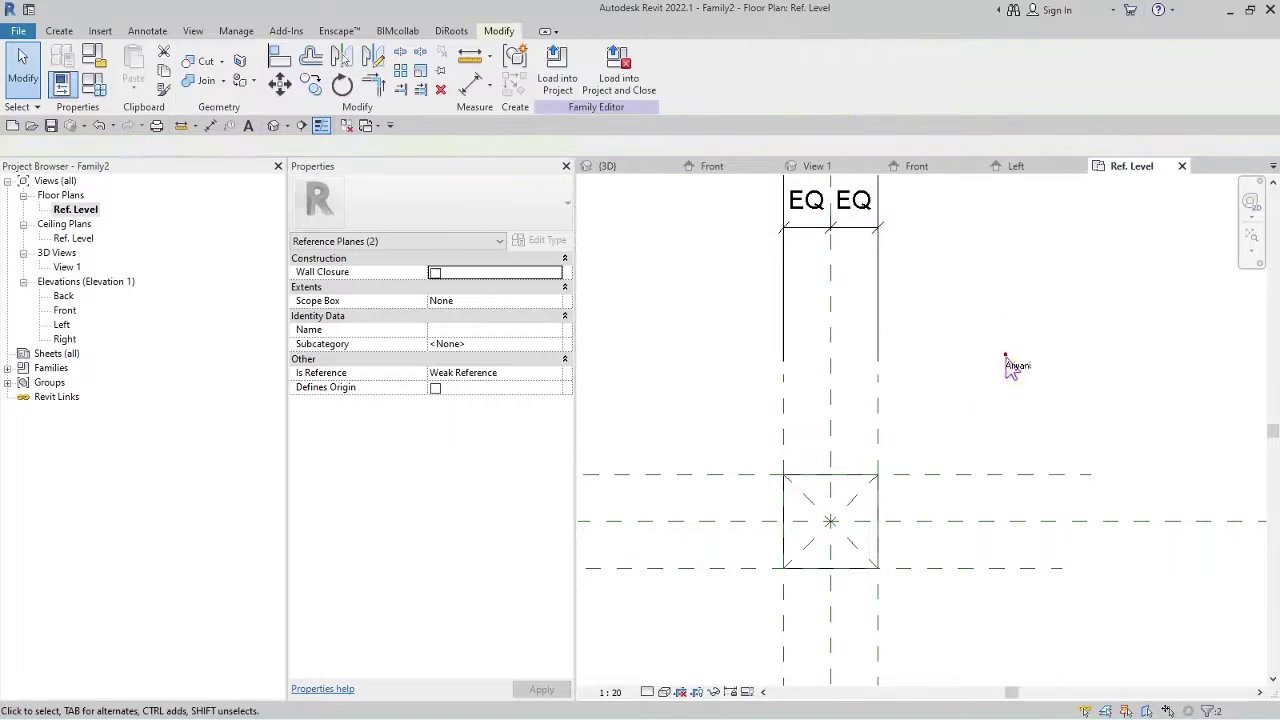
Extend both ends of the two diagonal reference planes beyond the plate's four corners.
left_click(793, 492)
left_click_drag(793, 492, 735, 428)
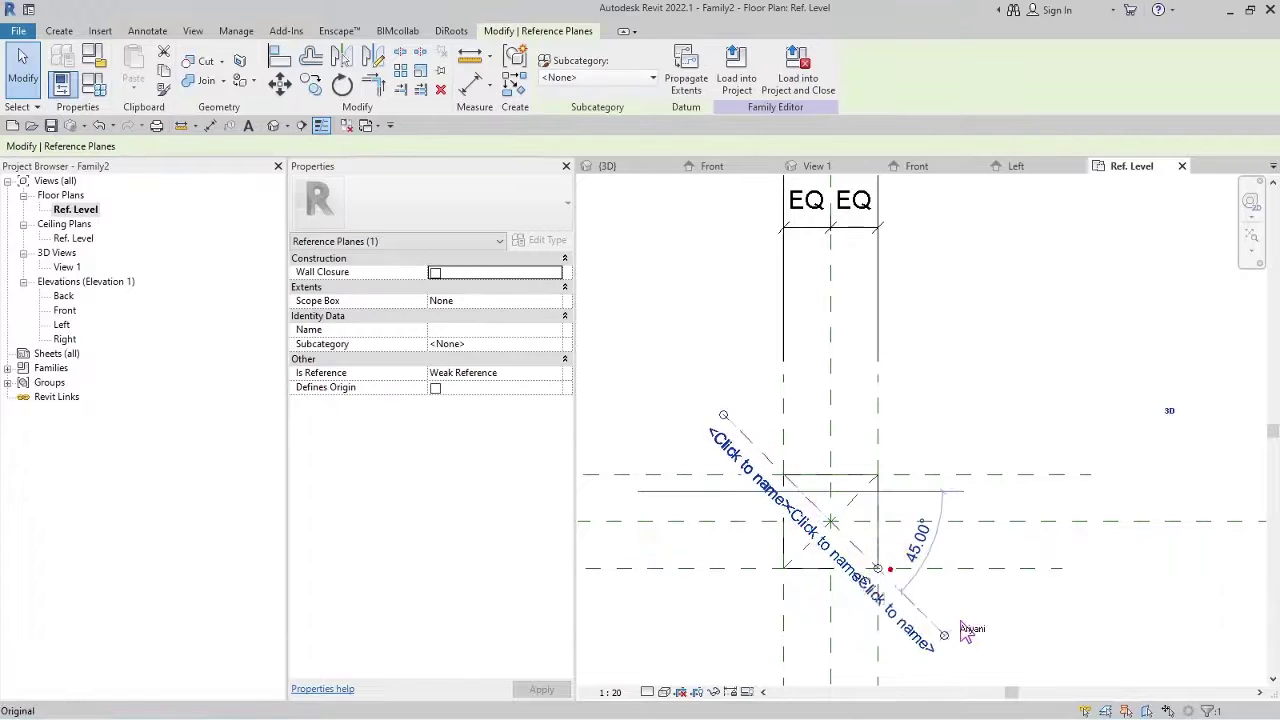
left_click_drag(877, 508, 958, 440)
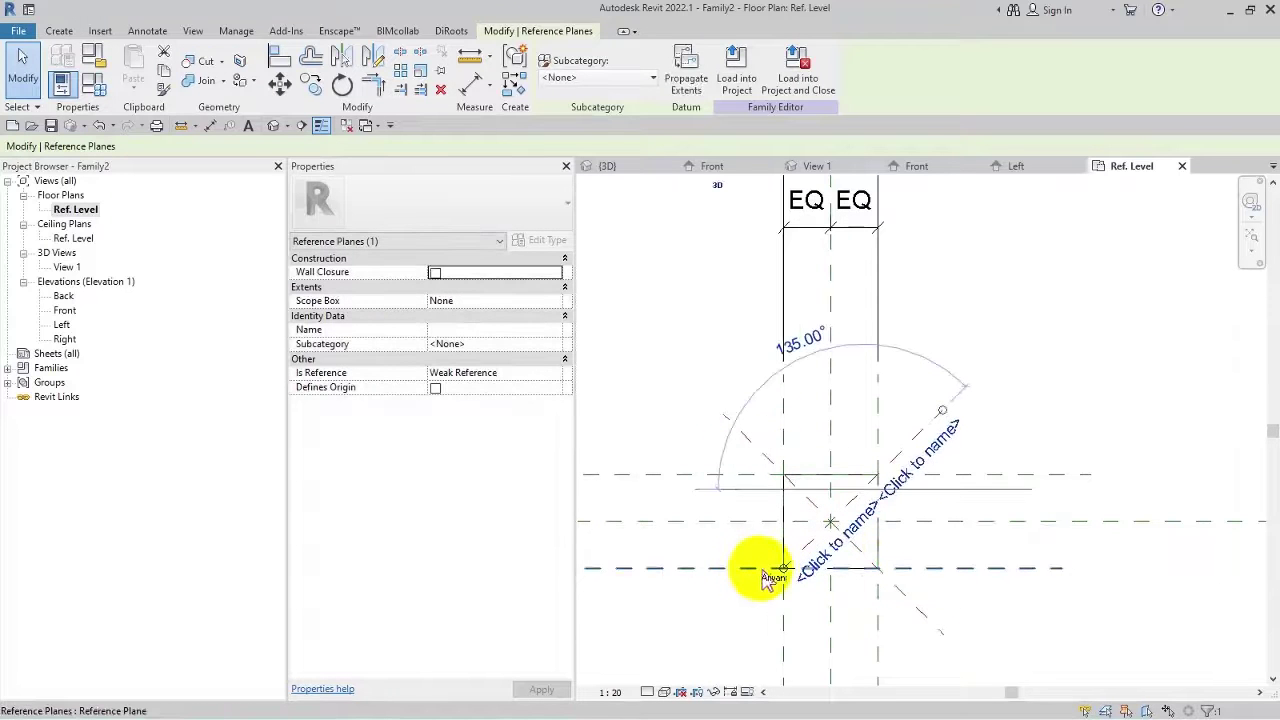
left_click_drag(766, 580, 740, 605)
left_click(737, 423)
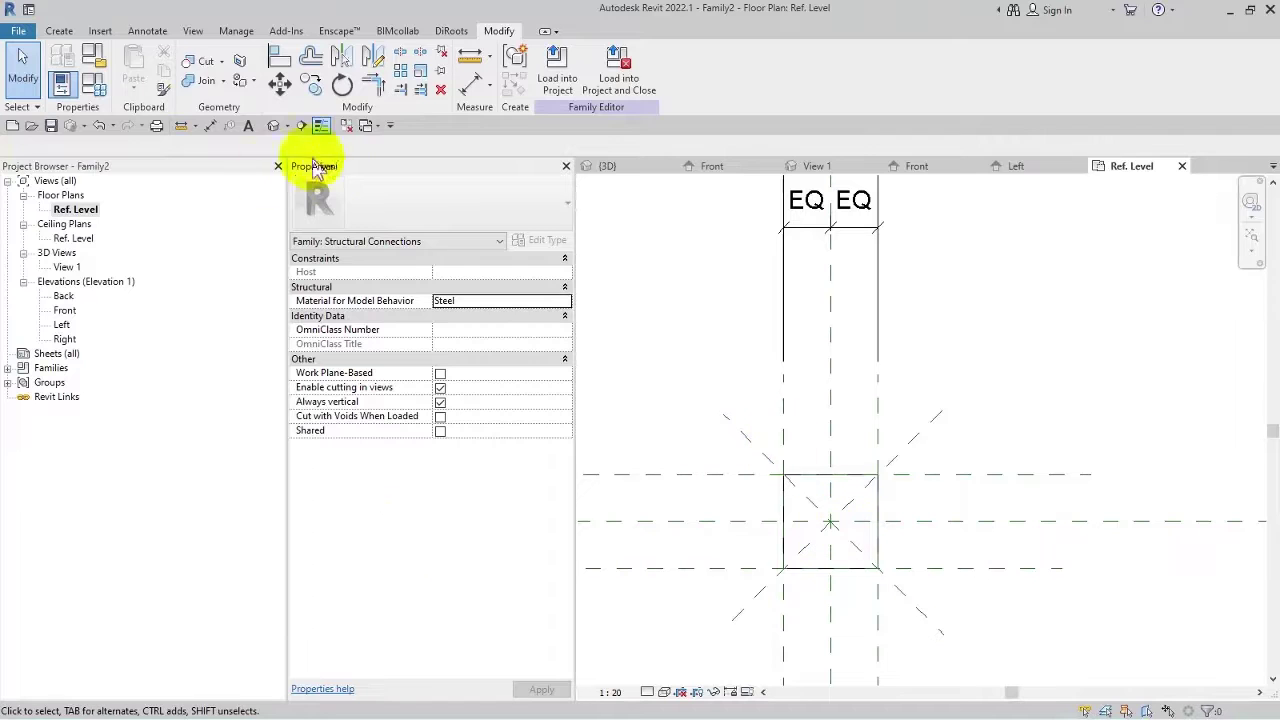
left_click(59, 31)
left_click(310, 75)
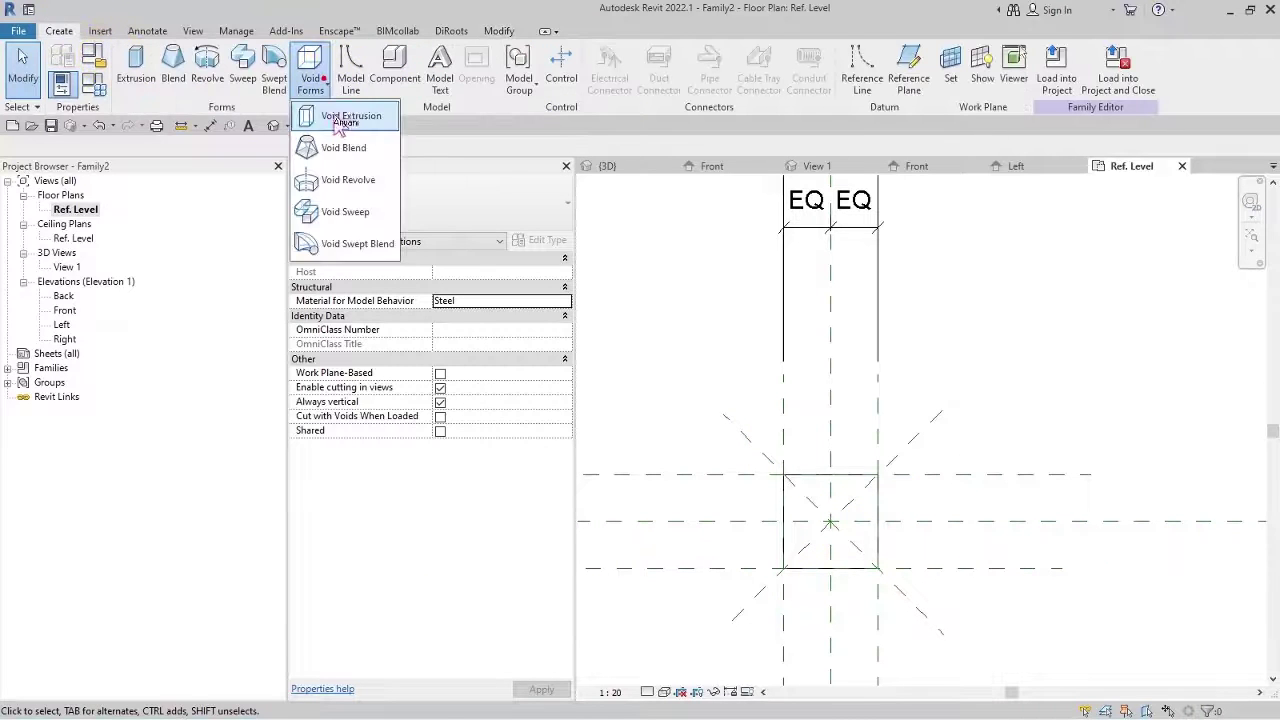
left_click(330, 194)
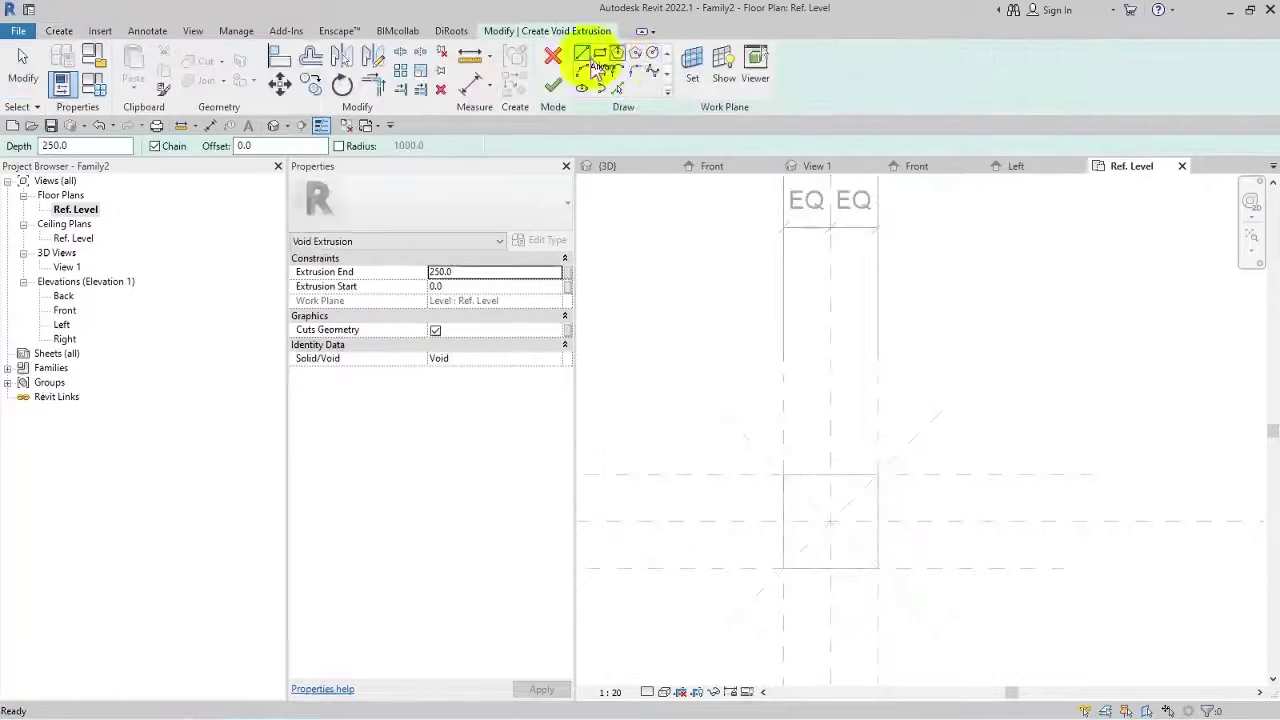
left_click(553, 55)
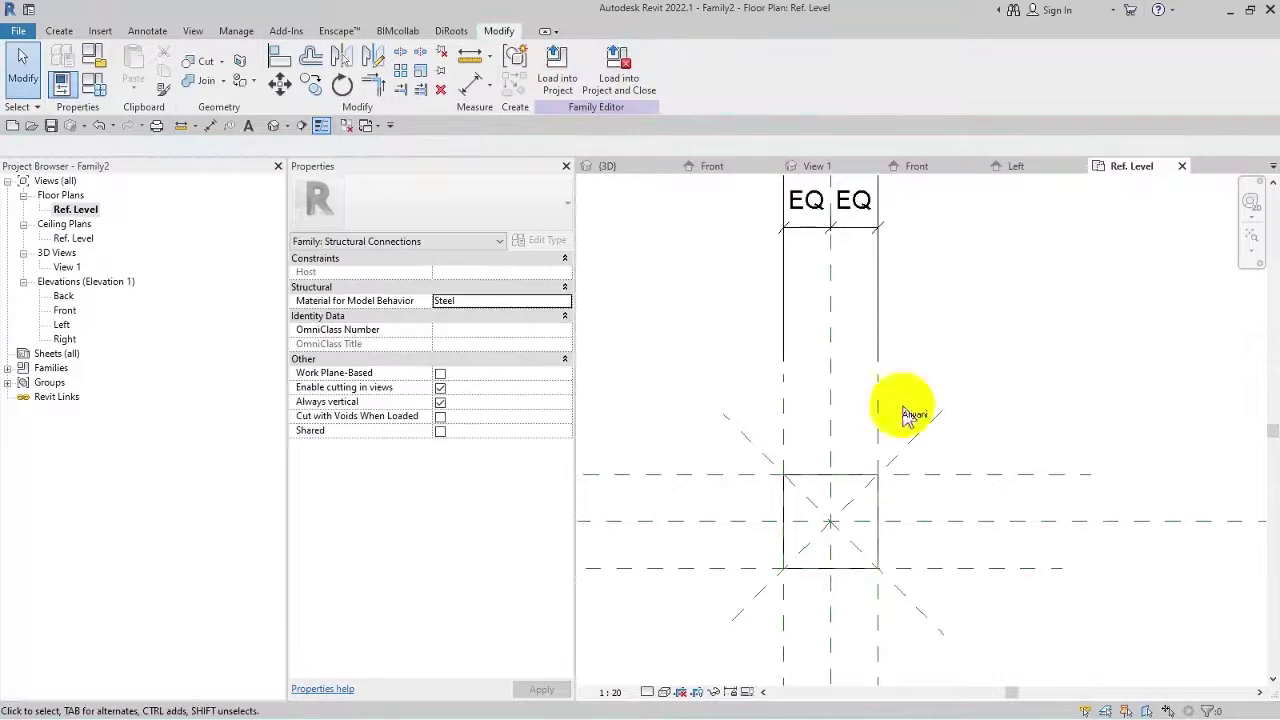
Edit the plate's extrusion sketch, adding a circle of about 200 mm radius outside the plate with its center mark visible.
left_click(878, 515)
left_click(563, 80)
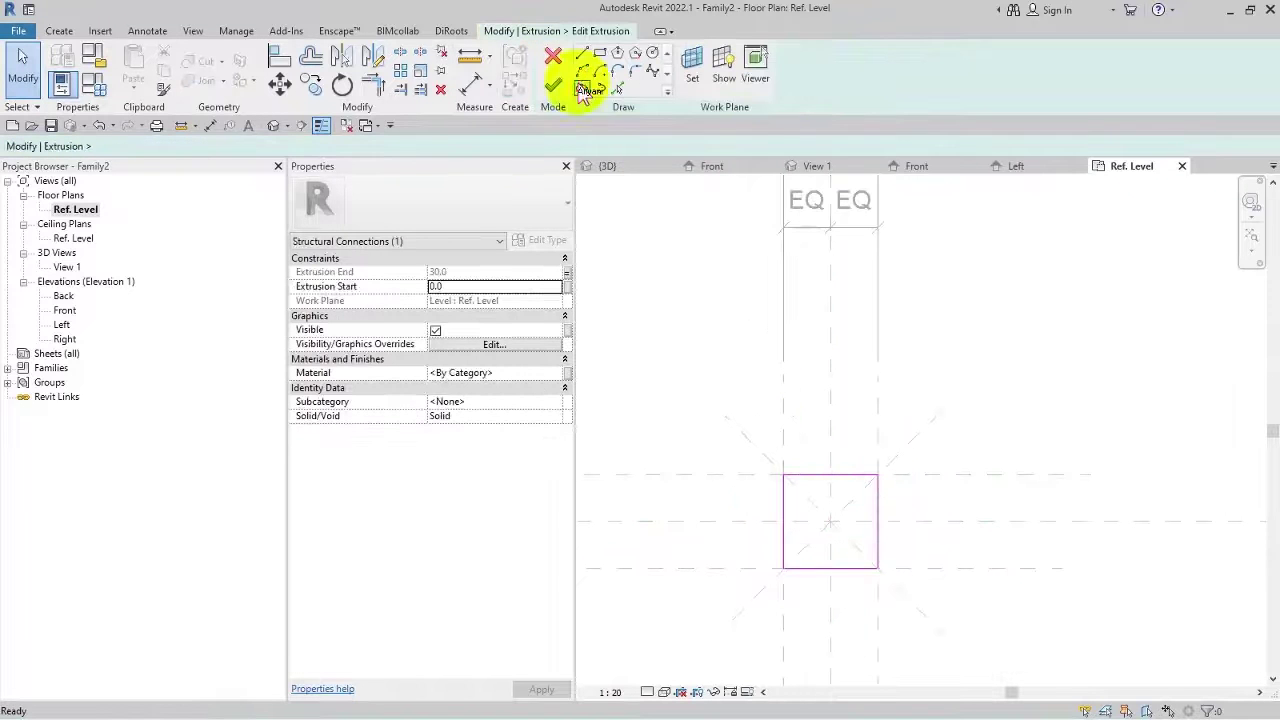
left_click(658, 58)
left_click(955, 307)
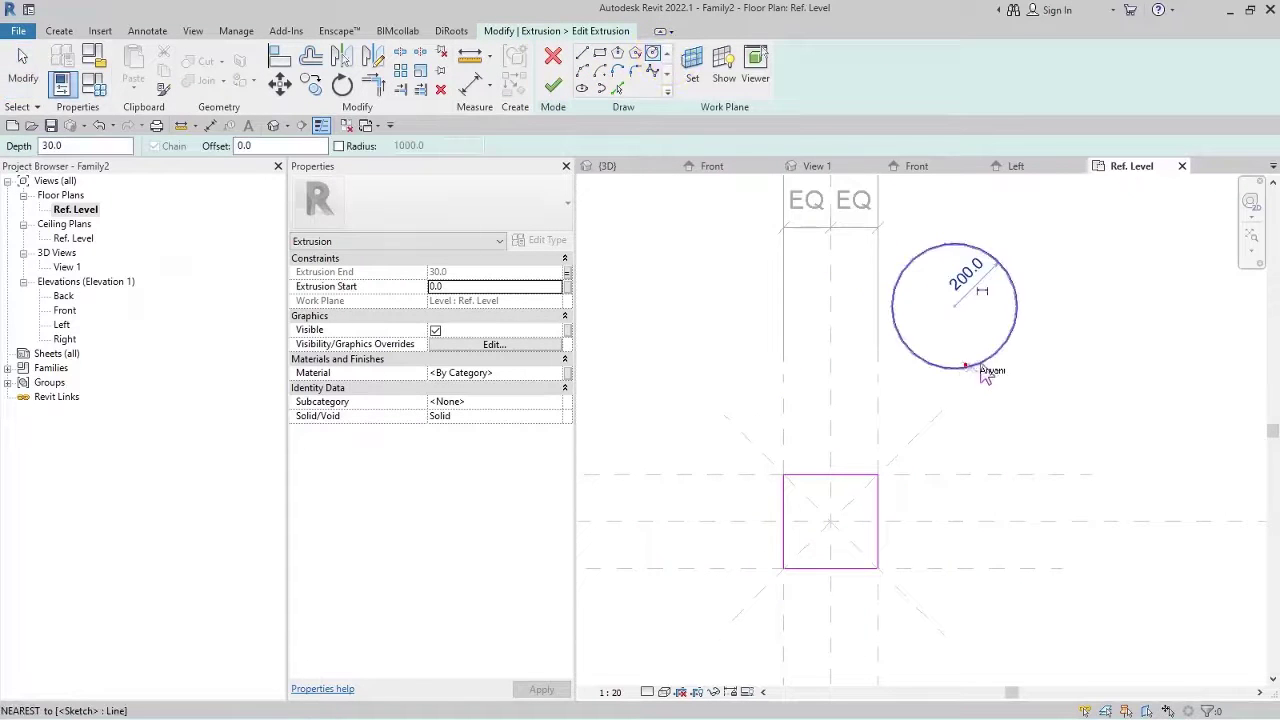
left_click(1015, 309)
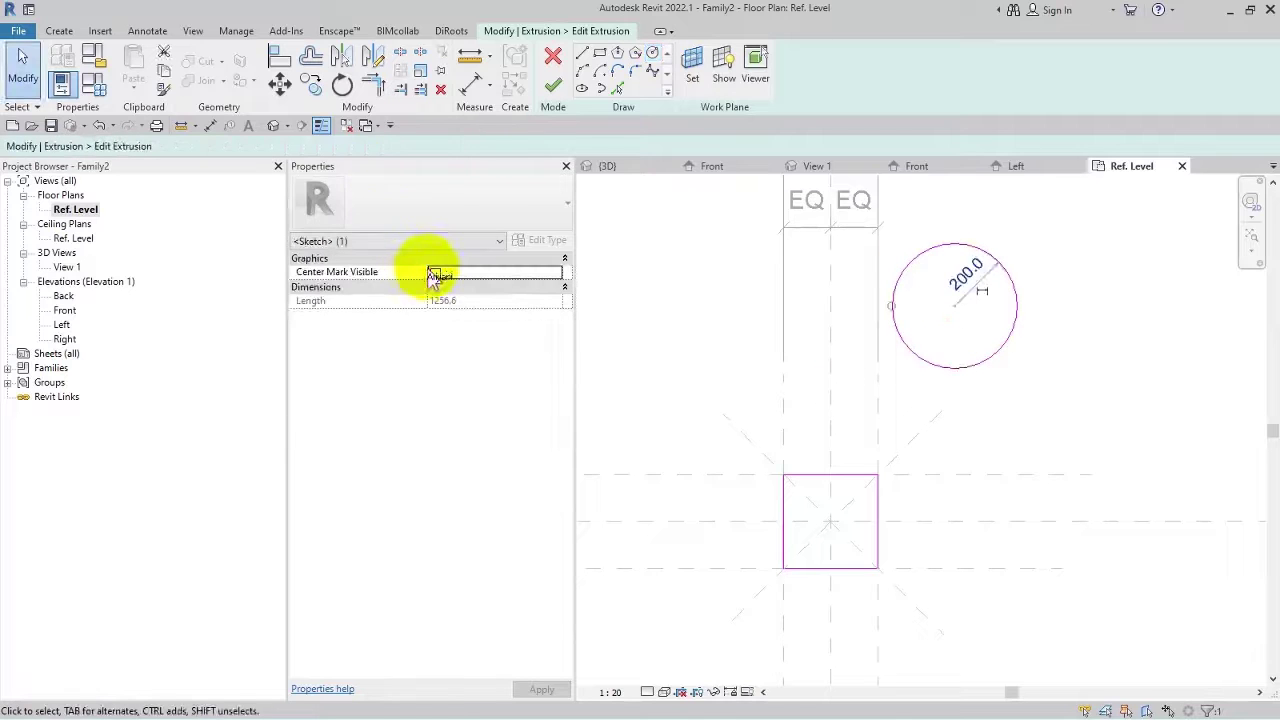
left_click(435, 272)
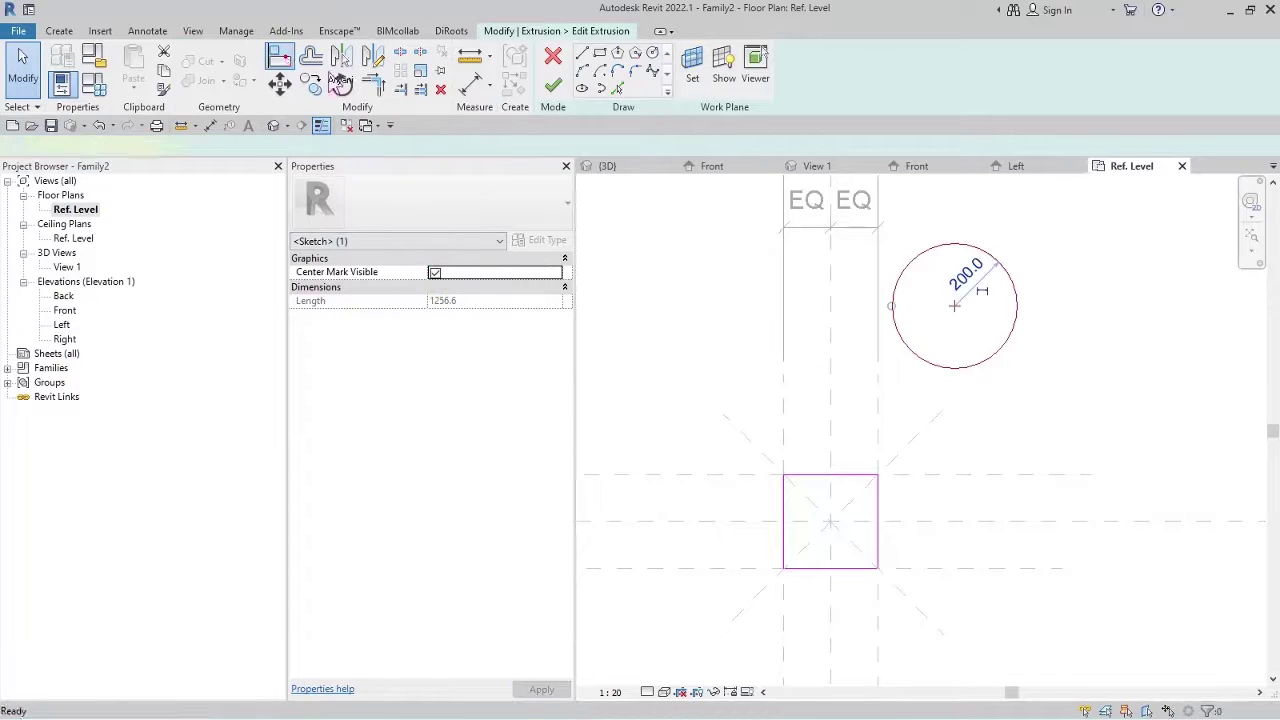
Align and lock the circle's center to the vertical and horizontal central reference planes of the plate.
left_click(280, 57)
left_click(826, 425)
left_click(953, 310)
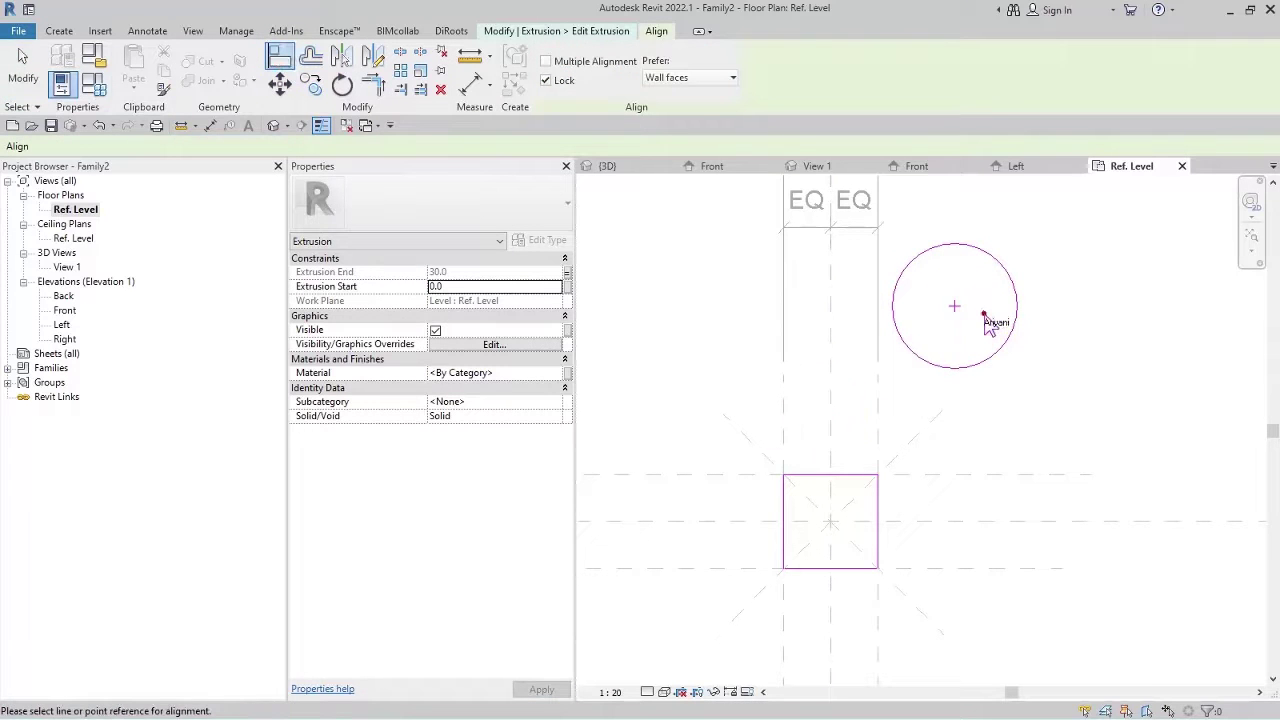
left_click(831, 311)
left_click(954, 307)
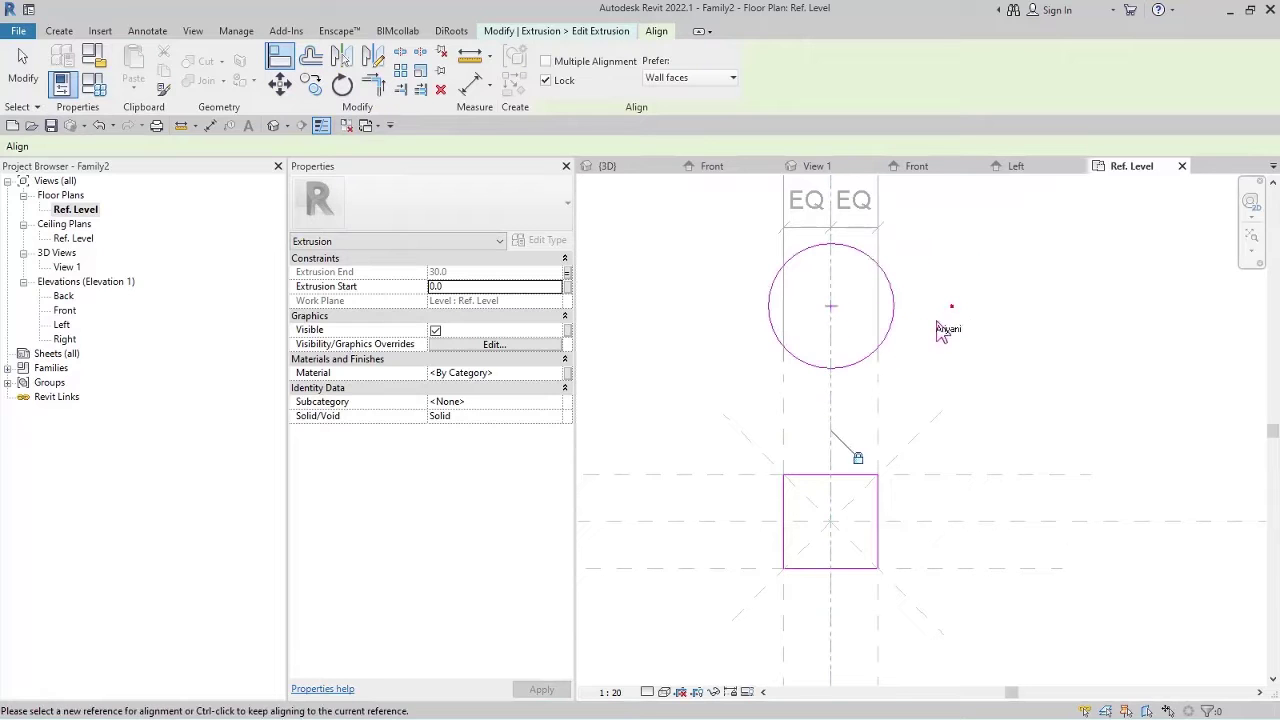
left_click(969, 527)
left_click(955, 527)
left_click(836, 306)
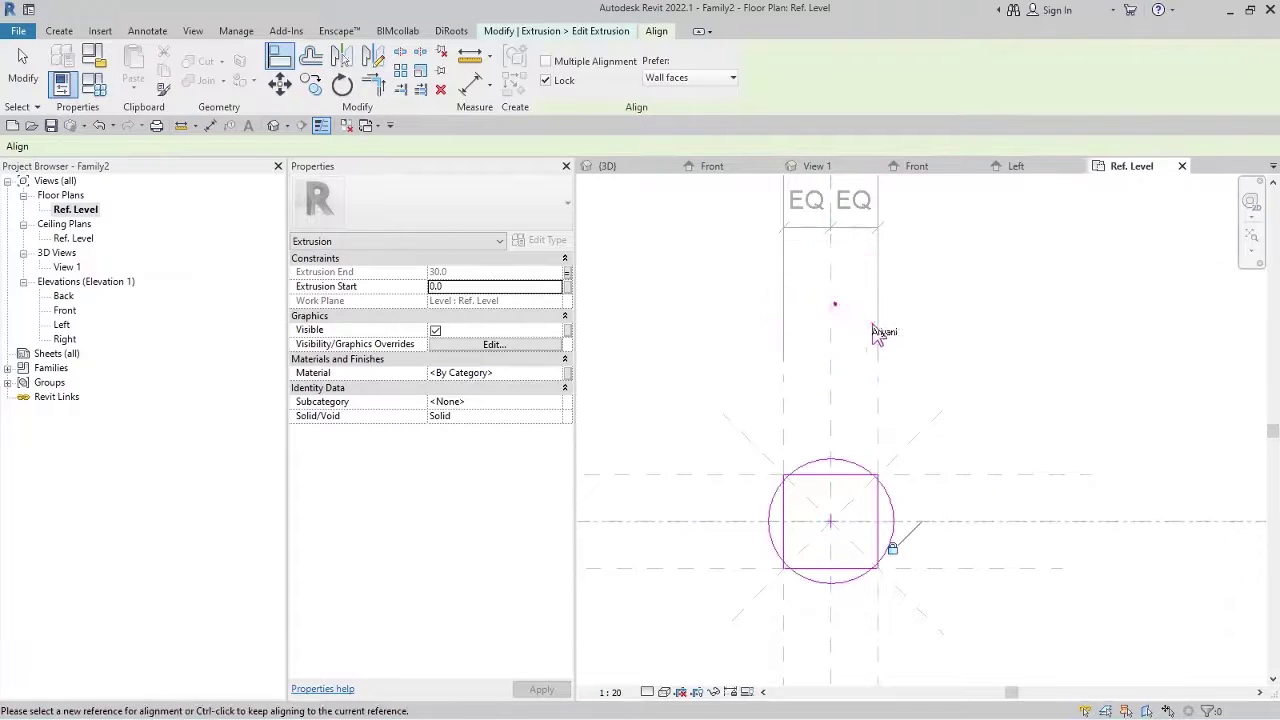
key("Escape")
Add a diameter dimension to the circle at the plate's centre.
left_click(471, 86)
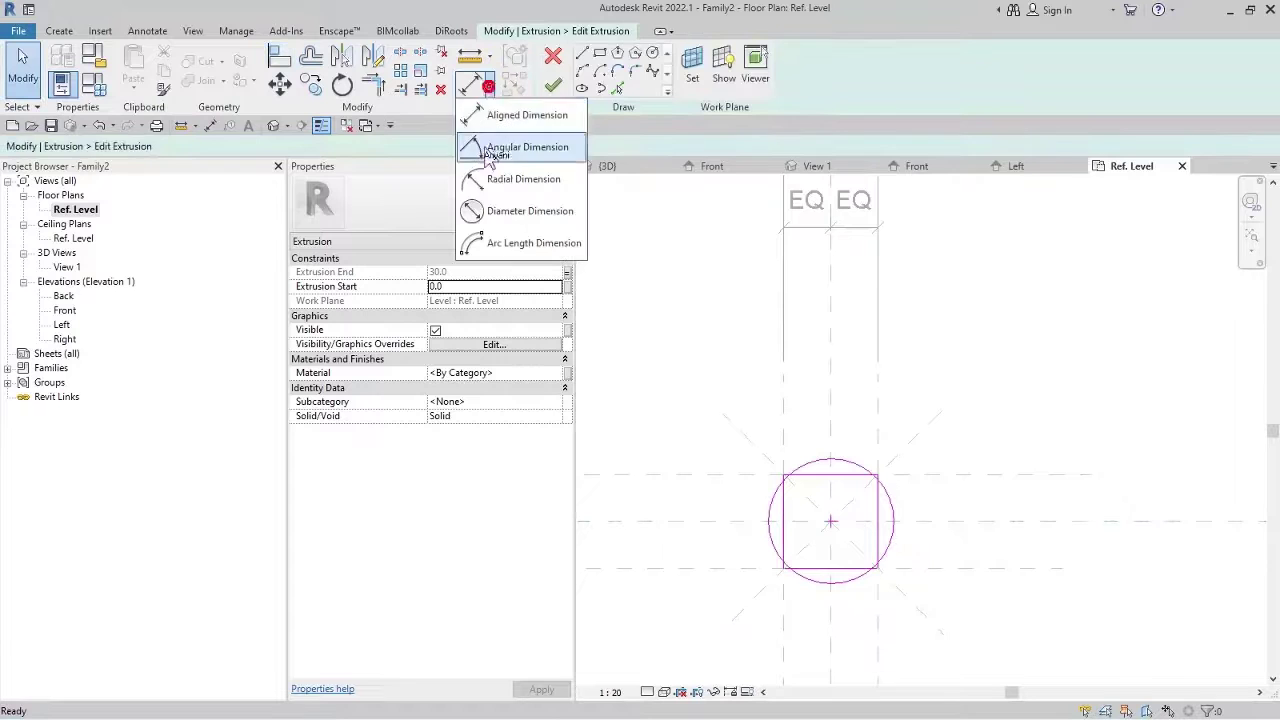
left_click(514, 209)
left_click(850, 470)
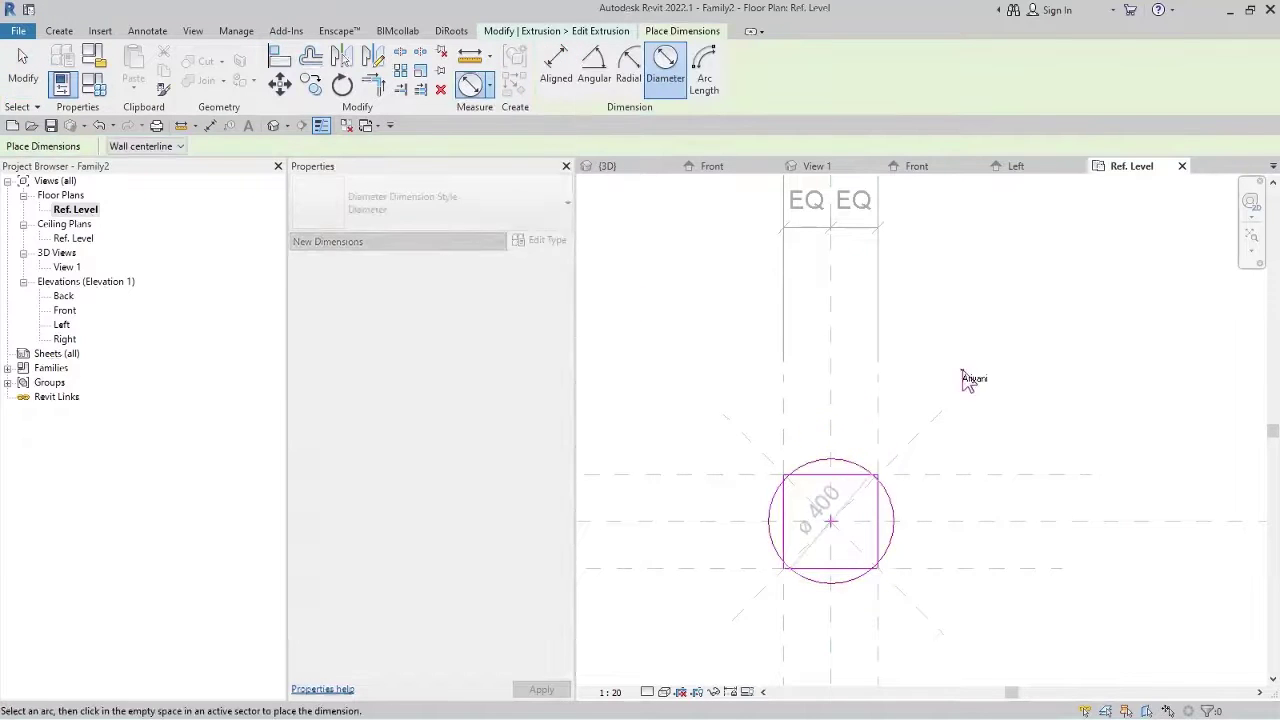
left_click(965, 373)
key("Escape")
Label the circle's diameter dimension with a new type parameter named Diameter, grouped under Dimensions.
left_click(865, 503)
left_click(865, 503)
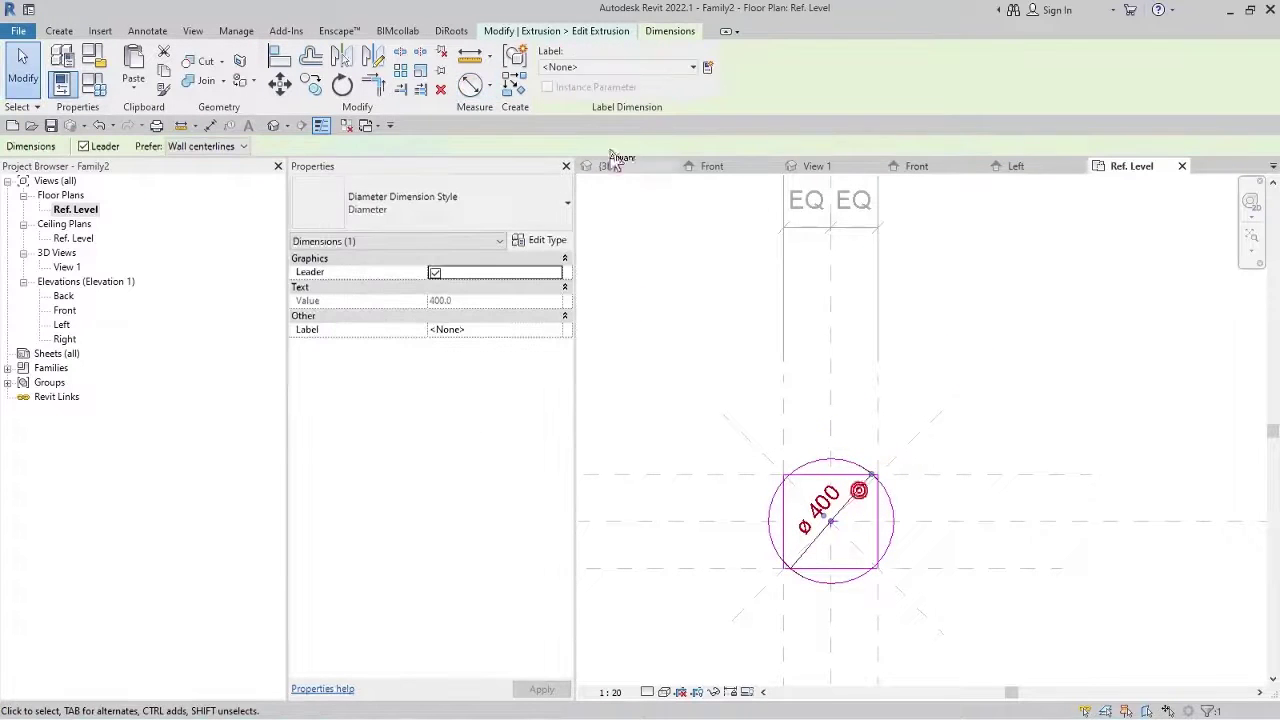
left_click(708, 70)
type("Diam")
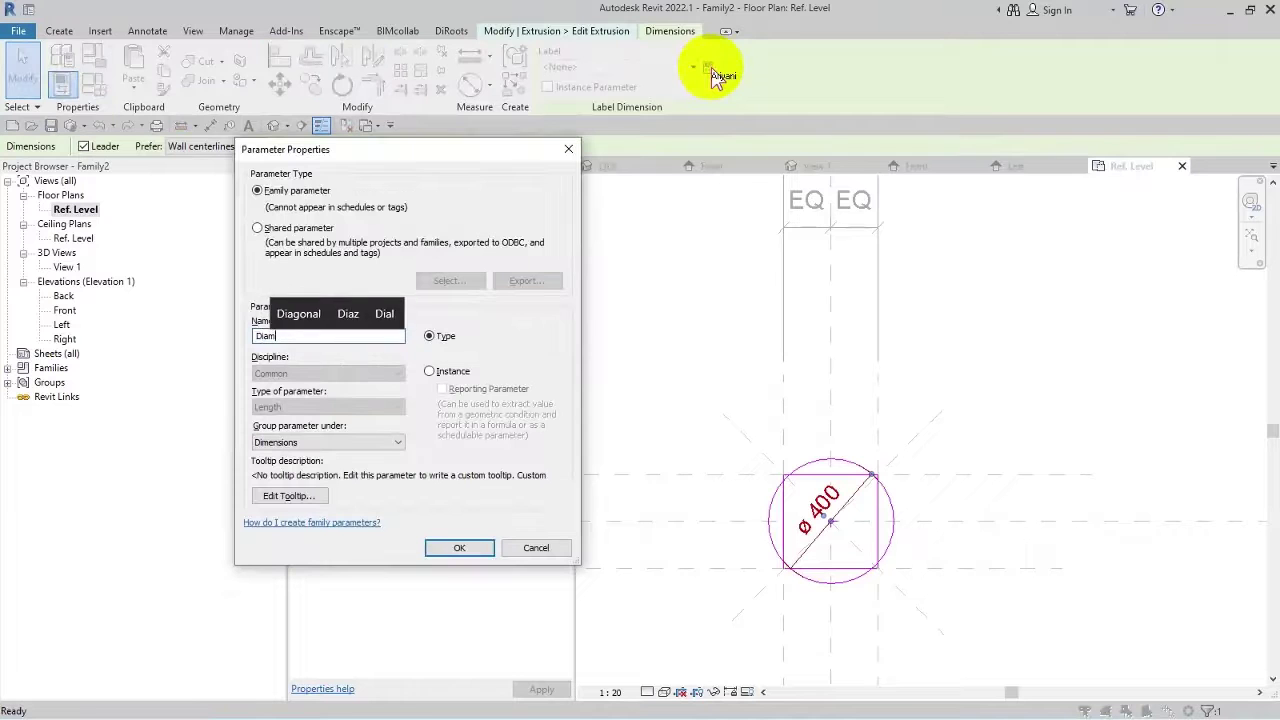
type("eetr")
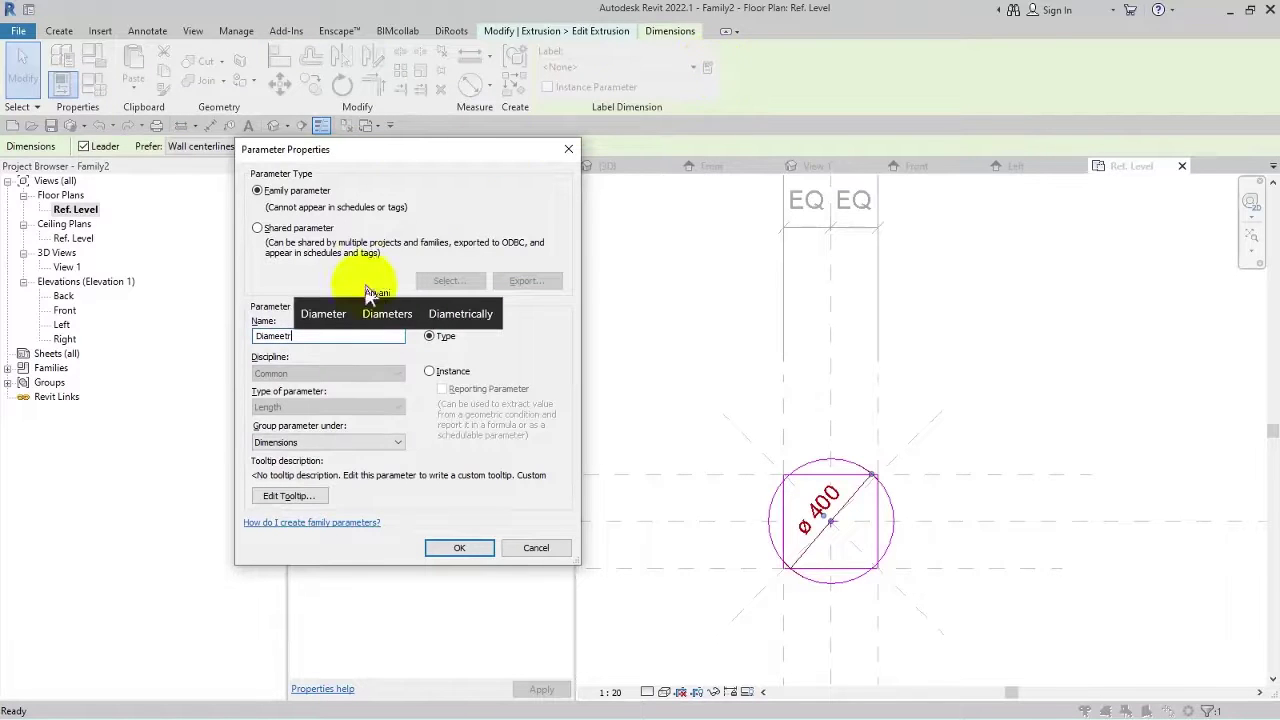
left_click(341, 314)
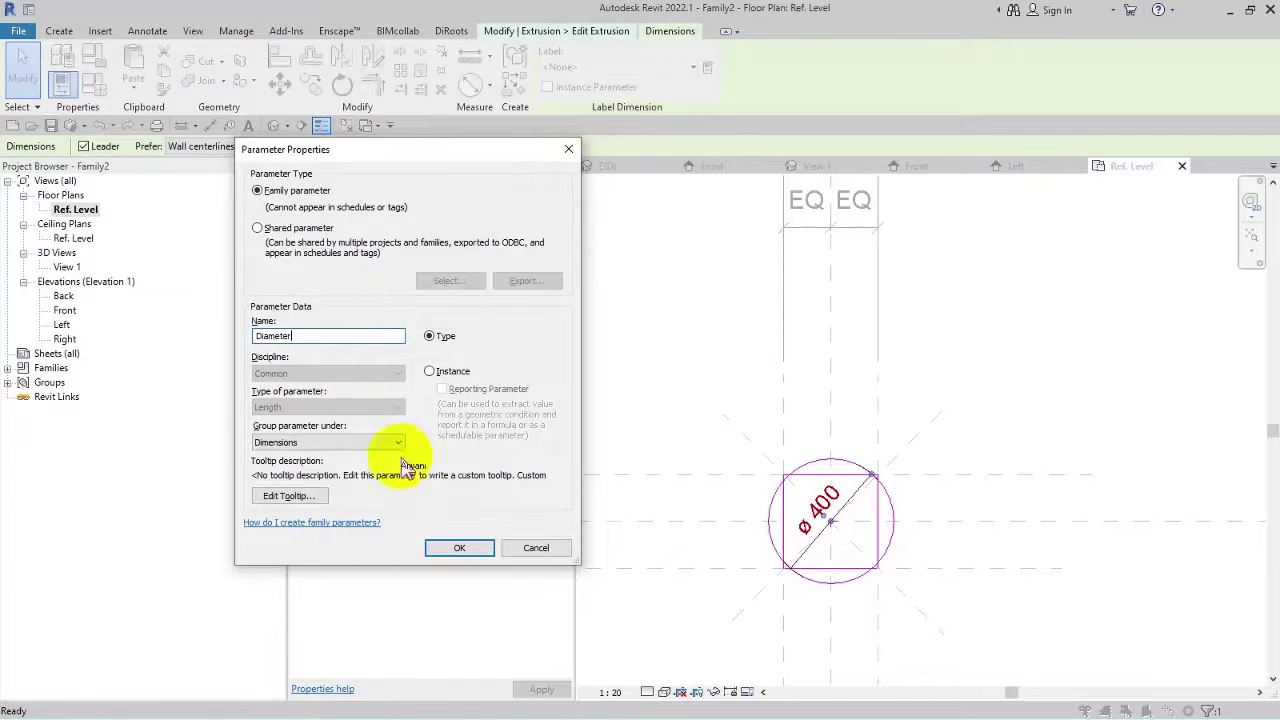
left_click(452, 548)
Try the family's Diameter parameter at 8 mm and at 24 mm.
left_click(62, 85)
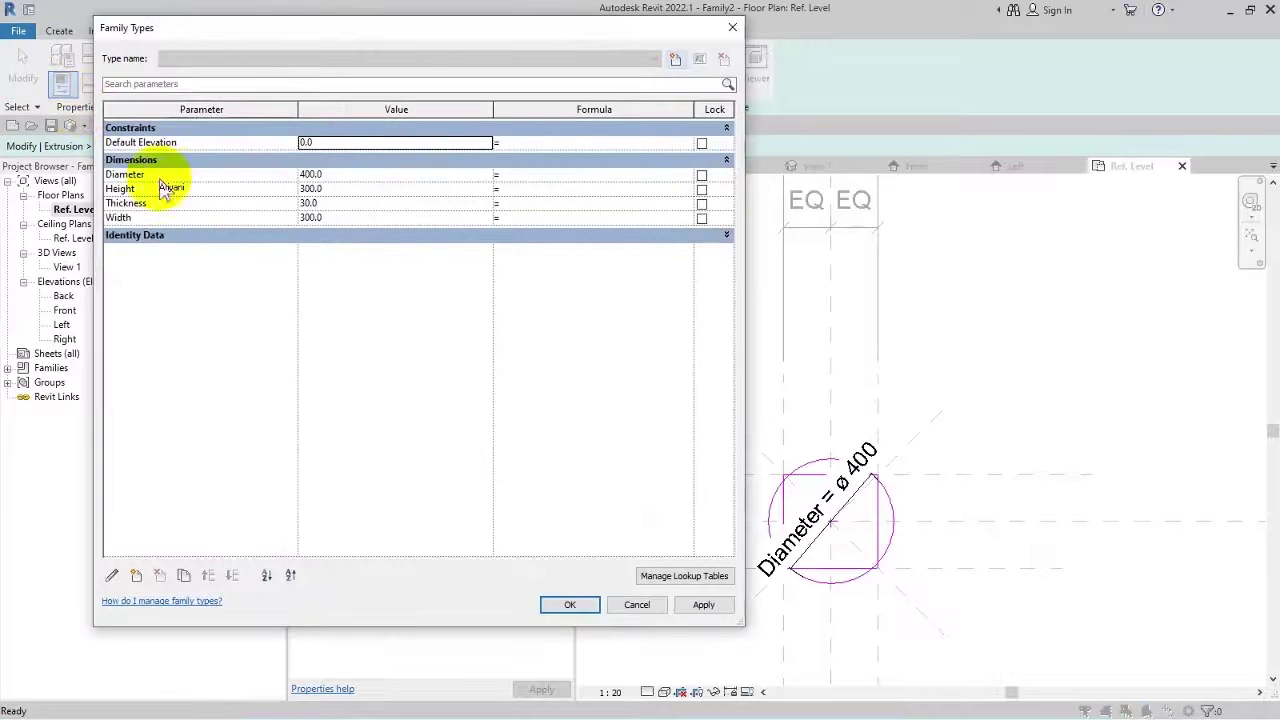
left_click(386, 179)
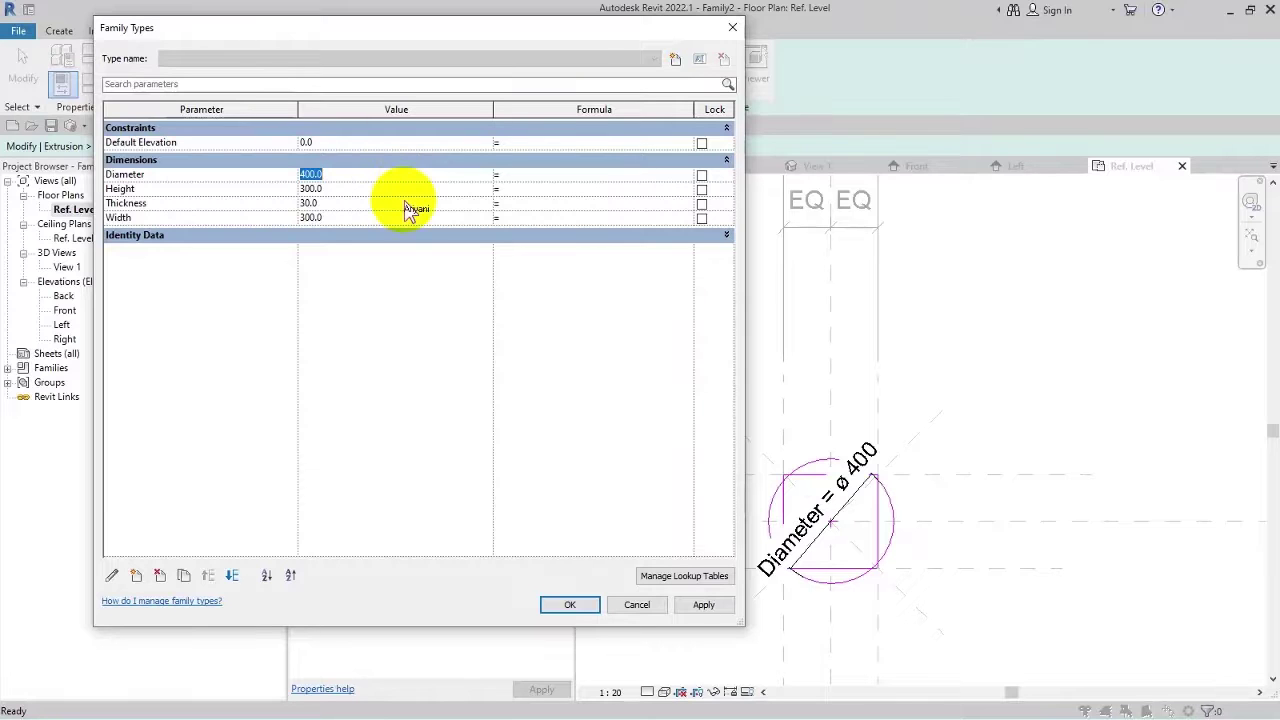
left_click(703, 604)
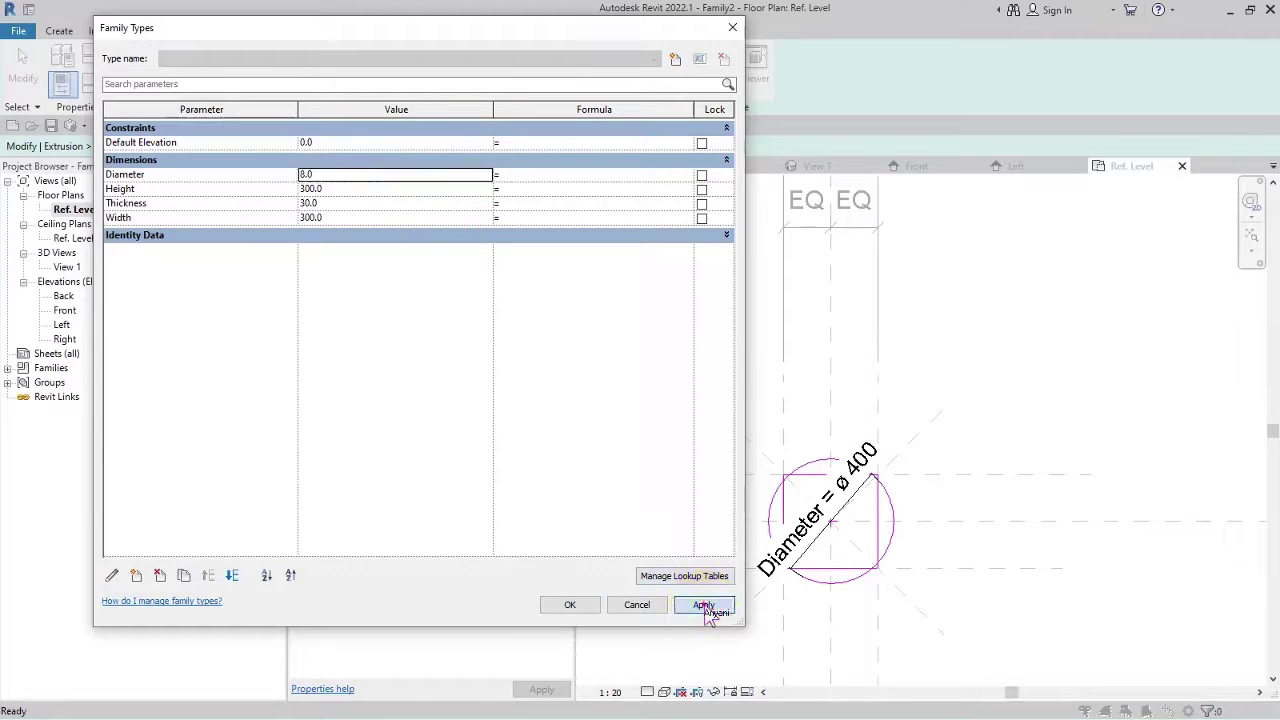
left_click(336, 177)
type("24")
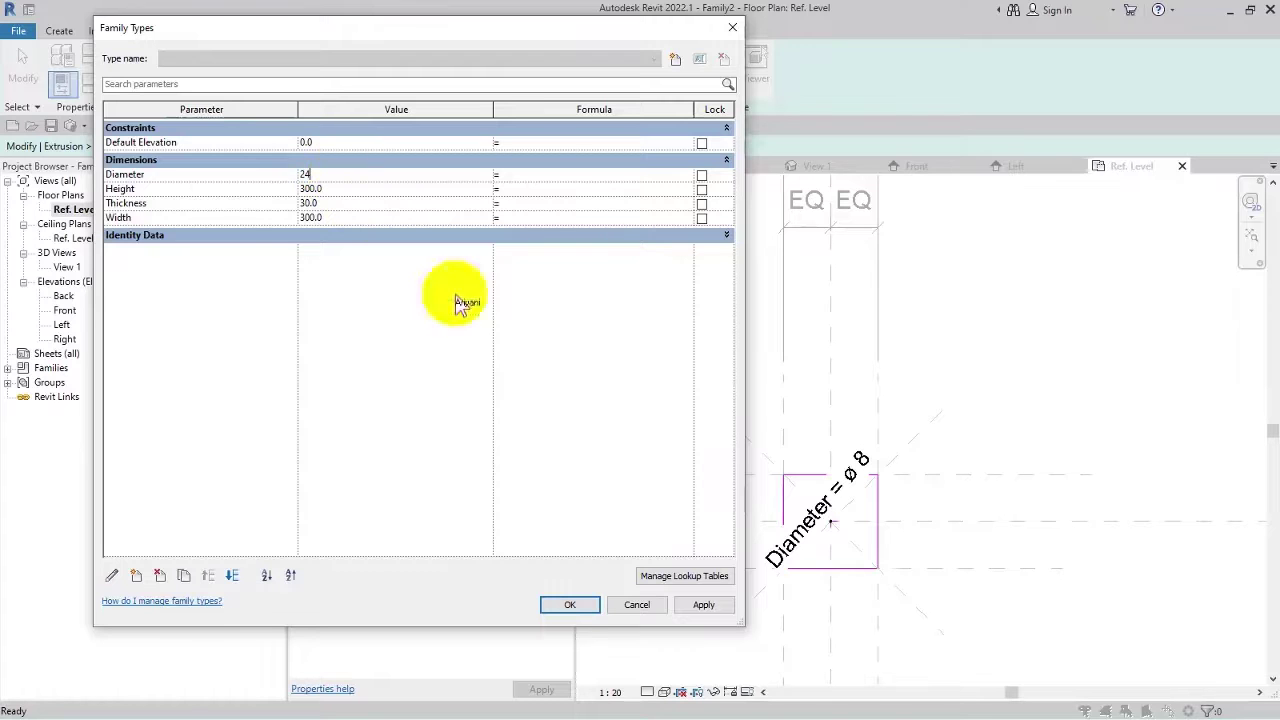
left_click(703, 604)
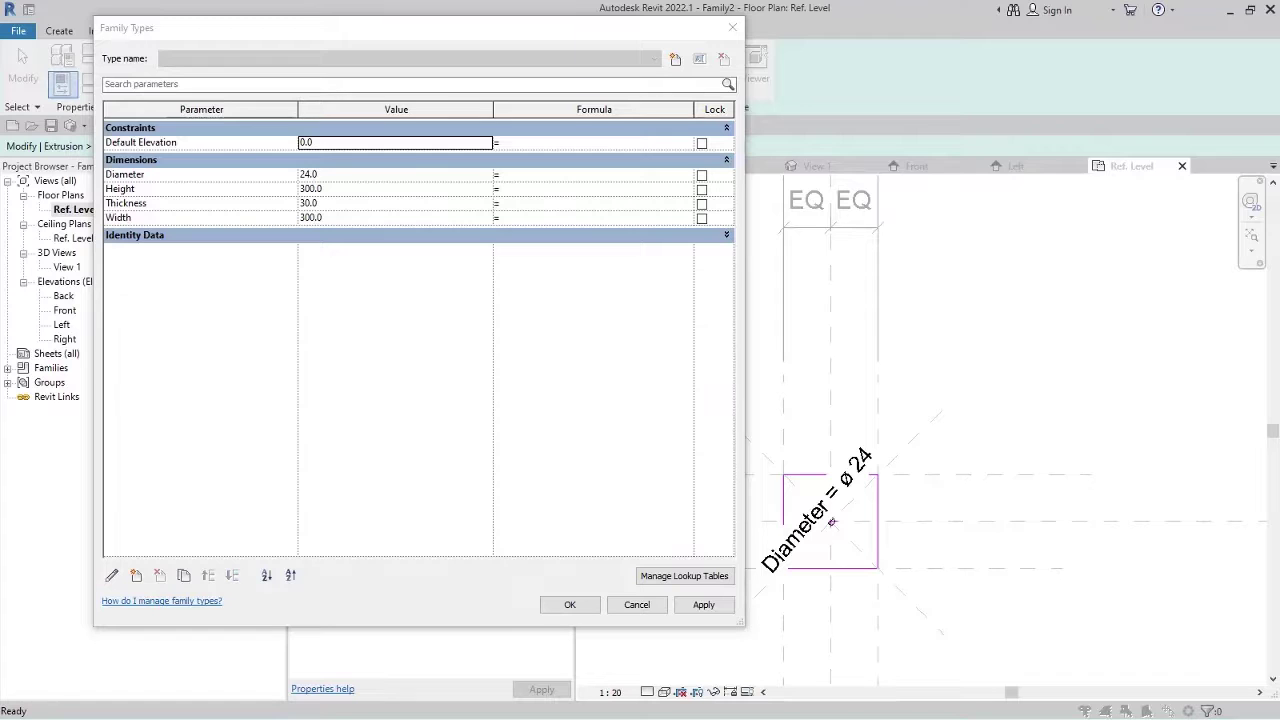
Set the family's Diameter parameter to 80 mm.
left_click(355, 218)
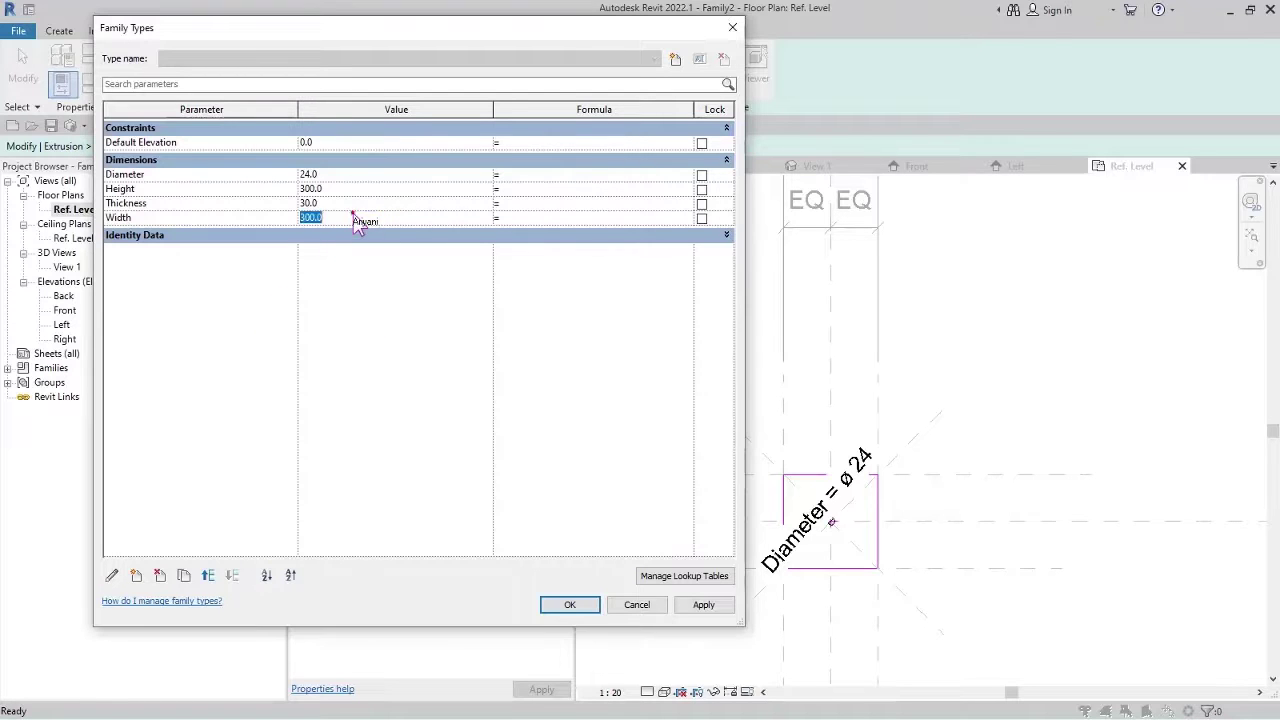
left_click(172, 190)
left_click(355, 173)
type("80")
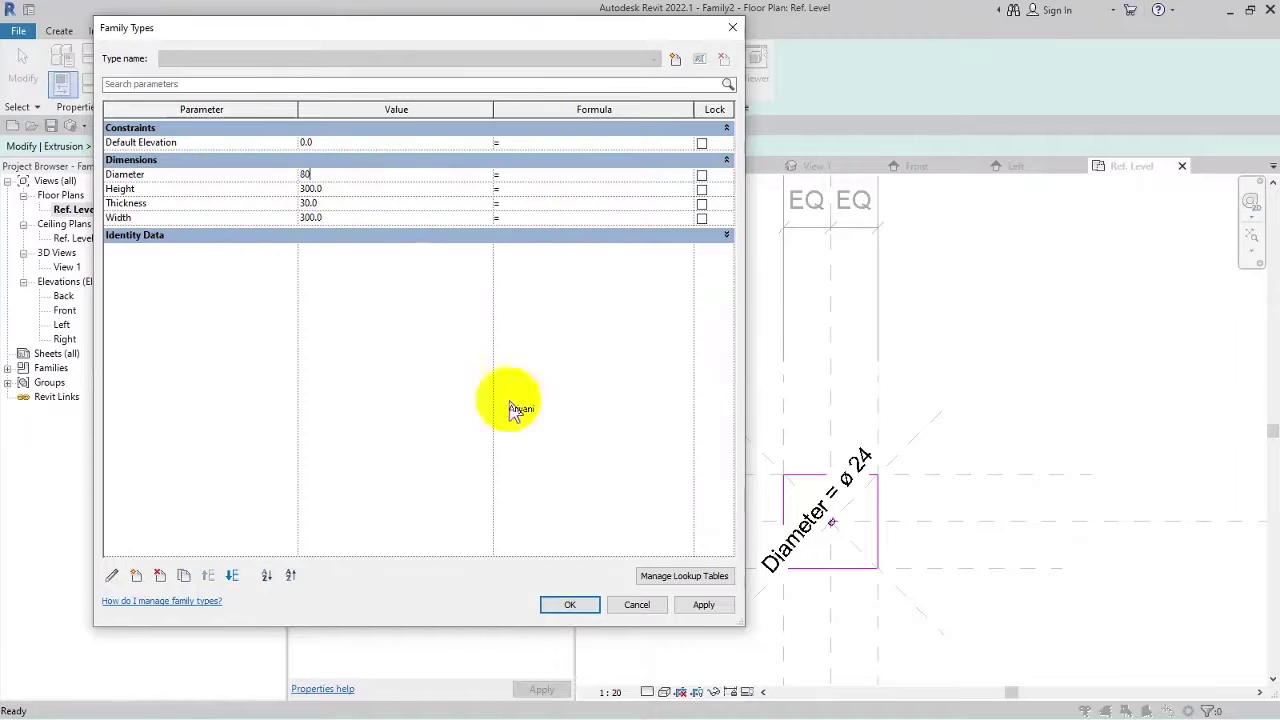
left_click(569, 604)
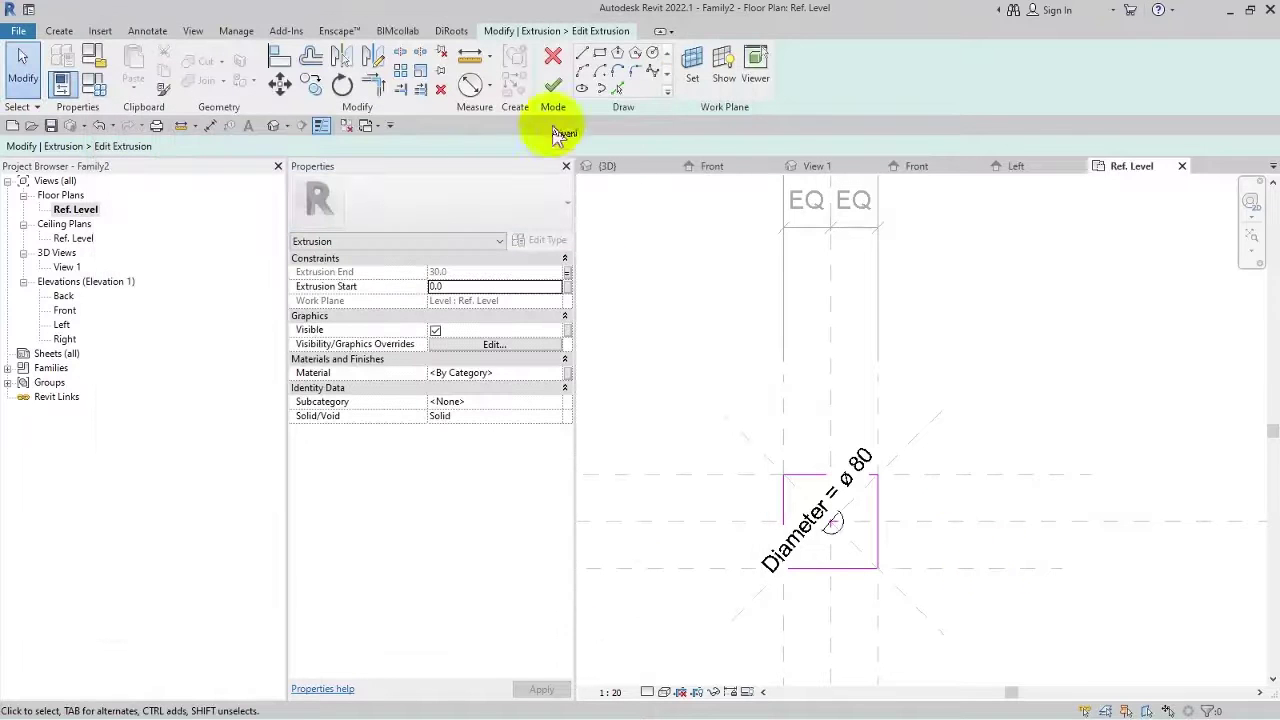
Finish editing the plate's extrusion sketch and close the inactive views.
left_click(553, 86)
left_click(706, 423)
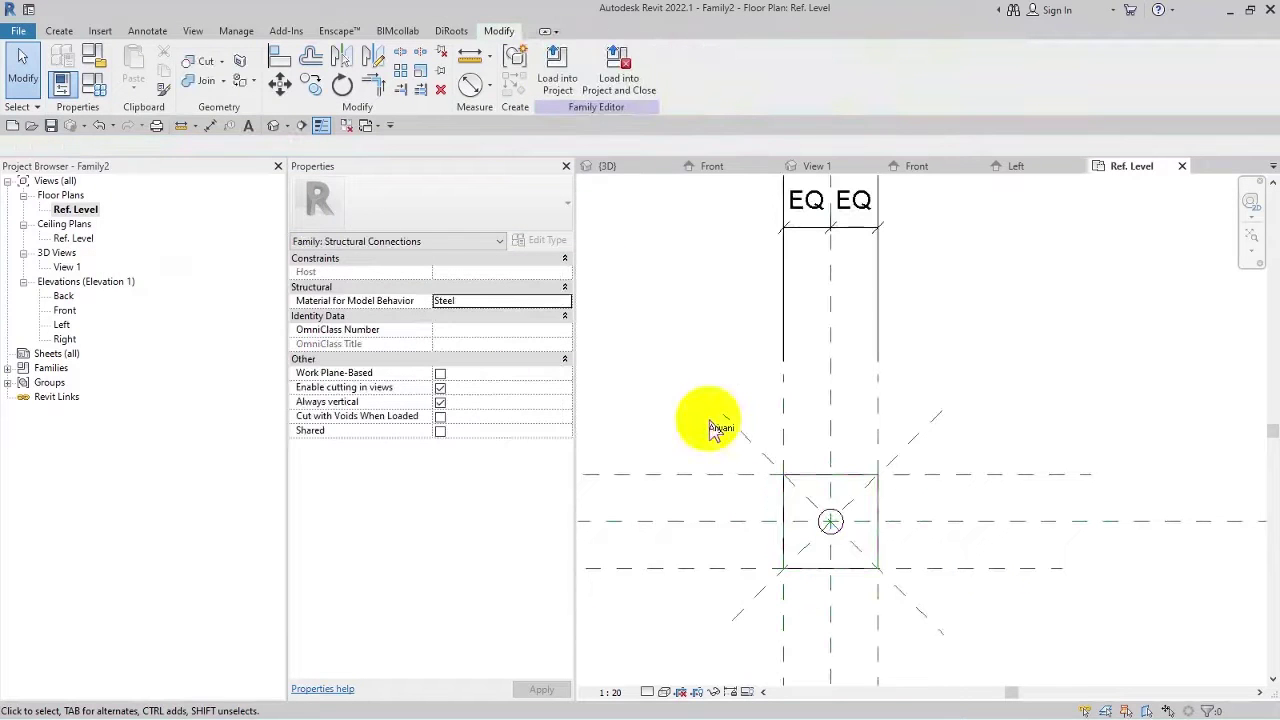
left_click(795, 505)
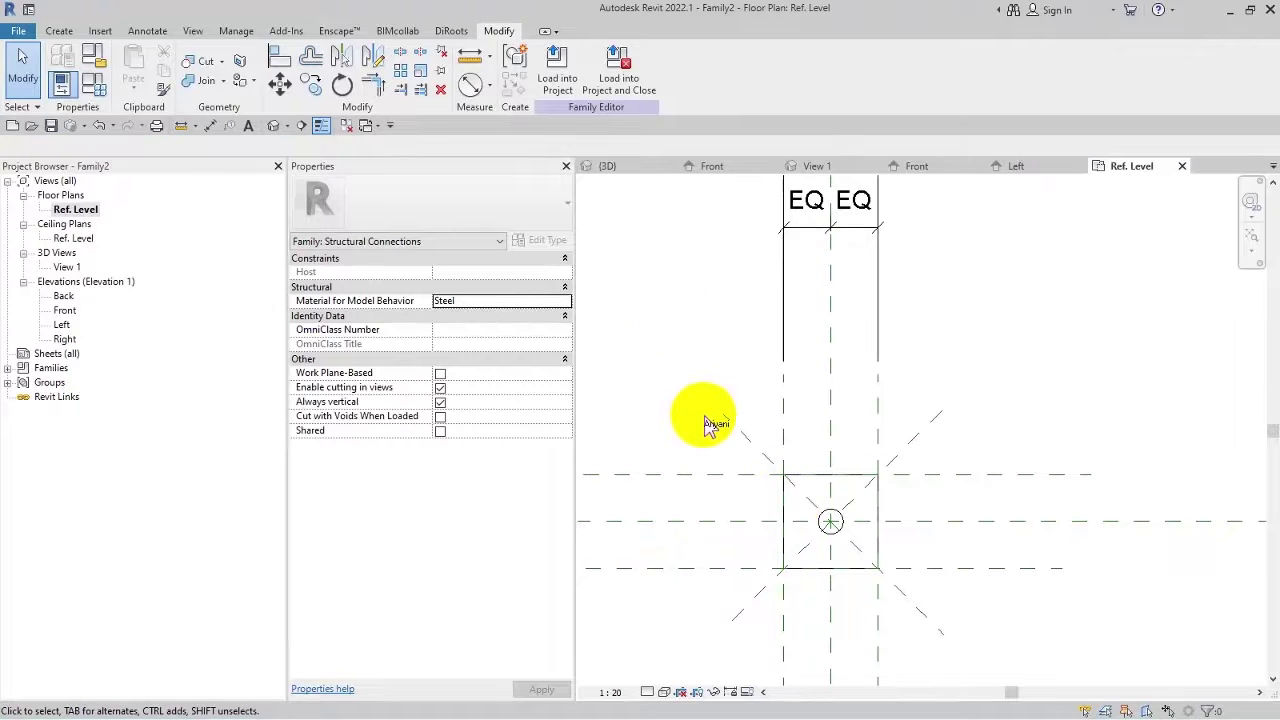
left_click(347, 130)
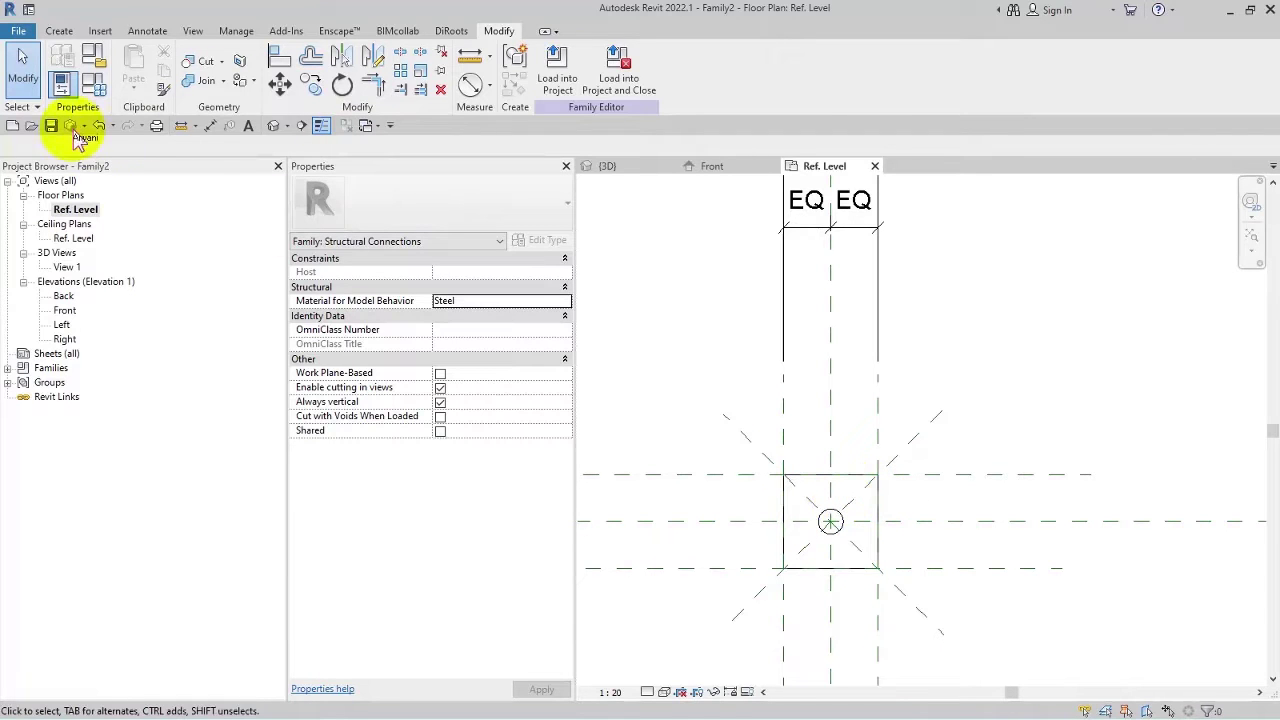
Save the plate family in the 2-RFA folder as S_4PL_STIFFENER.
left_click(20, 31)
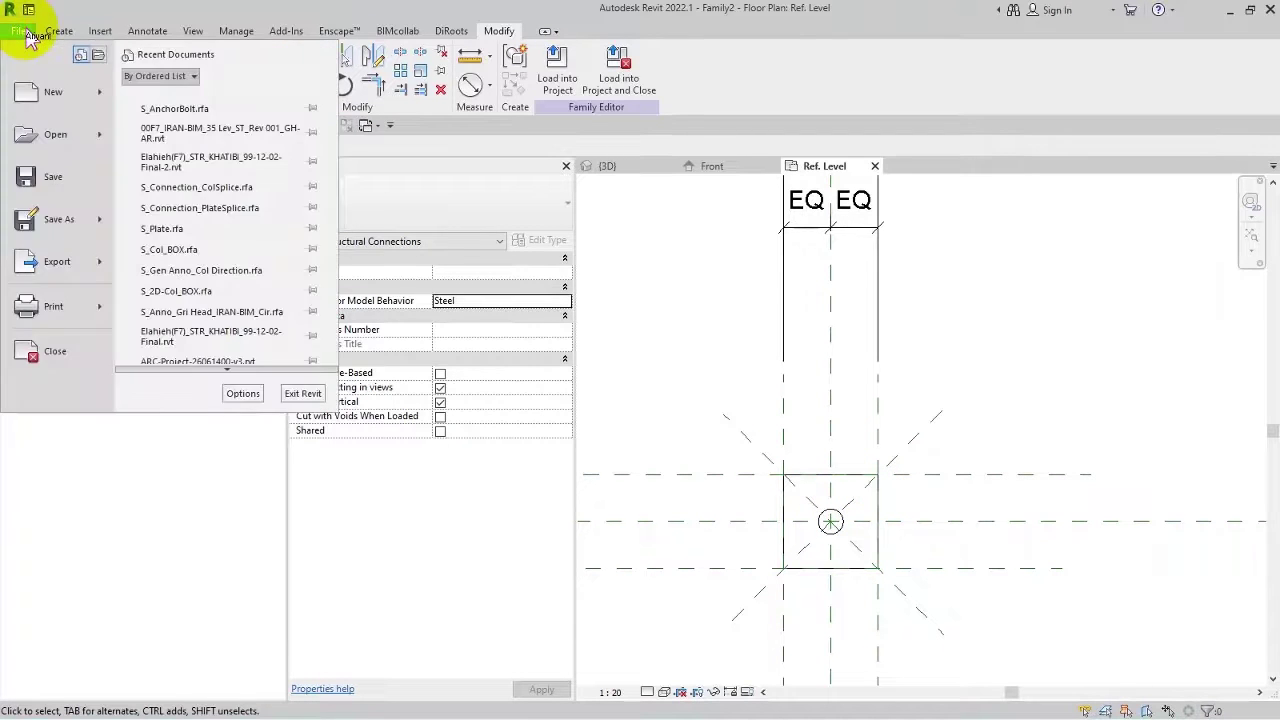
left_click(20, 31)
left_click(20, 31)
left_click(83, 15)
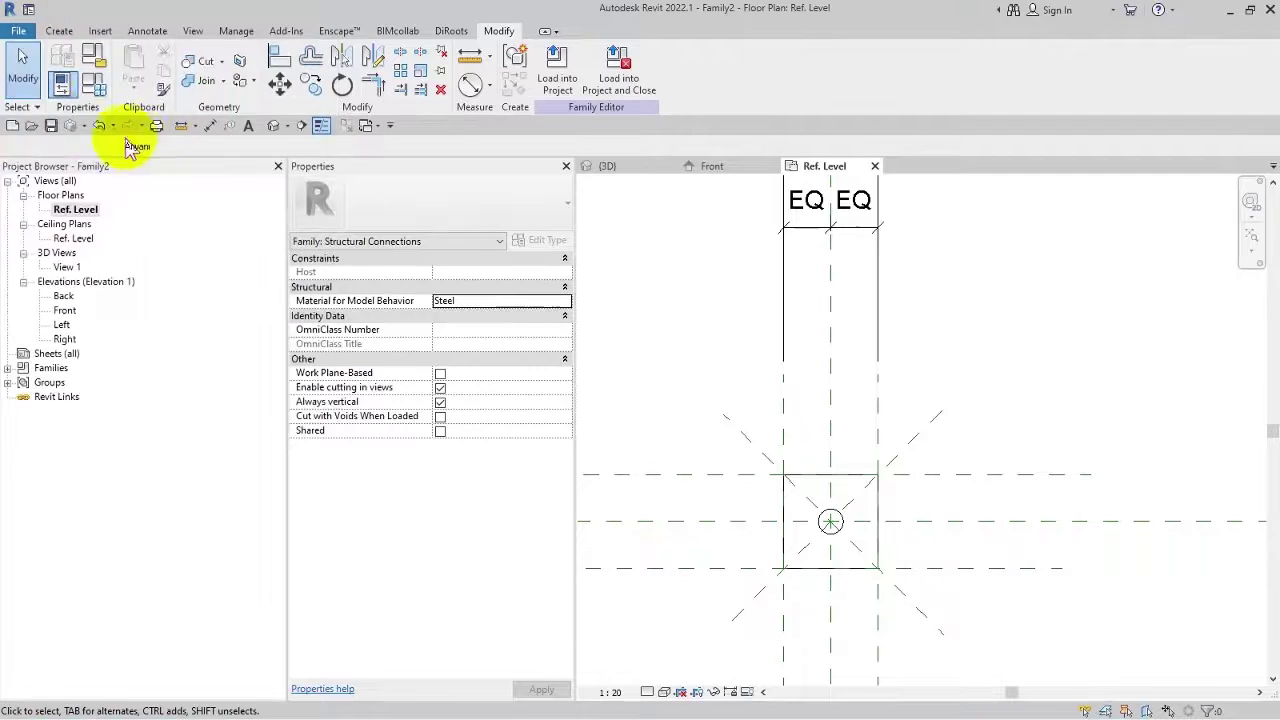
left_click(50, 126)
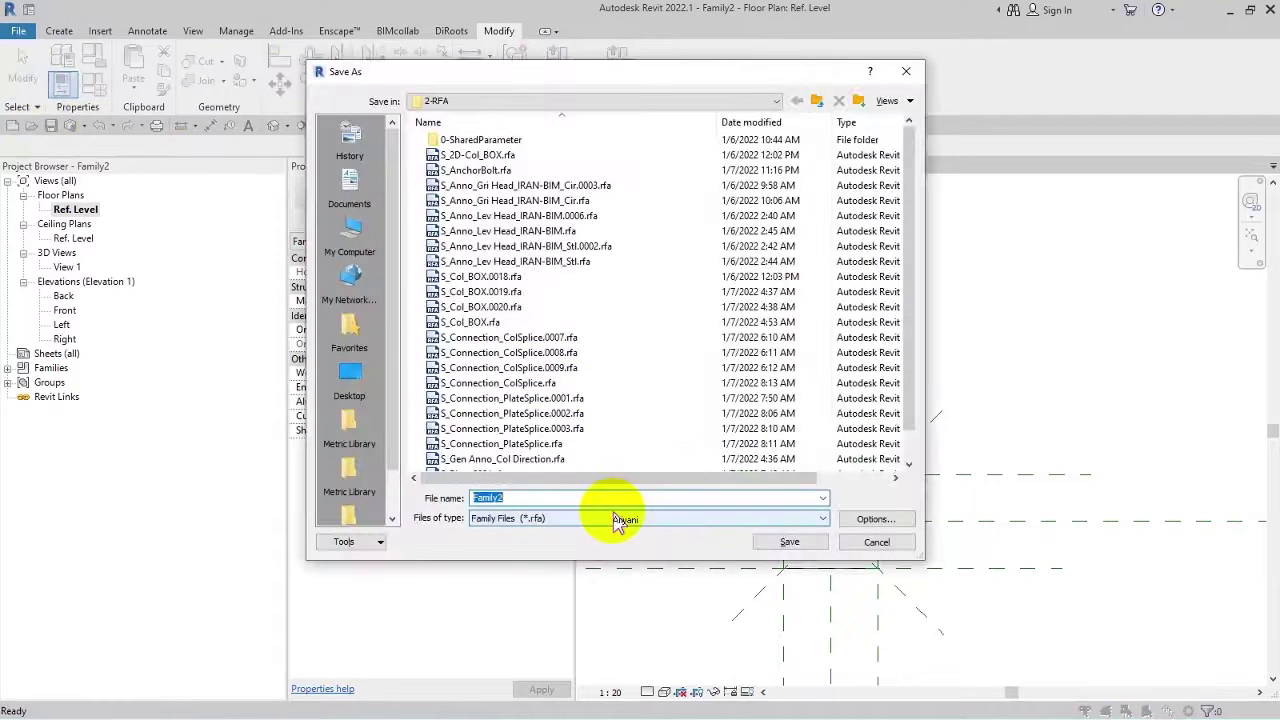
type("S_2D-Col_BOX.rfa")
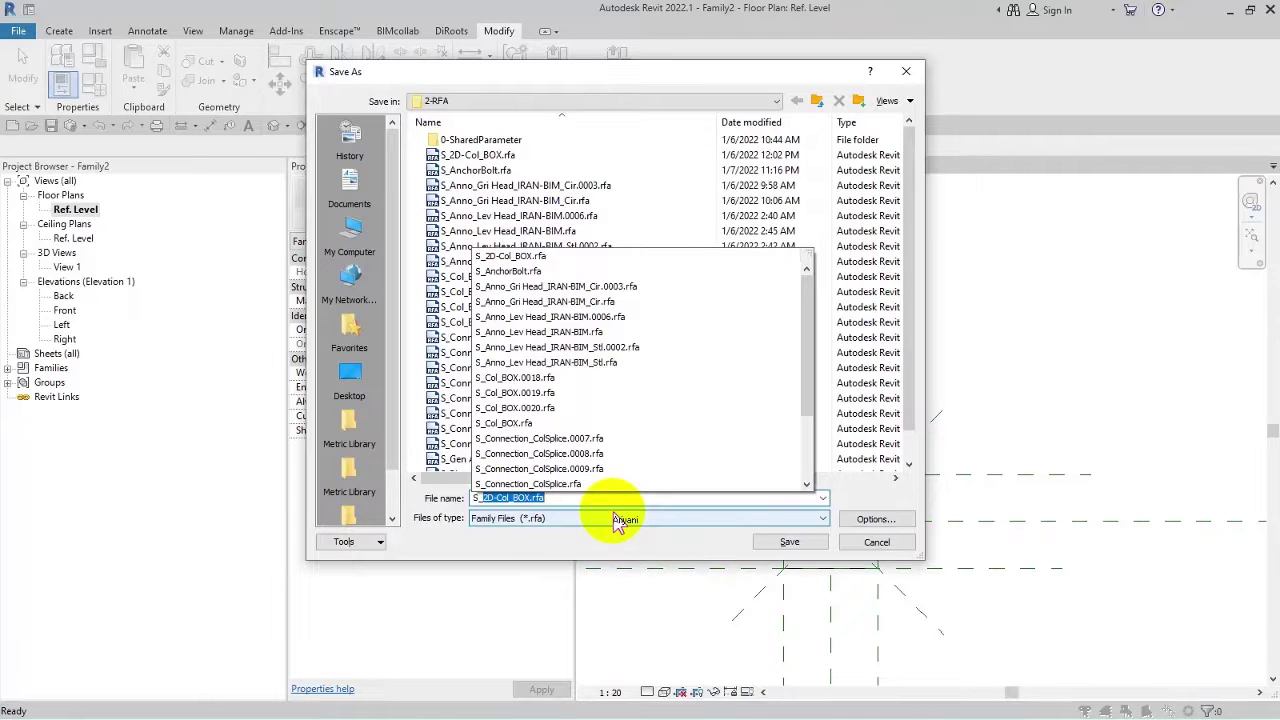
key("Return")
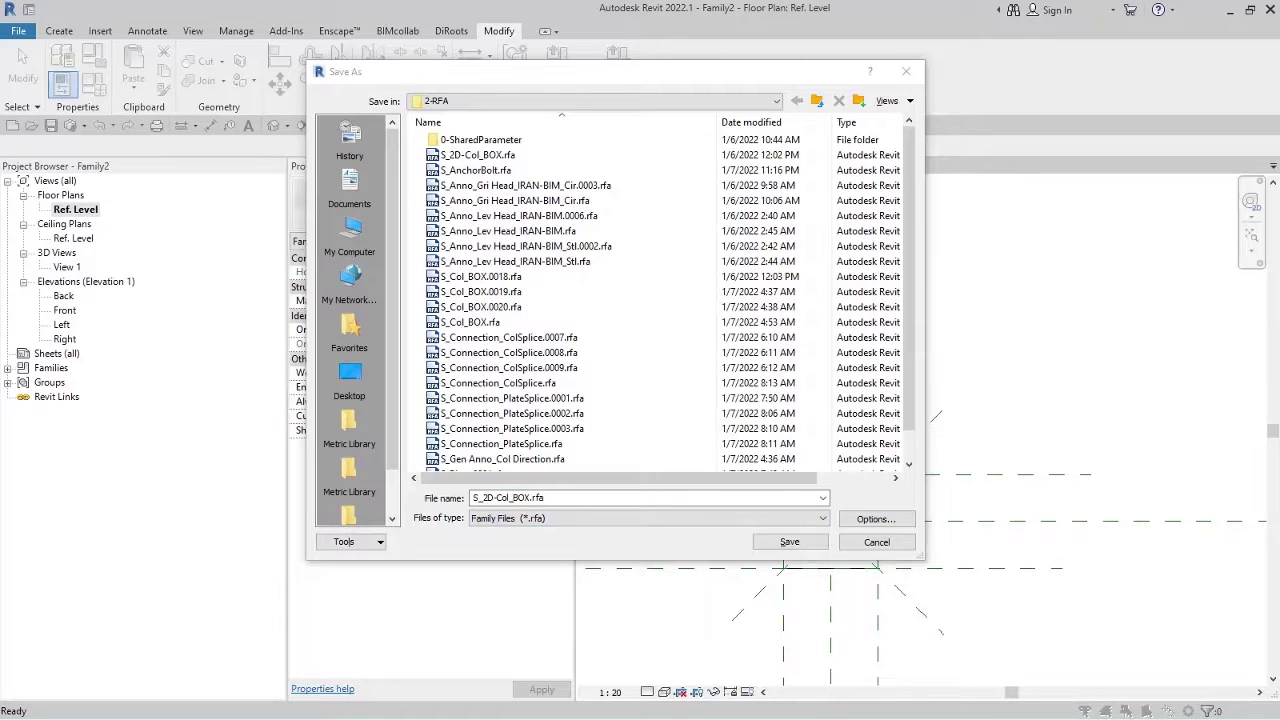
left_click(497, 499)
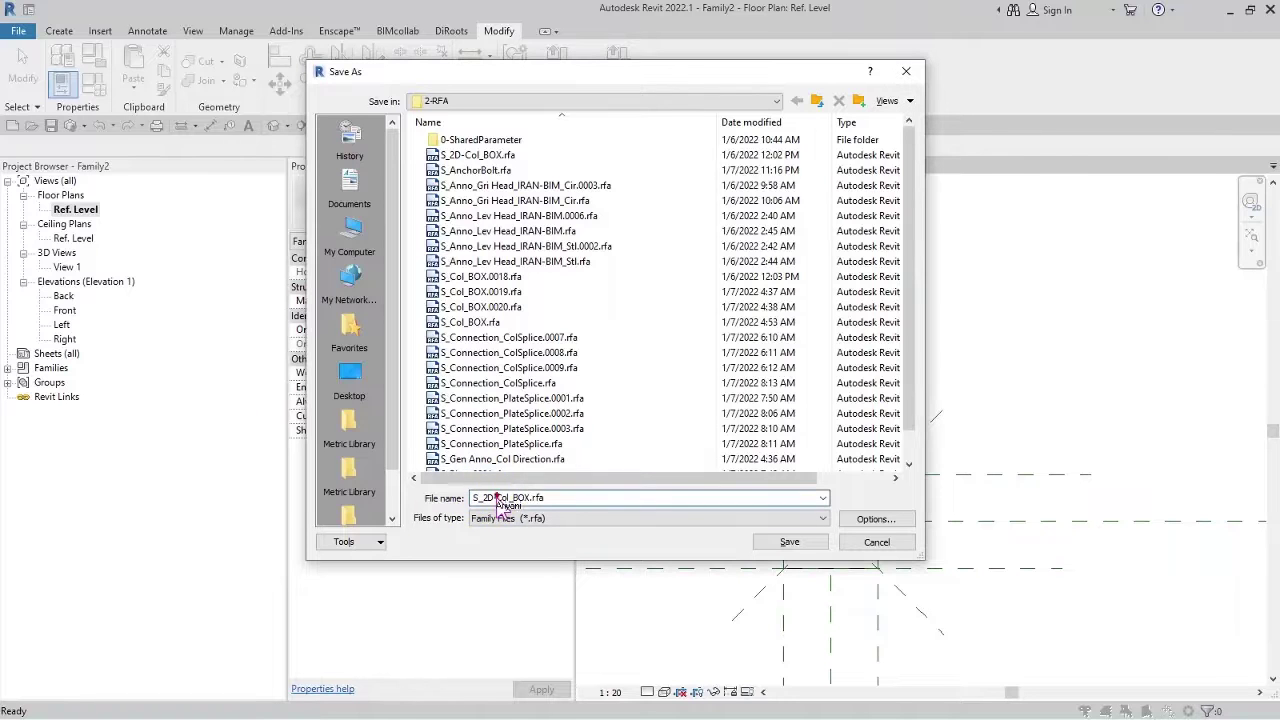
left_click_drag(483, 498, 575, 500)
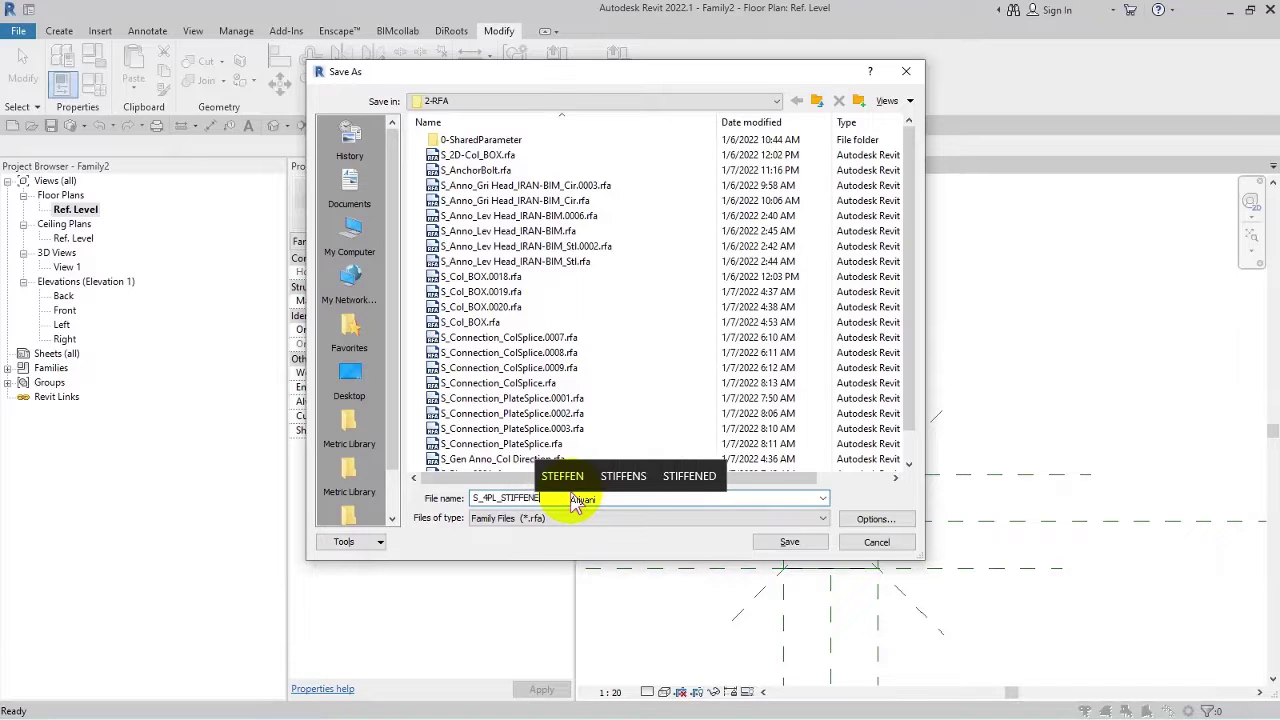
type("R")
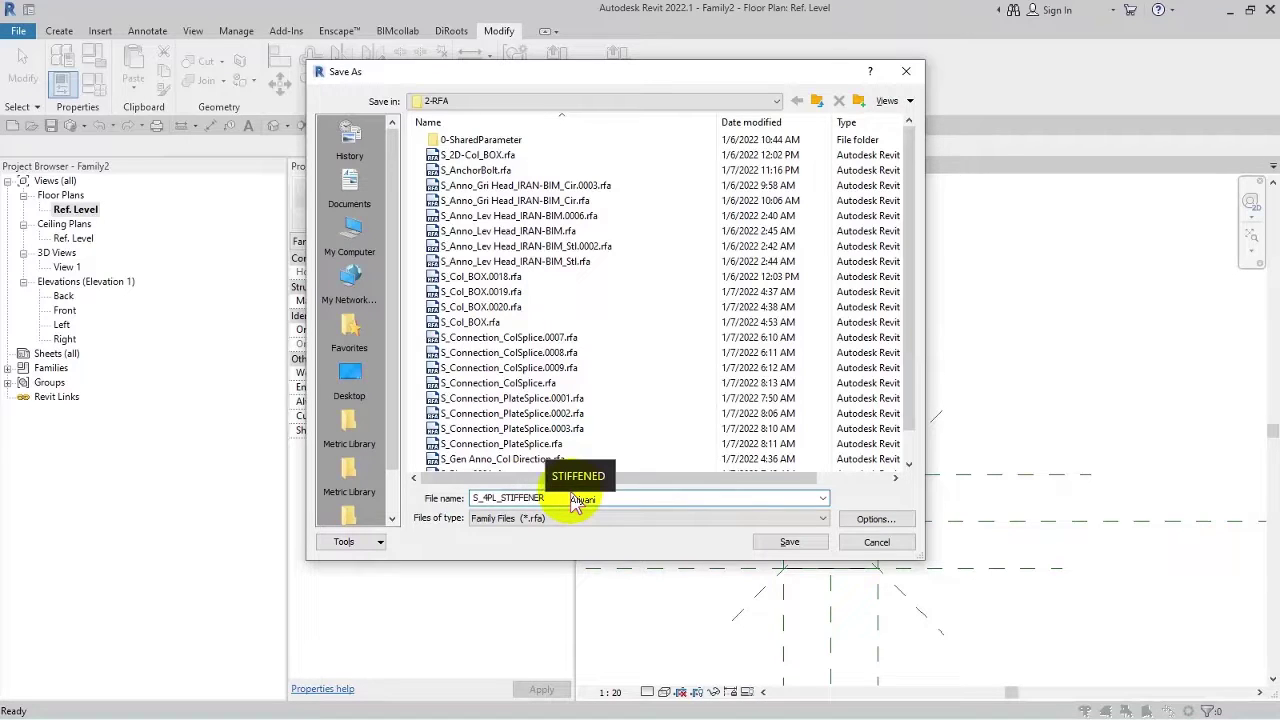
left_click(797, 542)
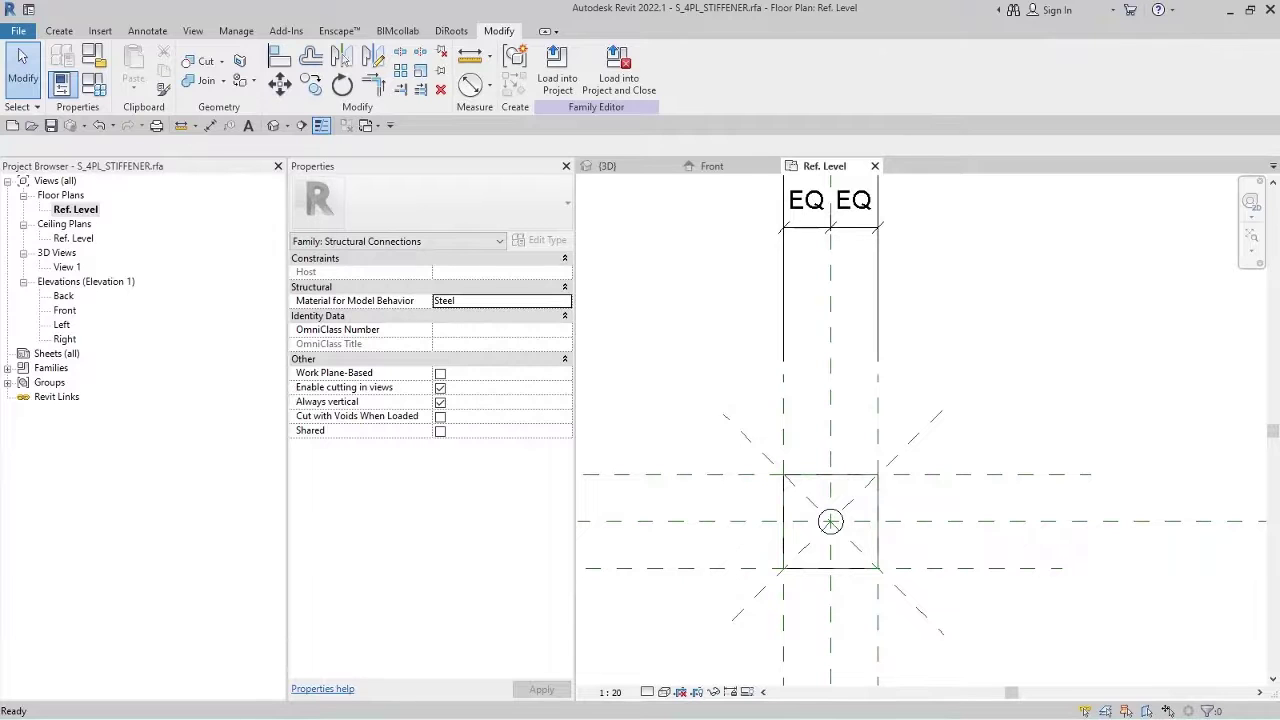
left_click(504, 389)
left_click(620, 380)
left_click(536, 426)
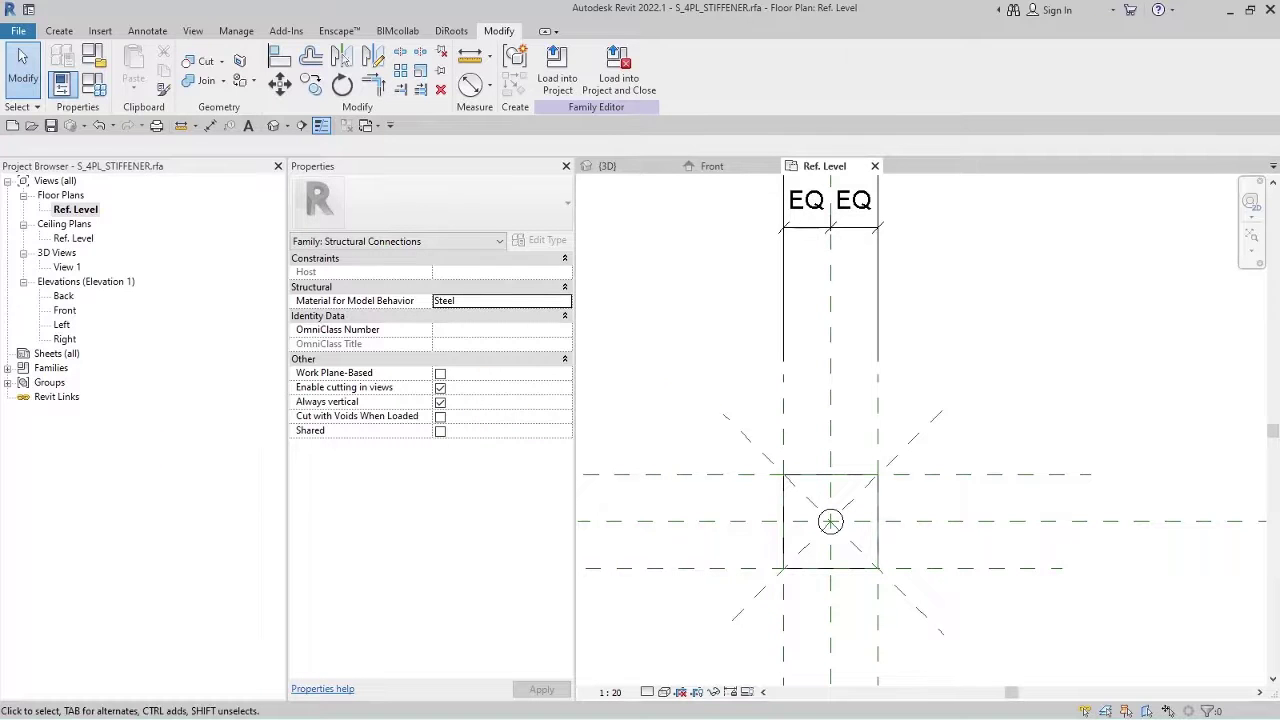
left_click(543, 335)
Create a new family from the Metric Generic Model face based.rft template.
left_click(30, 65)
left_click(18, 31)
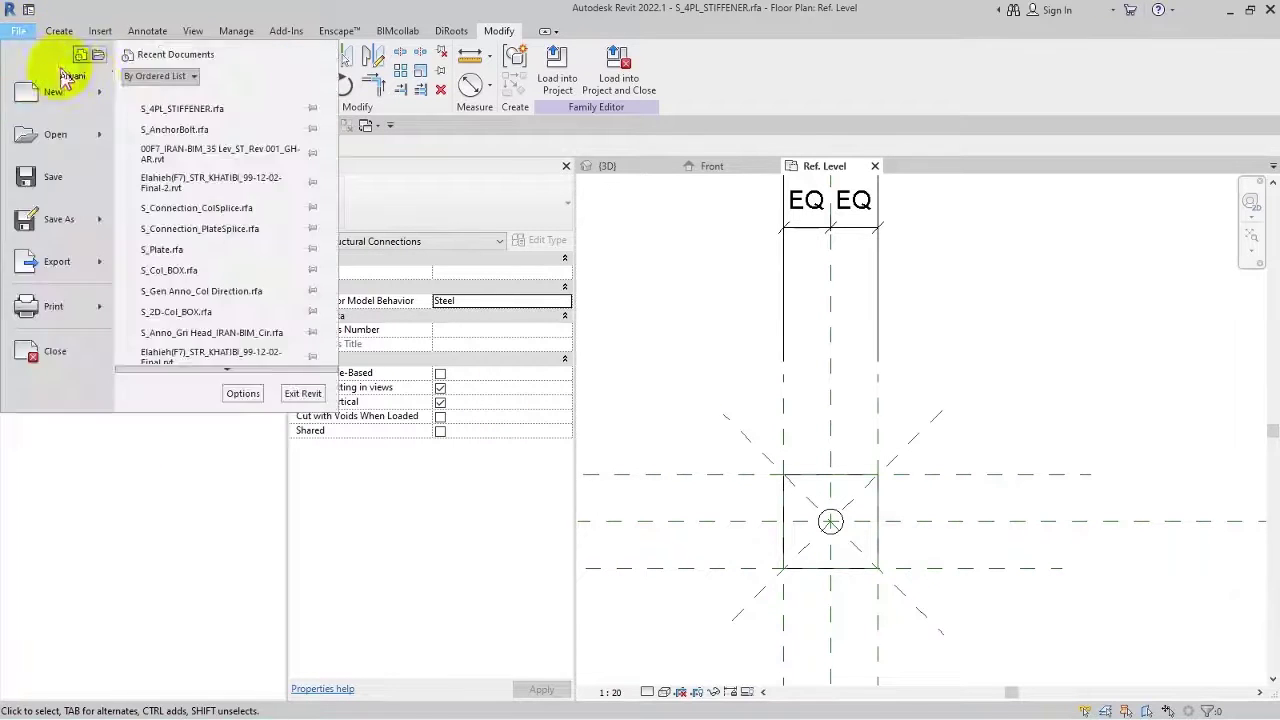
left_click(100, 91)
left_click(172, 141)
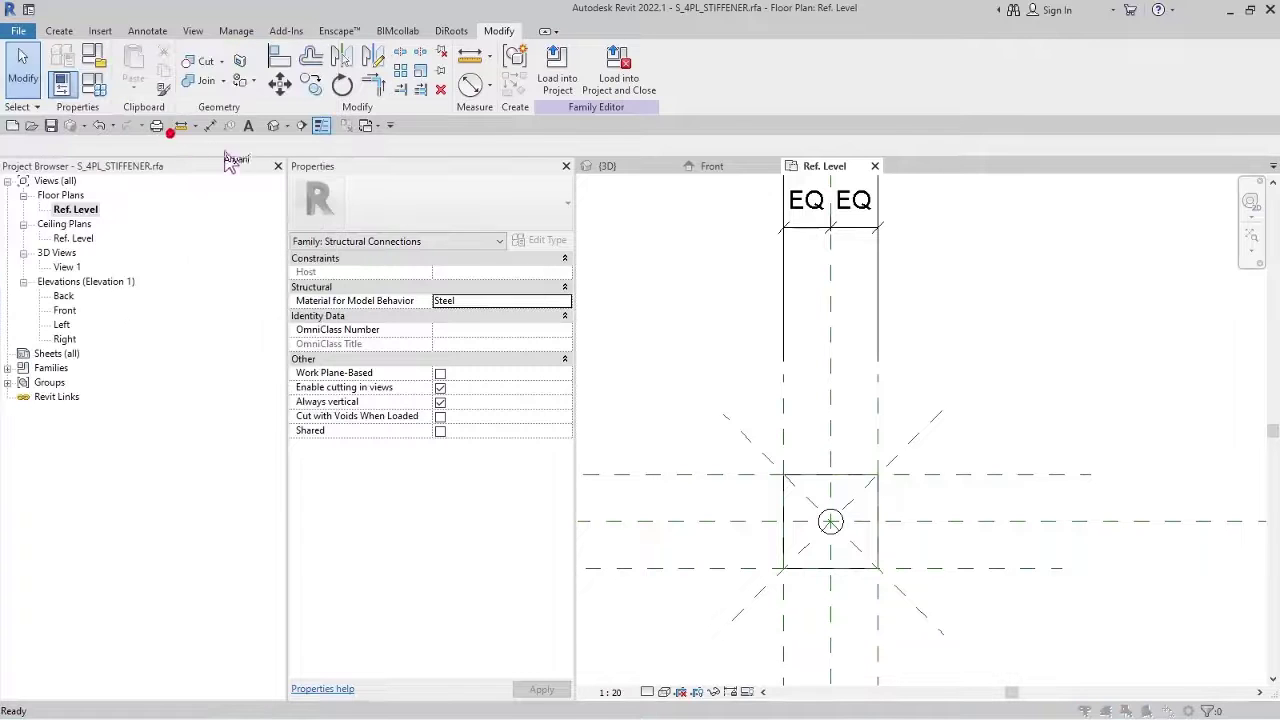
scroll(540, 320, "down", 8)
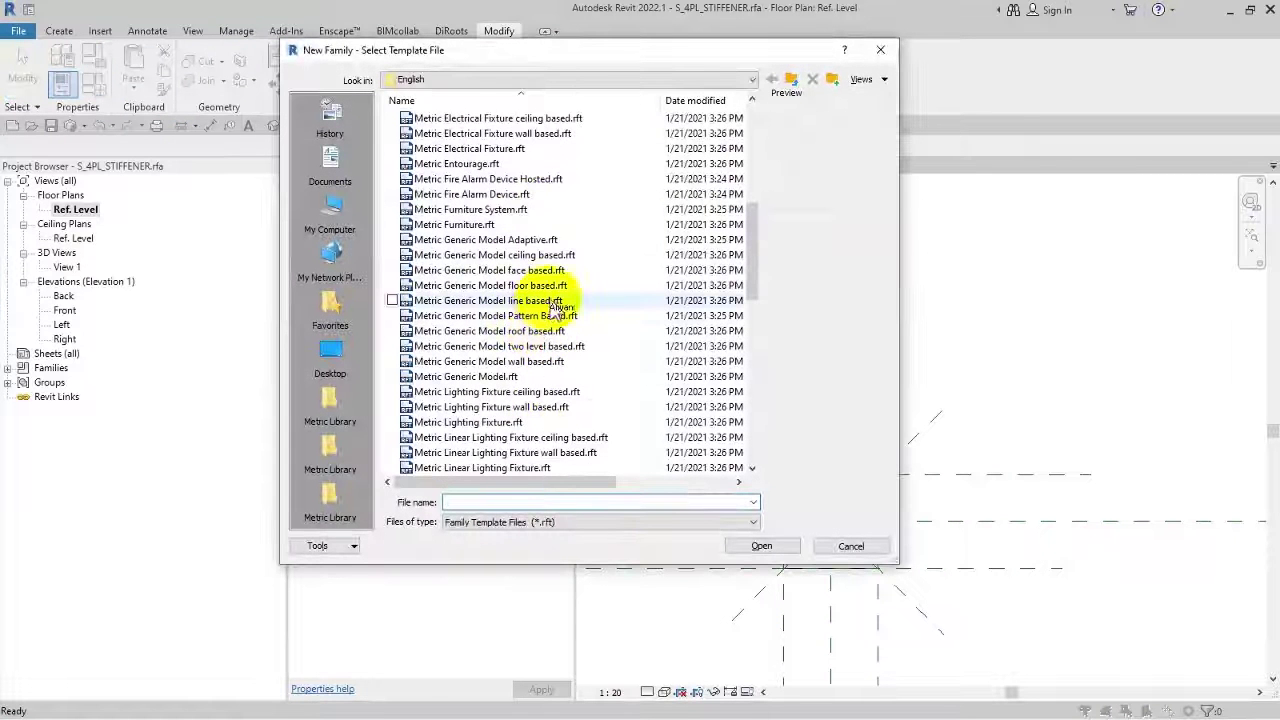
left_click(540, 271)
left_click(785, 546)
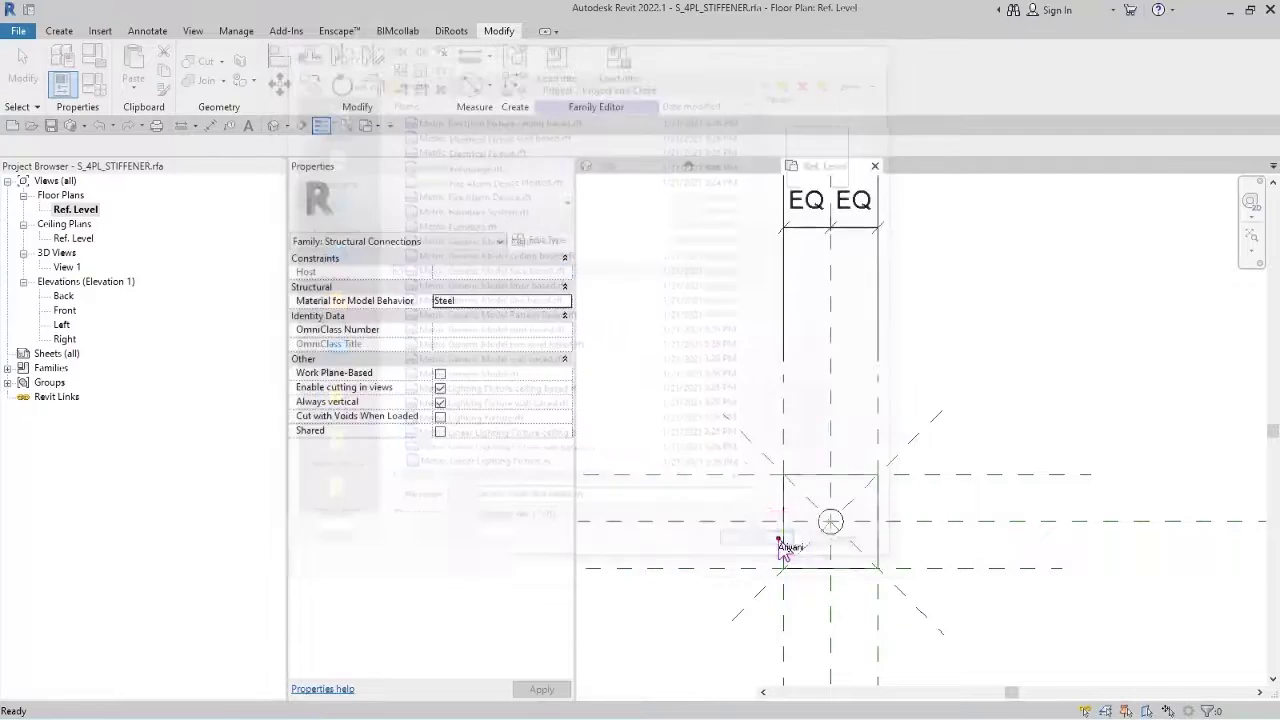
Save the new face-based family in the 2-RFA folder as S_STIFFENER with maximum backups set to 1.
left_click(51, 125)
type("S_STIFFENER")
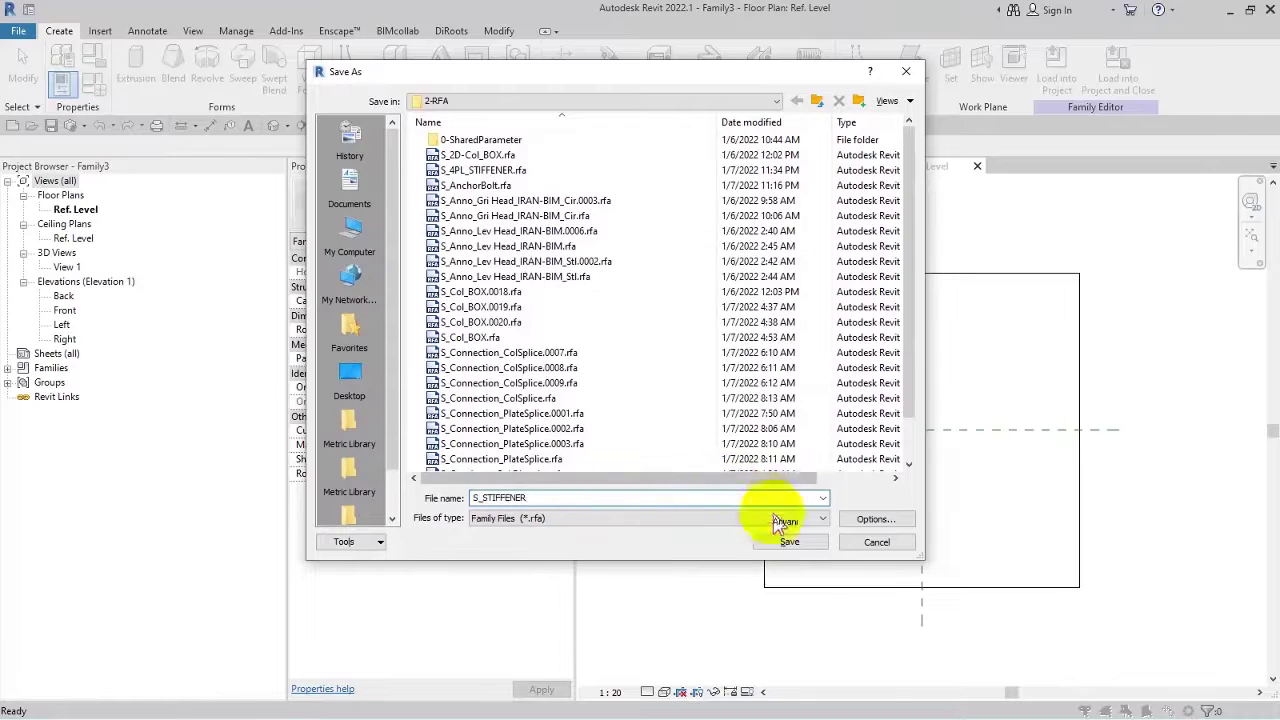
left_click(875, 519)
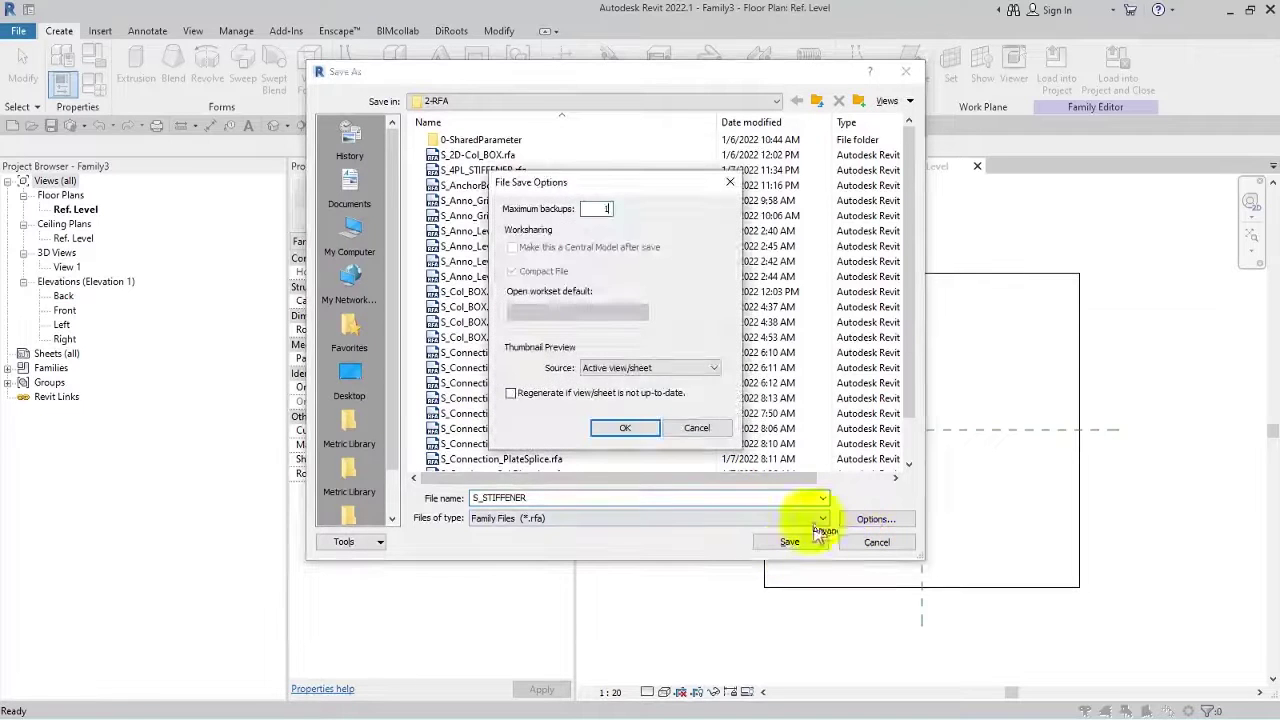
left_click(624, 427)
left_click(790, 541)
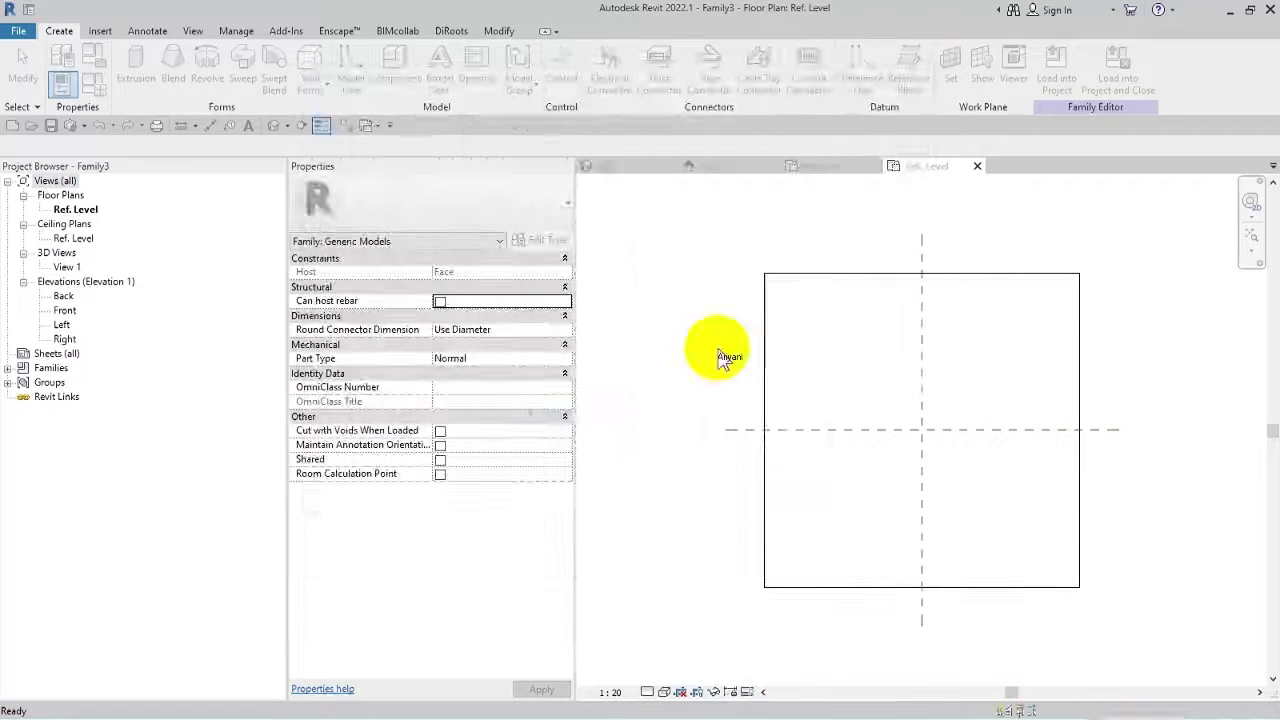
In the Front elevation, draw a horizontal reference plane about 227 mm above Ref. Level and a vertical one about 249 mm left of centre.
left_click(65, 311)
double_click(65, 311)
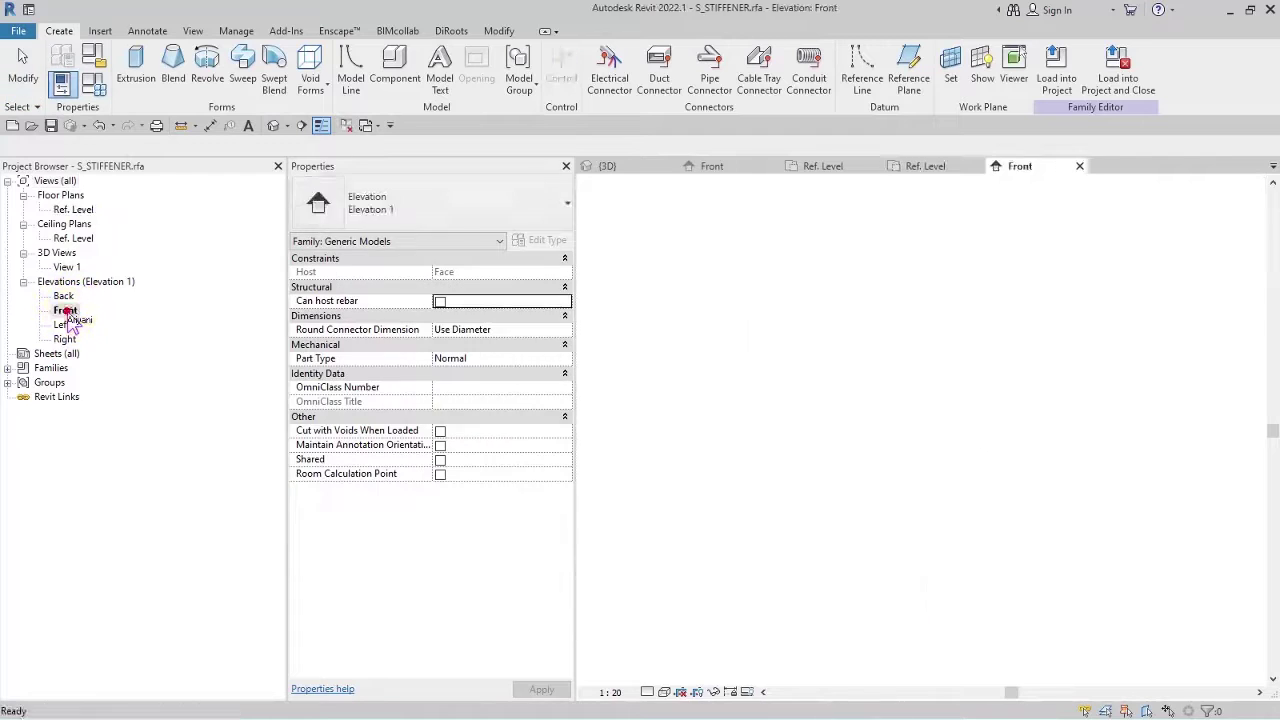
left_click(905, 66)
scroll(885, 500, "up", 1)
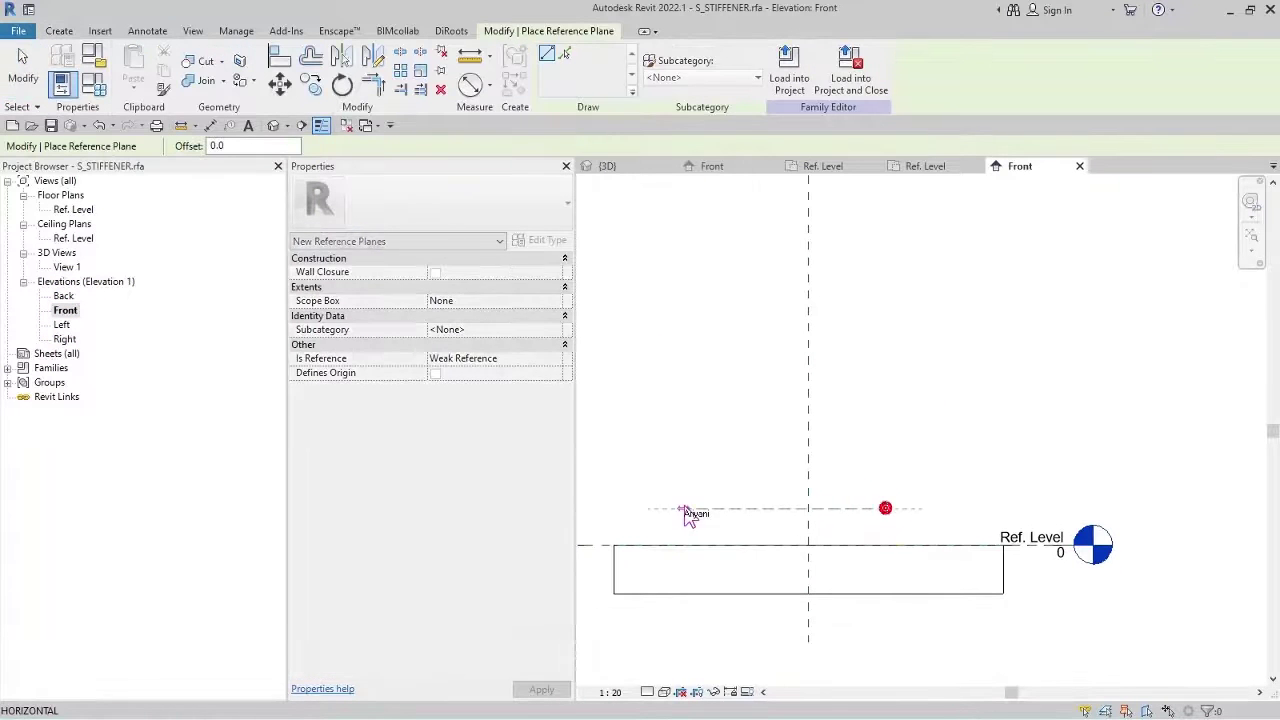
left_click(768, 473)
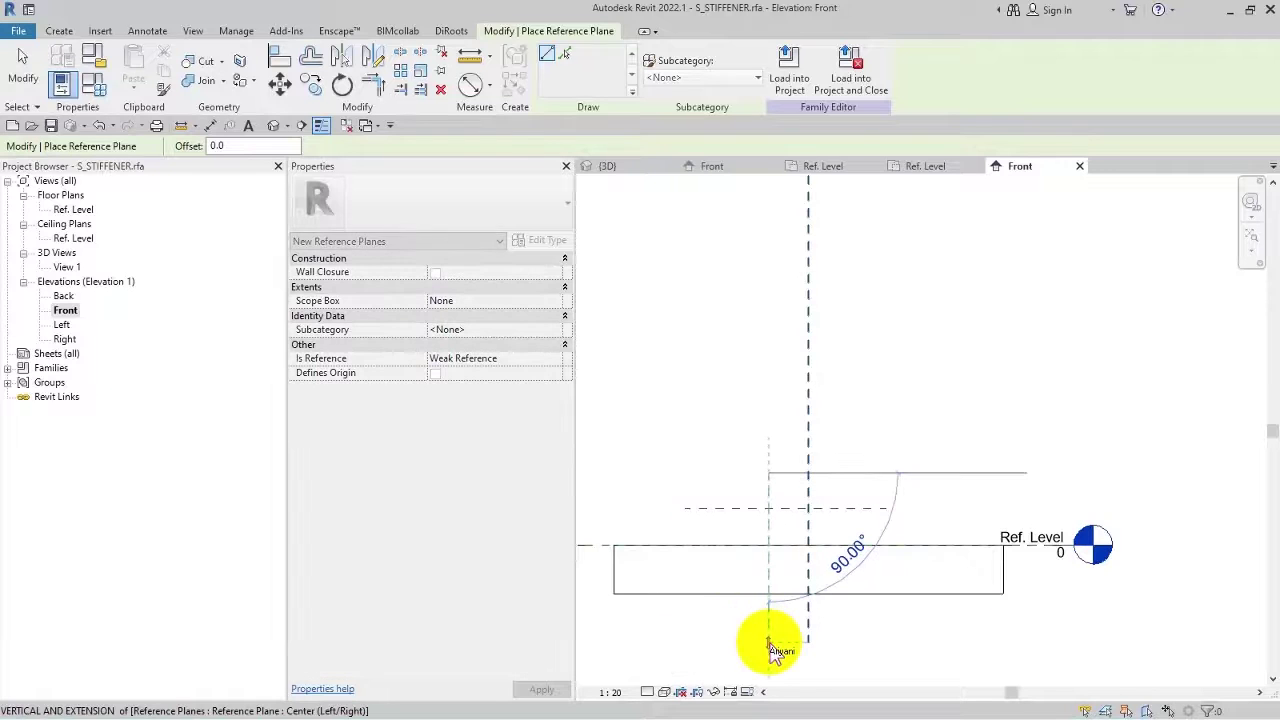
left_click(768, 645)
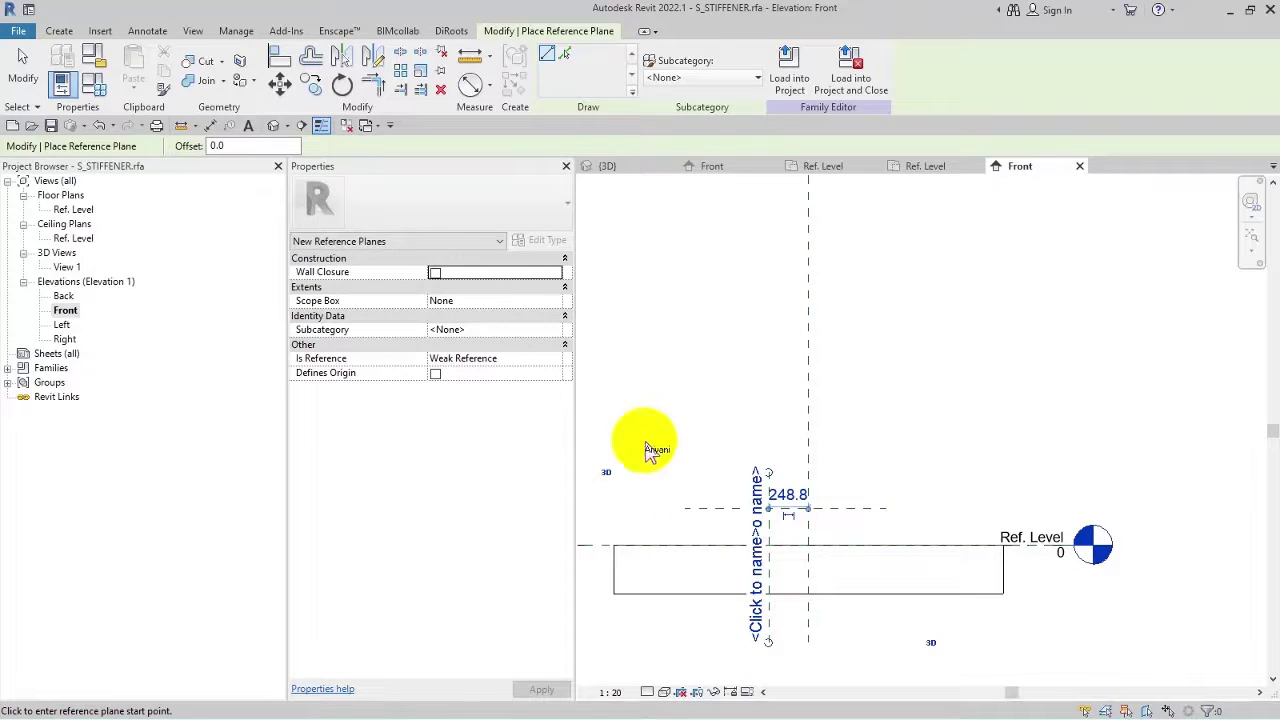
Add aligned dimensions from Ref. Level to the new horizontal reference plane and between the new vertical plane and the centre plane.
left_click(497, 88)
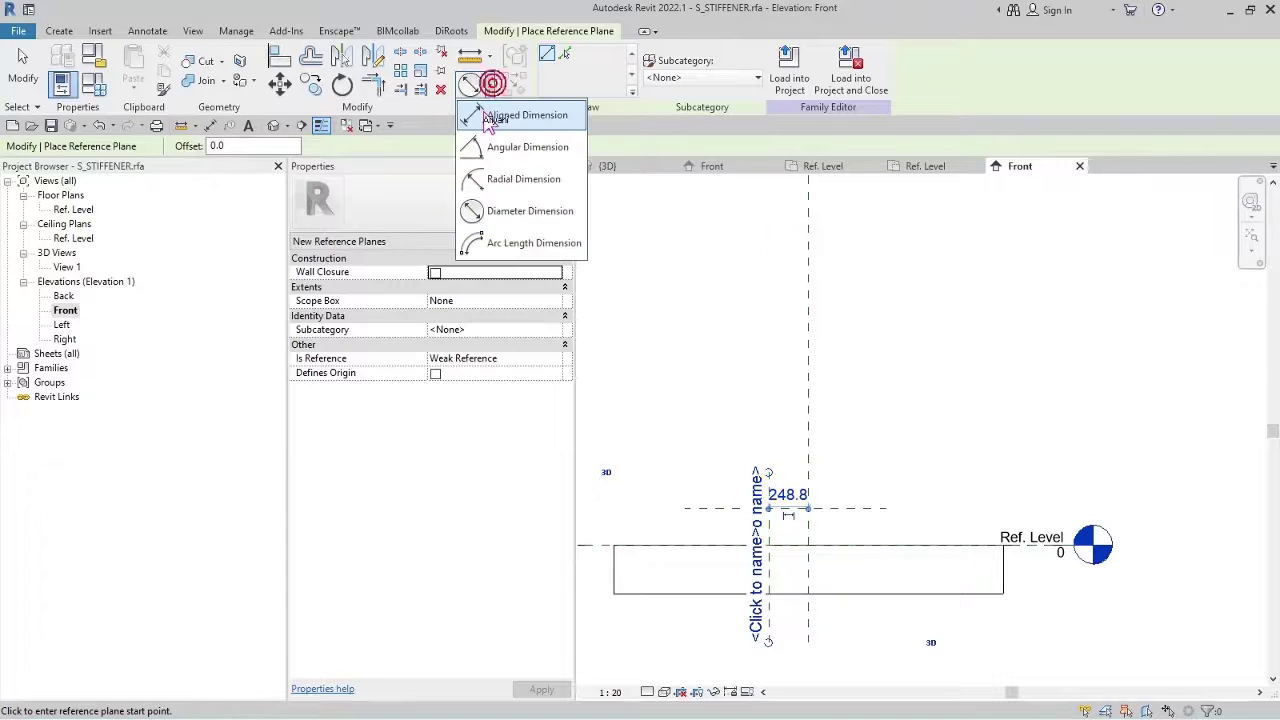
left_click(512, 114)
middle_click_drag(657, 533, 919, 496)
left_click(826, 472)
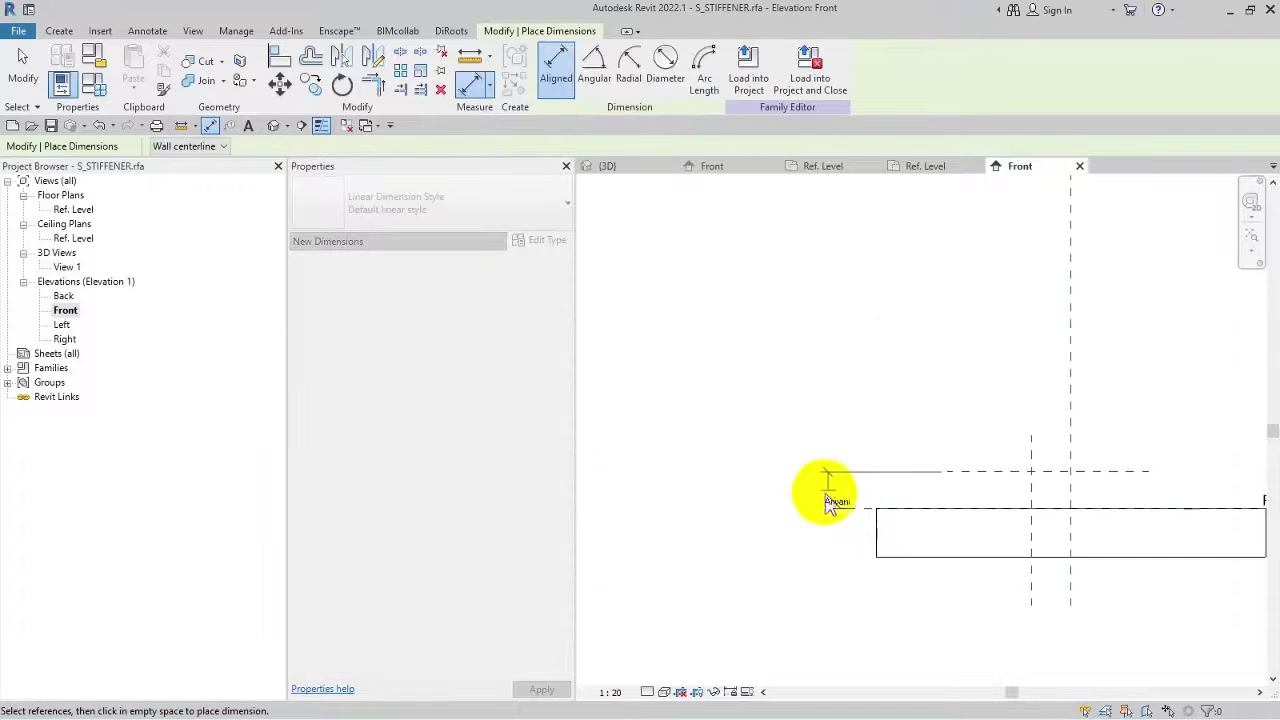
left_click(834, 508)
left_click(786, 491)
left_click(1035, 437)
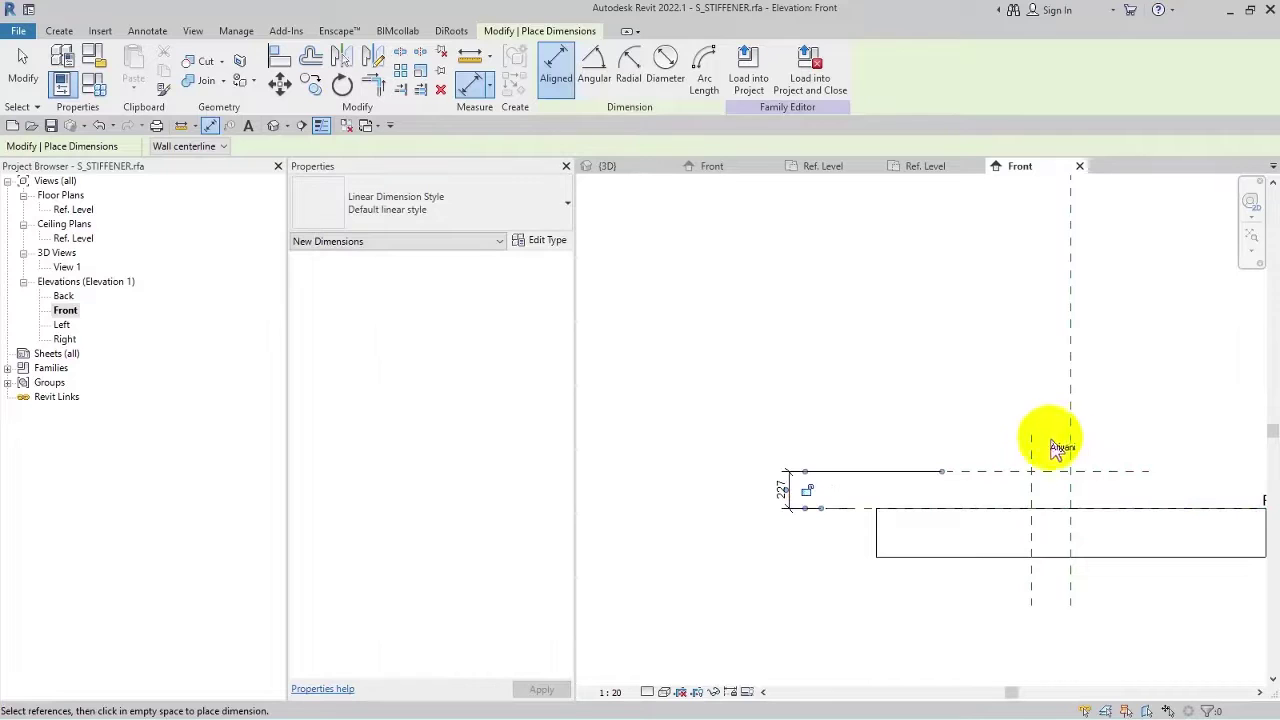
left_click(1072, 434)
left_click(1020, 365)
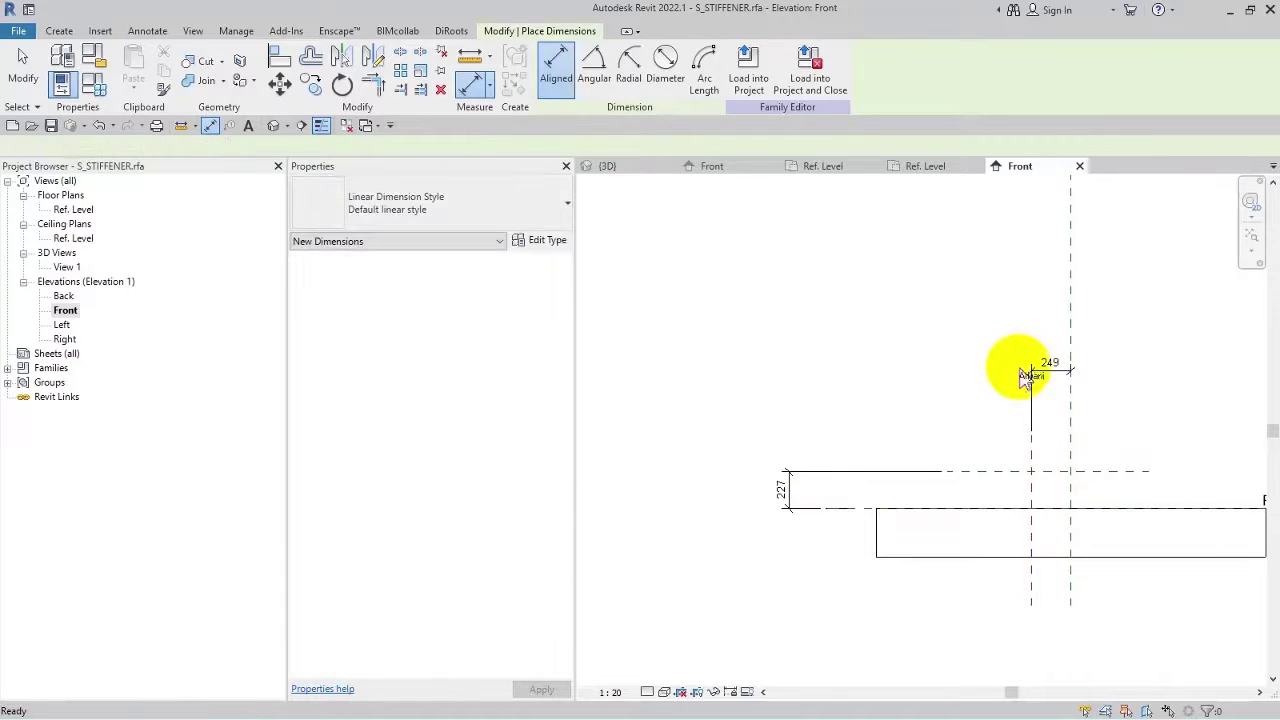
key("Escape")
left_click(782, 478, "ctrl")
left_click(718, 88)
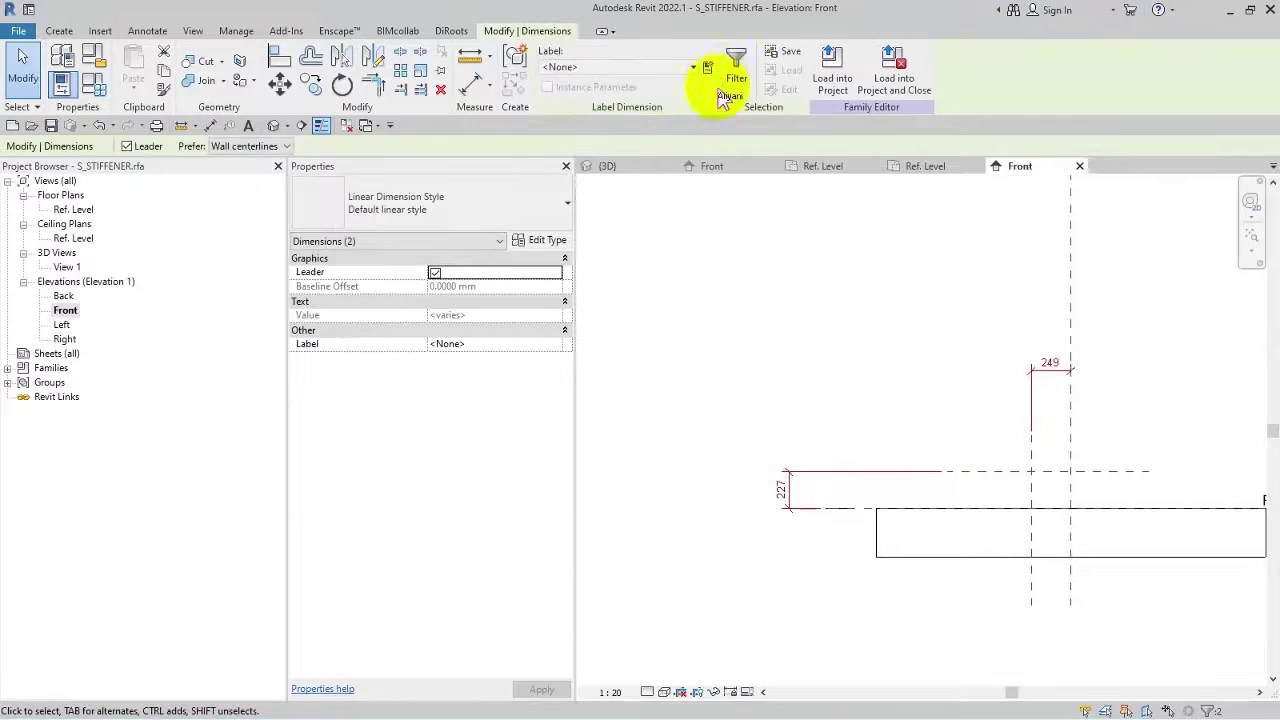
left_click(714, 78)
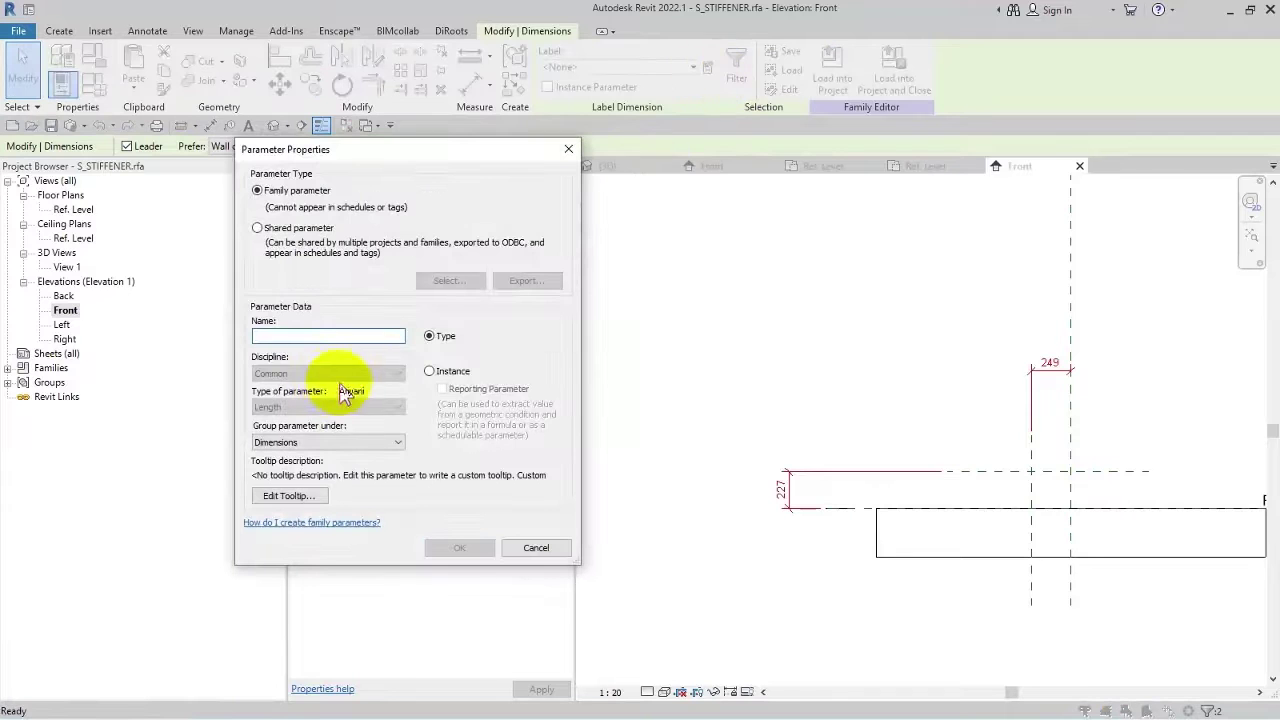
left_click(568, 149)
left_click(857, 366)
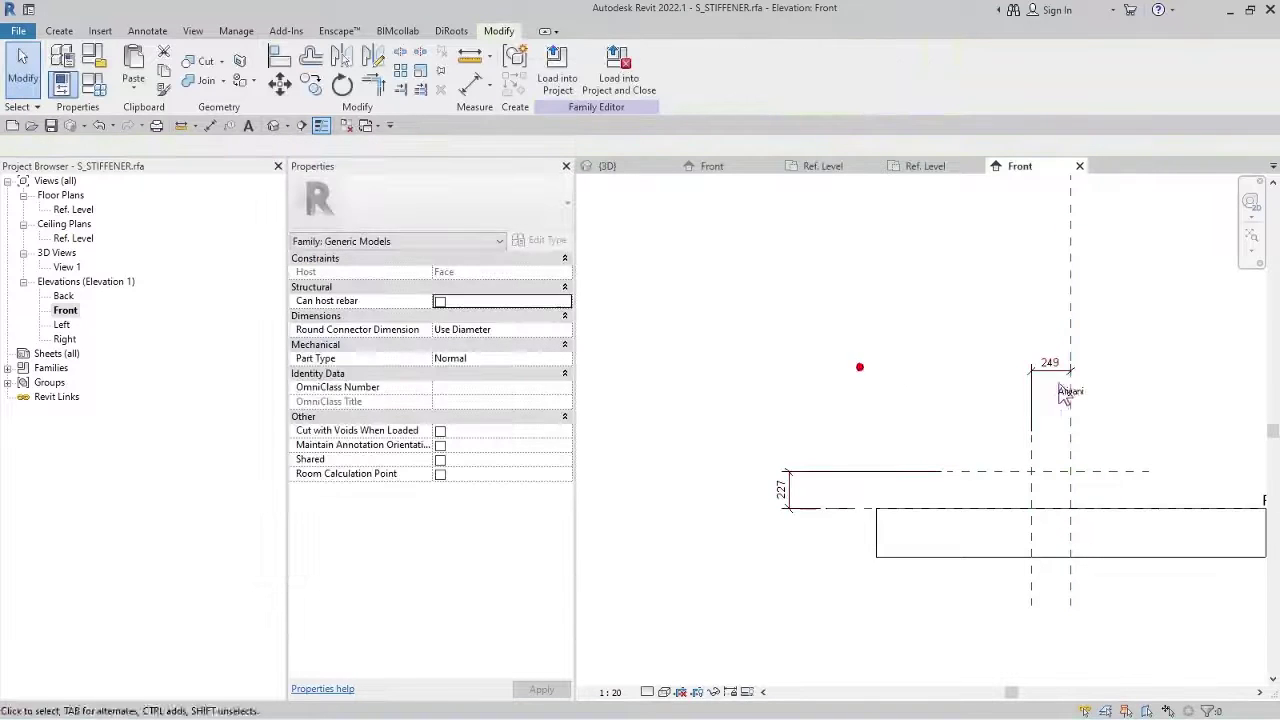
Label the horizontal dimension between the two vertical reference planes with a new type parameter named b.
left_click(1050, 370)
left_click(708, 70)
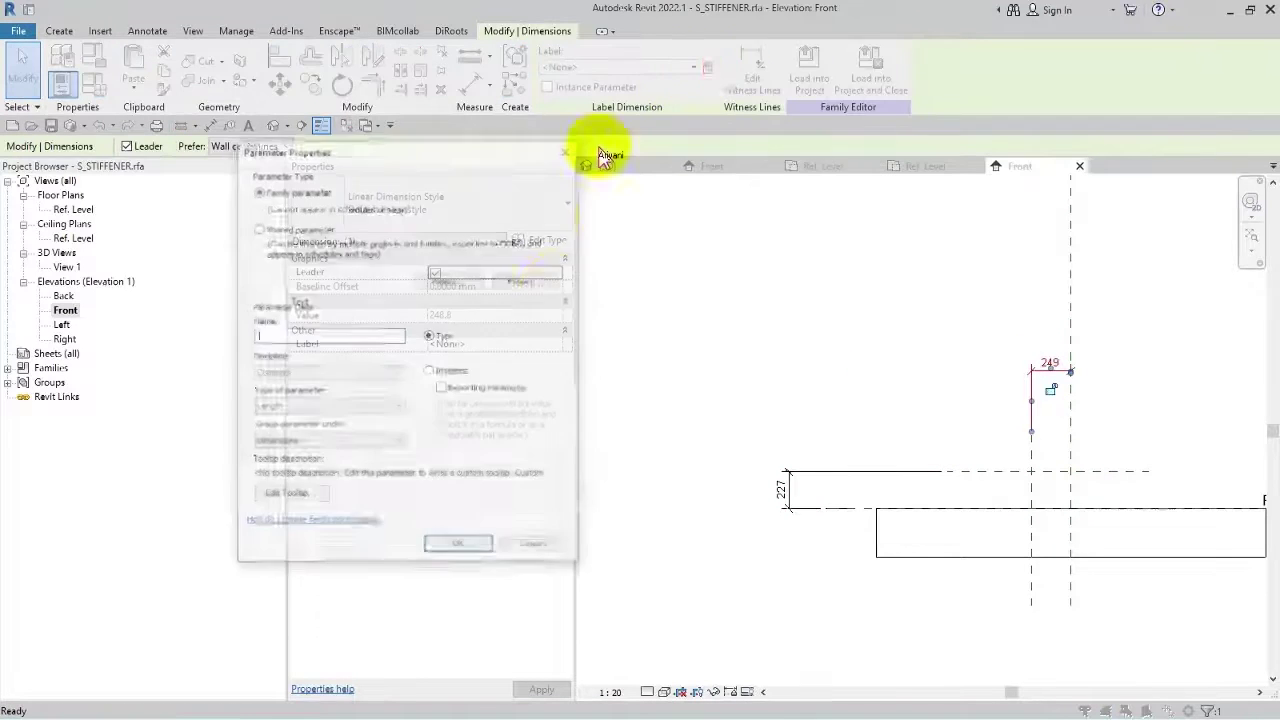
left_click(470, 543)
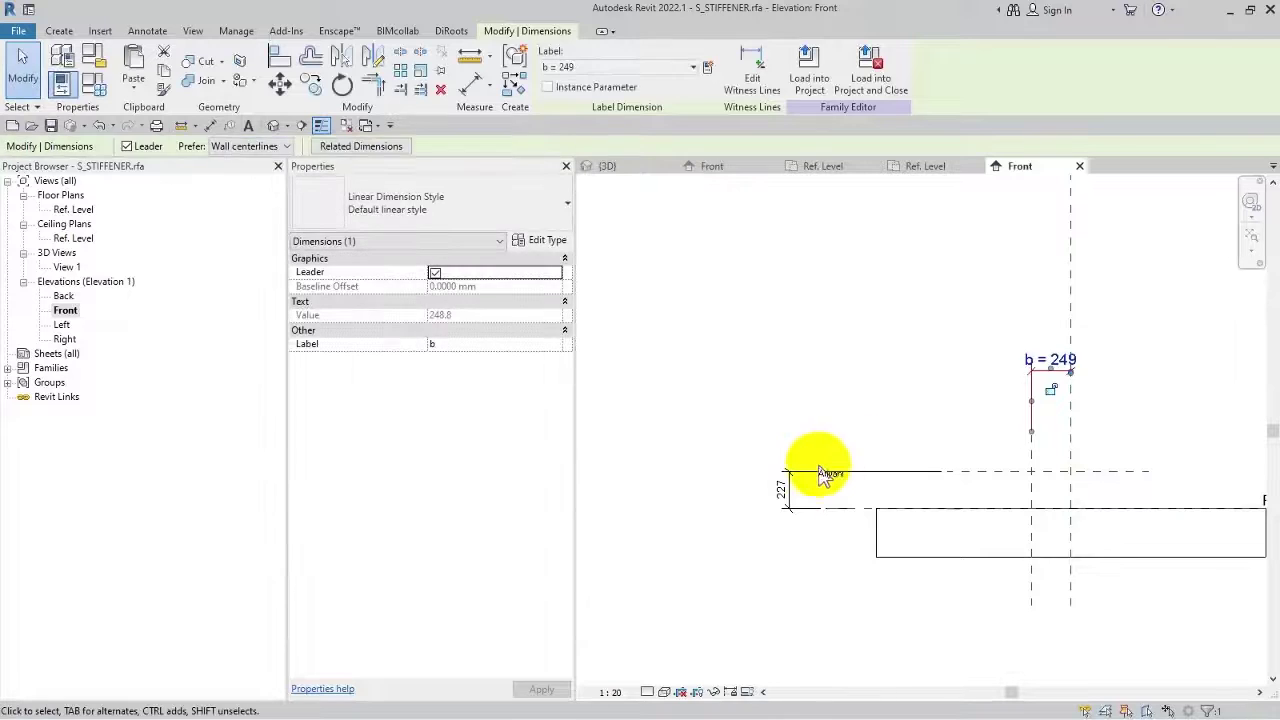
Label the vertical dimension above Ref. Level with a new type parameter named a, grouped under Dimensions.
left_click(817, 471)
left_click(708, 70)
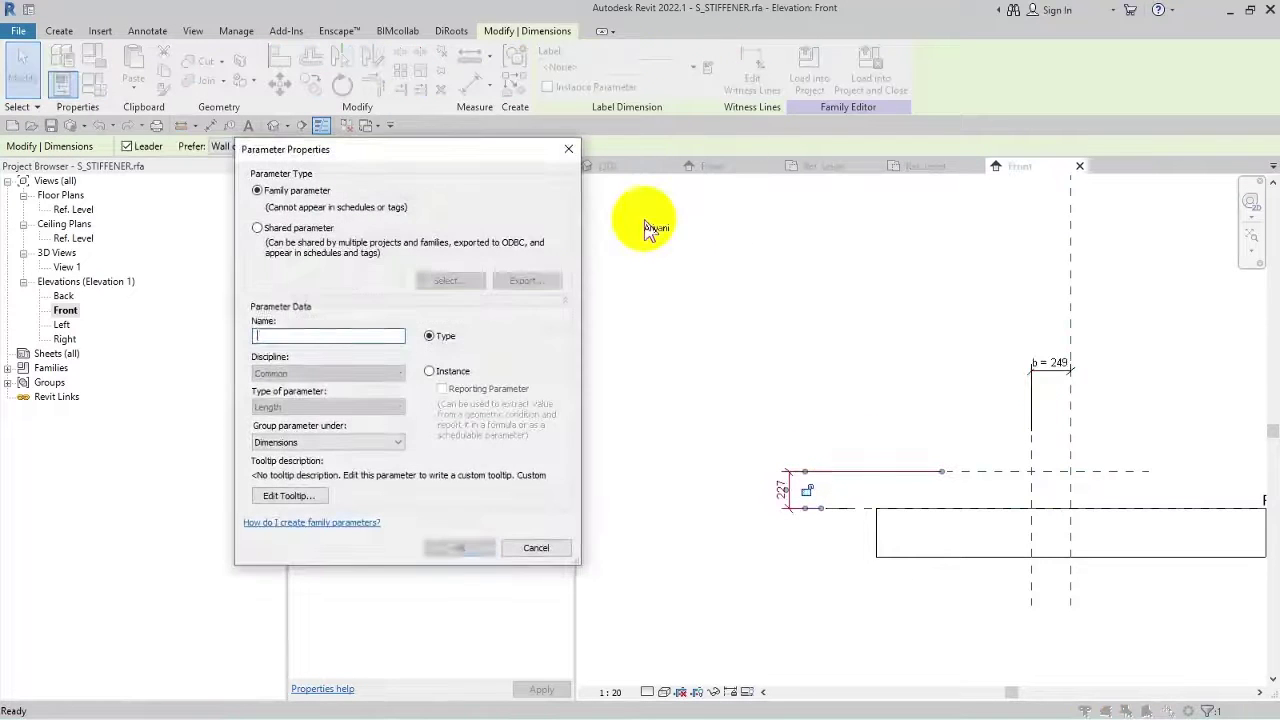
type("a")
left_click(460, 548)
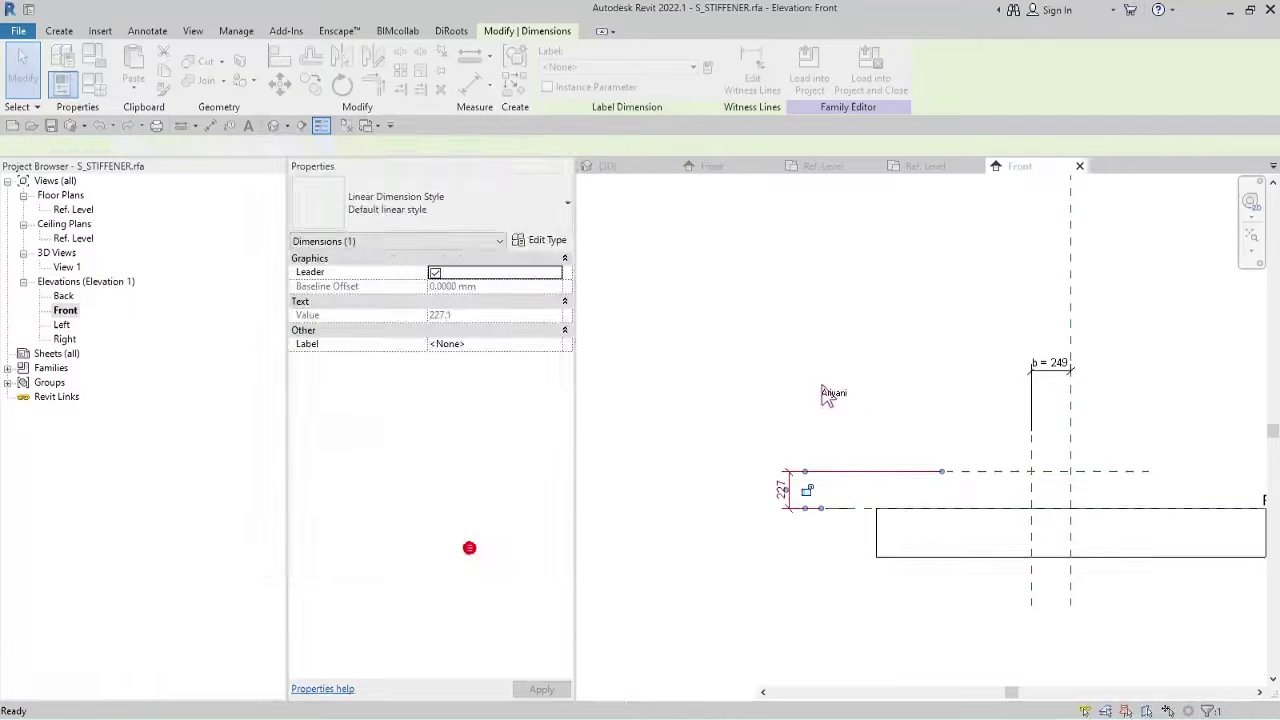
Set the stiffener family's dimension parameters a and b to 150 mm each in Family Types.
left_click(820, 380)
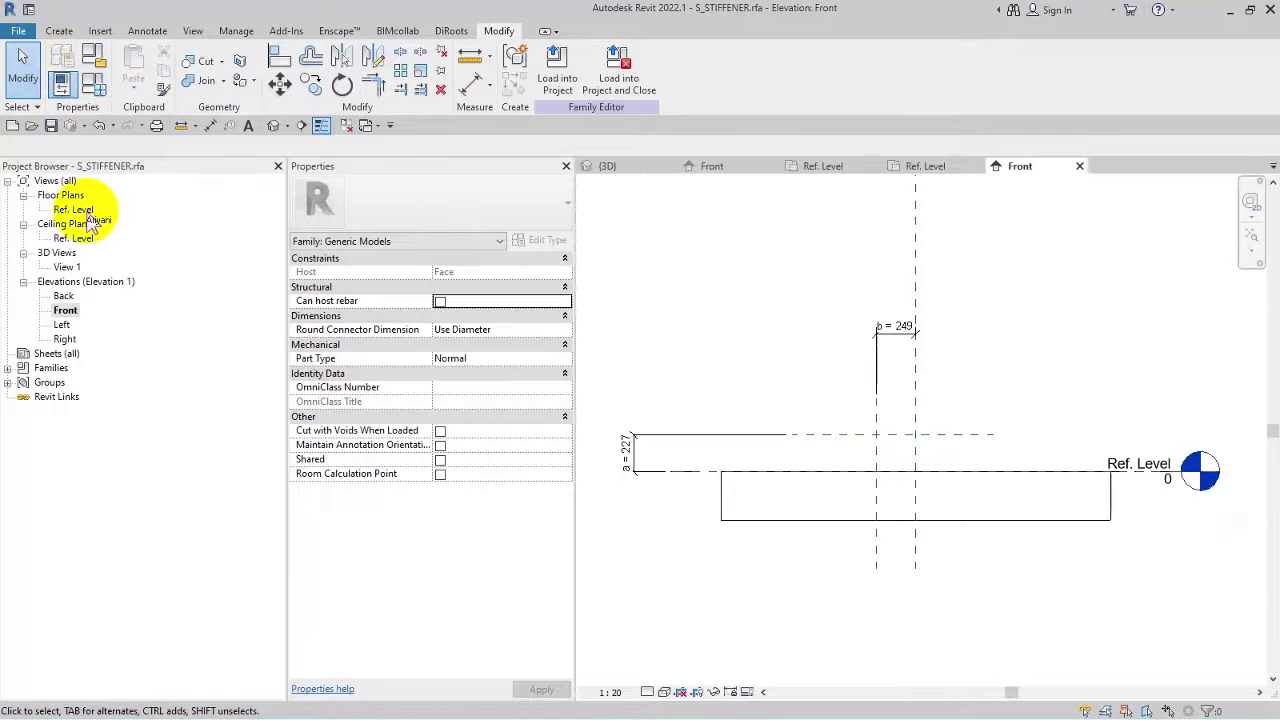
left_click(95, 88)
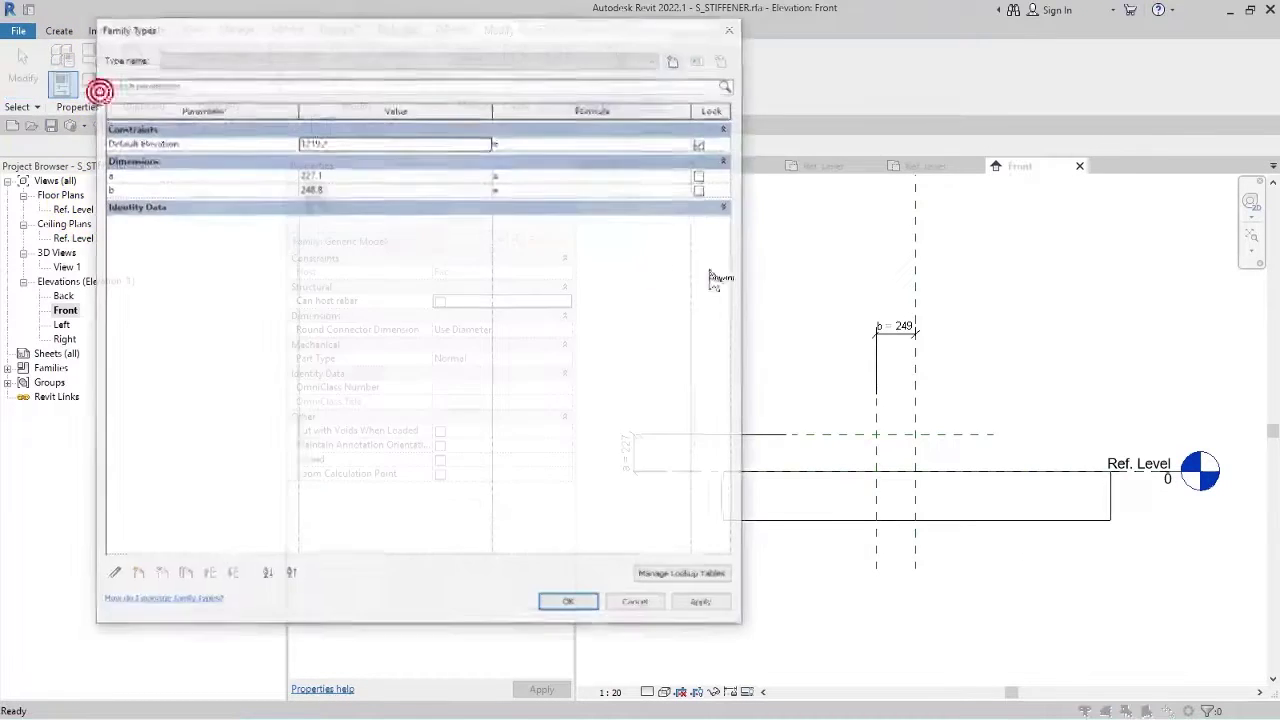
left_click(341, 175)
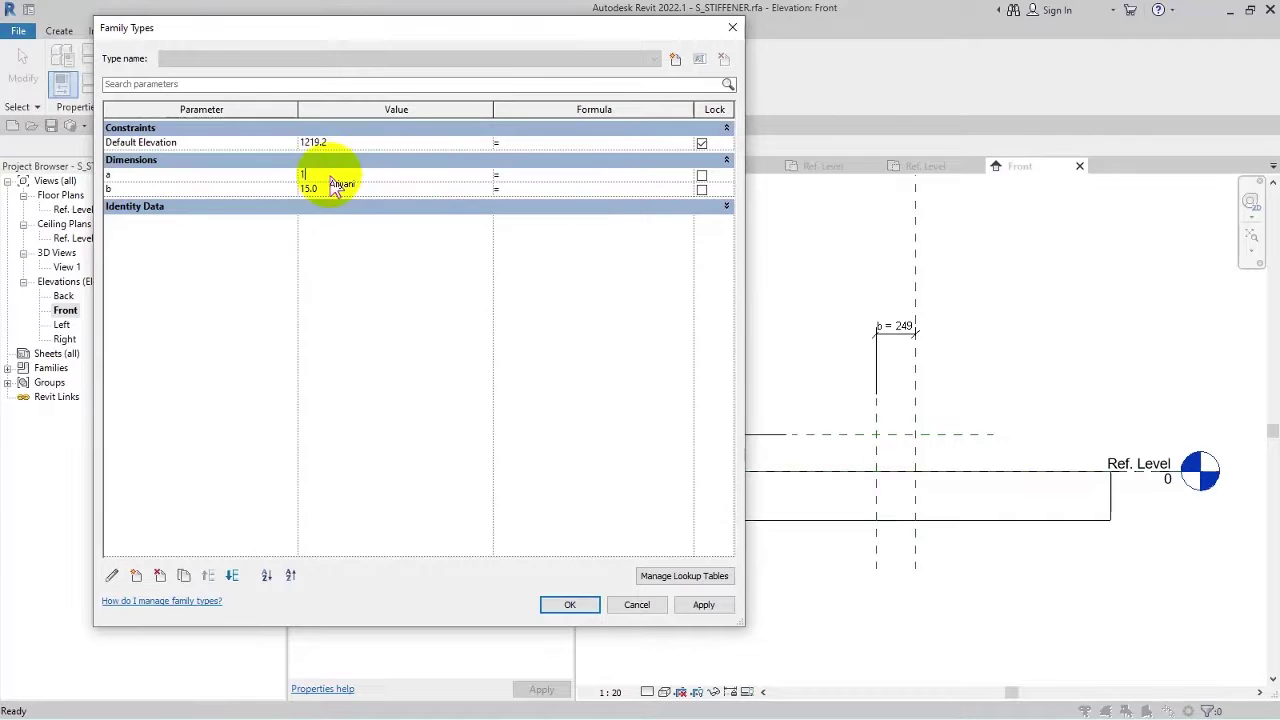
left_click(572, 604)
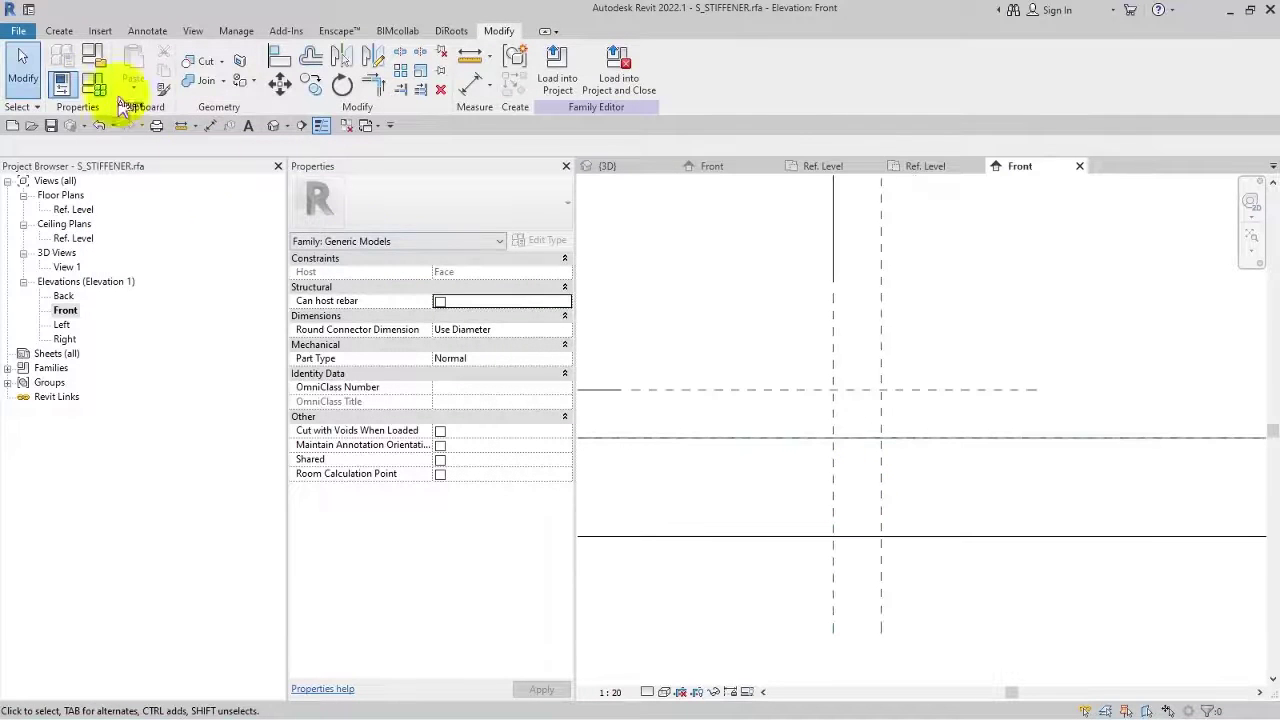
Create an extrusion from a right-triangle profile with its legs on Ref. Level and the centre plane, ending at the a and b planes.
left_click(60, 31)
left_click(150, 65)
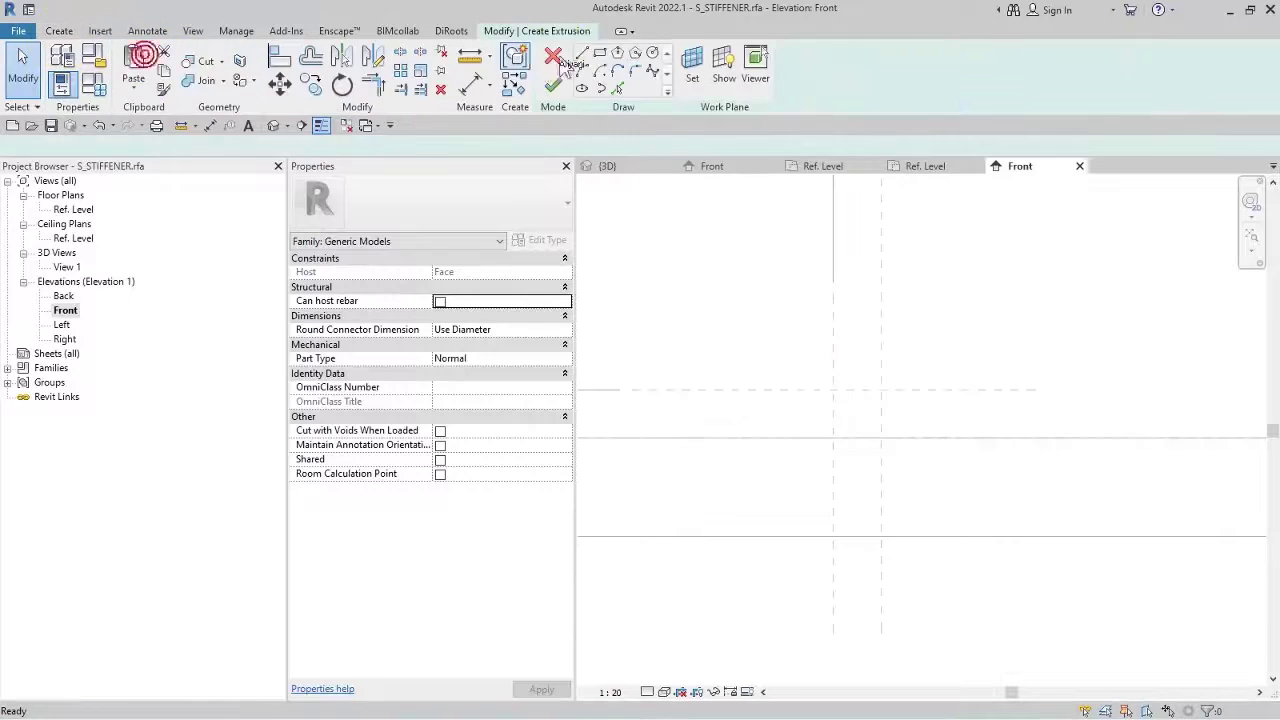
left_click(585, 55)
scroll(870, 355, "up", 1)
left_click(884, 387)
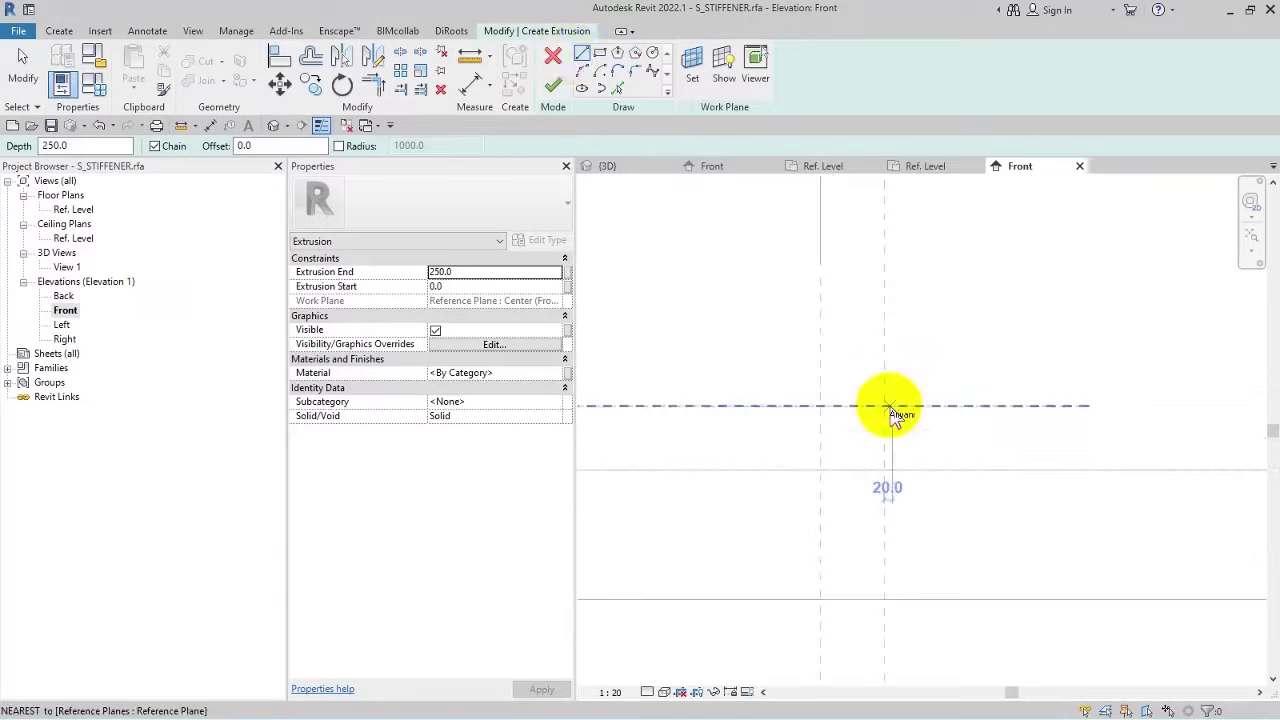
left_click(884, 406)
left_click(884, 470)
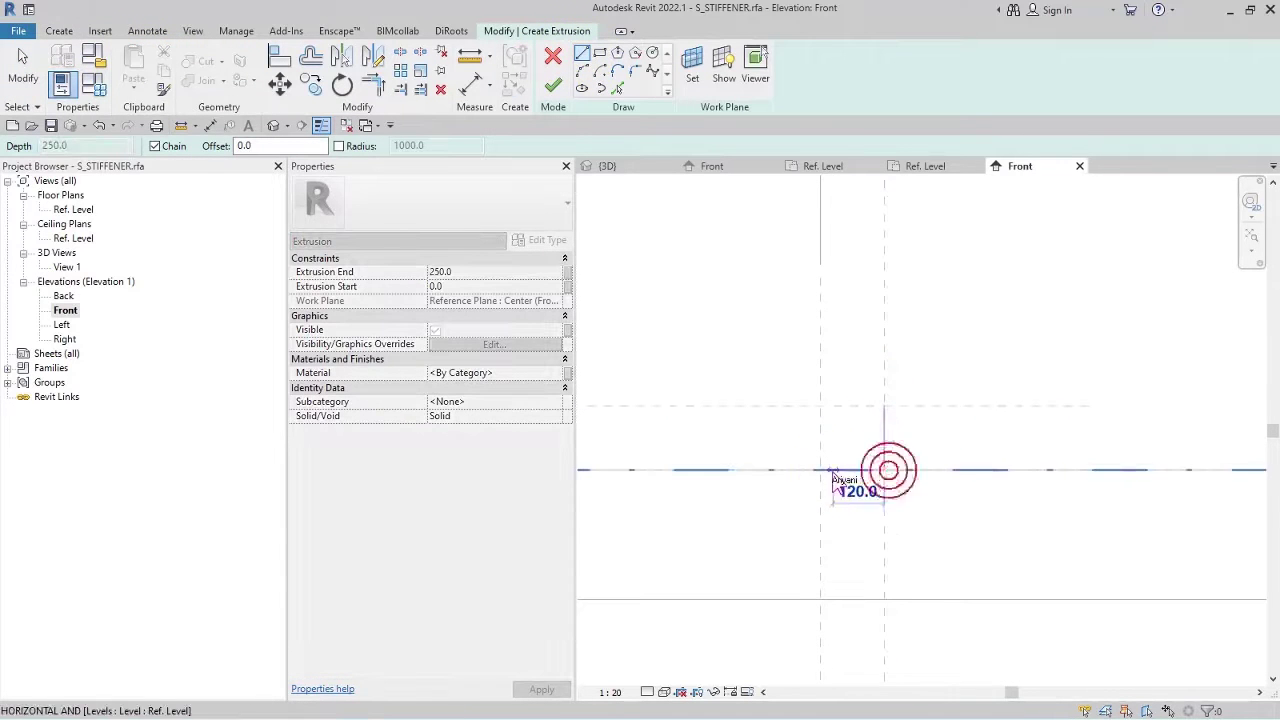
left_click(820, 470)
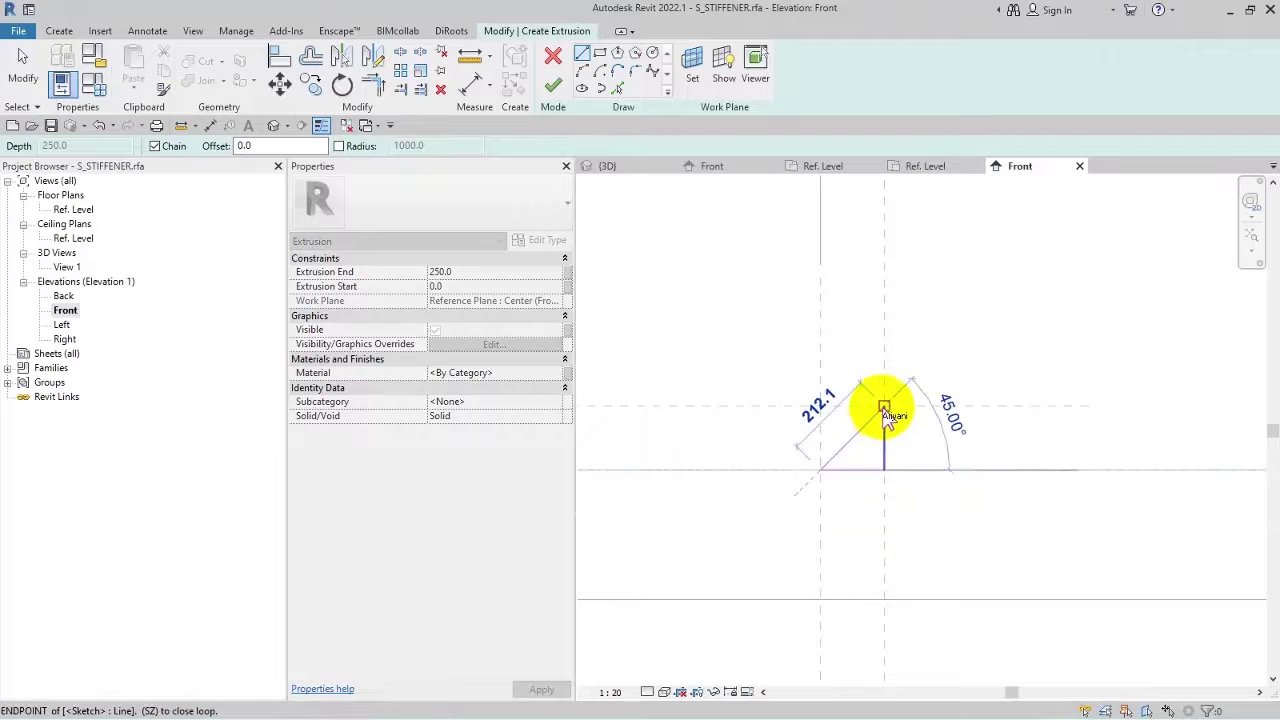
left_click(884, 407)
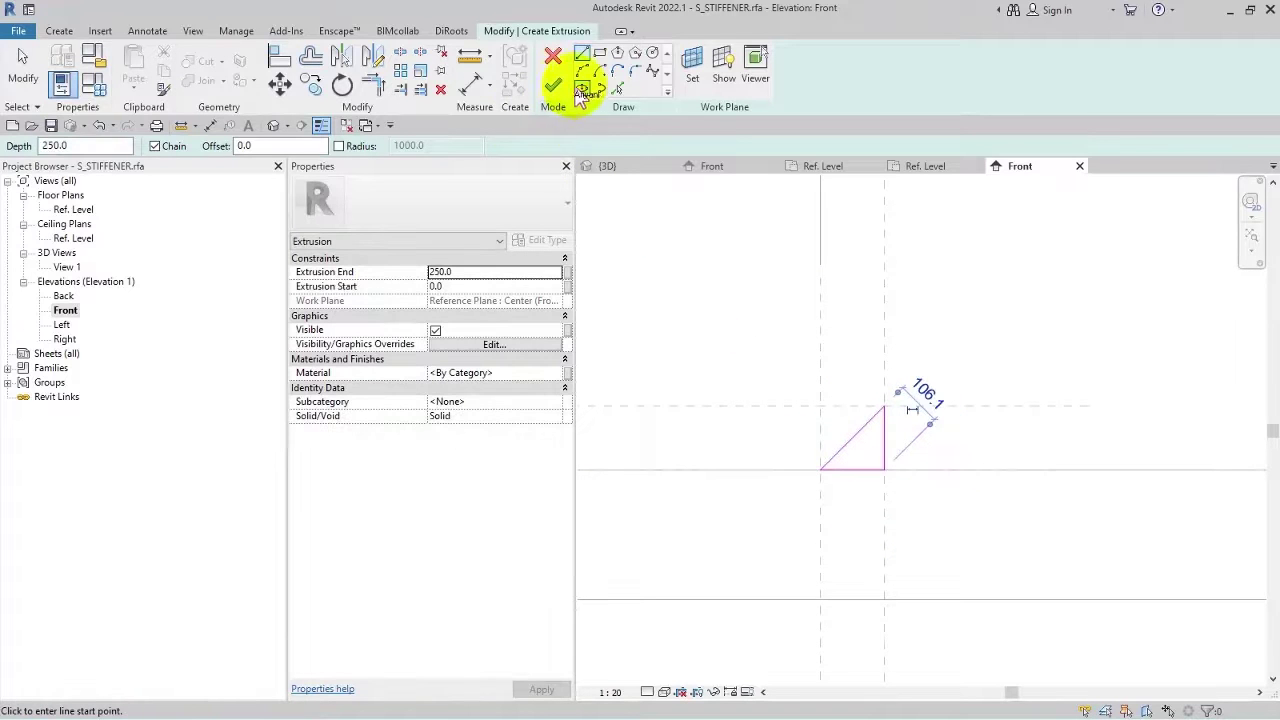
left_click(553, 85)
In the Ref. Level floor plan, set the stiffener's extrusion end to 15 mm and extrusion start to -15 mm.
double_click(85, 210)
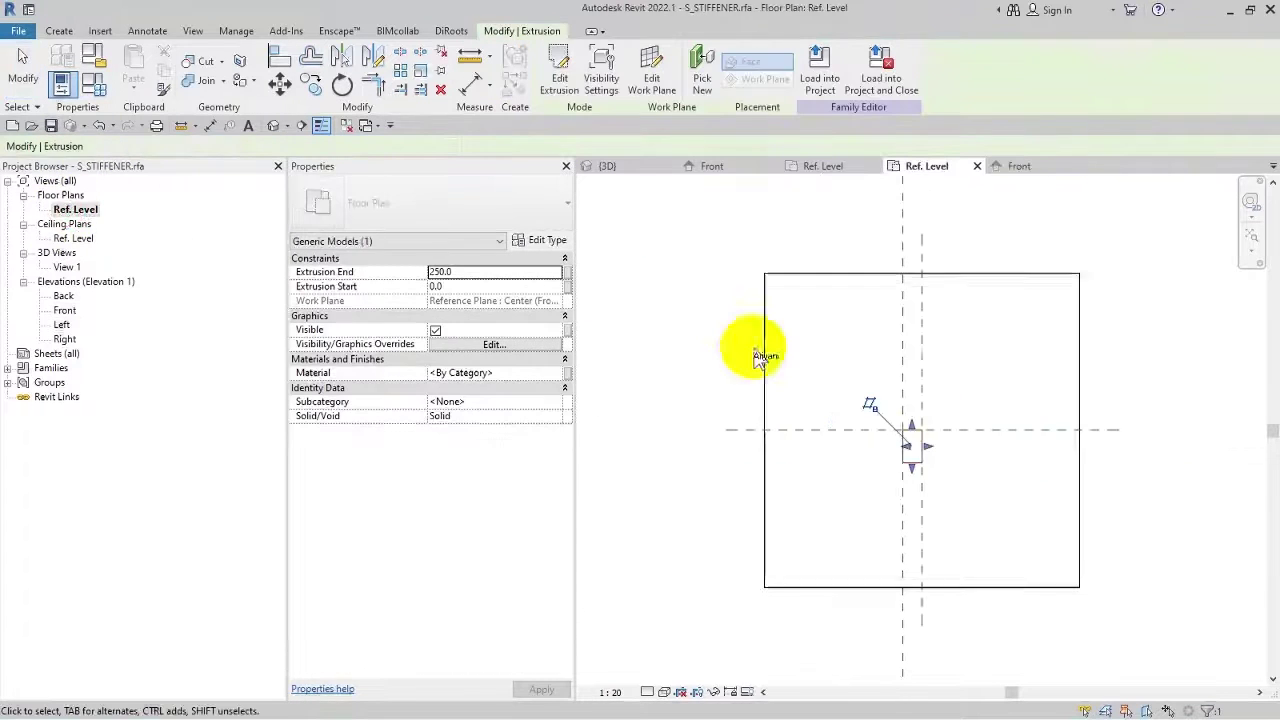
scroll(880, 420, "up", 3)
left_click(476, 287)
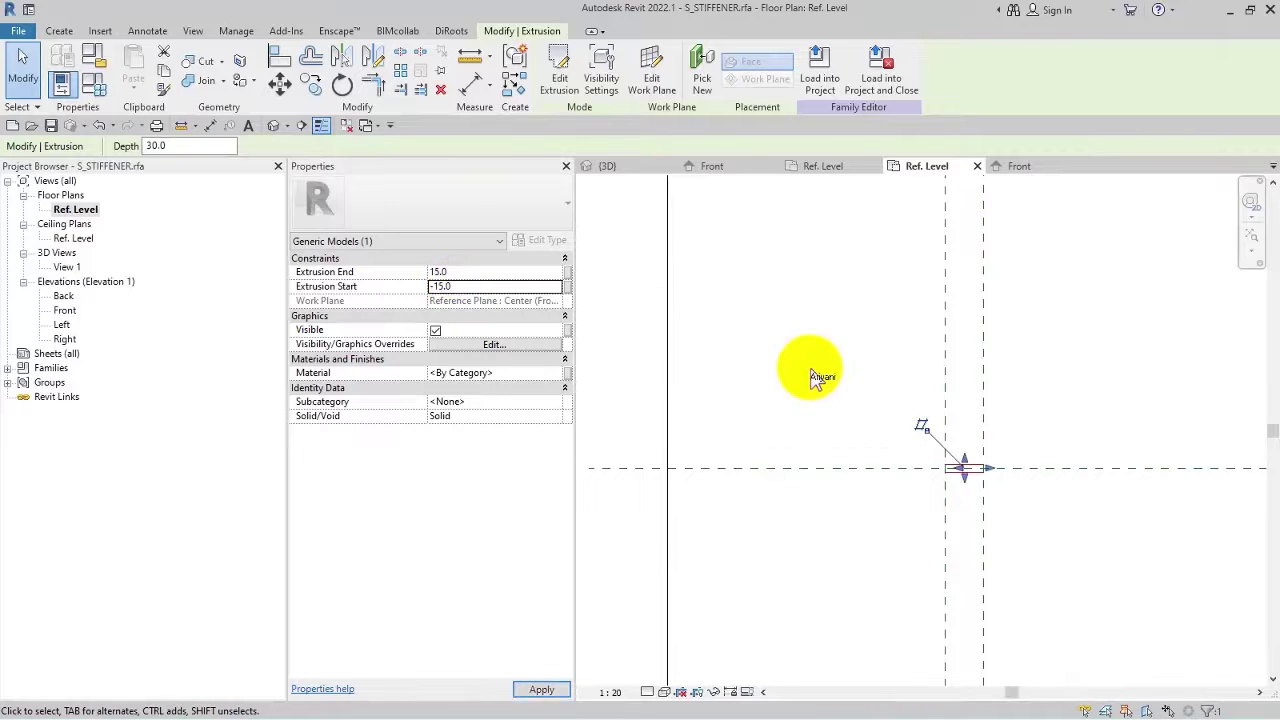
left_click(857, 437)
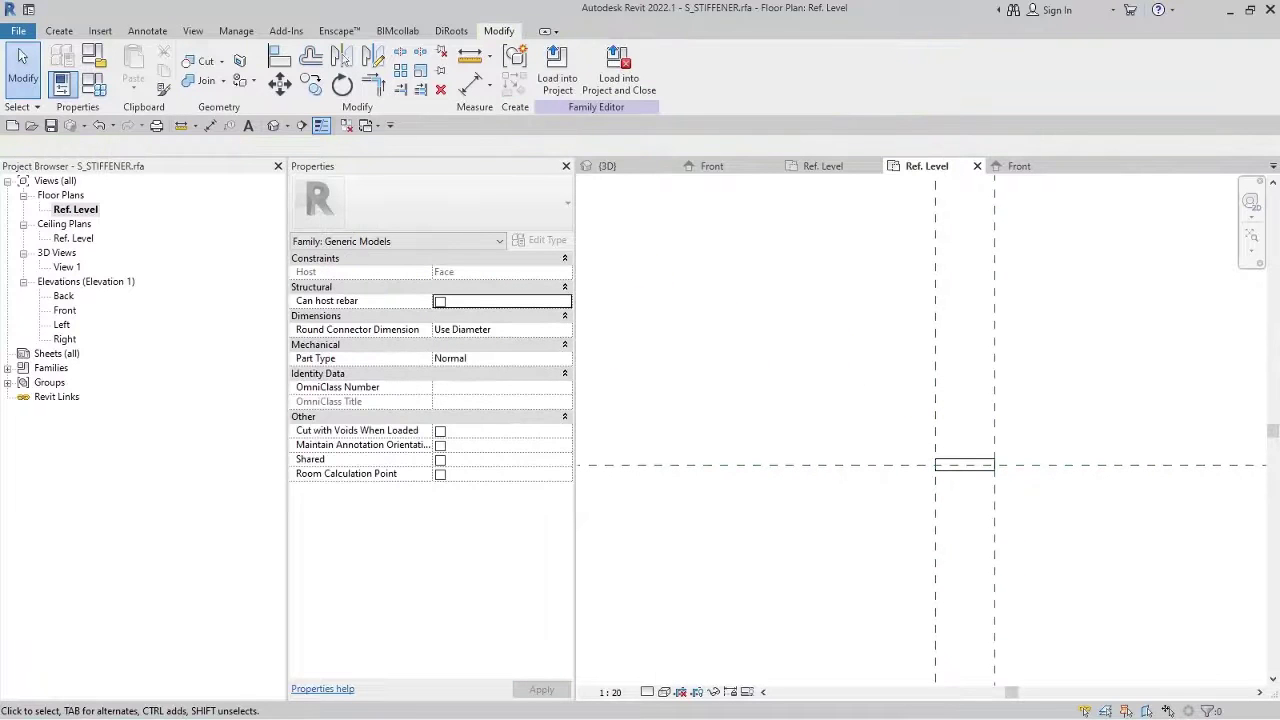
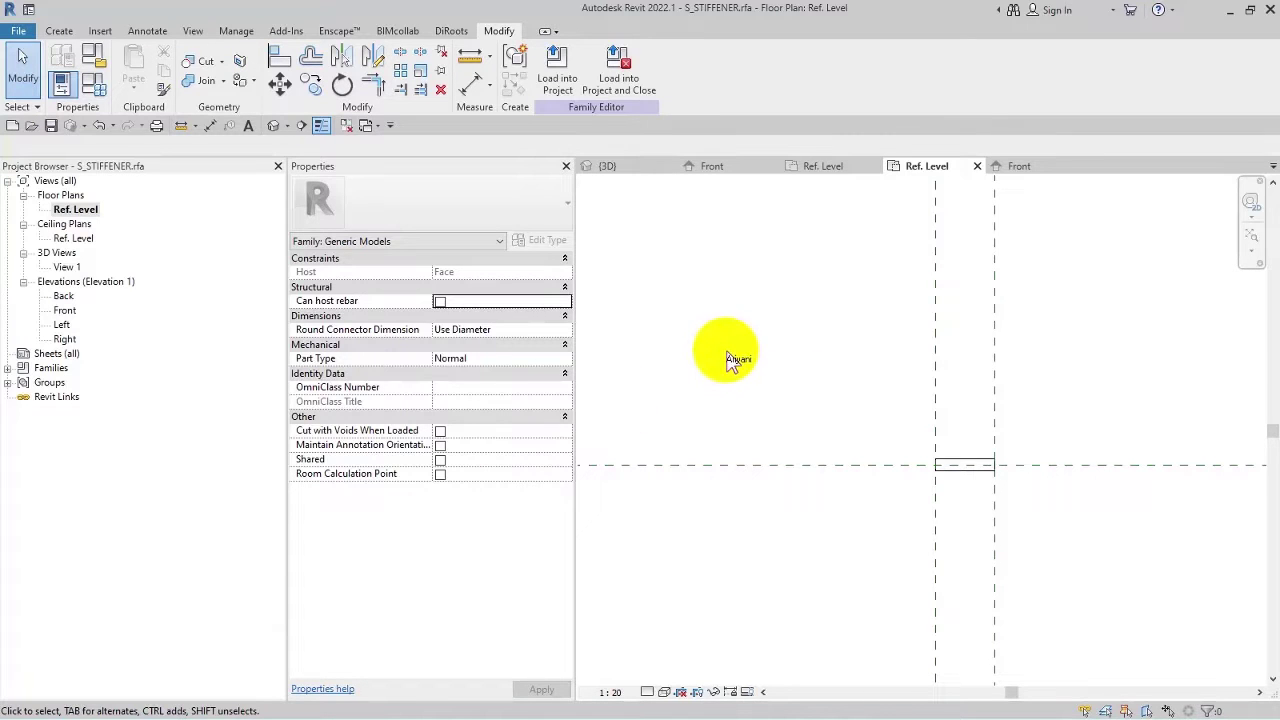
In a 3D view, associate the triangular extrusion's material with a new type parameter named STIFFENER.
left_click(273, 126)
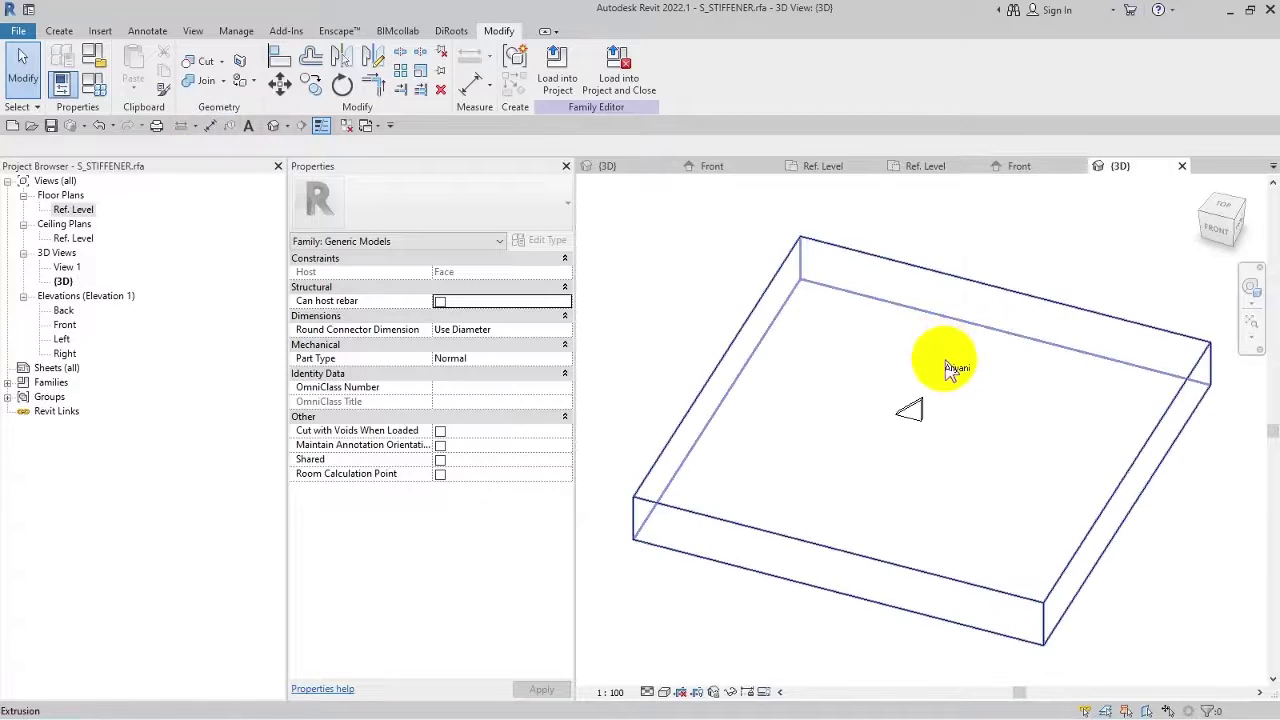
middle_click_drag(950, 370, 1027, 382, "shift")
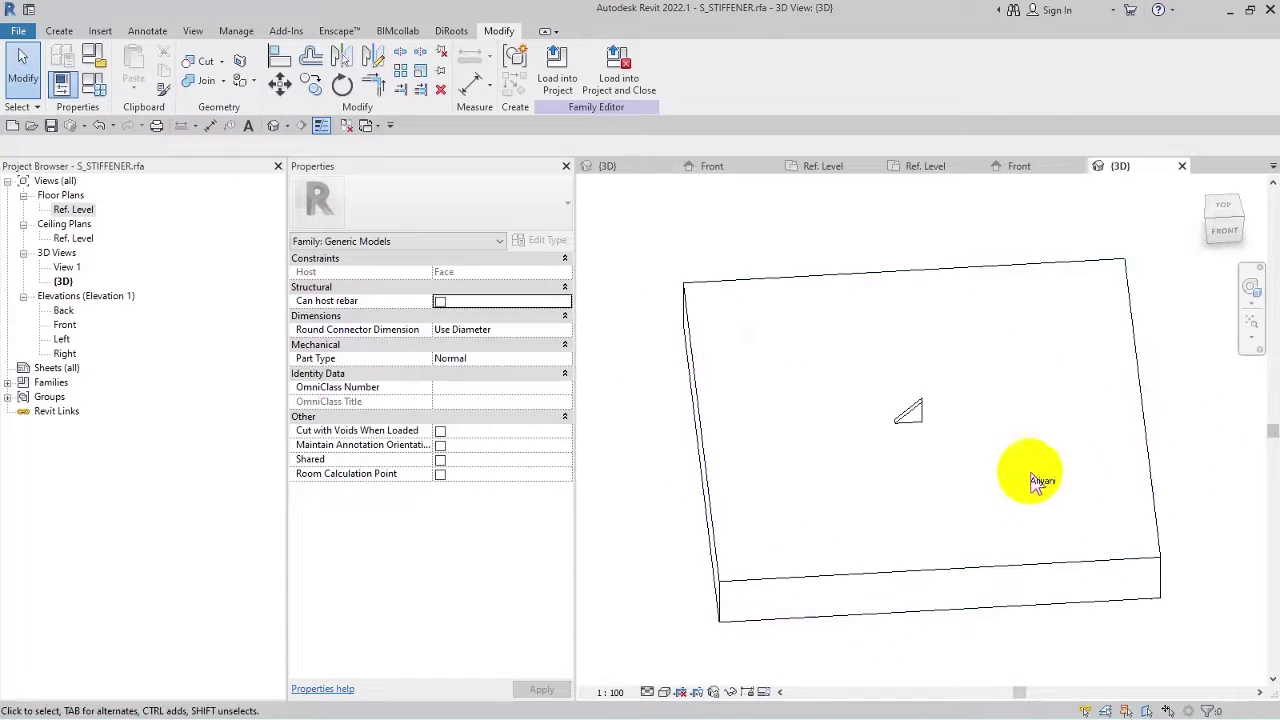
left_click_drag(806, 231, 970, 432)
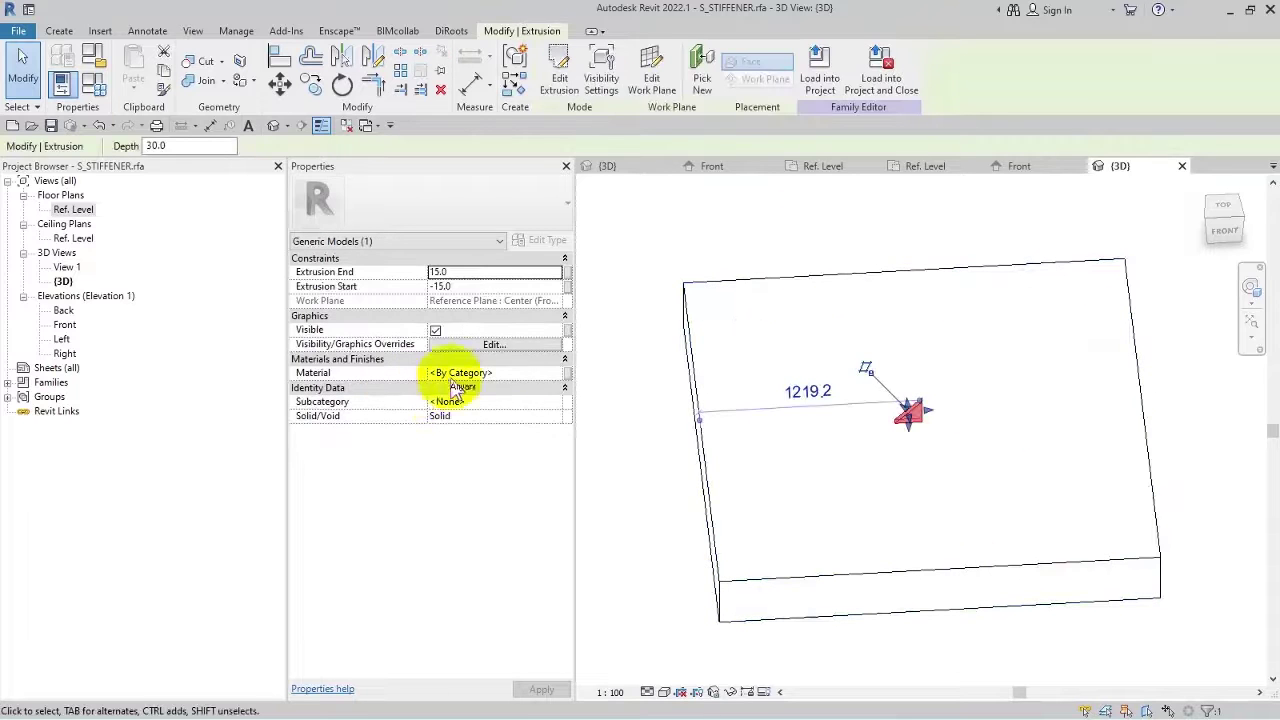
left_click(566, 371)
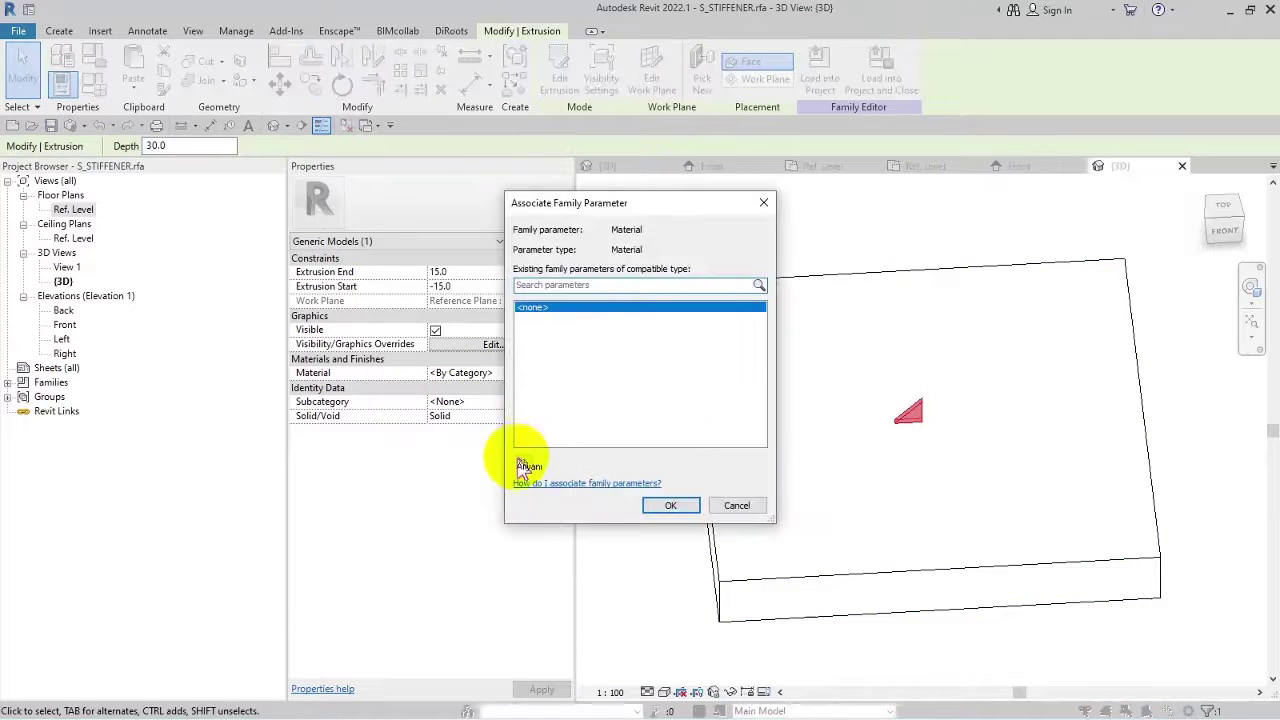
left_click(522, 466)
type("STIFFENER")
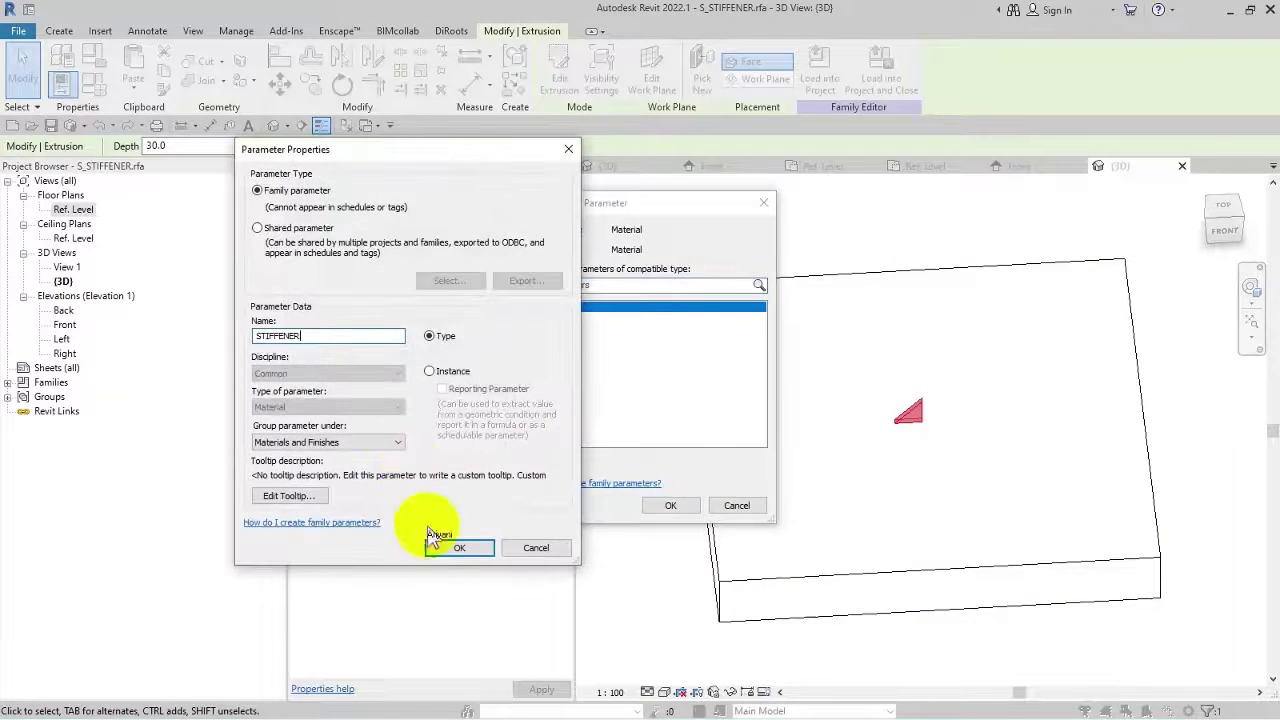
left_click(457, 546)
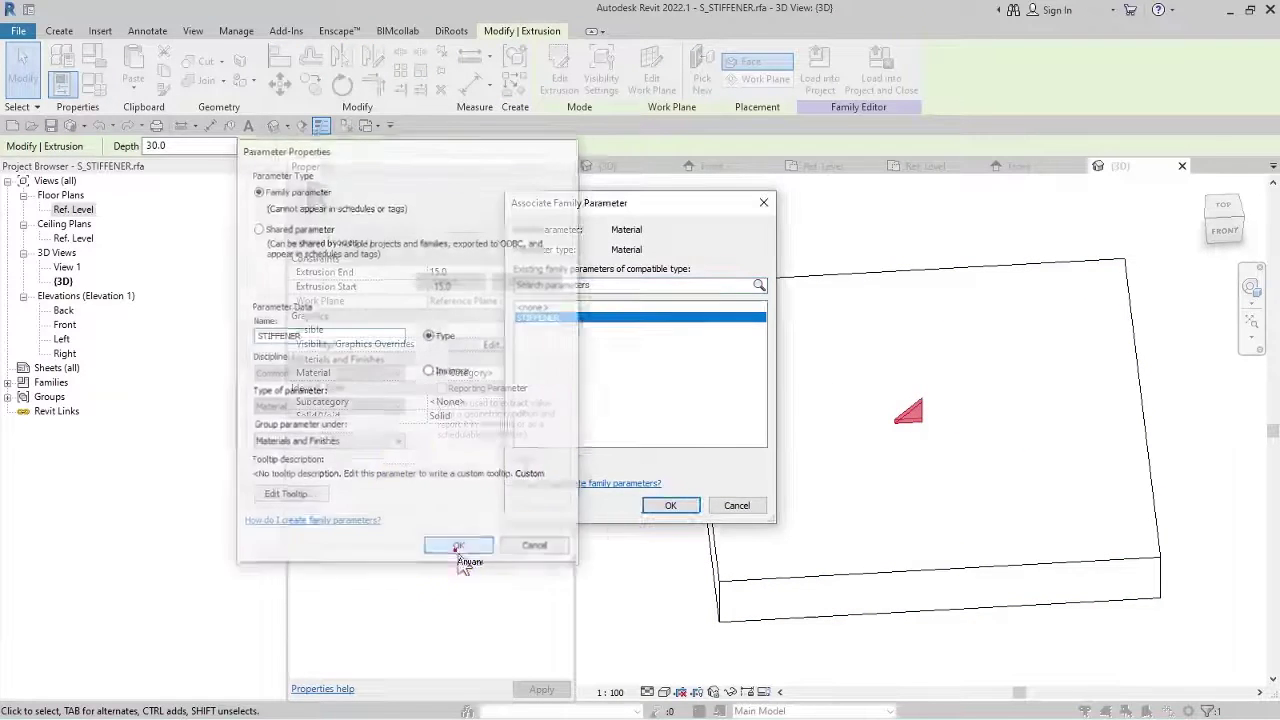
left_click(668, 506)
left_click(645, 509)
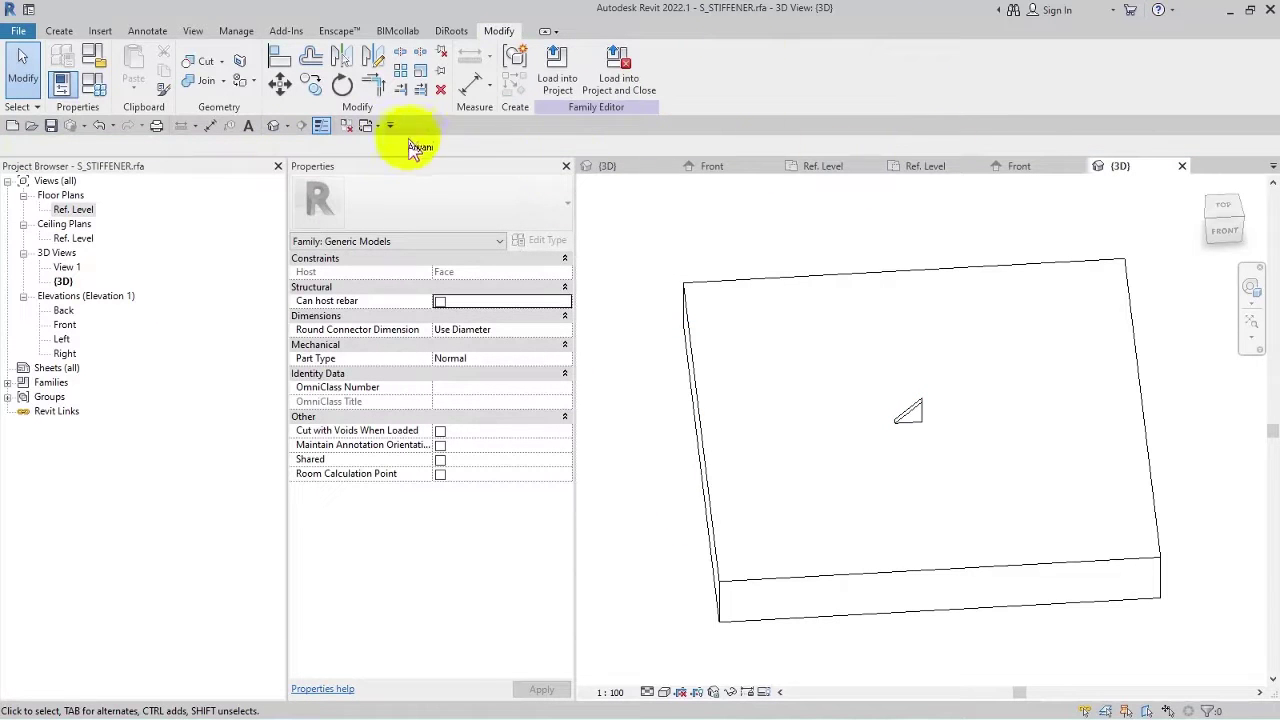
Close the inactive views and load the S_STIFFENER family into S_4PL_STIFFENER.rfa.
left_click(345, 125)
left_click(818, 166)
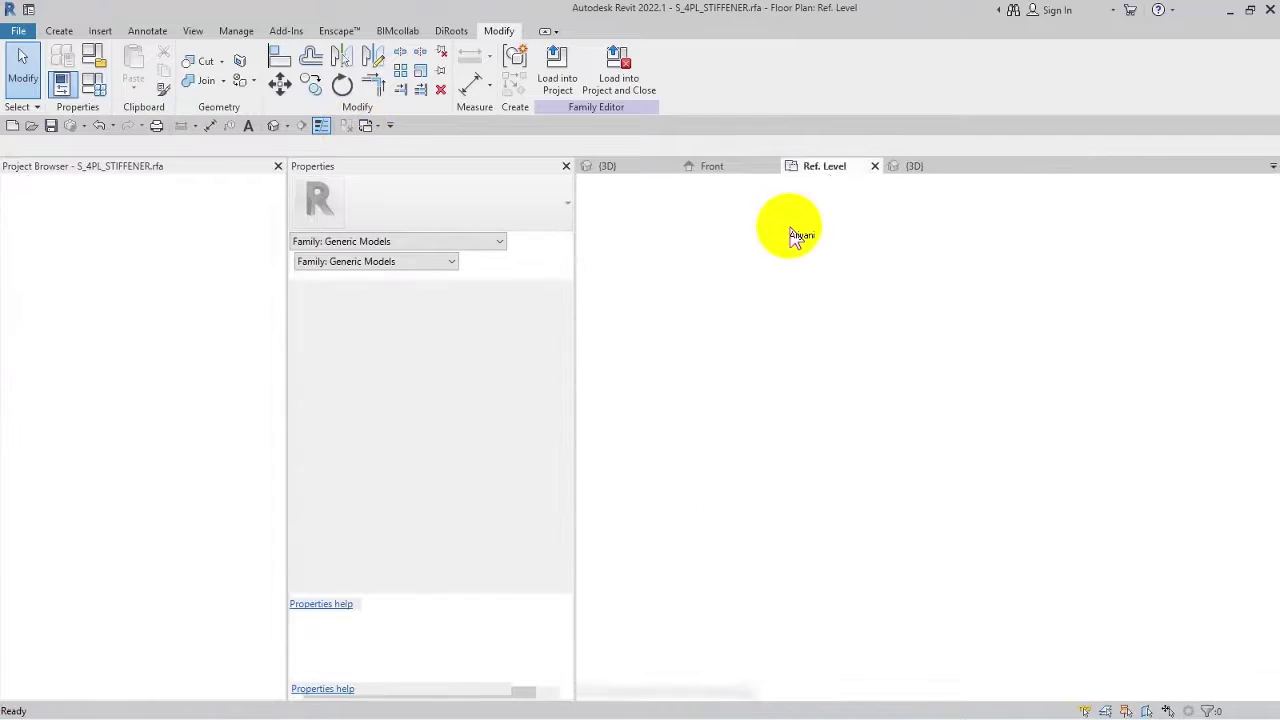
left_click(875, 166)
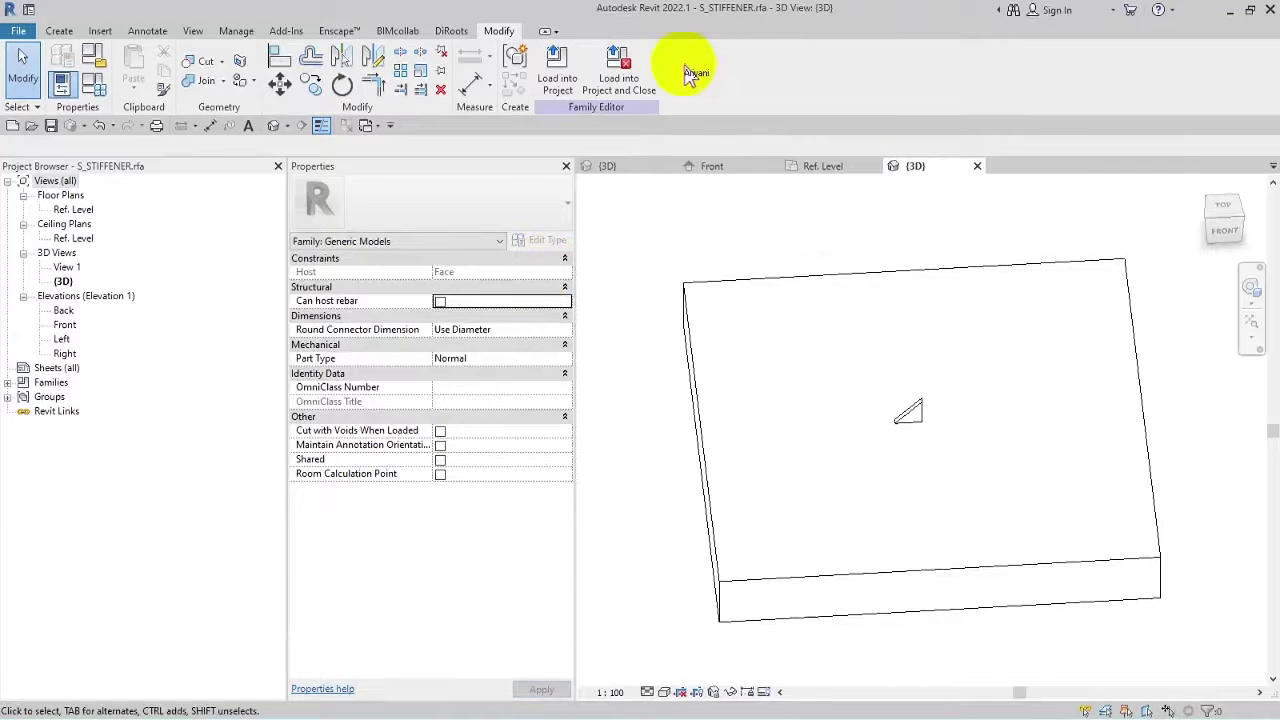
left_click(609, 75)
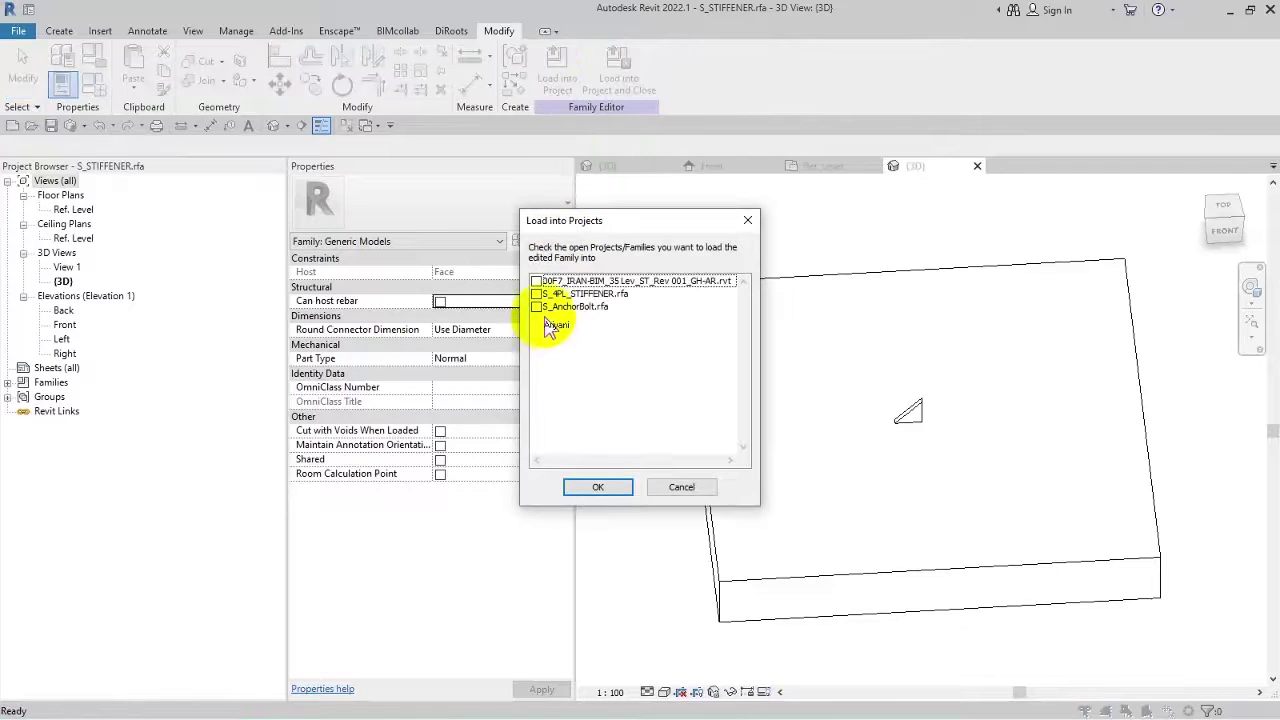
left_click(537, 294)
left_click(597, 487)
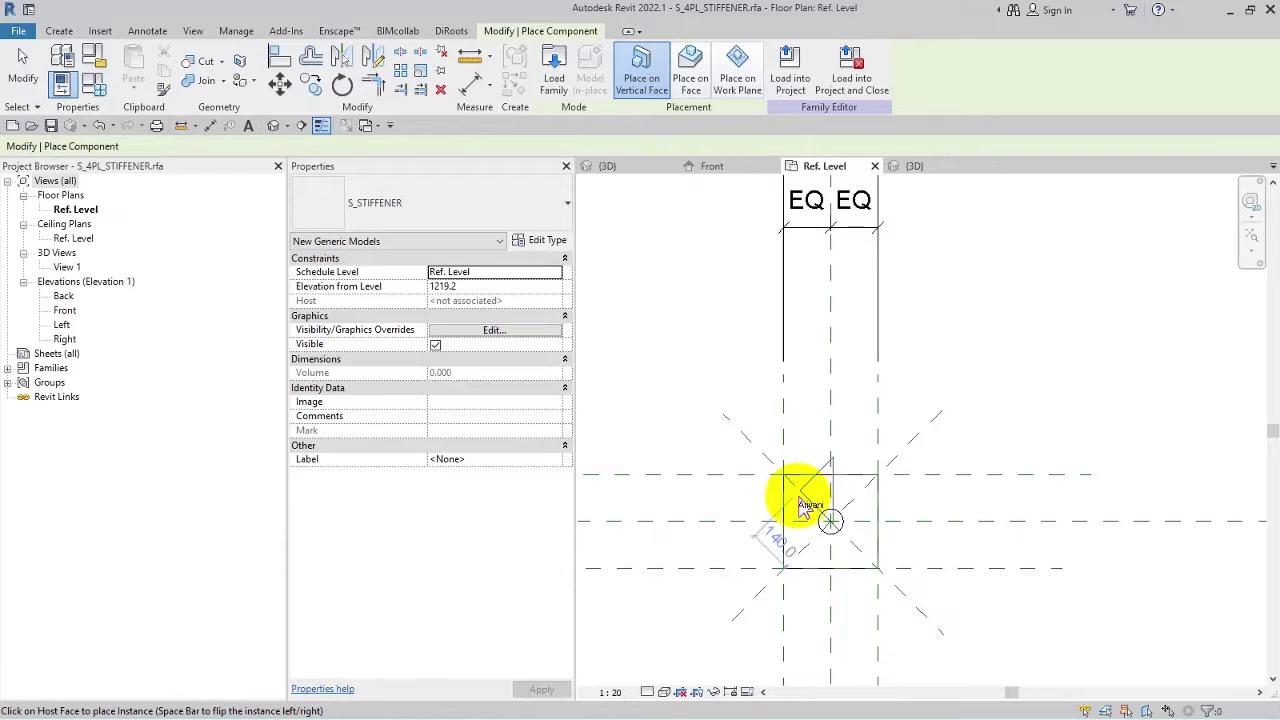
Place one S_STIFFENER instance on the plate's face, on the diagonal reference plane near the plate's upper-left corner.
left_click(705, 80)
scroll(785, 500, "up", 2)
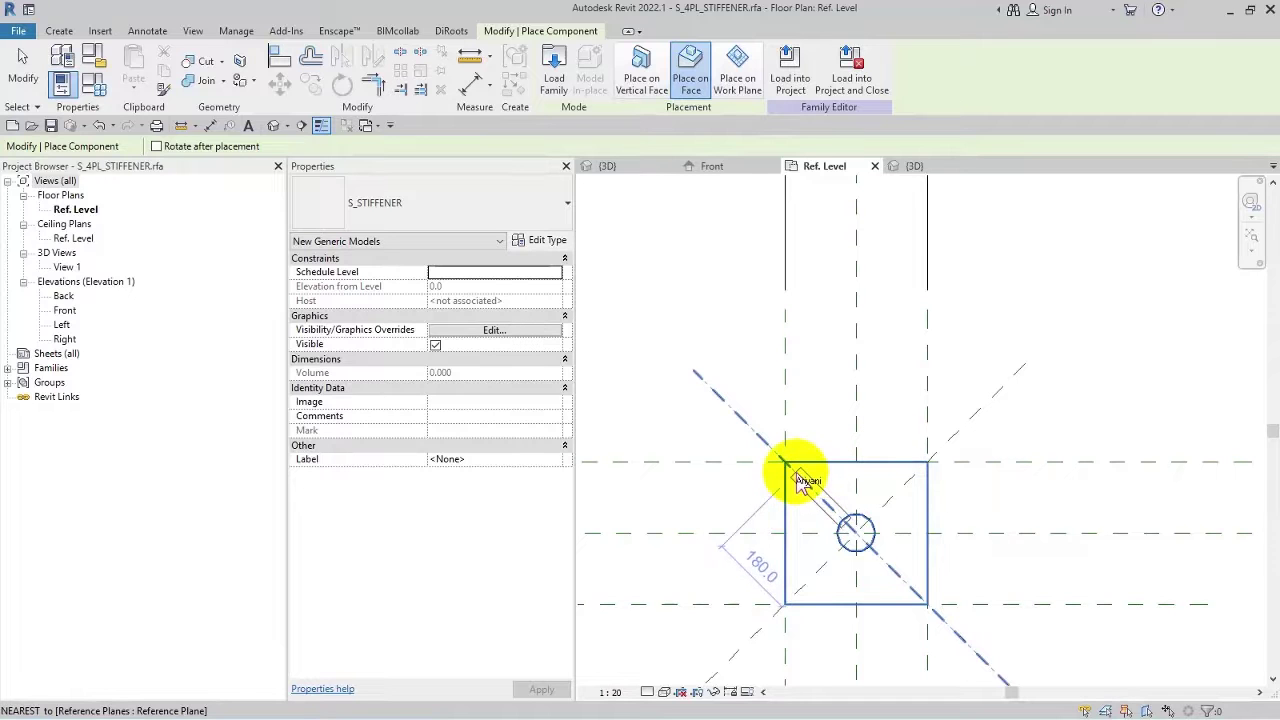
left_click(790, 475)
key("Escape")
key("Escape")
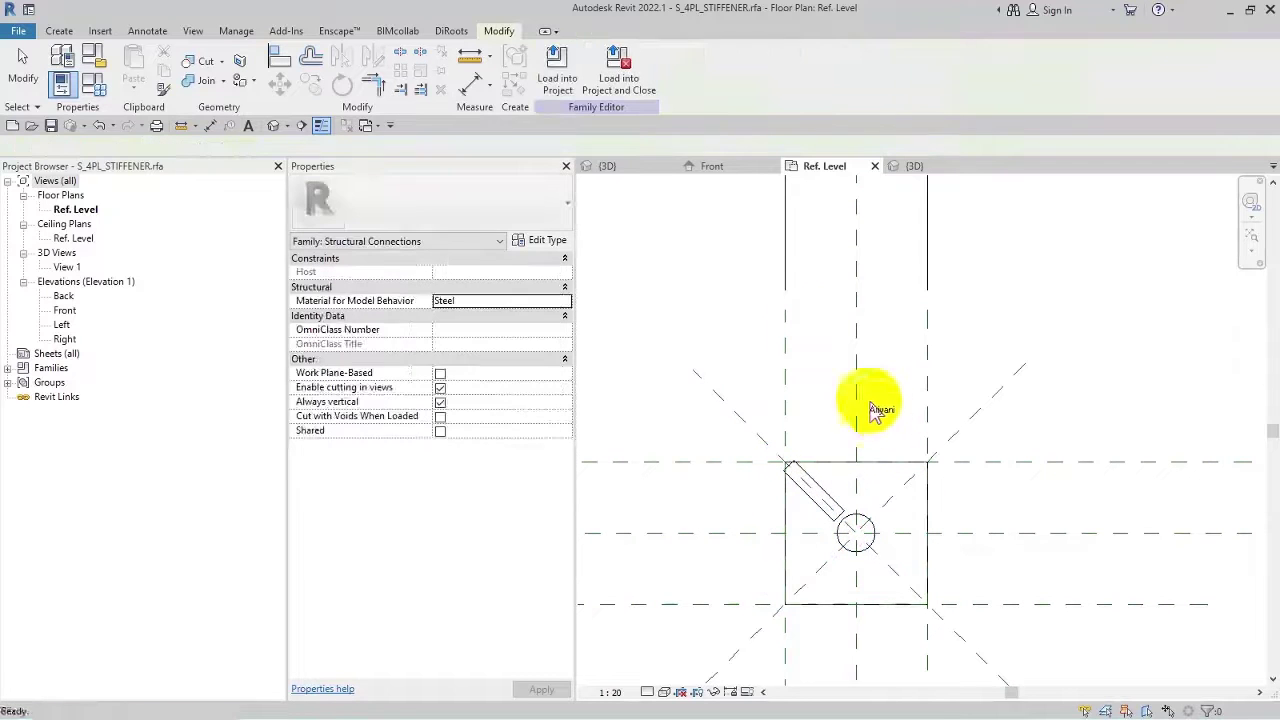
Close the S_STIFFENER family and save its changes.
left_click(978, 174)
left_click(979, 168)
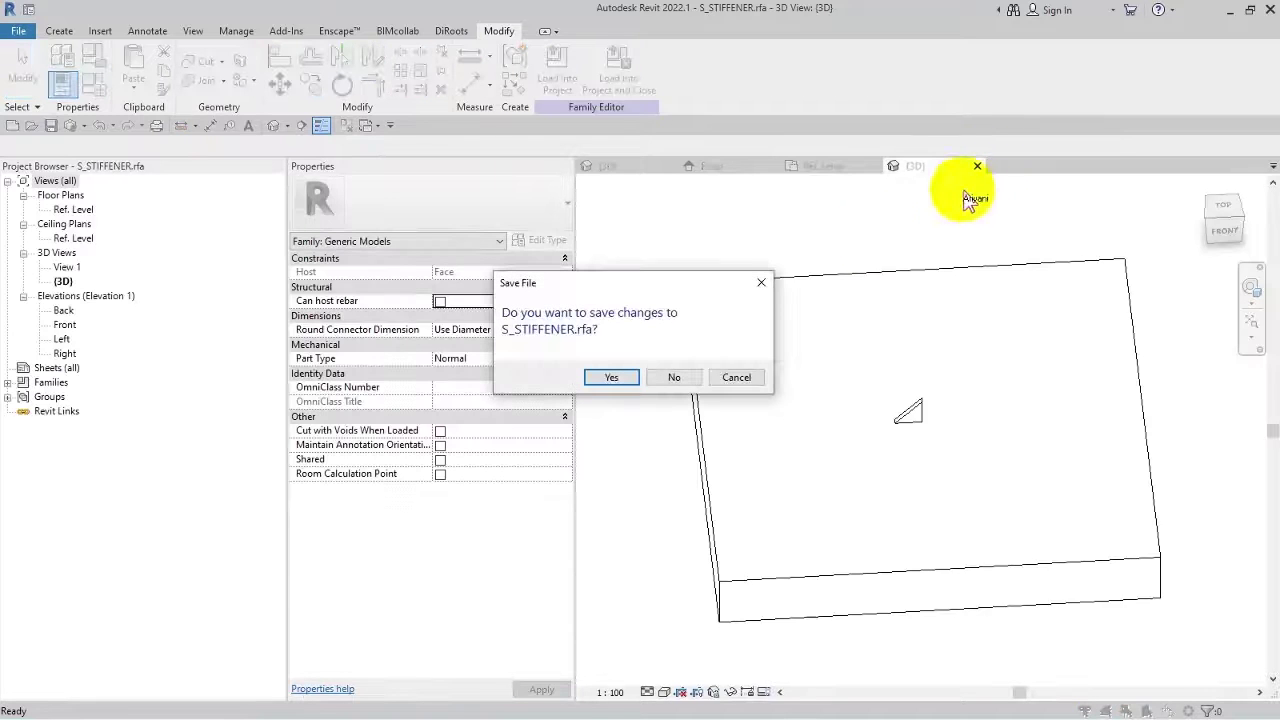
left_click(611, 377)
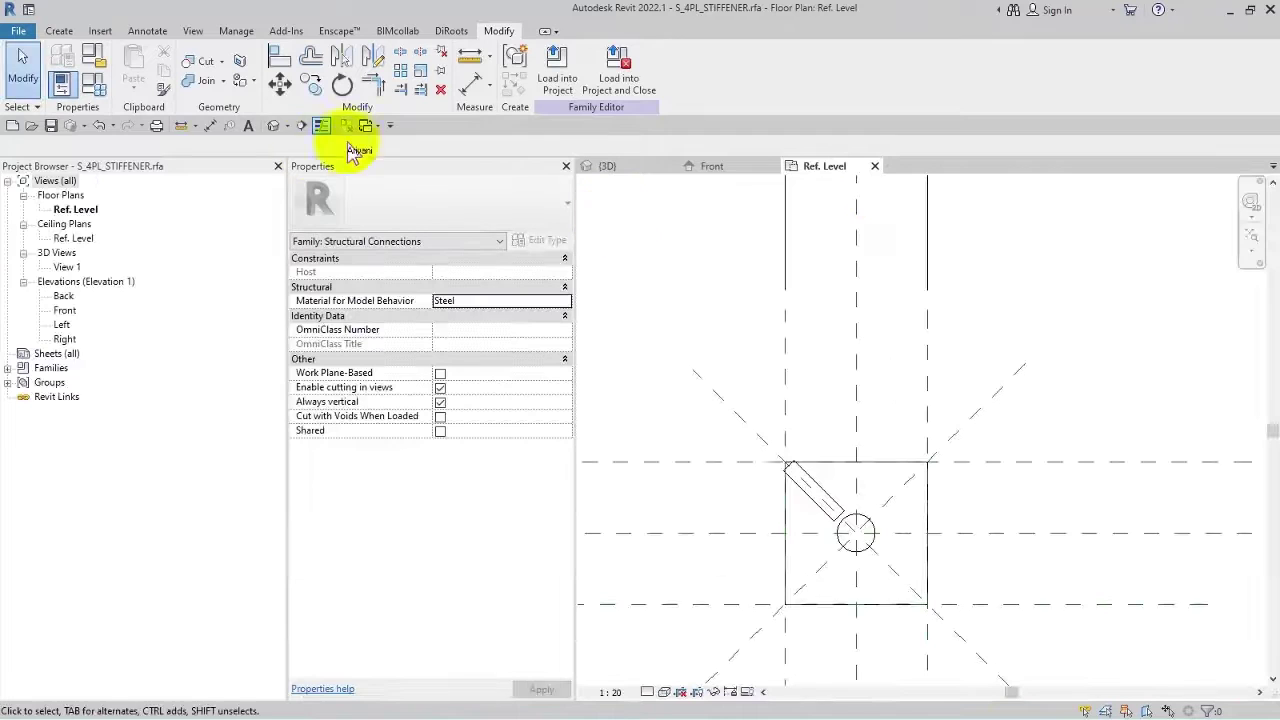
In a 3D view of the plate, turn the placed stiffener around so that it extends outward from the plate corner.
left_click(301, 126)
middle_click_drag(837, 486, 876, 373, "shift")
left_click(730, 310)
scroll(886, 340, "up", 3)
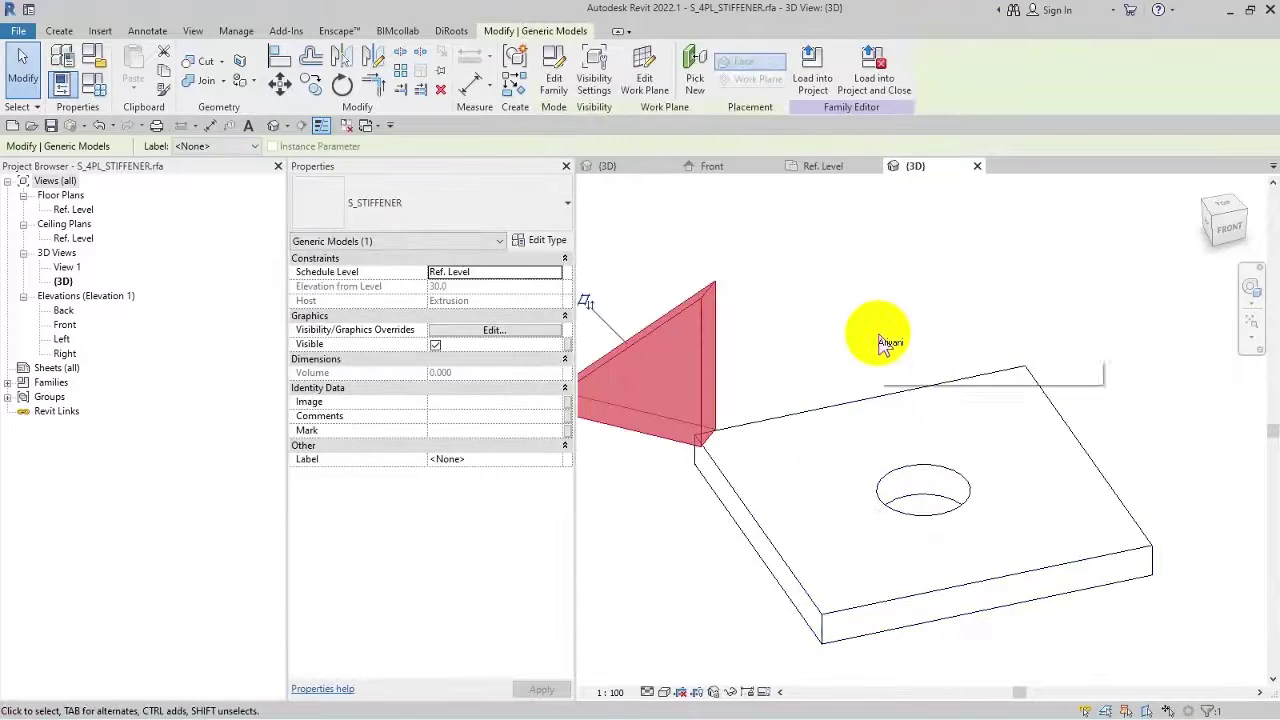
In the Ref. Level floor plan, add an aligned dimension along the diagonal from the plate's centre to the stiffener's inner end.
double_click(73, 209)
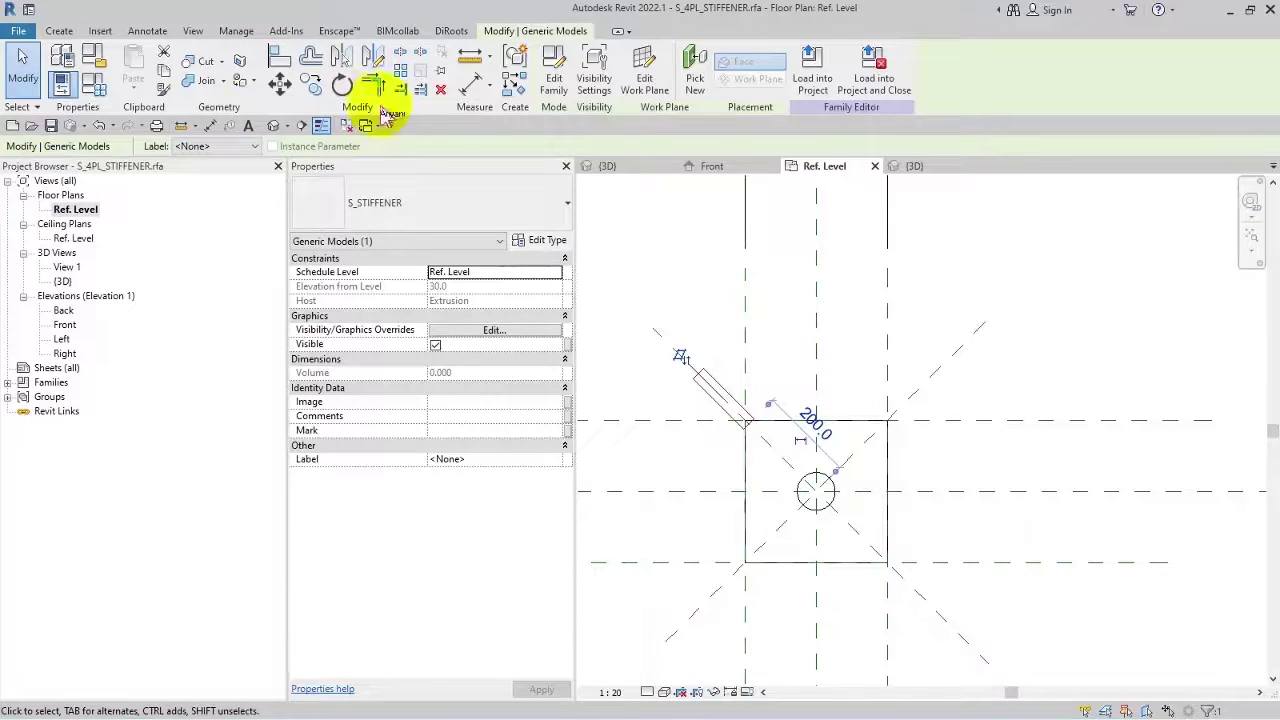
left_click(489, 88)
left_click(511, 116)
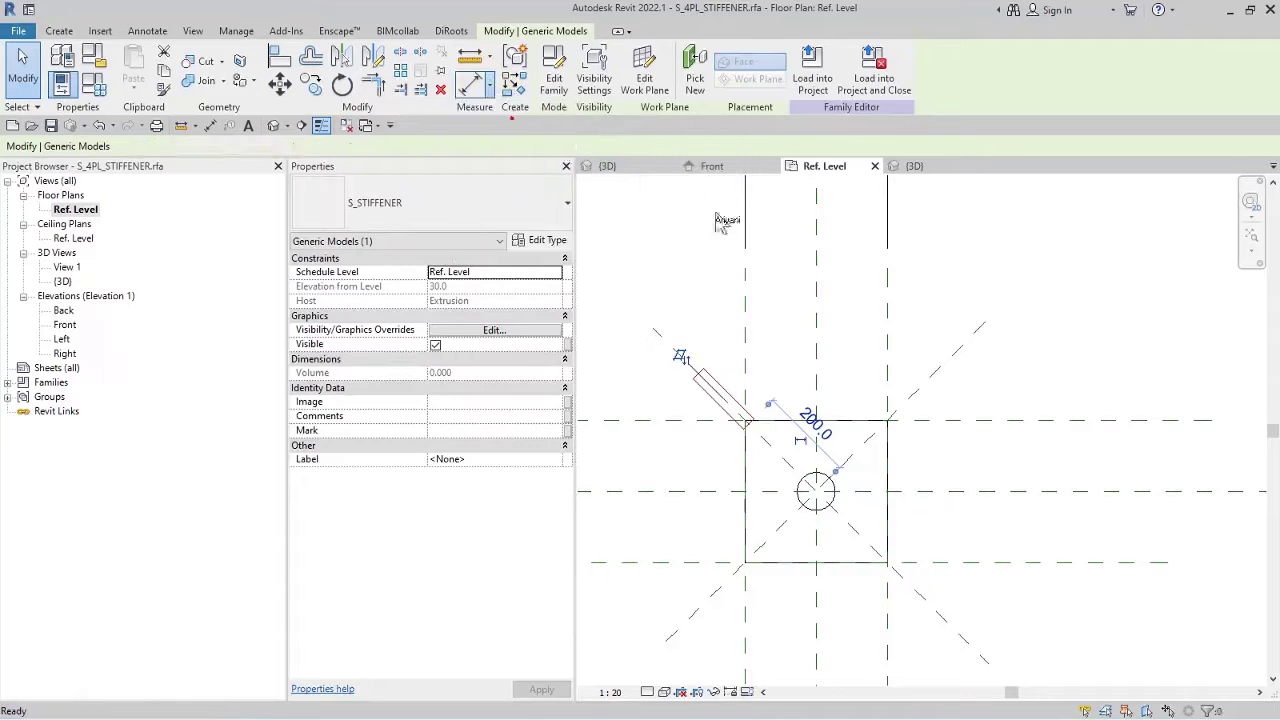
left_click(816, 494)
key("Tab")
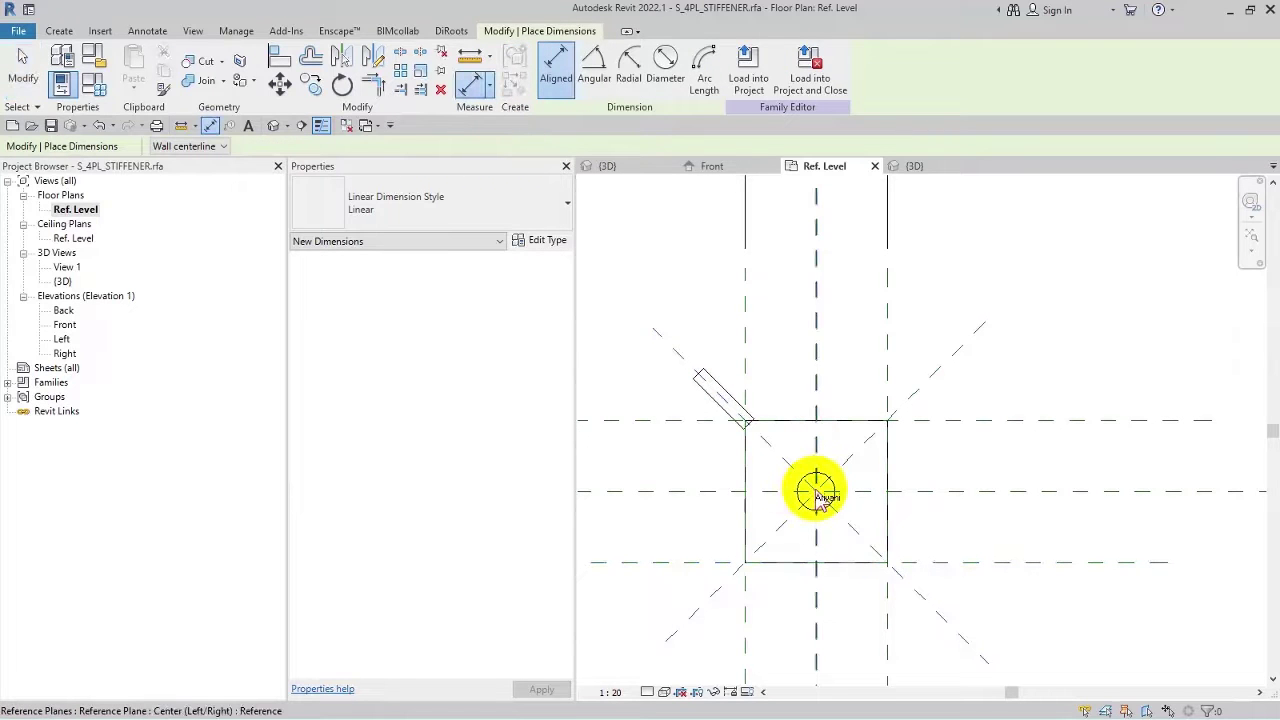
left_click(816, 497)
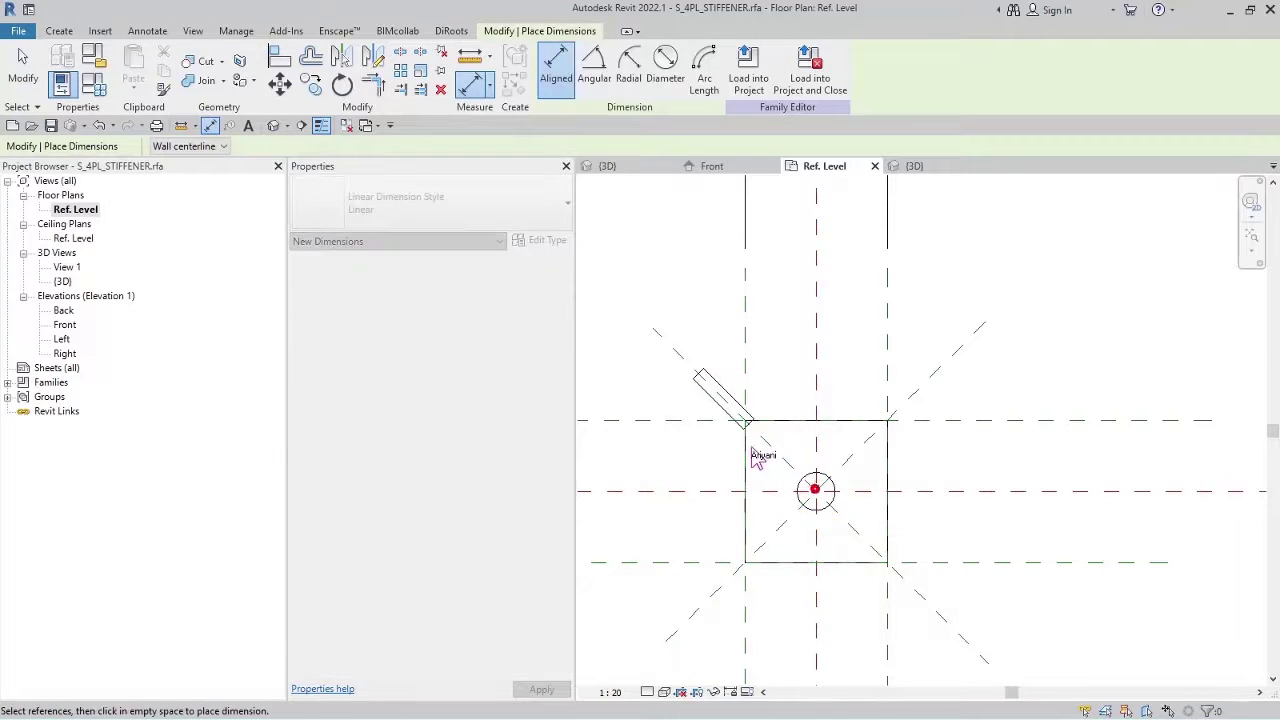
left_click(750, 422)
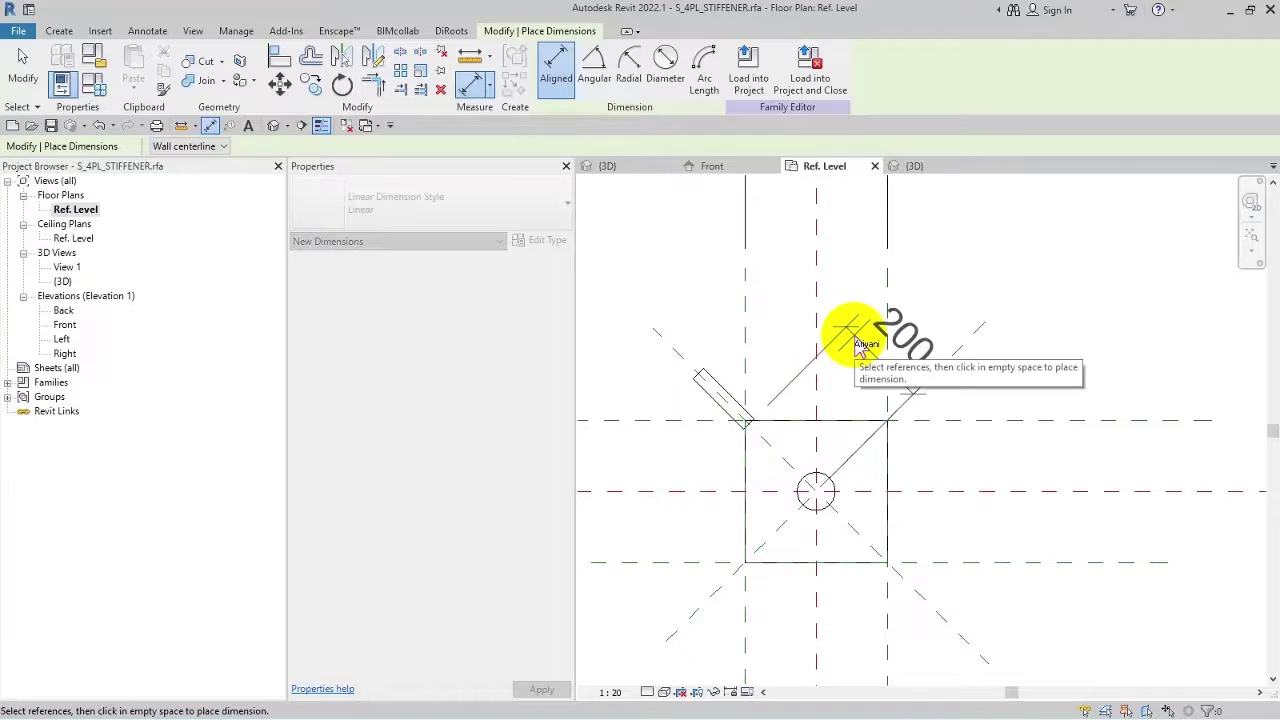
left_click(872, 348)
key("Escape")
key("Escape")
Label the diagonal dimension with a new type parameter named R, grouped under Dimensions.
left_click(882, 368)
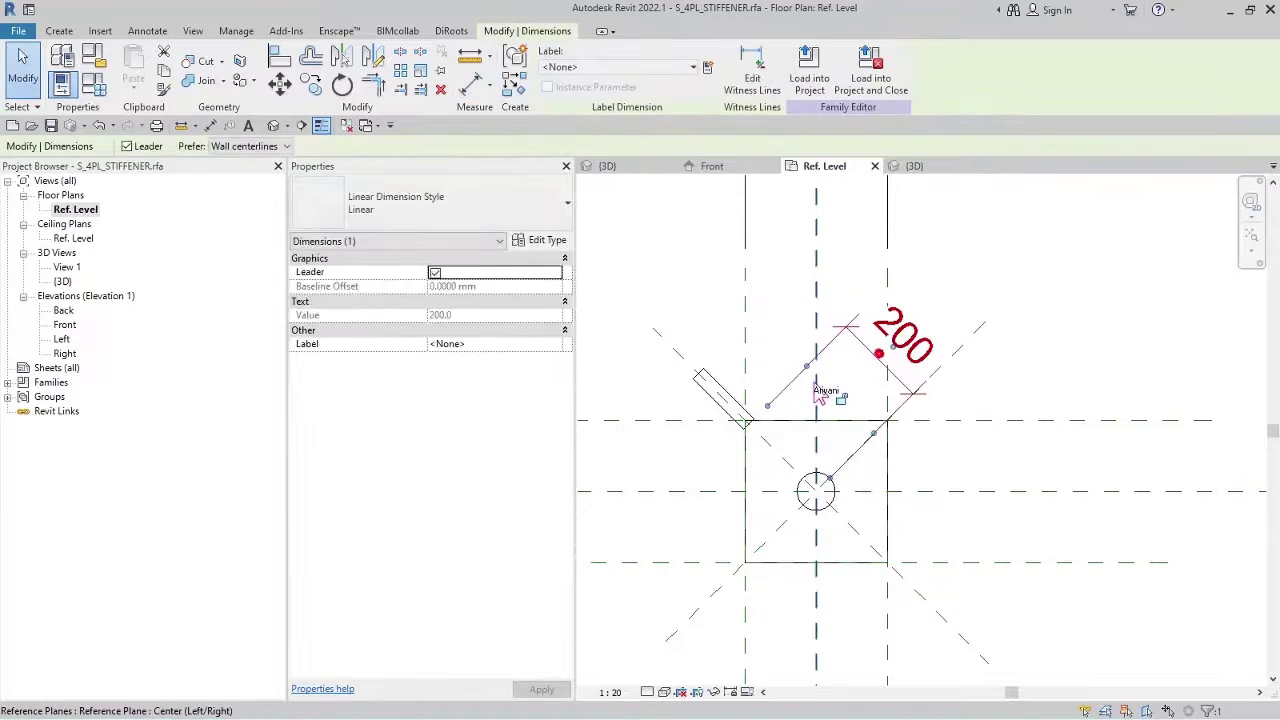
left_click(707, 67)
type("R")
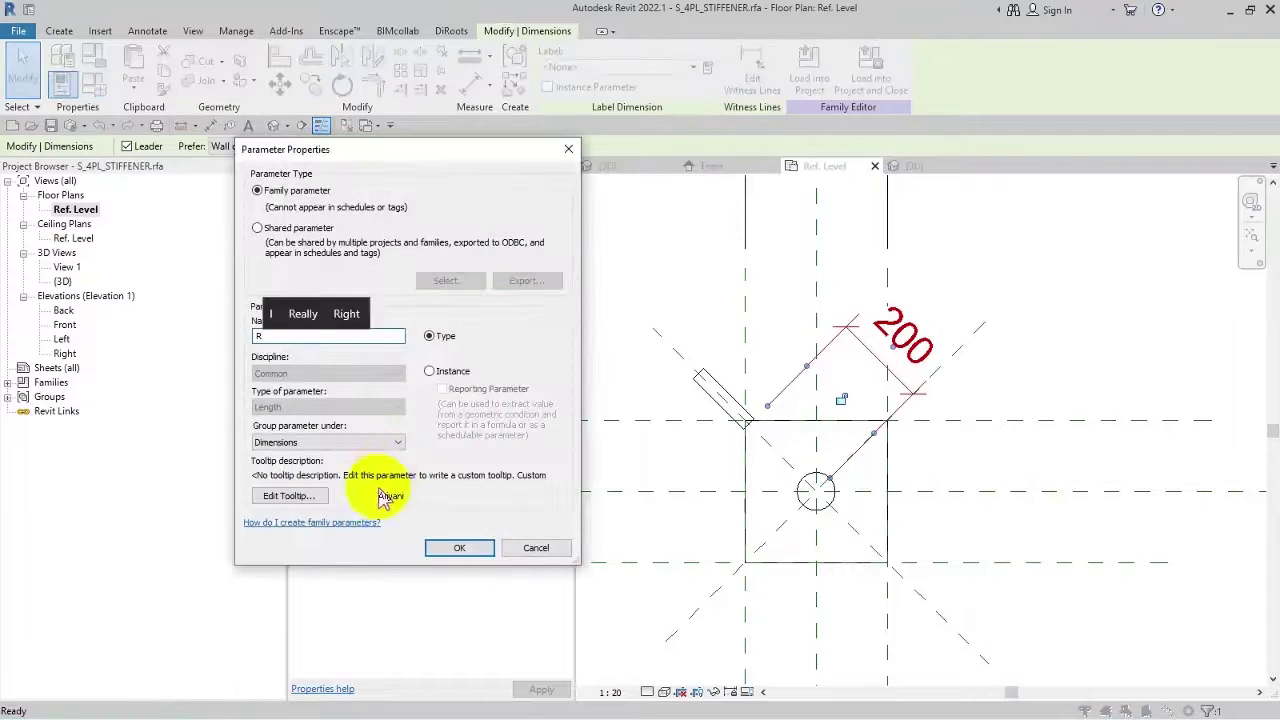
left_click(460, 548)
left_click(1117, 282)
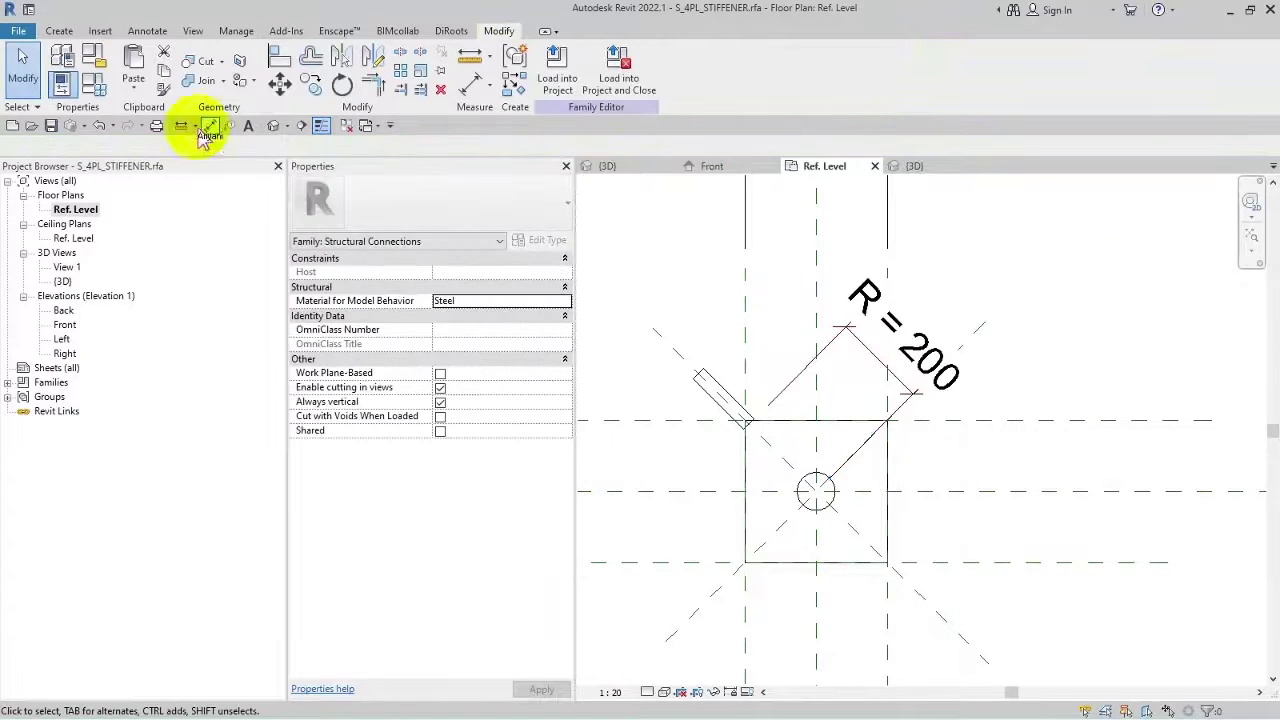
Open the Family Types settings of the plate family.
left_click(94, 86)
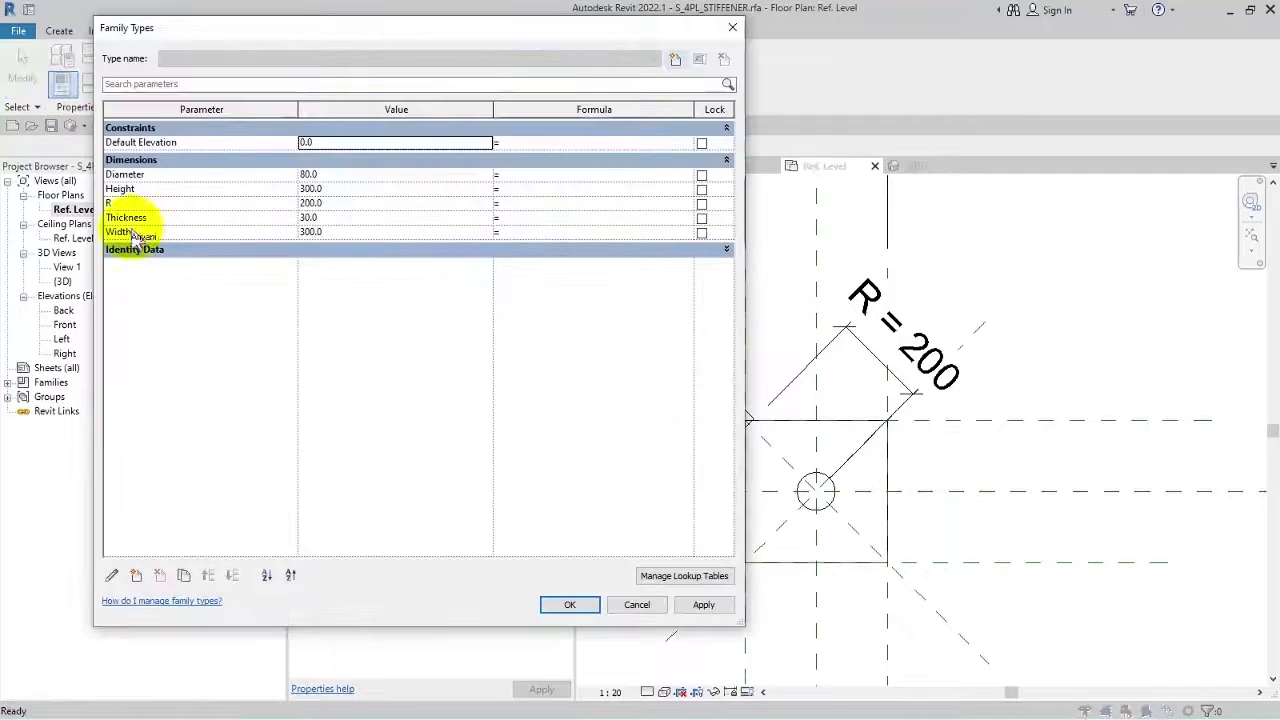
Rename the family parameter R as Radius and set its formula to Diameter / 2.
left_click(160, 172)
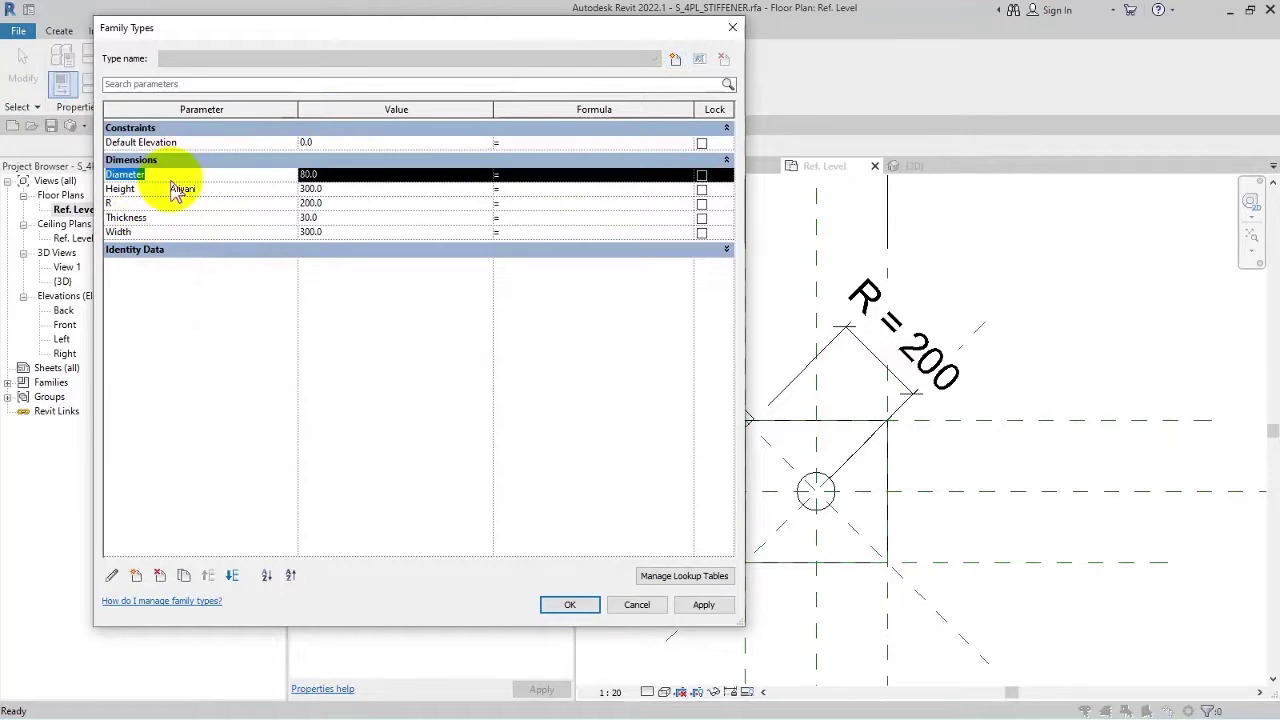
left_click(170, 189)
left_click(210, 203)
left_click(564, 204)
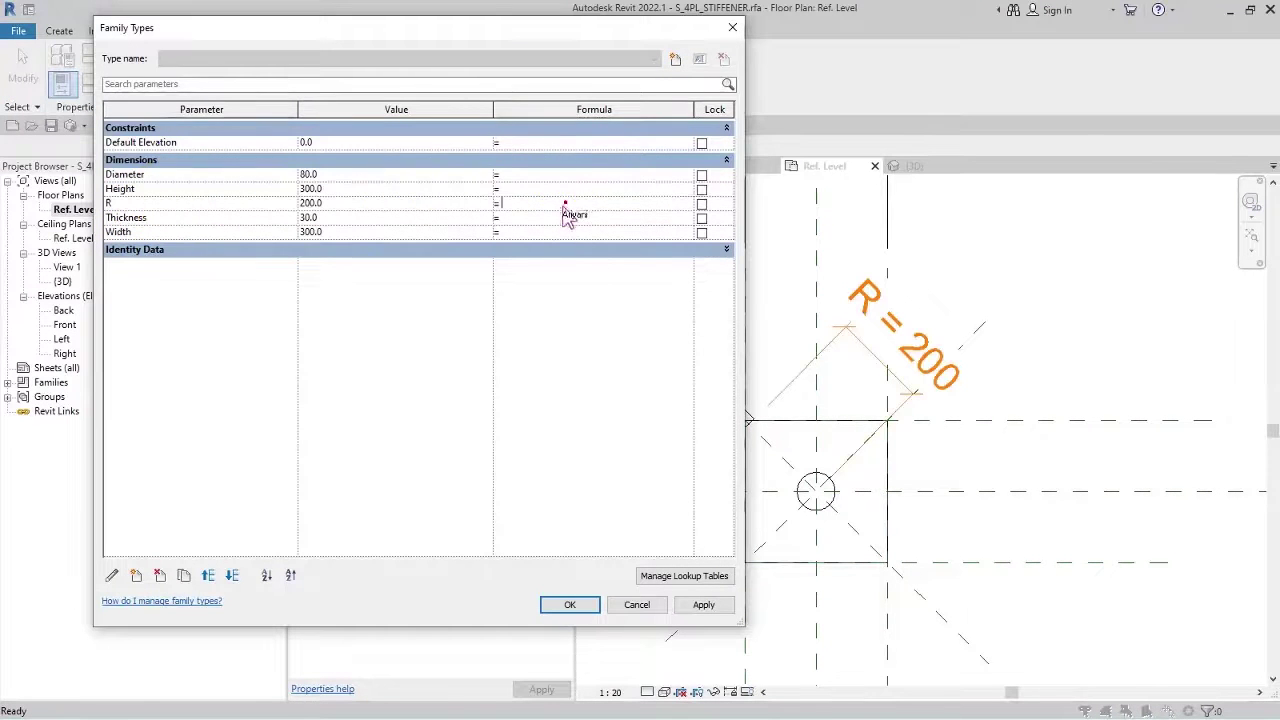
left_click(214, 203)
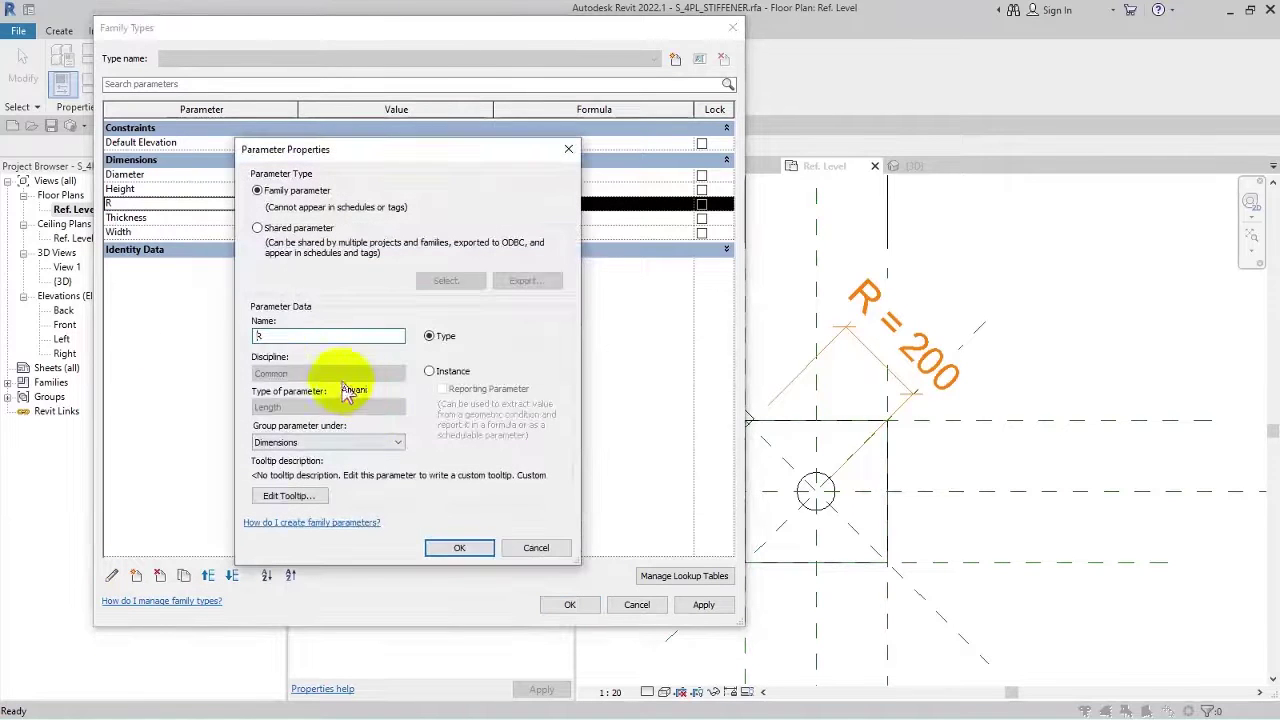
type("Ra")
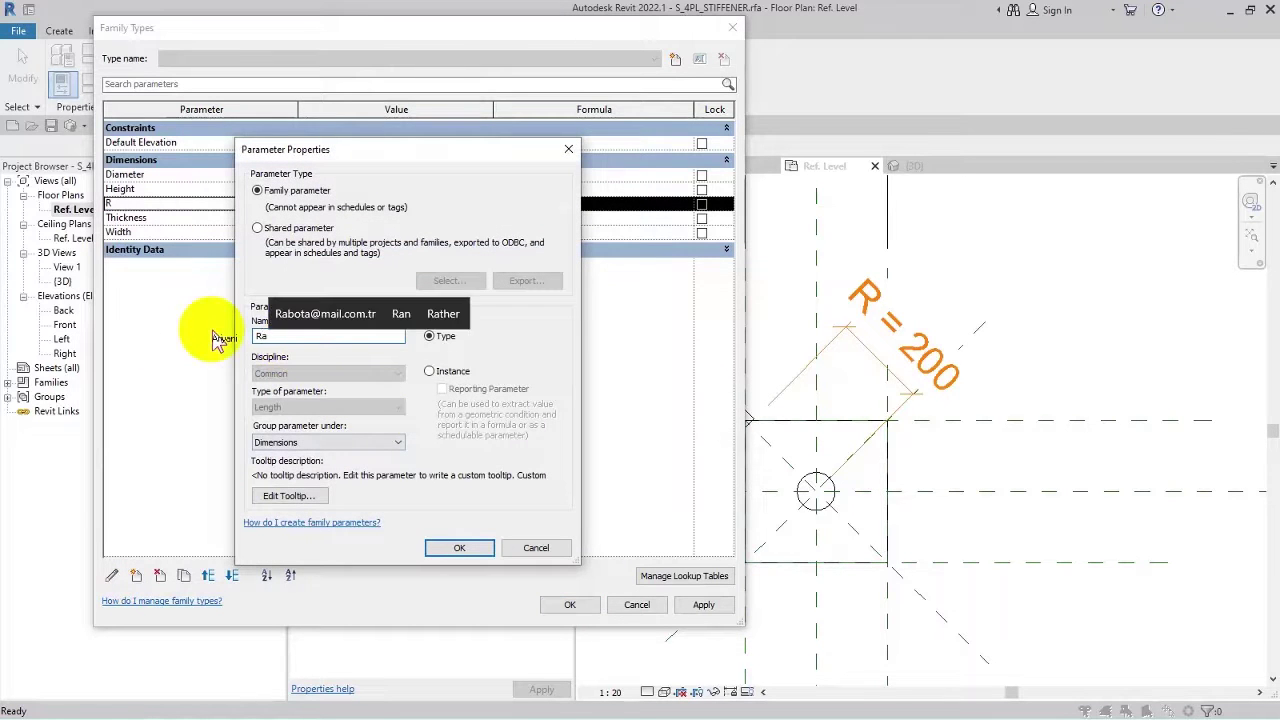
type("dius")
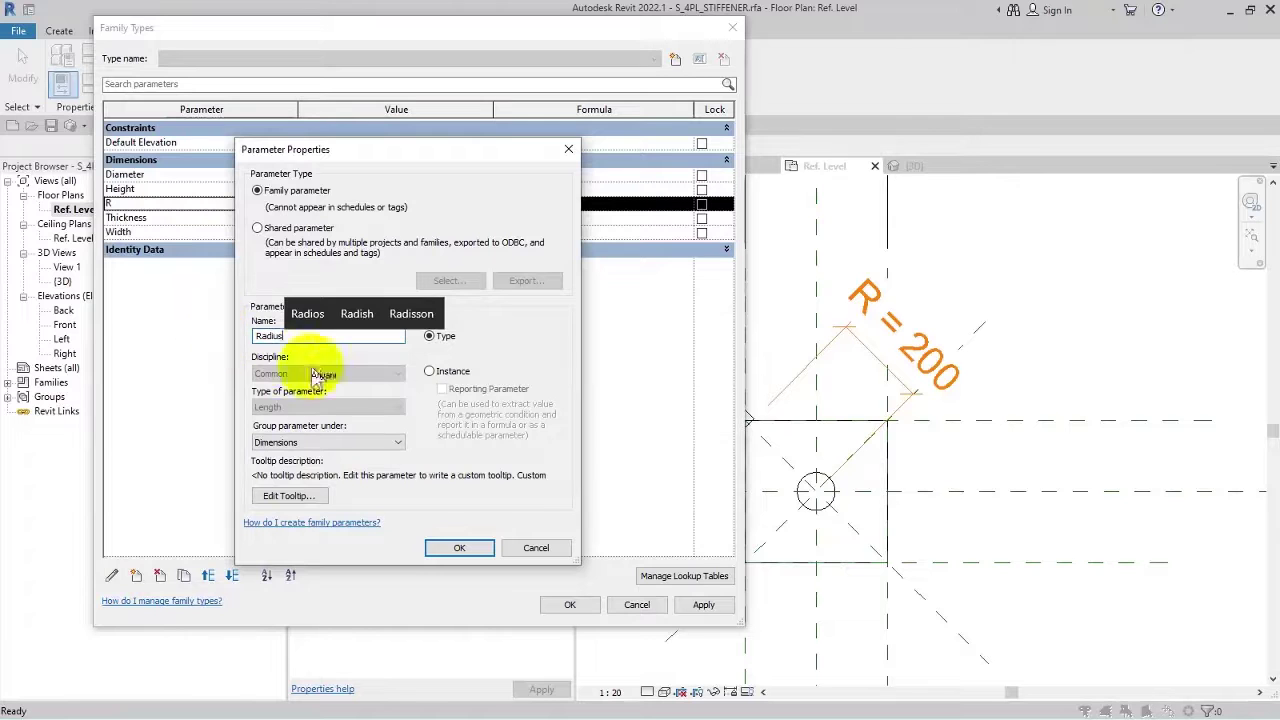
left_click(465, 550)
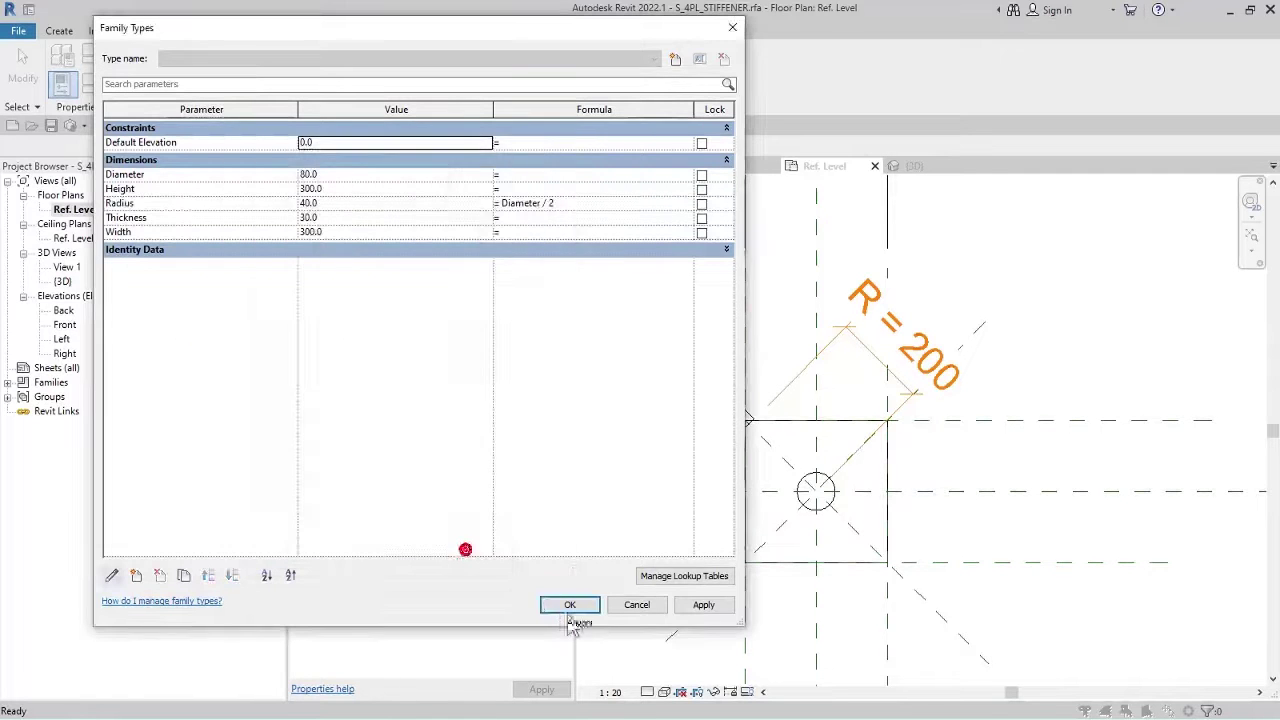
left_click(588, 608)
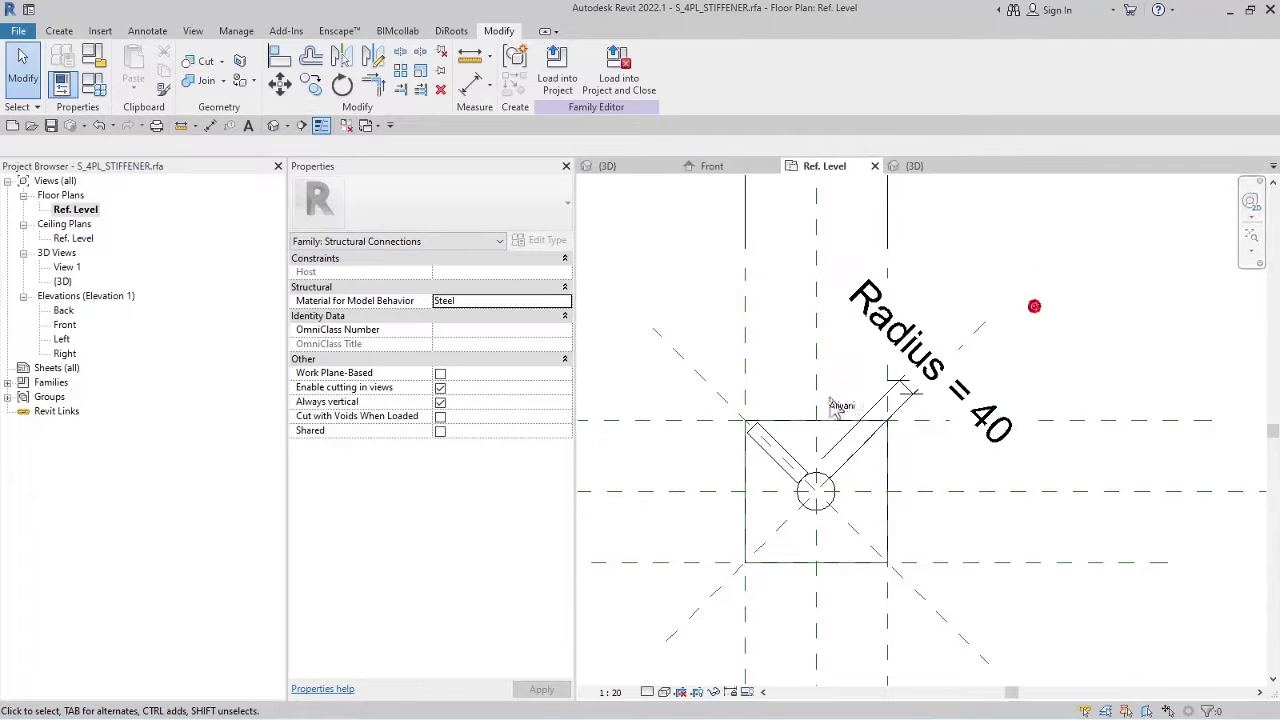
Associate the nested stiffener's STIFFENER material with a new family type parameter named STIFFENER.
left_click(785, 461)
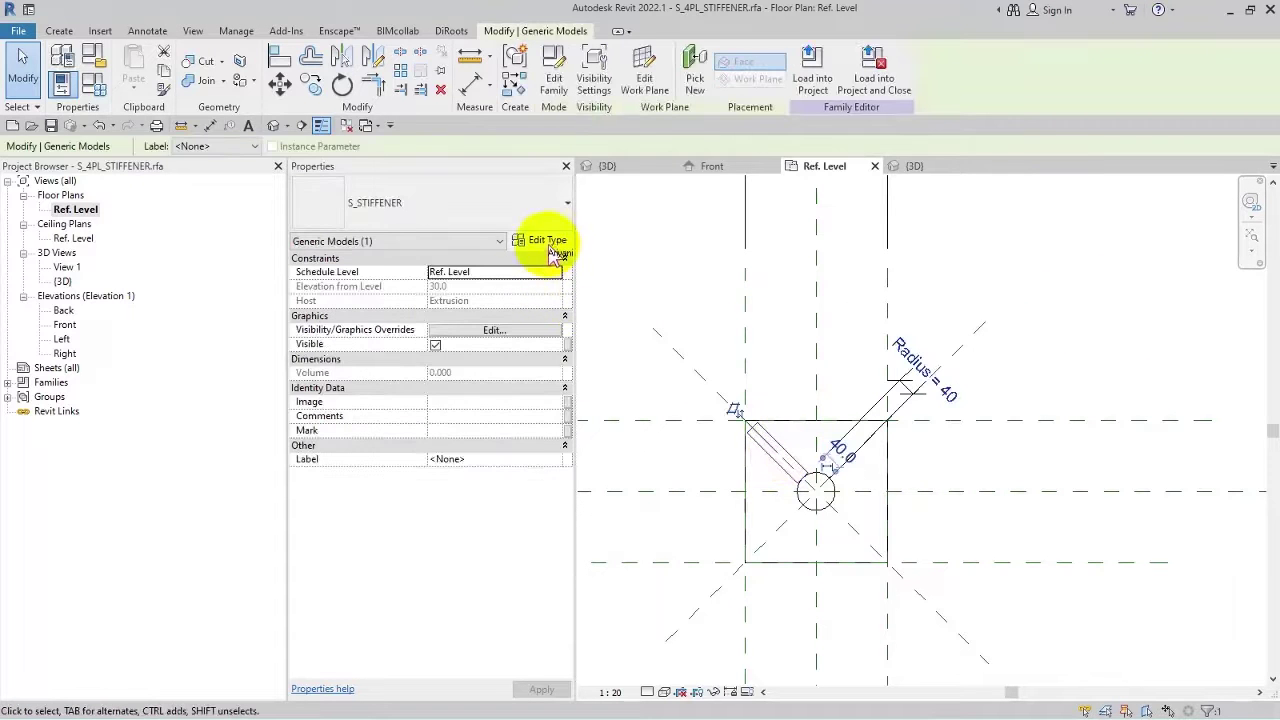
left_click(547, 243)
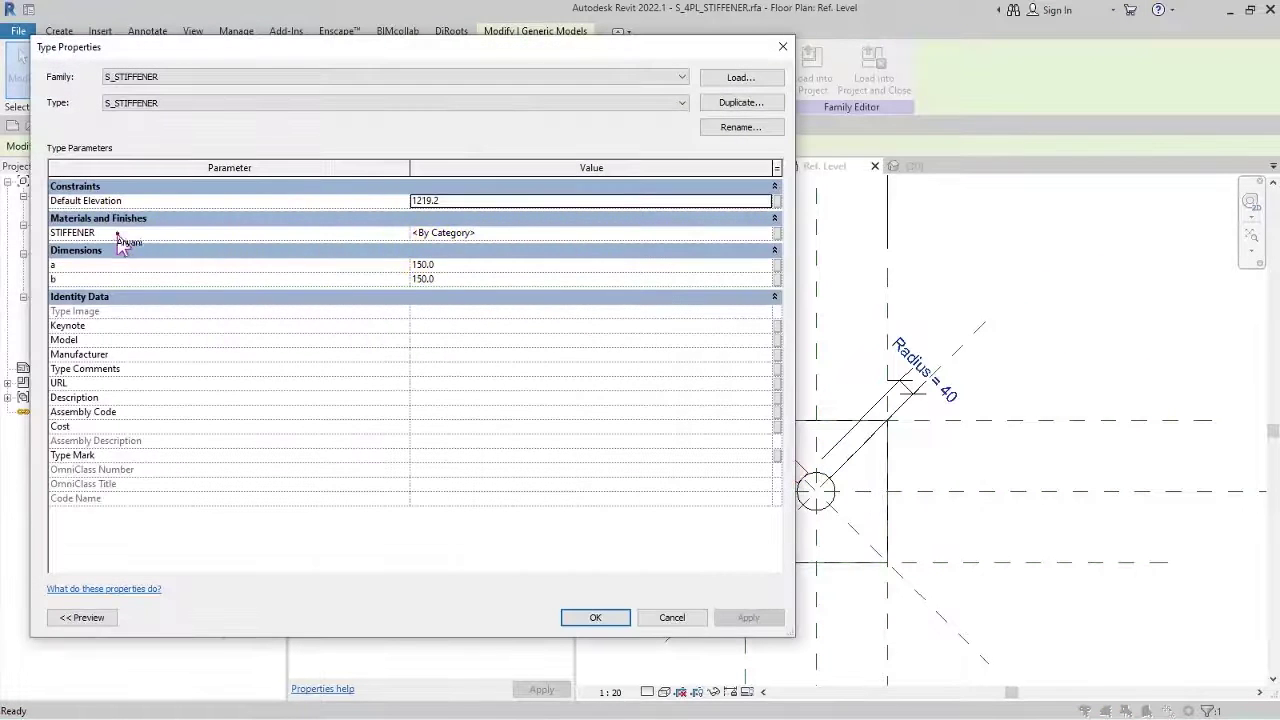
left_click(777, 232)
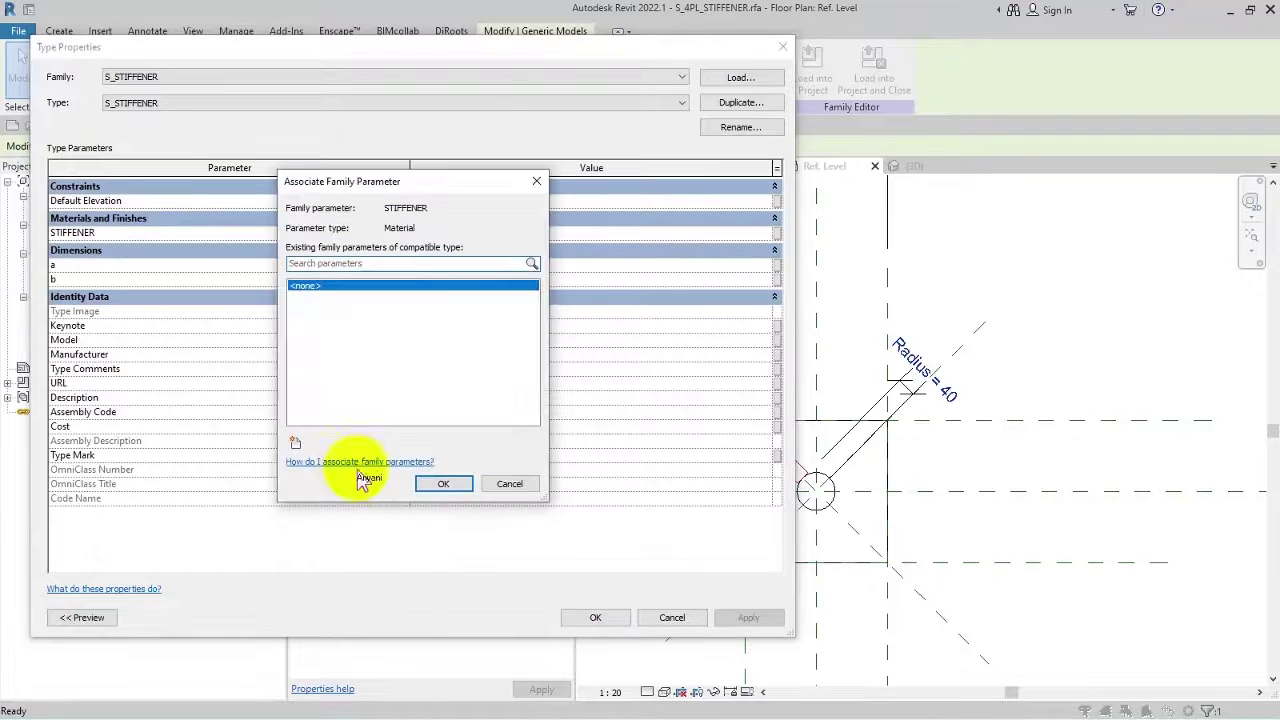
left_click(295, 442)
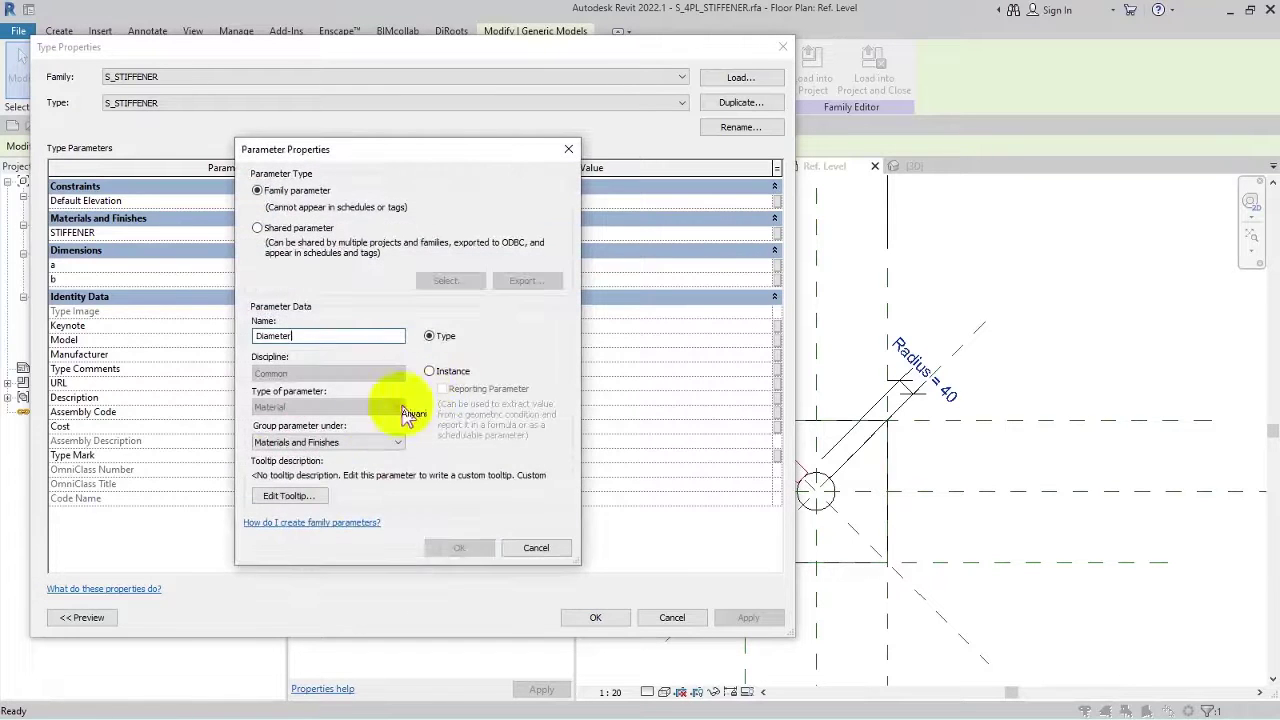
double_click(312, 336)
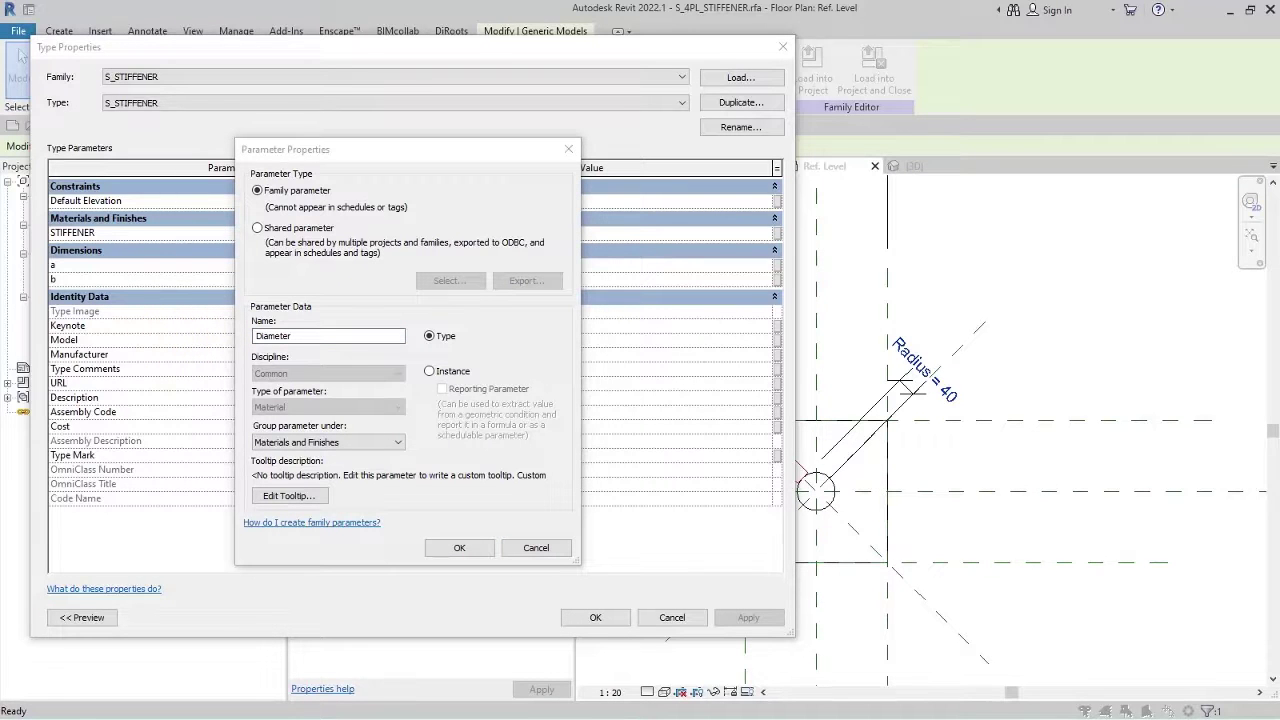
double_click(314, 336)
type("STIFFENER")
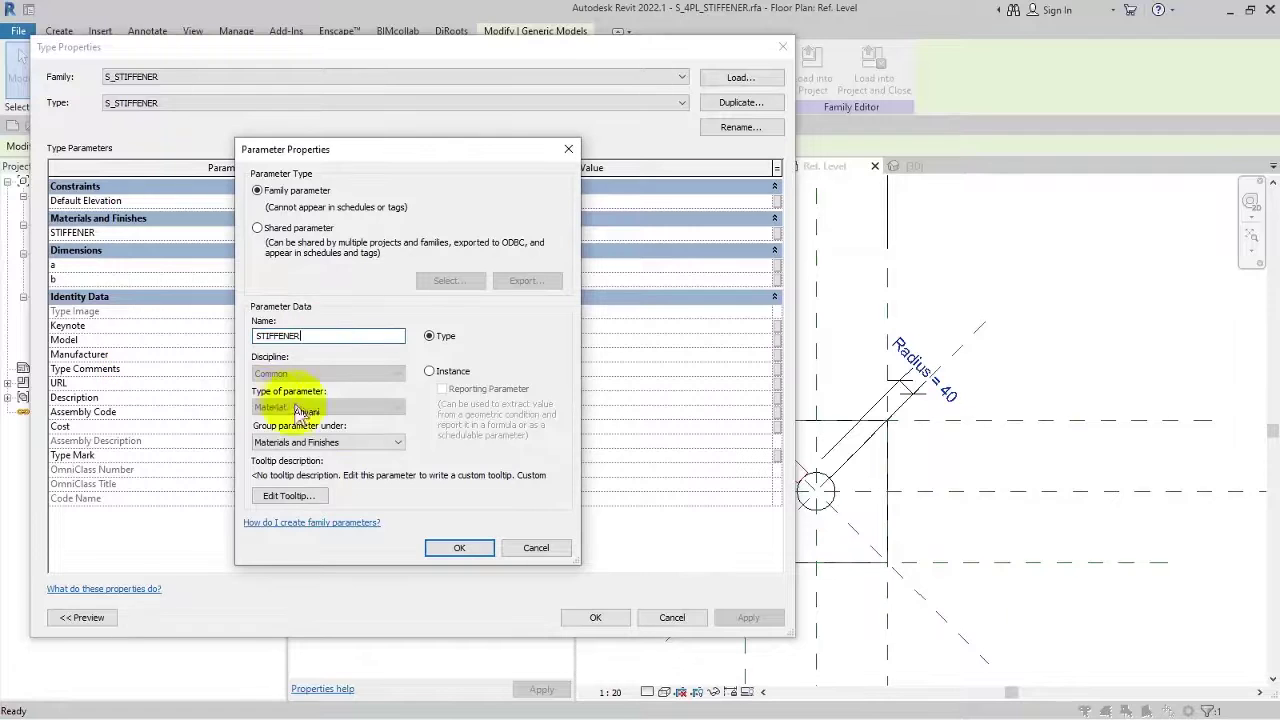
left_click(459, 548)
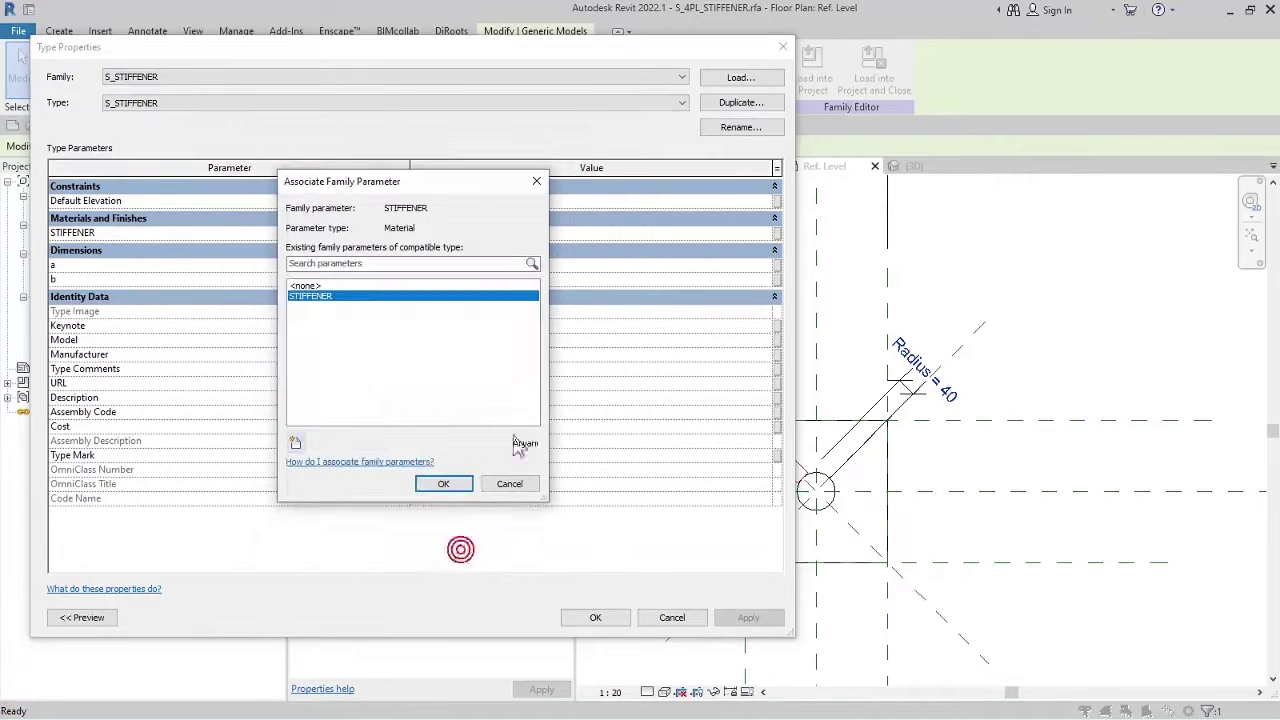
left_click(443, 484)
Associate the nested stiffener's dimension a with a new family type parameter named a.
left_click(777, 266)
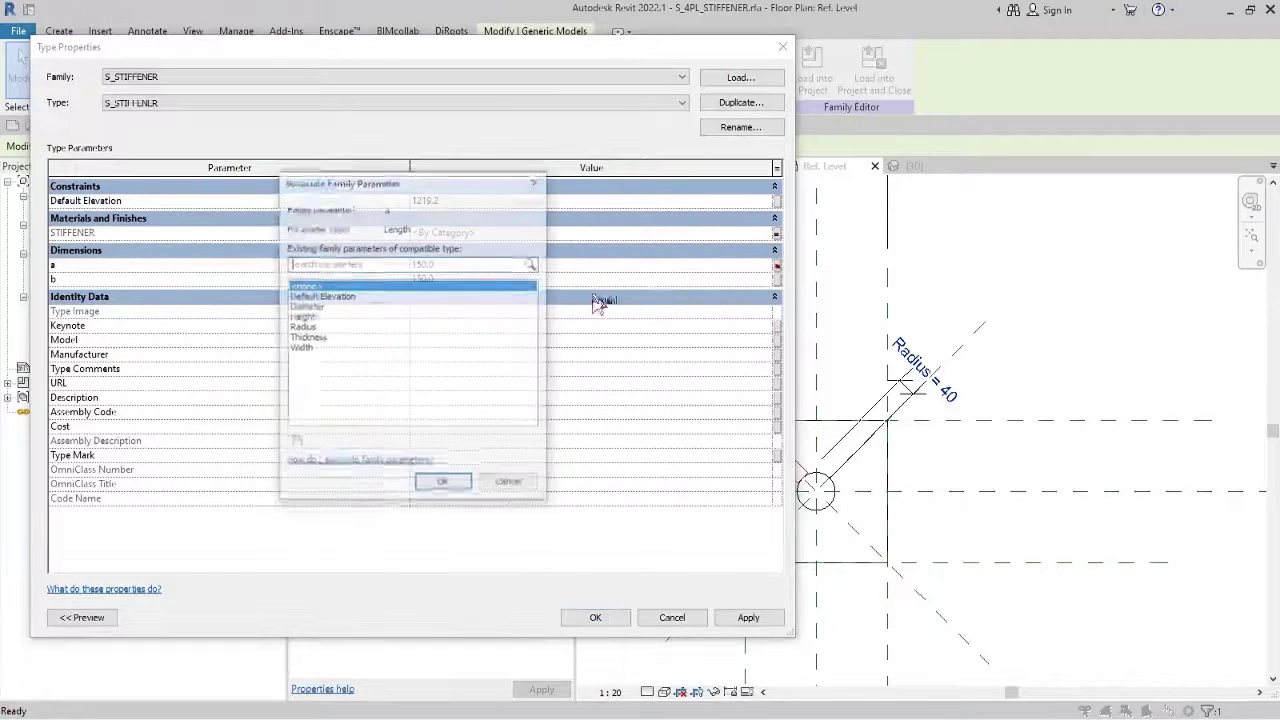
left_click(295, 443)
type("a")
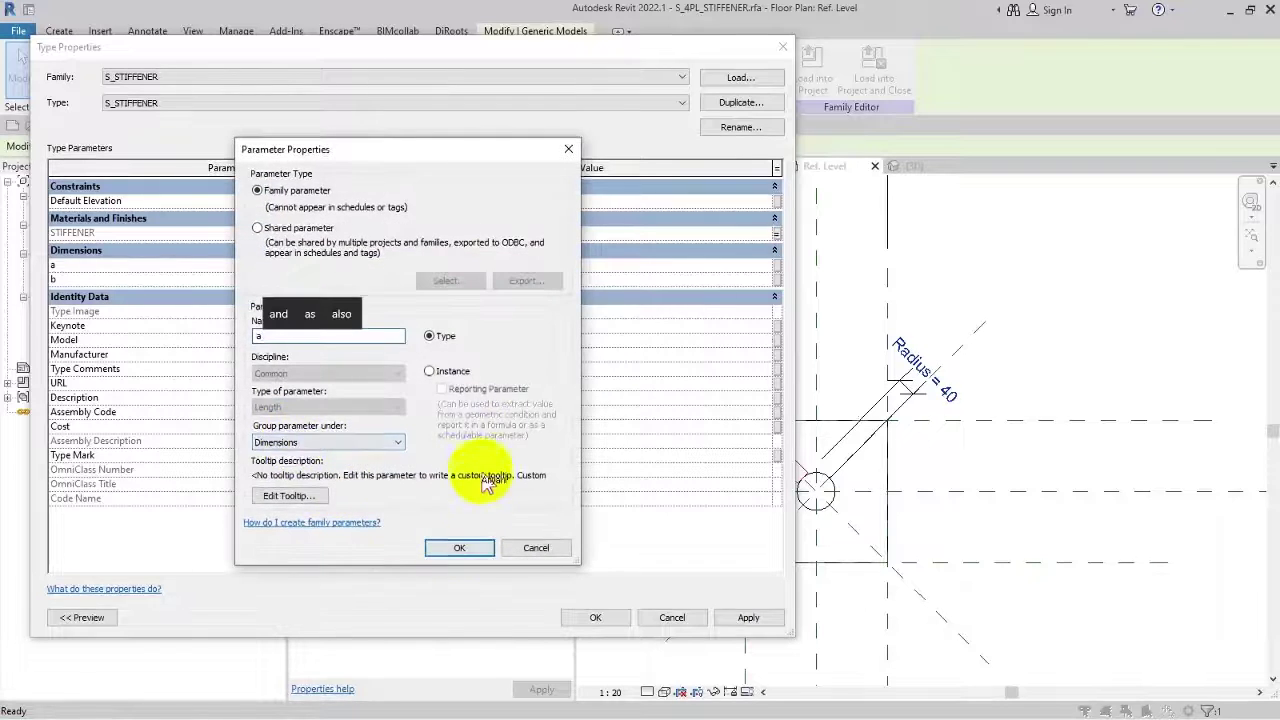
left_click(459, 548)
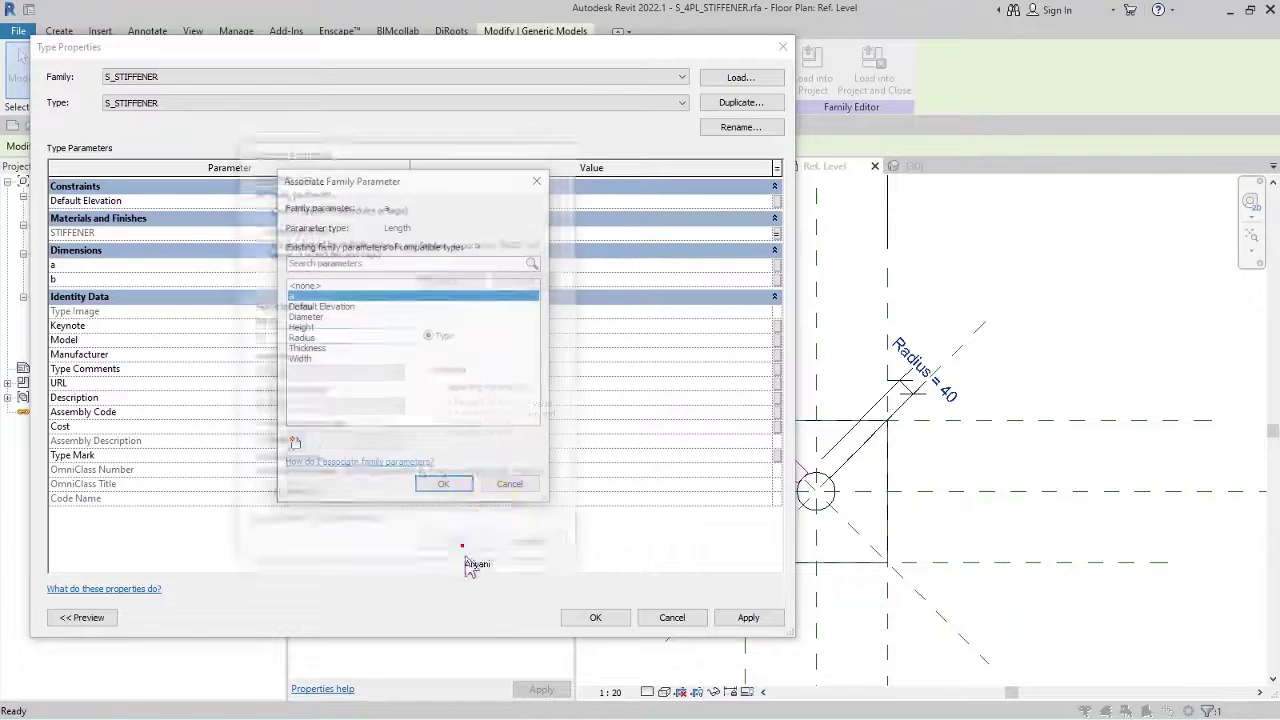
left_click(446, 487)
Associate the nested stiffener's dimension b with a new family type parameter named b and accept the type properties.
left_click(777, 280)
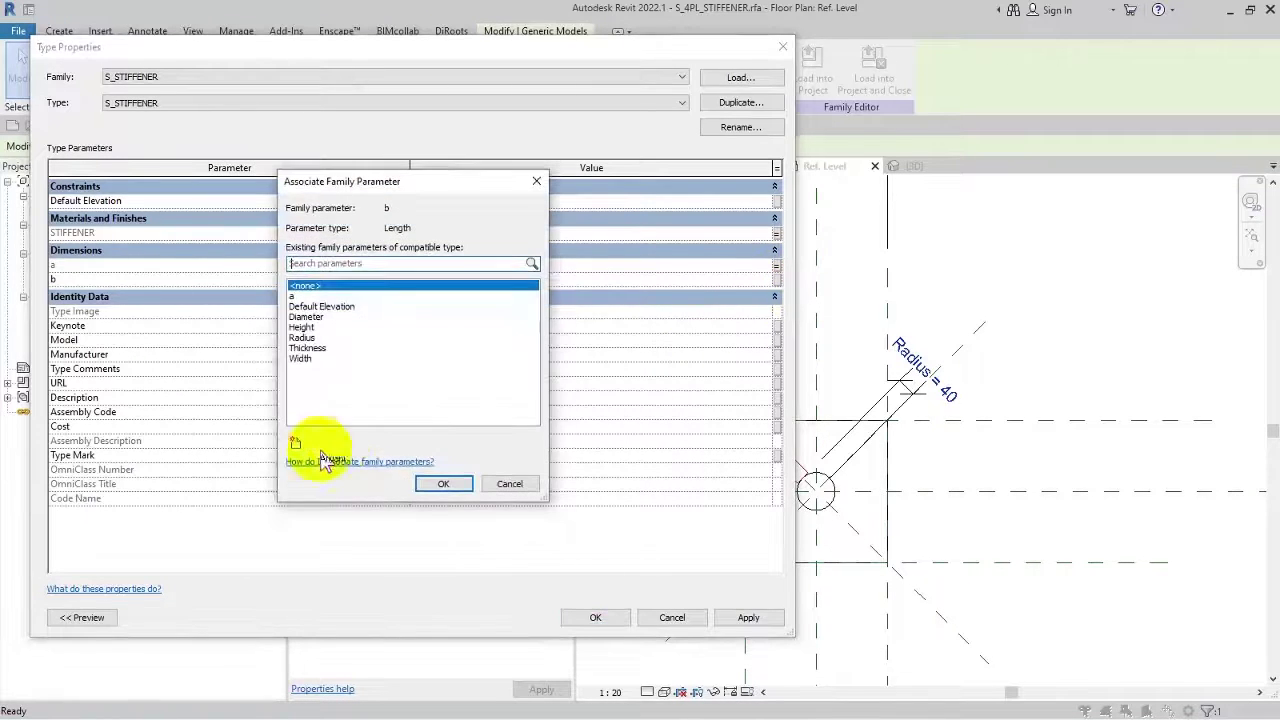
left_click(295, 443)
type("b")
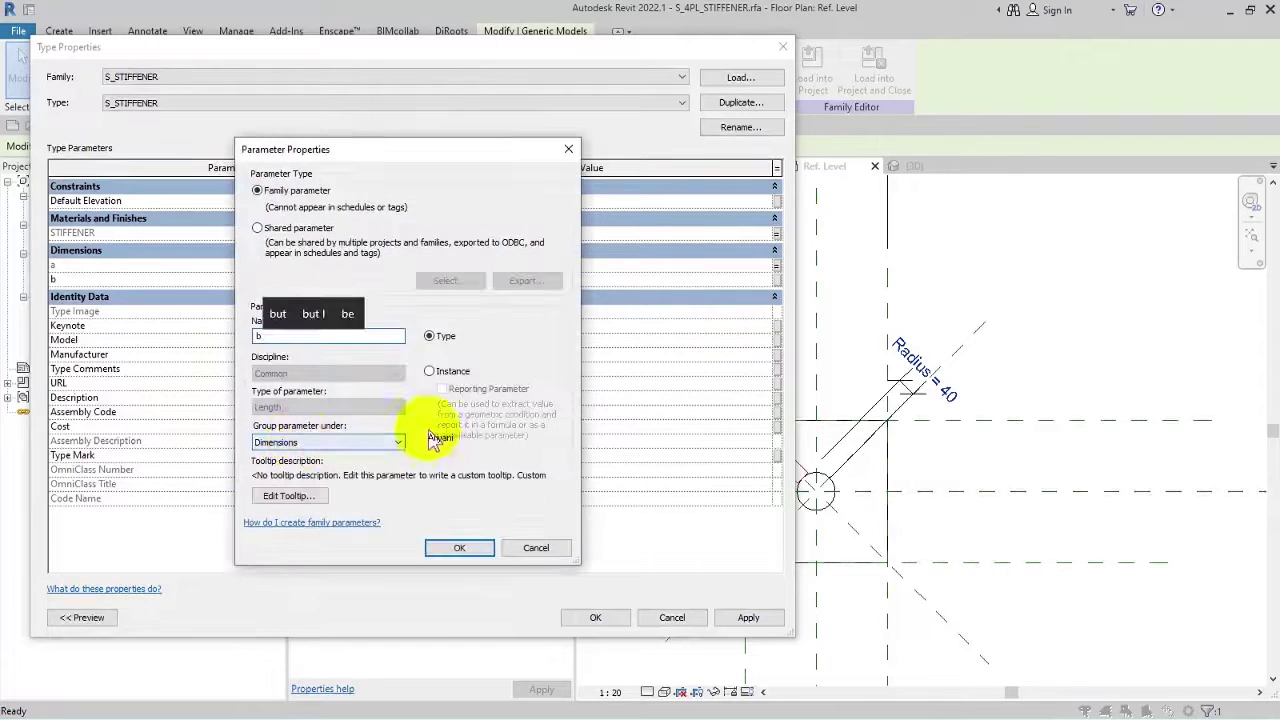
left_click(459, 547)
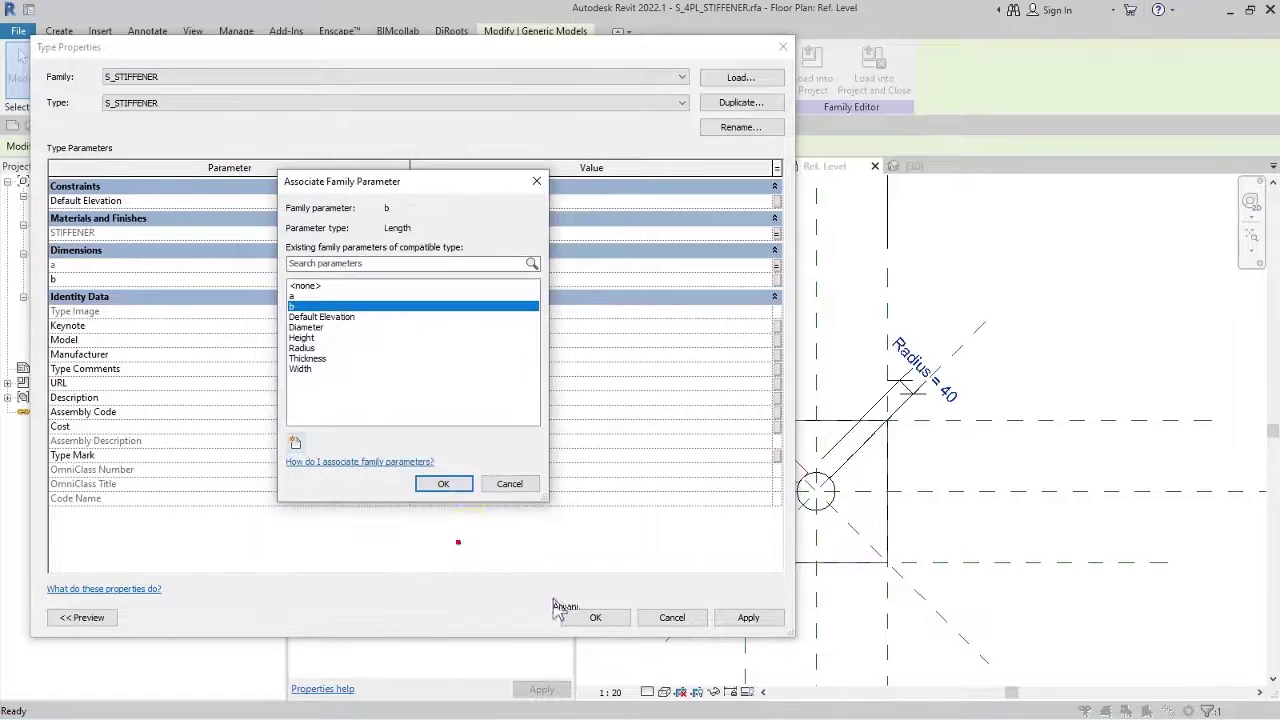
left_click(436, 483)
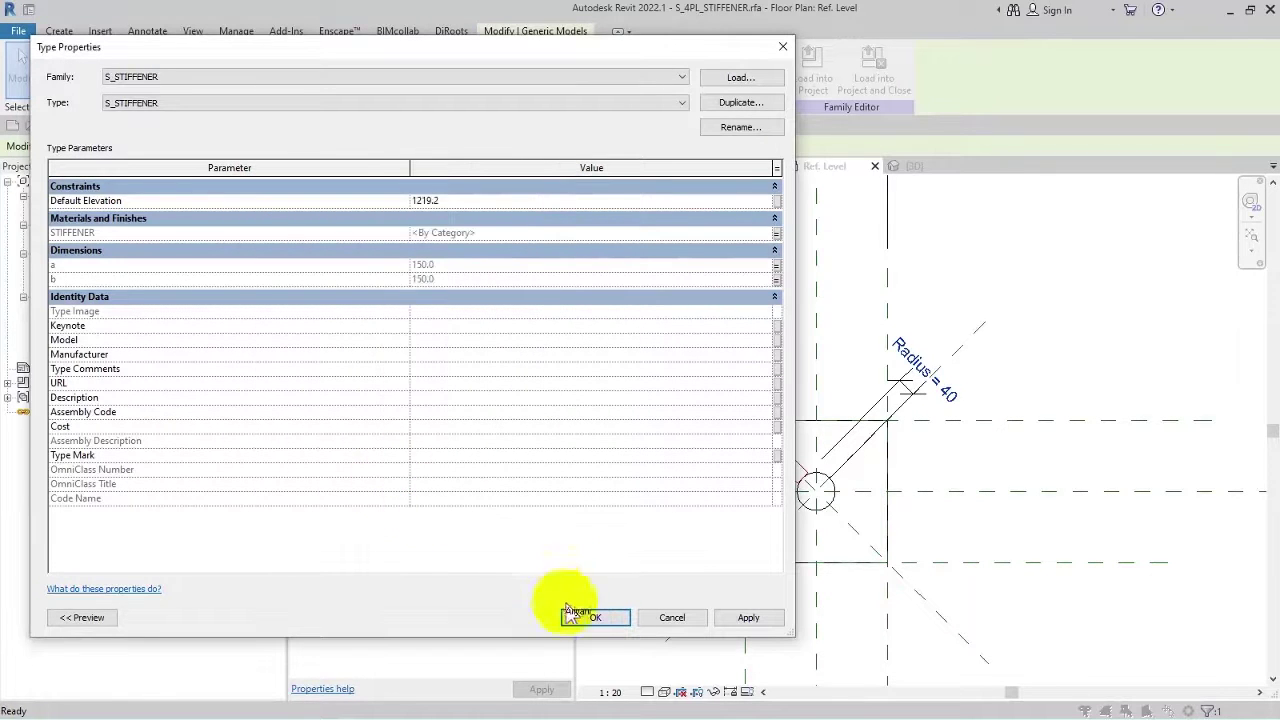
left_click(597, 618)
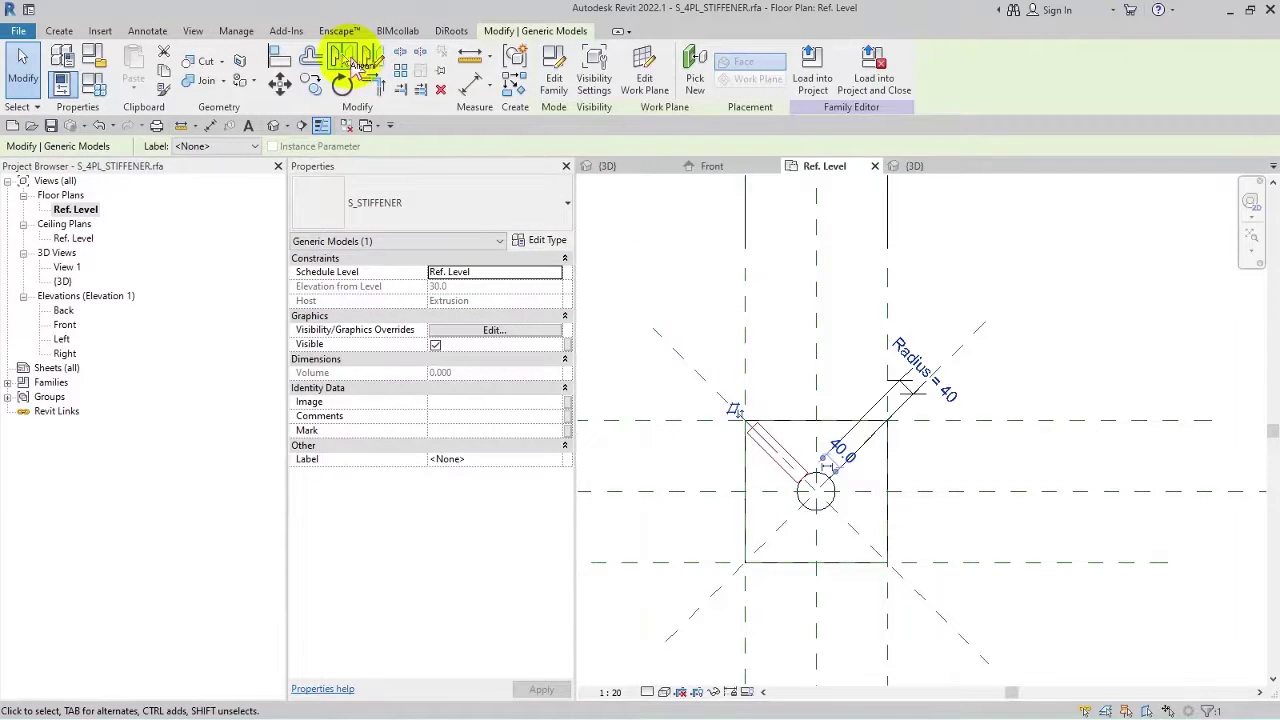
Mirror the stiffener about the vertical centre plane and mirror the resulting pair about the horizontal centre plane.
left_click(349, 57)
left_click(822, 378)
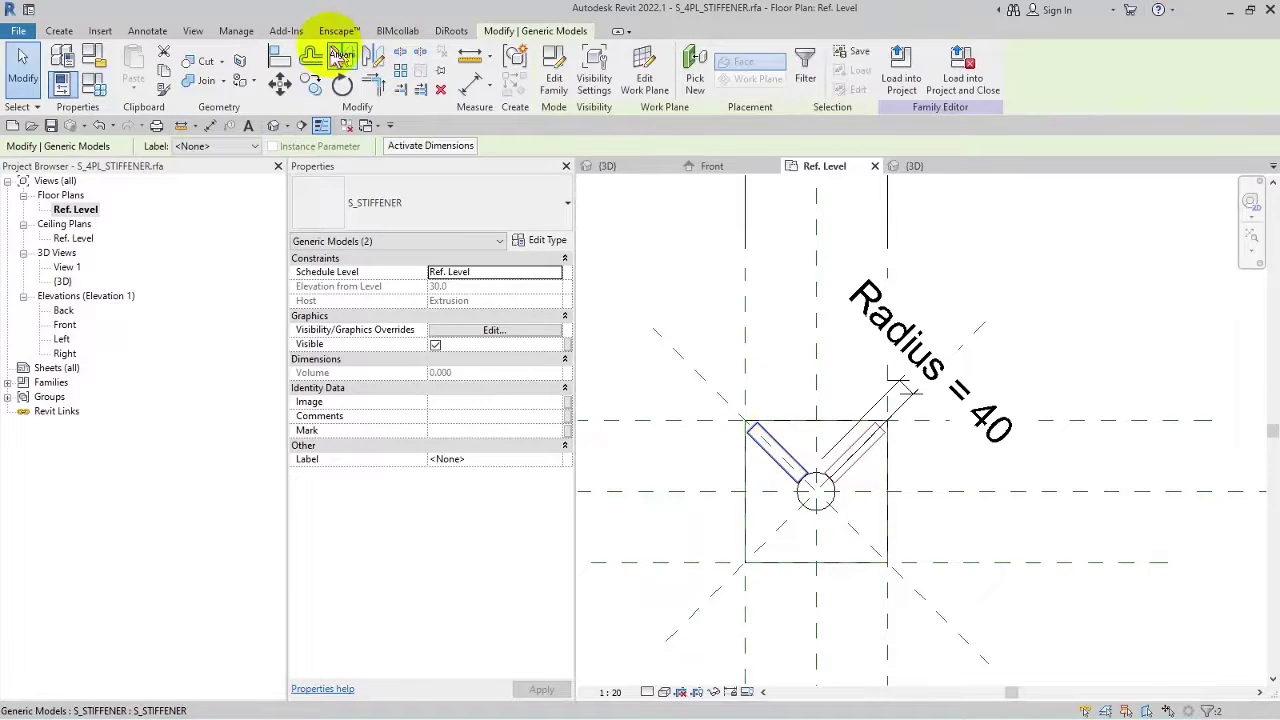
left_click(330, 45)
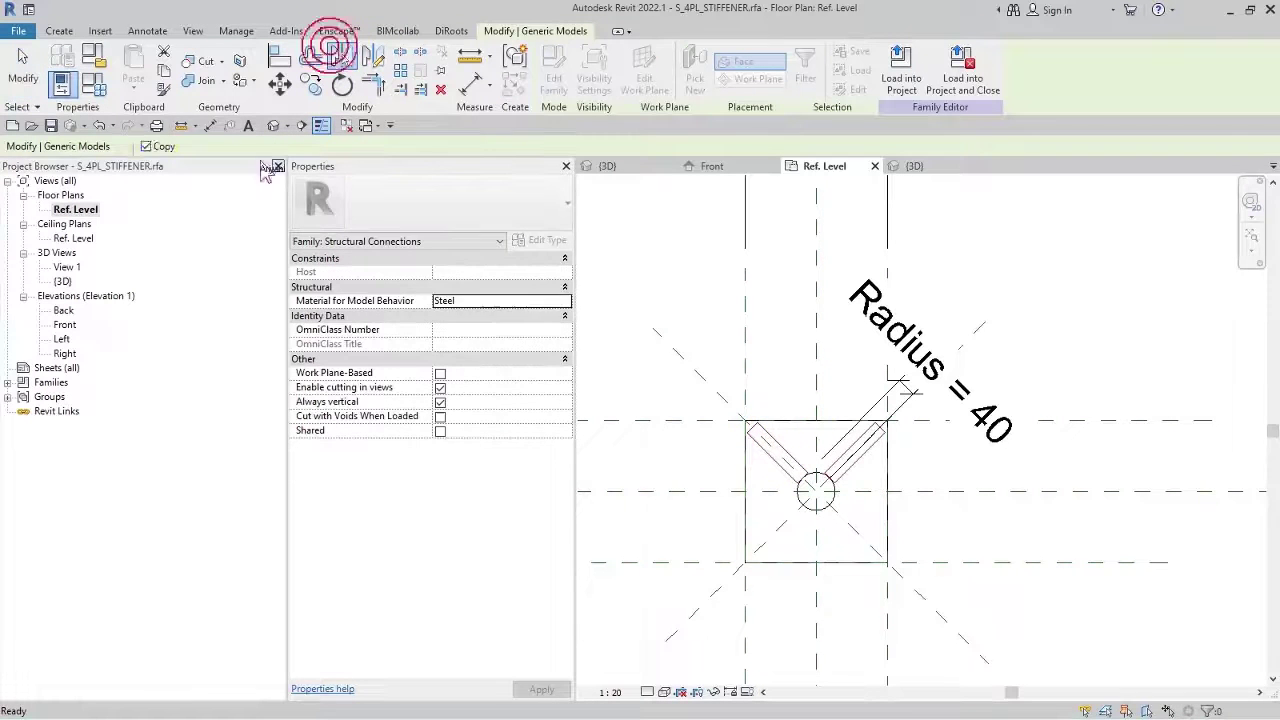
left_click(661, 362)
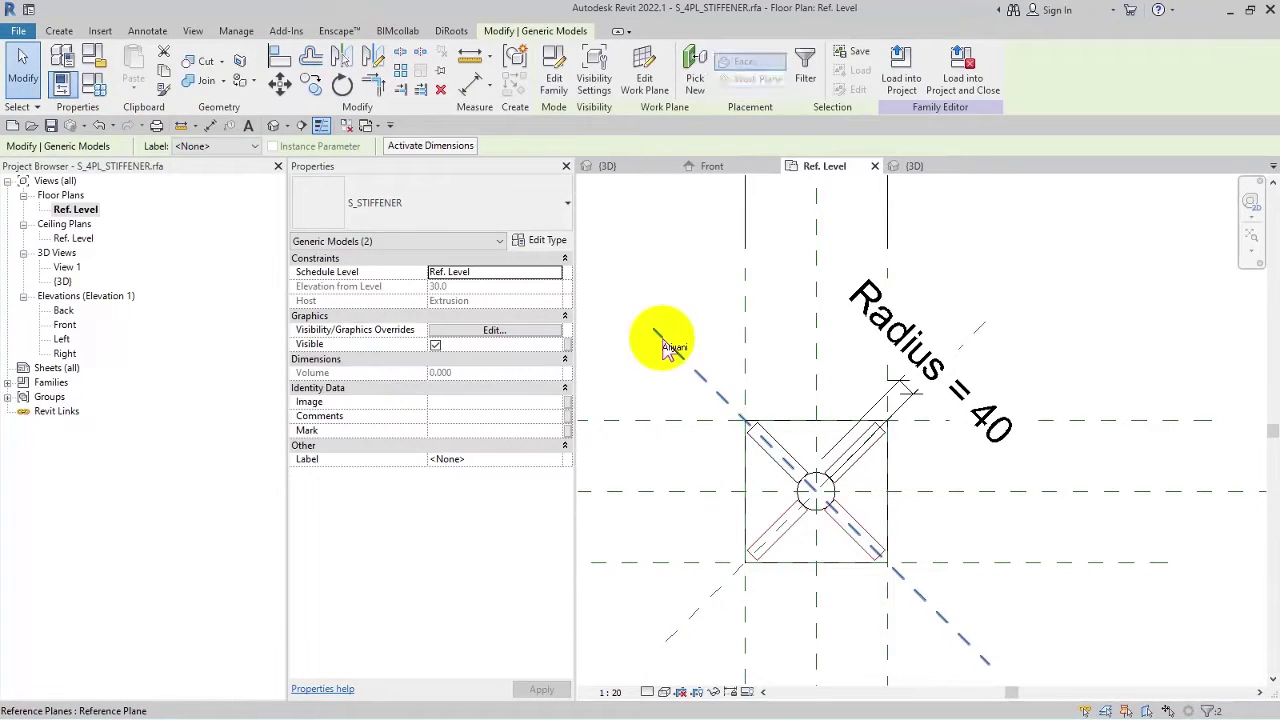
Align the mirrored stiffeners' centrelines to the two diagonal reference planes with locking enabled.
left_click(272, 66)
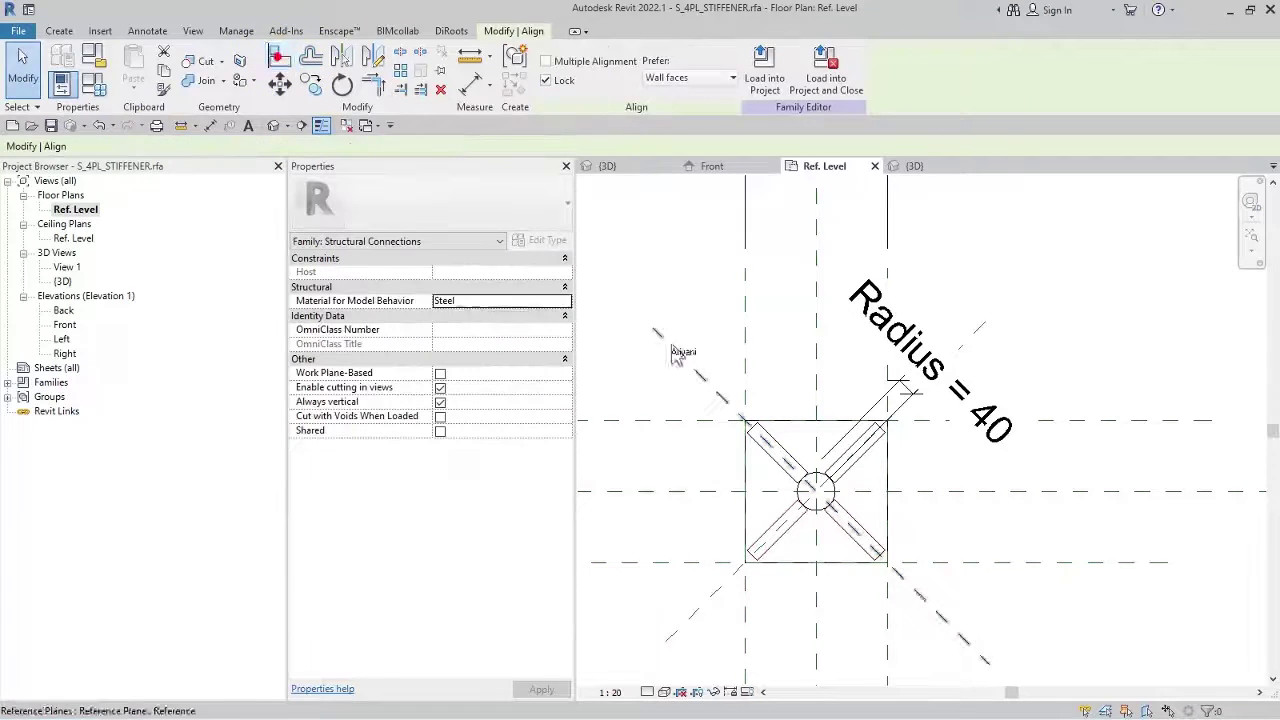
left_click(714, 392)
left_click(778, 482)
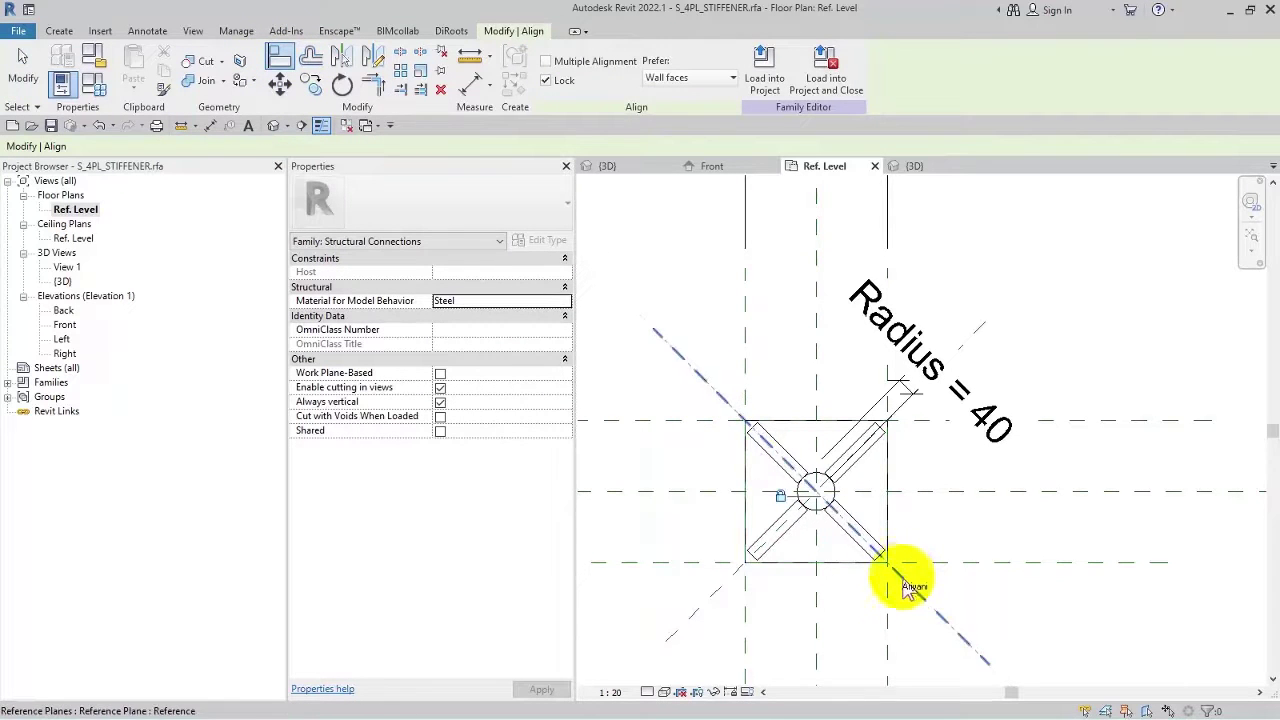
left_click(718, 592)
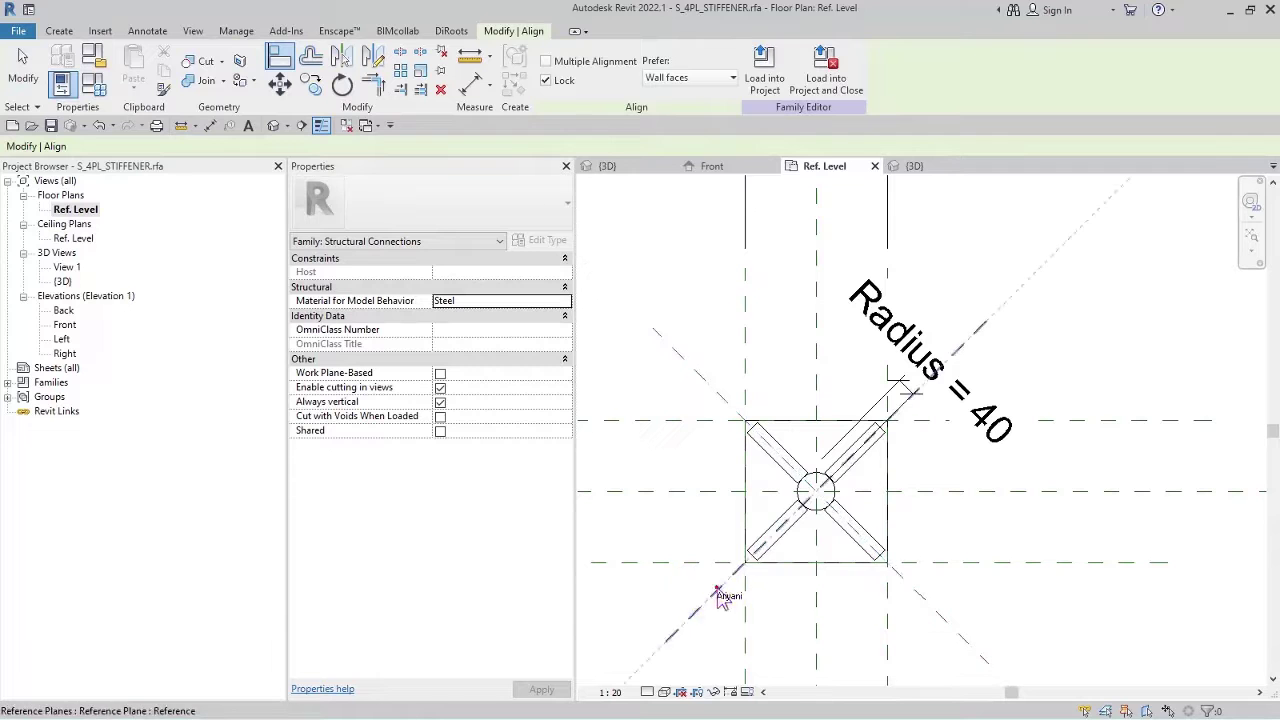
left_click(896, 420)
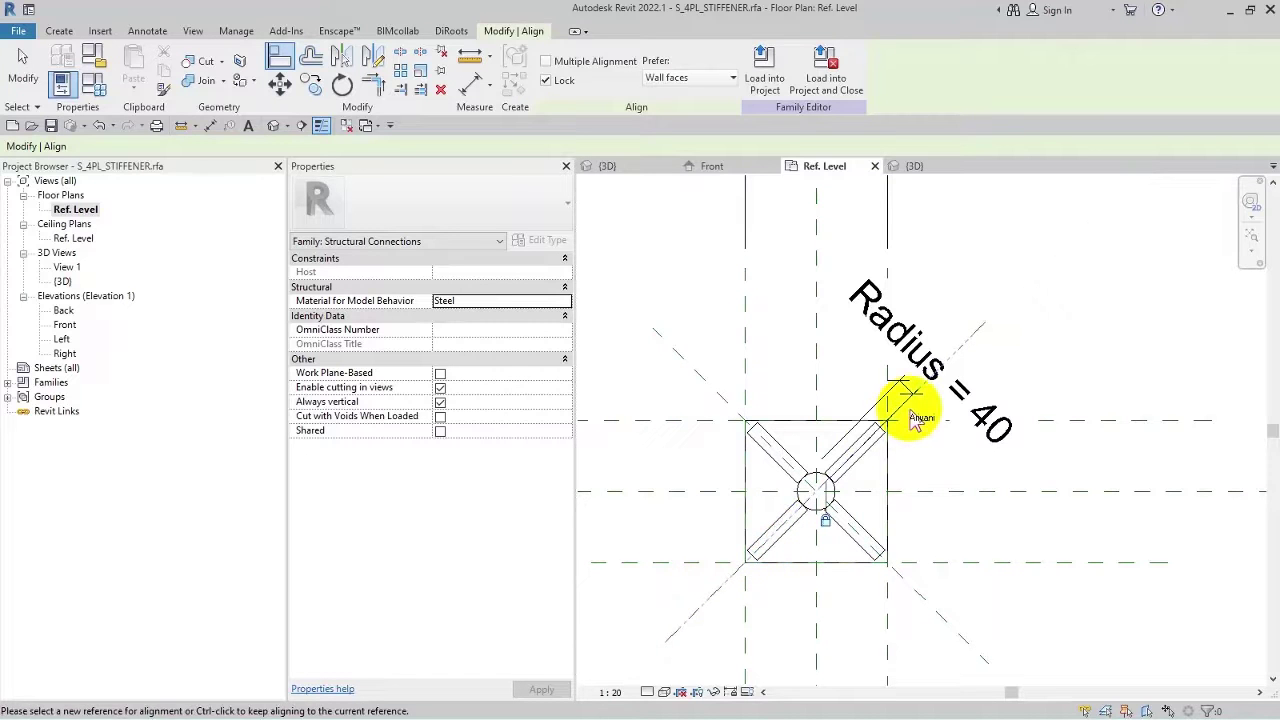
Place an aligned dimension from the plate's centre to the upper-right stiffener's centre reference, measured along the diagonal.
left_click(474, 80)
scroll(822, 510, "up", 2)
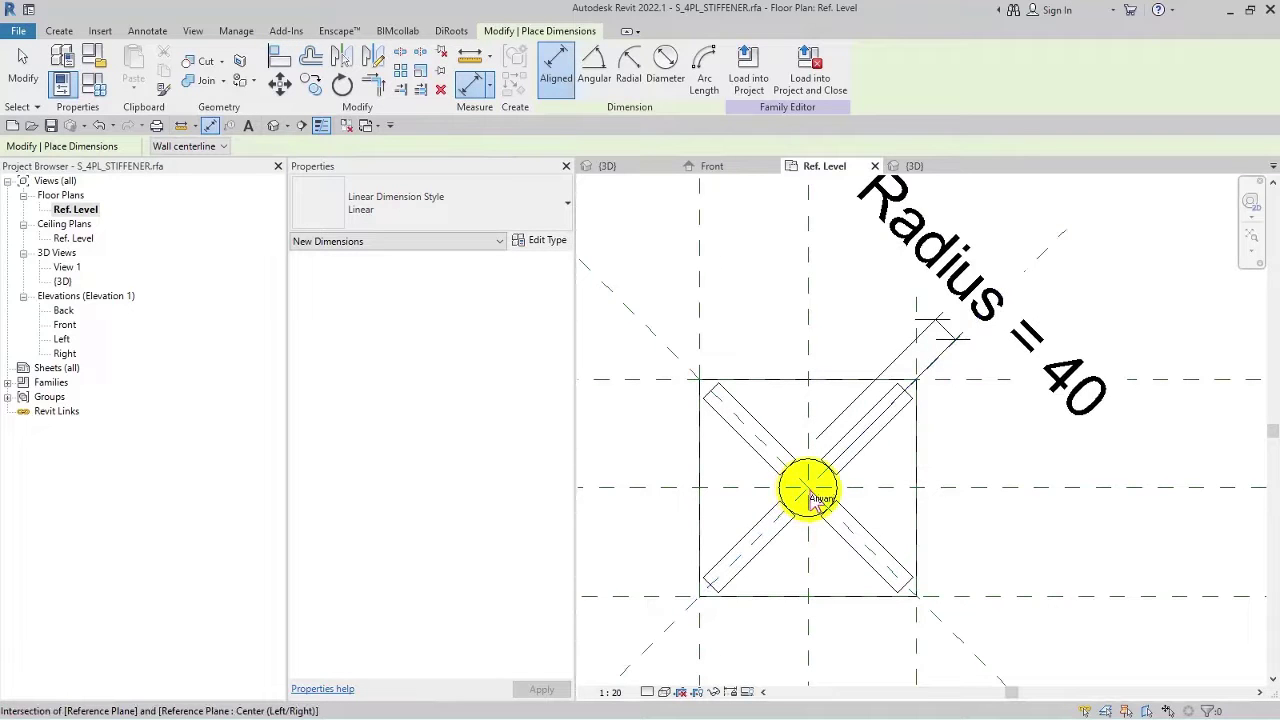
left_click(812, 496)
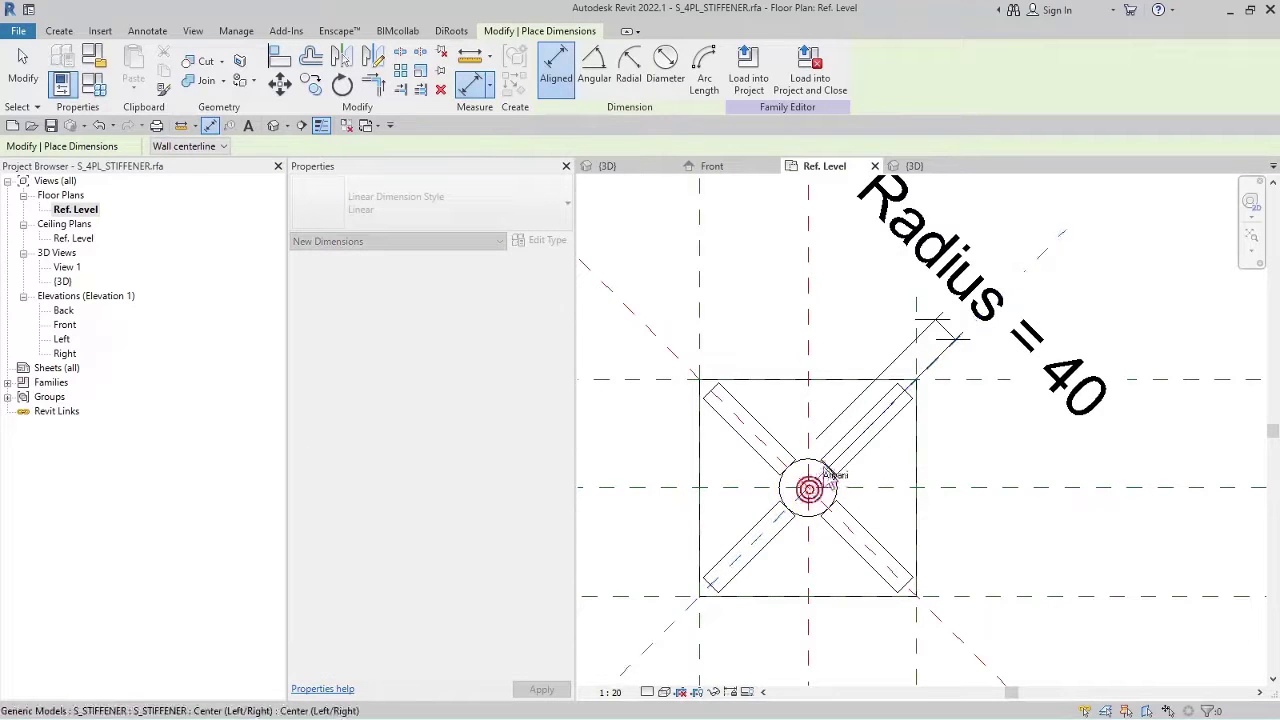
left_click(1030, 540)
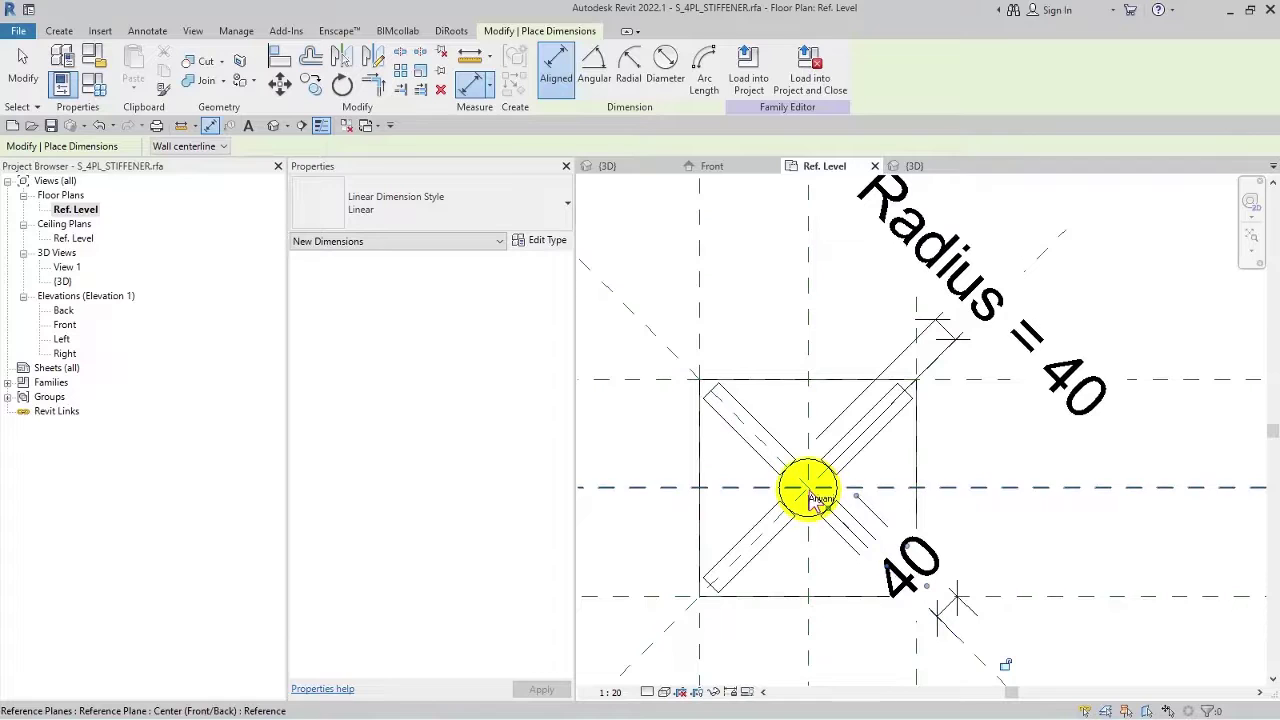
Place an aligned dimension from the plate's centre to the lower-left stiffener's centre reference, measured along the diagonal.
left_click(809, 490)
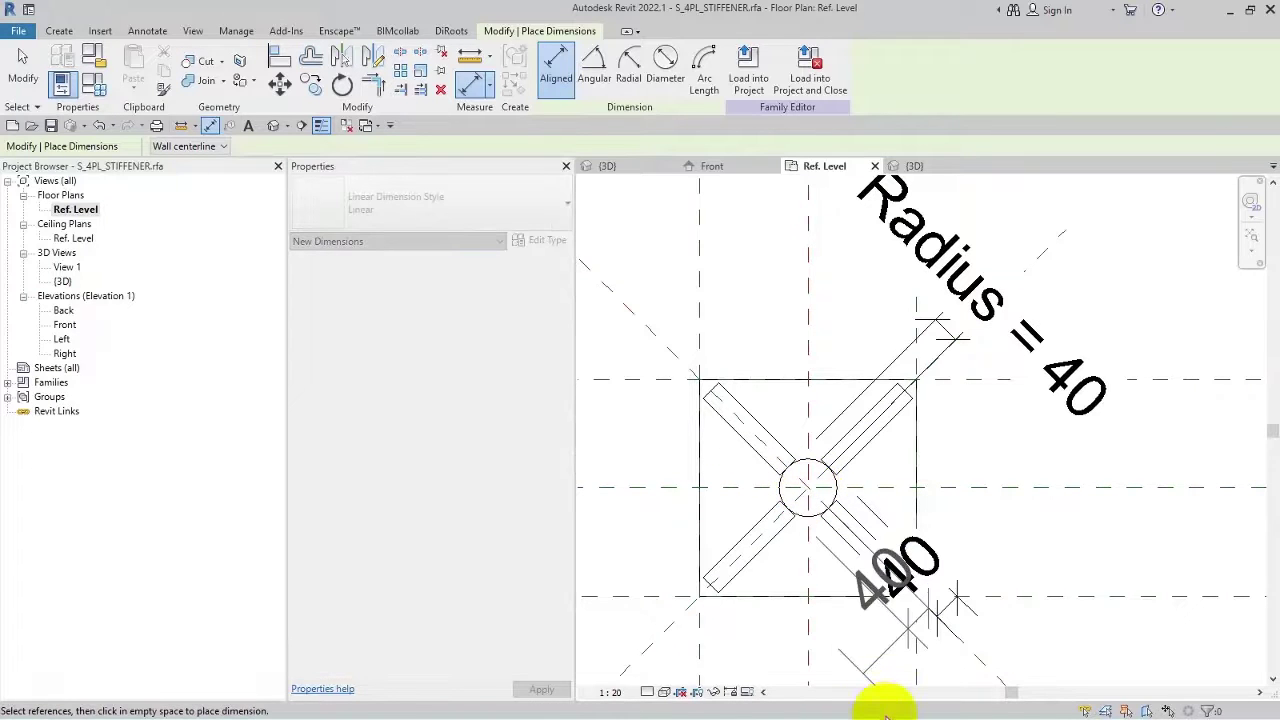
middle_click_drag(885, 712, 786, 506)
left_click(886, 609)
Place an aligned dimension from the plate's centre intersection to the lower-right stiffener's reference, positioned beside the lower-left corner.
left_click(727, 352)
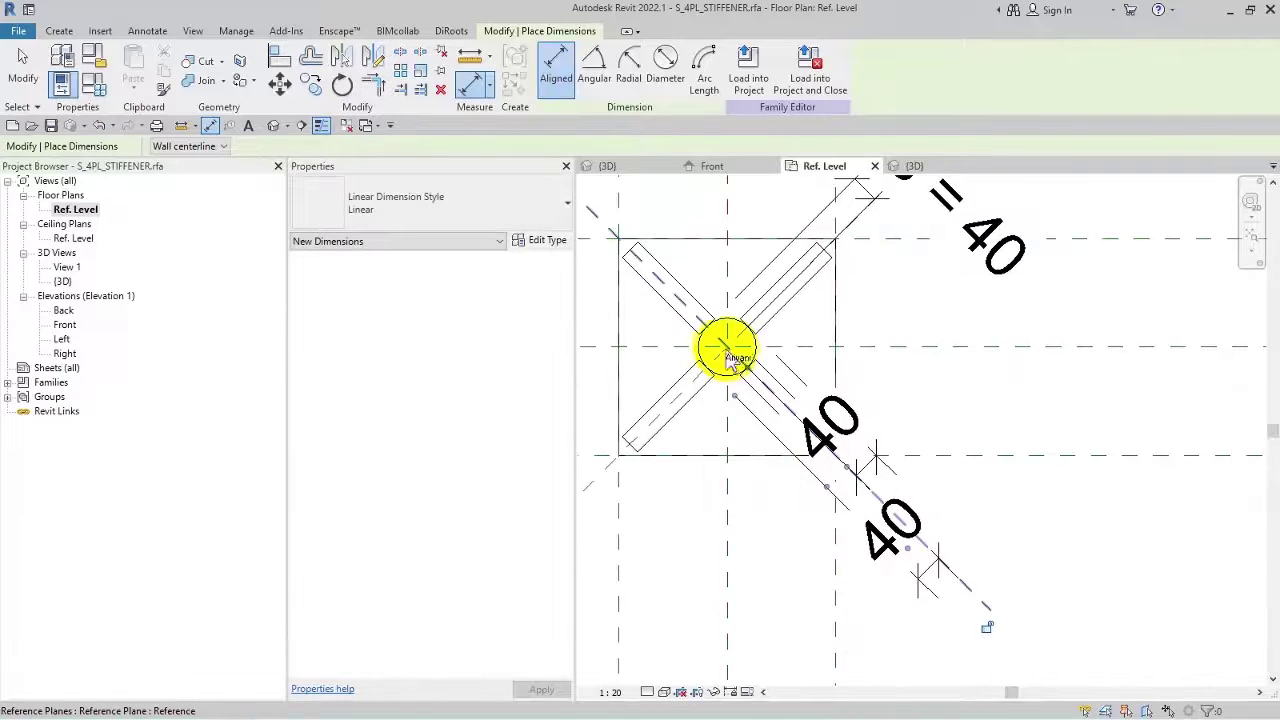
key("Tab")
key("Tab")
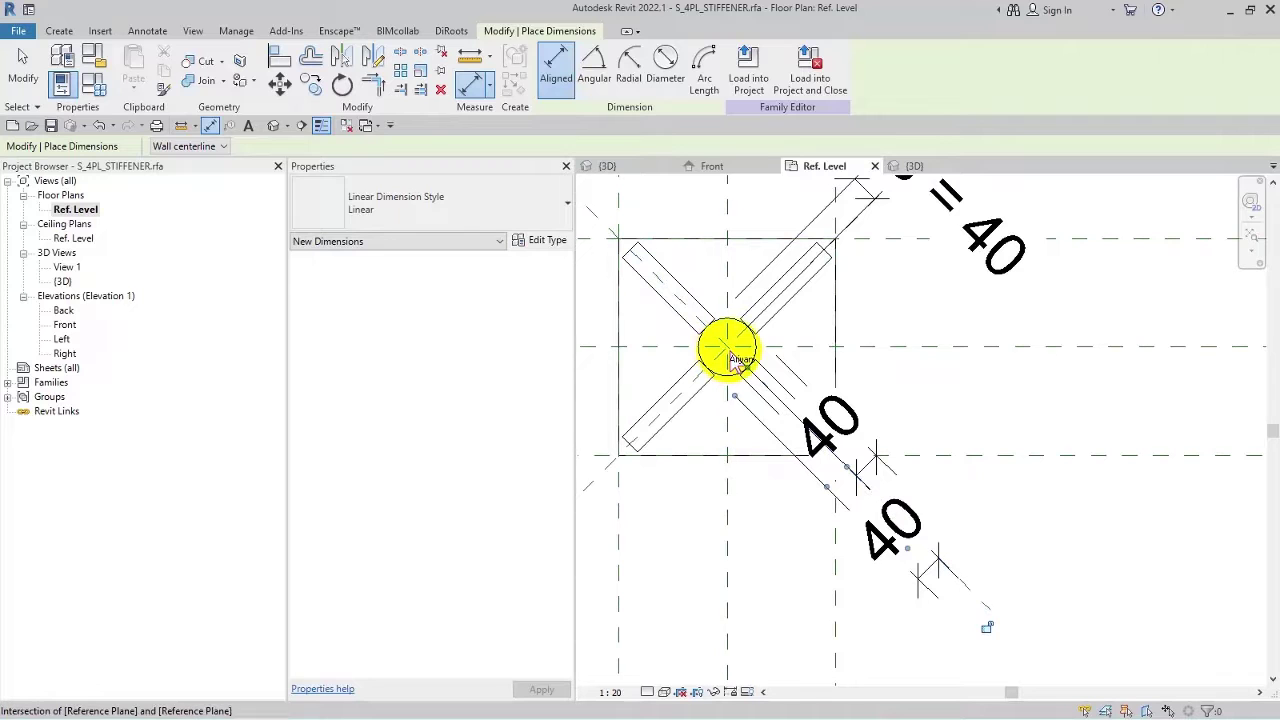
left_click(733, 362)
left_click(676, 528)
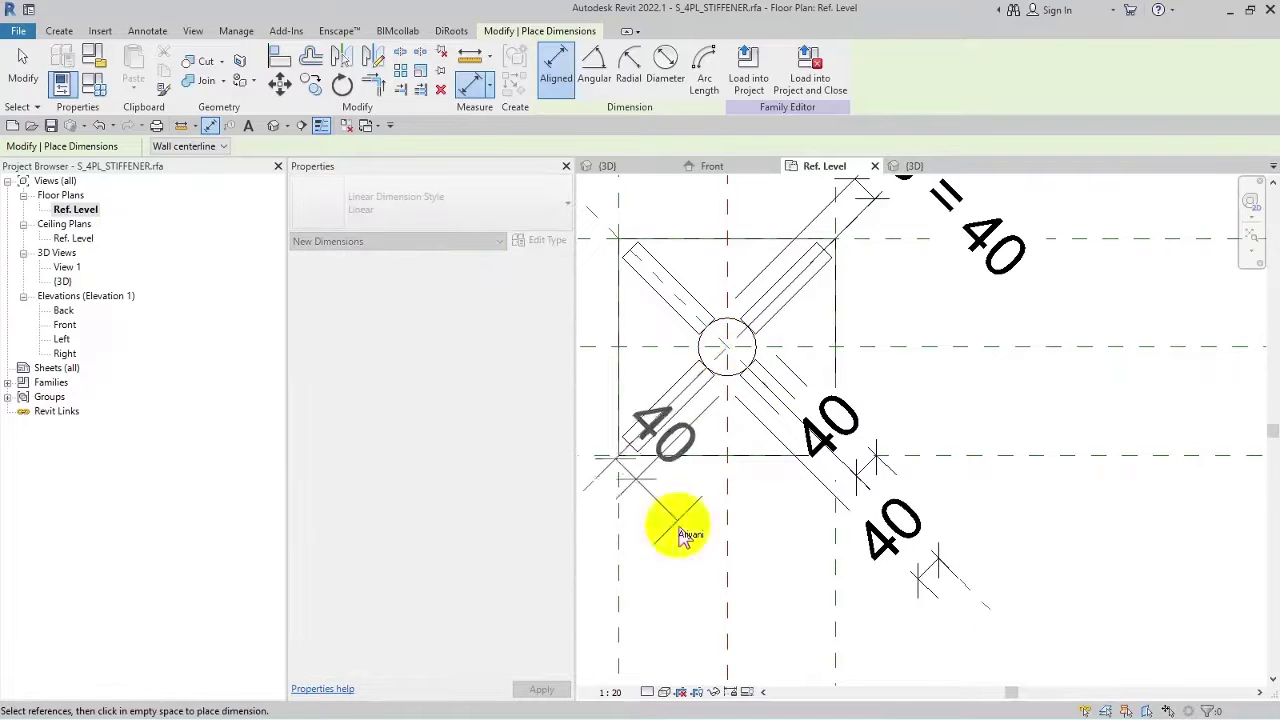
key("Escape")
key("Escape")
Label the three unlabelled 40 mm dimensions with the Radius parameter and set the plan view's scale to 1:5.
left_click(634, 484)
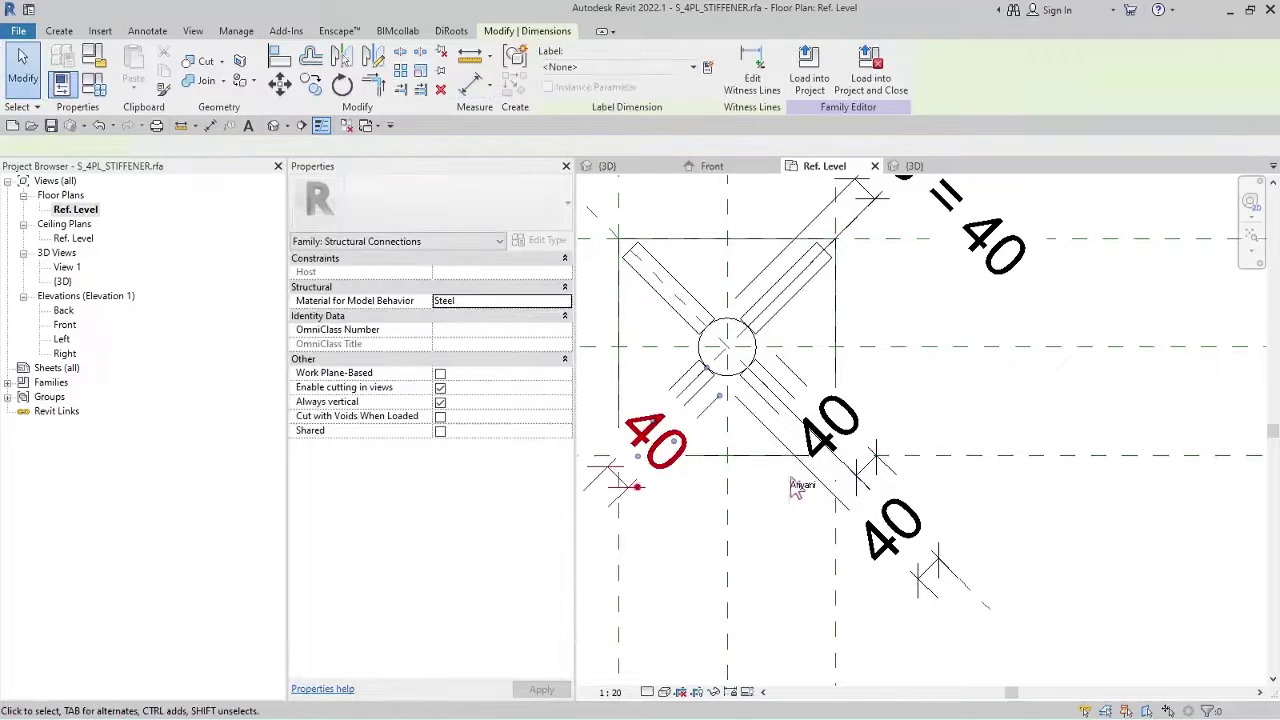
left_click(843, 423, "ctrl")
left_click(922, 536, "ctrl")
left_click(605, 67)
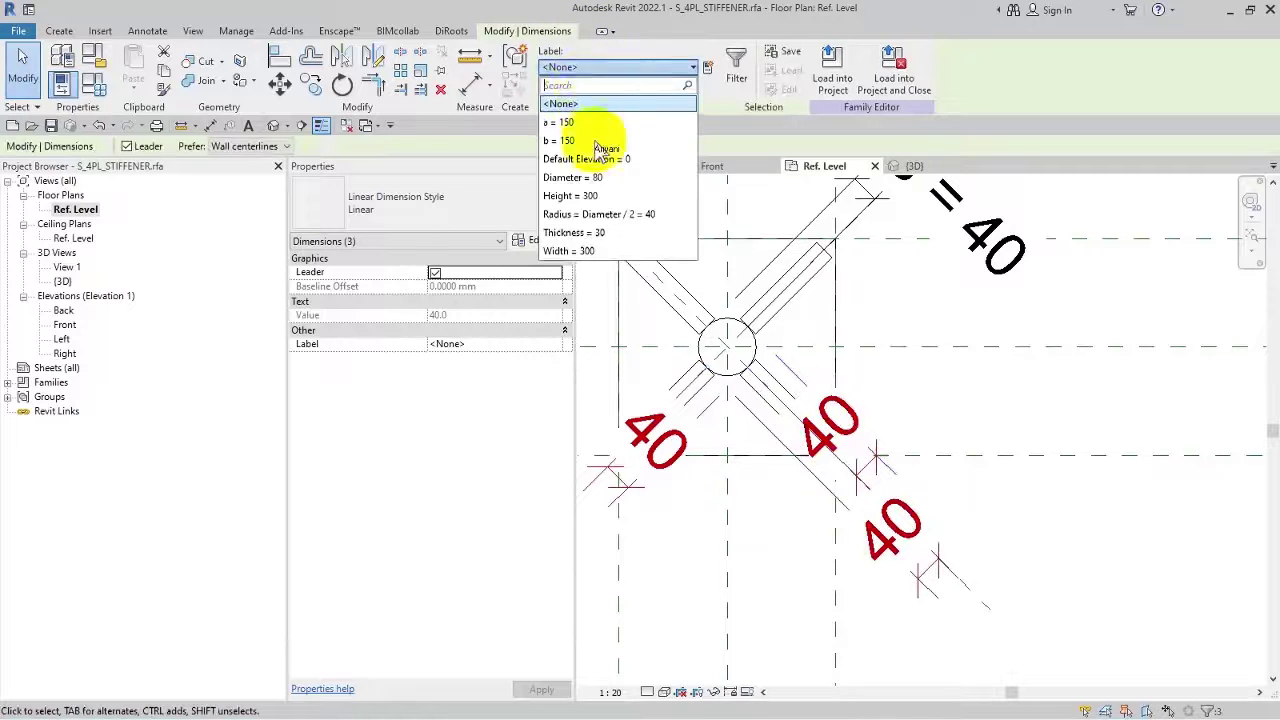
left_click(604, 214)
left_click(1000, 528)
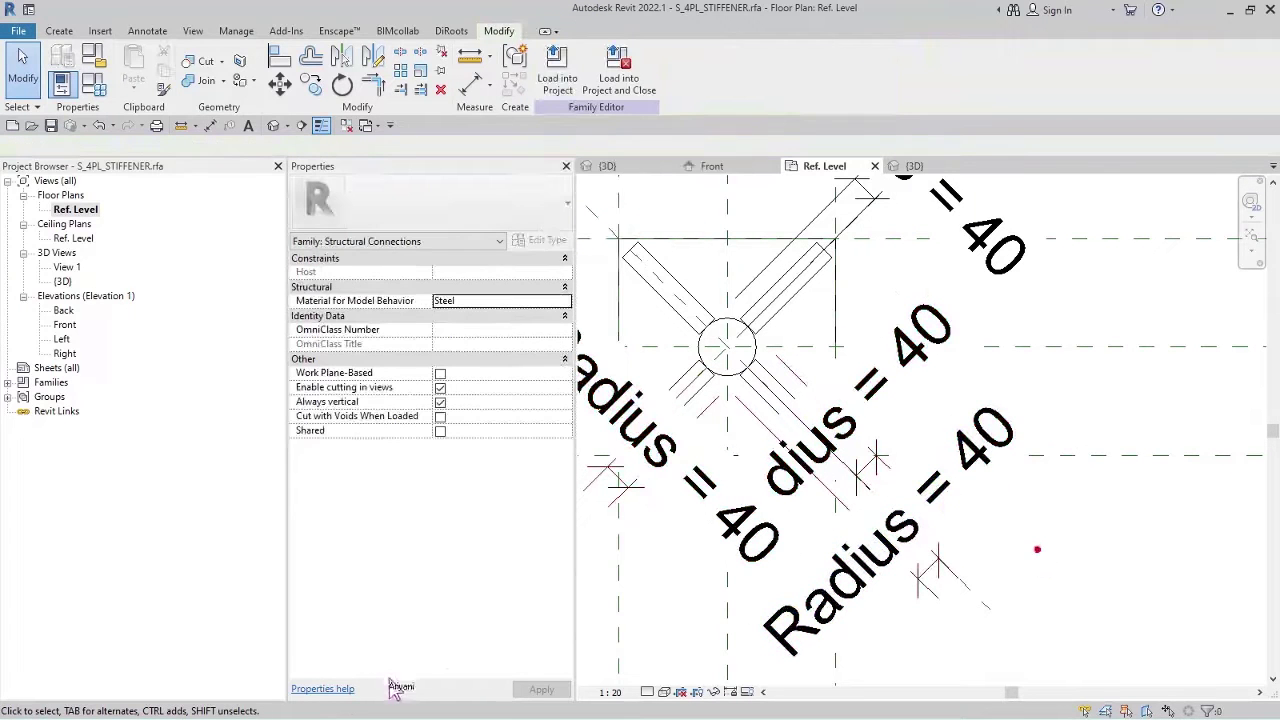
left_click(609, 693)
left_click(648, 432)
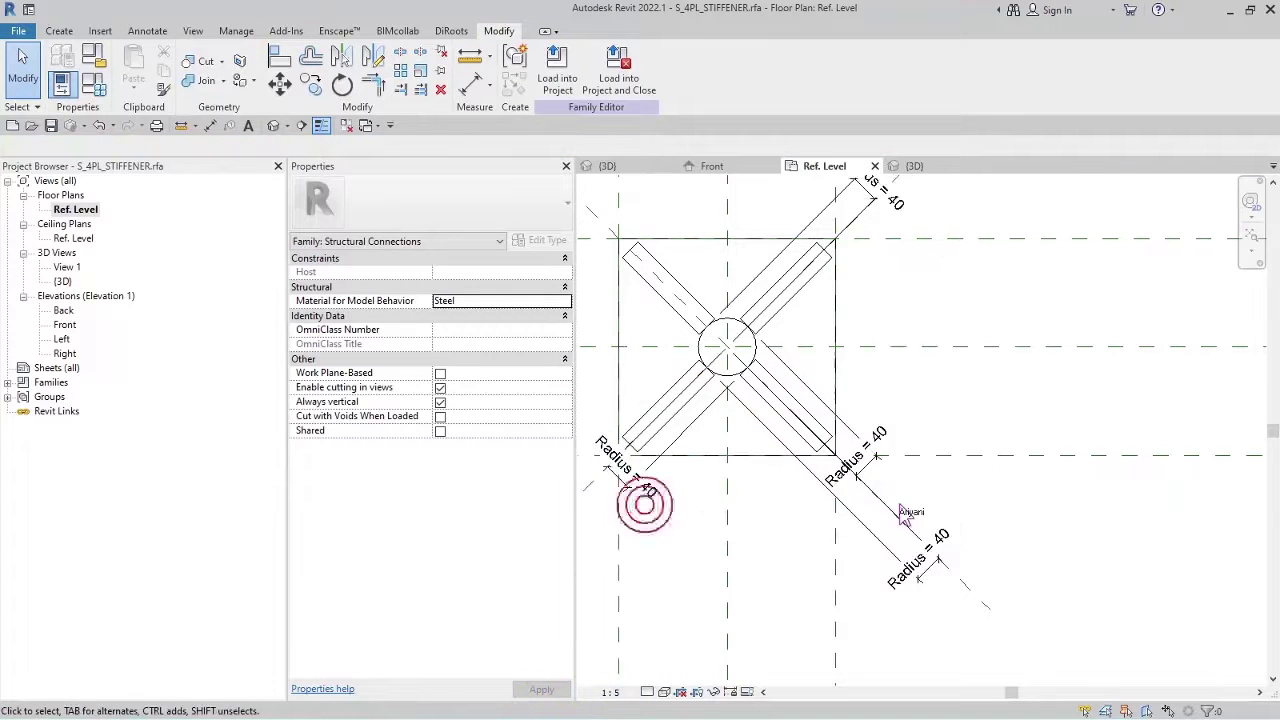
In the 3D view, associate the base plate extrusion's material with a new family type parameter named PLATE.
left_click(272, 124)
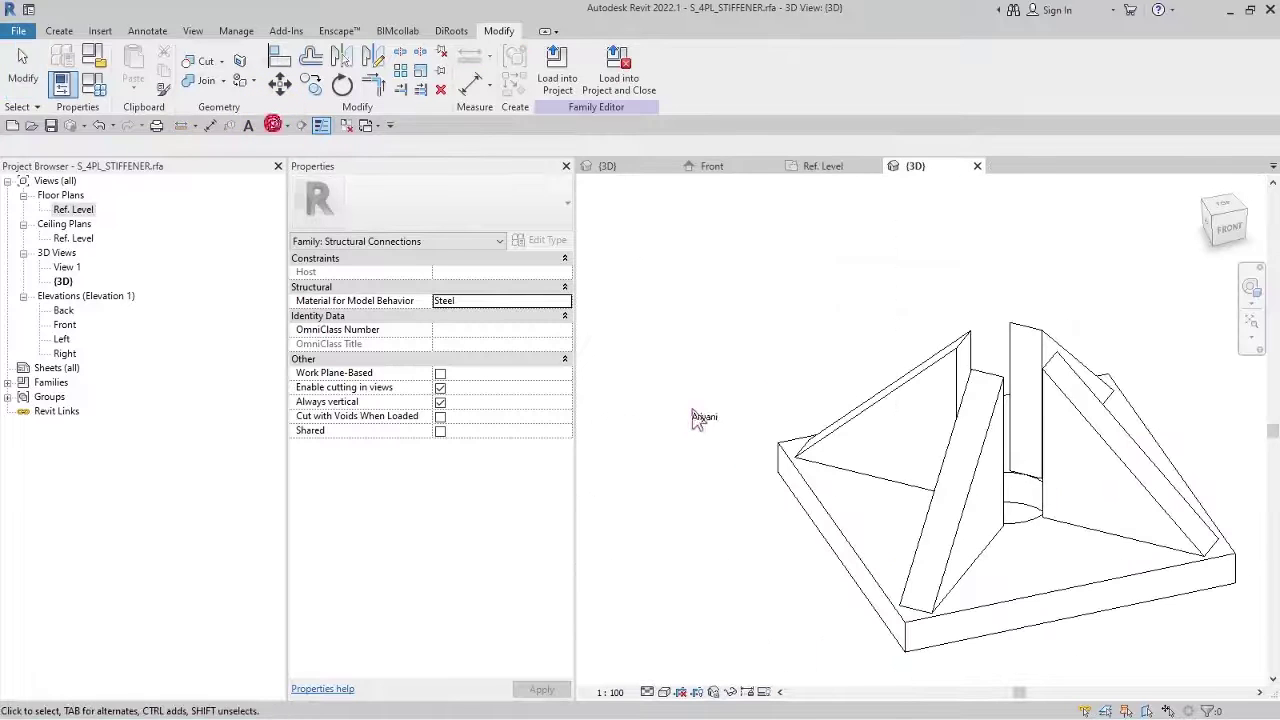
middle_click_drag(730, 440, 786, 491, "shift")
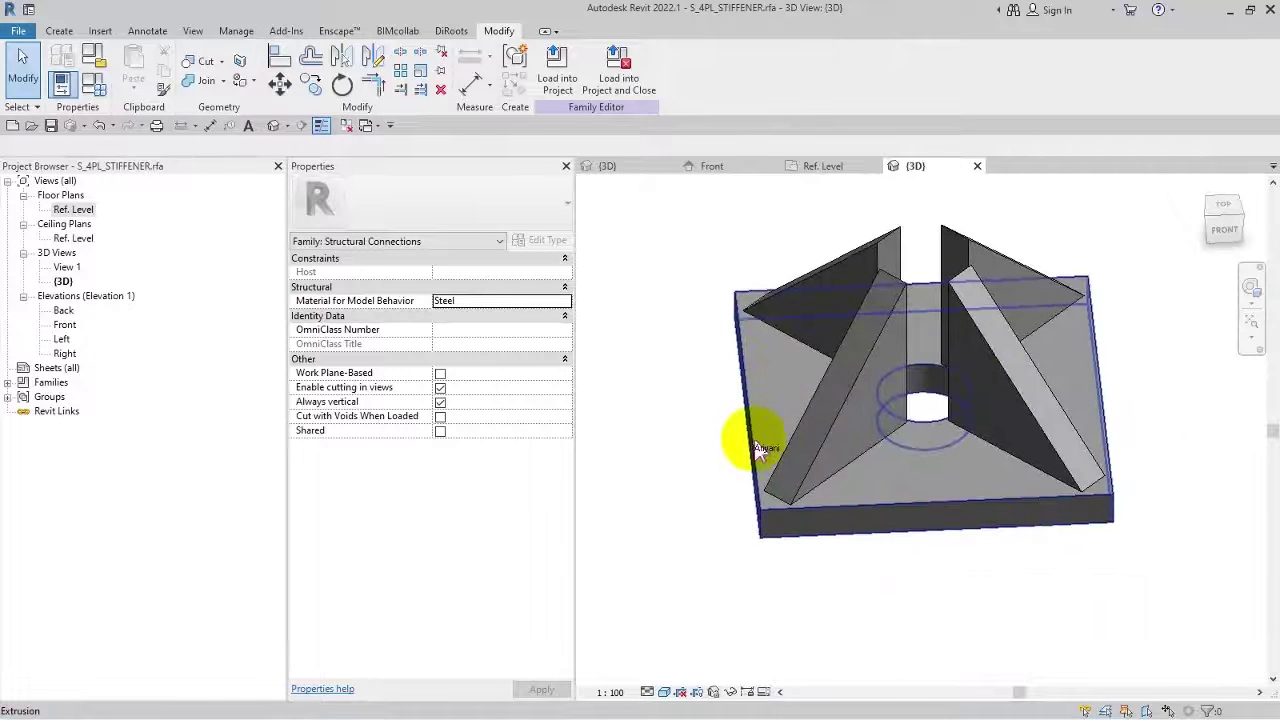
left_click(773, 432)
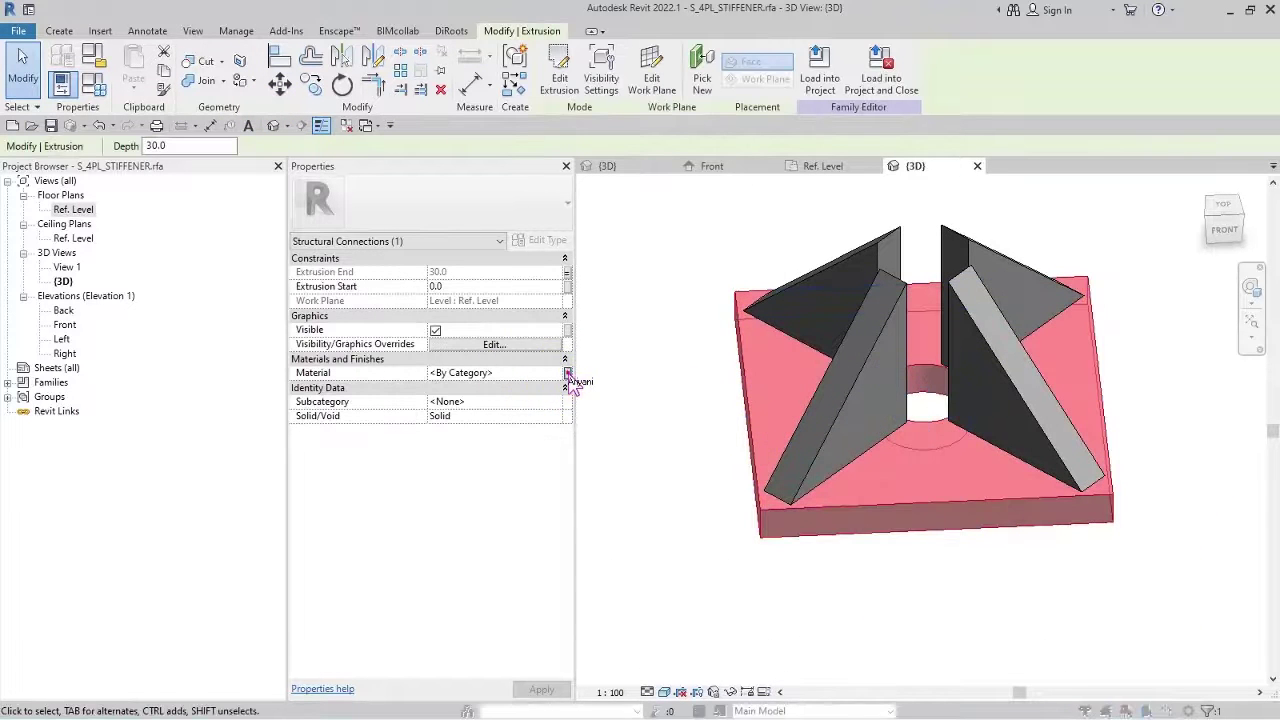
left_click(569, 372)
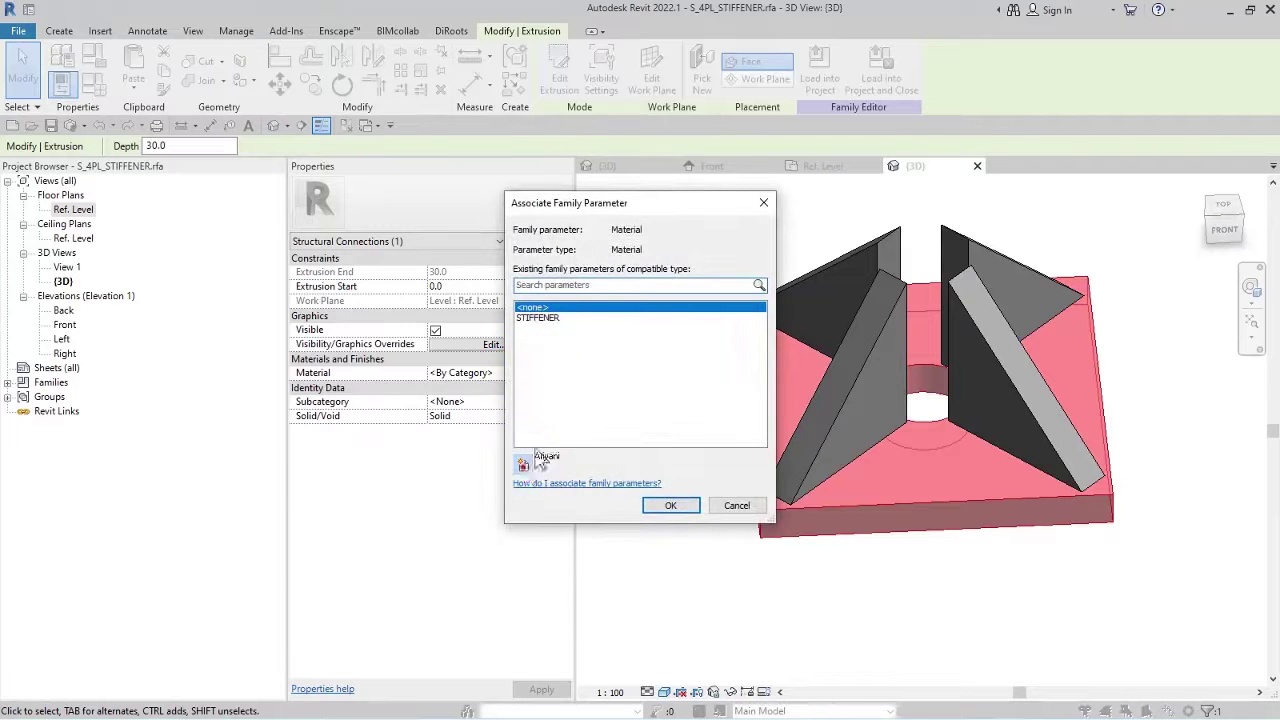
left_click(526, 462)
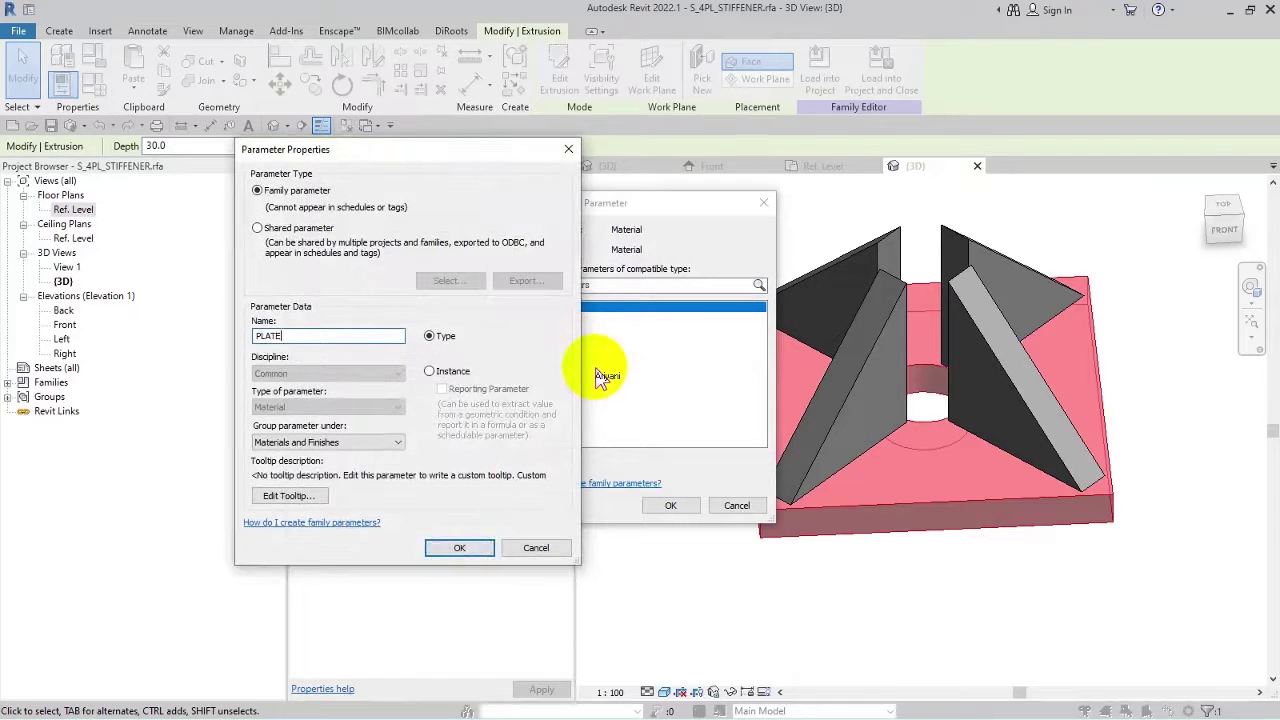
type("PLATE")
left_click(459, 548)
left_click(669, 506)
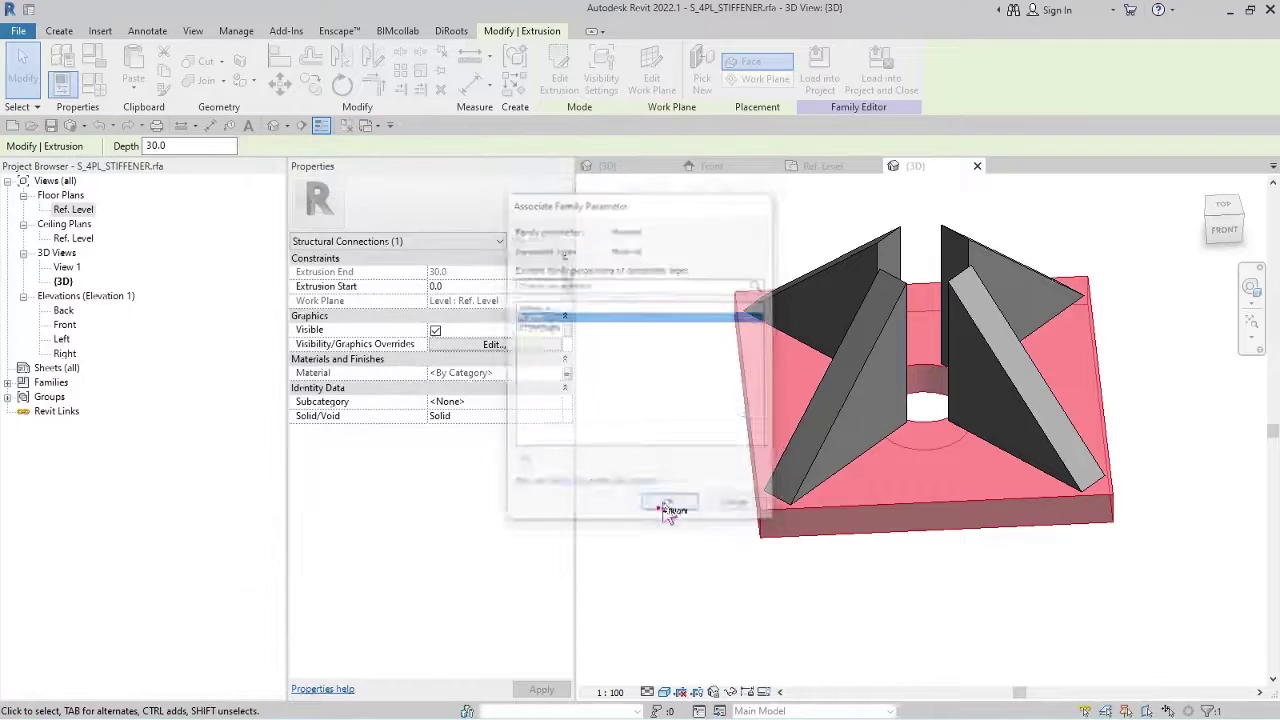
left_click(657, 528)
Select all four stiffeners in the 3D view, and switch to AutoCAD to check the anchor bolt detail drawings.
middle_click_drag(657, 528, 906, 514, "shift")
left_click(900, 415)
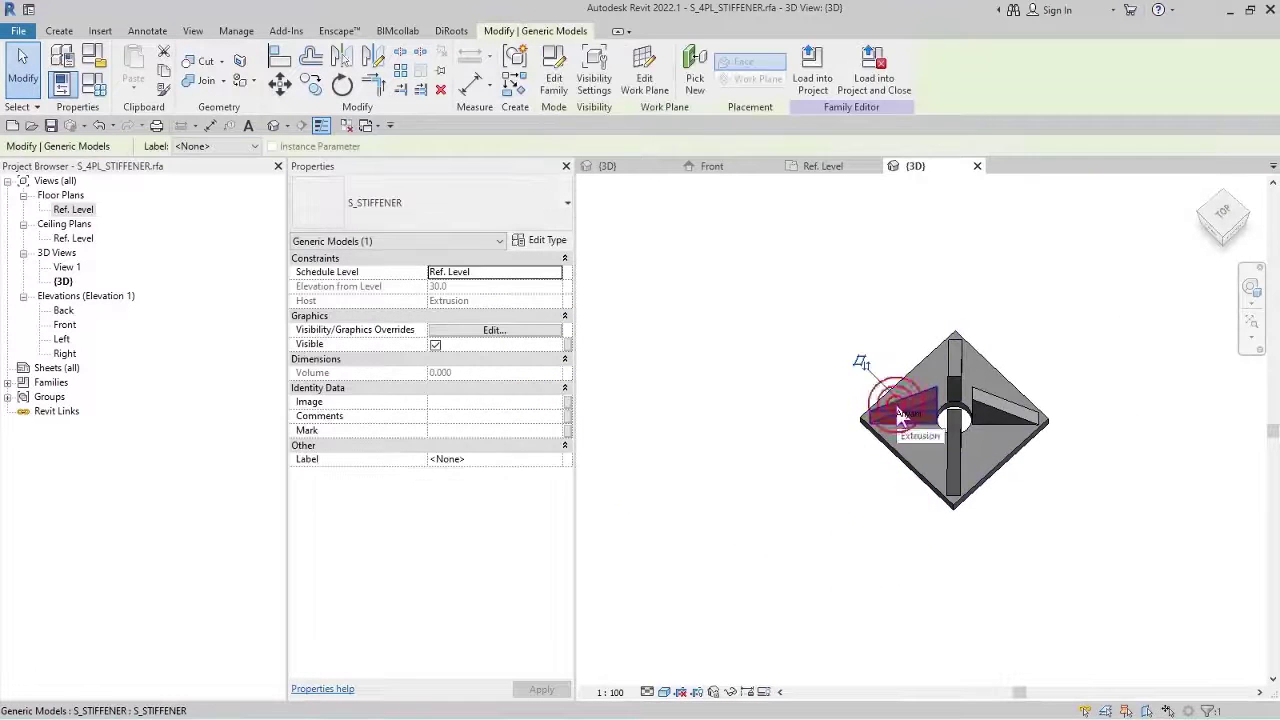
left_click(950, 358, "ctrl")
left_click(998, 415, "ctrl")
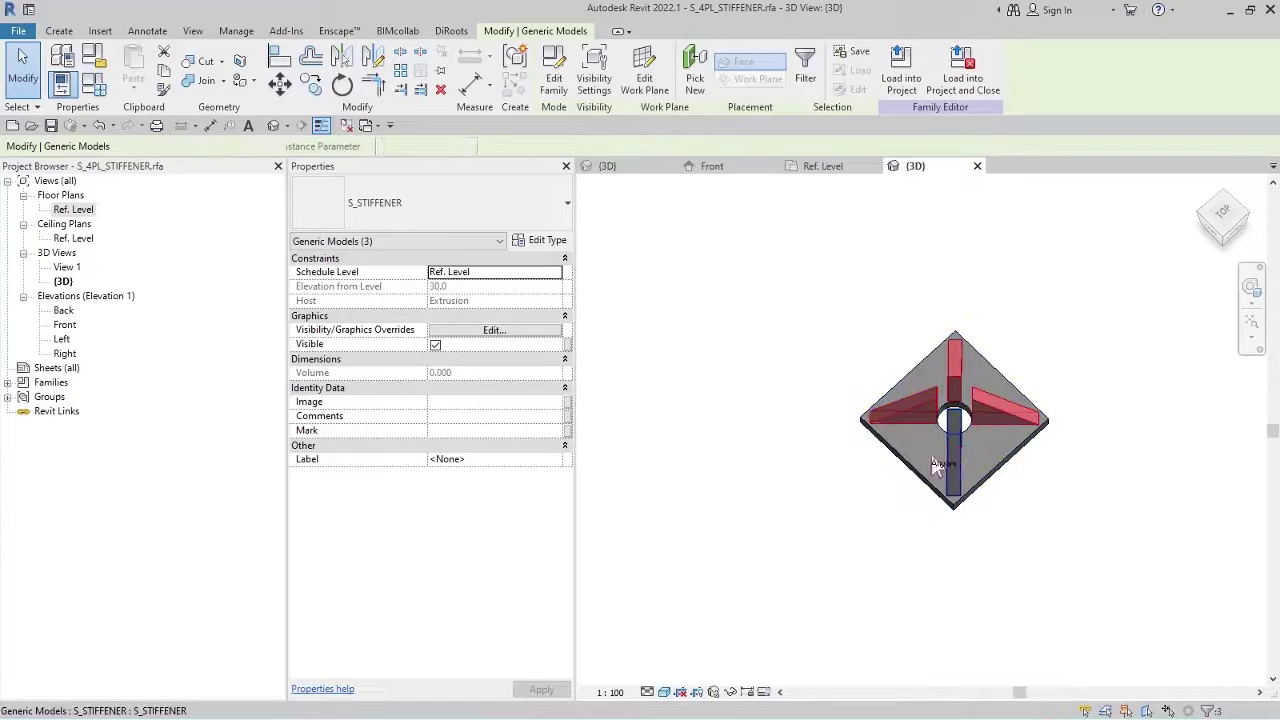
left_click(935, 466, "ctrl")
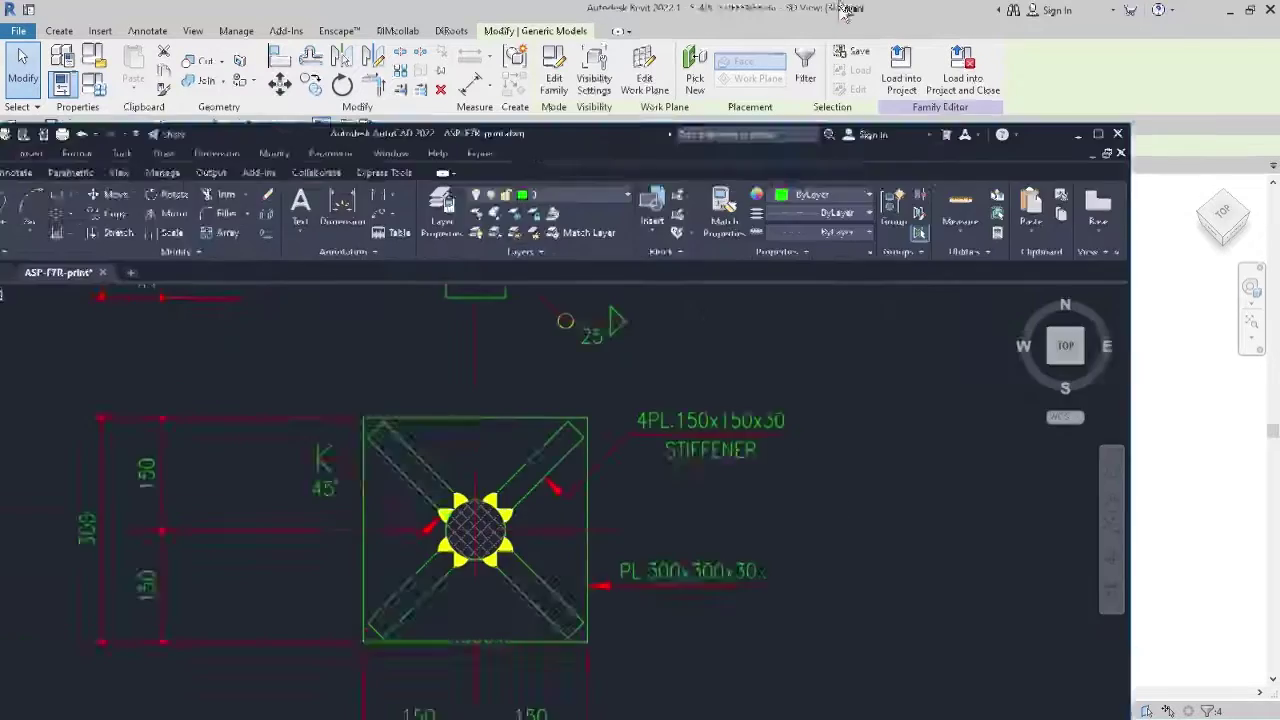
scroll(860, 555, "down", 3)
scroll(575, 362, "up", 4)
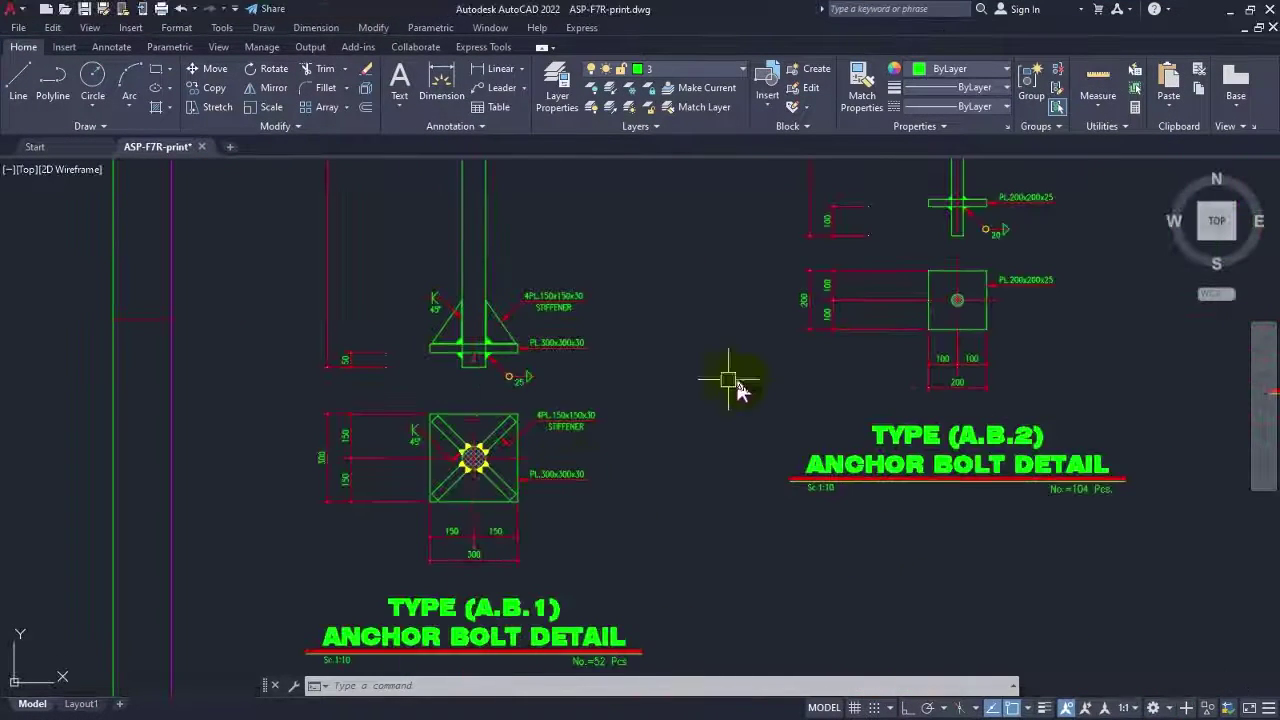
scroll(567, 437, "down", 2)
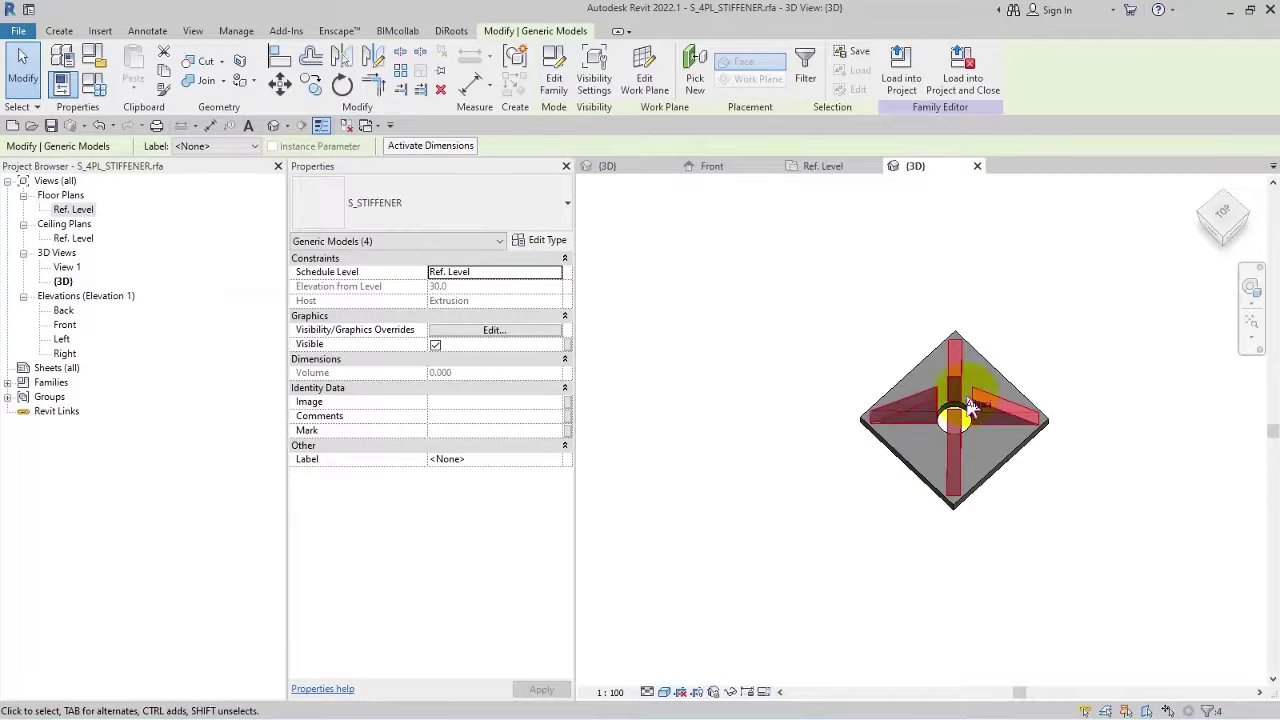
In Revit, associate the visibility of the four selected stiffeners with a new instance parameter named STIFFENER_VIS.
middle_click_drag(993, 492, 960, 420, "shift")
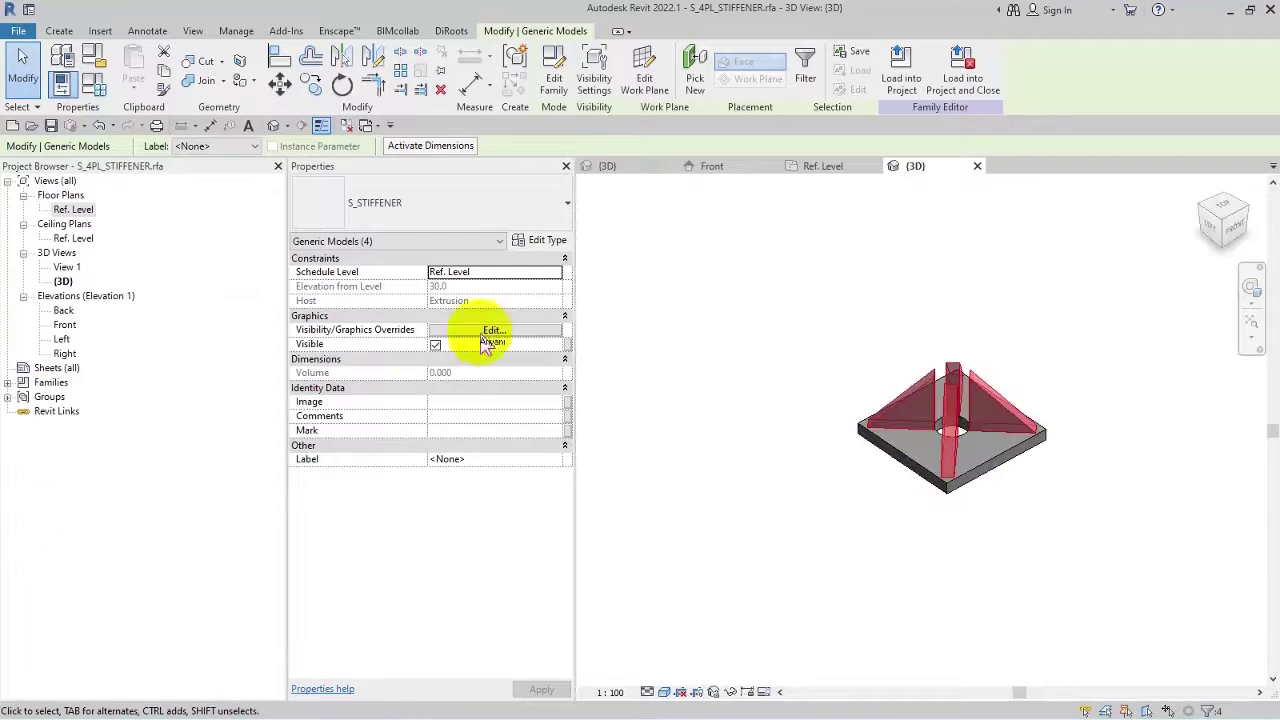
left_click(566, 346)
left_click(521, 472)
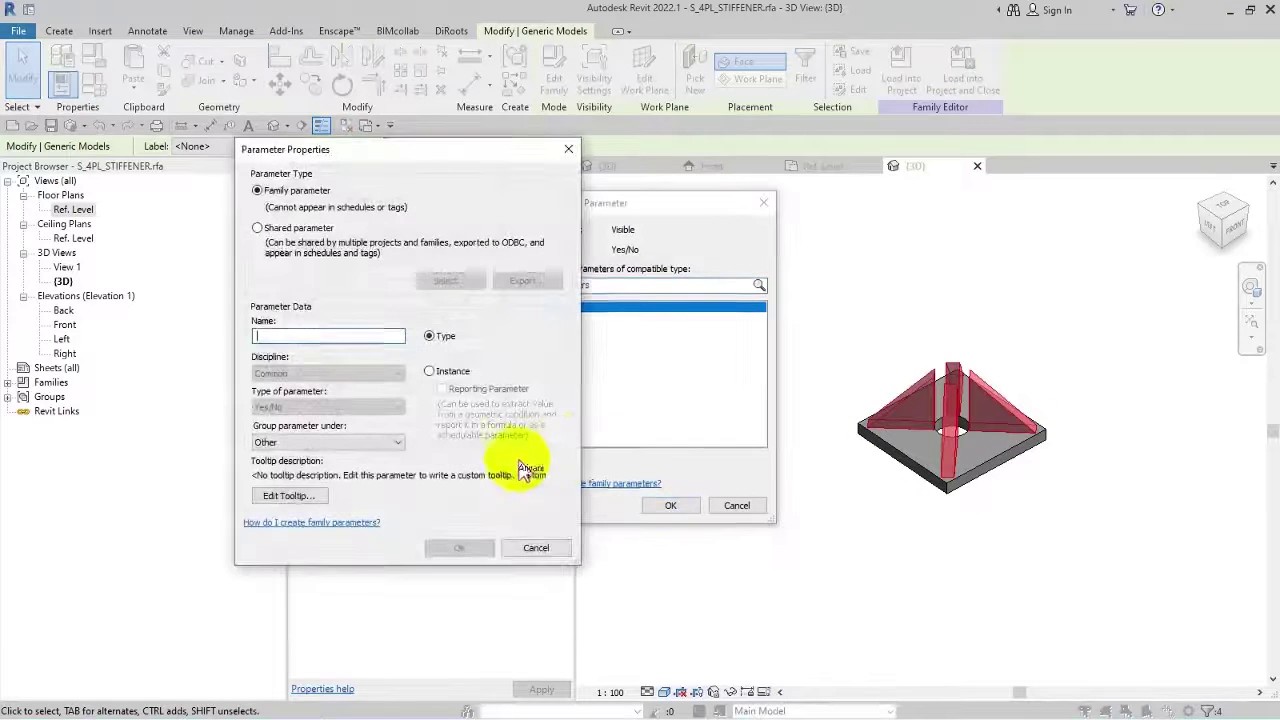
type("STIFFENER_VIS")
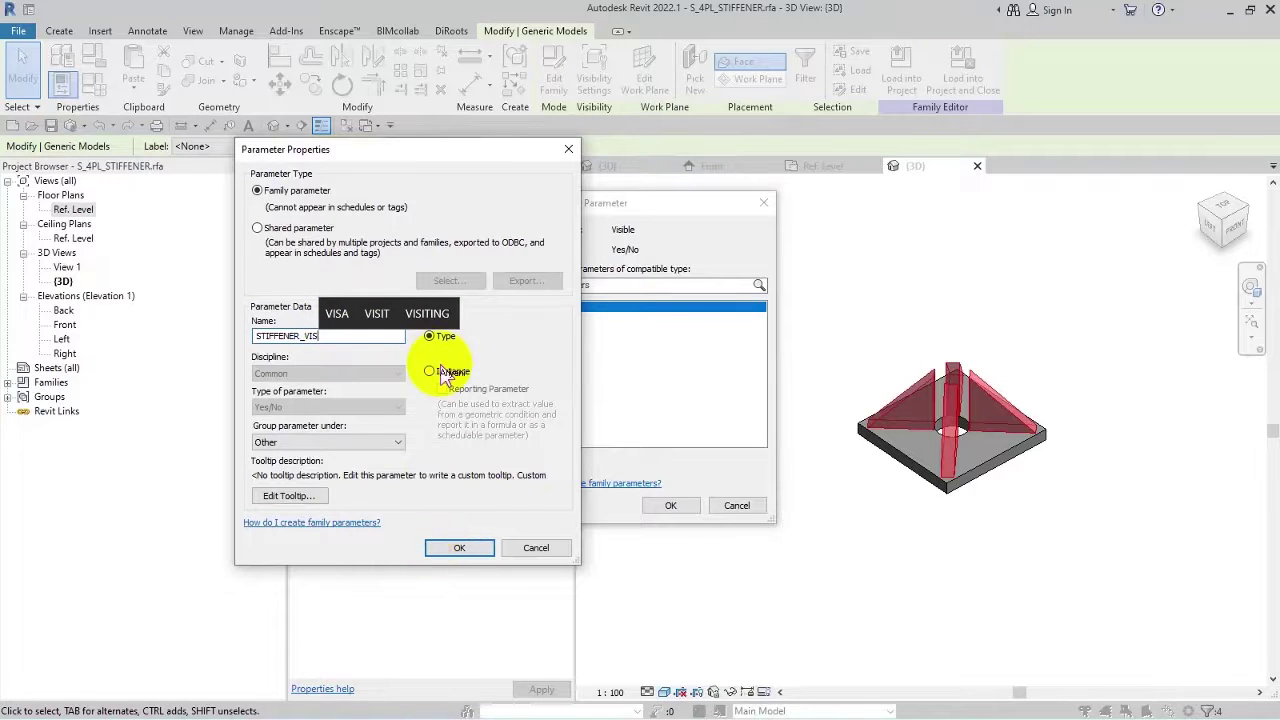
left_click(459, 547)
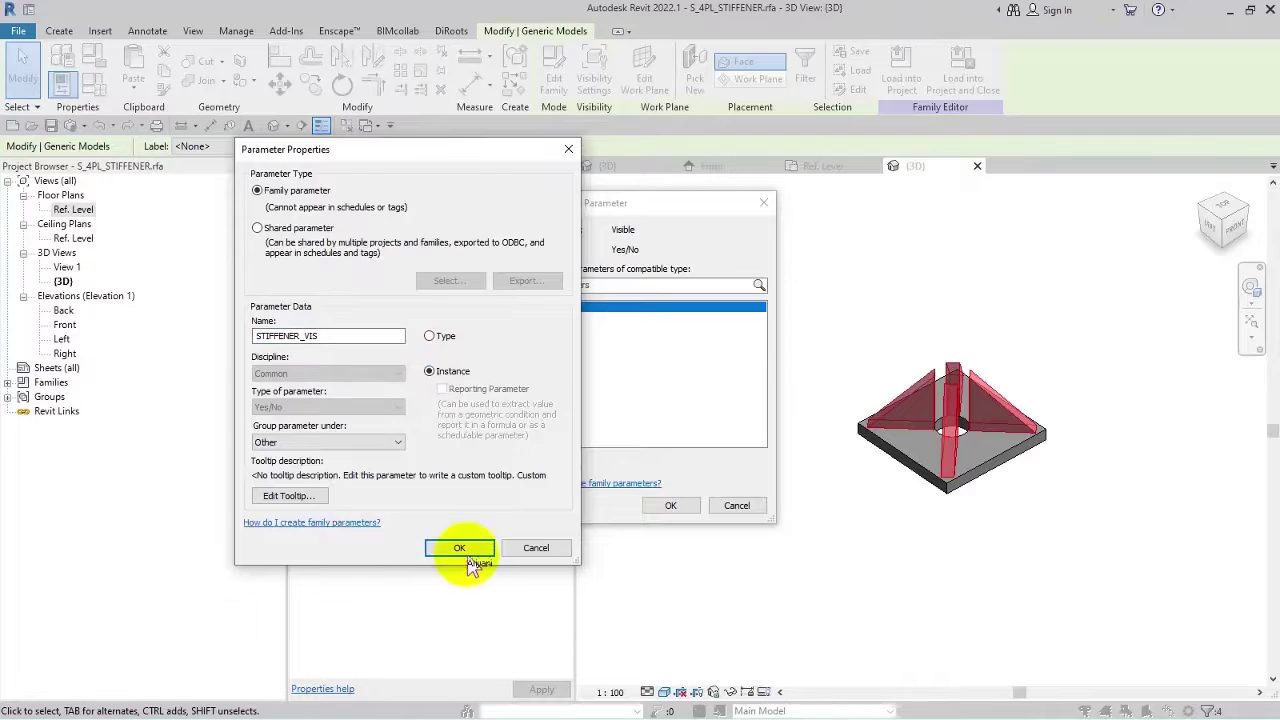
left_click(670, 505)
left_click(833, 565)
middle_click_drag(833, 565, 860, 505, "shift")
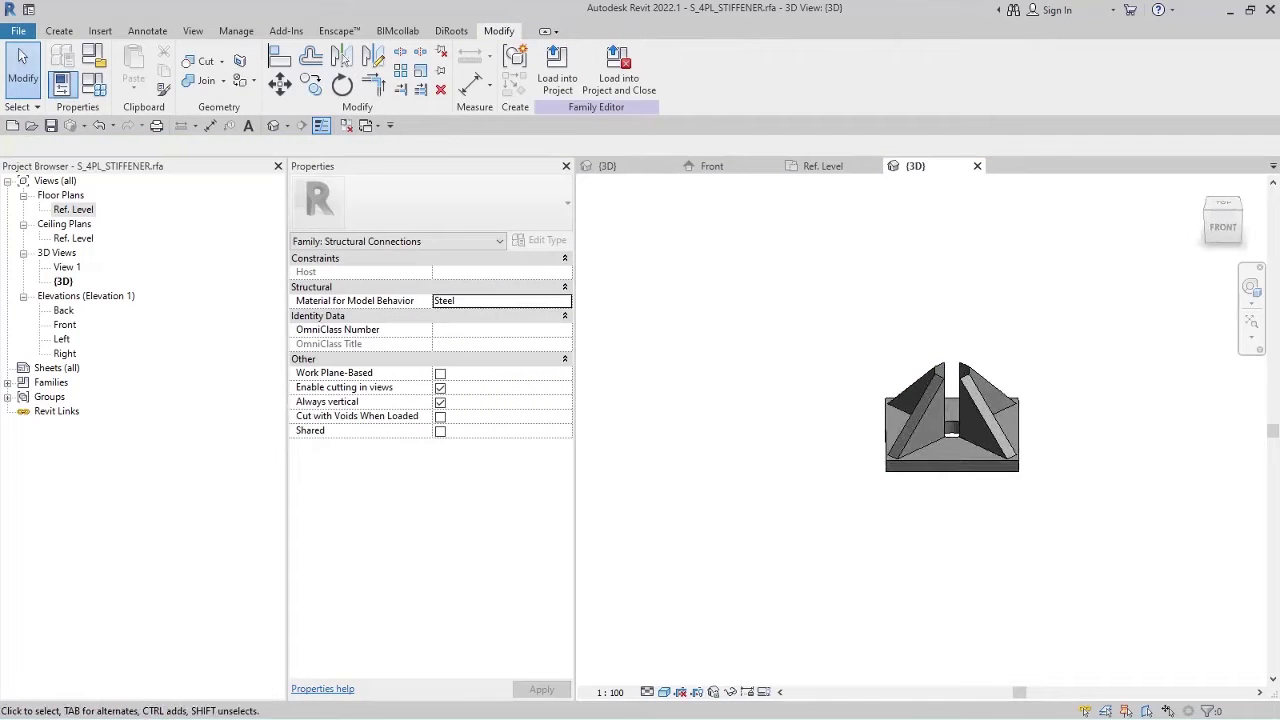
Create a new family type named TYPE (A.B.1) and review its dimension parameter values.
left_click(93, 85)
left_click(675, 58)
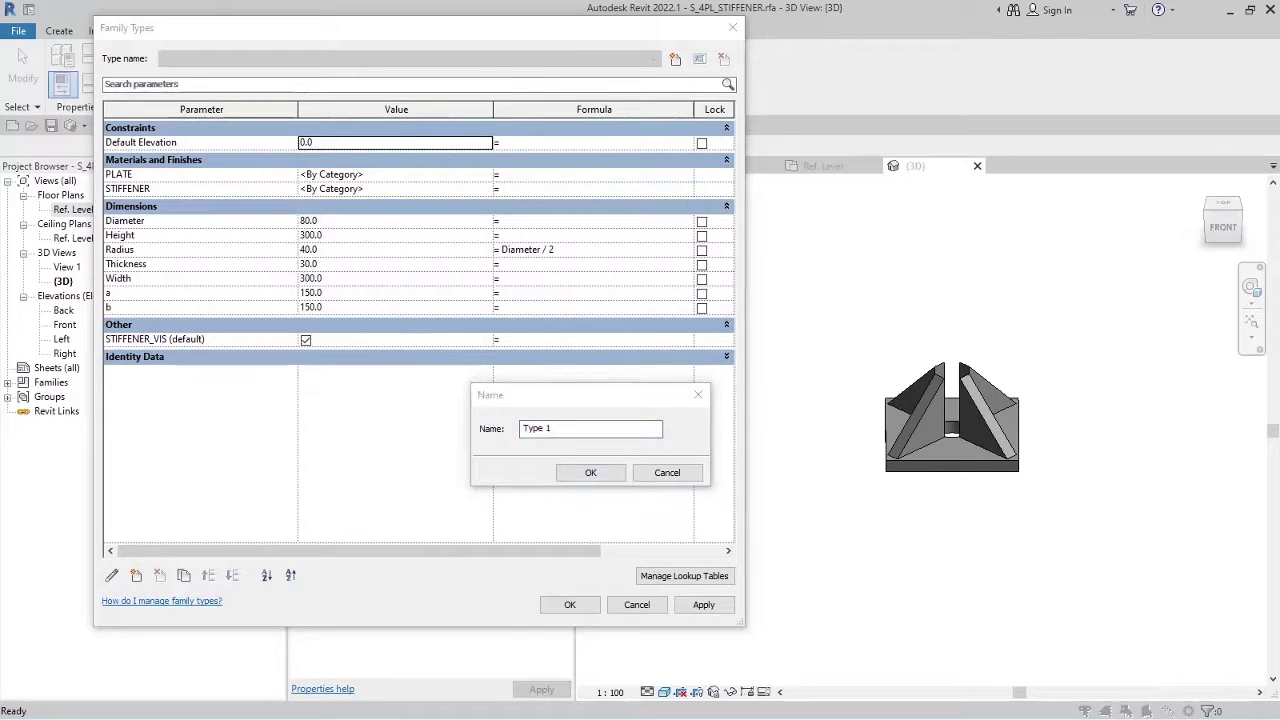
left_click(494, 429)
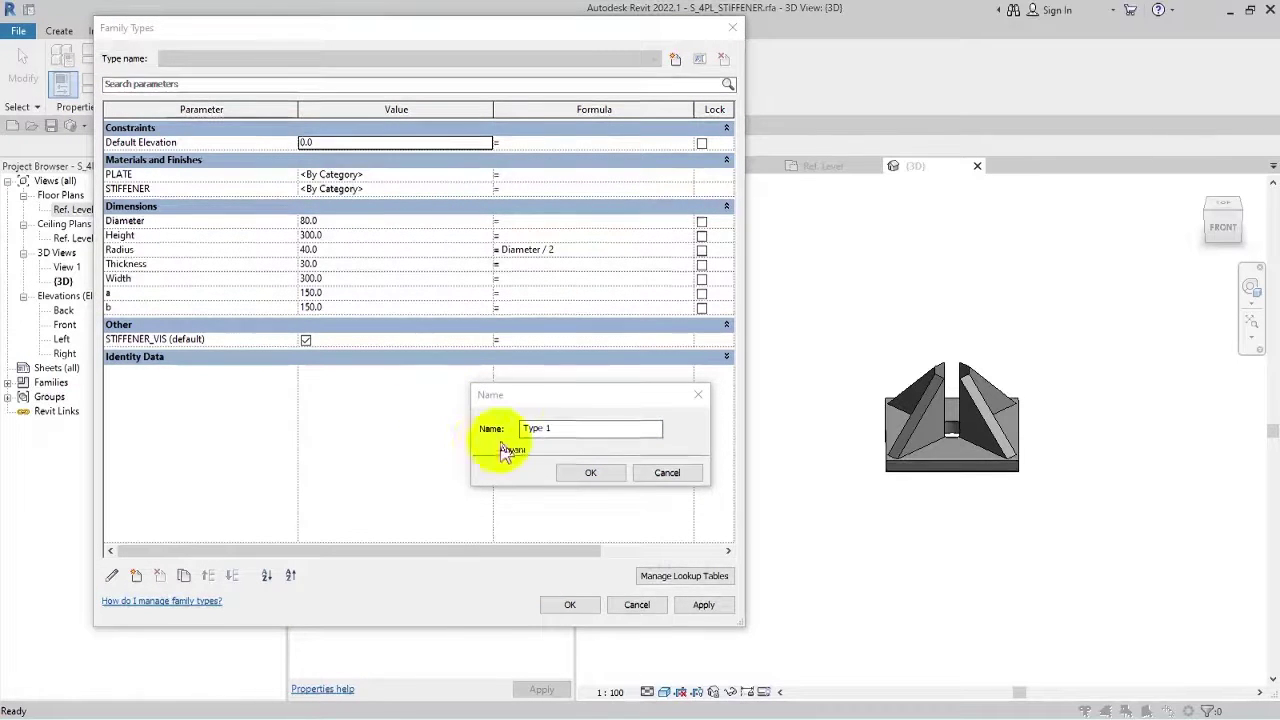
type("TYPE (A.B. 1)")
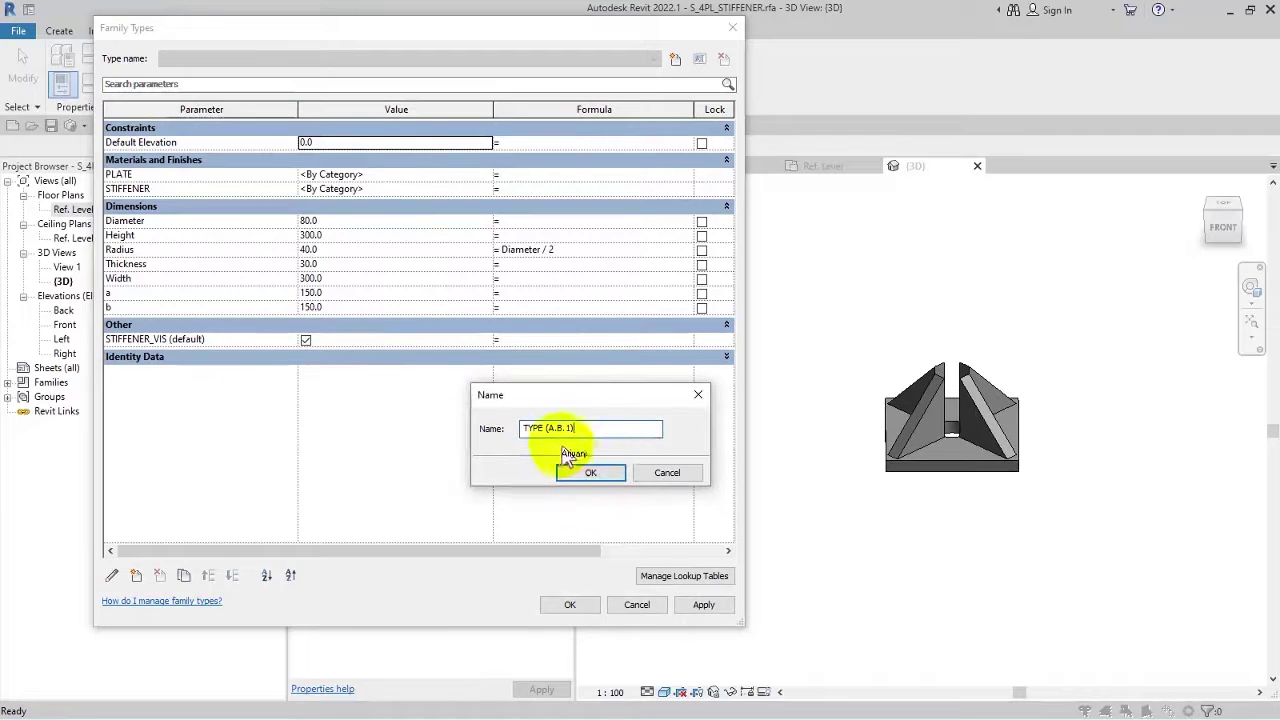
left_click(593, 474)
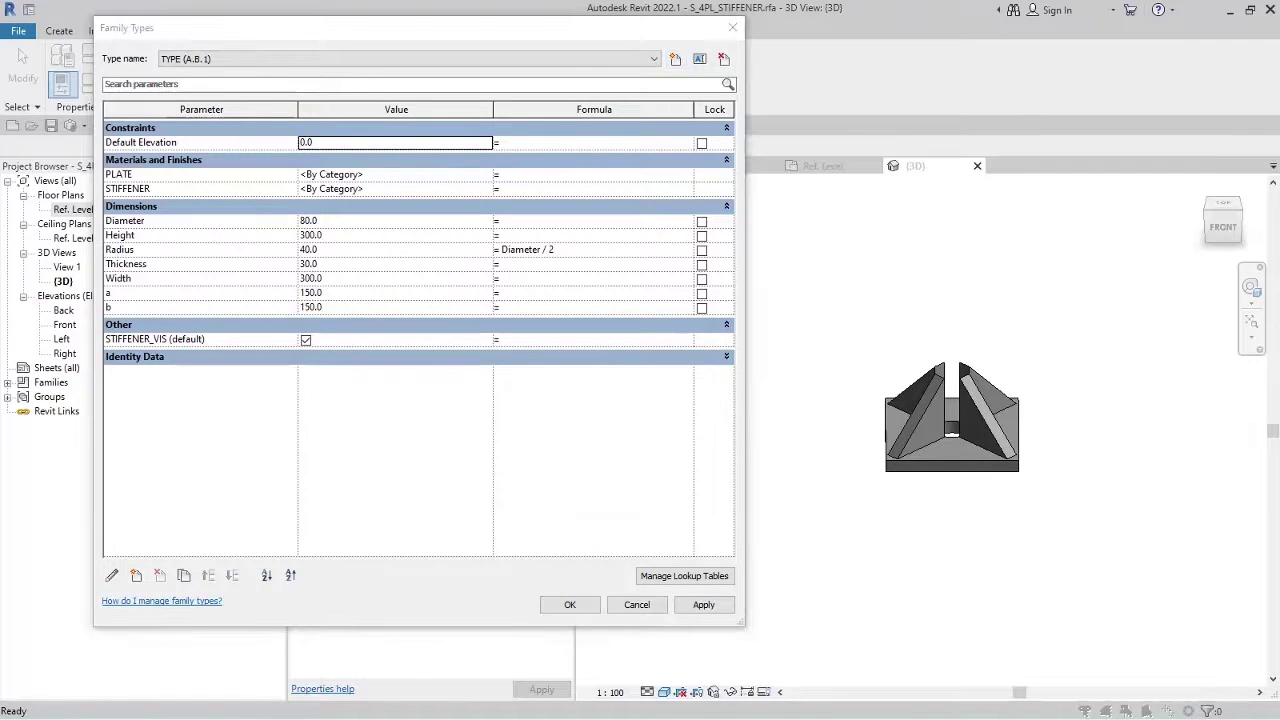
left_click(341, 224)
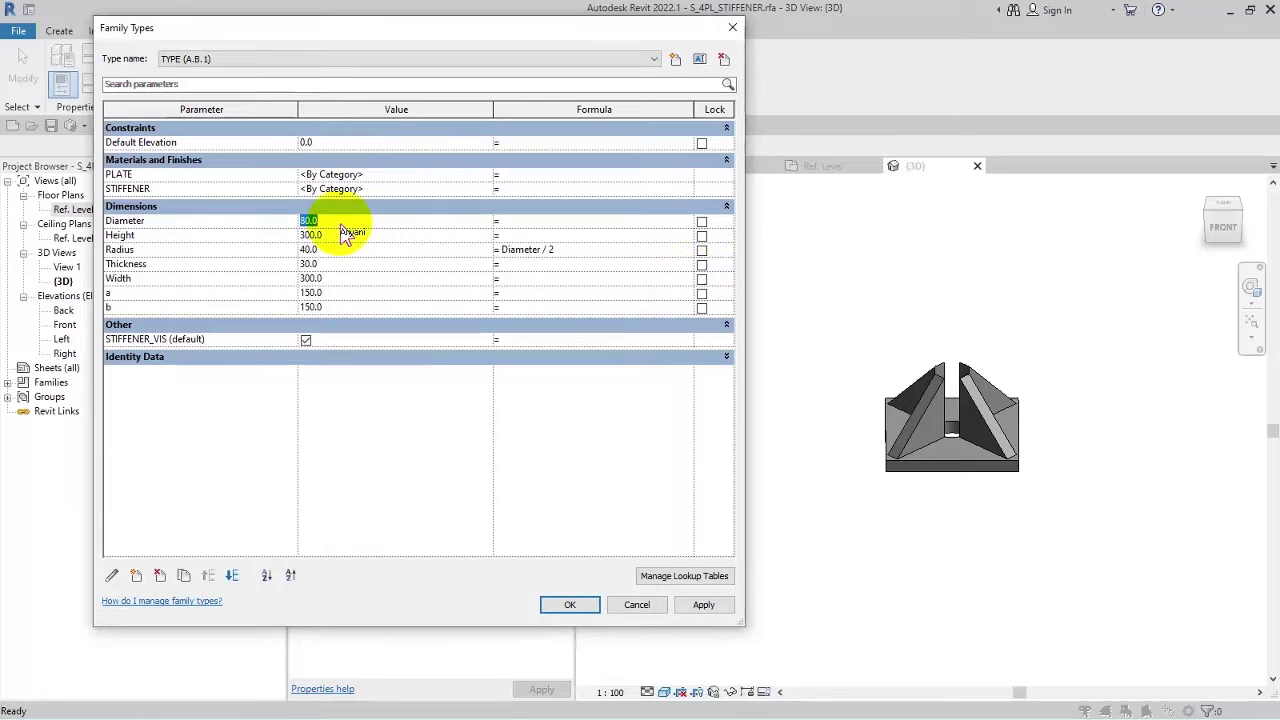
left_click(343, 237)
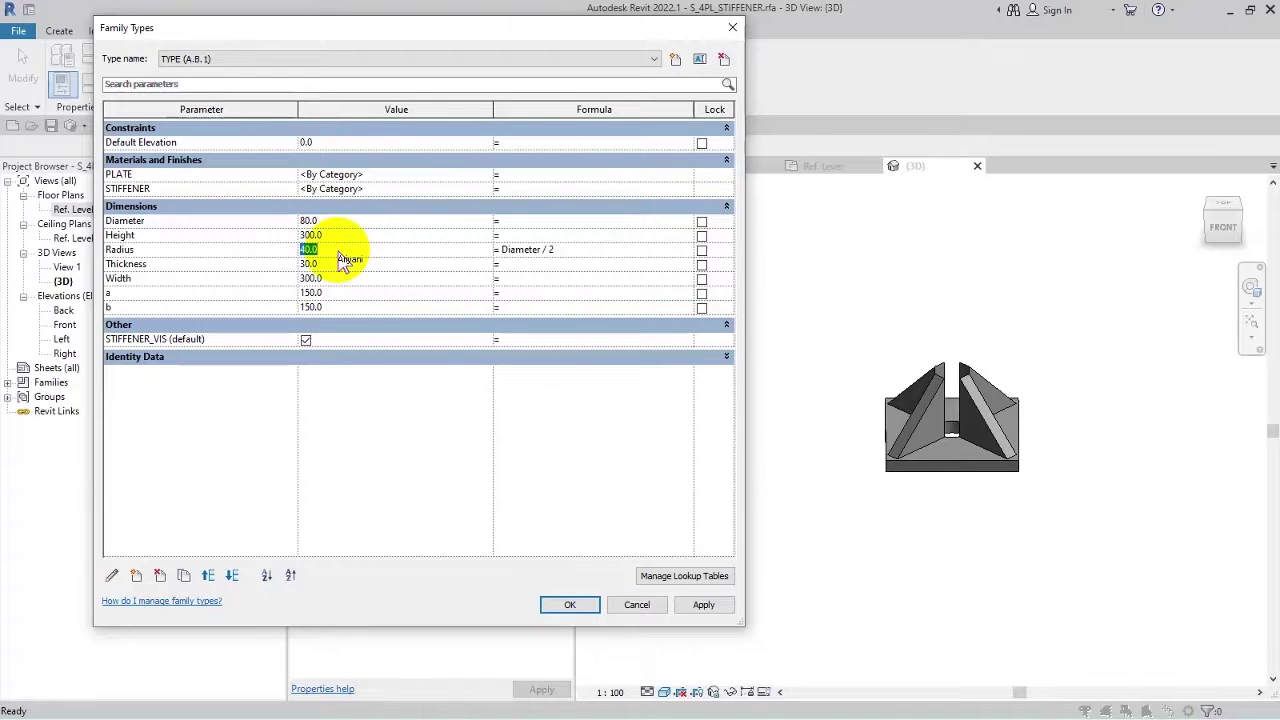
left_click(336, 266)
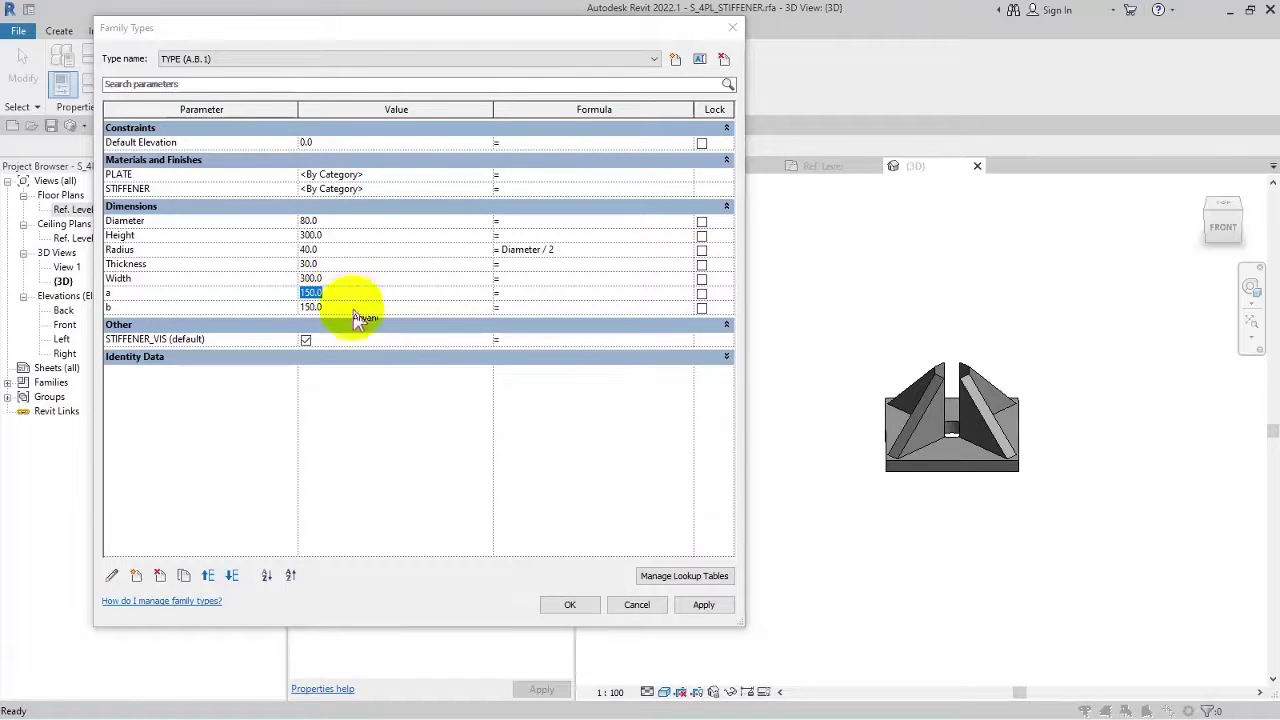
left_click(570, 604)
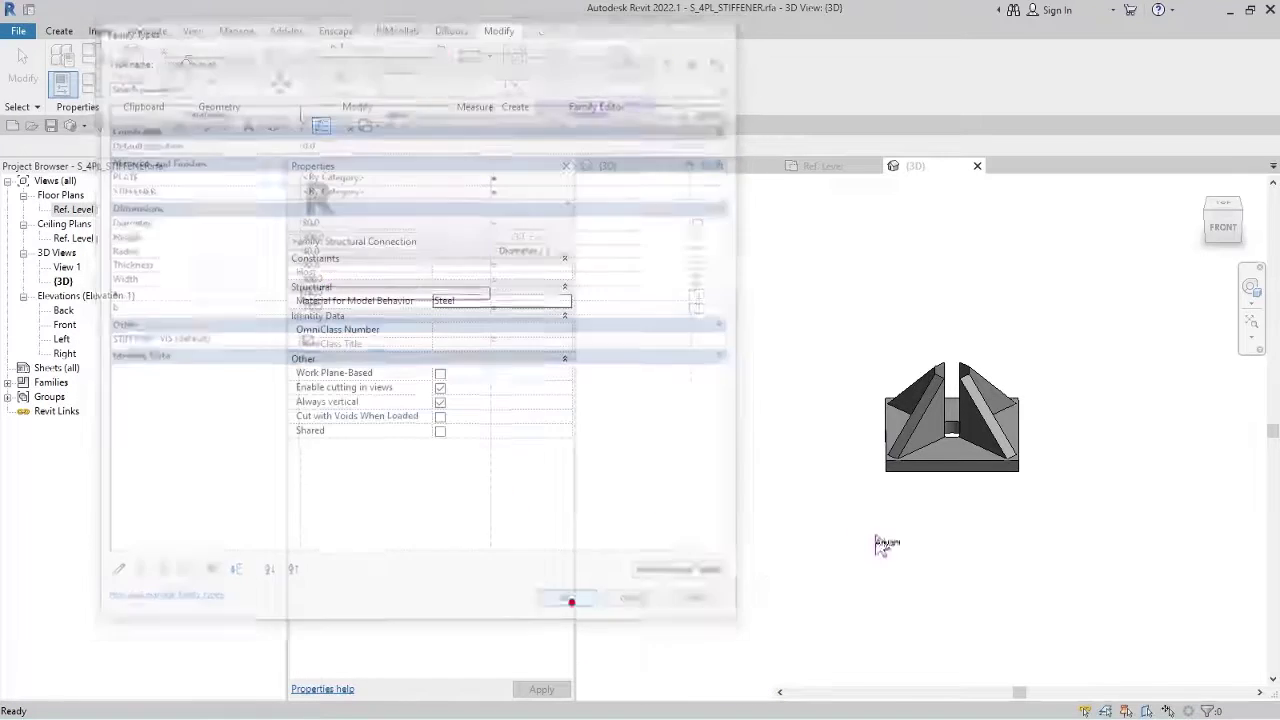
Open the nested stiffener family for editing from one of the stiffeners and display its Front elevation.
left_click(877, 531)
middle_click_drag(877, 531, 960, 462, "shift")
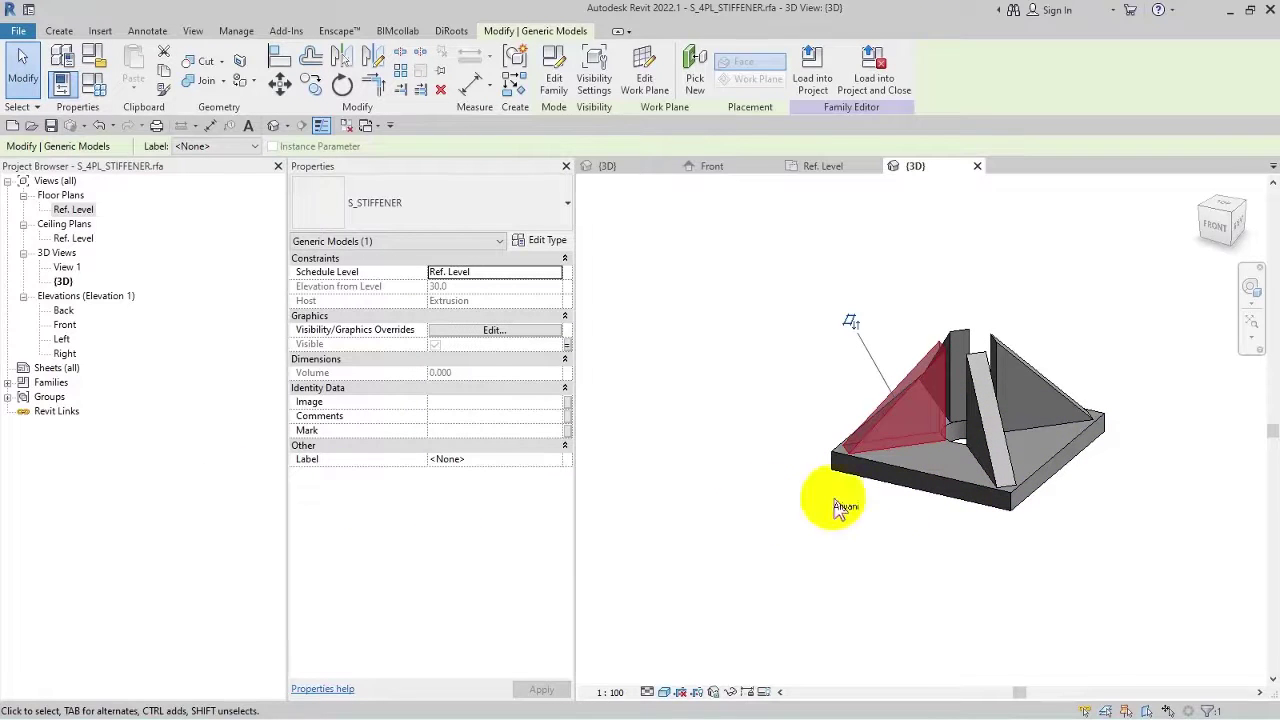
scroll(972, 430, "up", 3)
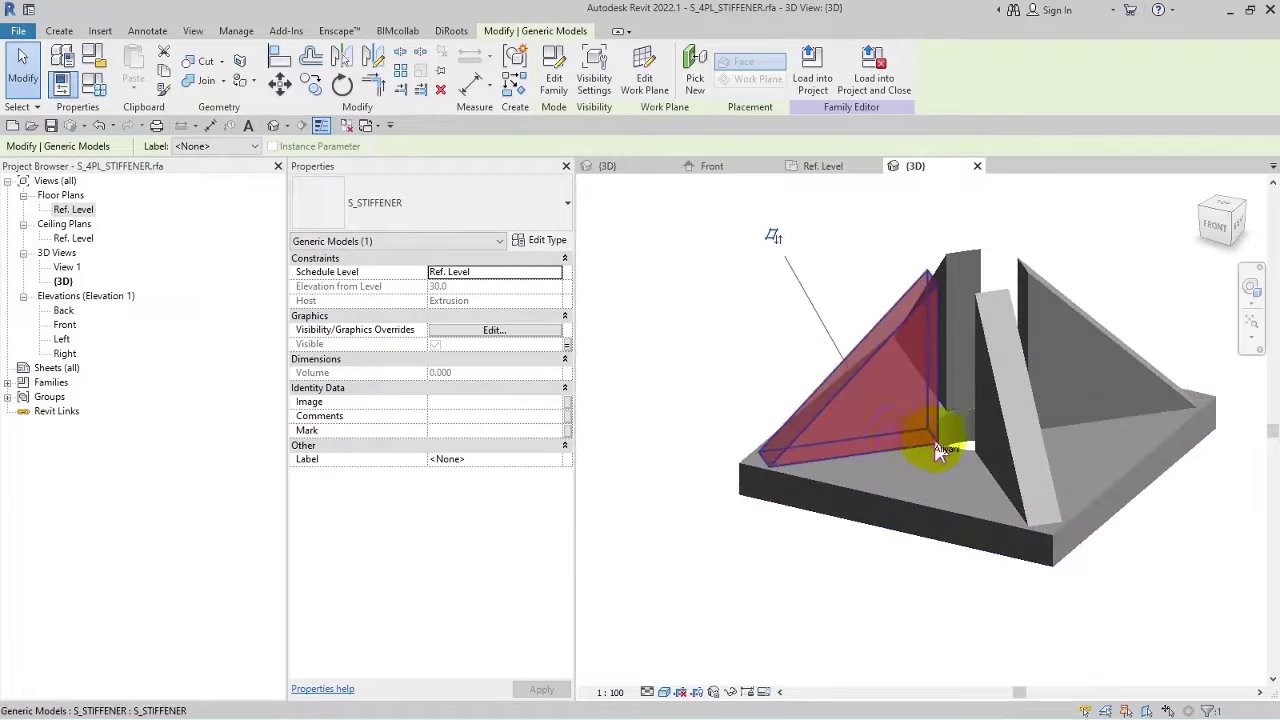
left_click(556, 75)
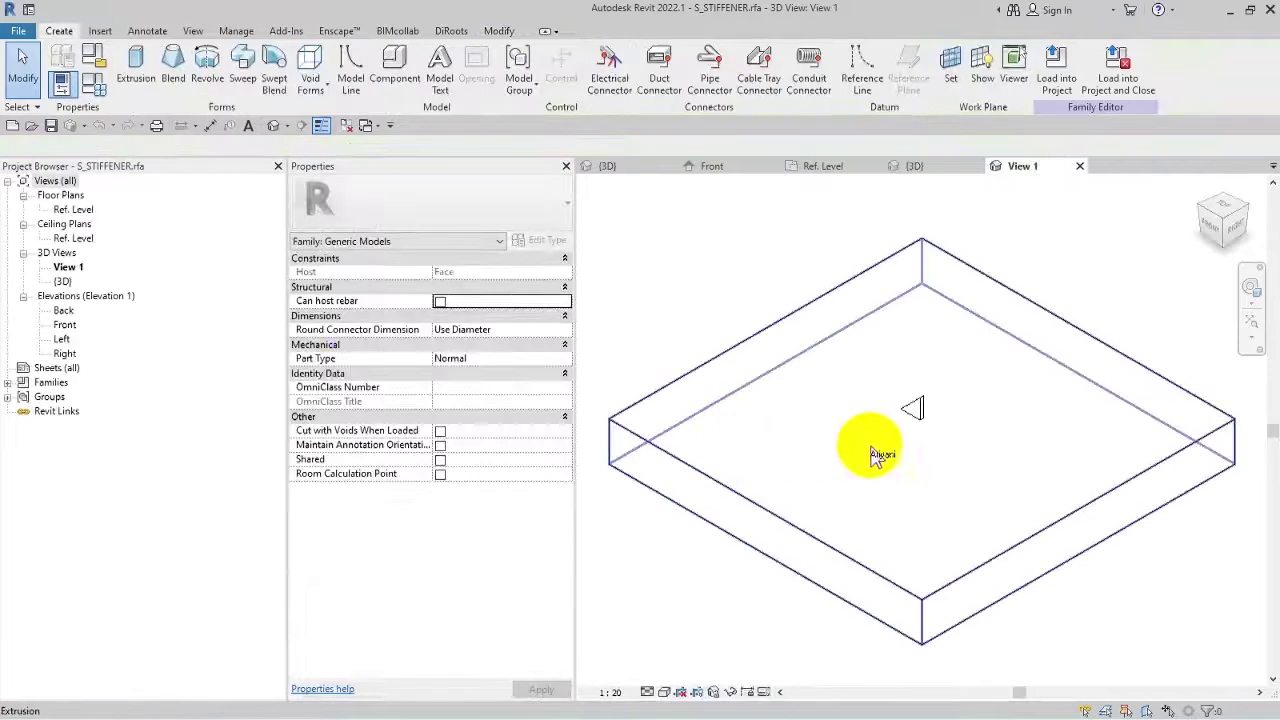
double_click(65, 325)
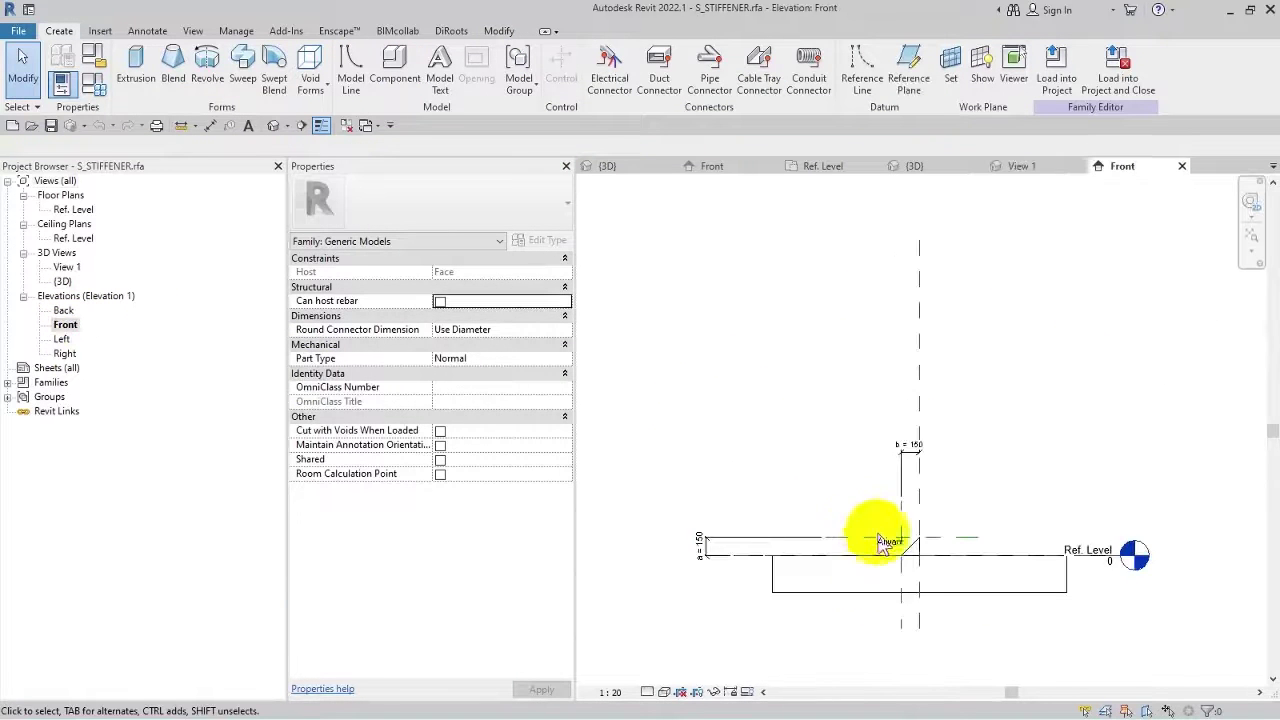
Draw a horizontal reference plane about 31 mm above the stiffener's base and a vertical one about 29 mm inside its vertical edge.
scroll(880, 542, "up", 5)
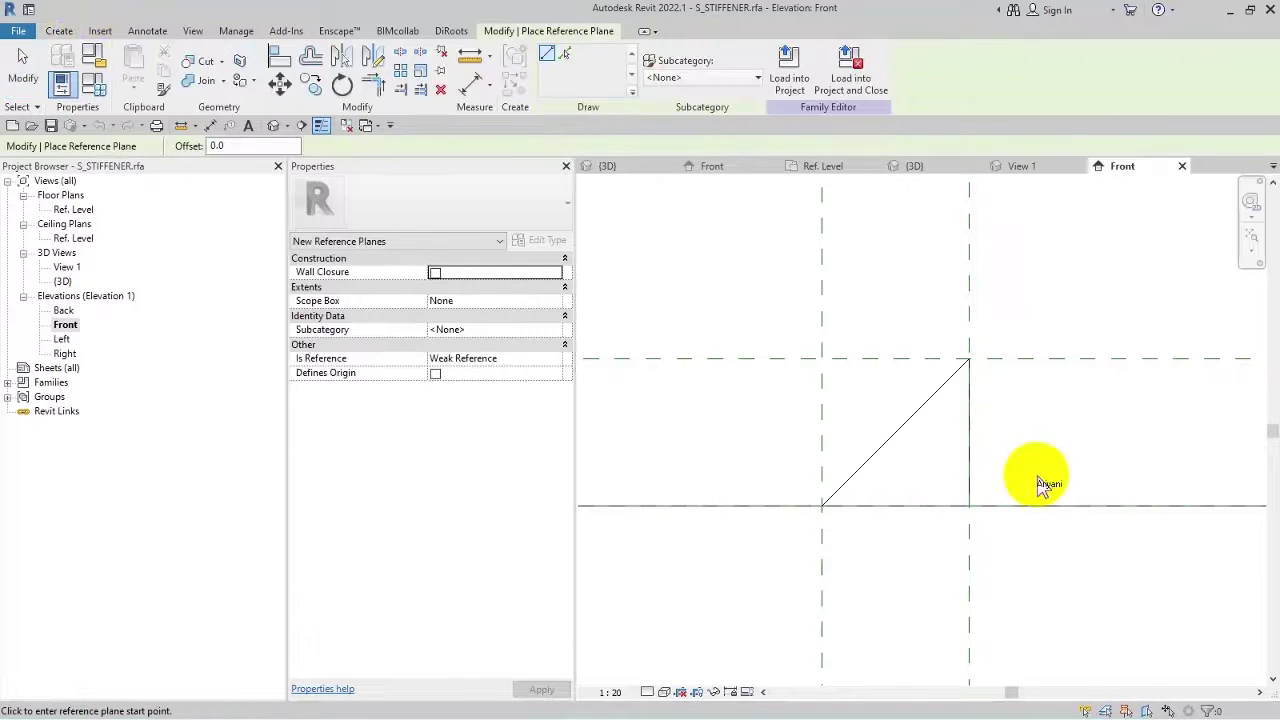
left_click(940, 435)
left_click(944, 598)
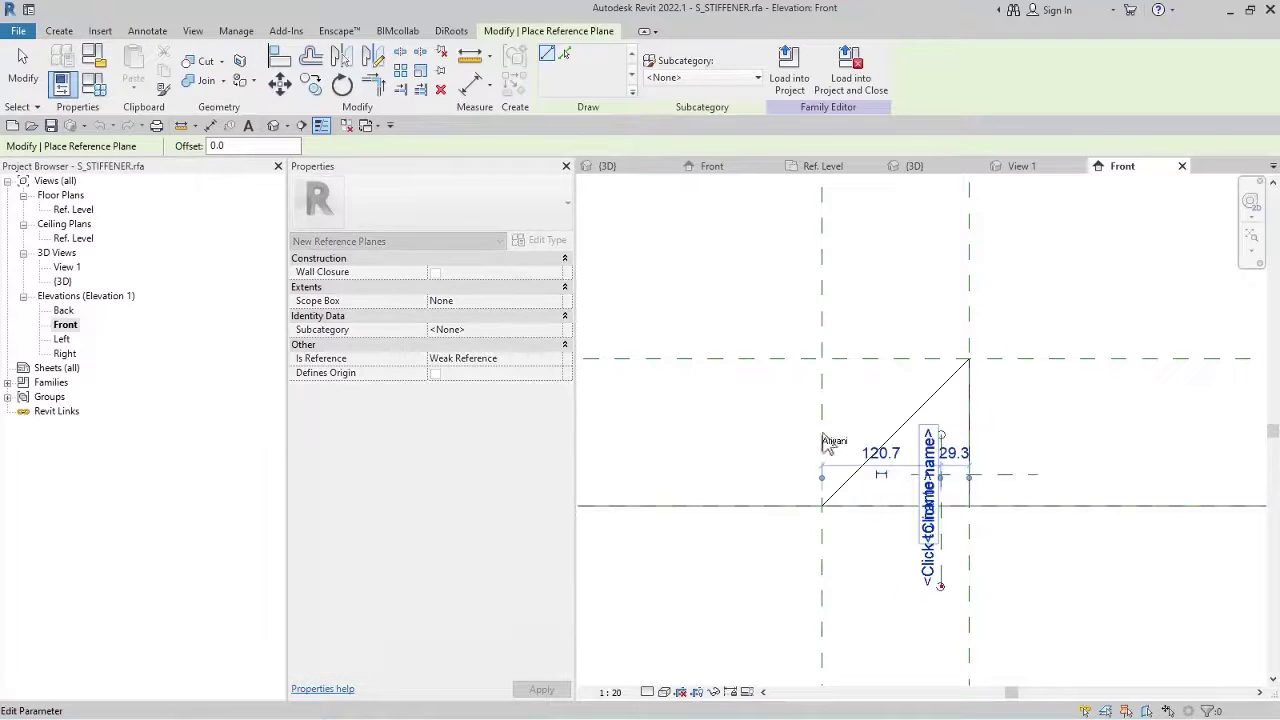
Add aligned dimensions from the two new reference planes to the stiffener's vertical edge plane and its base level.
left_click(474, 84)
scroll(940, 470, "up", 2)
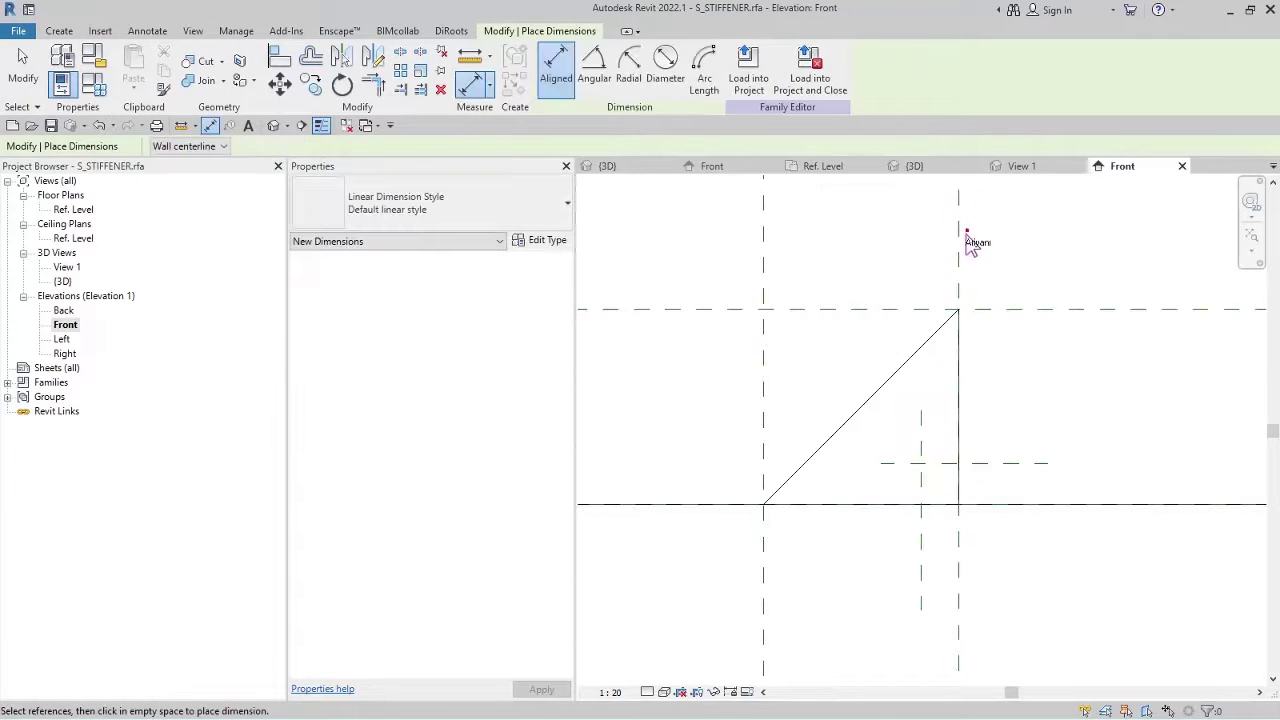
left_click(962, 245)
left_click(926, 345)
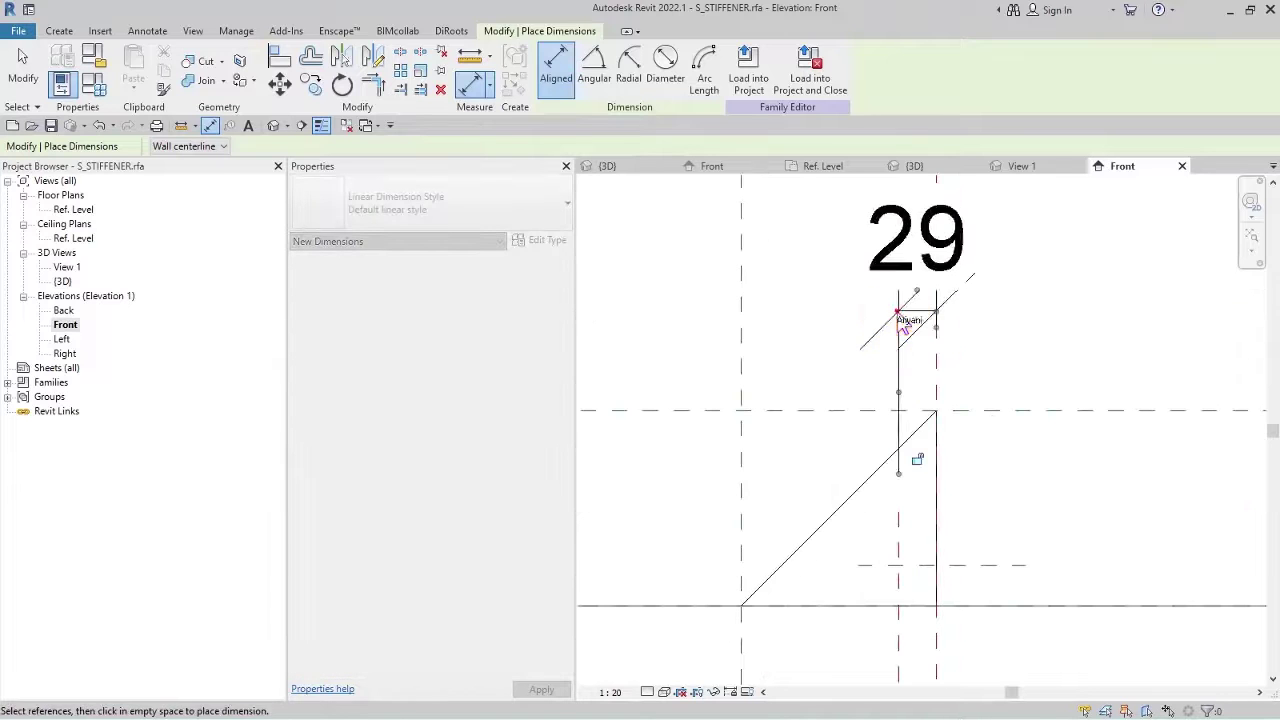
left_click(900, 309)
scroll(660, 600, "down", 2)
middle_click_drag(645, 597, 814, 537)
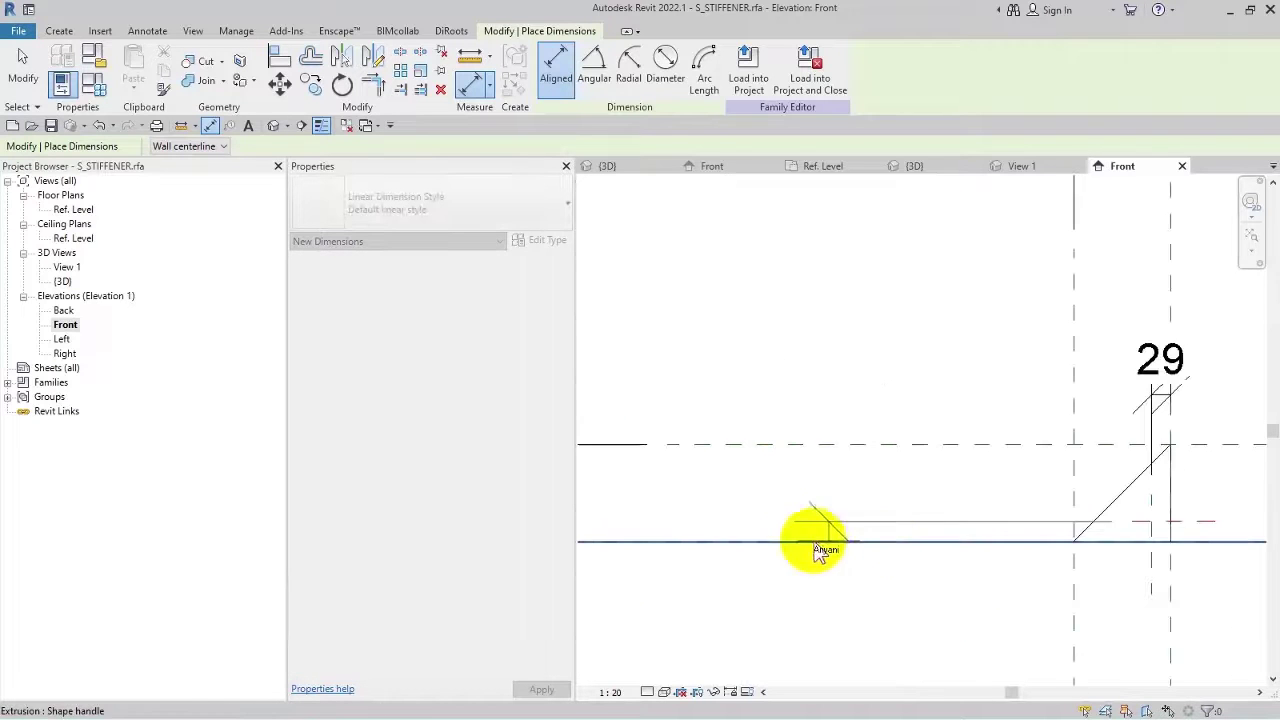
scroll(846, 529, "down", 3)
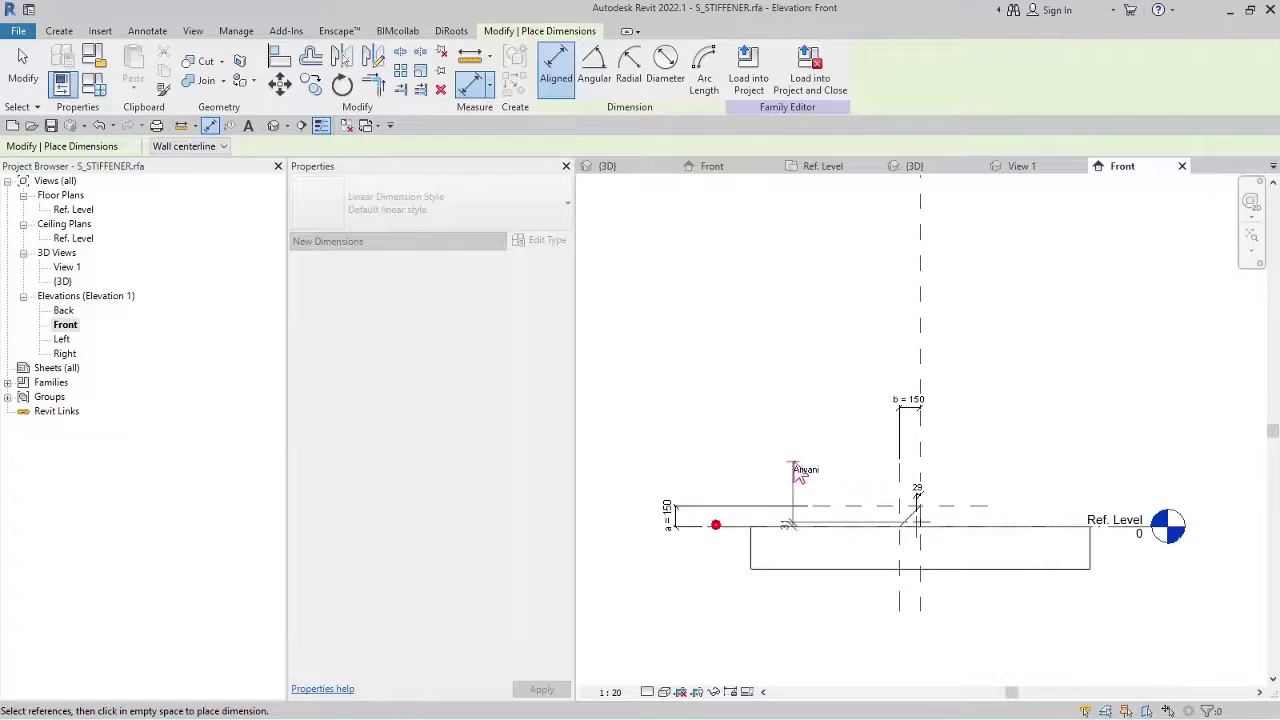
scroll(794, 460, "up", 4)
key("Escape")
key("Escape")
Set the new horizontal reference plane's distance from the stiffener's base to 30 mm.
left_click(943, 500)
middle_click_drag(943, 561, 1006, 449)
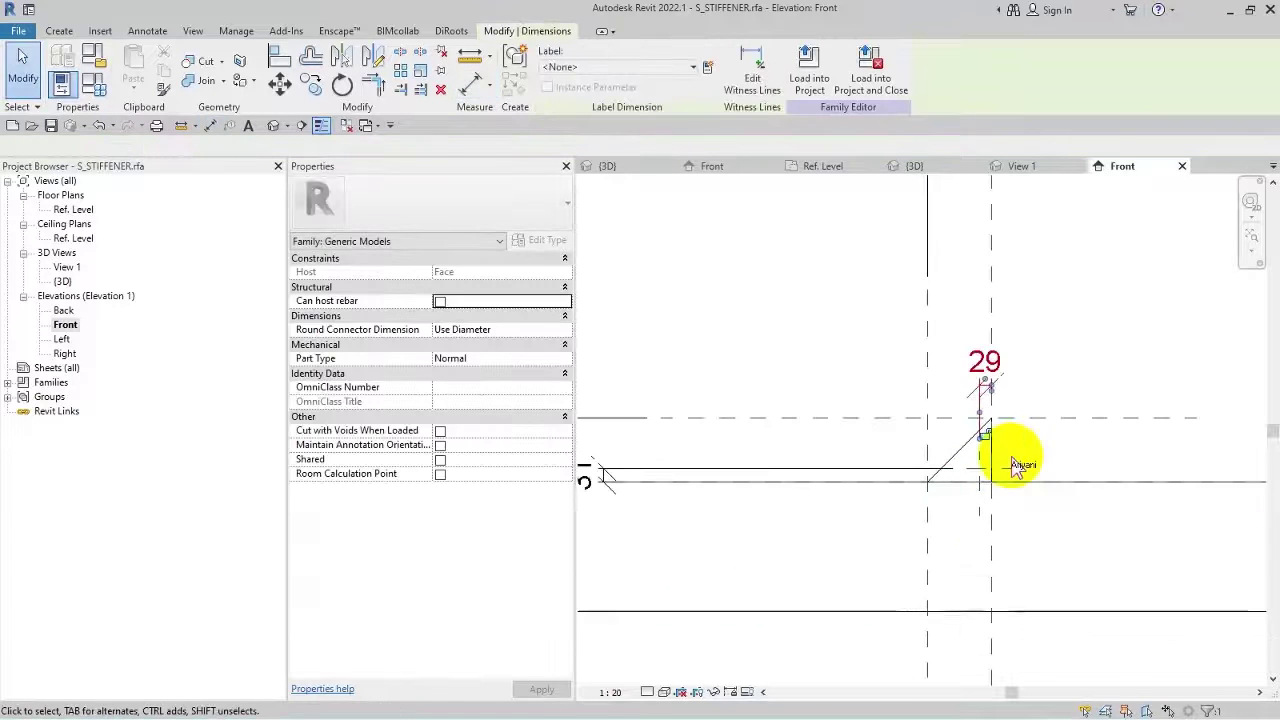
left_click(1020, 482)
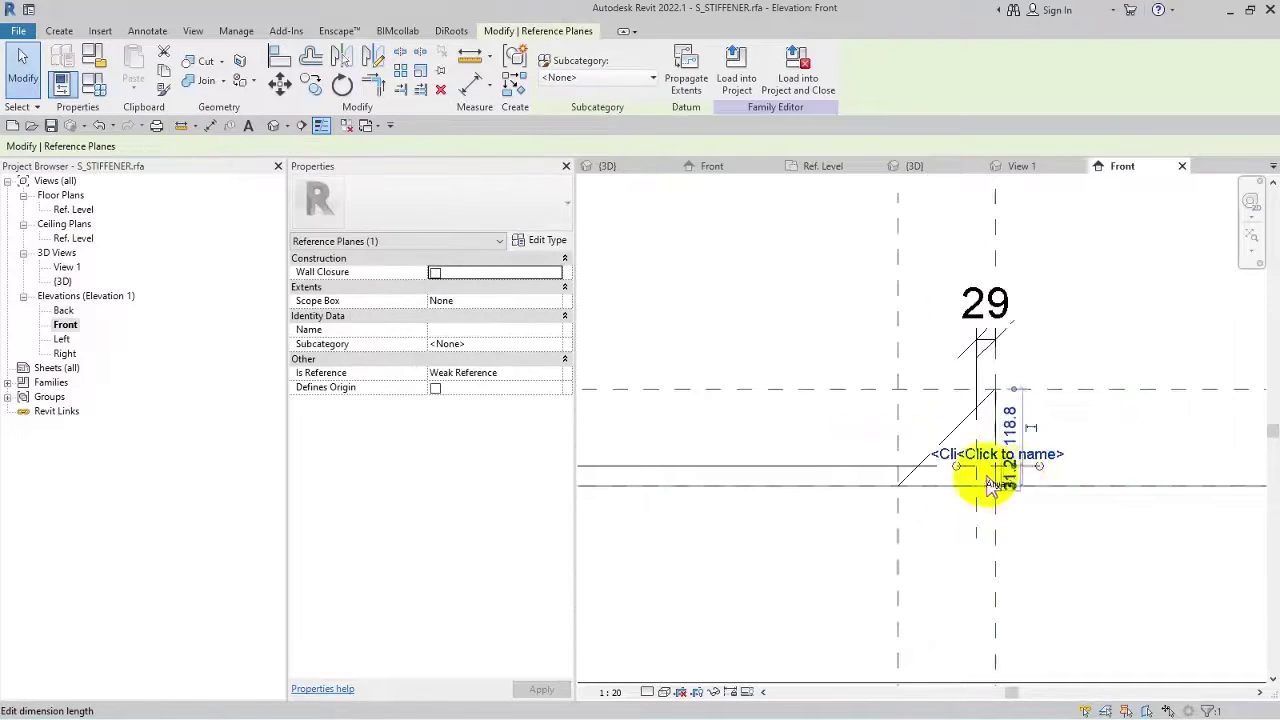
scroll(1020, 480, "up", 4)
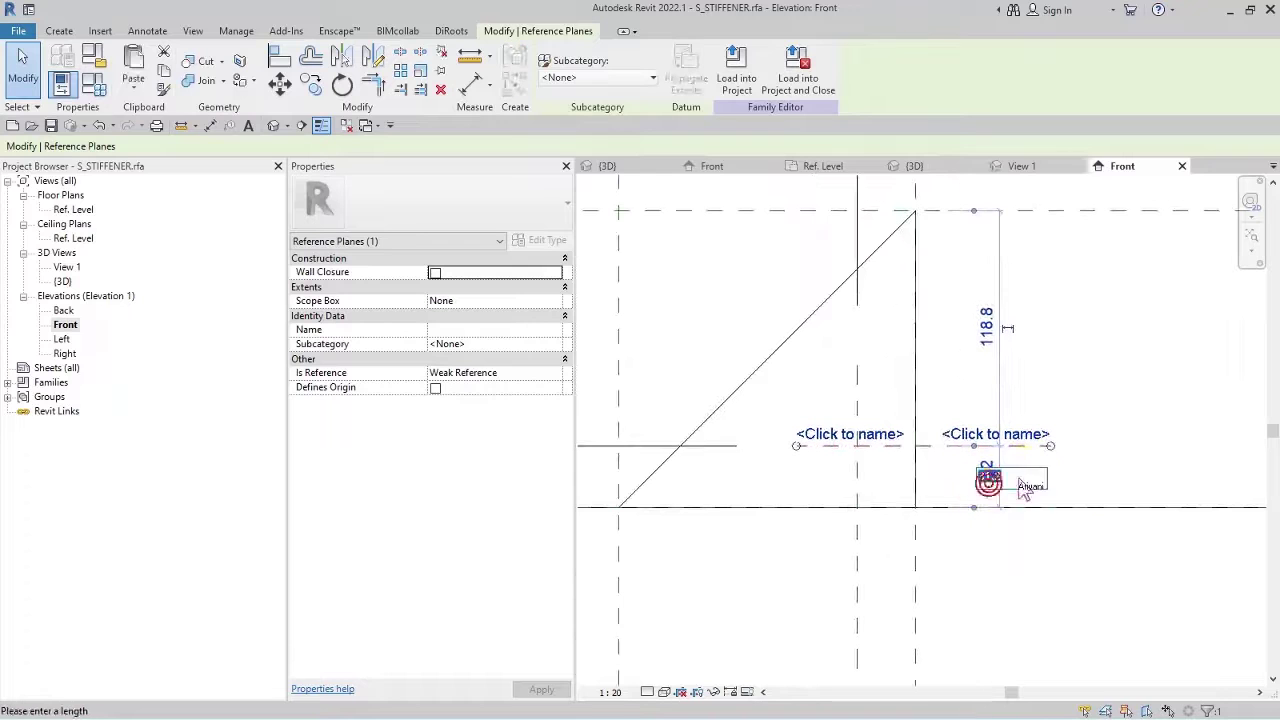
left_click(986, 478)
type("30")
key("Return")
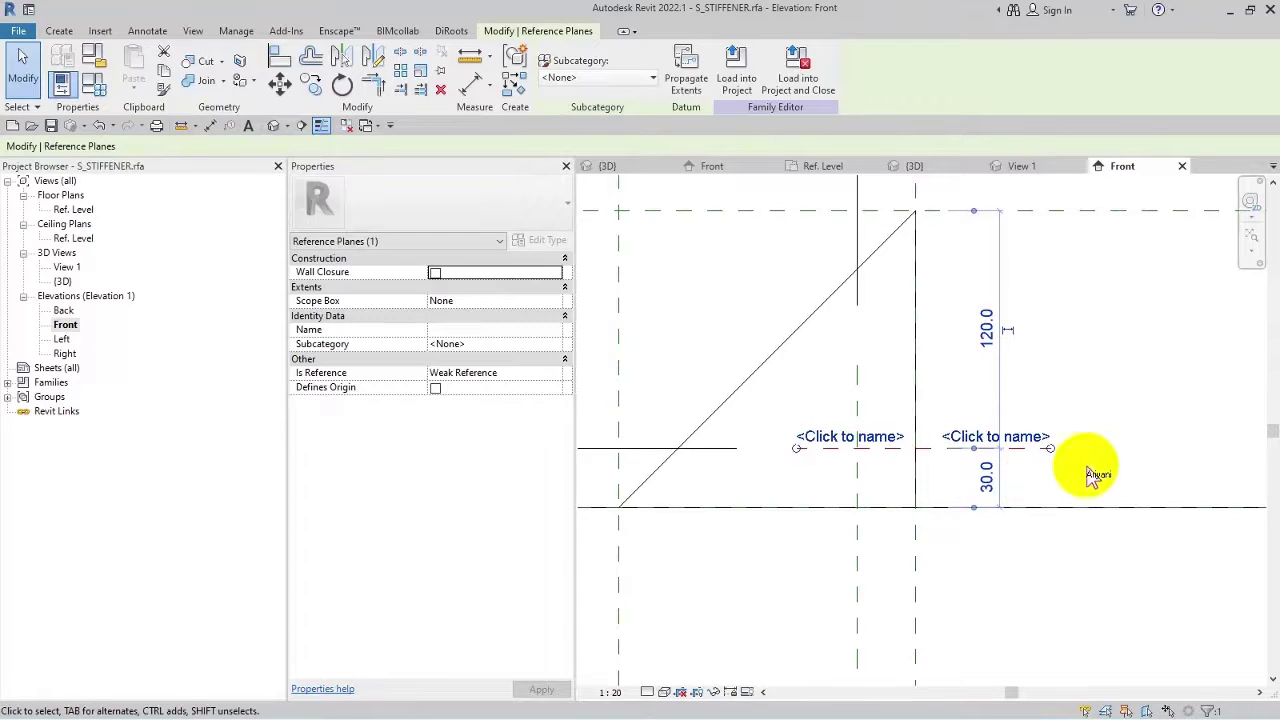
Set the new vertical reference plane's distance from the stiffener's vertical edge to 20 mm.
left_click(1088, 464)
left_click(860, 420)
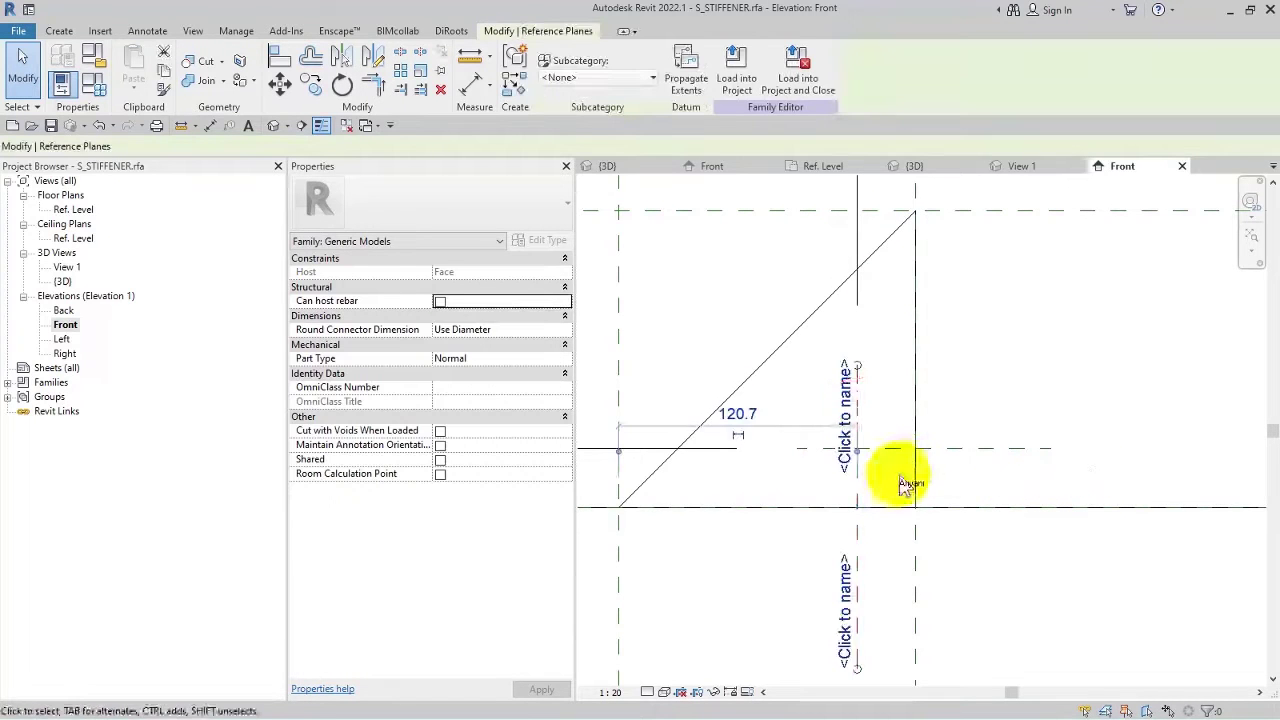
scroll(880, 440, "down", 2)
left_click_drag(686, 449, 906, 447)
left_click(862, 417)
type("20")
key("Return")
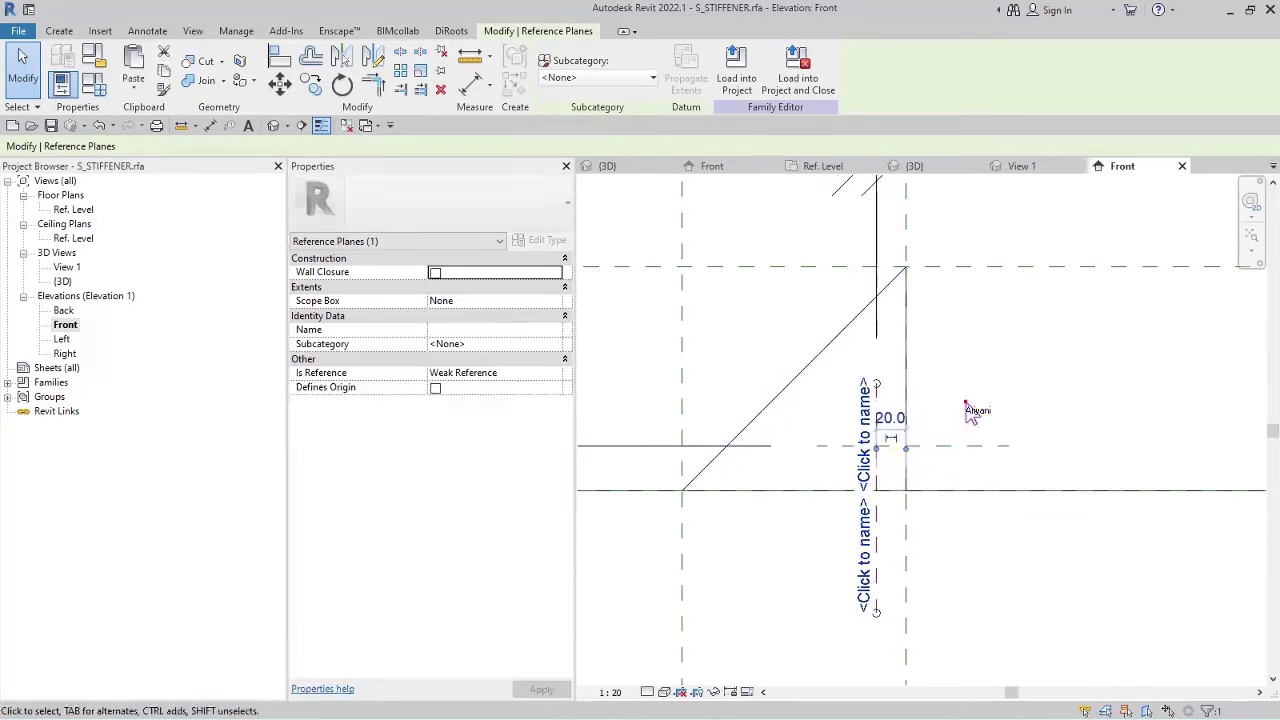
Change the new horizontal reference plane's distance from the stiffener's base to 20 mm.
left_click(970, 420)
left_click(943, 447)
left_click(955, 470)
type("20")
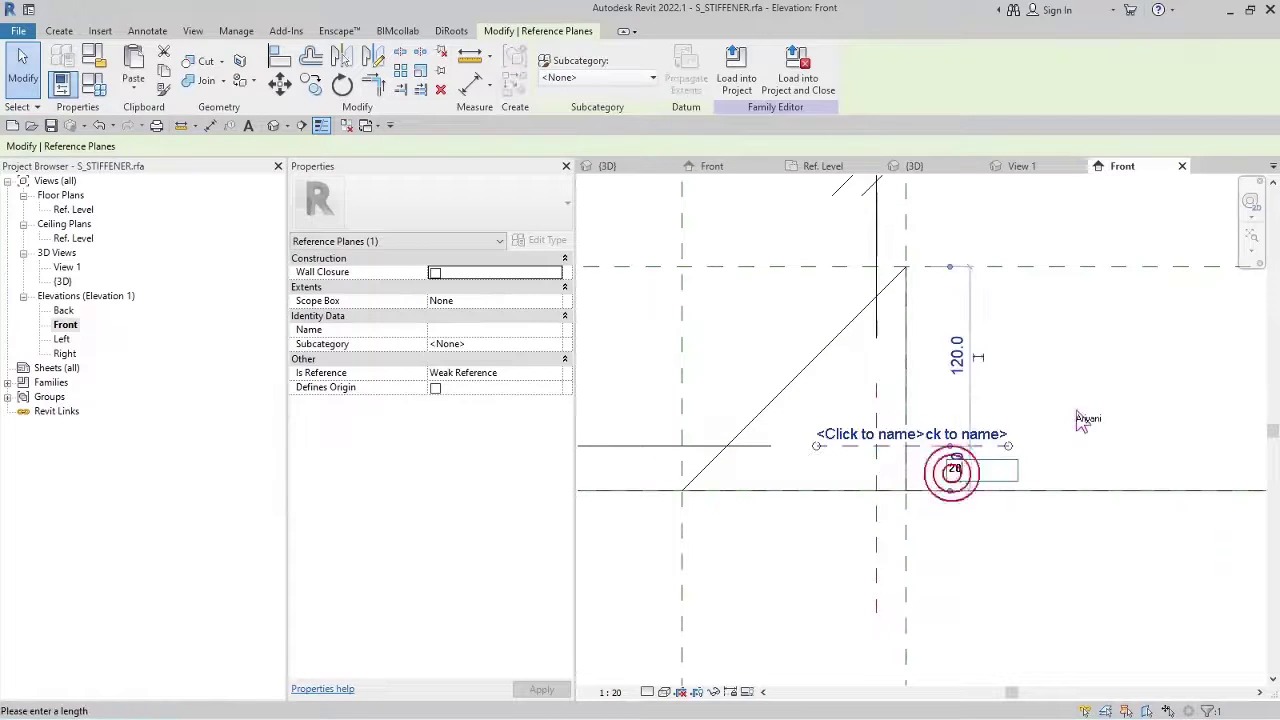
left_click(1075, 410)
key("Escape")
Edit the stiffener extrusion's sketch to chamfer its right-angle corner along the new reference plane intersections, trim the profile, and finish the sketch.
left_click(909, 343)
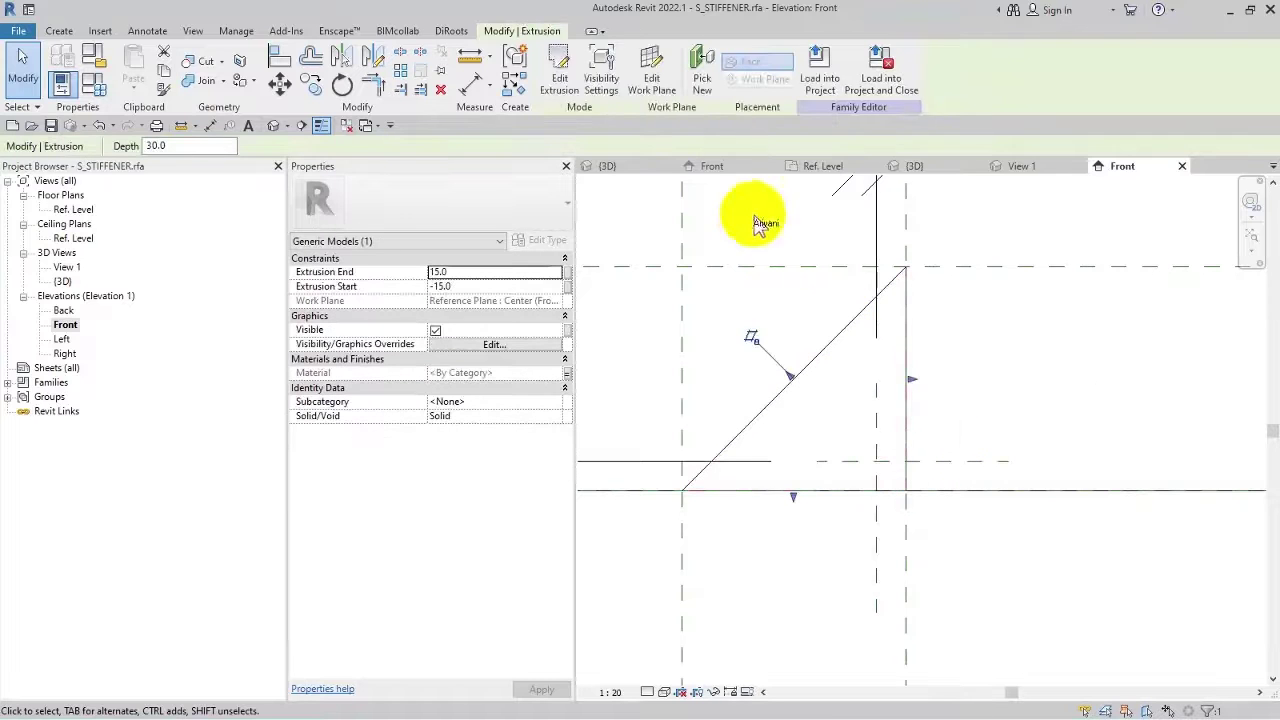
left_click(574, 70)
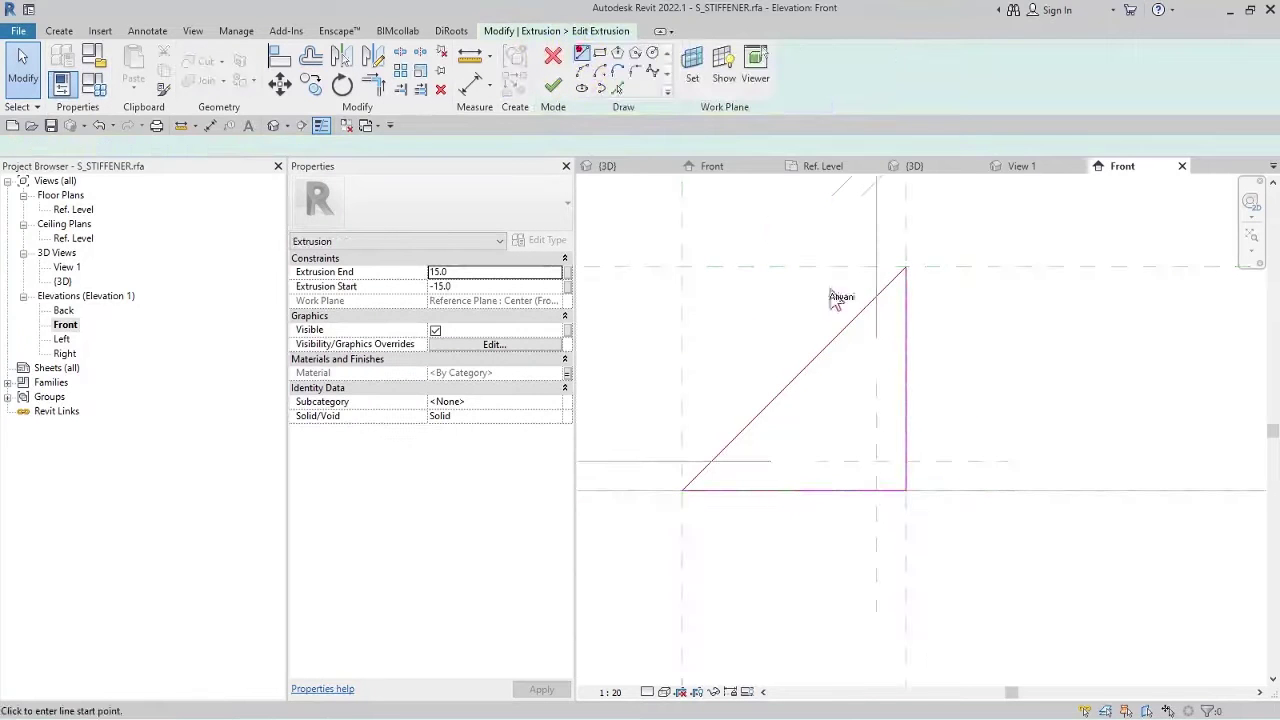
left_click(900, 460)
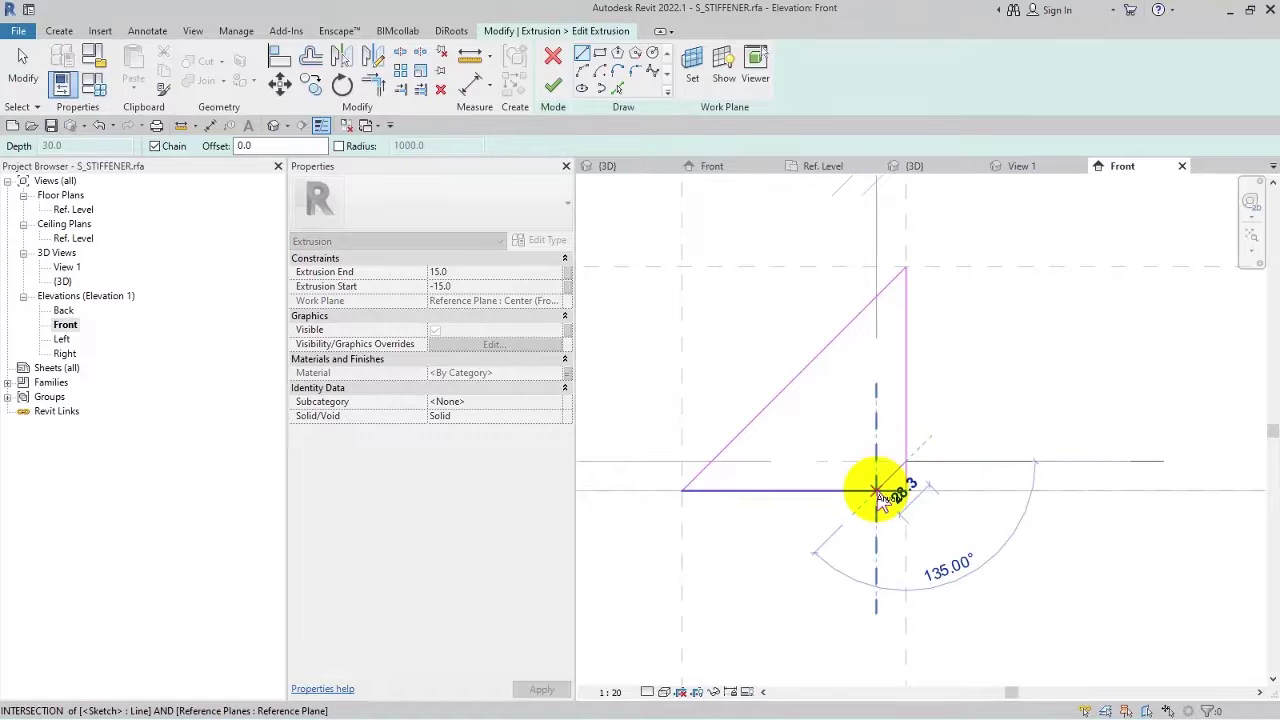
left_click(877, 492)
key("Escape")
key("Escape")
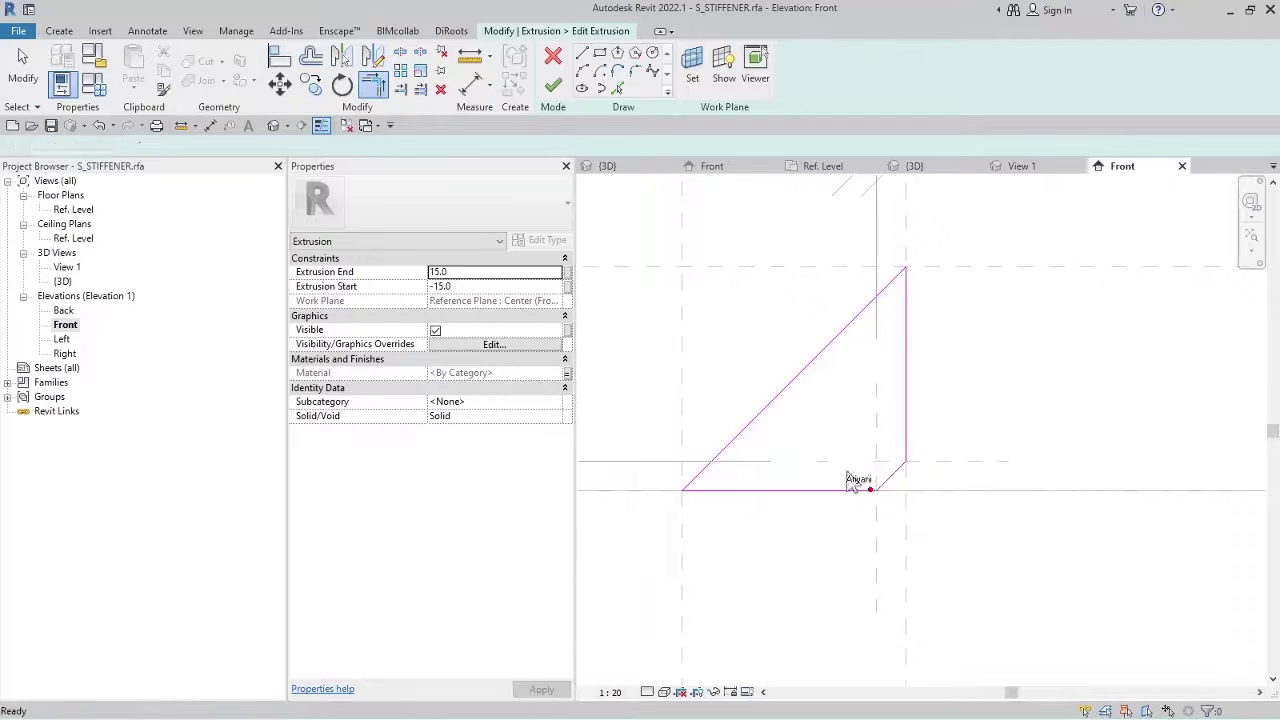
left_click(553, 86)
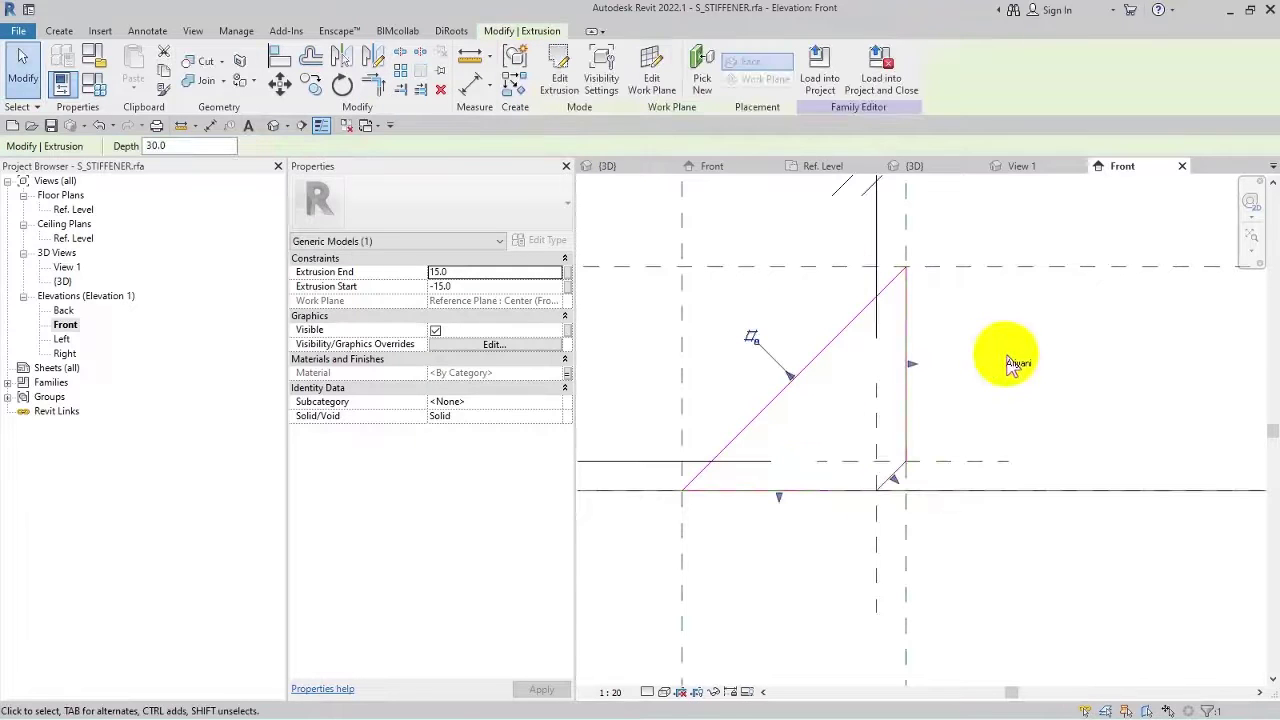
key("Escape")
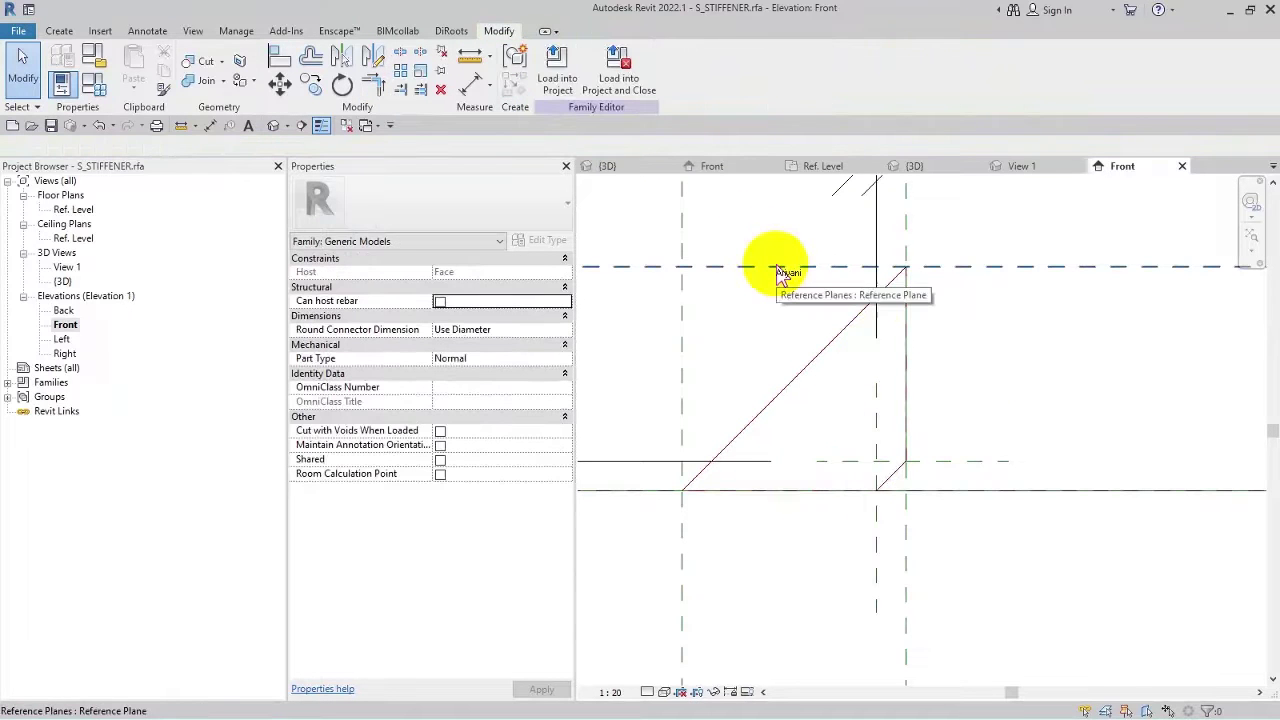
Save S_STIFFENER.rfa over the existing file, then load it into S_4PL_STIFFENER.rfa and close it, overwriting the existing version.
key("ctrl+s")
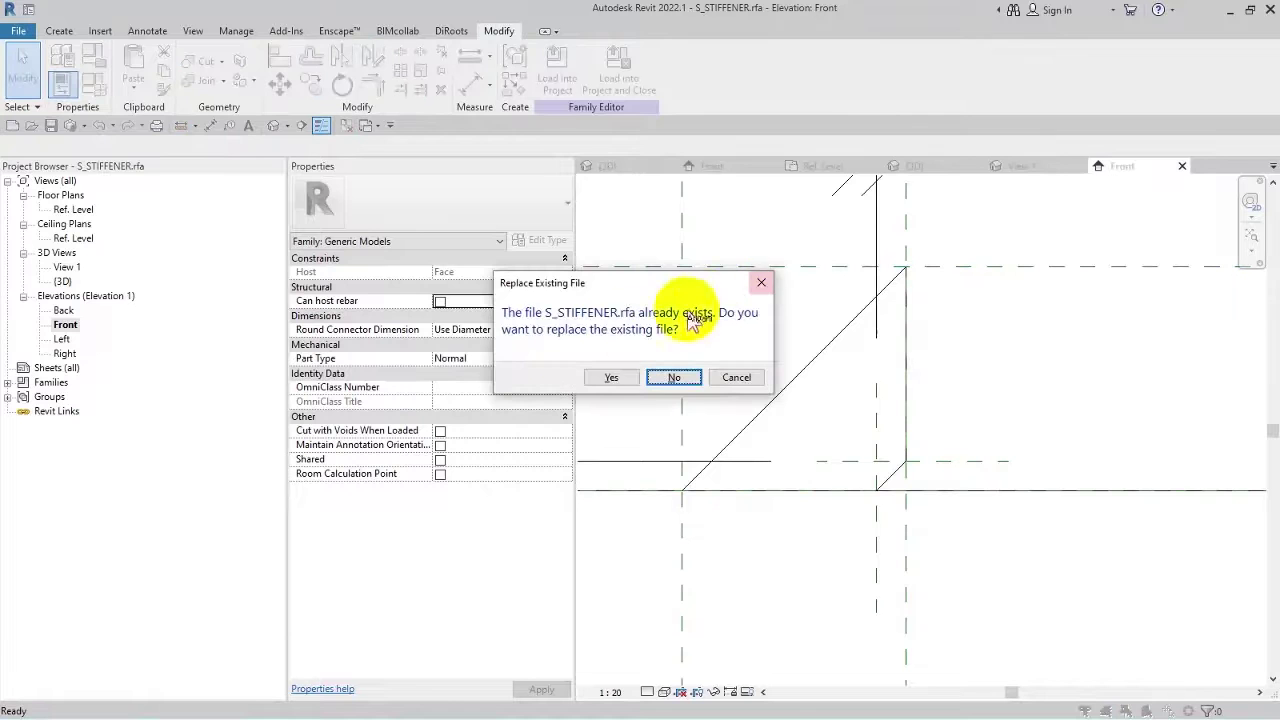
left_click(612, 380)
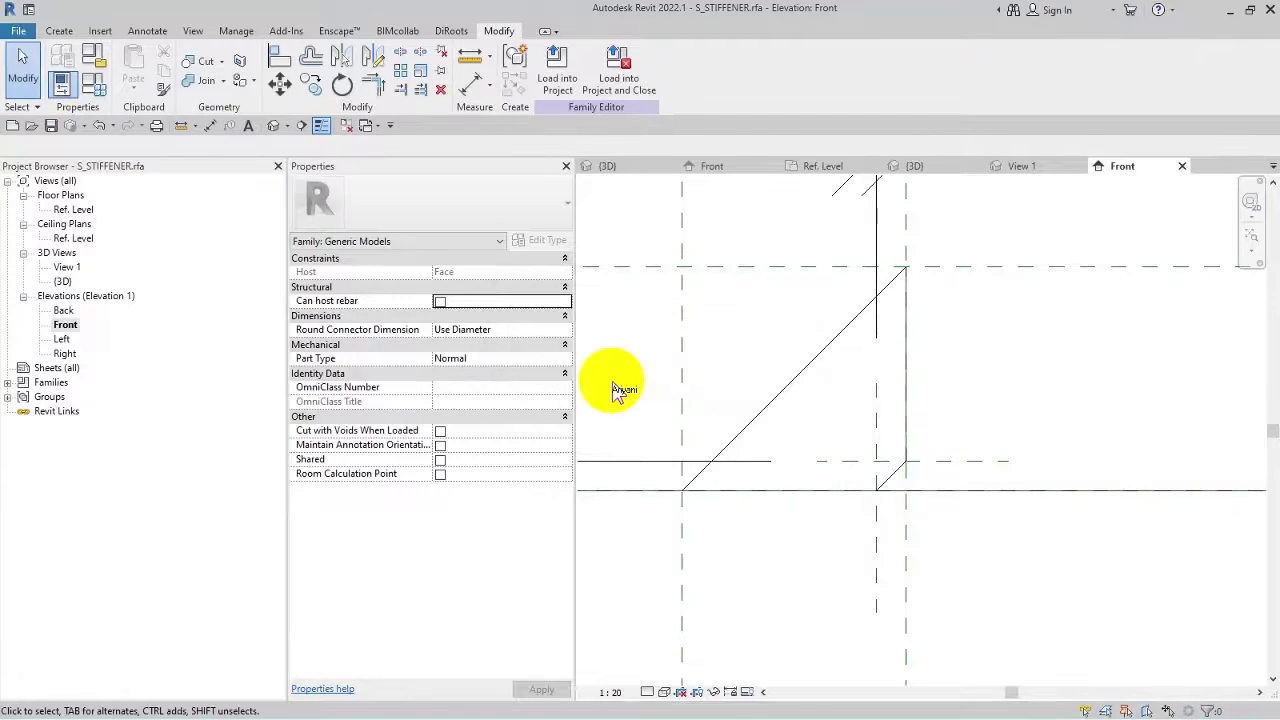
left_click(619, 82)
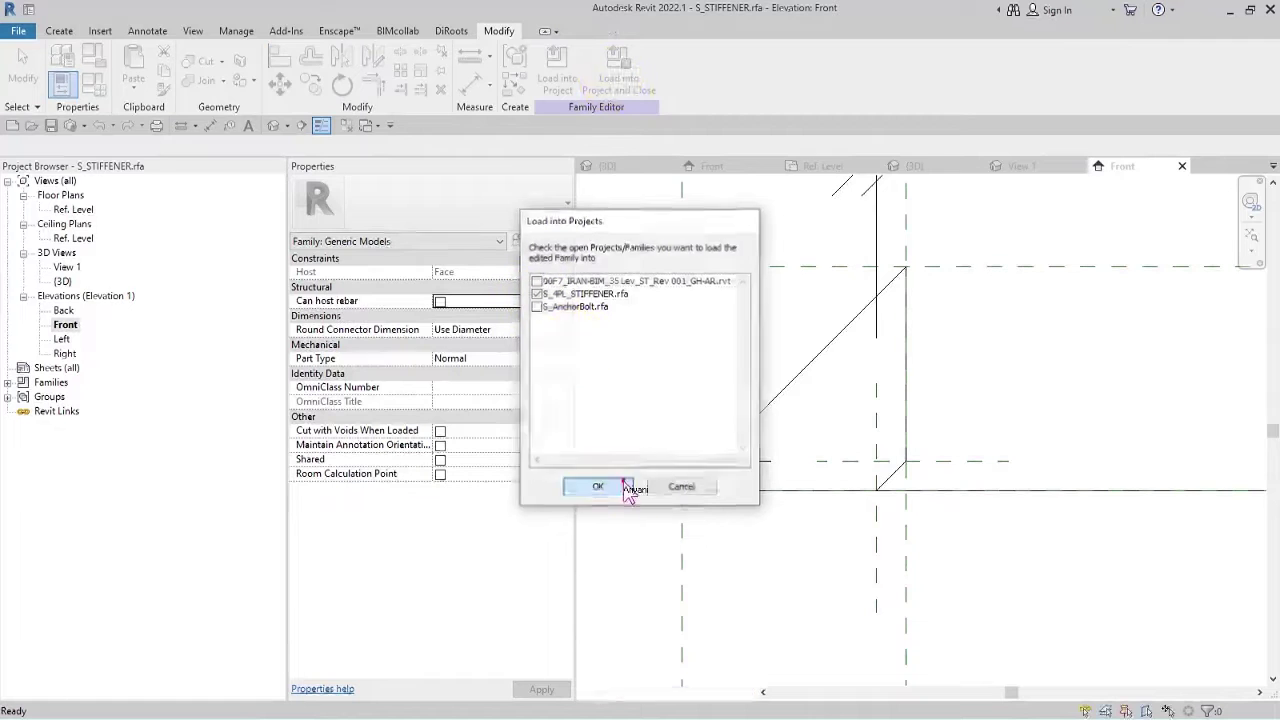
left_click(626, 488)
left_click(645, 320)
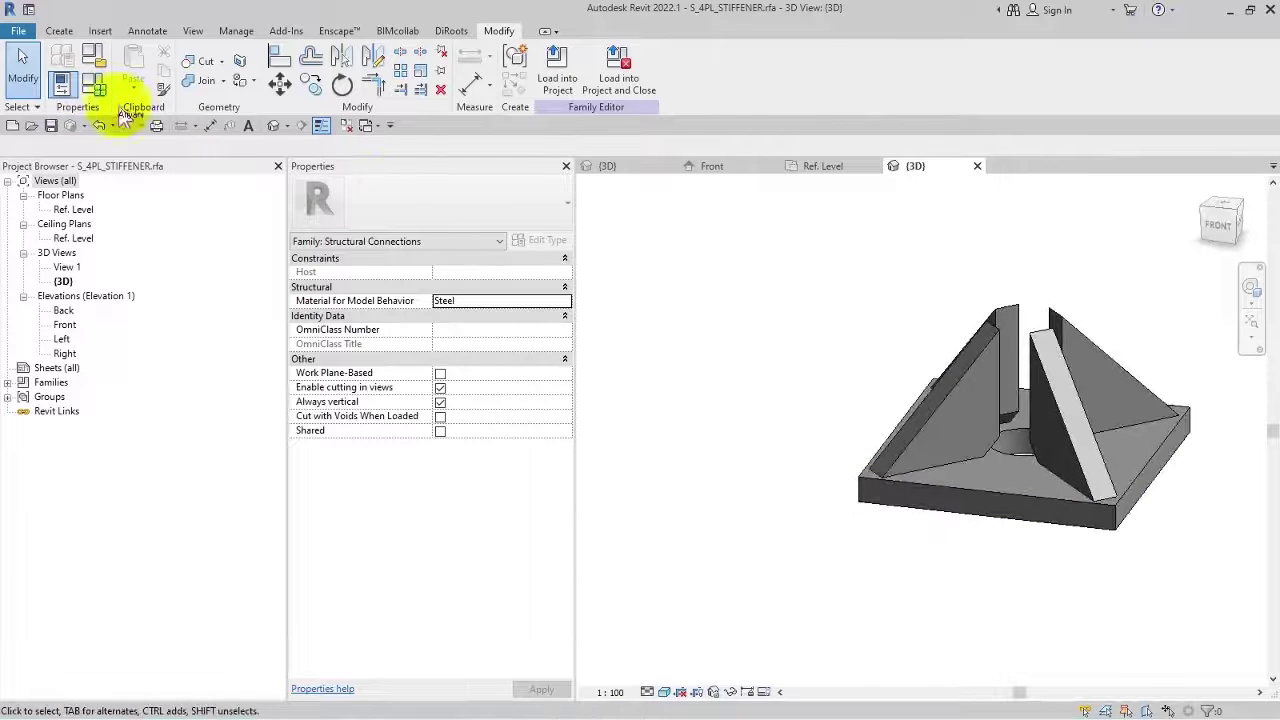
Create a new family type named TYPE (A.B.2) and turn off its STIFFENER_VIS parameter.
left_click(94, 85)
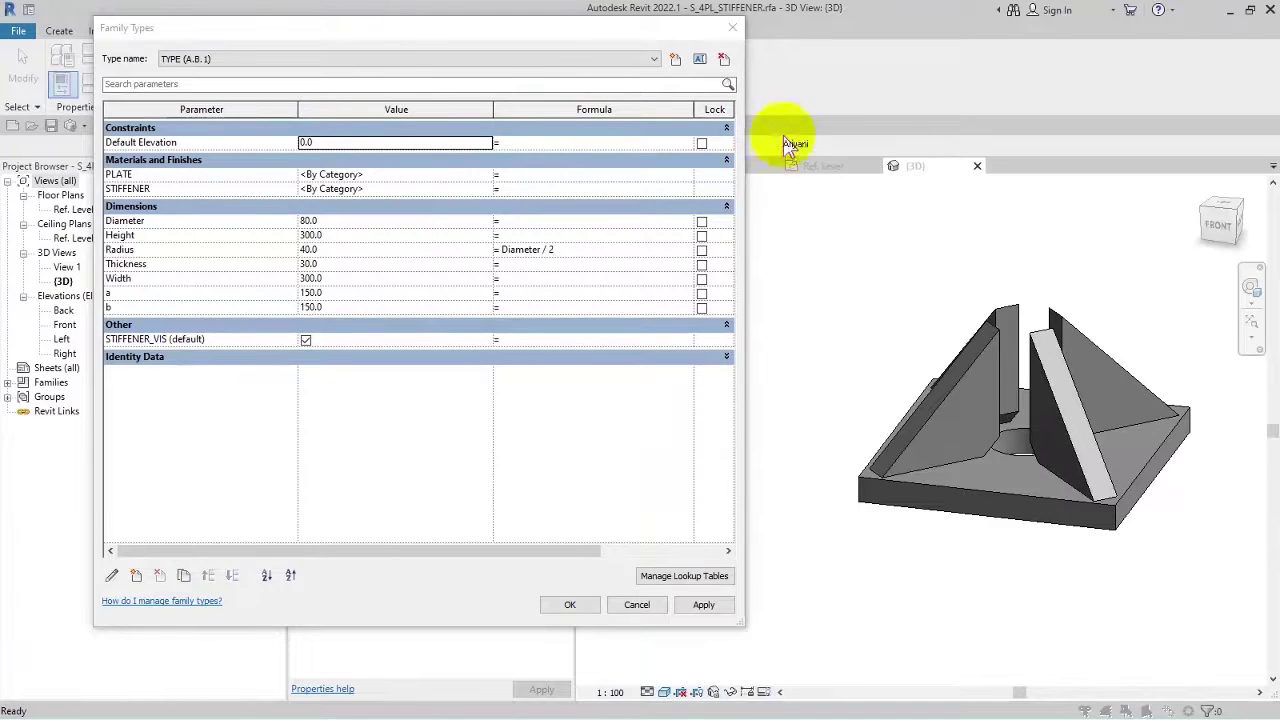
left_click(676, 60)
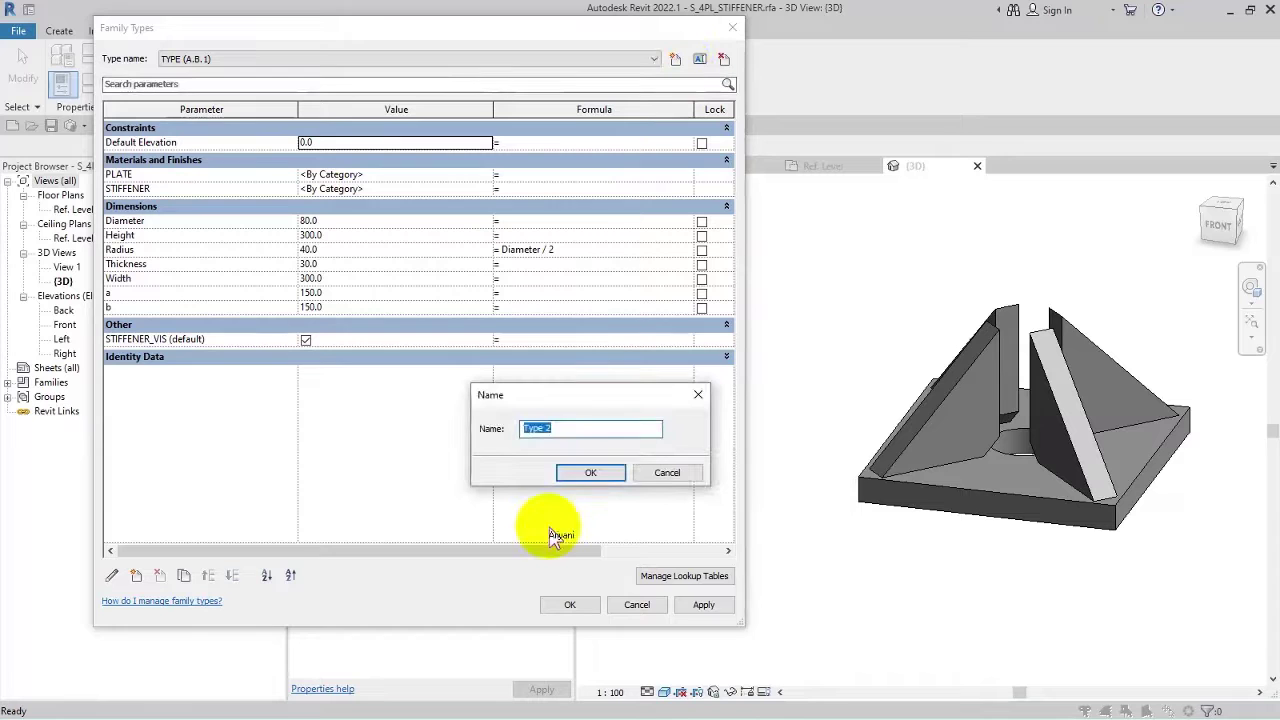
left_click(591, 473)
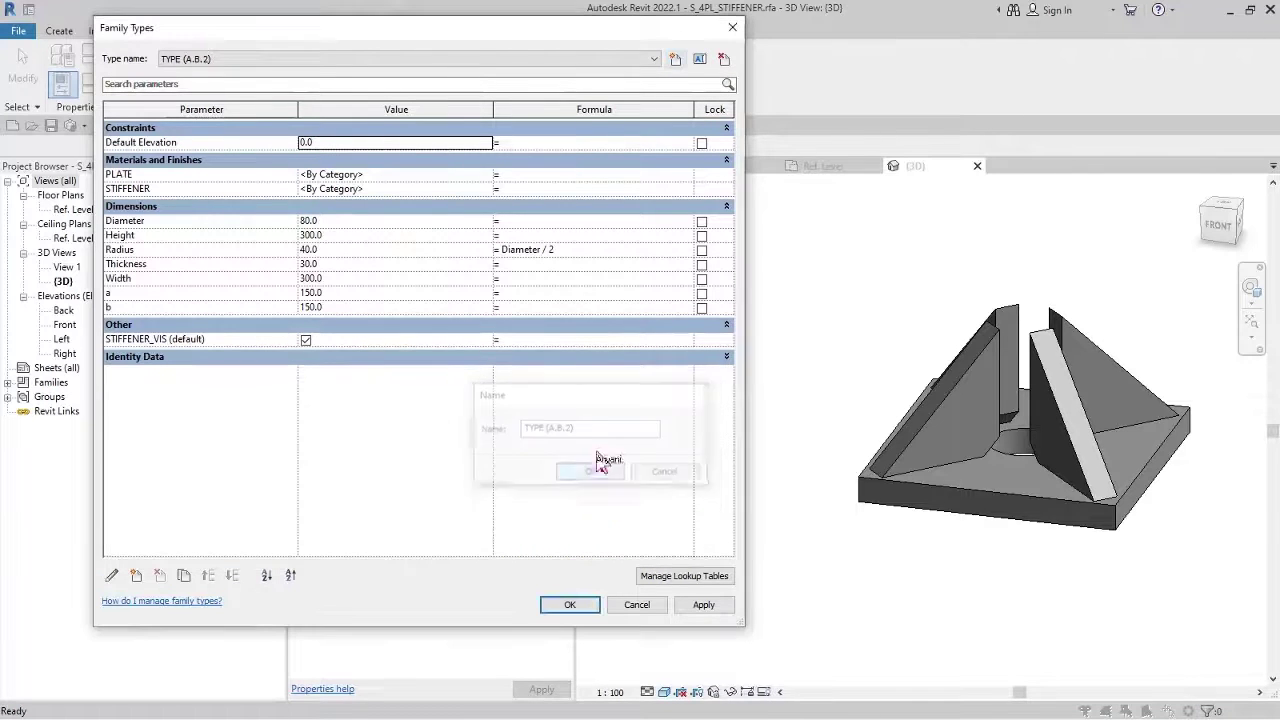
left_click(306, 341)
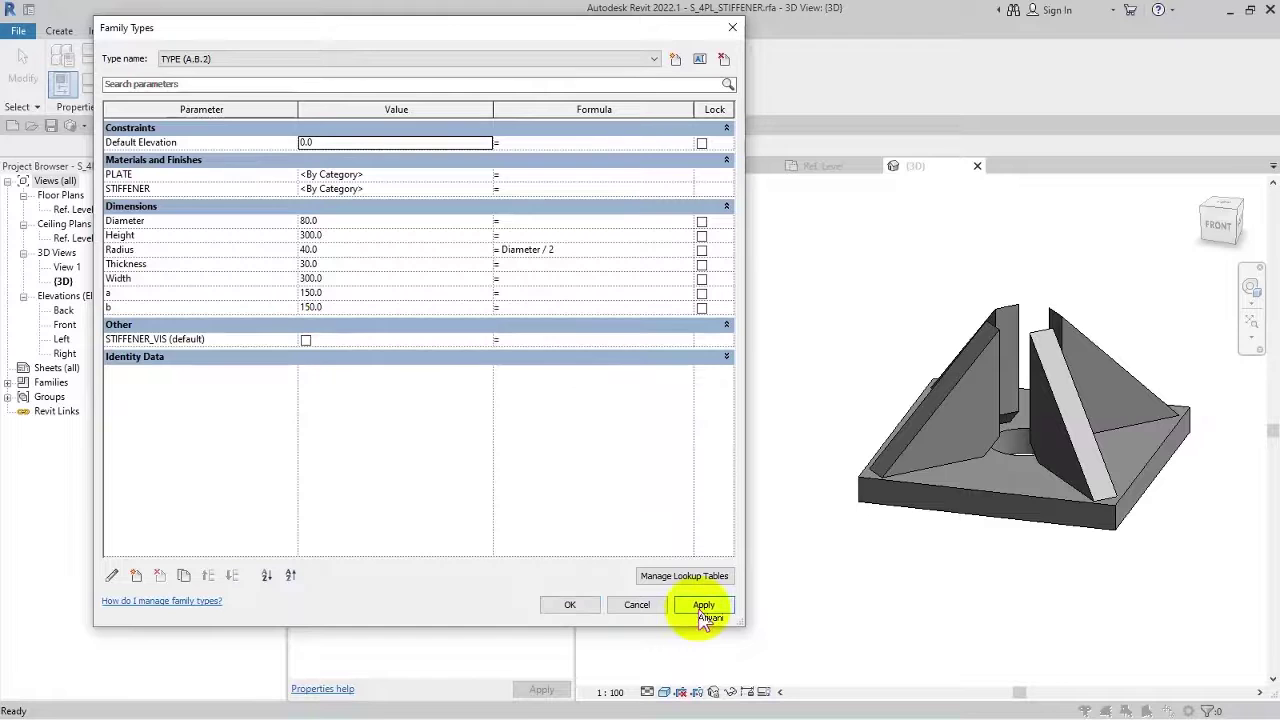
Set the Height and Width of TYPE (A.B.2) to 200 mm and apply the changes.
left_click(334, 221)
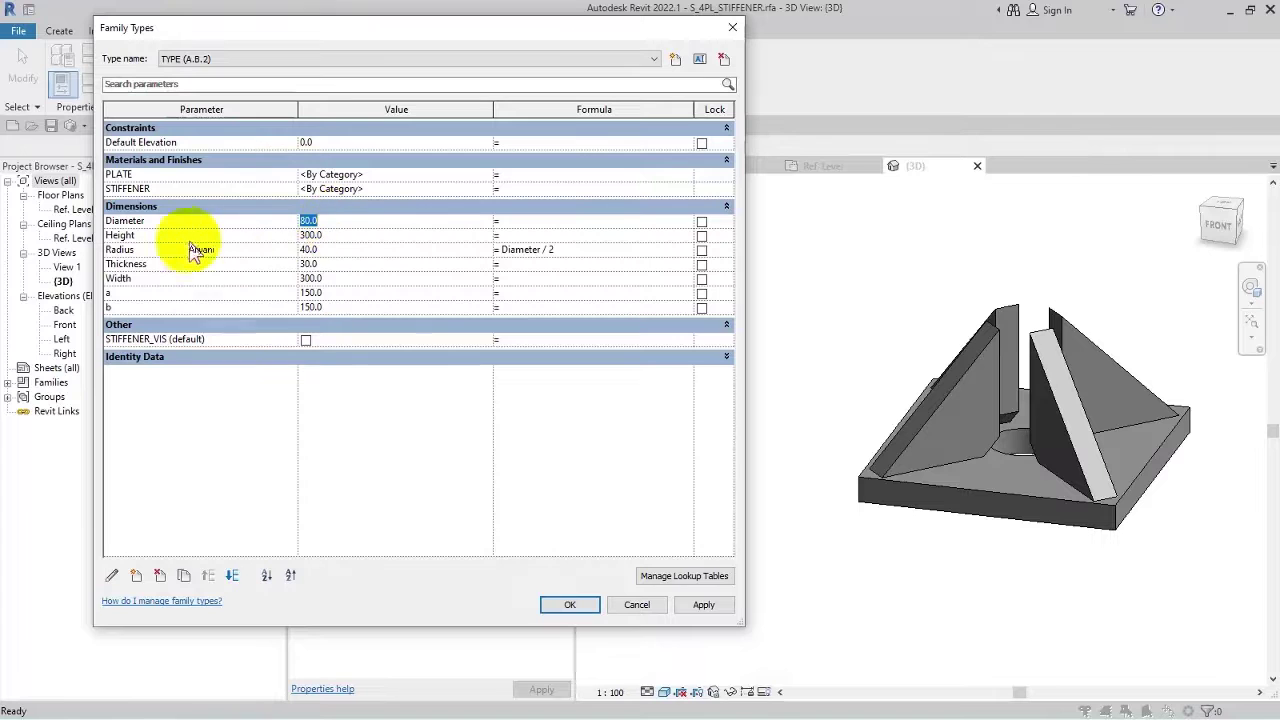
left_click(349, 236)
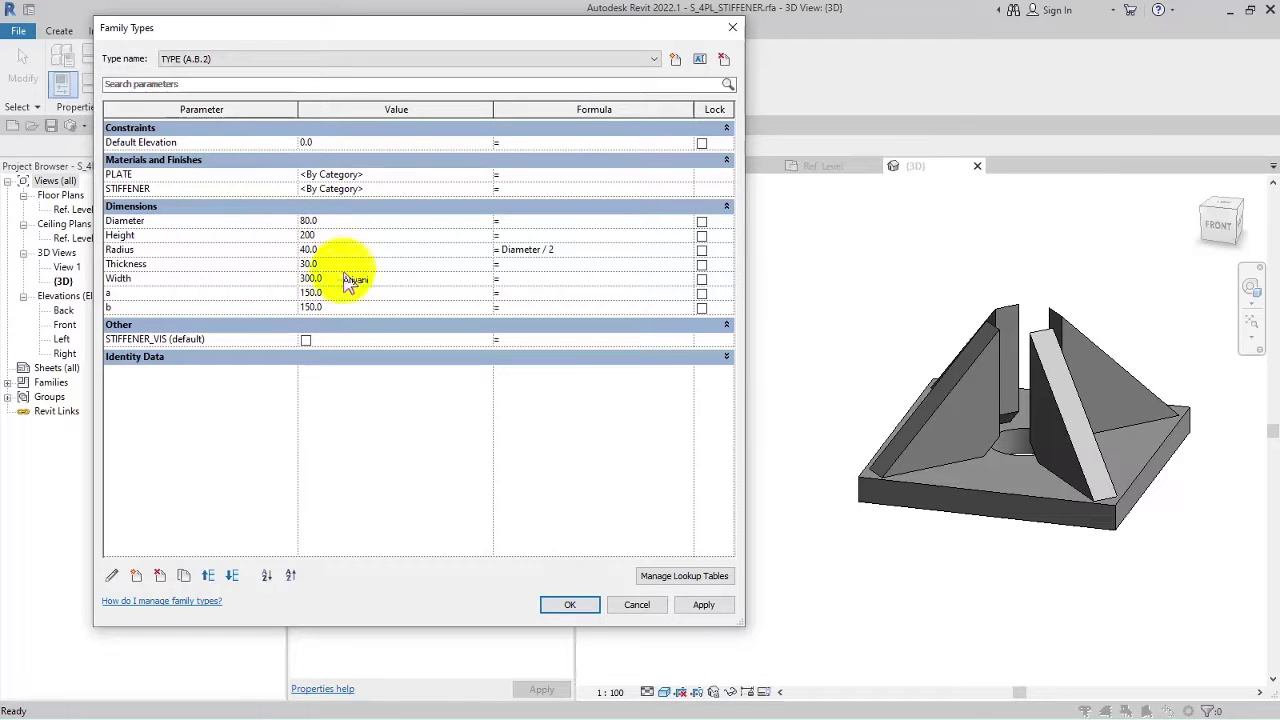
left_click(349, 279)
left_click(338, 293)
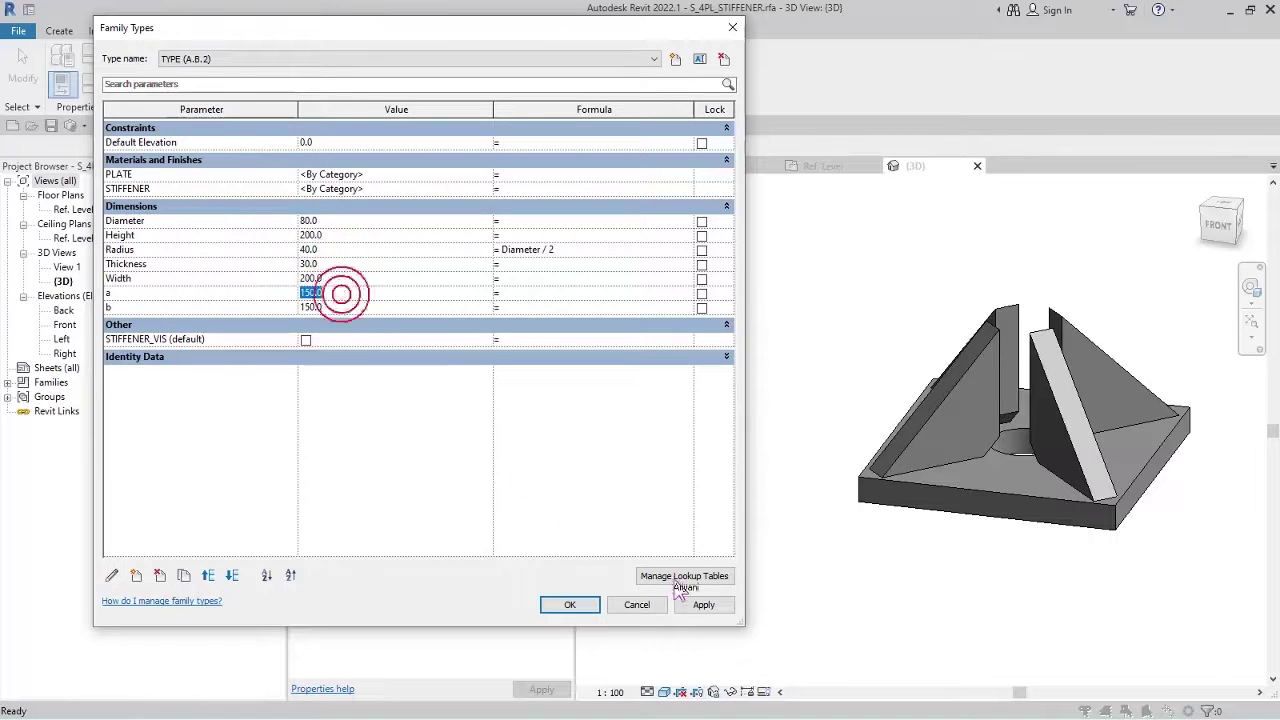
left_click(710, 606)
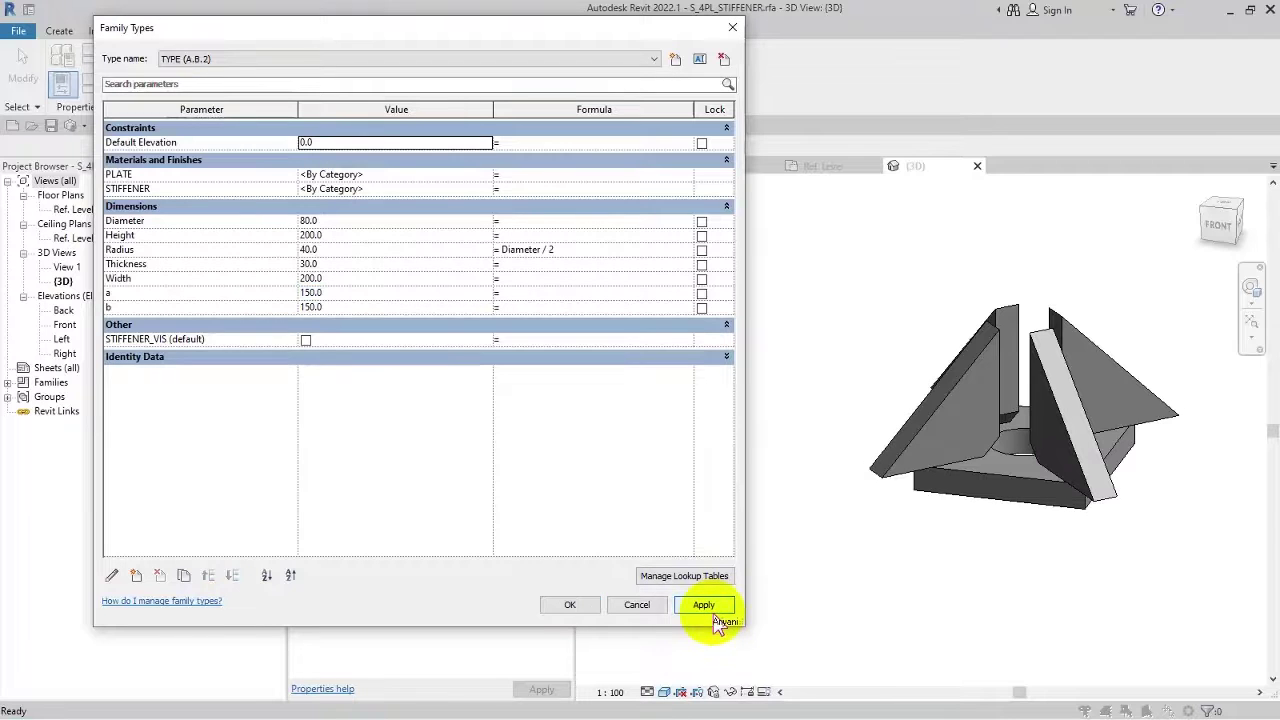
left_click(637, 605)
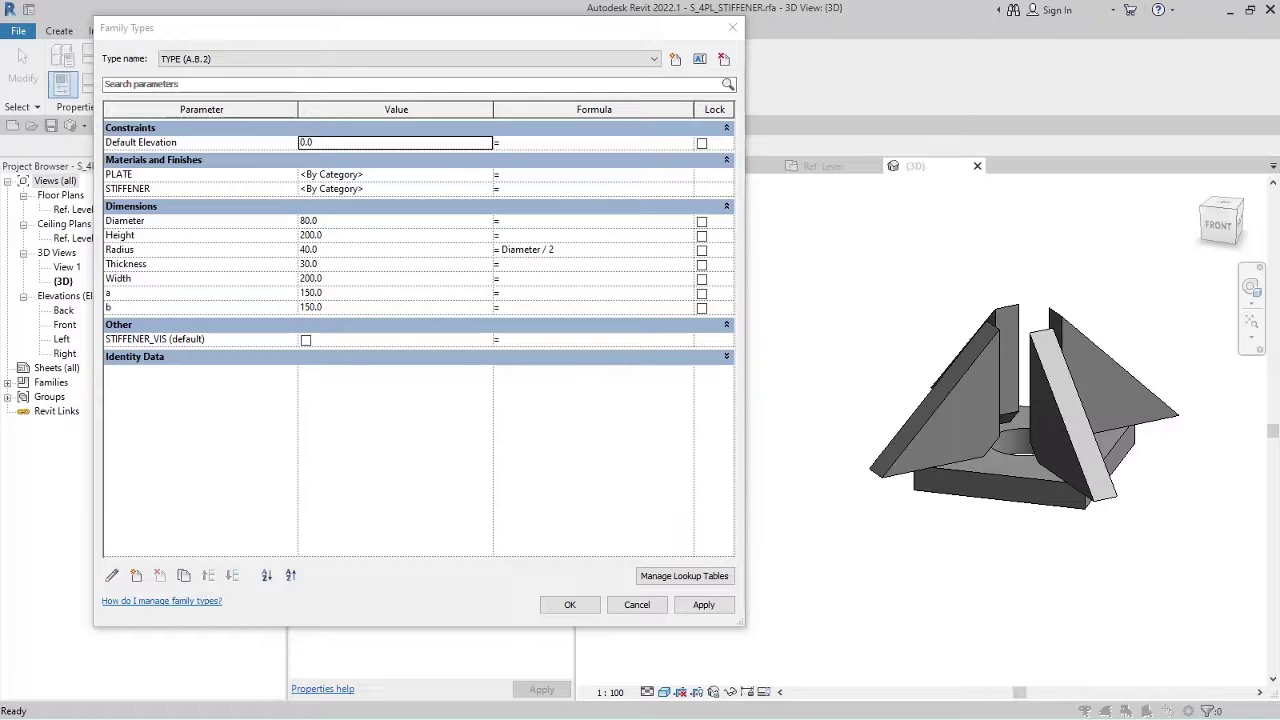
Set the Diameter of TYPE (A.B.2) to 40 mm and apply the change.
left_click(340, 222)
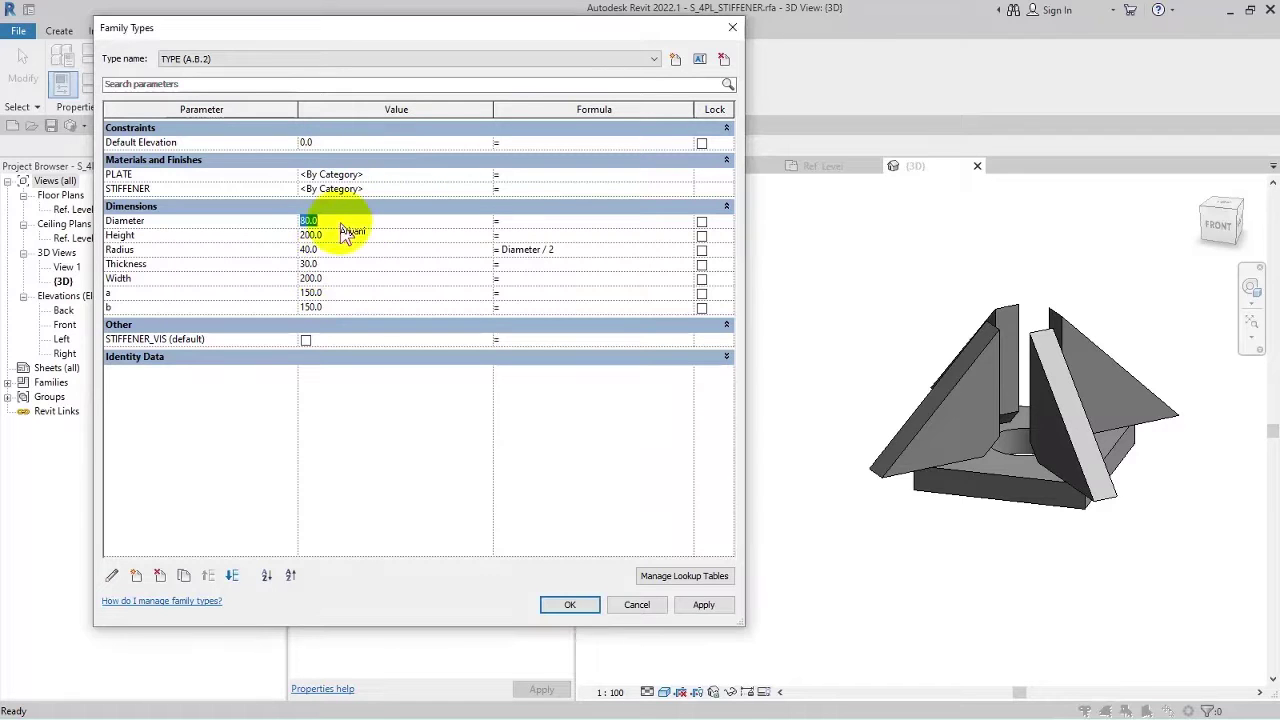
type("40")
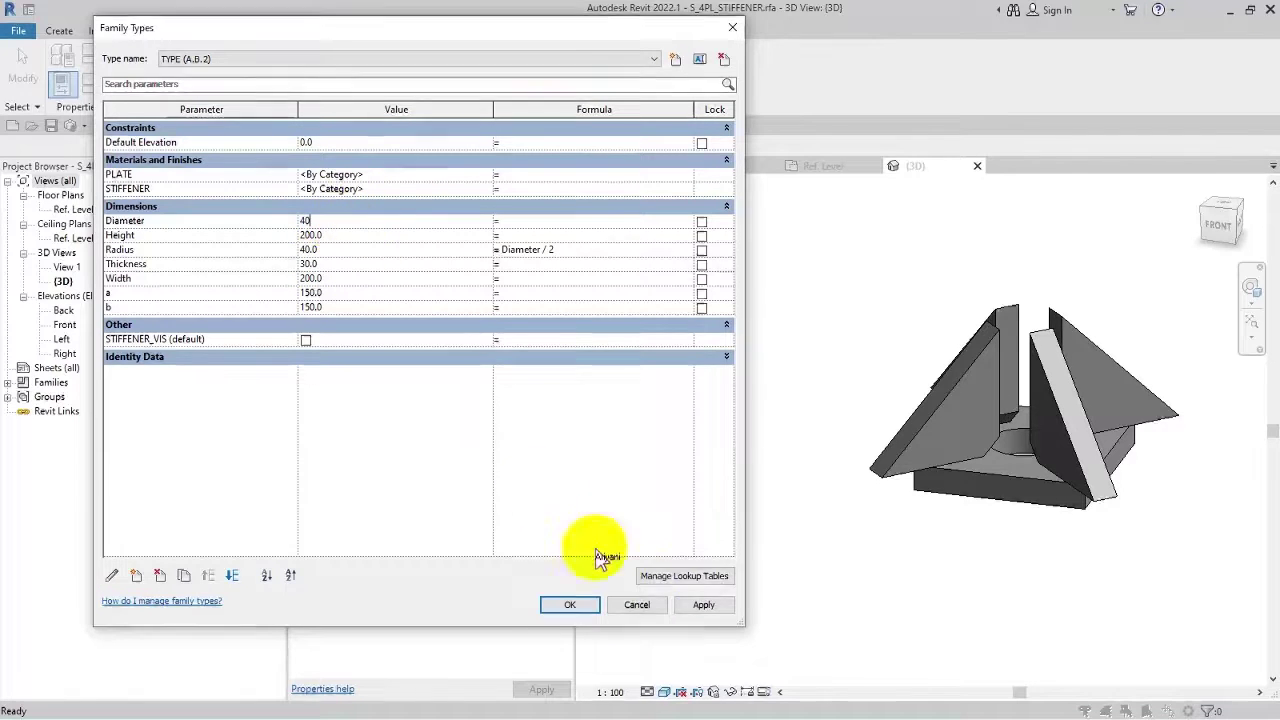
left_click(703, 605)
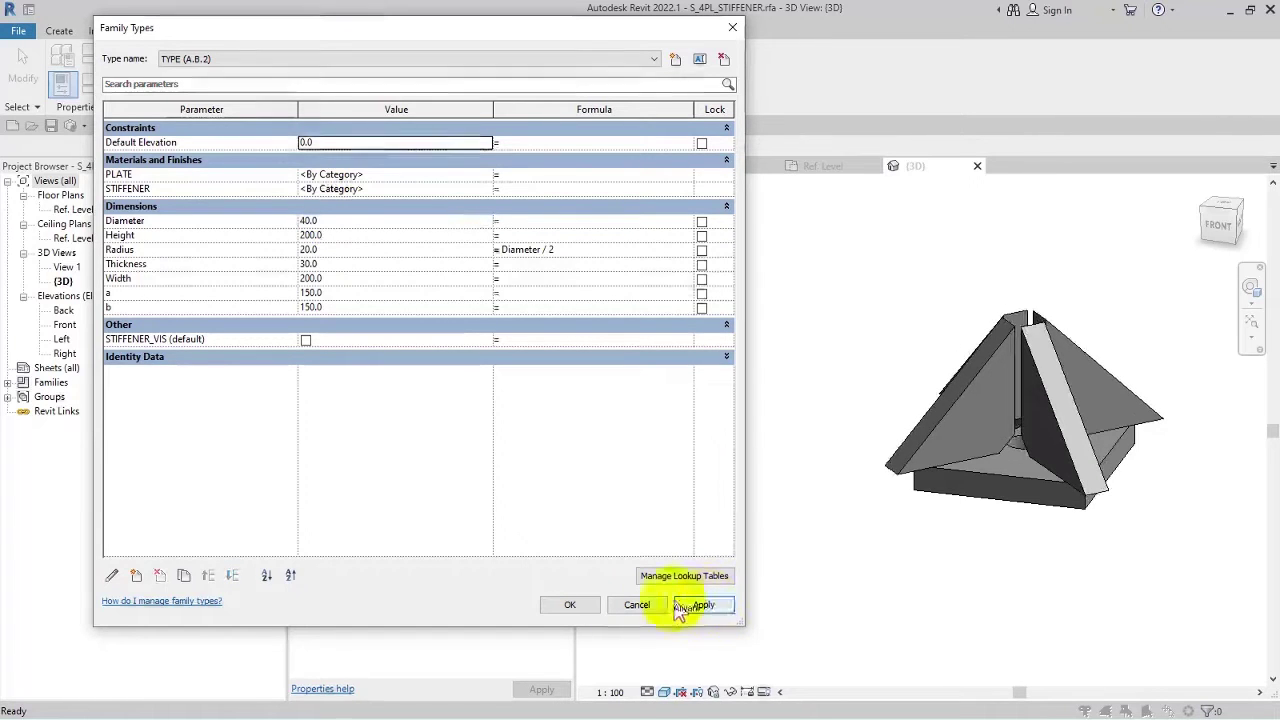
Close the family types settings and check the hidden stiffeners by switching Preview Visibility on and back off in the 3D view.
left_click(570, 605)
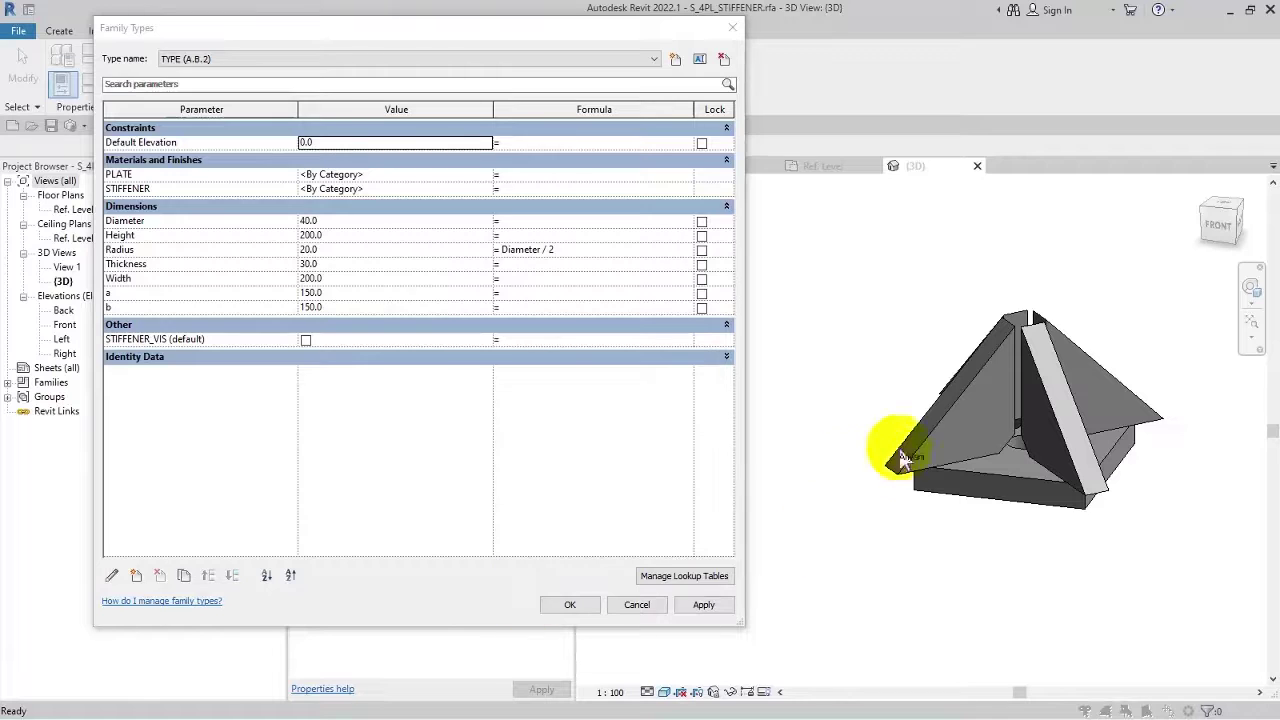
left_click(570, 605)
left_click(770, 693)
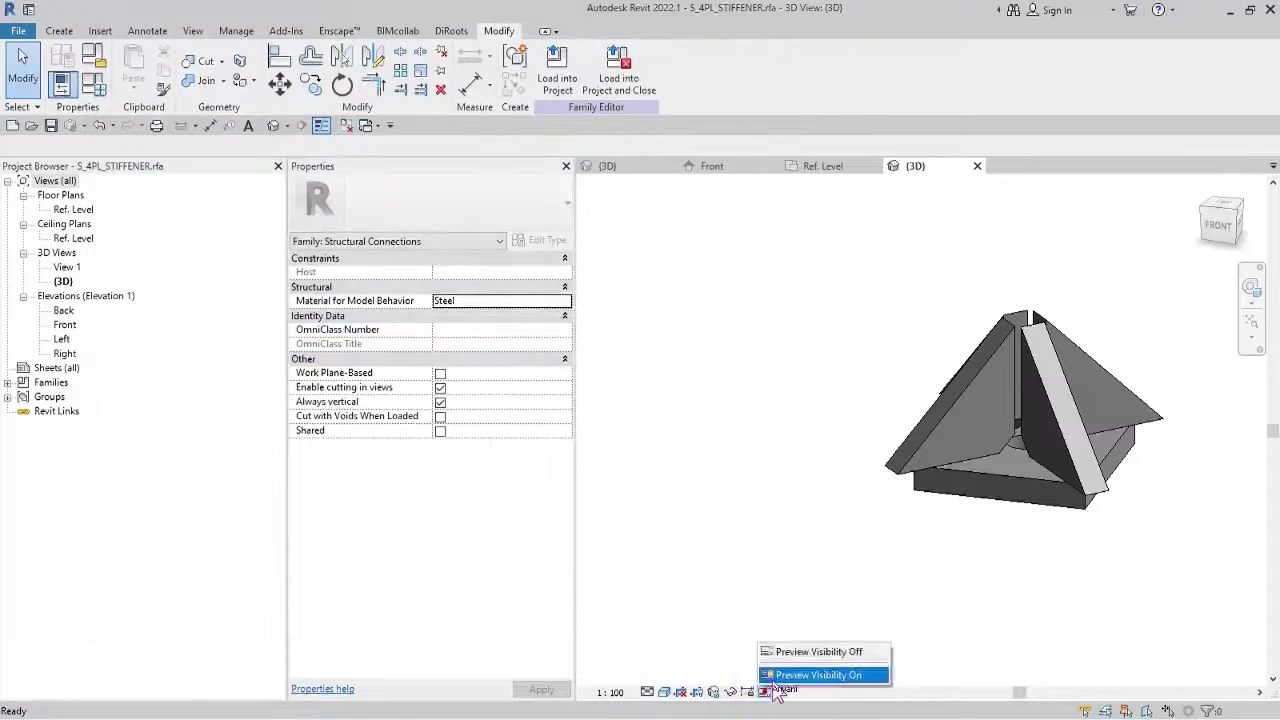
left_click(800, 594)
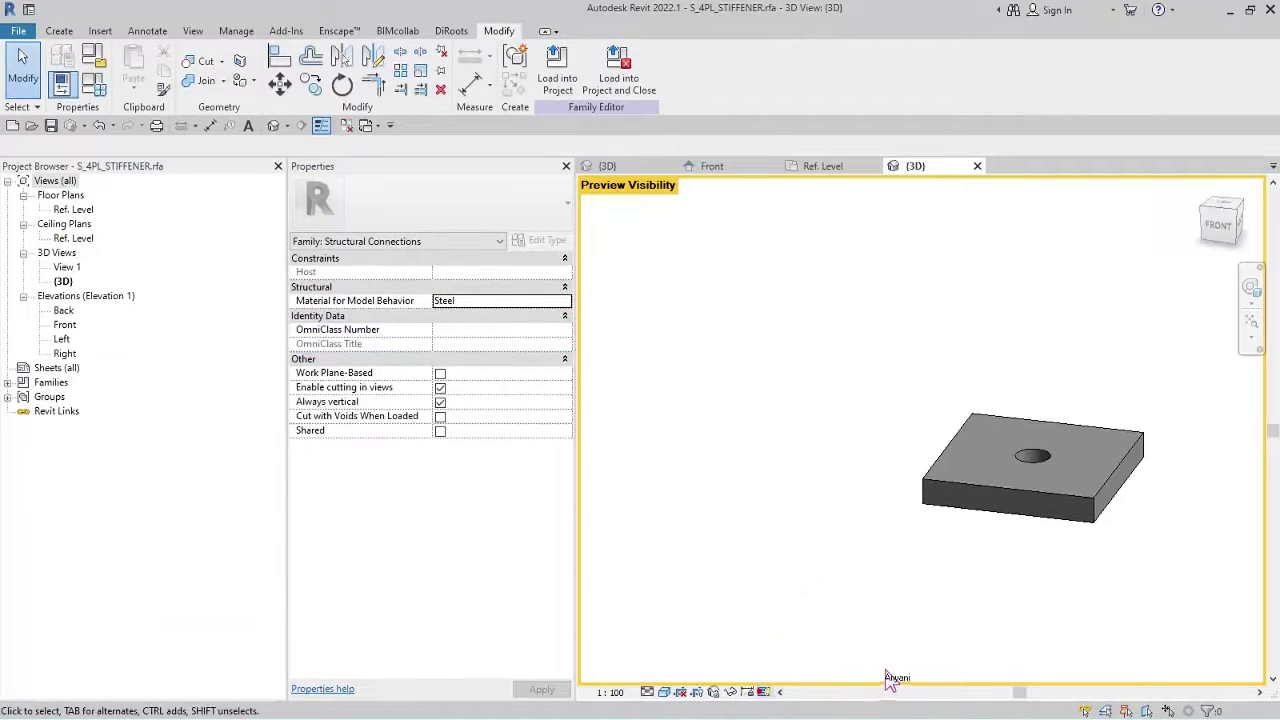
left_click(768, 690)
left_click(778, 653)
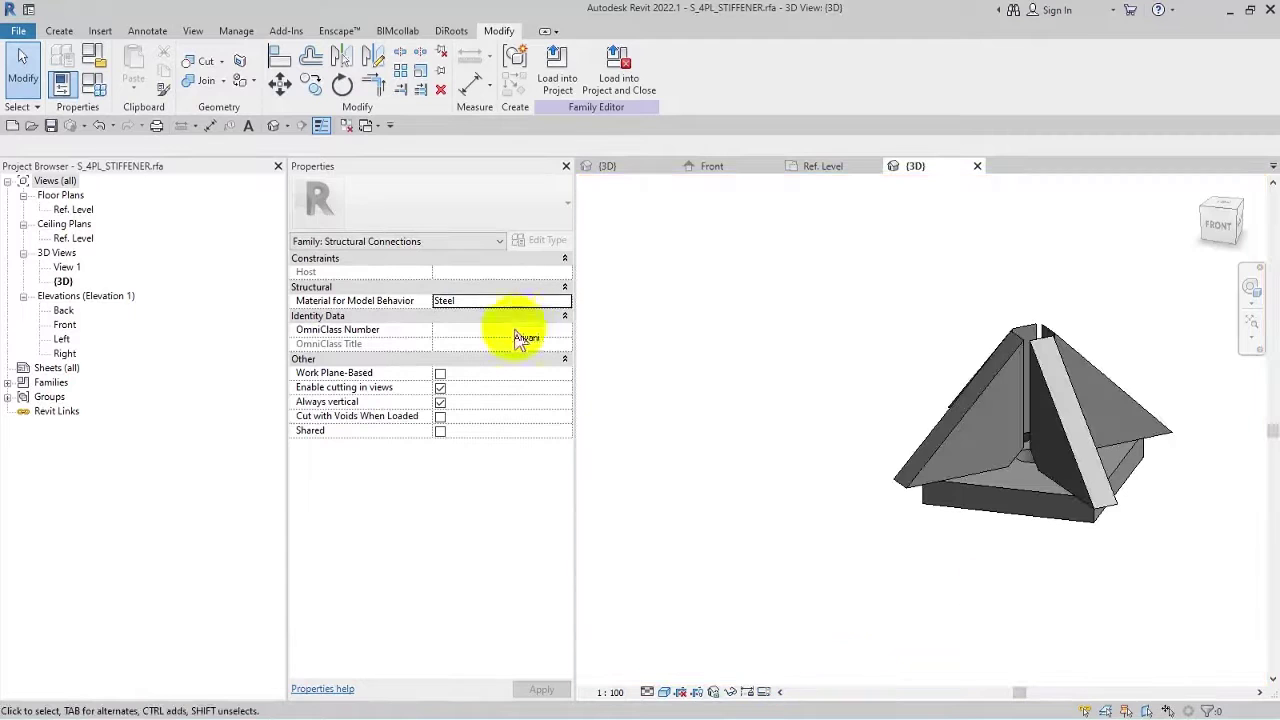
Reopen the family types settings, set parameter a of TYPE (A.B.2) to 200 mm and apply the change.
left_click(98, 87)
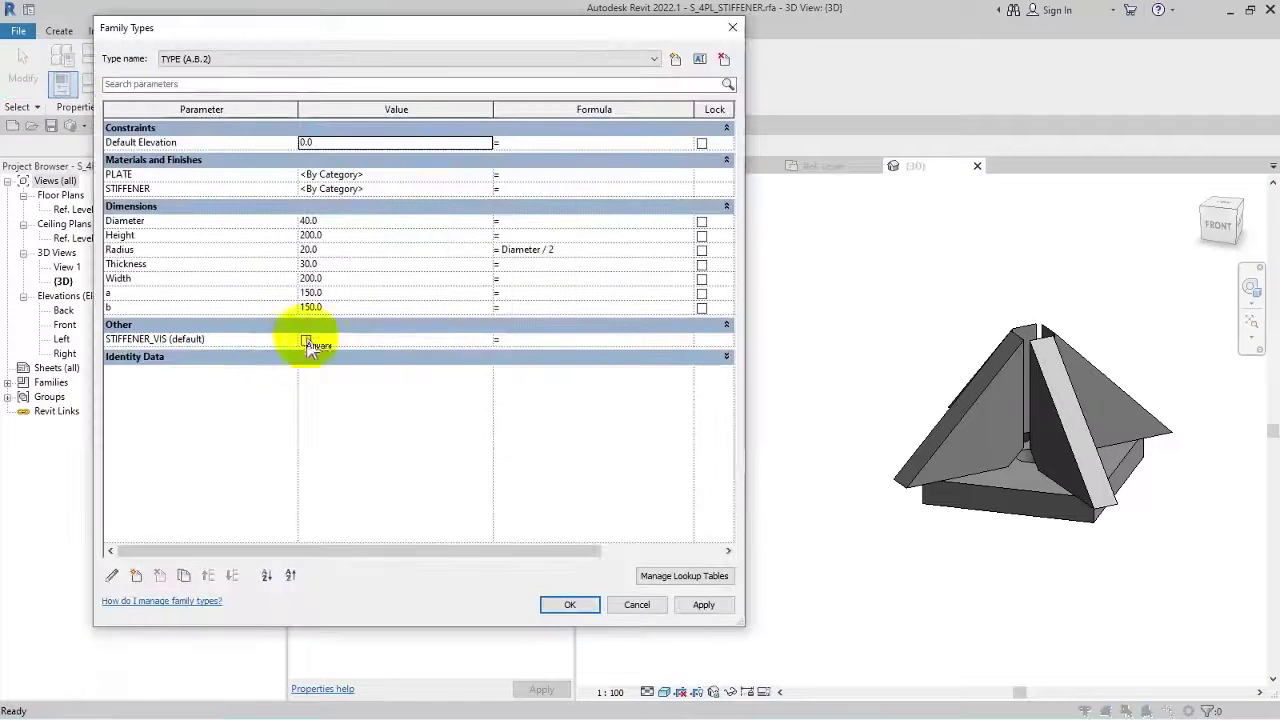
left_click(344, 307)
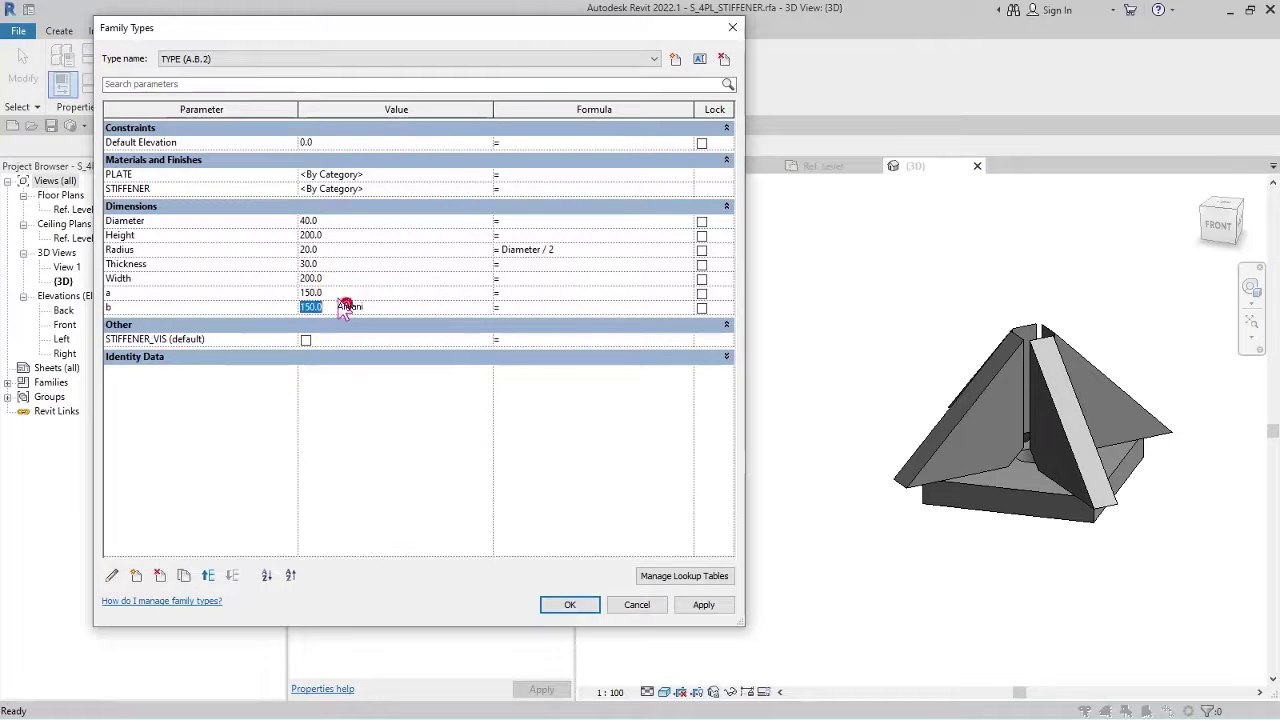
left_click(330, 238)
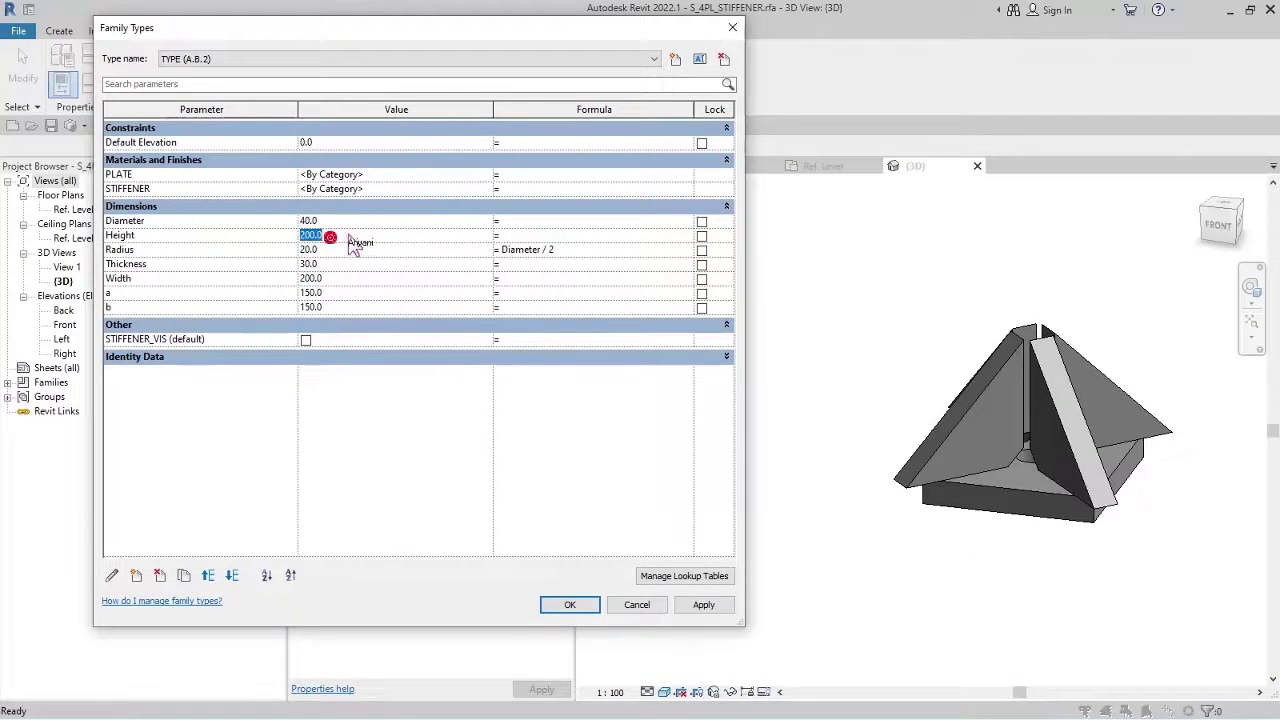
left_click(162, 239)
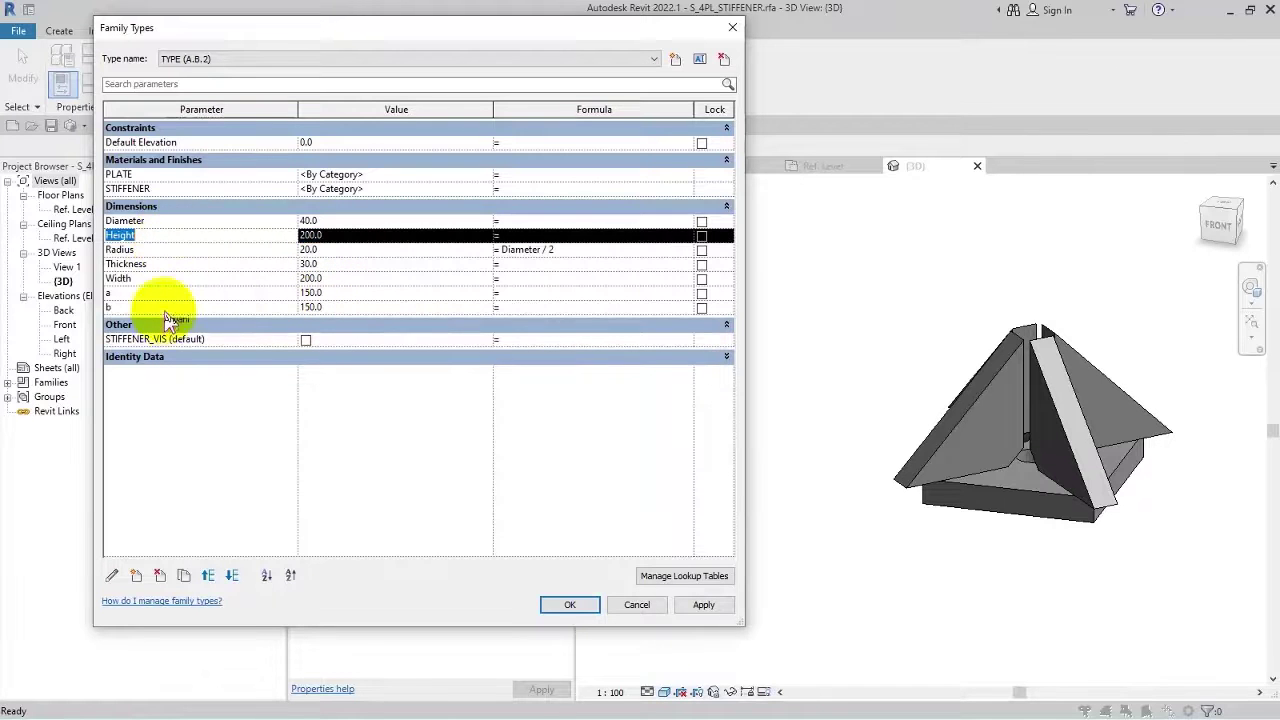
left_click(322, 294)
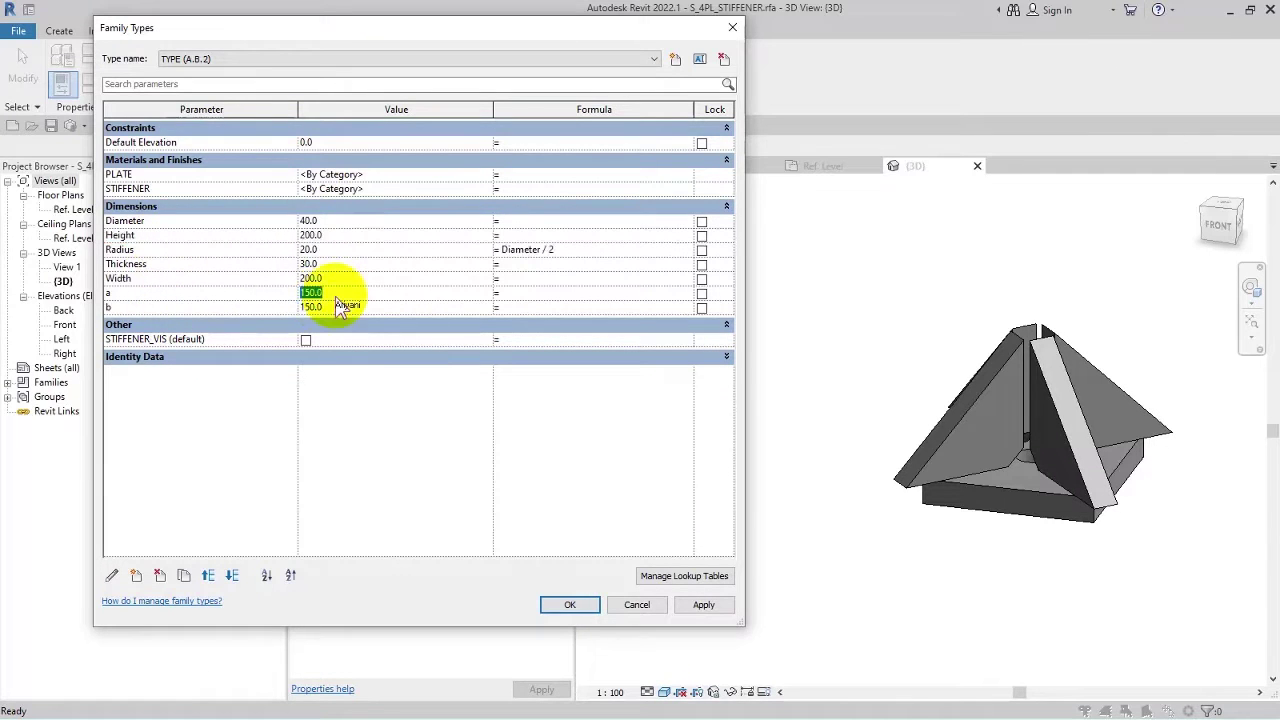
type("200")
left_click(703, 604)
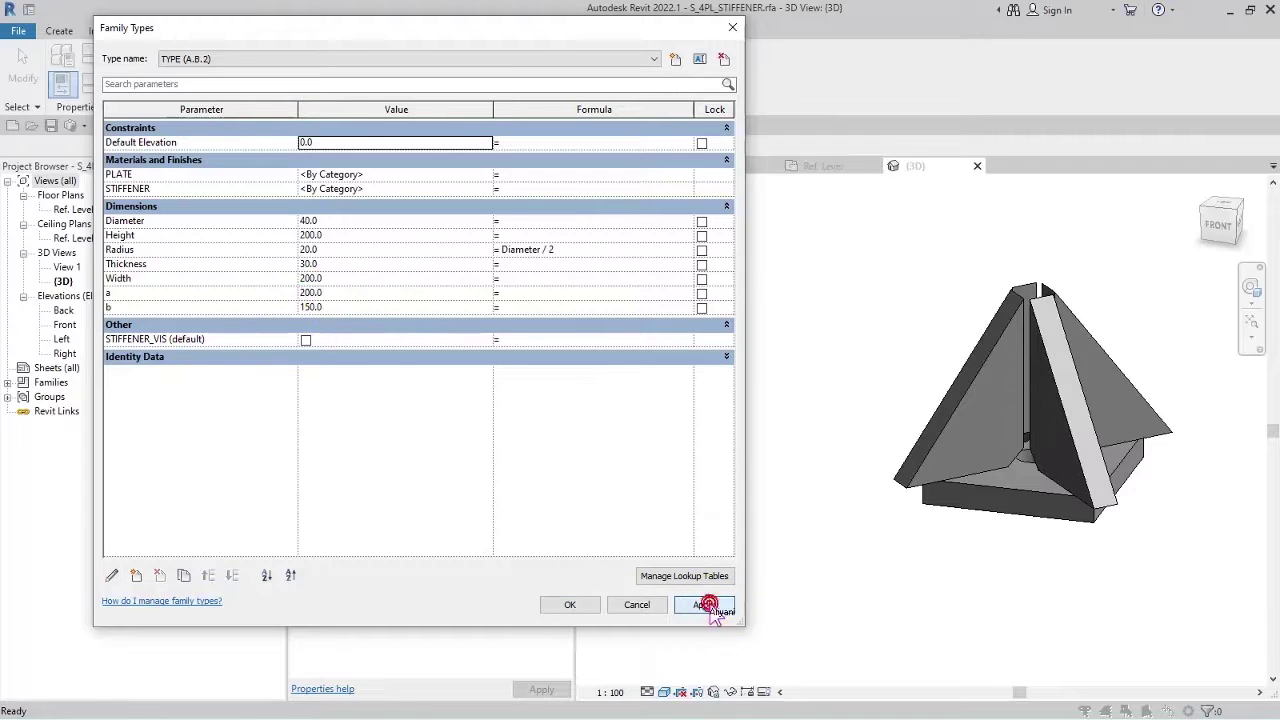
Drive parameter a with the formula Height - 30 mm and parameter b with Width - 30 mm, and apply them.
left_click(349, 291)
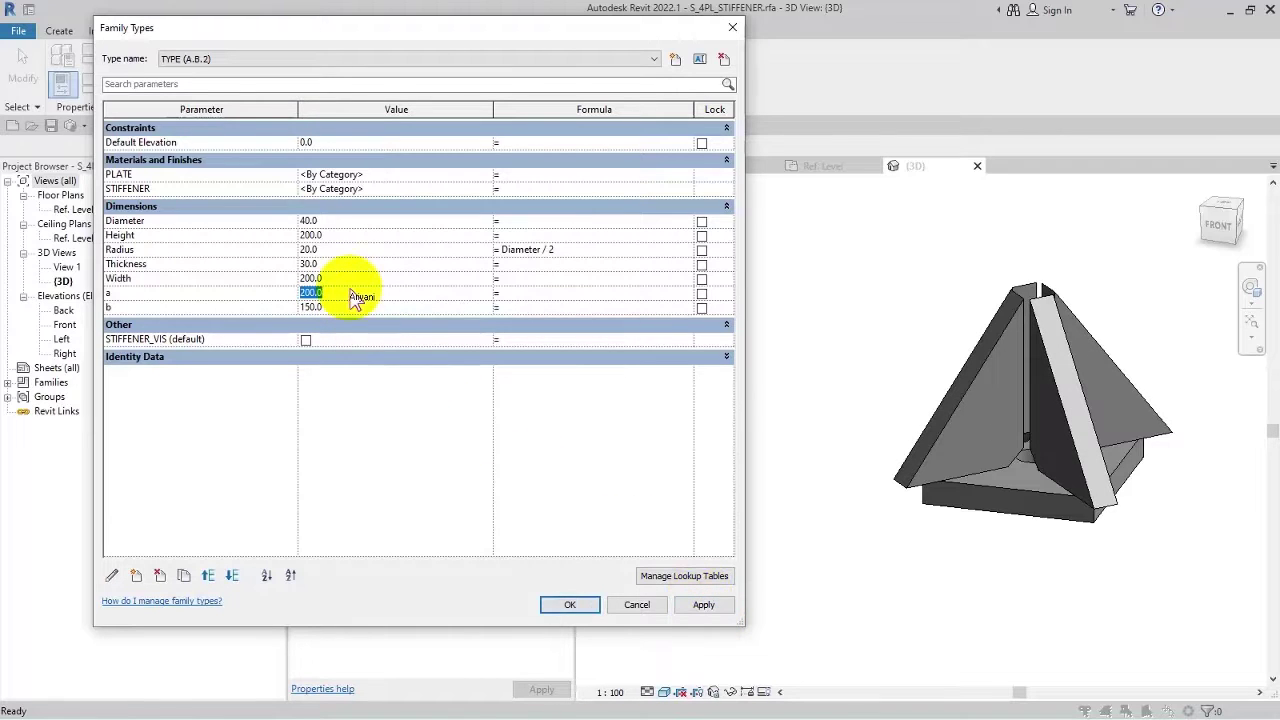
left_click(536, 293)
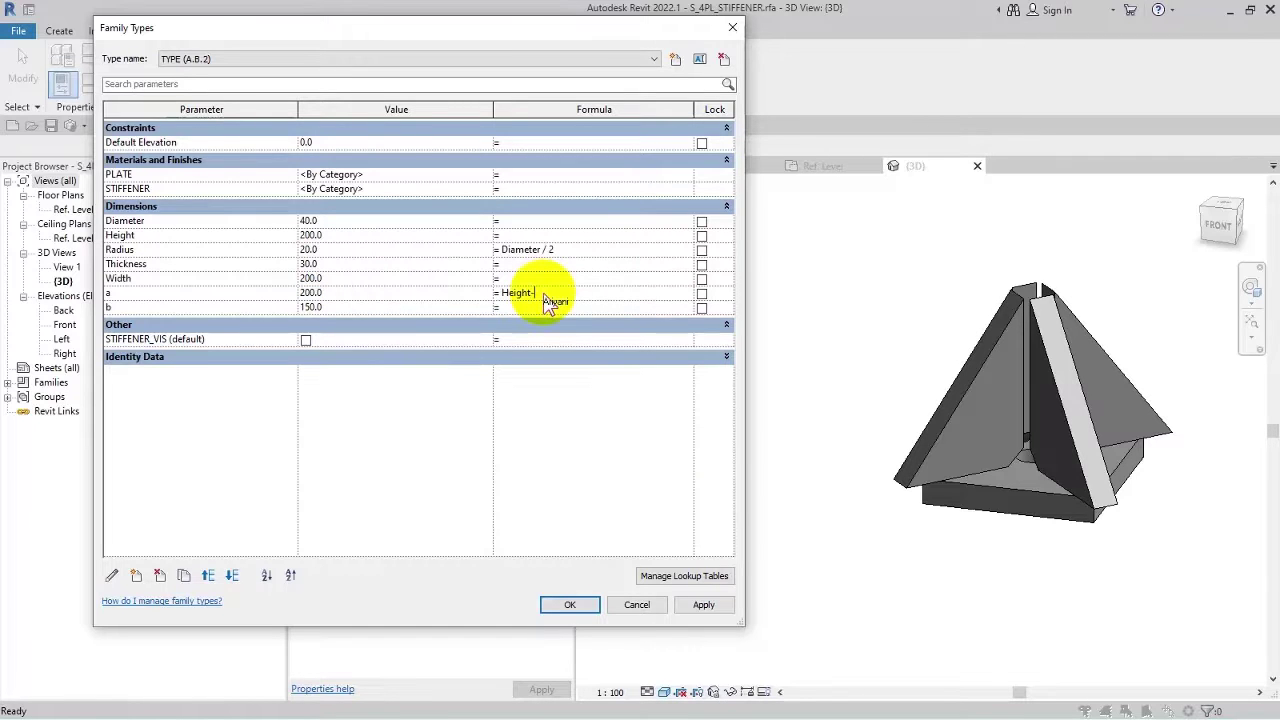
type("Height - 30")
left_click(175, 252)
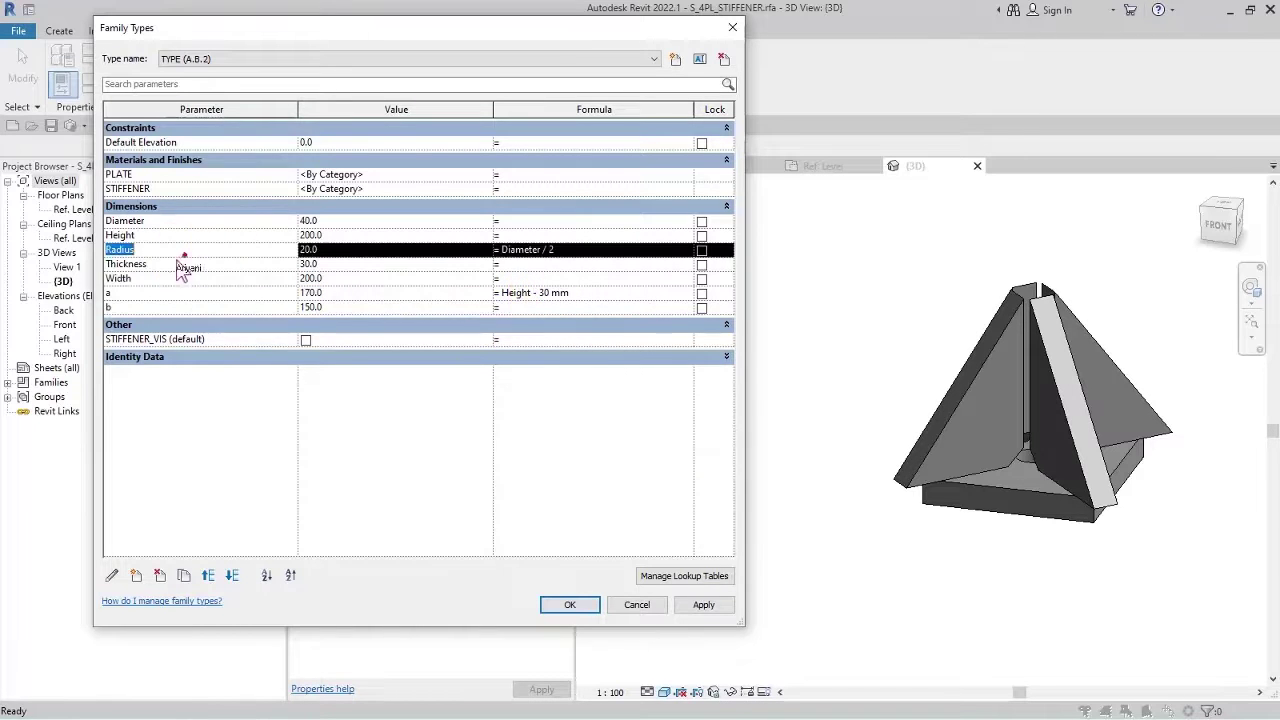
left_click(153, 281)
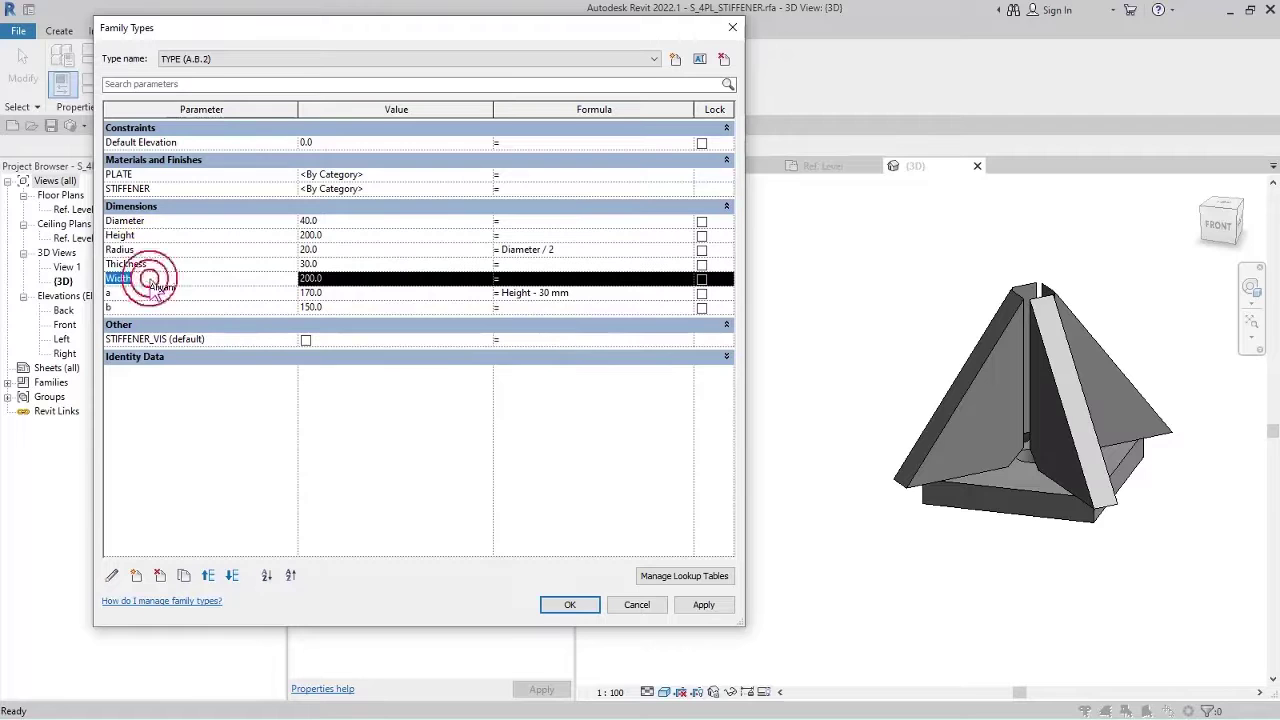
left_click(225, 307)
left_click(509, 307)
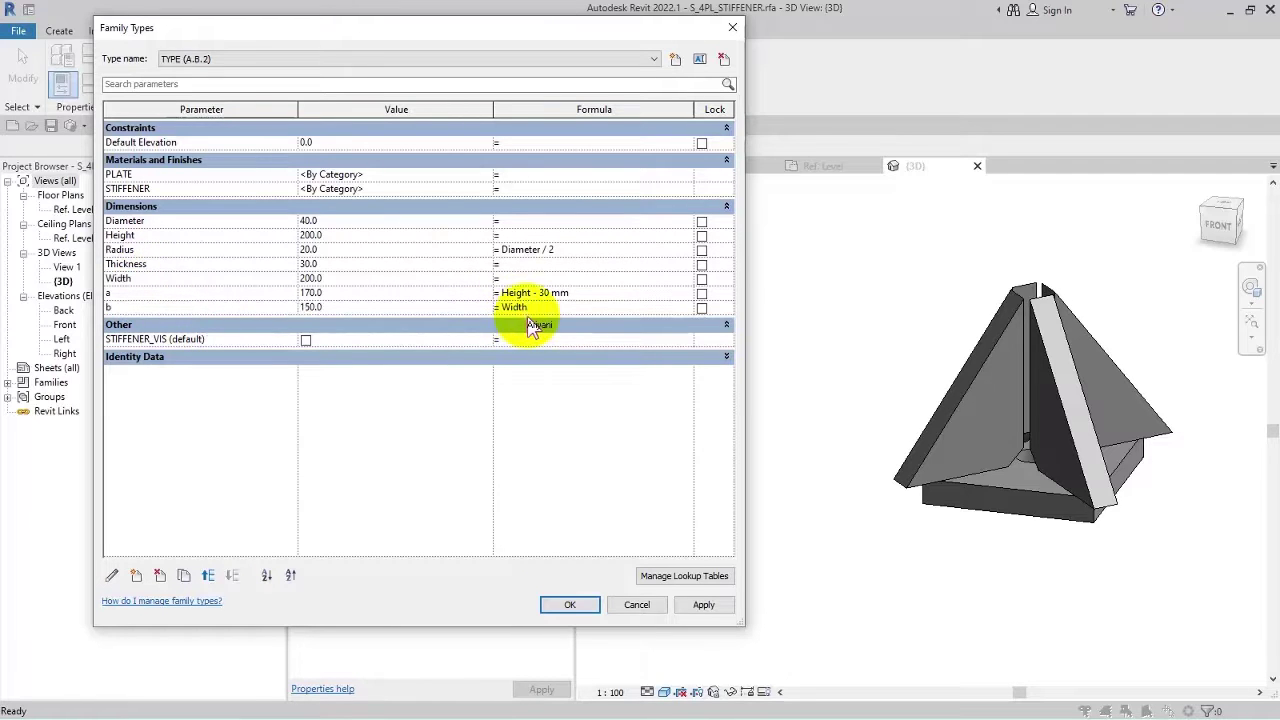
type("Width - 30")
key("Return")
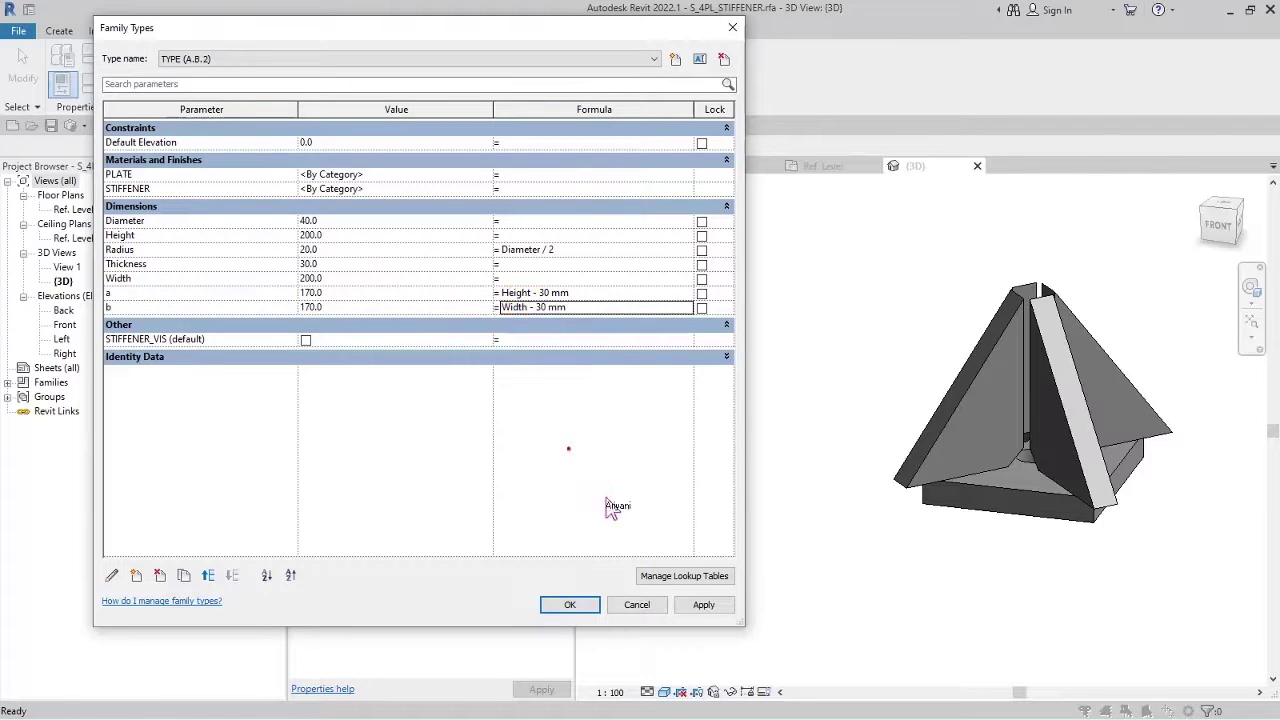
left_click(703, 604)
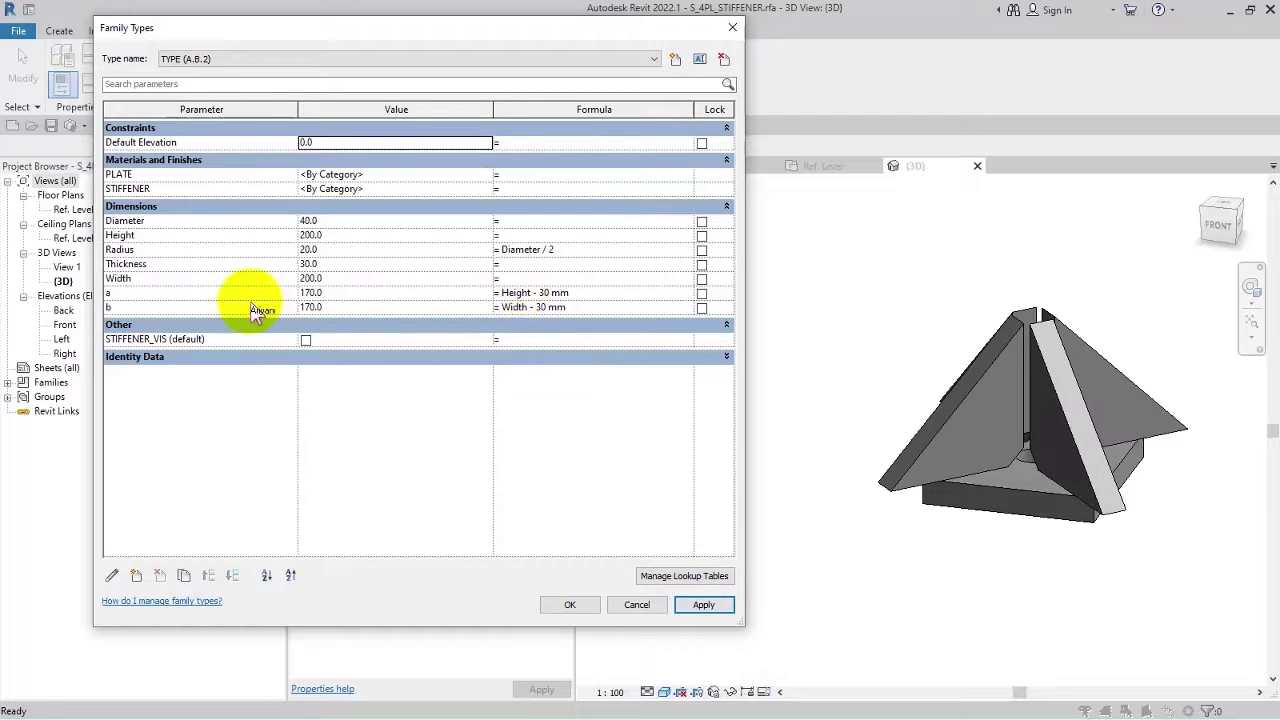
Change the formulas to Width - 100 mm for parameter b and Height - 100 mm for parameter a, applying each change.
left_click(310, 278)
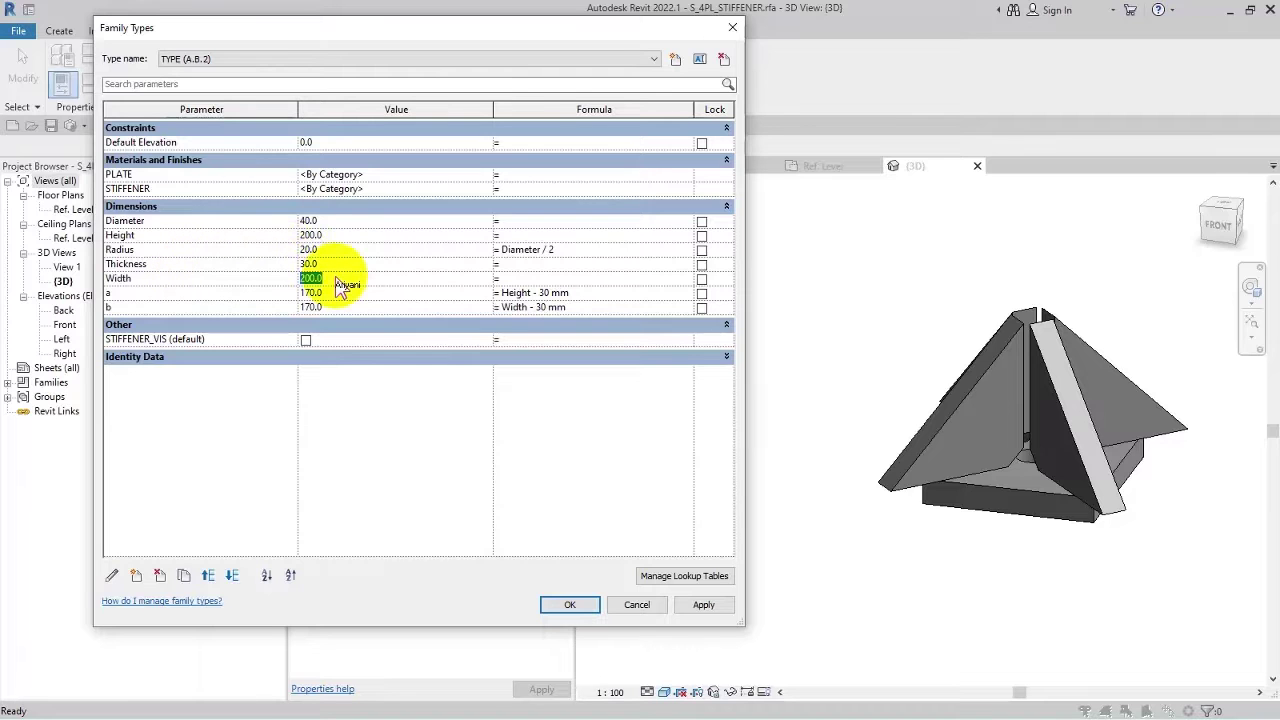
left_click(548, 309)
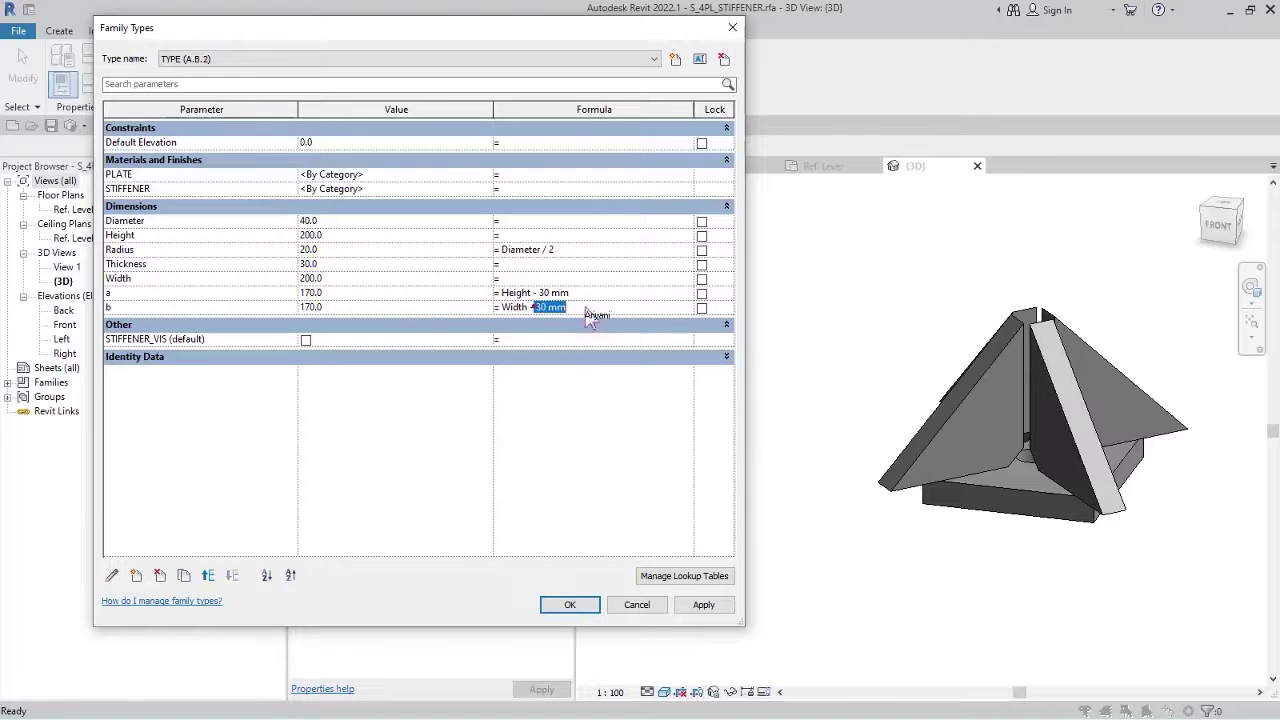
type("100 mm")
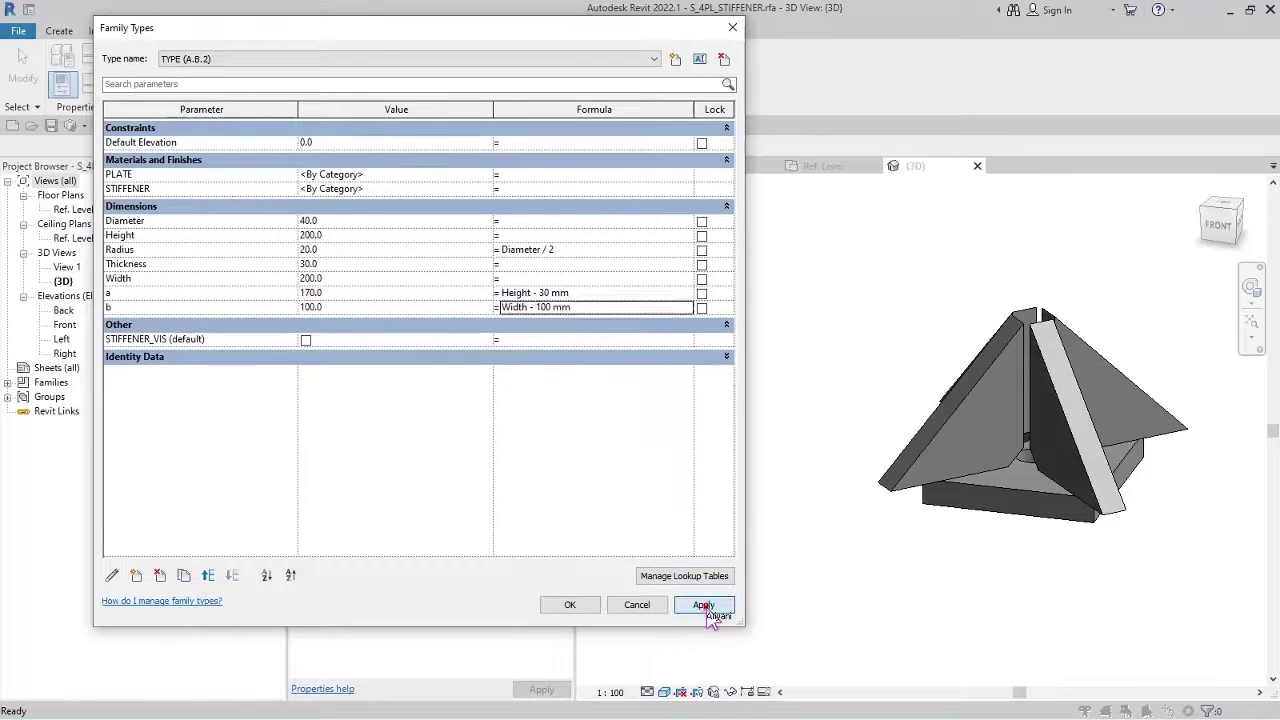
left_click(705, 605)
left_click(548, 294)
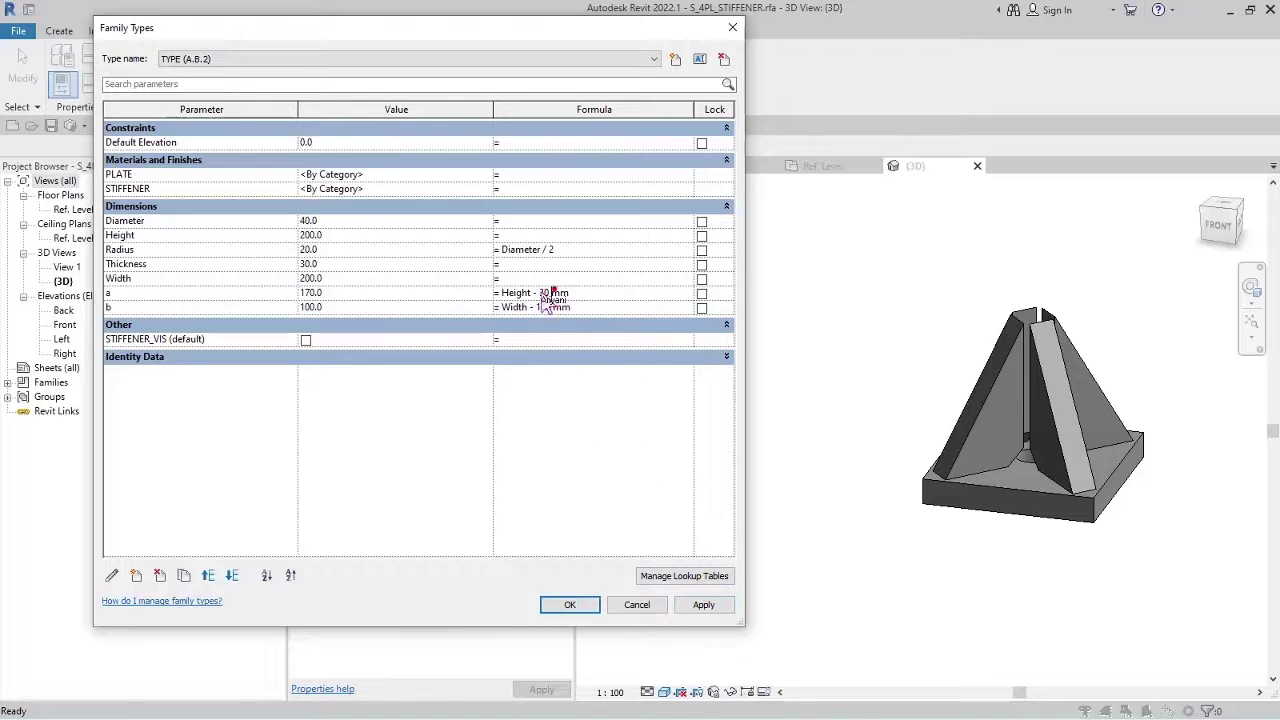
type("100 mm")
left_click(704, 605)
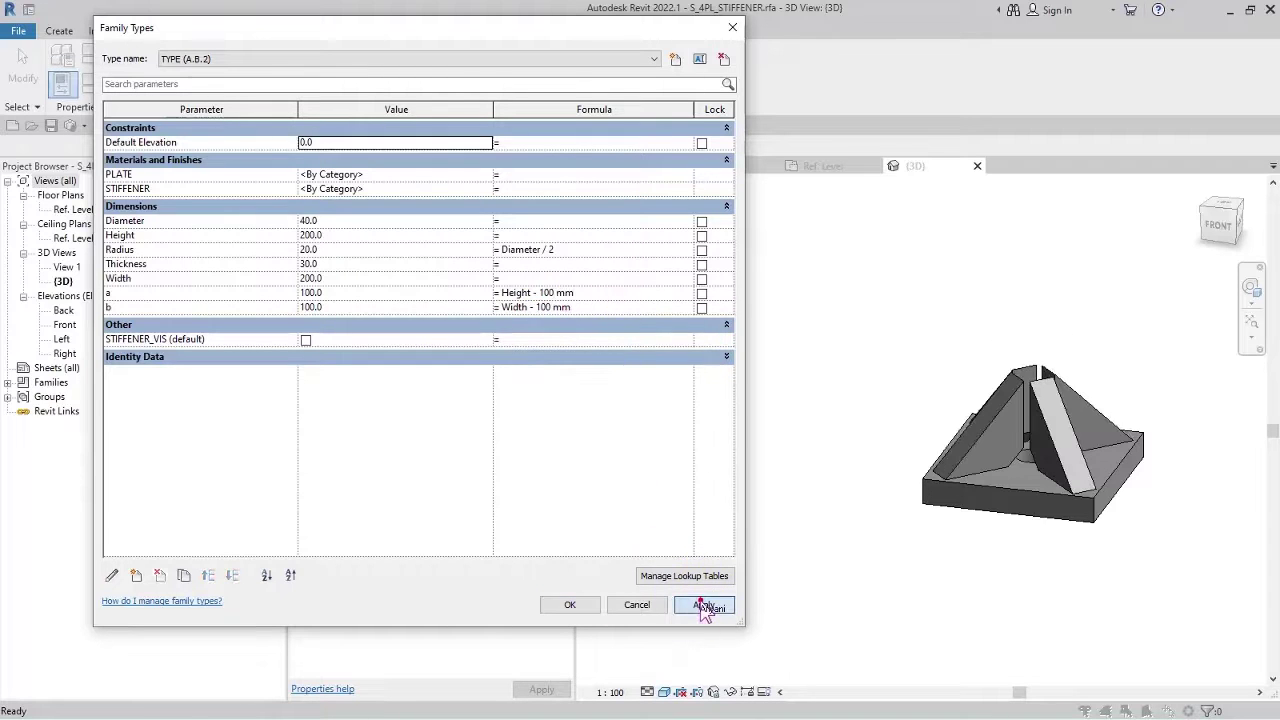
Change the formula of parameter a to Height - 50 mm and of parameter b to Width - 50 mm, and apply.
left_click(537, 296)
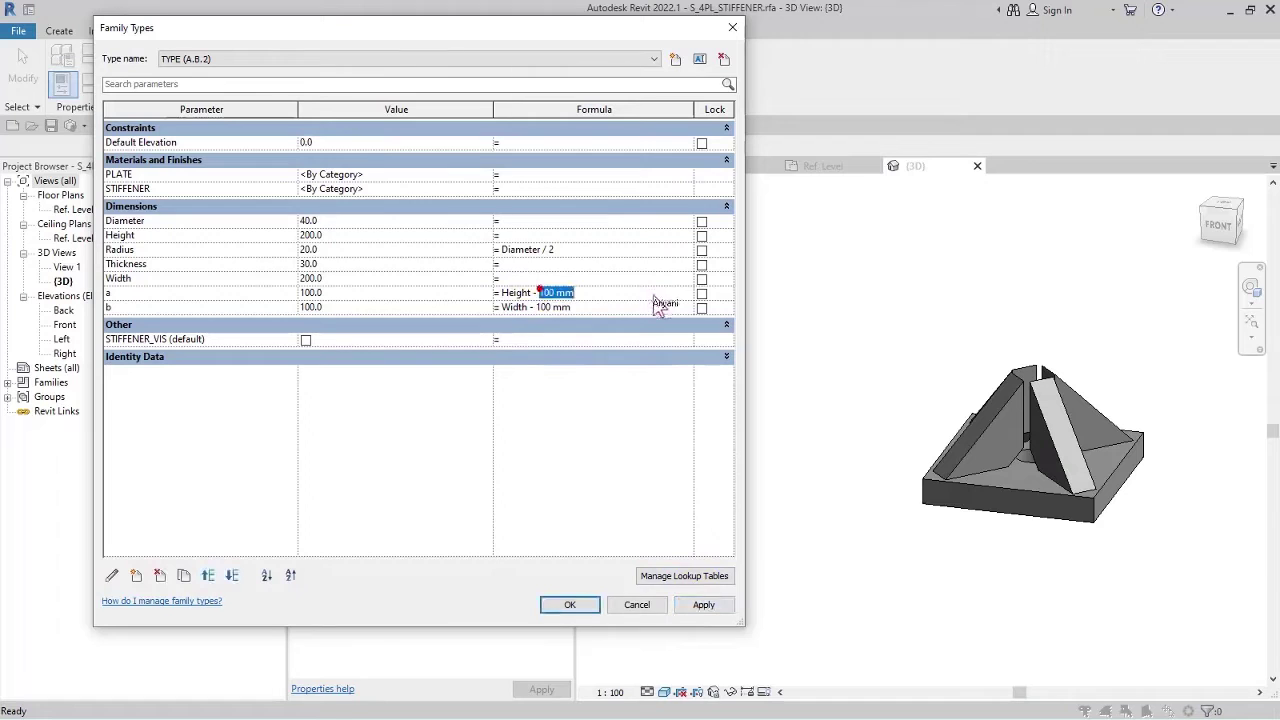
type("50")
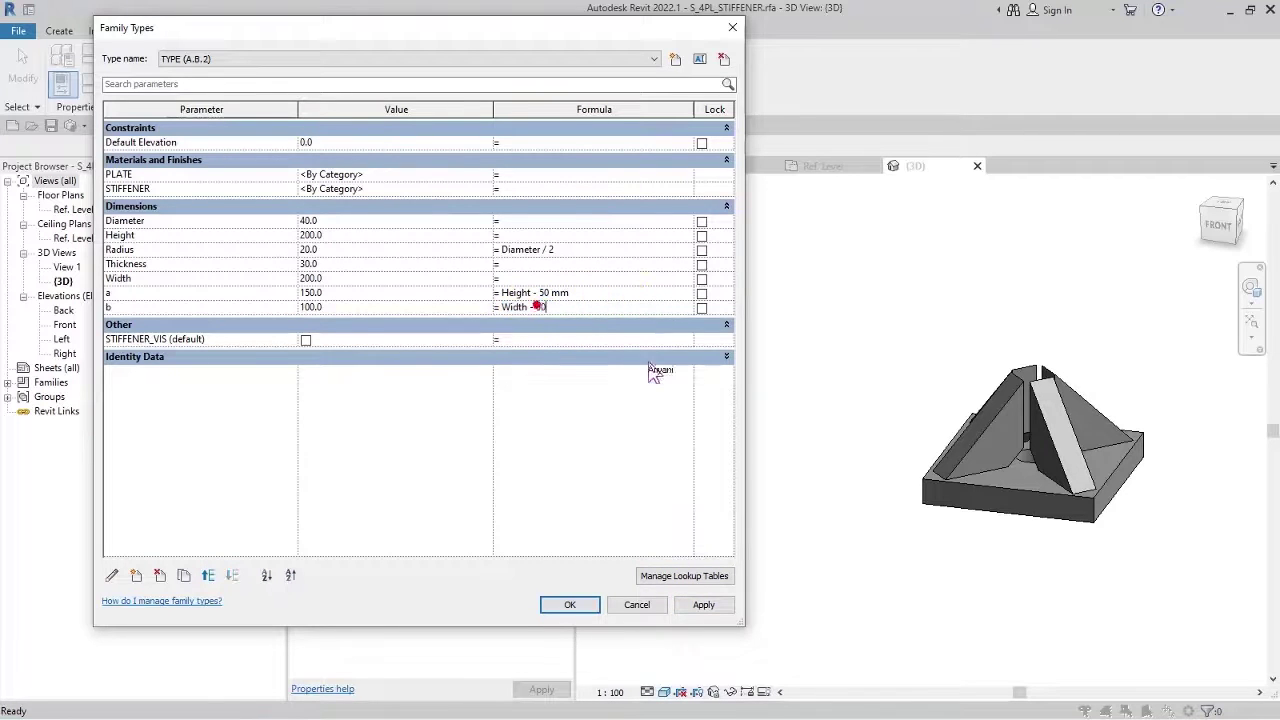
left_click(704, 605)
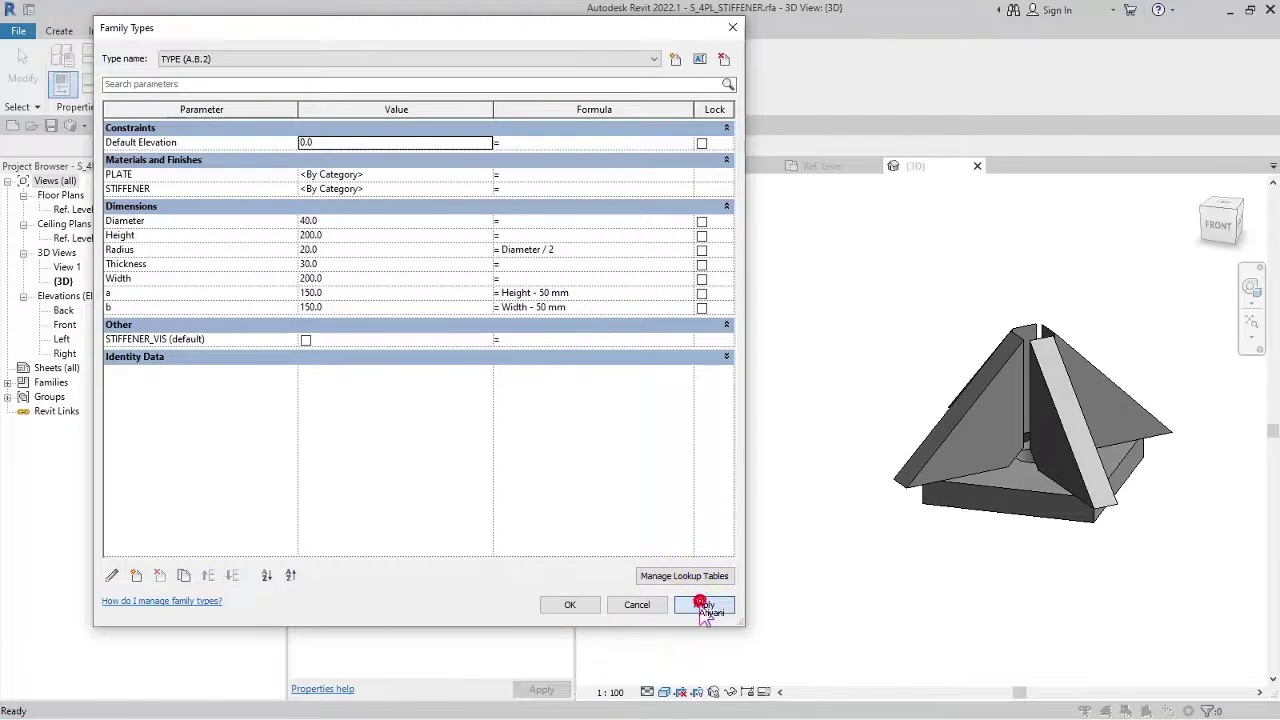
Change the formula of parameter b to Width - 100 mm and apply it.
left_click(556, 308)
type("100")
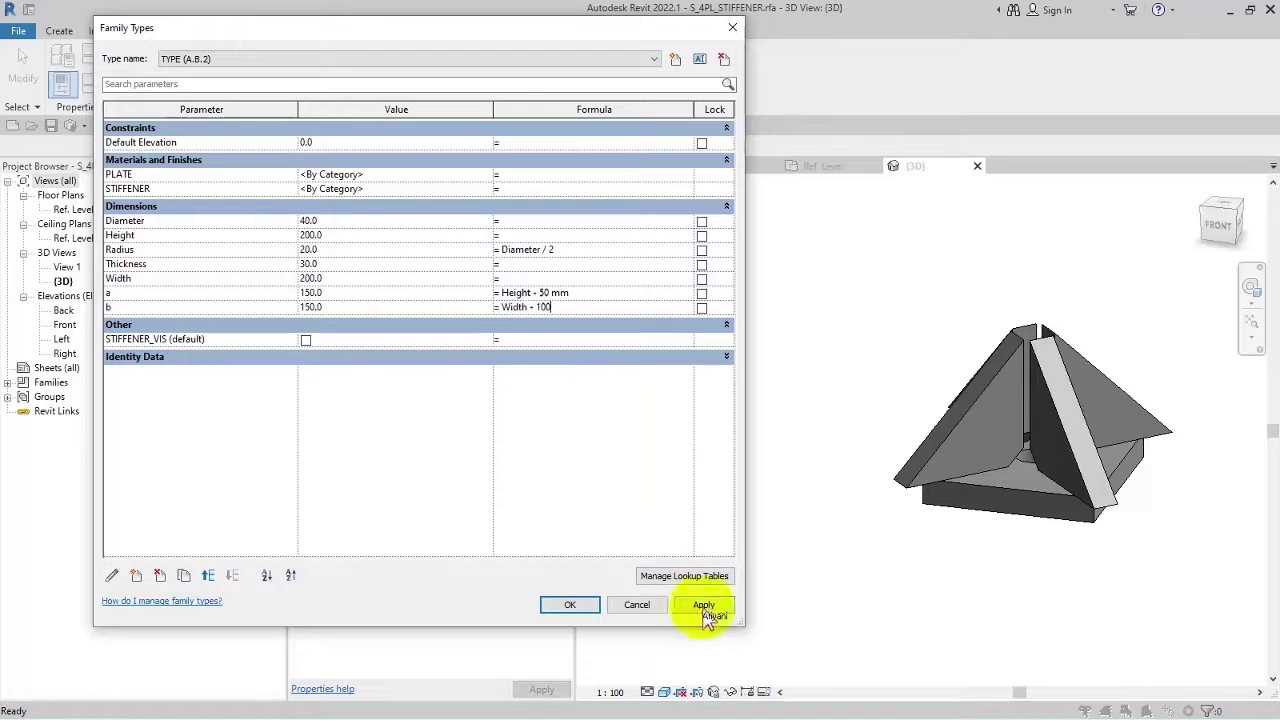
left_click(704, 605)
Switch the current family type to TYPE (A.B.1) and apply it to the model.
left_click(314, 59)
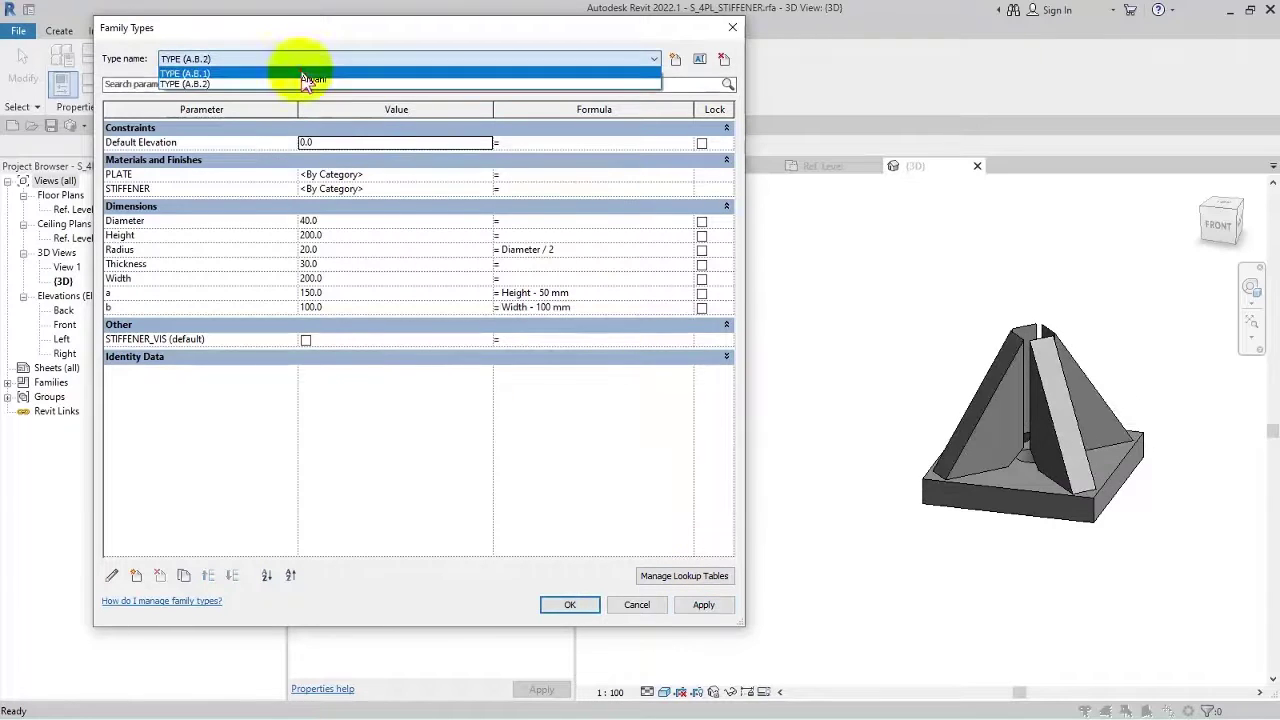
left_click(314, 73)
left_click(704, 605)
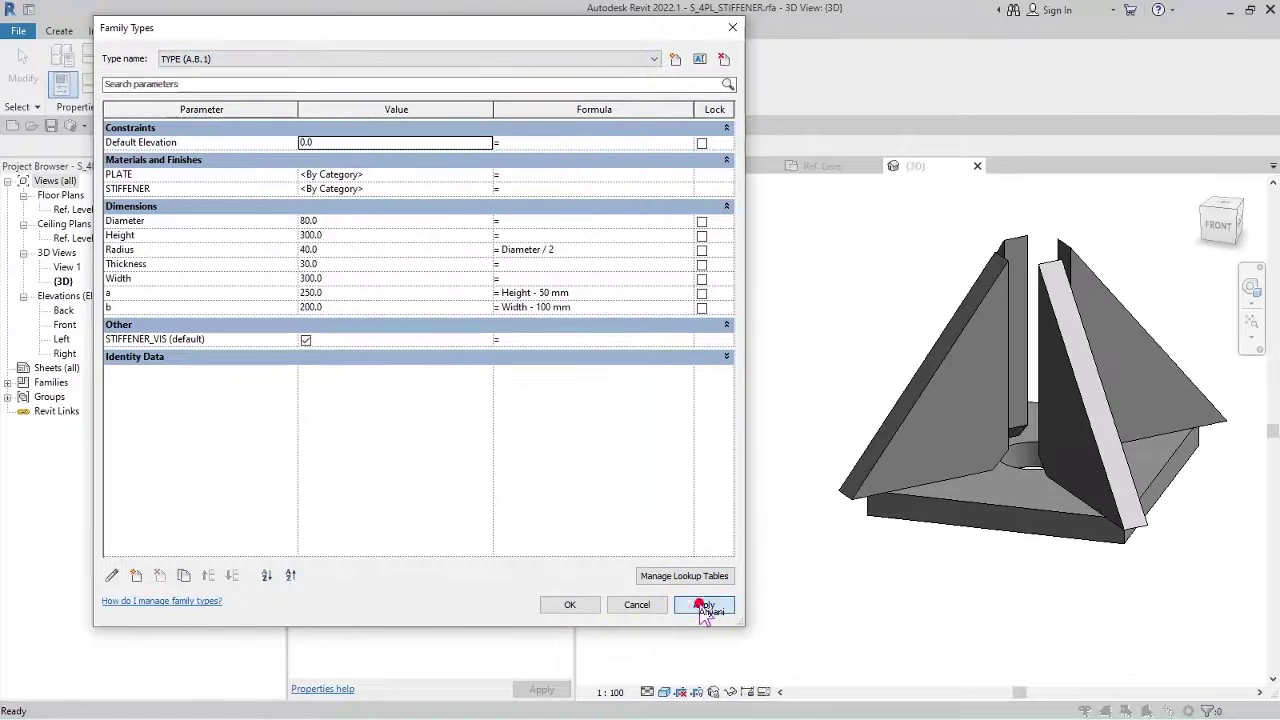
Set the formula of parameter a to Height - 100 mm and of parameter b to Width - 150 mm, applying each change.
left_click(552, 293)
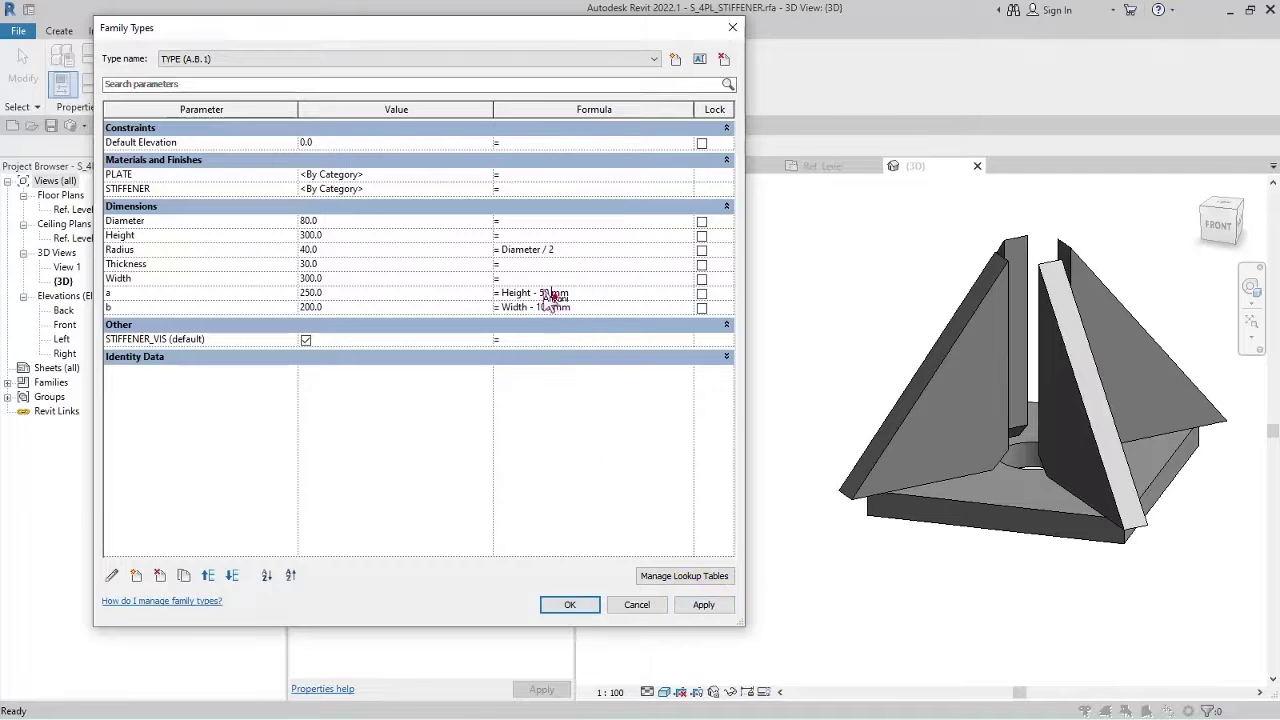
left_click_drag(541, 293, 590, 305)
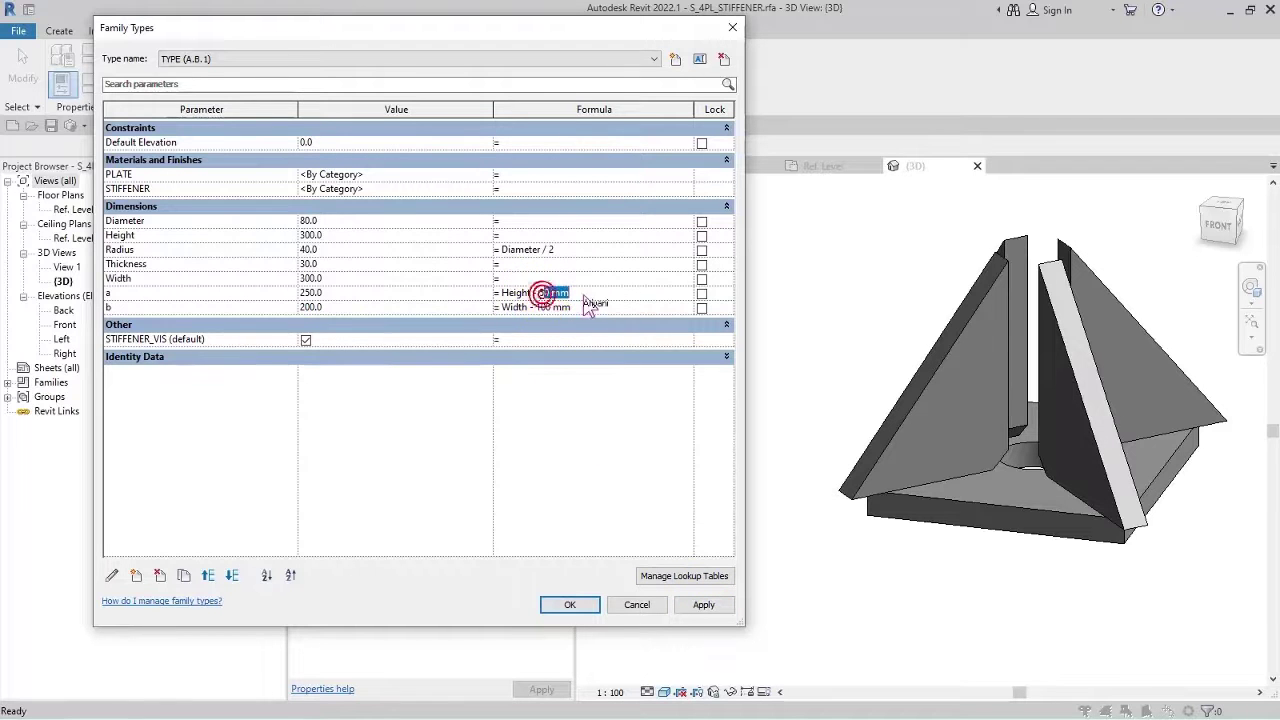
type("100 mm")
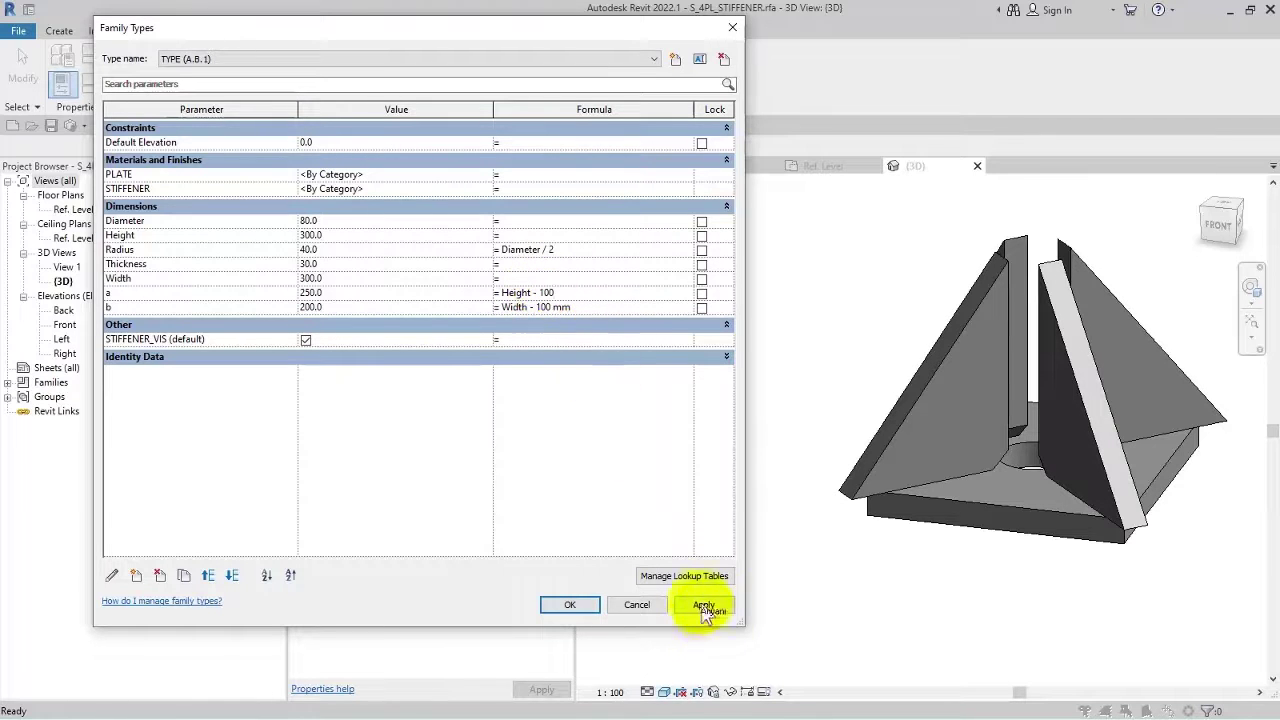
left_click(704, 605)
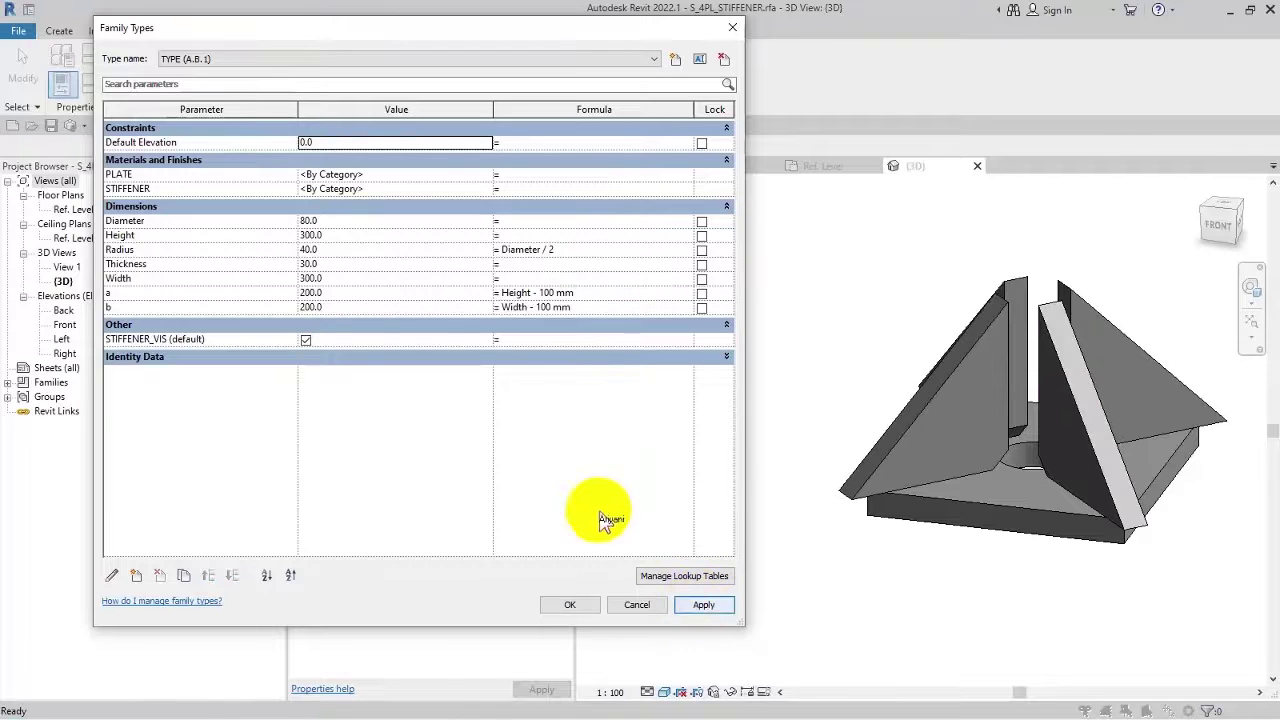
left_click(551, 311)
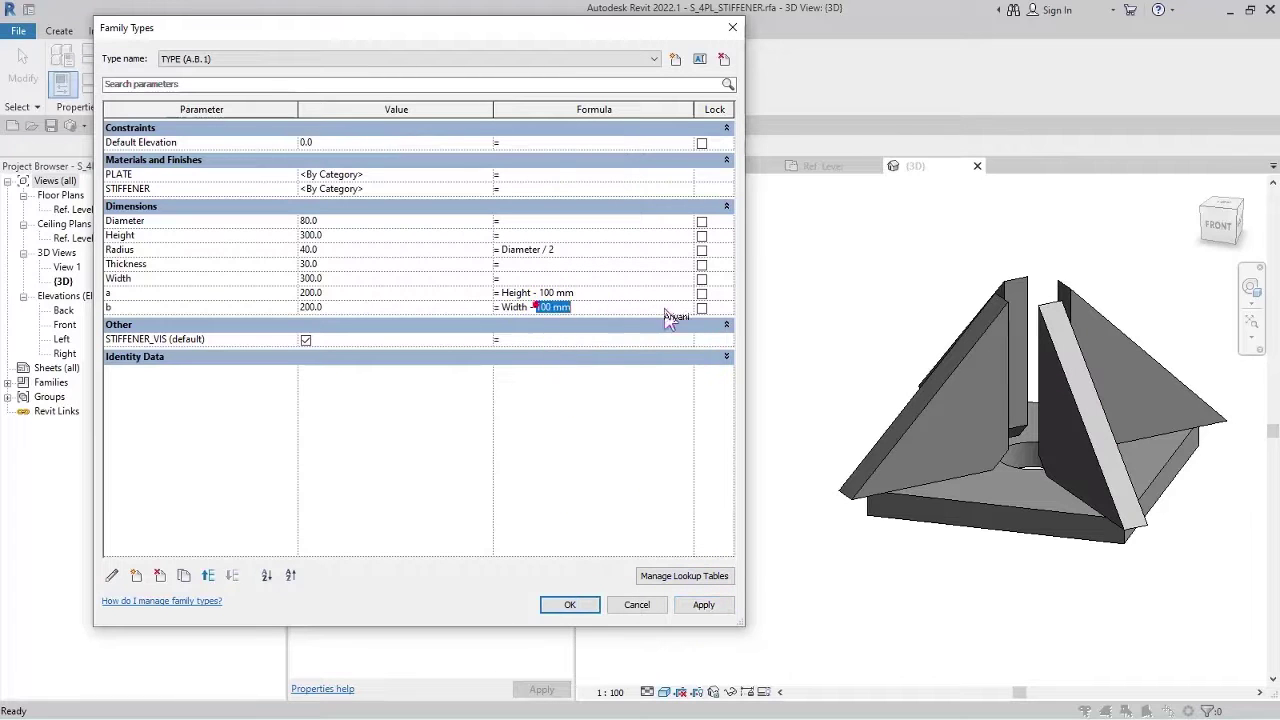
type("150 mm")
left_click(704, 605)
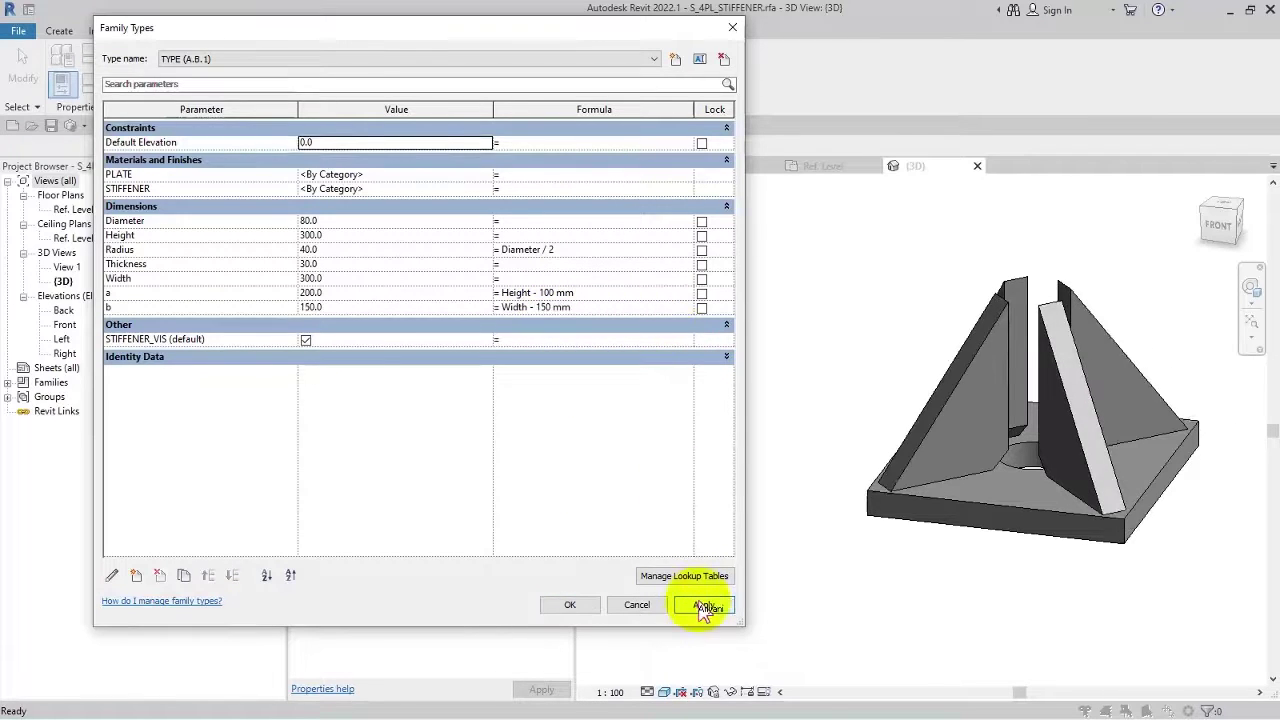
Apply TYPE (A.B.2) to the model to check the stiffeners, and return to TYPE (A.B.1).
left_click(243, 58)
left_click(260, 86)
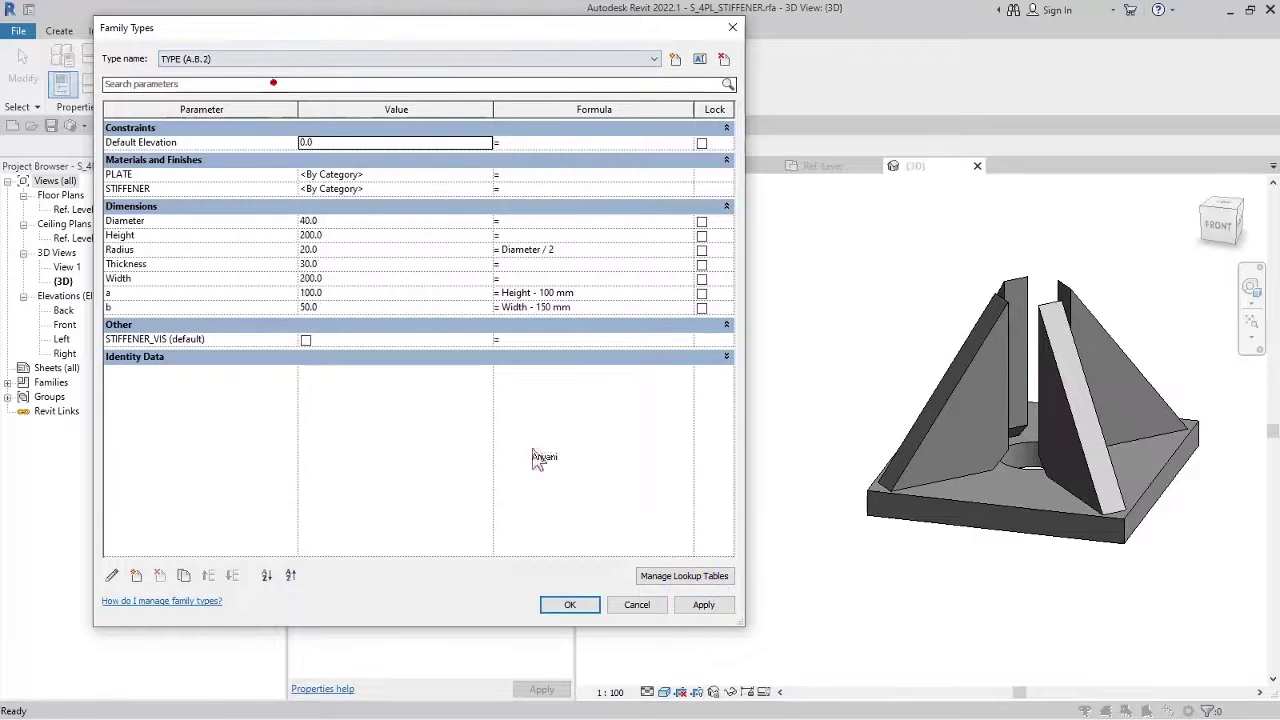
left_click(705, 605)
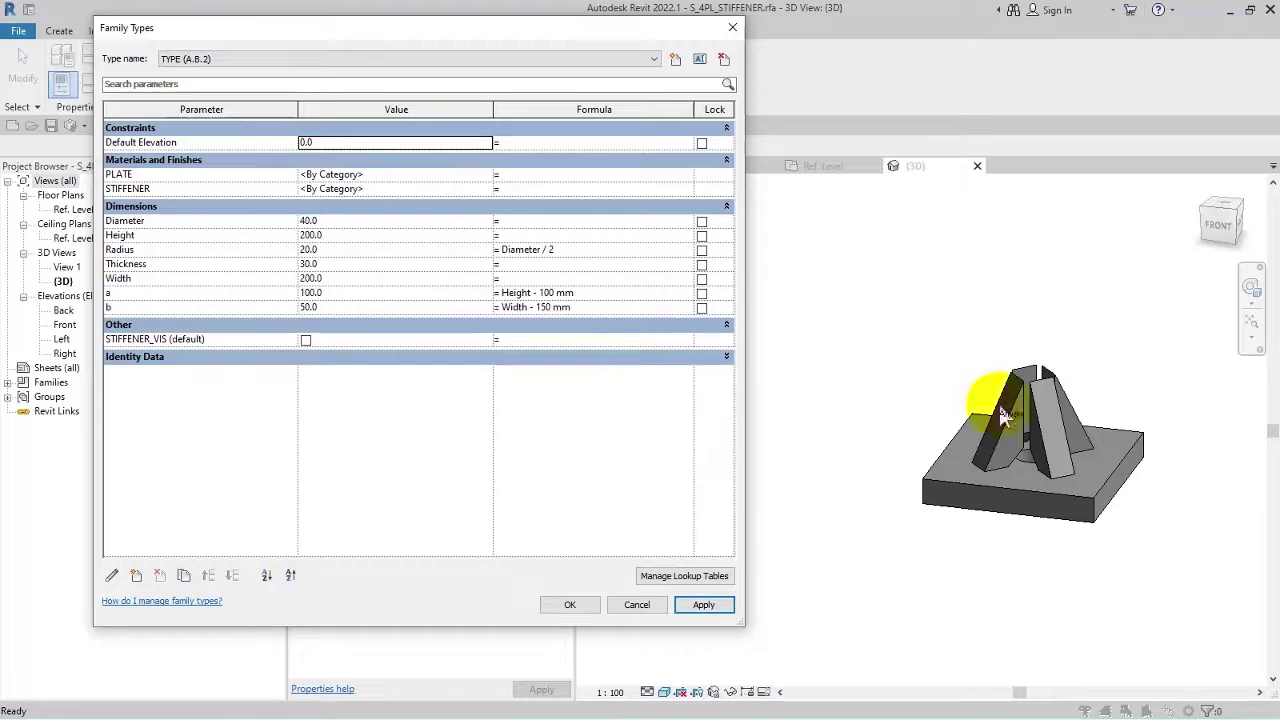
left_click(243, 58)
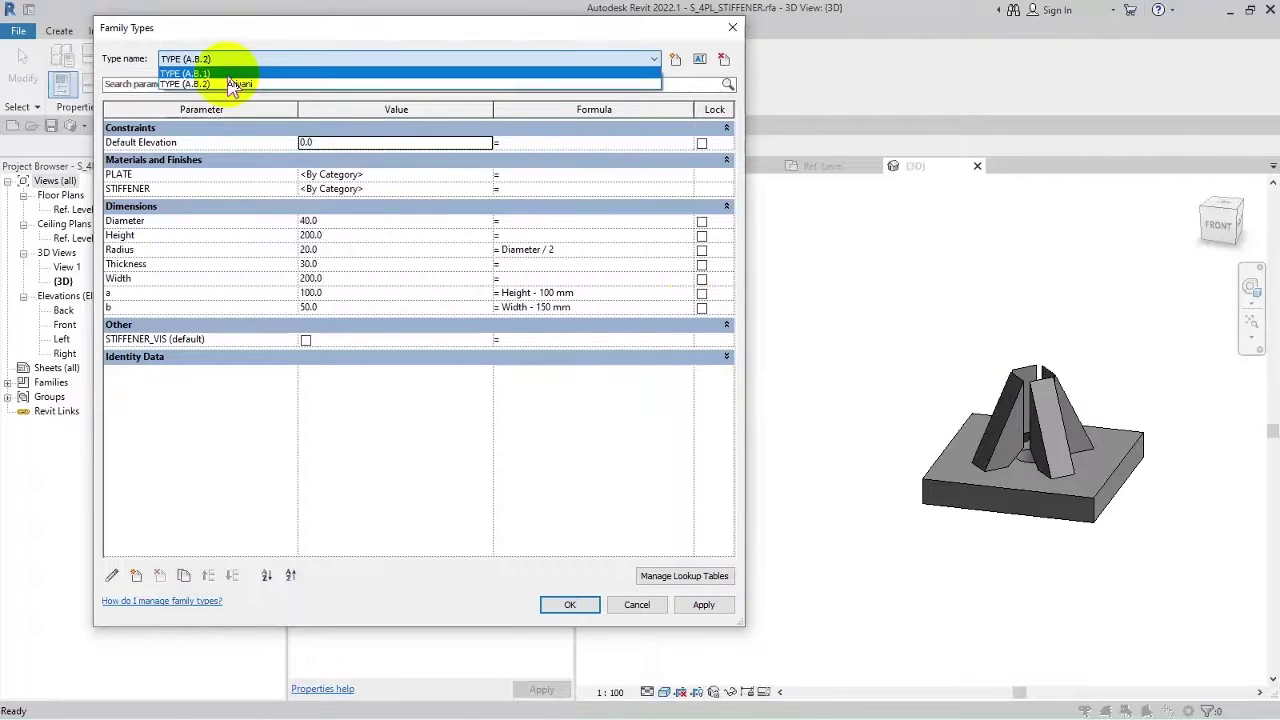
left_click(227, 75)
left_click(704, 605)
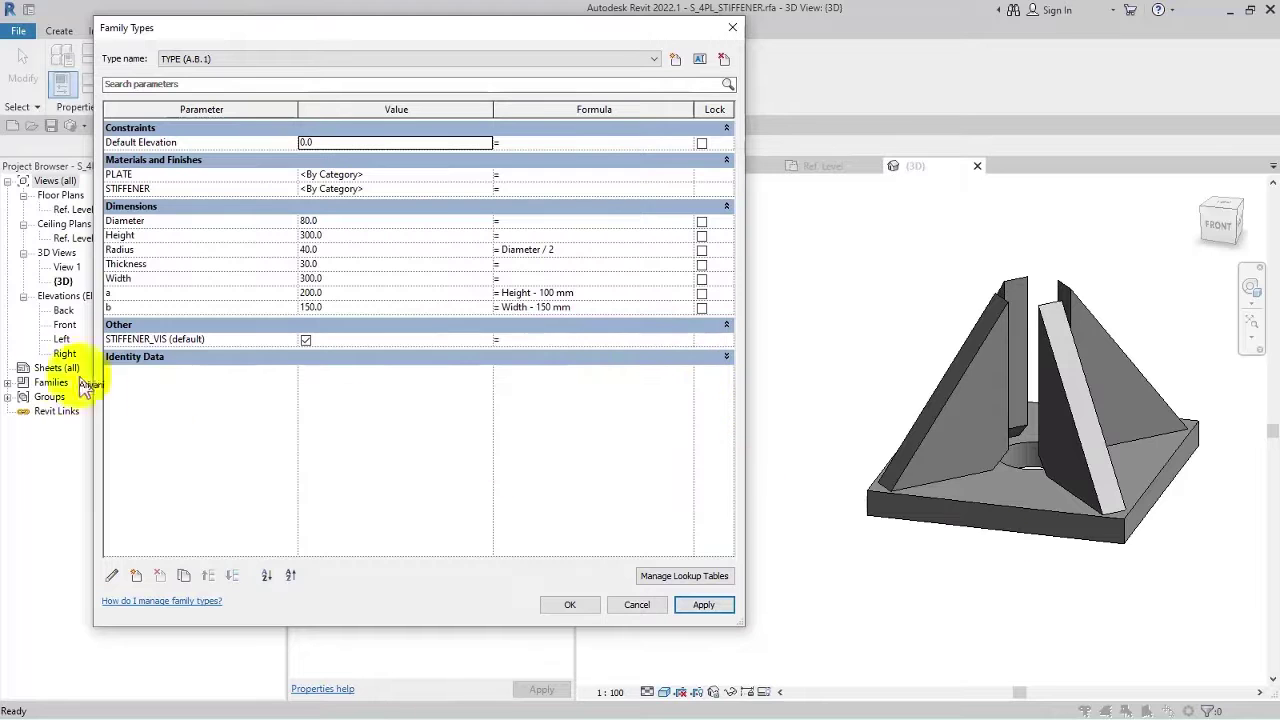
Create a new family type named TYPE (A.B.3) and turn off STIFFENER_VIS for it.
left_click(325, 296)
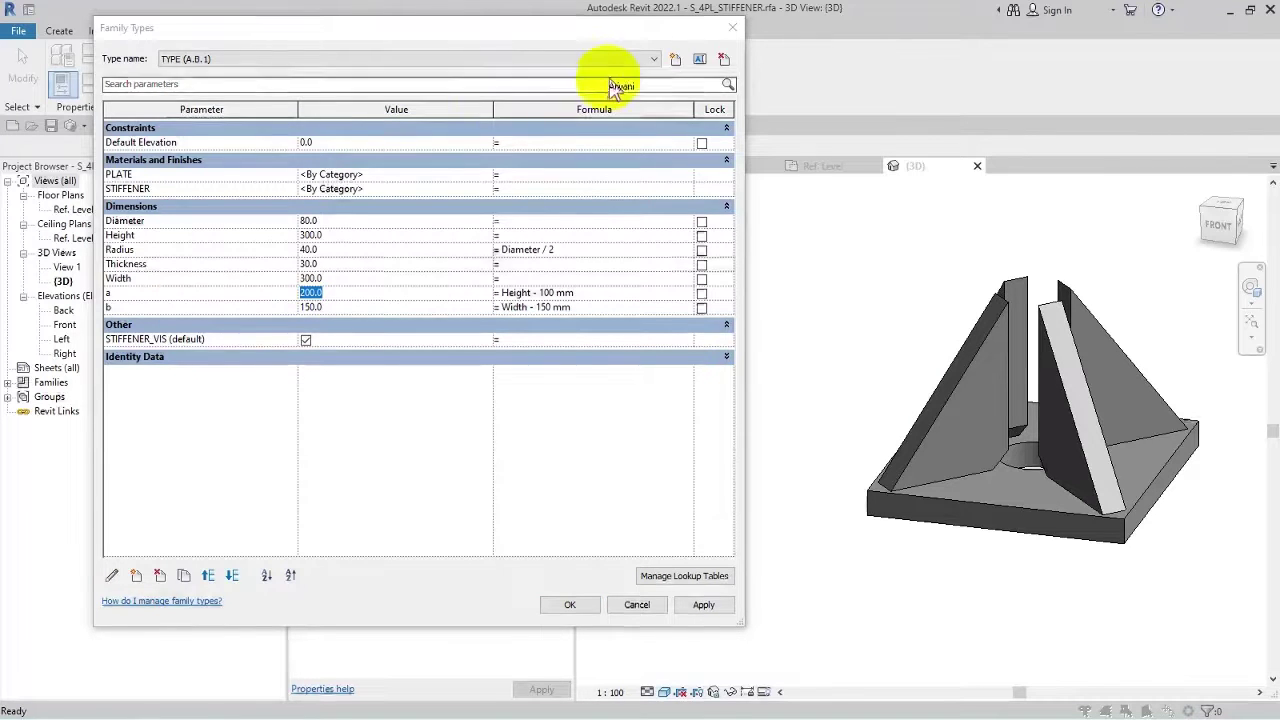
left_click(675, 59)
type("TYPE (A.B.3)")
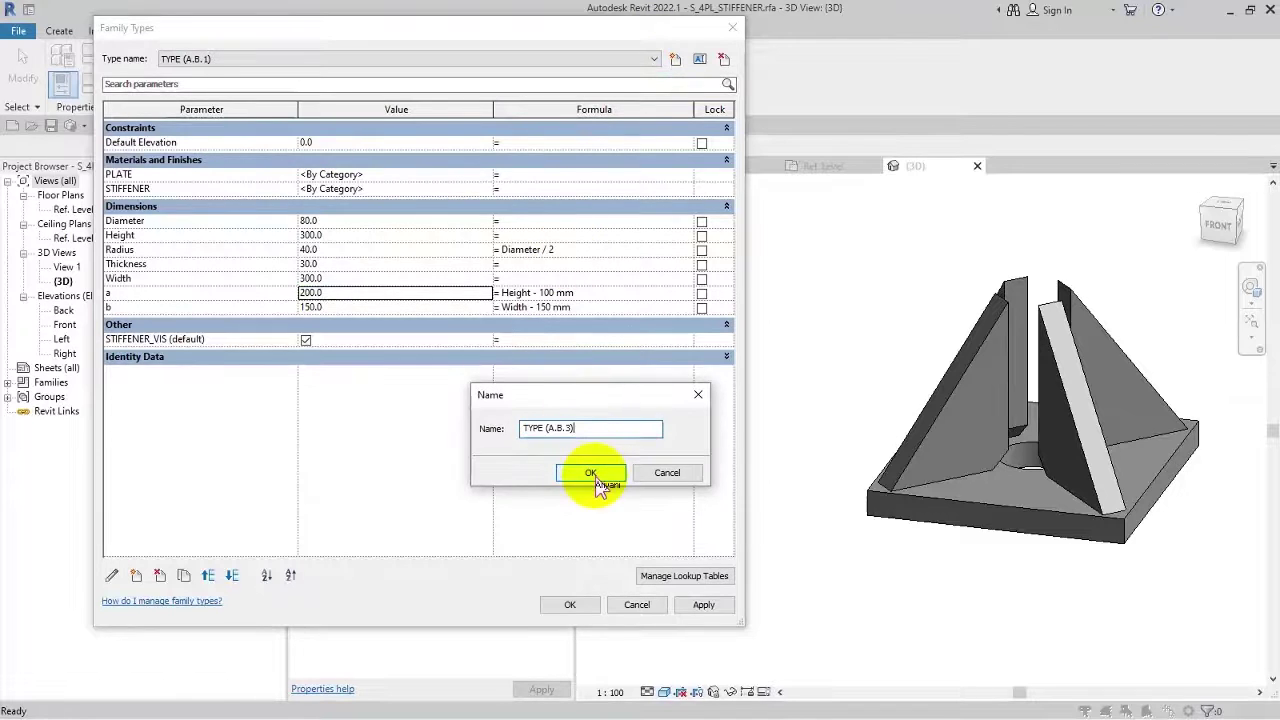
left_click(590, 472)
left_click(312, 341)
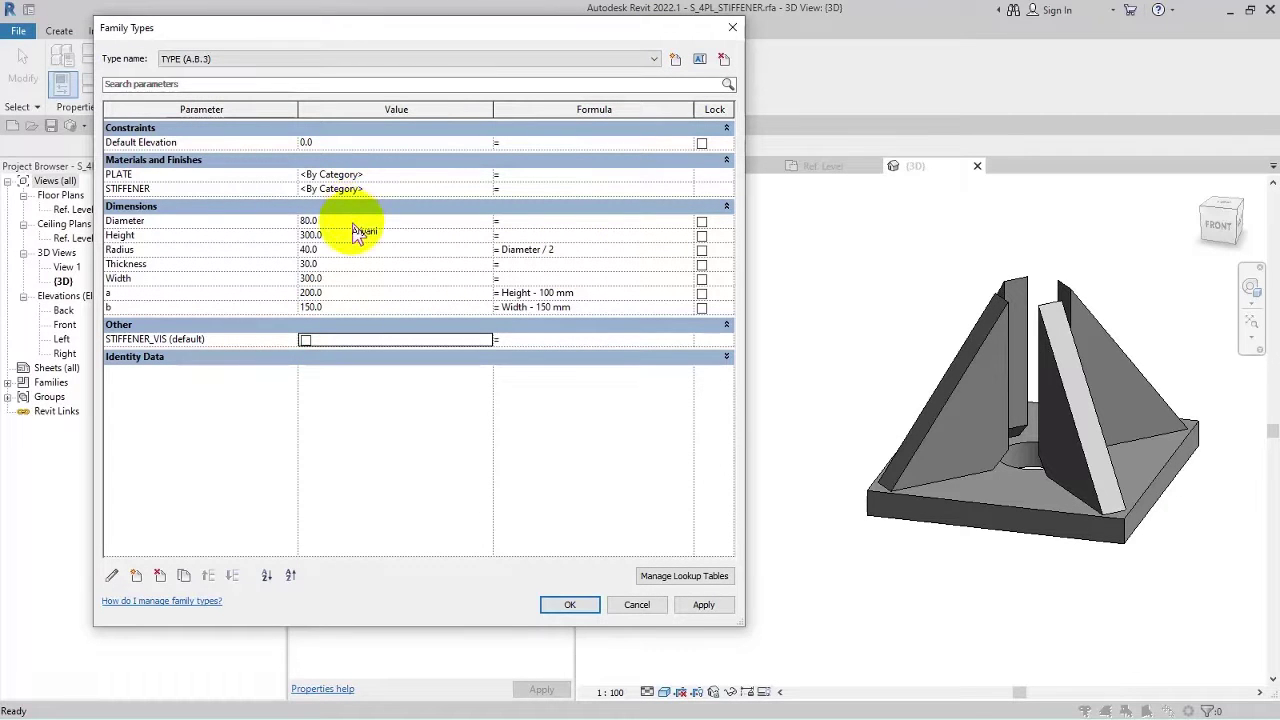
Set Height and Width of TYPE (A.B.3) to 150 and try to apply the sizes to the model.
left_click(329, 236)
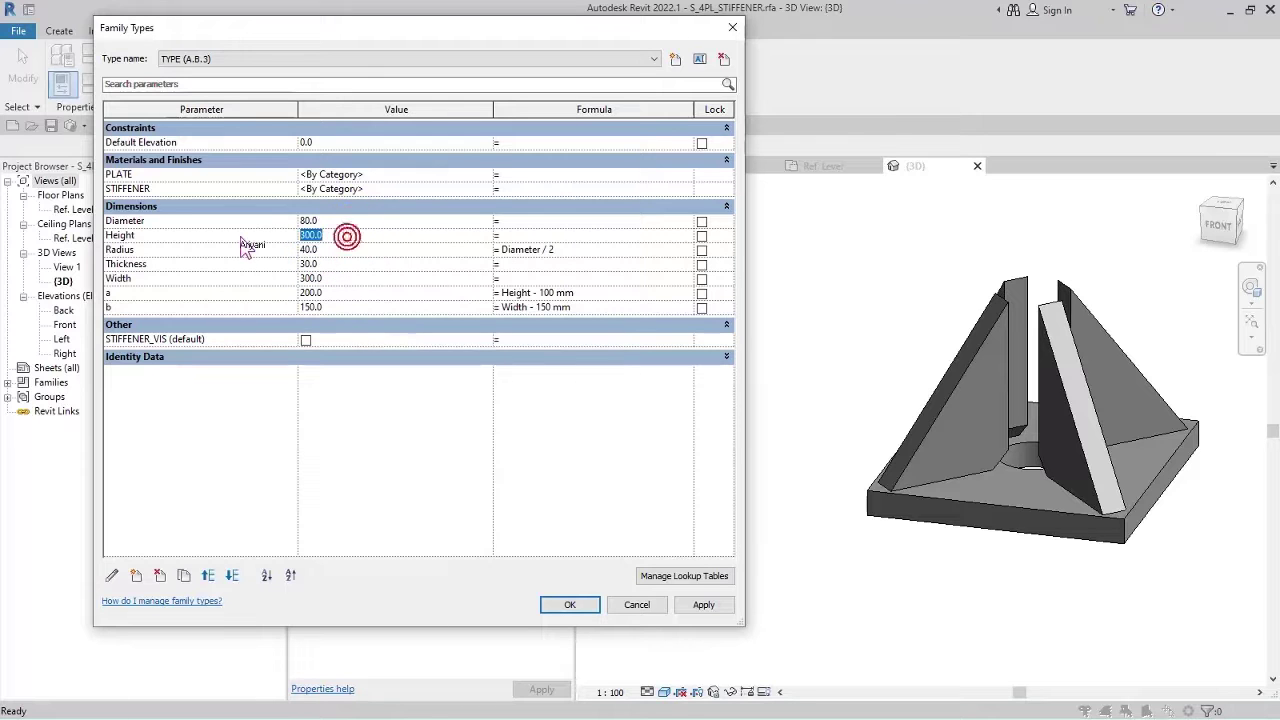
type("150")
left_click(147, 281)
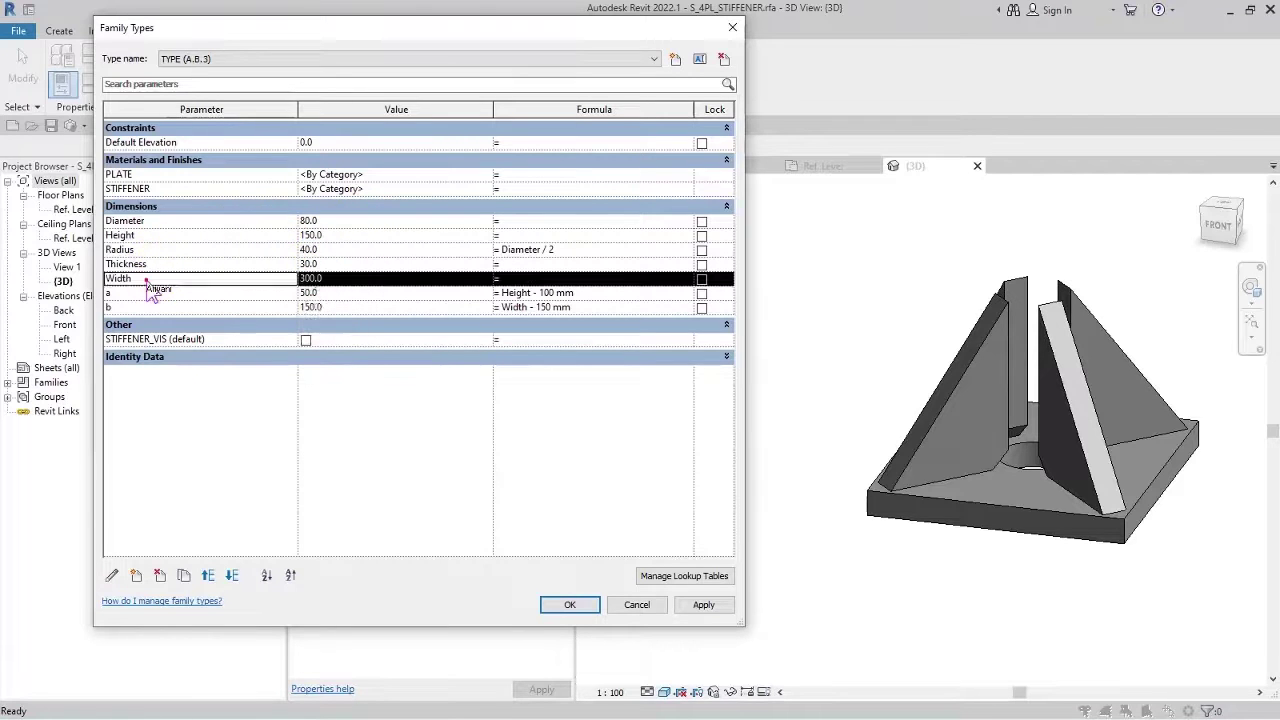
type("150")
left_click(431, 434)
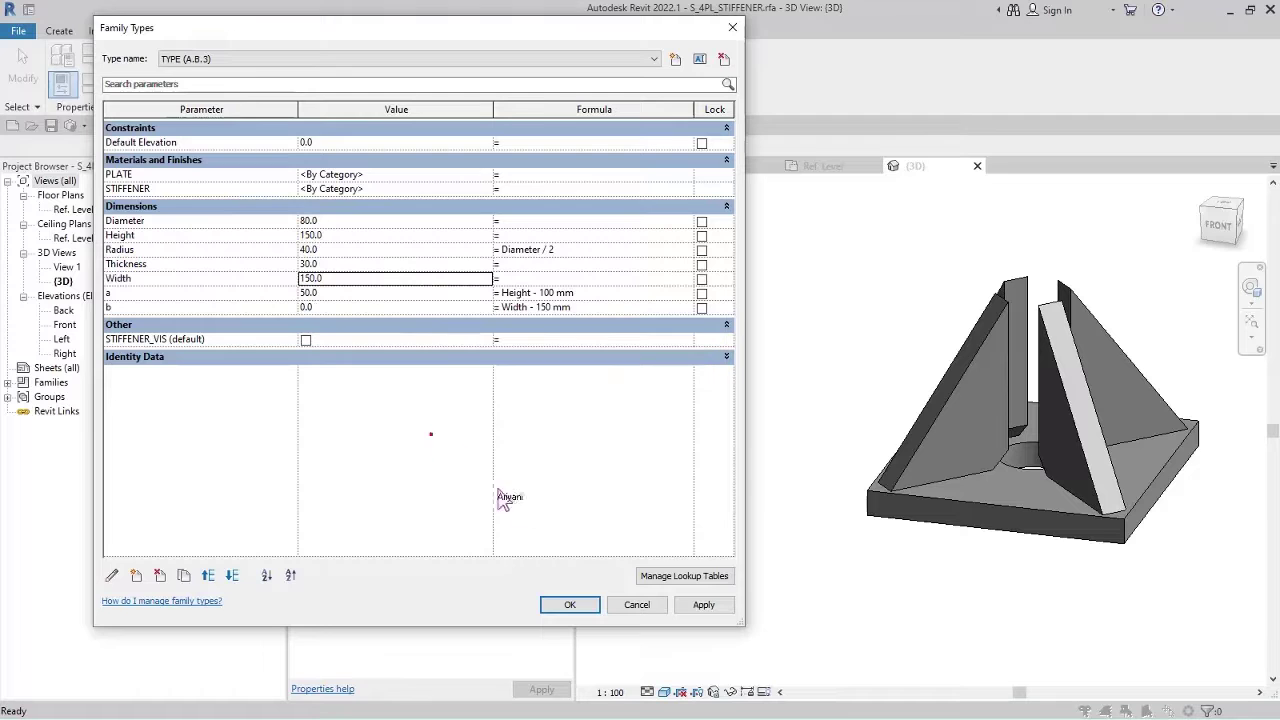
left_click(705, 606)
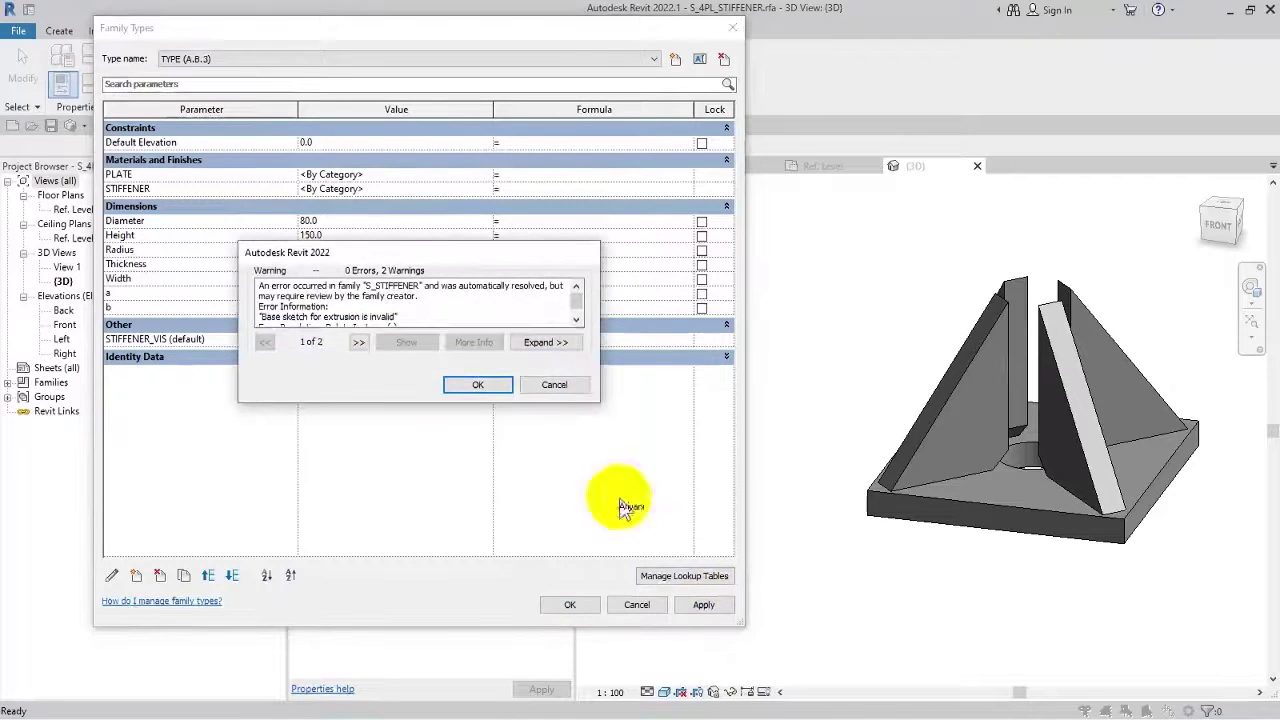
left_click(583, 382)
Remove the formulas of parameters b and a, and try to apply the change.
left_click(601, 306)
left_click(604, 286)
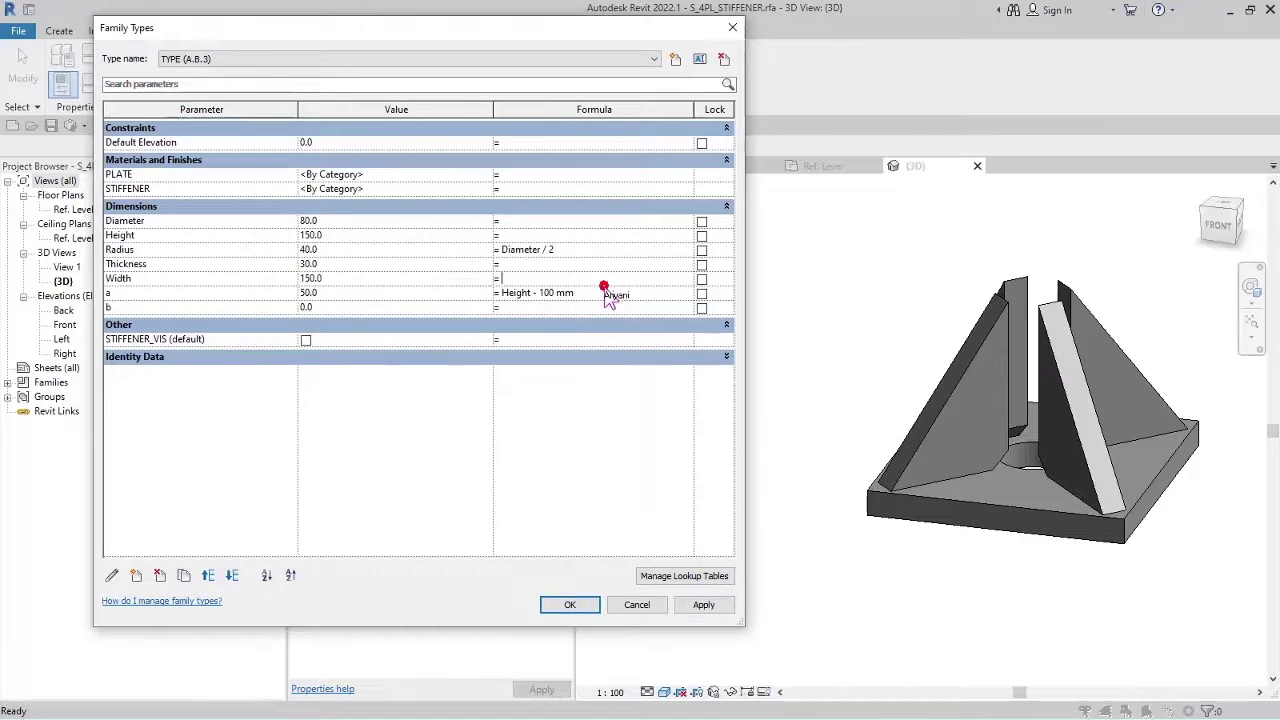
left_click(704, 605)
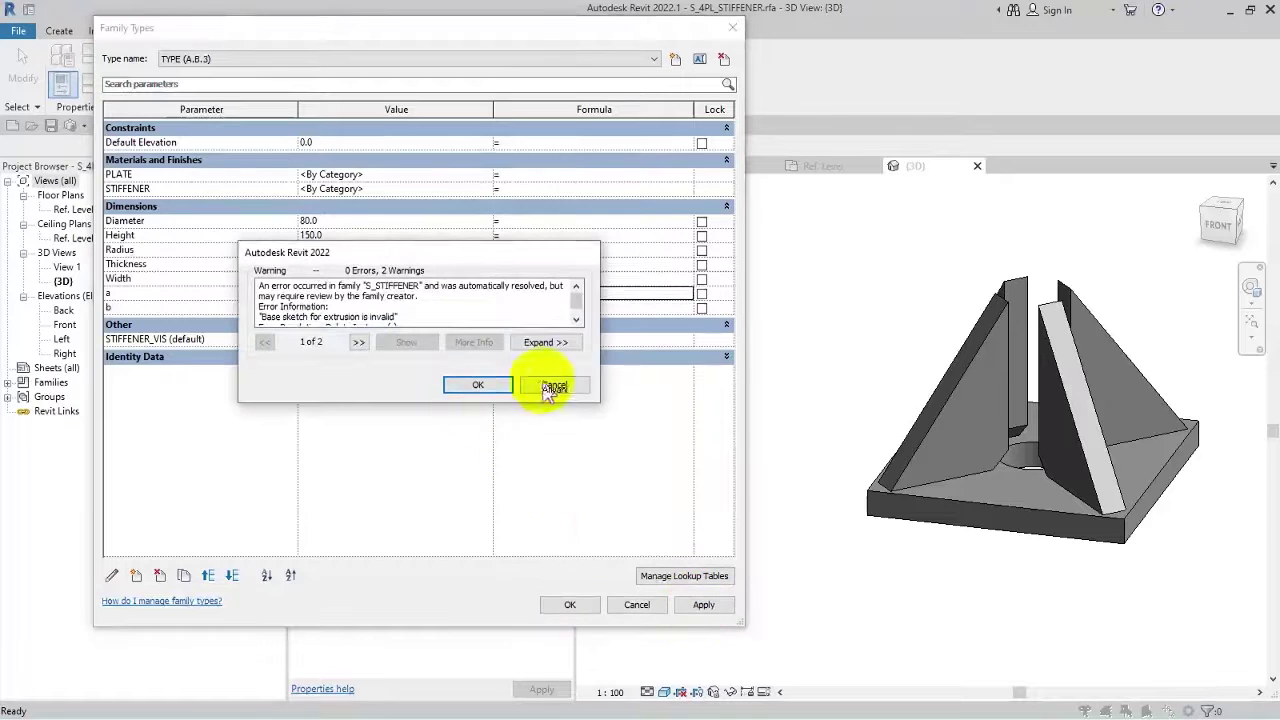
left_click(553, 385)
Set parameters b and a of TYPE (A.B.3) to 100 each and apply them.
left_click(388, 312)
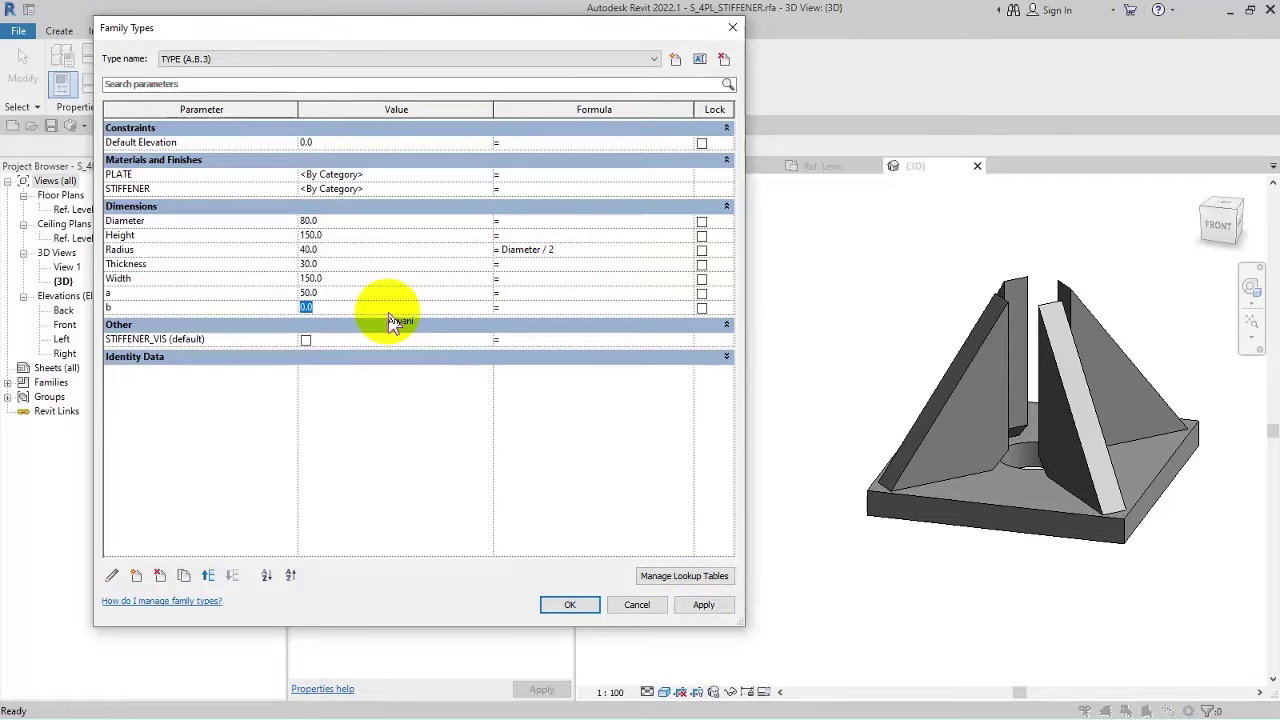
type("100")
left_click(338, 299)
type("100")
left_click(704, 605)
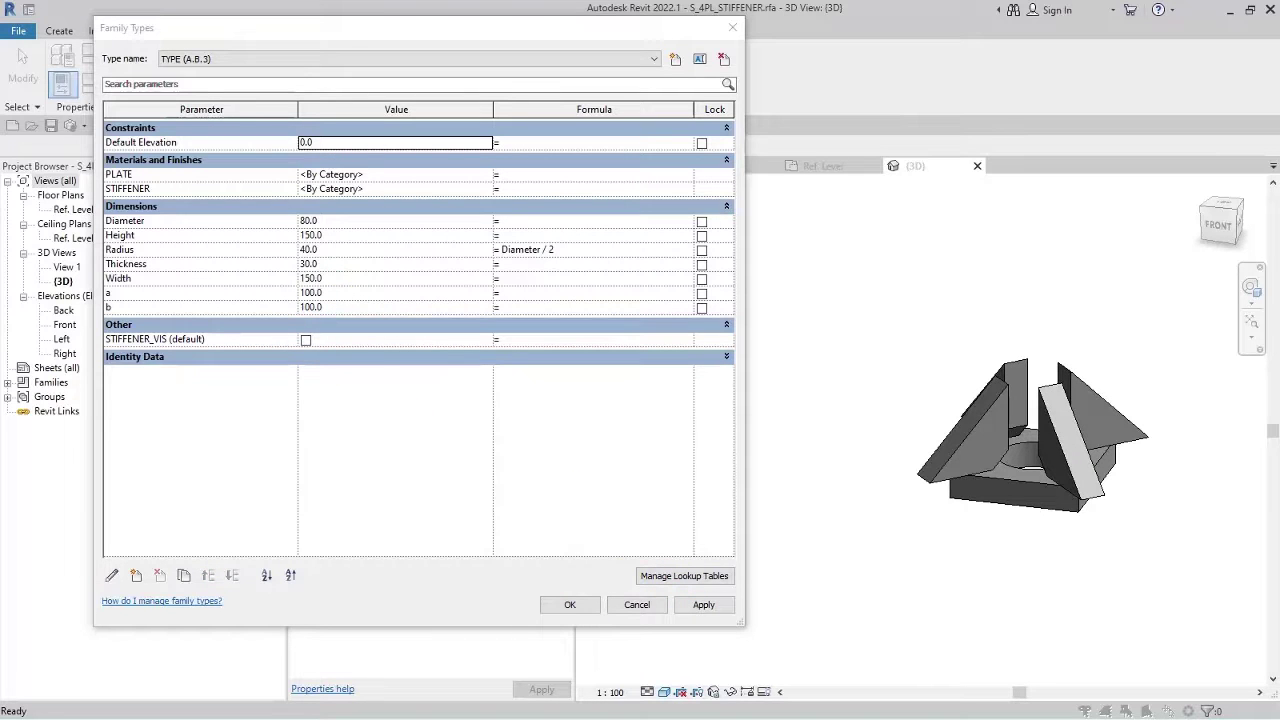
Set the Thickness of TYPE (A.B.3) to 20 and its Diameter to 30, applying each change.
left_click(157, 263)
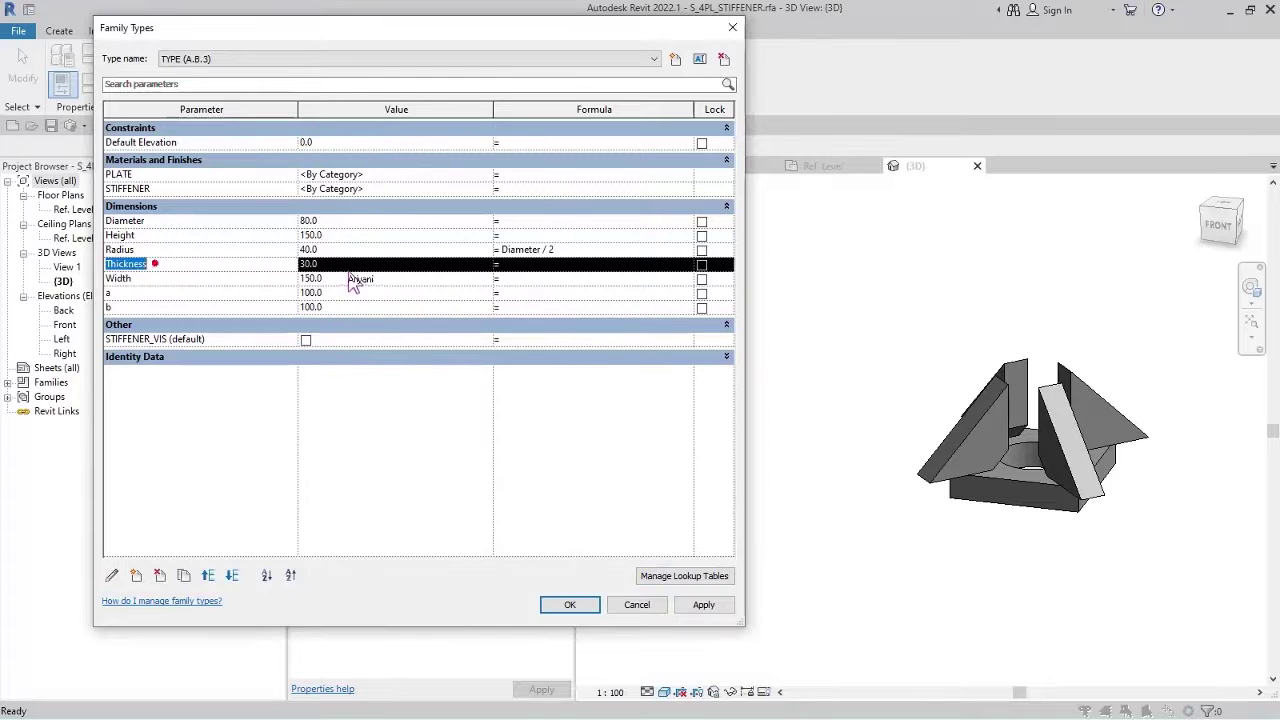
left_click(355, 267)
type("20")
left_click(704, 605)
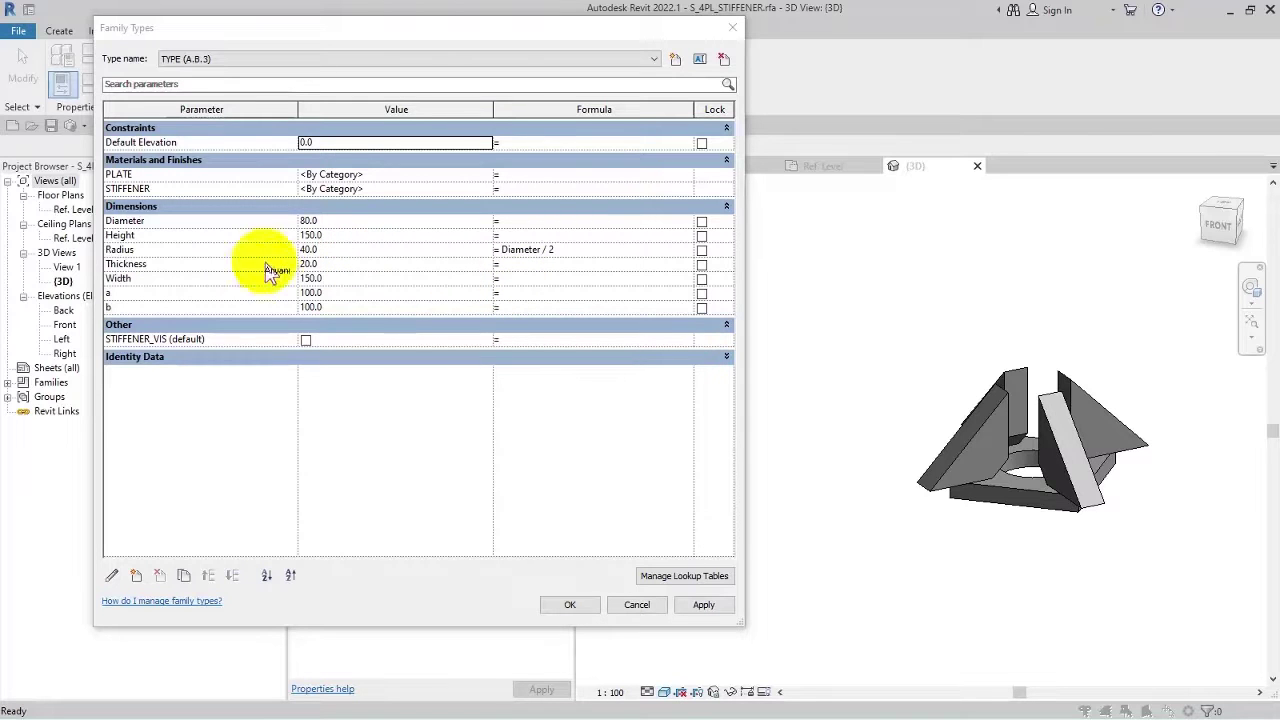
left_click(346, 224)
type("30")
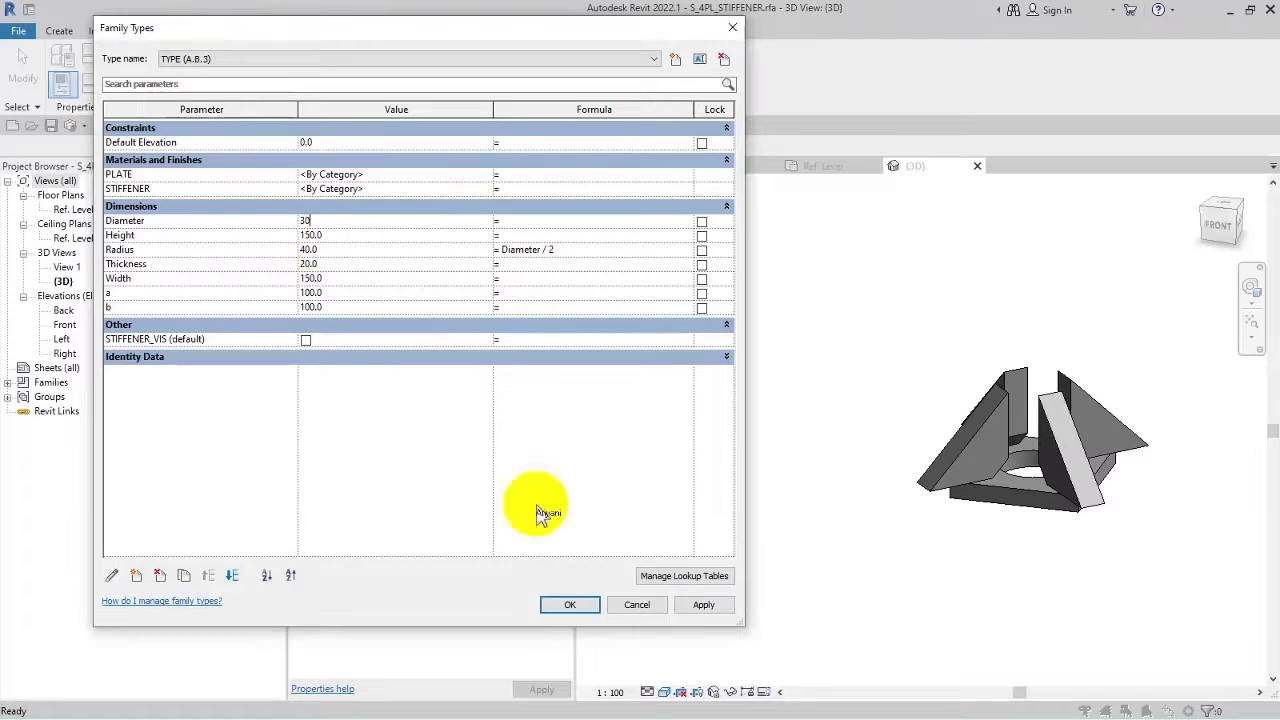
left_click(703, 606)
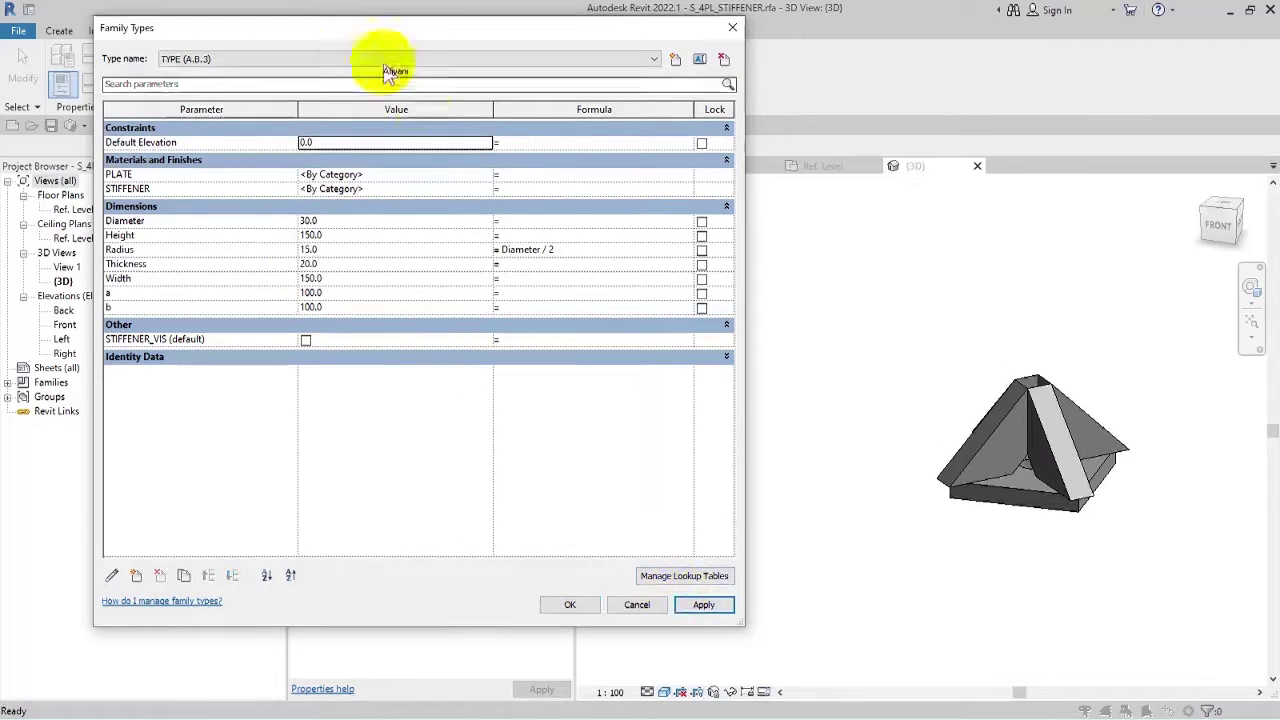
Switch to TYPE (A.B.2), set its Thickness to 25, apply it and close the family types.
left_click(330, 57)
left_click(262, 85)
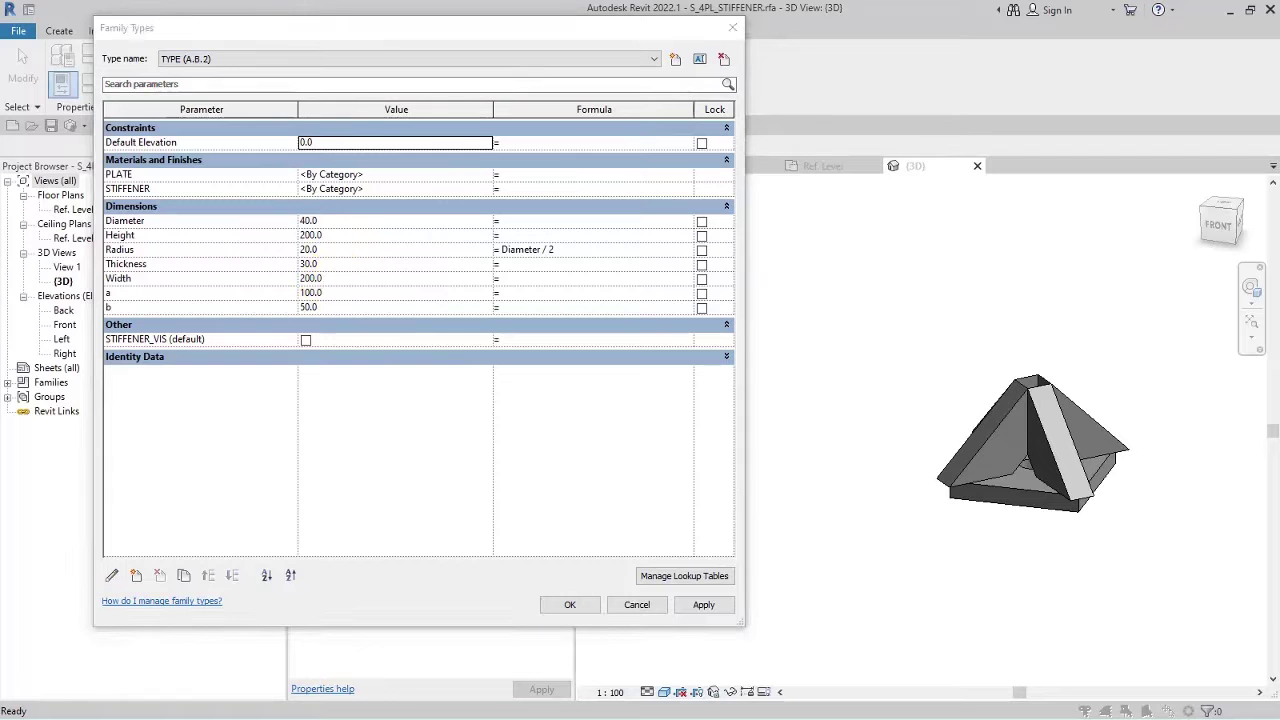
left_click(309, 281)
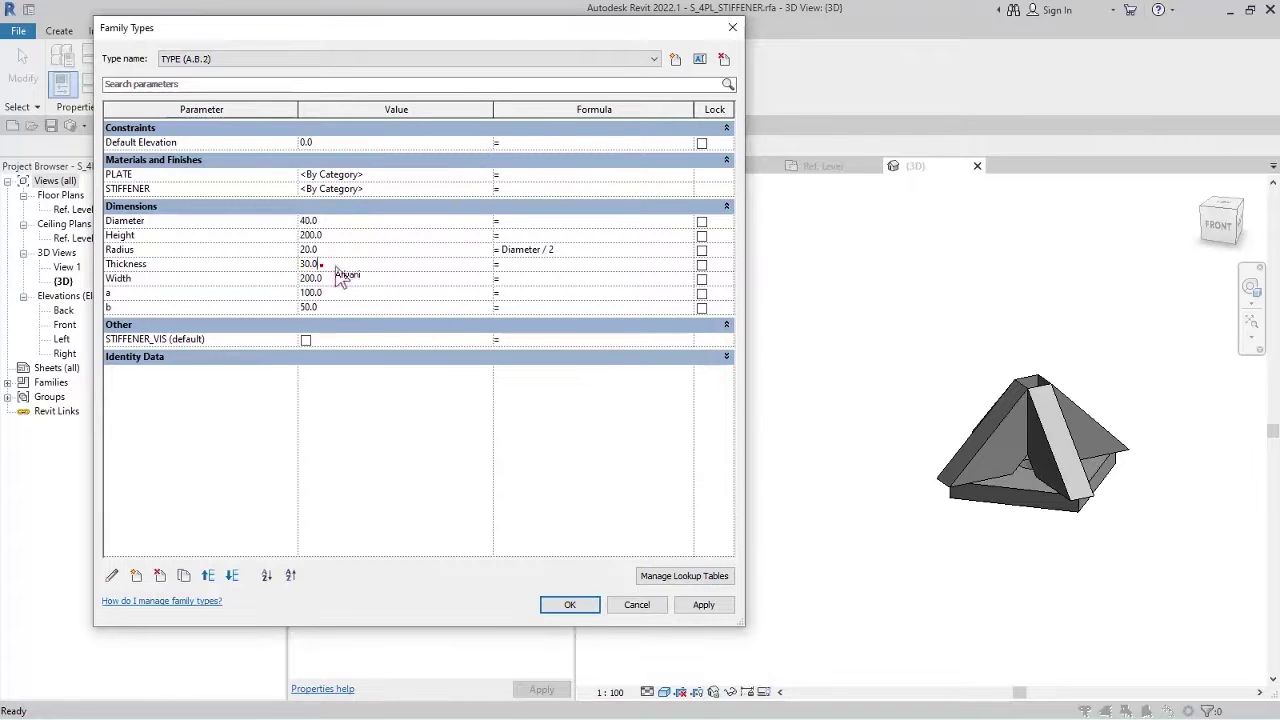
type("25")
left_click(371, 349)
left_click(703, 604)
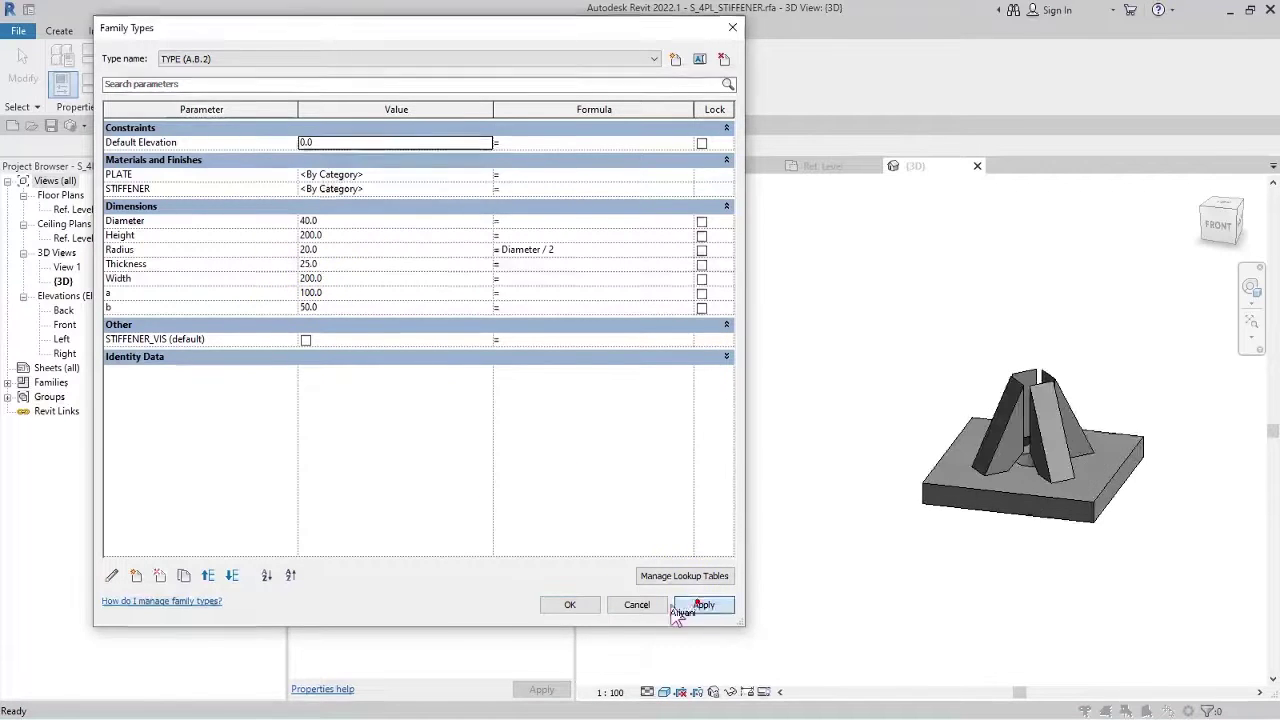
left_click(567, 605)
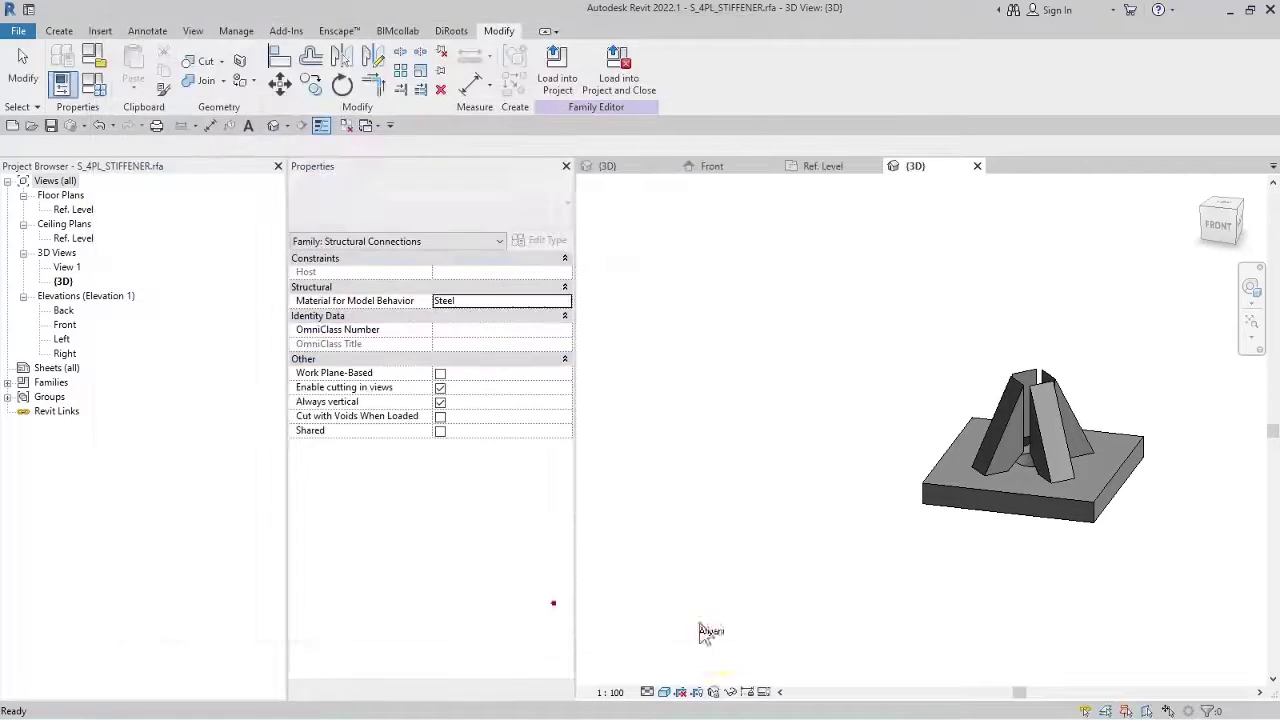
Turn on Preview Visibility in the 3D view and apply TYPE (A.B.1) to check its stiffeners.
left_click(764, 692)
left_click(790, 677)
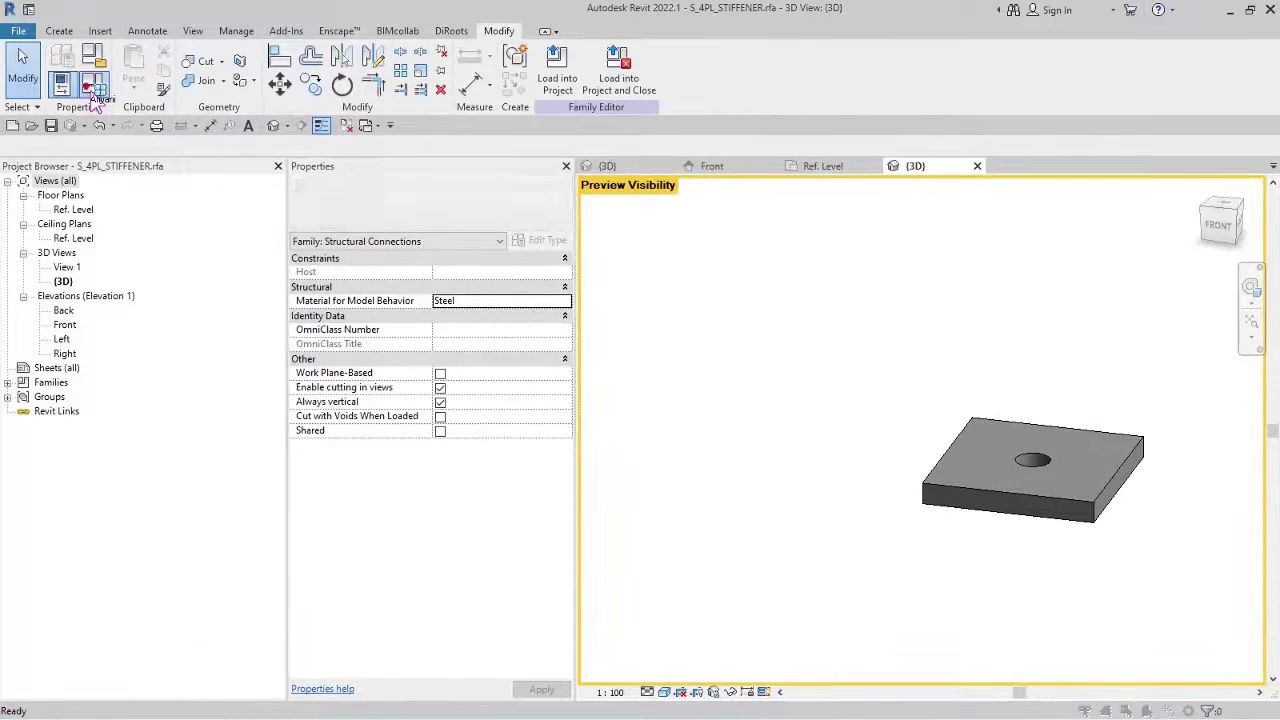
left_click(90, 84)
left_click(286, 59)
left_click(276, 66)
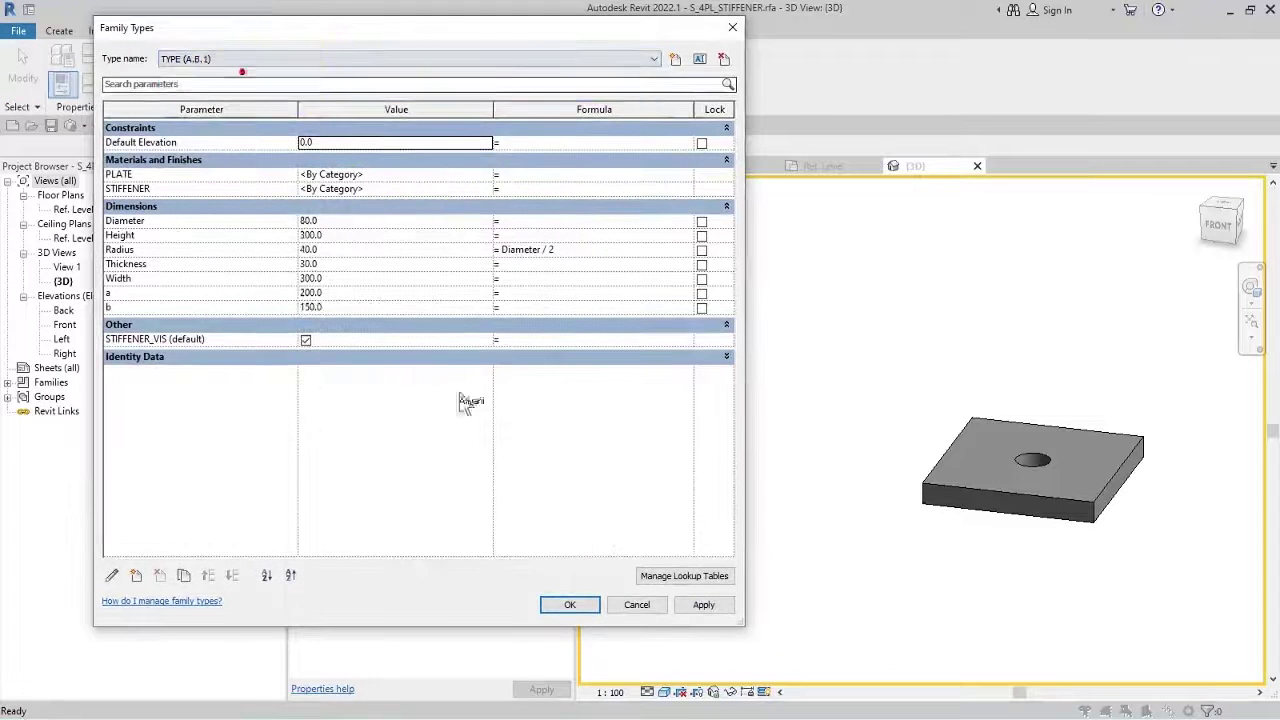
left_click(703, 605)
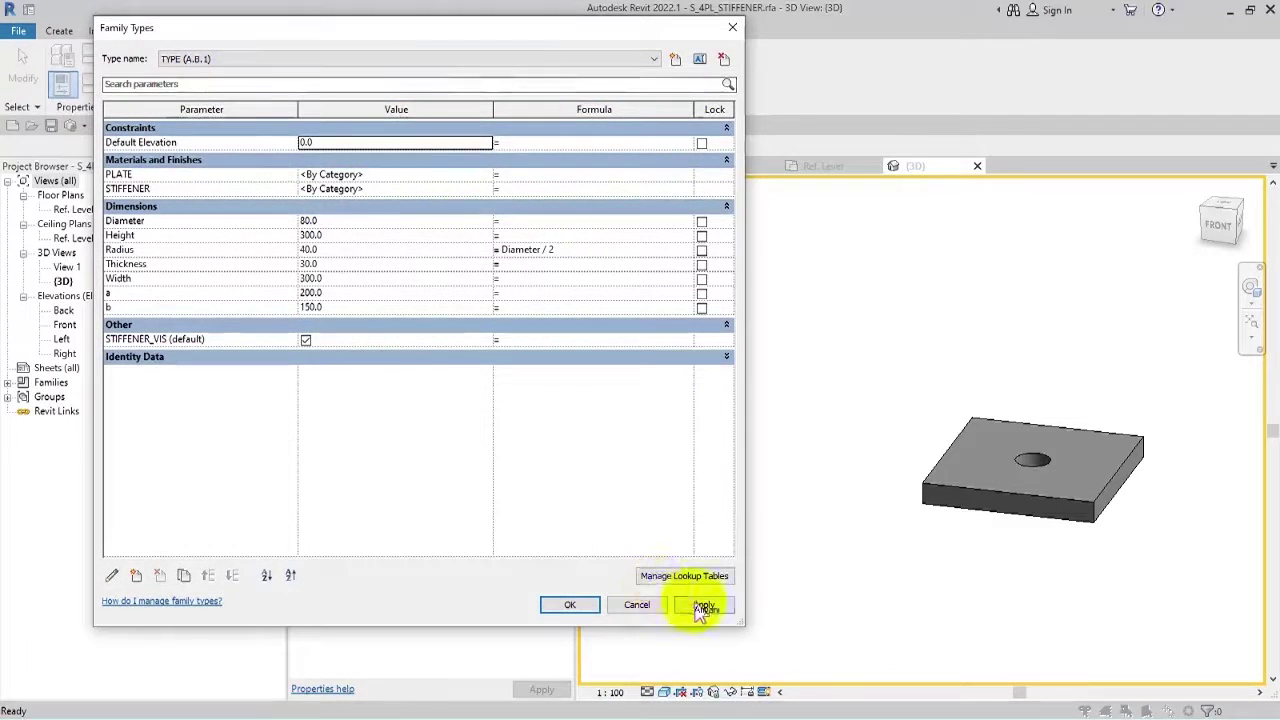
Apply TYPE (A.B.2) and TYPE (A.B.3) in turn to check stiffener visibility, and accept with TYPE (A.B.3) current.
left_click(268, 59)
left_click(240, 84)
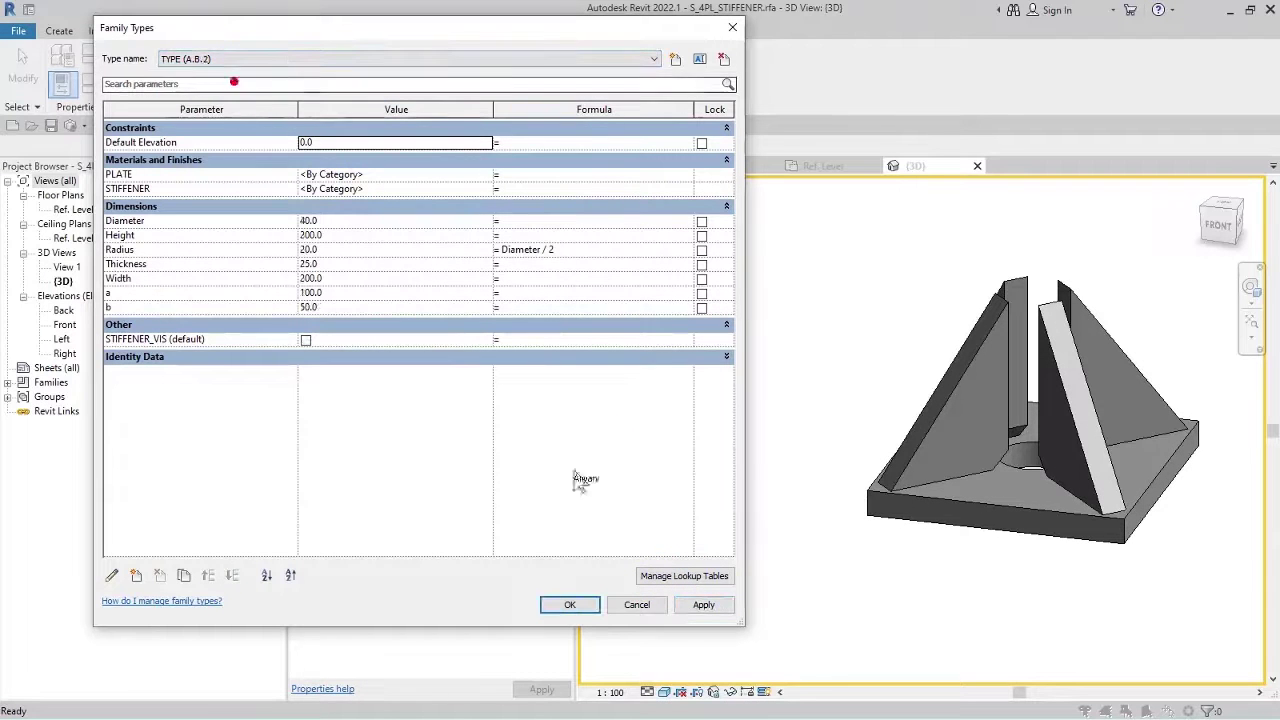
left_click(717, 604)
left_click(300, 59)
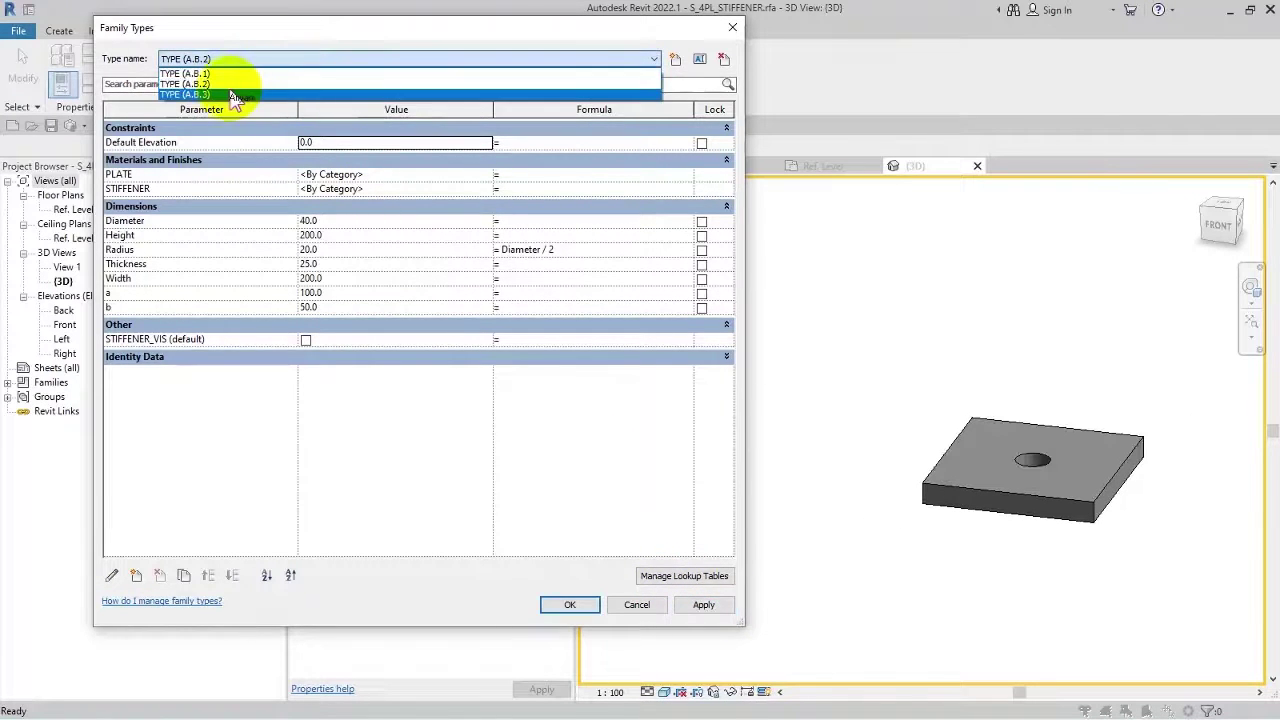
left_click(229, 88)
left_click(704, 604)
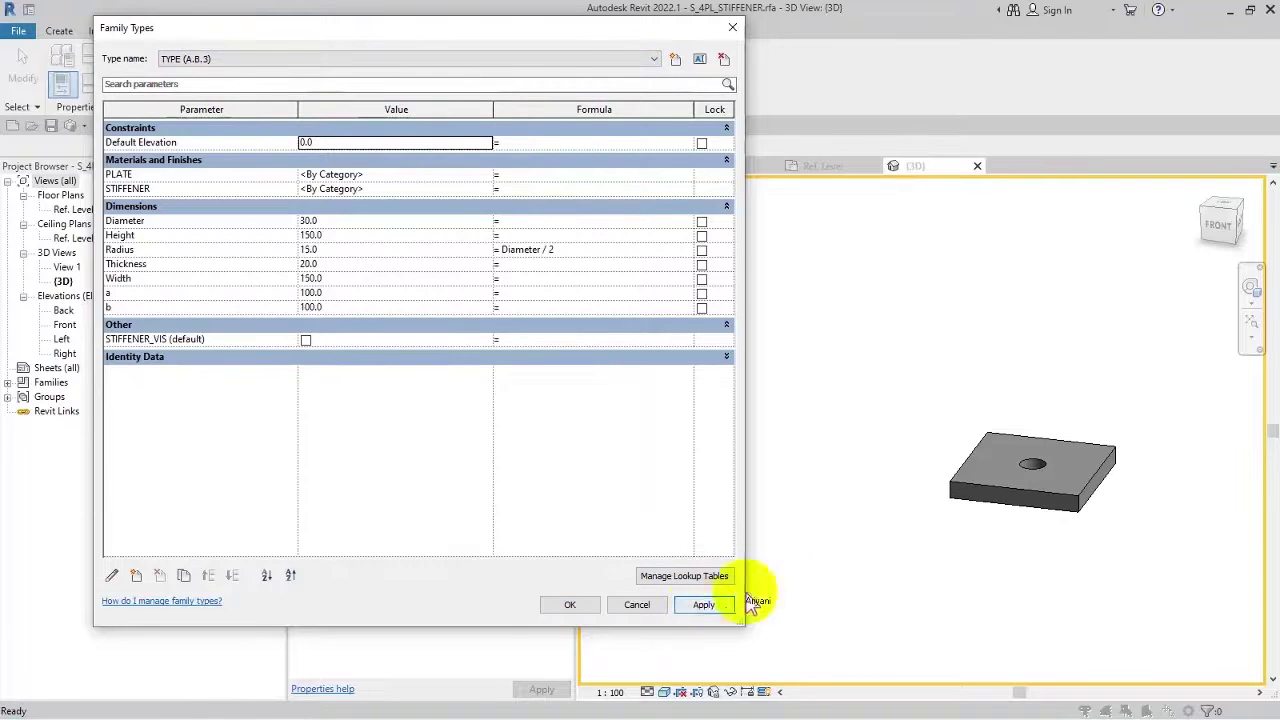
left_click(570, 605)
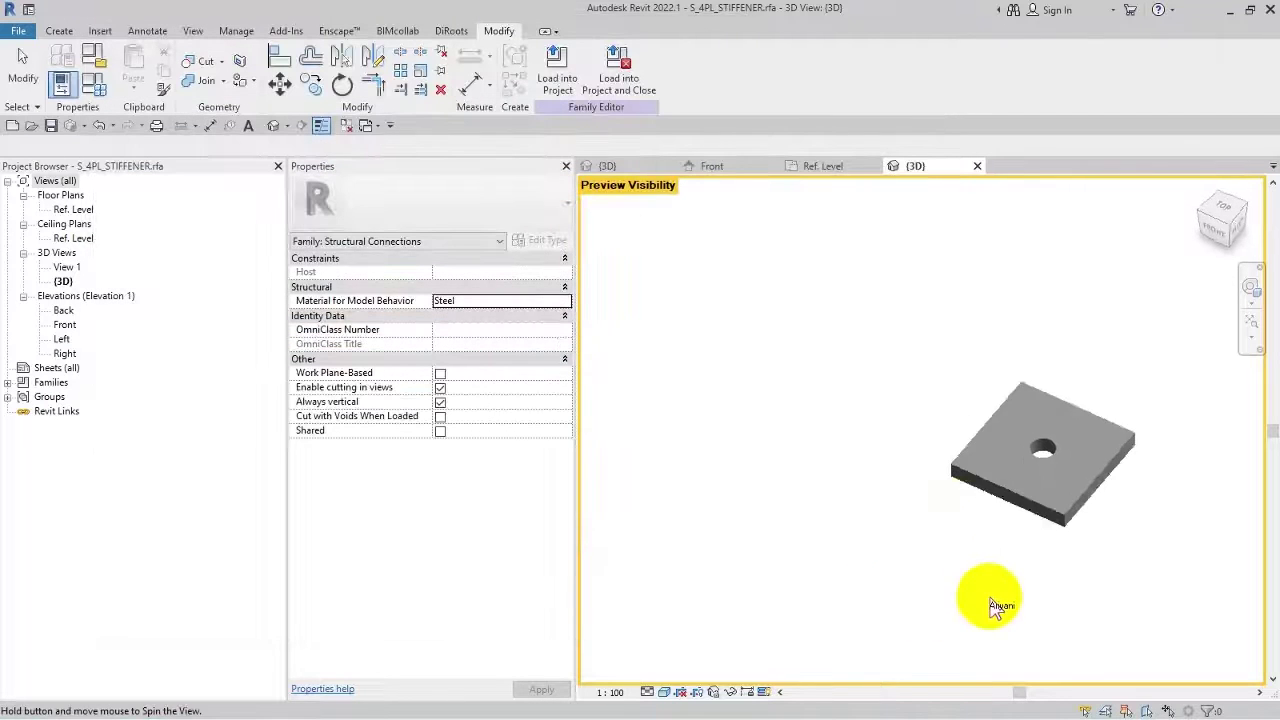
Save the S_4PL_STIFFENER family.
left_click(60, 92)
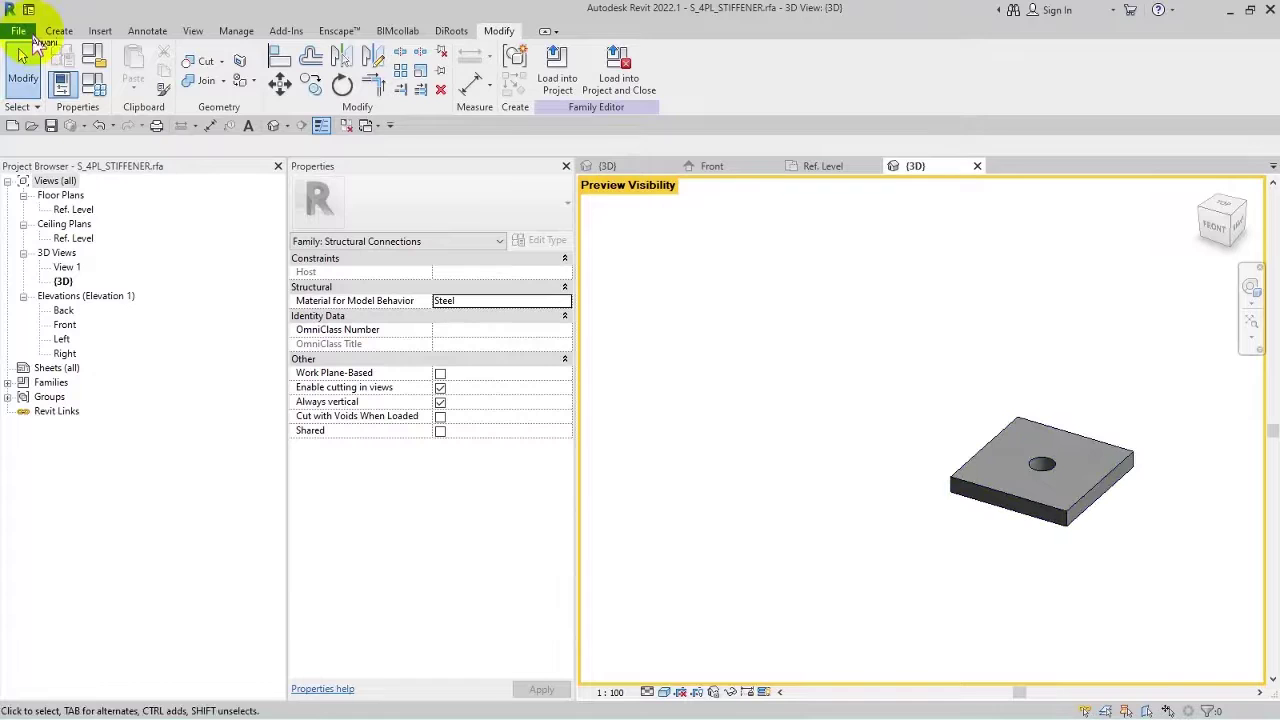
left_click(27, 58)
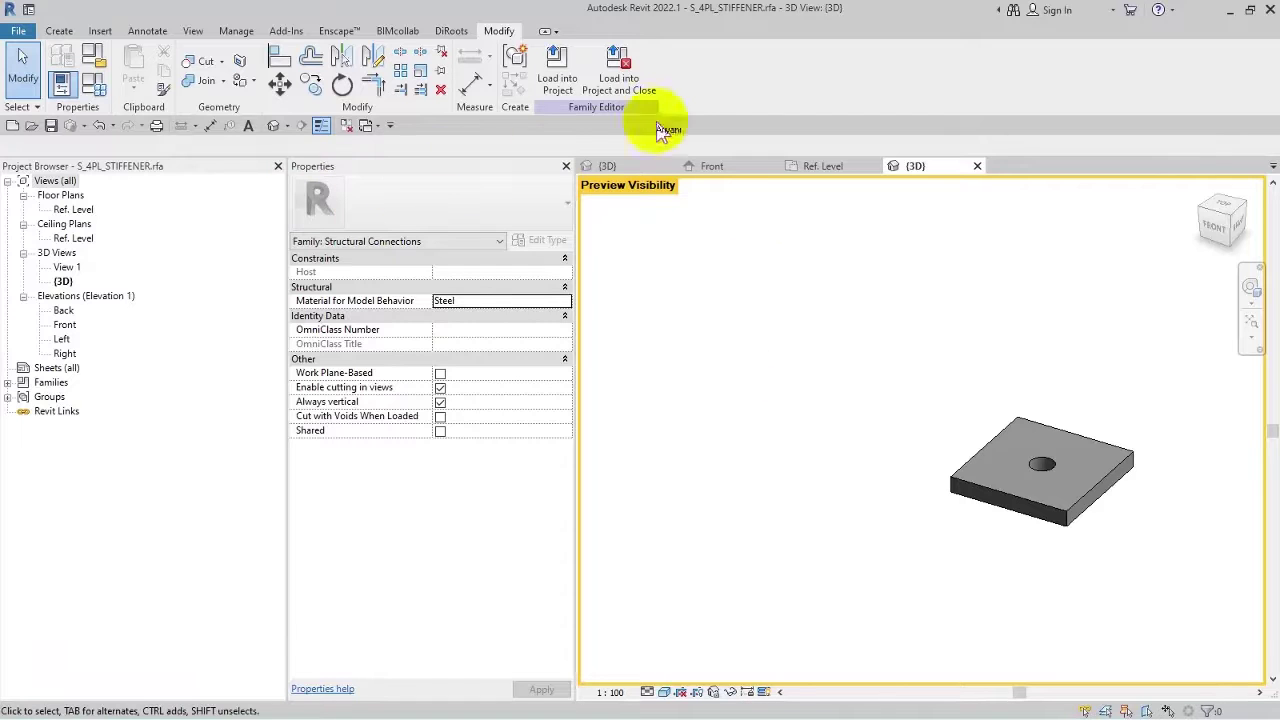
left_click(51, 126)
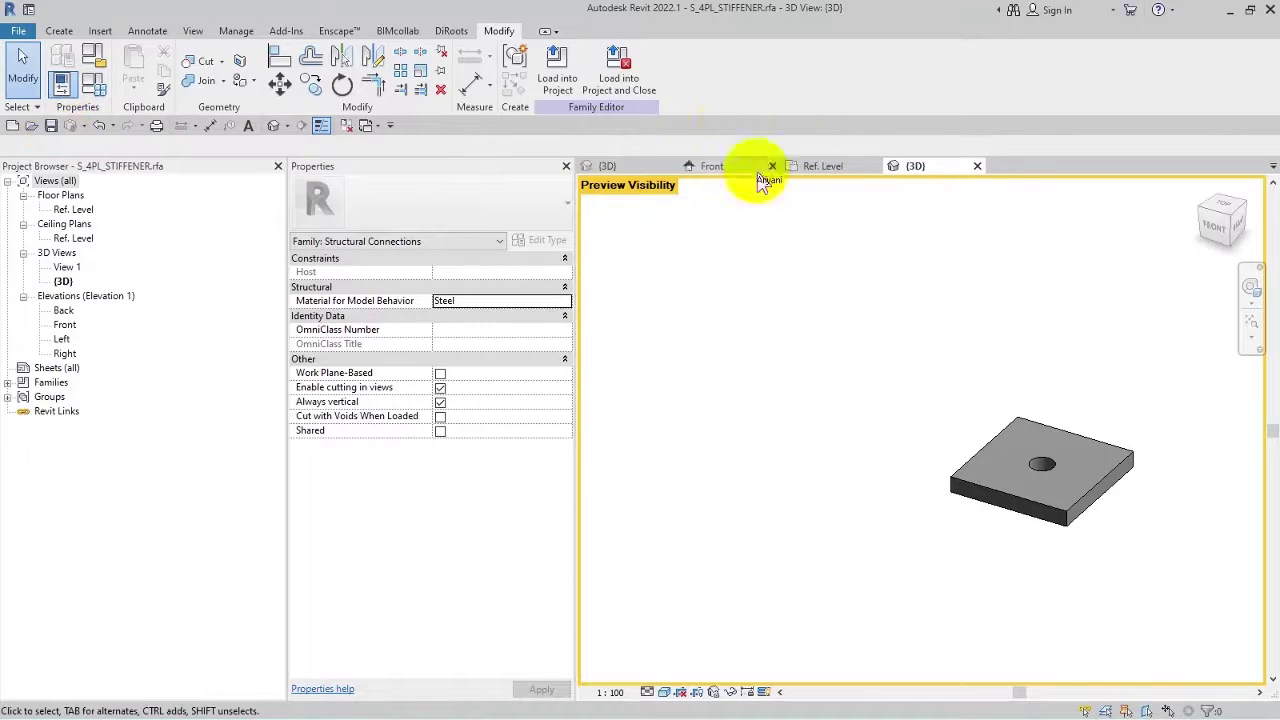
Load the S_4PL_STIFFENER family into S_AnchorBolt.rfa and close the stiffener family.
left_click(823, 167)
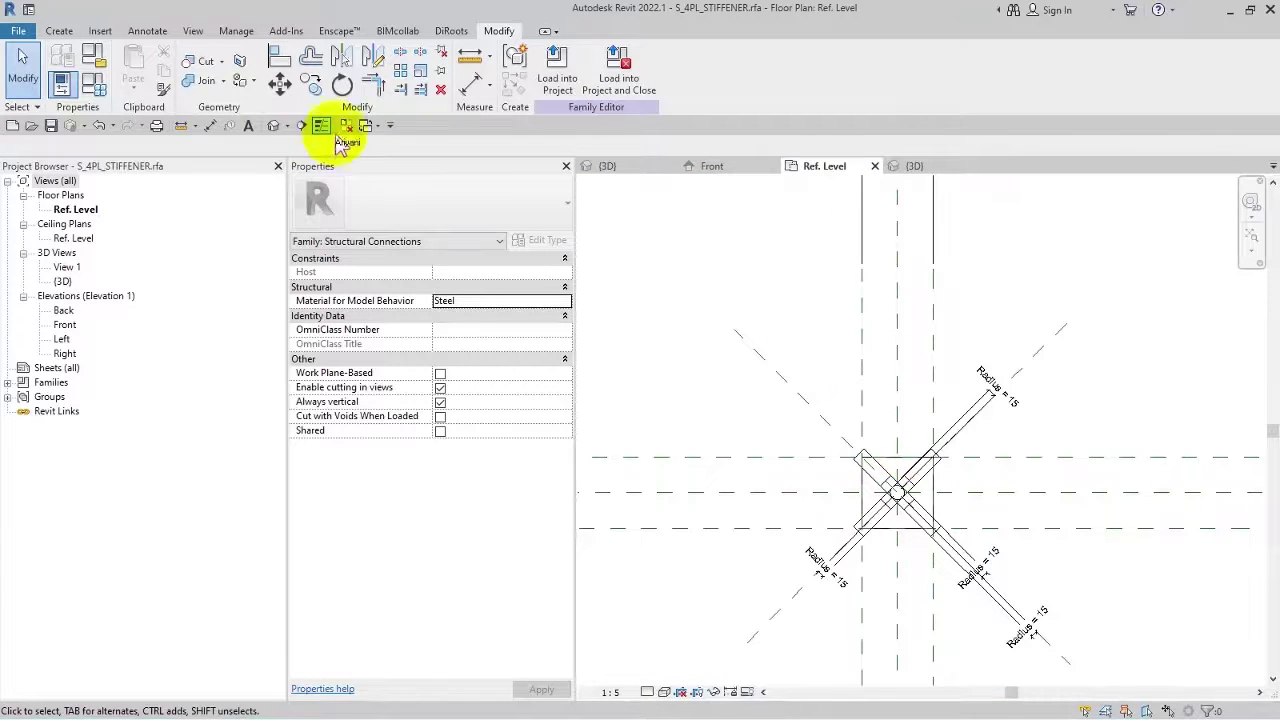
left_click(628, 76)
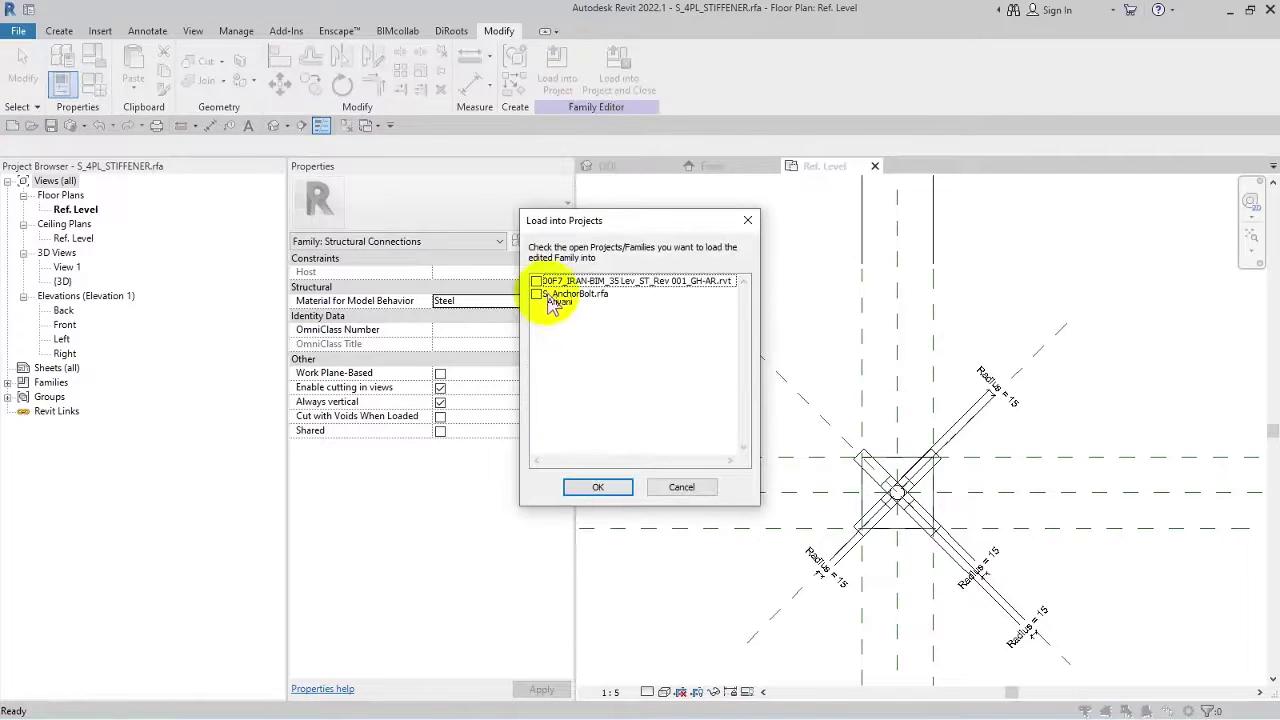
left_click(536, 295)
left_click(598, 487)
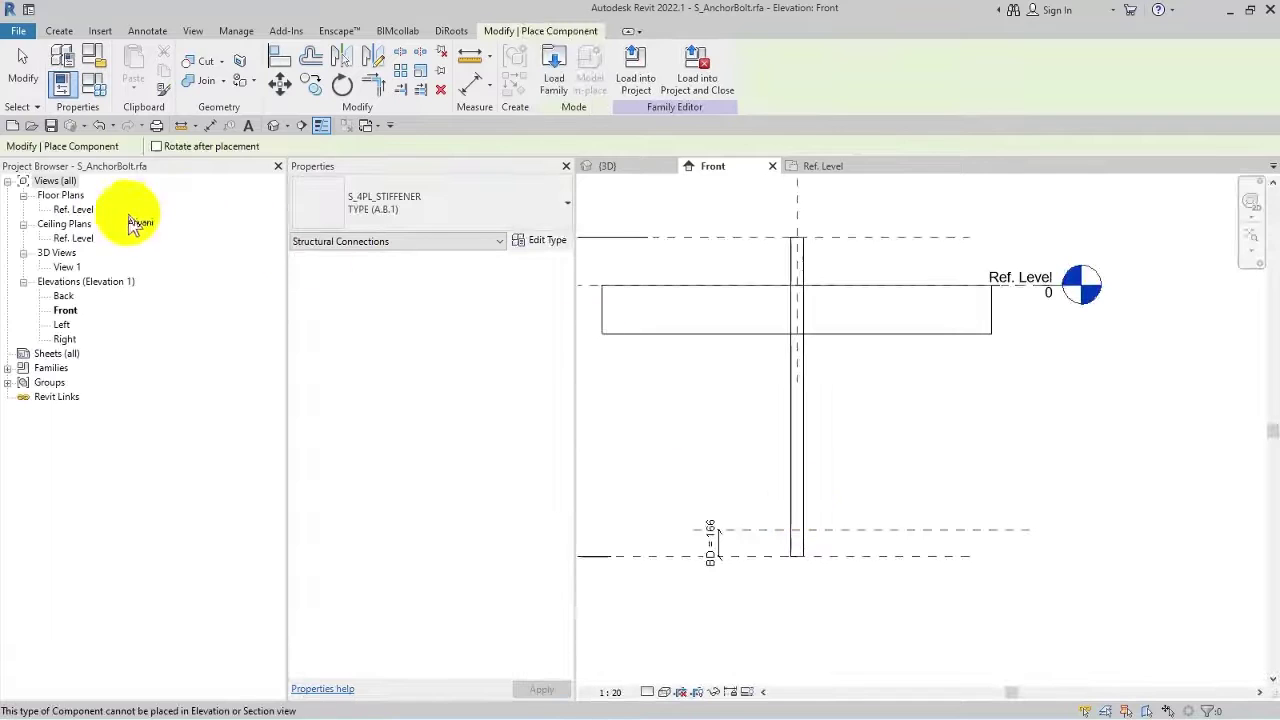
Place one S_4PL_STIFFENER TYPE (A.B.1) instance in the Ref. Level floor plan, about 340 mm left of and 360 mm above the bolt centre.
left_click(75, 210)
double_click(84, 214)
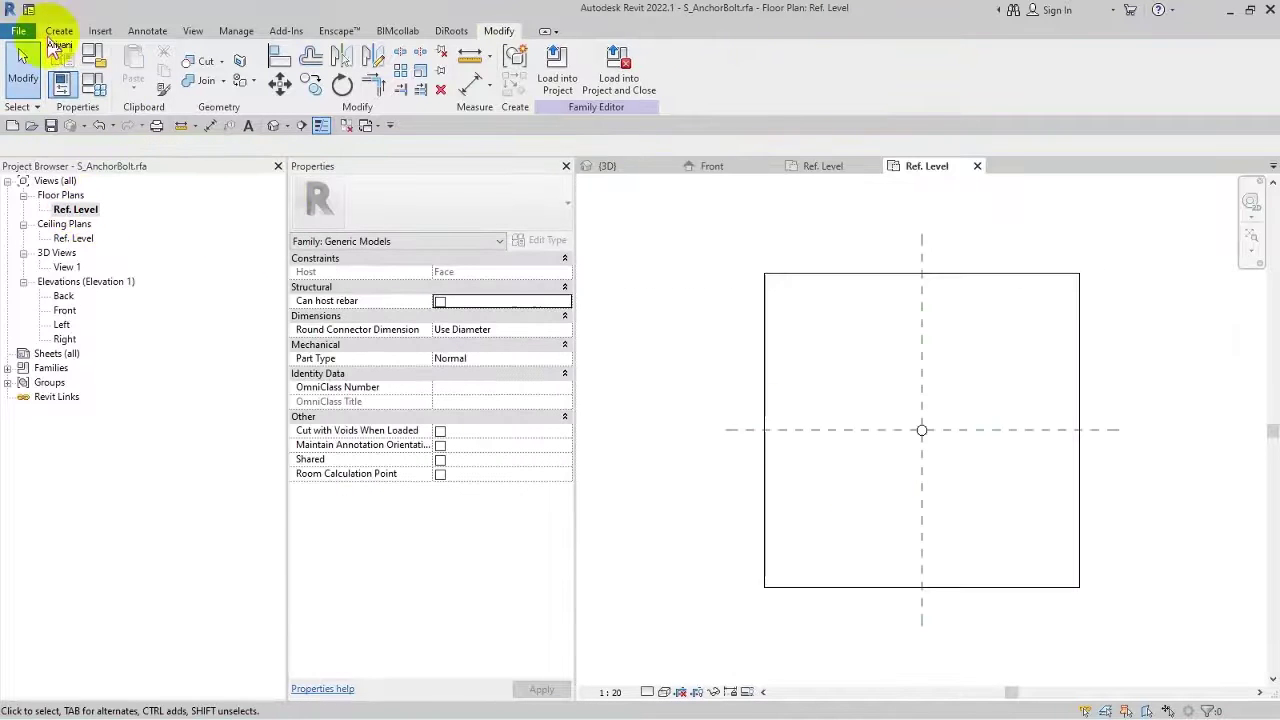
left_click(57, 31)
left_click(396, 72)
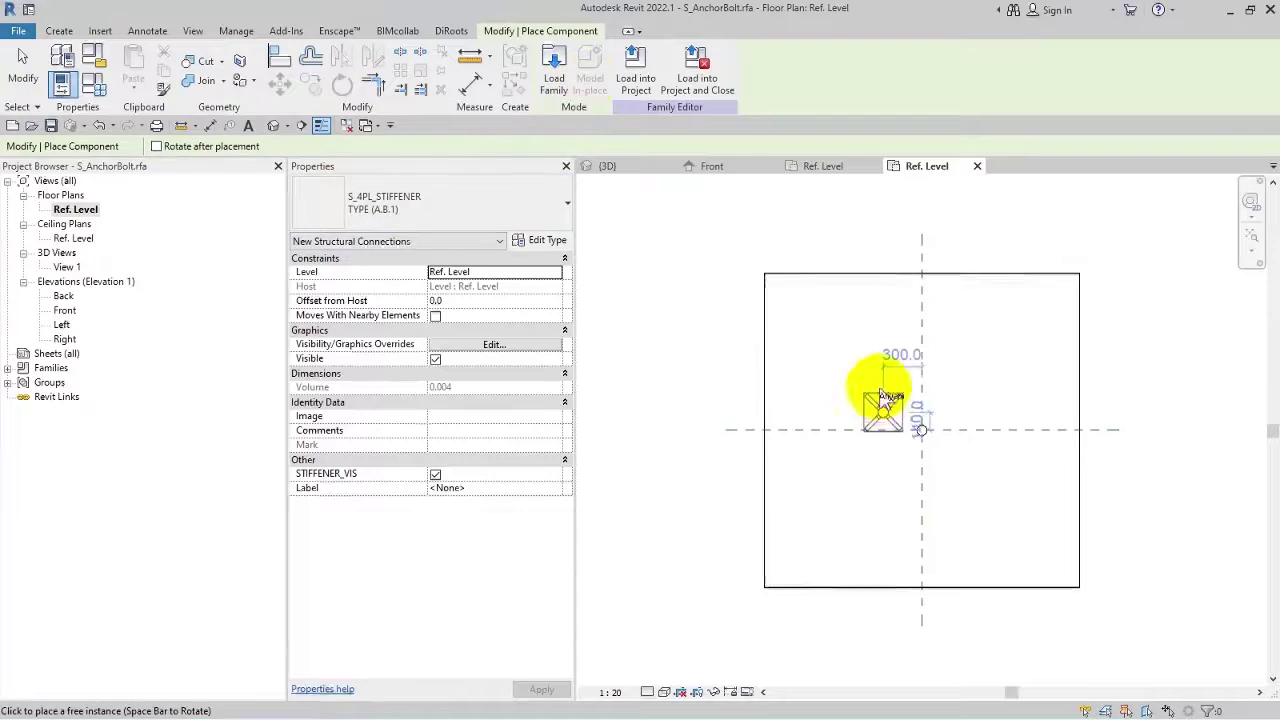
left_click(878, 385)
left_click(22, 62)
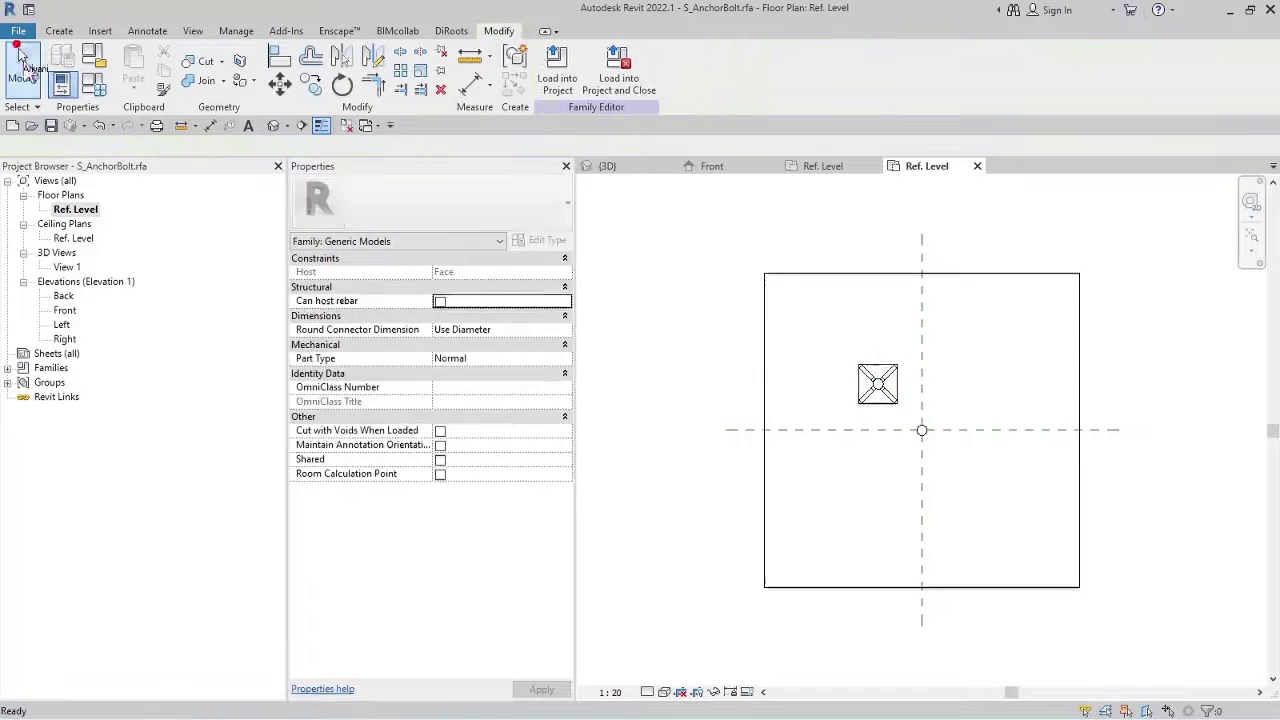
Move the placed stiffener plate down in the Front elevation, to just above the BD reference plane beside the bolt's lower end.
left_click(870, 372)
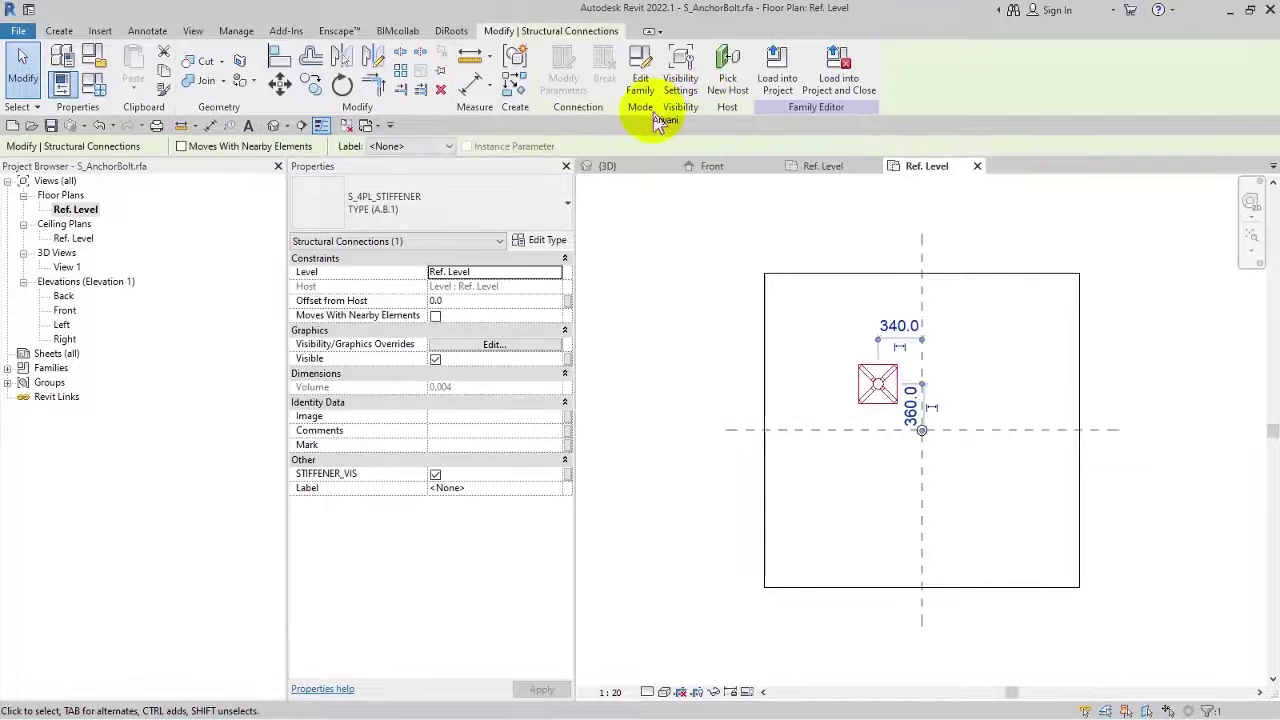
left_click(553, 272)
left_click(553, 272)
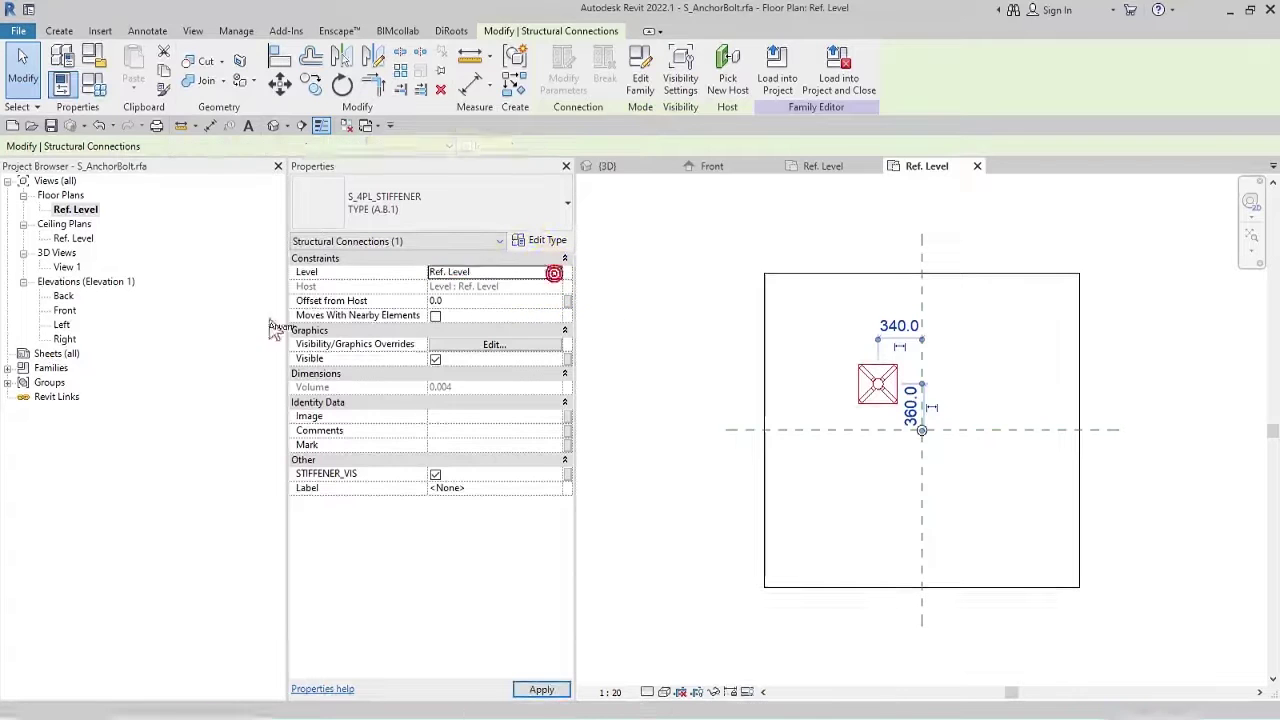
double_click(65, 310)
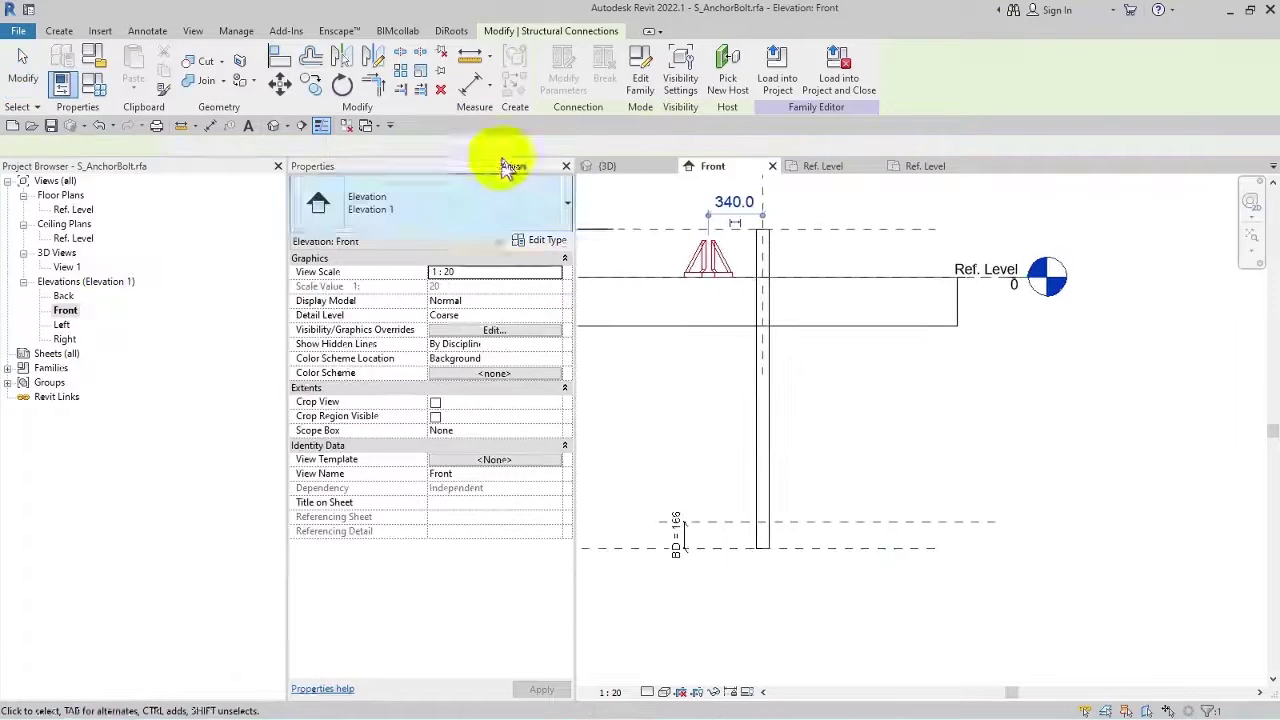
left_click_drag(706, 263, 828, 490)
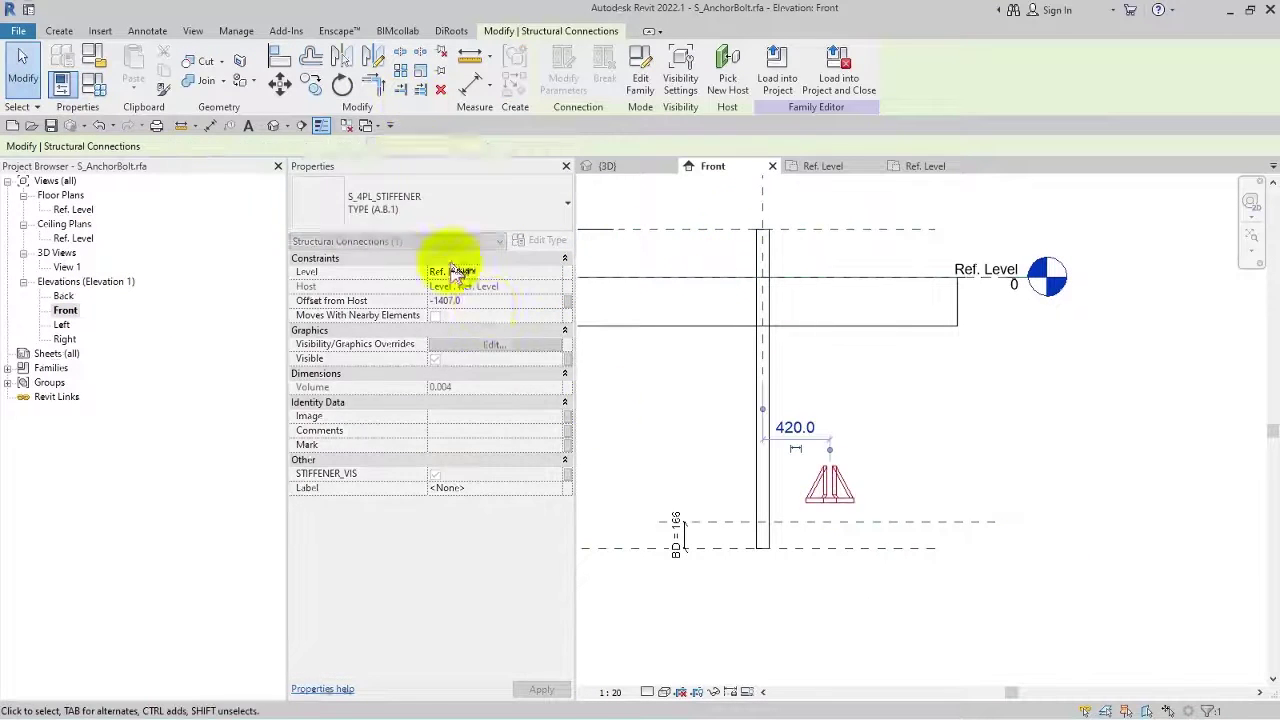
Align and lock the stiffener plate to the bolt's vertical centre plane and its base to the BD reference plane.
left_click(280, 57)
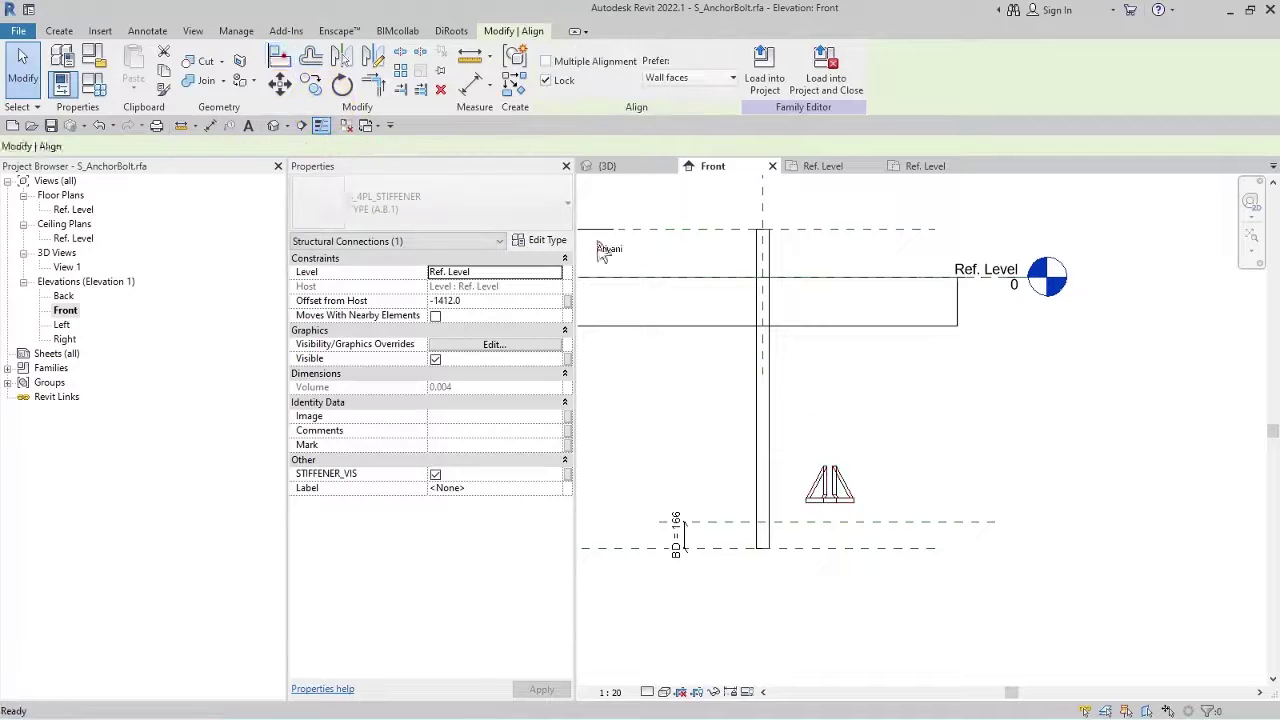
left_click(768, 243)
left_click(829, 505)
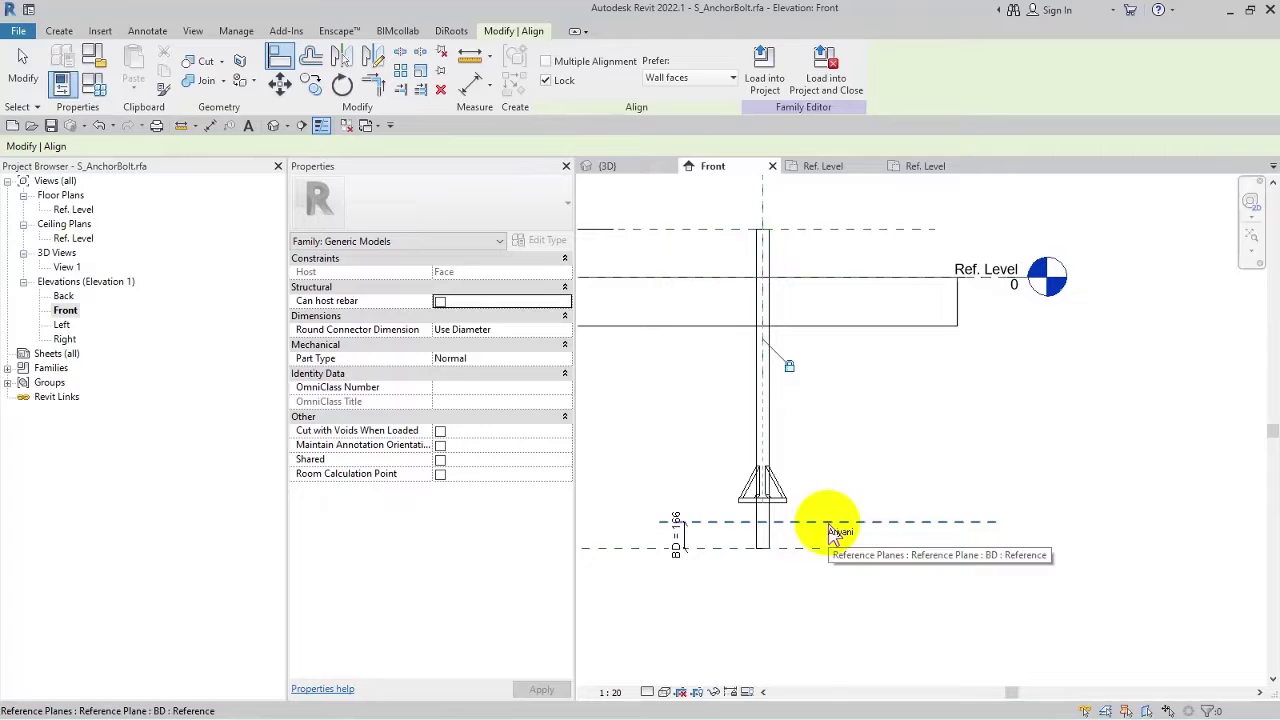
left_click(829, 523)
left_click(775, 500)
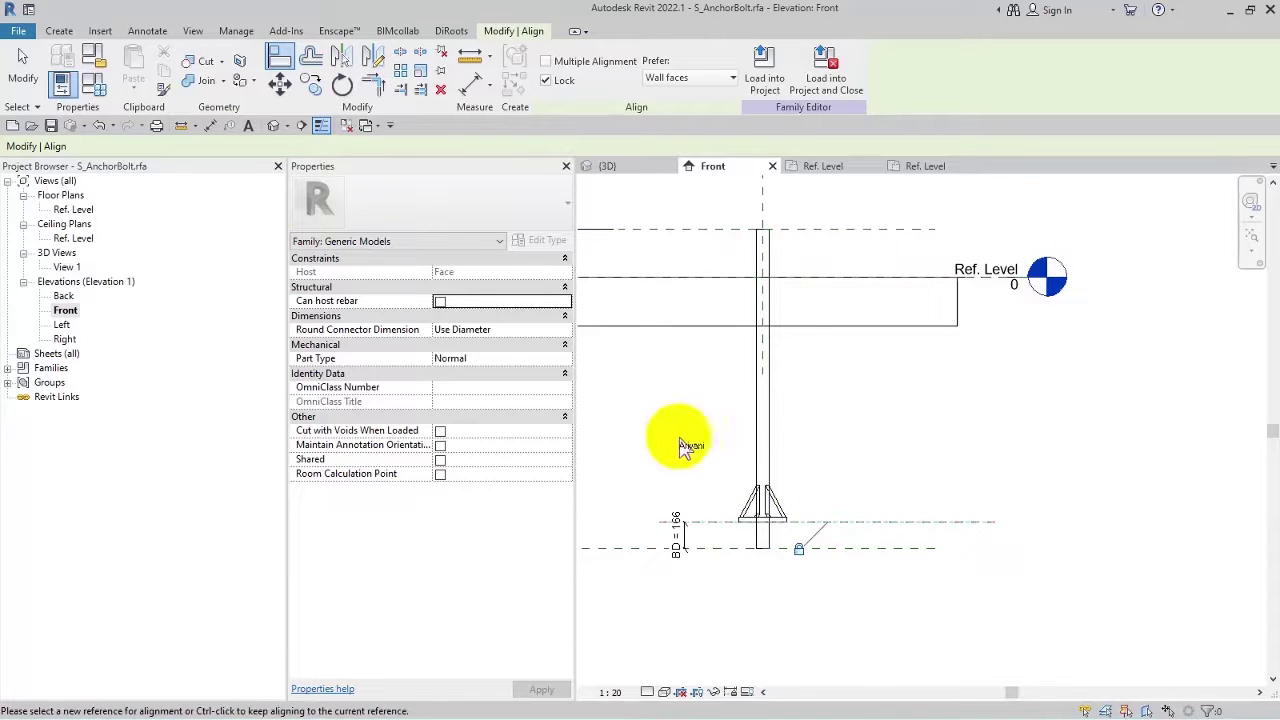
Align and lock the stiffener plate to the bolt's centre plane in the Left elevation.
double_click(62, 324)
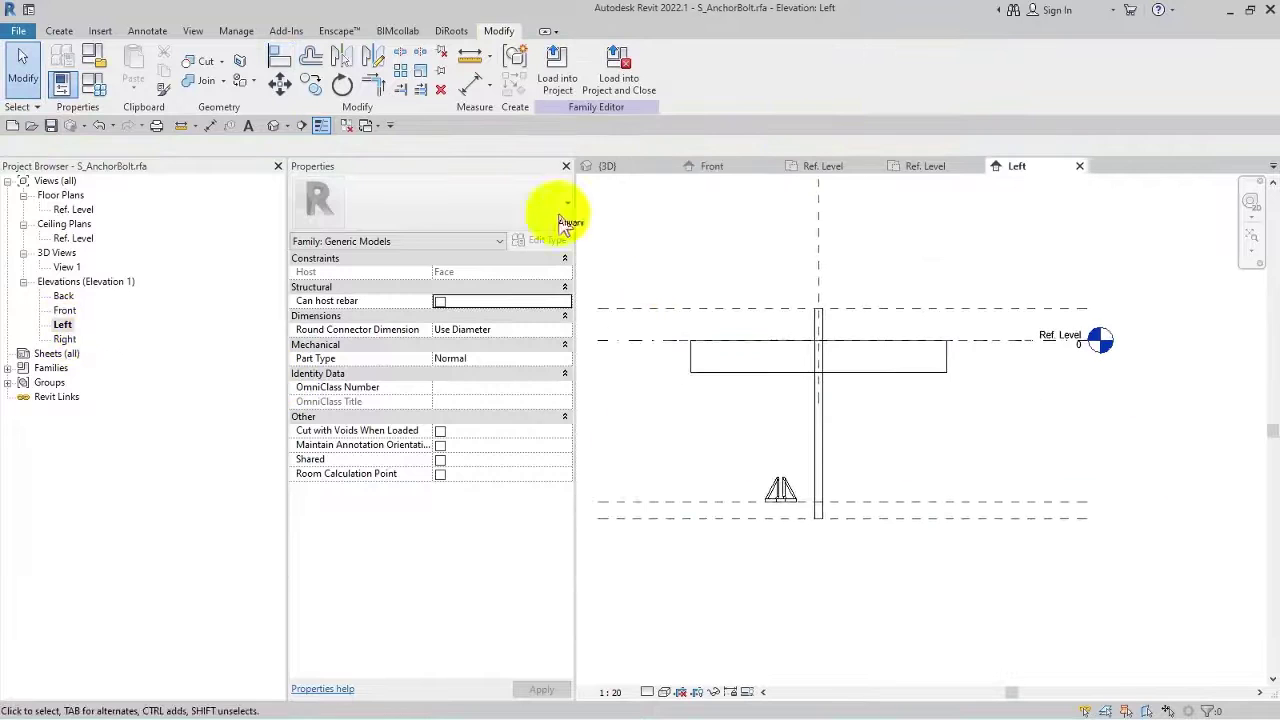
left_click(279, 55)
left_click(771, 491)
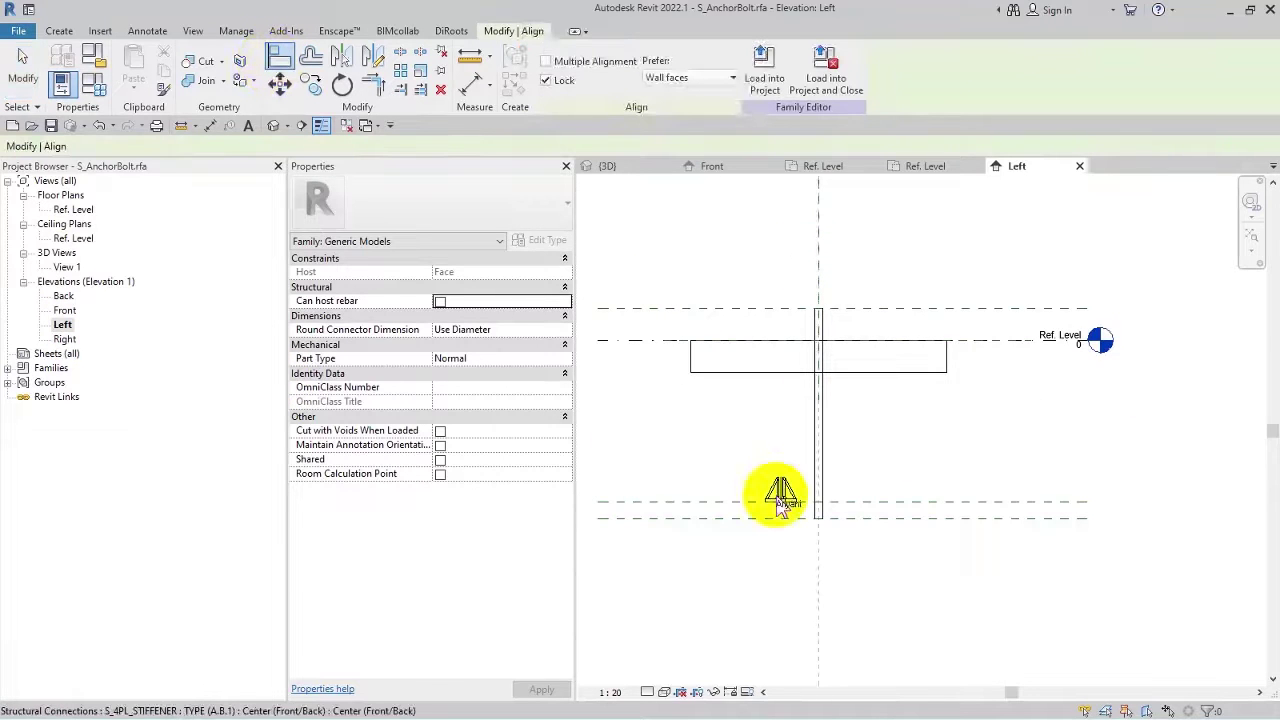
Show the family in a shaded 3D view, close the inactive views and temporarily hide the slab extrusion.
left_click(273, 125)
left_click(346, 125)
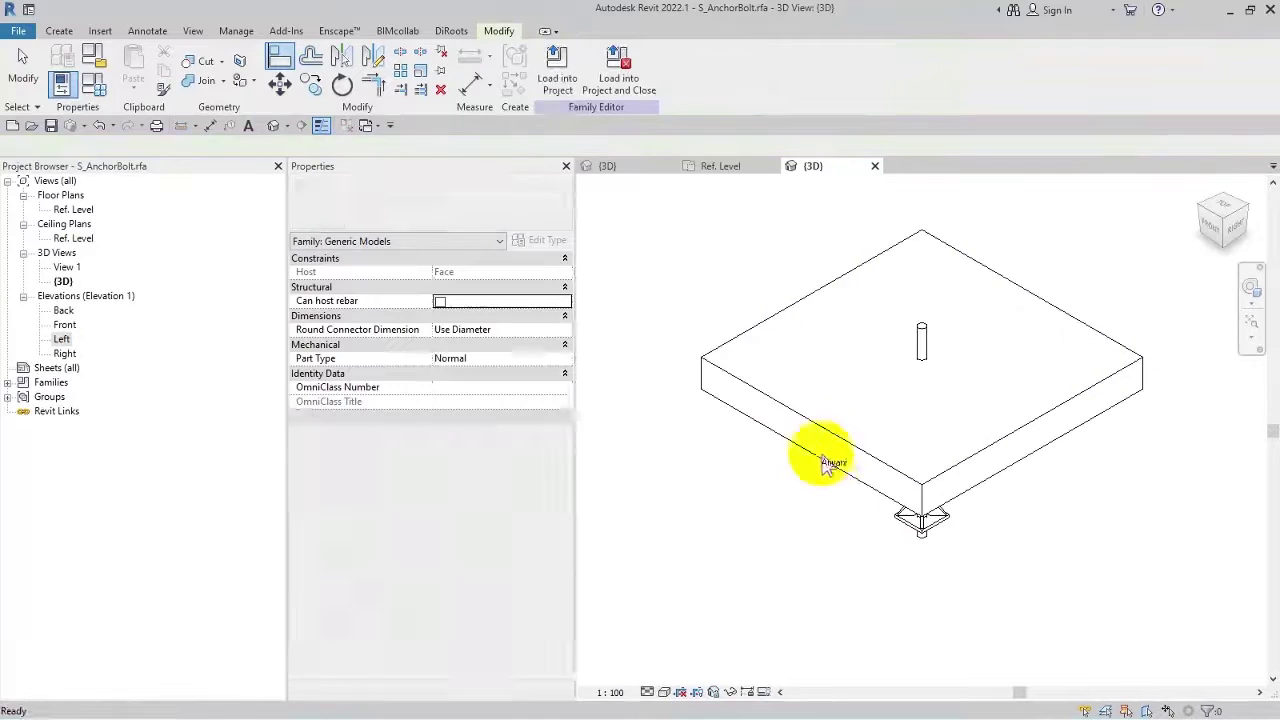
key("Escape")
key("s")
key("d")
middle_click_drag(703, 590, 783, 557, "shift")
left_click(805, 455)
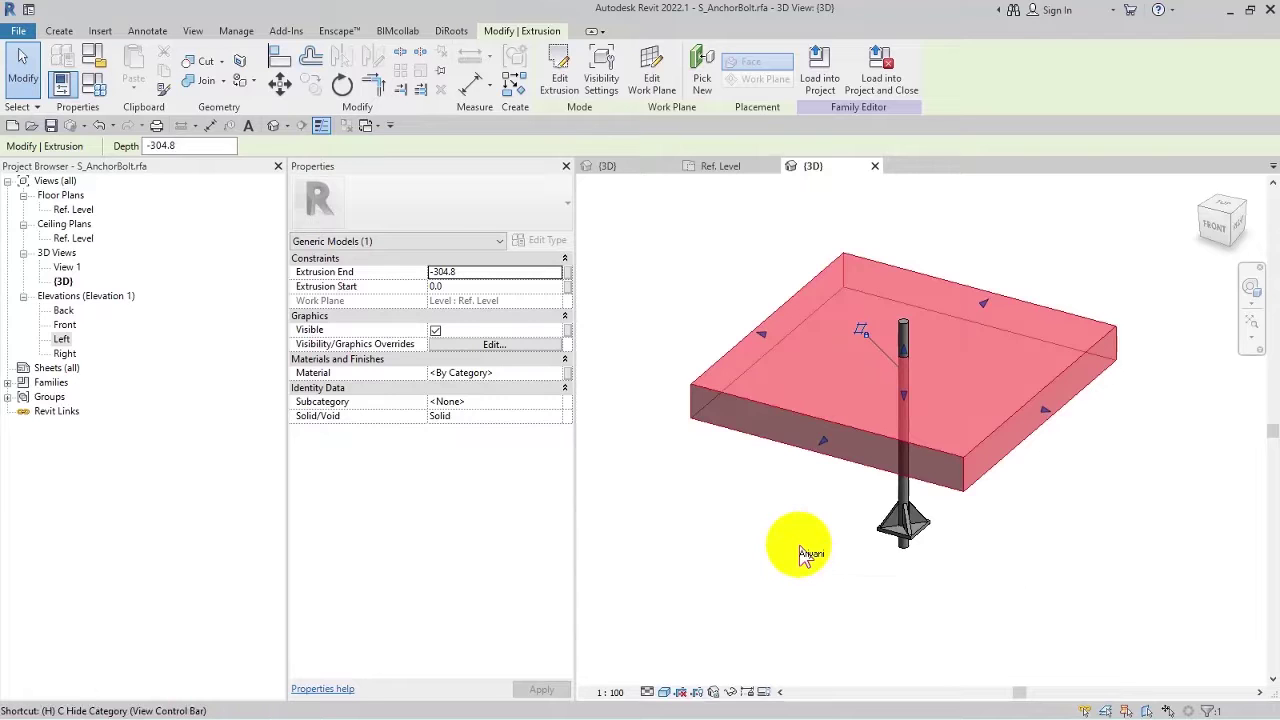
key("h")
key("h")
Examine the bolt rod and the stiffened plate at its lower end from different angles.
scroll(943, 400, "up", 3)
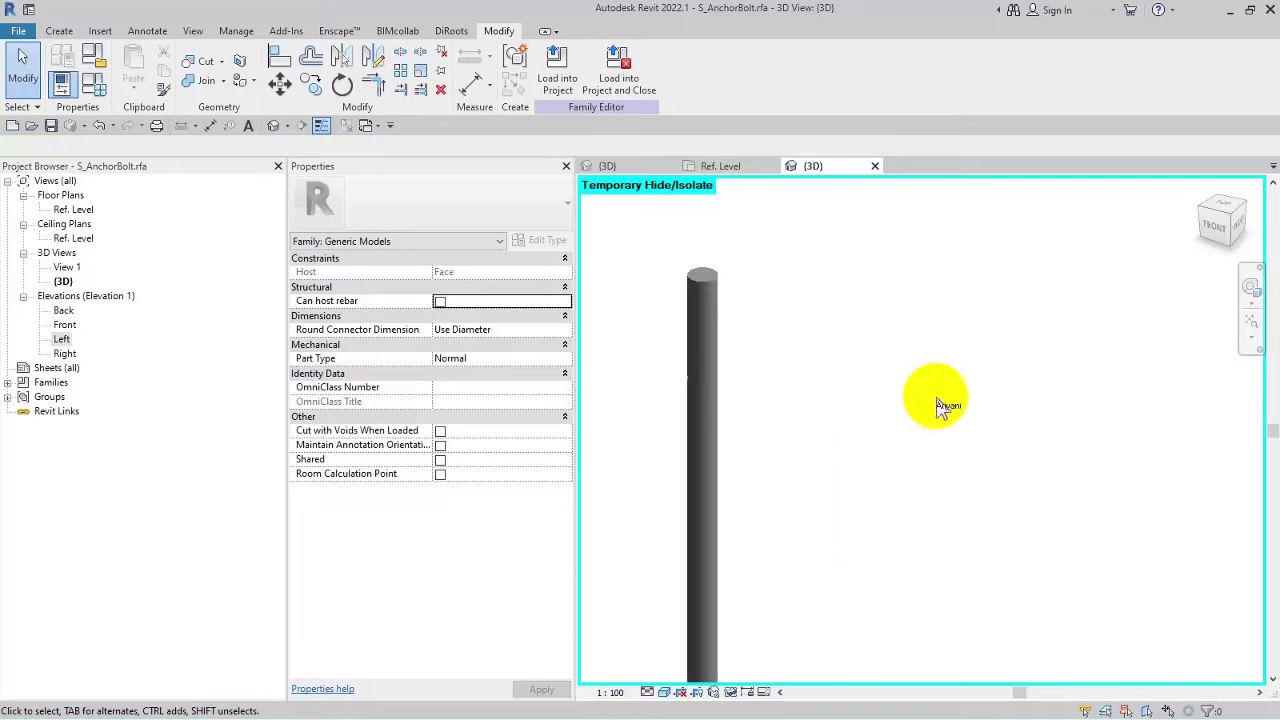
middle_click_drag(810, 350, 898, 367)
scroll(921, 538, "down", 3)
left_click(865, 568)
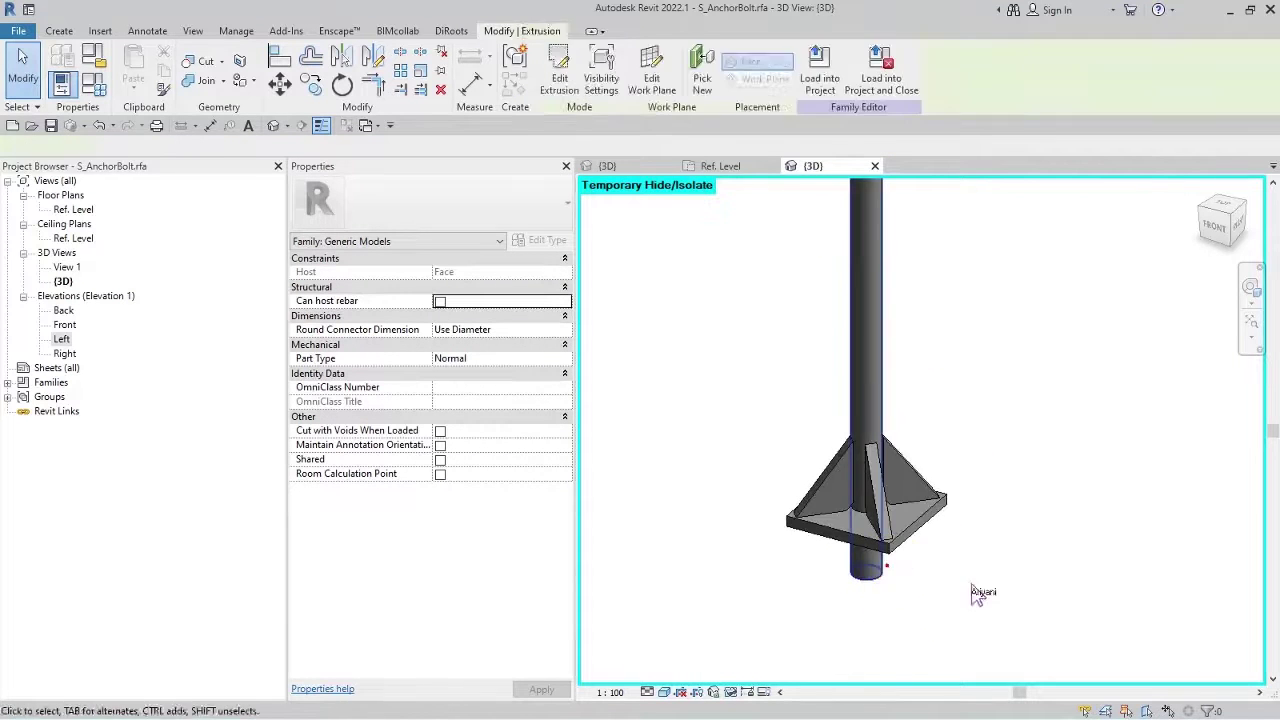
middle_click_drag(974, 594, 940, 600, "shift")
left_click(993, 655)
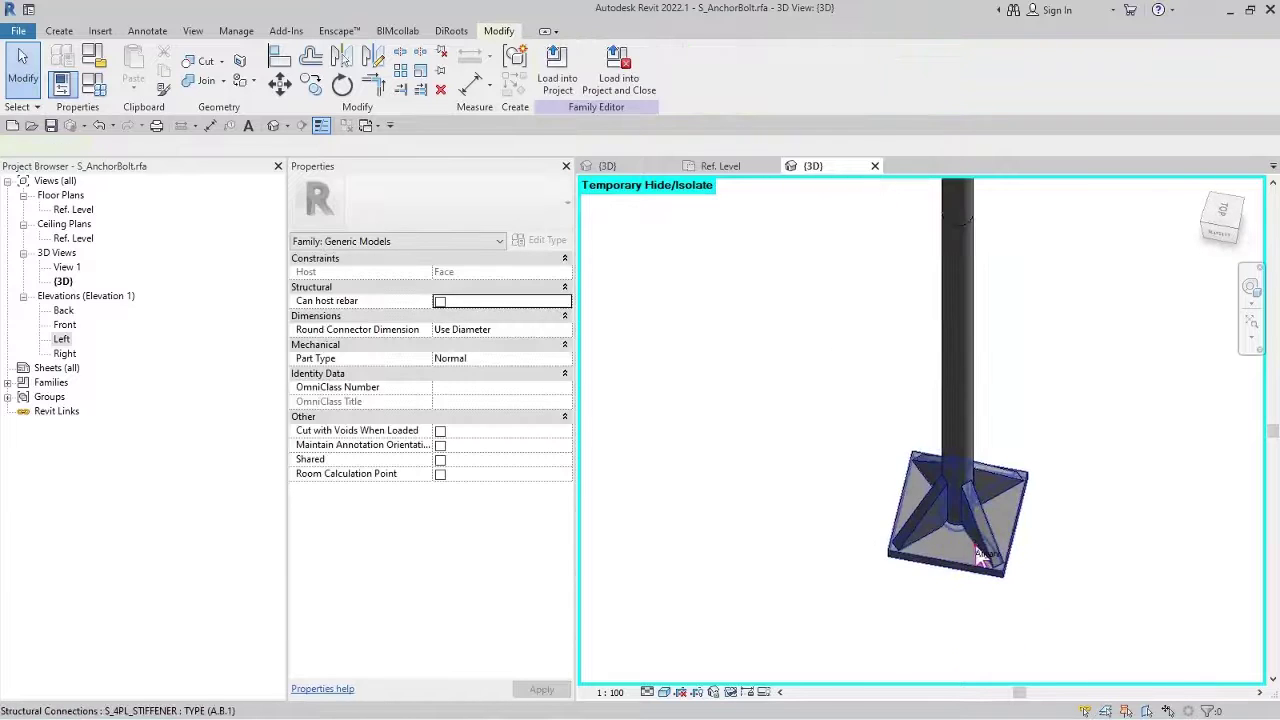
Associate the stiffener plate's PLATE material with a new type family parameter named PLATE under Materials and Finishes.
left_click(940, 600)
middle_click_drag(823, 463, 605, 307, "shift")
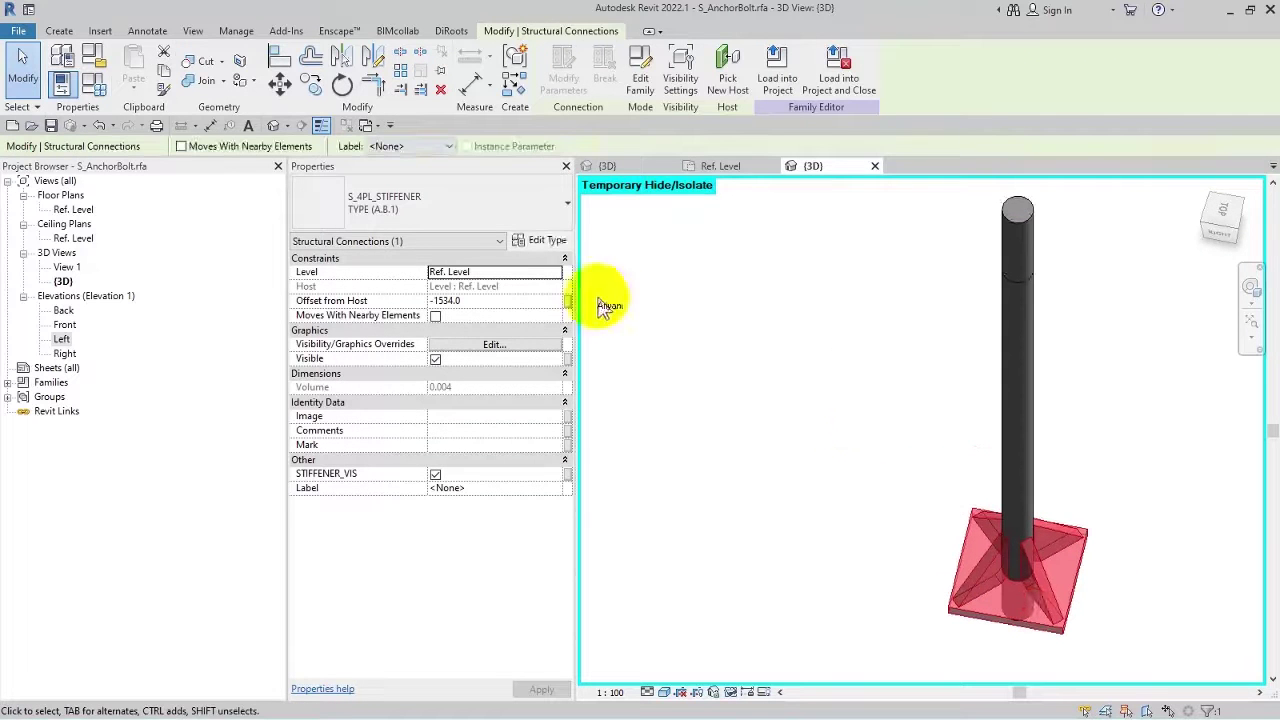
left_click(552, 243)
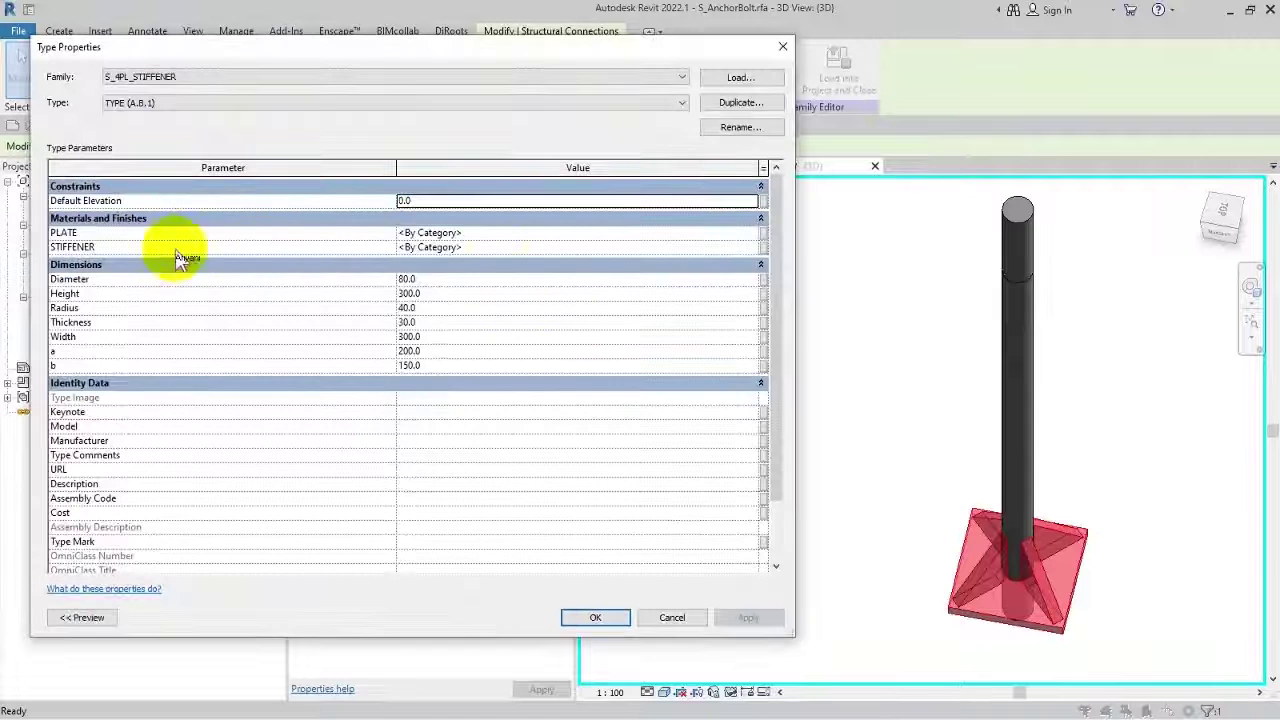
left_click(764, 235)
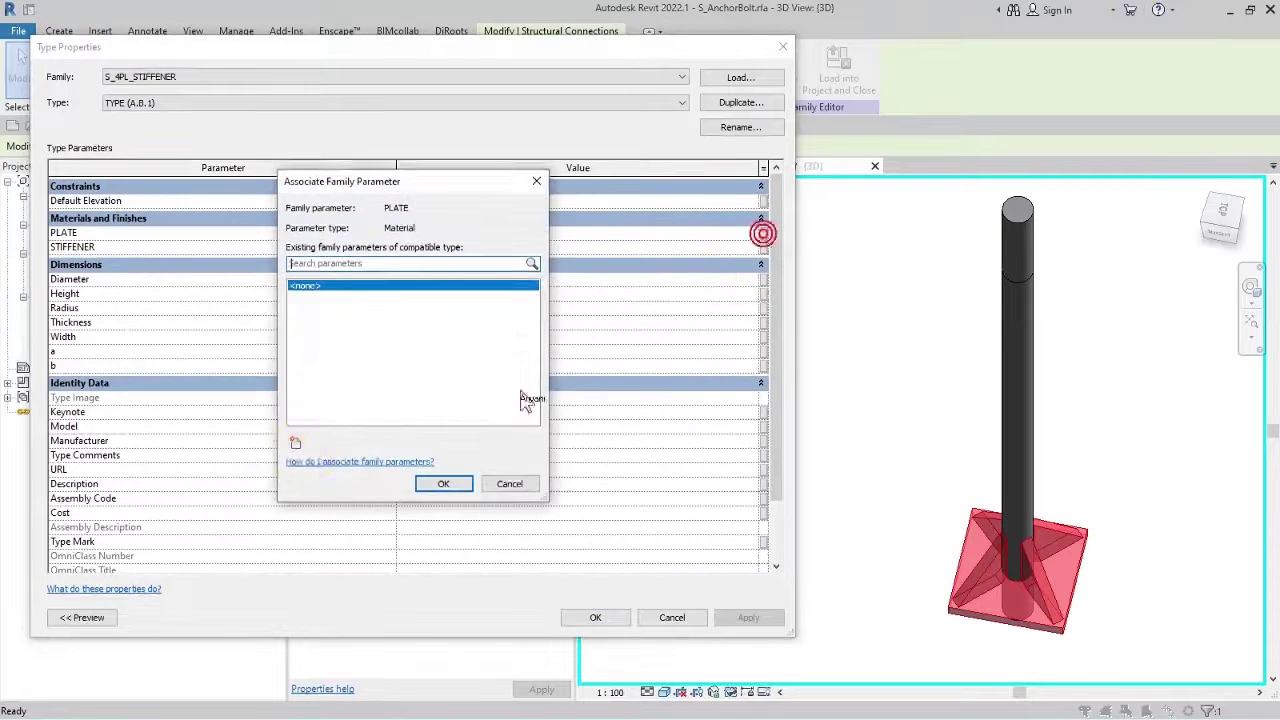
left_click(295, 443)
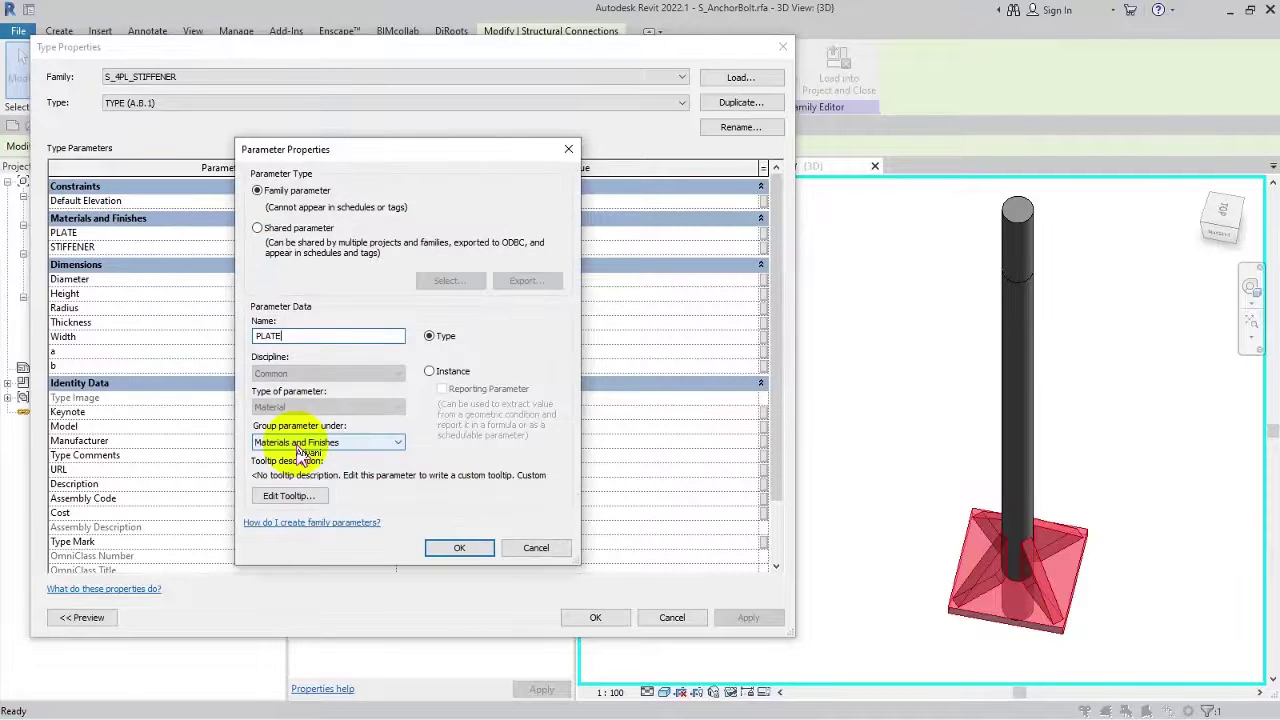
left_click(459, 548)
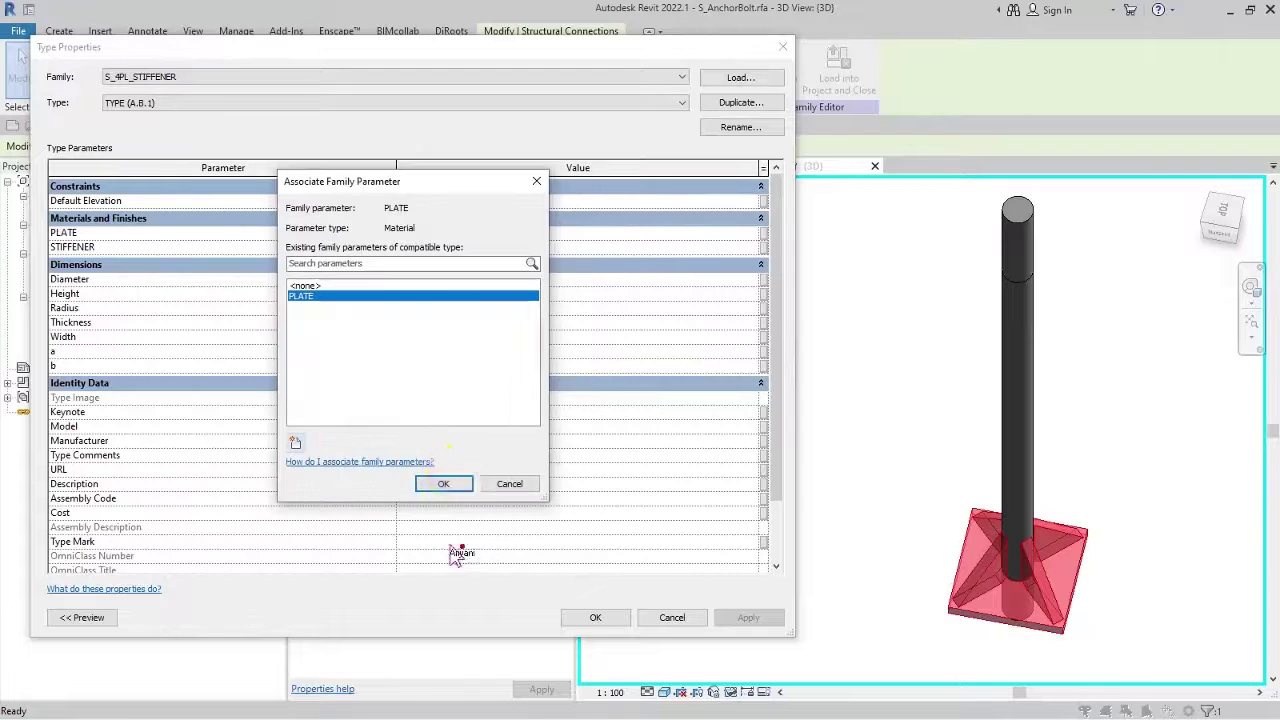
left_click(443, 484)
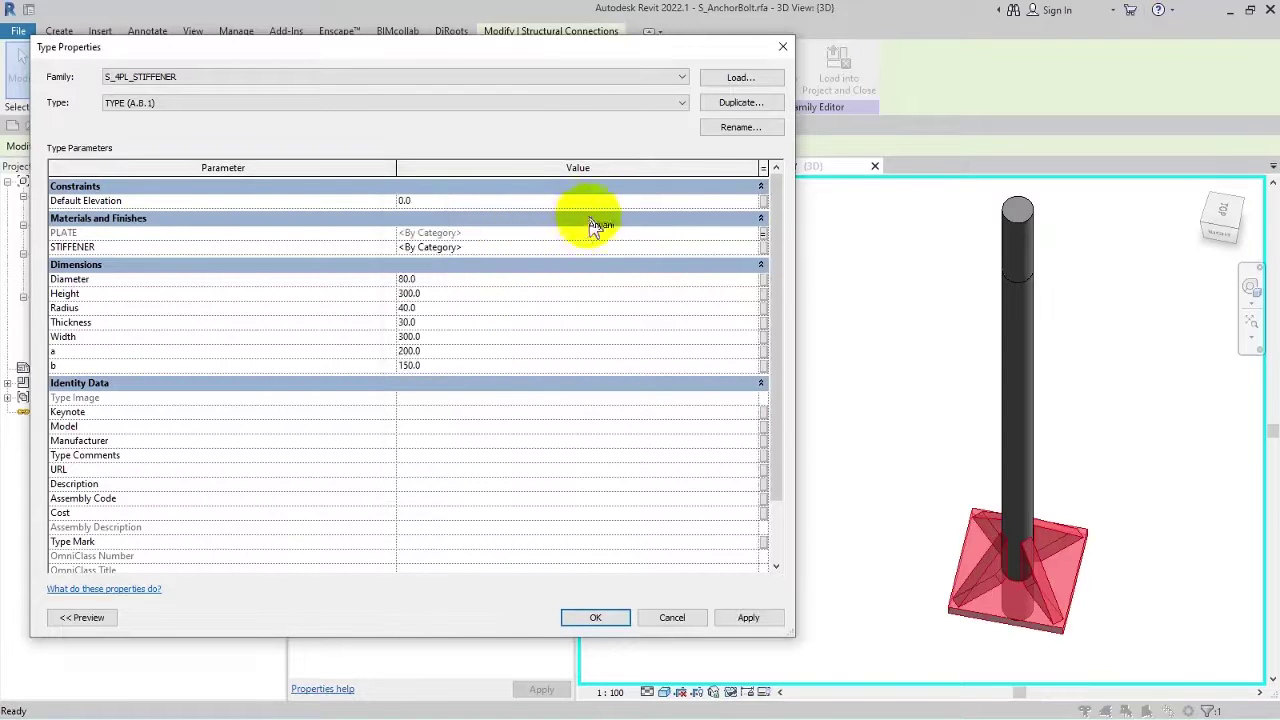
Associate the STIFFENER material with a new type family parameter named STIFFENER under Materials and Finishes.
left_click(763, 248)
left_click(295, 443)
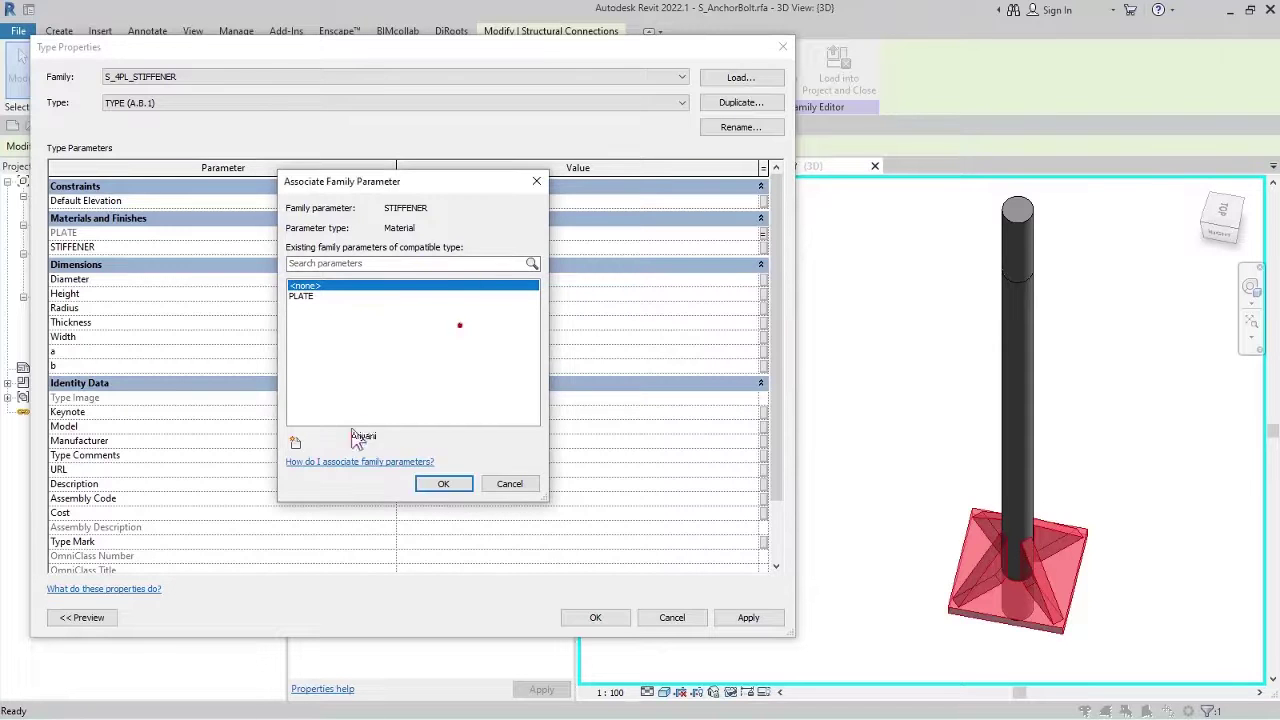
left_click(295, 443)
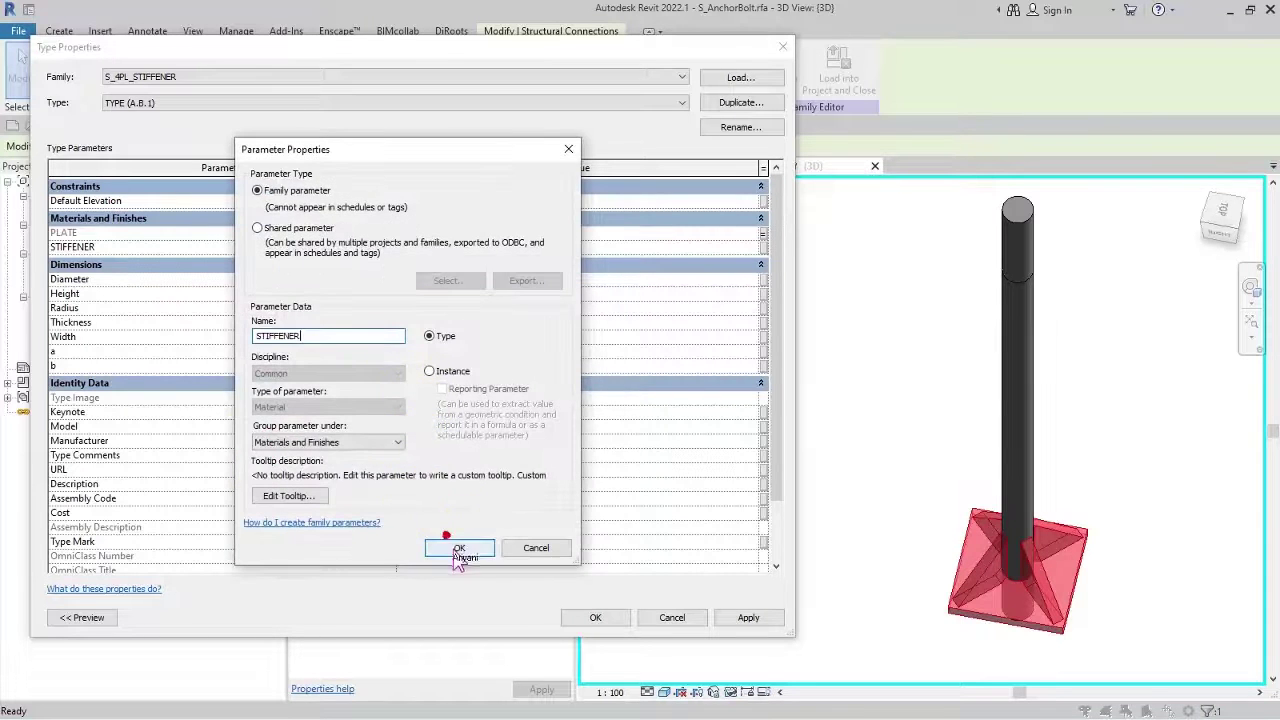
left_click(458, 549)
left_click(428, 403)
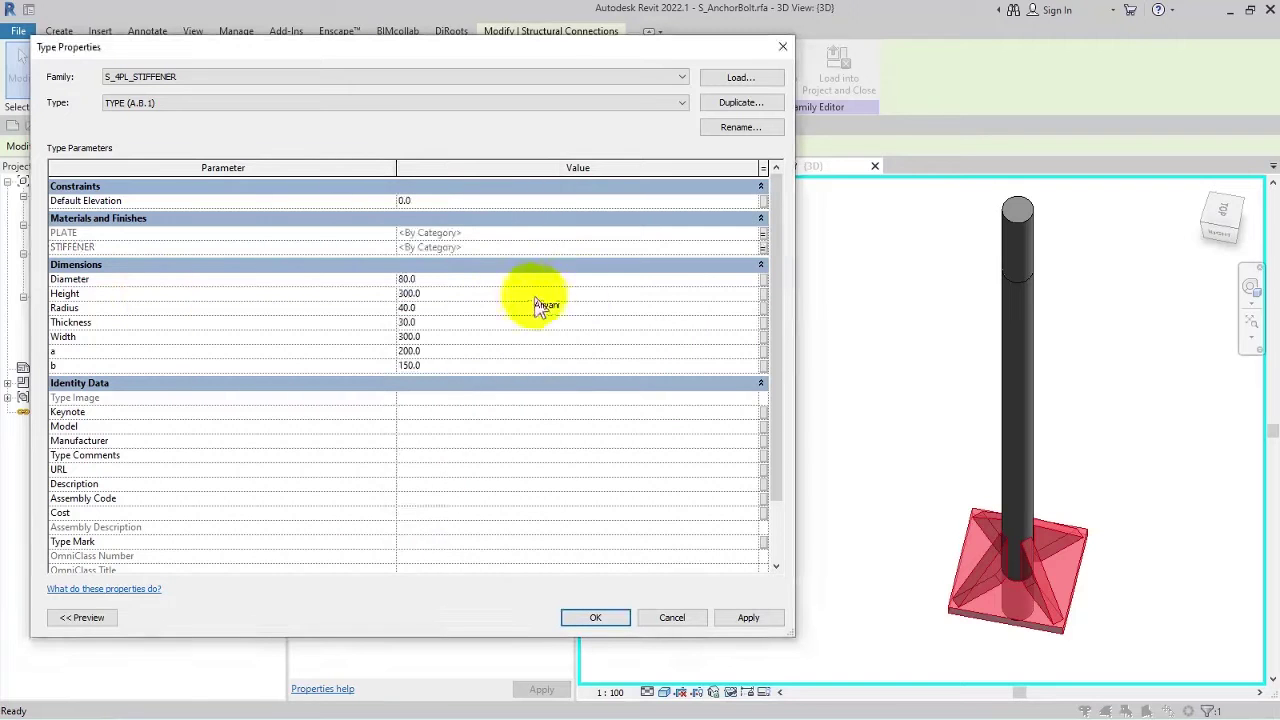
Try to associate the plate's Diameter with a new type family parameter named Diameter under Dimensions.
left_click(762, 279)
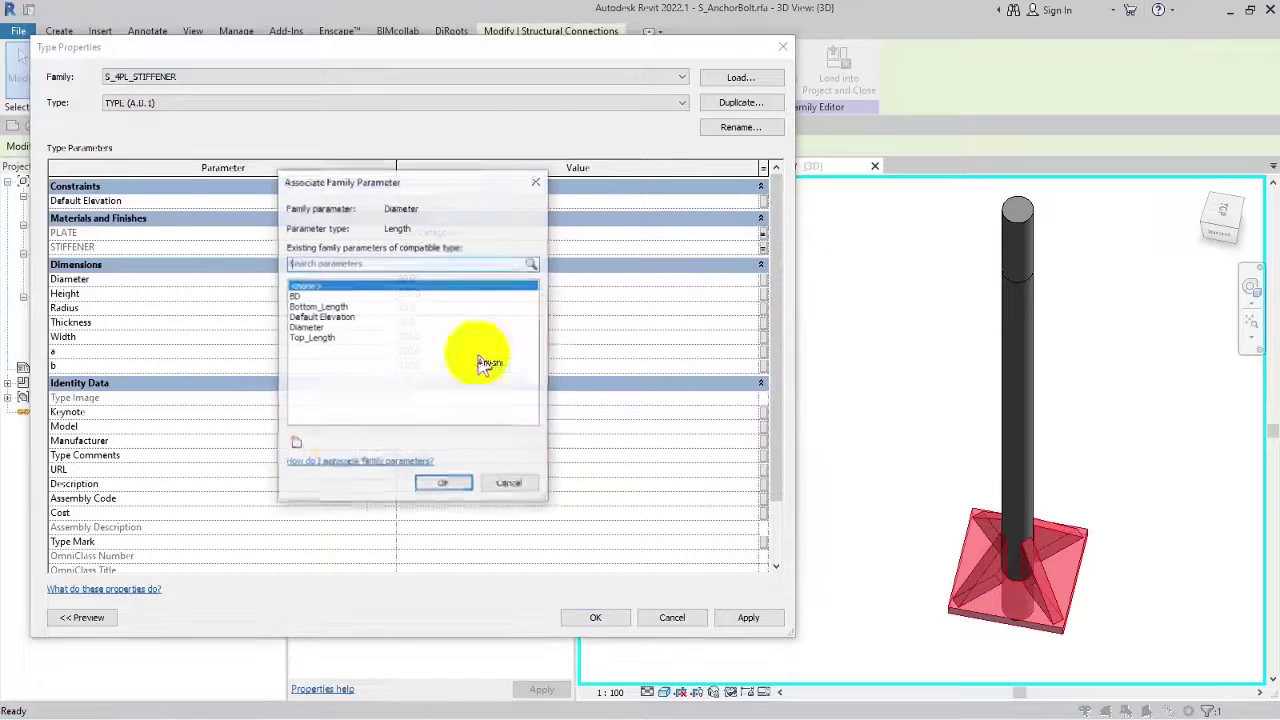
left_click(295, 442)
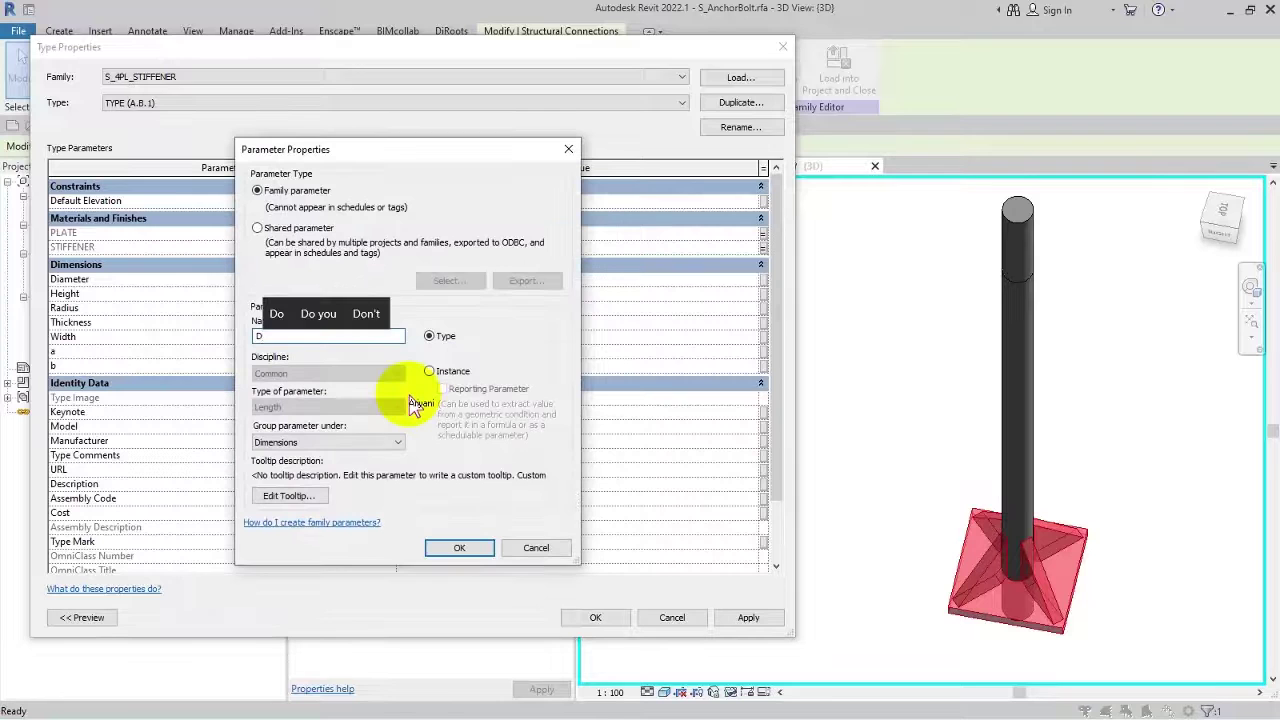
type("Diameter")
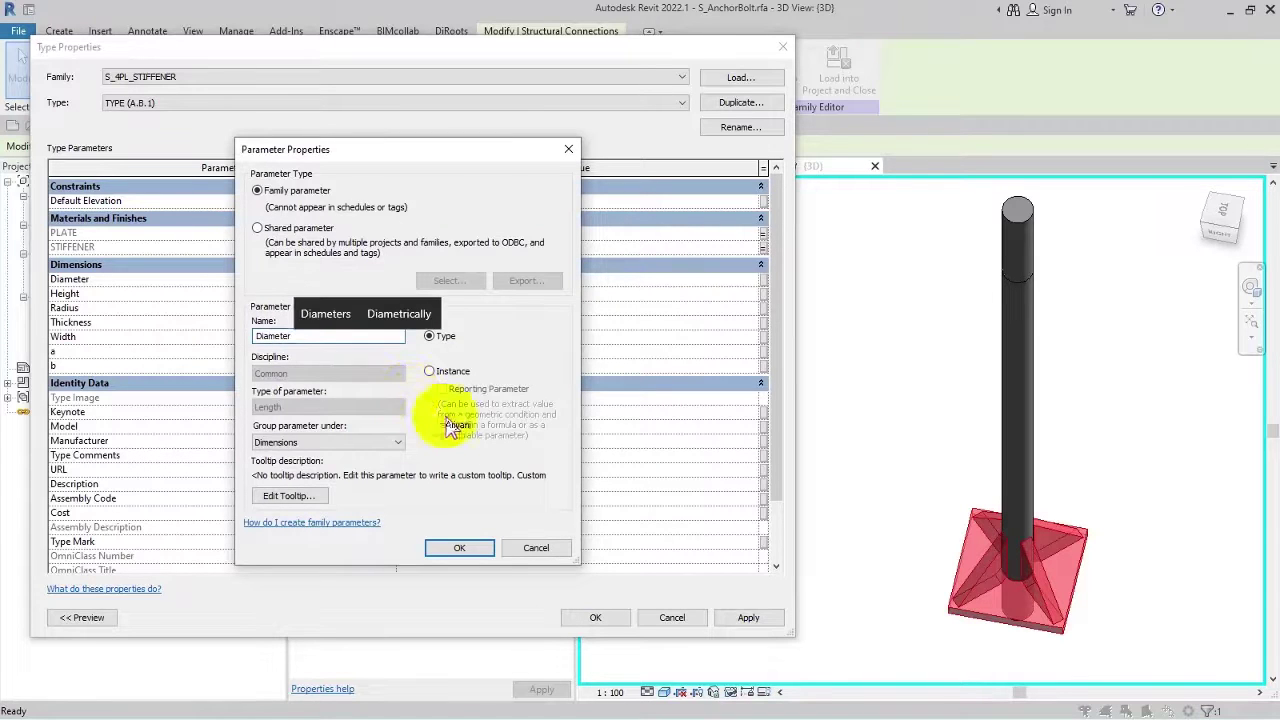
left_click(462, 552)
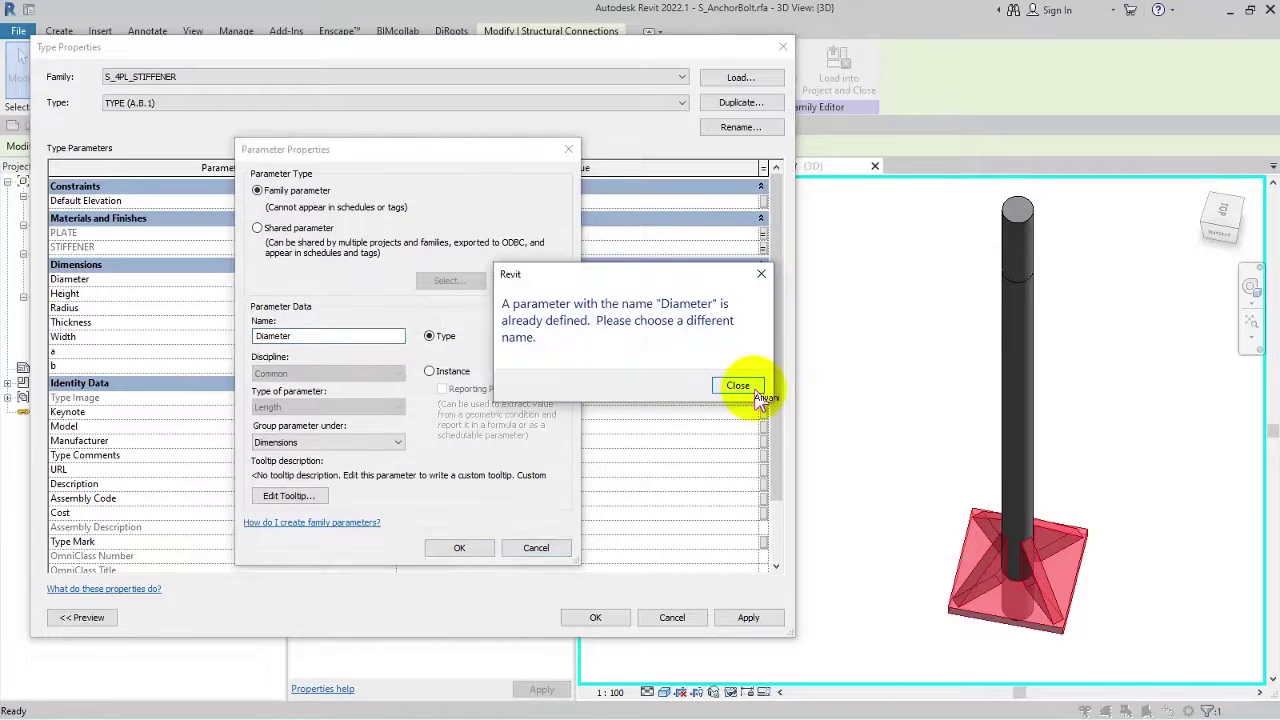
left_click(738, 386)
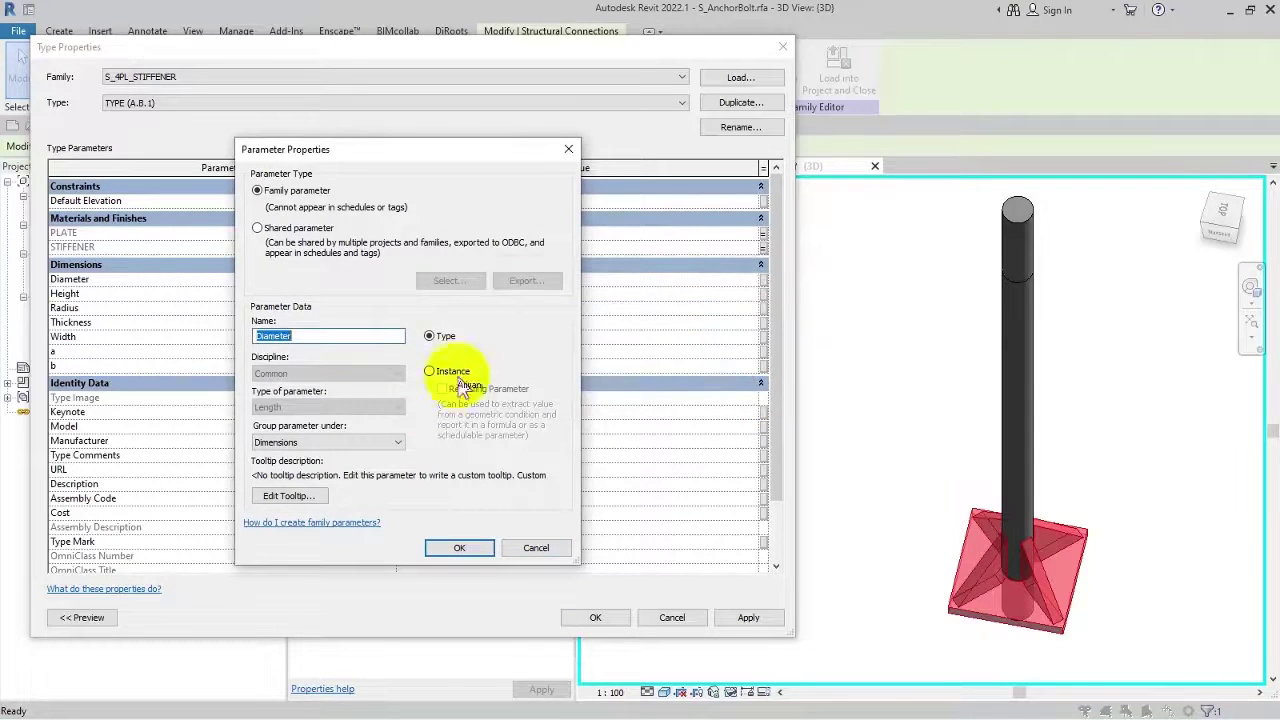
left_click(569, 149)
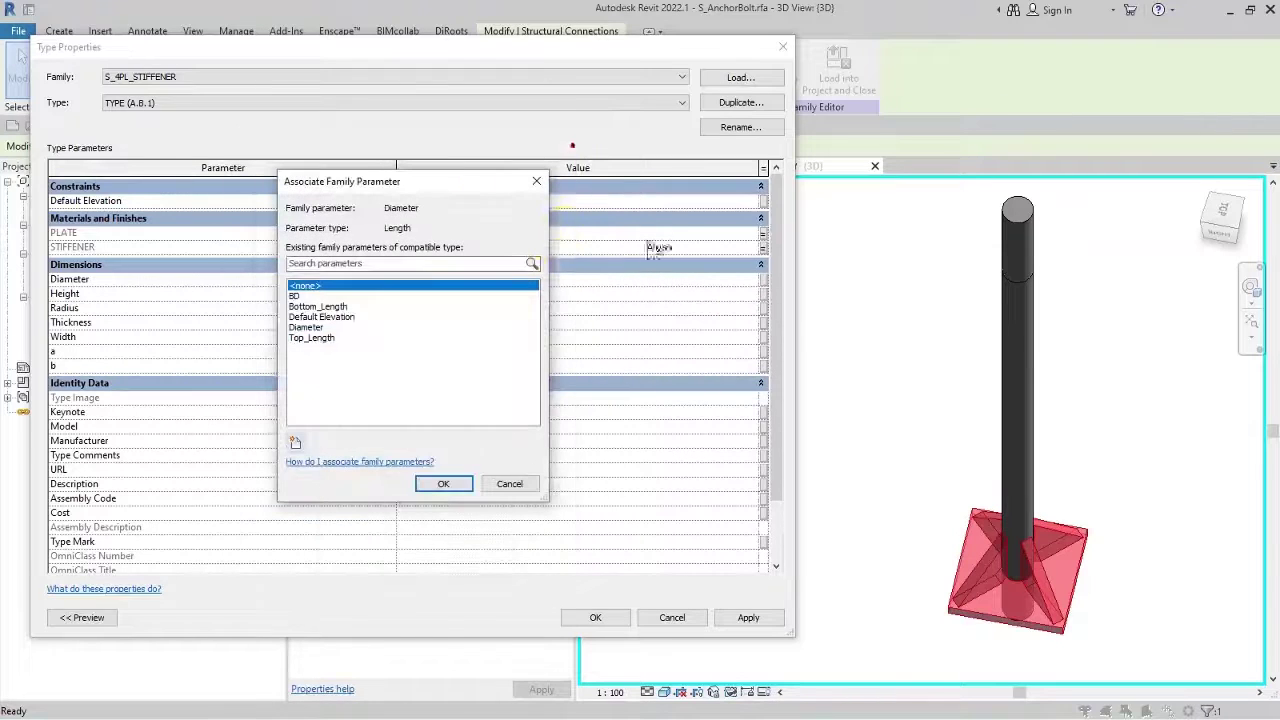
Associate the stiffened plate's Diameter with the bolt family's existing Diameter parameter and apply the change.
left_click(308, 327)
left_click(443, 487)
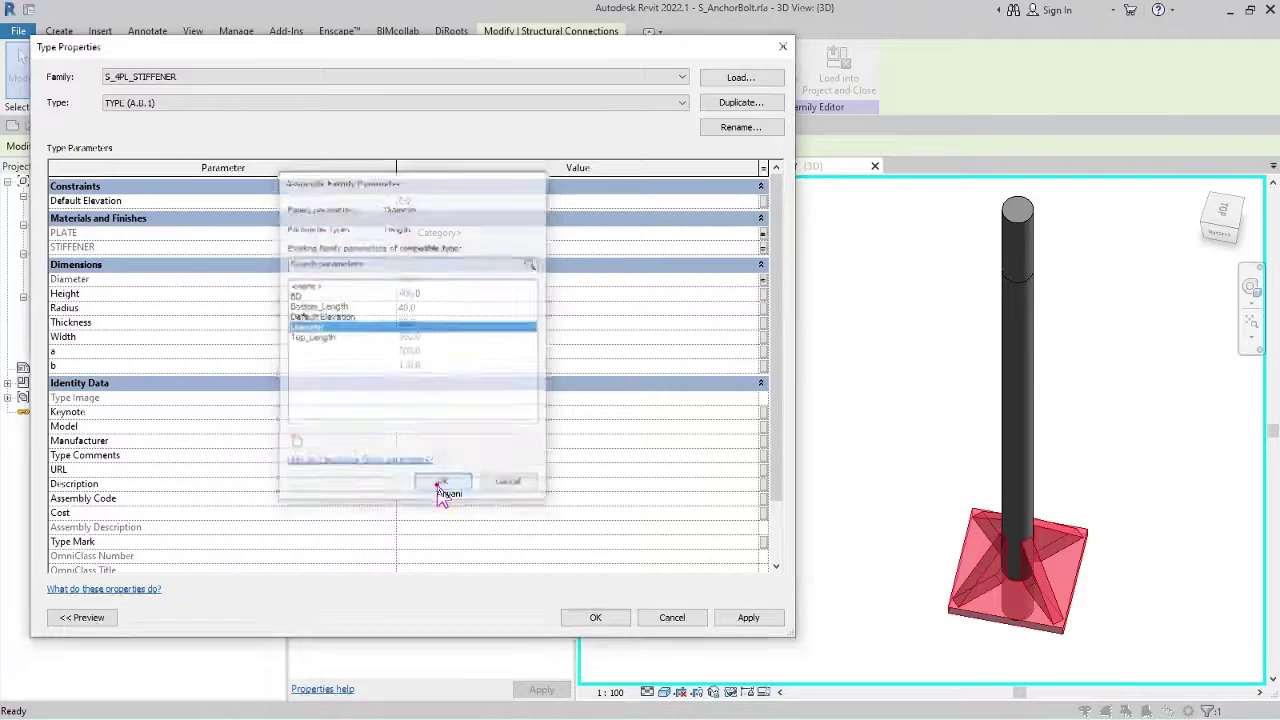
left_click(751, 619)
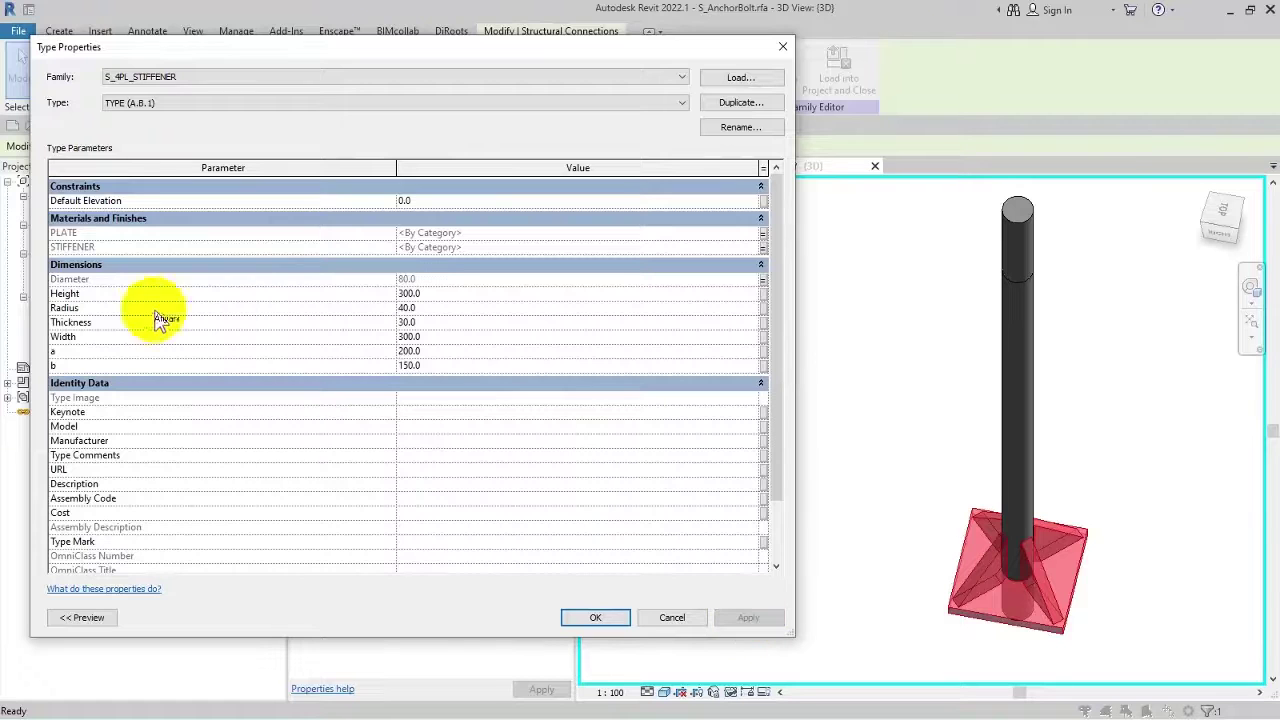
Associate the plate's Height with a new type family parameter named Height_Plate under Dimensions.
left_click(763, 295)
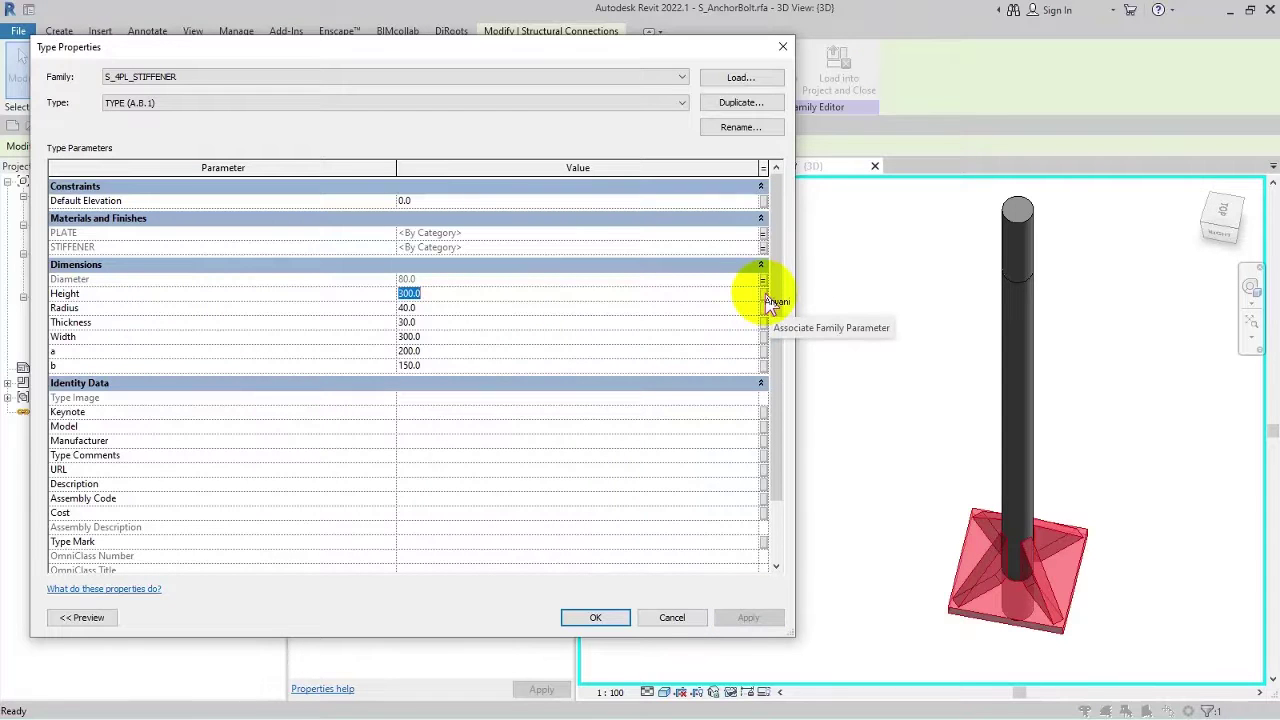
left_click(768, 301)
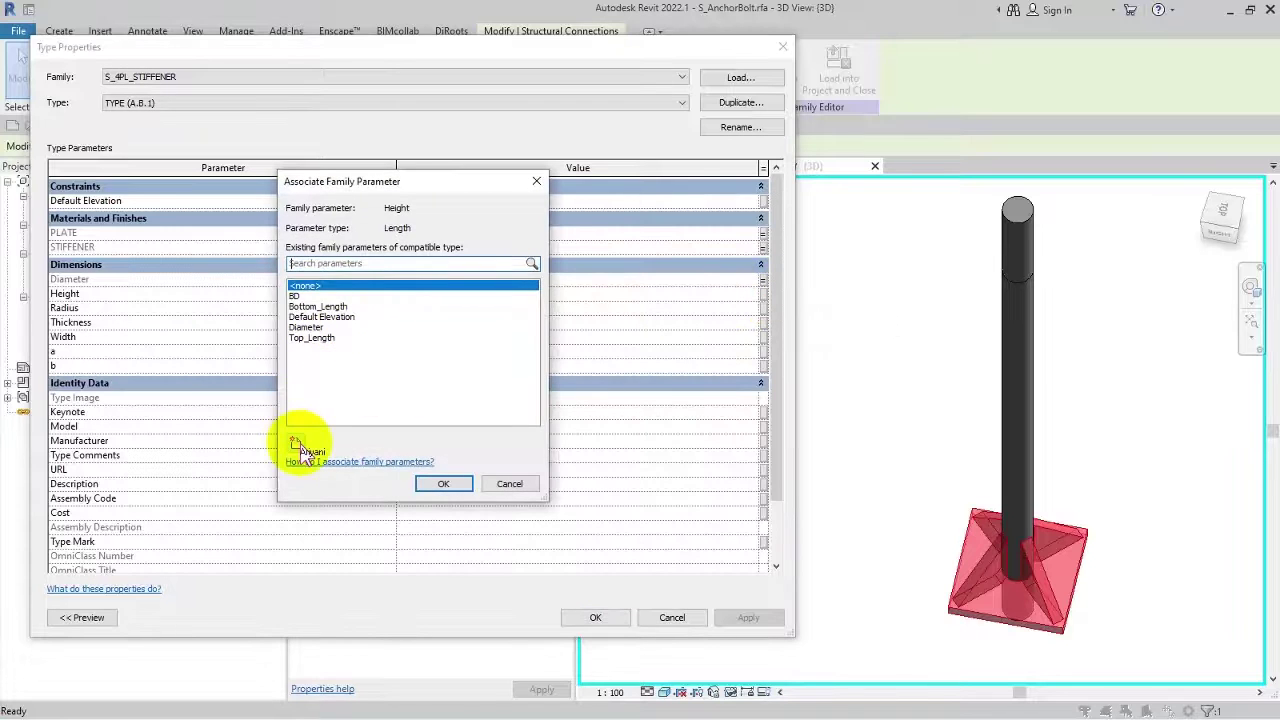
left_click(296, 442)
type("H")
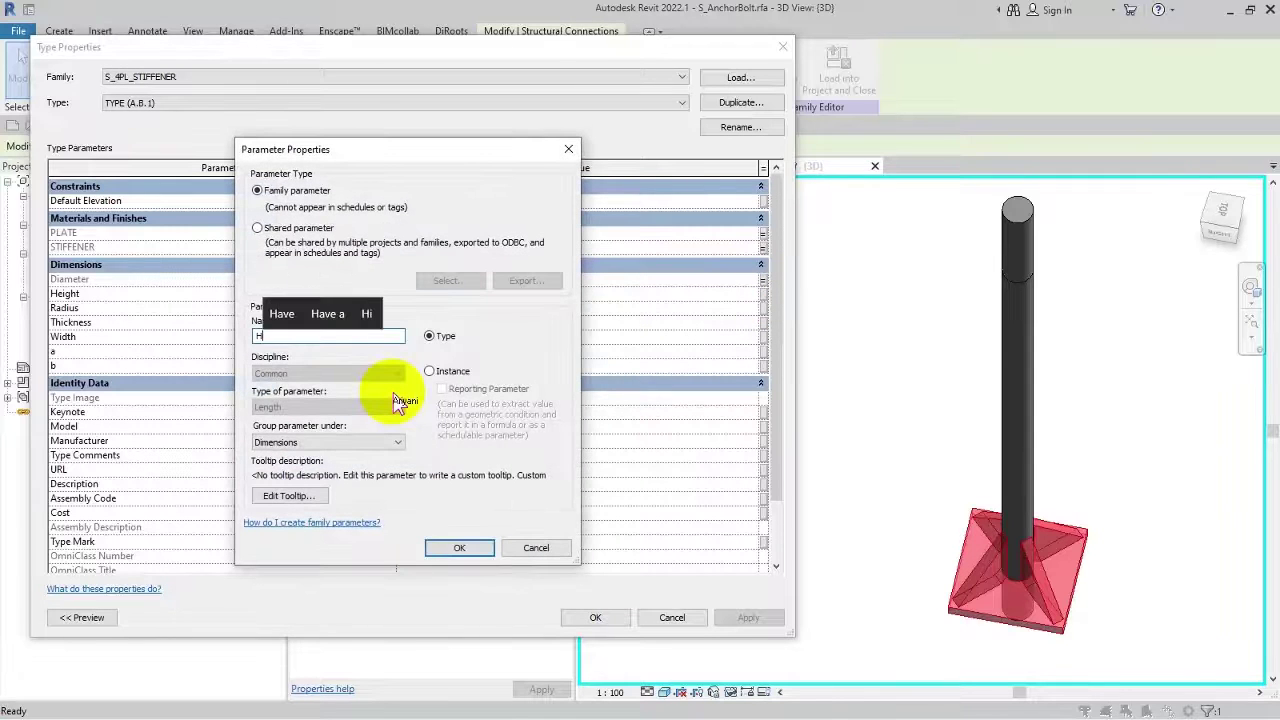
type("eigh")
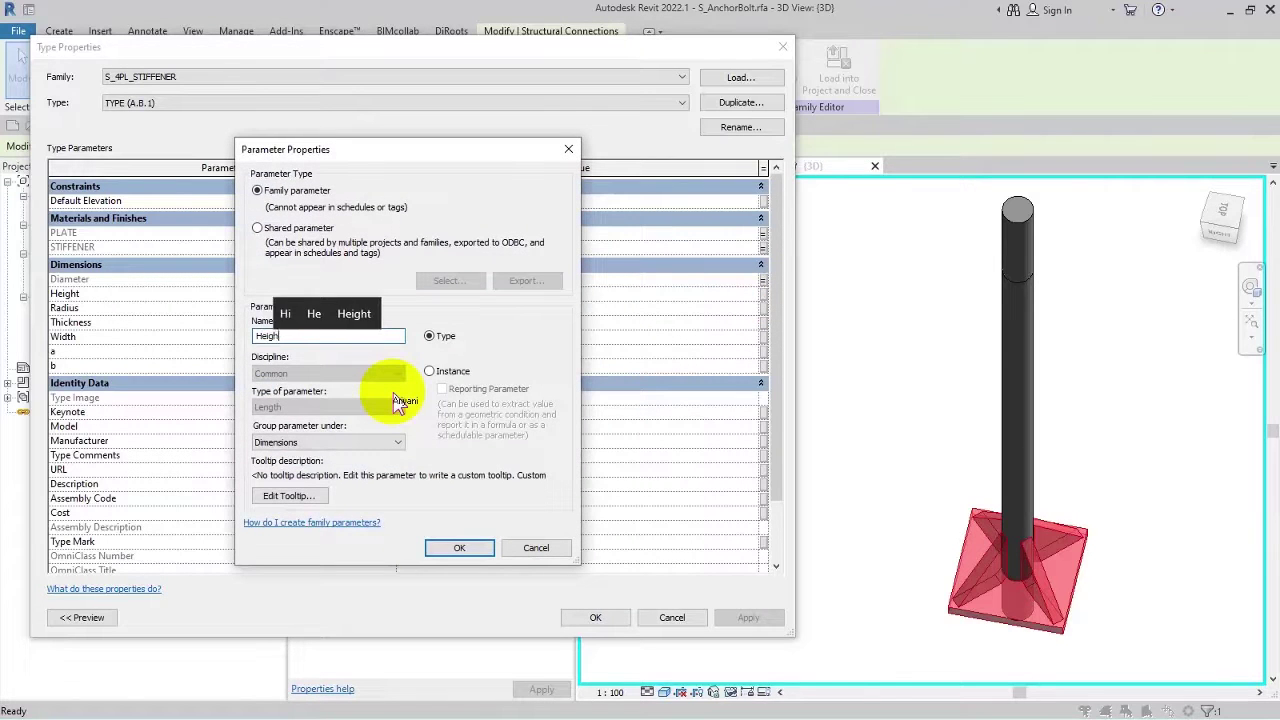
type("t_PLAT")
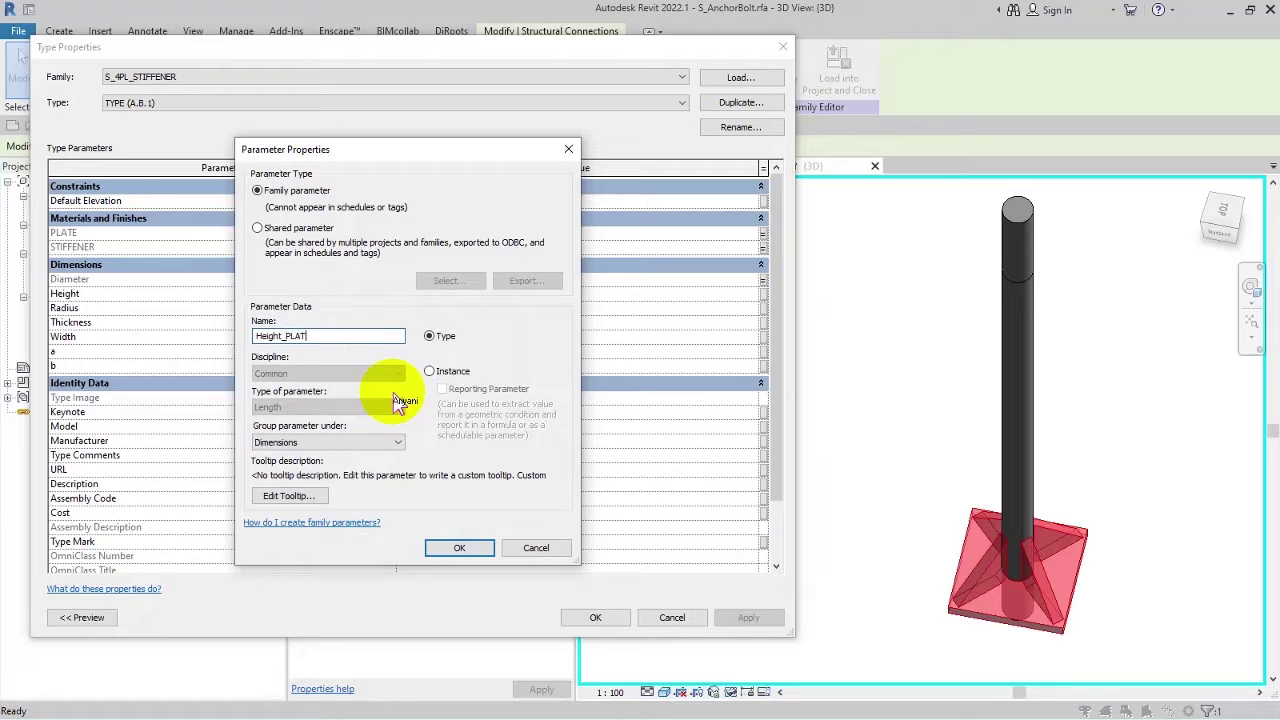
type("E")
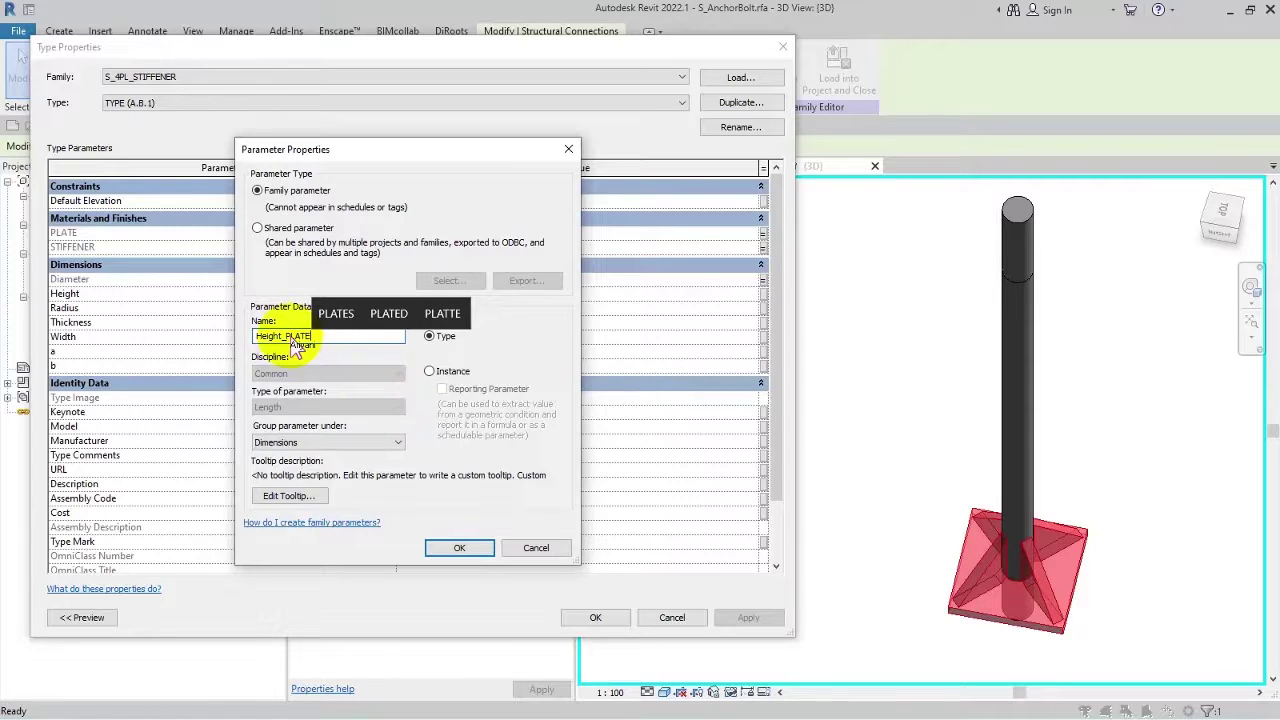
left_click_drag(297, 336, 405, 345)
type("late")
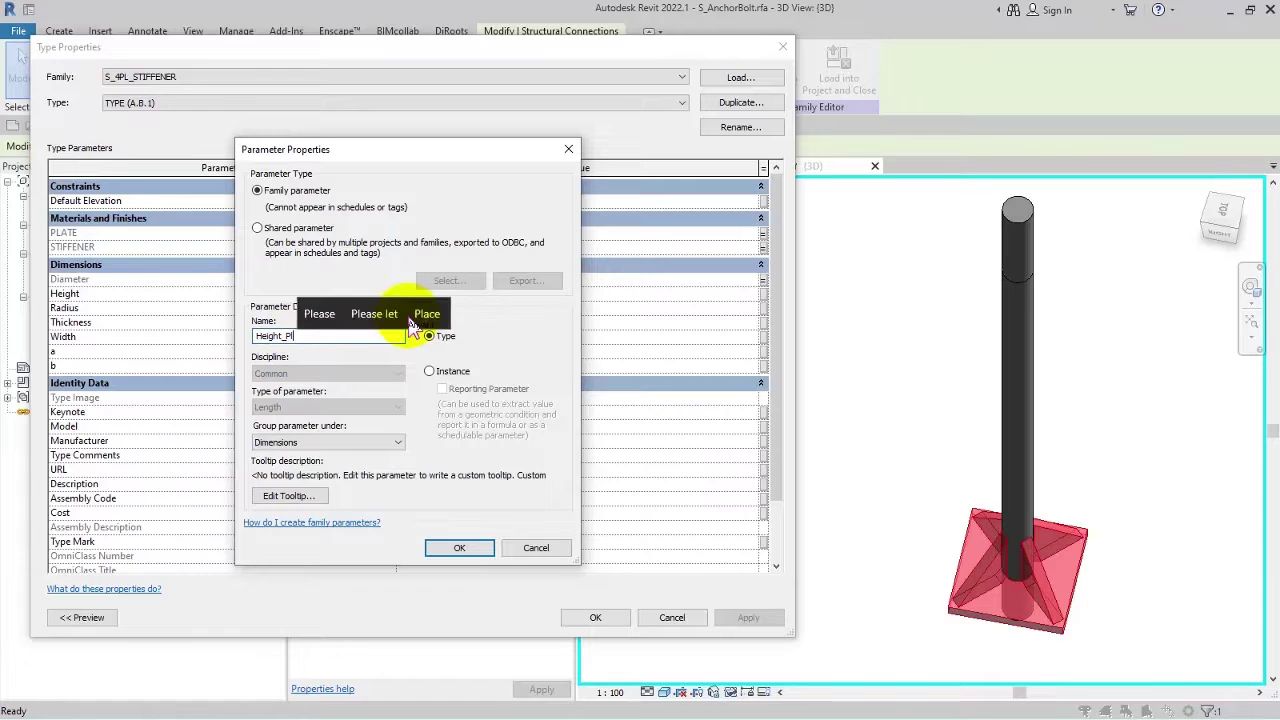
left_click(349, 338)
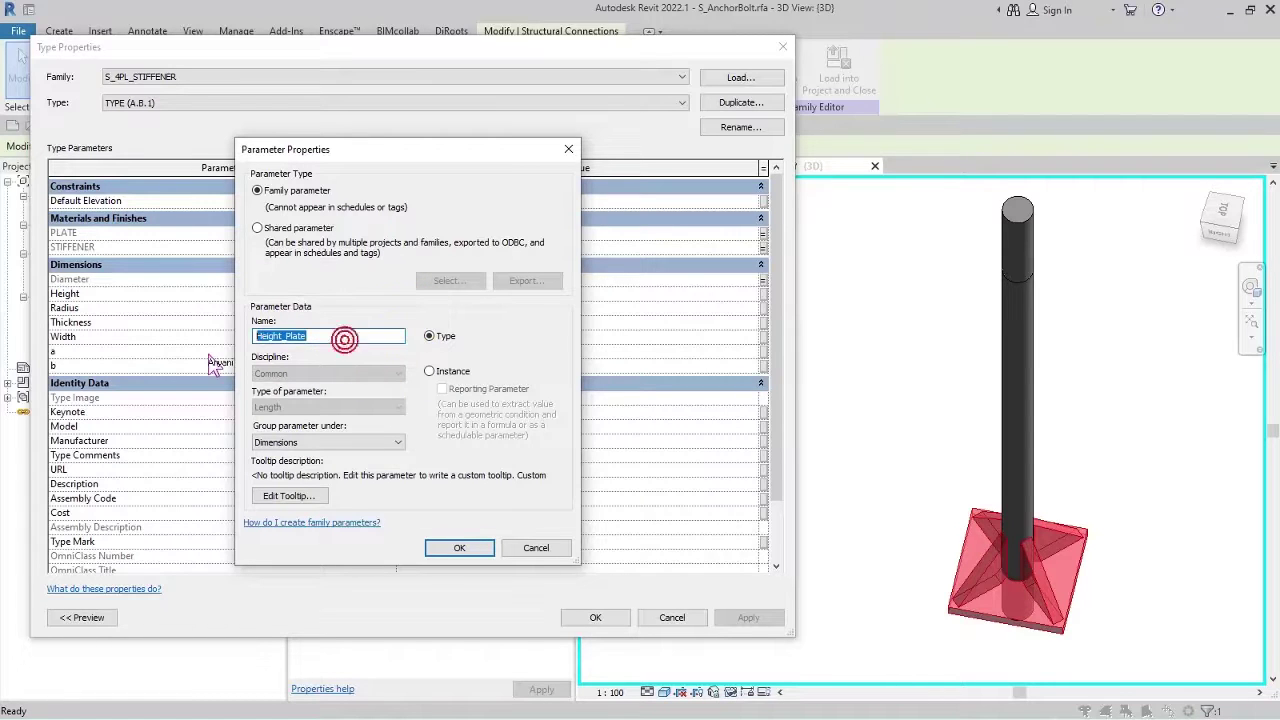
left_click(459, 547)
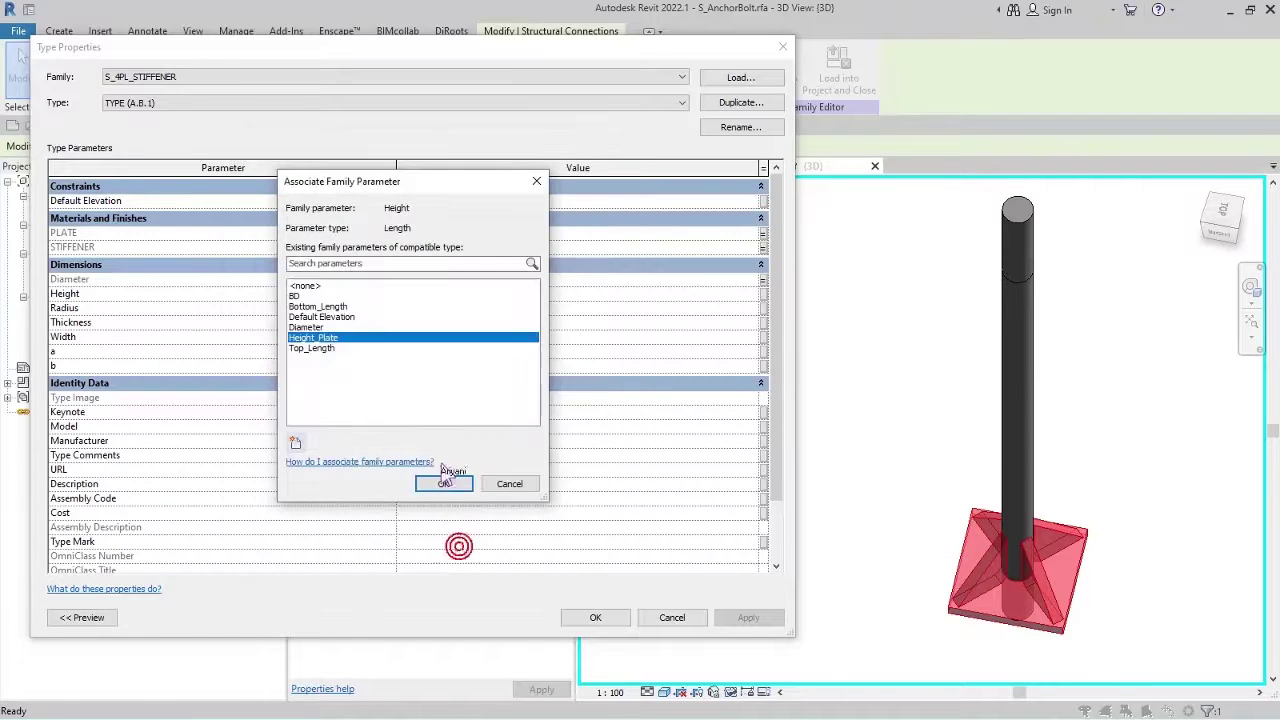
left_click(460, 490)
Associate the plate's Radius with a new type family parameter named Radius under Dimensions.
left_click(538, 310)
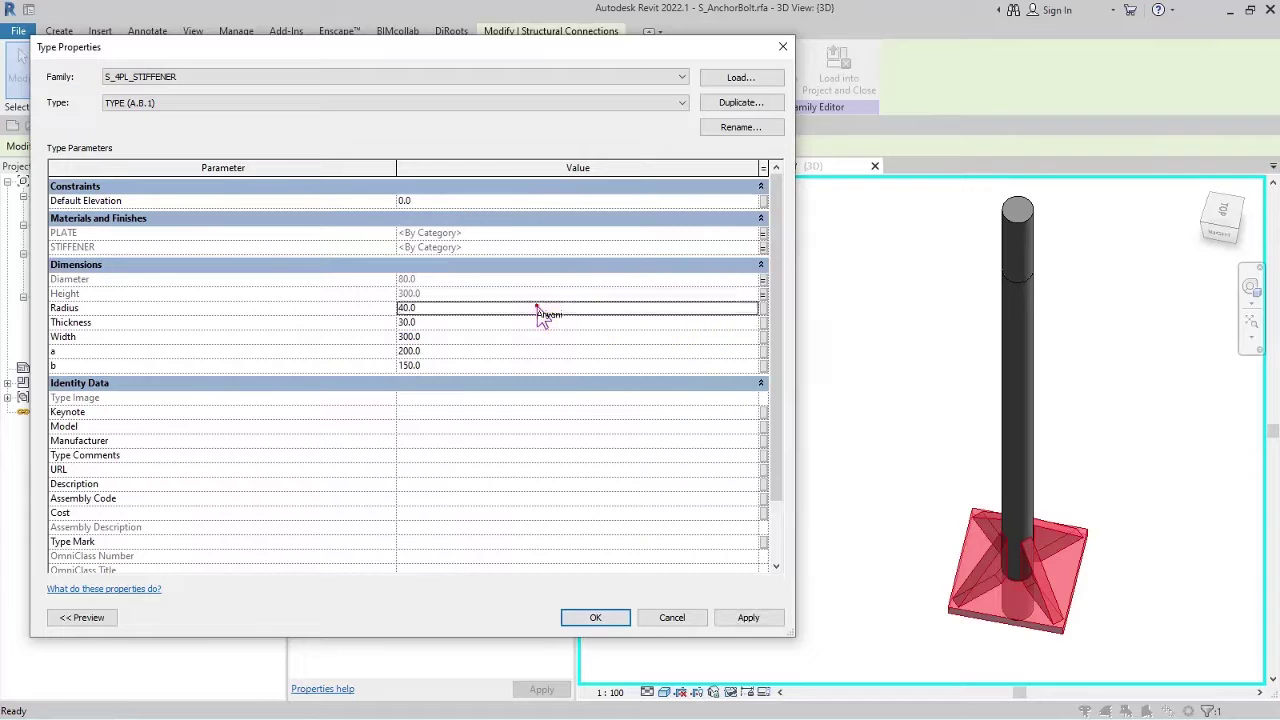
left_click(762, 310)
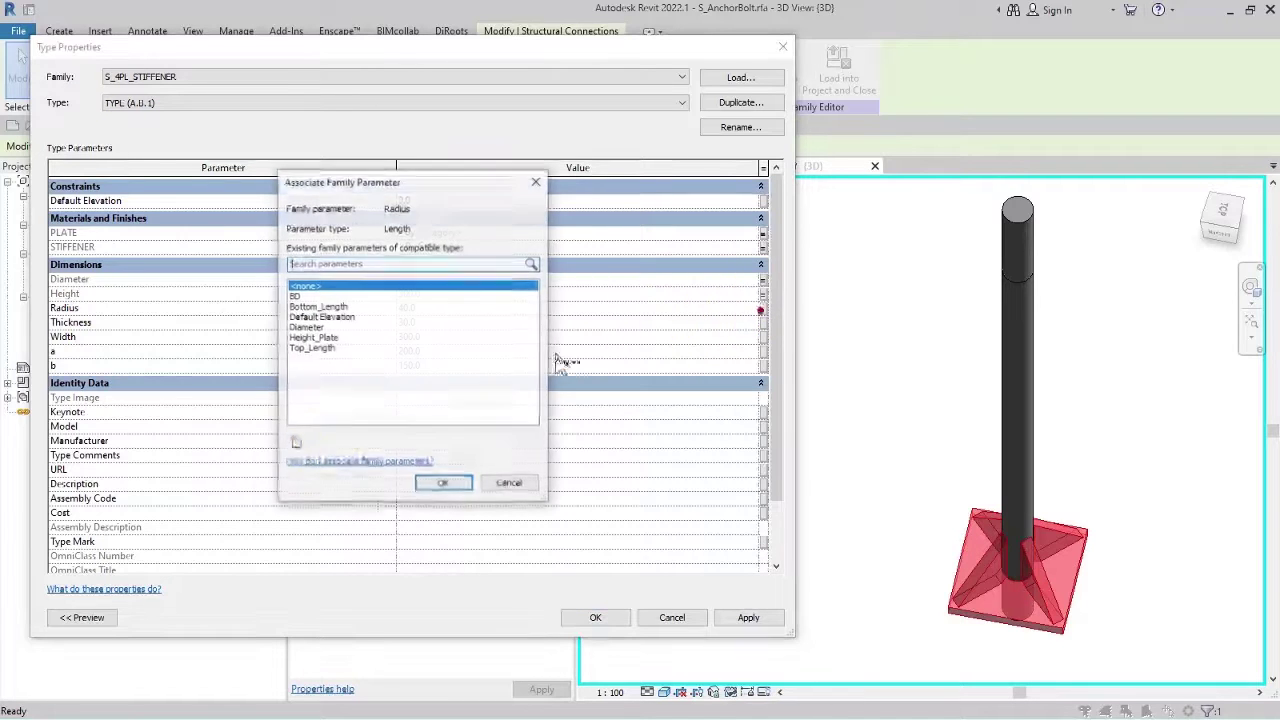
left_click(298, 440)
type("Rado")
key("BackSpace")
type("ius")
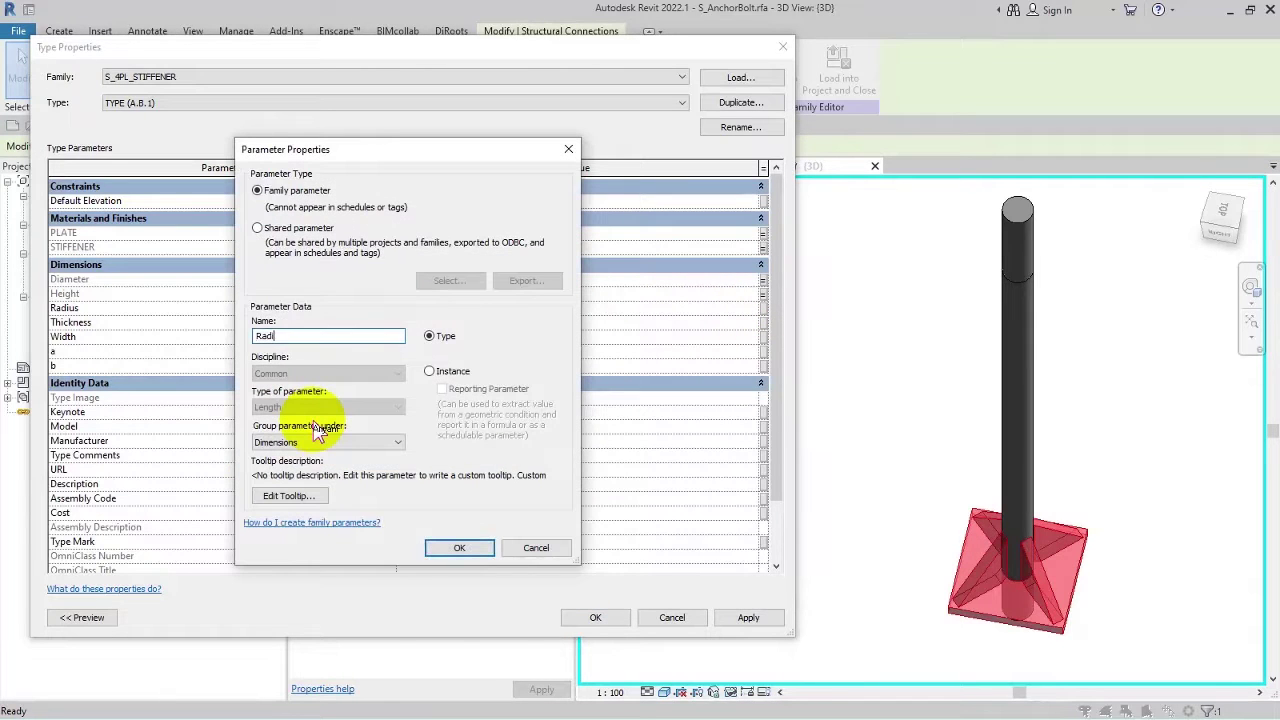
left_click(459, 547)
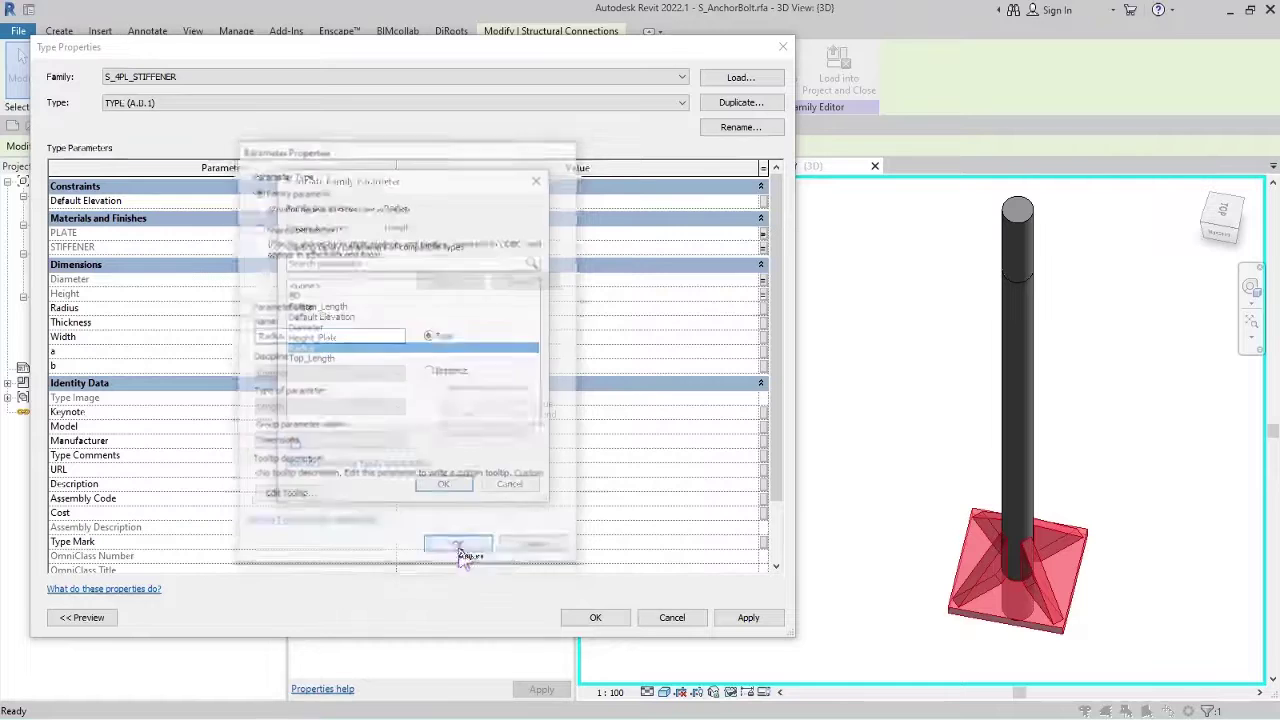
left_click(449, 483)
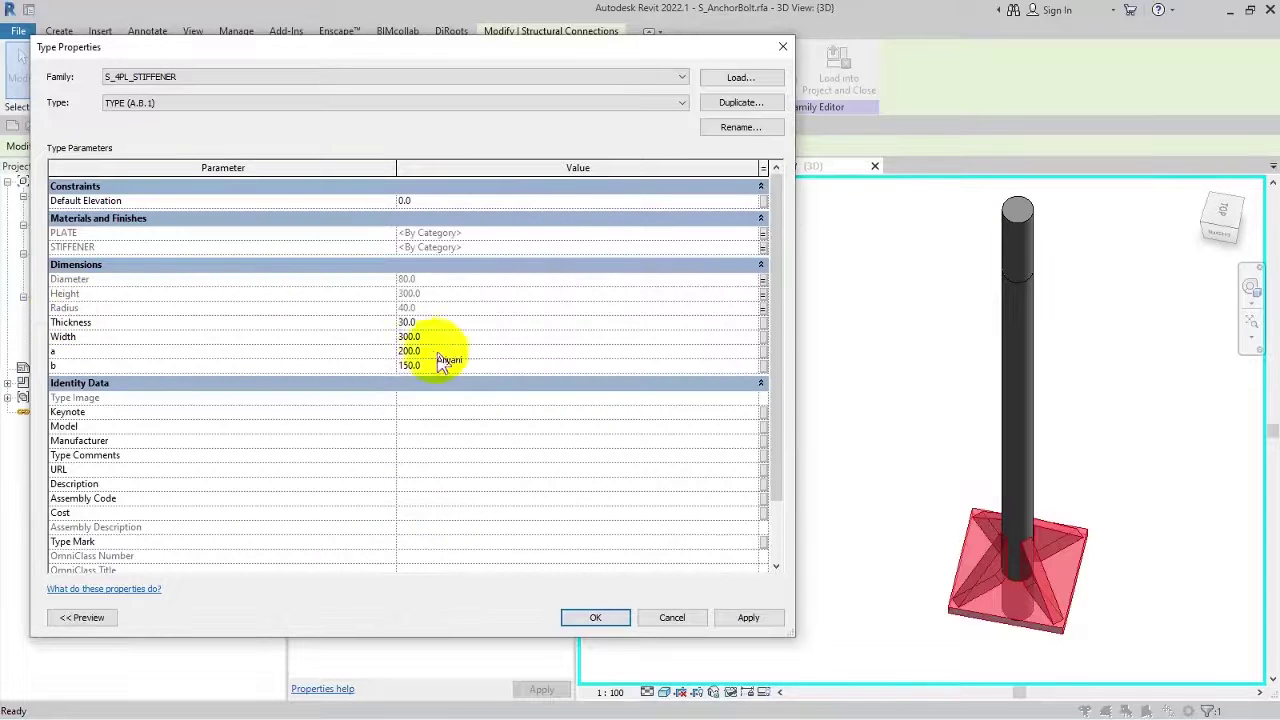
Associate the plate's Thickness with a new type family parameter named Thickness under Dimensions.
left_click(762, 323)
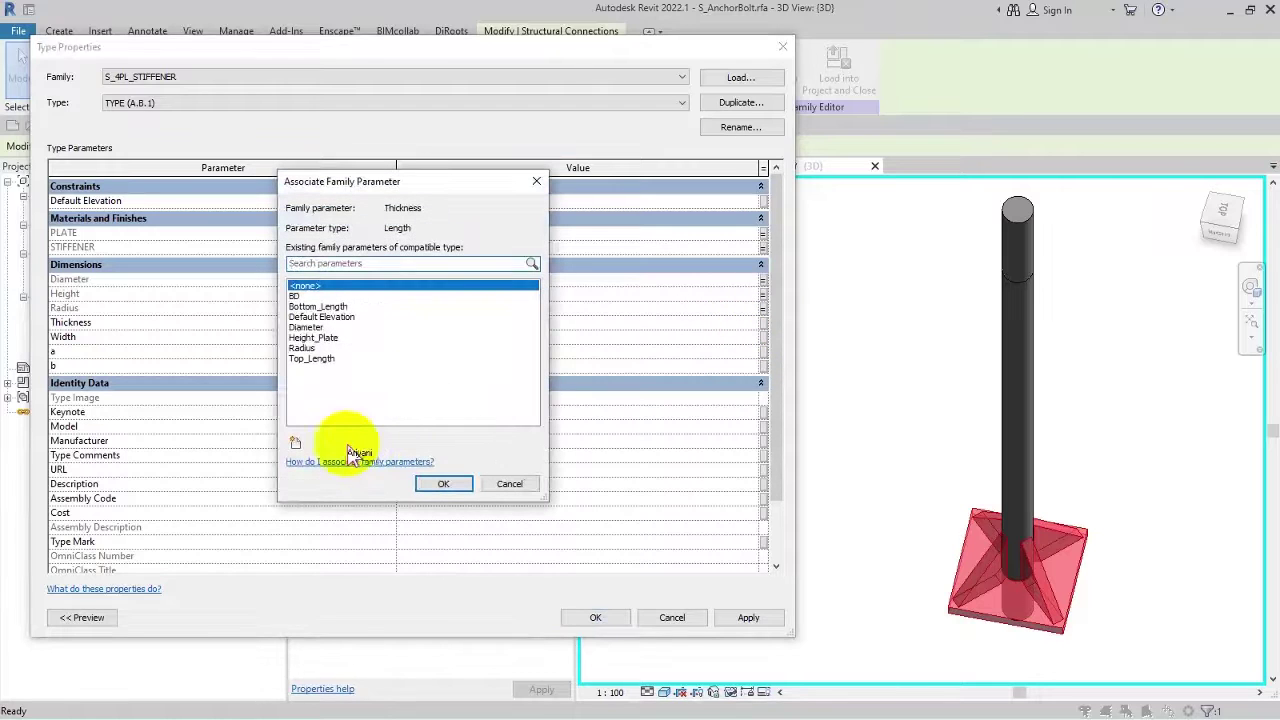
left_click(295, 442)
type("T")
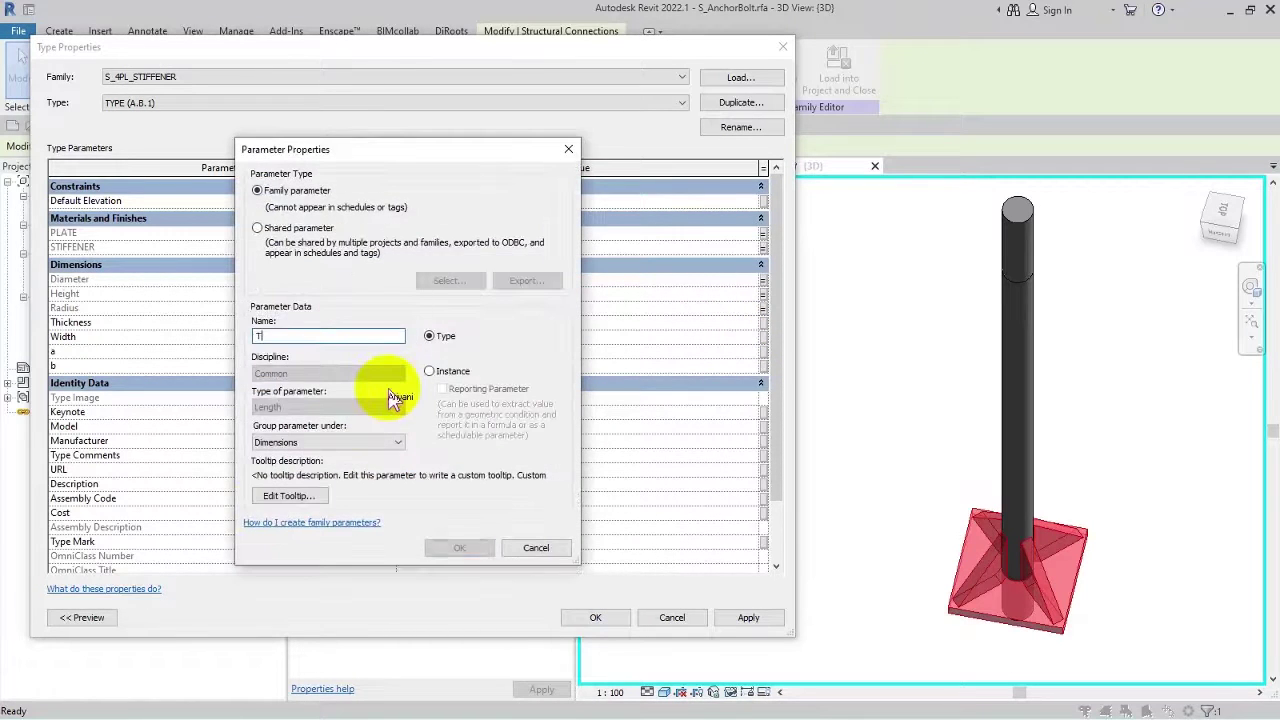
type("hickness")
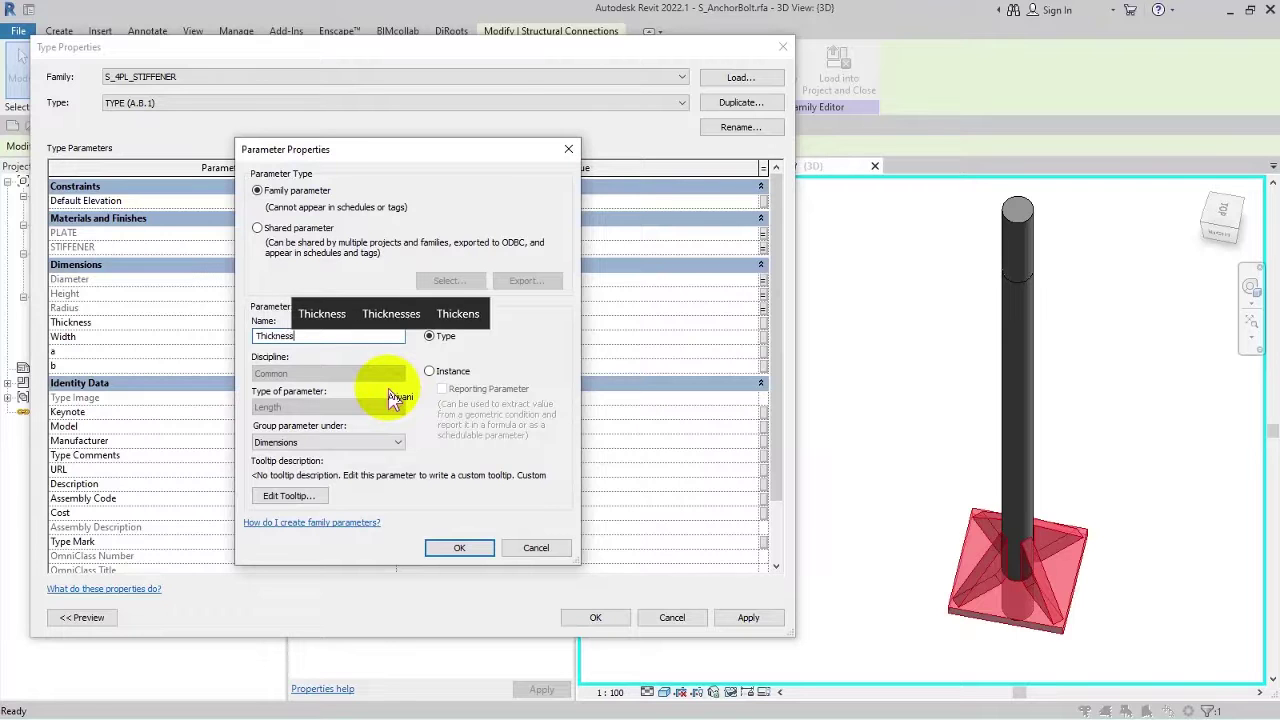
left_click(459, 547)
left_click(446, 481)
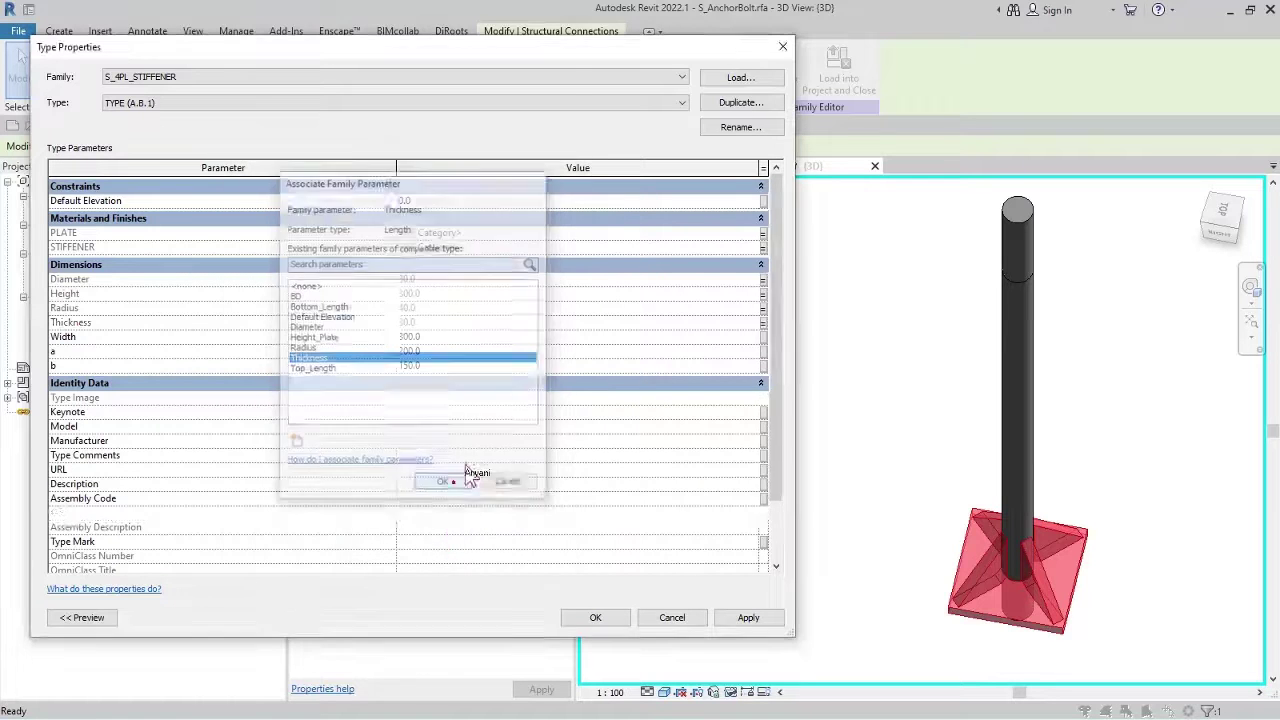
Associate the plate's Width with a new type family parameter named Width_Plate under Dimensions.
left_click(765, 336)
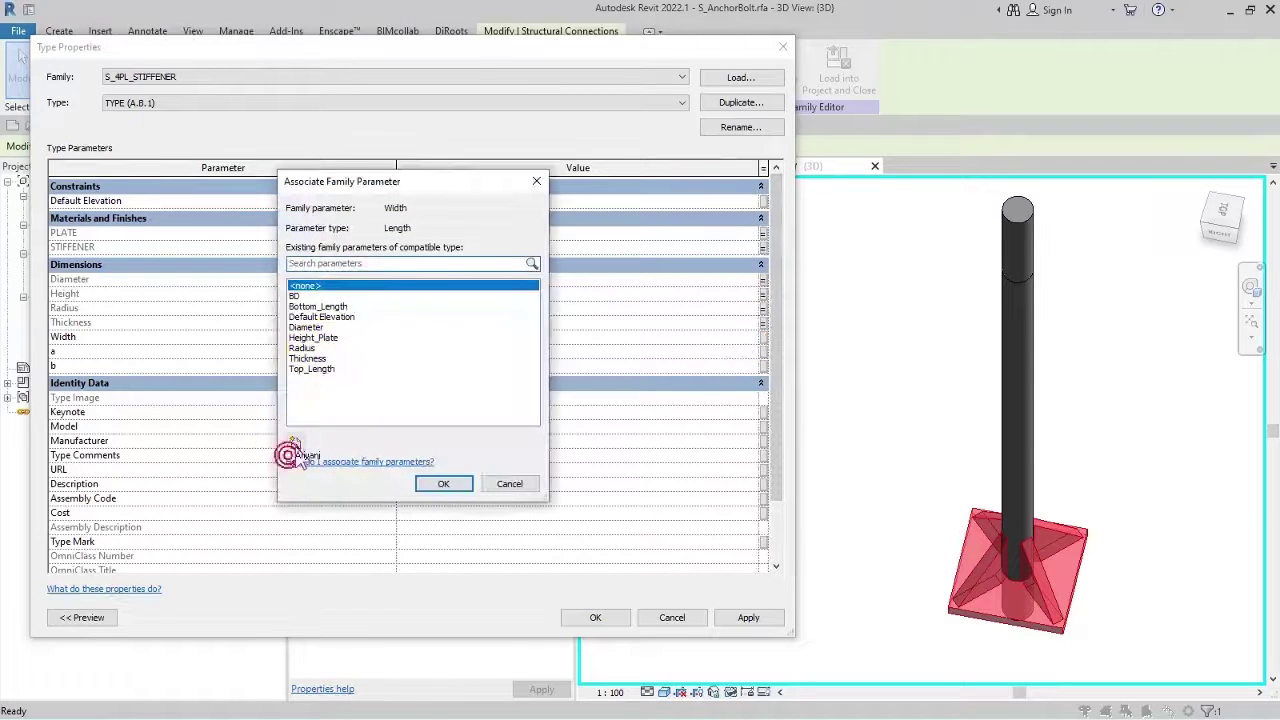
left_click(291, 455)
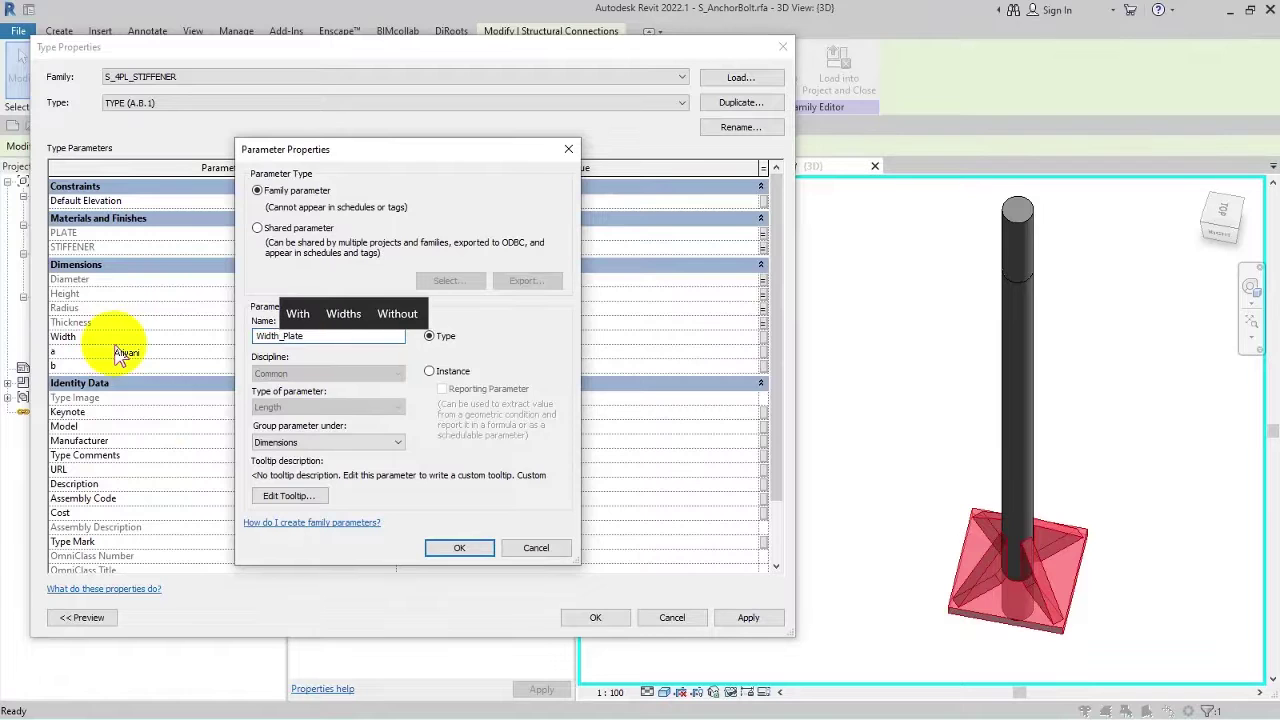
left_click(459, 547)
left_click(446, 480)
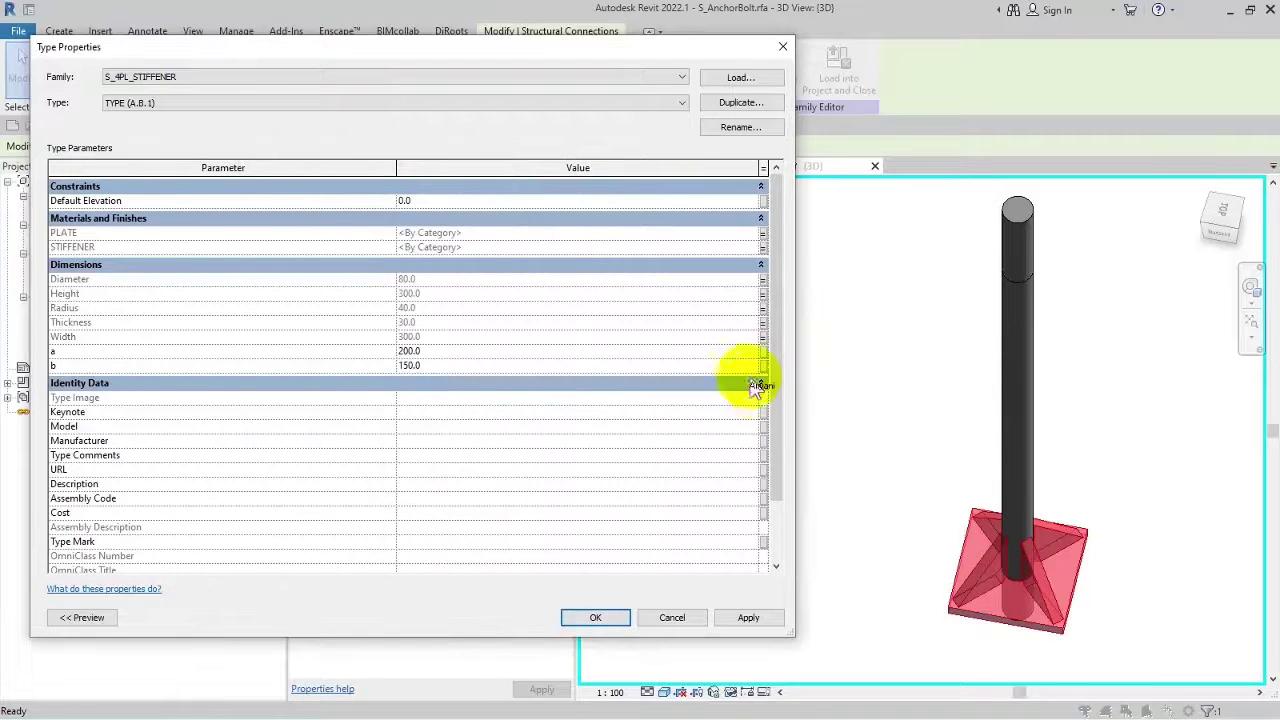
Associate the plate's dimension a with a new type family parameter named a under Dimensions.
left_click(762, 352)
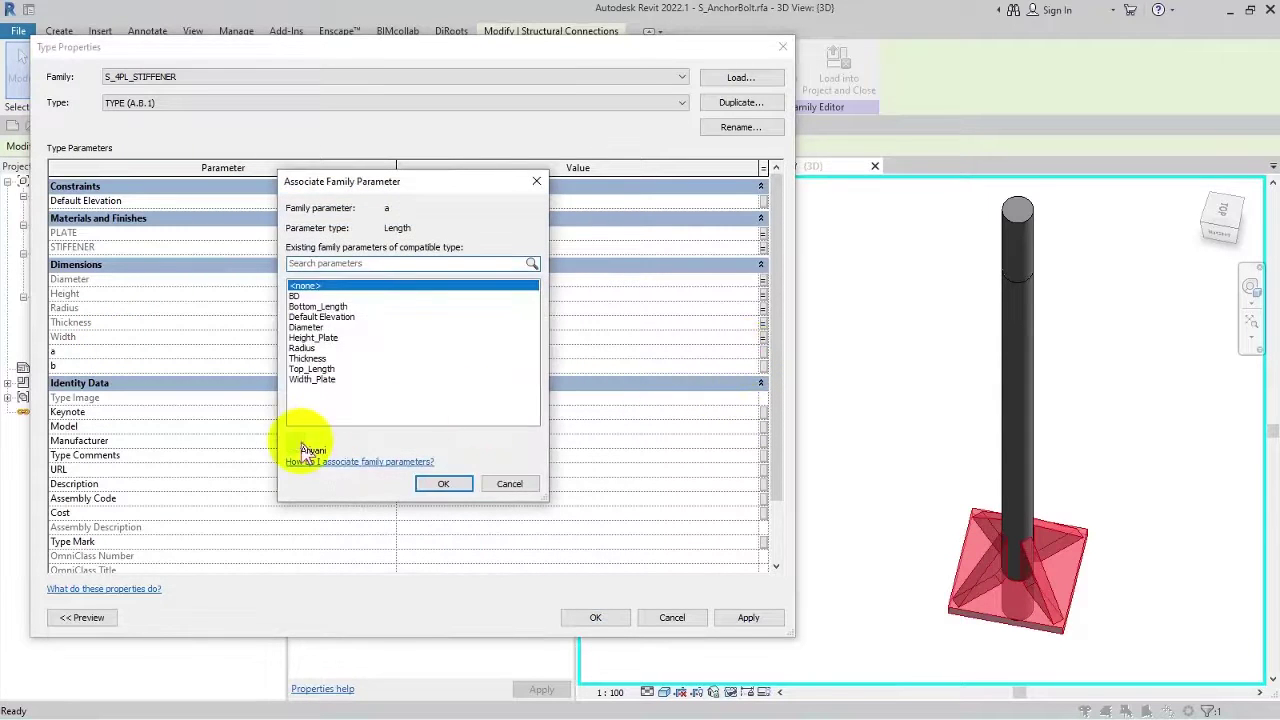
left_click(308, 451)
type("a")
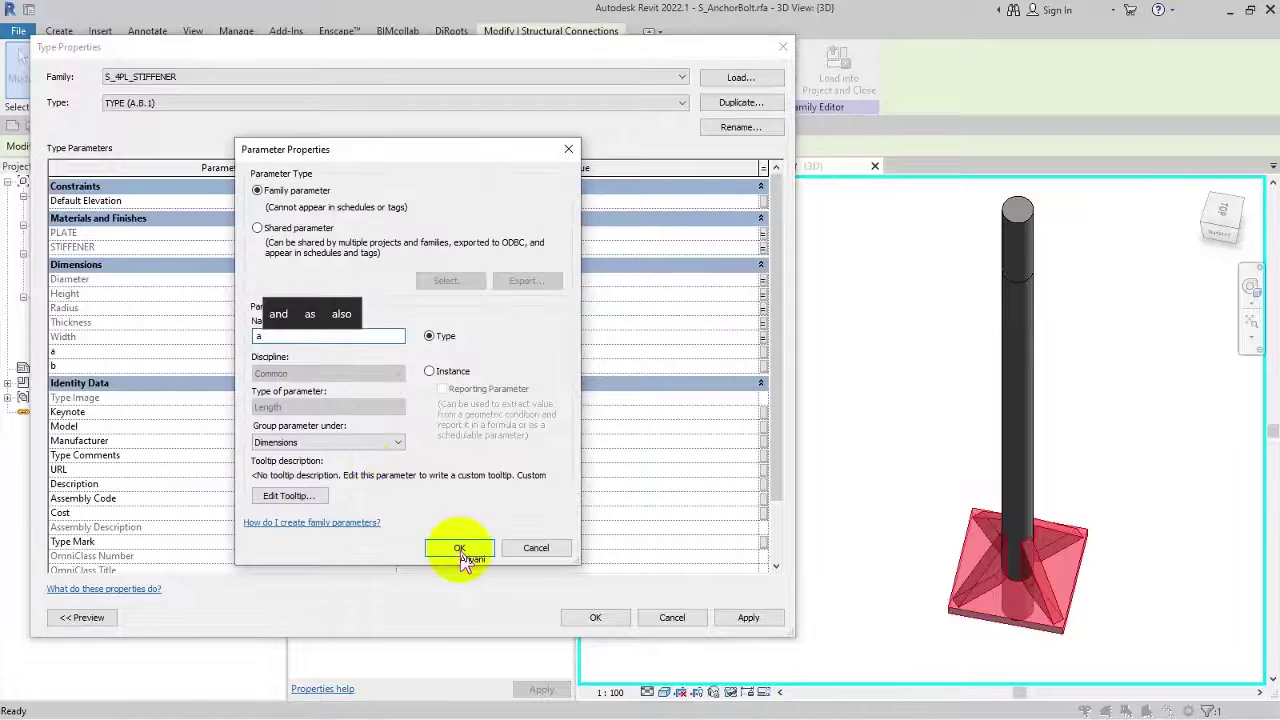
left_click(459, 547)
left_click(455, 480)
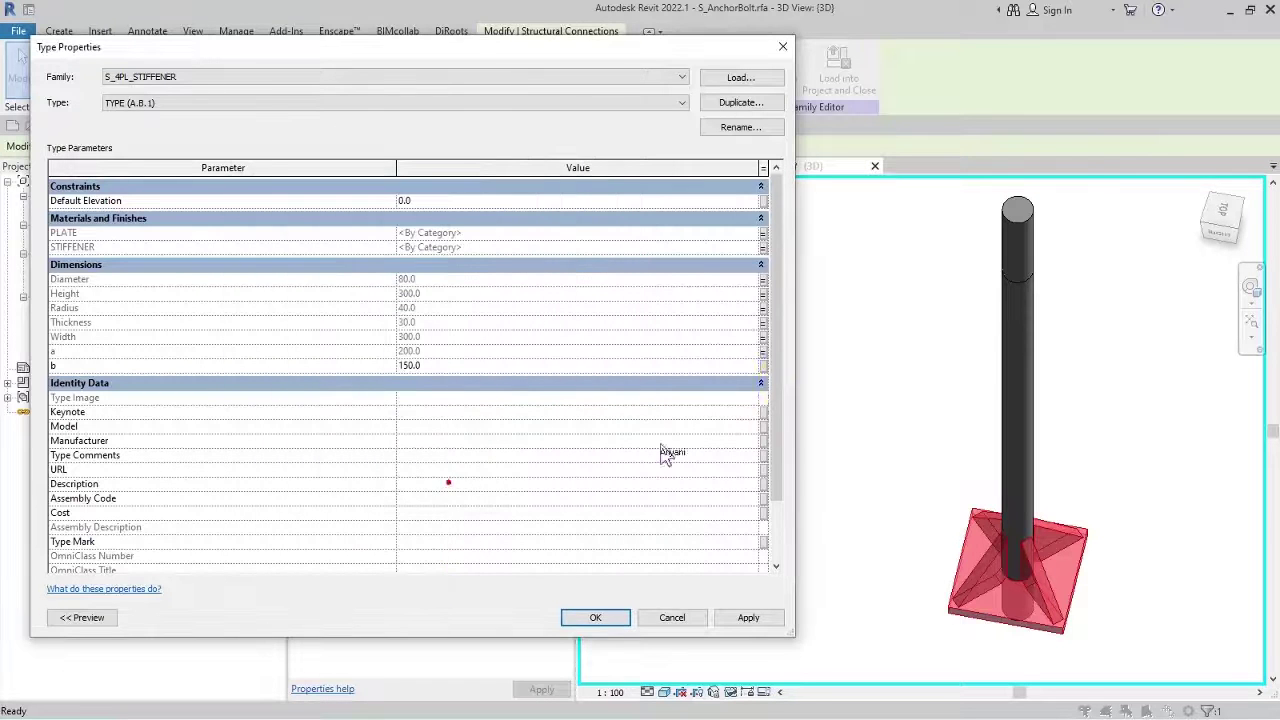
Associate the plate's dimension b with a new type family parameter named b under Dimensions and accept the type properties.
left_click(764, 368)
left_click(300, 450)
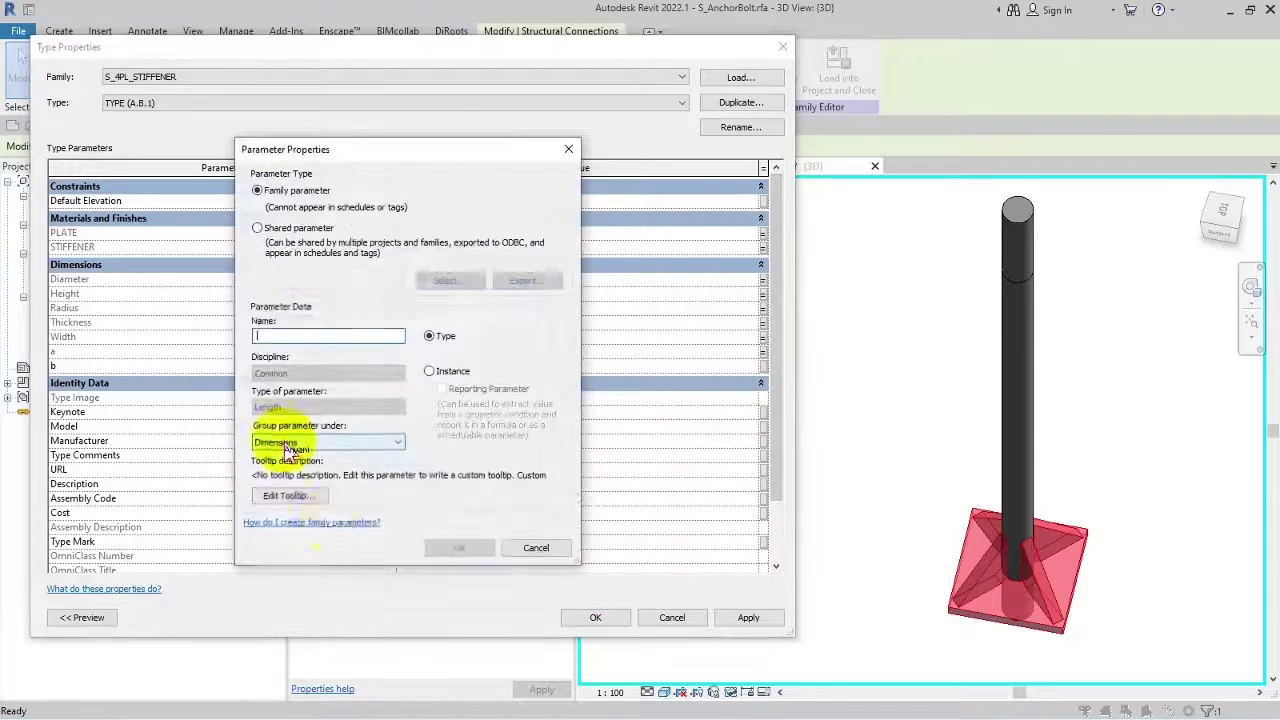
type("b")
left_click(459, 547)
left_click(455, 480)
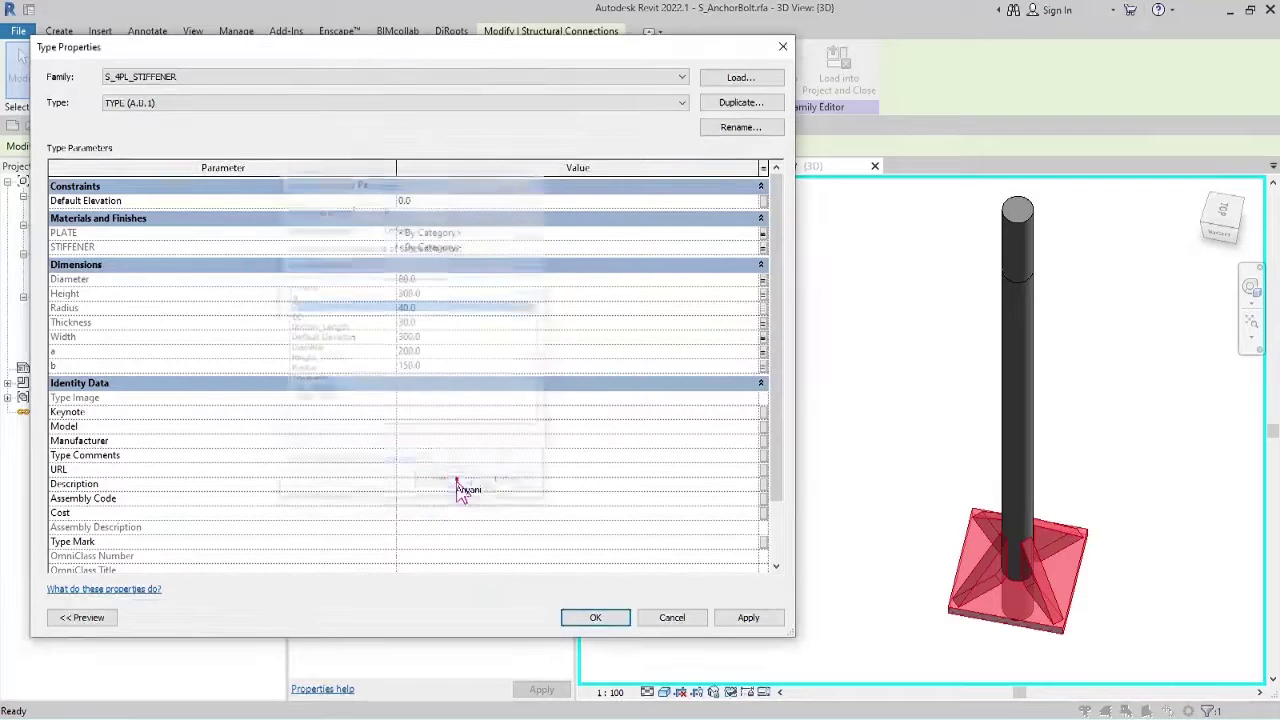
left_click(592, 618)
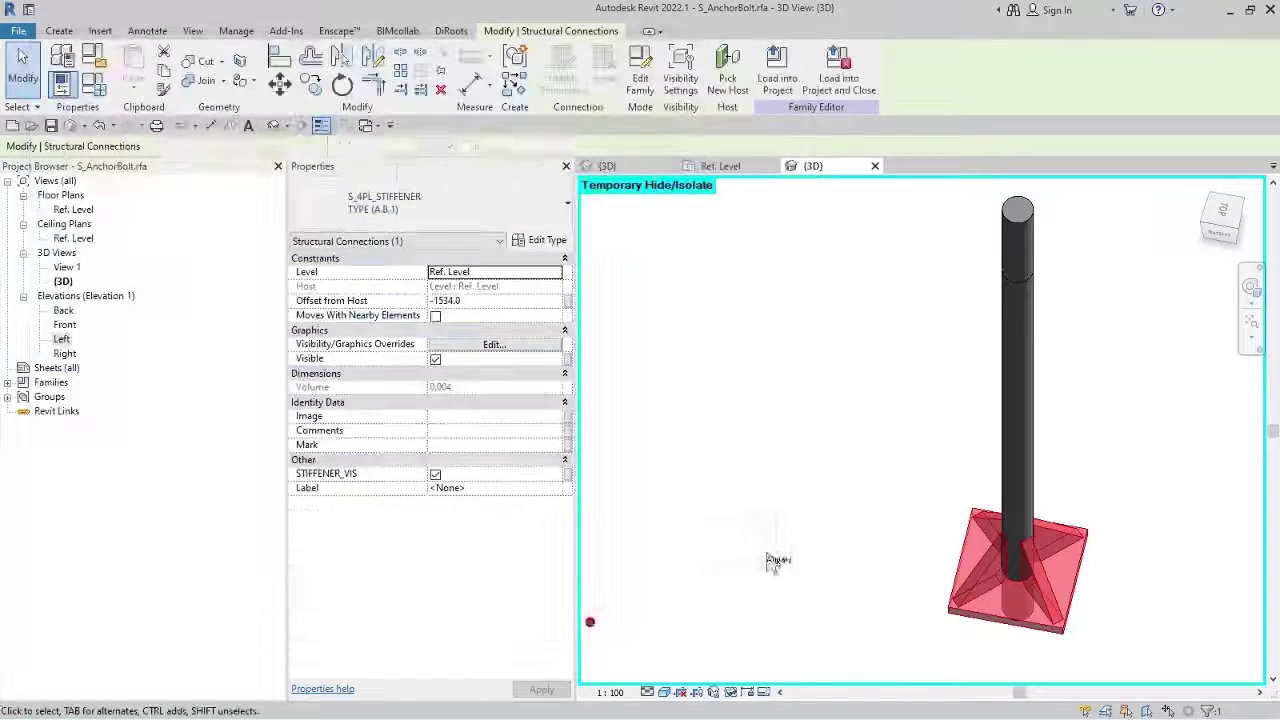
Deselect the stiffened plate and set the detail level of the anchor bolt's 3D view to Fine.
left_click(775, 562)
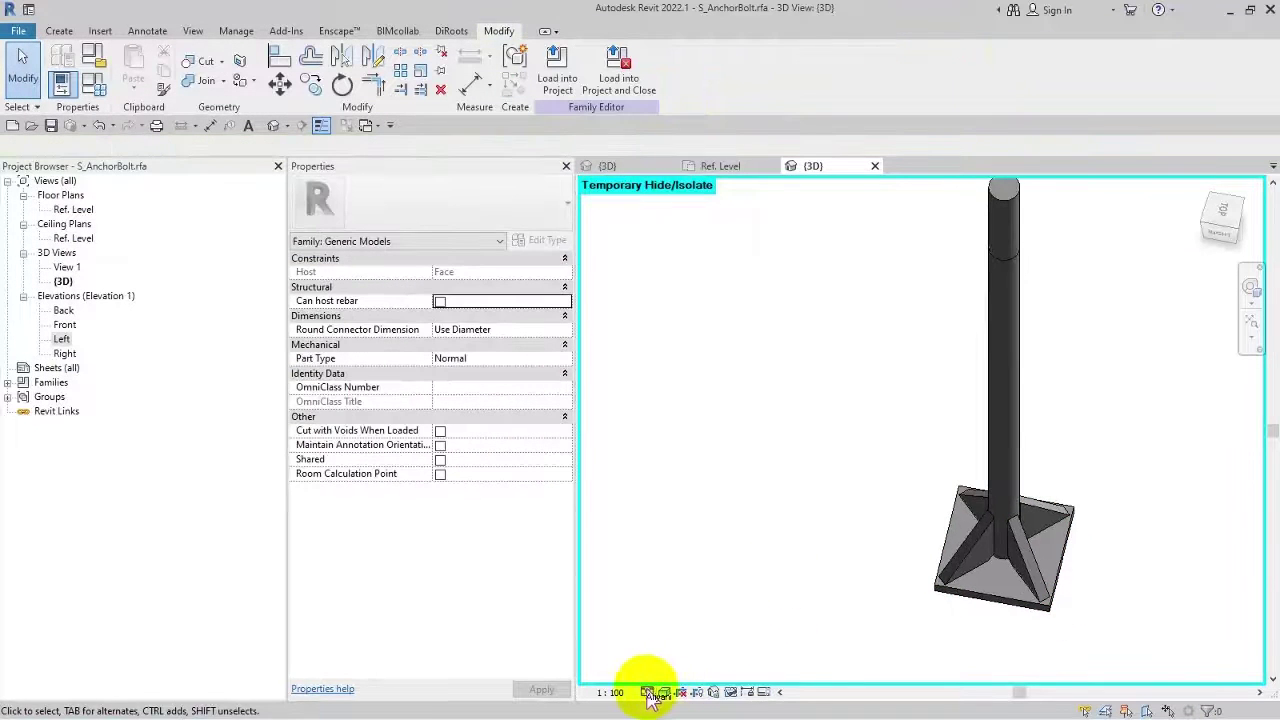
left_click(648, 692)
left_click(674, 594)
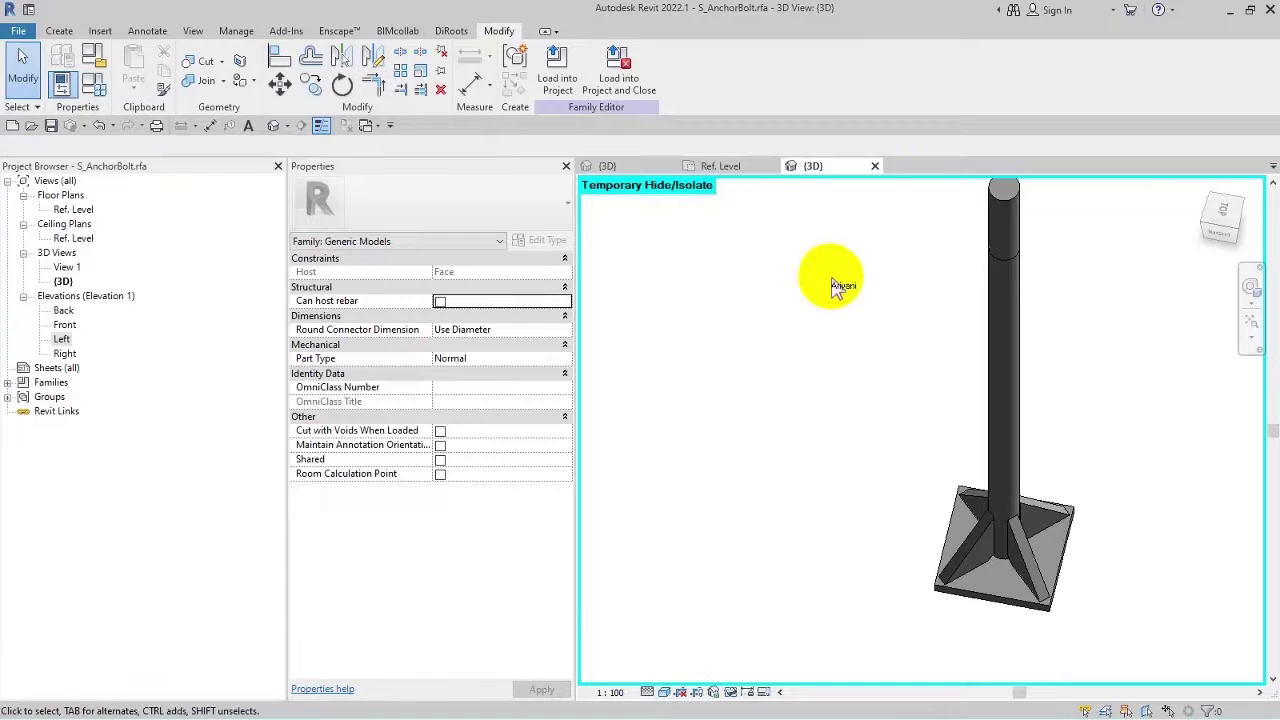
Switch to S_4PL_STIFFENER.rfa in a 3D view and change its STIFFENER_VIS parameter from instance to type.
left_click(730, 168)
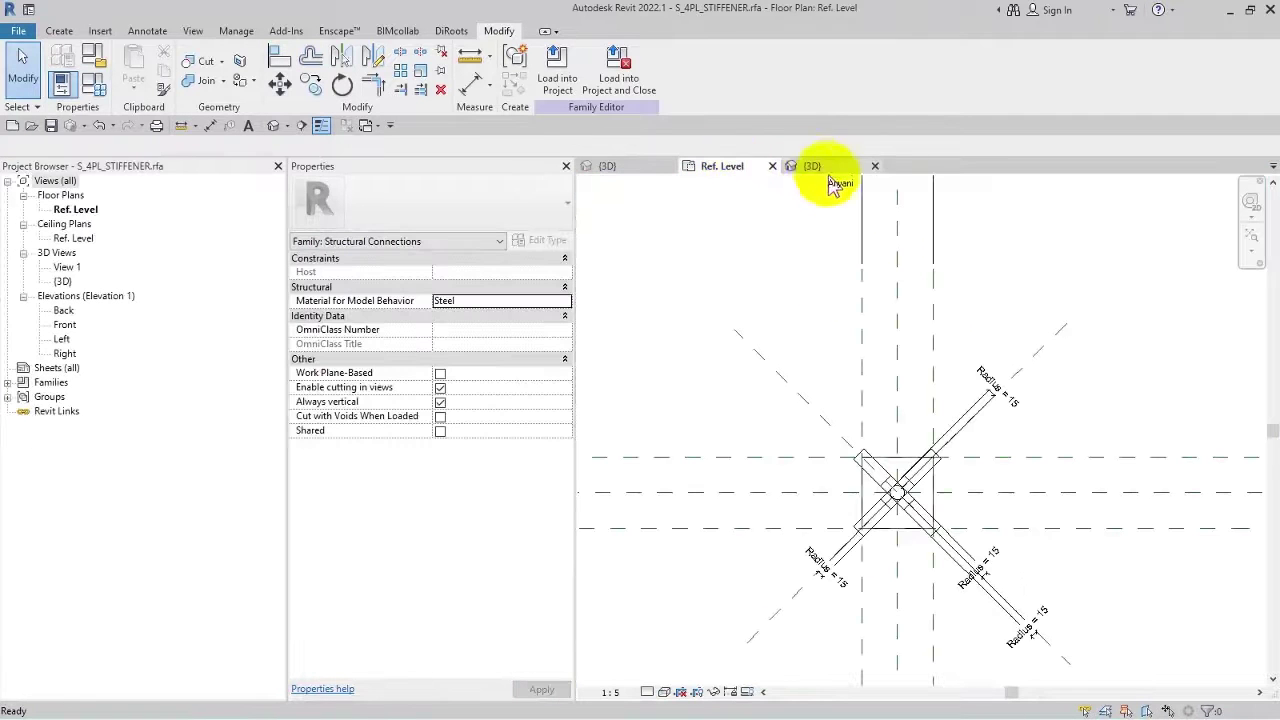
left_click(276, 126)
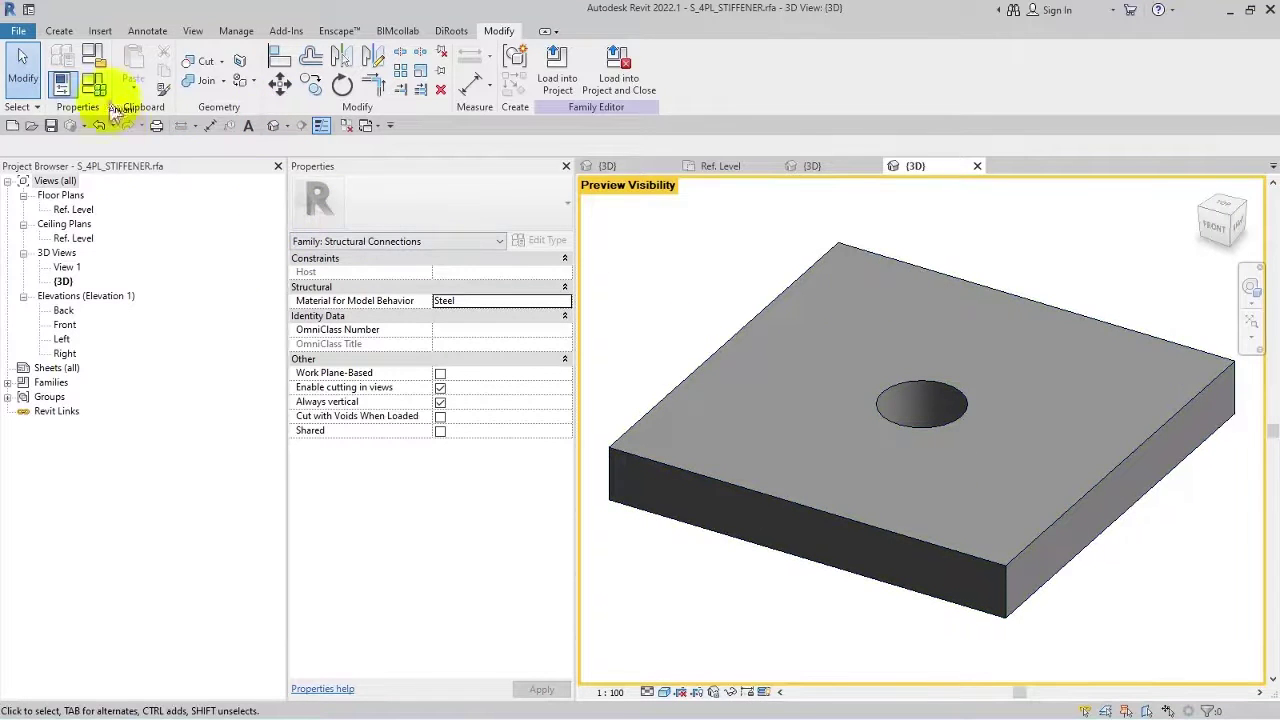
key("f")
key("t")
left_click(180, 339)
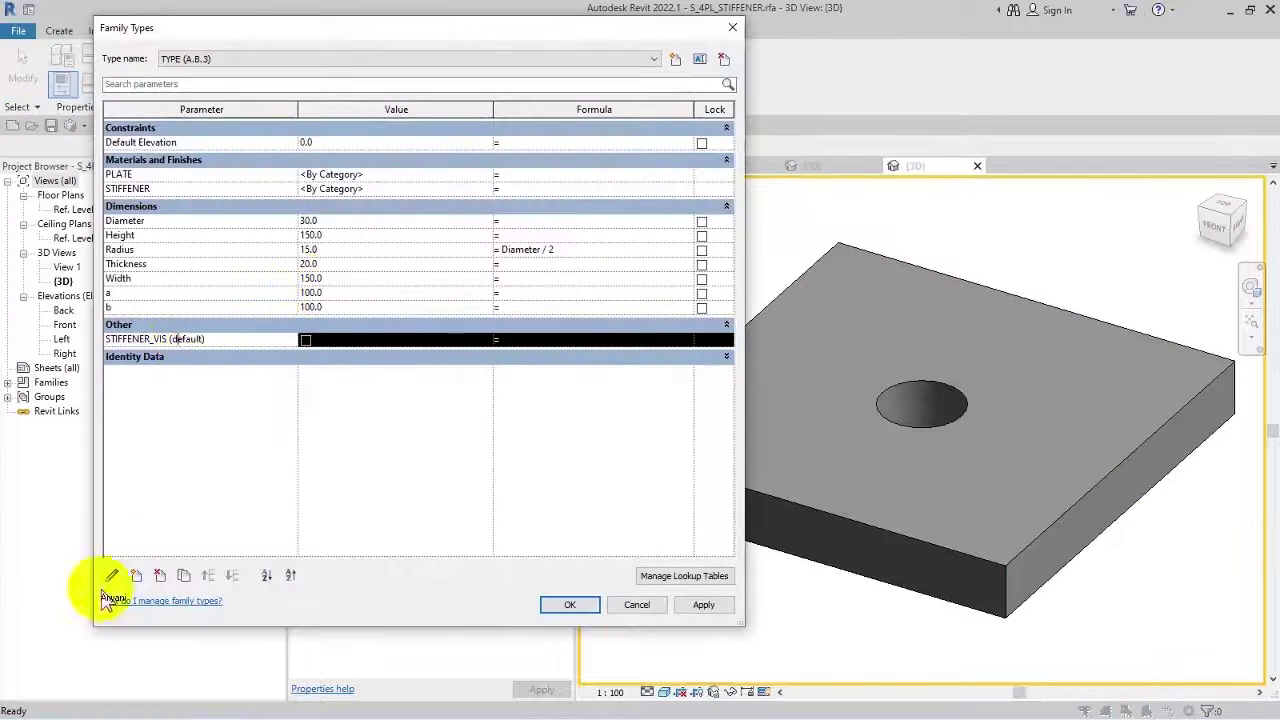
left_click(111, 575)
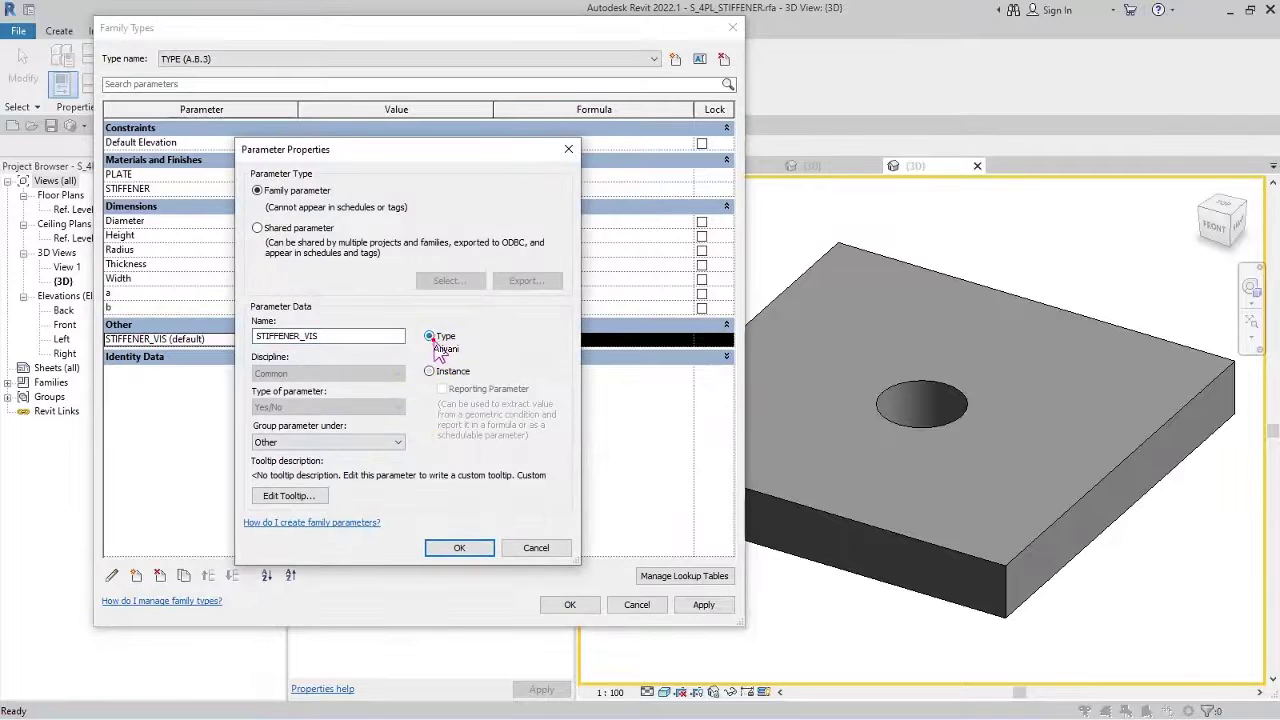
left_click(459, 548)
left_click(201, 339)
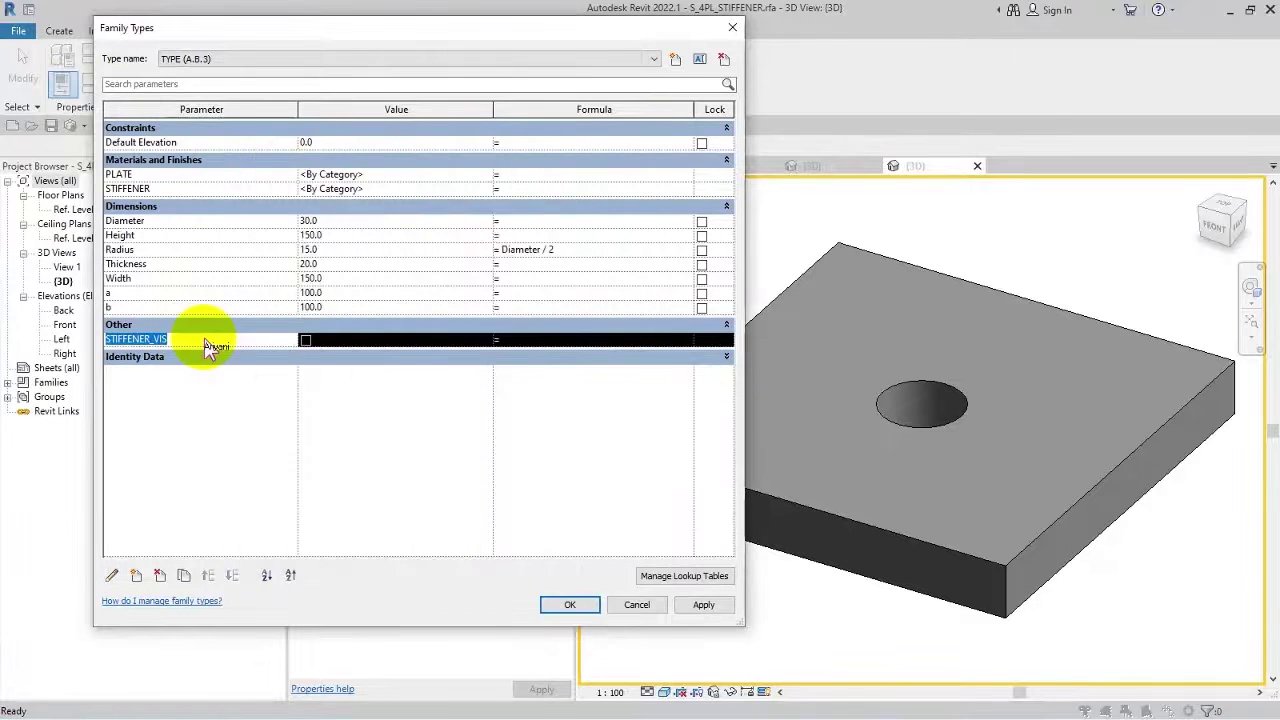
left_click(567, 606)
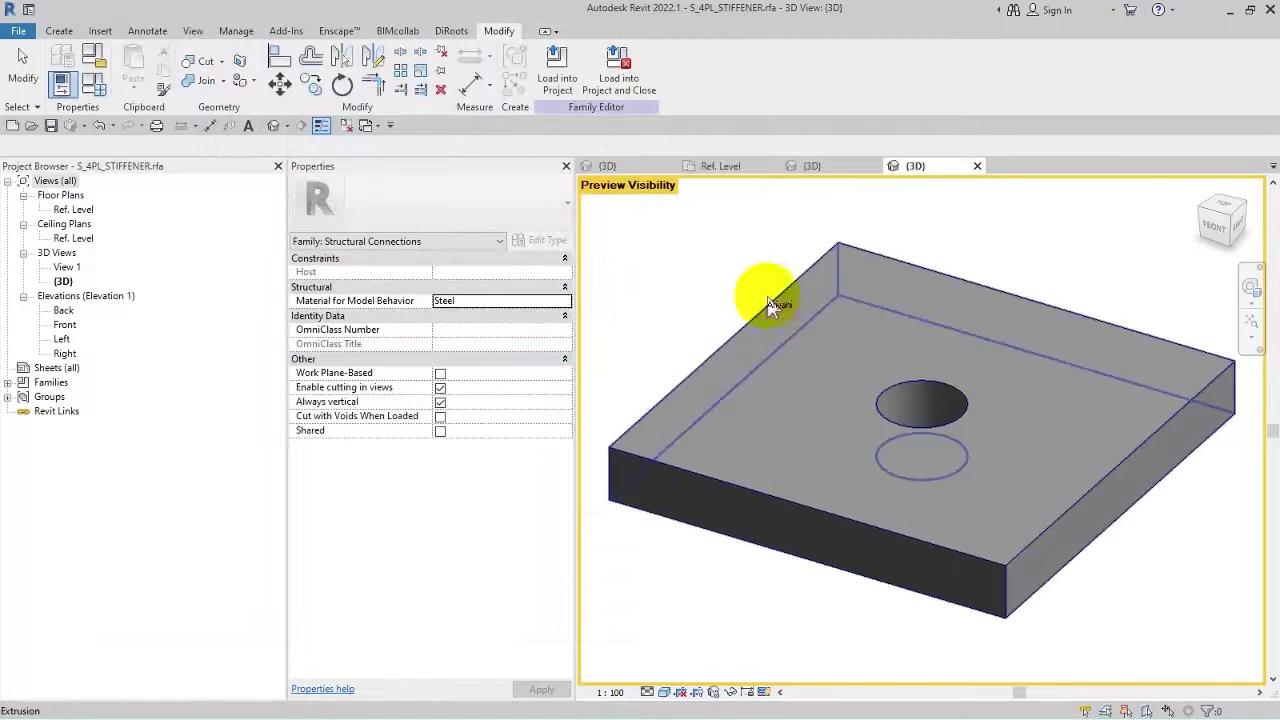
left_click(748, 258)
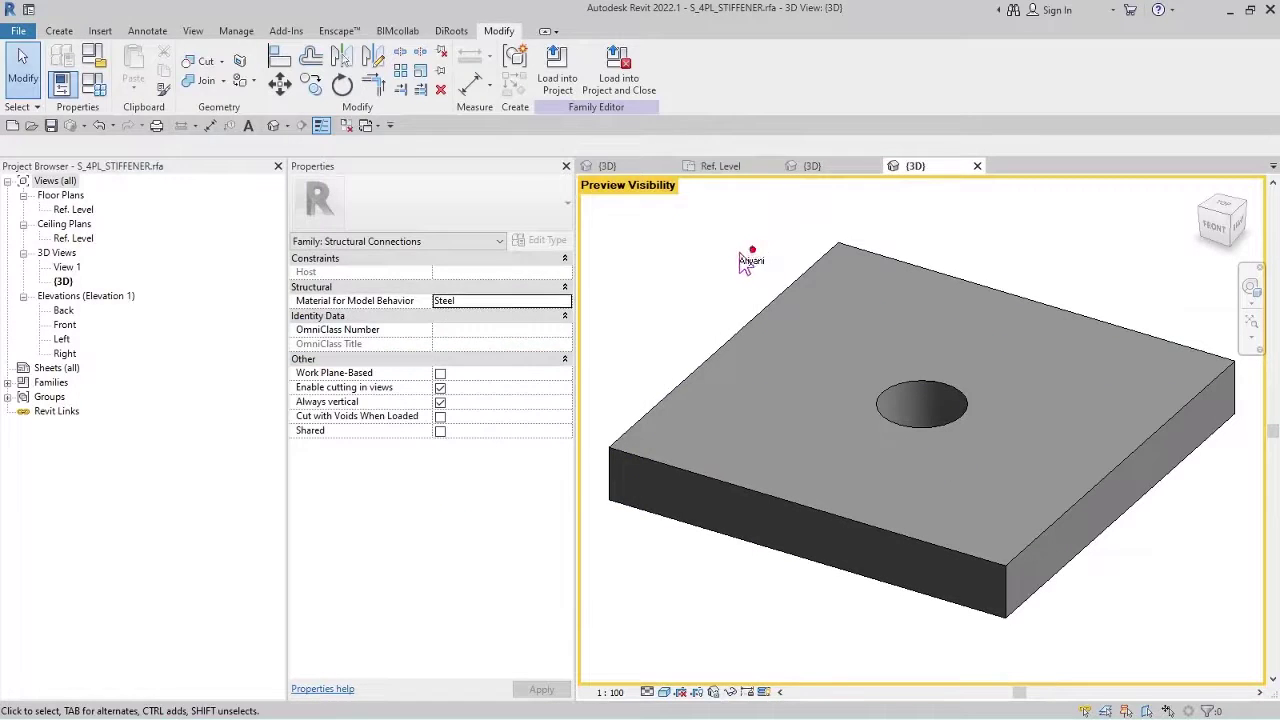
Load the updated stiffener plate family into S_AnchorBolt.rfa, replacing the existing version, and close its file.
left_click(619, 78)
left_click(597, 488)
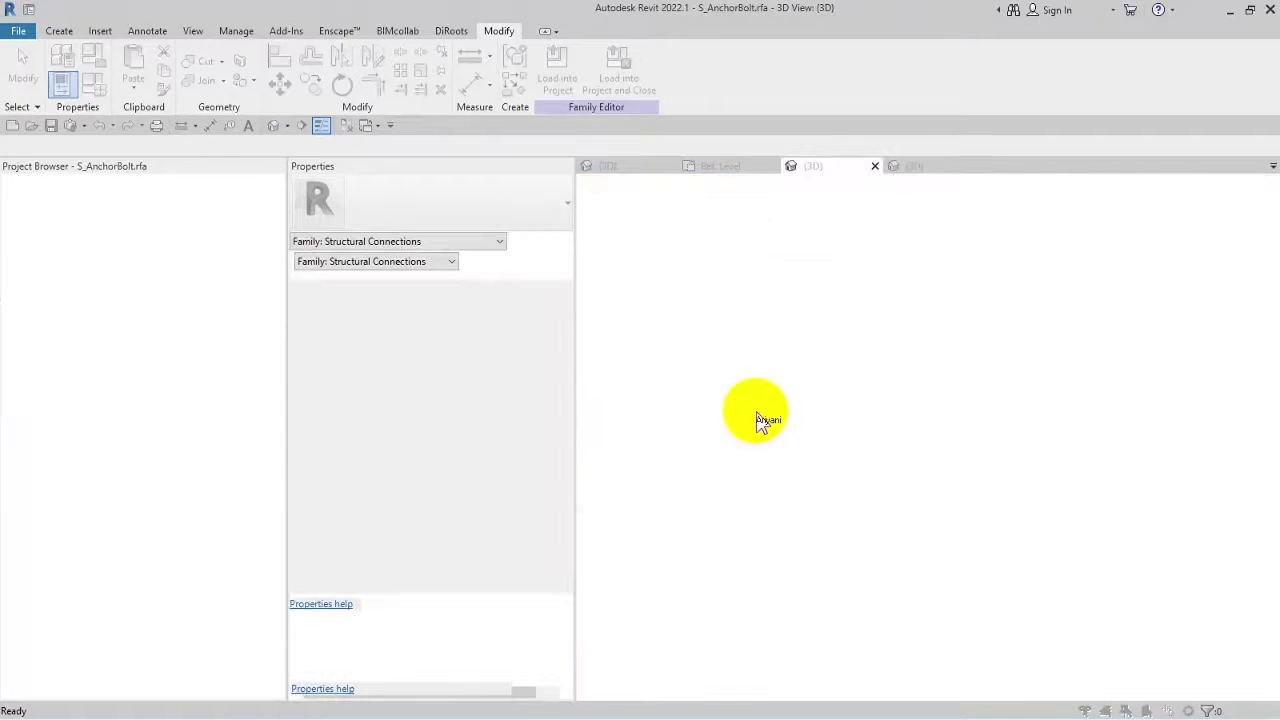
left_click(646, 318)
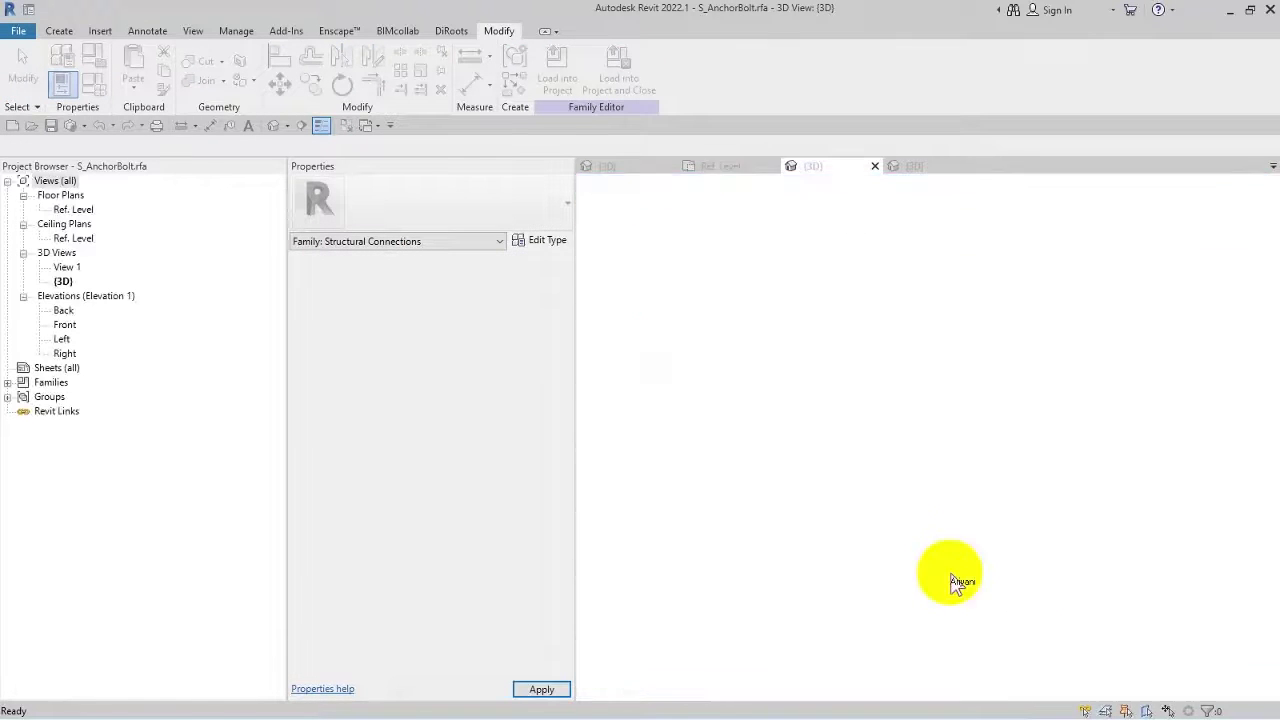
Associate the placed plate's STIFFENER_VIS type property with a new family parameter named STIFFENER_VIS under Other.
left_click(953, 580)
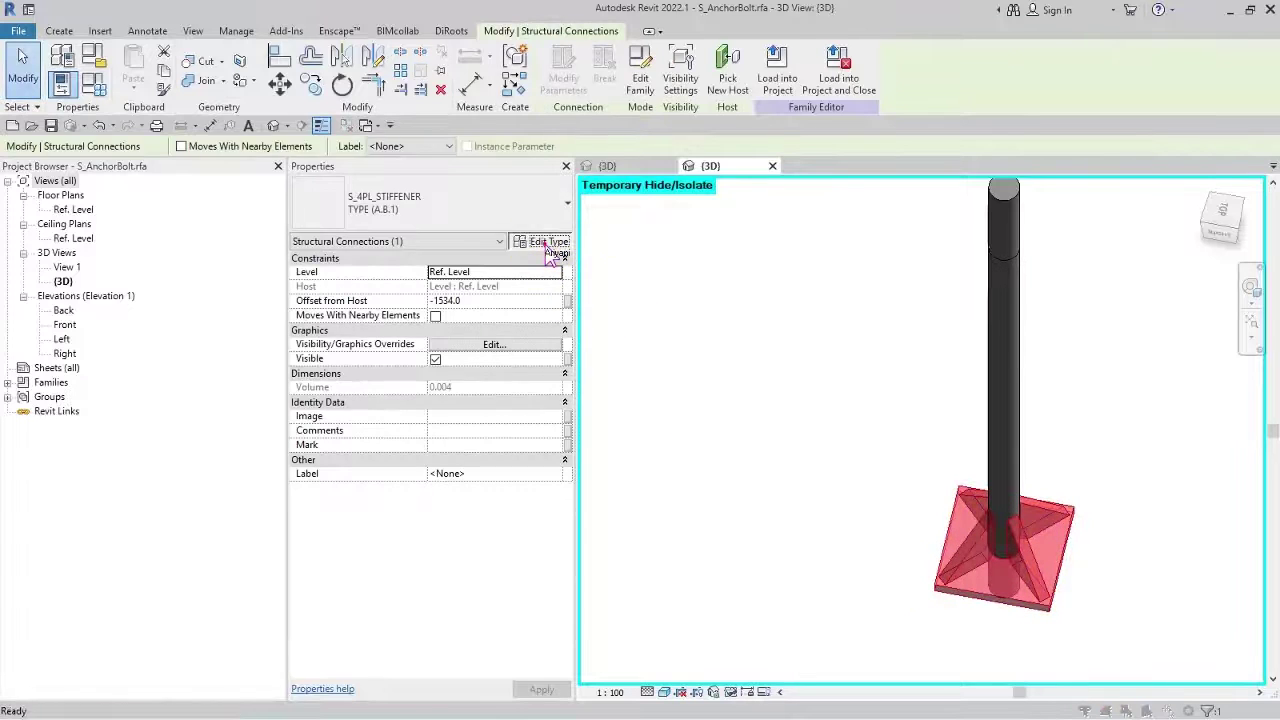
left_click(550, 243)
scroll(420, 350, "down", 3)
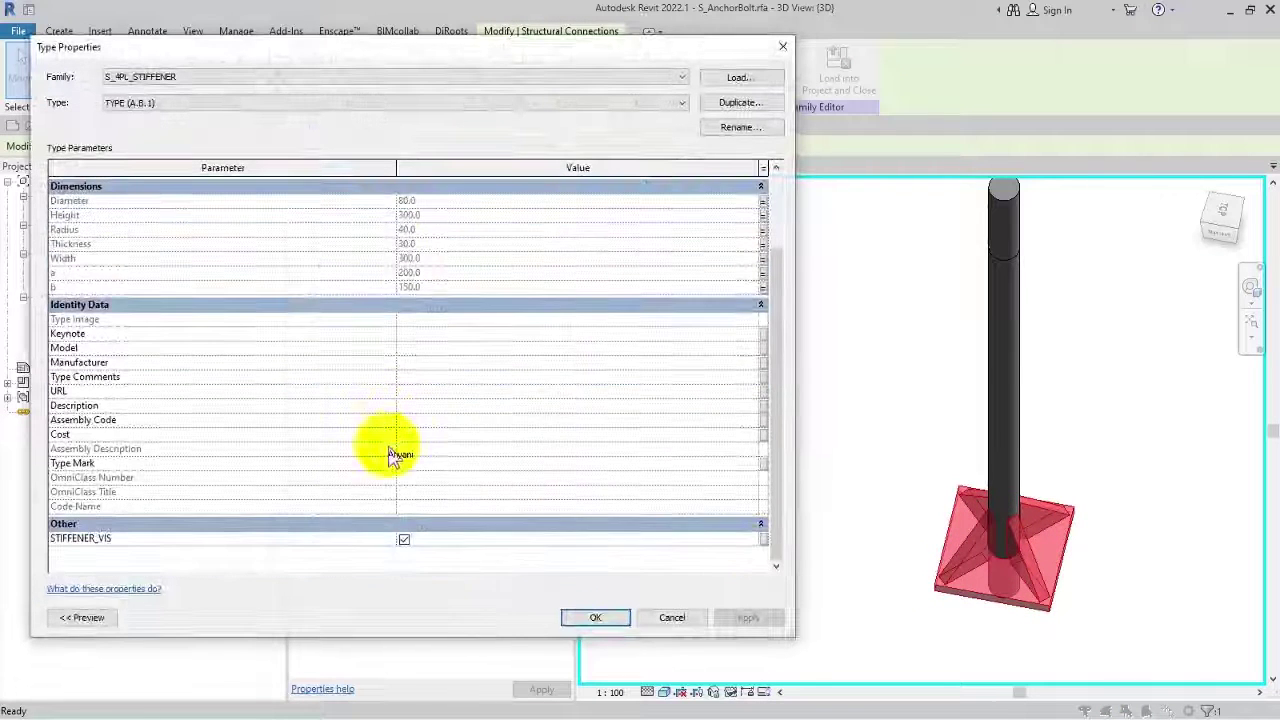
left_click(762, 539)
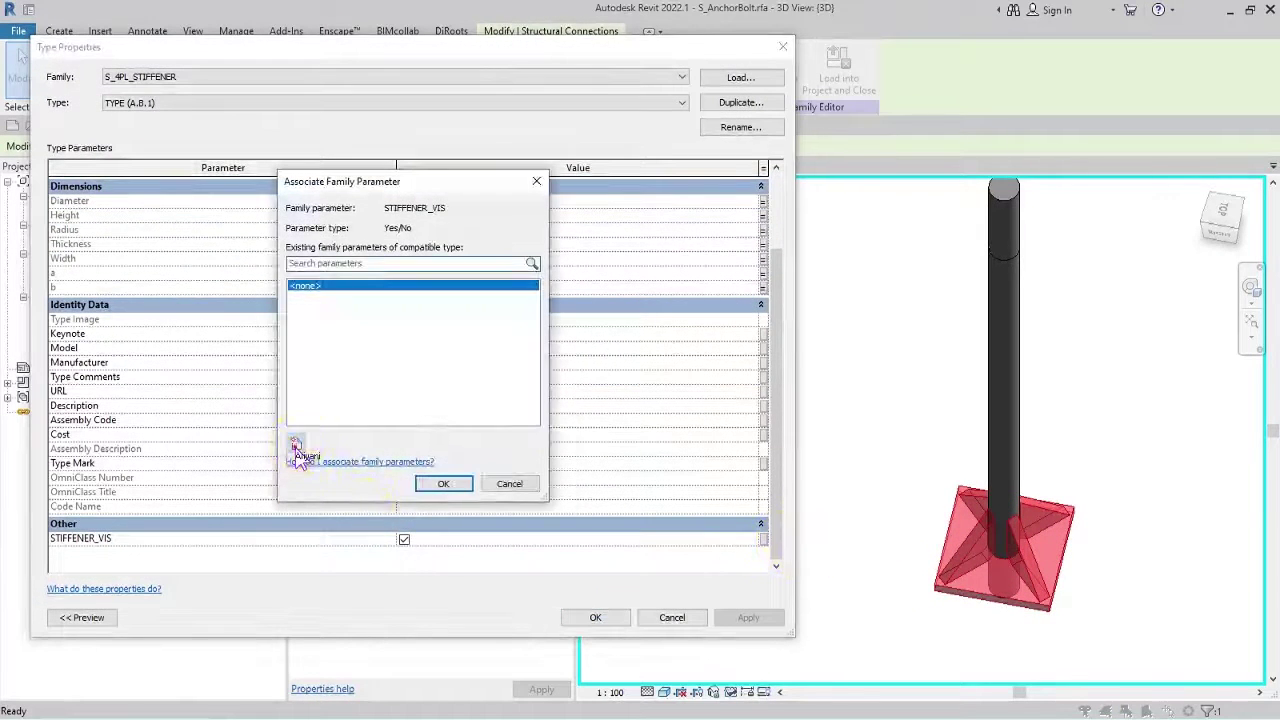
left_click(295, 445)
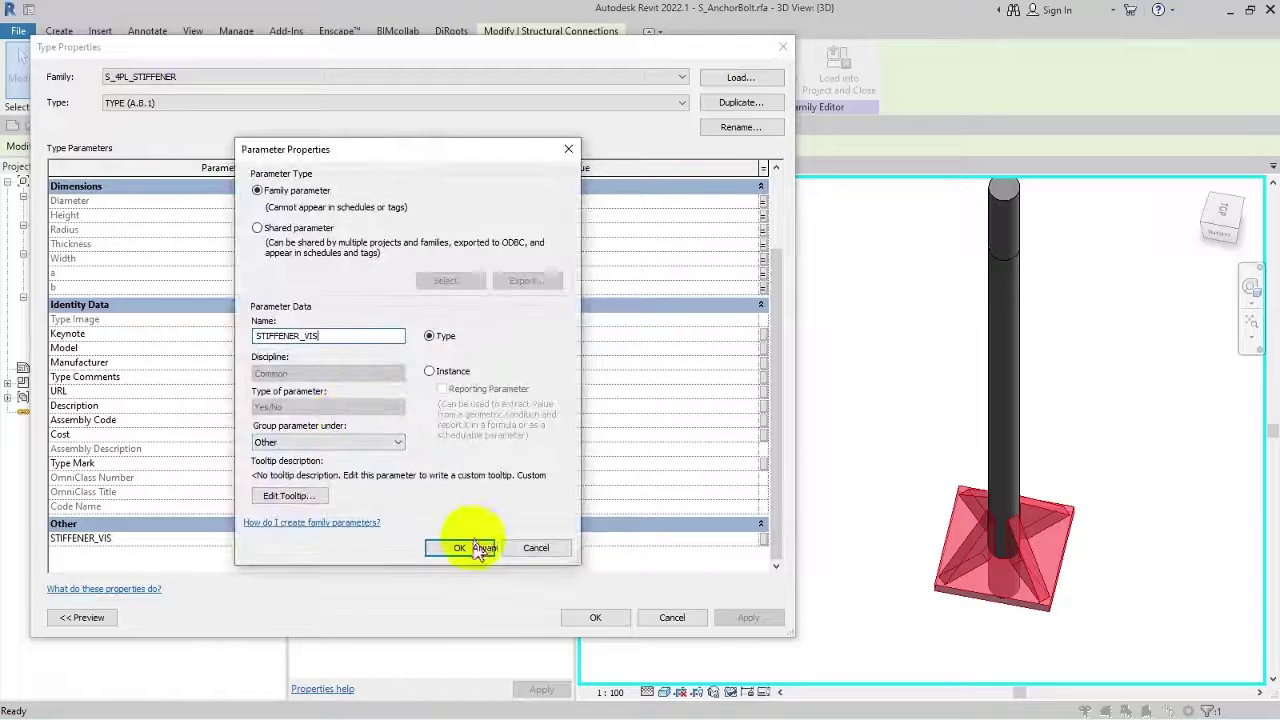
left_click(470, 547)
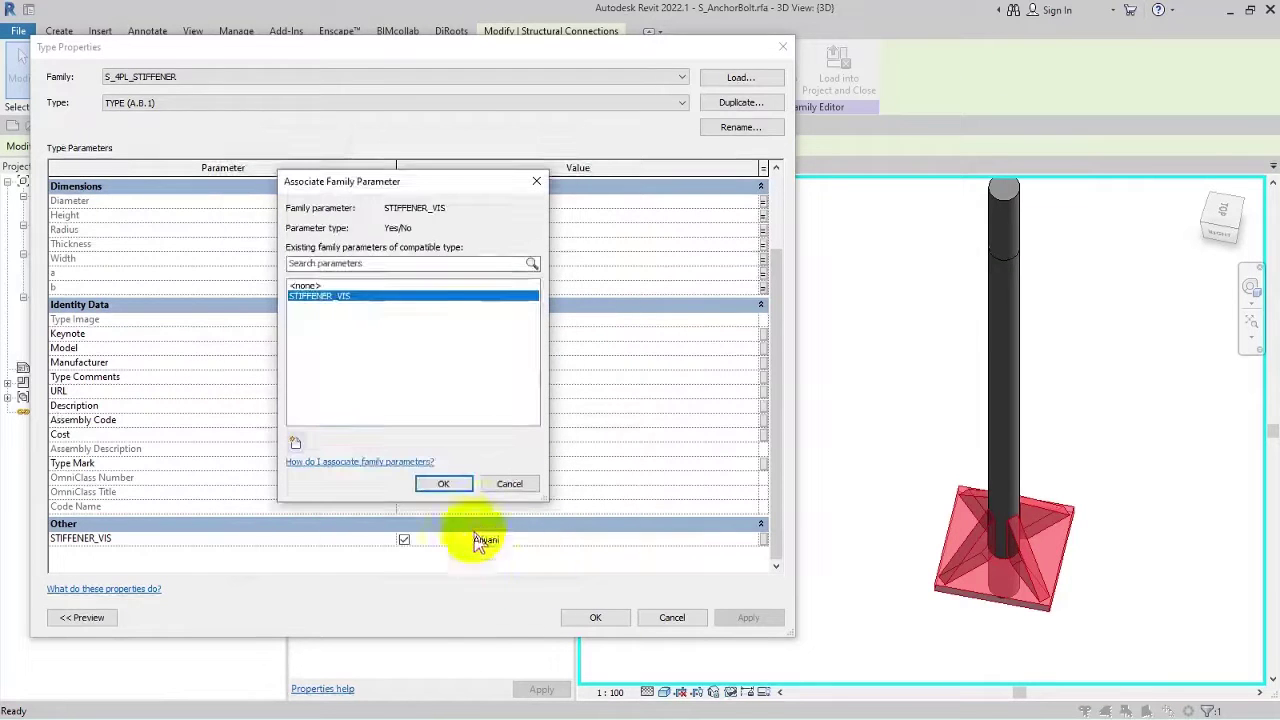
left_click(444, 485)
left_click(596, 617)
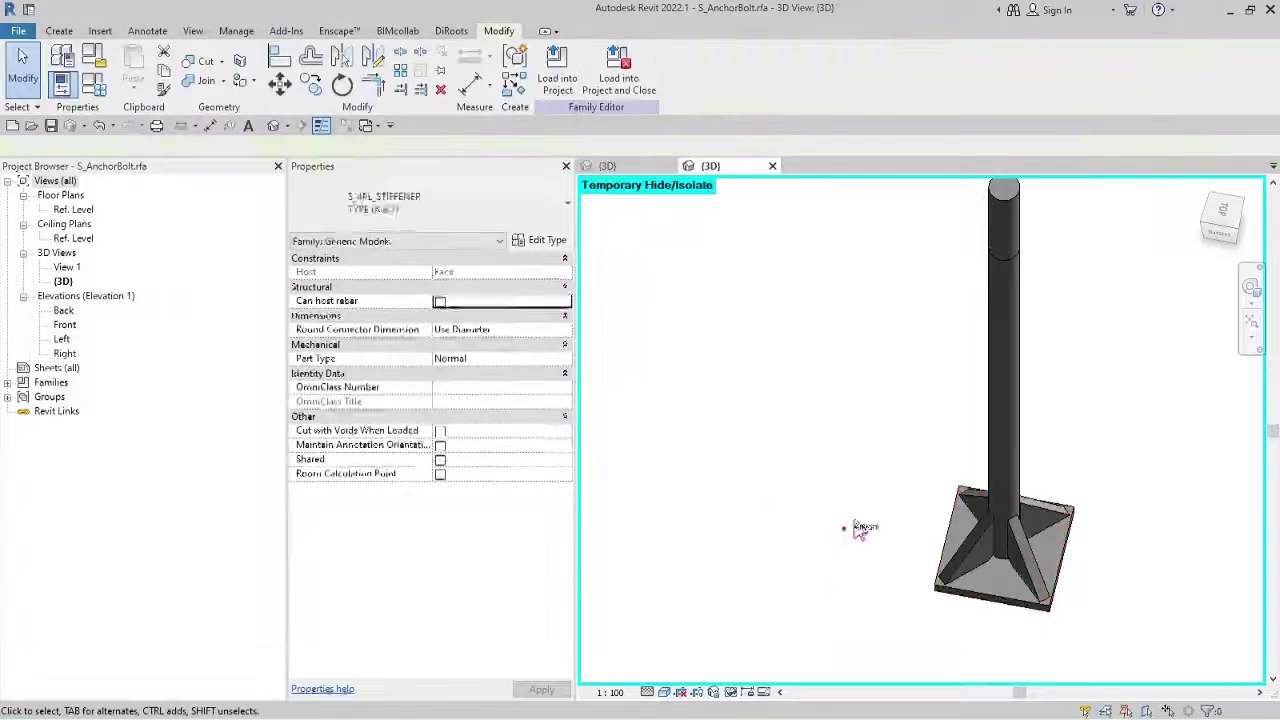
Set the anchor bolt family's Radius formula to Diameter / 2 and apply it.
middle_click_drag(925, 545, 1005, 515, "shift")
left_click(93, 84)
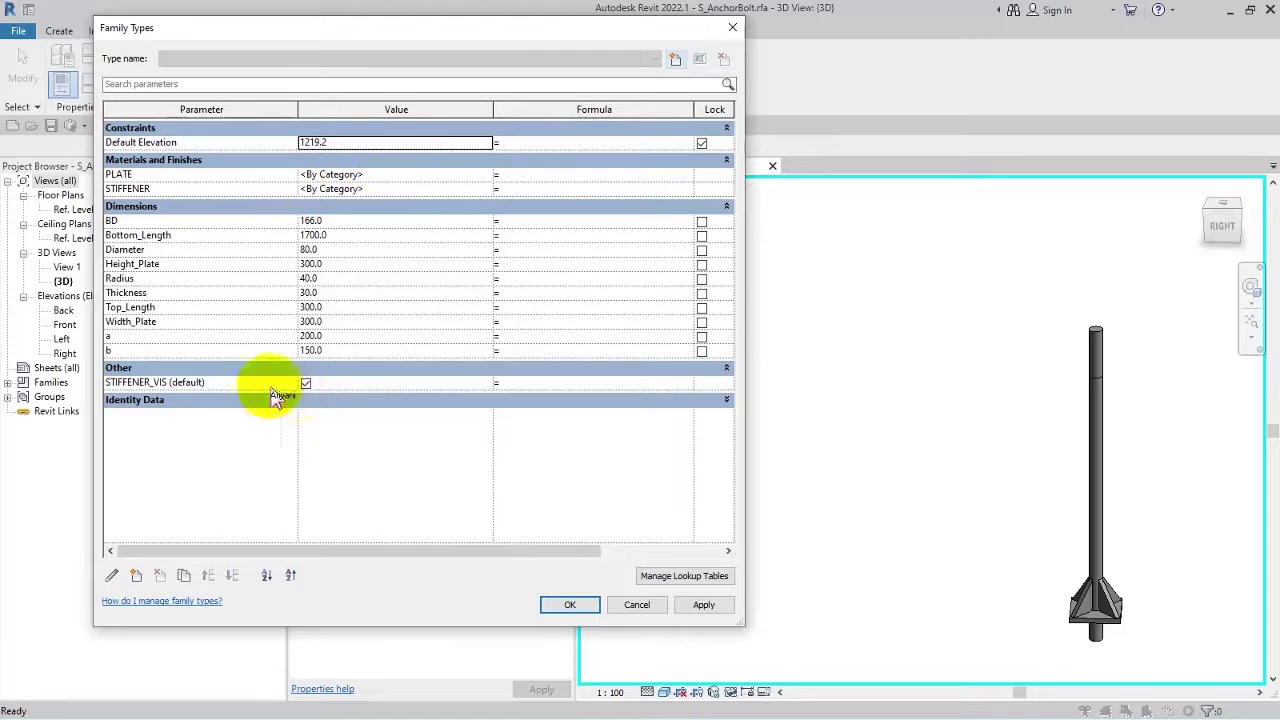
left_click(205, 291)
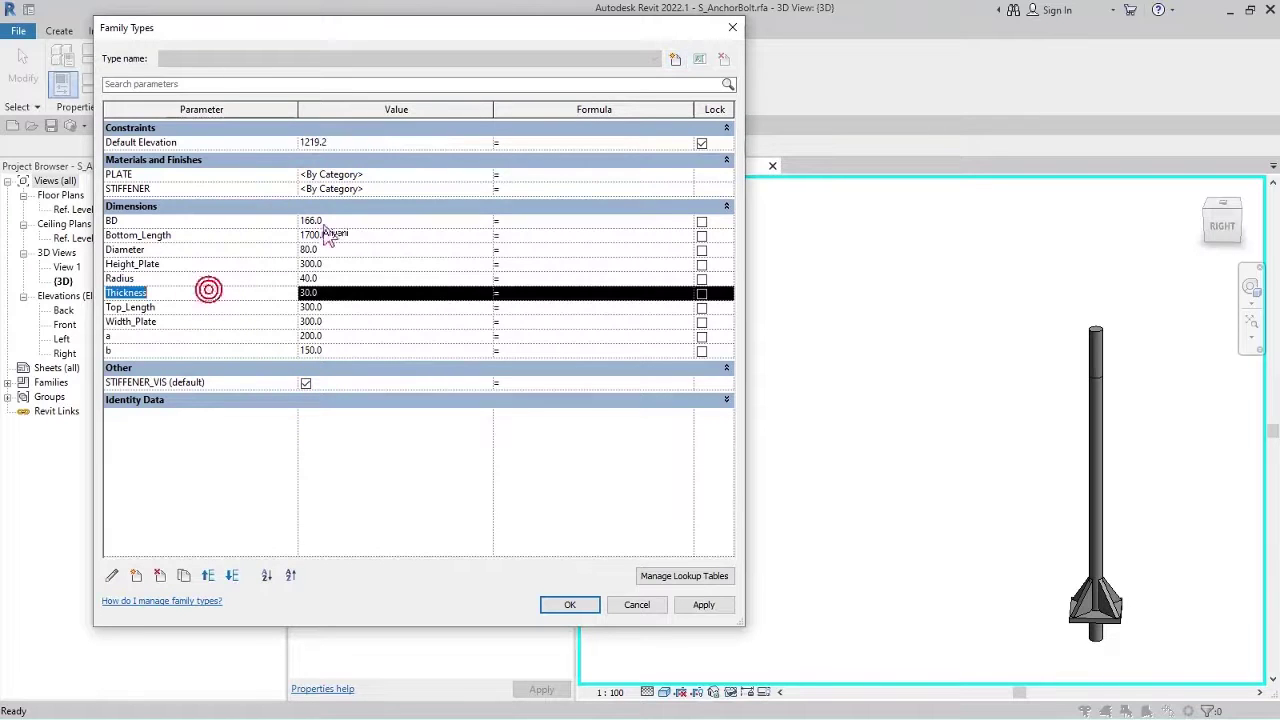
left_click(143, 249)
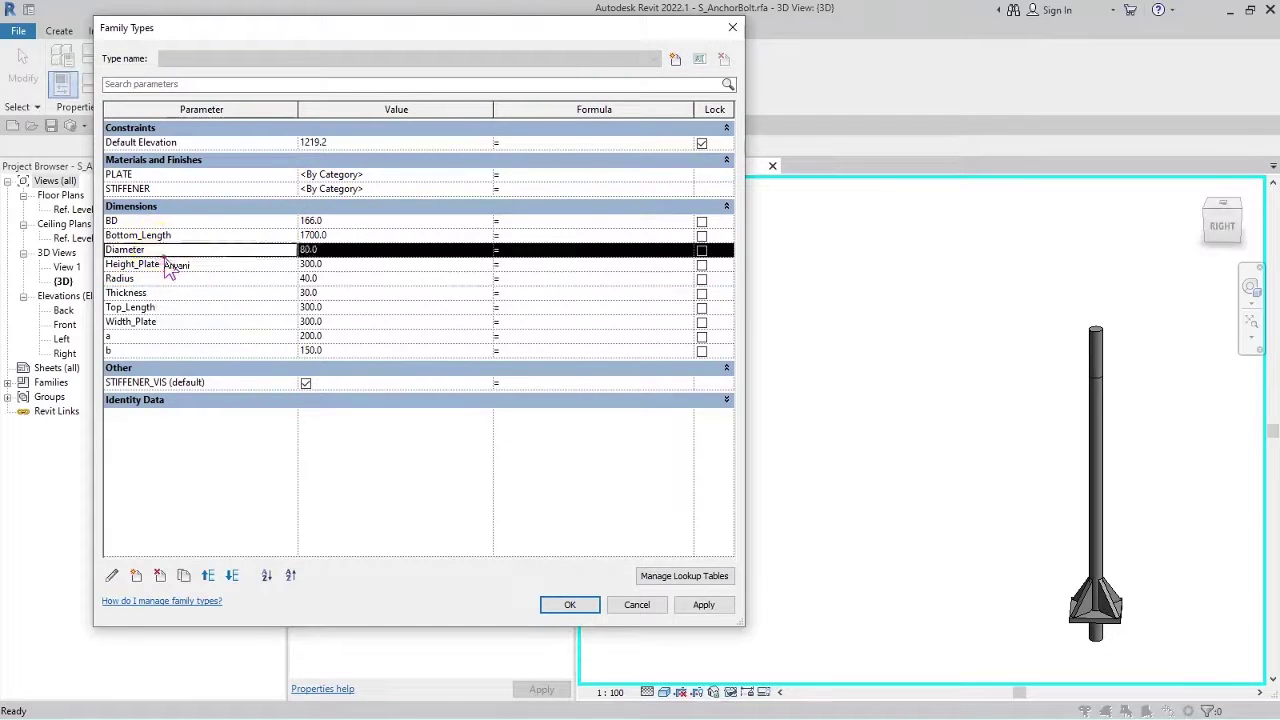
left_click(139, 282)
left_click(528, 279)
type("Diameter ")
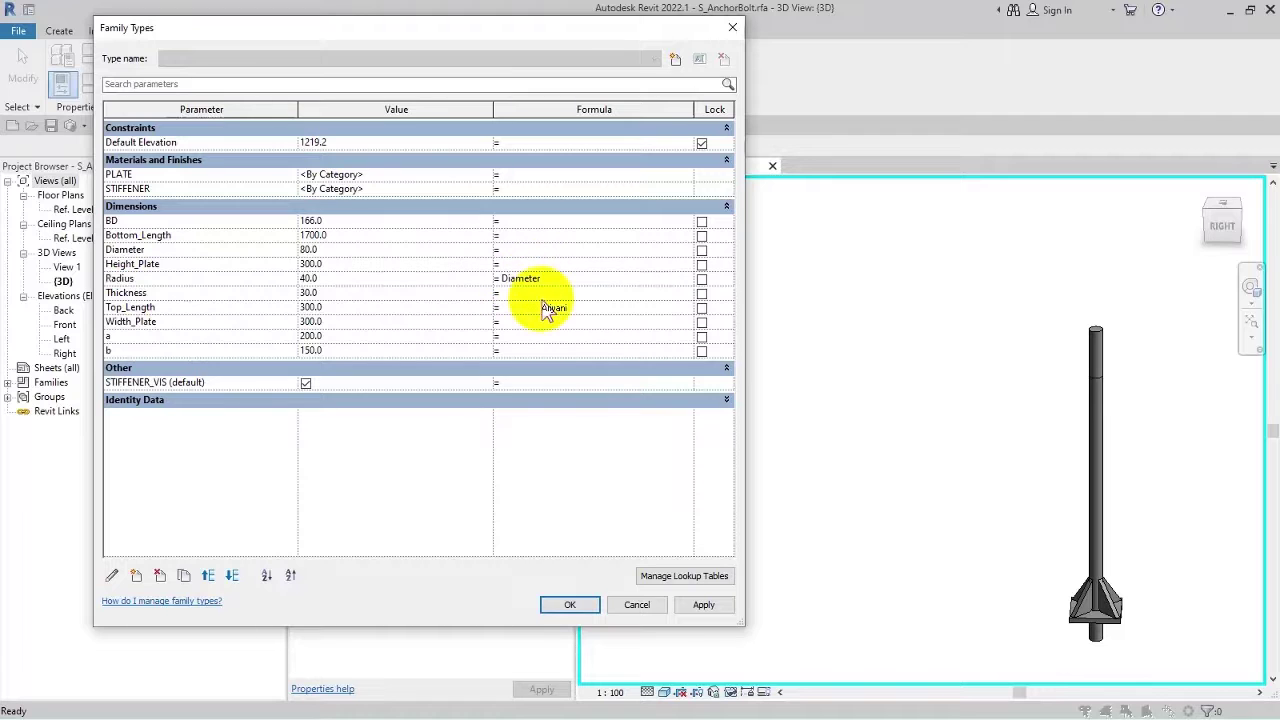
type("/ 2")
key("Return")
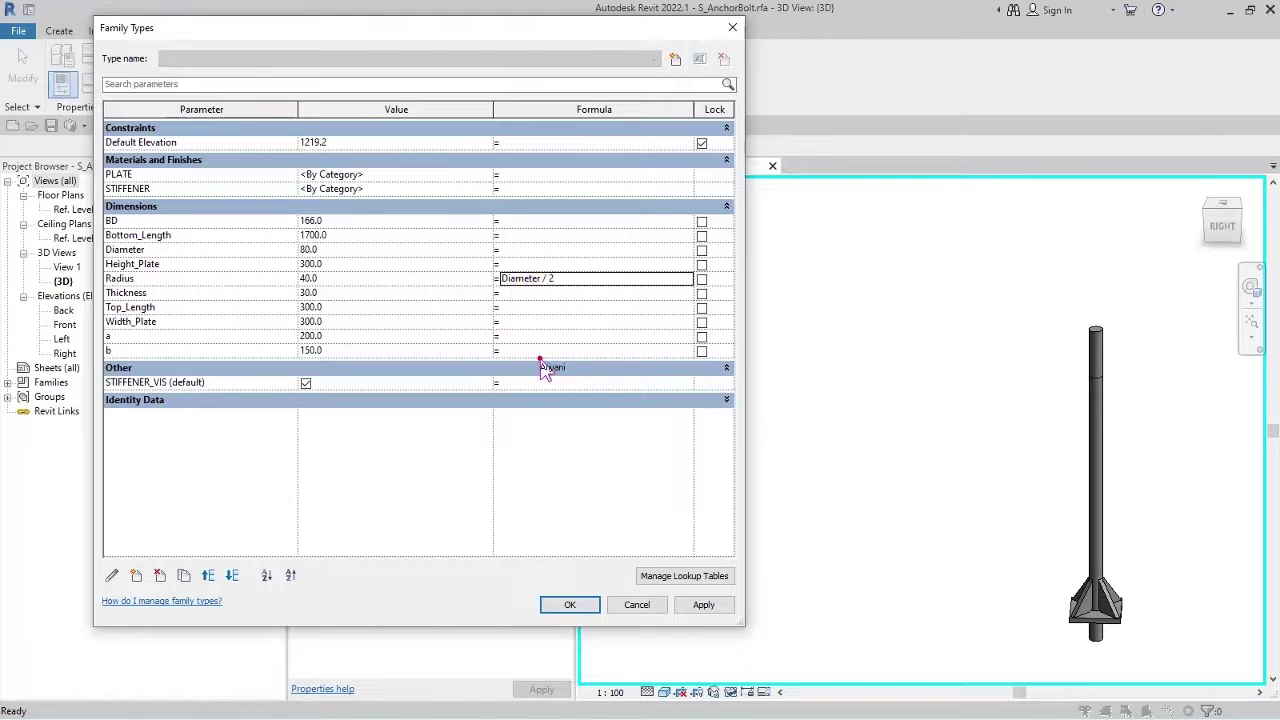
left_click(703, 605)
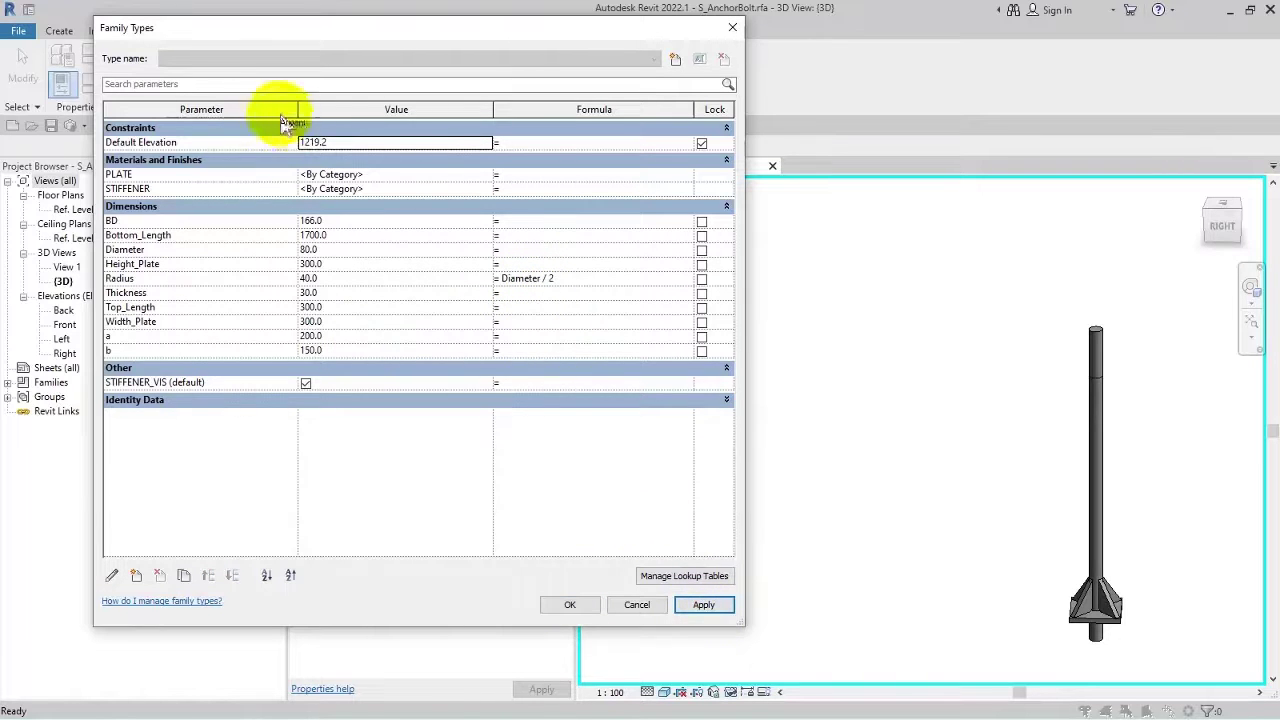
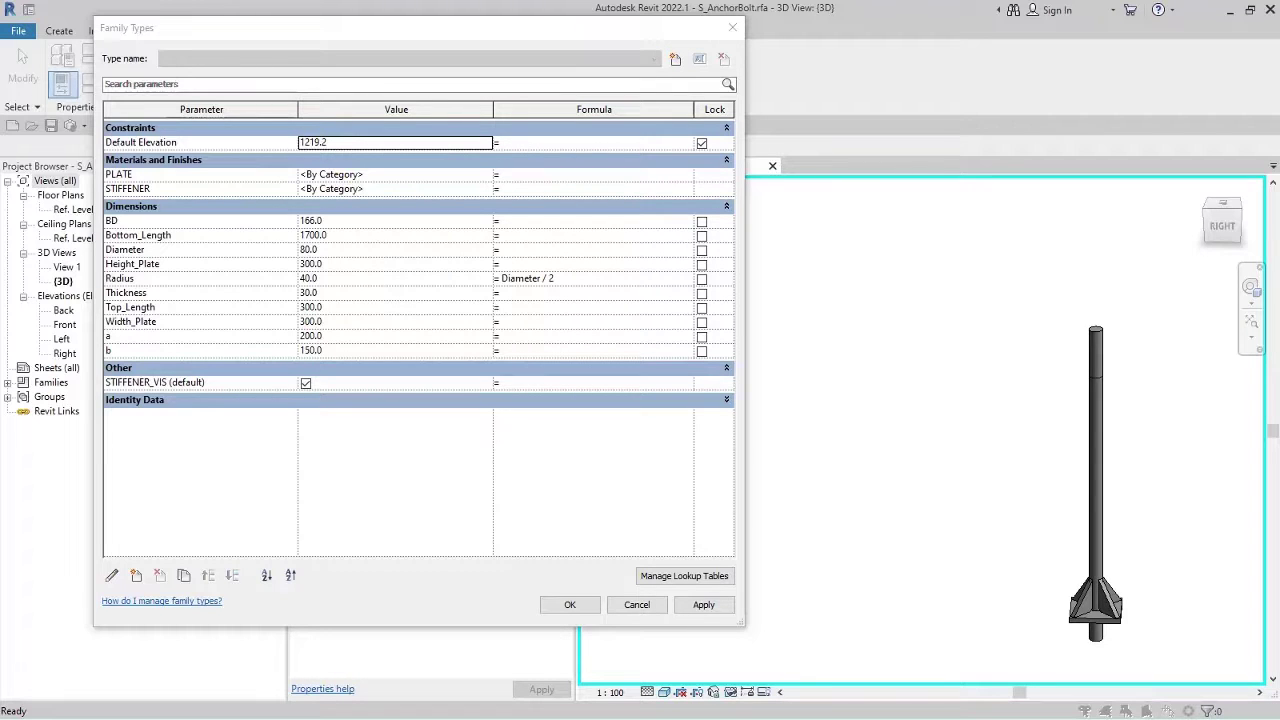
Add a family type named TYPE (A.B.1), clear the Radius formula and accept the family types.
left_click(675, 59)
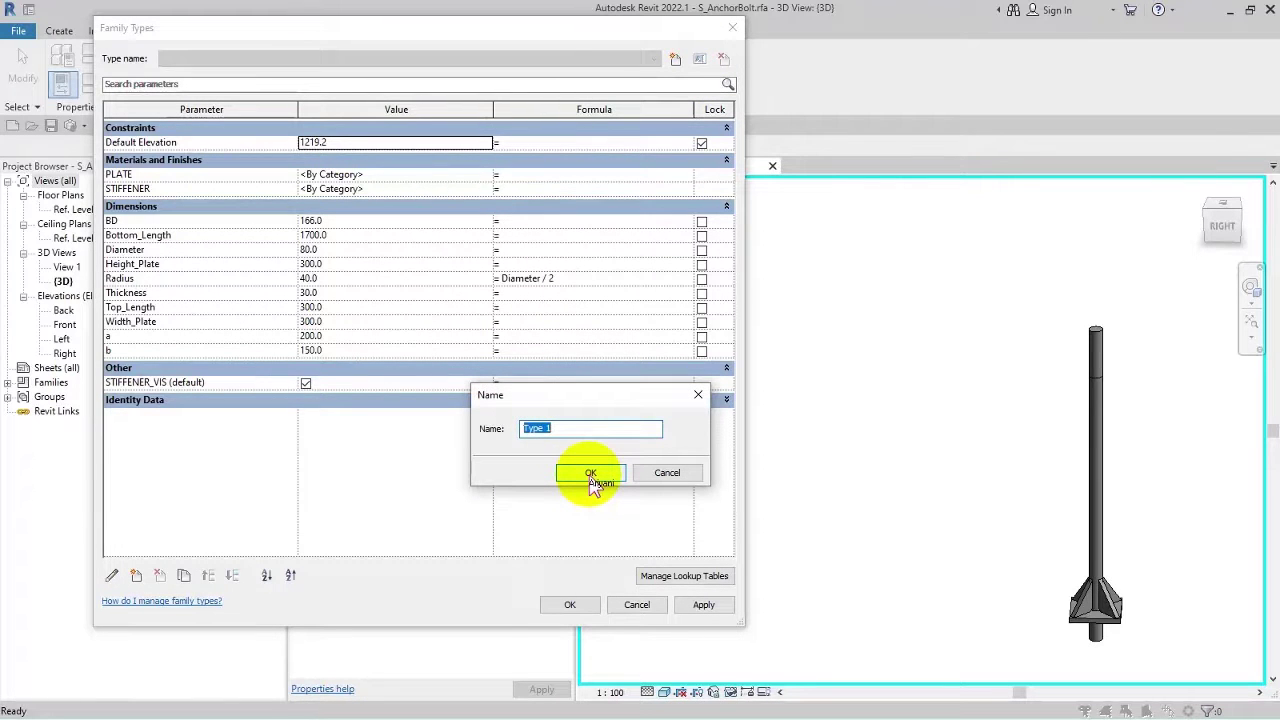
left_click(591, 474)
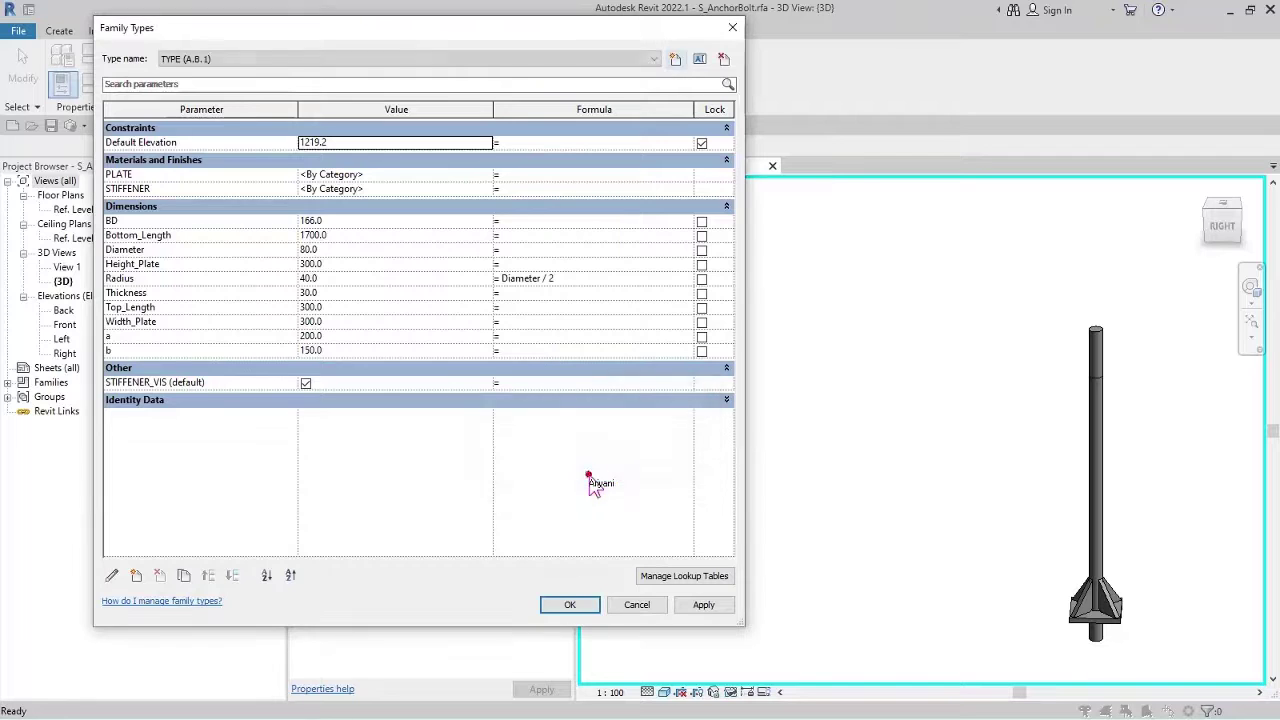
left_click(568, 280)
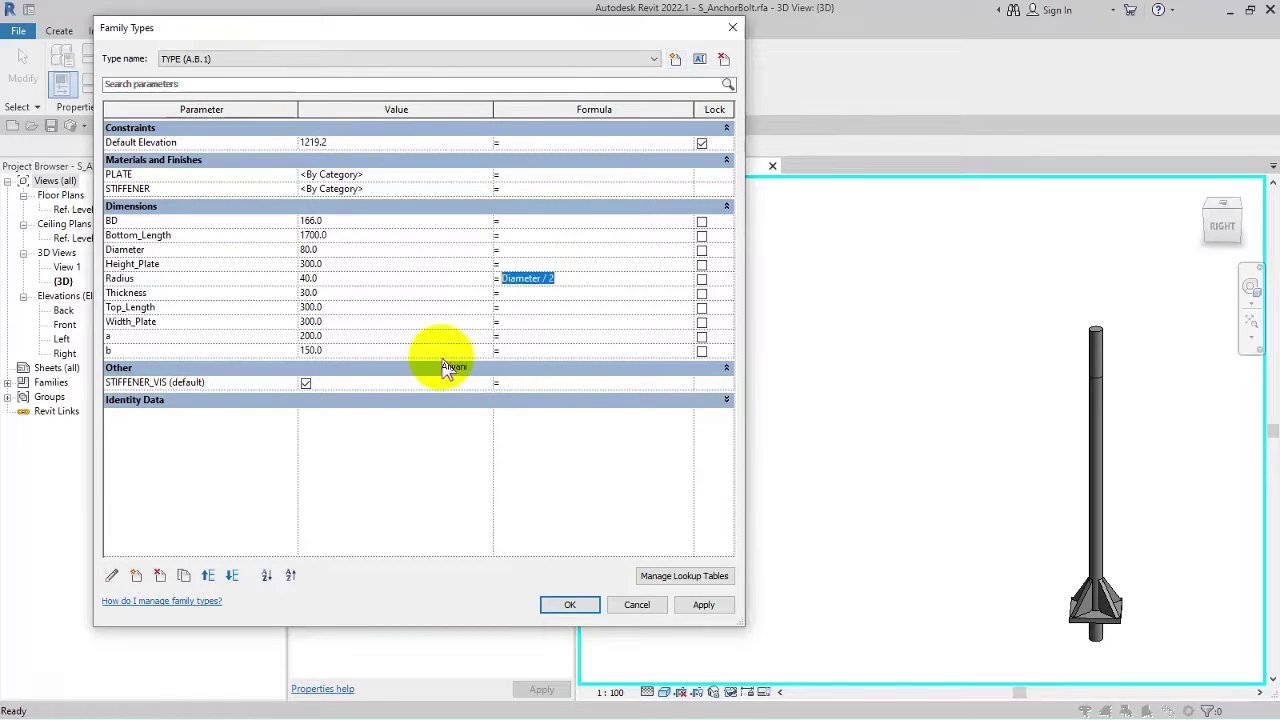
key("Delete")
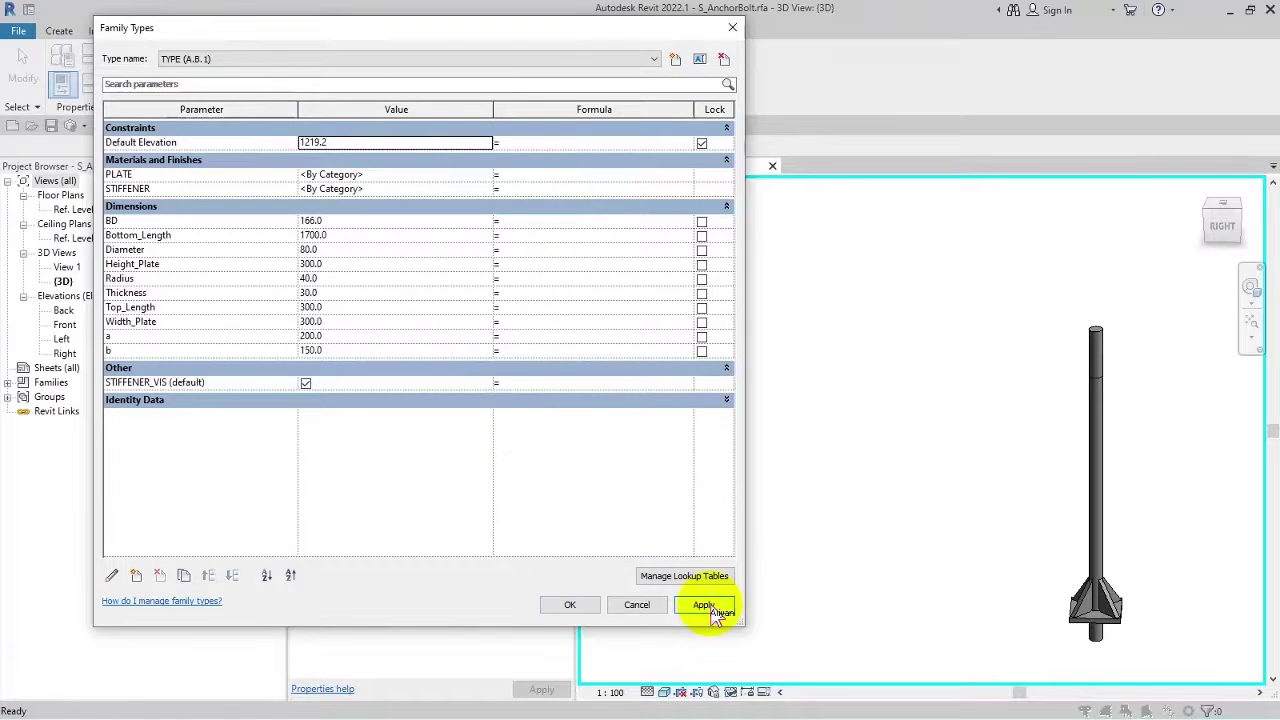
left_click(716, 612)
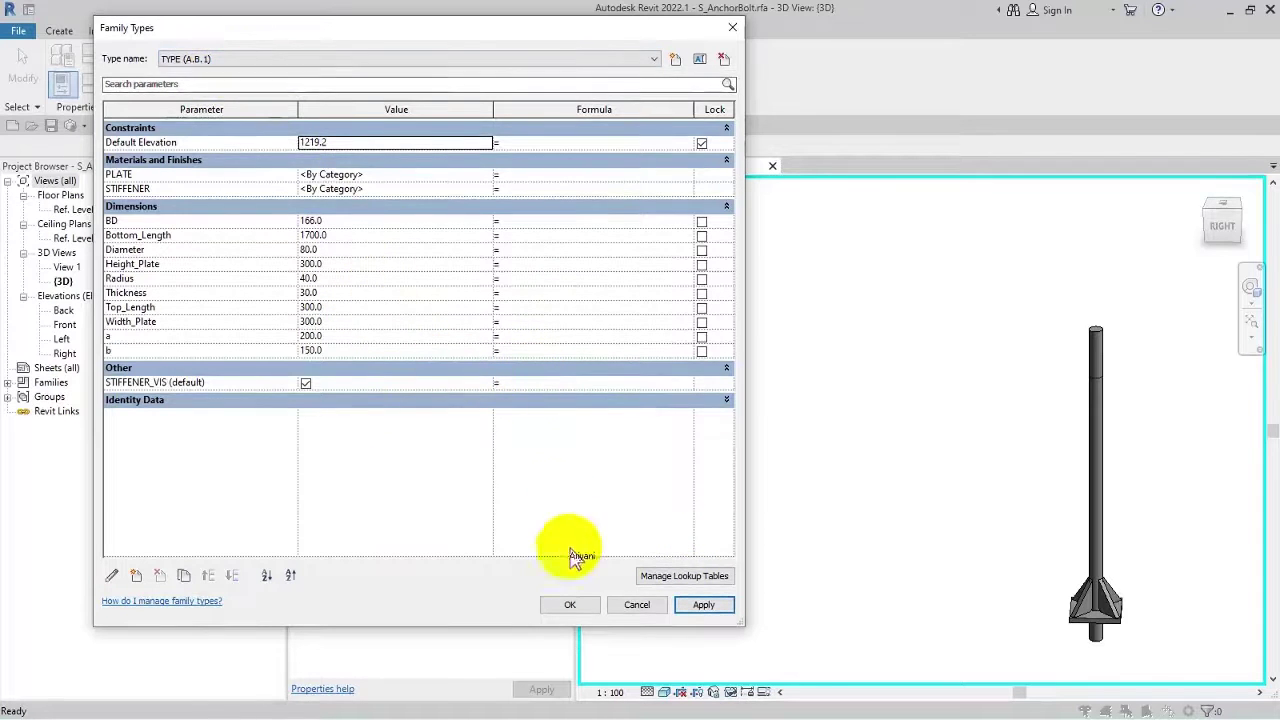
left_click(570, 604)
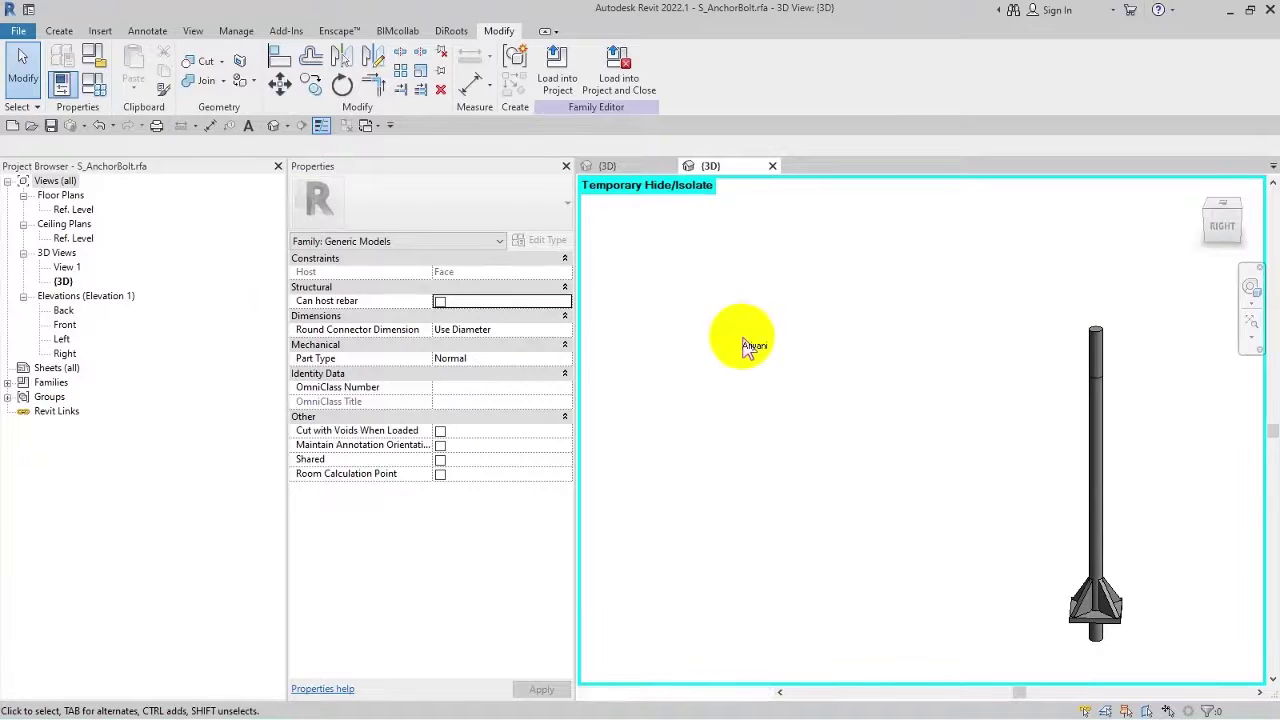
Open the Front elevation and inspect the anchor bolt's upper end around the reference level.
double_click(64, 325)
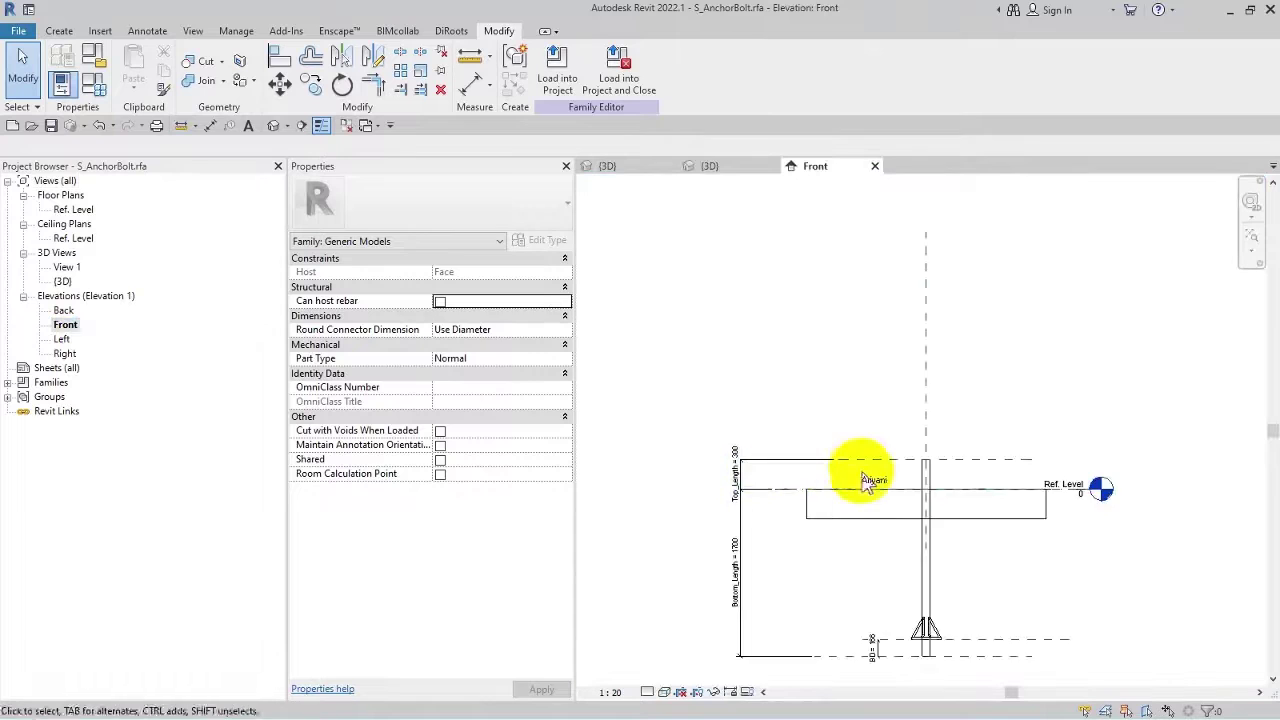
scroll(930, 490, "up", 3)
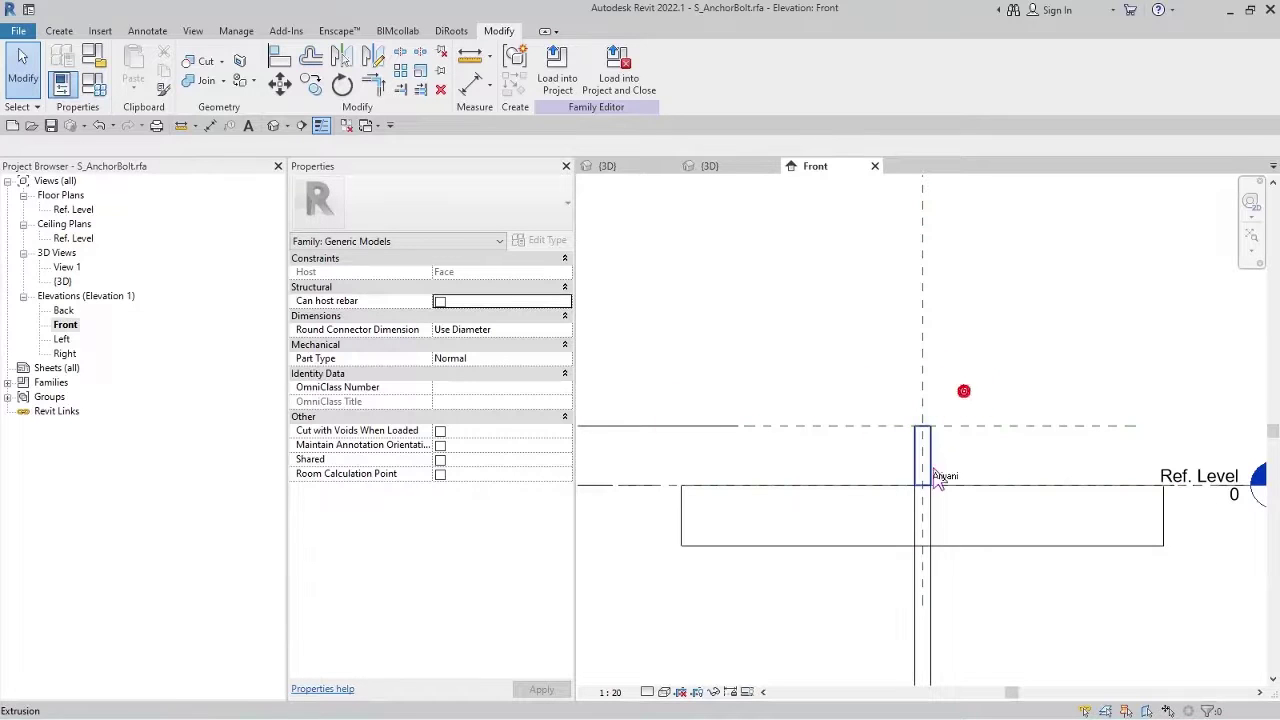
middle_click_drag(938, 478, 855, 466)
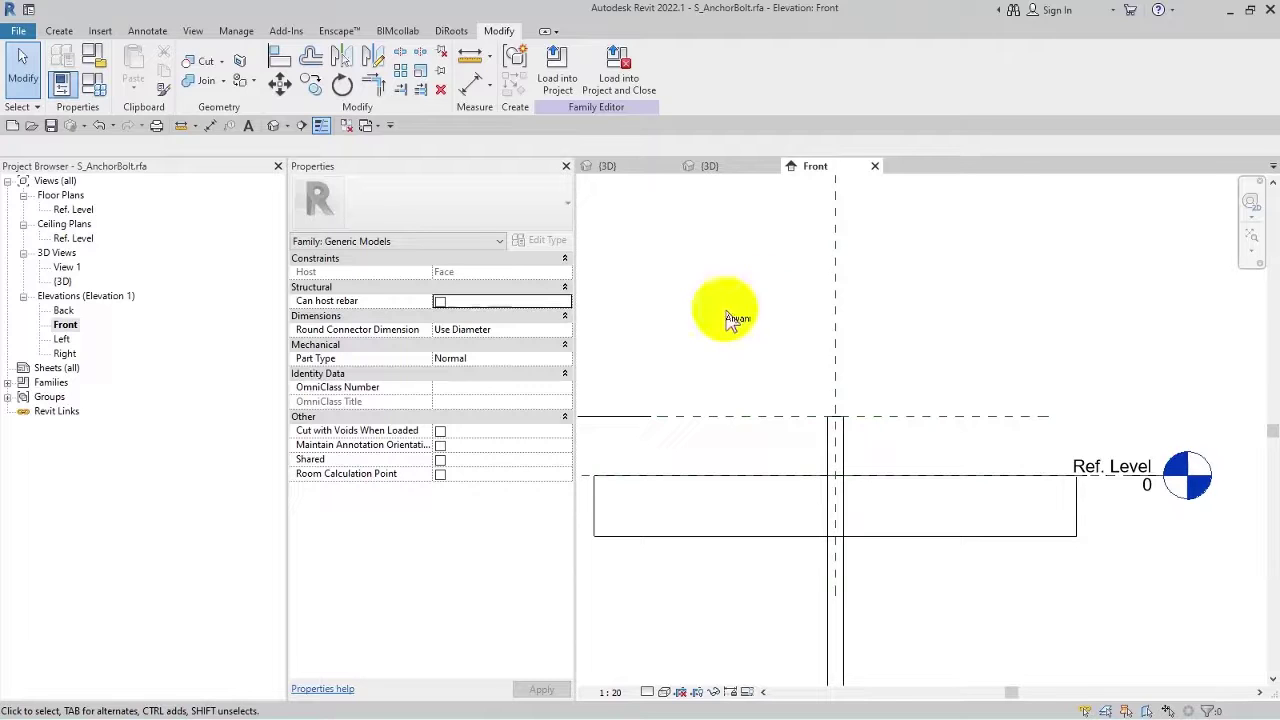
Create a new family from the Metric Generic Model.rft template.
left_click(18, 33)
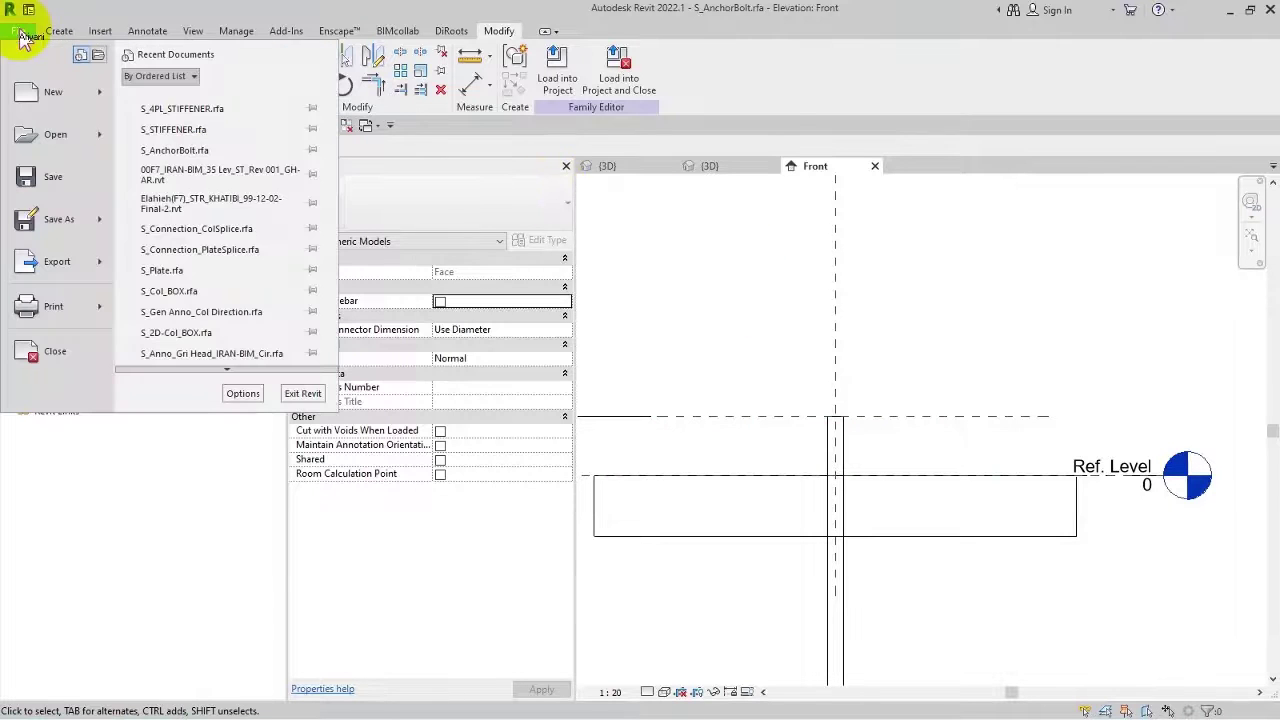
mouse_move(85, 91)
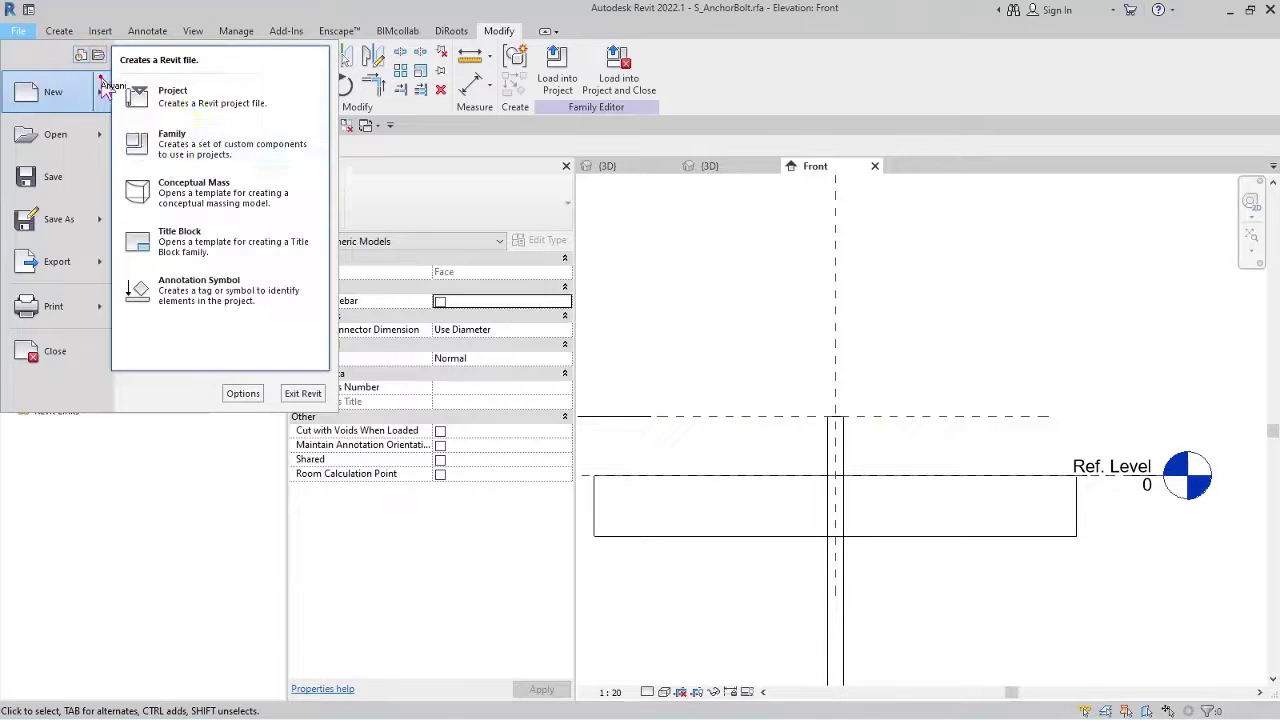
left_click(175, 140)
scroll(610, 300, "down", 5)
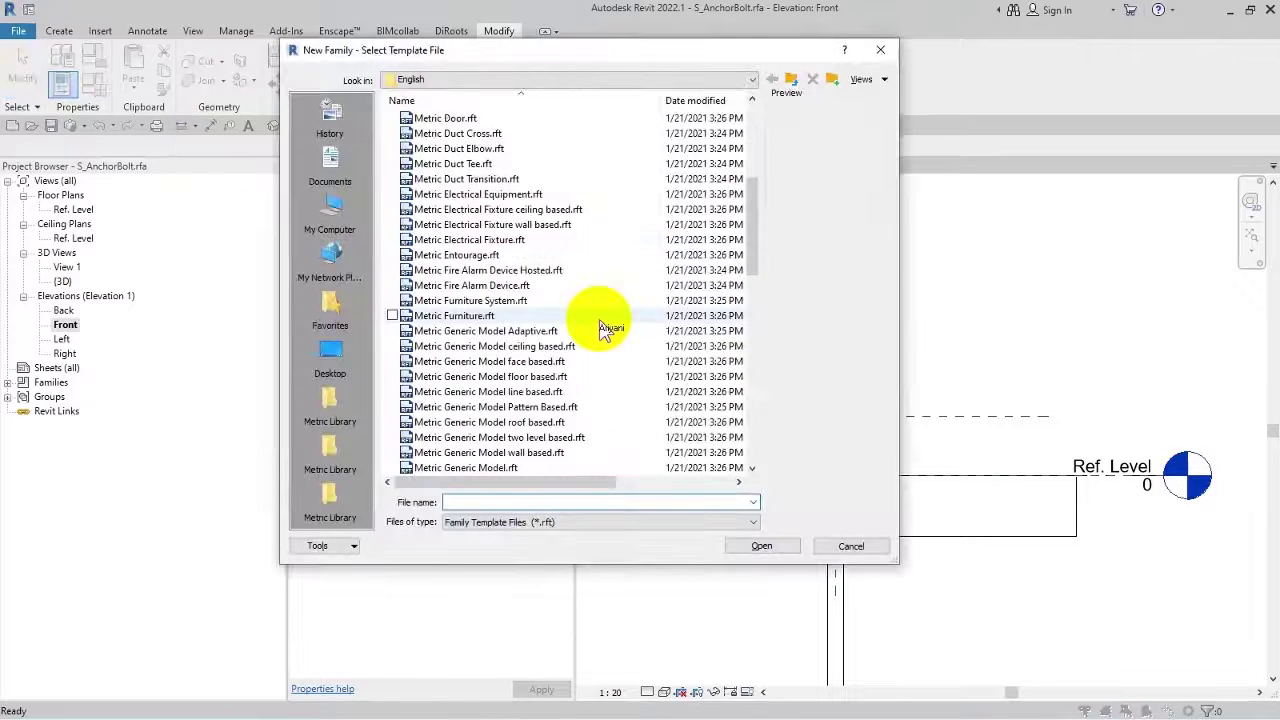
double_click(505, 380)
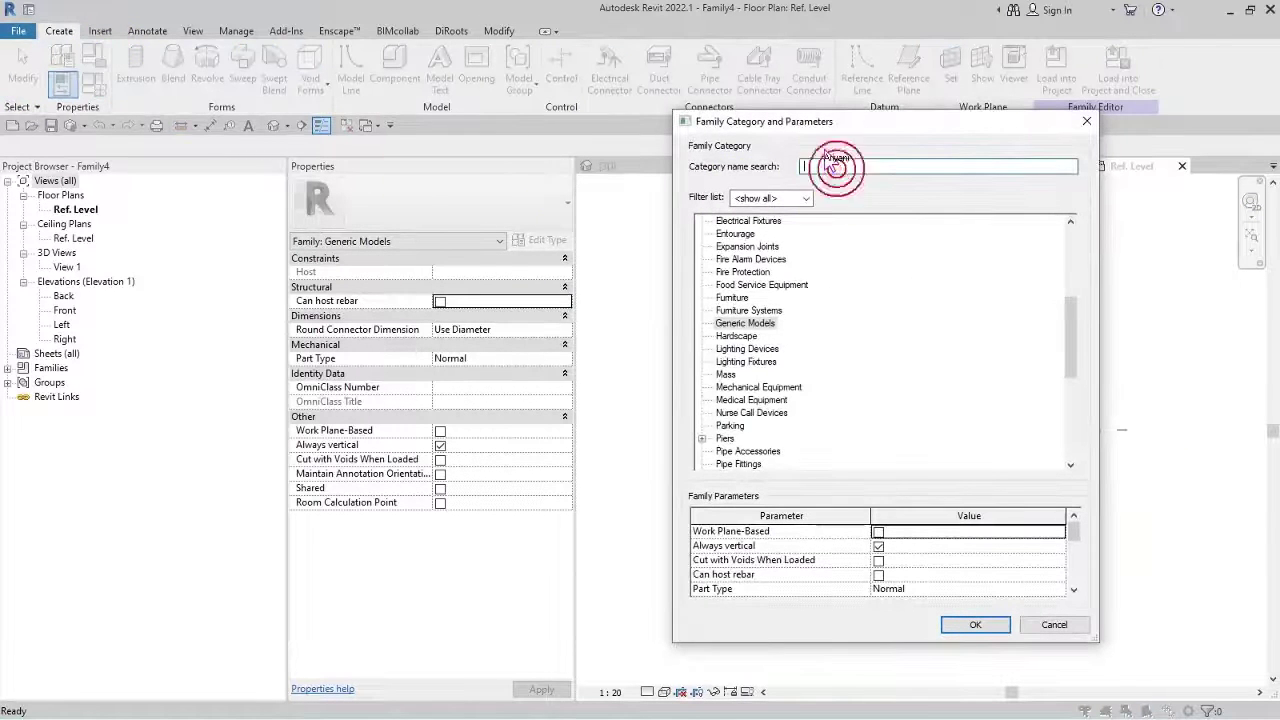
Set the new family's category to Structural Connections.
type("con")
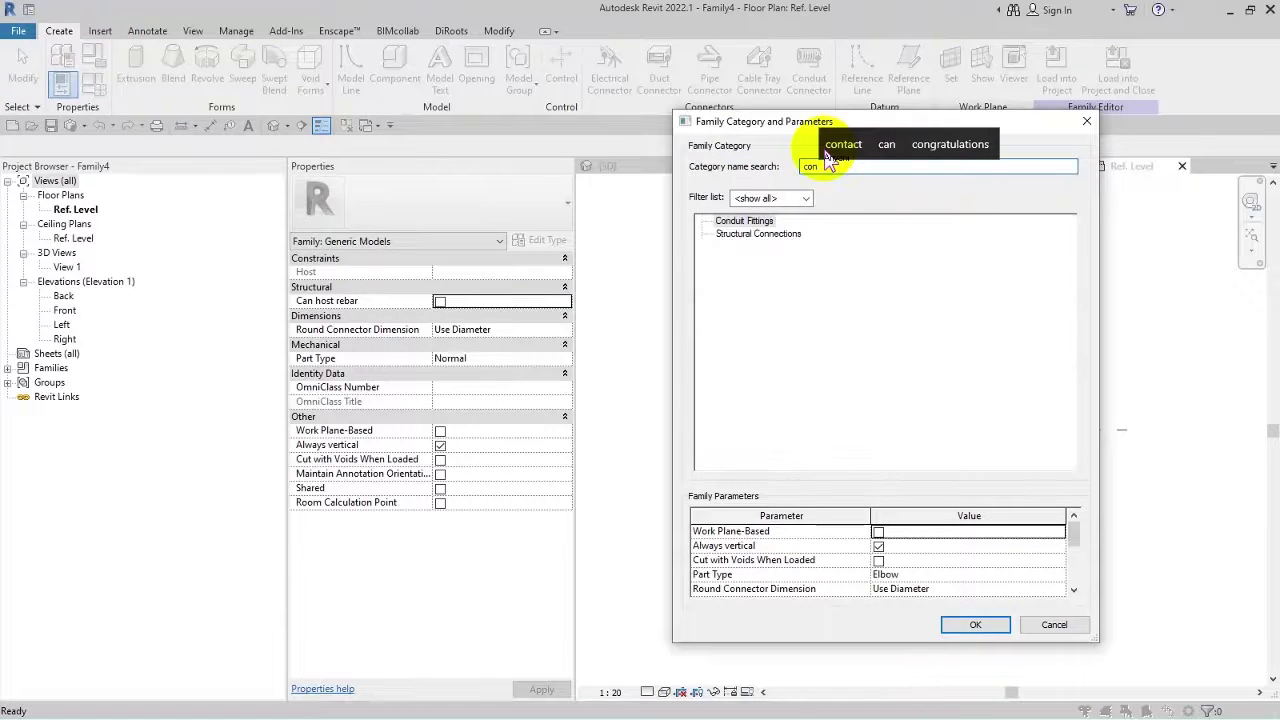
left_click(745, 233)
left_click(975, 627)
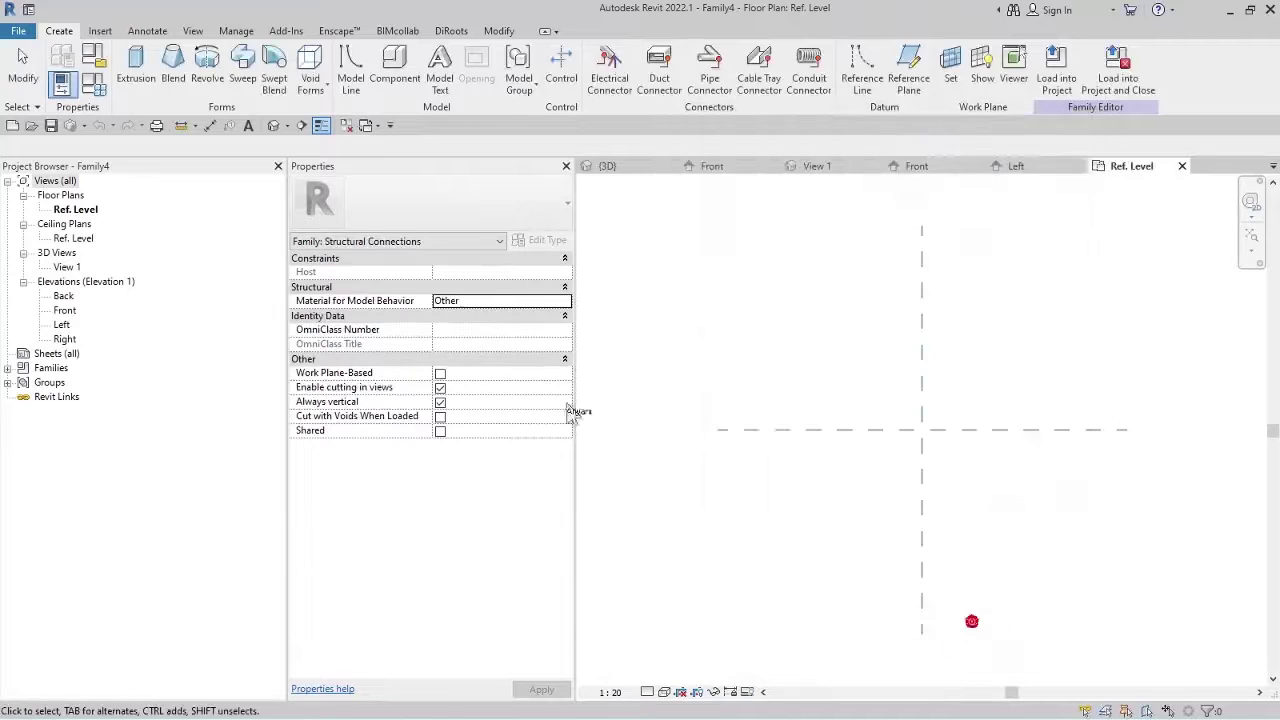
Set the family's material for model behavior to Steel and begin a solid extrusion in the Ref. Level floor plan.
left_click(543, 300)
left_click(545, 300)
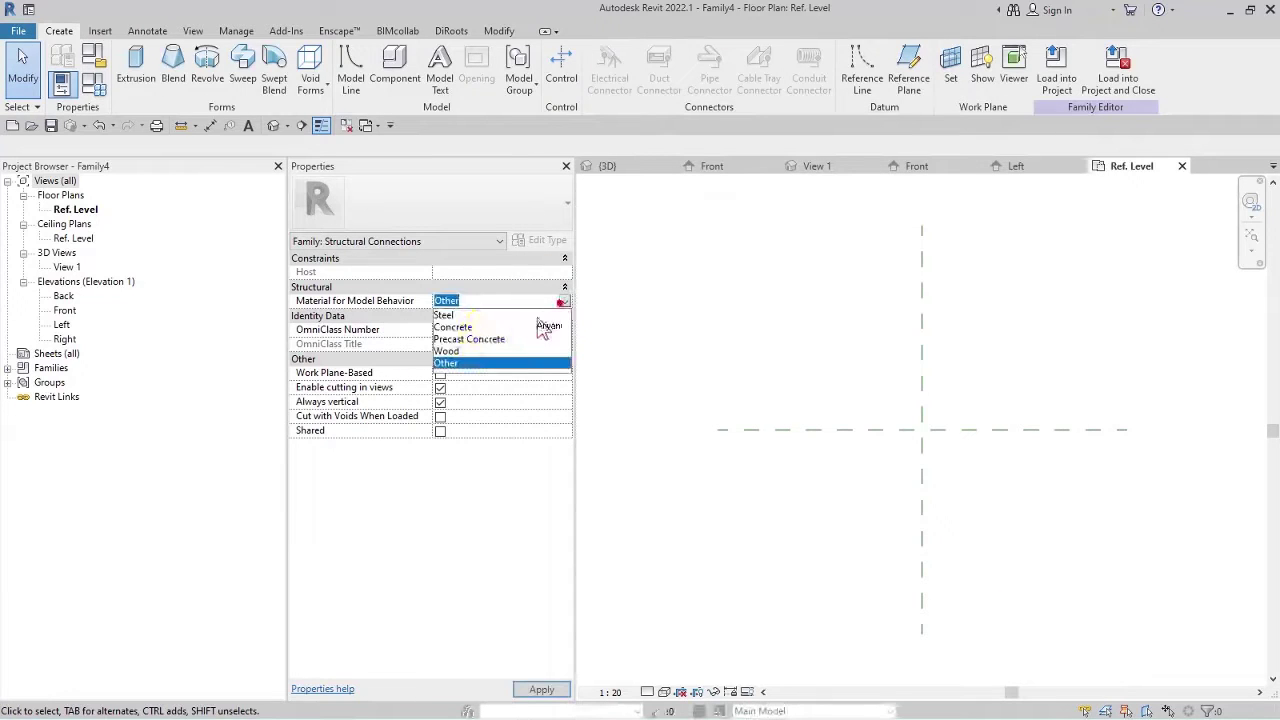
left_click(445, 315)
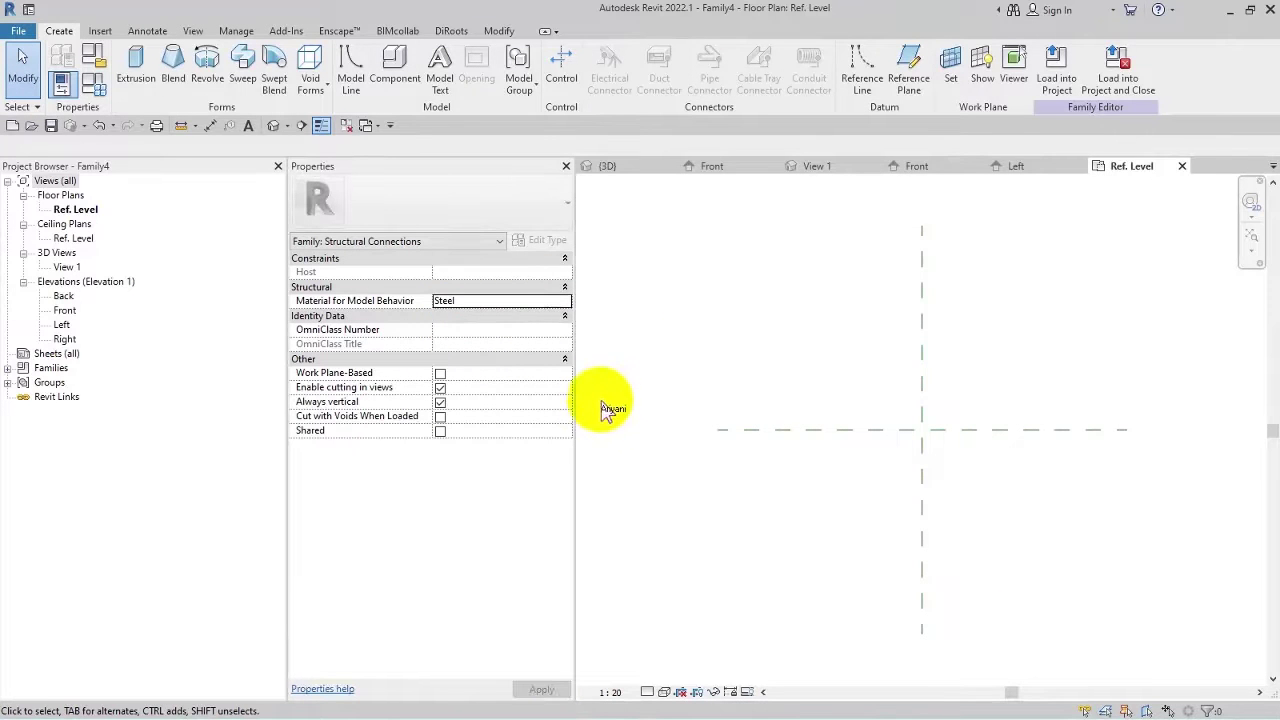
middle_click_drag(995, 325, 943, 328)
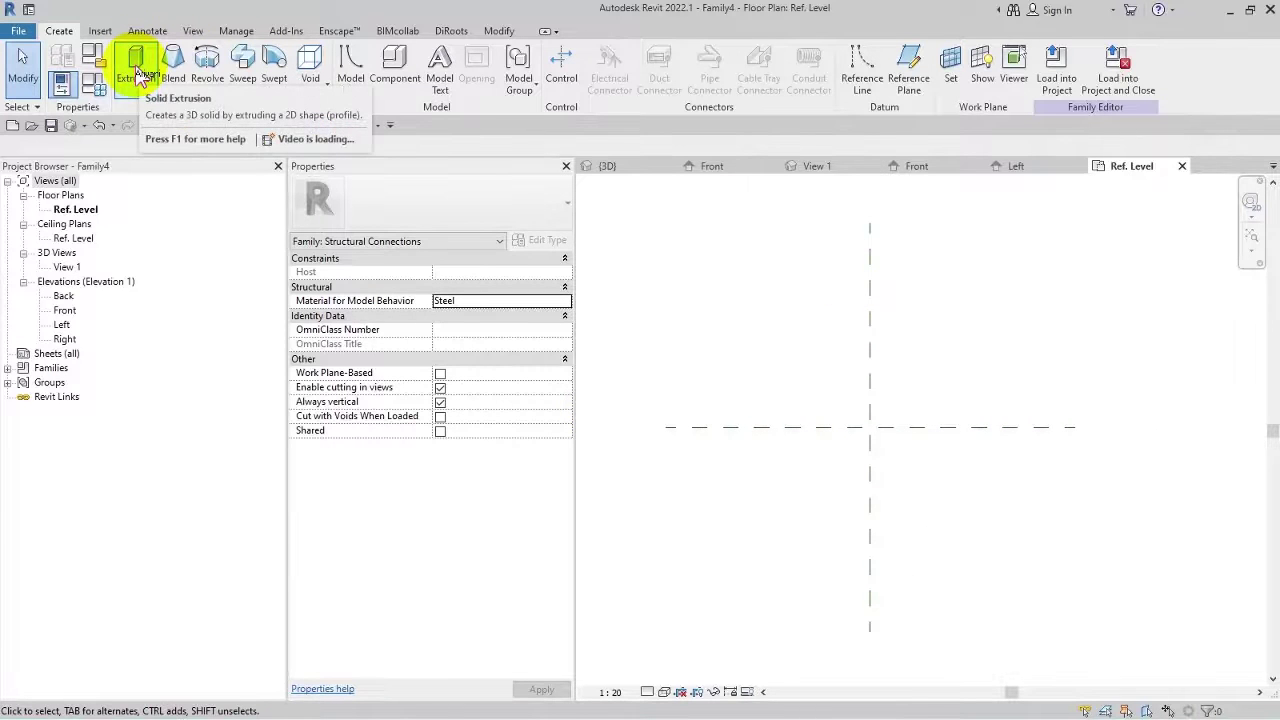
left_click(137, 72)
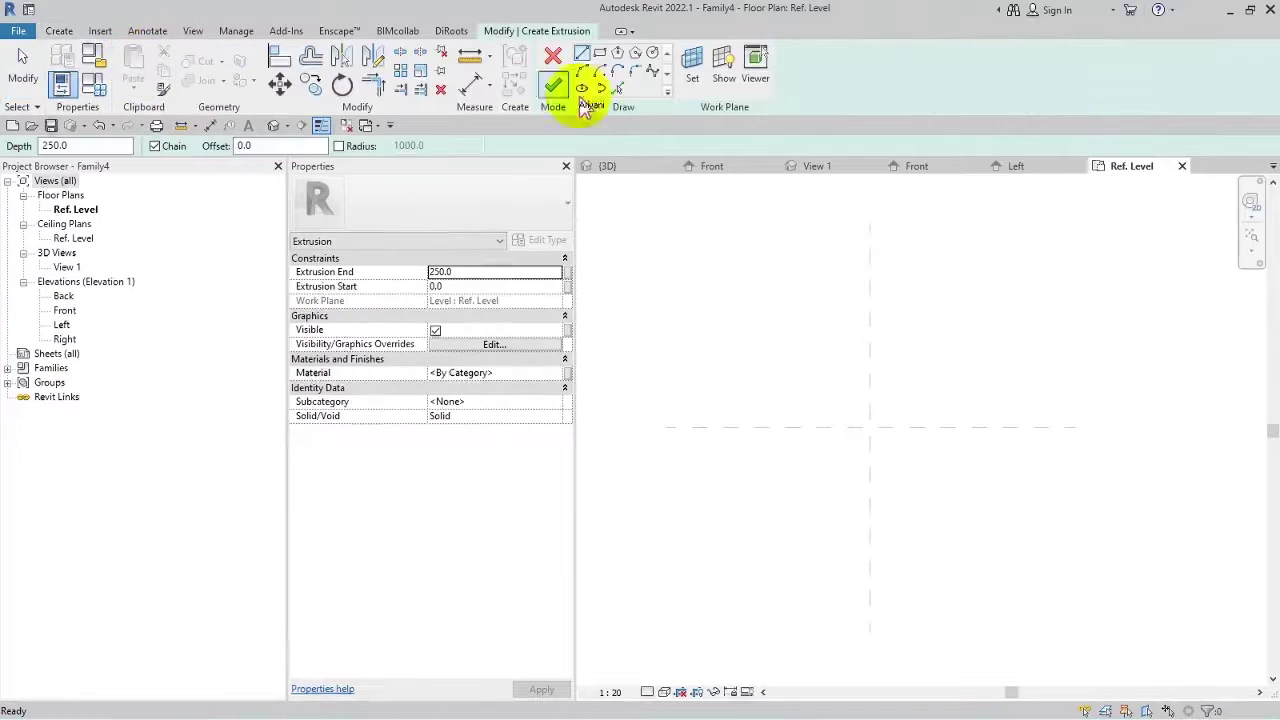
left_click(614, 53)
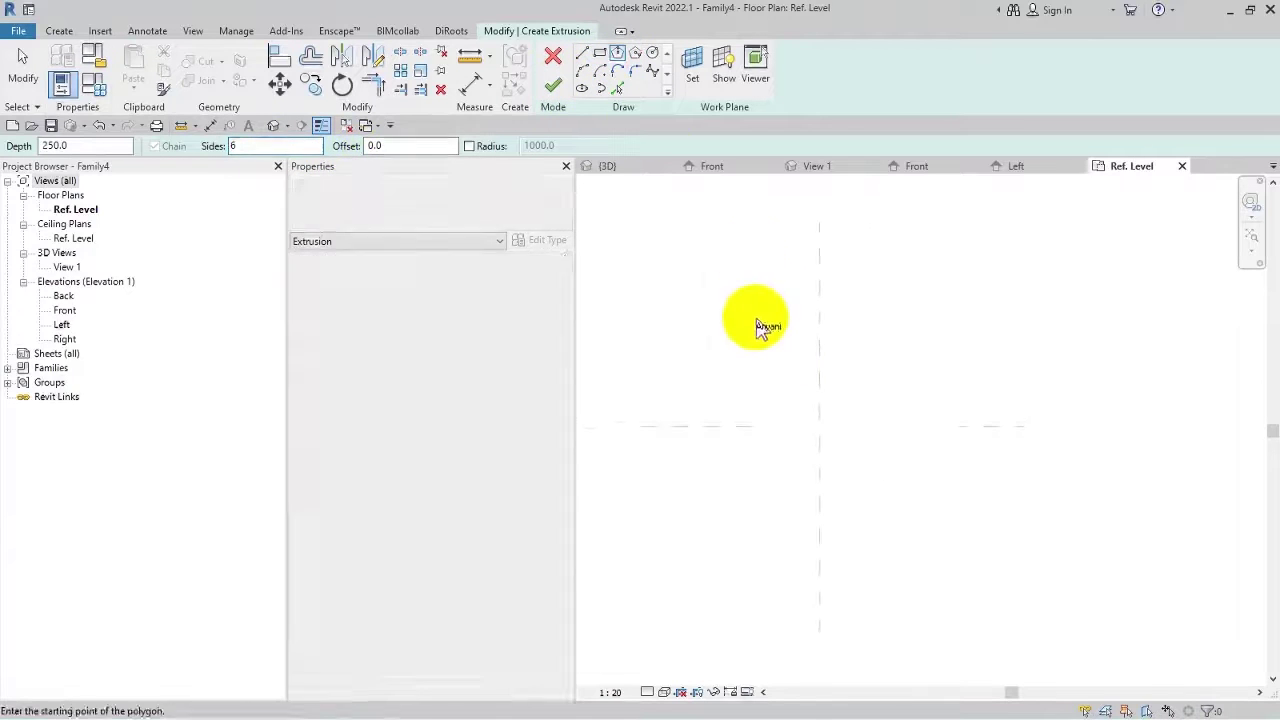
left_click(819, 428)
left_click(825, 400)
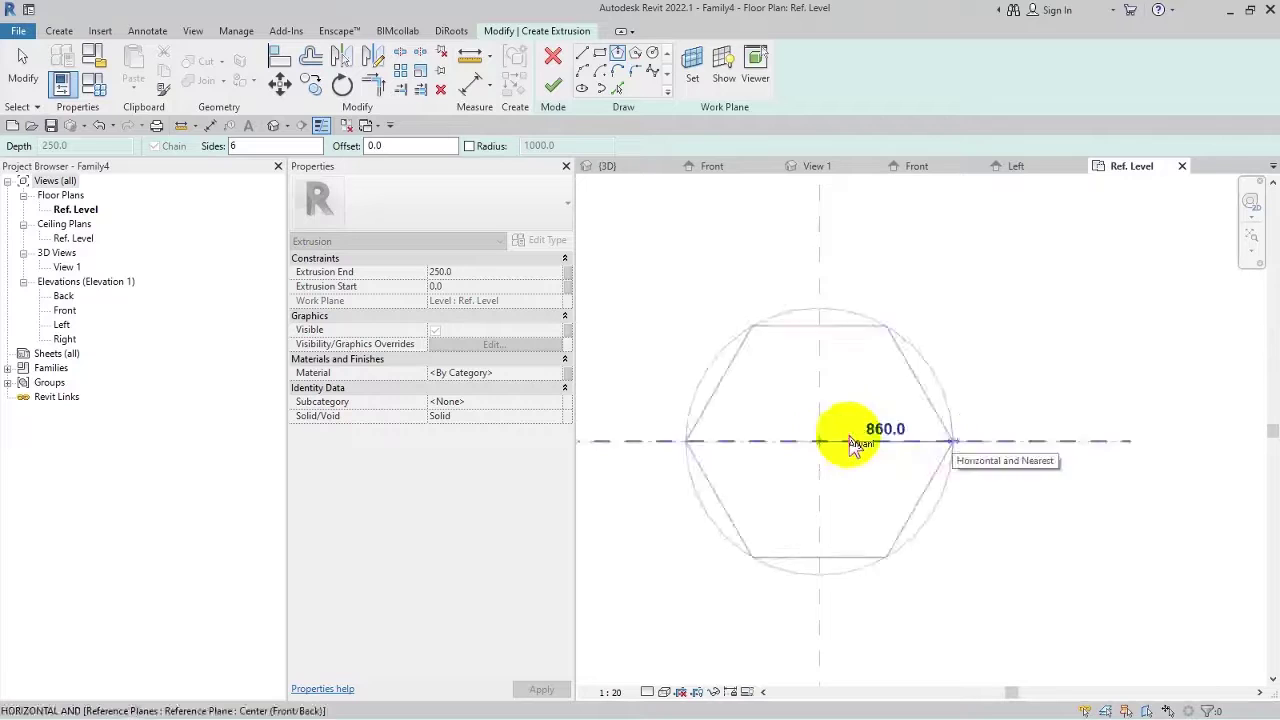
Sketch a circle of 40 mm radius centred on the intersection of the two reference planes.
left_click(652, 52)
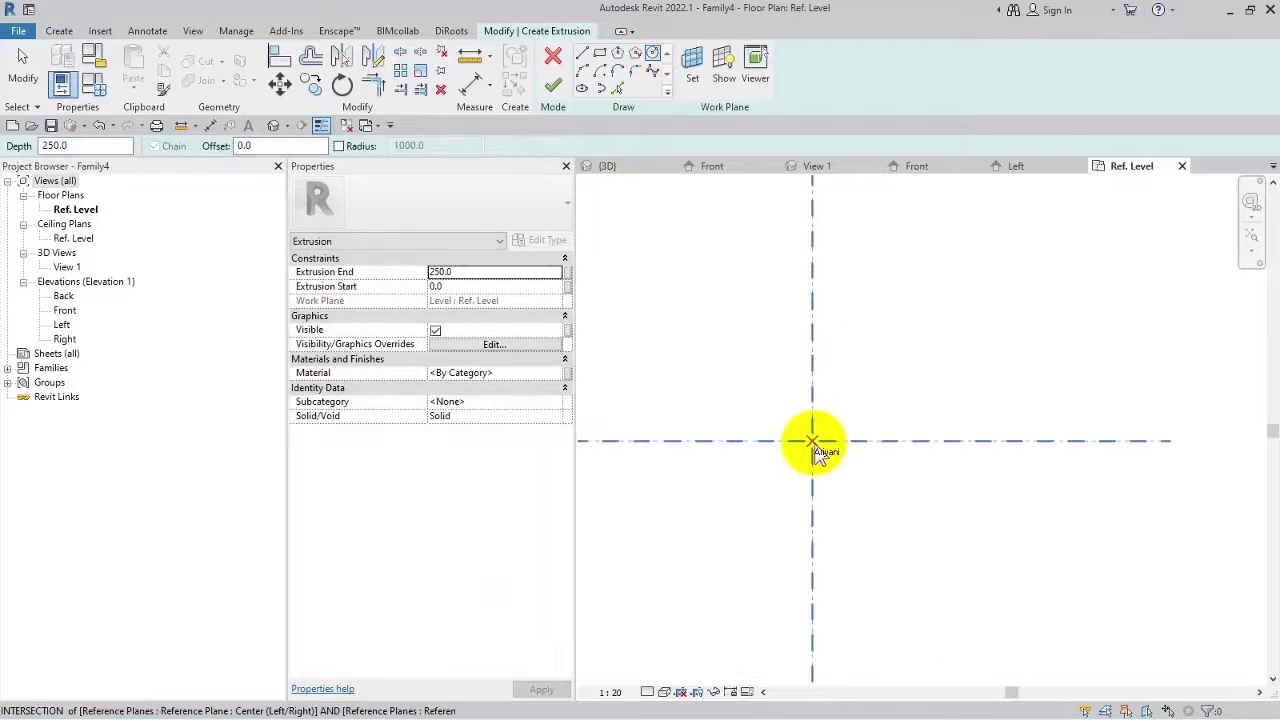
left_click(815, 442)
left_click(822, 443)
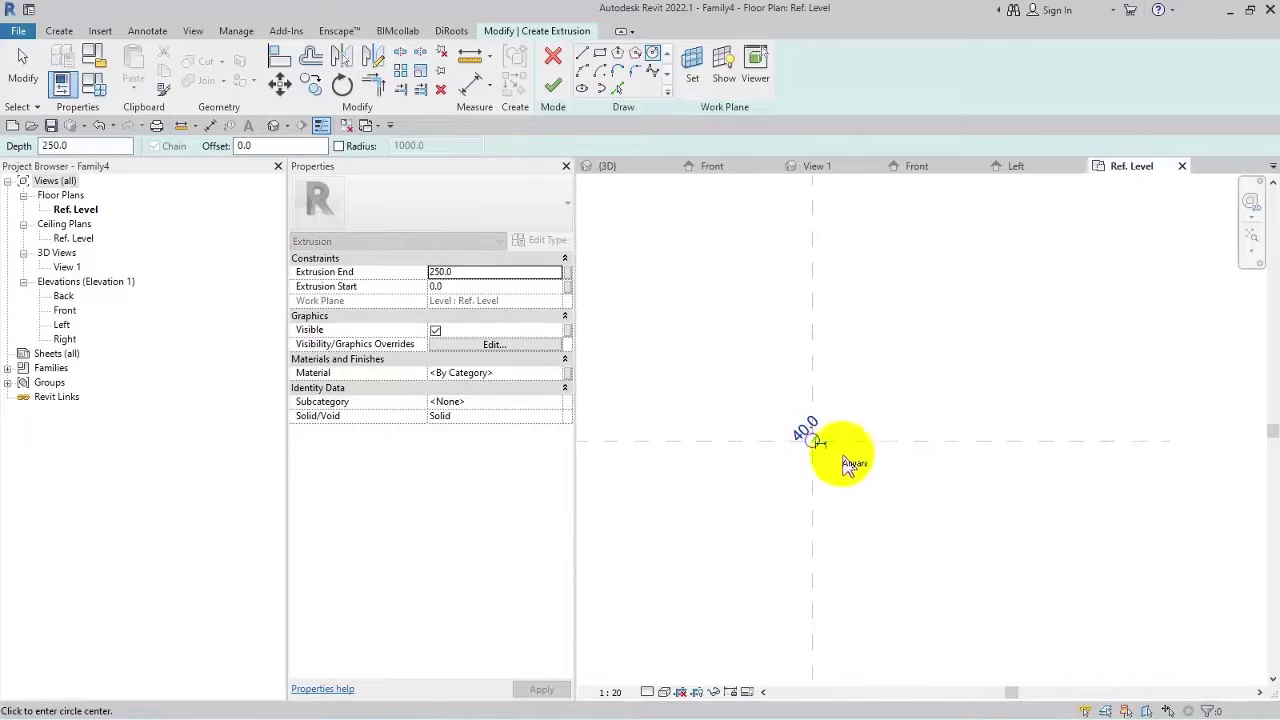
scroll(846, 458, "up", 4)
key("Escape")
key("Escape")
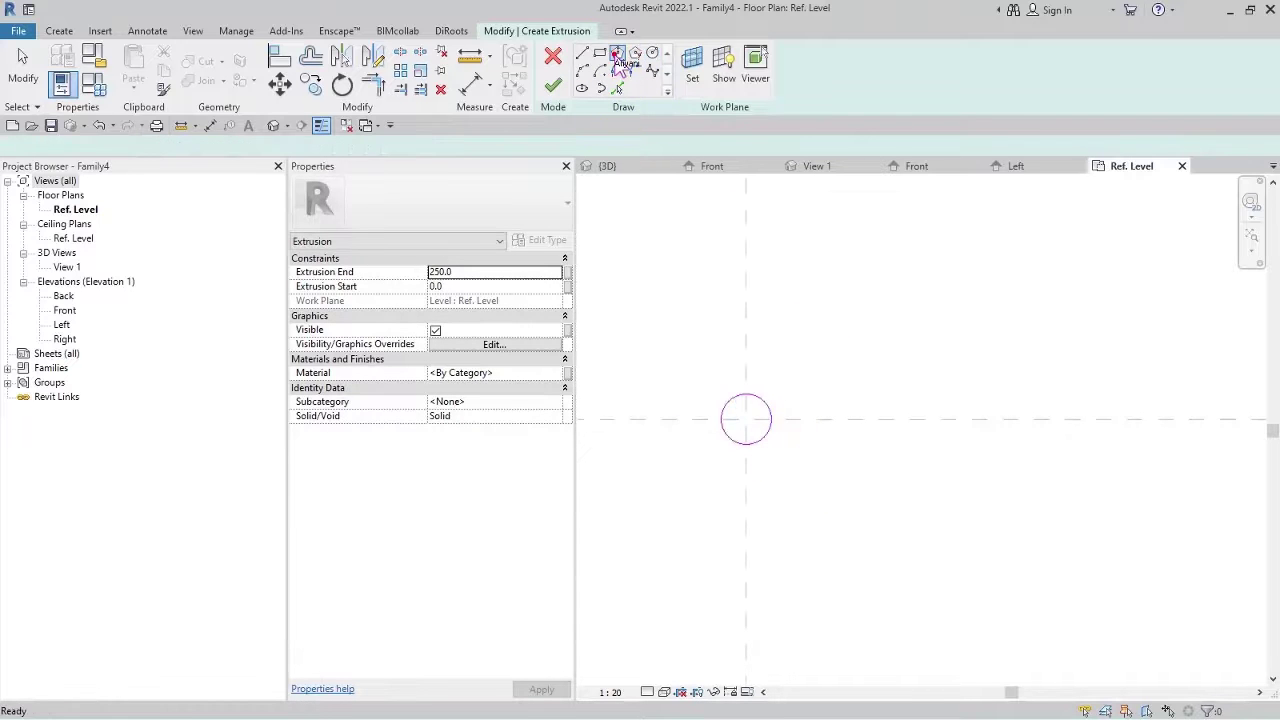
Sketch a six-sided inscribed polygon of 92 mm radius around the circle, sharing its centre and with corners on the horizontal reference plane.
left_click(618, 56)
left_click(746, 437)
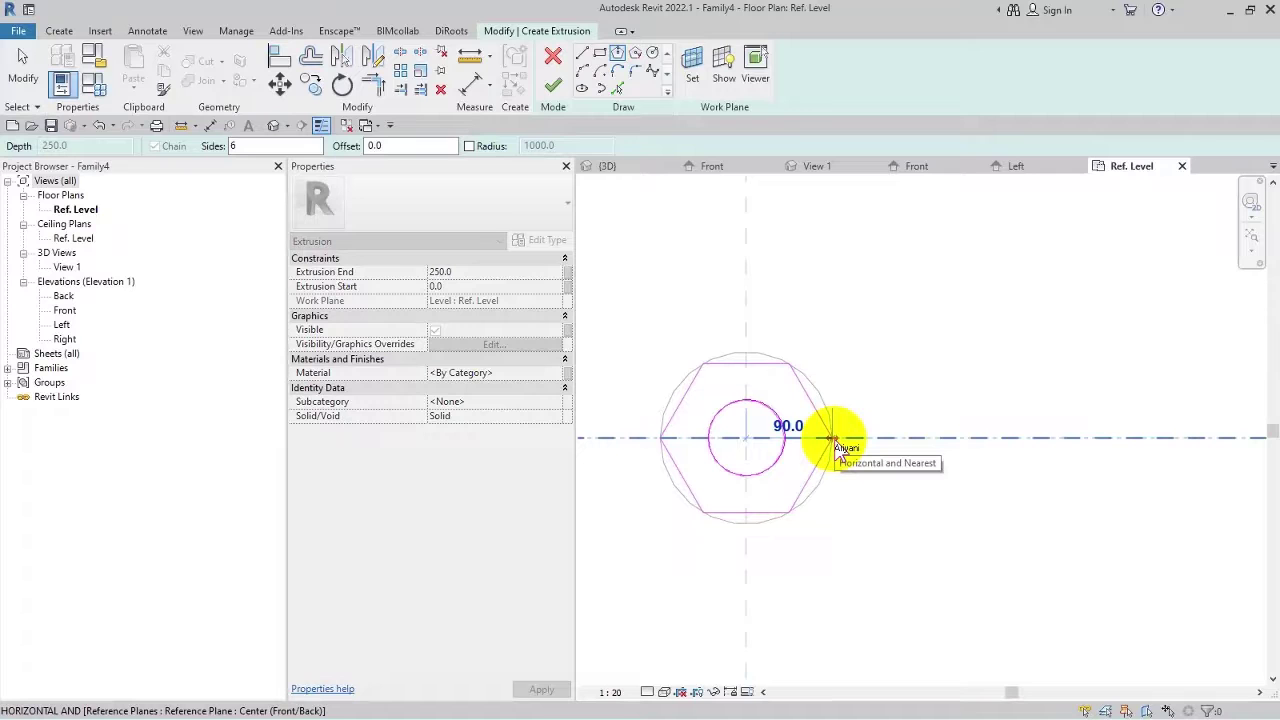
type("92")
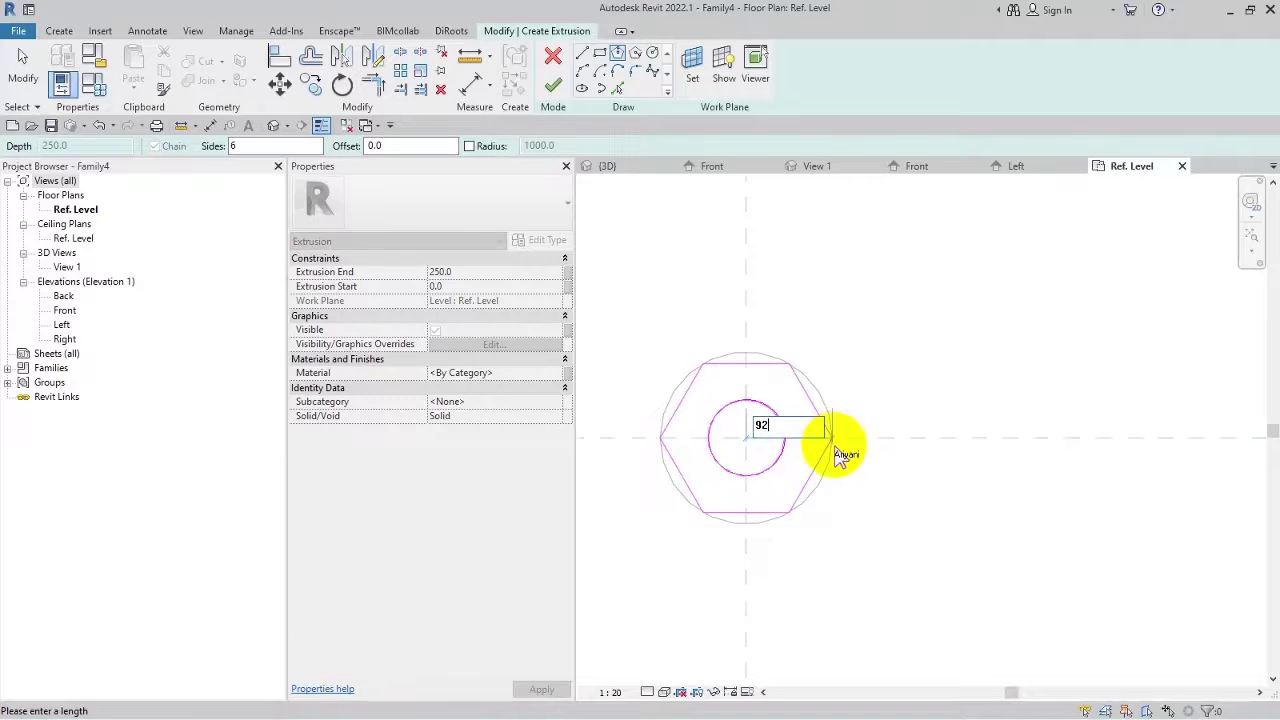
key("Return")
key("Escape")
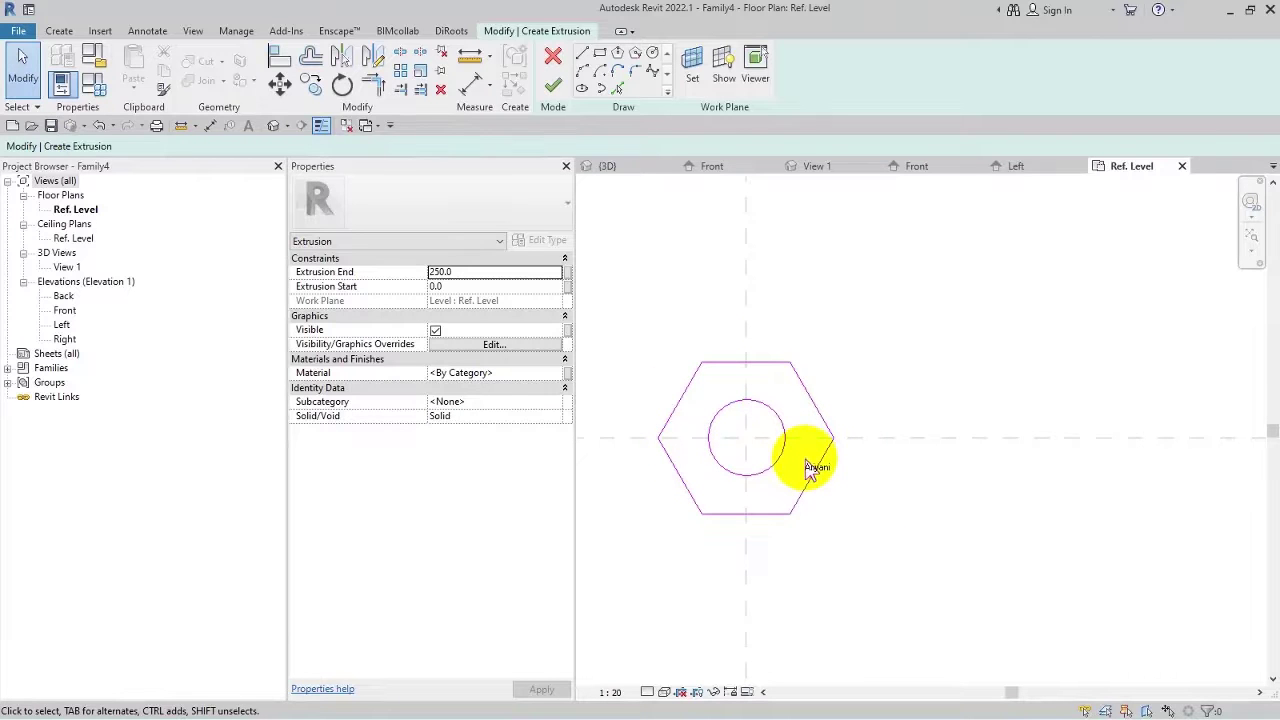
Place a diameter dimension on the circle inside the hexagon.
left_click(491, 83)
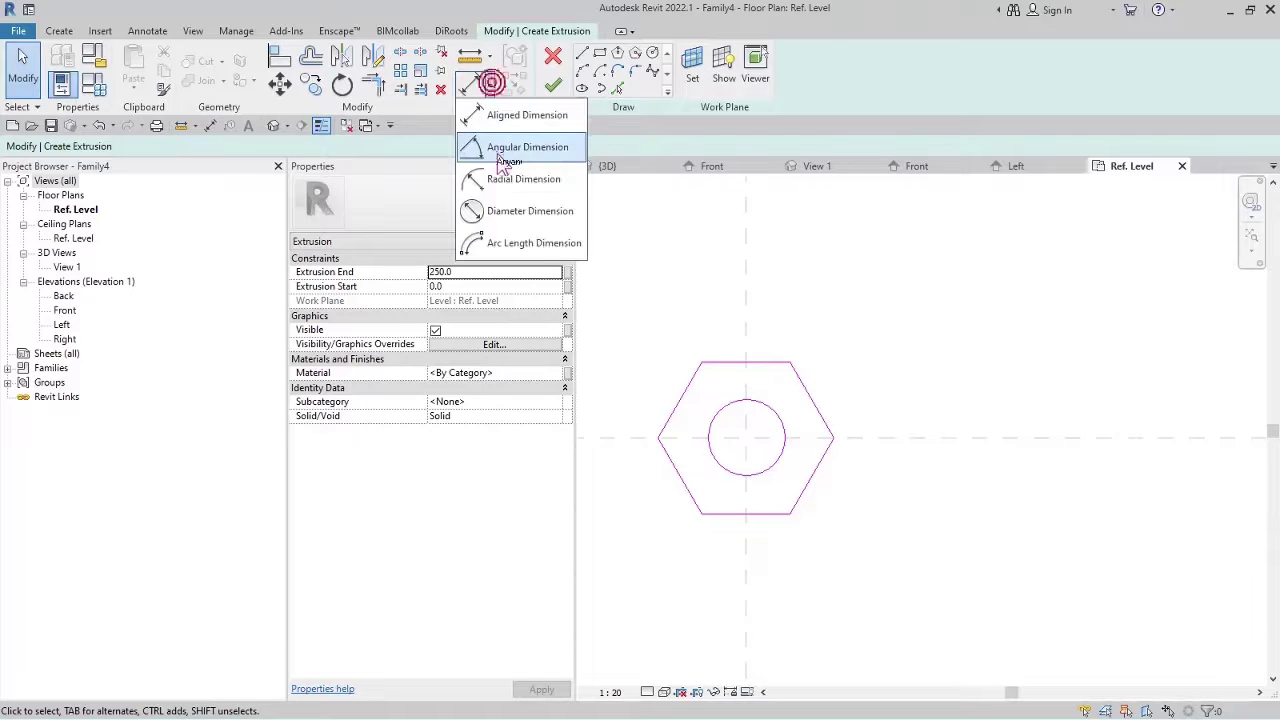
left_click(508, 206)
left_click(767, 413)
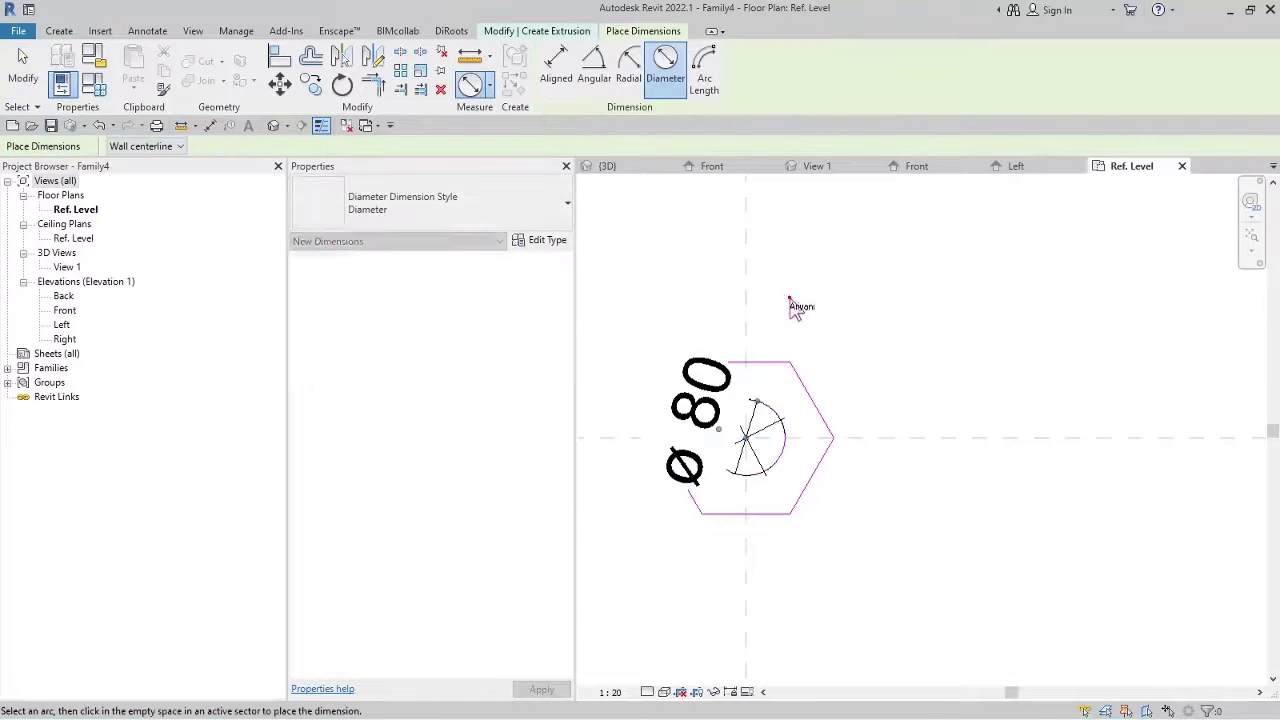
left_click(766, 429)
key("Escape")
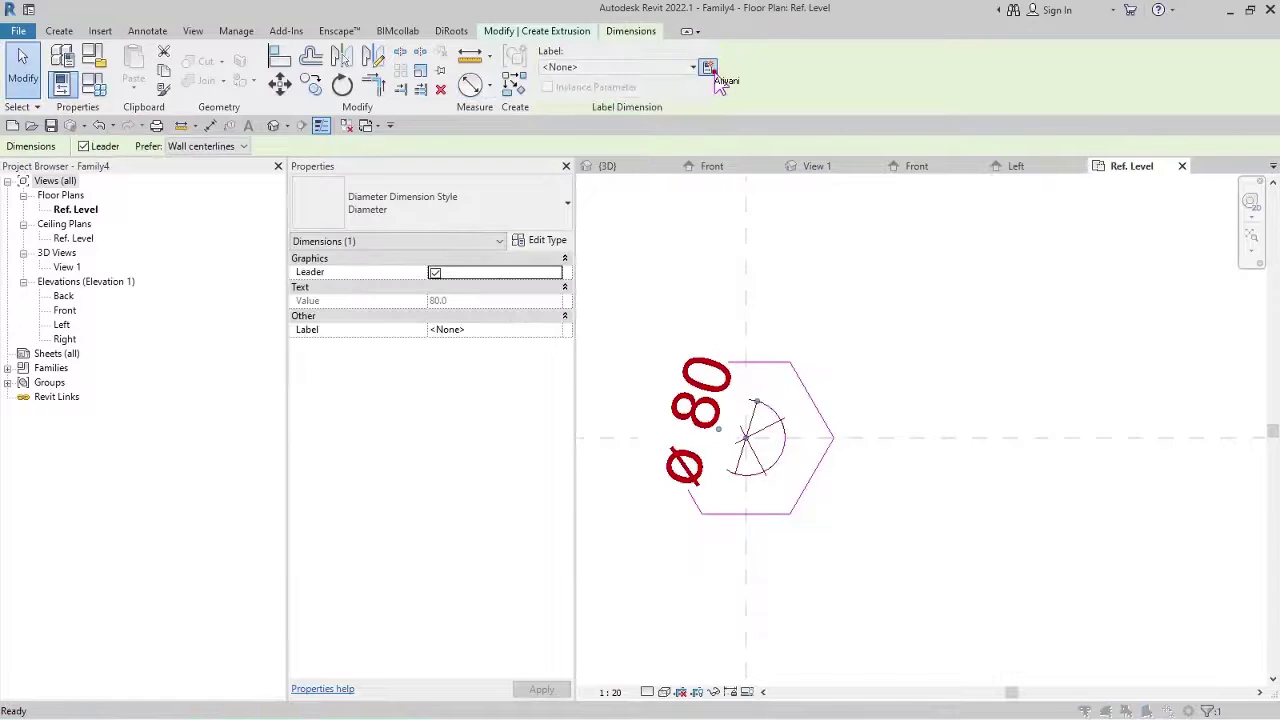
Label the circle's dimension with a new type parameter named Diameter, grouped under Dimensions.
left_click(709, 69)
type("Diam")
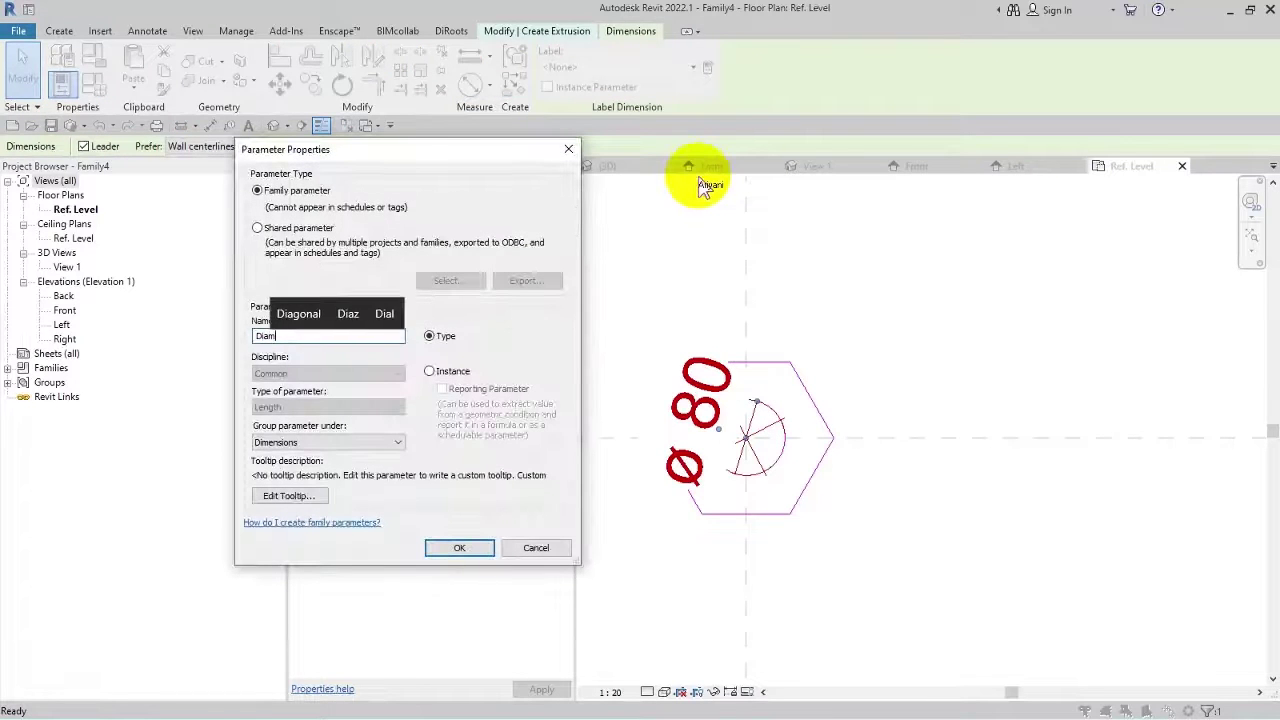
type("eter")
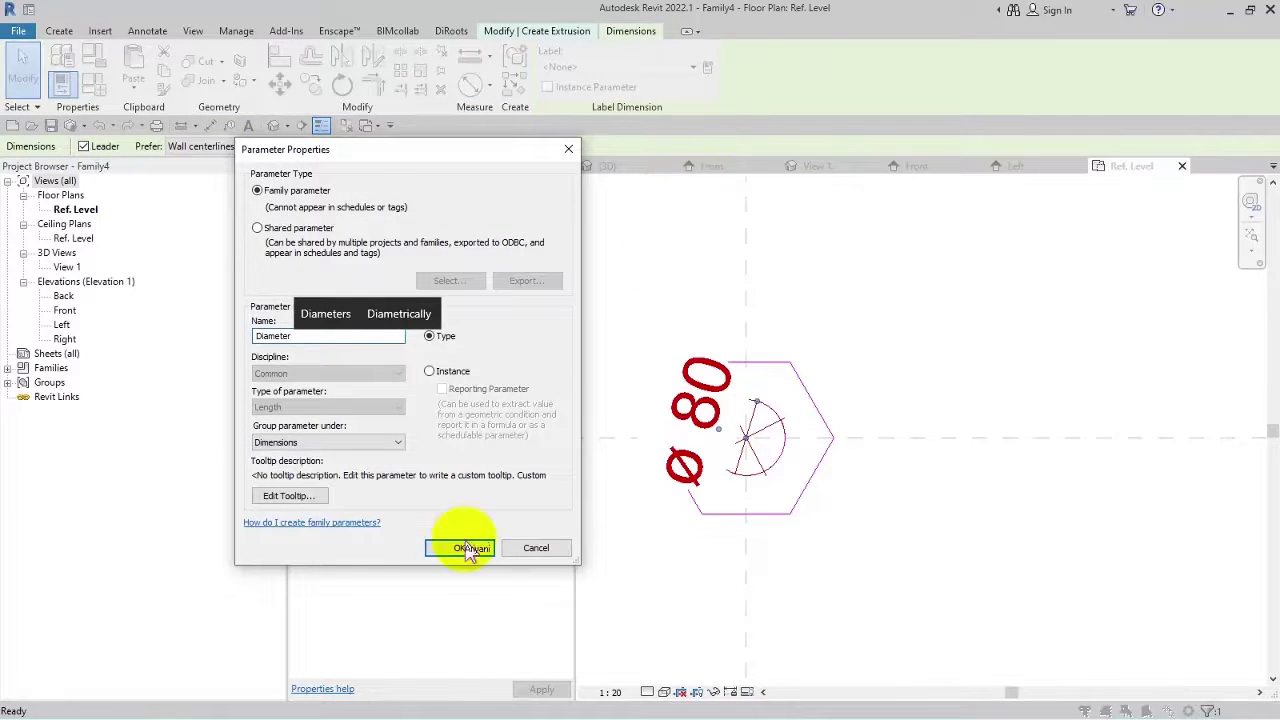
left_click(470, 548)
left_click(840, 560)
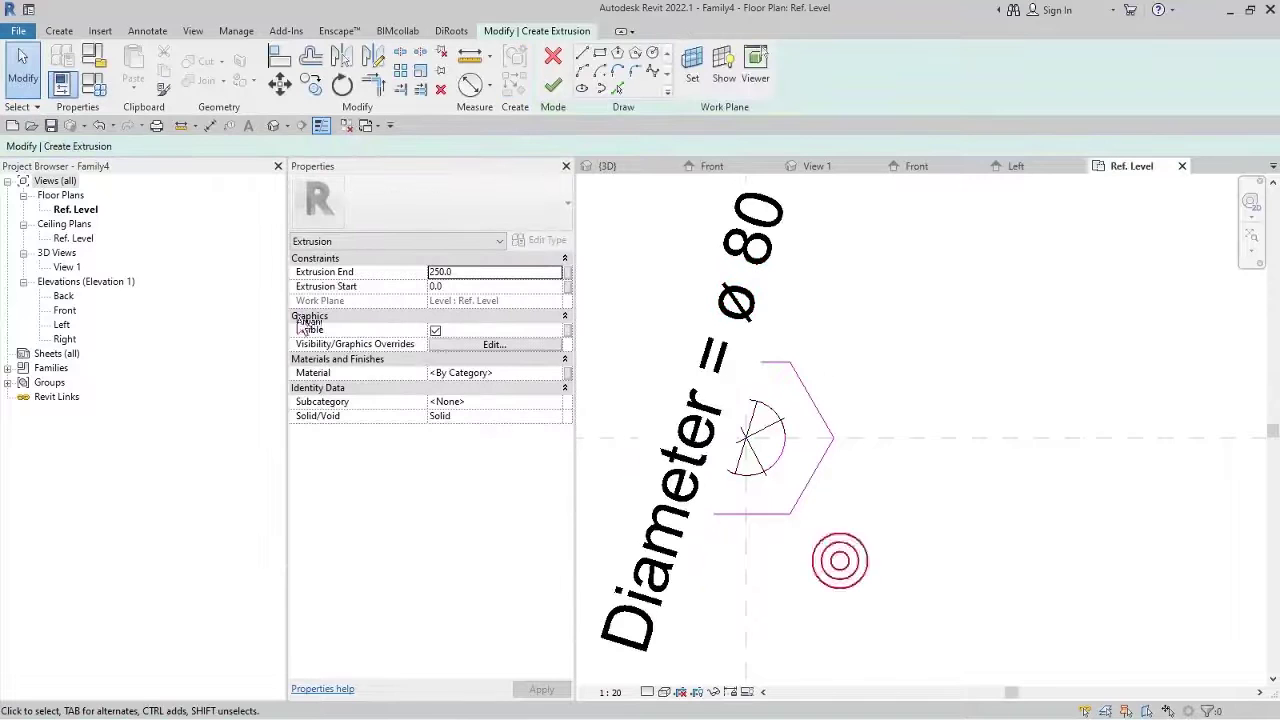
Finish the hexagonal nut extrusion, set its extrusion end to 60 mm in the Front elevation, and check it in 3D.
double_click(73, 238)
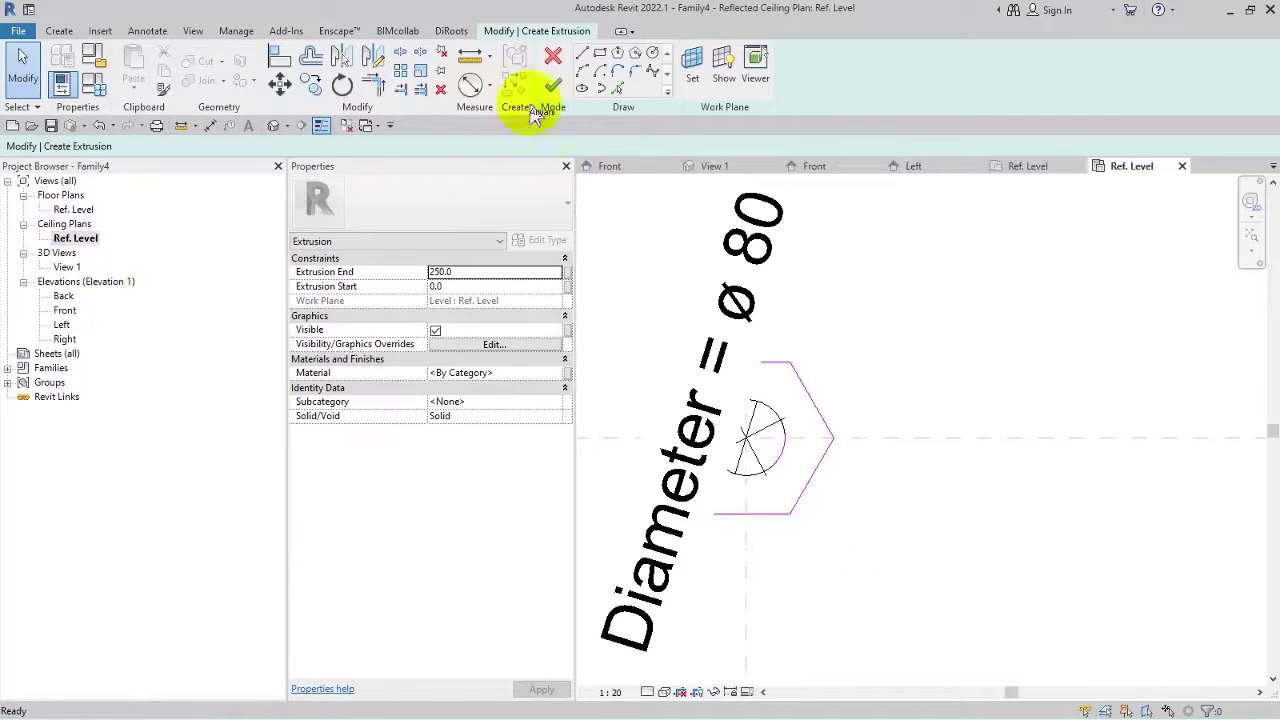
left_click(553, 86)
double_click(64, 310)
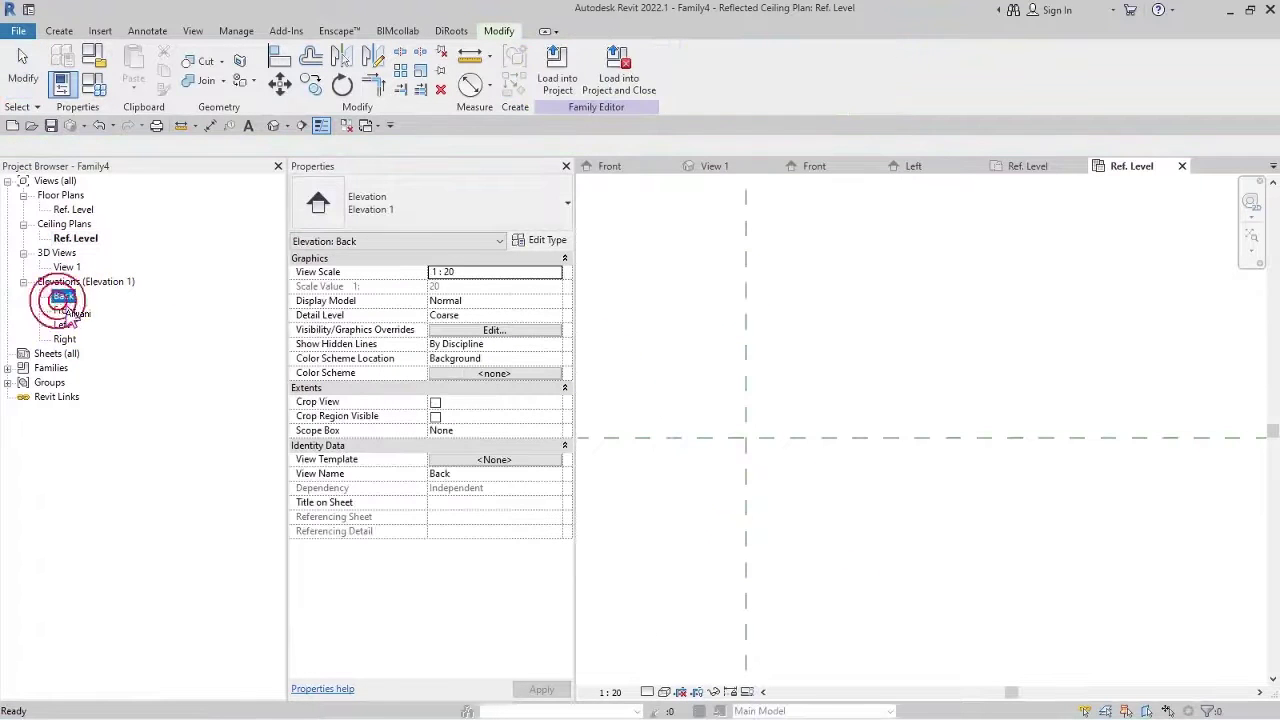
scroll(880, 457, "up", 5)
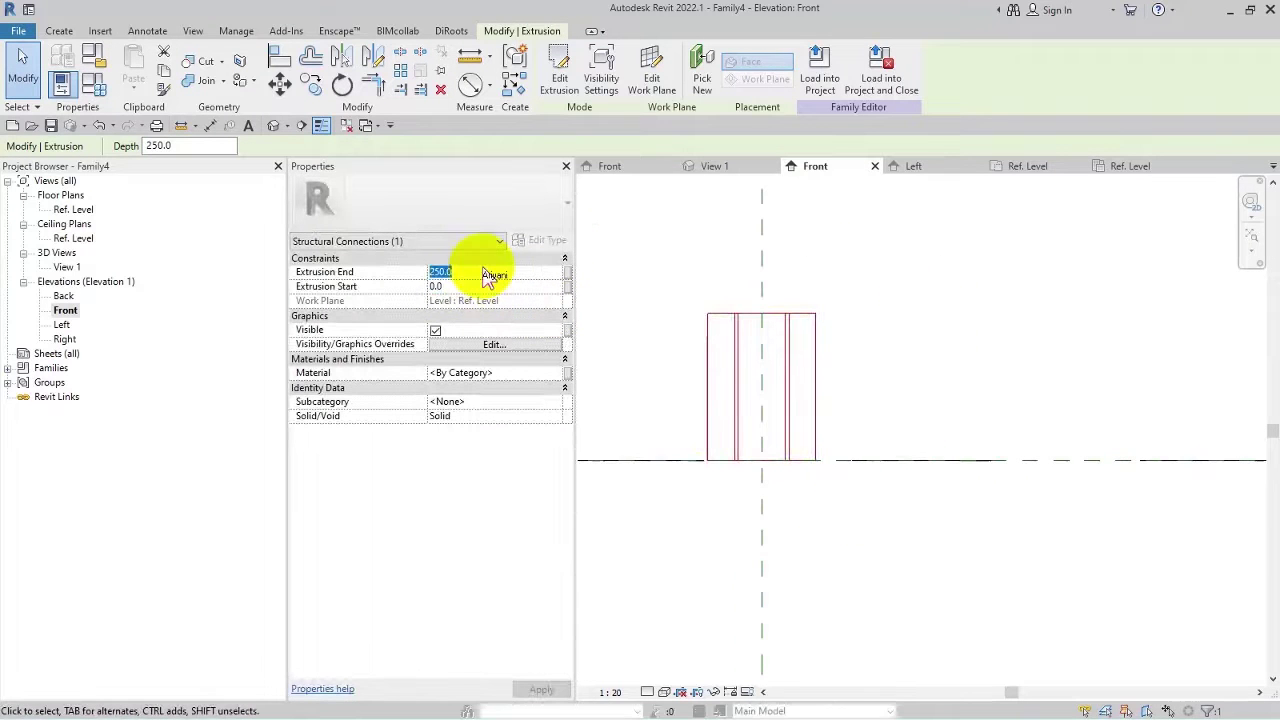
type("60")
left_click(885, 372)
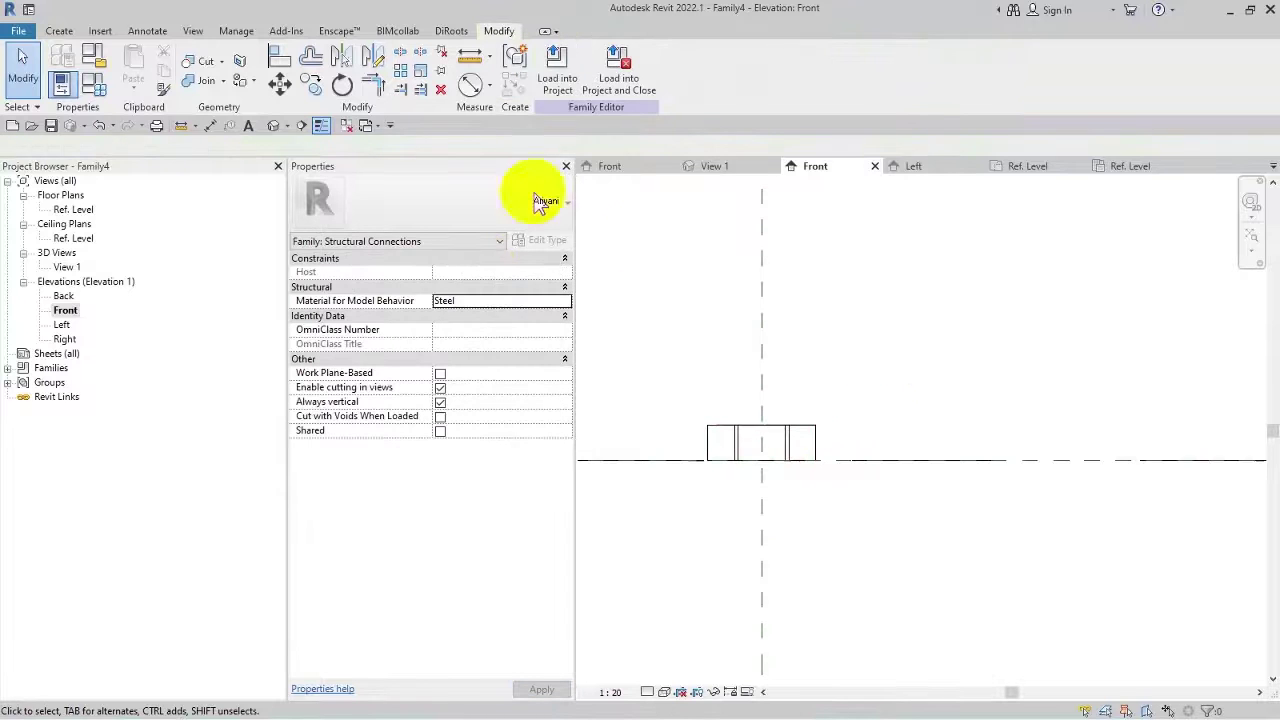
left_click(273, 125)
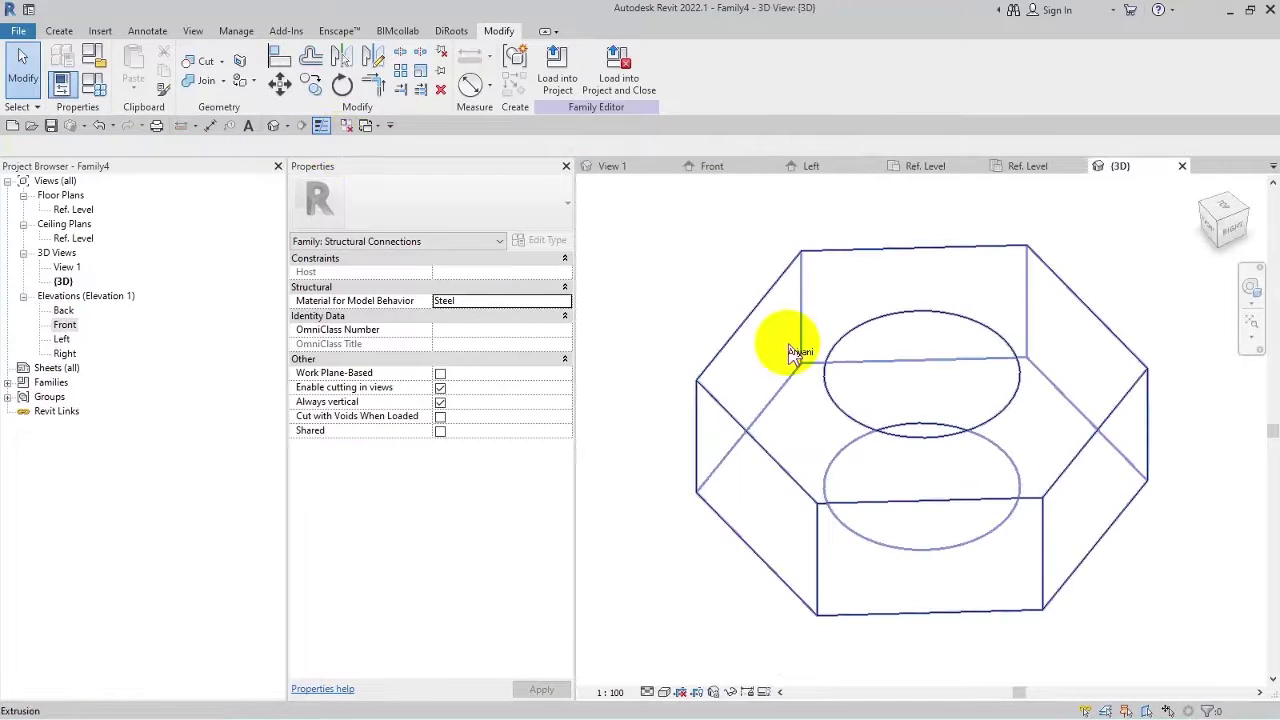
Start a void revolve in the Front elevation and draw its axis about 190 mm long along the nut's vertical centre plane.
double_click(64, 324)
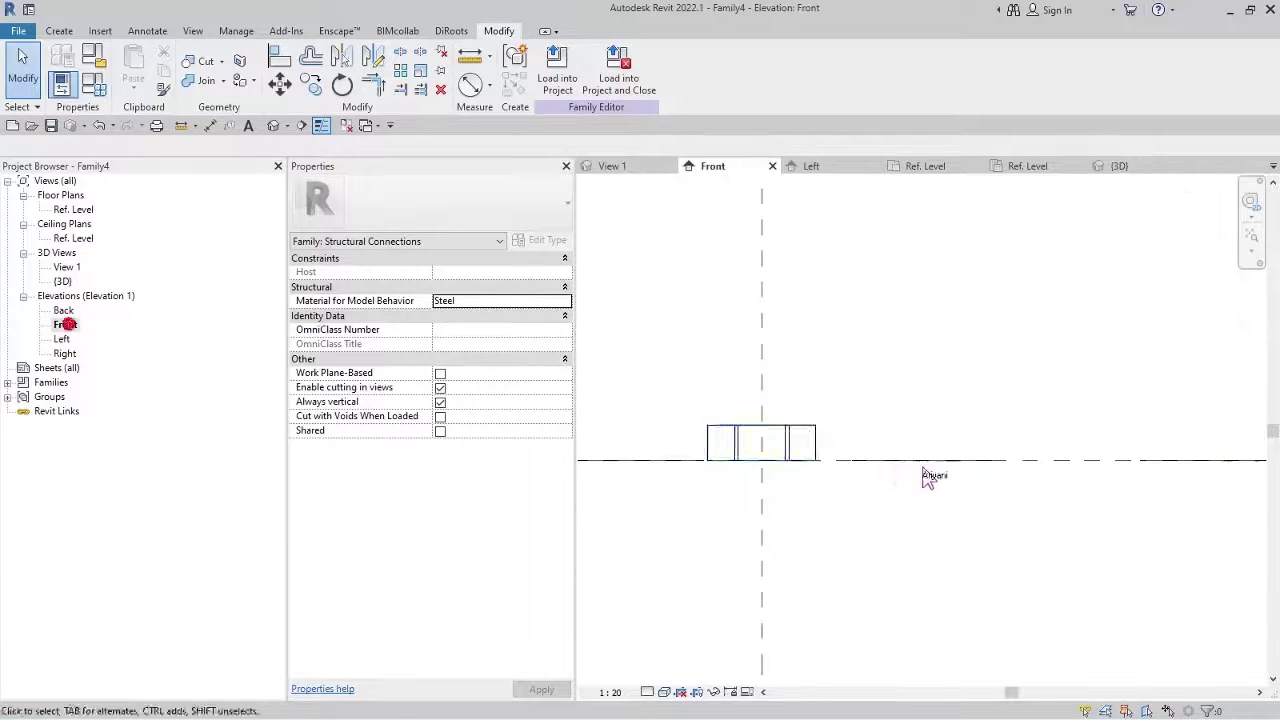
scroll(794, 434, "up", 3)
left_click(59, 31)
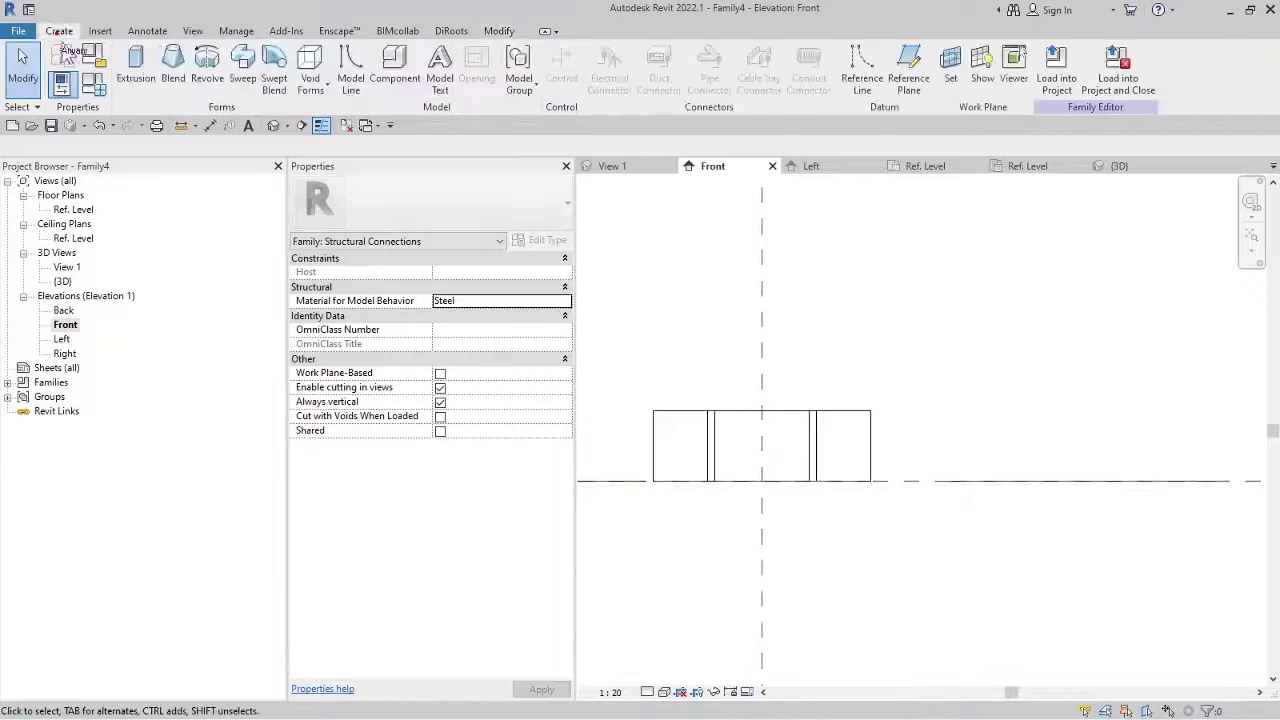
left_click(310, 80)
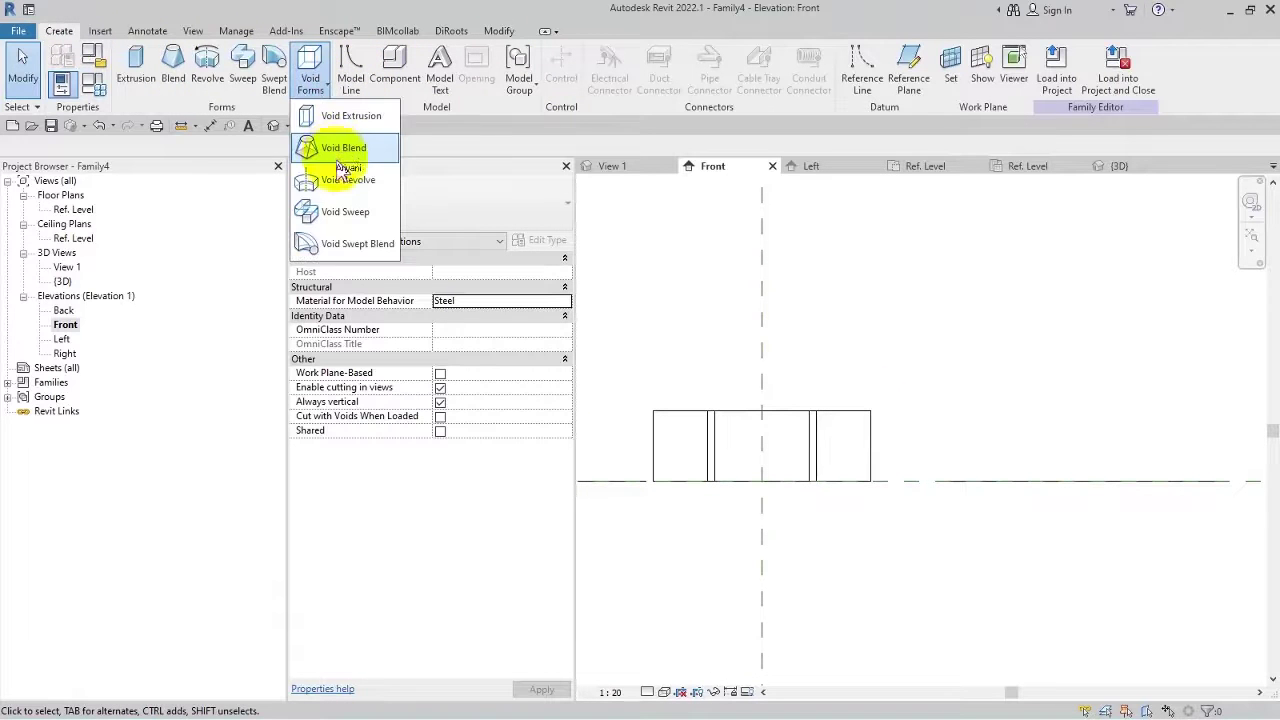
left_click(436, 176)
left_click(604, 80)
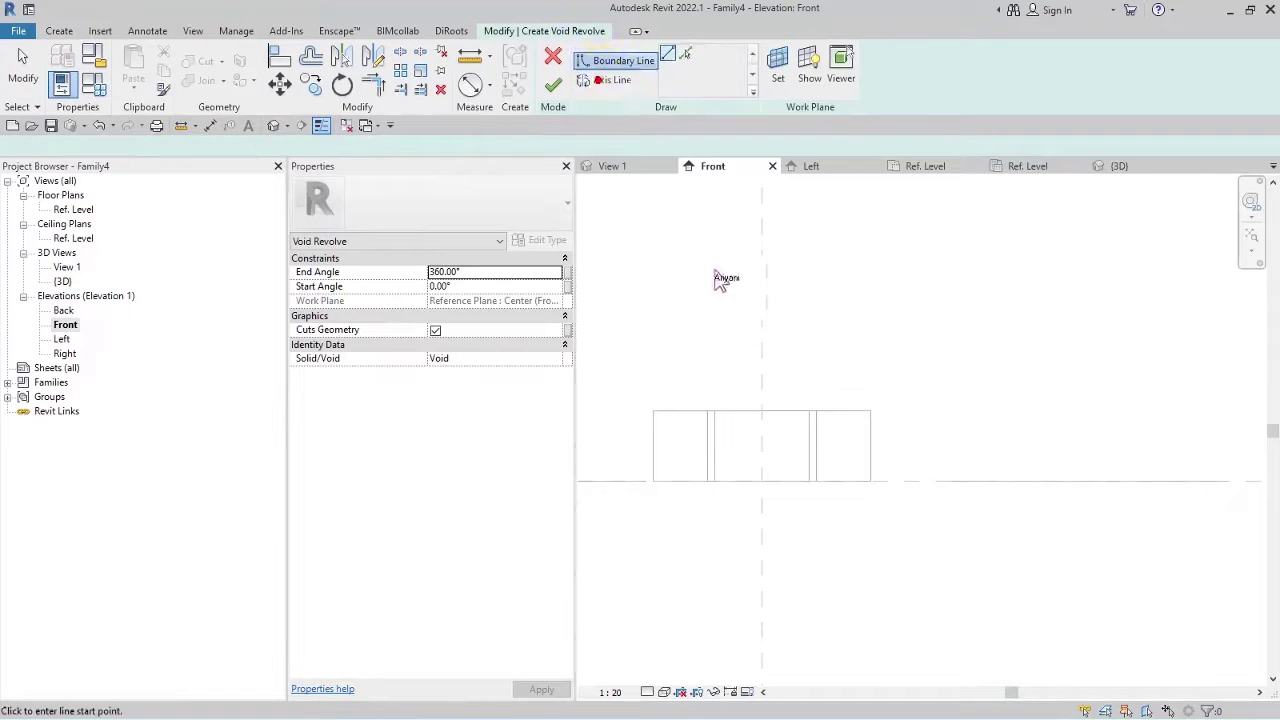
left_click(762, 328)
left_click(762, 552)
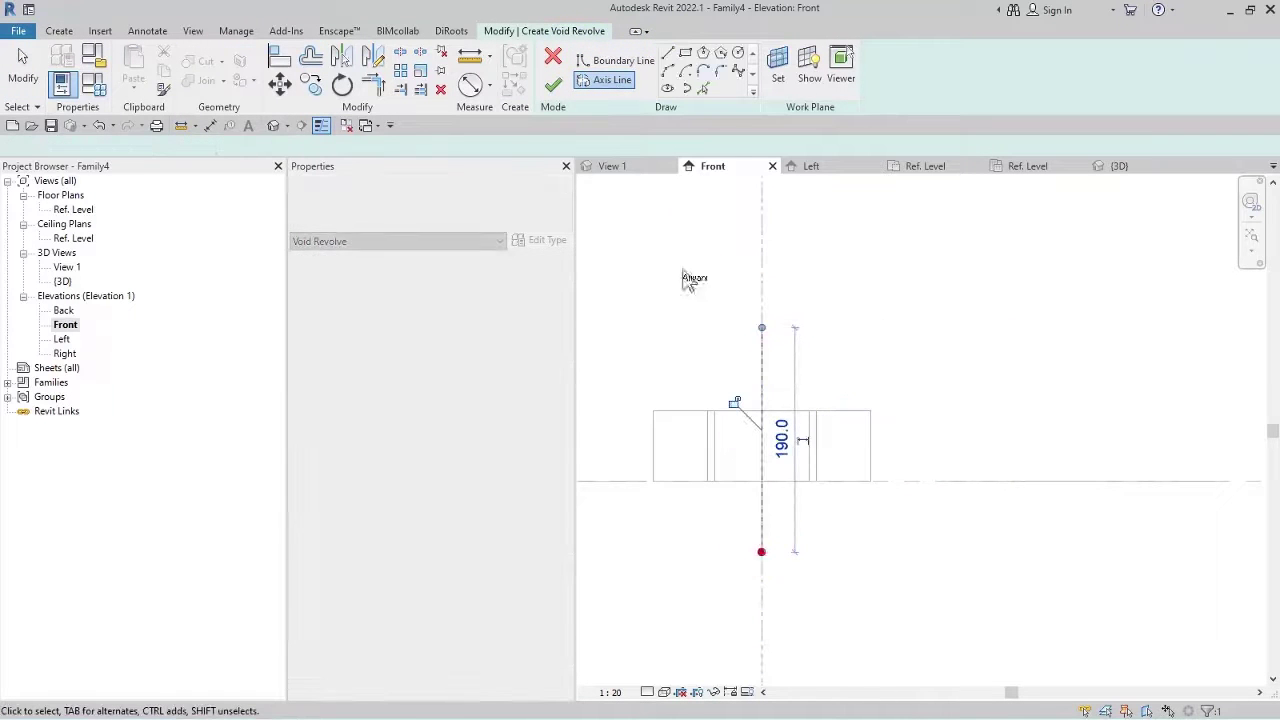
Draw a vertical and a horizontal boundary line meeting at a right angle just outside the nut's upper right corner.
left_click(668, 88)
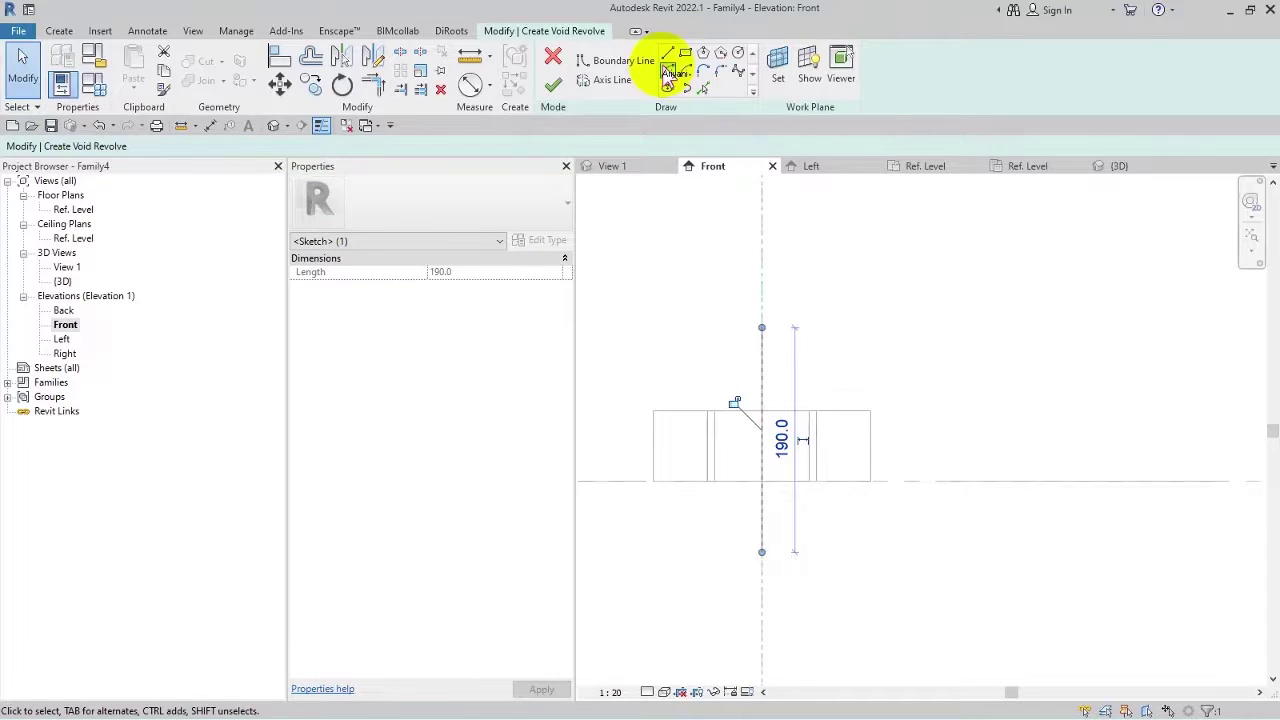
left_click(615, 60)
scroll(895, 430, "up", 3)
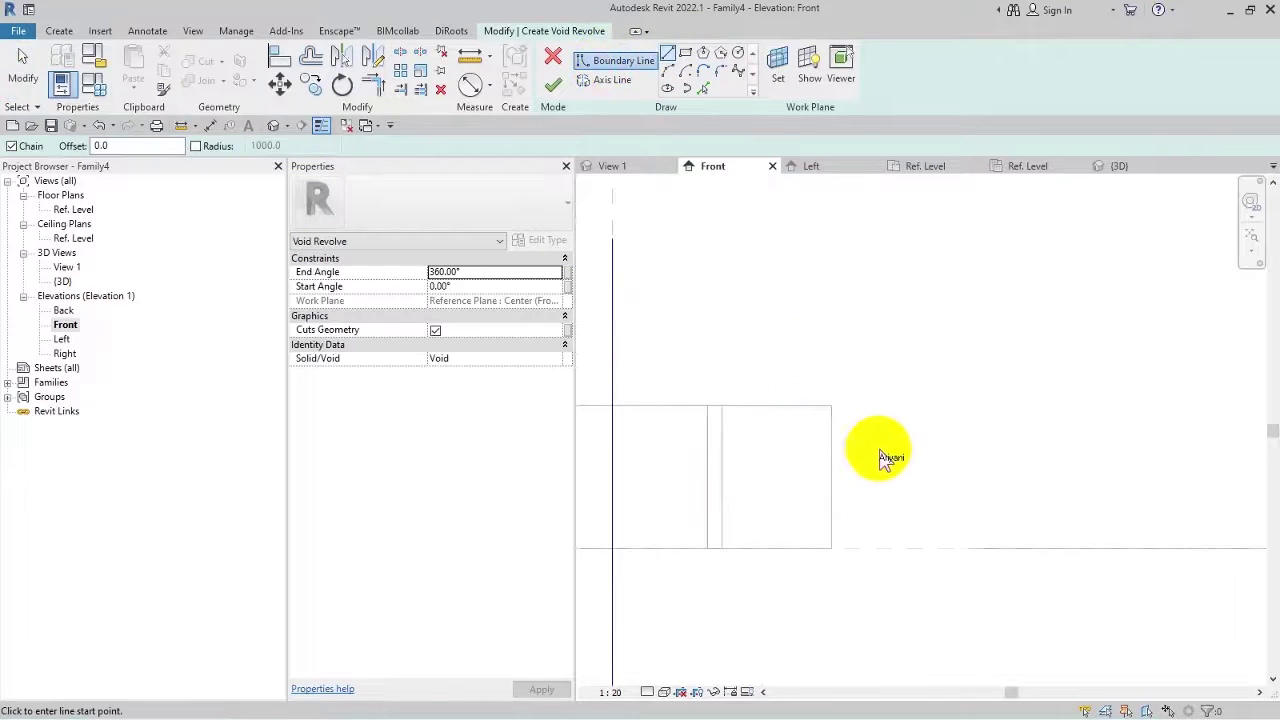
left_click(855, 440)
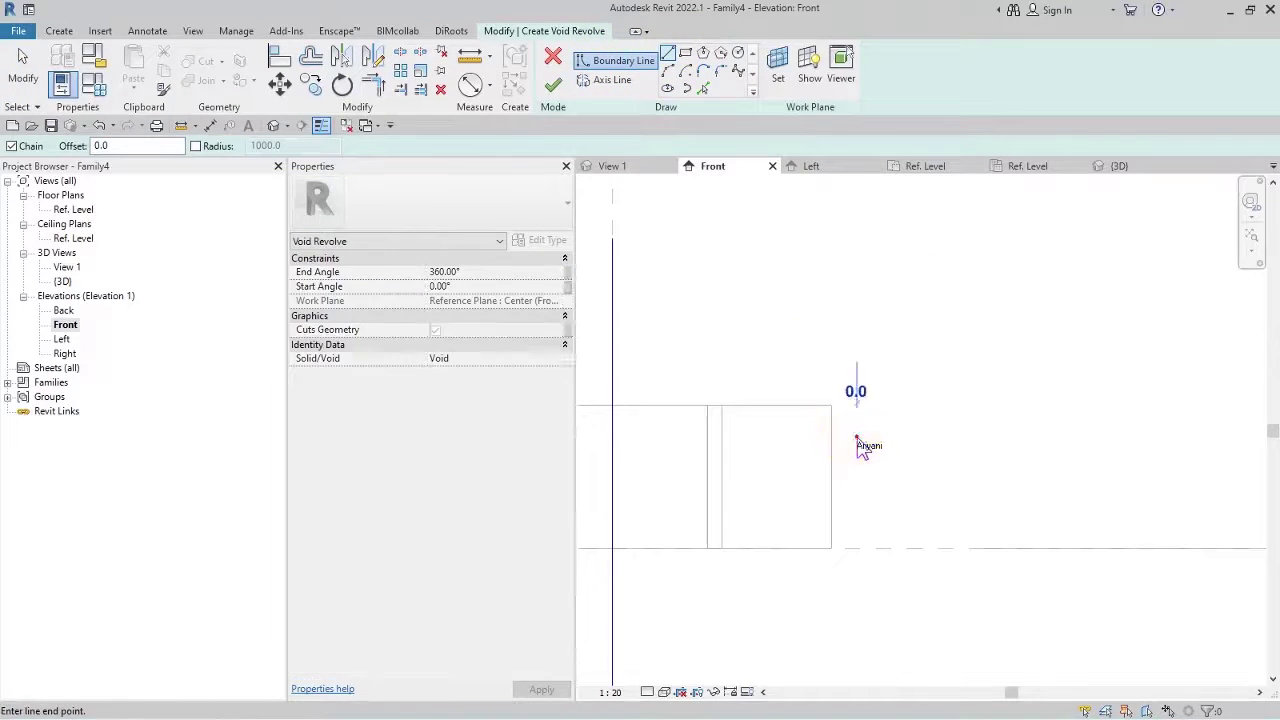
left_click(857, 372)
left_click(797, 374)
left_click(786, 372)
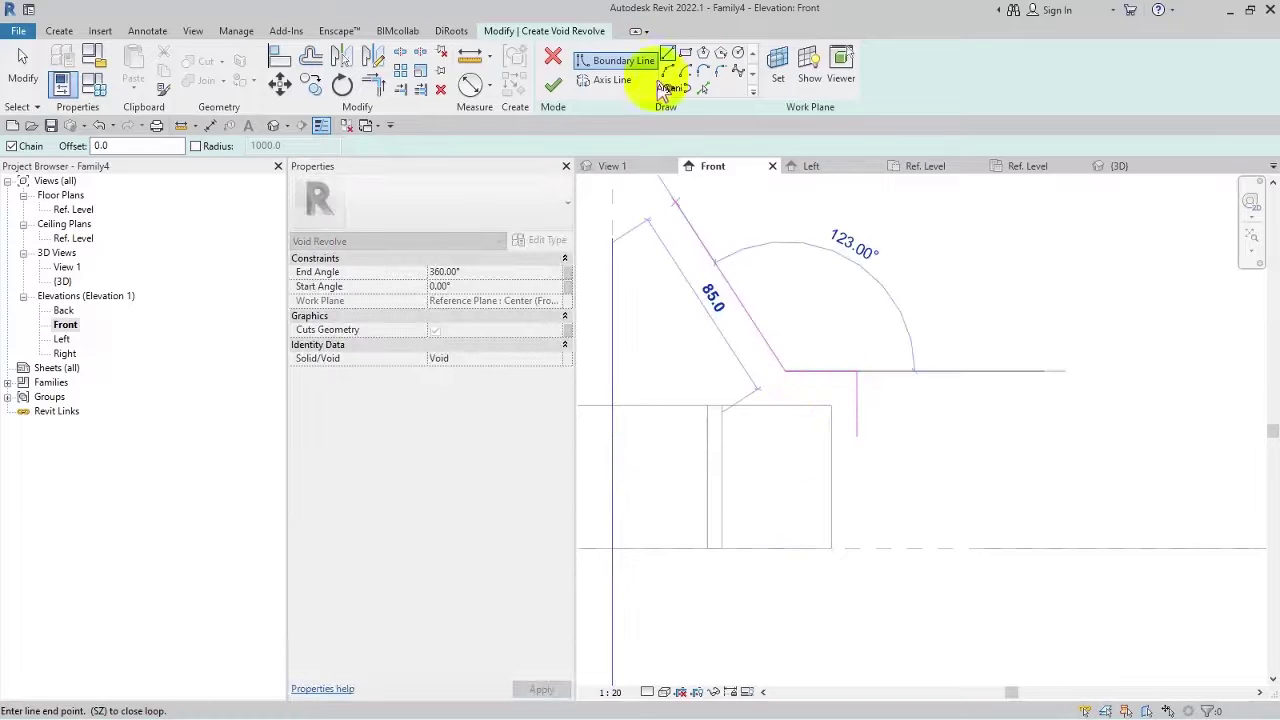
Close the void profile with an arc between the two lines' free ends, bulging toward their shared corner.
left_click(848, 437)
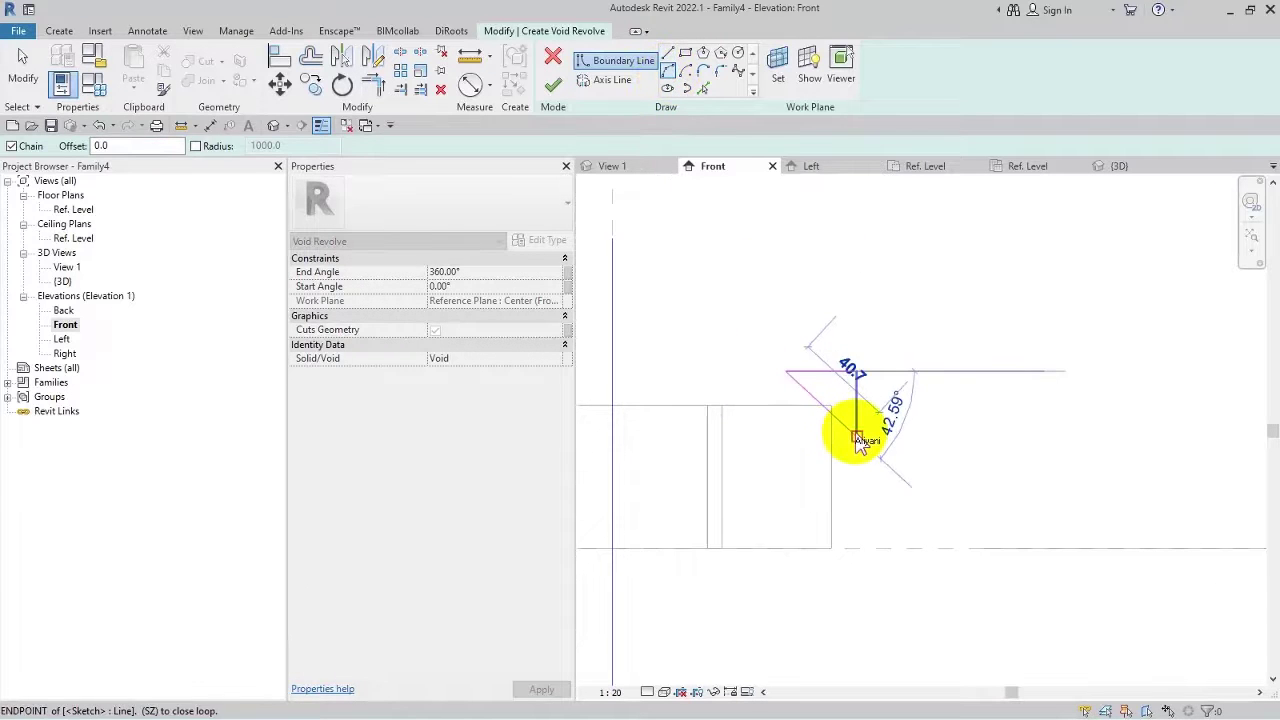
left_click(857, 437)
left_click(880, 398)
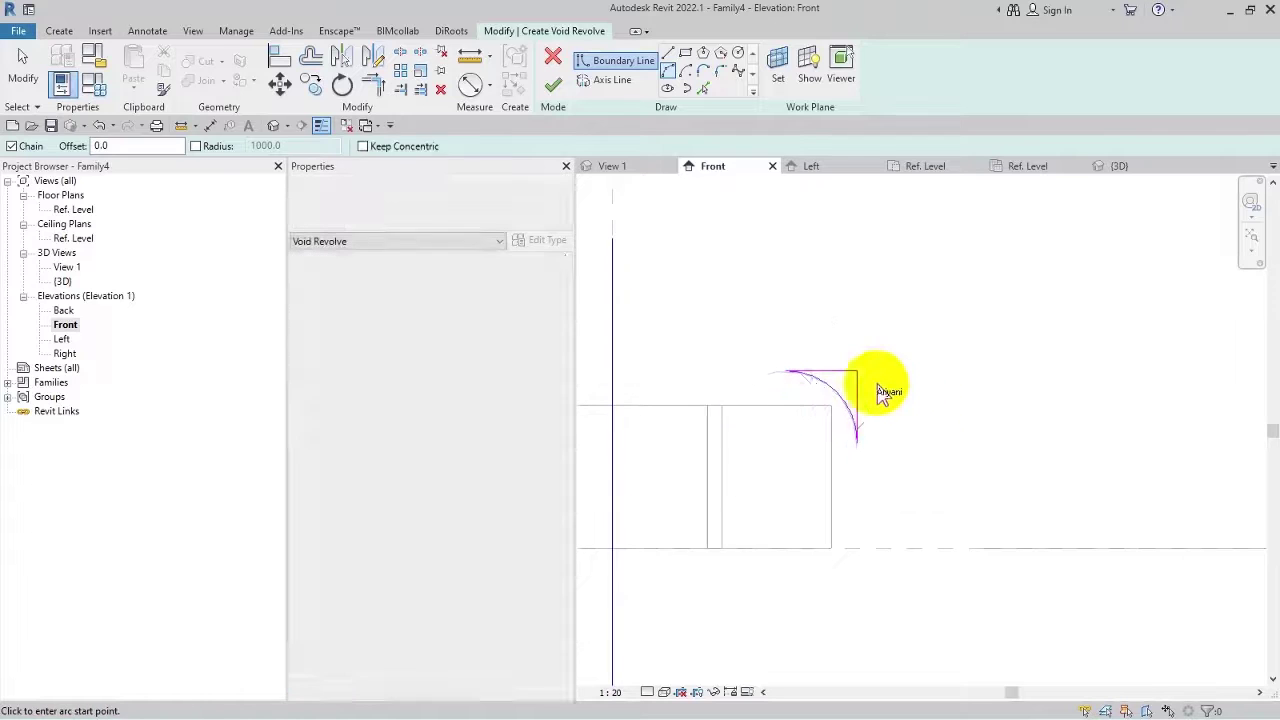
key("Escape")
key("Escape")
Move the closed void profile so its right-angled corner sits exactly on the nut's upper right corner.
left_click_drag(978, 482, 970, 480)
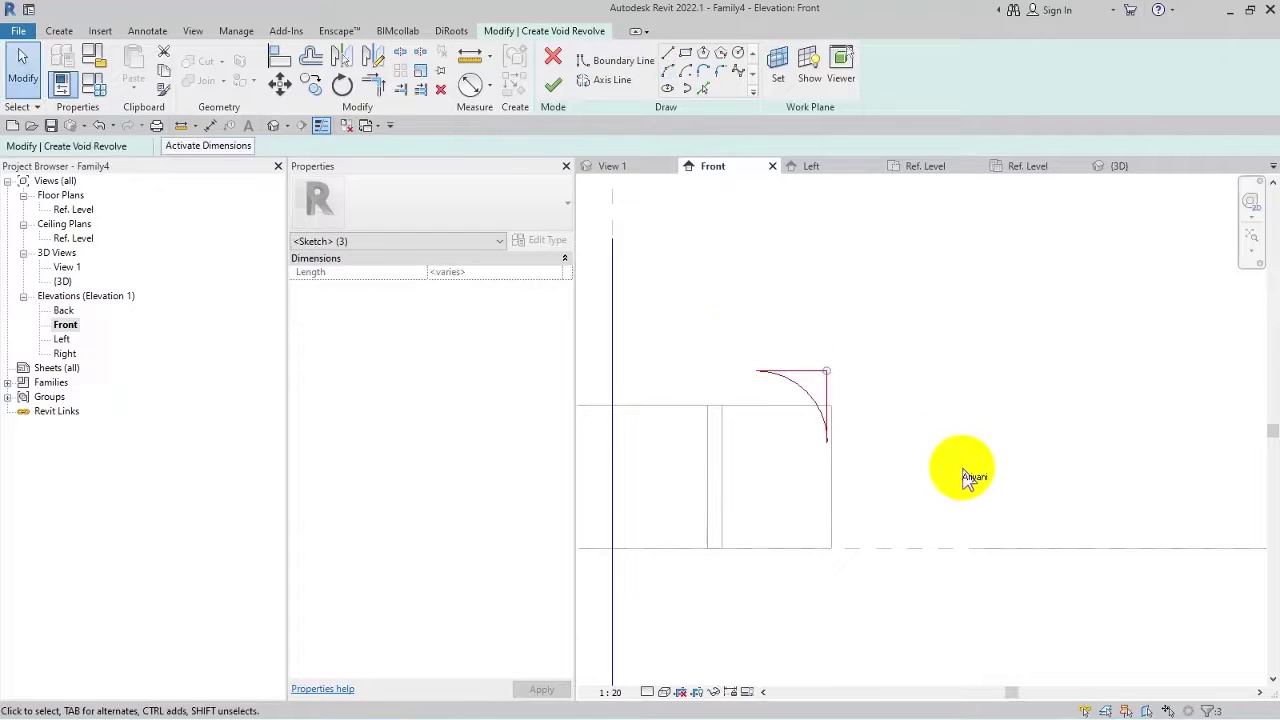
scroll(800, 425, "up", 2)
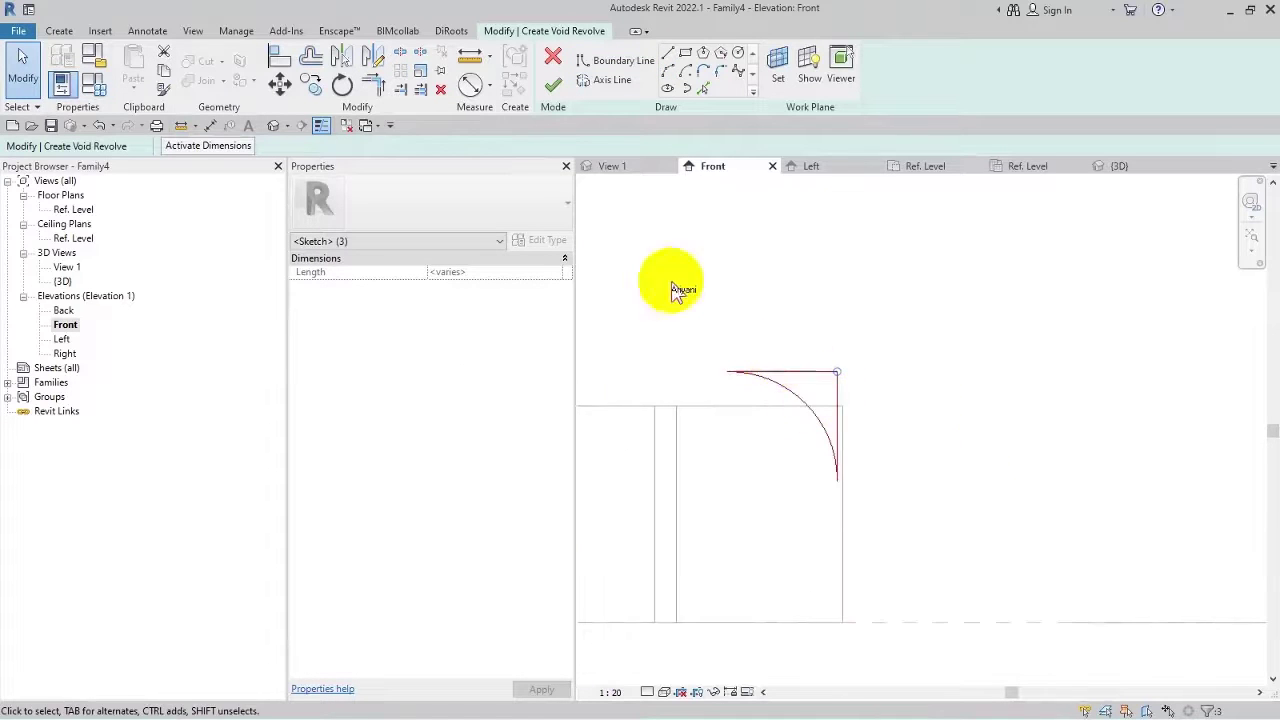
left_click(280, 84)
scroll(810, 335, "up", 1)
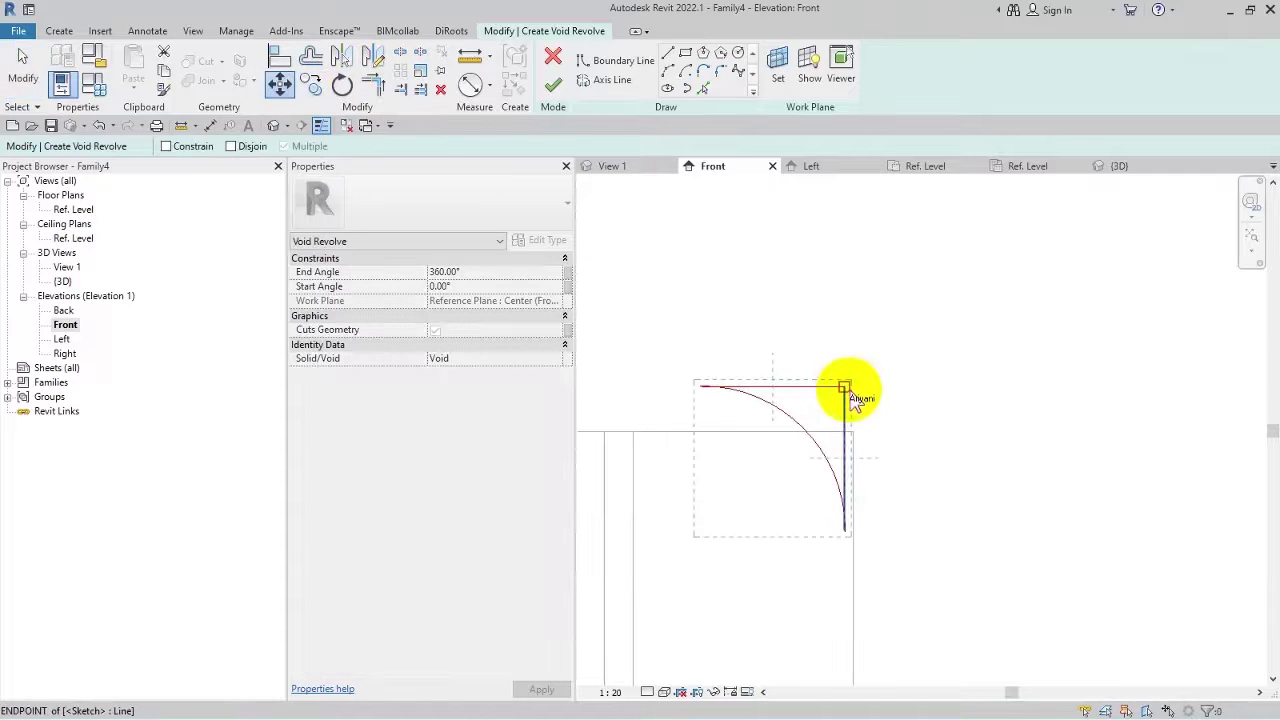
left_click(856, 441)
scroll(943, 403, "down", 3)
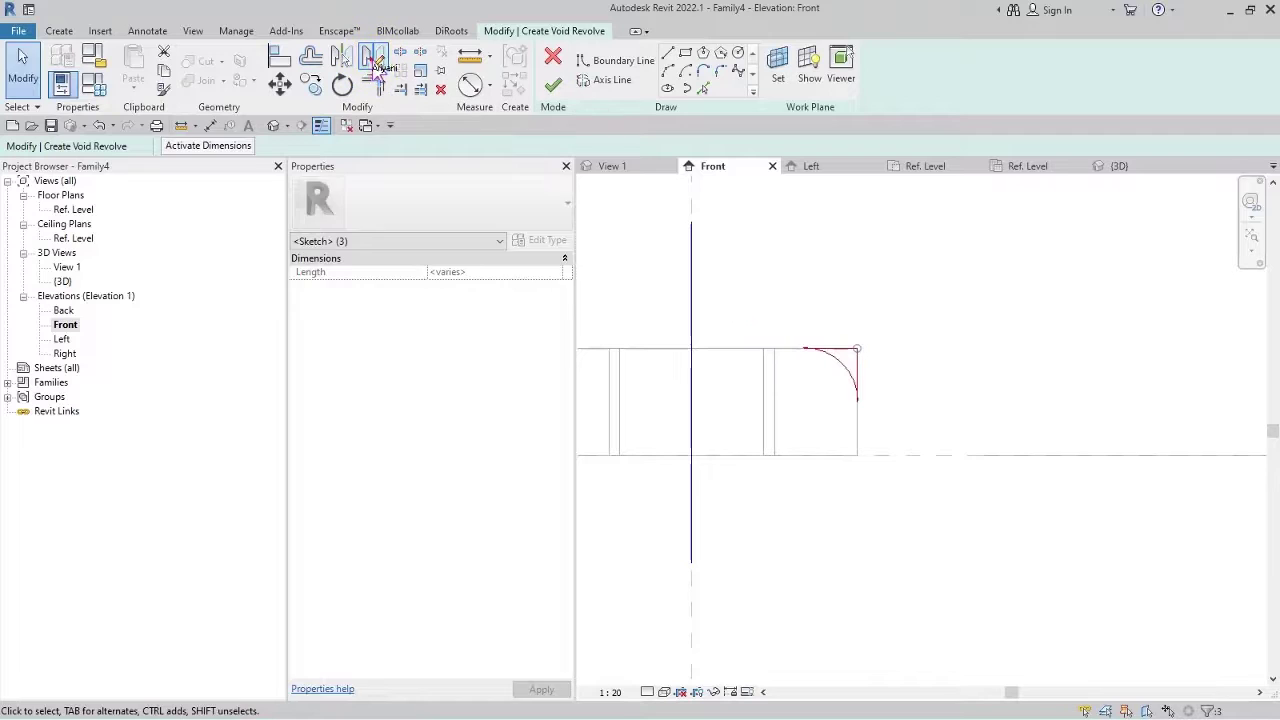
Mirror a copy of the corner profile about a horizontal axis drawn near the nut's mid-height.
left_click(373, 58)
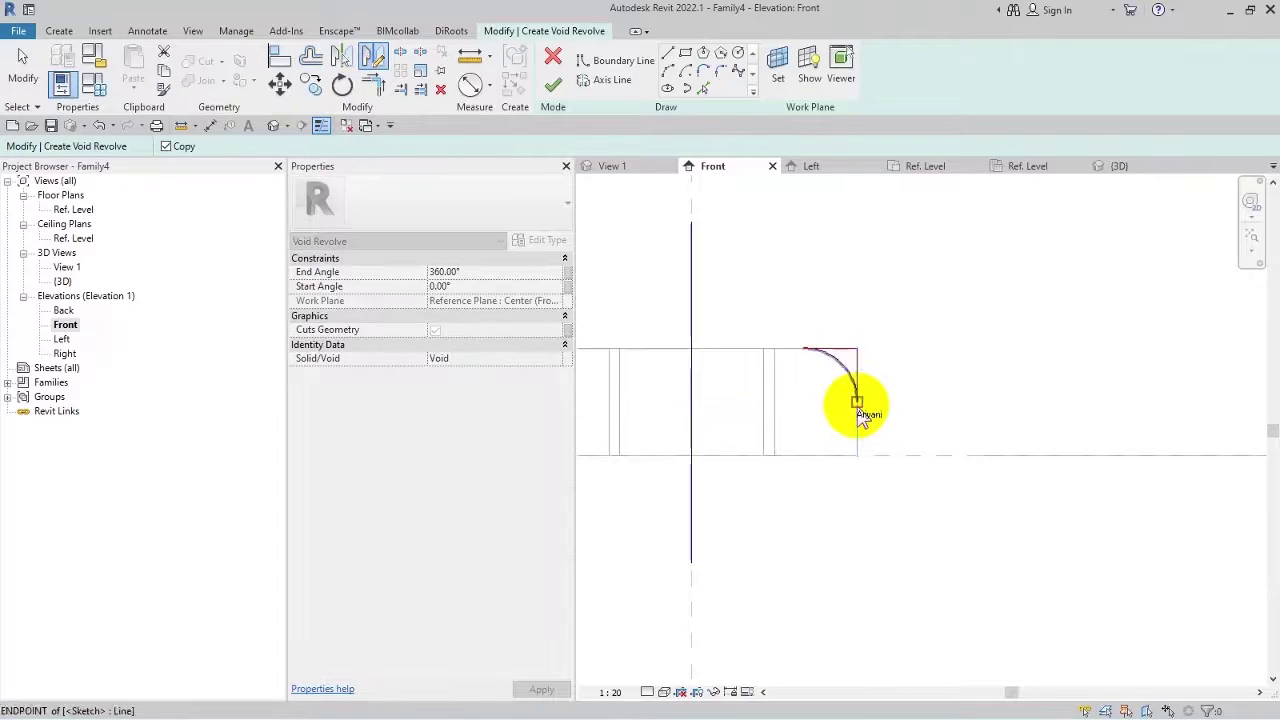
scroll(857, 413, "up", 5)
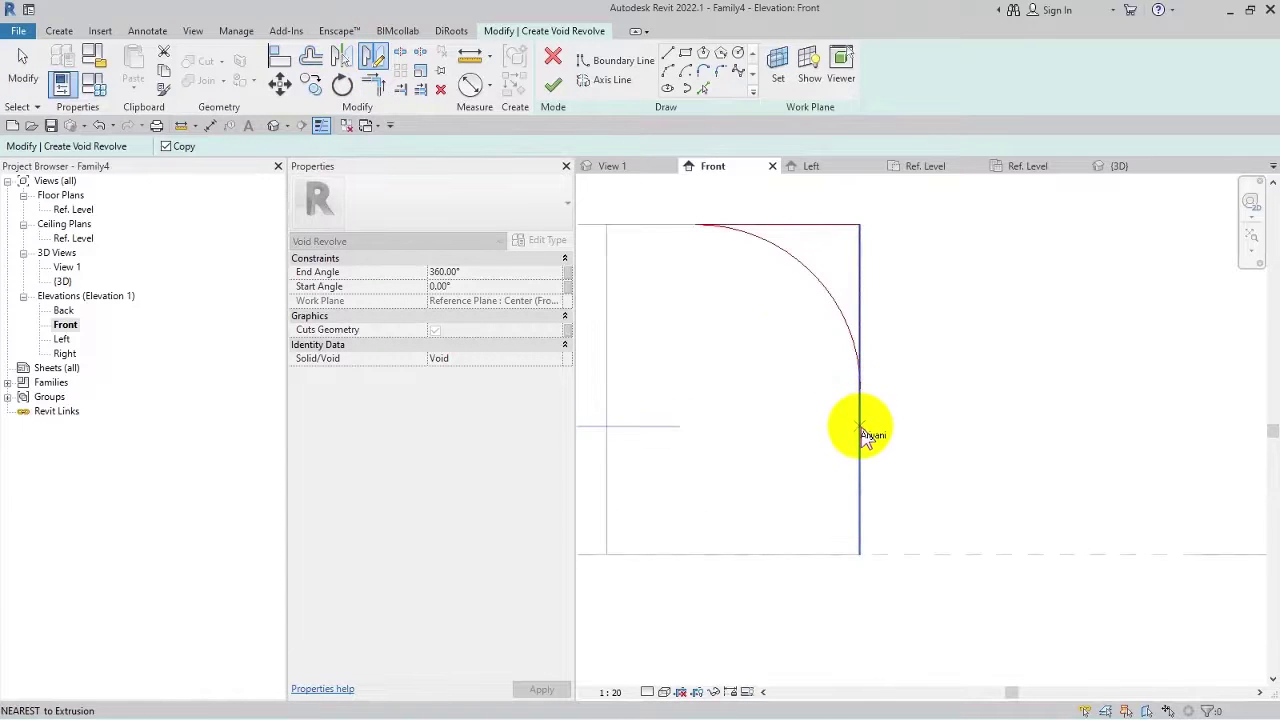
scroll(862, 400, "down", 4)
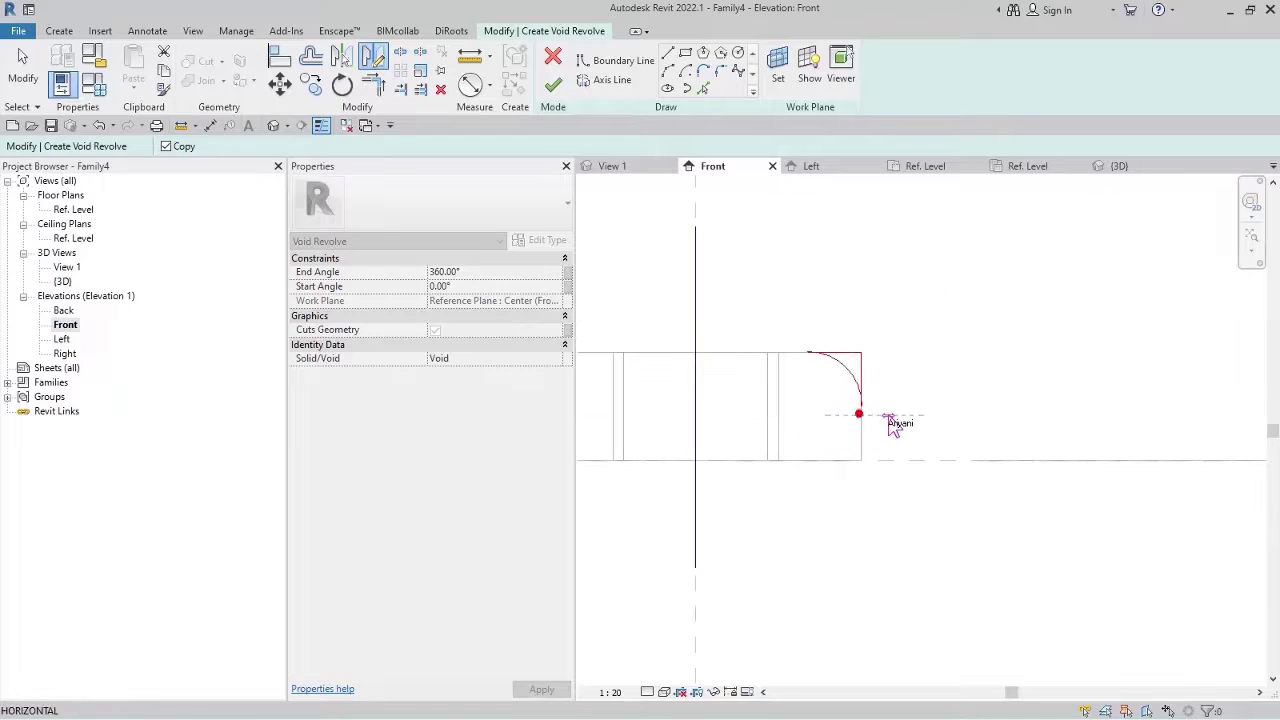
Move the mirrored lower corner profile up so its outer corner meets the nut's bottom edge.
key("Escape")
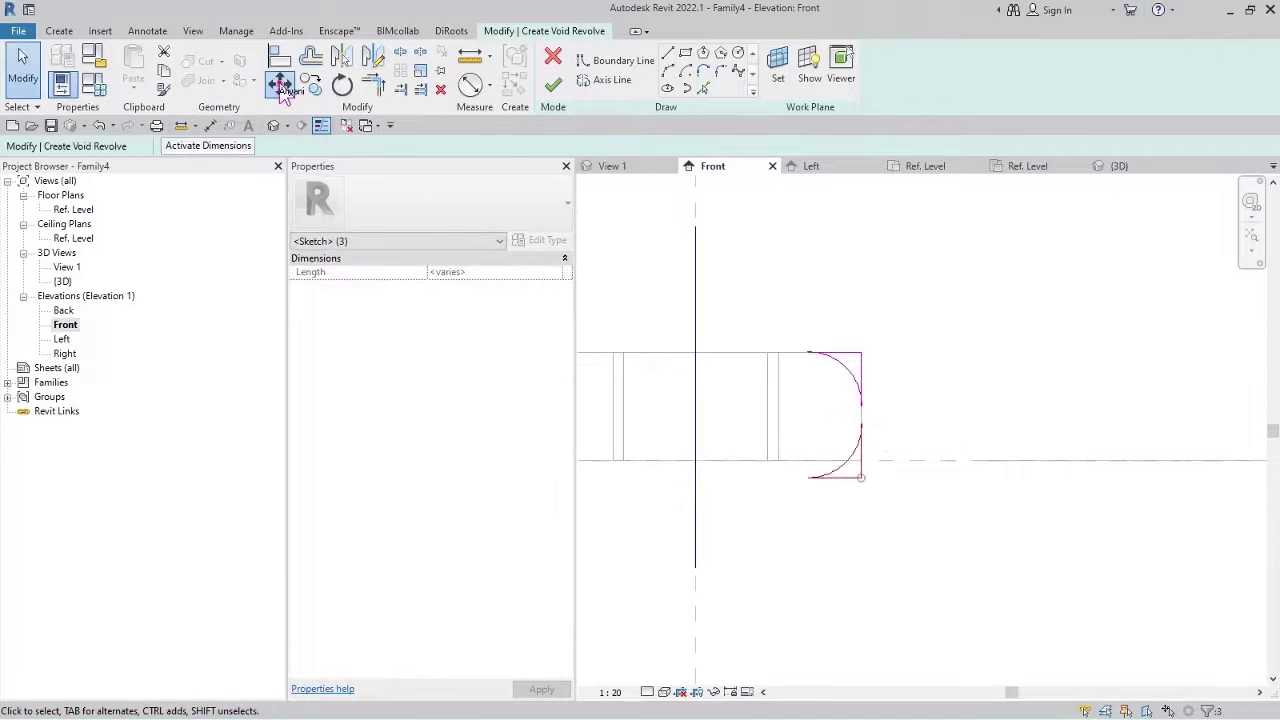
left_click(280, 86)
scroll(873, 470, "up", 2)
left_click(825, 521)
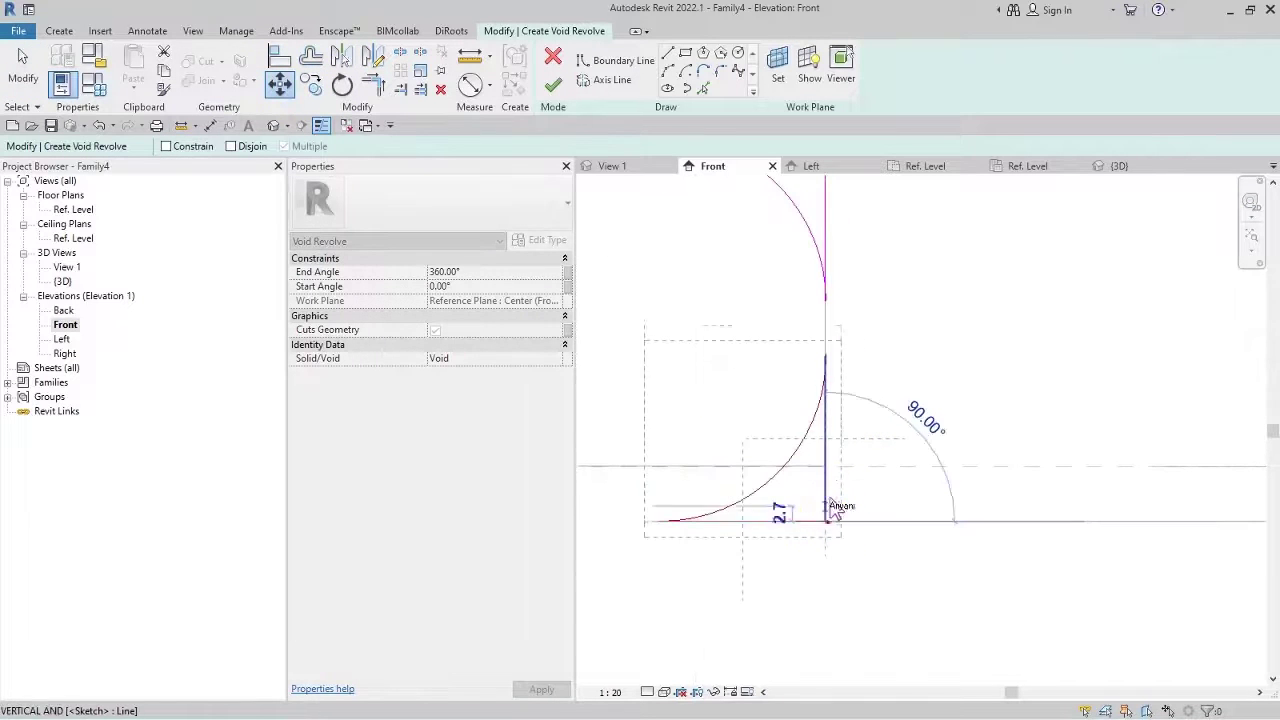
left_click(825, 468)
key("Escape")
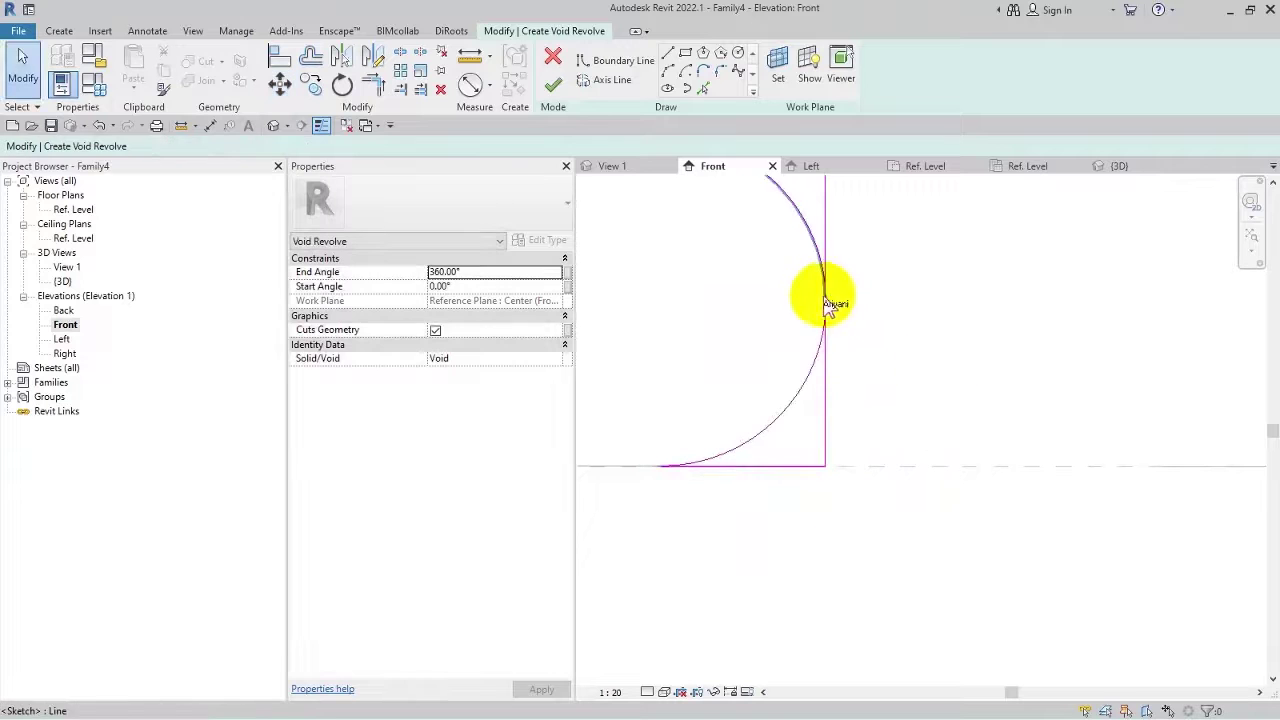
Delete the lower and upper arcs from the void's corner profiles.
left_click(818, 370)
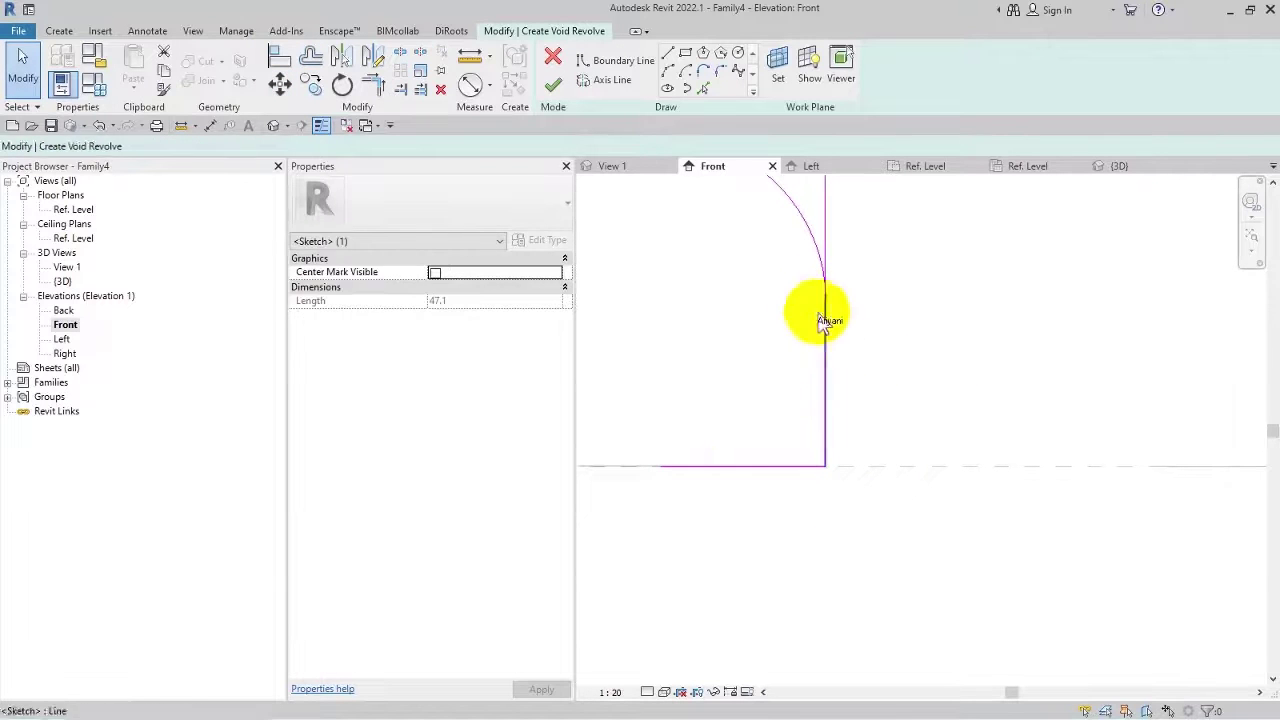
key("Delete")
left_click(804, 240)
key("Delete")
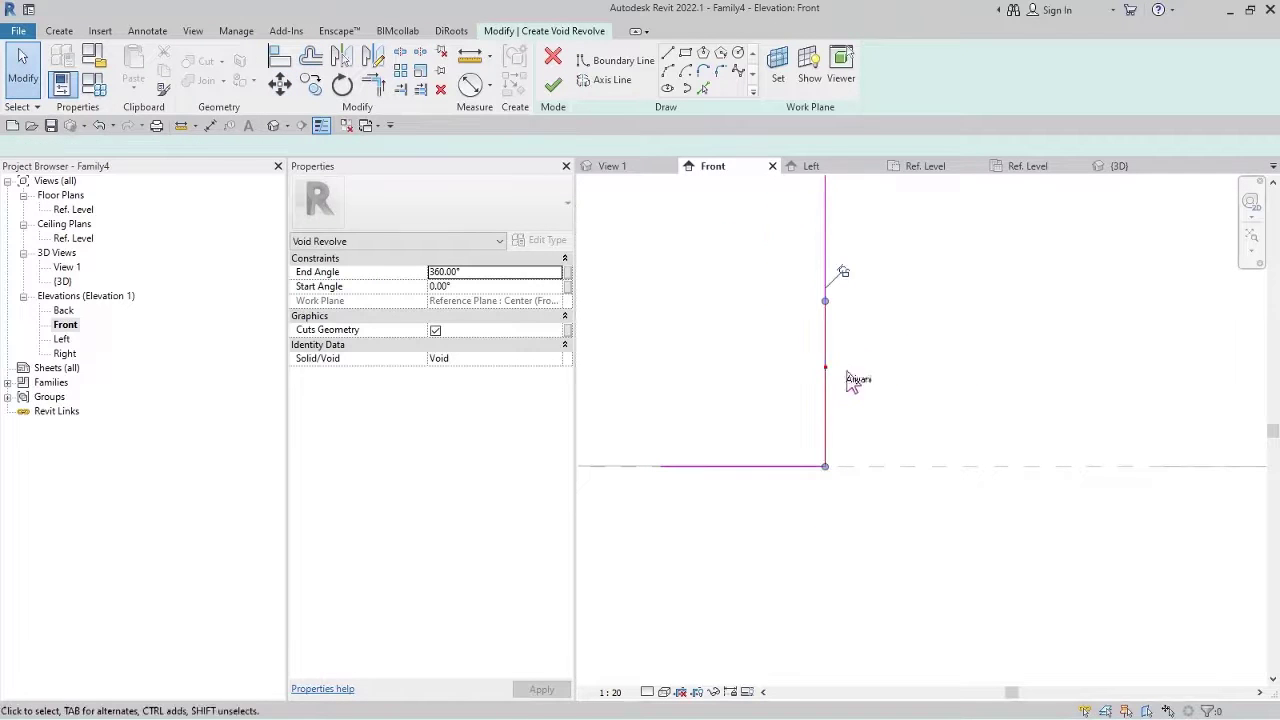
Set the upper and lower vertical boundary lines along the nut's outer side to 25 mm each.
left_click(841, 309)
left_click_drag(825, 302, 825, 337)
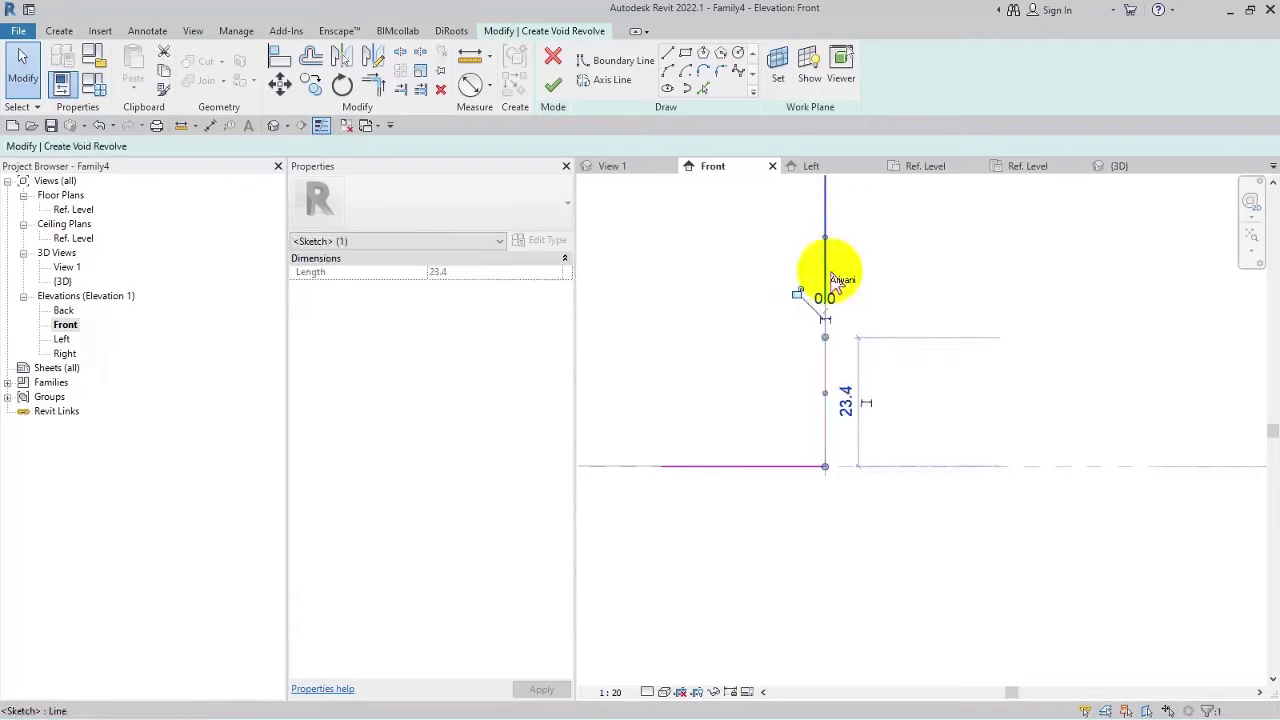
left_click(888, 258)
left_click(831, 371)
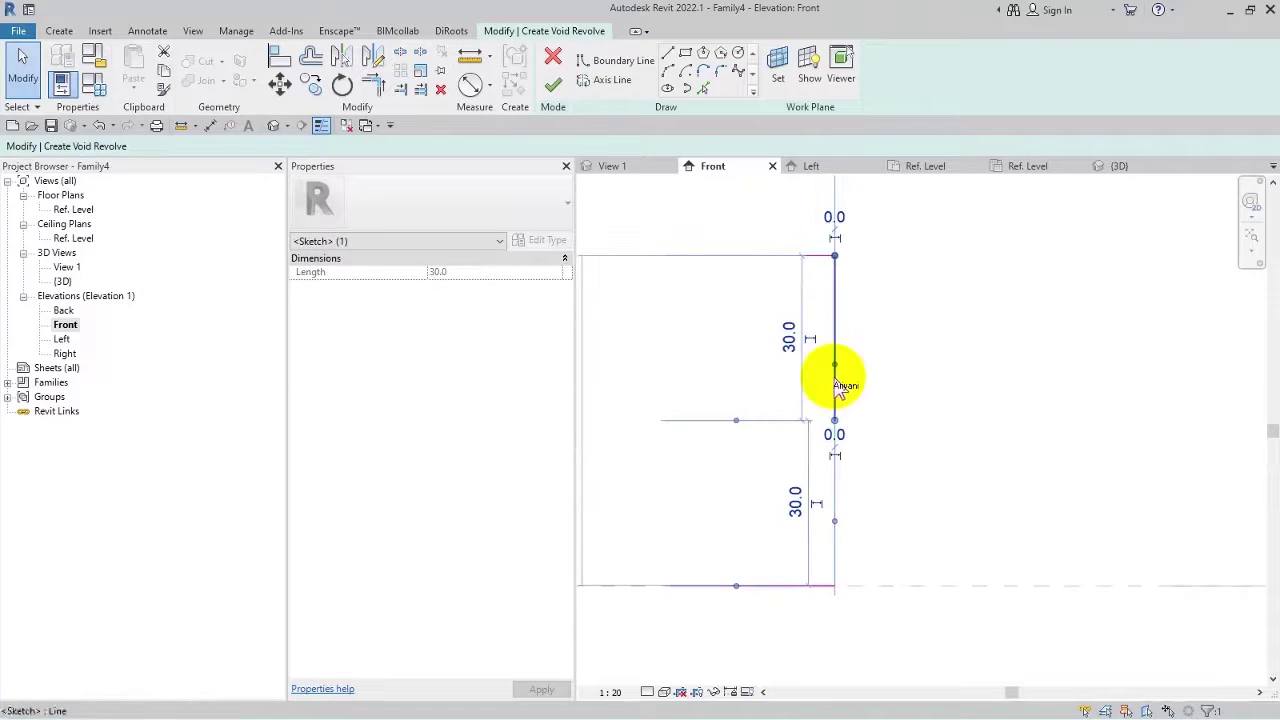
left_click(793, 338)
type("25")
key("Return")
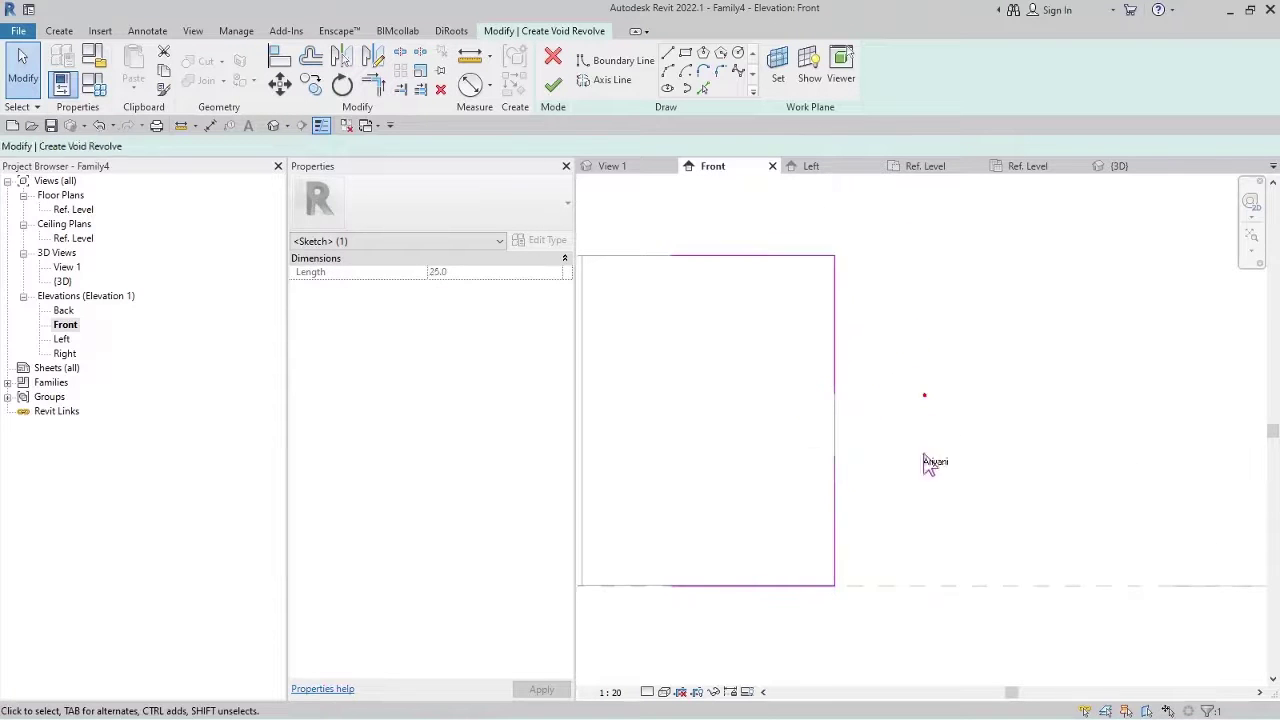
left_click(834, 542)
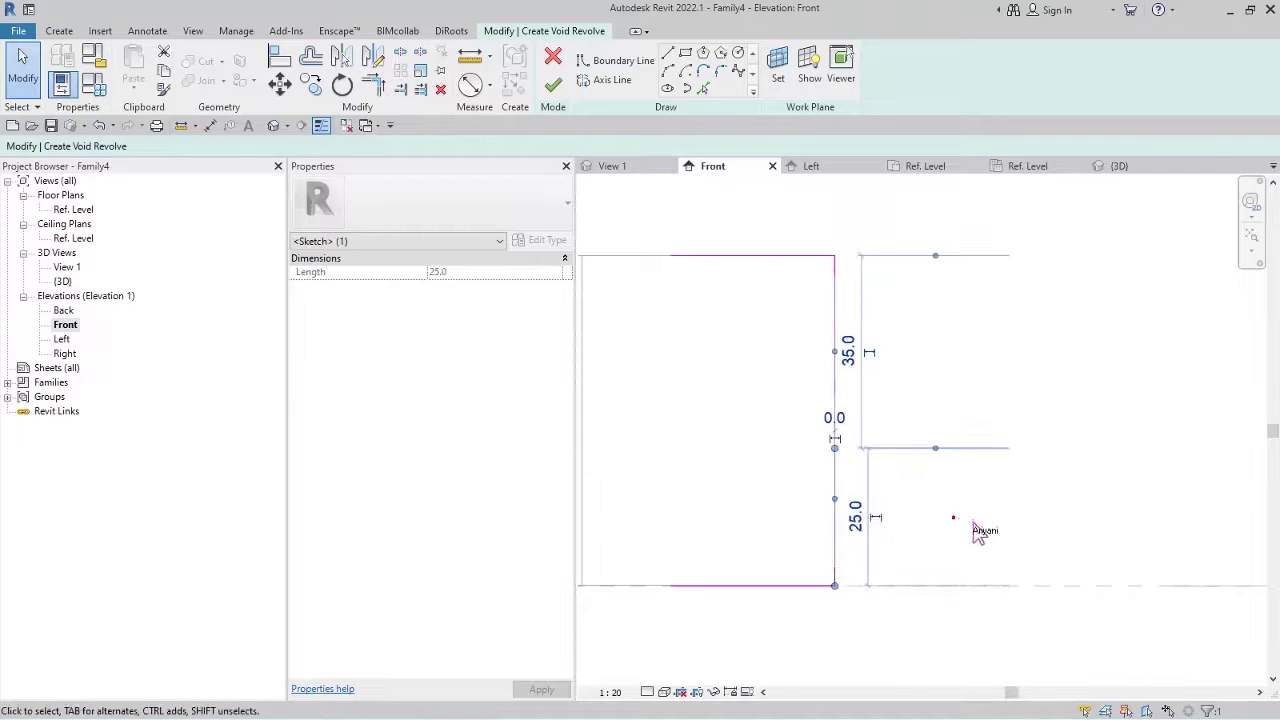
left_click(990, 528)
Shorten the top and bottom horizontal boundary lines to 25 mm each, keeping their outer corner ends in place.
middle_click_drag(780, 300, 851, 277)
left_click(841, 232)
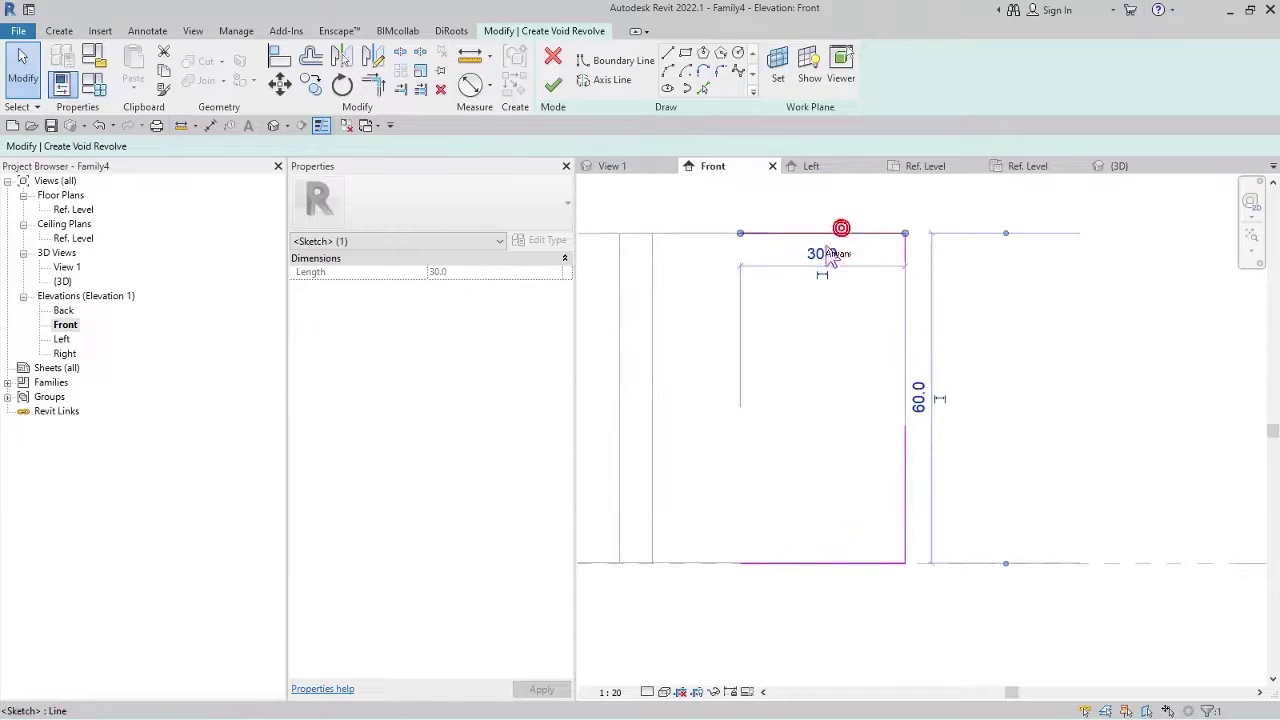
left_click(822, 563)
left_click(832, 584)
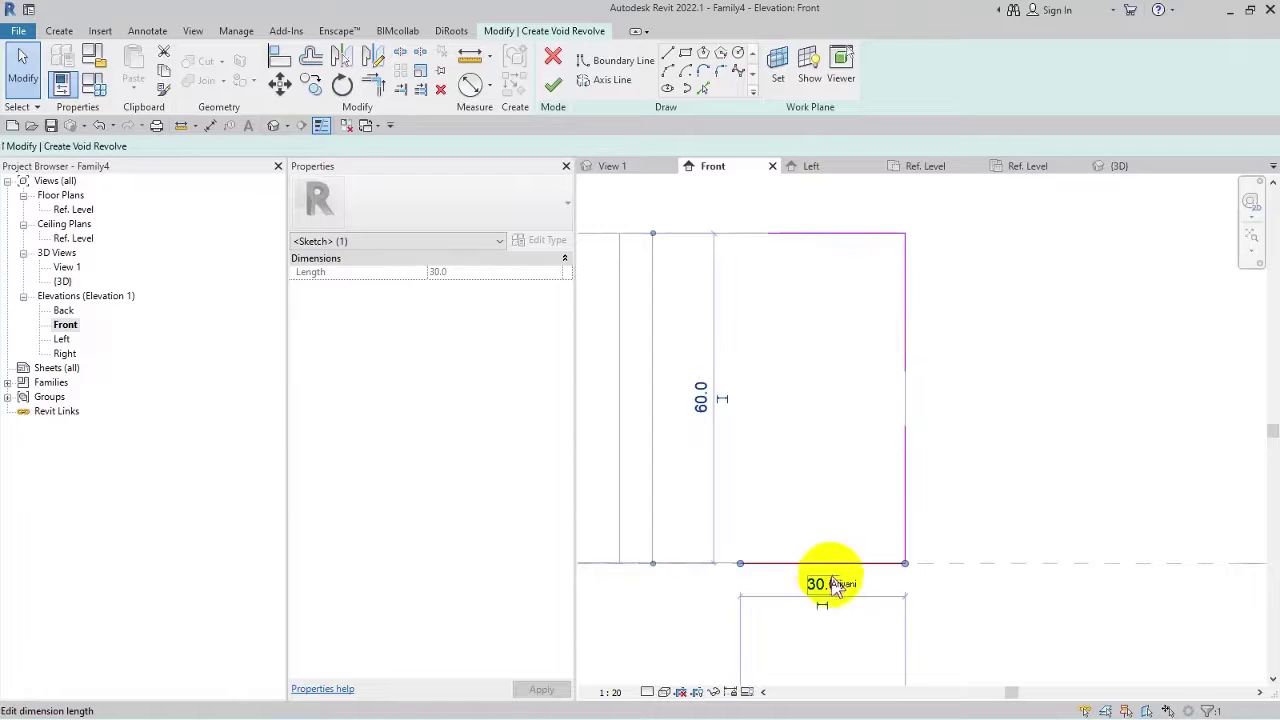
left_click(1030, 520)
Close the lower and upper corner profiles with 25 mm radius arcs and finish the void revolve.
left_click(652, 96)
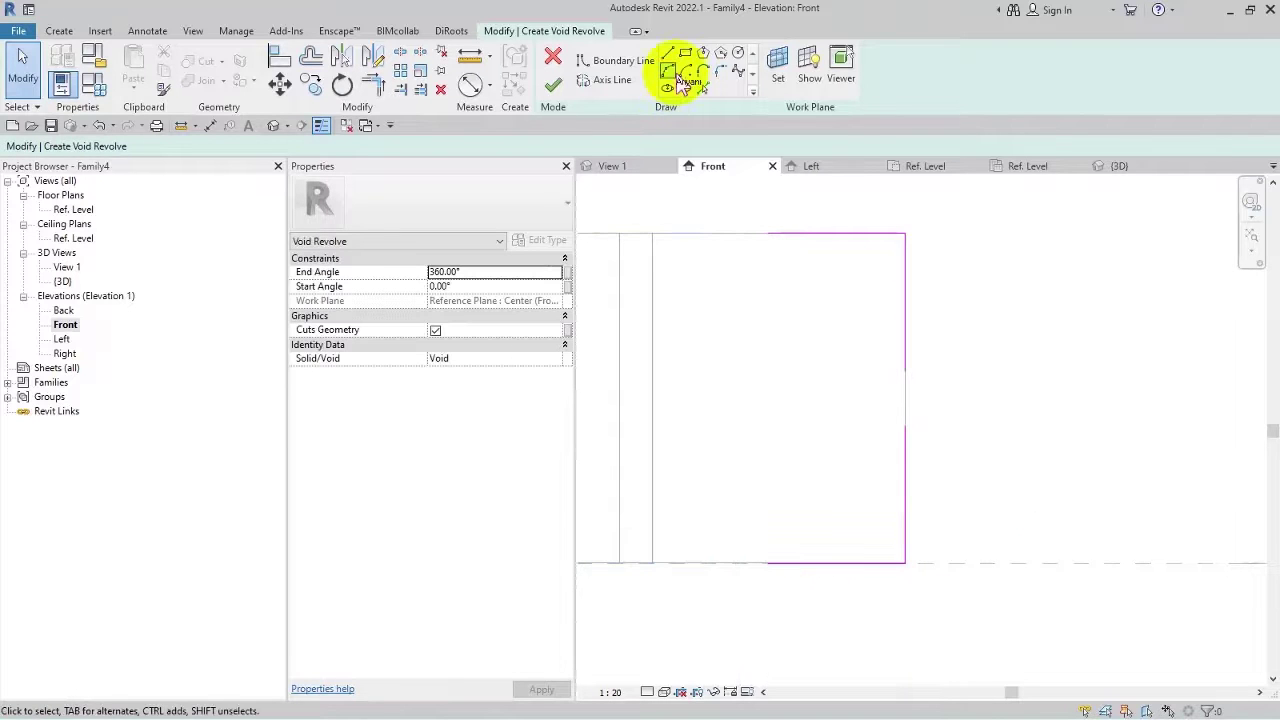
left_click(769, 563)
left_click(906, 431)
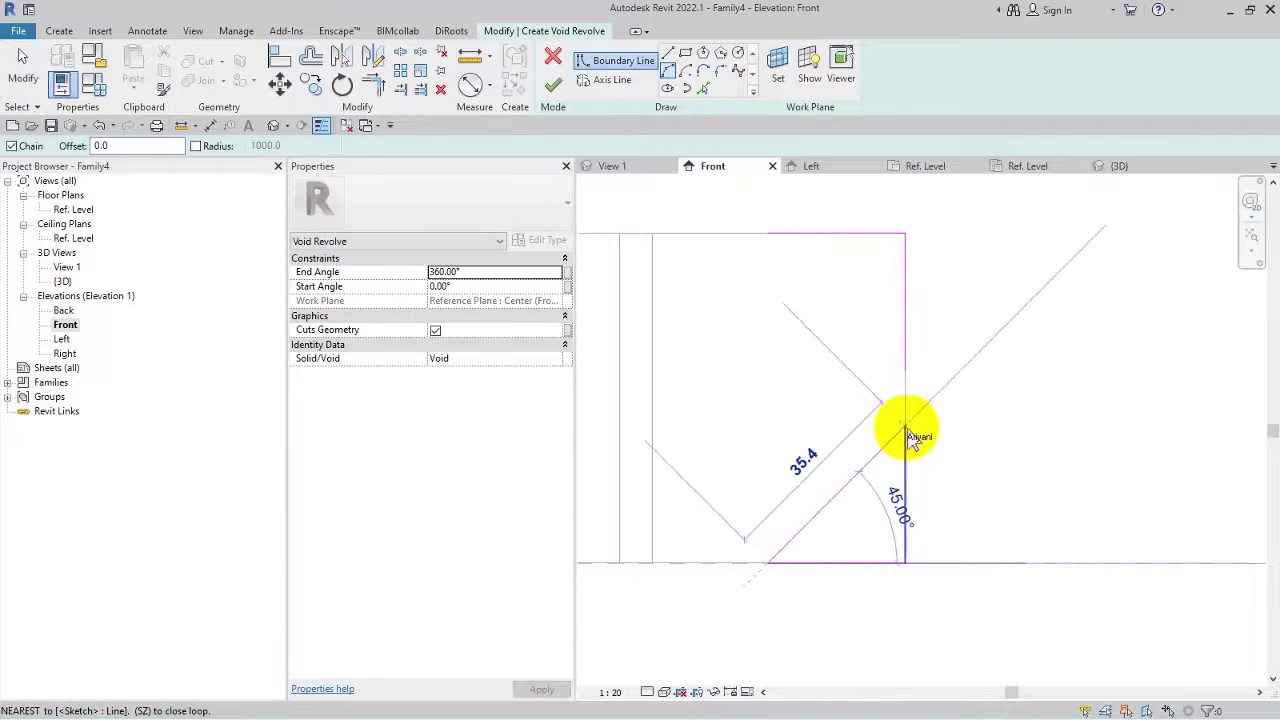
left_click(894, 491)
left_click(906, 371)
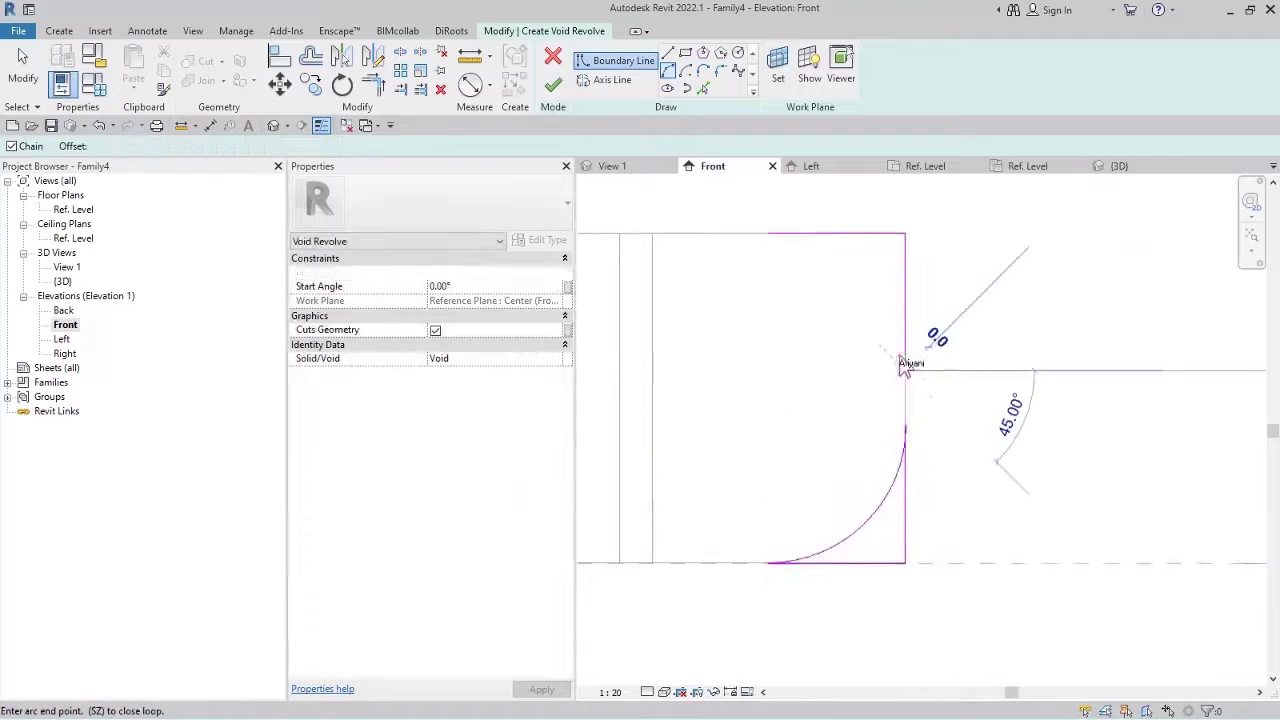
left_click(784, 243)
left_click(767, 234)
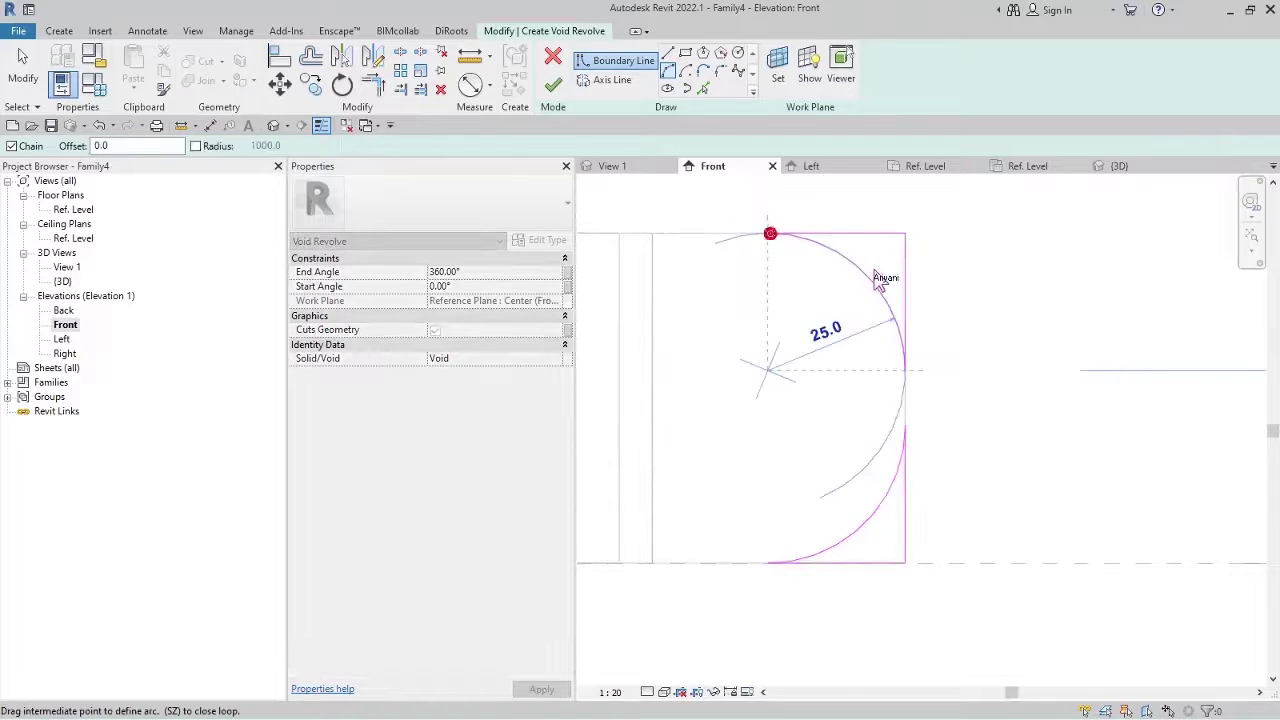
left_click(790, 248)
left_click(553, 85)
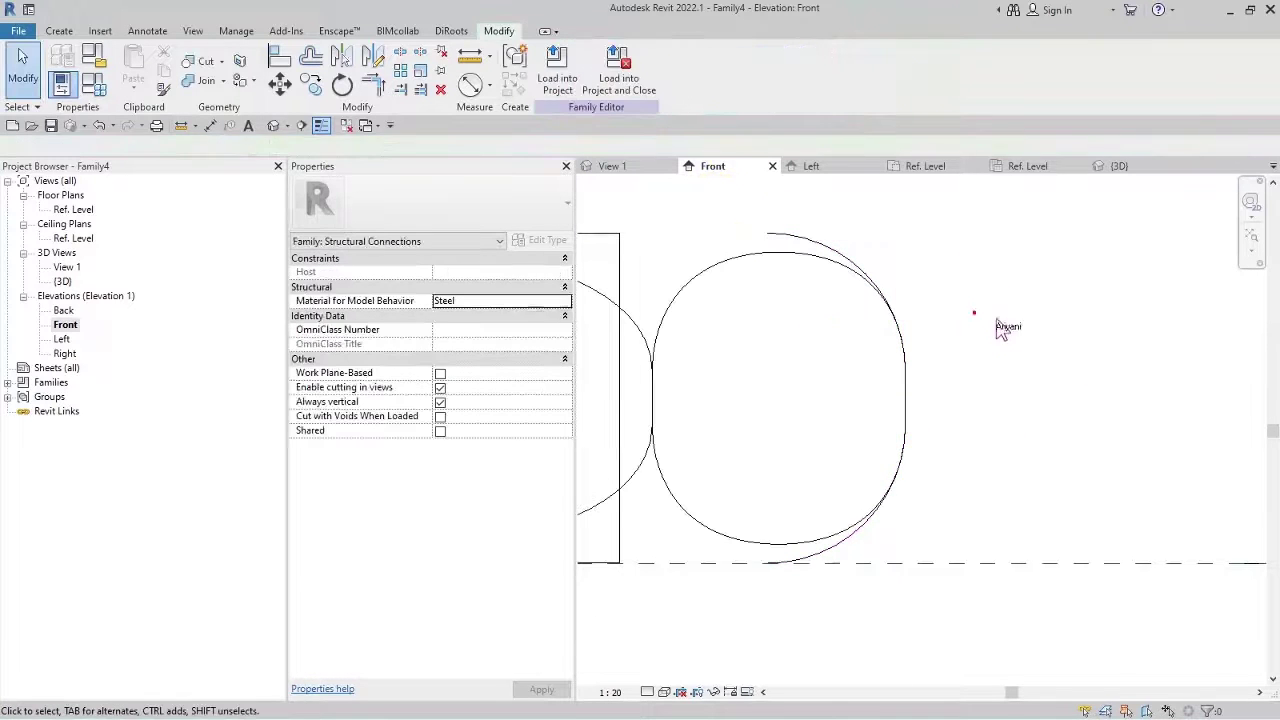
Inspect the nut's rounded corners from an angle in the 3D view.
left_click(272, 125)
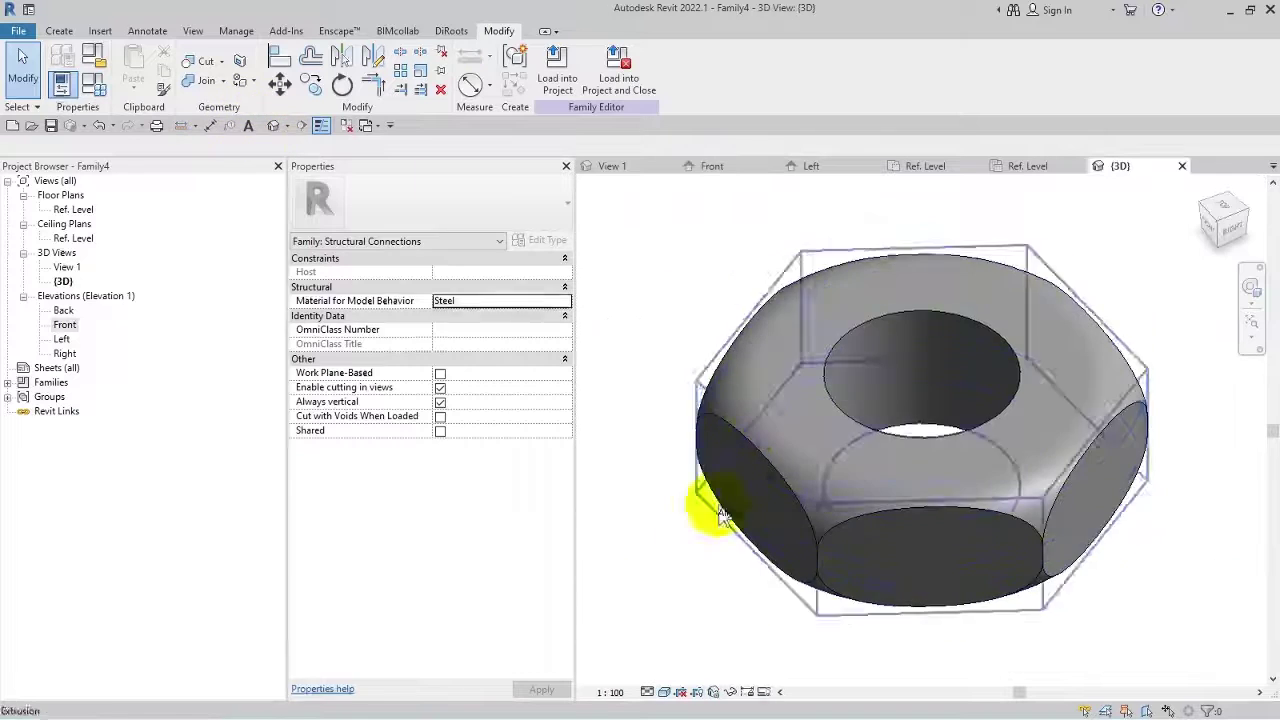
middle_click_drag(835, 615, 857, 643, "shift")
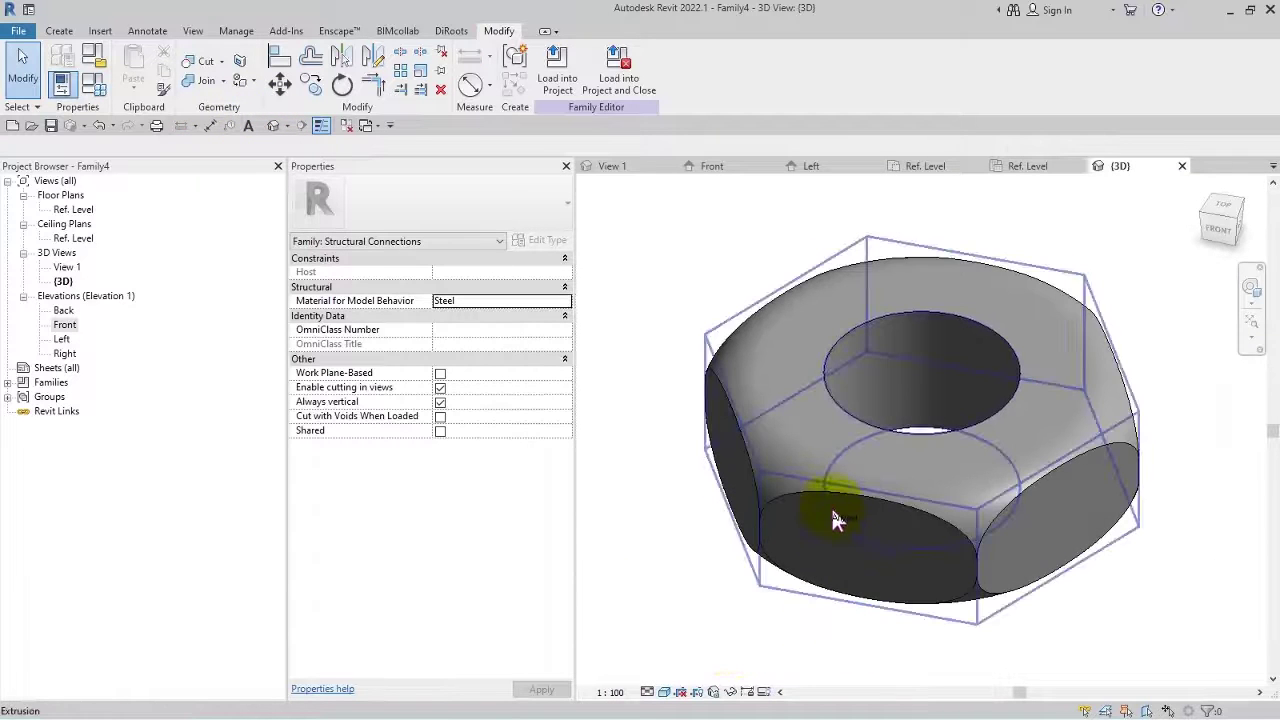
left_click(1054, 174)
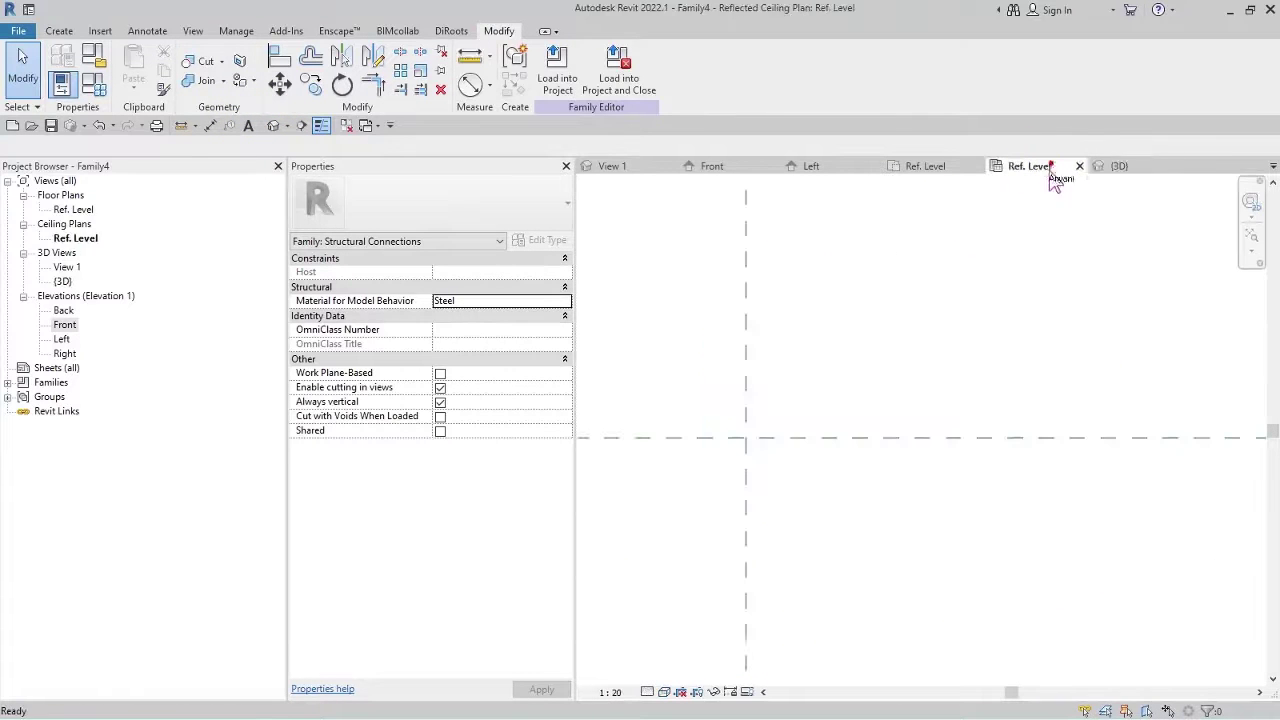
left_click(830, 170)
scroll(837, 634, "up", 5)
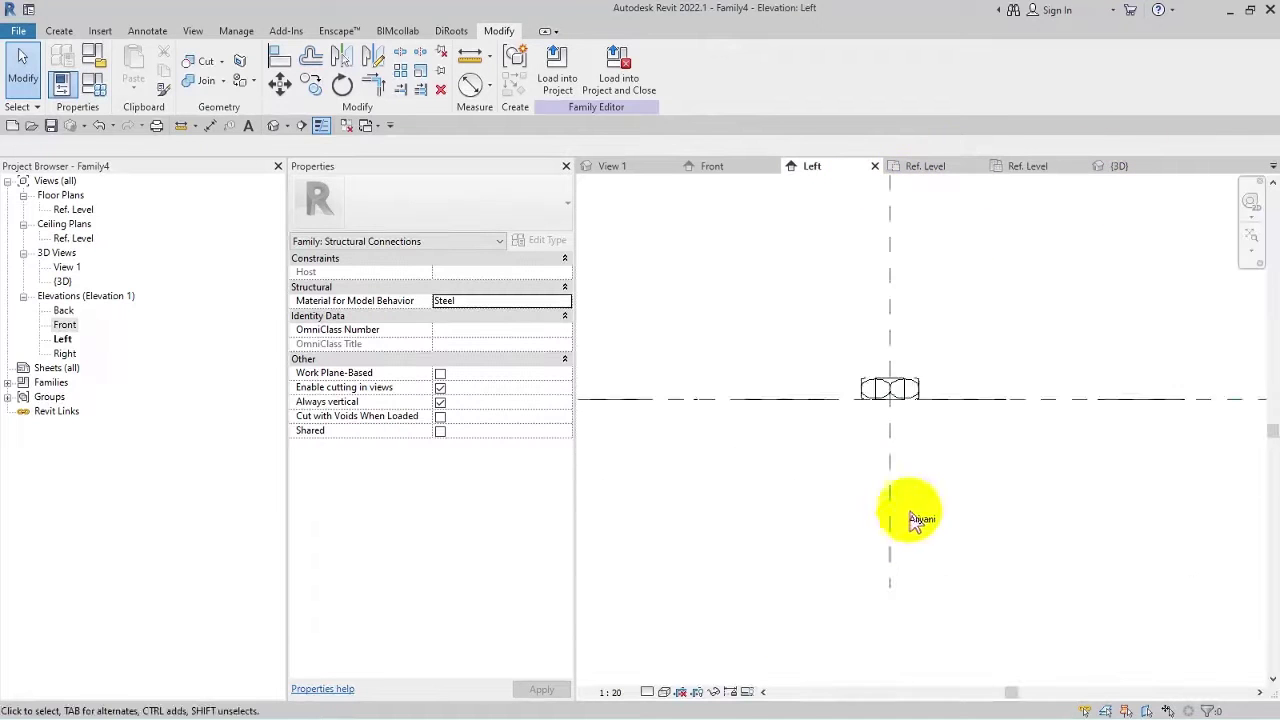
left_click(928, 375)
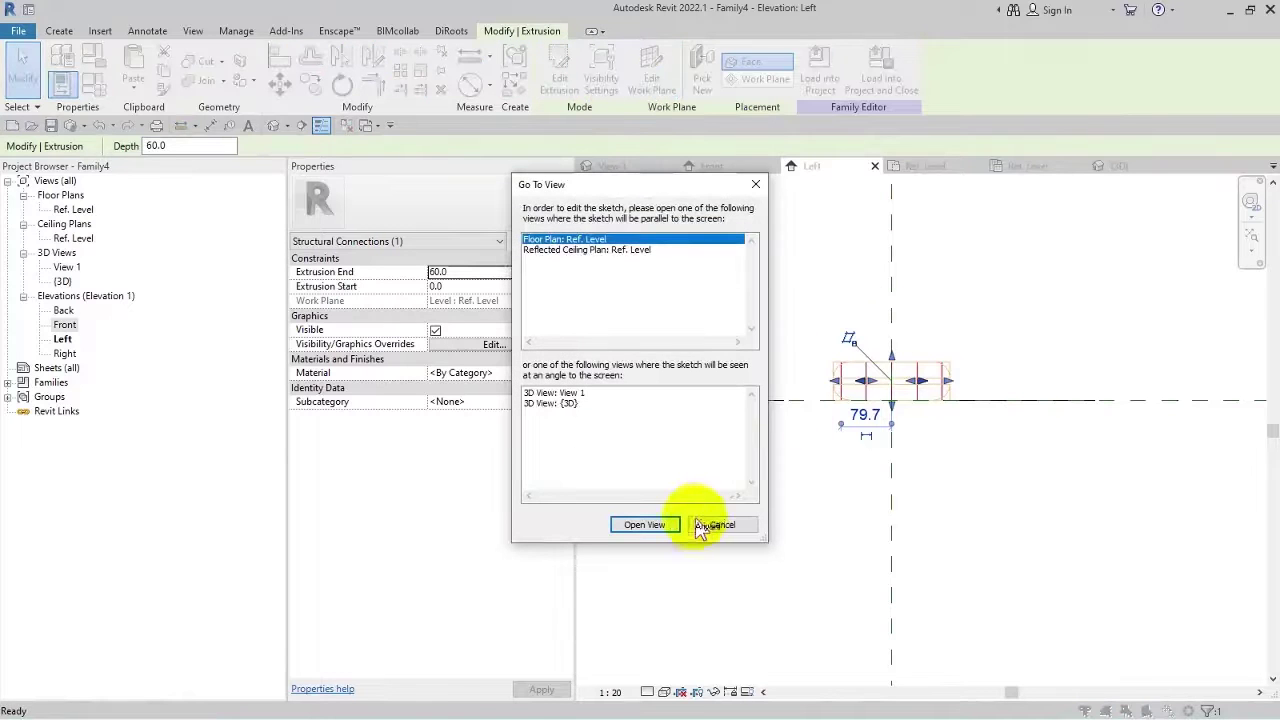
left_click(655, 524)
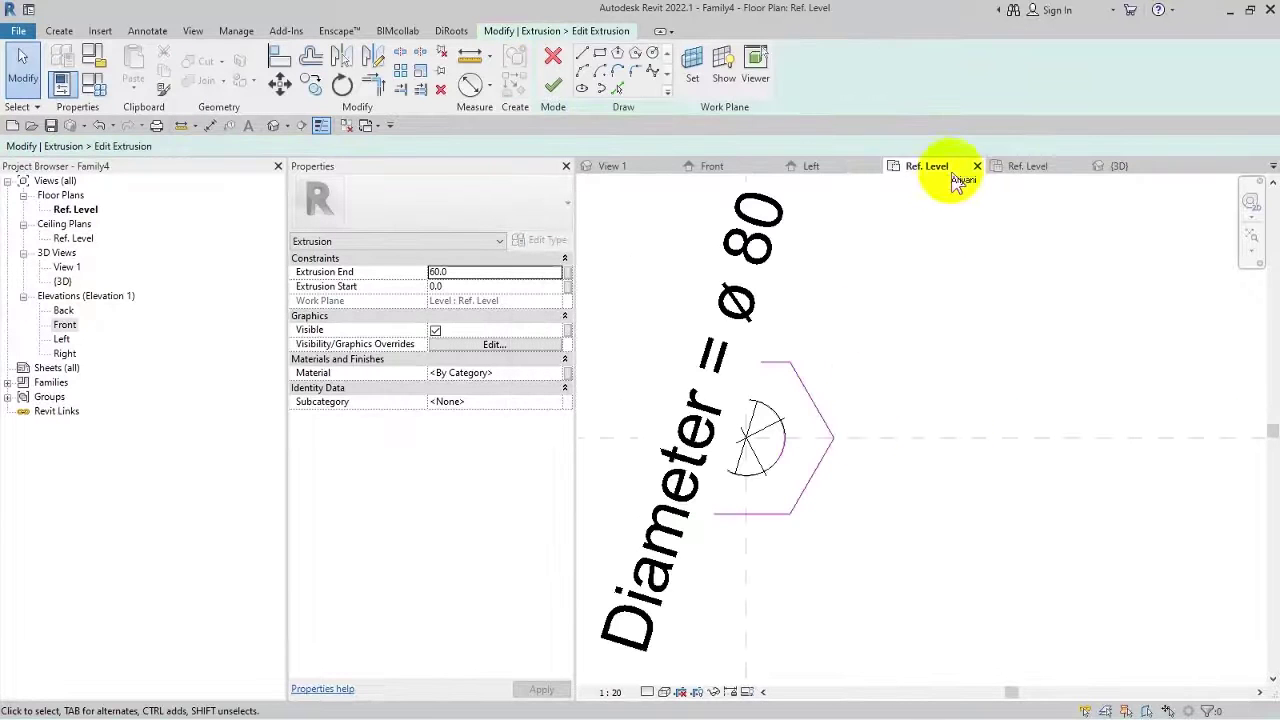
left_click(553, 56)
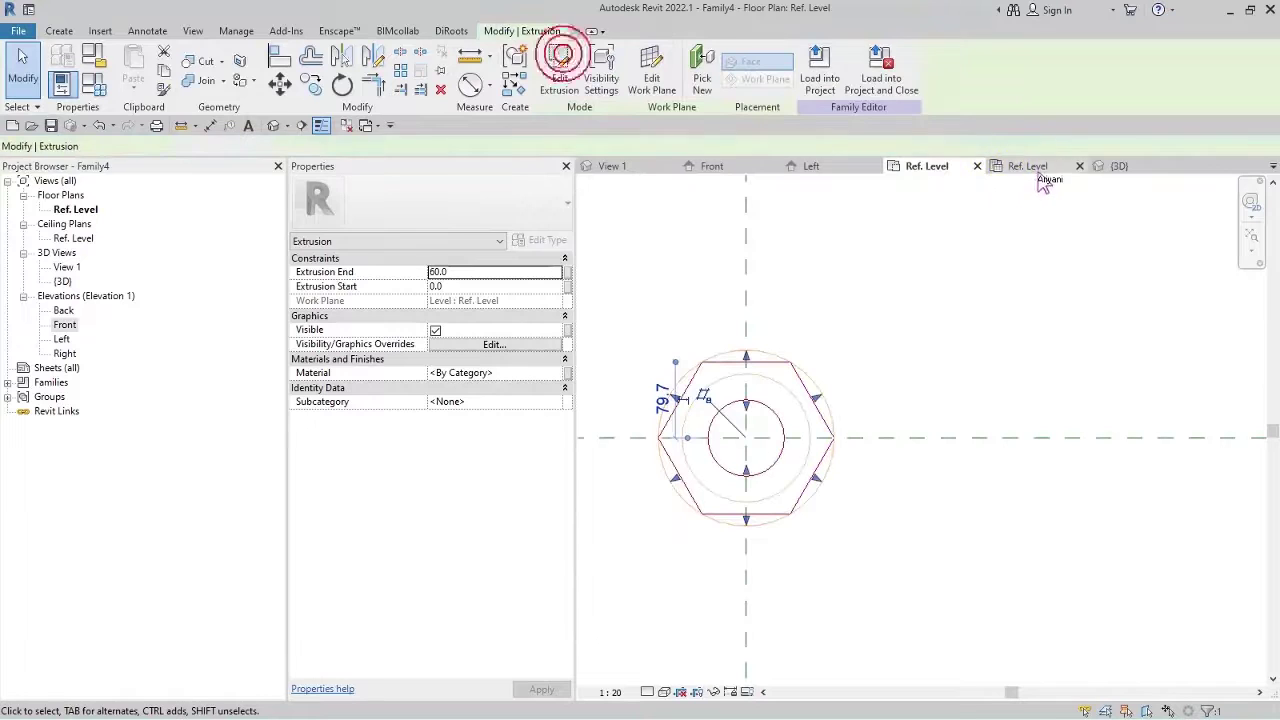
left_click(940, 358)
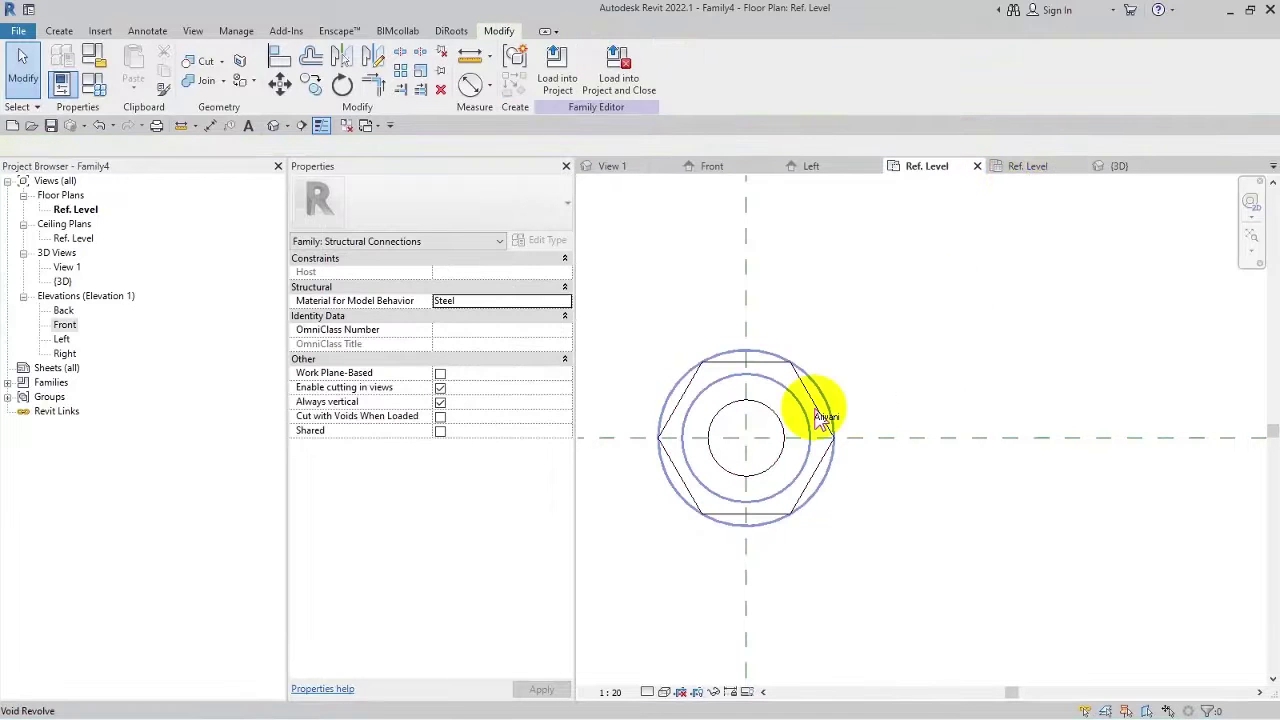
Edit the void revolve's sketch in the Front elevation and scale both corner profiles to half size about their outer corners.
left_click(818, 418)
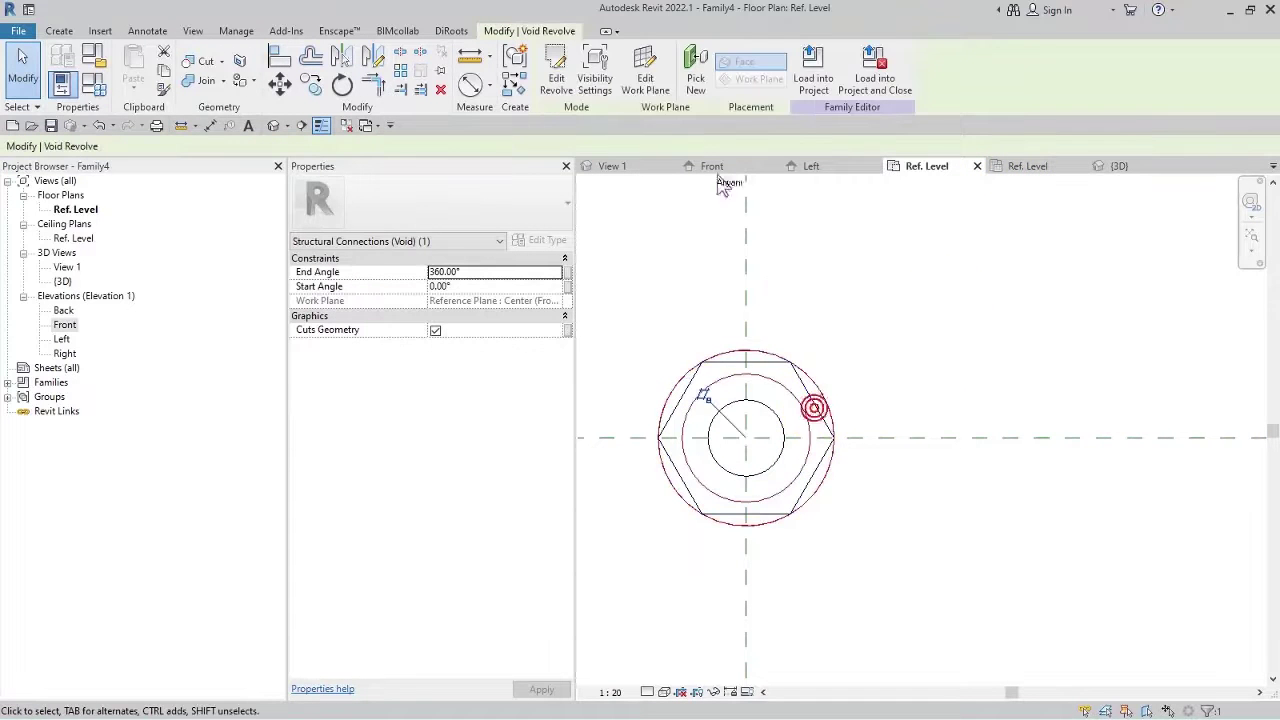
left_click(568, 67)
left_click(579, 252)
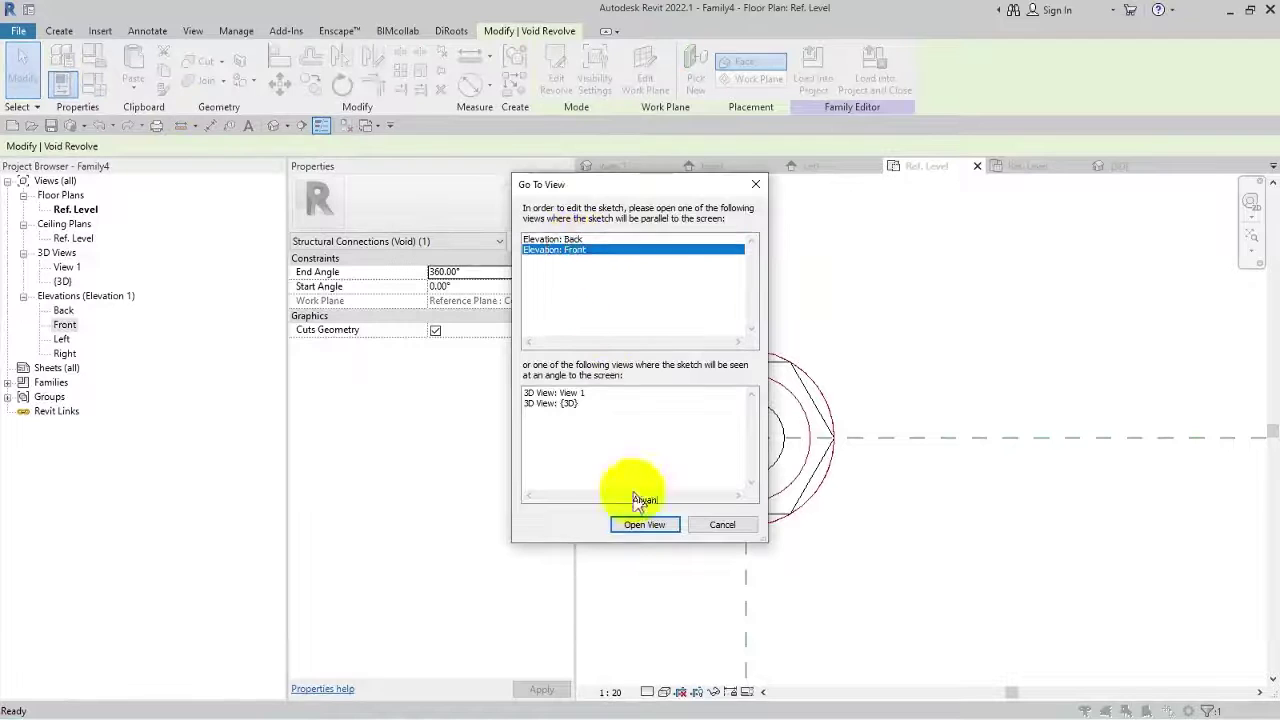
left_click(656, 526)
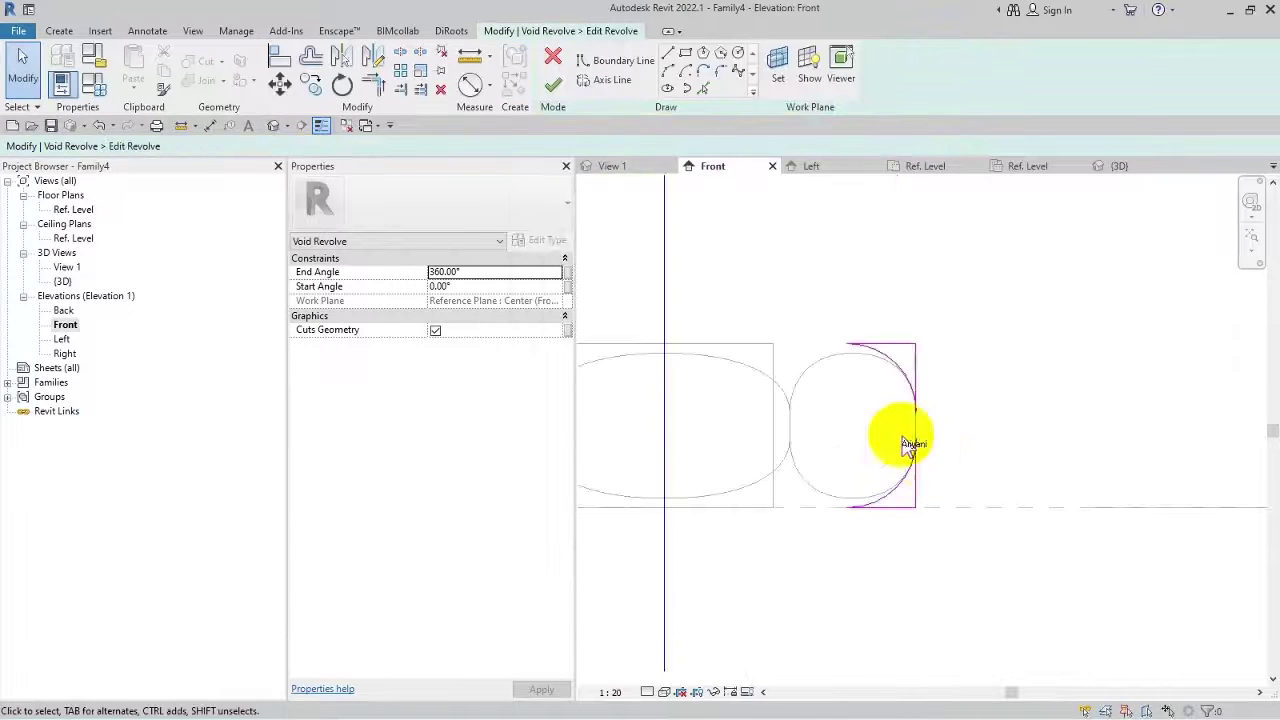
left_click_drag(851, 340, 1049, 503)
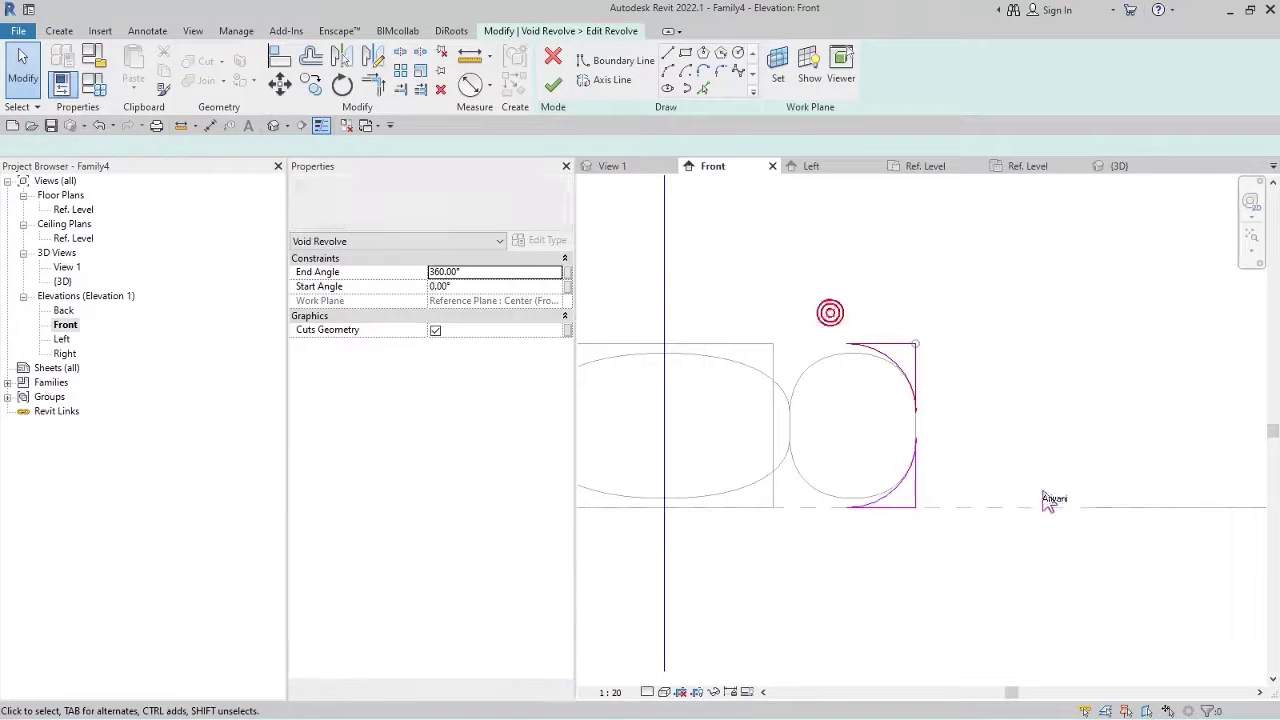
left_click(420, 78)
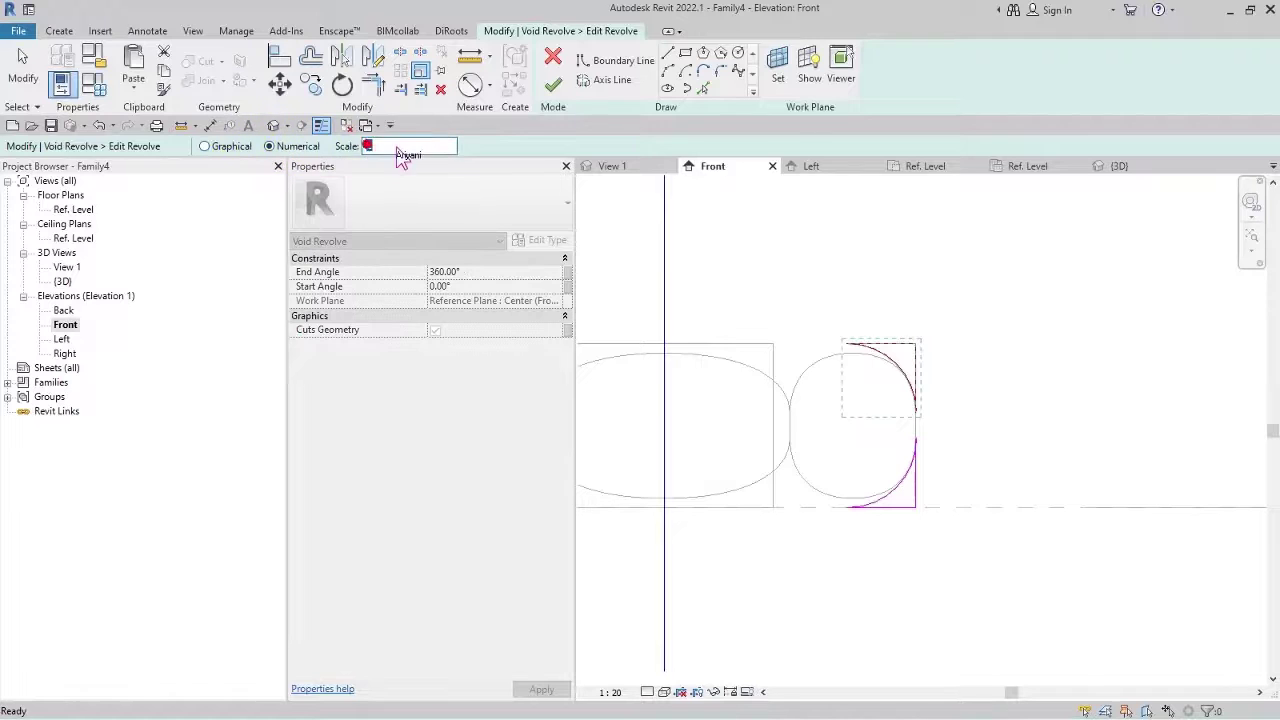
left_click(916, 344)
mouse_move(829, 580)
left_mouse_down()
mouse_move(869, 572)
mouse_move(1025, 428)
left_mouse_up()
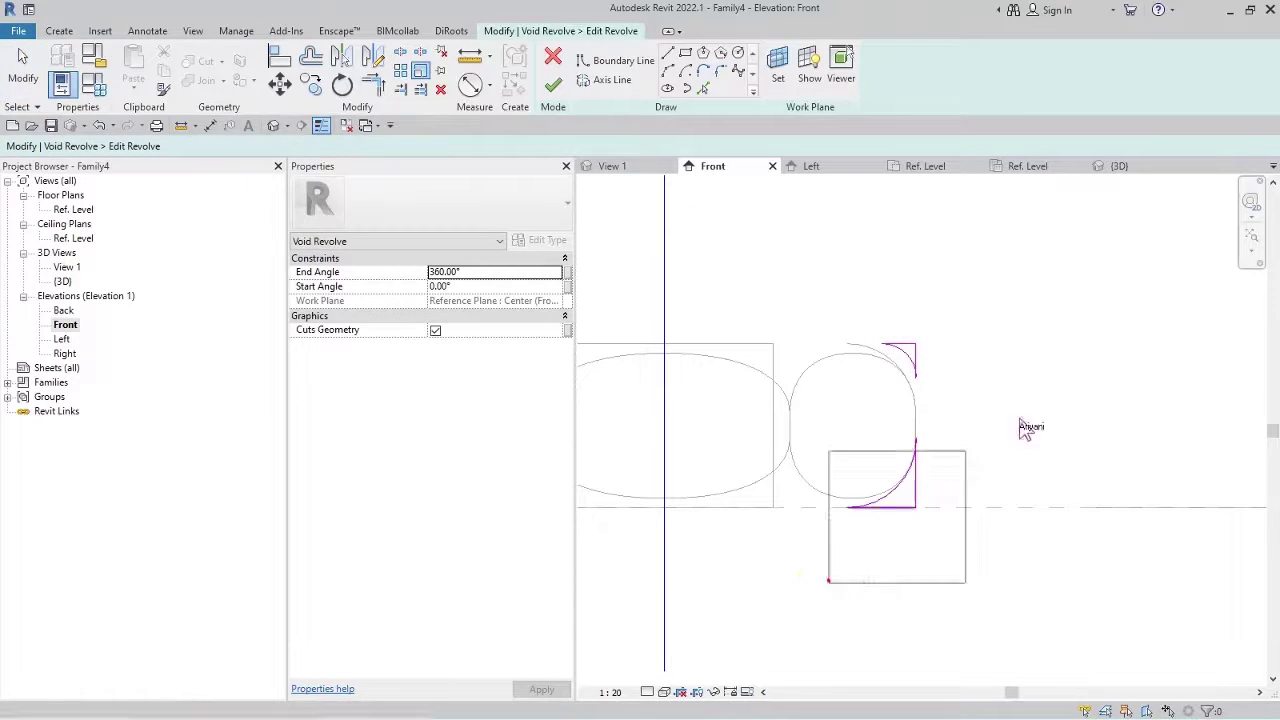
left_click(916, 507)
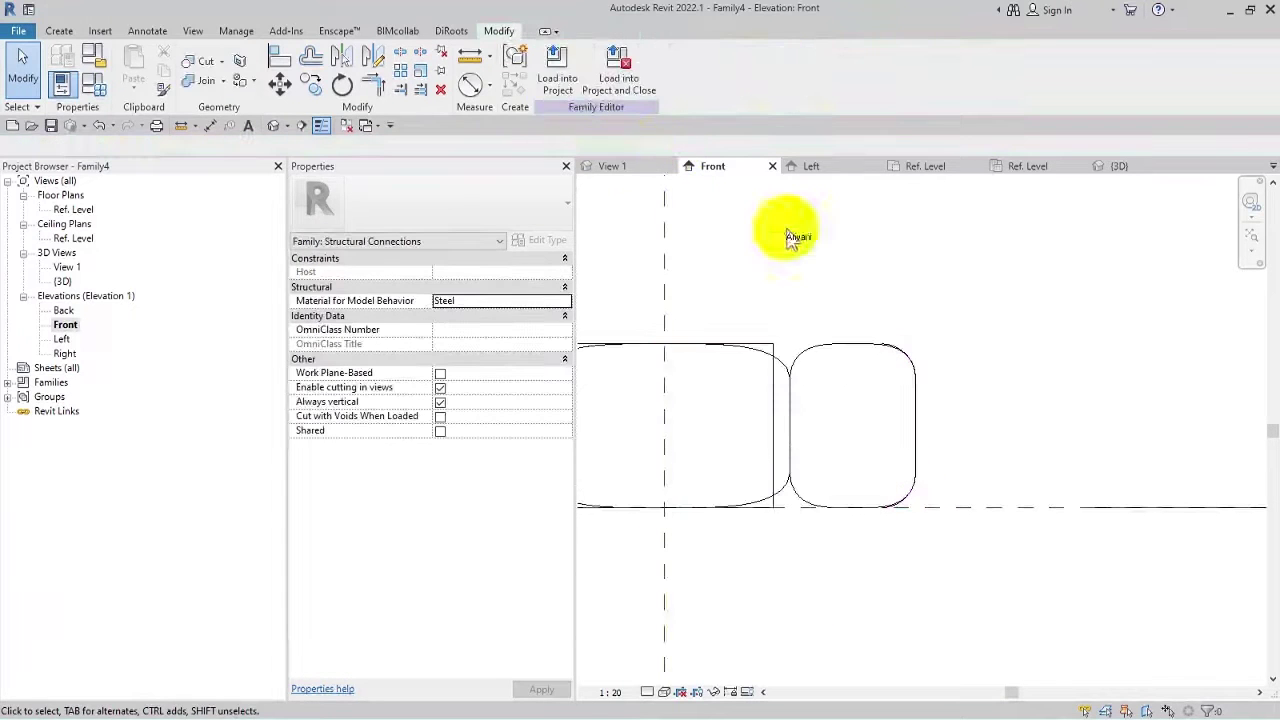
Examine the reshaped nut in the 3D view from several sides.
left_click(420, 133)
left_click(273, 126)
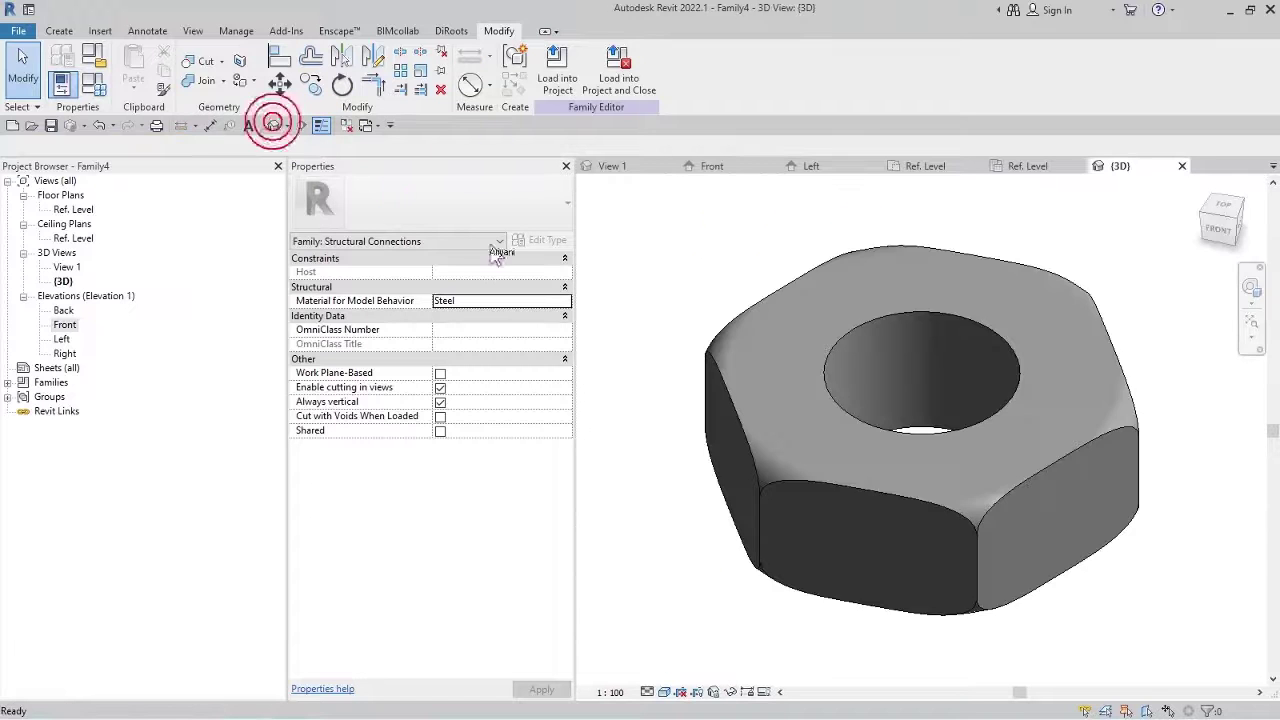
middle_click_drag(749, 277, 930, 652, "shift")
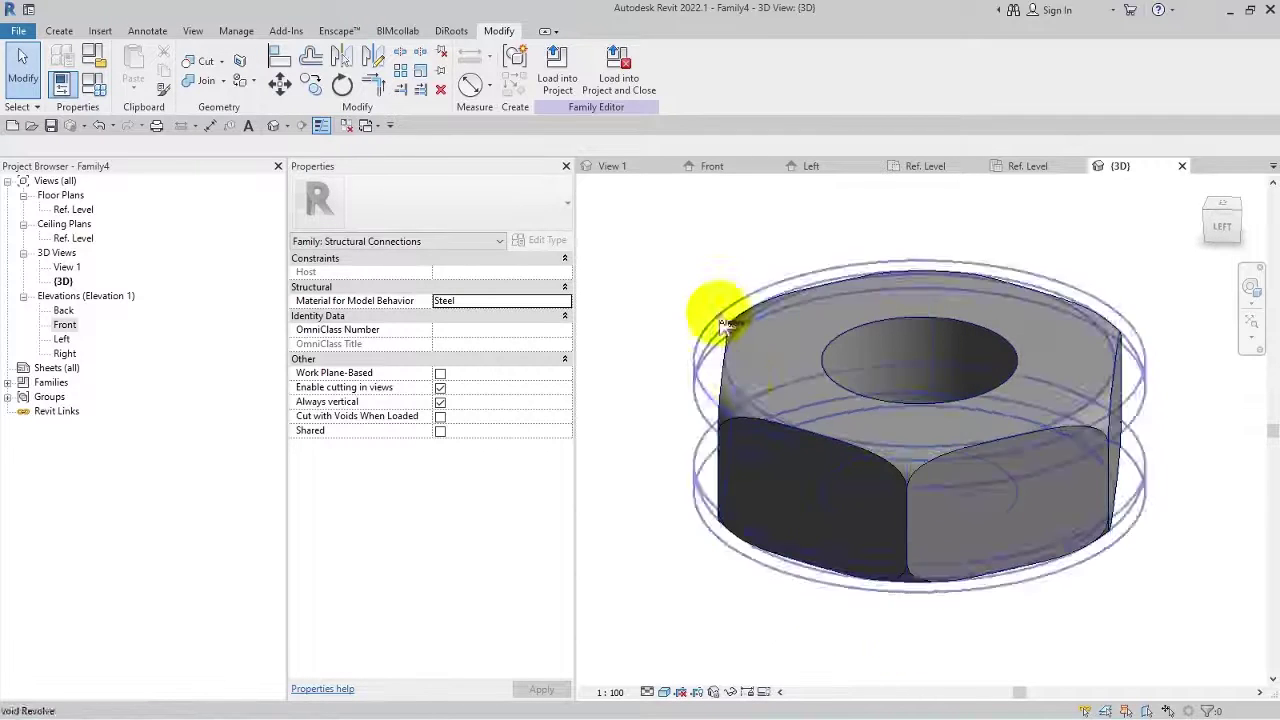
Close the inactive views, and open and dismiss the choice of projects to load the nut family into.
left_click(345, 128)
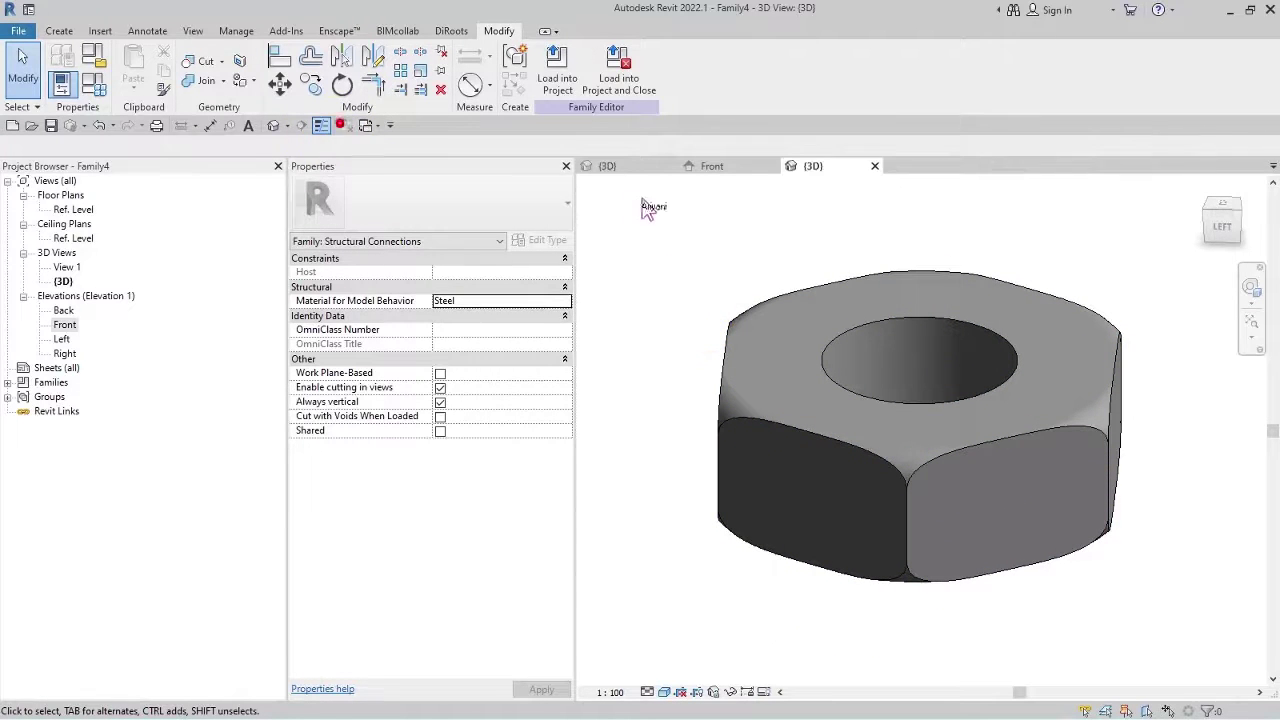
left_click(548, 68)
left_click(747, 220)
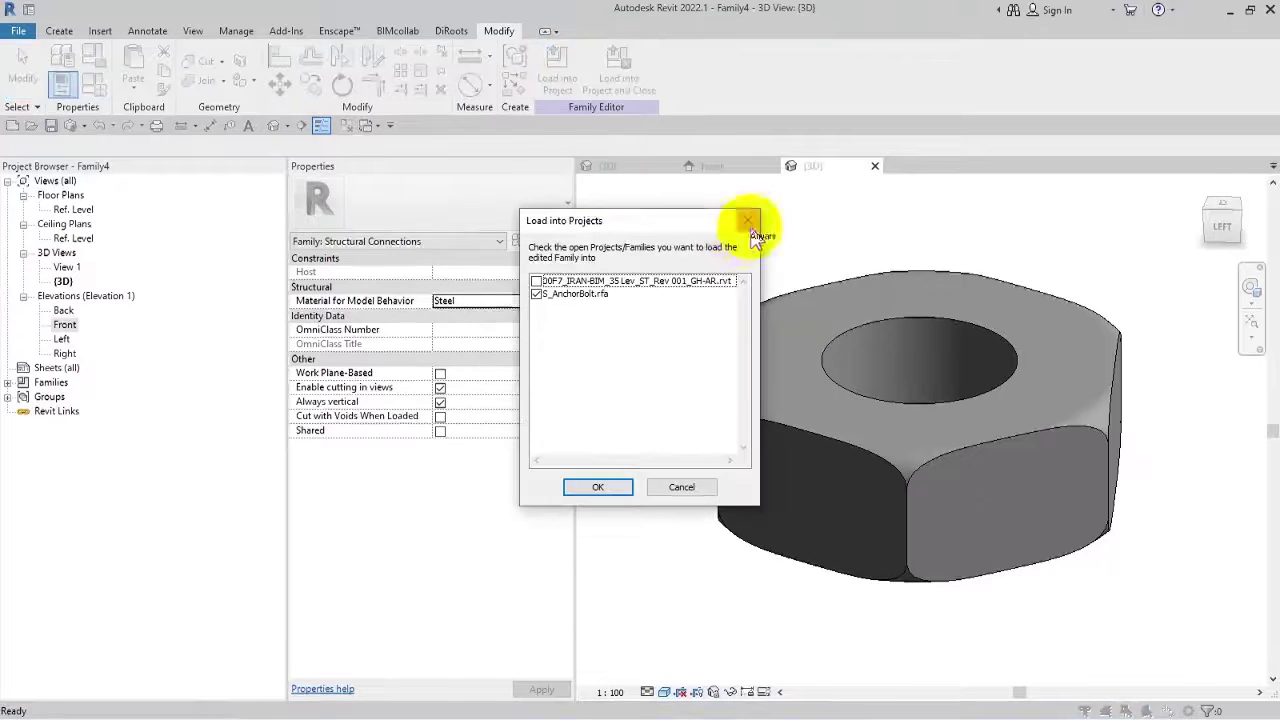
Save the nut family as S_NUT in the 2-RFA folder, then load it into S_AnchorBolt.rfa and close it.
left_click(48, 134)
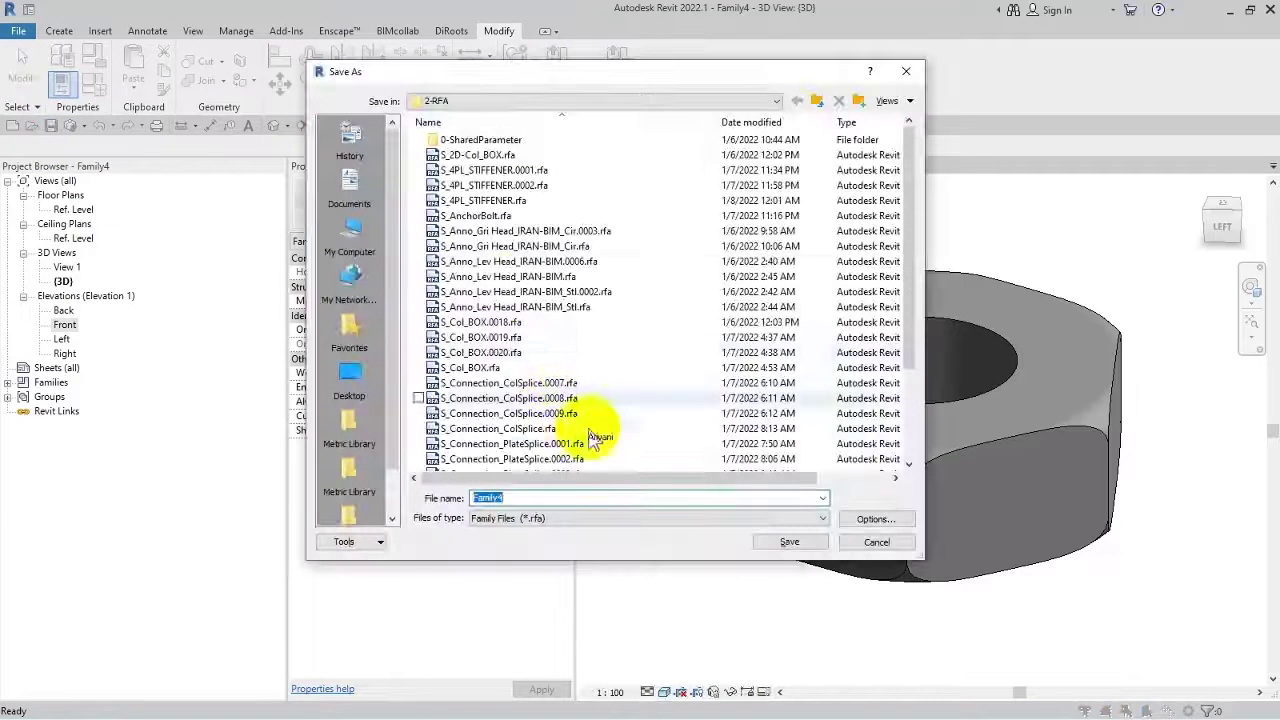
type("S_")
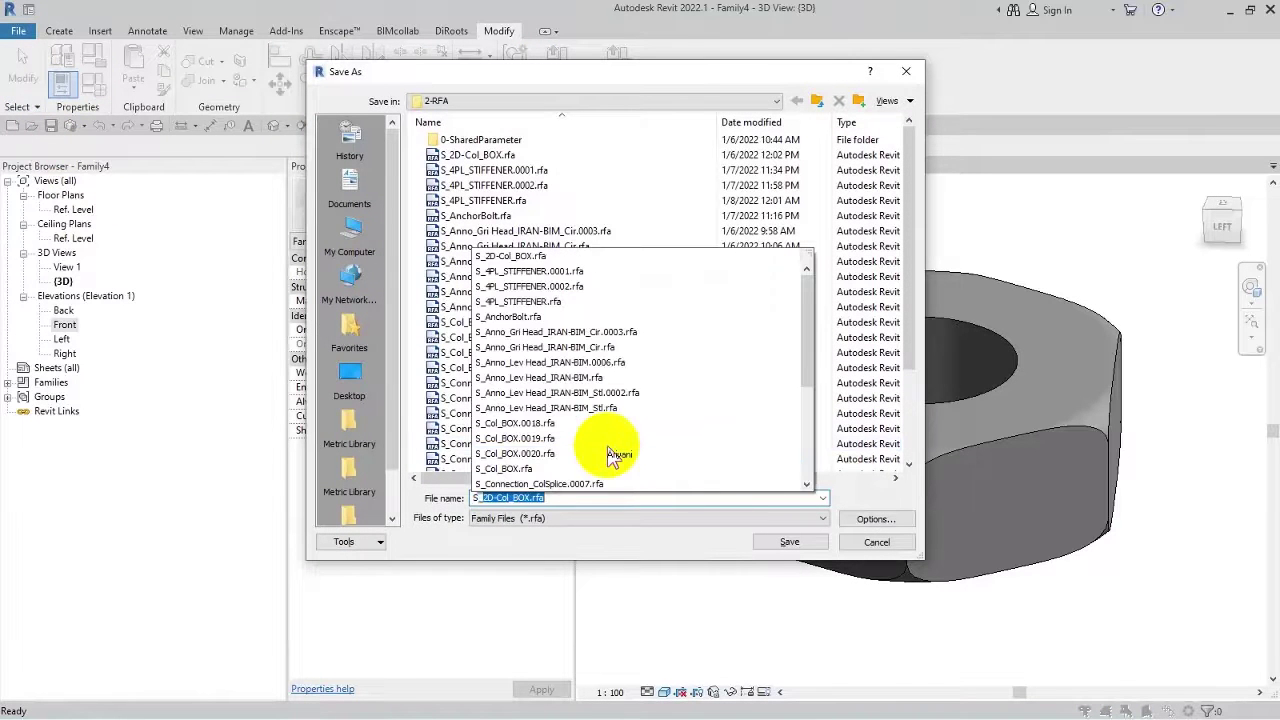
type("NUT")
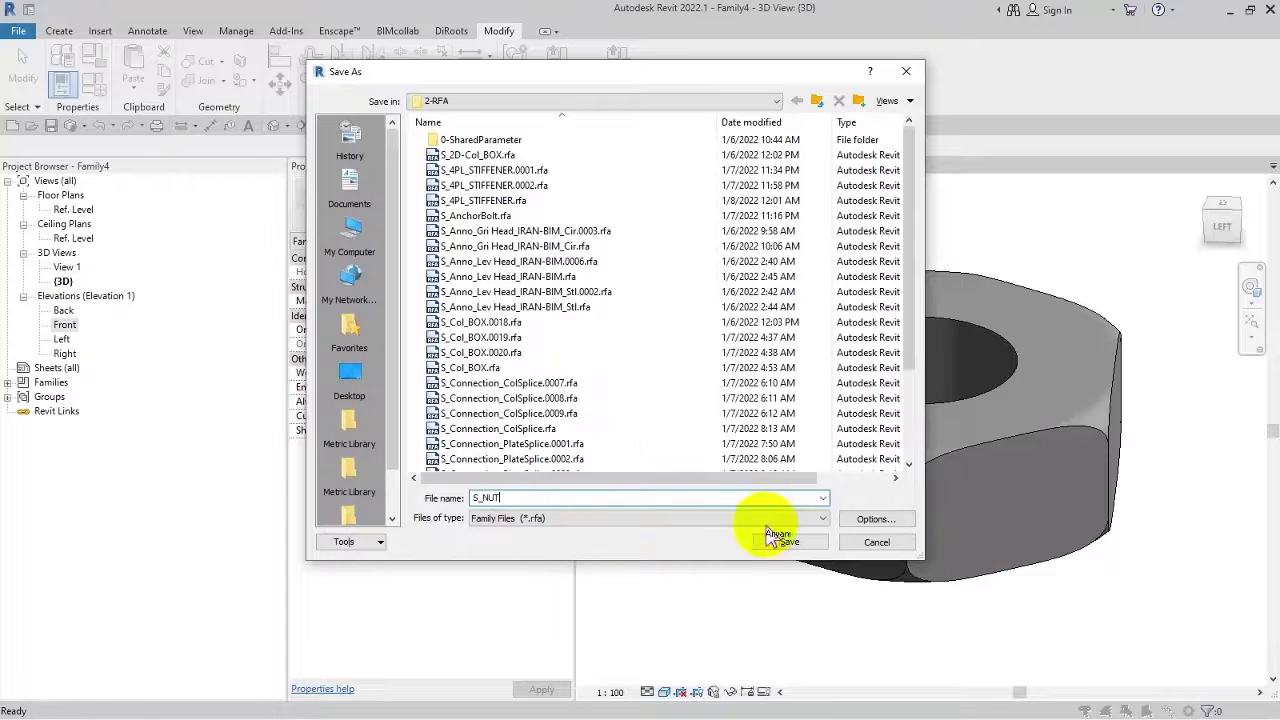
left_click(866, 518)
left_click(625, 428)
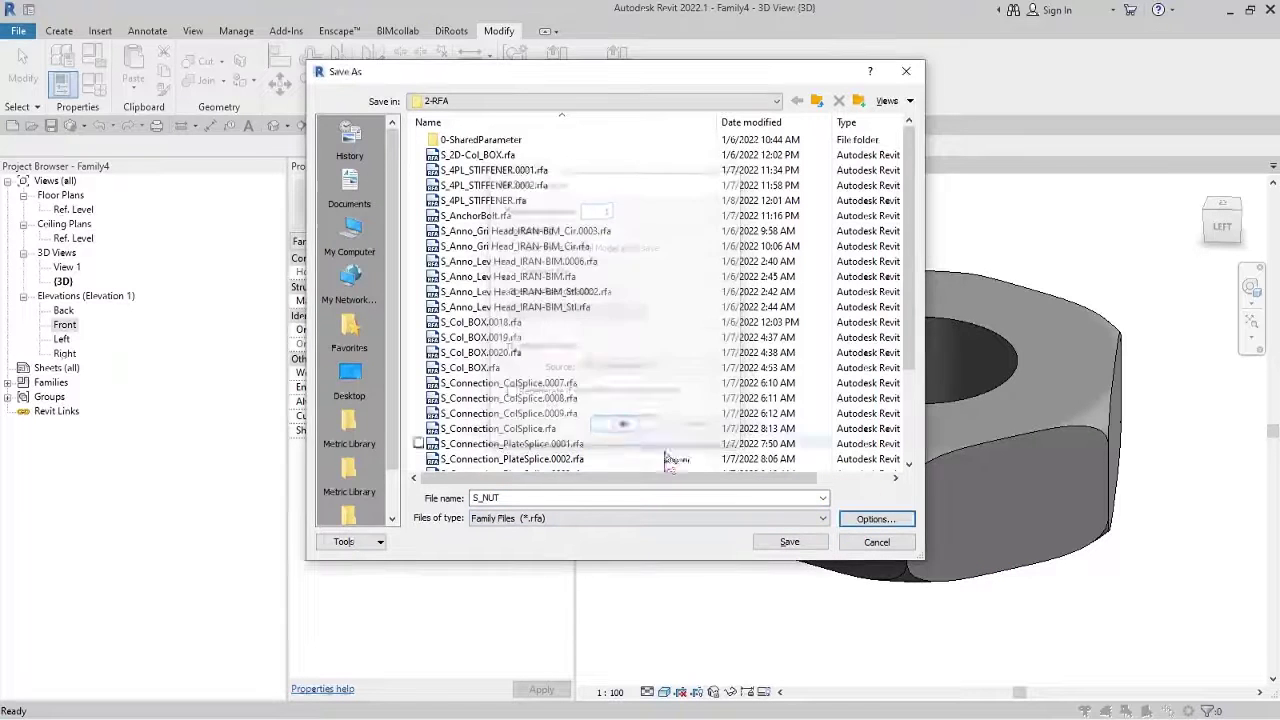
left_click(805, 541)
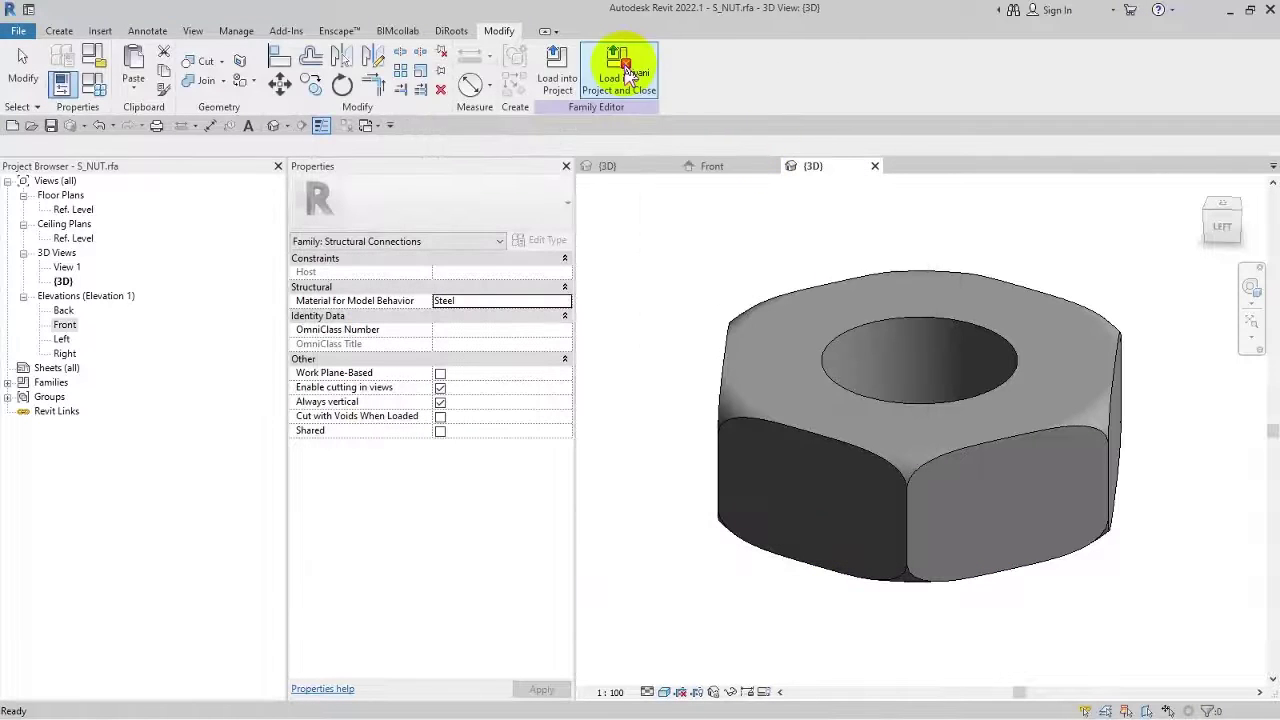
left_click(615, 68)
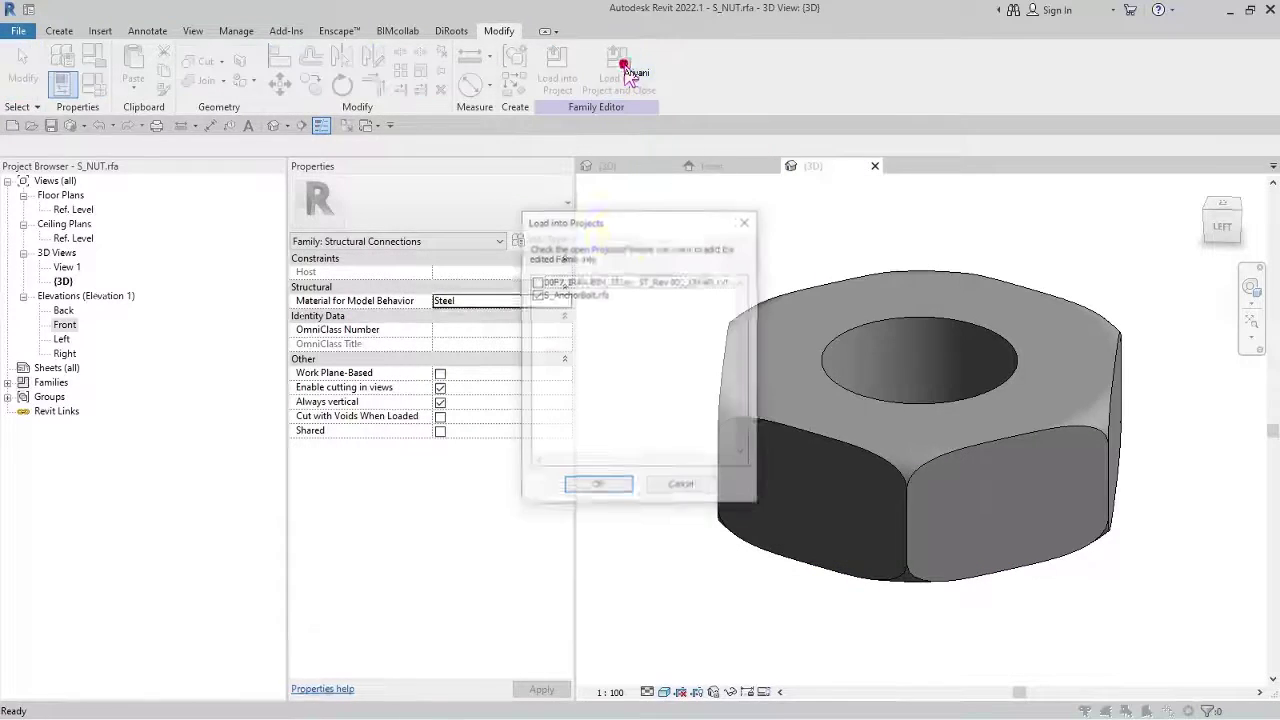
left_click(614, 486)
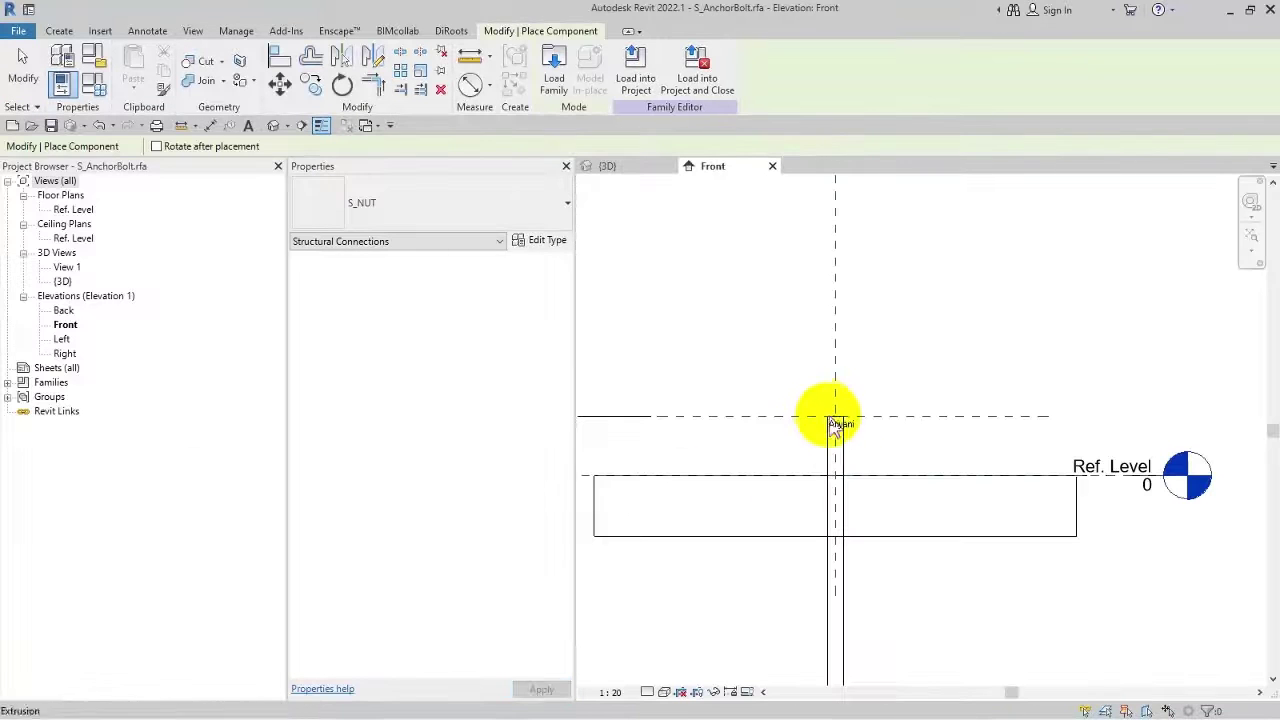
Place an S_NUT instance in the Ref. Level floor plan and align and lock its centre to the two reference planes crossing at the bolt.
left_click(74, 198)
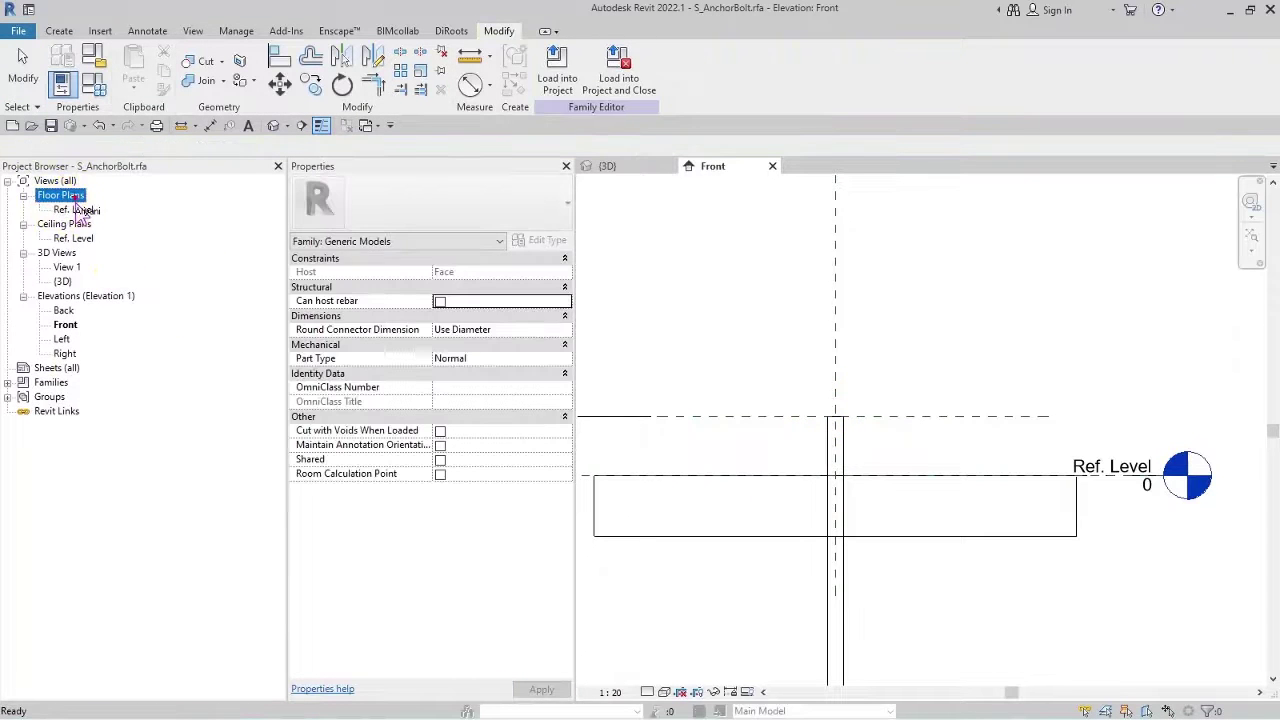
double_click(76, 209)
left_click(60, 31)
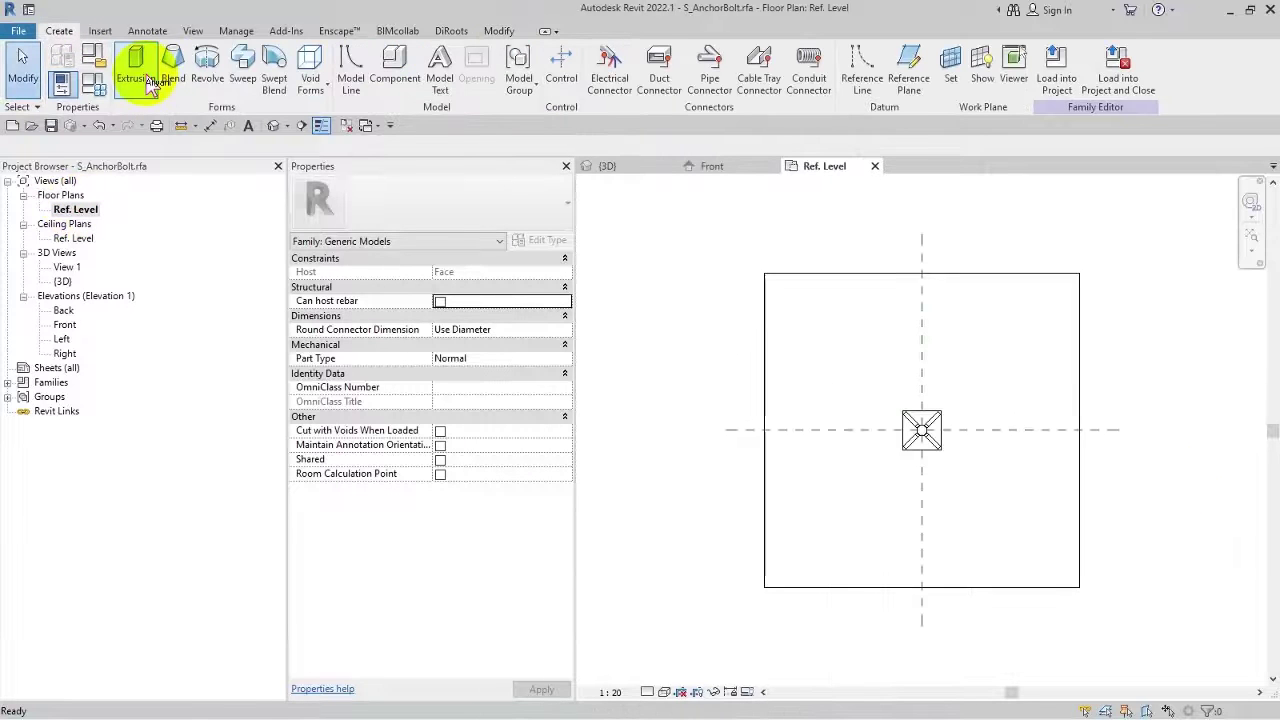
left_click(395, 70)
scroll(950, 450, "up", 5)
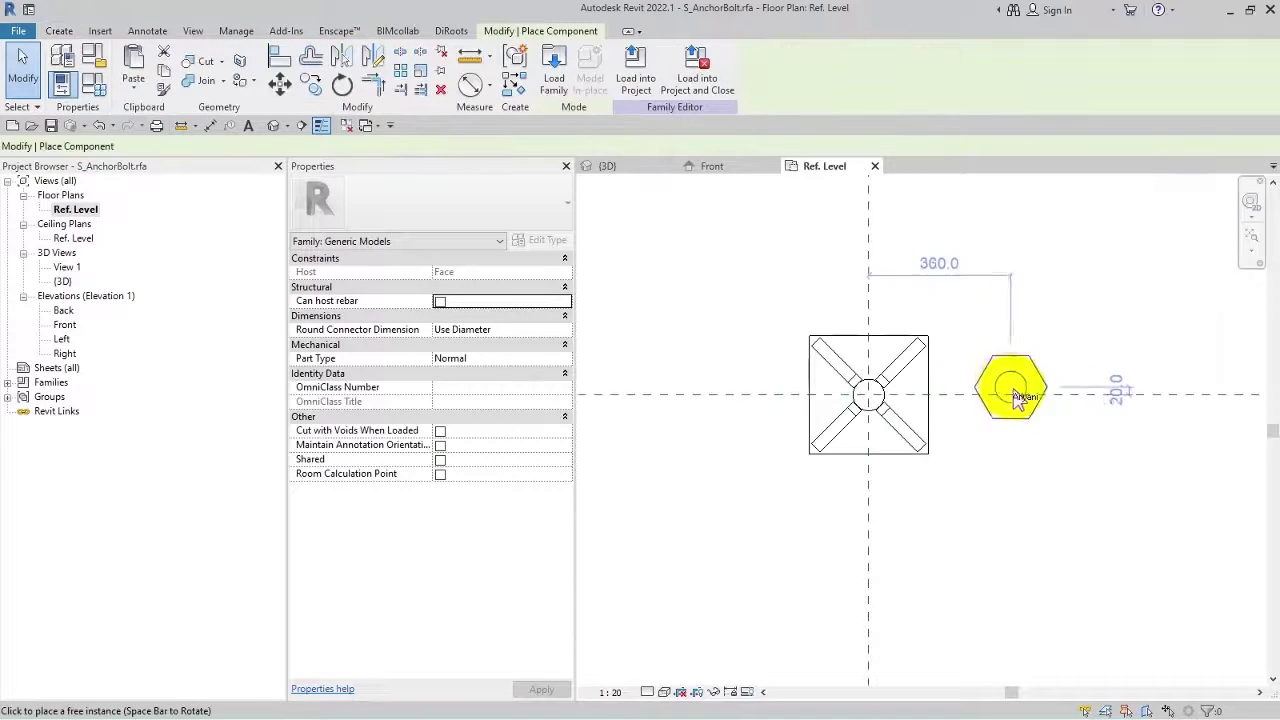
left_click(1036, 334)
left_click(283, 60)
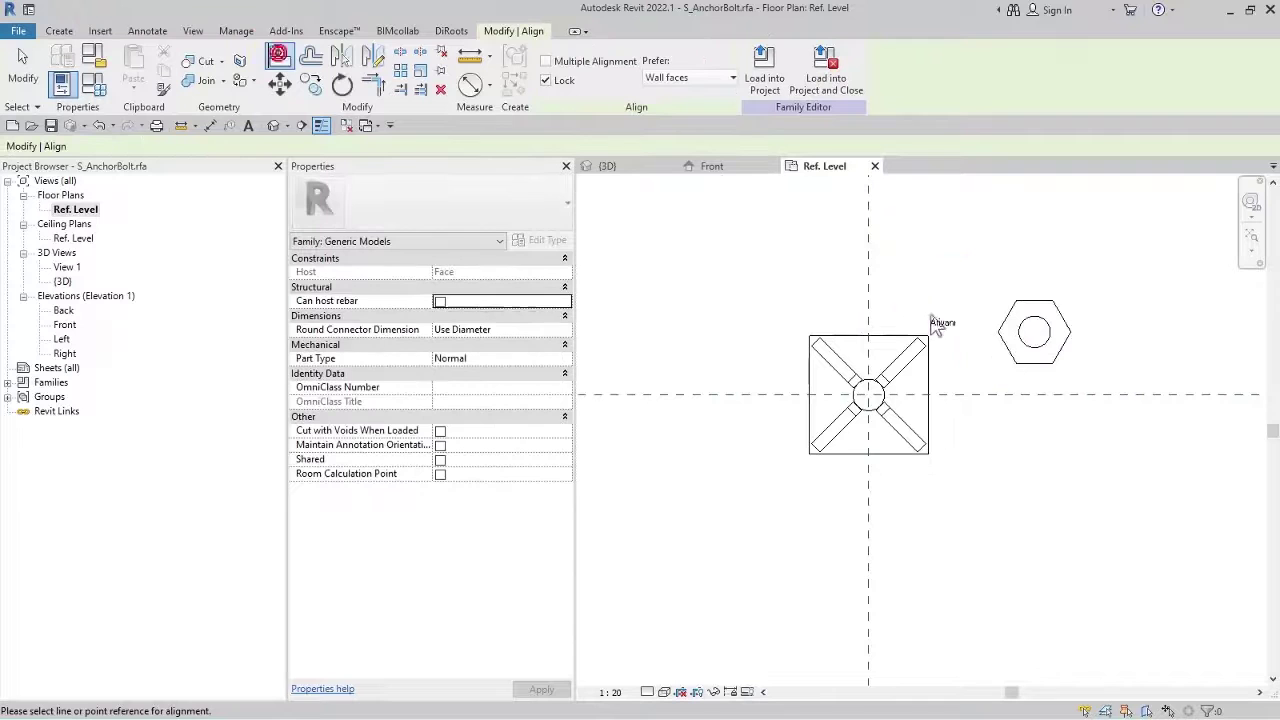
left_click(1045, 343)
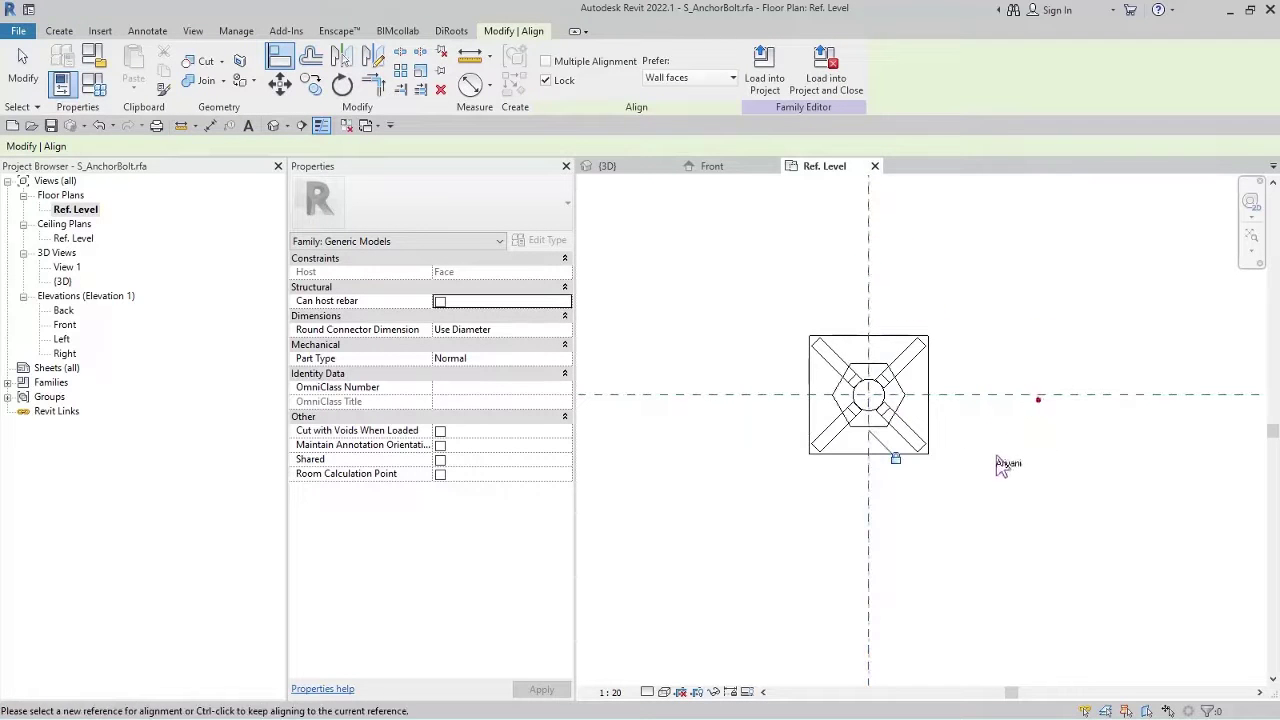
In the Front elevation, copy the nut vertically up the bolt by about 150 mm.
double_click(64, 324)
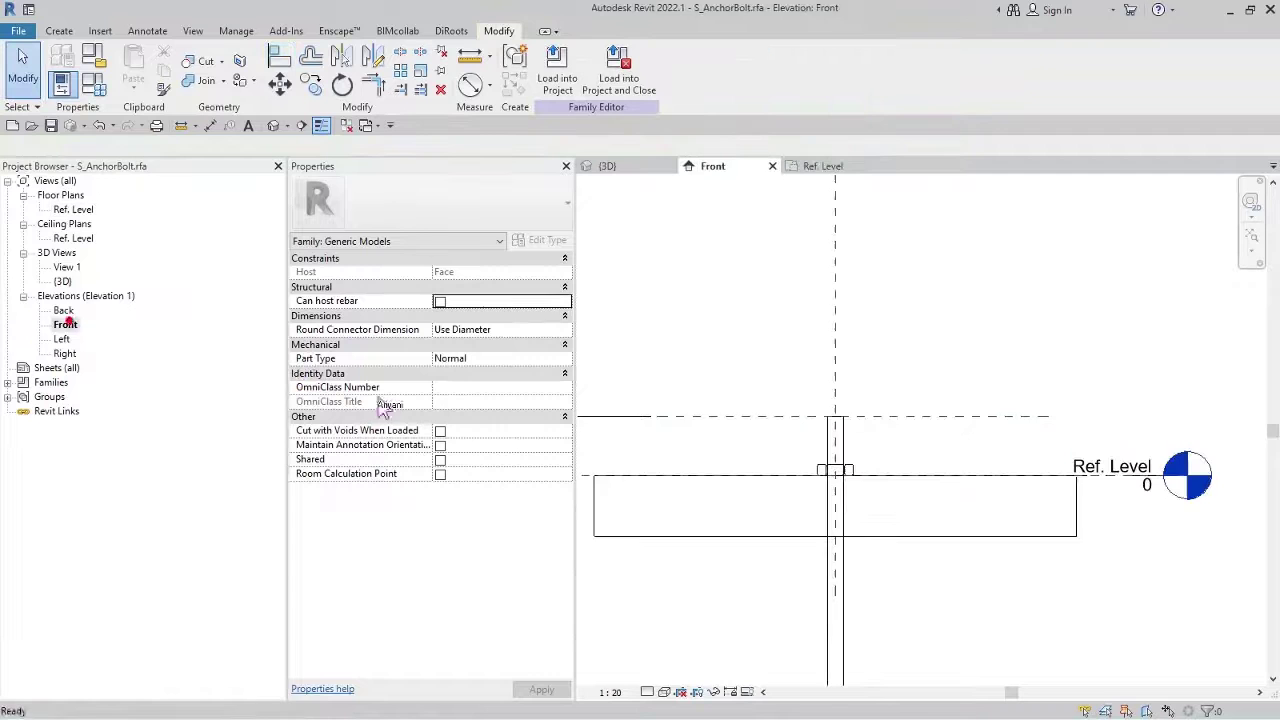
left_click(858, 478)
scroll(858, 478, "up", 2)
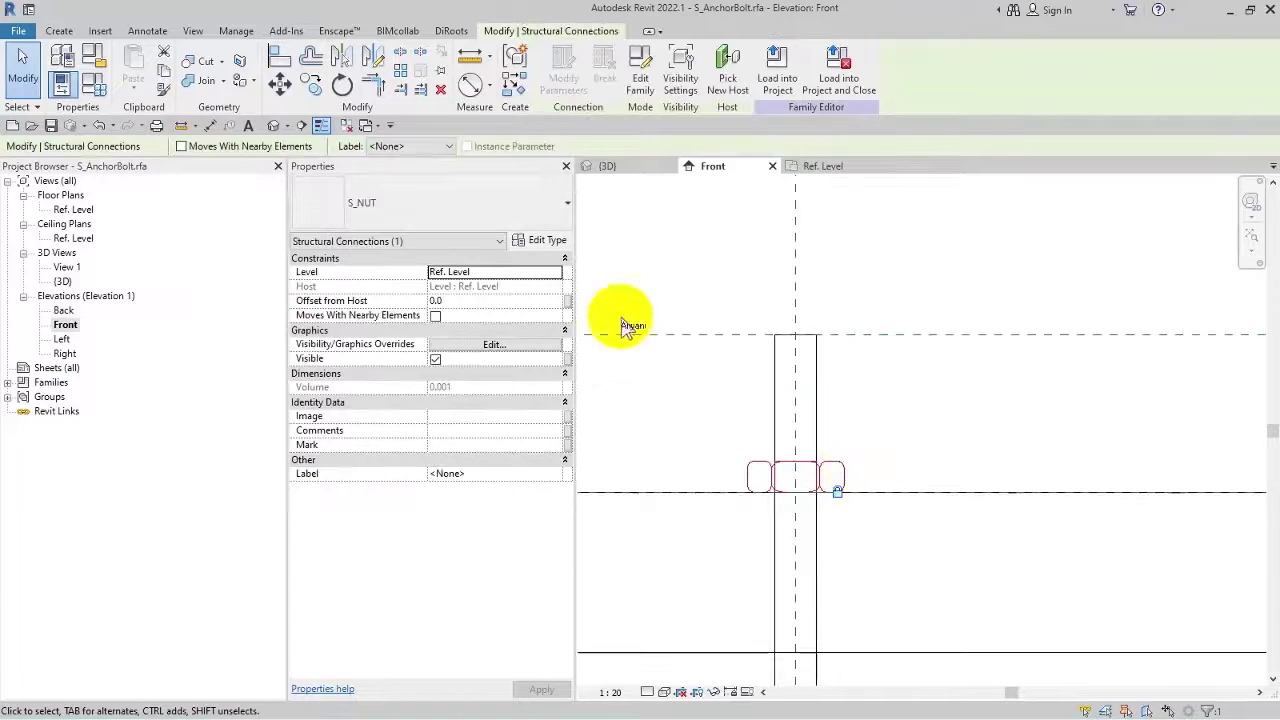
left_click(311, 84)
left_click(889, 413)
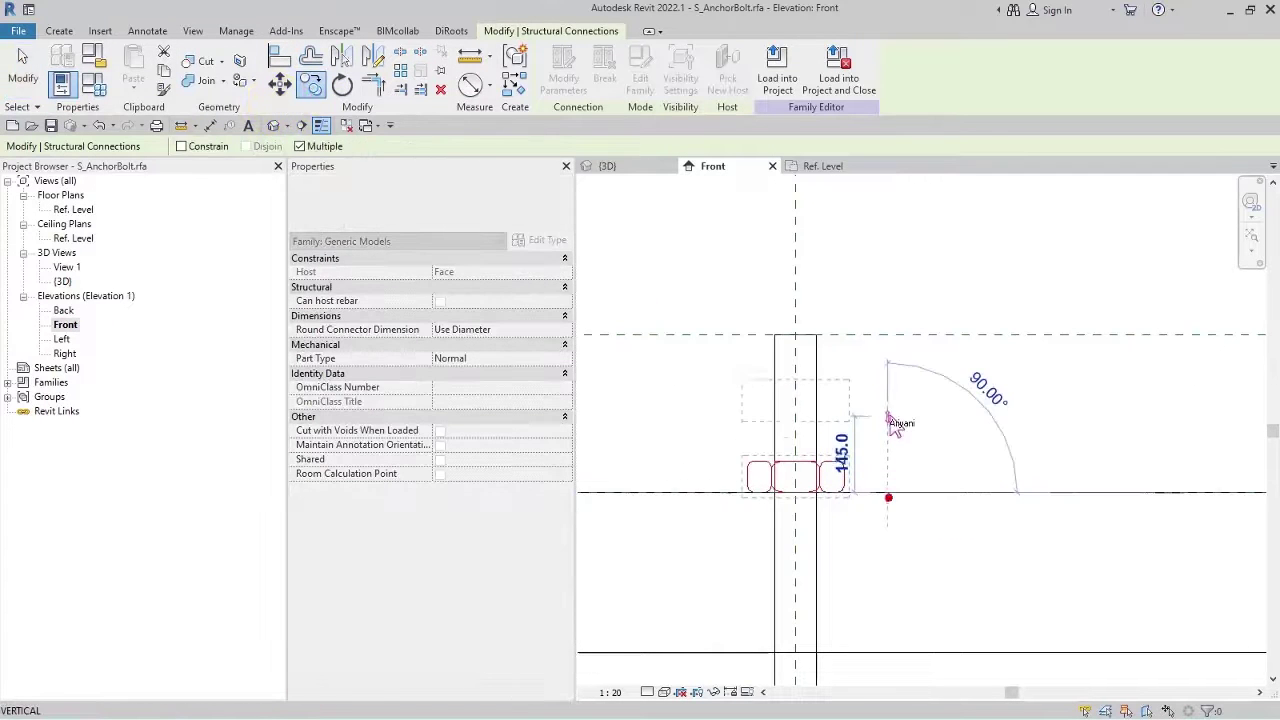
left_click(350, 80)
Align and lock the copied nut's underside to the lower nut's upper face and its centre to the vertical reference plane.
key("a")
key("l")
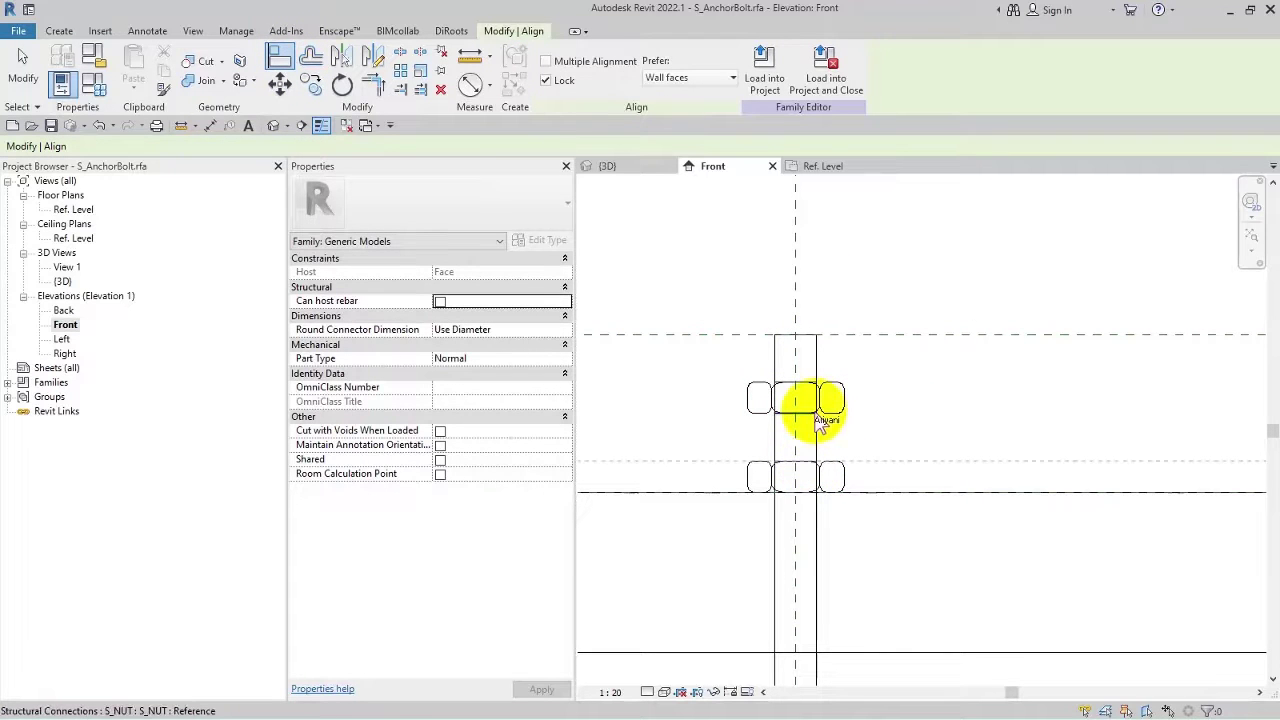
left_click(812, 412)
left_click(1146, 694)
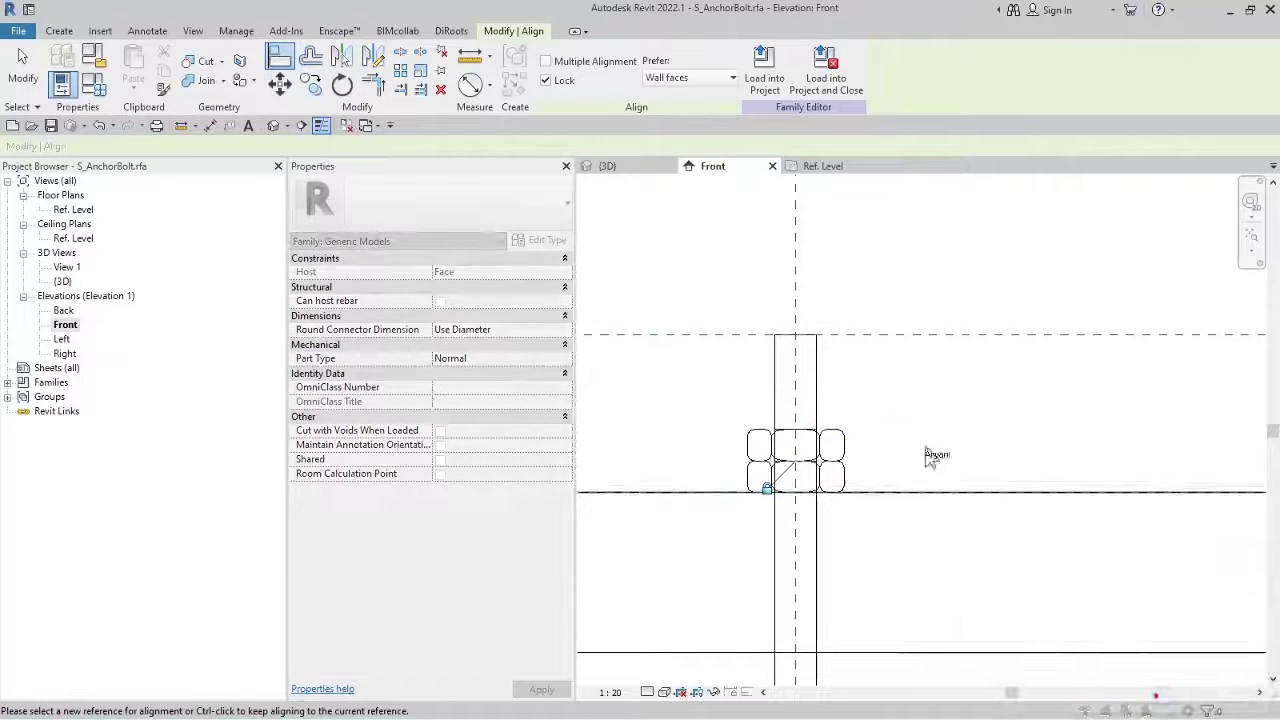
left_click(798, 302)
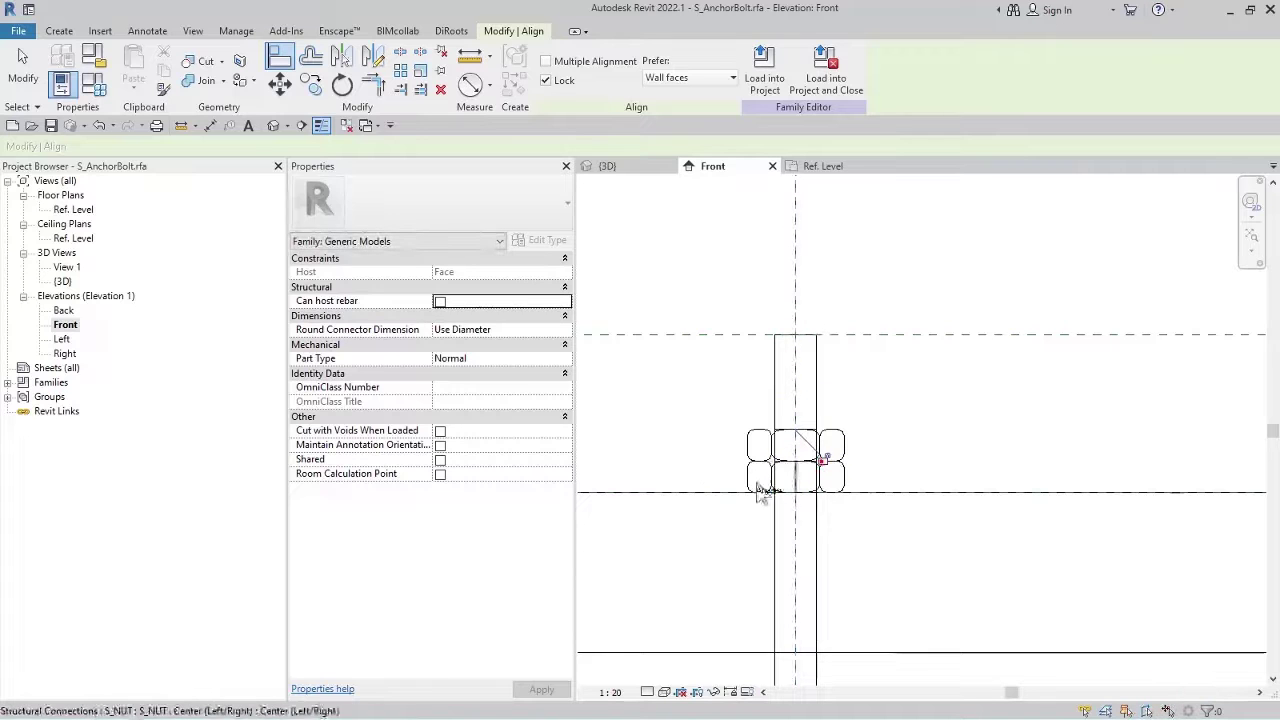
In the Left elevation, align and lock the upper nut's centre to the Center (Front/Back) reference plane.
double_click(62, 339)
left_click(281, 62)
scroll(857, 466, "up", 3)
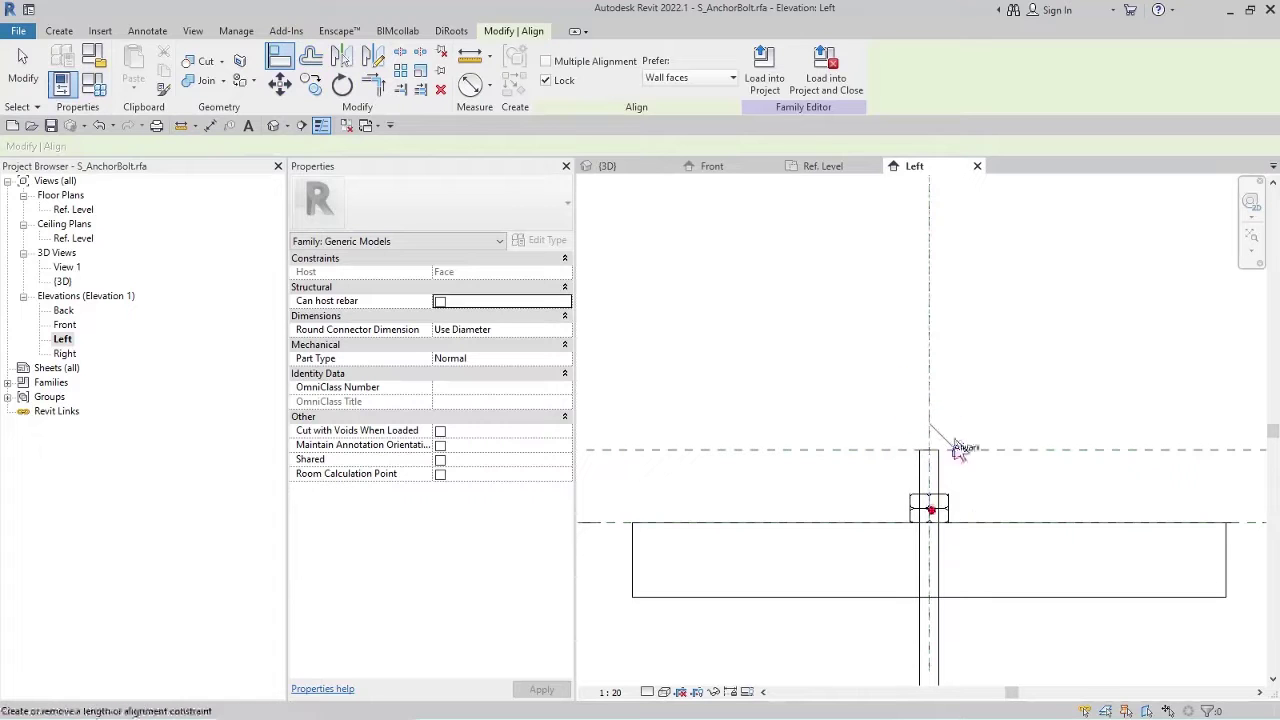
left_click(931, 376)
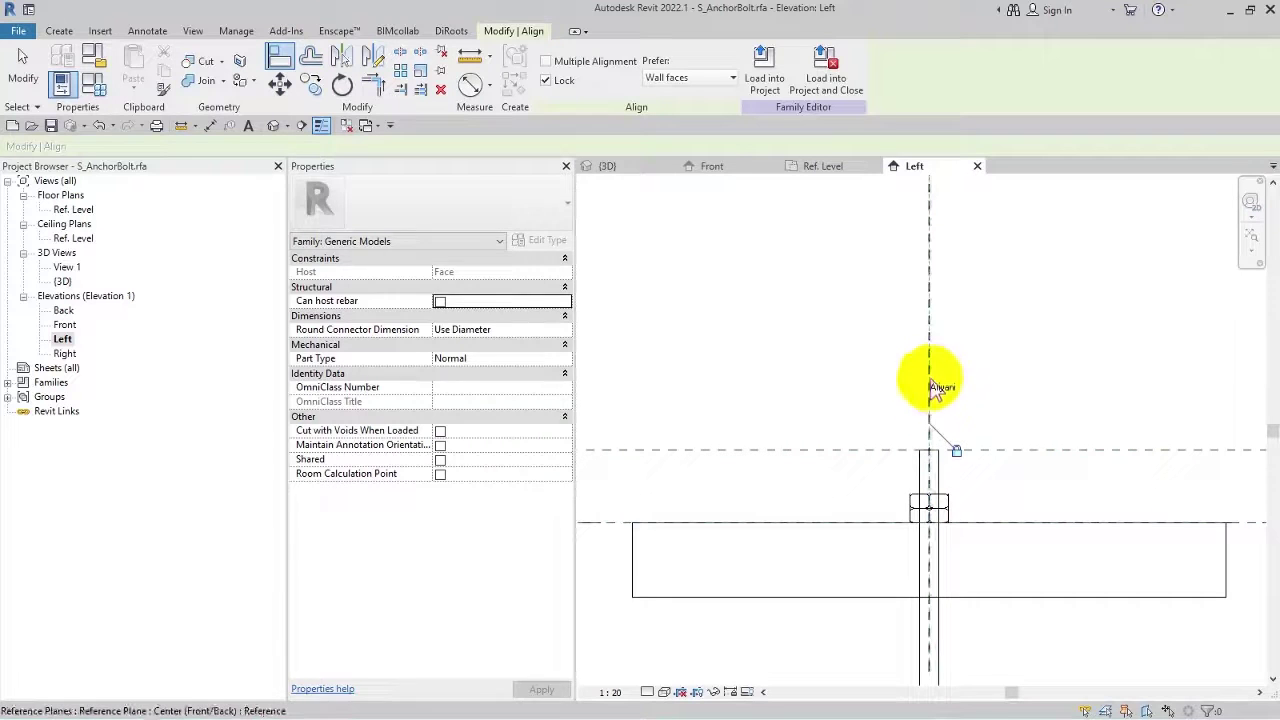
In the 3D view, rotate the upper nut about the bolt relative to the lower nut, removing the conflicting constraints.
left_click(273, 126)
middle_click_drag(876, 346, 966, 357, "shift")
left_click(966, 357)
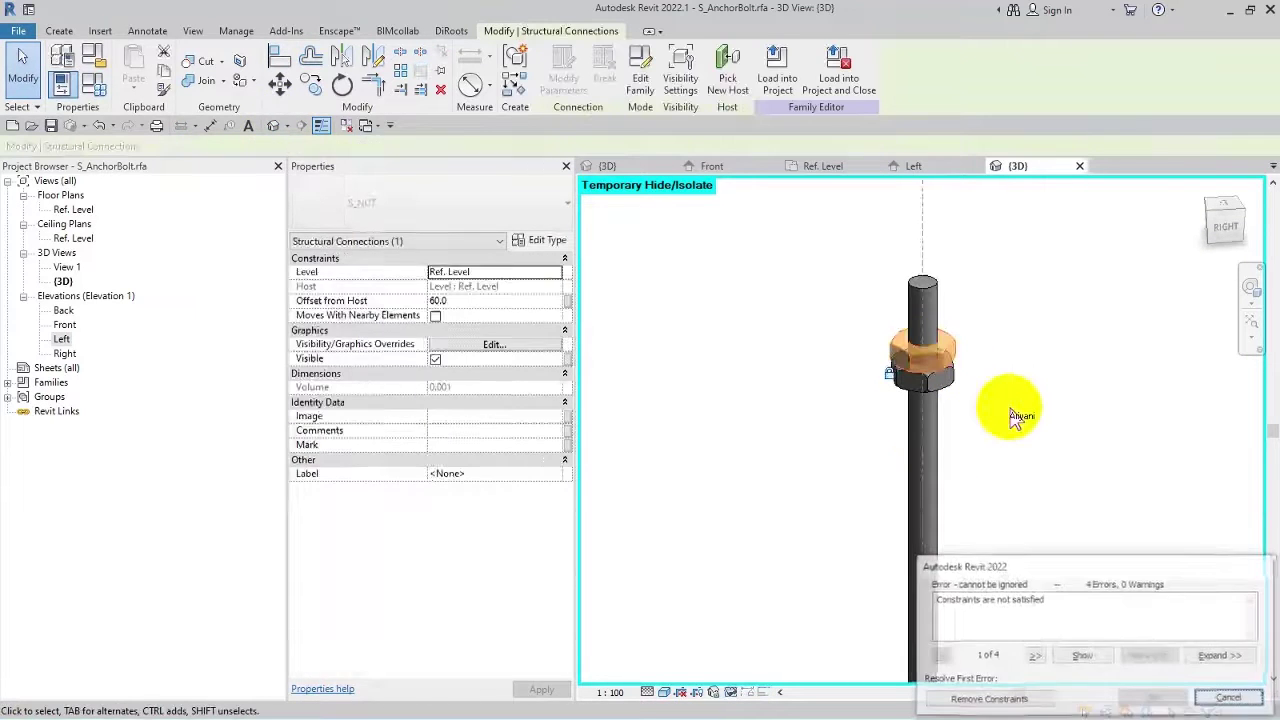
left_click(1020, 698)
left_click(1034, 512)
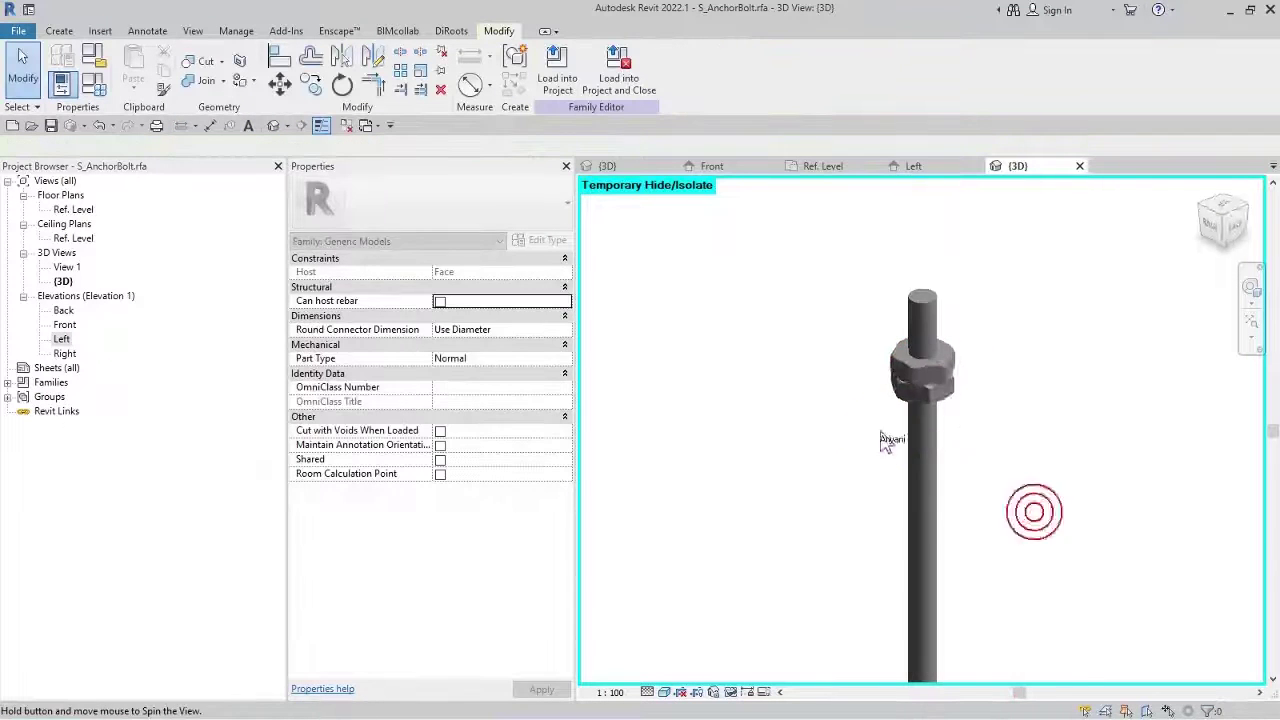
Save the anchor bolt family with its two nuts and close all of its open views.
scroll(920, 371, "up", 5)
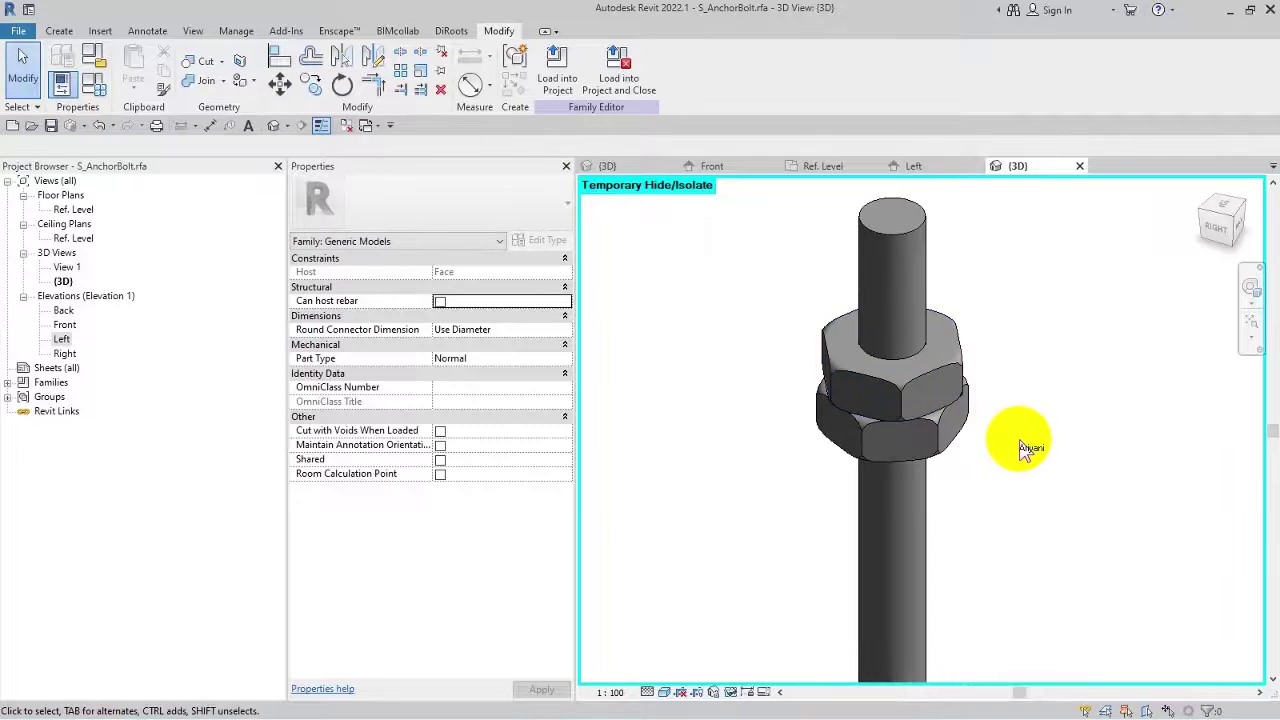
middle_click_drag(1022, 447, 995, 427, "shift")
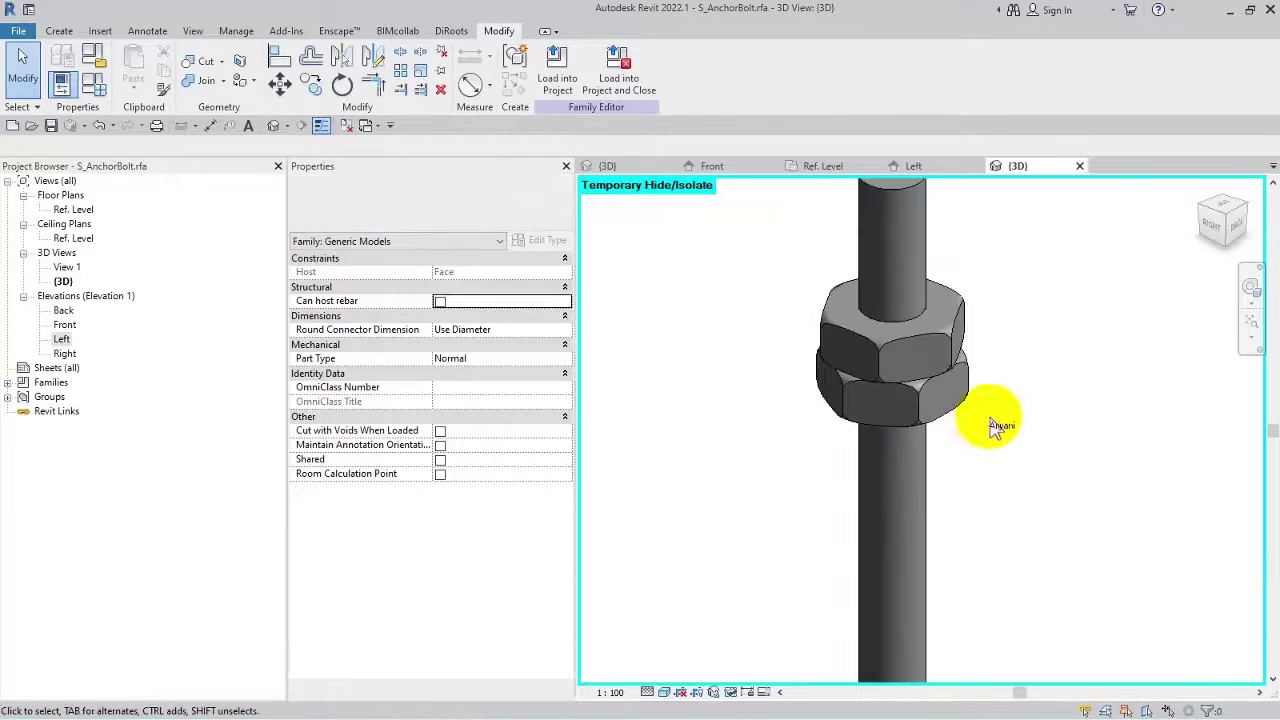
scroll(1005, 450, "down", 4)
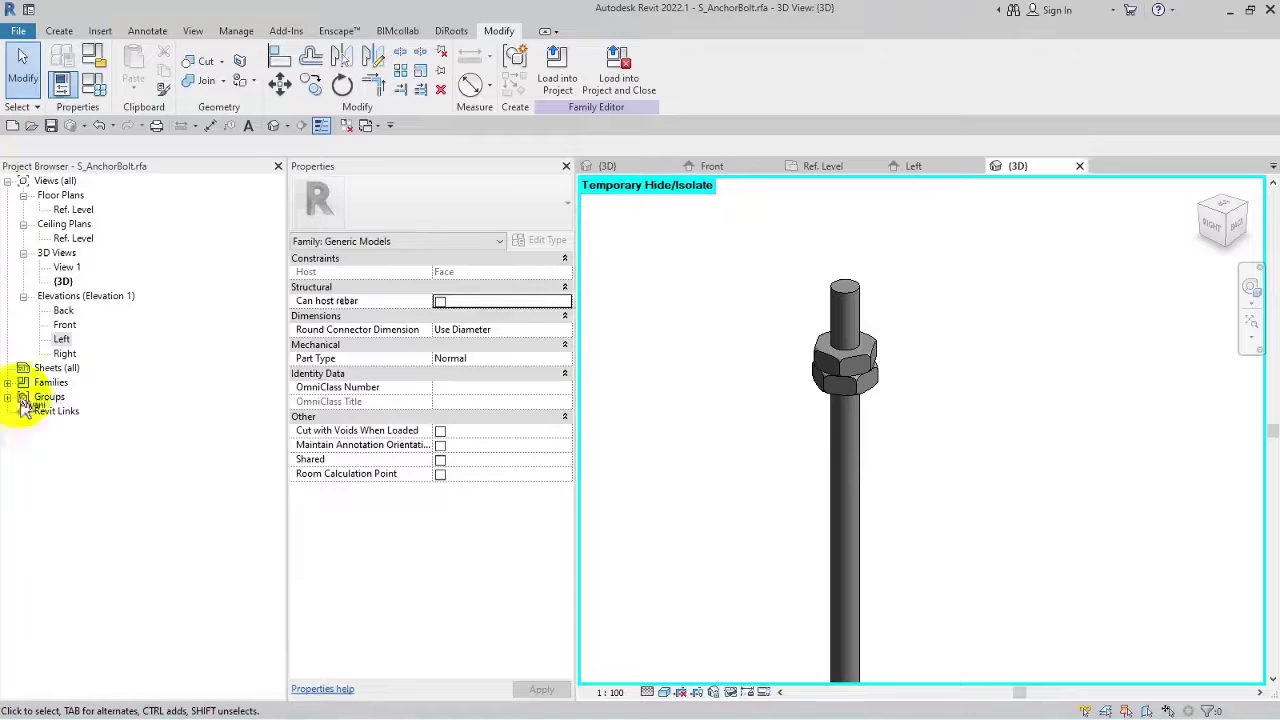
middle_click_drag(730, 455, 991, 520, "shift")
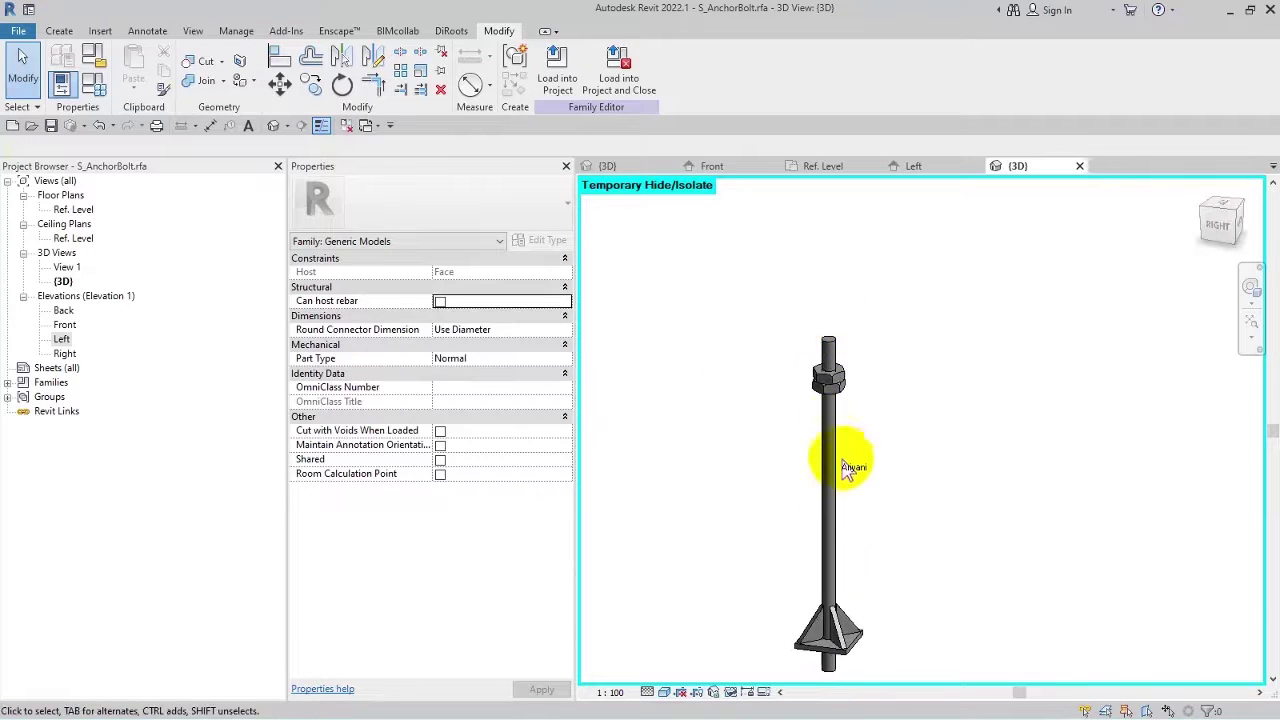
middle_click_drag(845, 468, 754, 440)
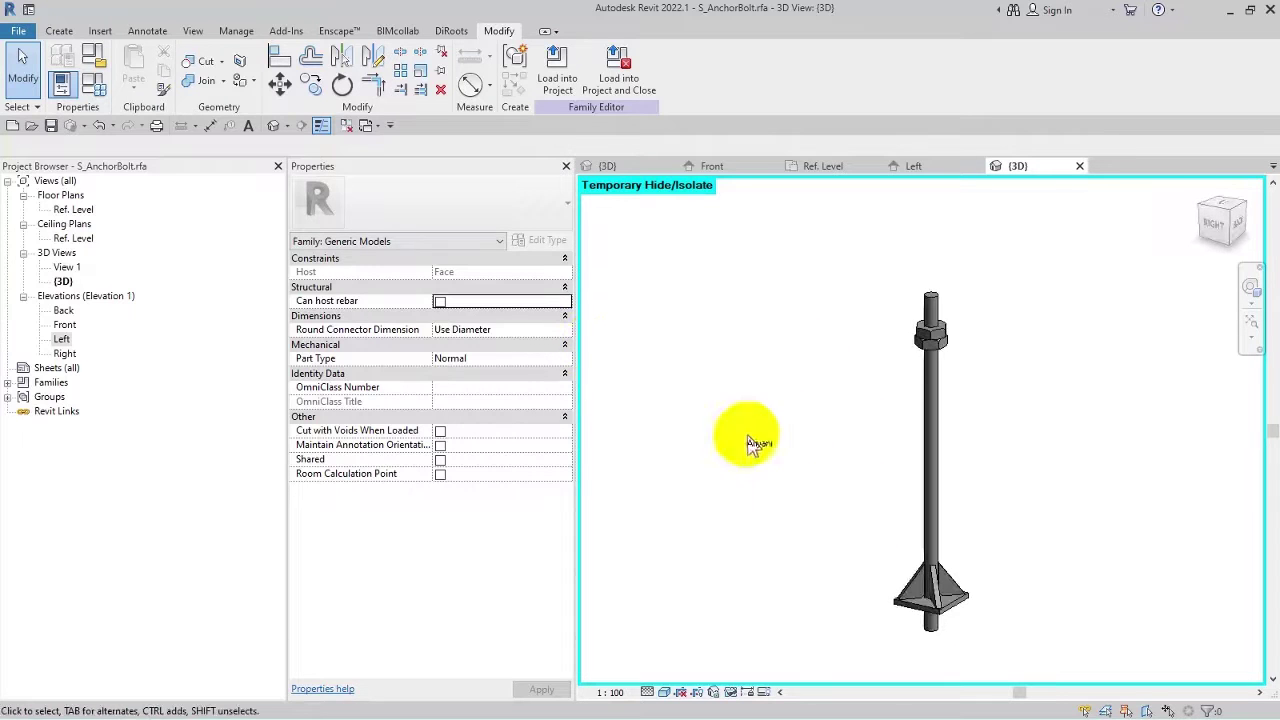
left_click(57, 132)
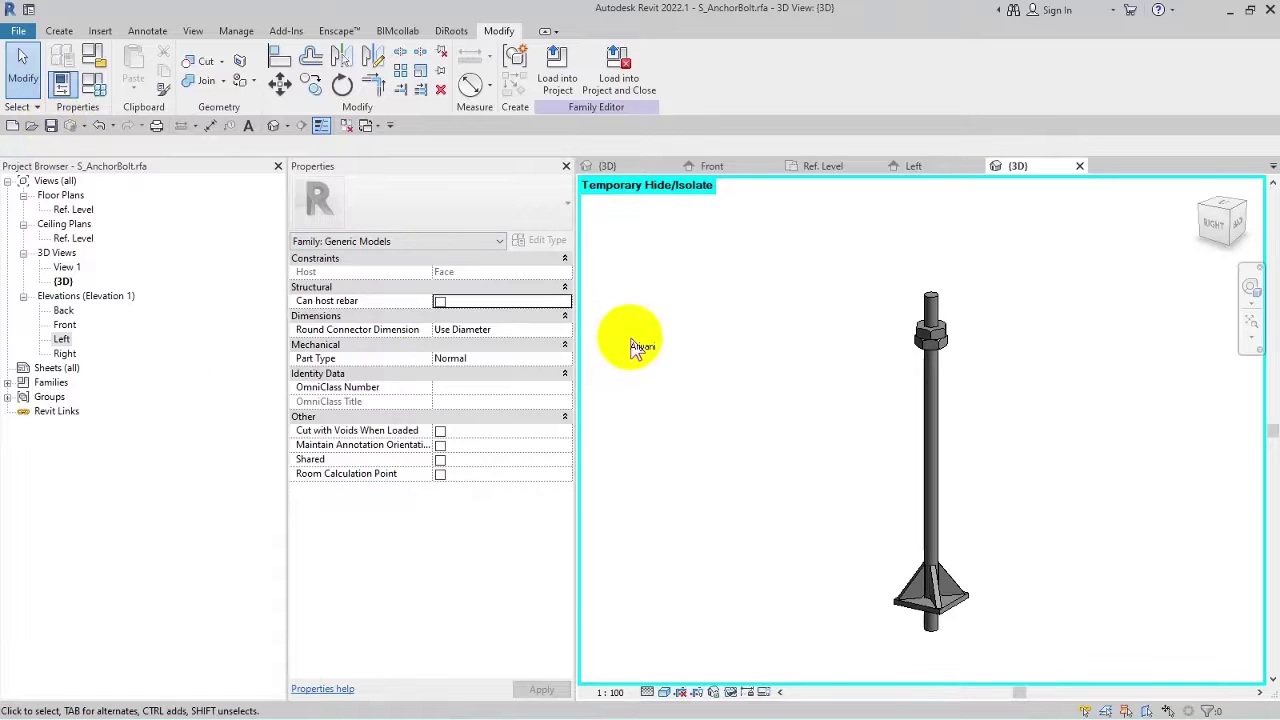
left_click(347, 127)
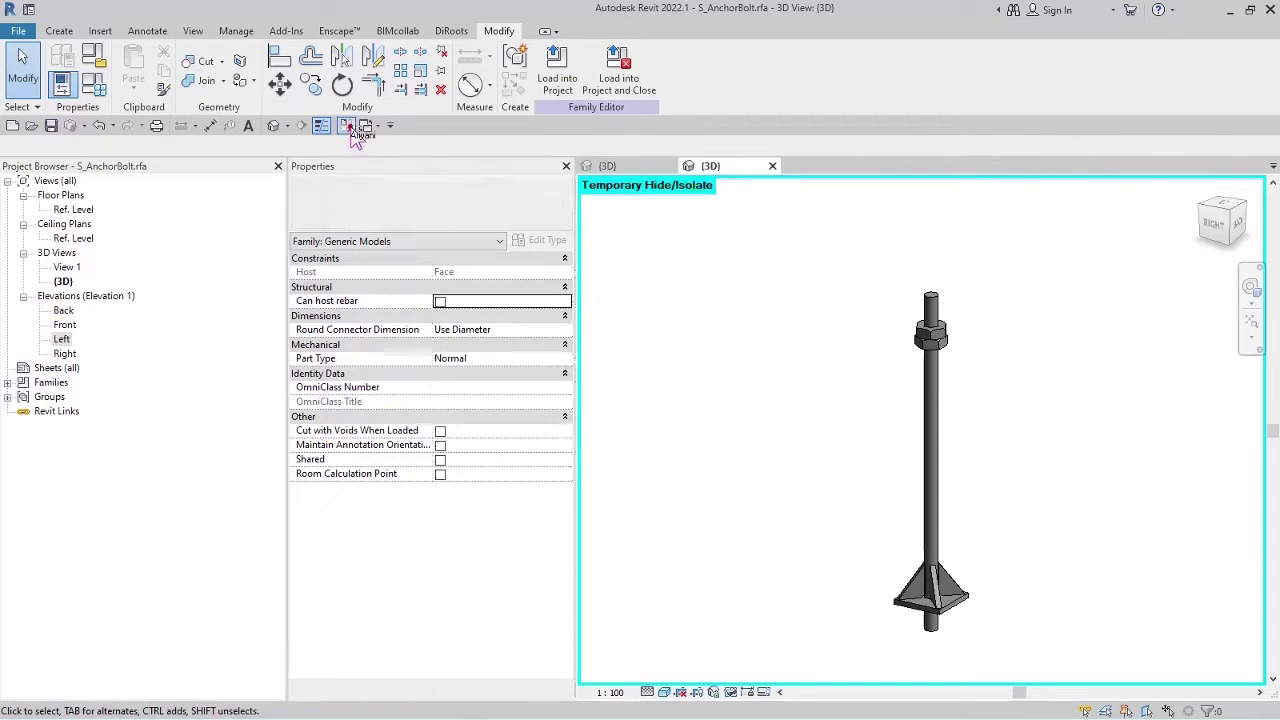
left_click(772, 166)
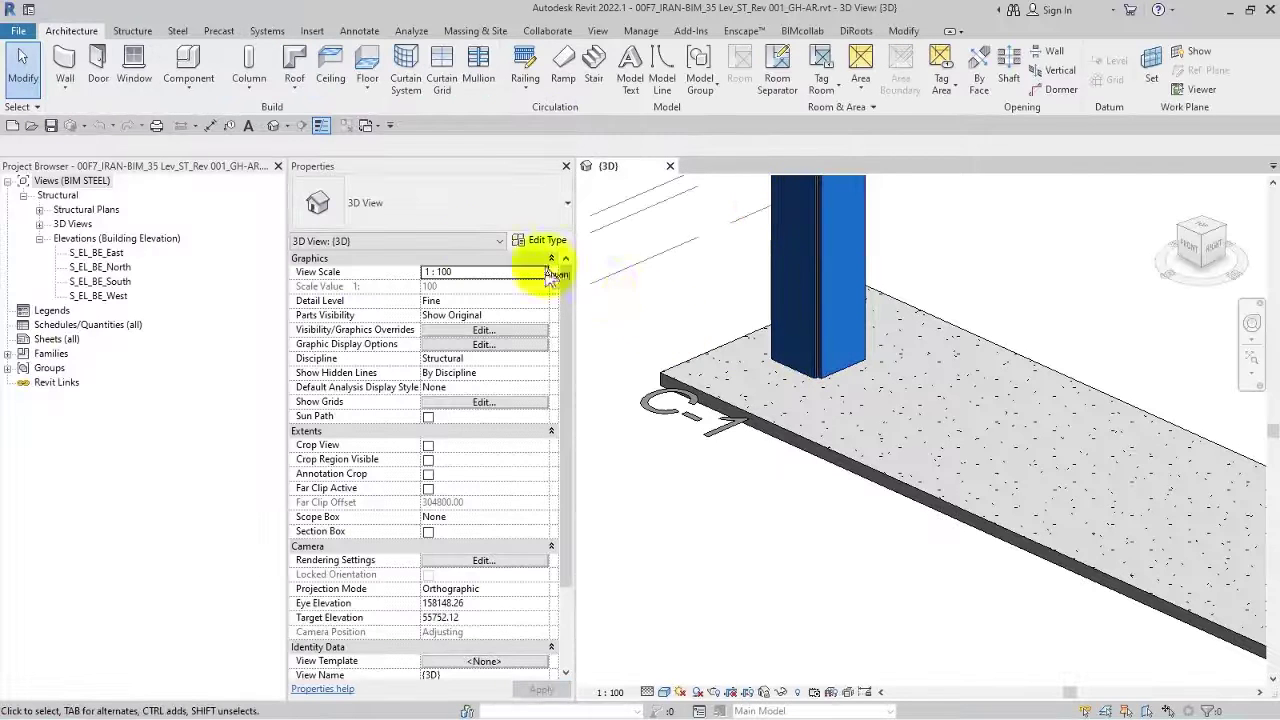
Reopen S_AnchorBolt.rfa and pick Structural Connections as its family category.
left_click(22, 32)
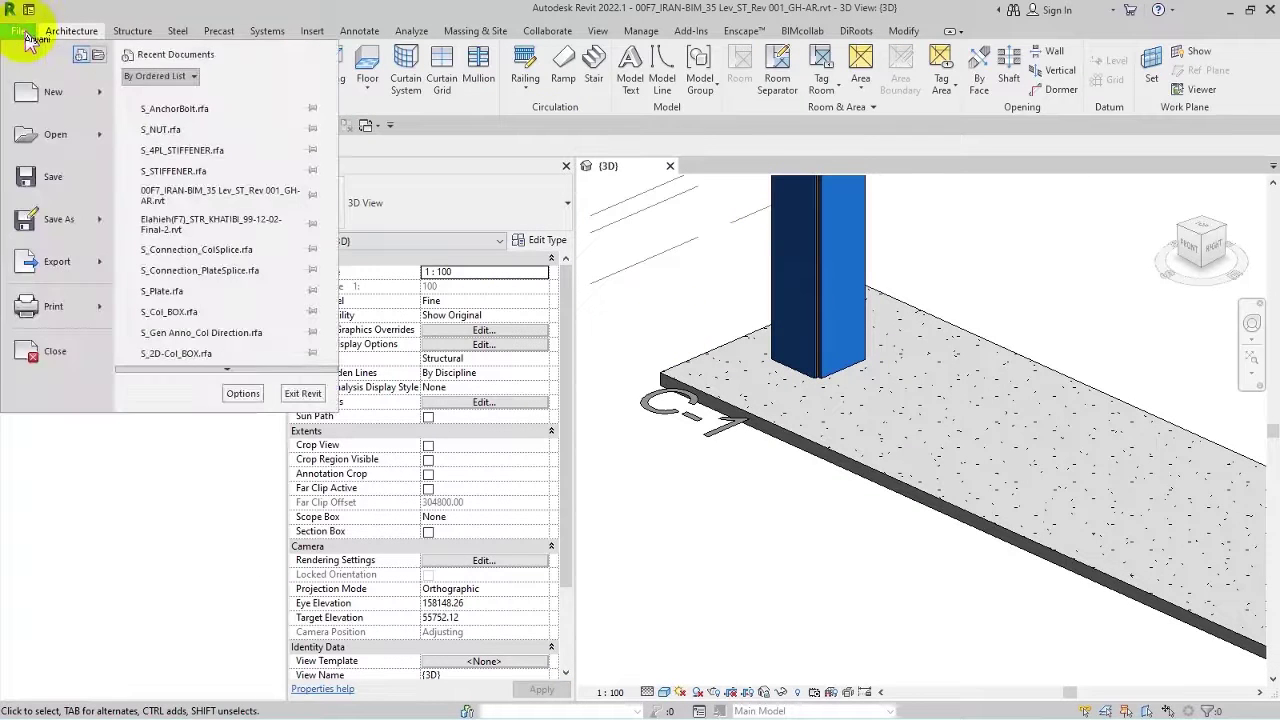
left_click(172, 106)
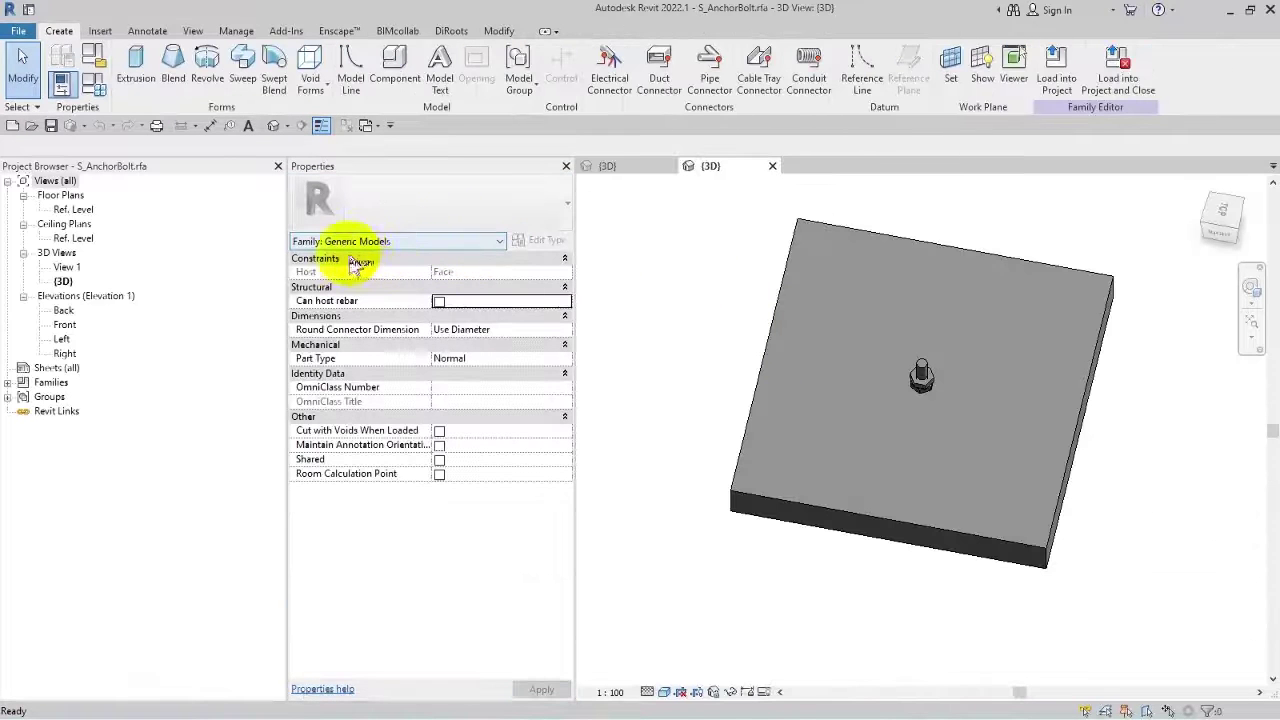
left_click(95, 56)
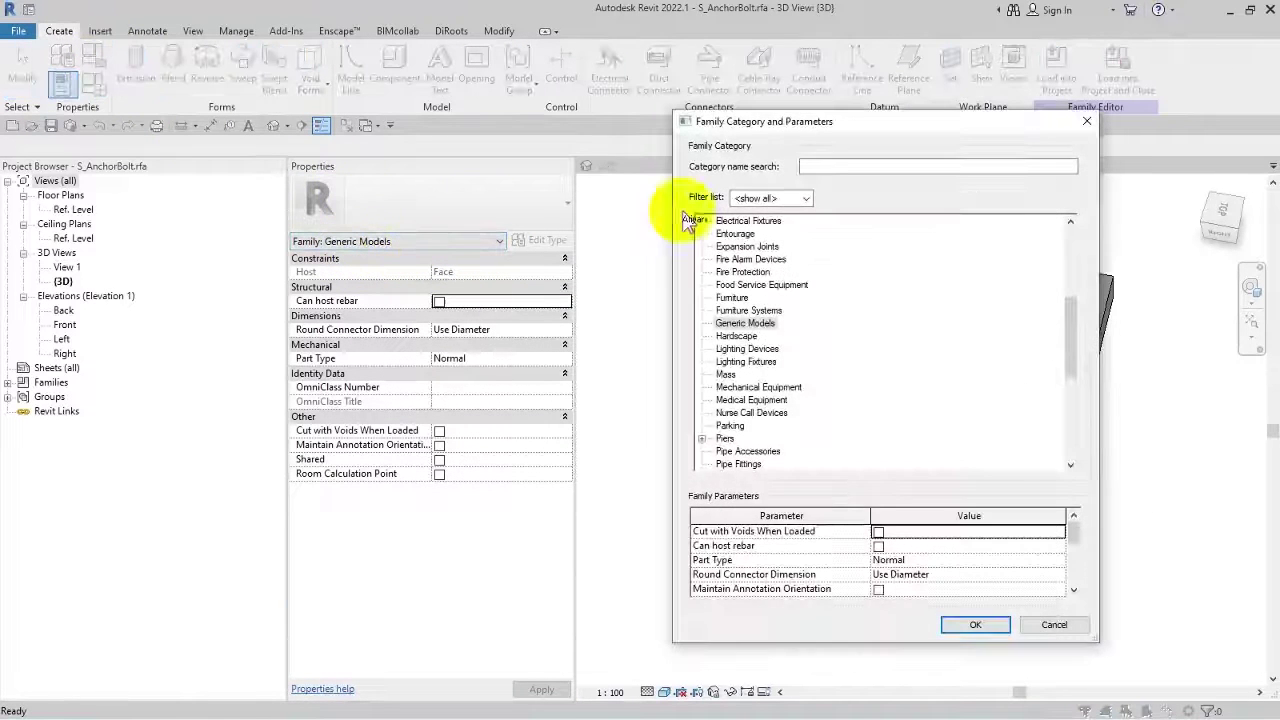
type("con")
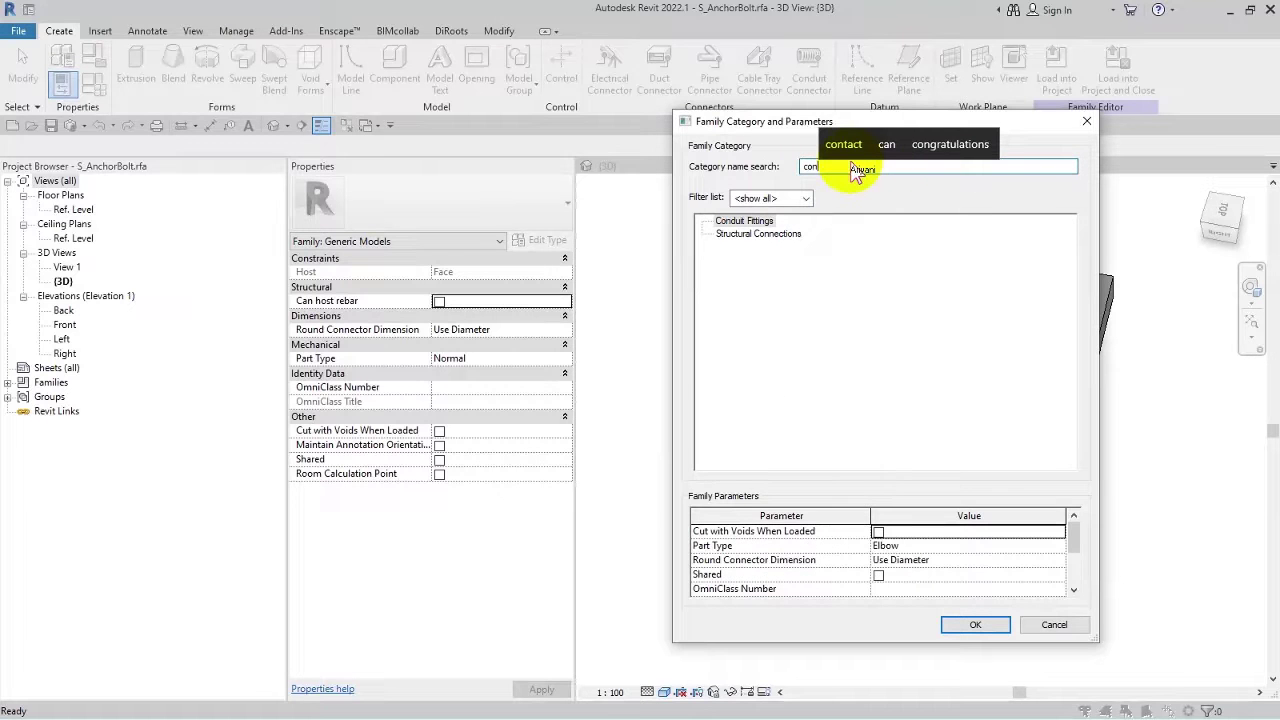
key("ctrl+a")
type("an")
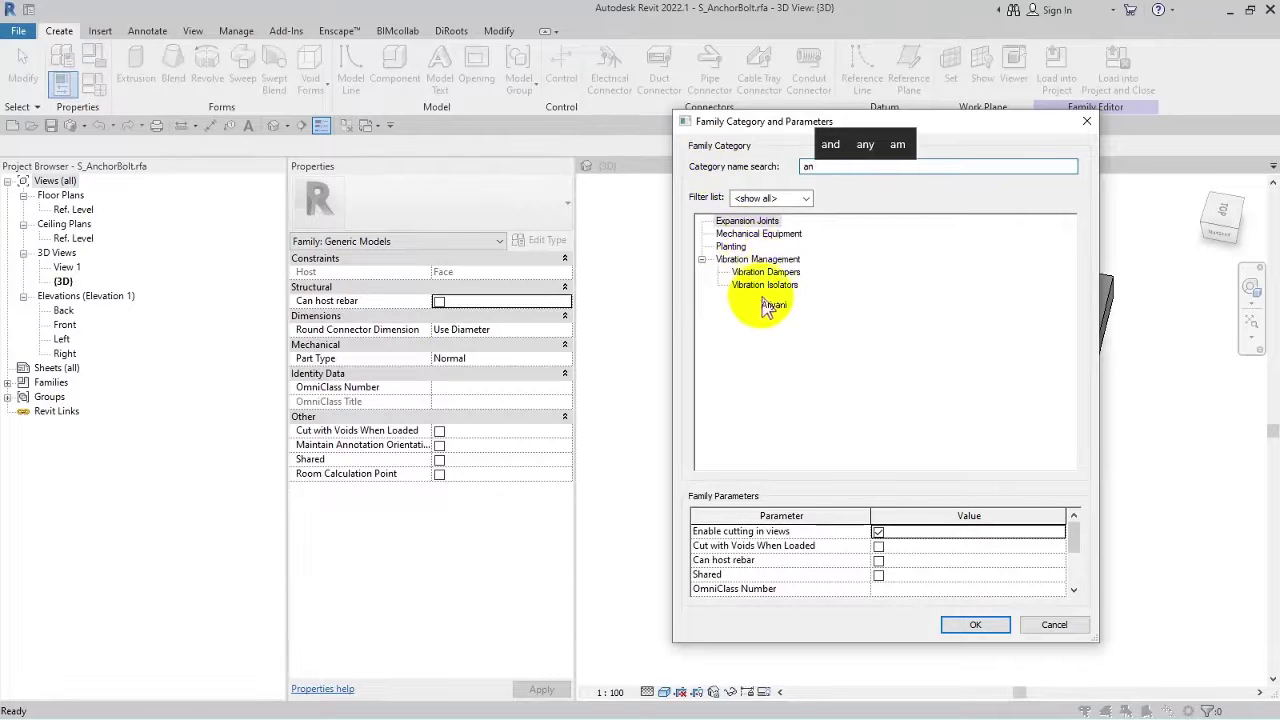
left_click(808, 167)
type("con")
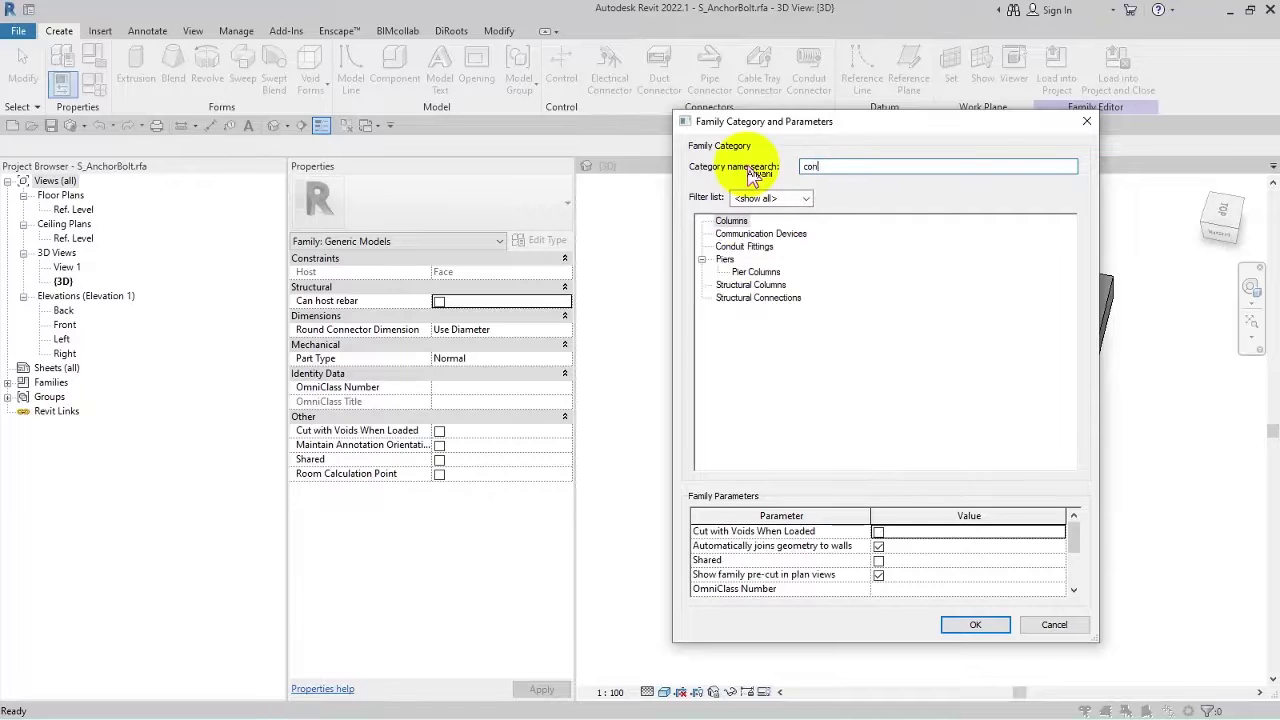
left_click(763, 236)
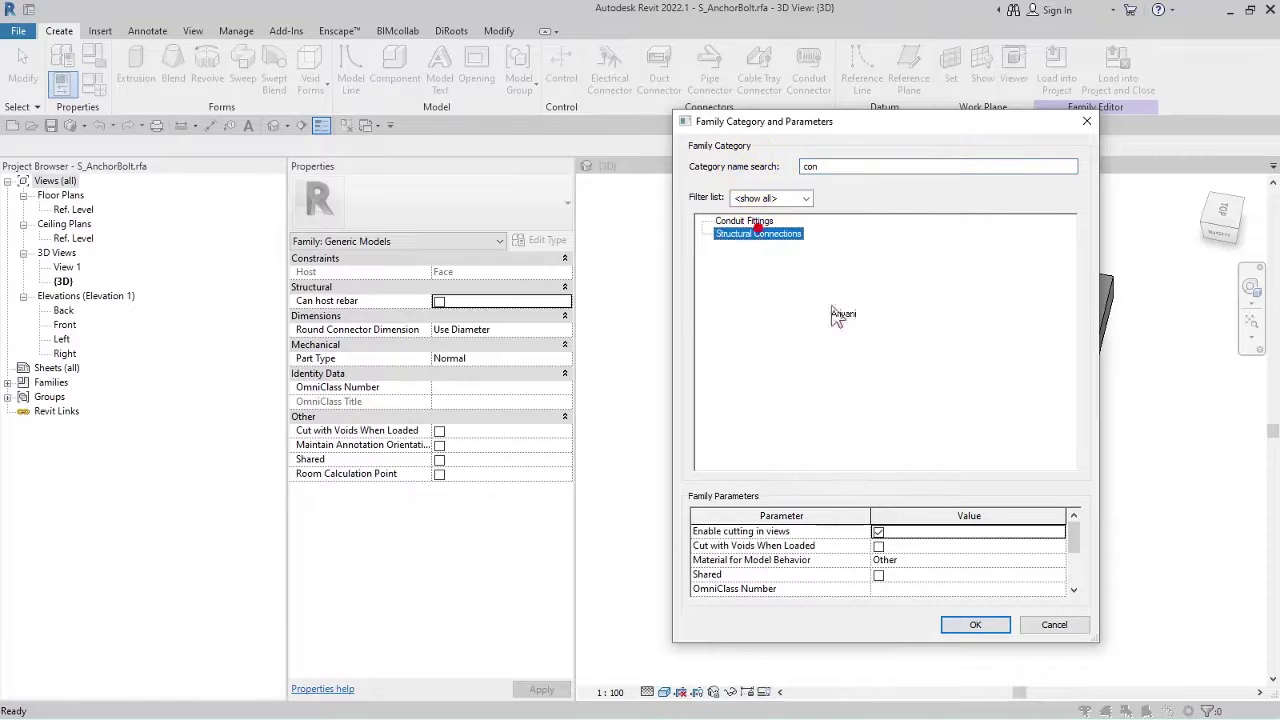
Set the family's Material for Model Behavior to Steel and apply the category settings.
left_click(1057, 560)
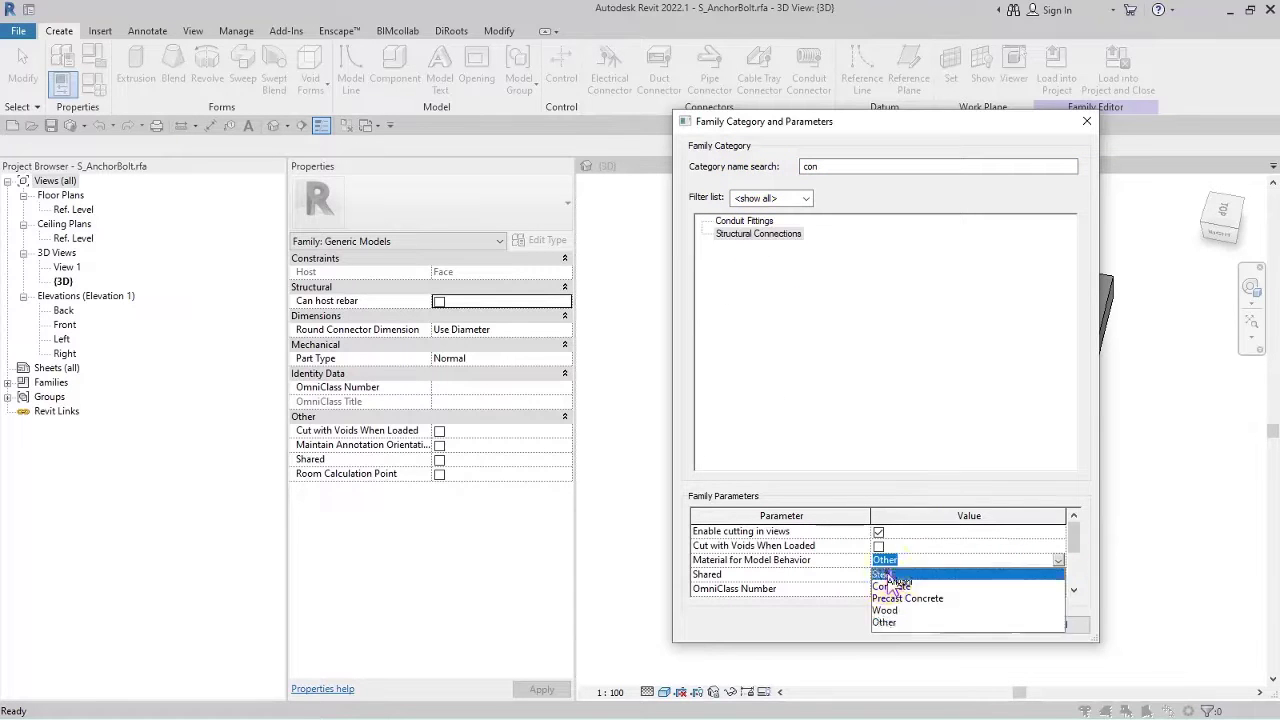
left_click(930, 574)
left_click(971, 701)
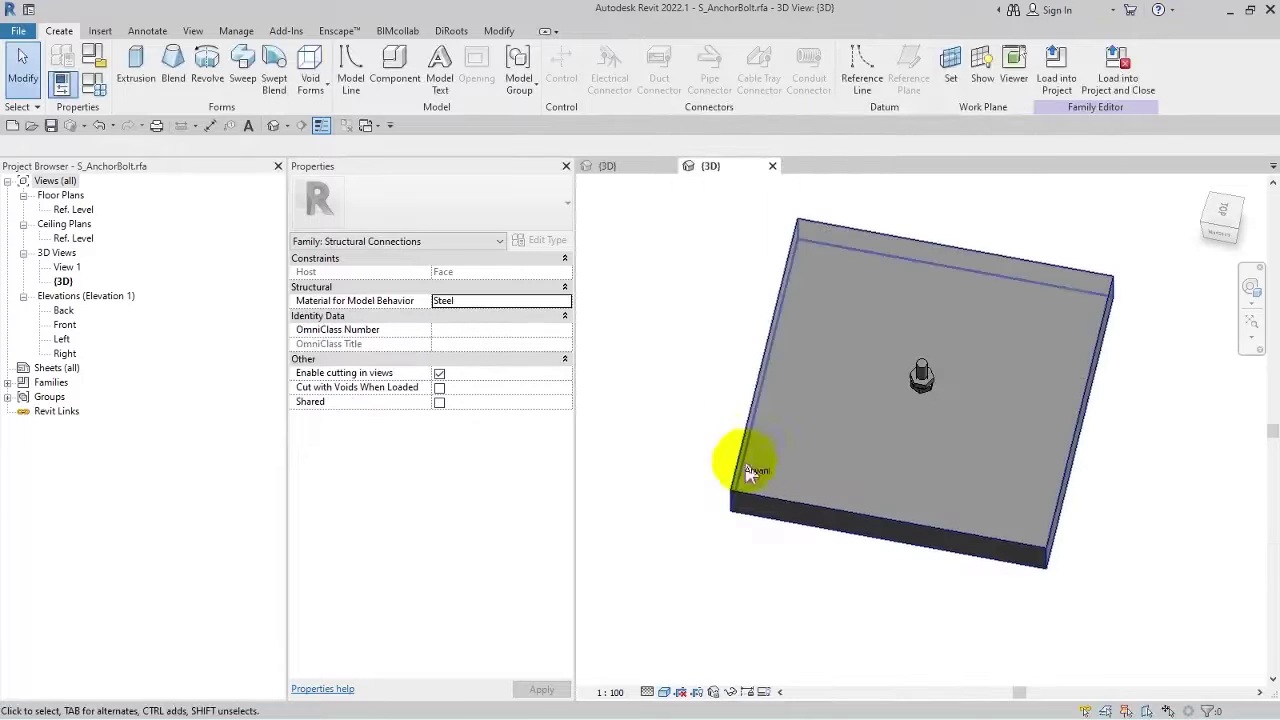
Check the anchor bolt's type parameters and 3D geometry, load the family into the structural project and close it.
left_click(90, 75)
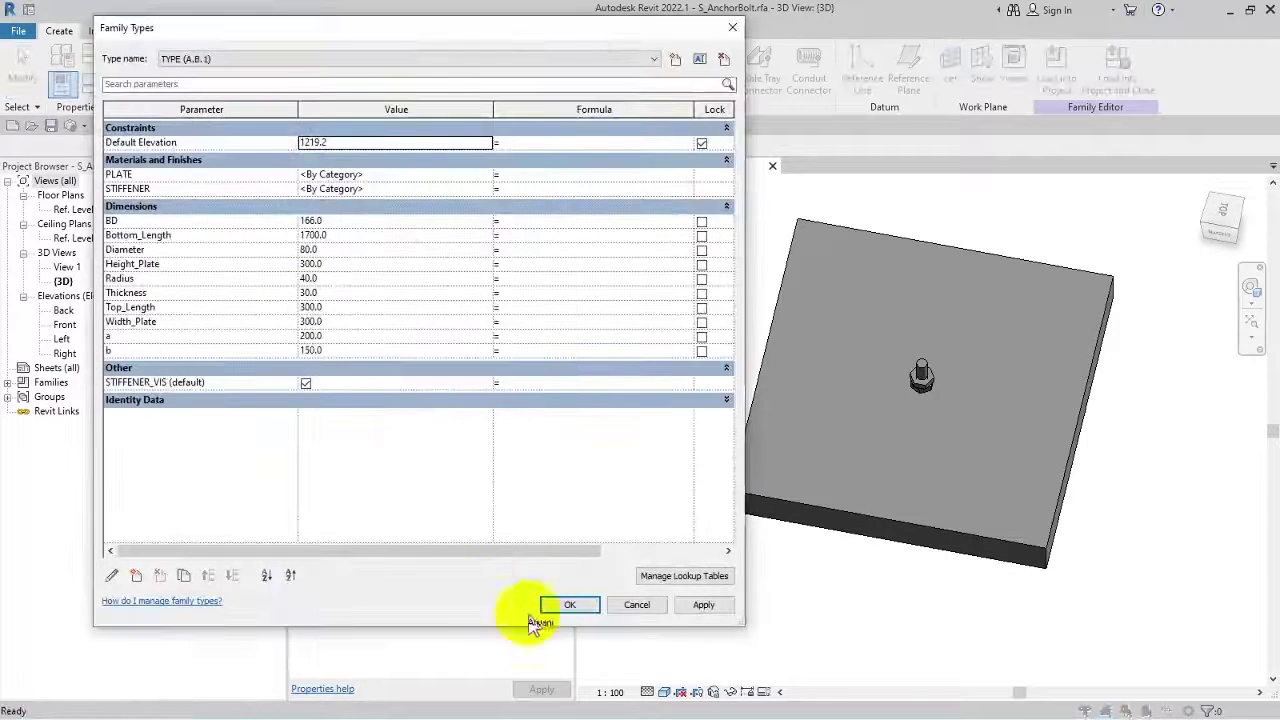
left_click(568, 602)
left_click(900, 452)
middle_click_drag(900, 452, 907, 403, "shift")
left_click(660, 300)
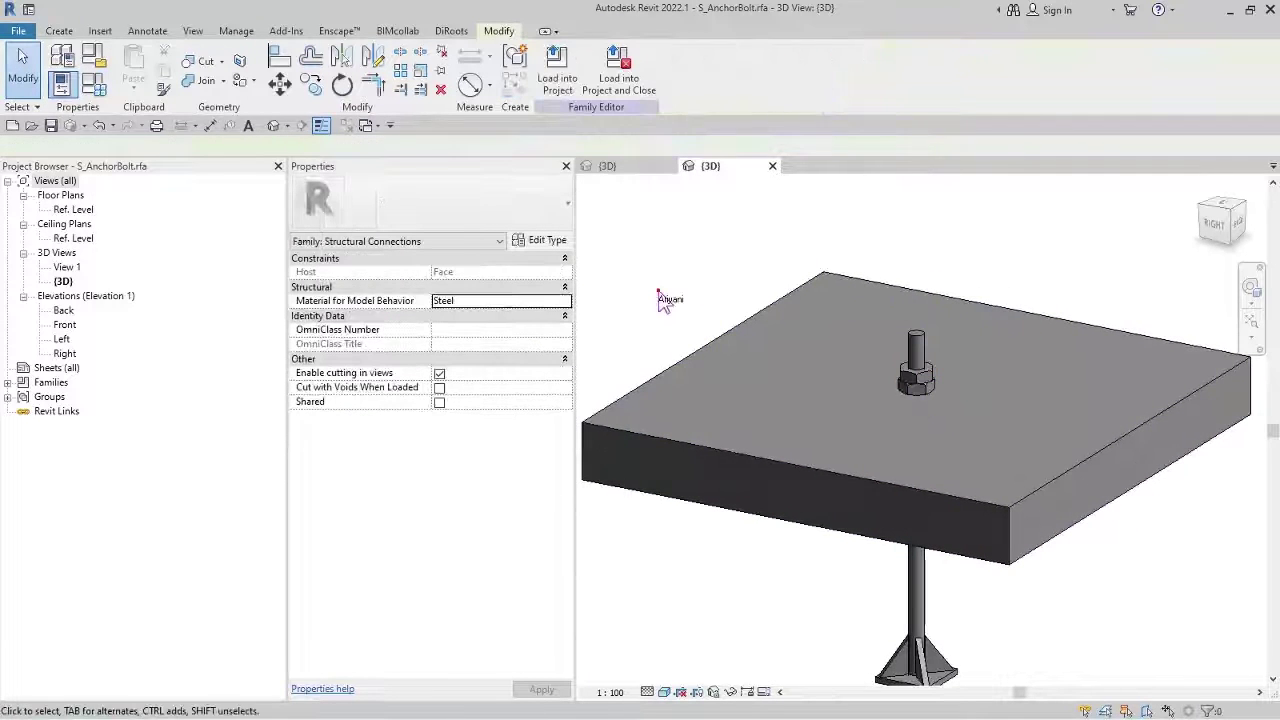
left_click(632, 90)
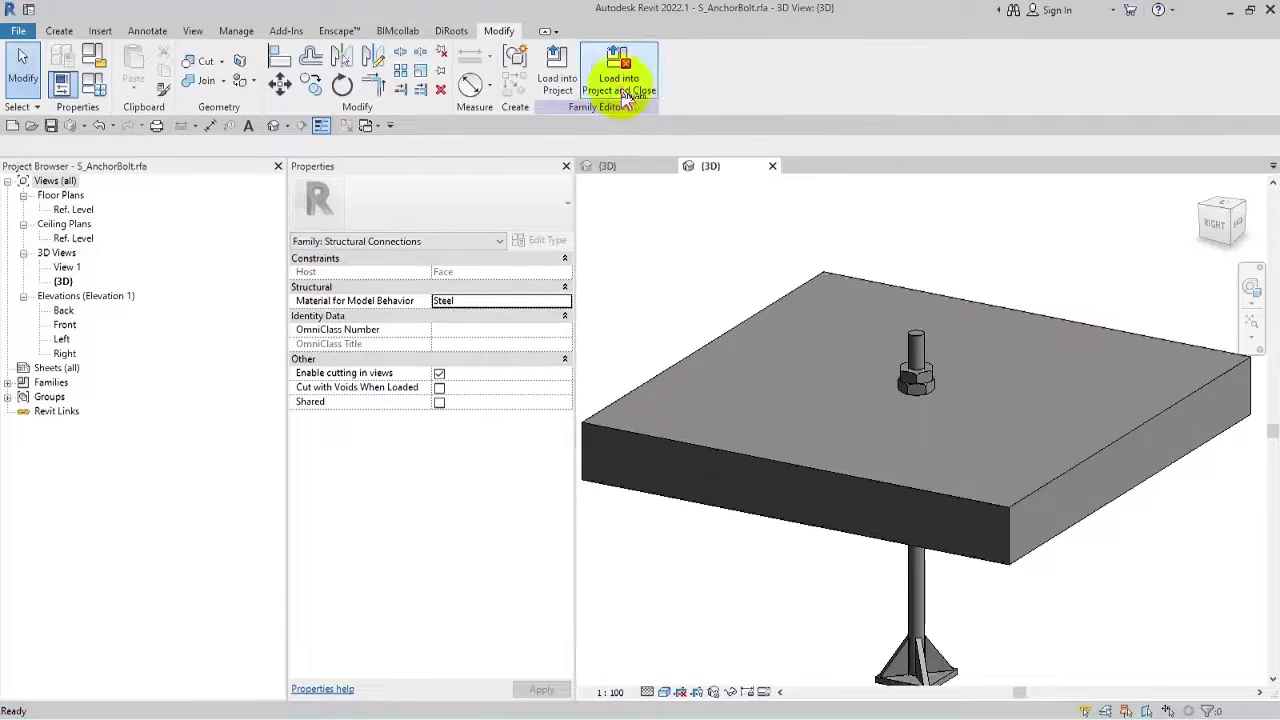
left_click(772, 166)
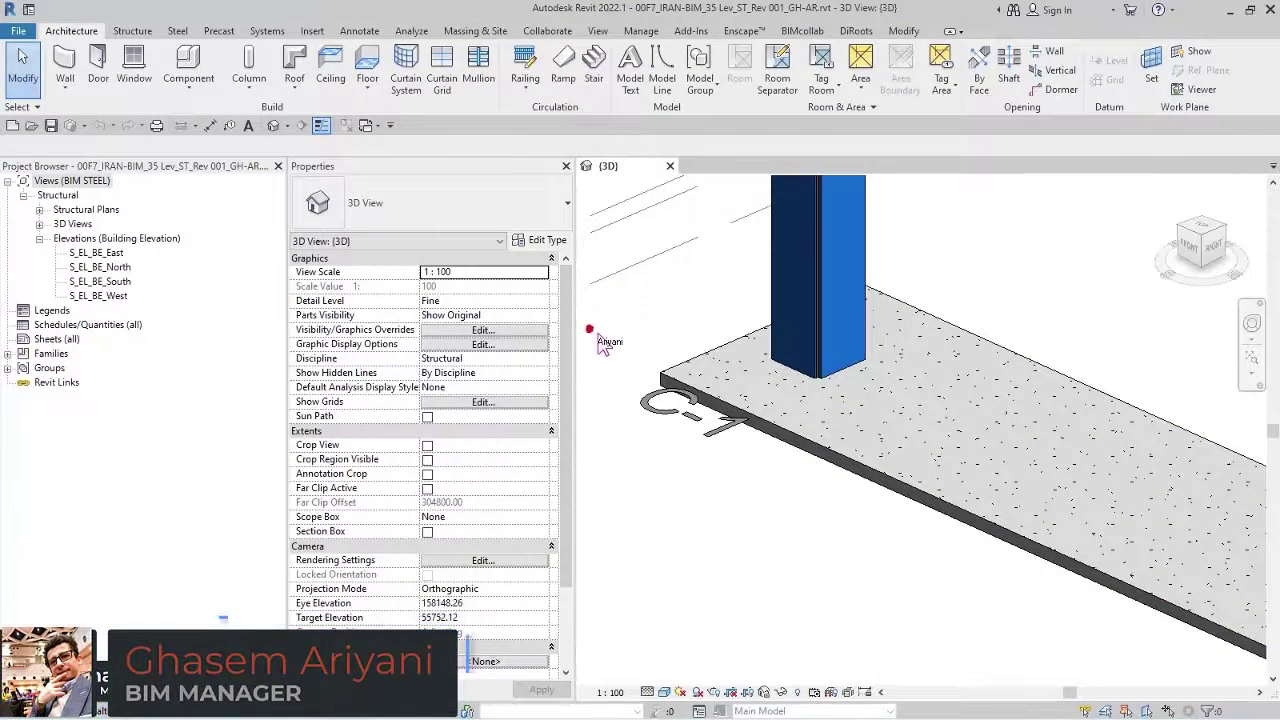
Switch to the ASP-F7R-print drawing in AutoCAD and examine the plan detail of base plate type B.P.2.
middle_click_drag(600, 343, 800, 430)
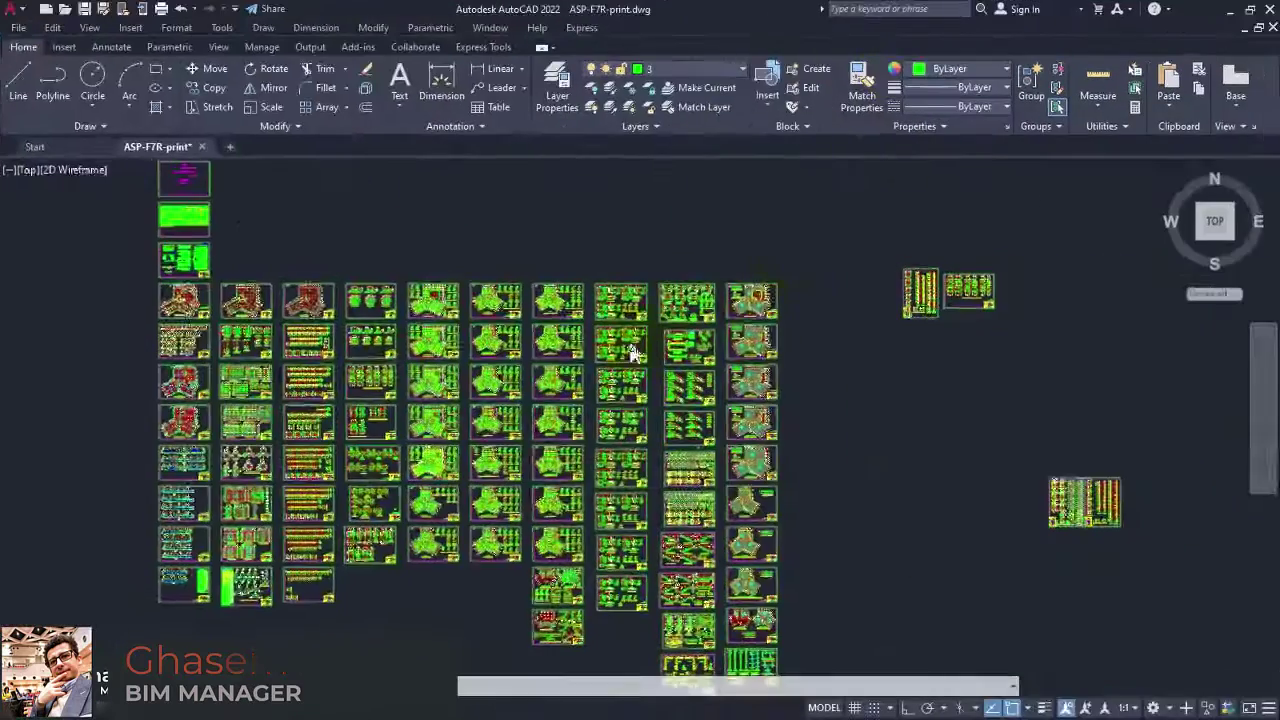
scroll(378, 342, "up", 4)
scroll(329, 251, "up", 2)
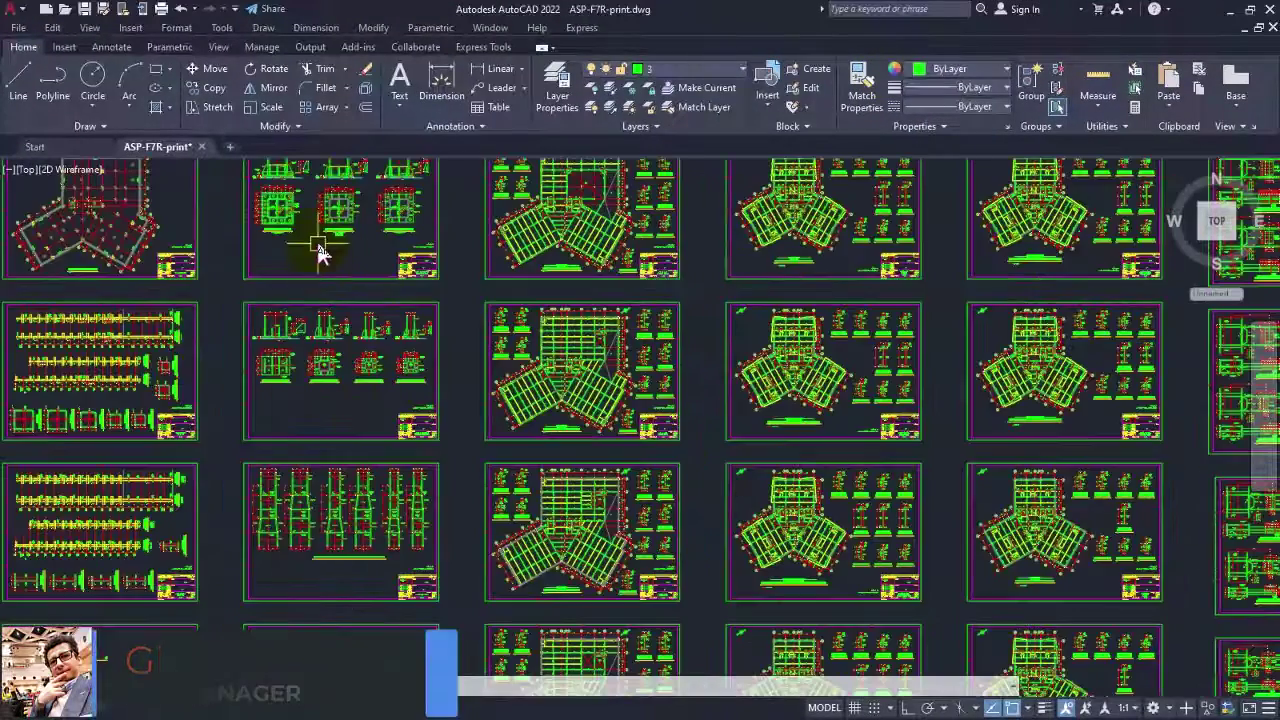
scroll(350, 260, "up", 5)
scroll(440, 340, "up", 3)
scroll(534, 434, "down", 4)
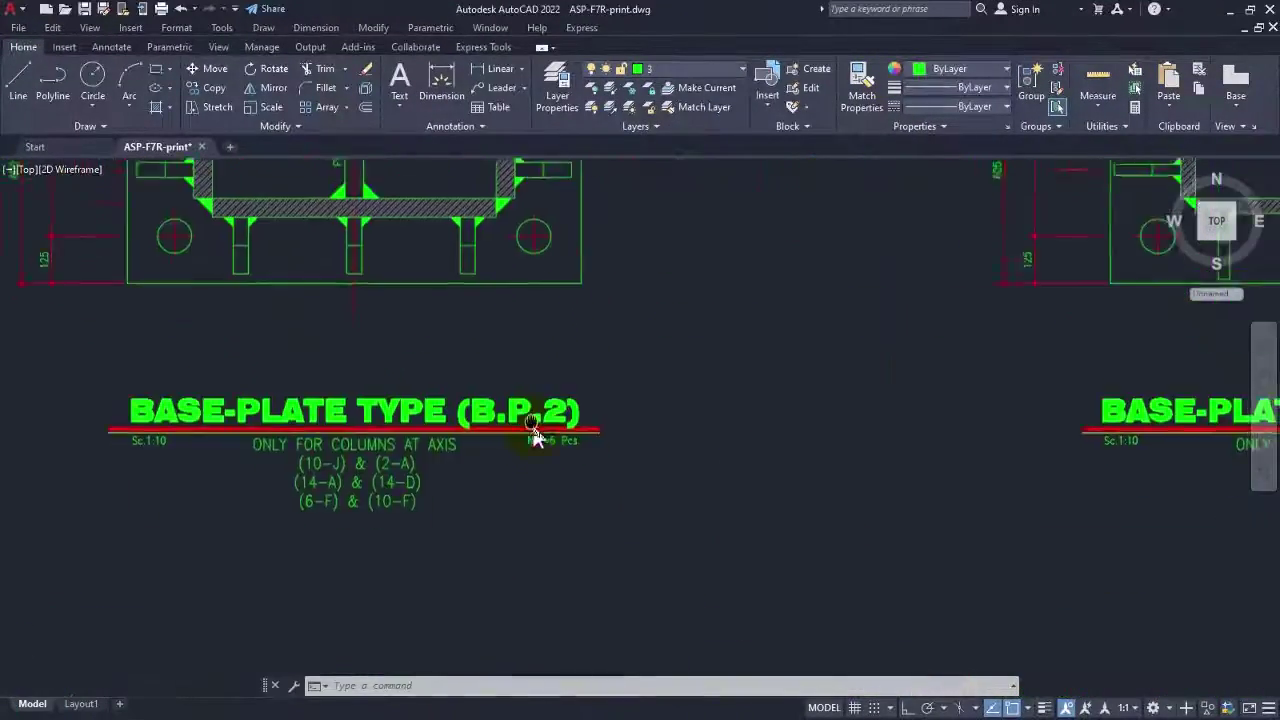
middle_click_drag(900, 480, 786, 609)
scroll(575, 500, "up", 3)
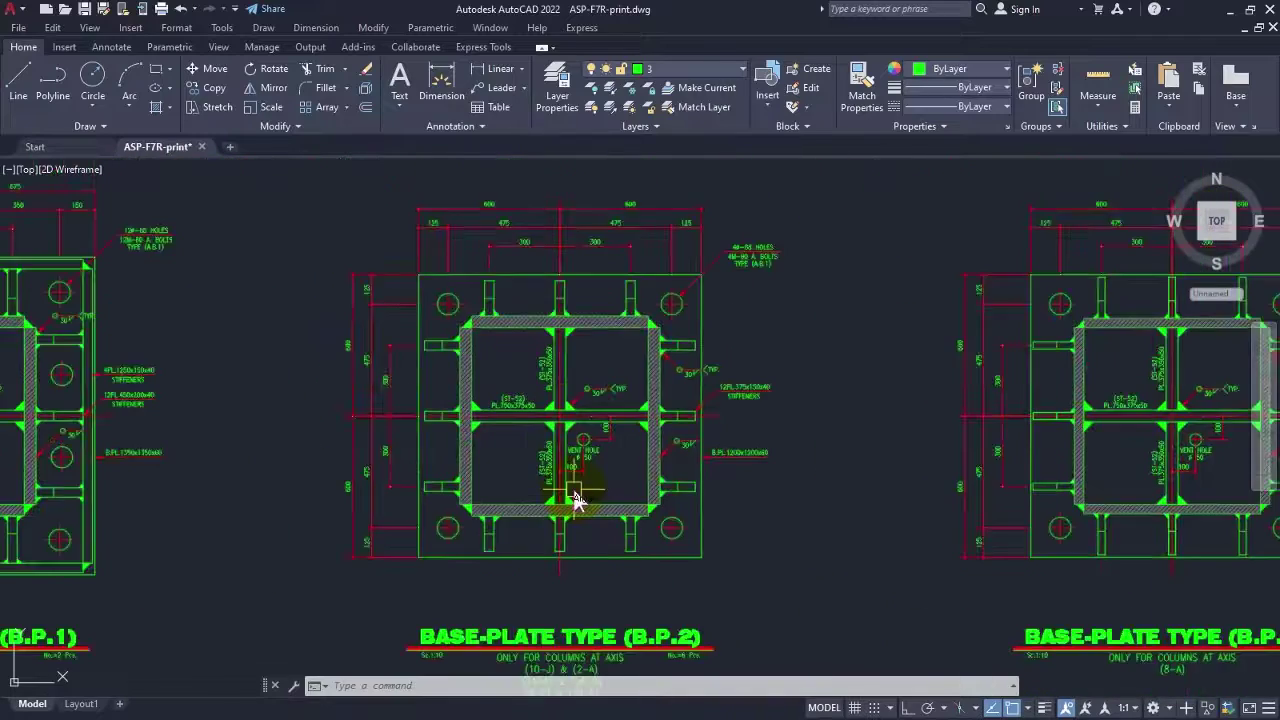
Examine the B.P.2 base plate's elevation detail, including its stiffeners, plate thickness and grout layer.
scroll(677, 457, "down", 3)
scroll(557, 371, "up", 5)
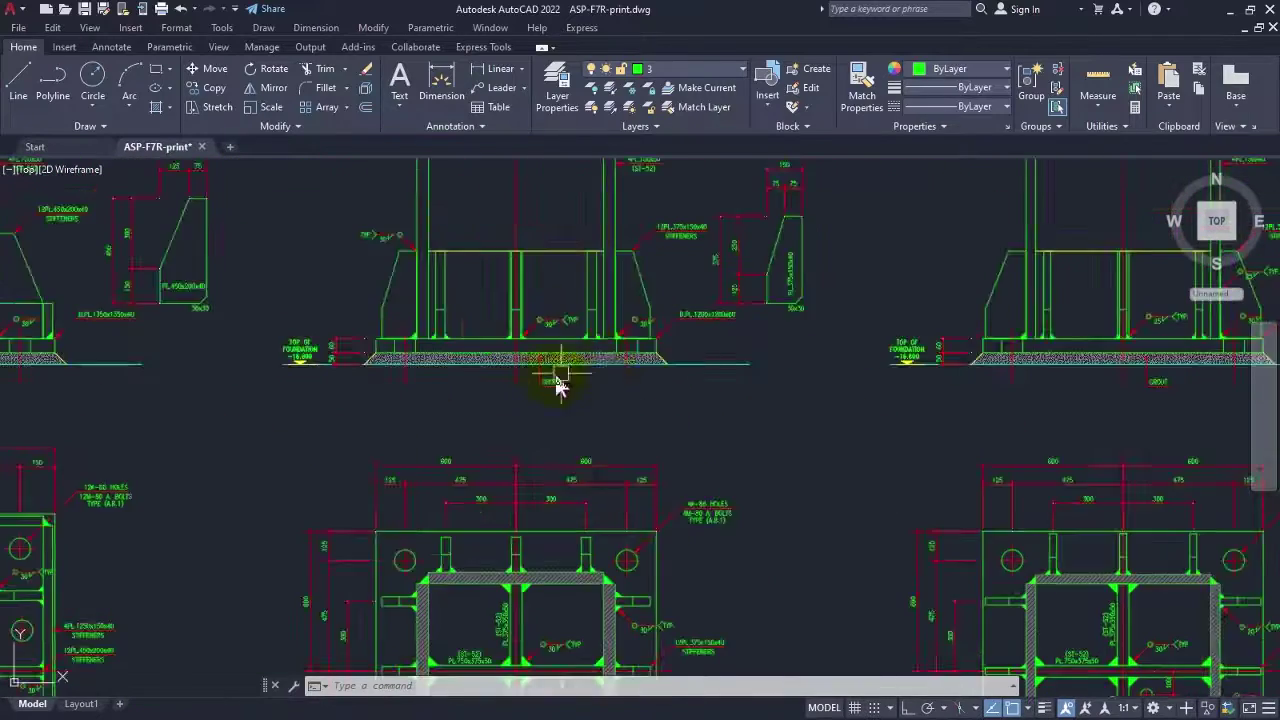
middle_click_drag(714, 345, 740, 415)
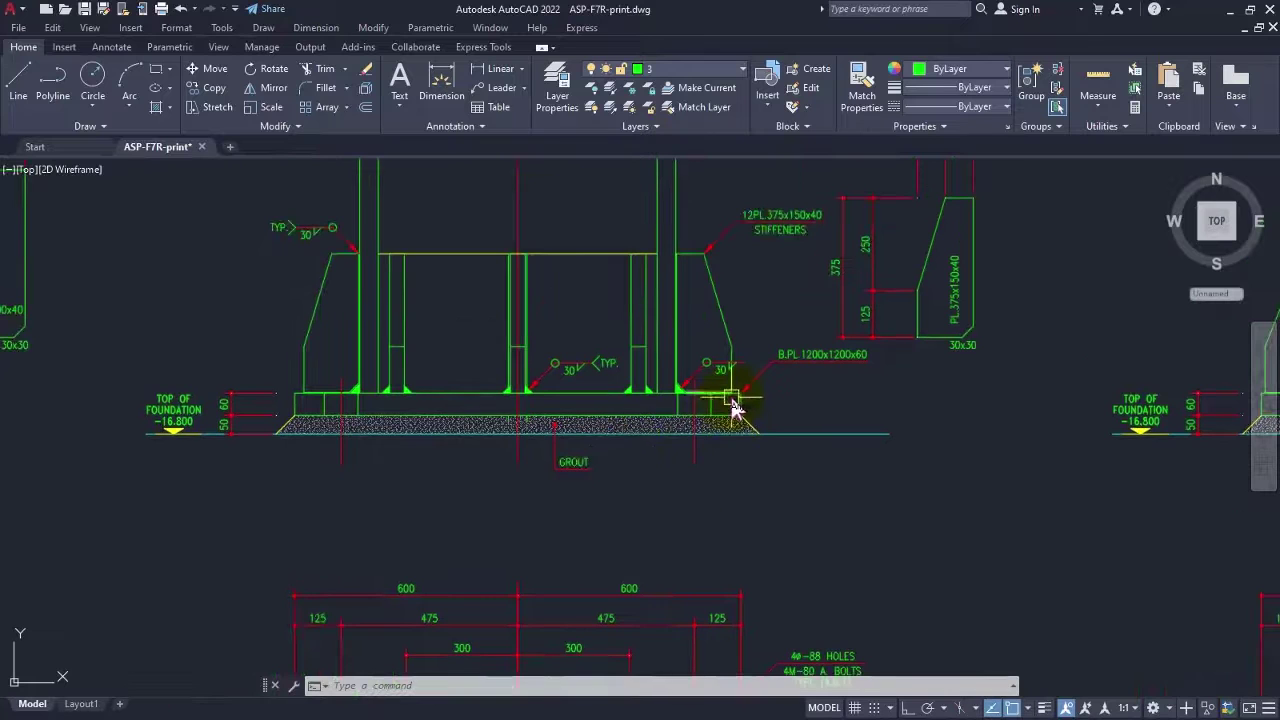
scroll(697, 350, "down", 2)
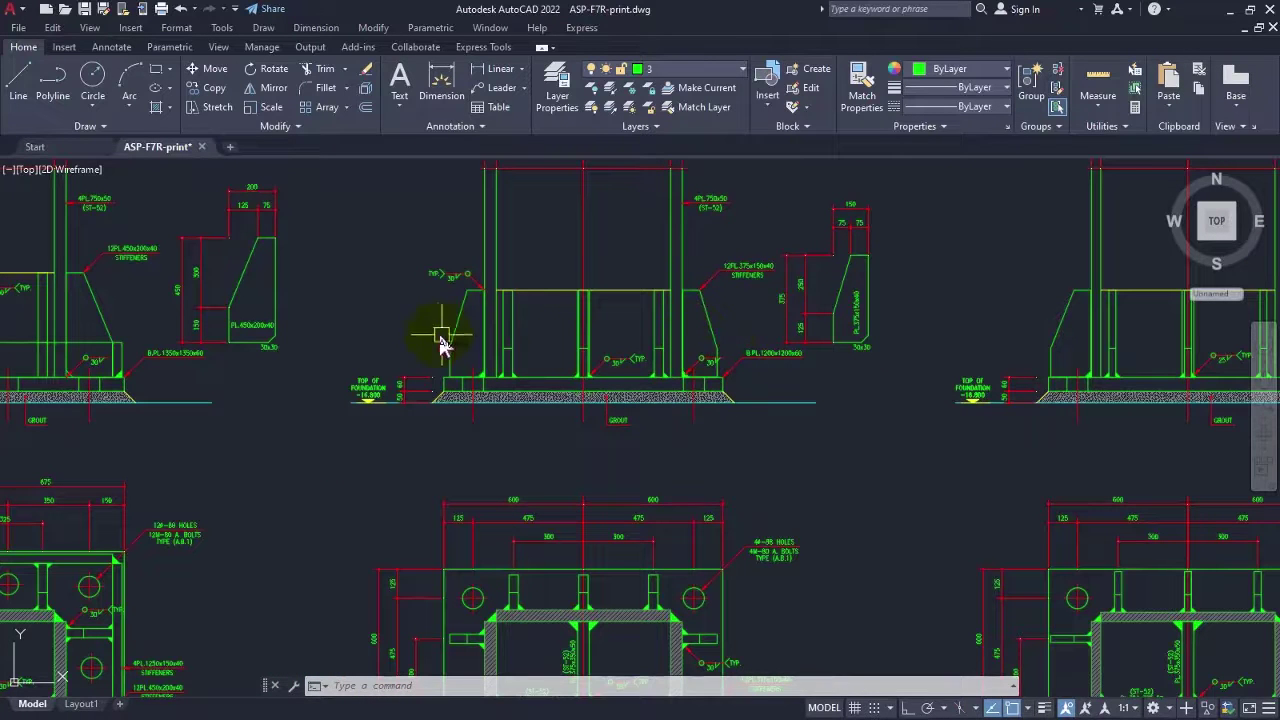
middle_click_drag(556, 465, 534, 255)
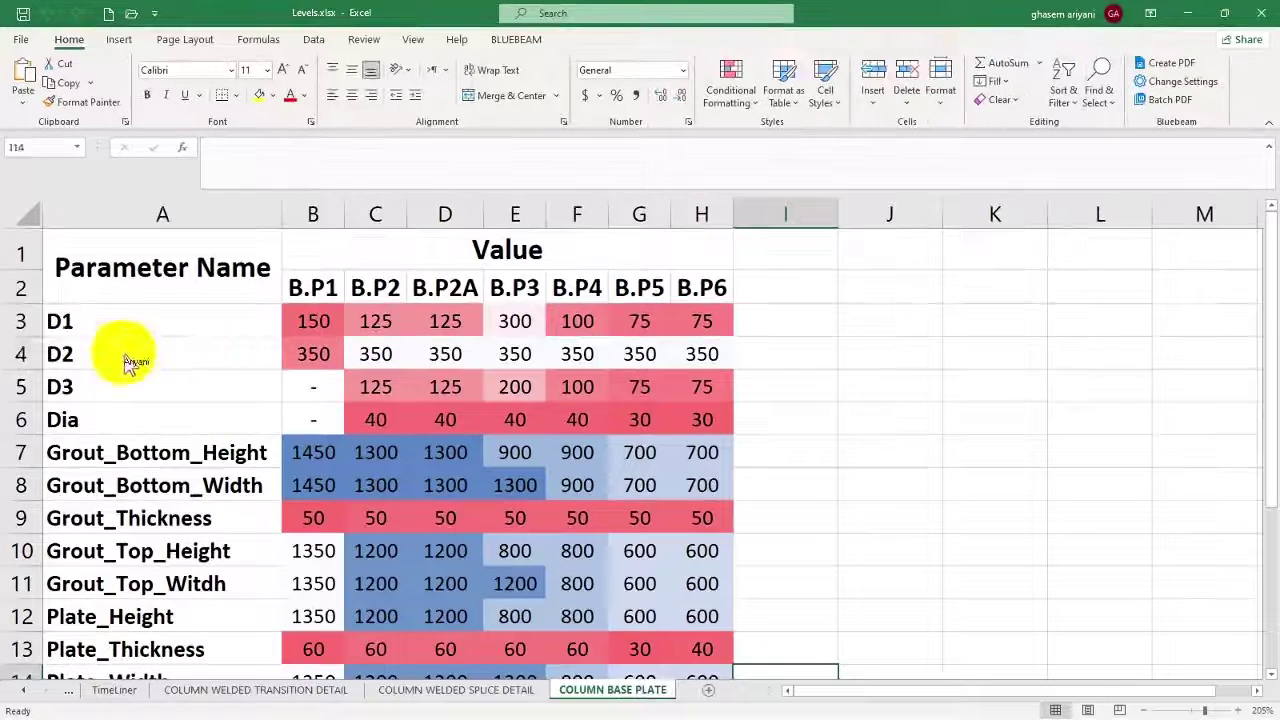
Switch to the Levels.xlsx workbook in Excel and review the parameter names on the COLUMN BASE PLATE sheet.
left_click(124, 352)
left_click(129, 377)
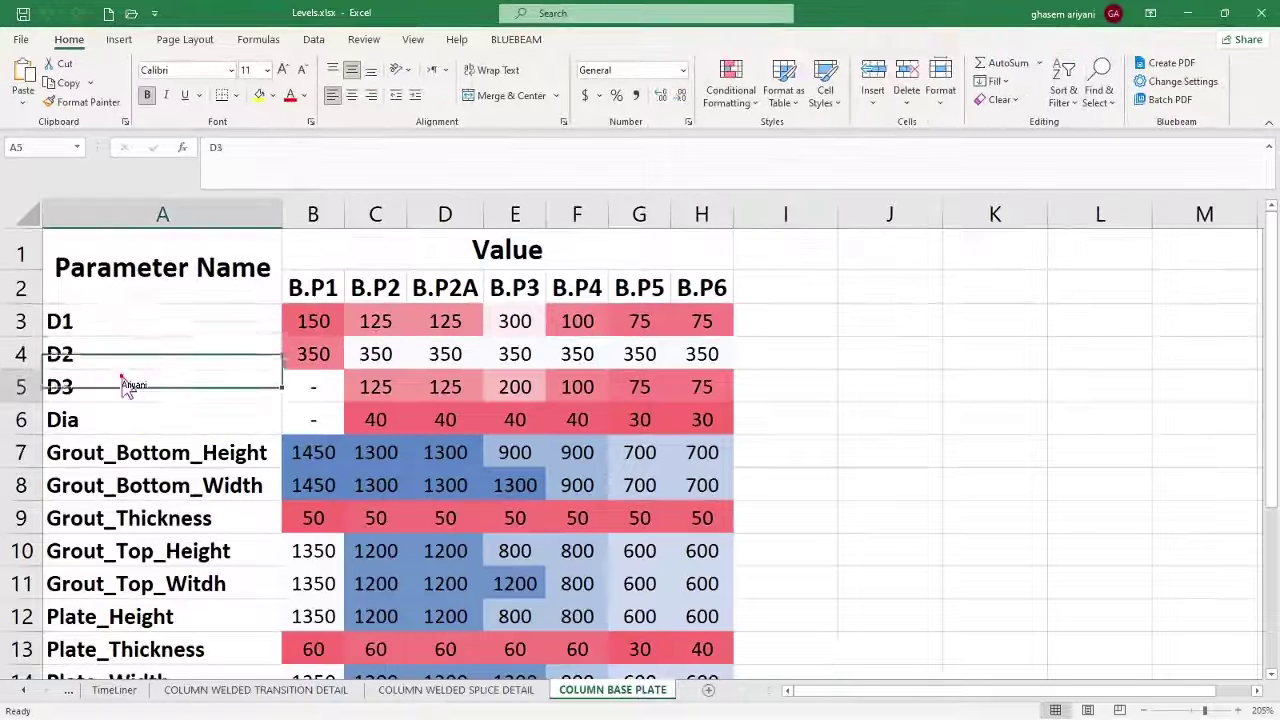
scroll(129, 377, "down", 2)
left_click(131, 409)
scroll(131, 407, "up", 2)
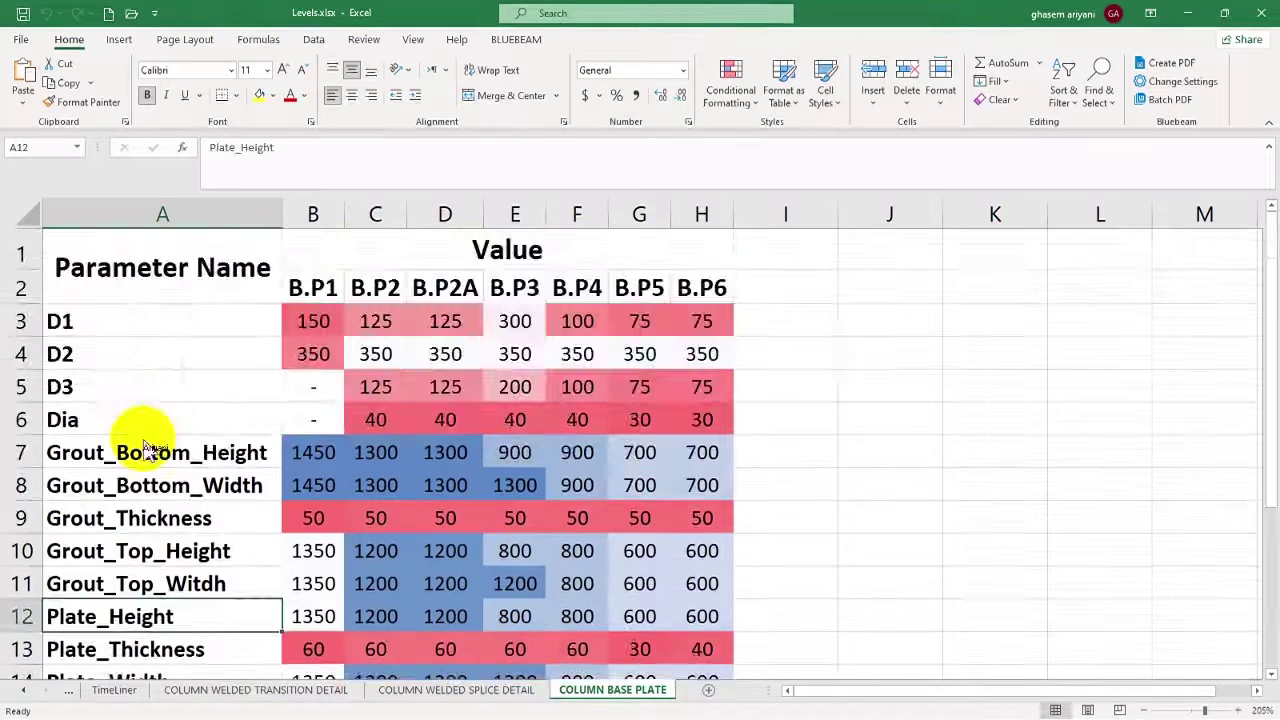
left_click(140, 484)
left_click(128, 452)
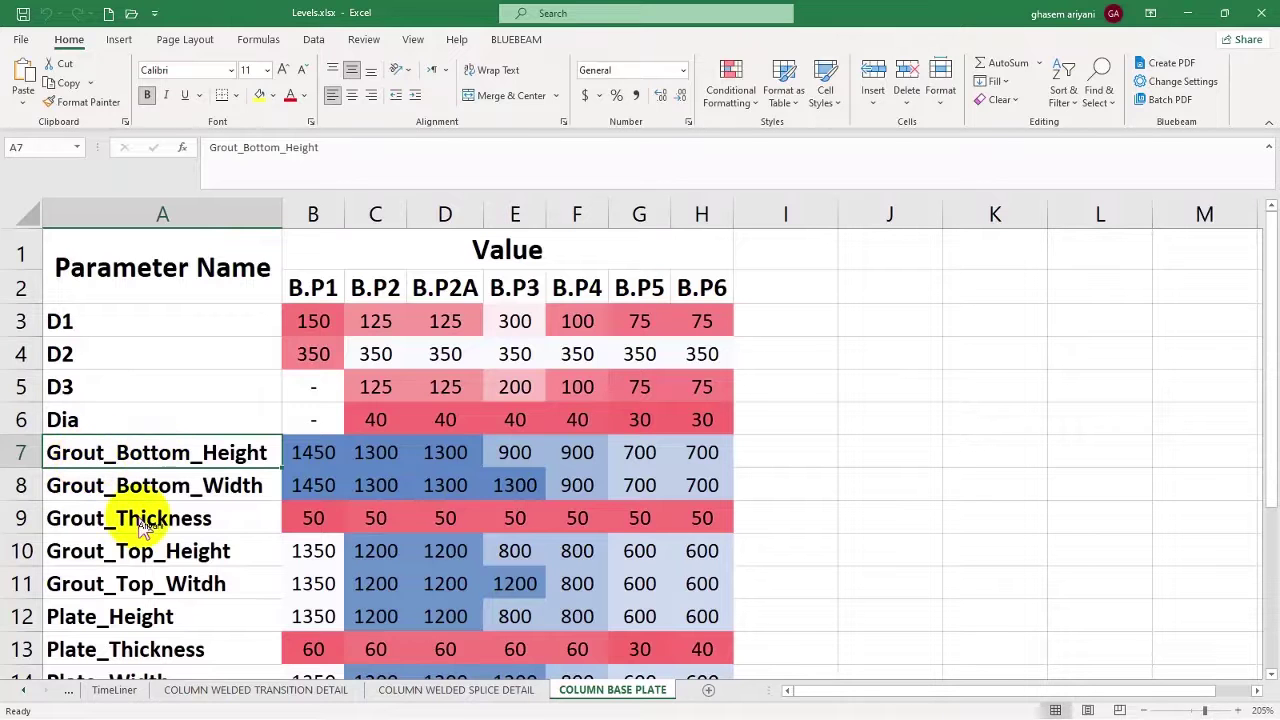
left_click(148, 545)
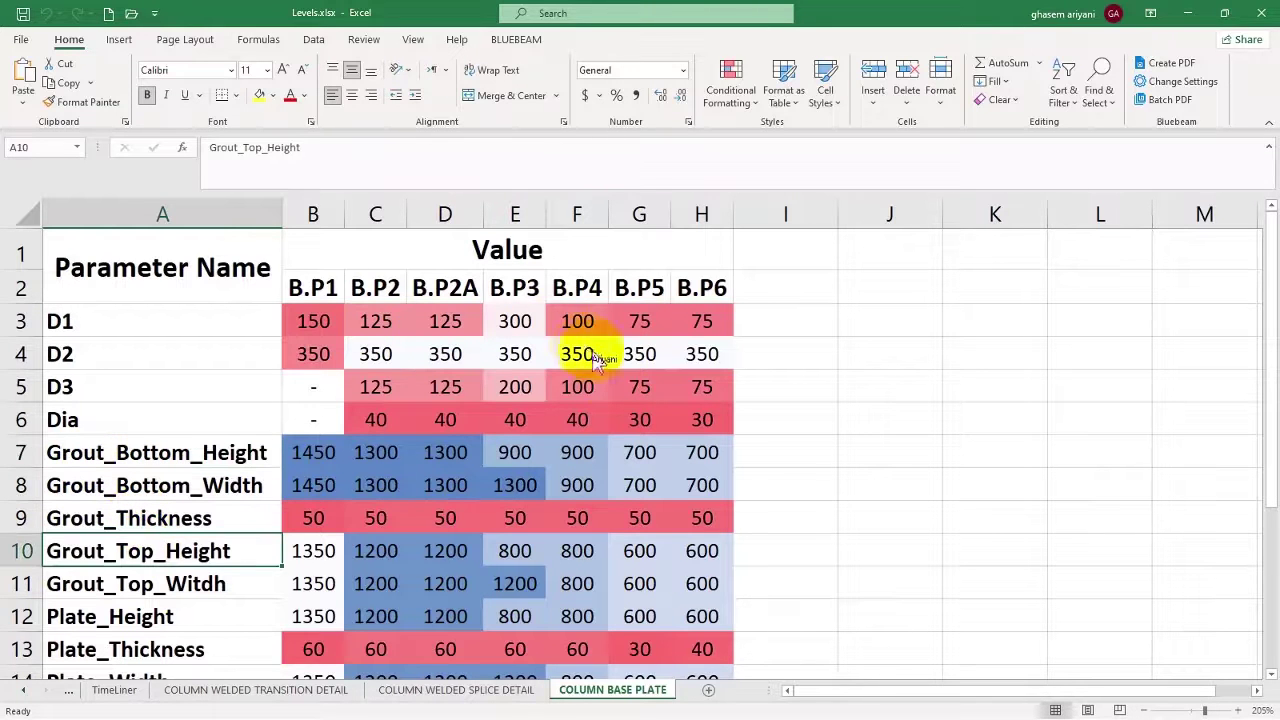
scroll(651, 543, "down", 1)
scroll(650, 562, "up", 1)
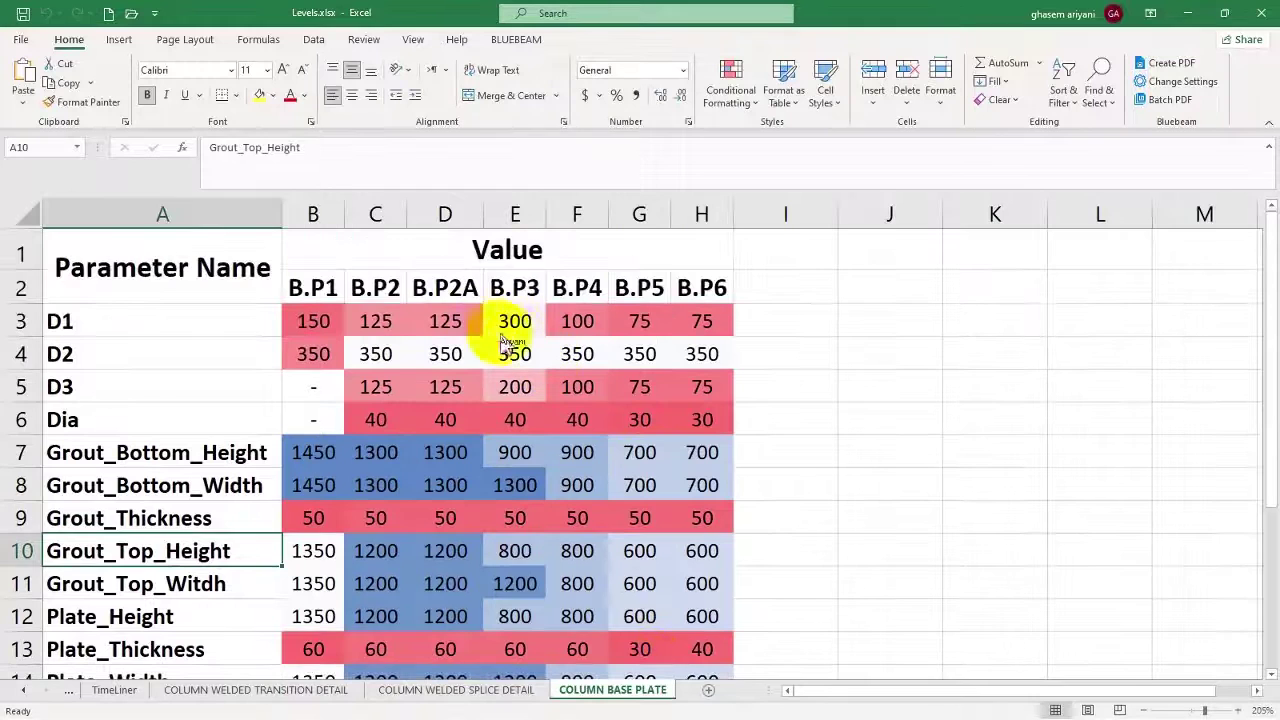
Review the parameter values for the B.P2 and B.P2A base plate types and minimize the workbook.
left_click(375, 292)
left_click(376, 330)
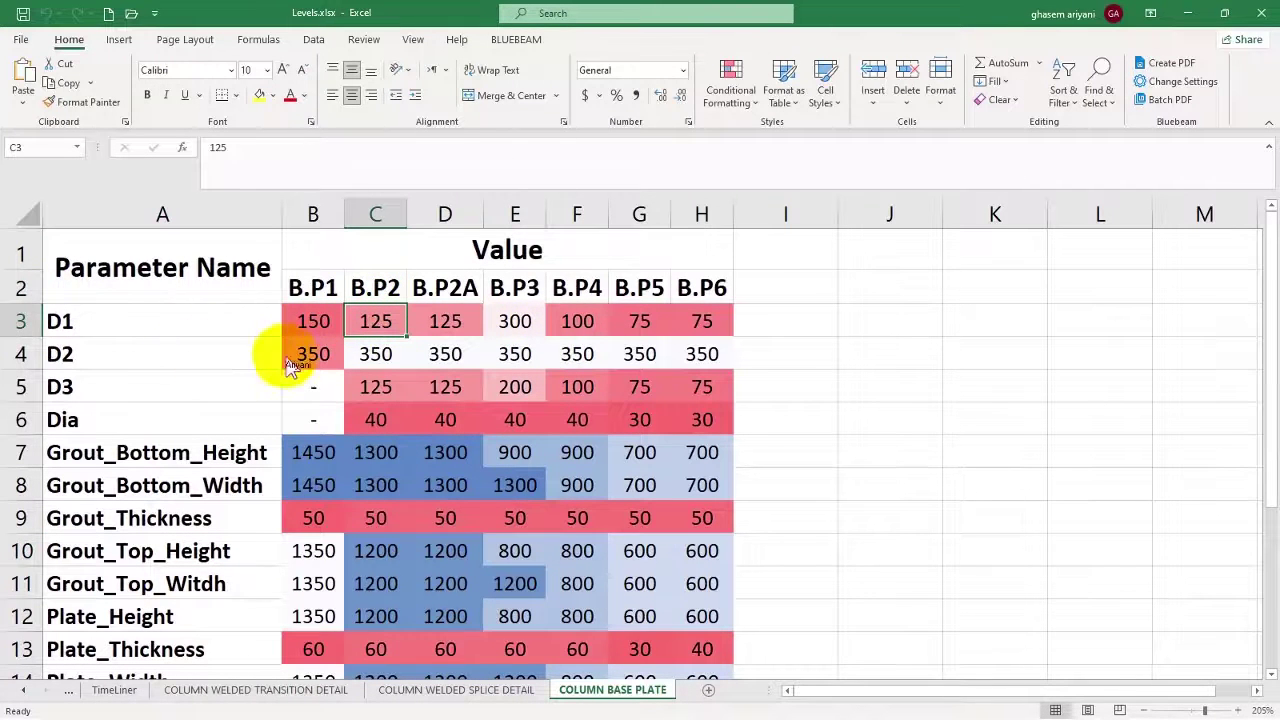
scroll(310, 415, "down", 1)
left_click(445, 356)
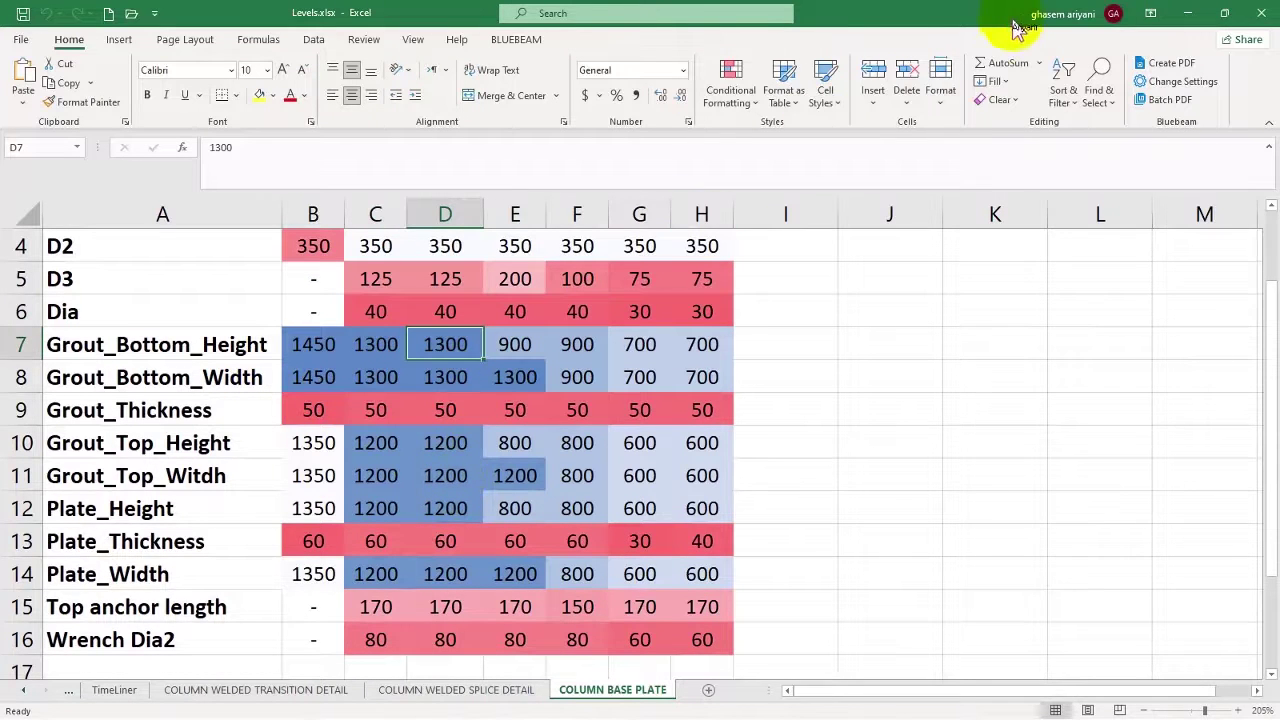
left_click(1187, 13)
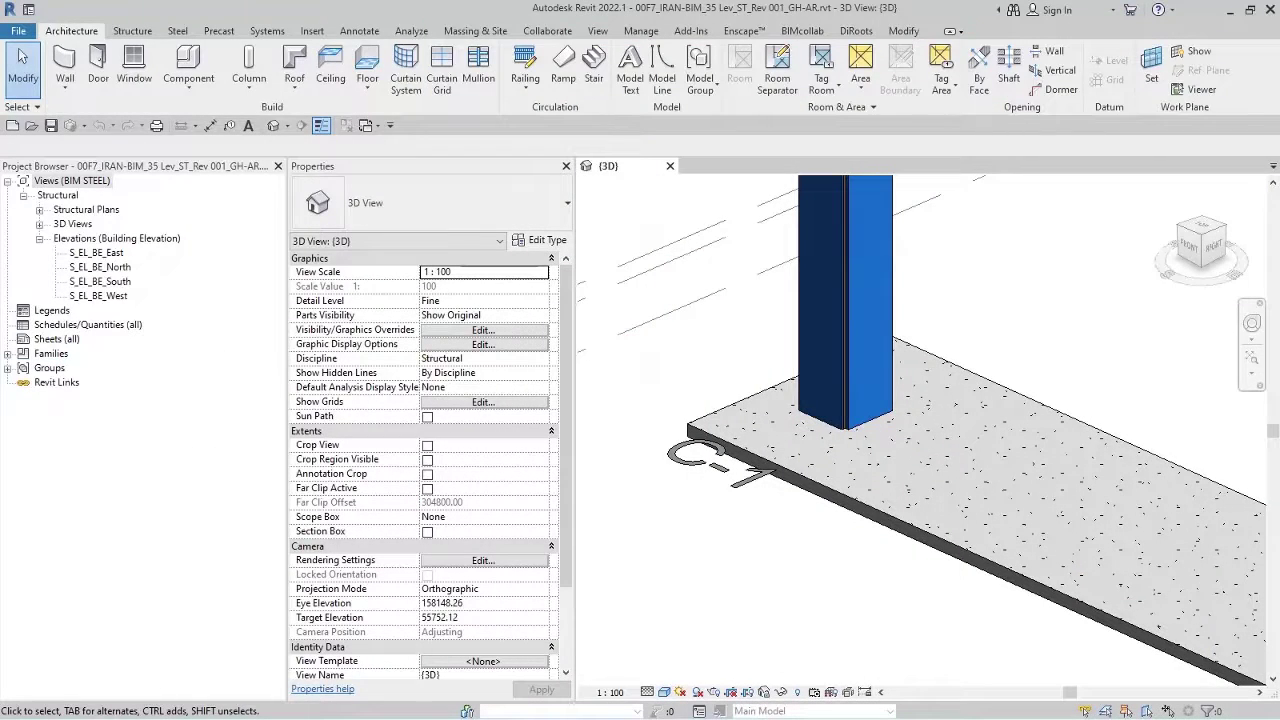
In Revit, create a new family from the Metric Generic Model face based.rft template.
left_click(682, 206)
left_click(21, 31)
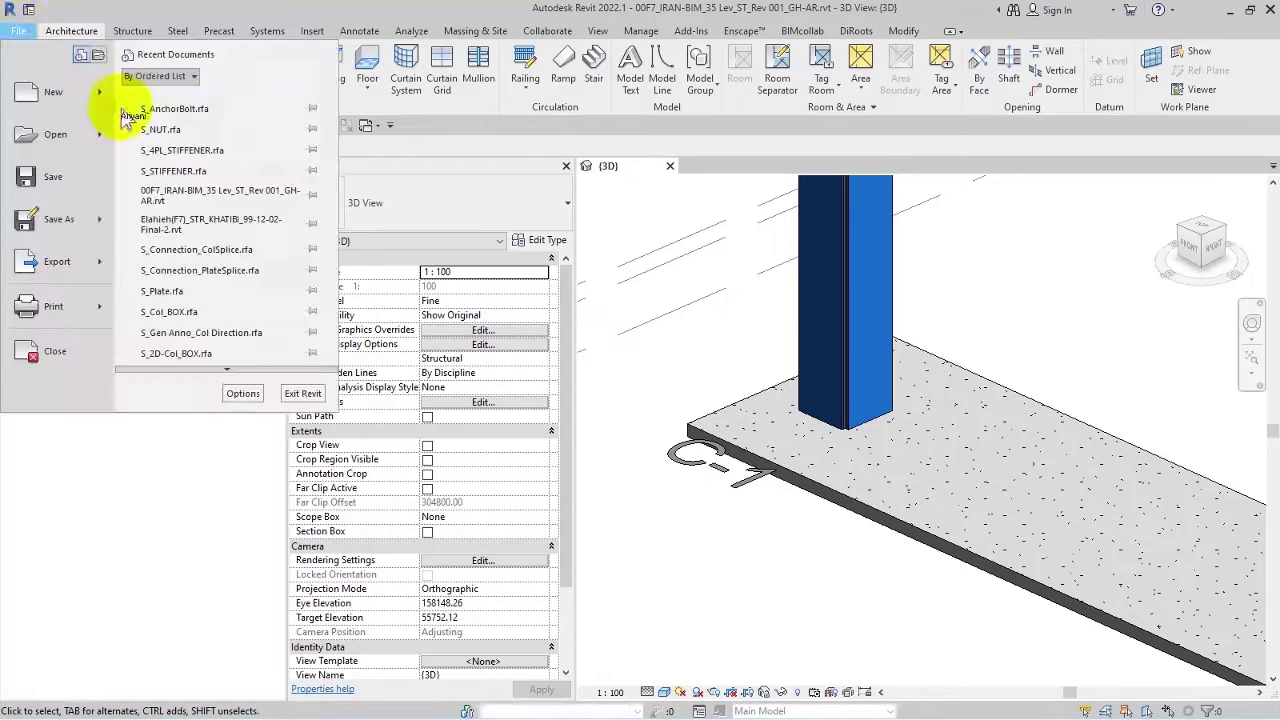
mouse_move(100, 100)
left_click(180, 140)
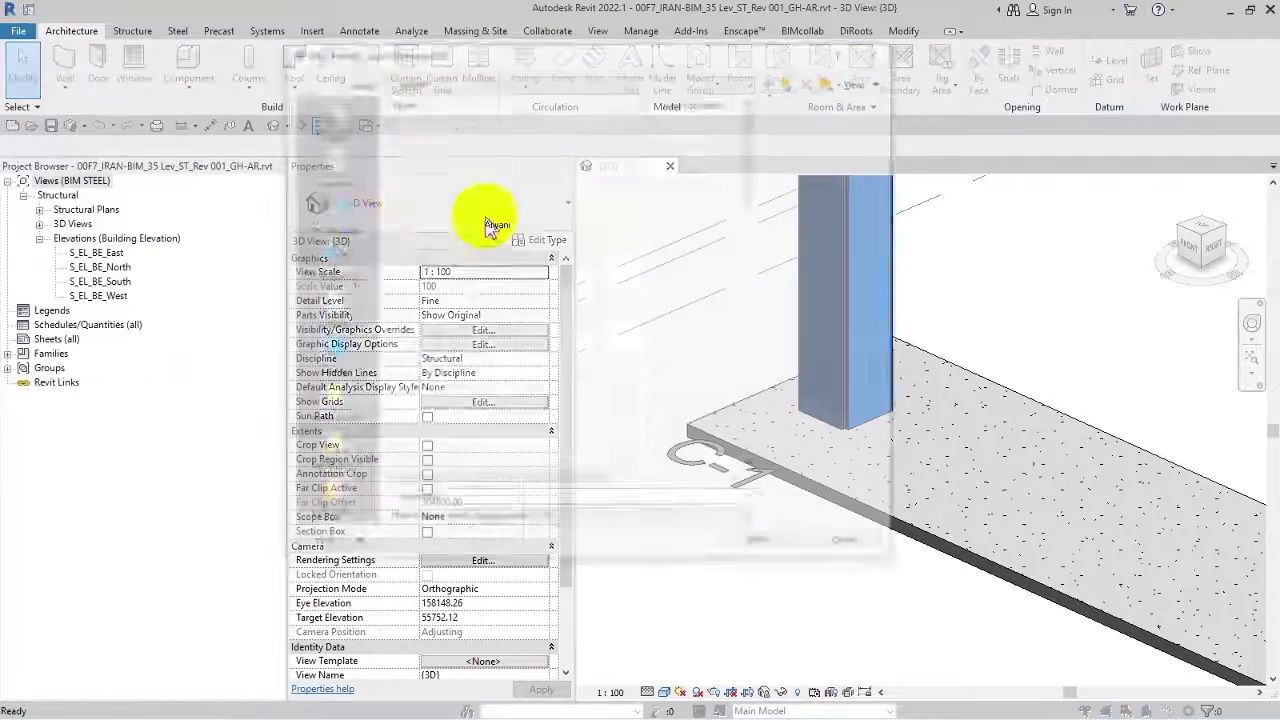
scroll(650, 430, "down", 12)
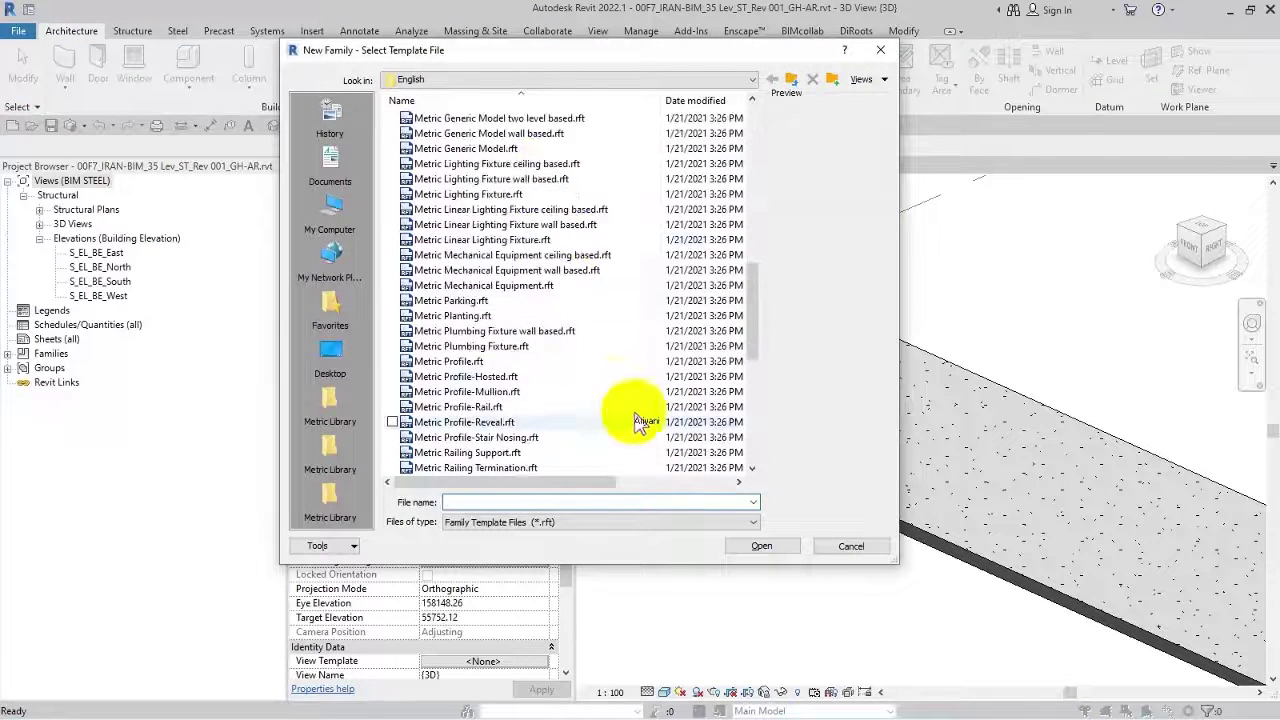
scroll(637, 415, "down", 1)
scroll(580, 395, "down", 4)
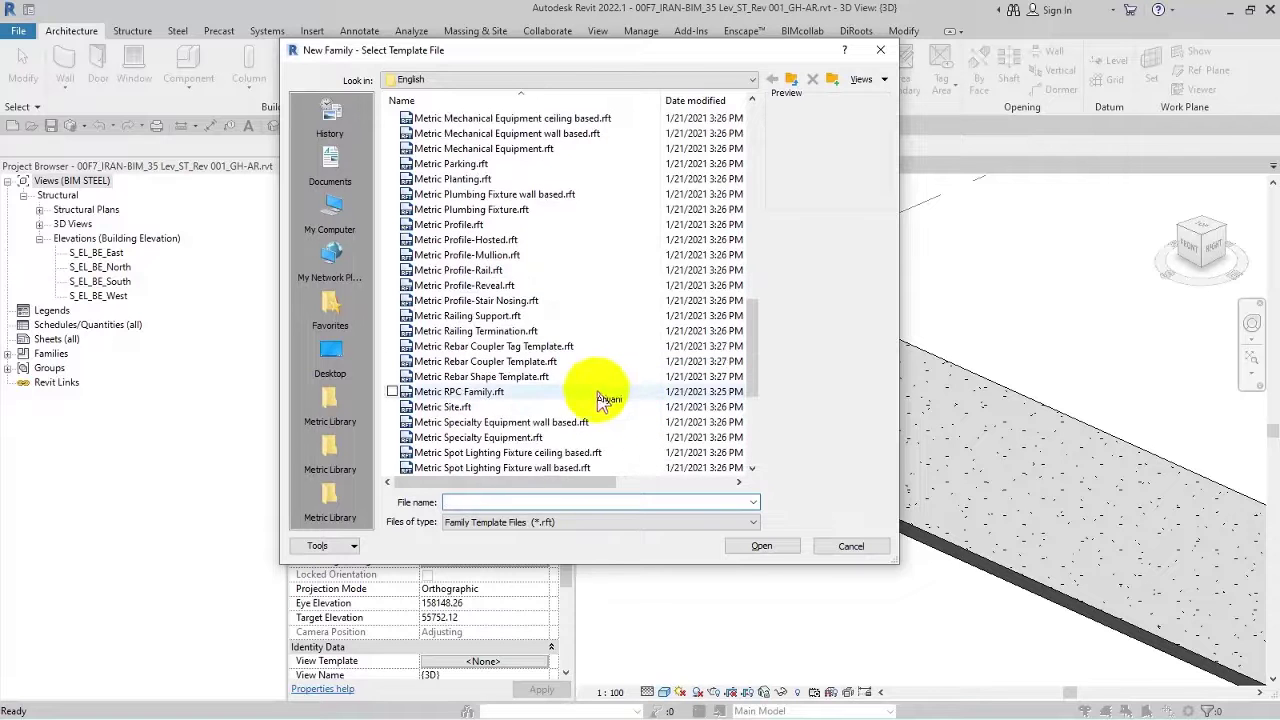
scroll(588, 362, "up", 8)
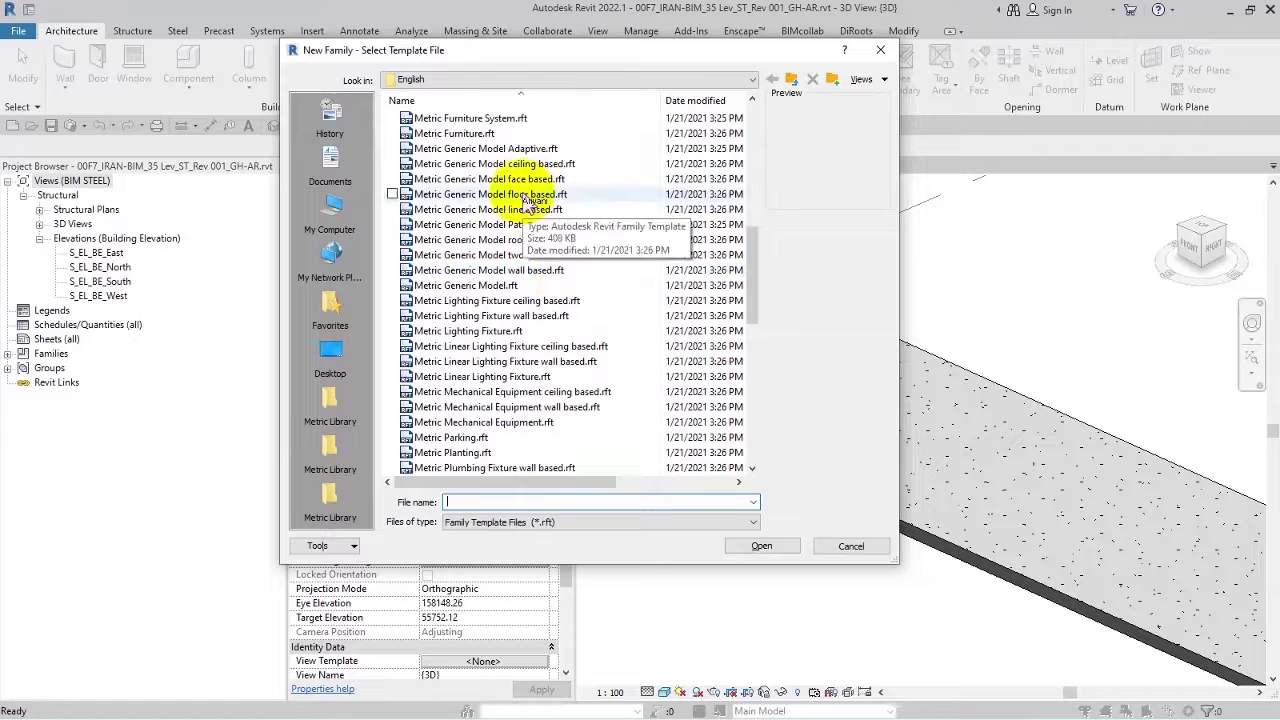
left_click(530, 182)
left_click(795, 555)
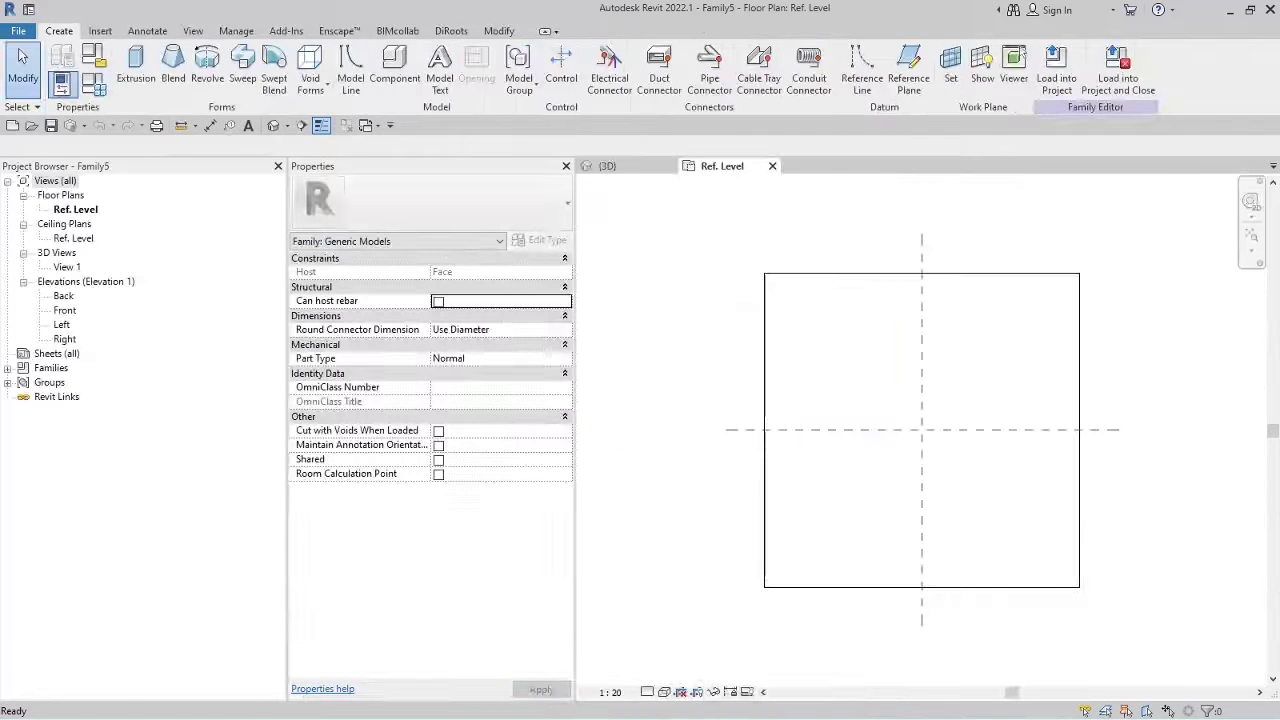
Set the family category to Structural Connections and its material for model behavior to Steel.
left_click(100, 60)
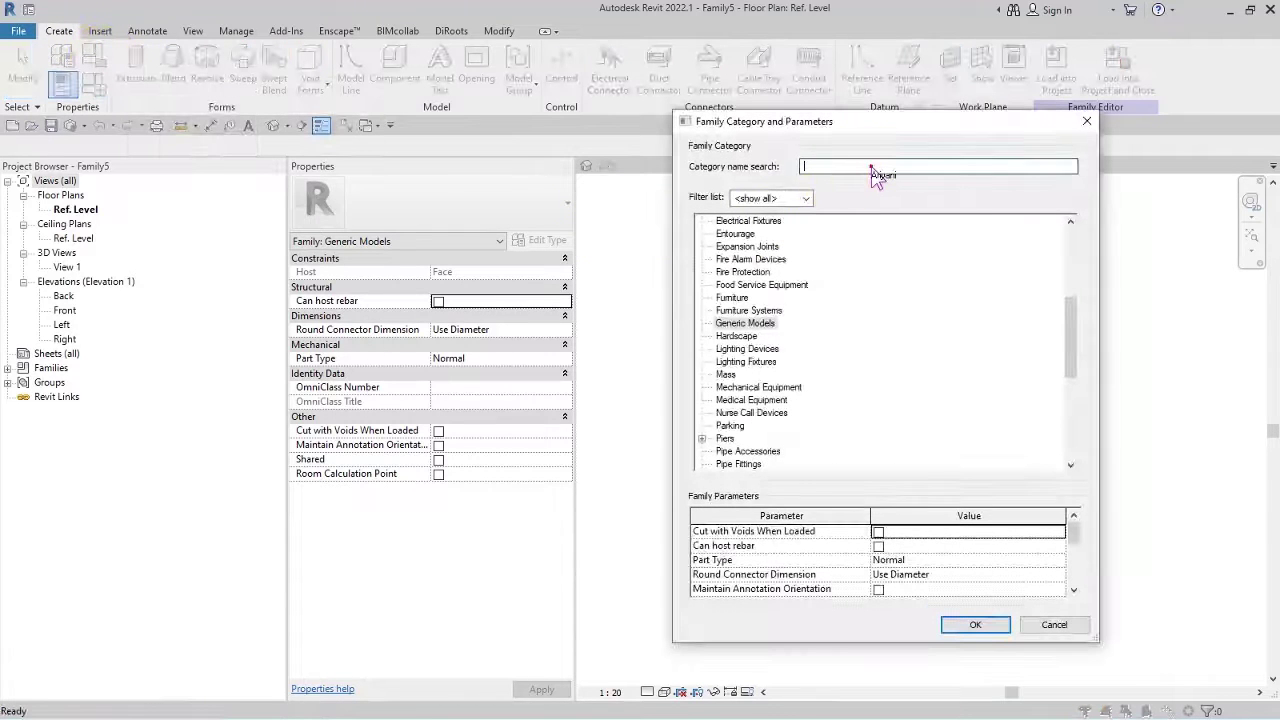
type("con")
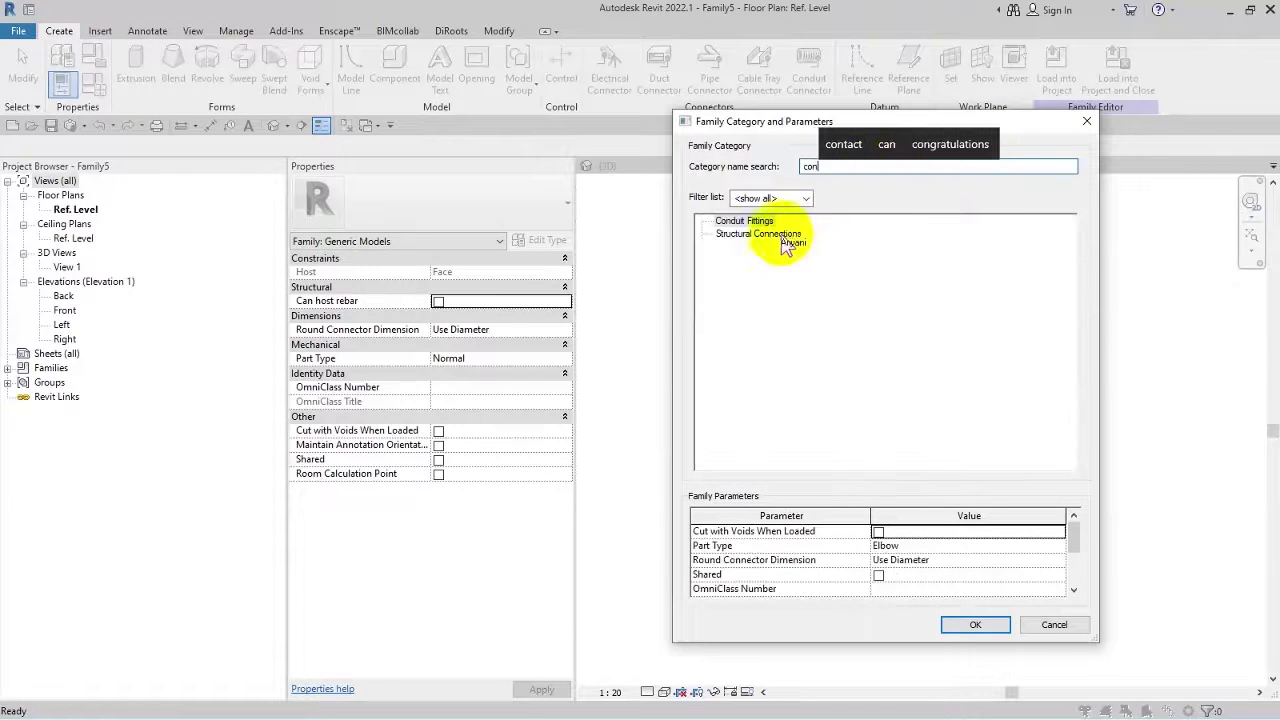
left_click(773, 233)
left_click(973, 624)
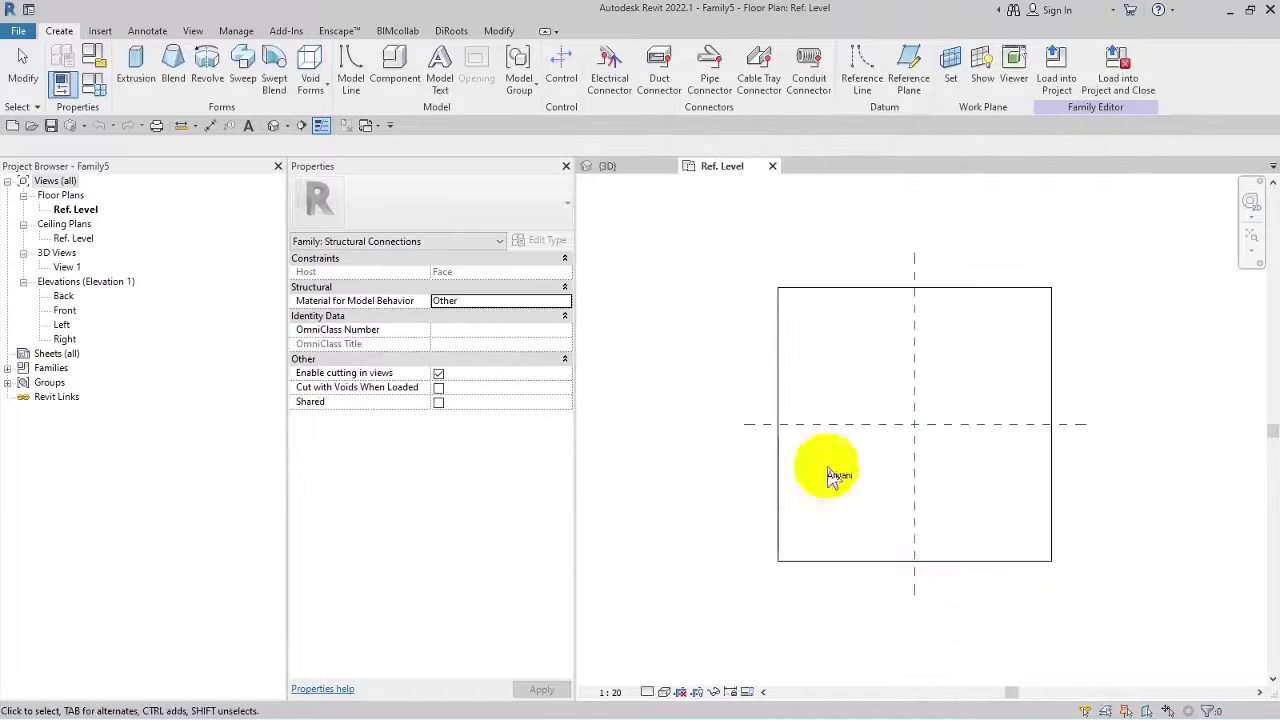
left_click(562, 302)
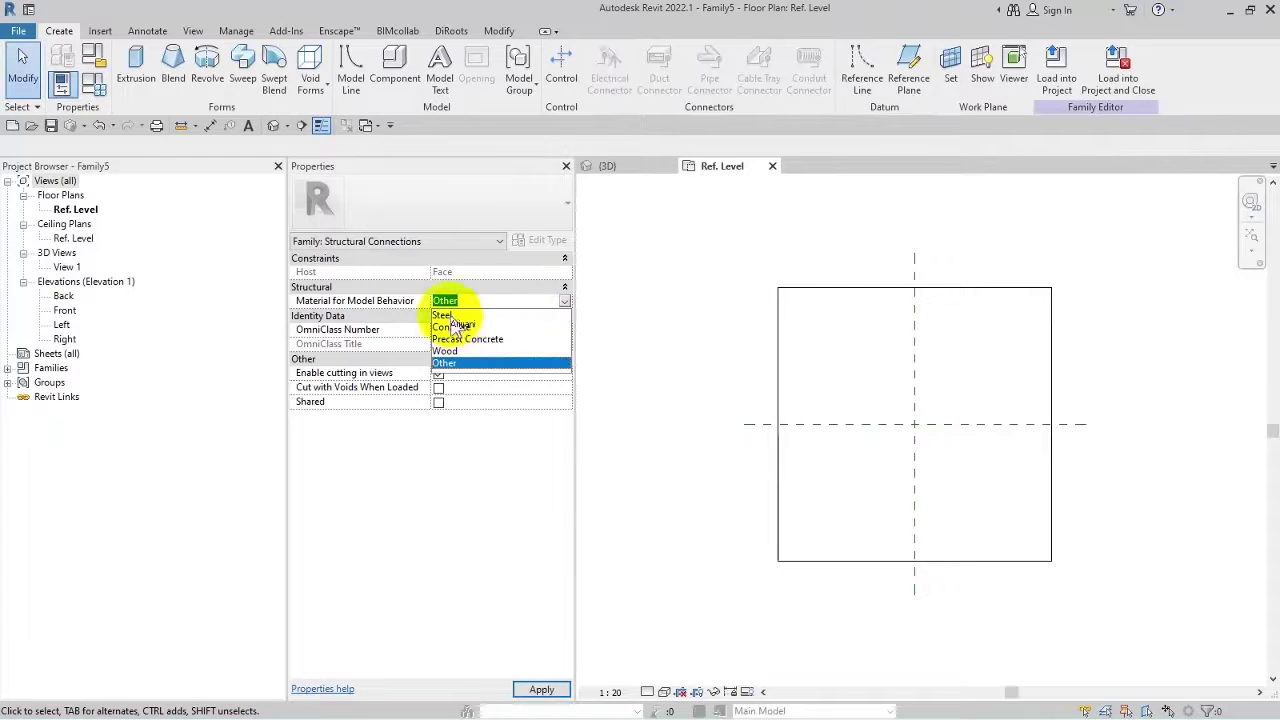
left_click(447, 314)
Draw two vertical reference planes either side of the center plane, the left one about 555 mm from it.
middle_click_drag(717, 396, 690, 400)
scroll(690, 400, "down", 2)
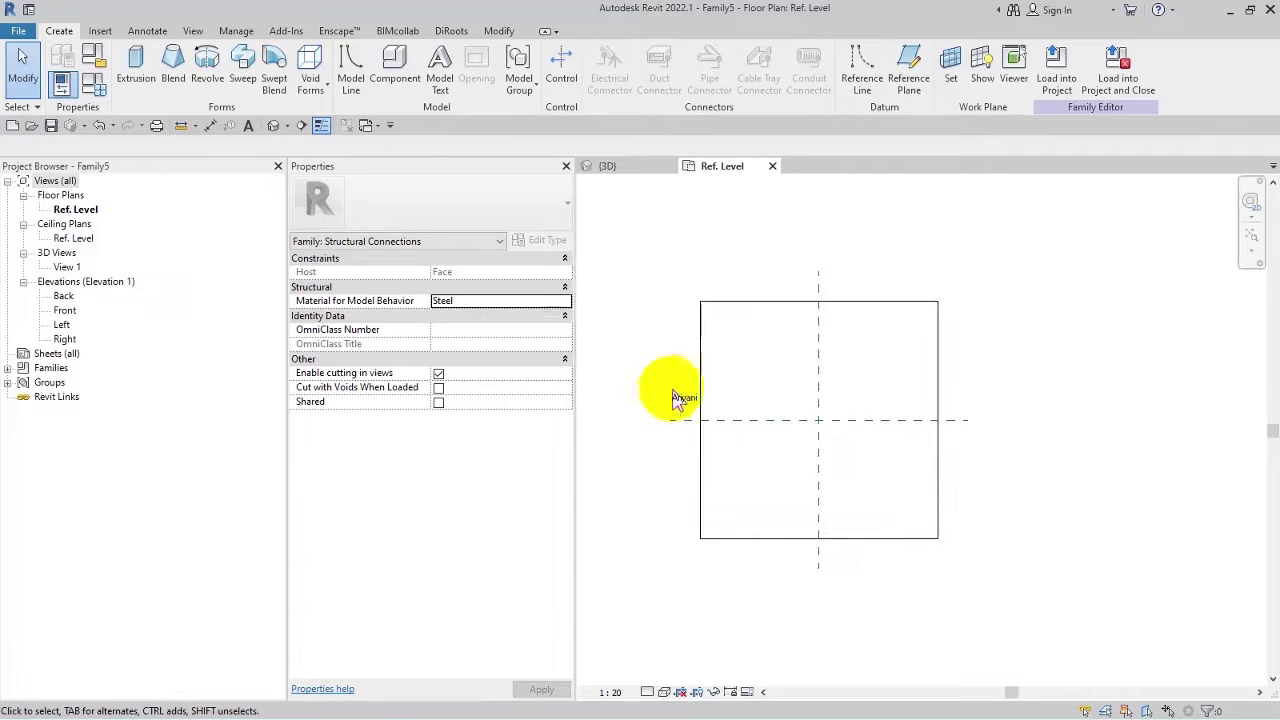
left_click(908, 100)
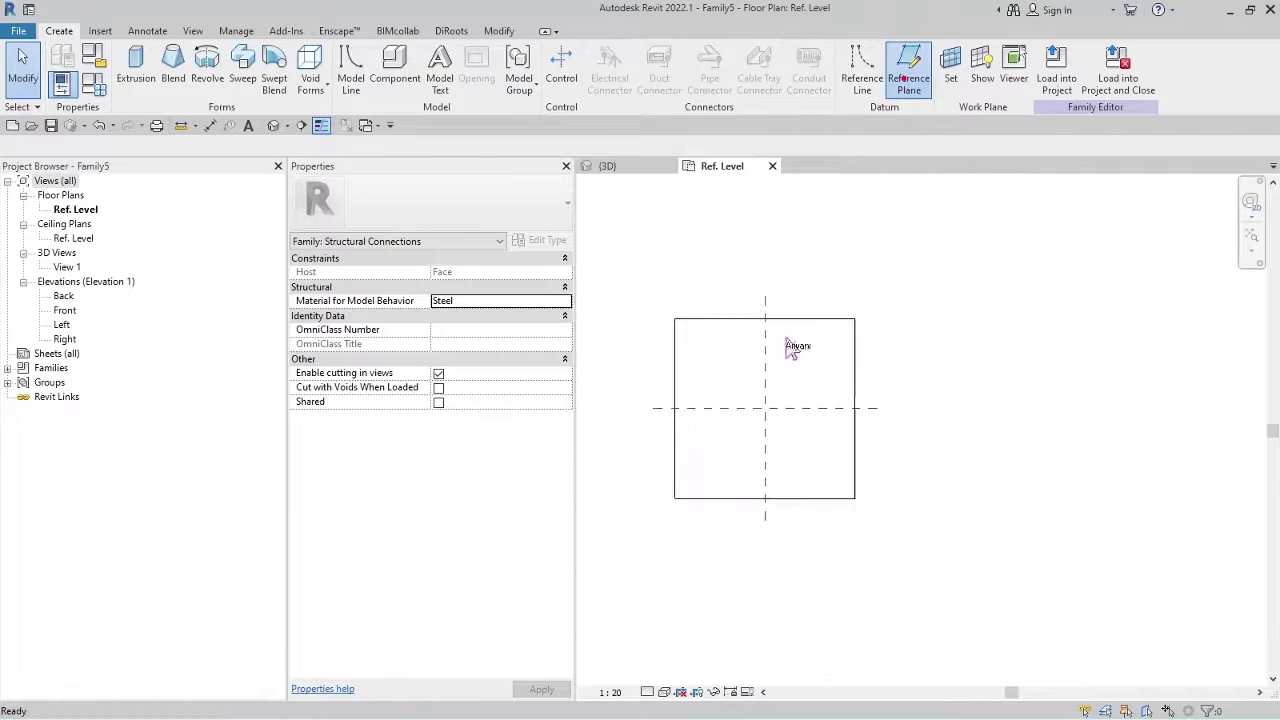
left_click(724, 338)
left_click(724, 557)
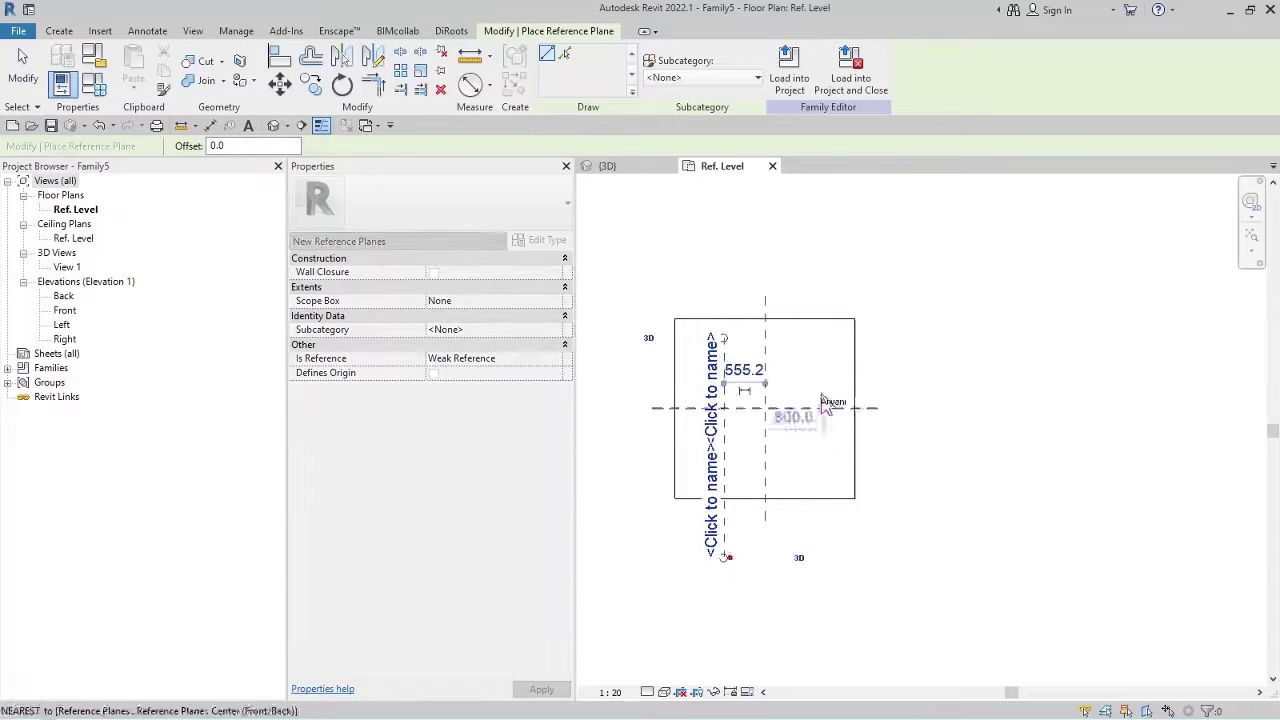
left_click(816, 338)
left_click(820, 570)
Draw two horizontal reference planes above and below the center plane, the lower one about 583 mm from it.
left_click(917, 370)
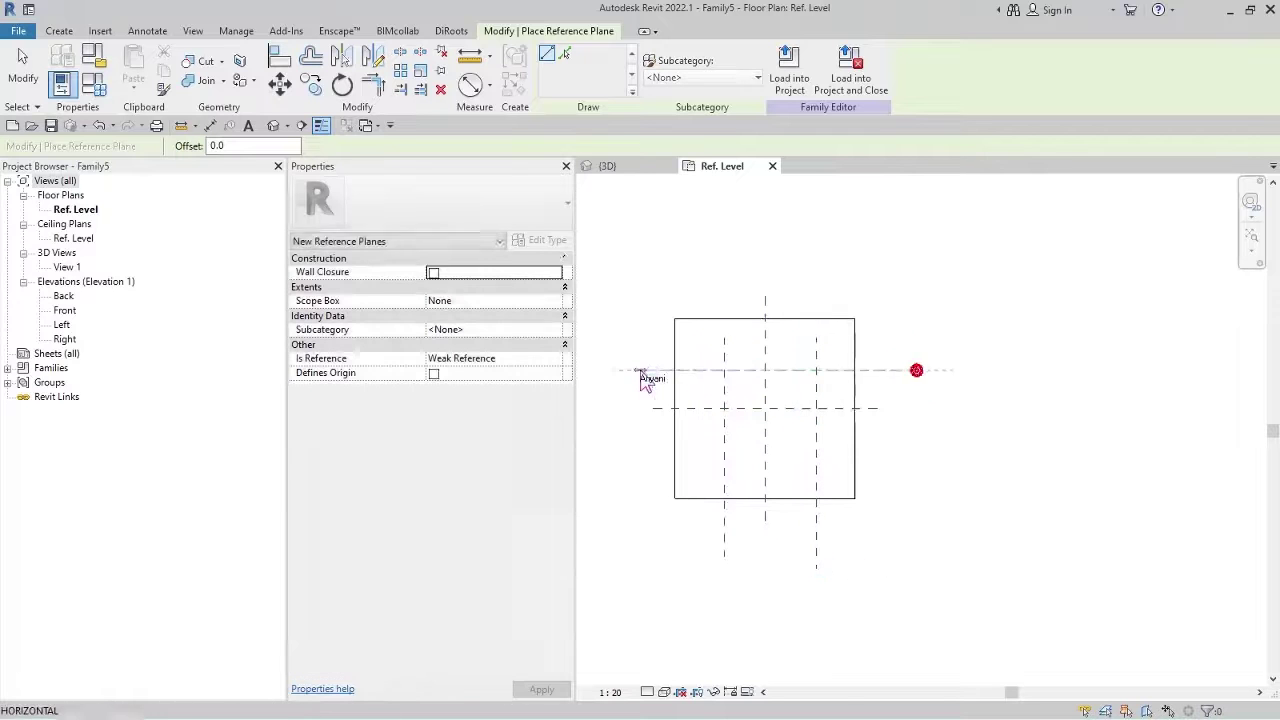
left_click(623, 370)
left_click(917, 451)
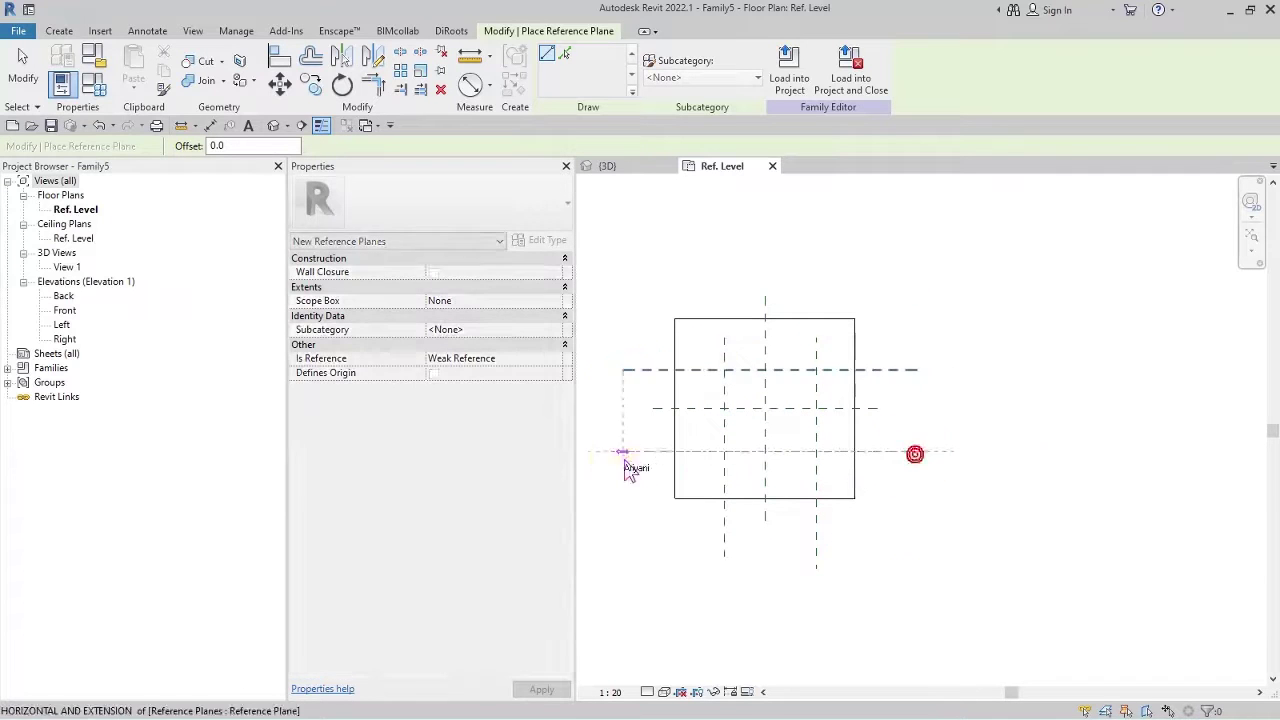
left_click(623, 451)
Add an equalized aligned dimension across the three vertical reference planes and an overall dimension between the outer two.
left_click(490, 90)
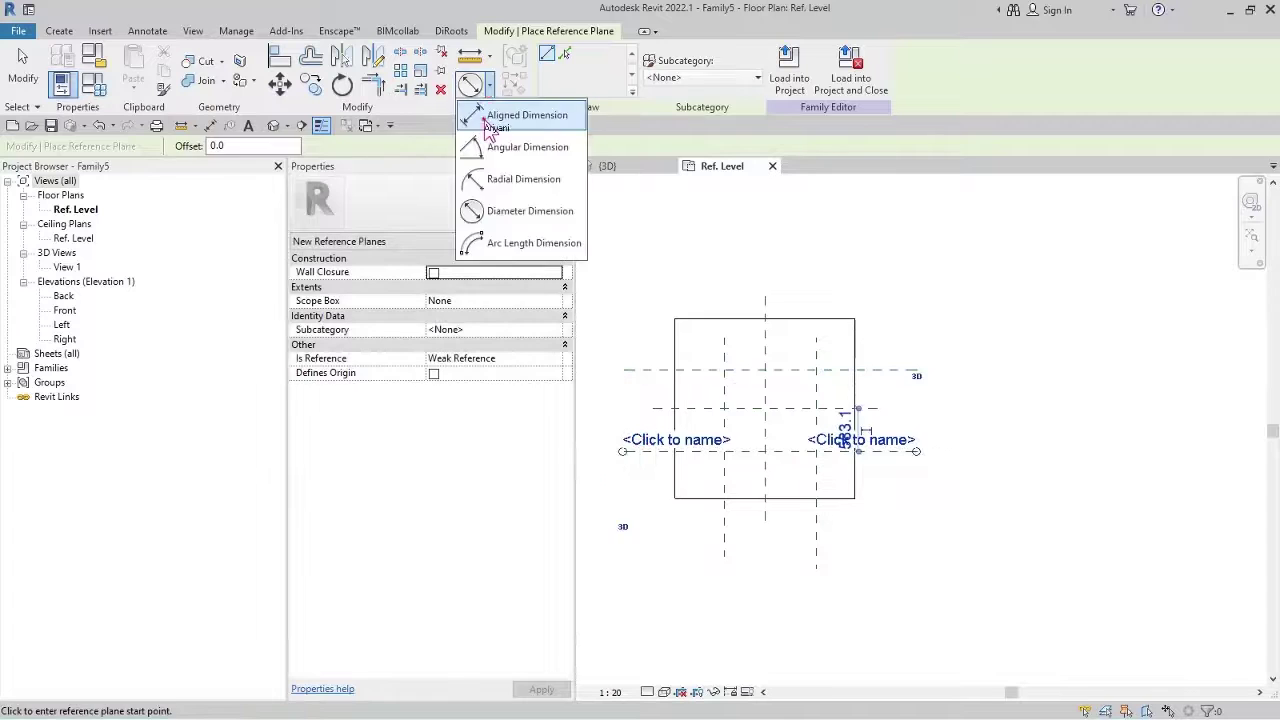
left_click(520, 109)
left_click(765, 362)
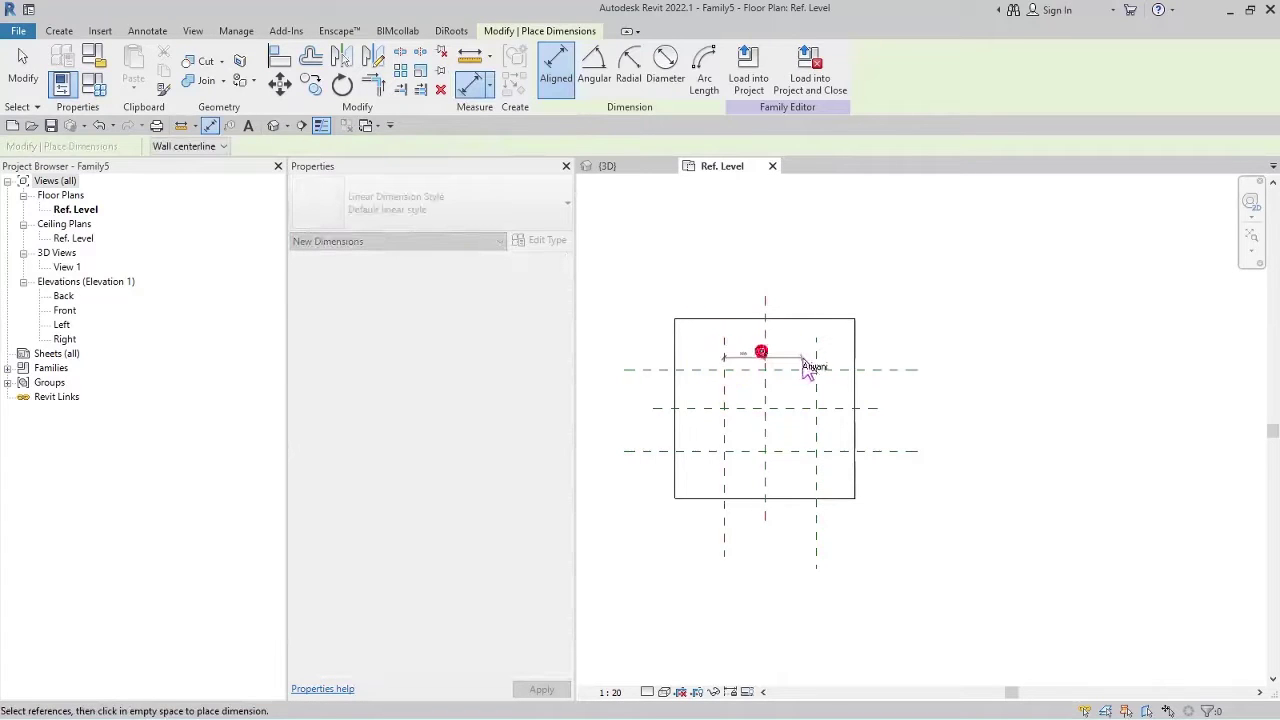
left_click(817, 357)
left_click(777, 265)
left_click(777, 254)
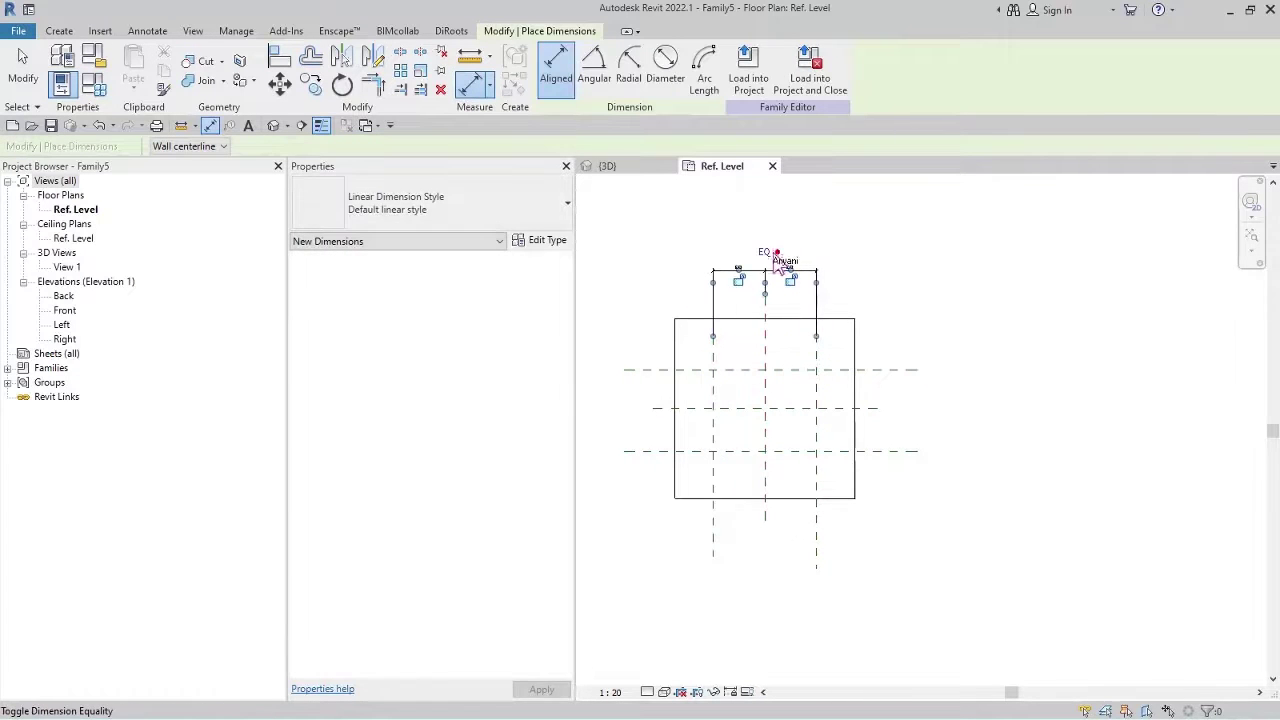
left_click(817, 364)
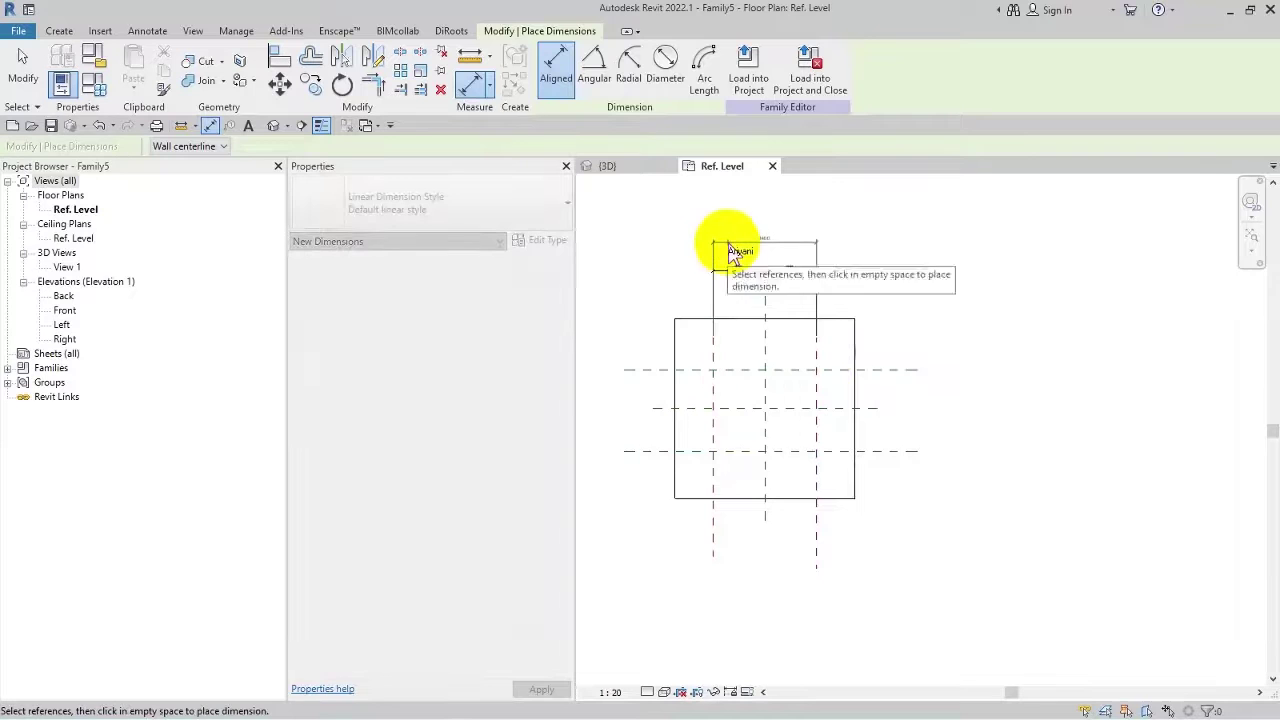
left_click(740, 229)
Add an equalized aligned dimension across the three horizontal reference planes and an overall dimension between the outer two.
left_click(655, 370)
left_click(663, 409)
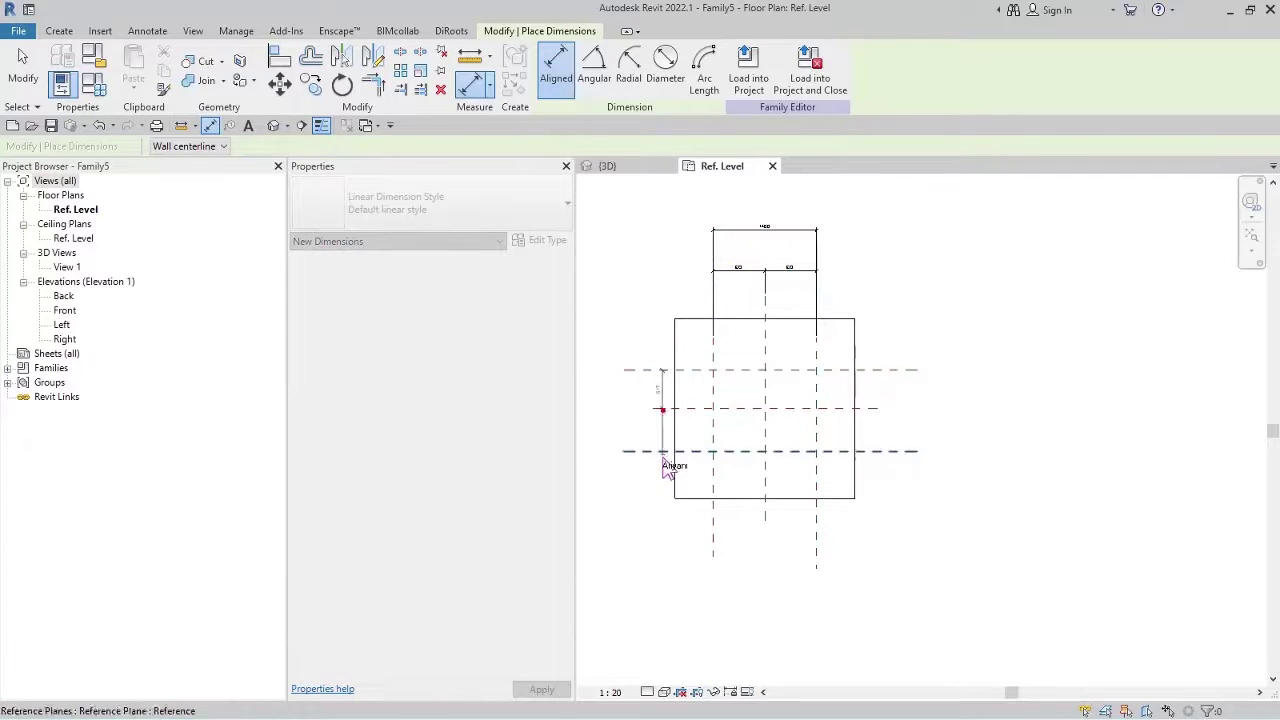
left_click(664, 452)
left_click(617, 411)
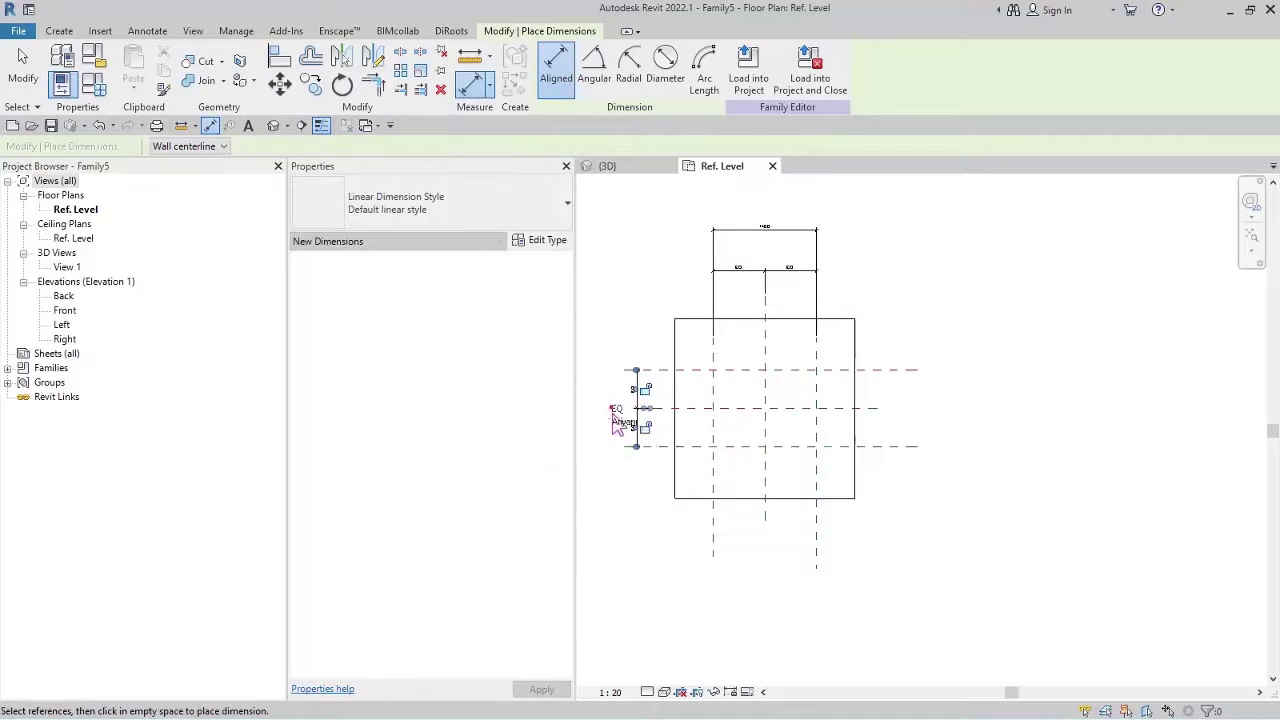
left_click(663, 446)
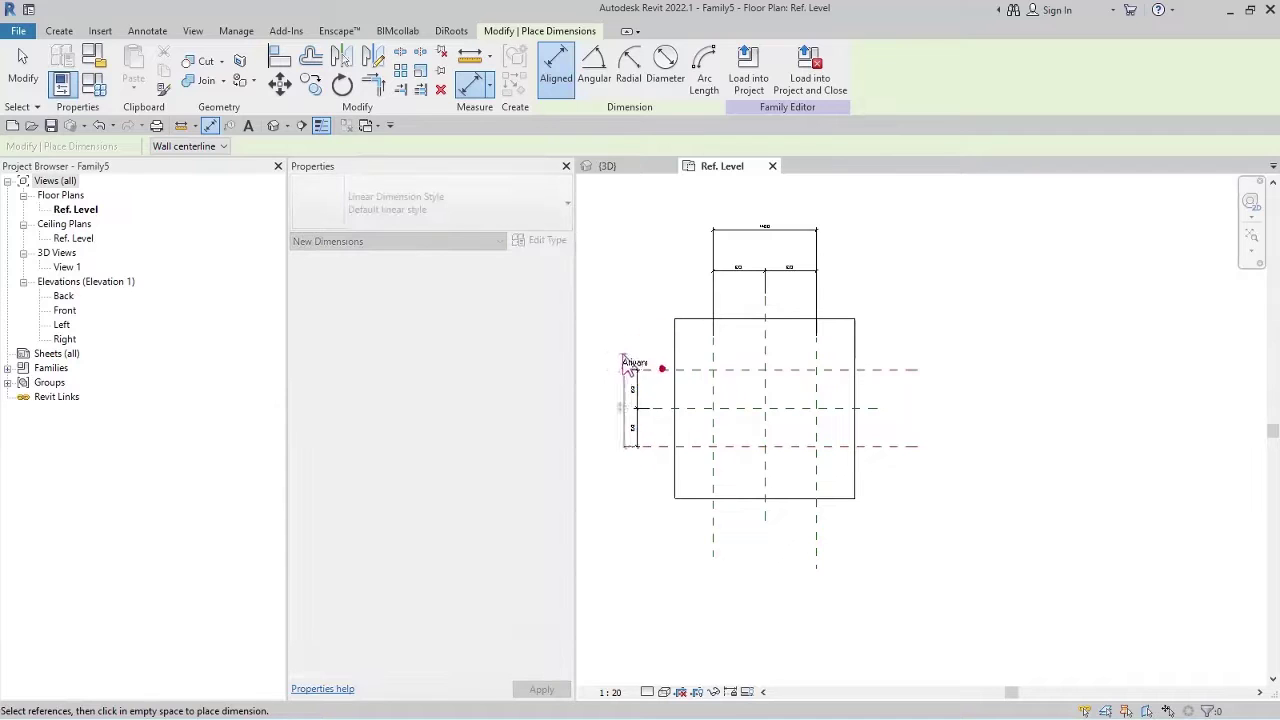
key("Escape")
key("Escape")
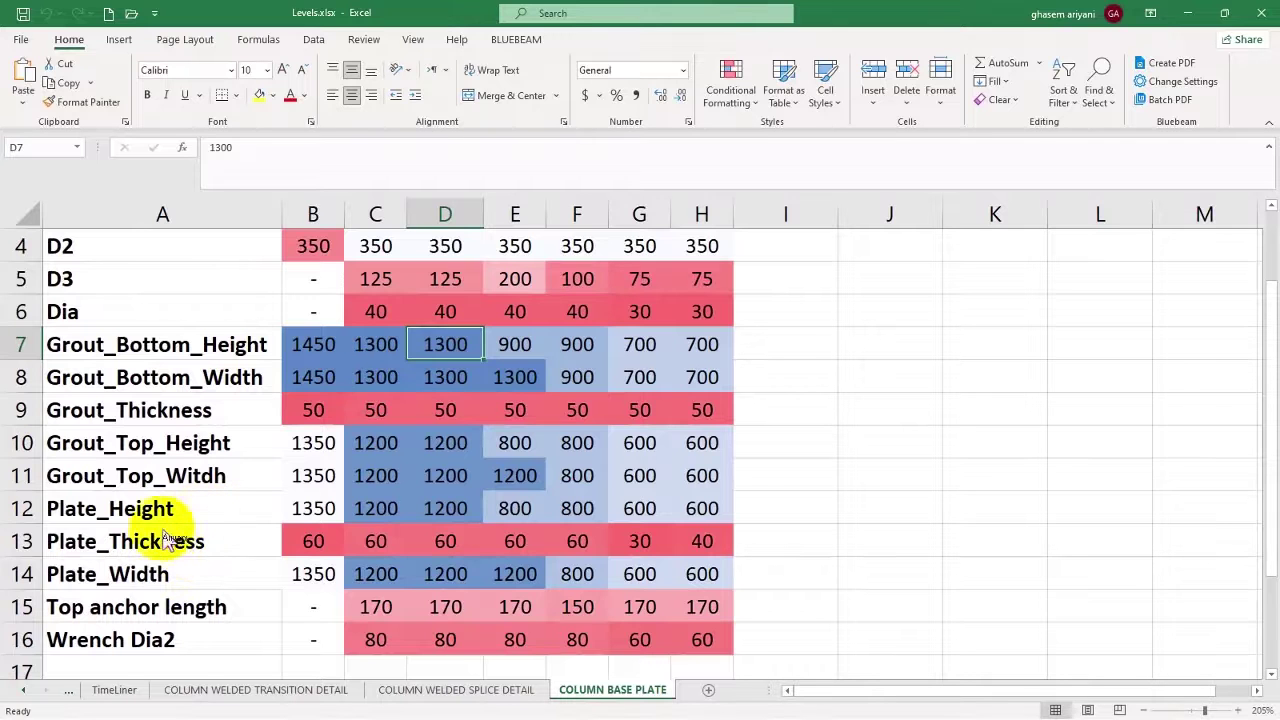
Copy the Plate_Width name from the Excel sheet and label the overall horizontal dimension in Revit with a new Plate_Width parameter.
left_click(157, 583)
key("ctrl+c")
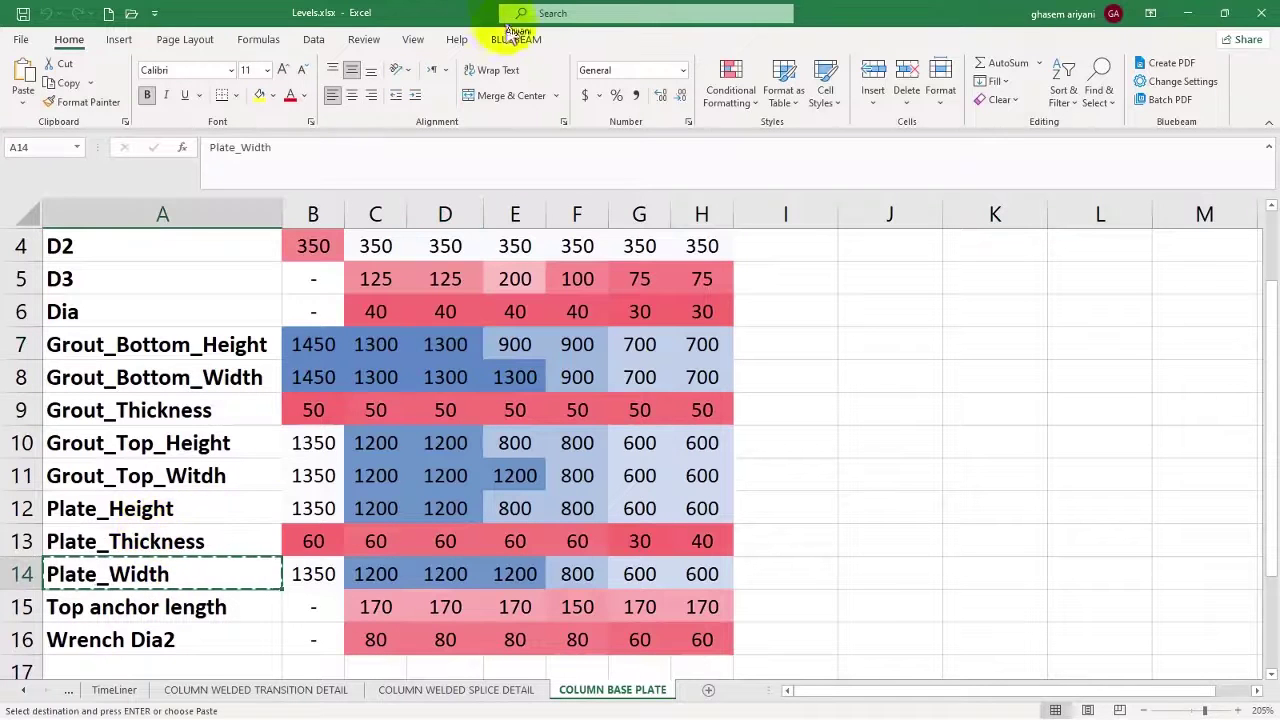
left_click(1187, 12)
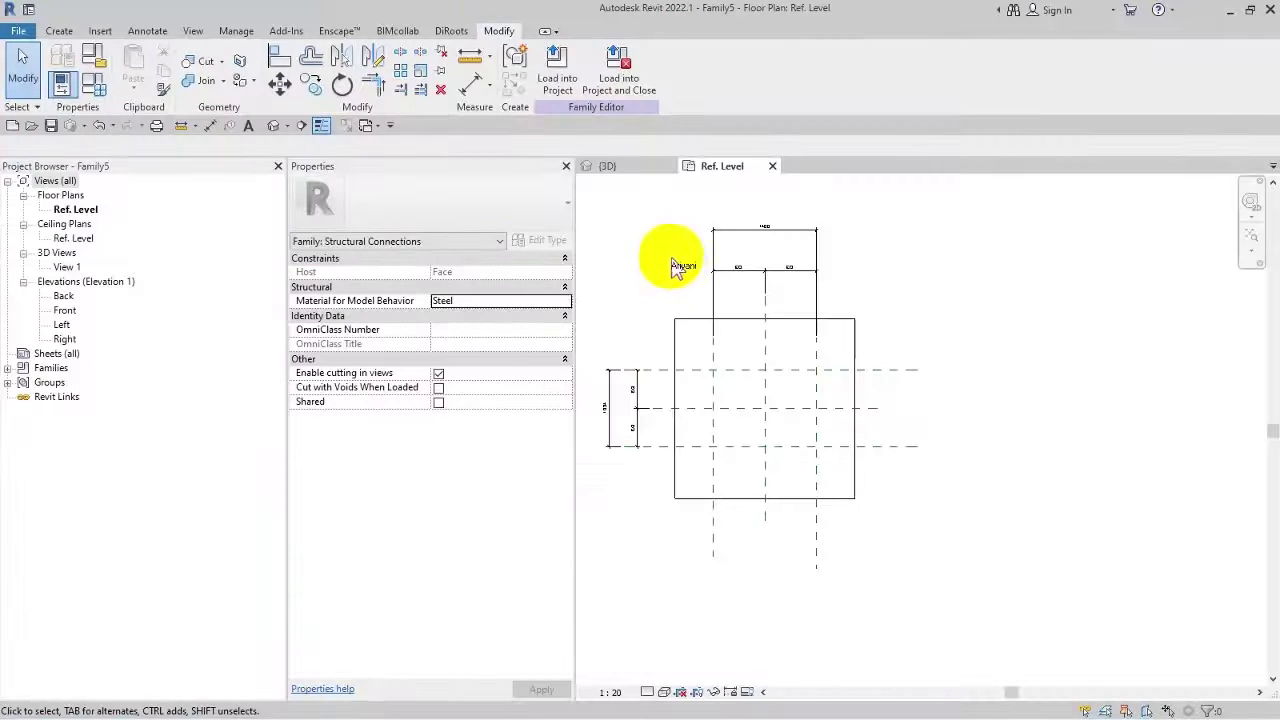
left_click(745, 233)
left_click(707, 67)
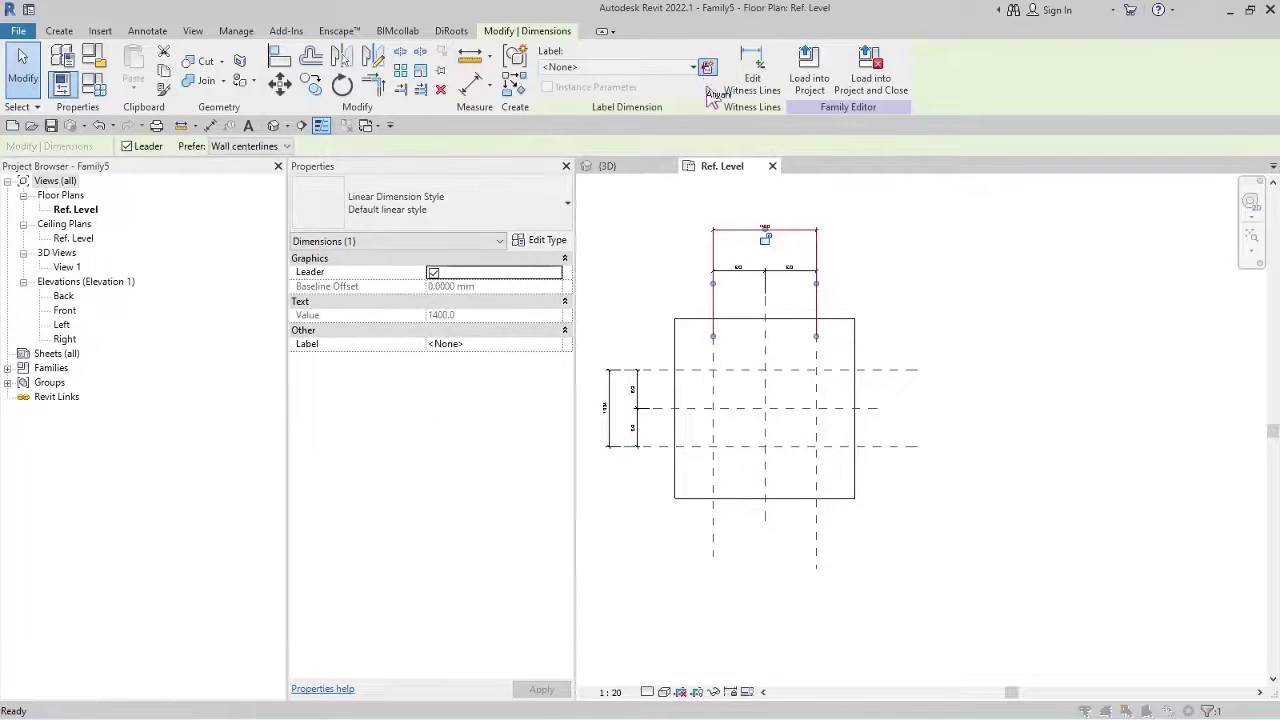
key("ctrl+v")
left_click(462, 548)
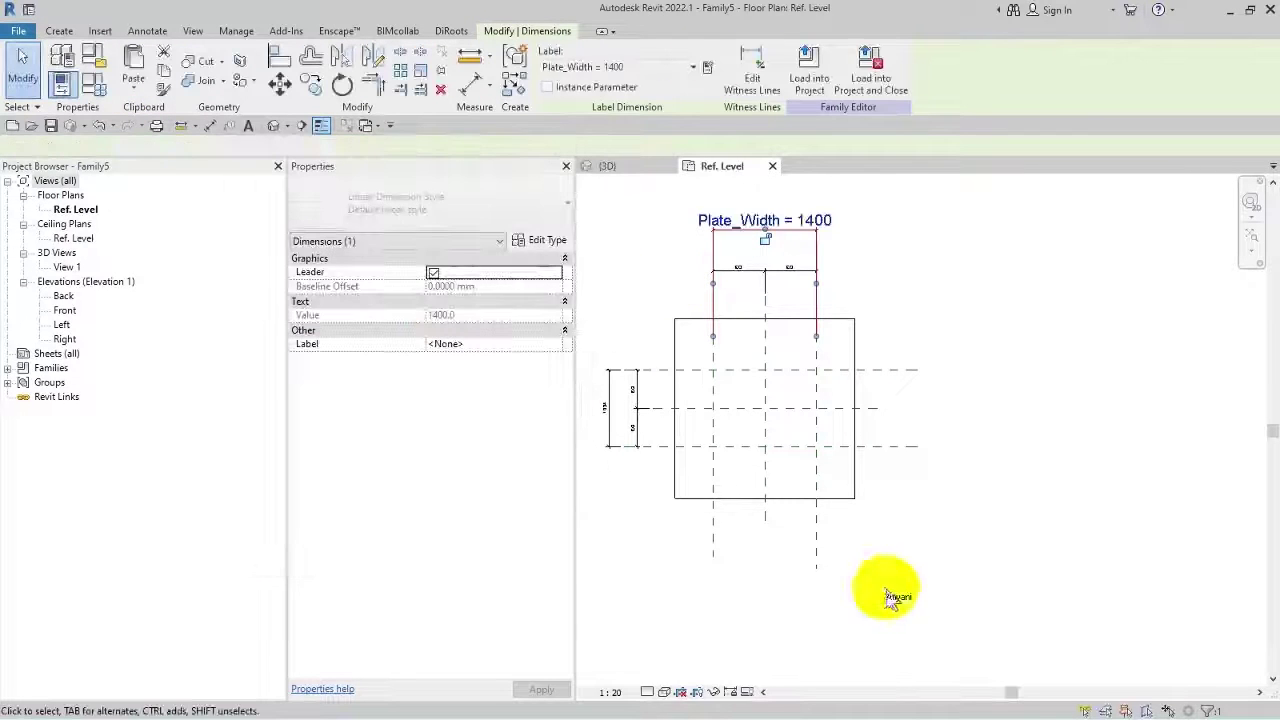
left_click(925, 588)
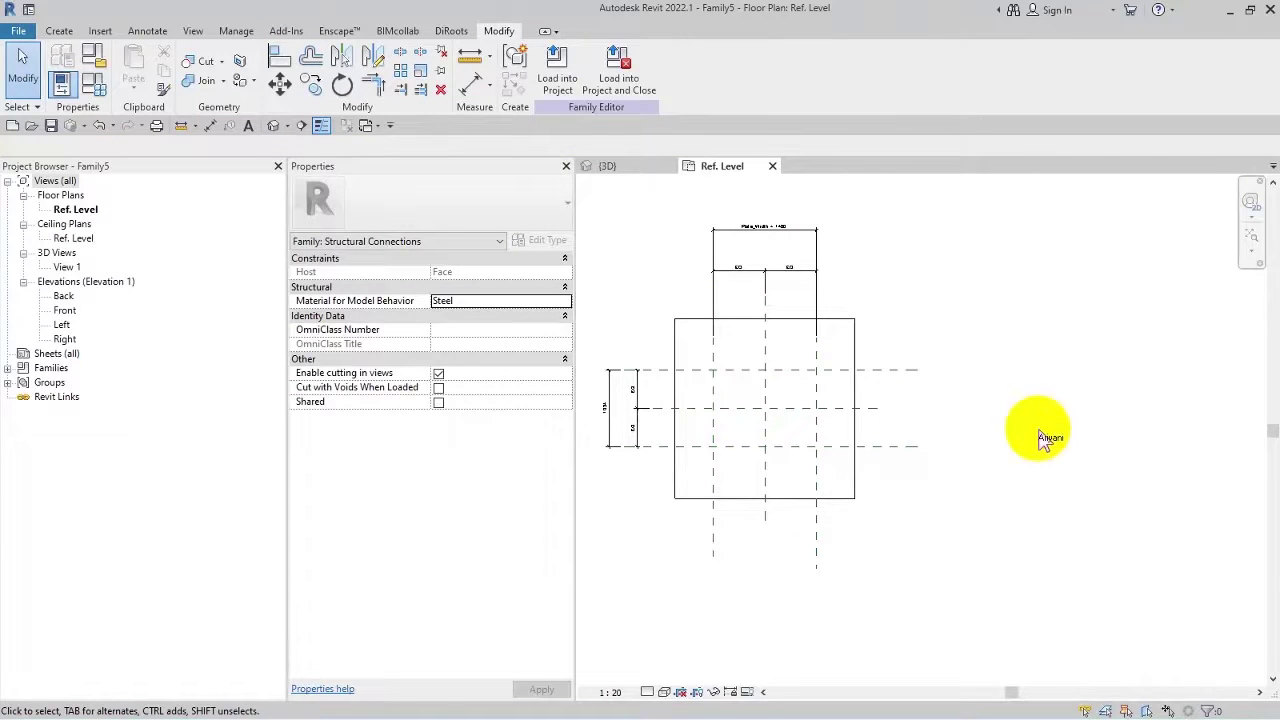
Label the overall vertical dimension with a new Plate_Height parameter.
left_click(609, 408)
left_click(707, 67)
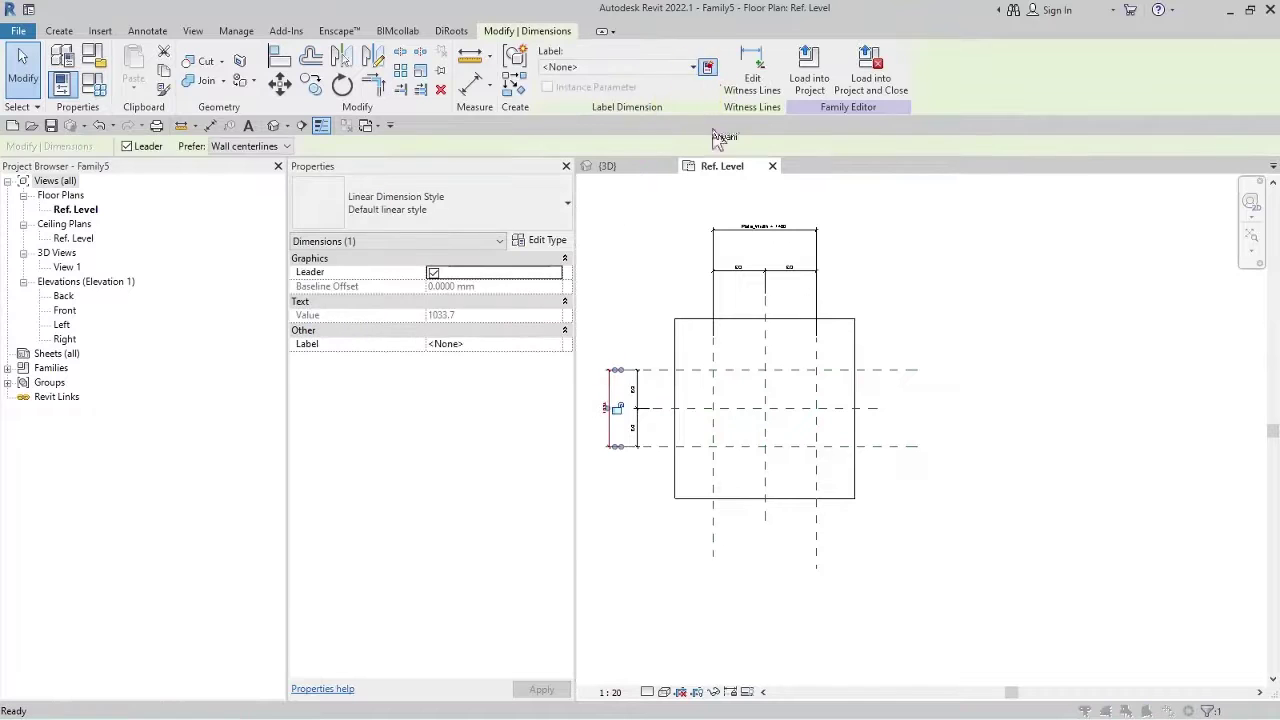
type("Plate_Height")
left_click(462, 548)
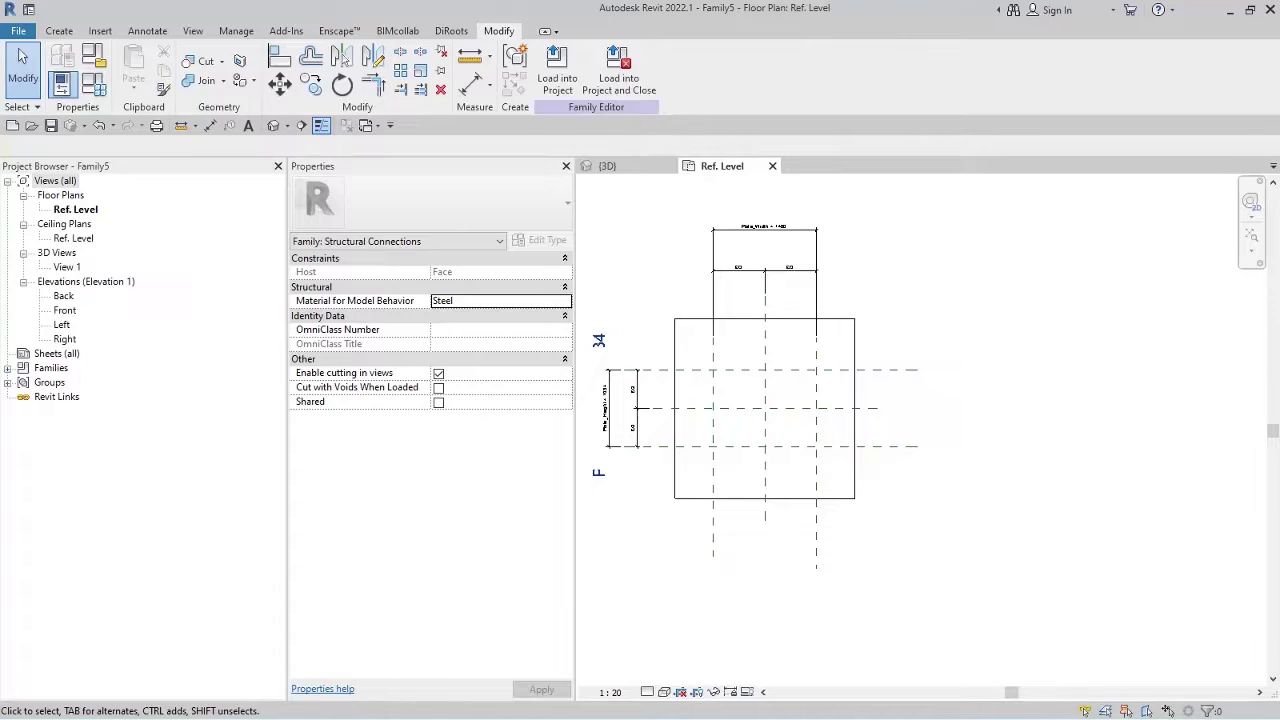
Switch to the Levels.xlsx workbook in Excel and review the parameter values in the B.P2 column.
key("alt+Tab")
mouse_move(300, 106)
left_mouse_down()
mouse_move(517, 40)
mouse_move(310, 103)
left_mouse_up()
scroll(432, 470, "up", 3)
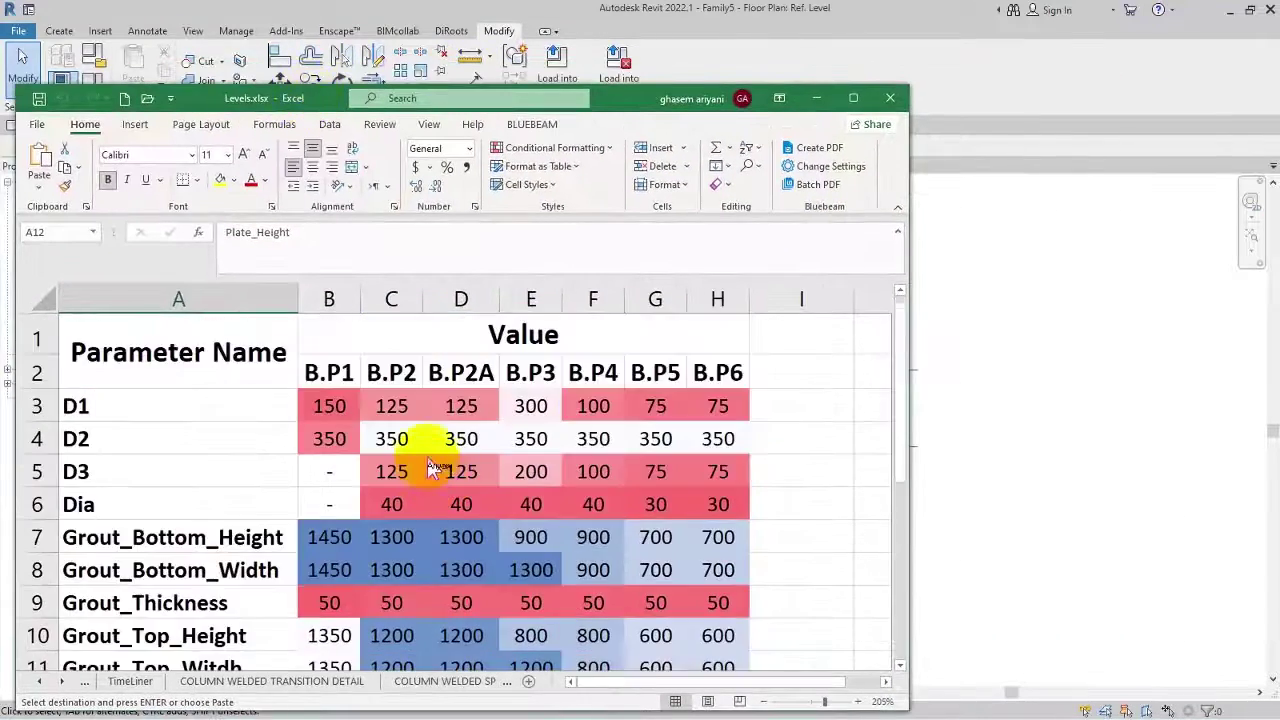
left_click(403, 303)
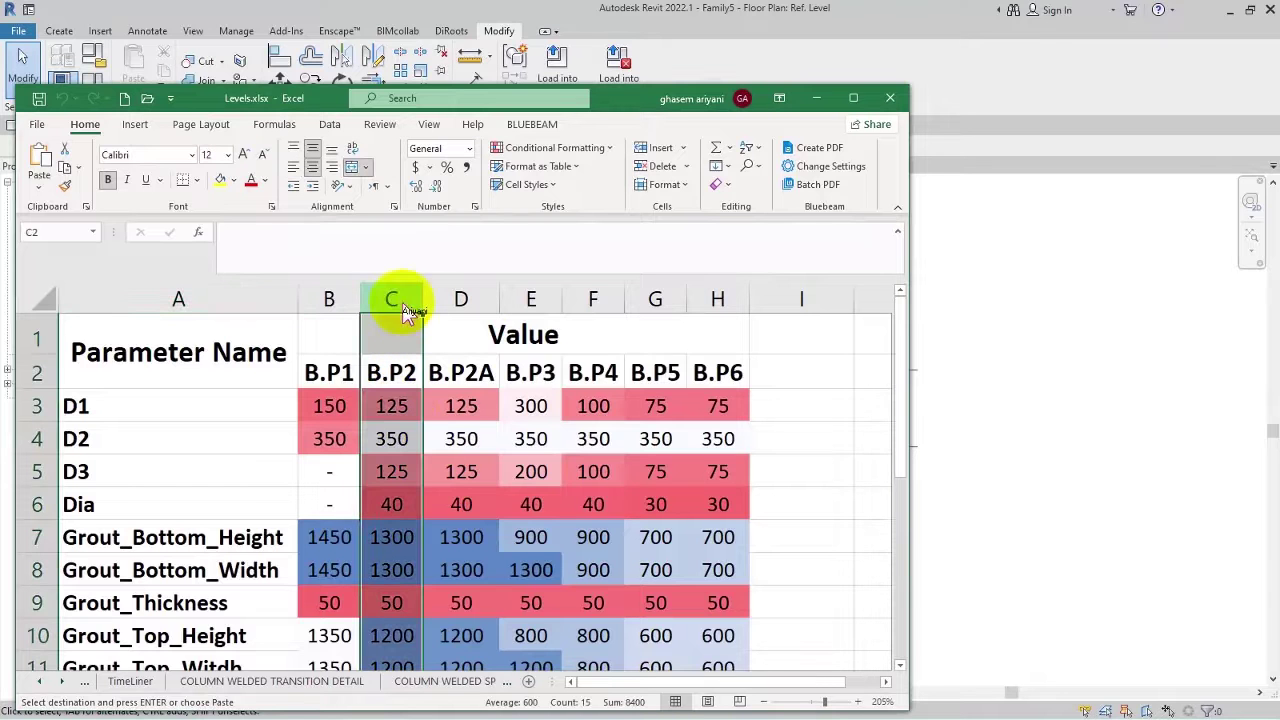
scroll(403, 325, "down", 3)
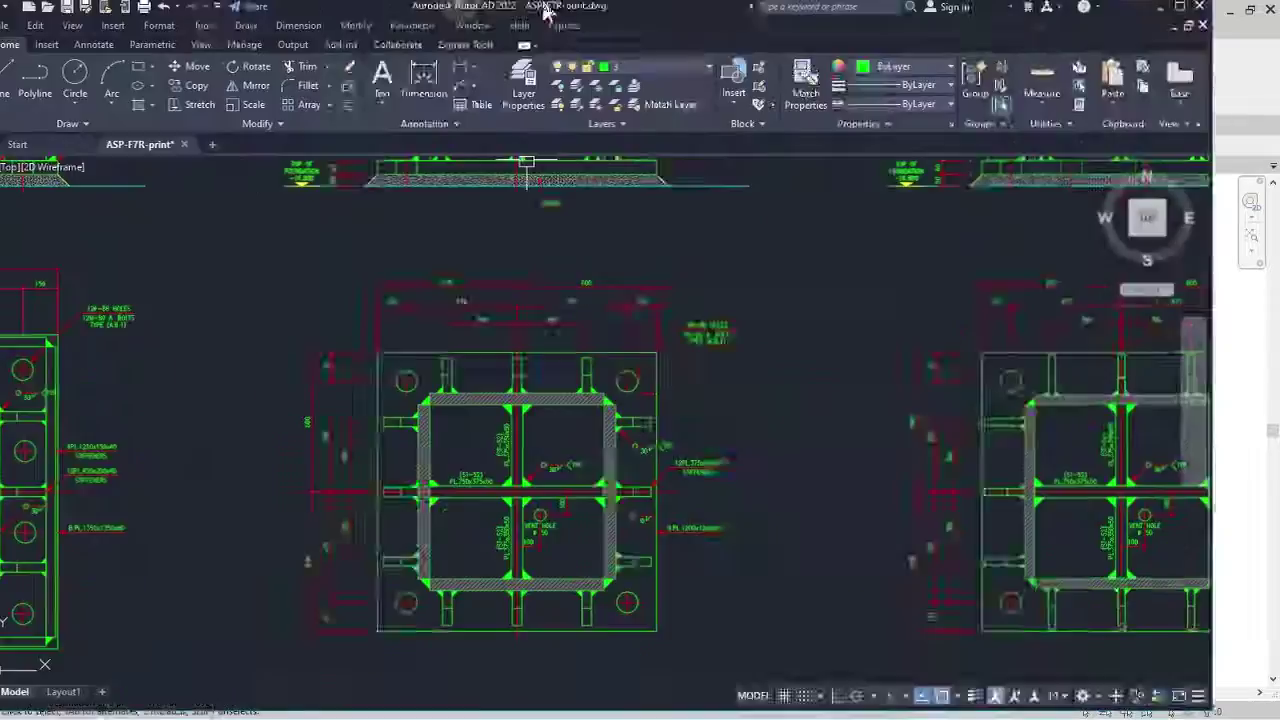
Check the B.P.2 base plate's plan dimensions in the AutoCAD drawing against the Excel table and return to Revit.
scroll(680, 500, "up", 3)
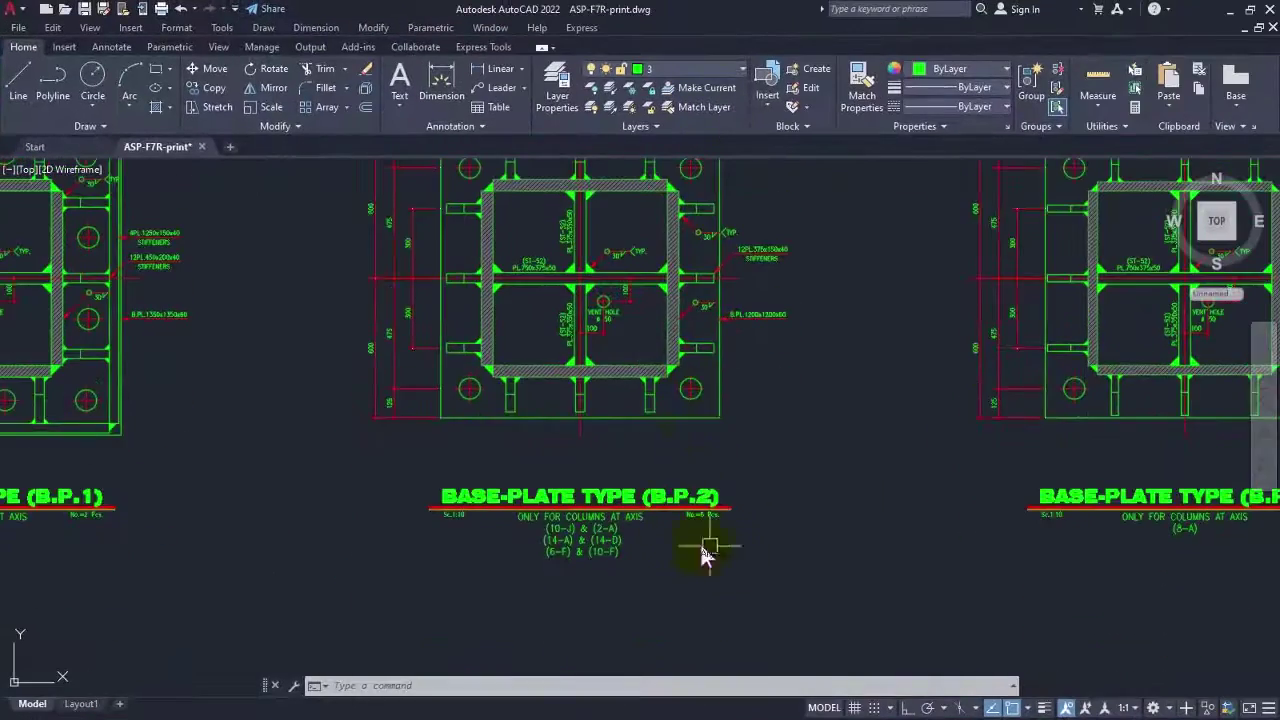
middle_click_drag(706, 555, 393, 508)
scroll(562, 262, "up", 4)
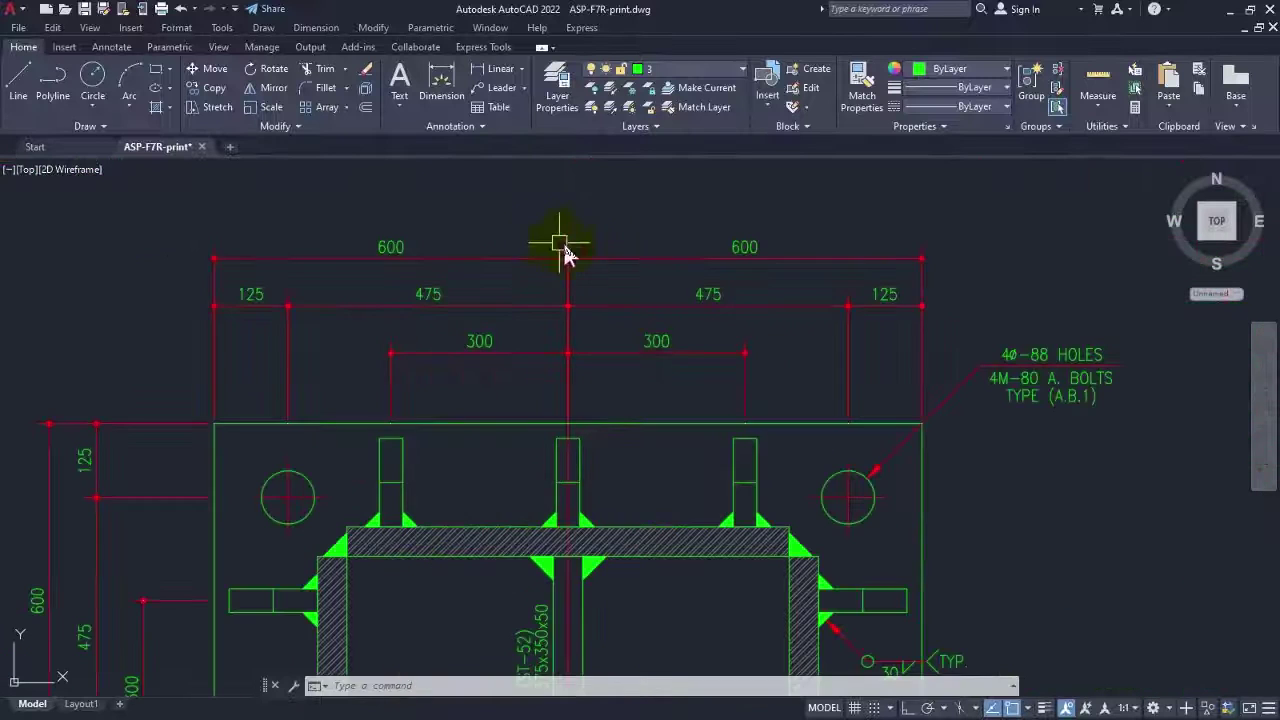
scroll(400, 357, "down", 3)
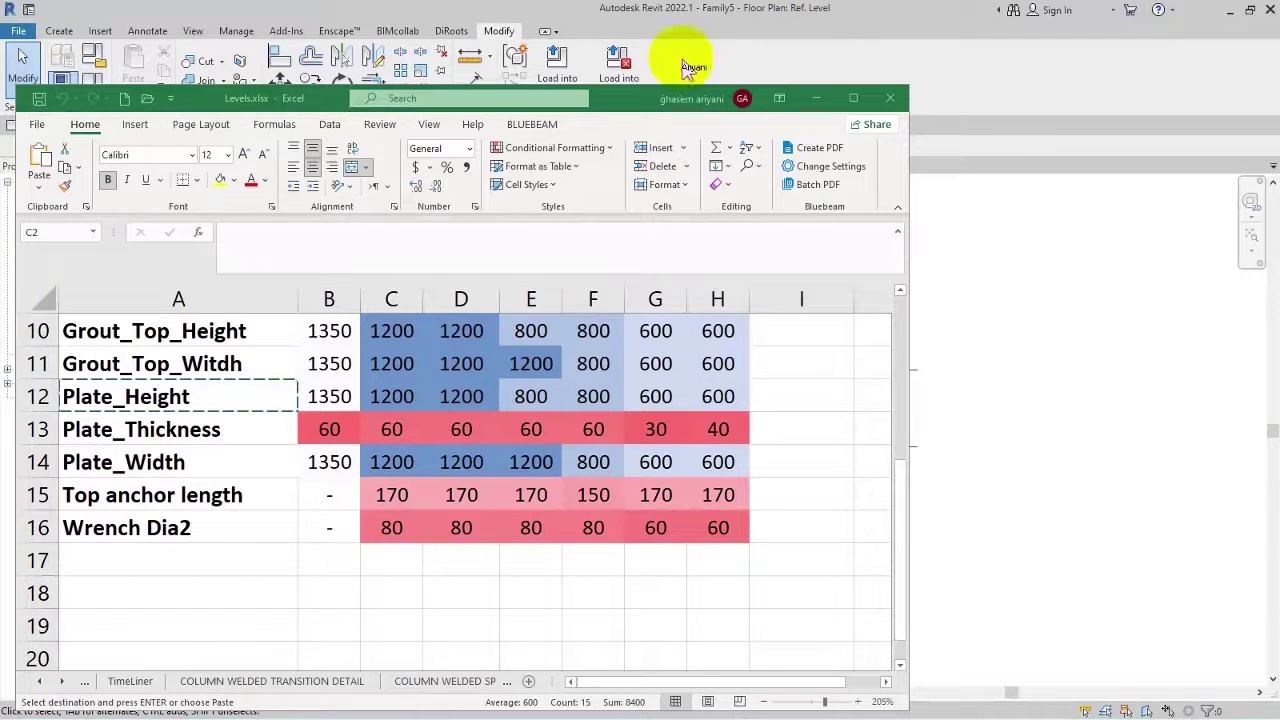
left_click(586, 100)
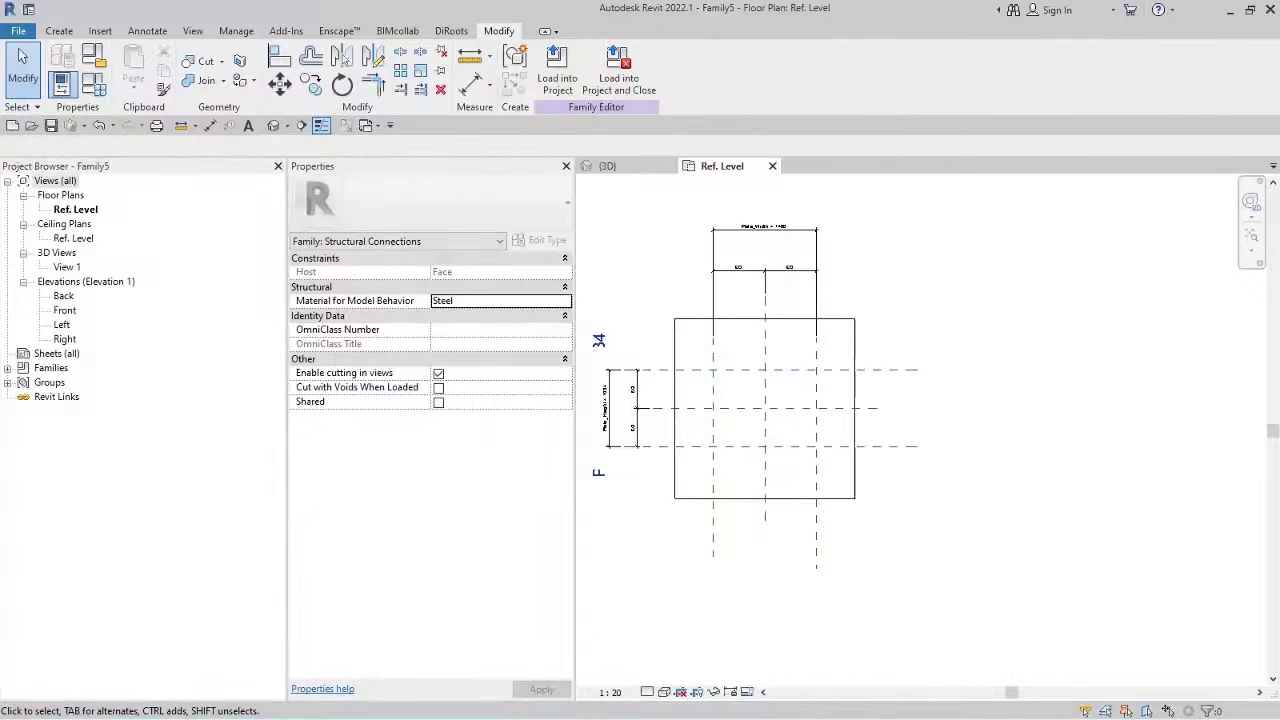
Set both the Plate_Height and Plate_Width family parameters to 1200.
left_click(94, 84)
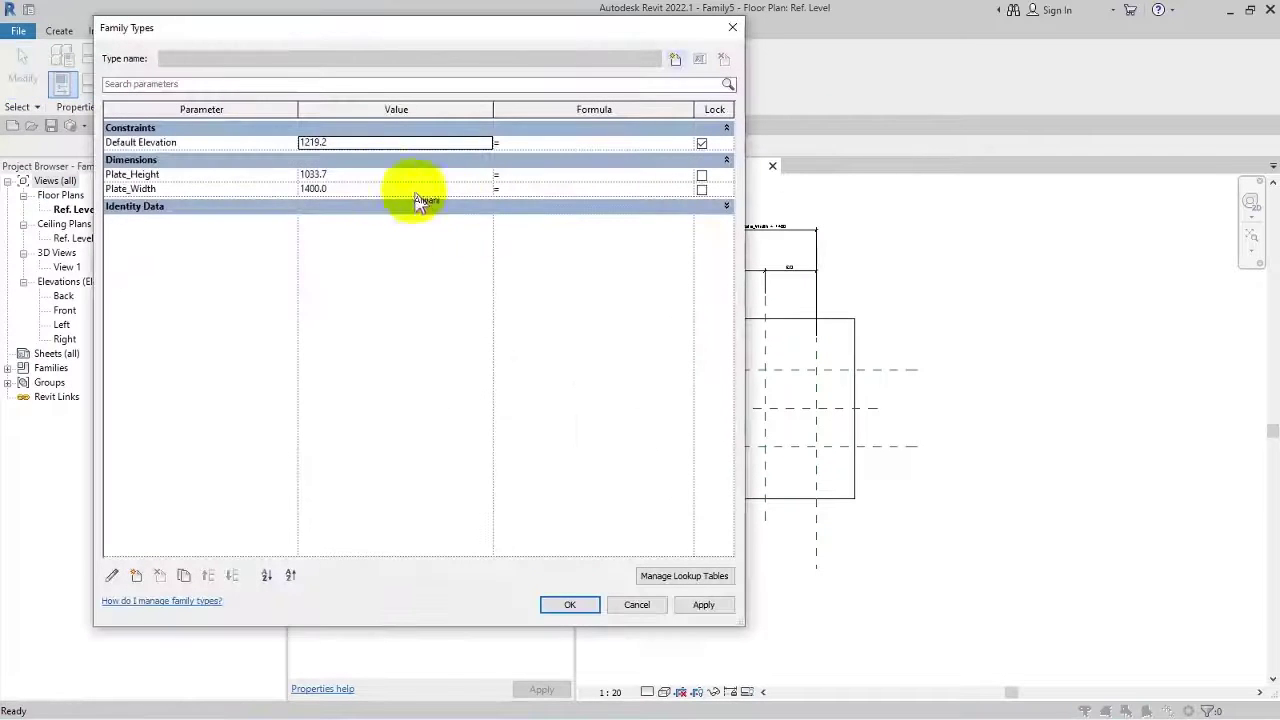
left_click(380, 176)
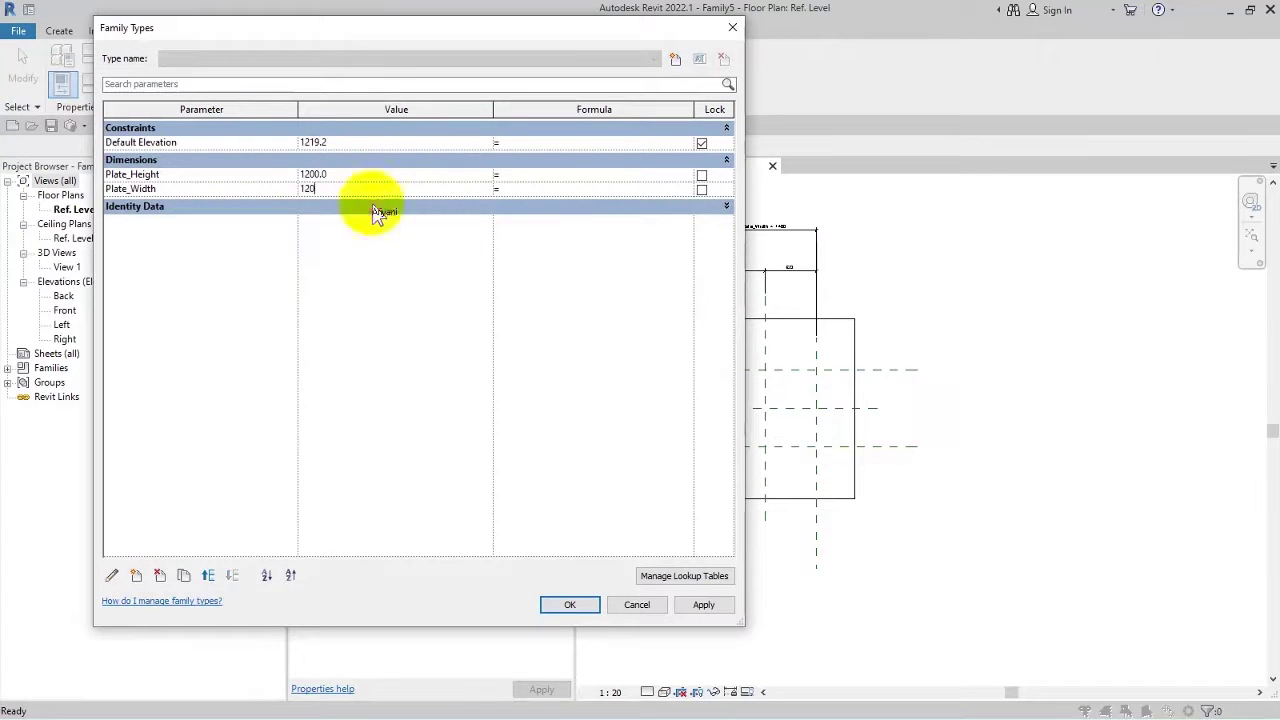
left_click(568, 604)
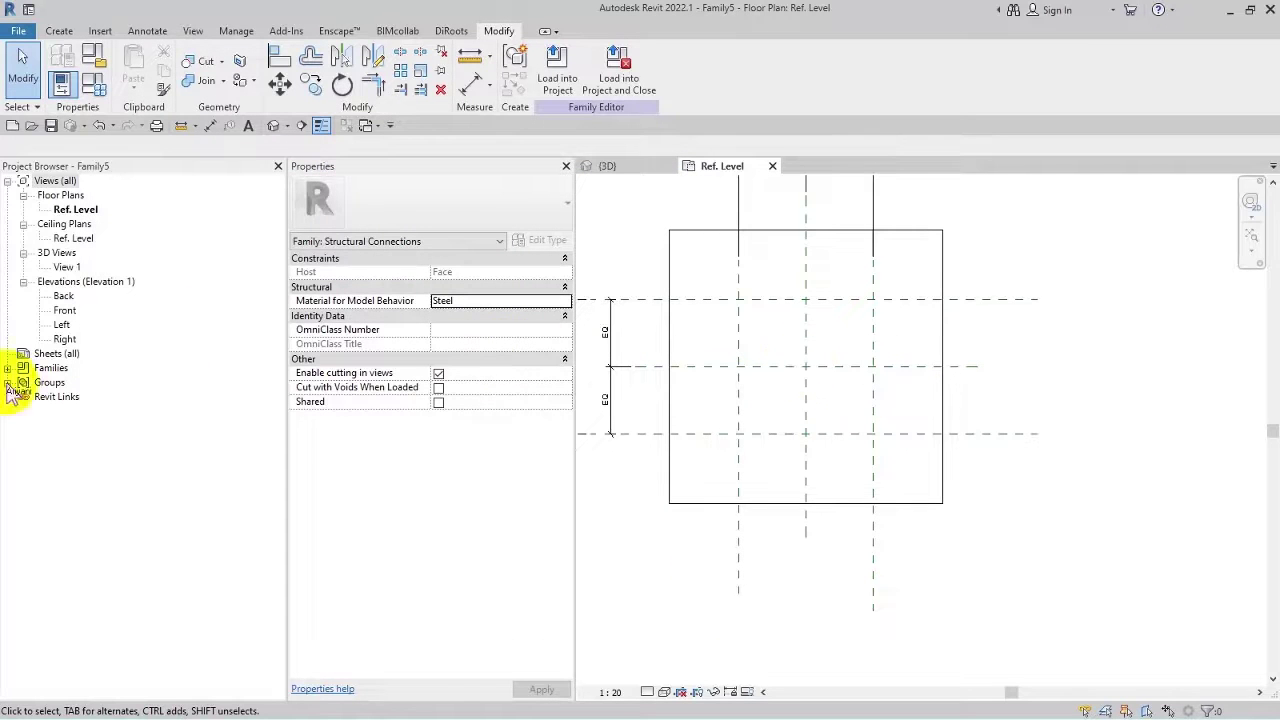
Draw two horizontal reference planes above the Ref. Level in the Front elevation, spanning beyond the host's width, about 280 mm apart.
left_click(63, 311)
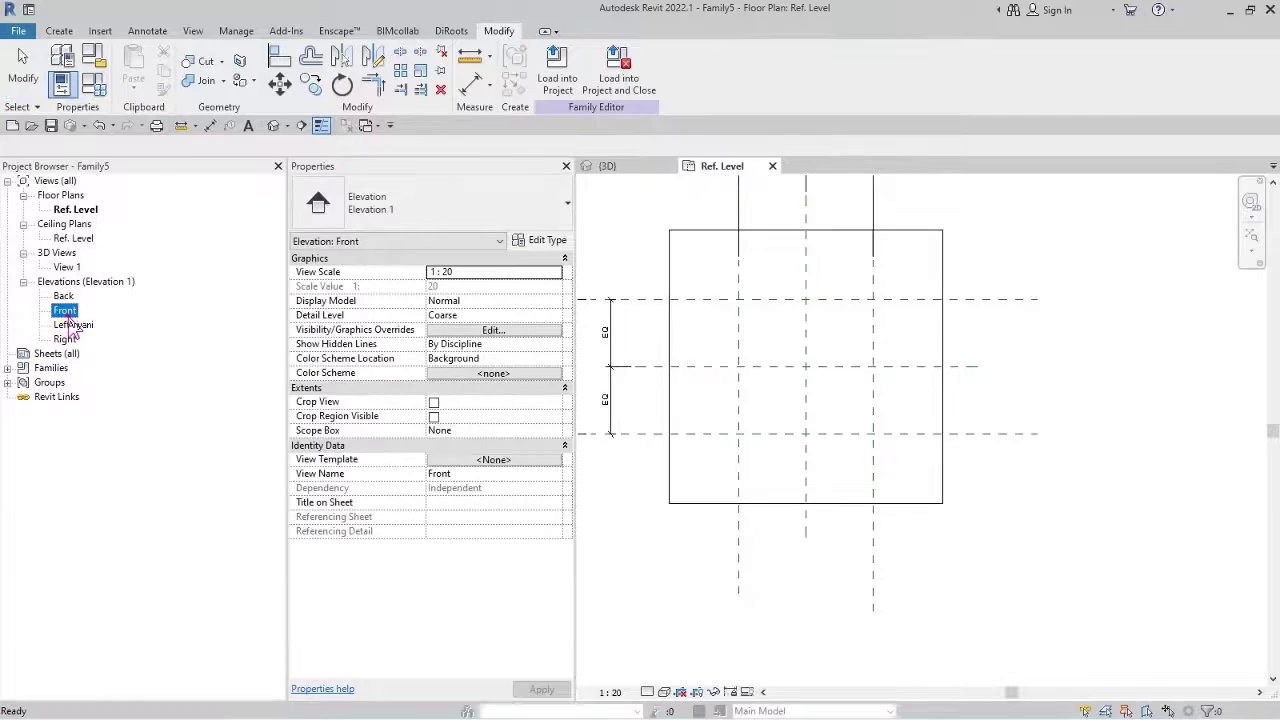
left_click(58, 31)
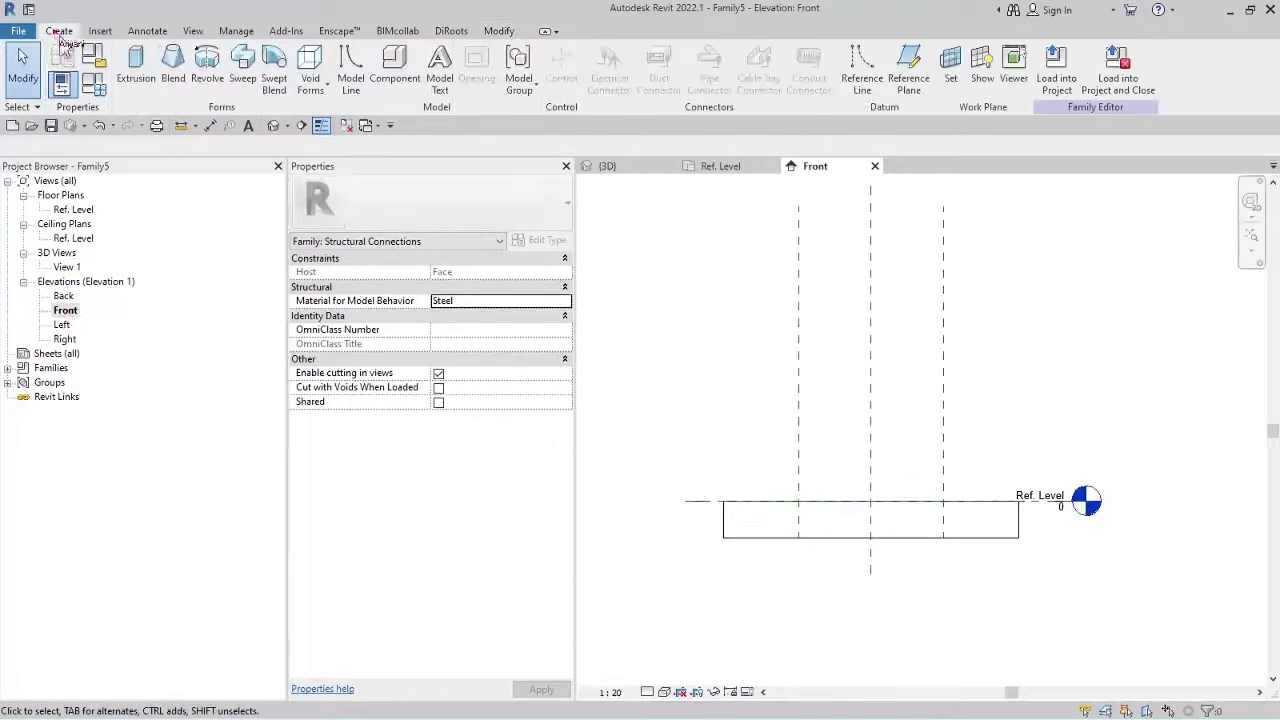
left_click(908, 66)
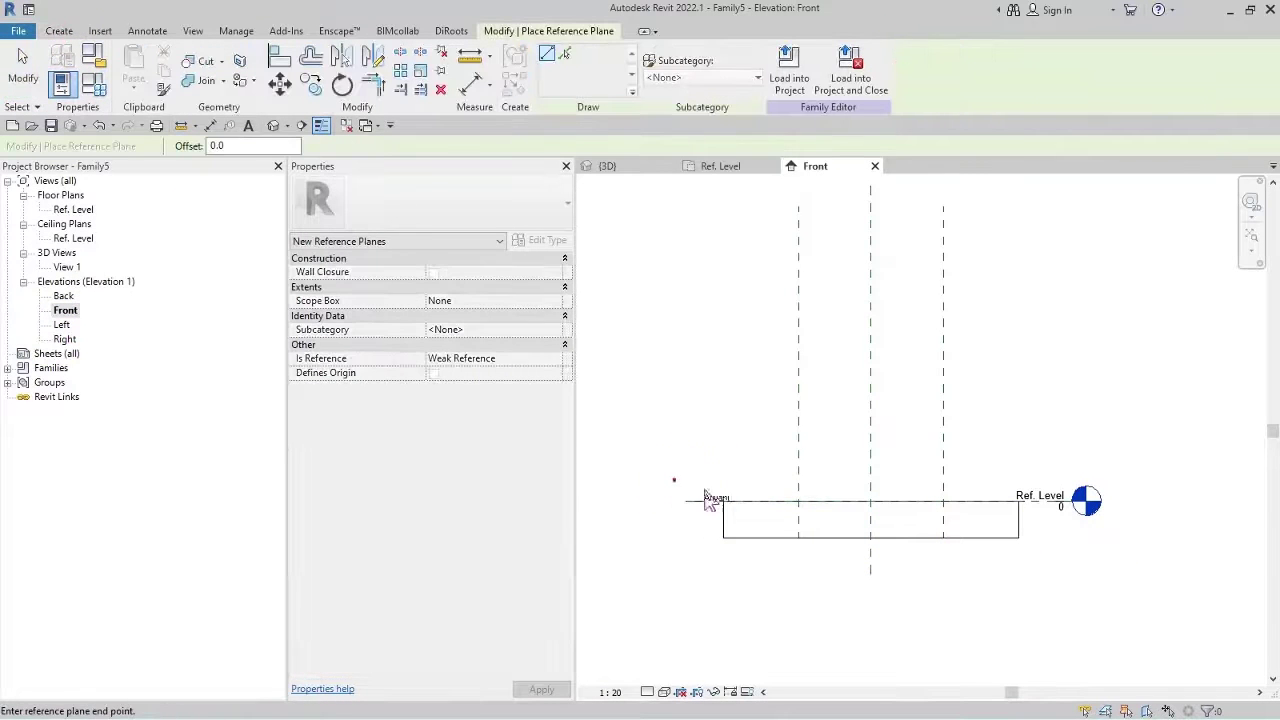
left_click(1128, 479)
left_click(670, 447)
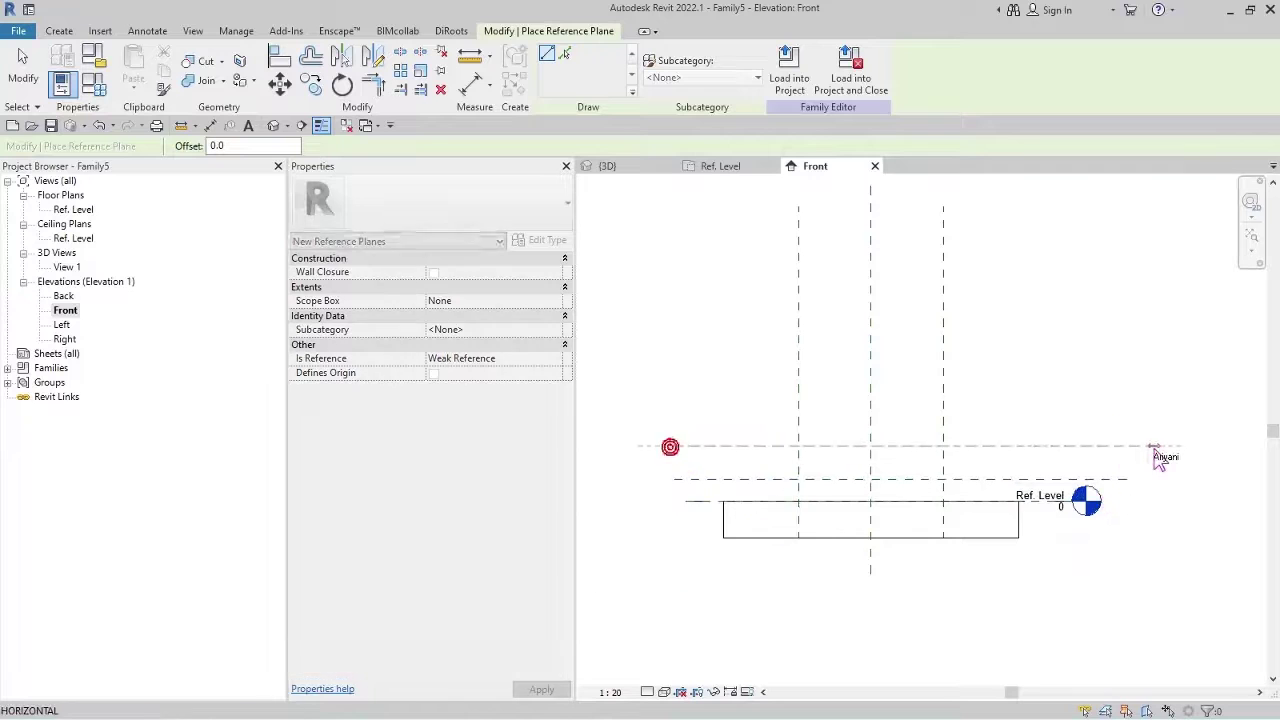
left_click(1155, 448)
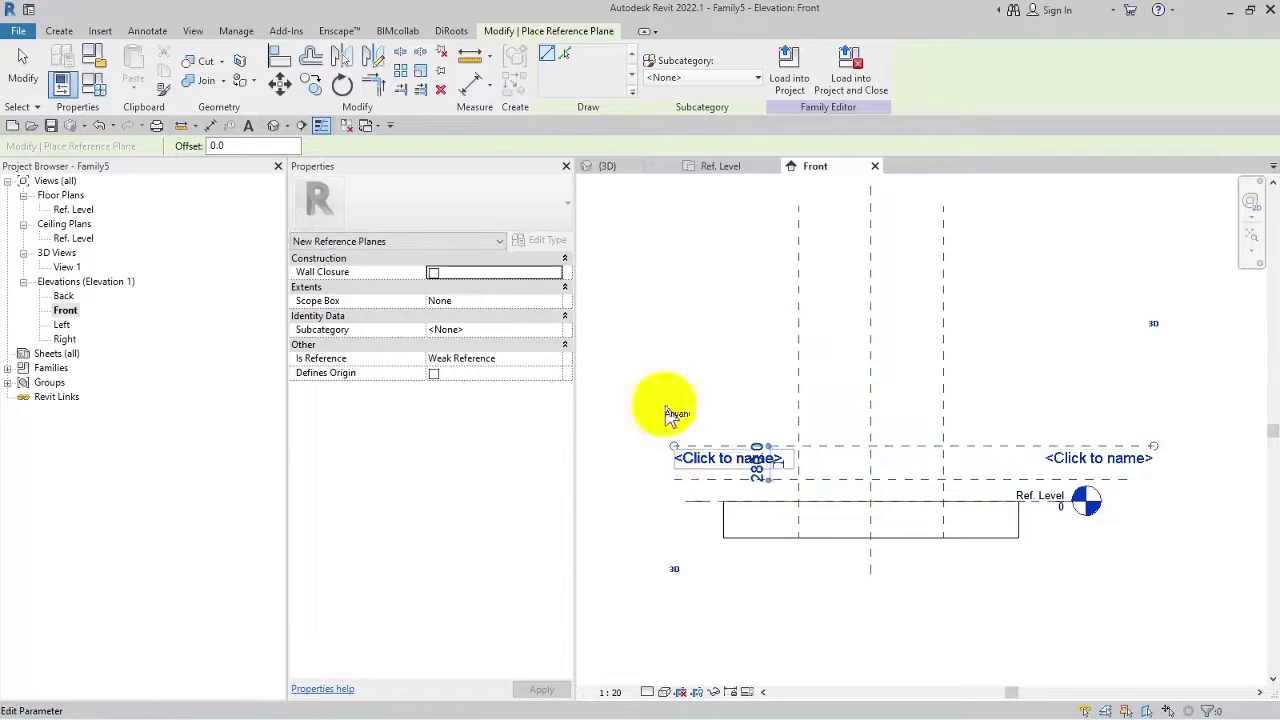
Dimension the gap from the Ref. Level to the lower reference plane and the gap between the two new planes.
left_click(474, 84)
left_click(700, 480)
left_click(703, 501)
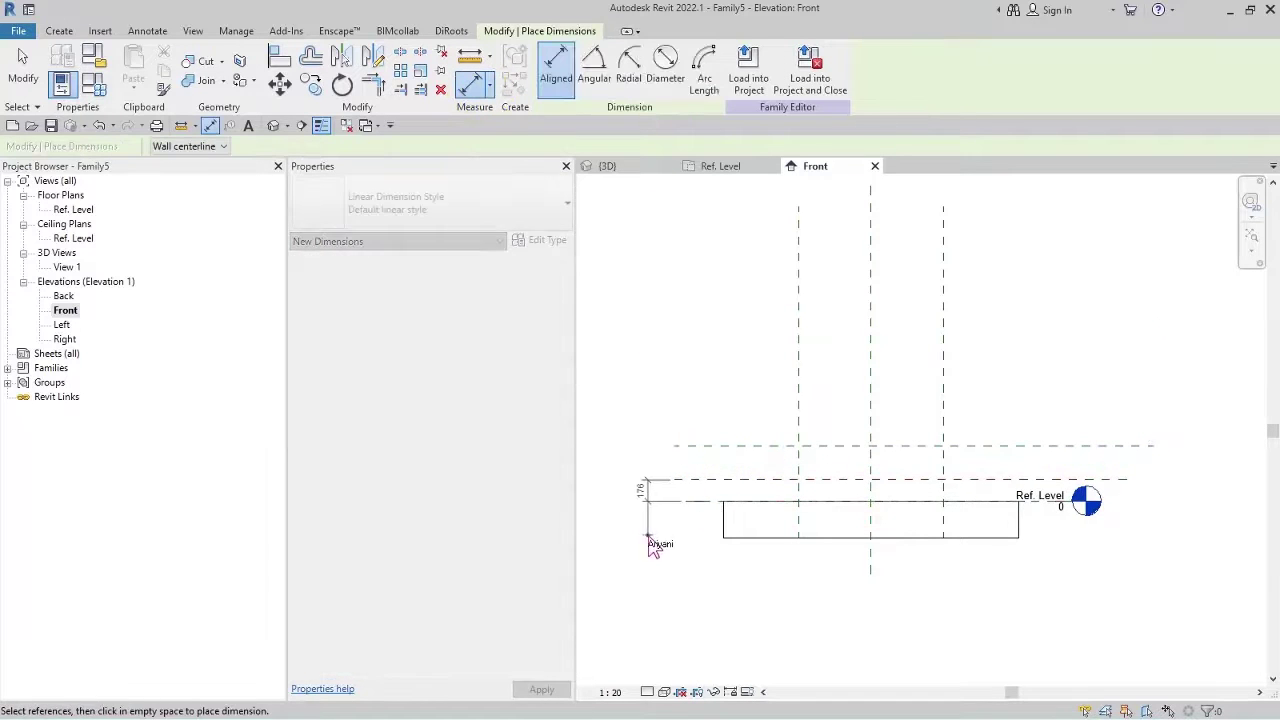
left_click(650, 542)
left_click(624, 461)
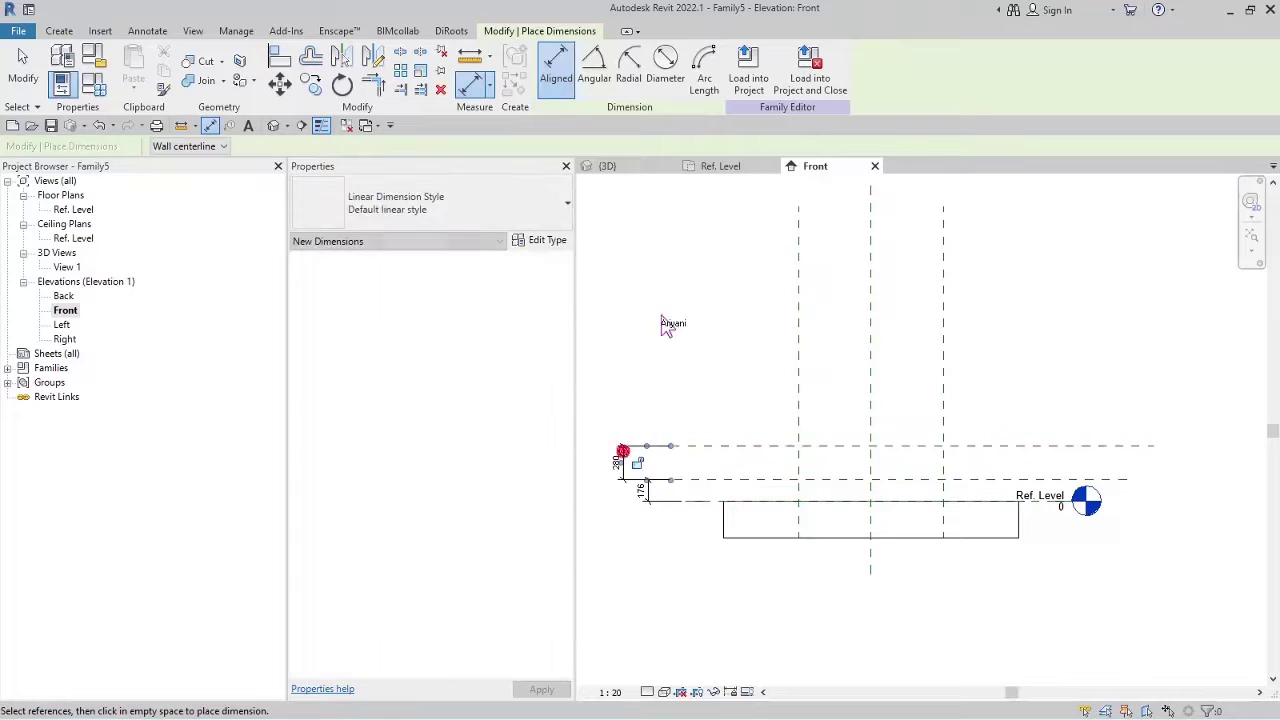
left_click(663, 314)
key("Escape")
key("Escape")
left_click(600, 342)
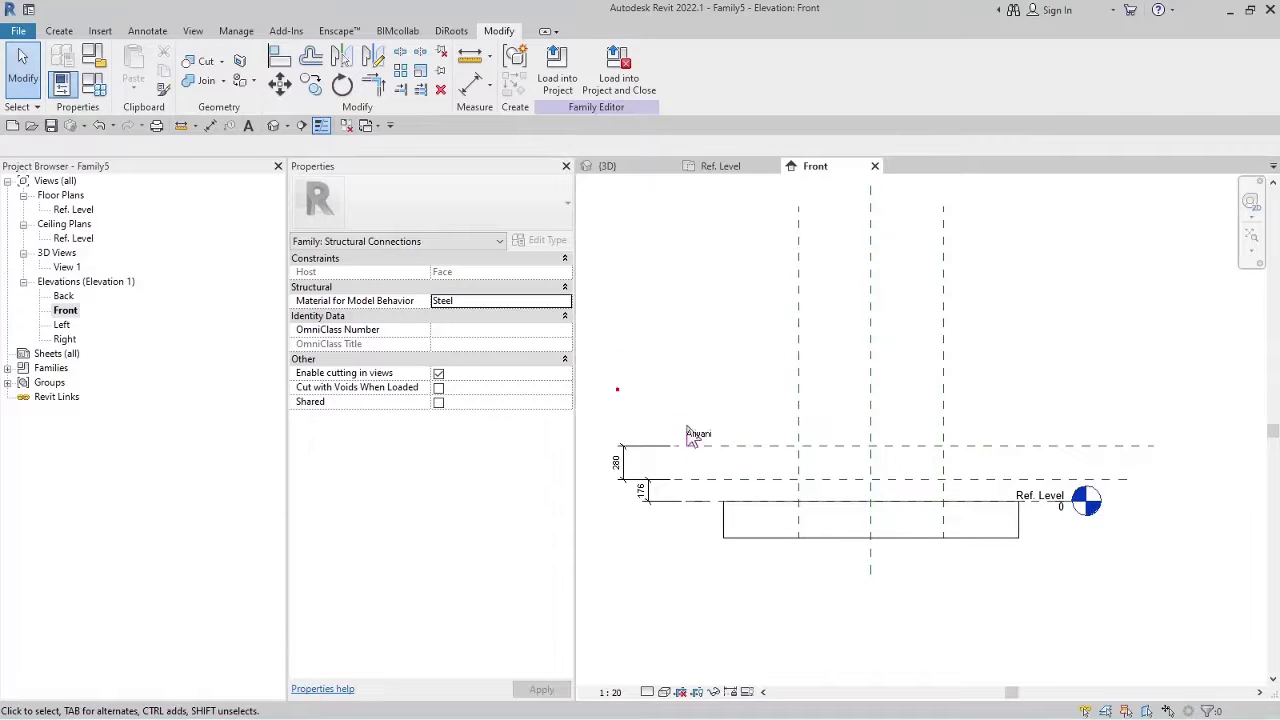
Label the dimension between the Ref. Level and the lower reference plane with a new Grout_Thickness type parameter.
left_click(658, 500)
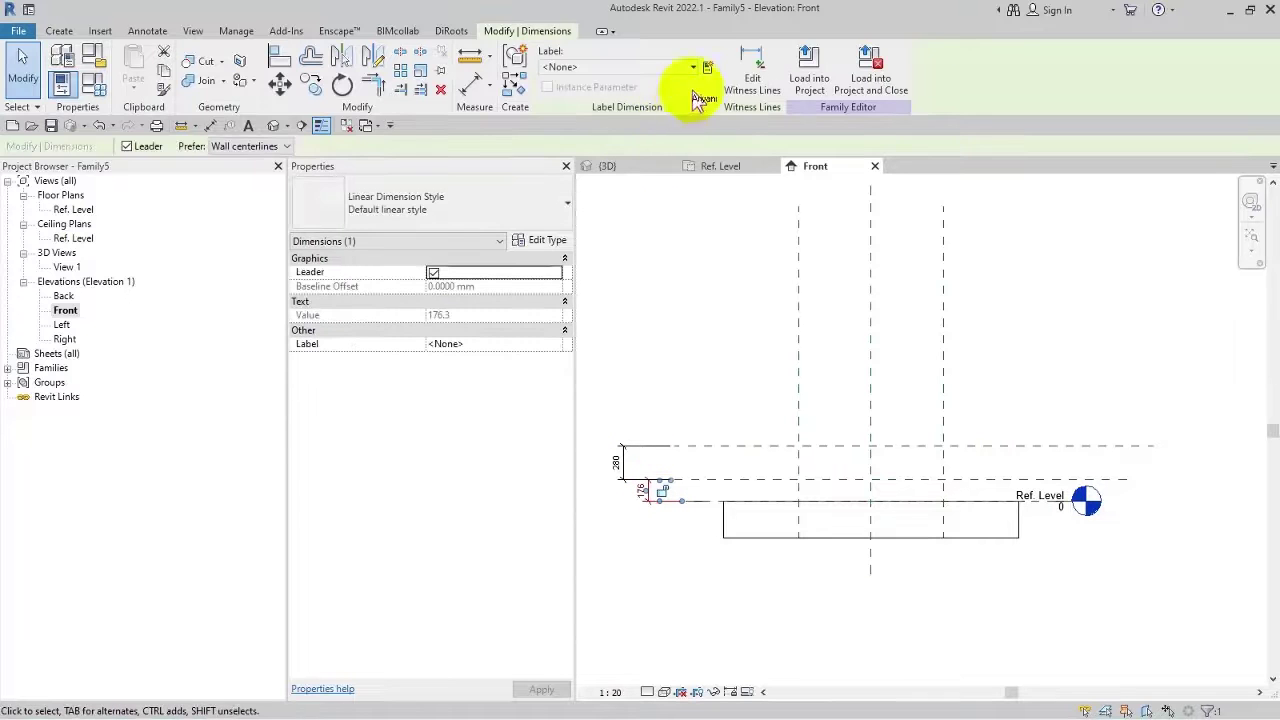
type("Grout_Thickness")
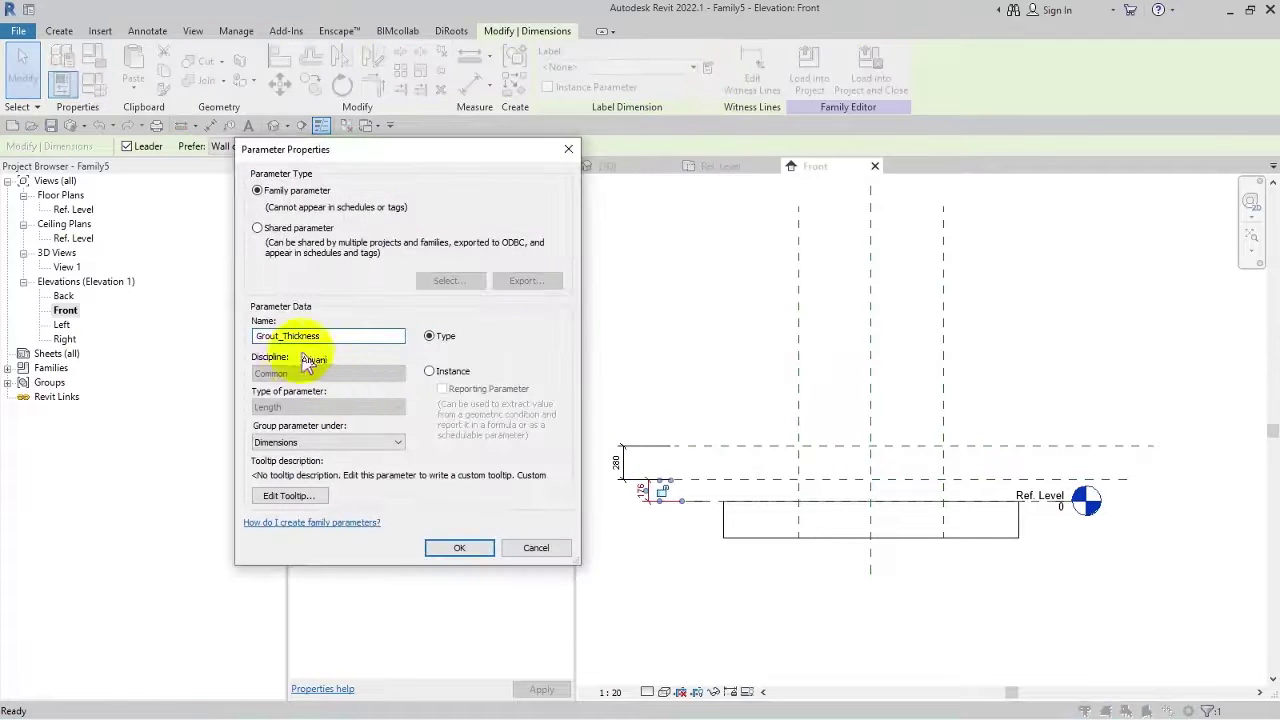
left_click(476, 549)
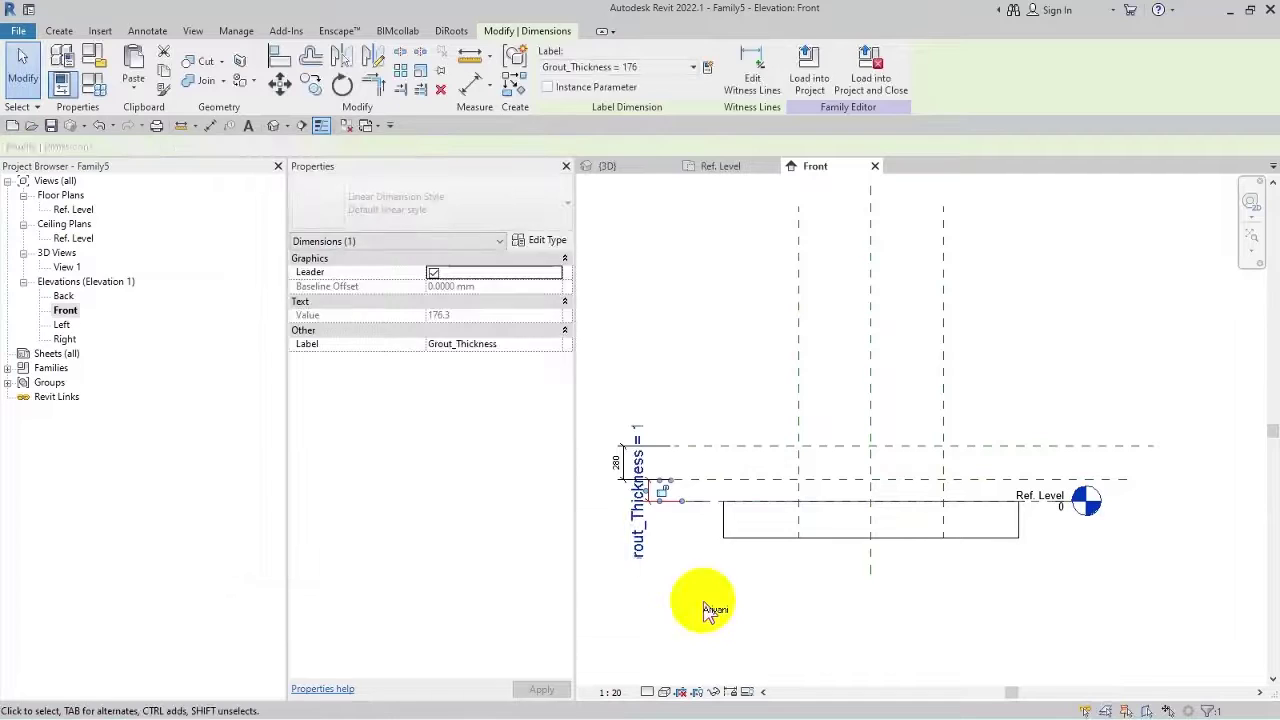
left_click(706, 605)
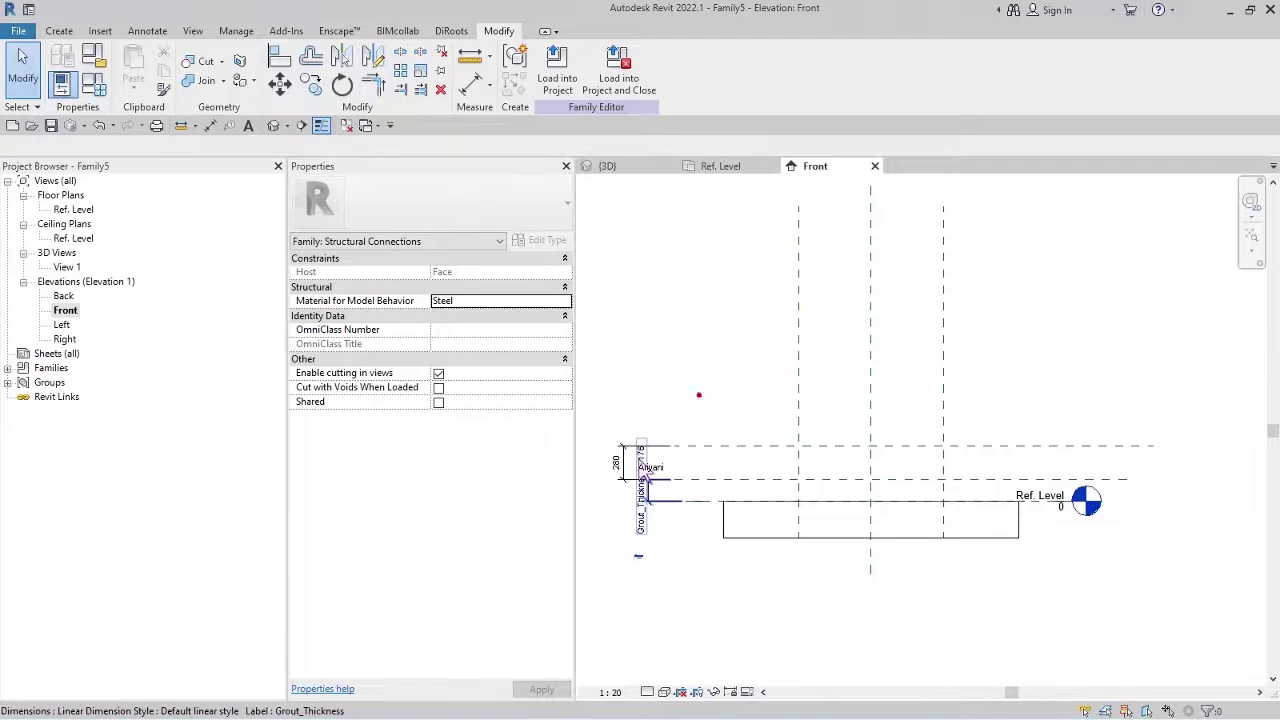
Label the dimension between the two horizontal reference planes with a new Plate_Thickness parameter.
left_click(619, 458)
left_click(707, 67)
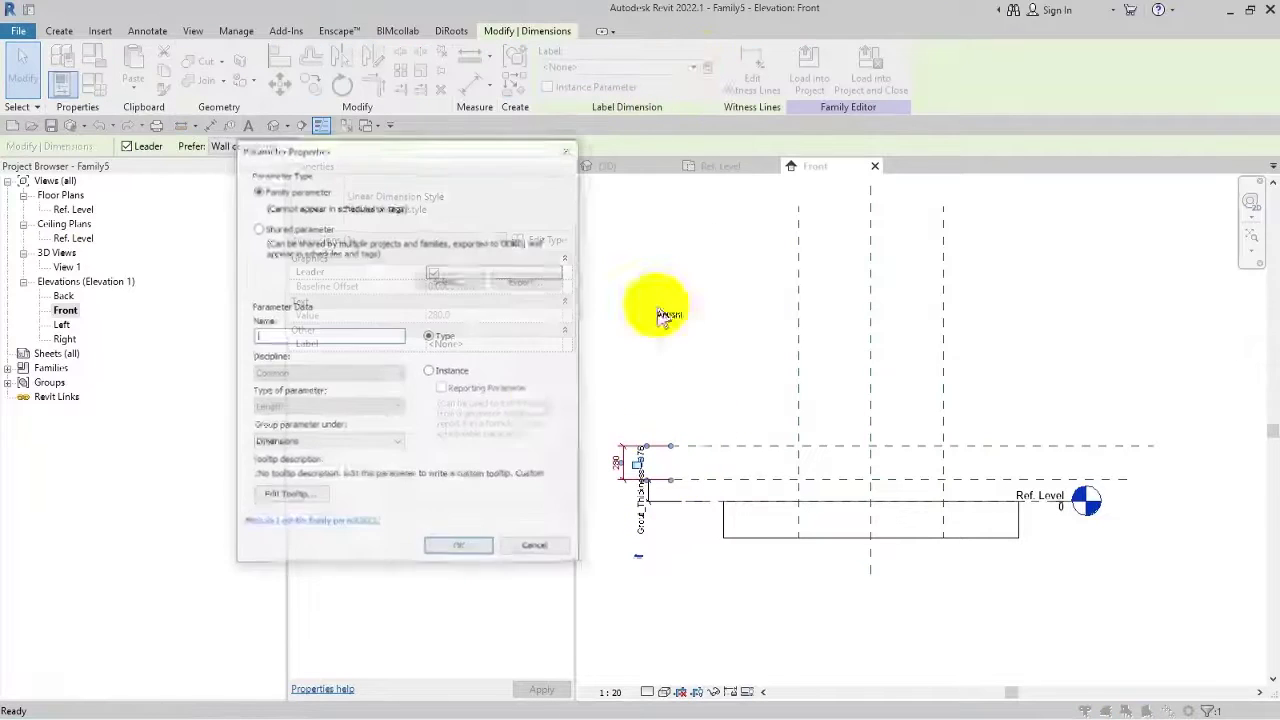
type("Plate_Thickness")
left_click(452, 546)
left_click(707, 373)
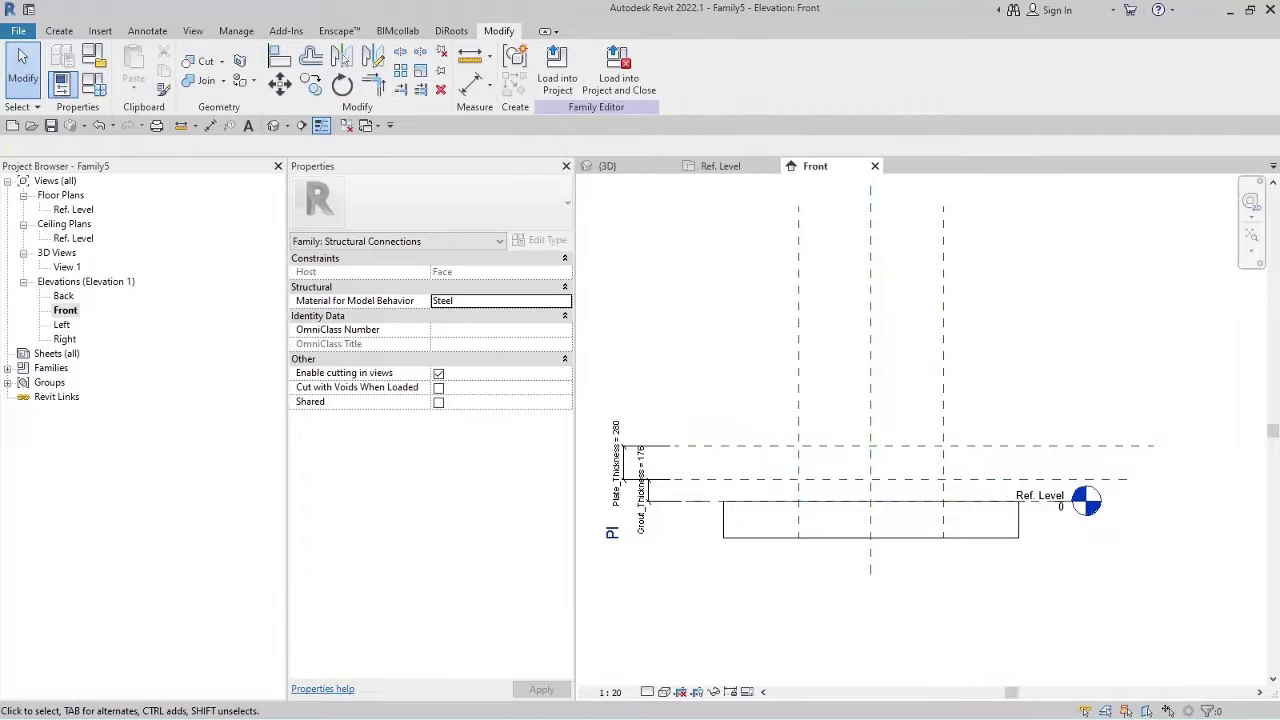
Set the family parameters Plate_Thickness to 60 and Grout_Thickness to 50.
left_click(94, 85)
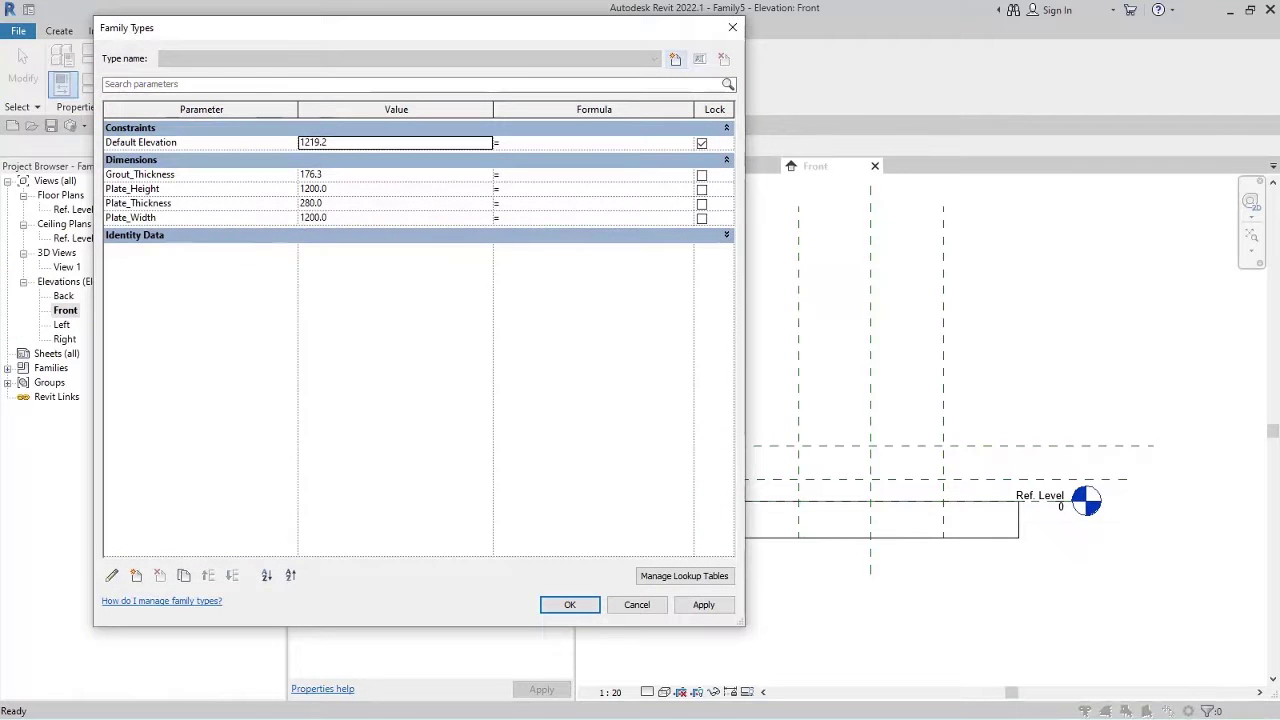
key("Return")
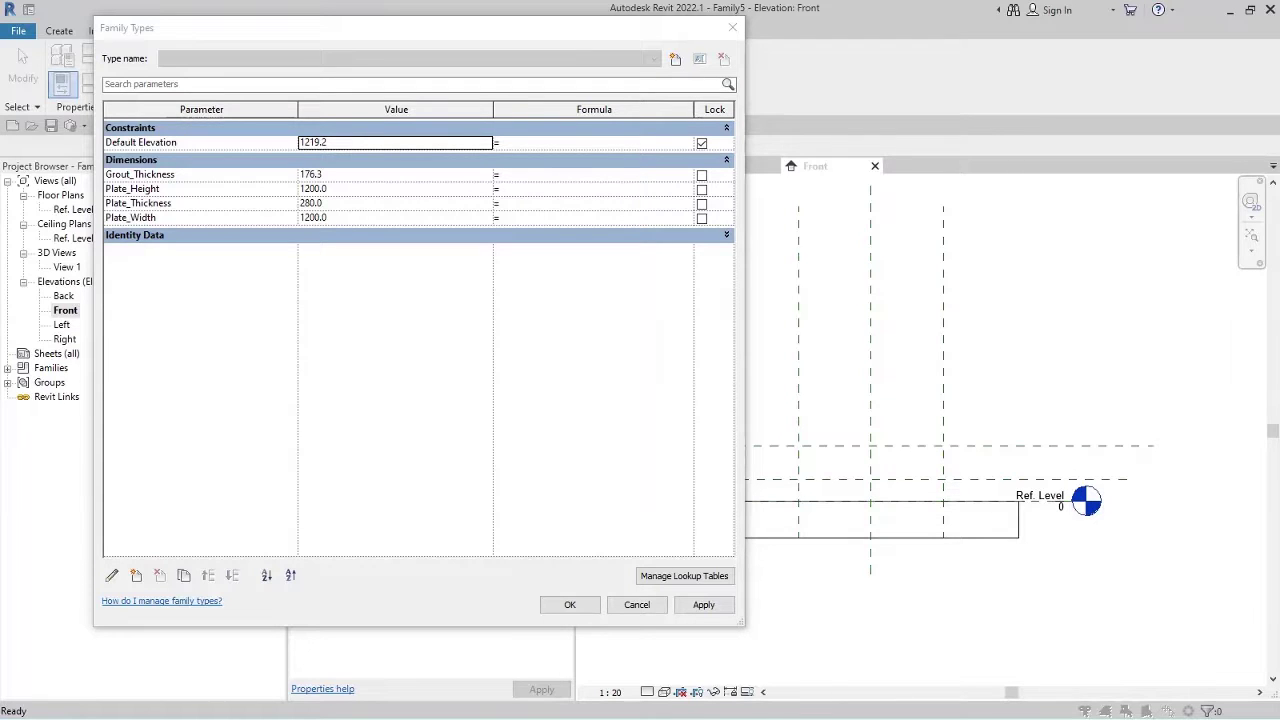
left_click(155, 218)
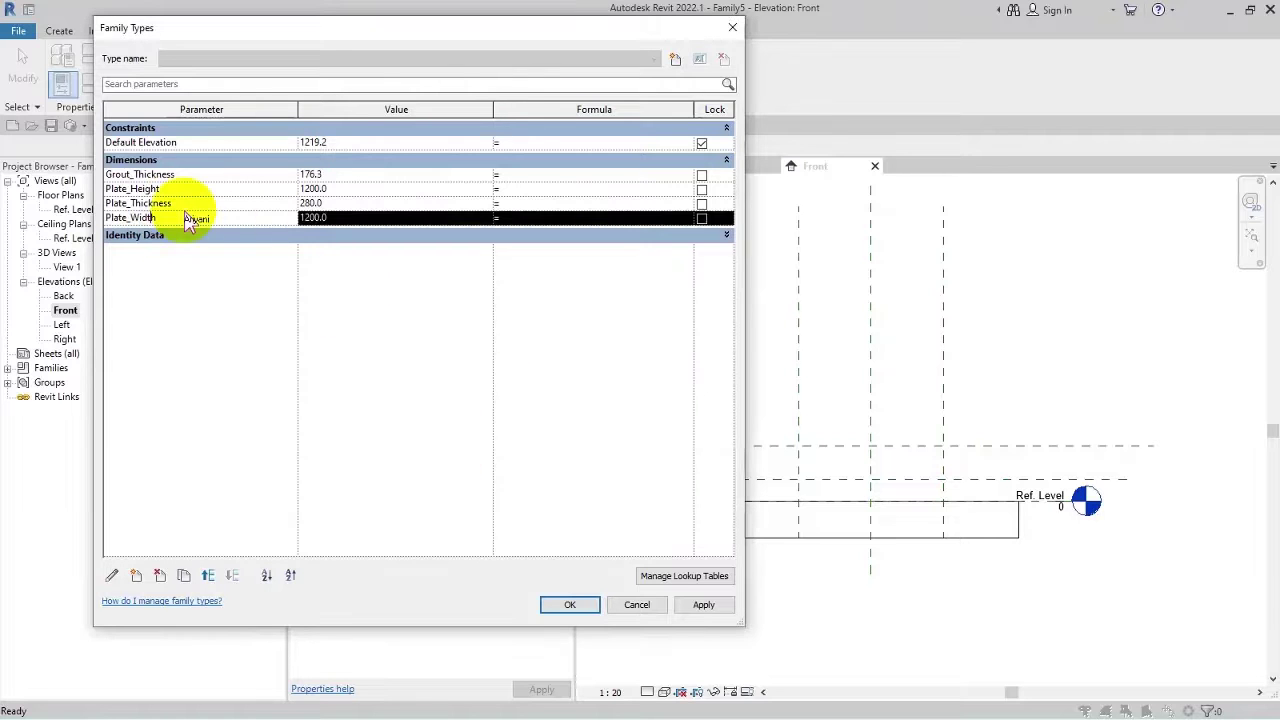
left_click(183, 205)
left_click(343, 205)
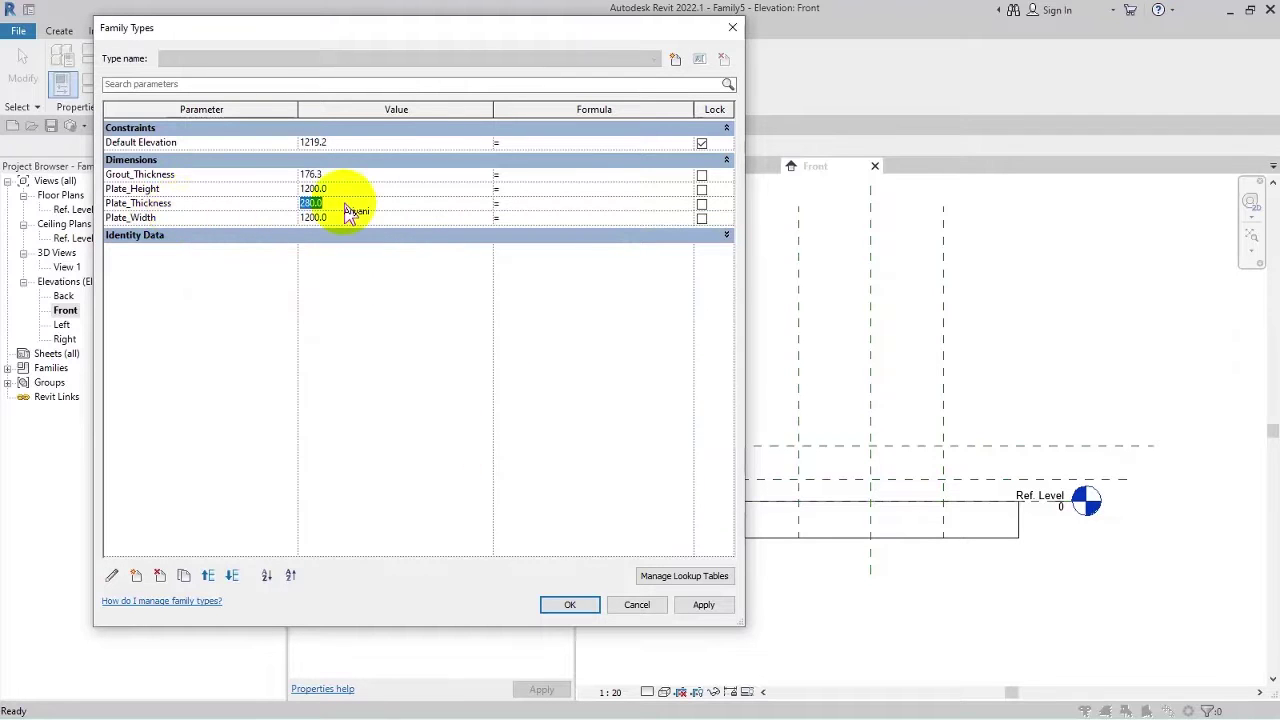
type("60")
key("Return")
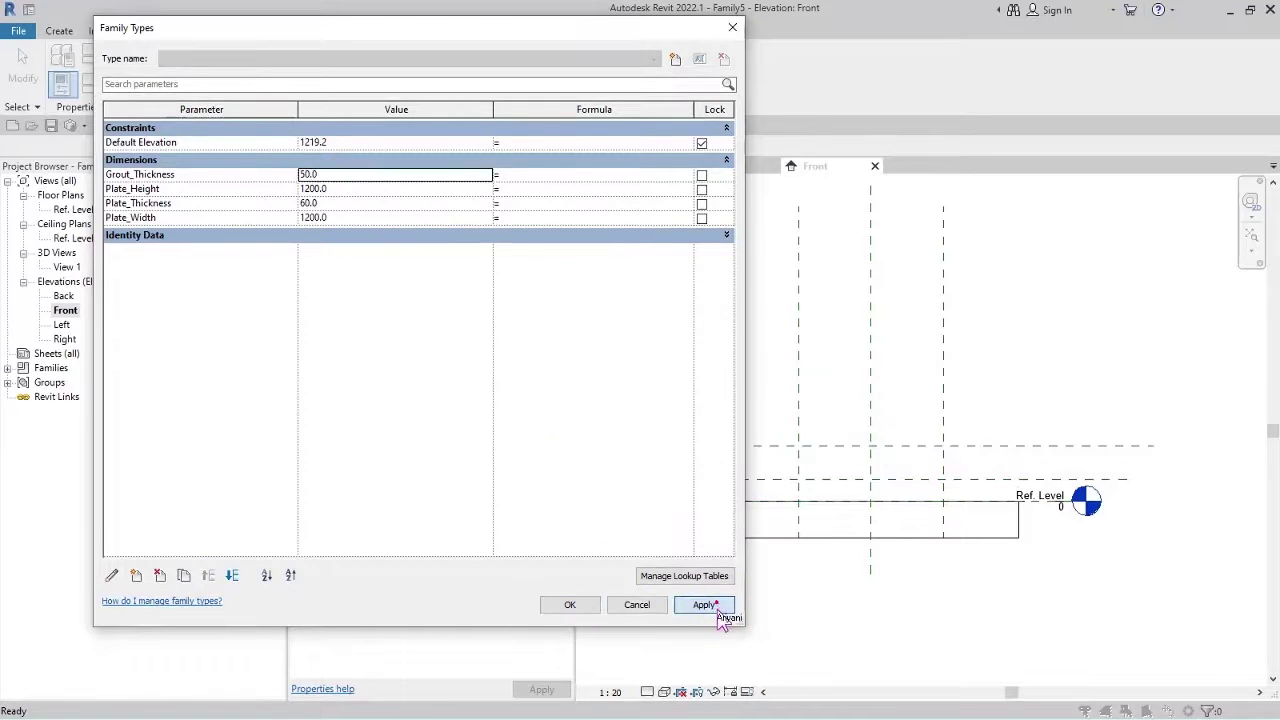
left_click(570, 605)
Name the lower horizontal reference plane, directly above the Ref. Level, Plate.
scroll(680, 555, "up", 4)
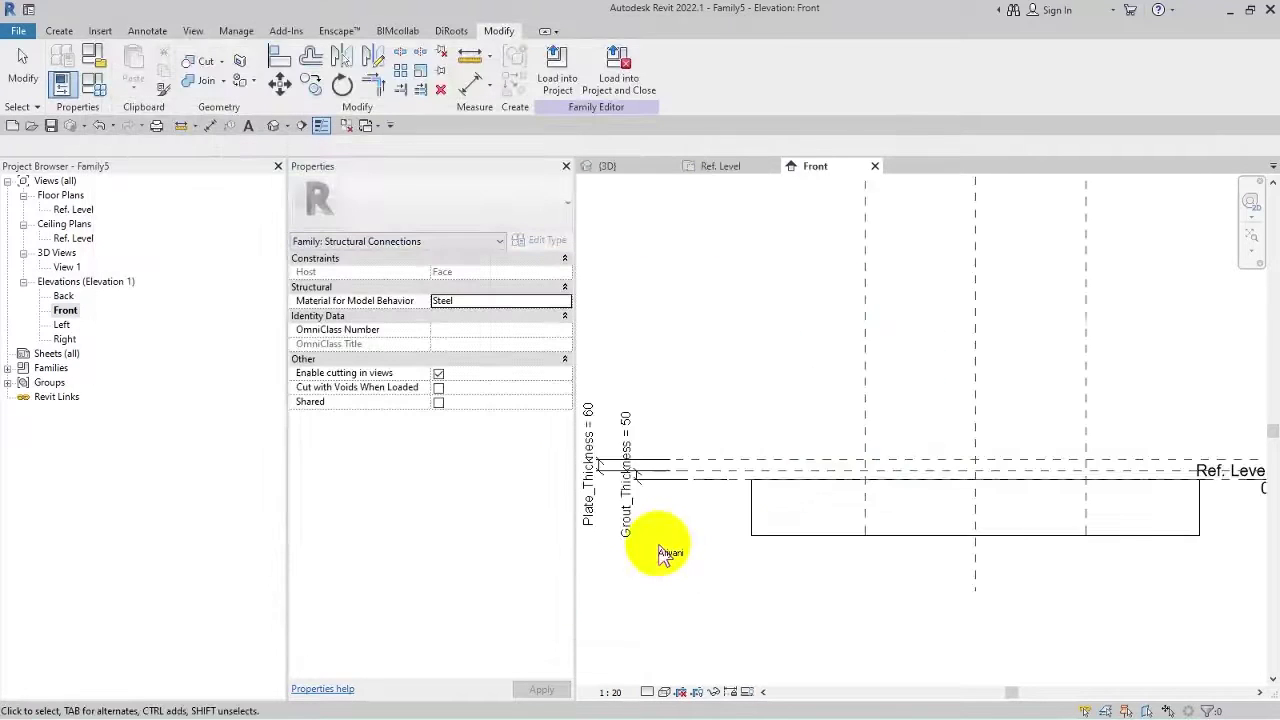
middle_click_drag(715, 548, 694, 514)
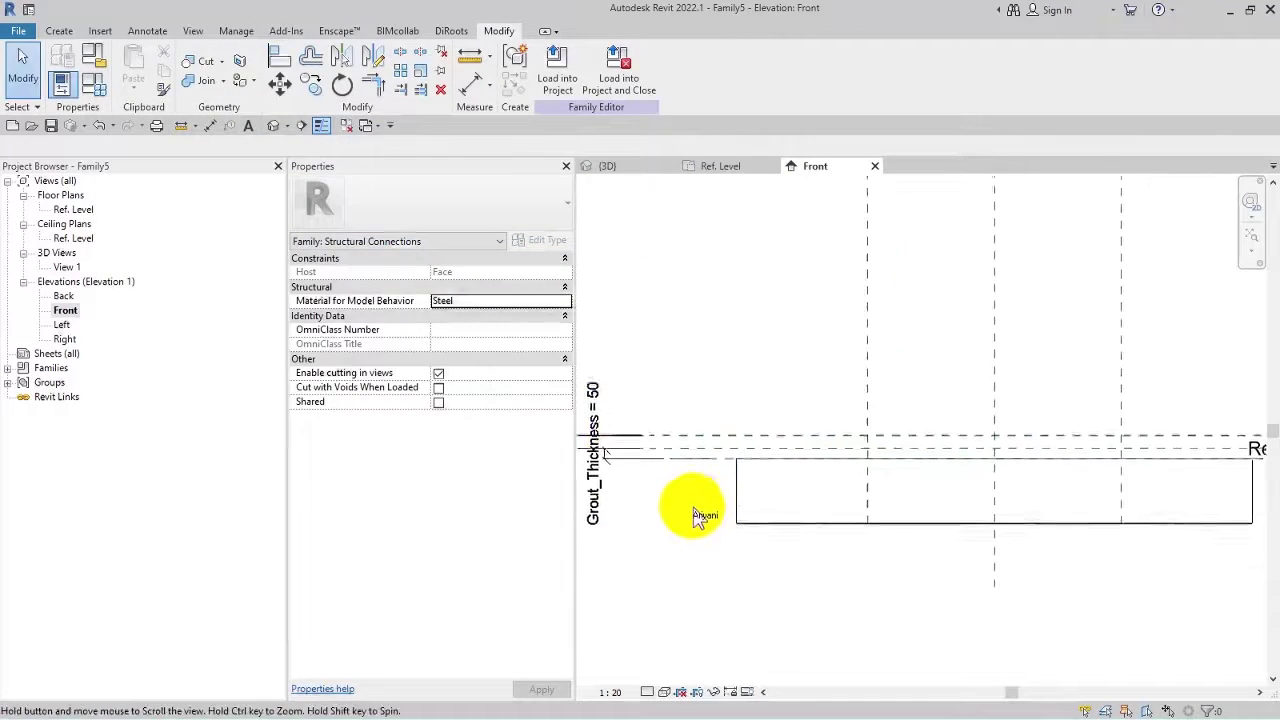
left_click(707, 448)
middle_click_drag(707, 455, 762, 452)
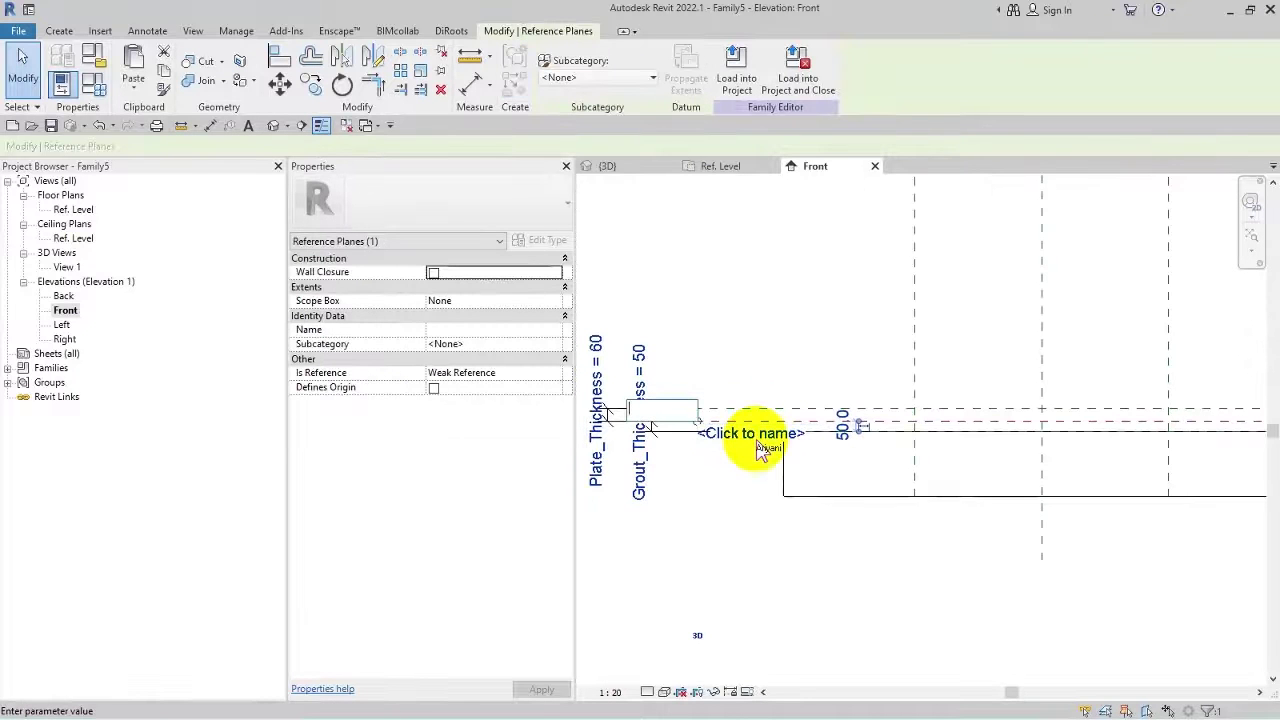
type("Pla")
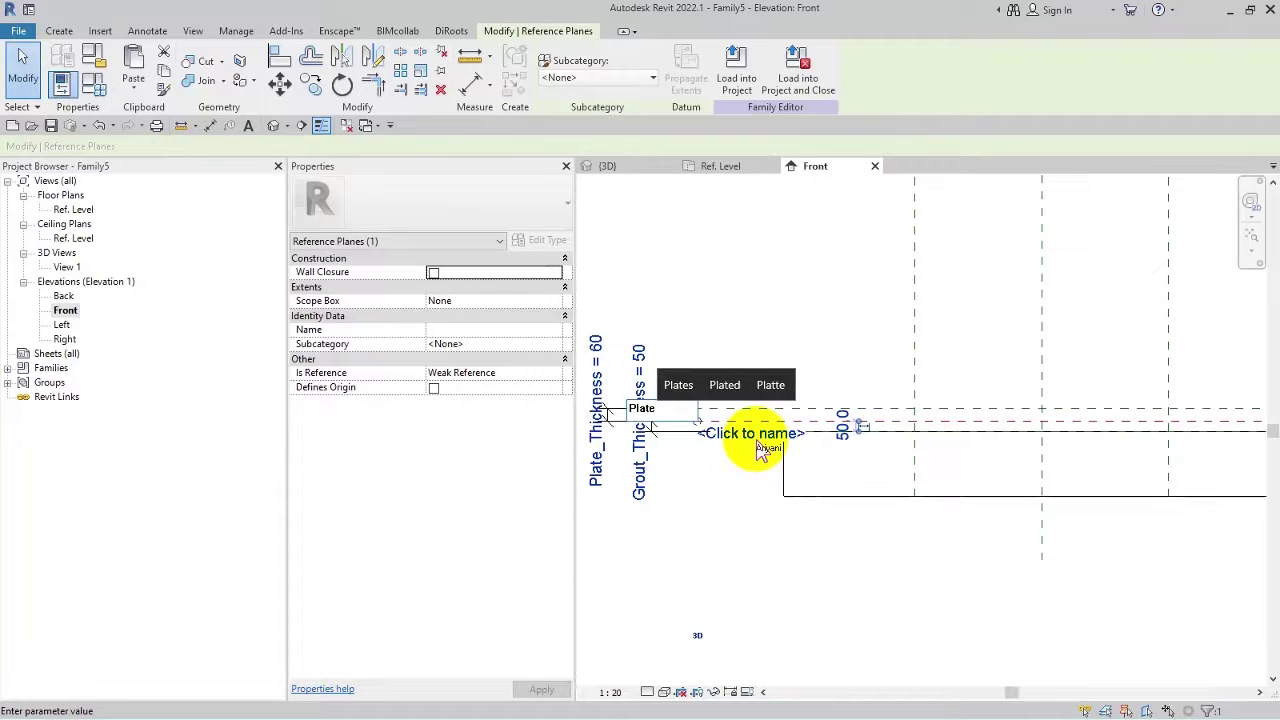
type("te")
key("Return")
left_click(780, 340)
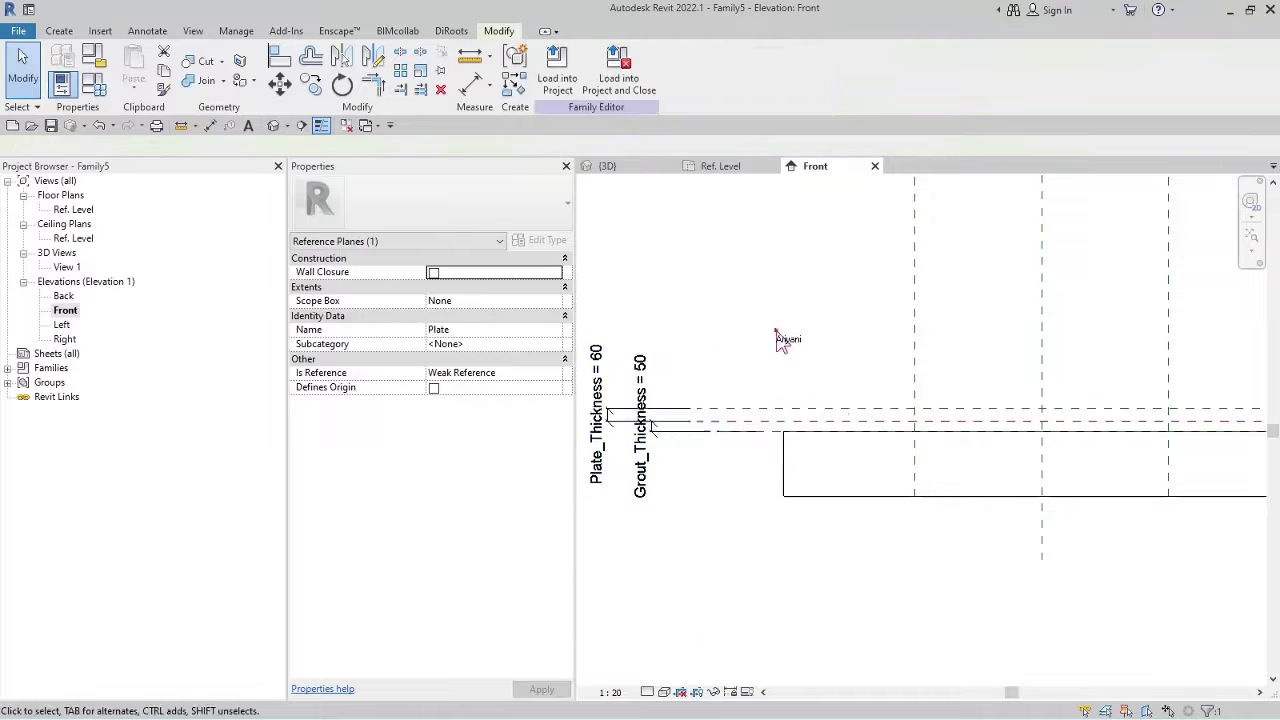
Start a Blend in the Ref. Level floor plan and sketch a rectangular base boundary about 1640 by 1740 mm around the plate reference planes.
double_click(70, 209)
middle_click_drag(857, 414, 890, 480)
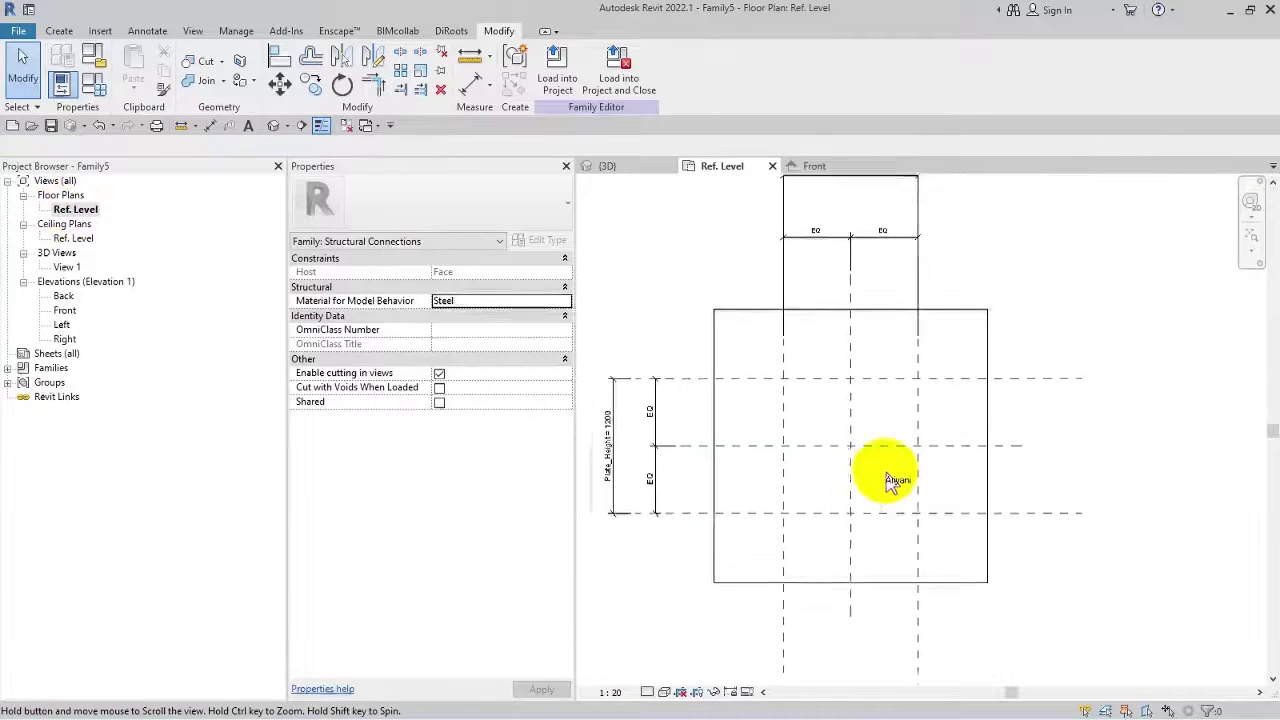
left_click(59, 31)
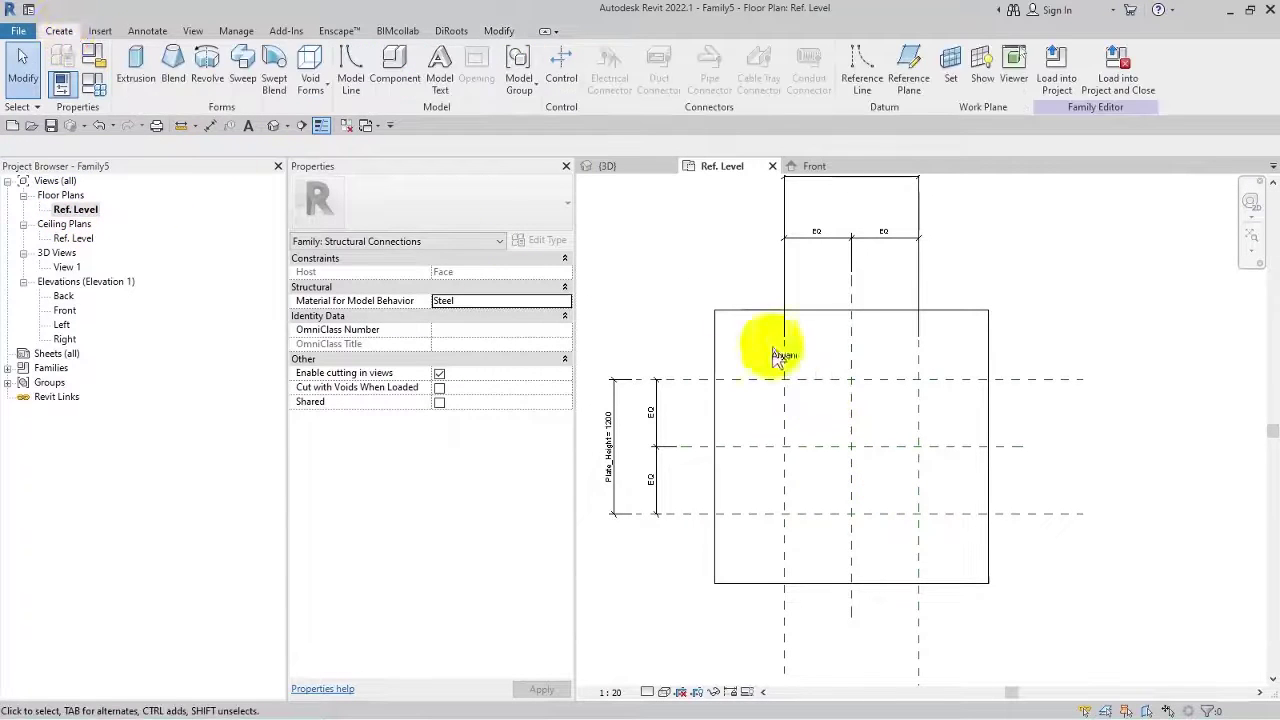
scroll(790, 355, "down", 3)
scroll(814, 371, "up", 2)
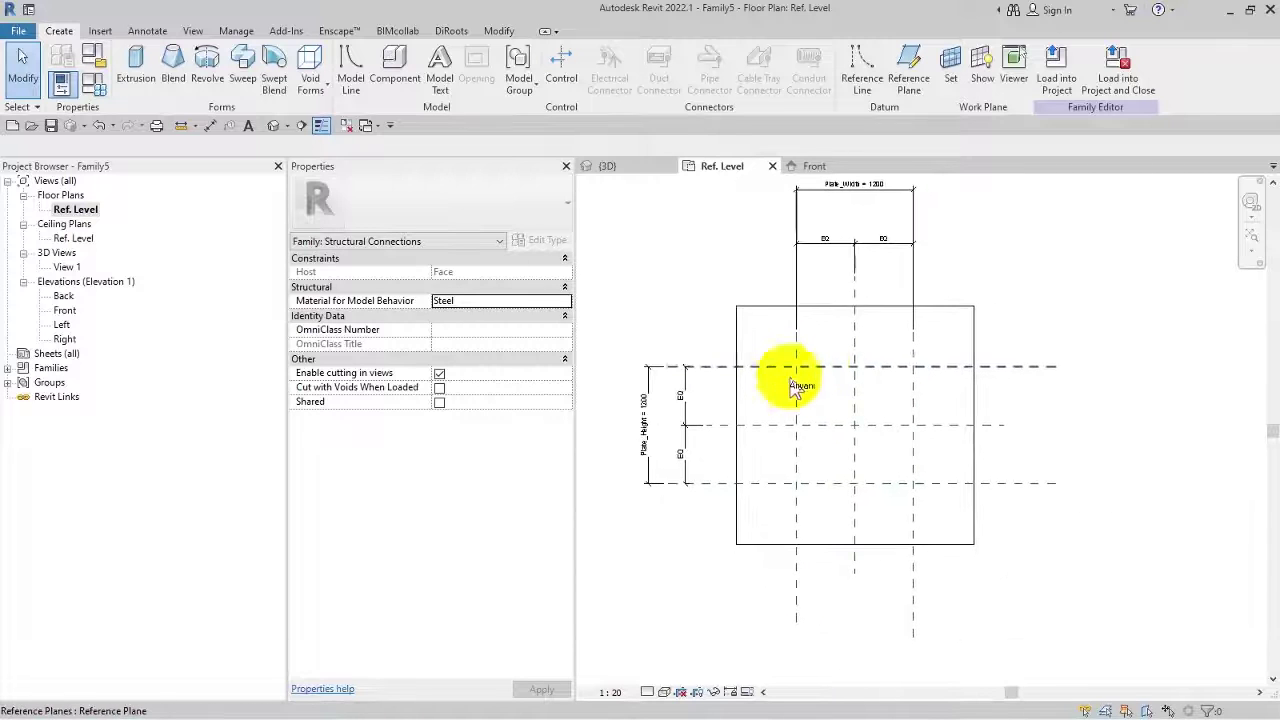
left_click(175, 78)
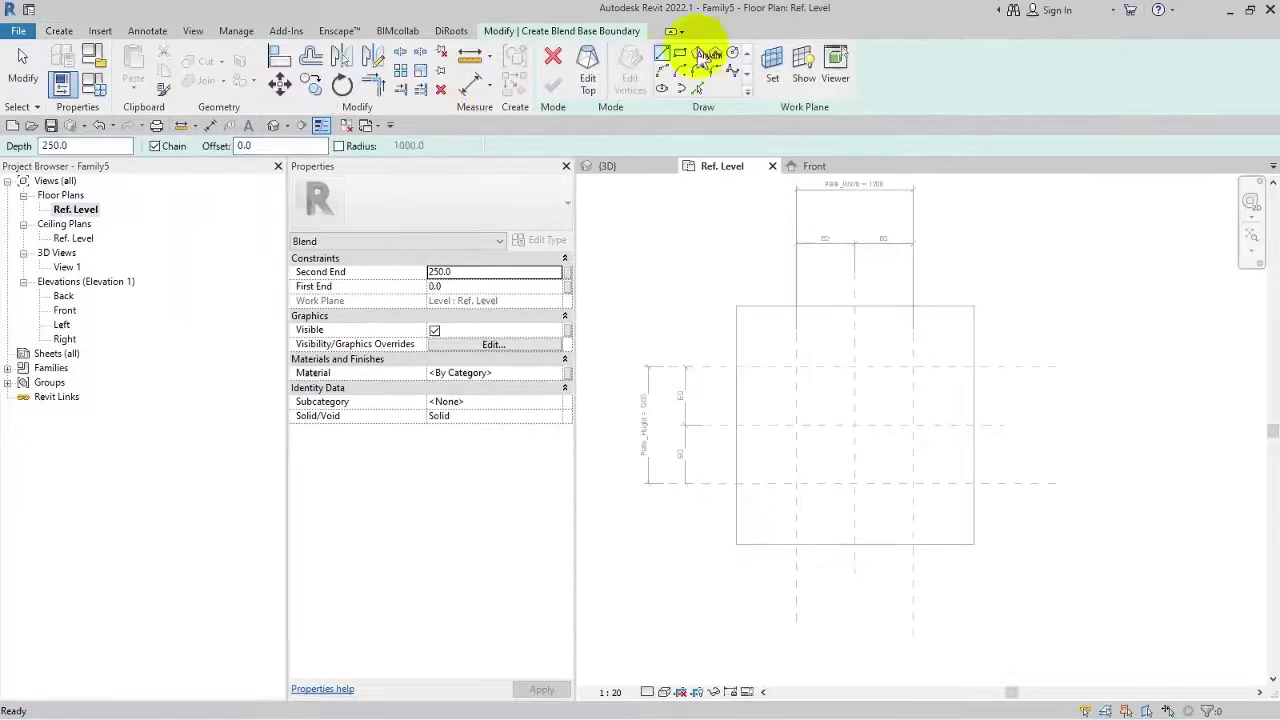
left_click(680, 55)
scroll(749, 403, "up", 1)
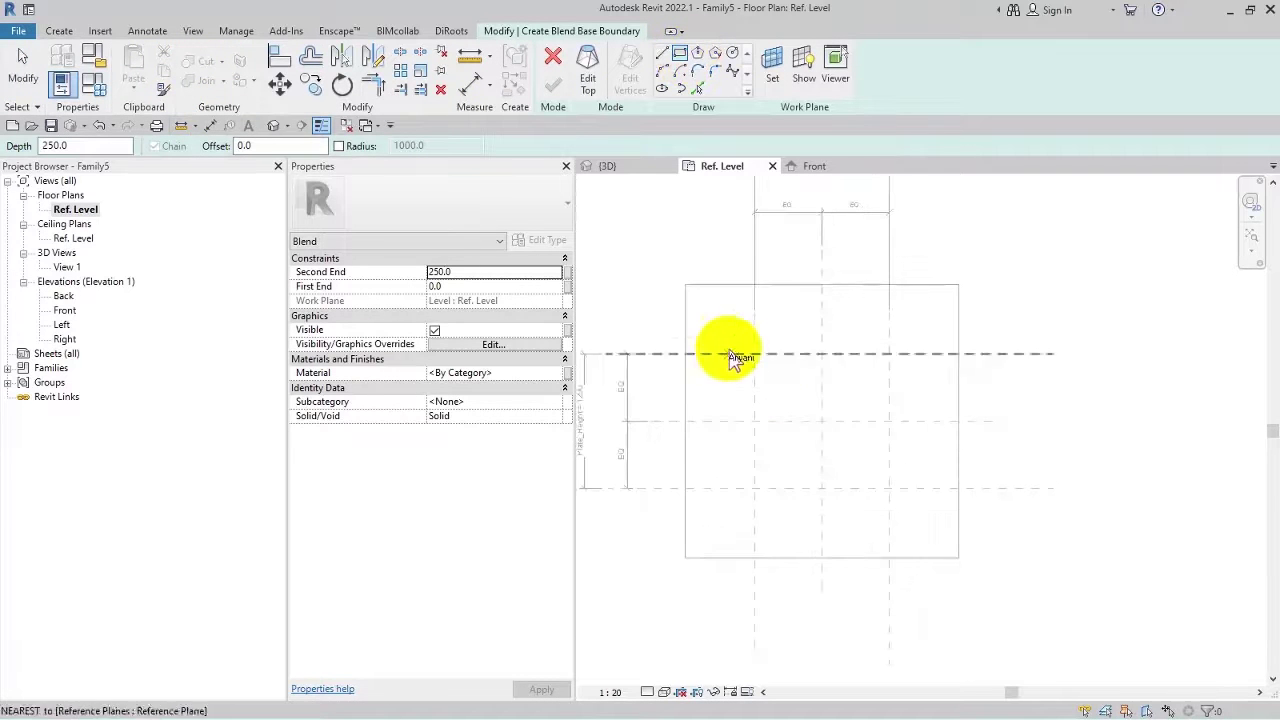
left_click(737, 356)
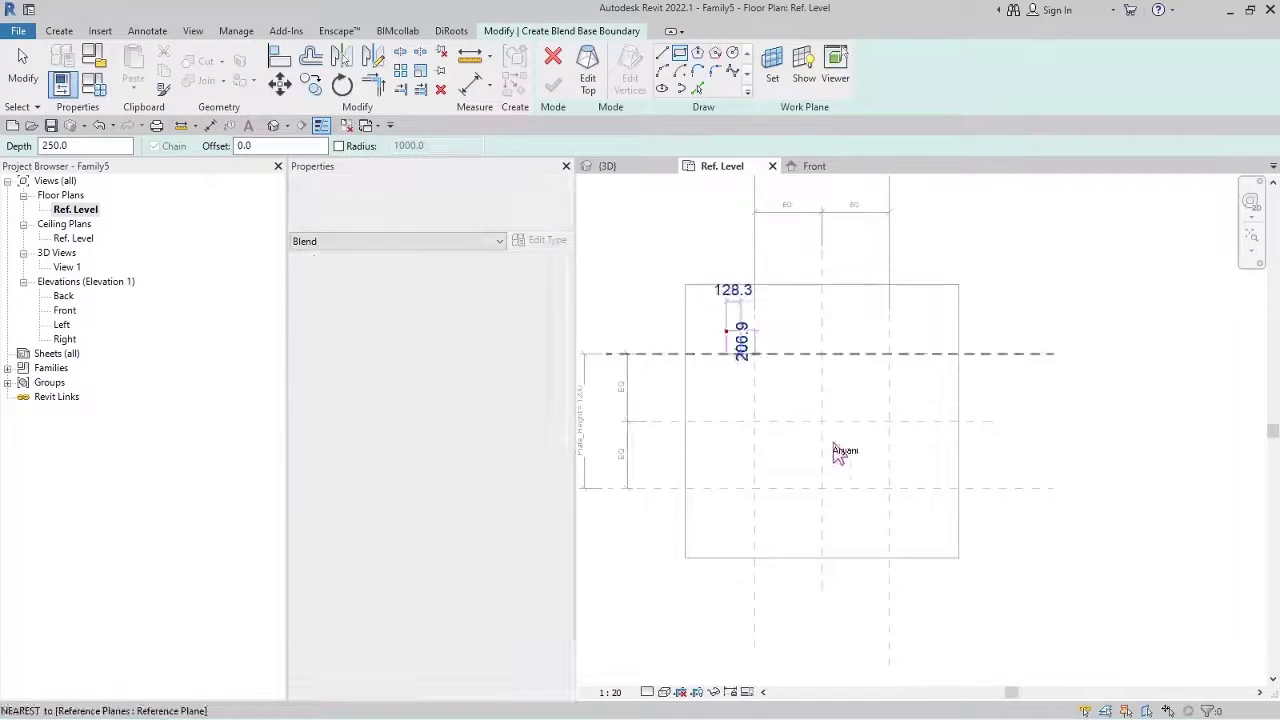
left_click(910, 525)
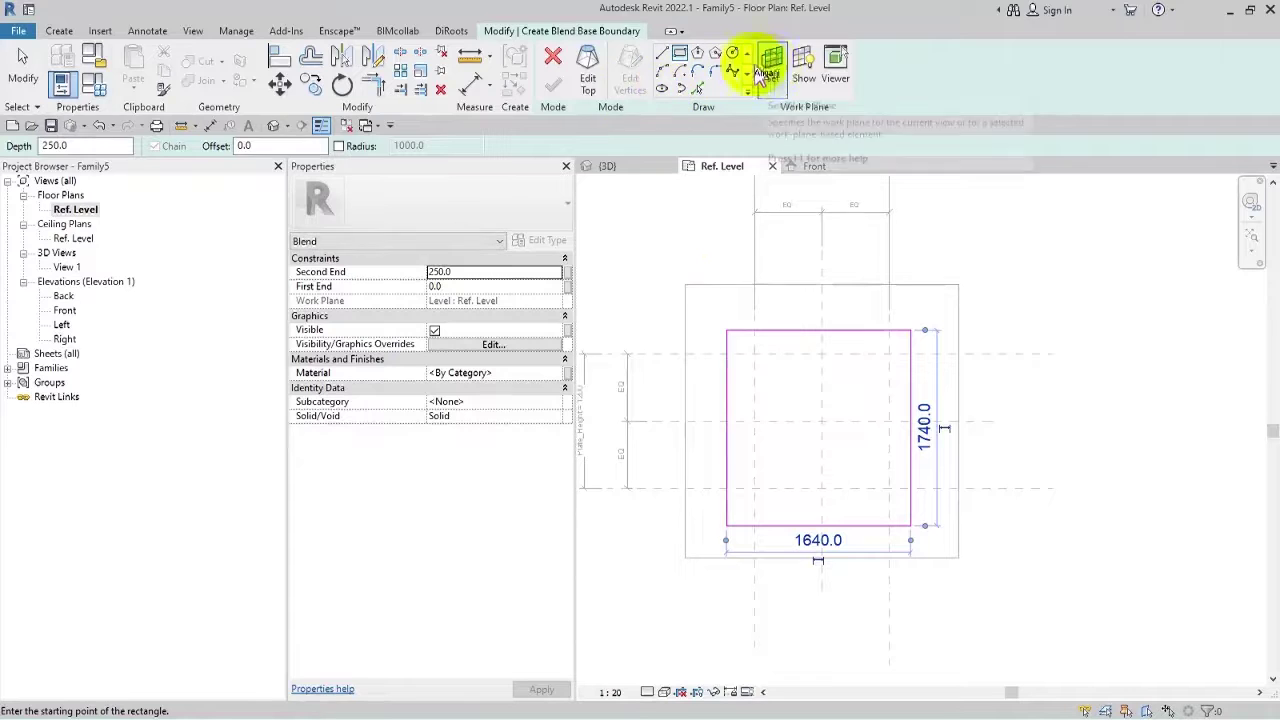
Dimension the base rectangle's two vertical sides to the vertical centre plane and make the spacing equal.
left_click(478, 86)
left_click(909, 350)
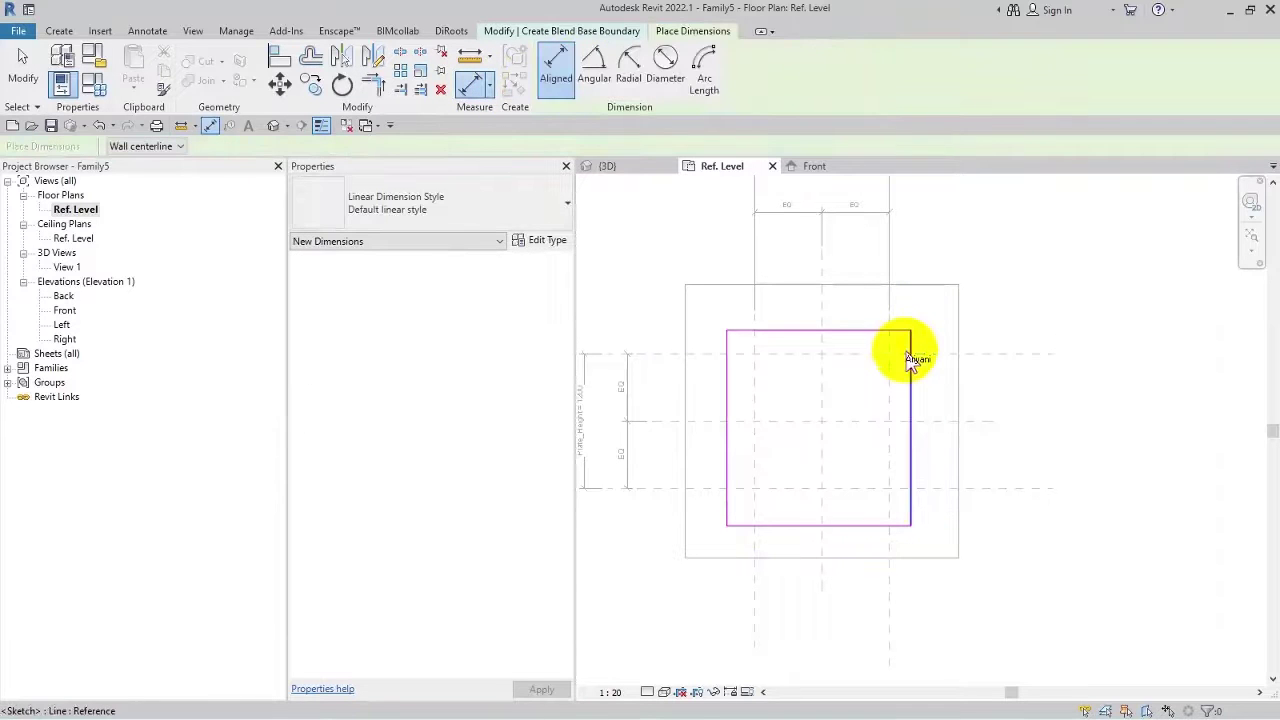
left_click(726, 338)
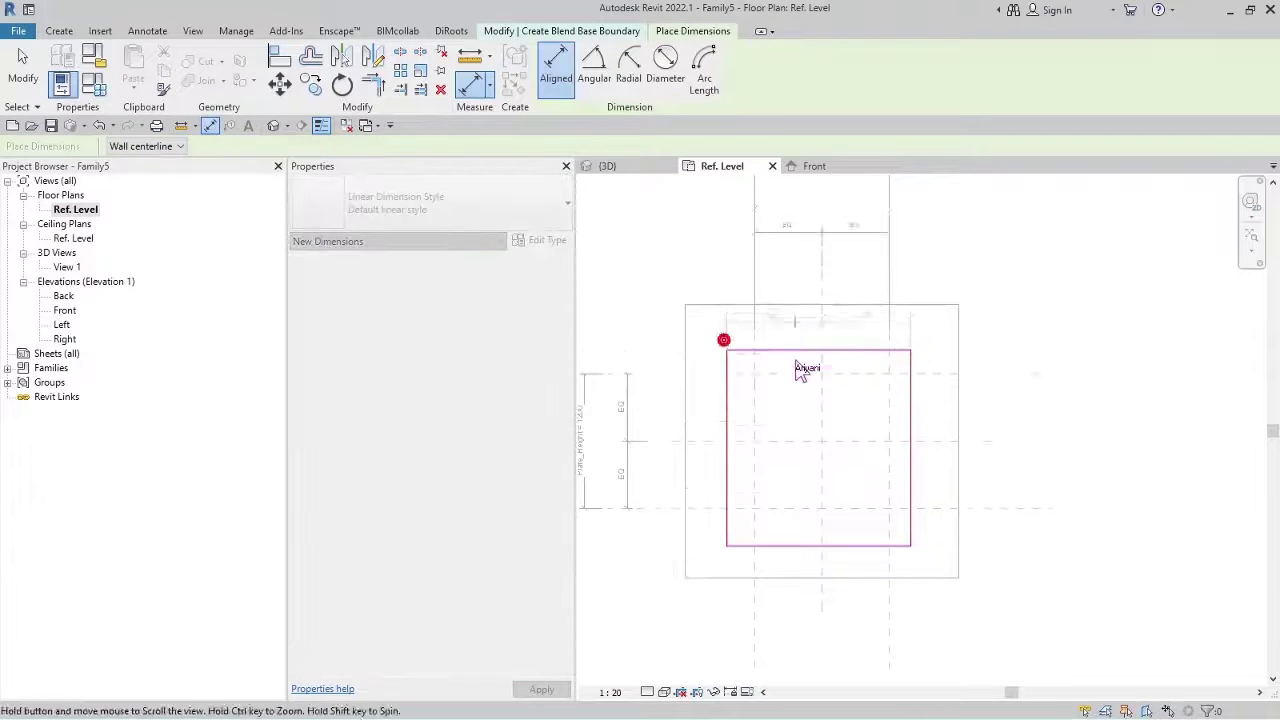
middle_click_drag(723, 340, 706, 527)
left_click(847, 286)
left_click(801, 262)
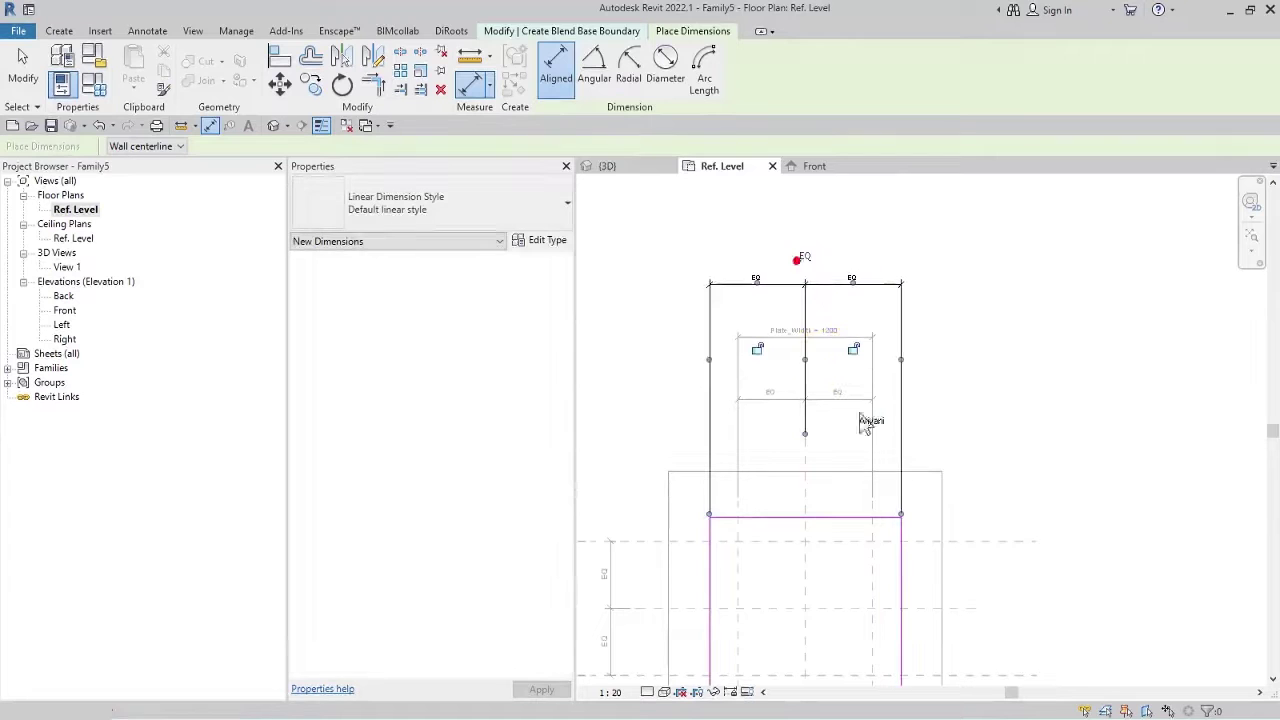
Add an overall width dimension between the base rectangle's two vertical sides, beyond the equalised dimension.
left_click(903, 541)
left_click(714, 263)
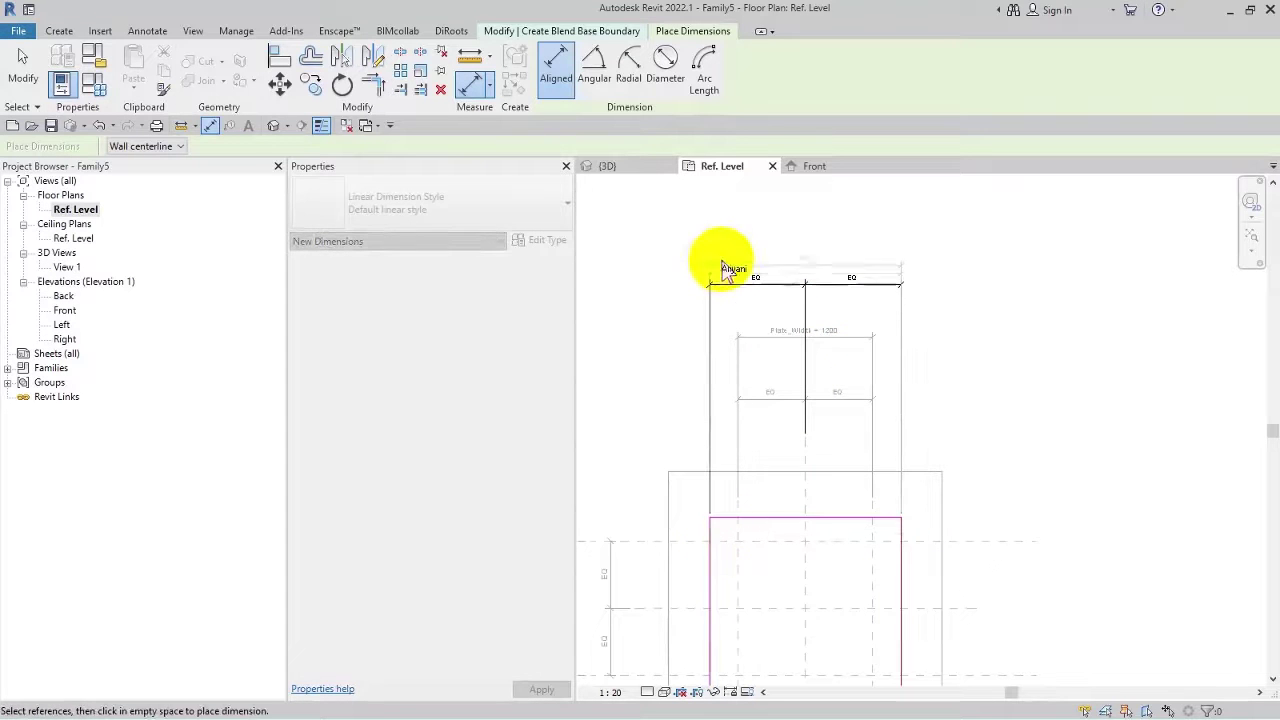
middle_click_drag(693, 512, 857, 320)
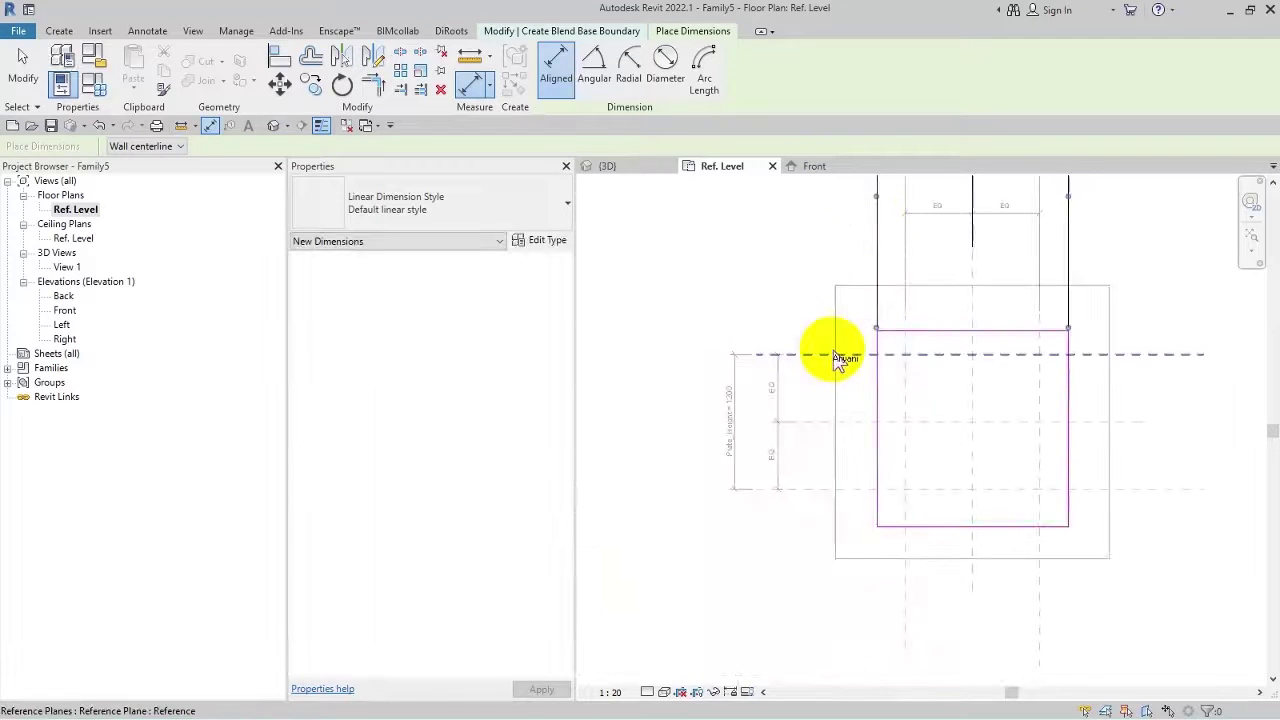
left_click(840, 356)
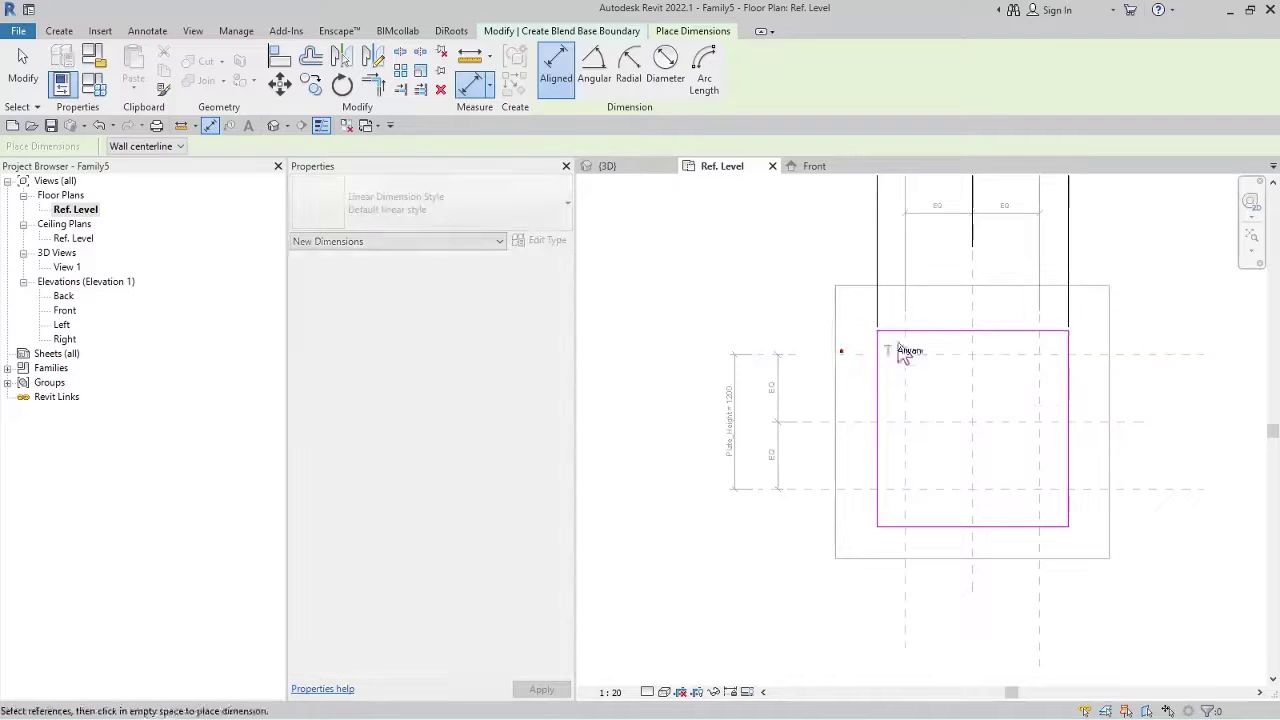
left_click(823, 443)
right_click(800, 269)
left_click(840, 289)
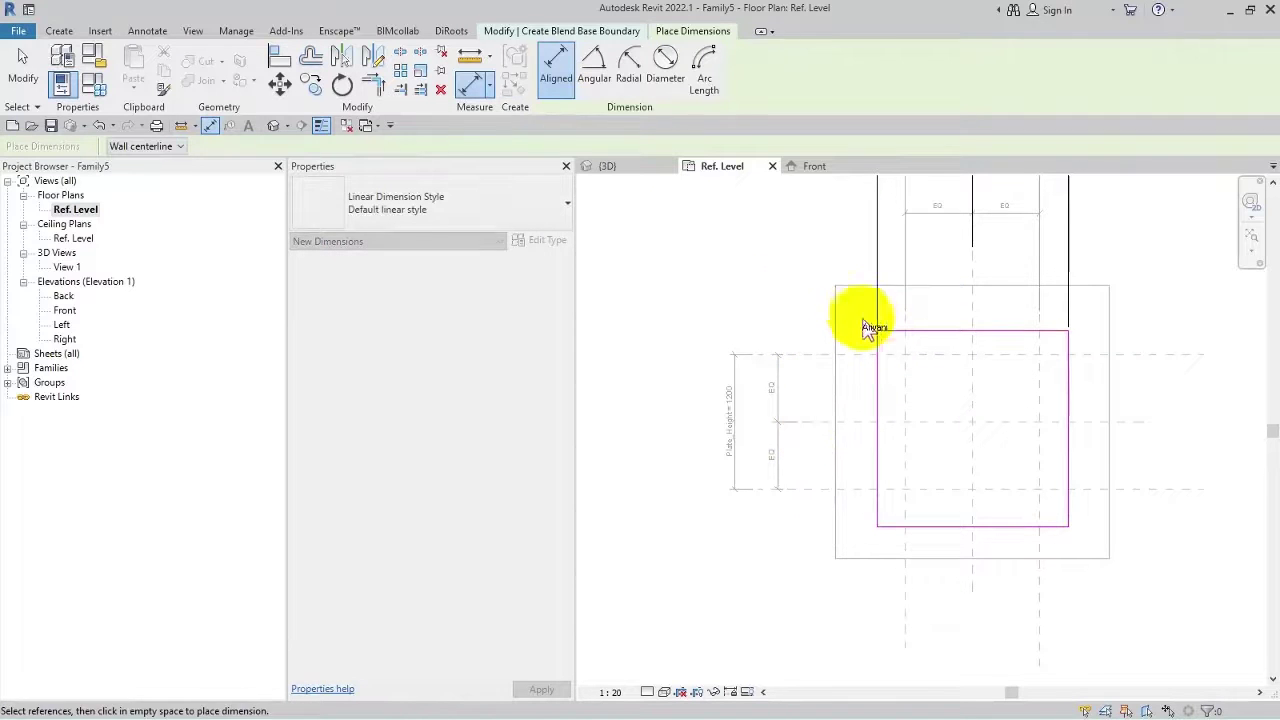
Dimension the base rectangle's two horizontal sides to the horizontal centre plane and make the spacing equal.
left_click(808, 329)
left_click(819, 423)
left_click(889, 527)
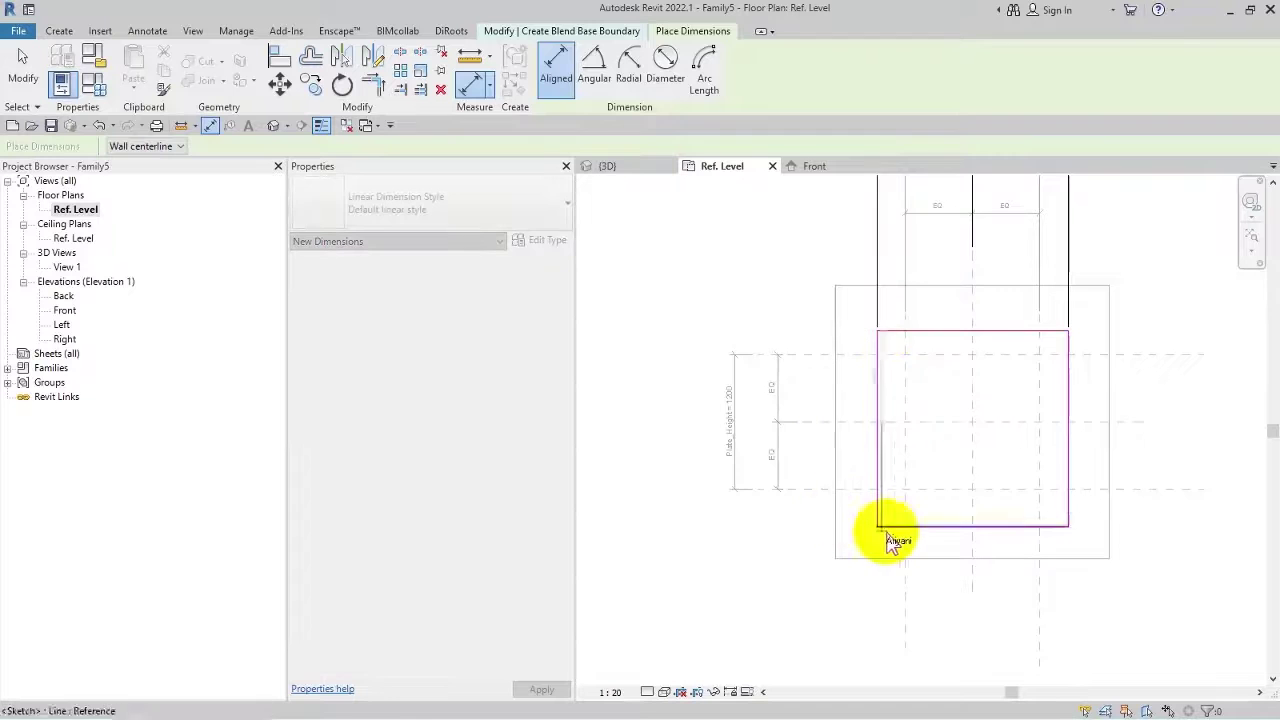
left_click(791, 541)
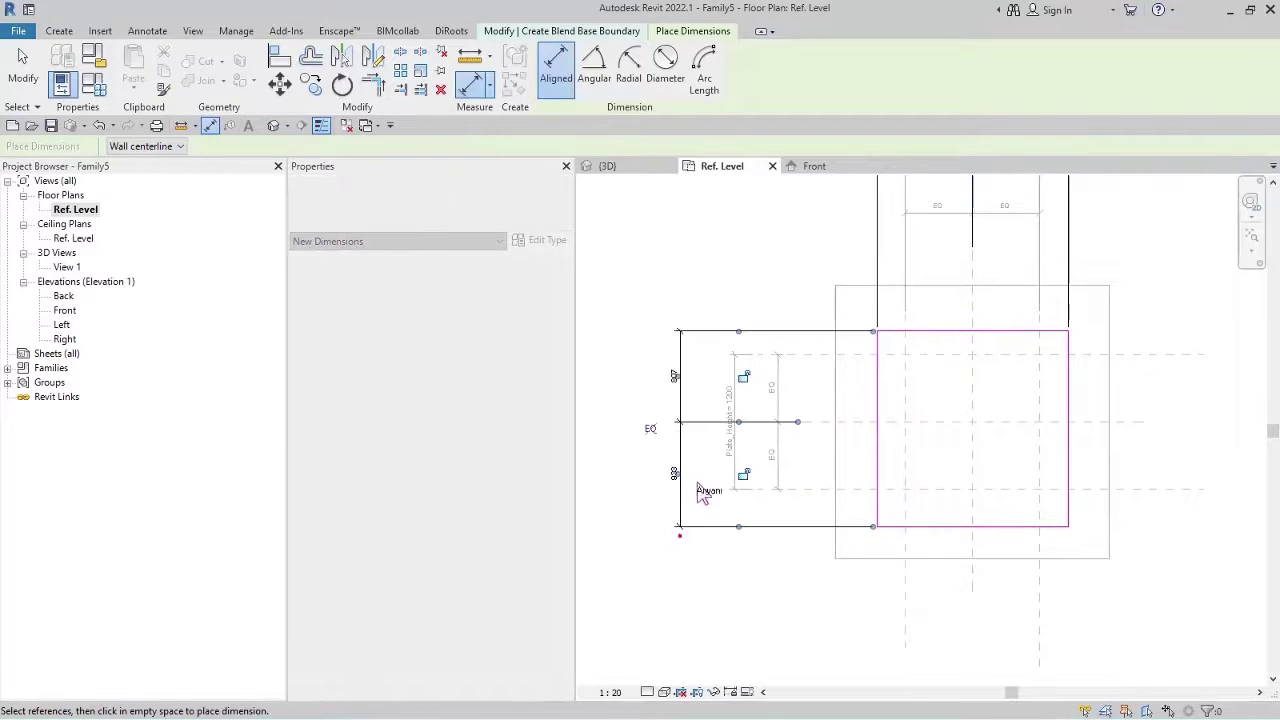
left_click(690, 480)
left_click(651, 429)
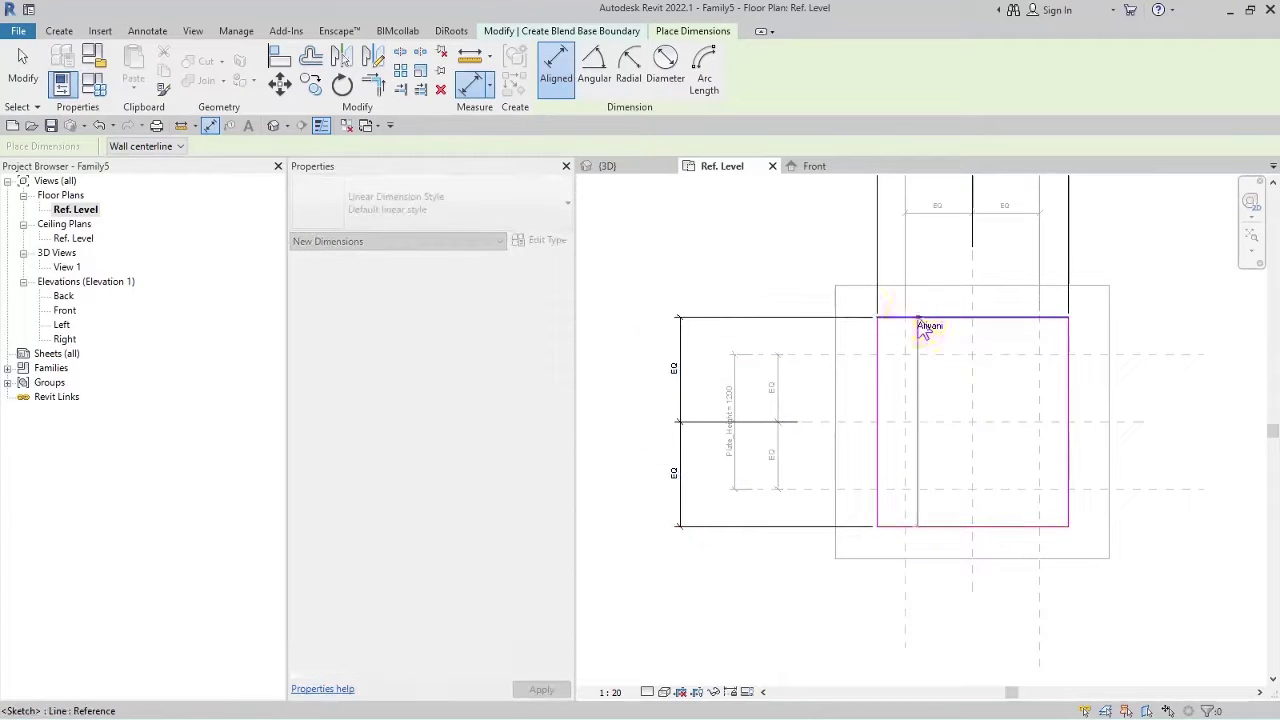
Add an overall height dimension between the base rectangle's two horizontal sides, outside the equalised dimension.
left_click(927, 318)
left_click(628, 322)
key("Escape")
key("Escape")
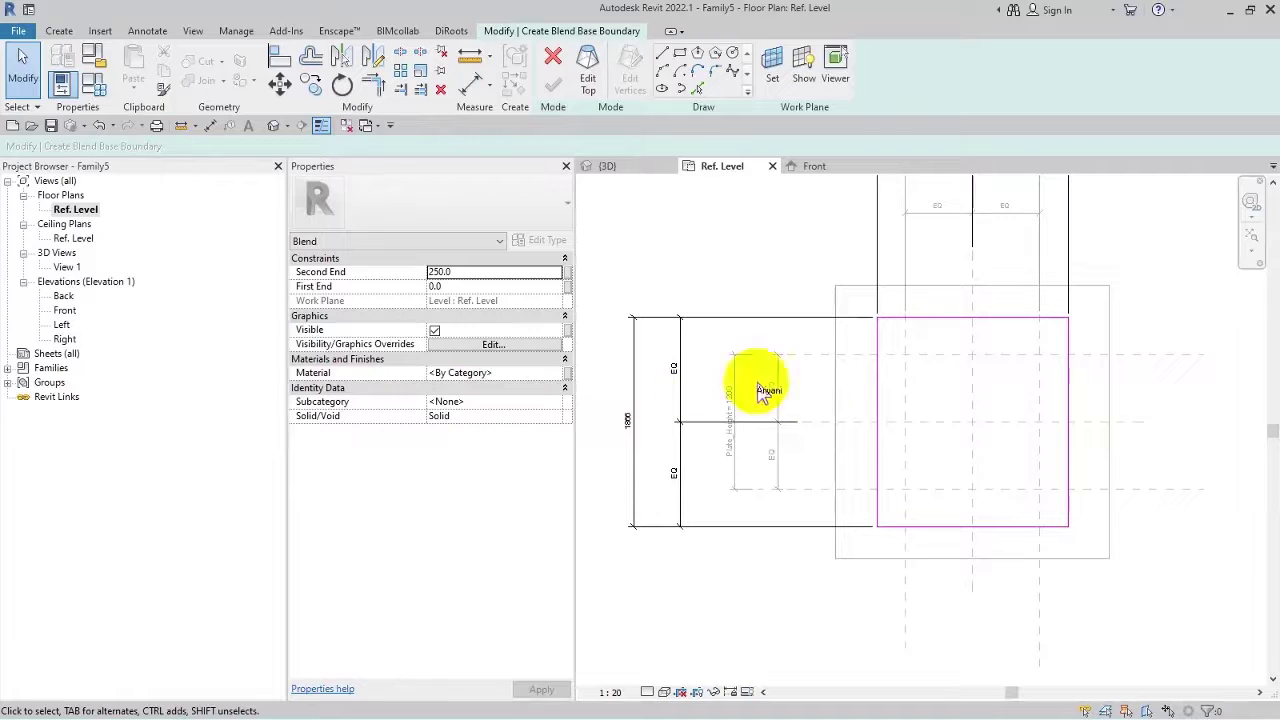
Label the base rectangle's overall width dimension with a new type parameter named Grout_Bottom_Width.
mouse_move(740, 258)
middle_mouse_down()
mouse_move(763, 443)
mouse_move(770, 400)
middle_mouse_up()
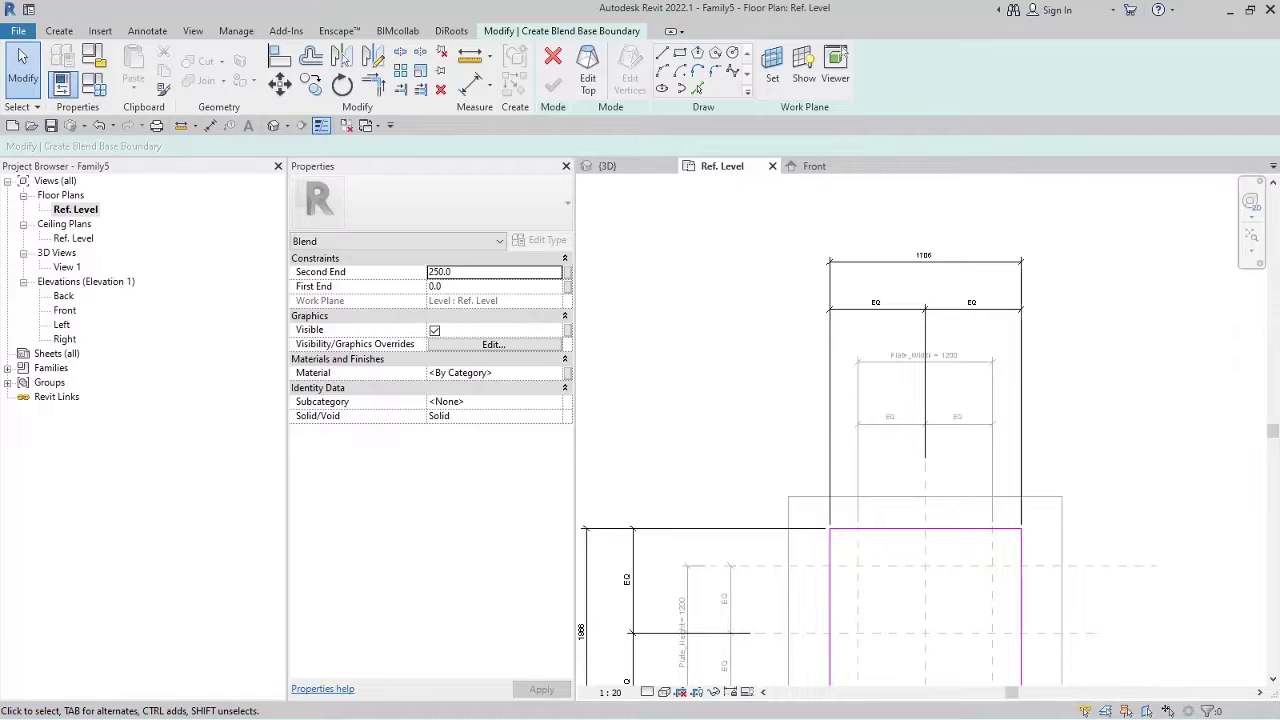
left_click(924, 260)
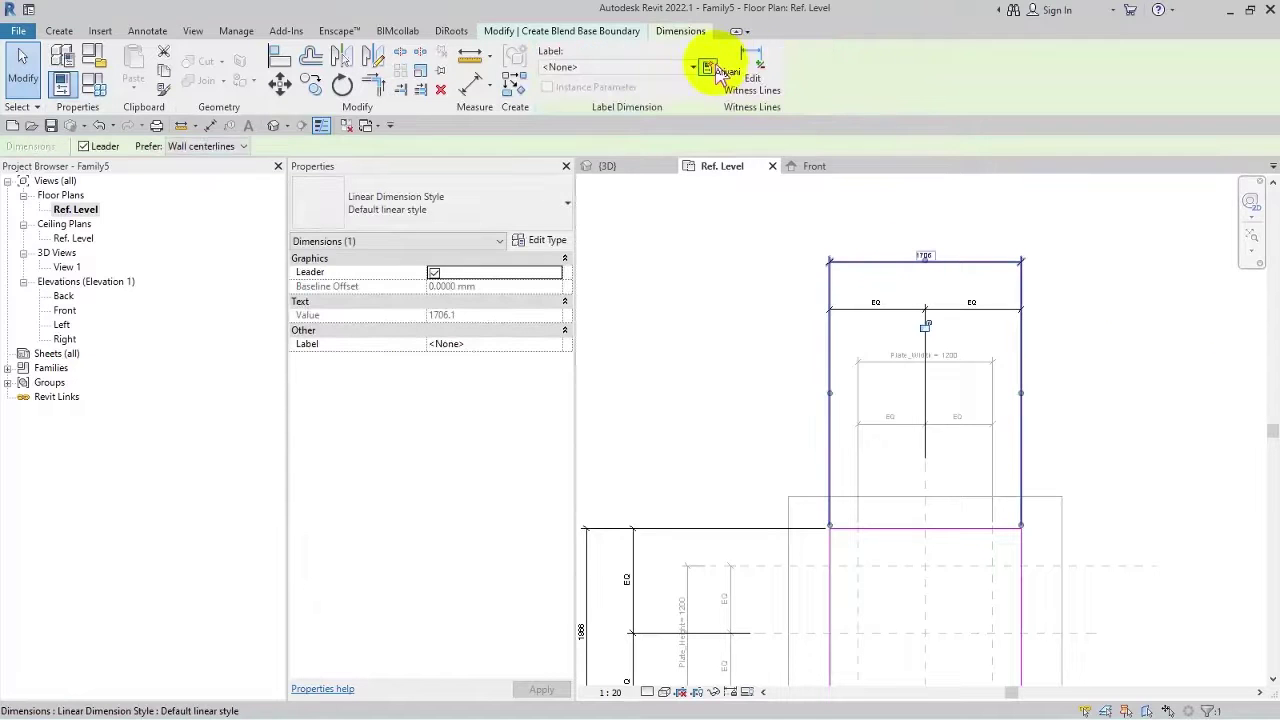
left_click(716, 67)
left_click(464, 545)
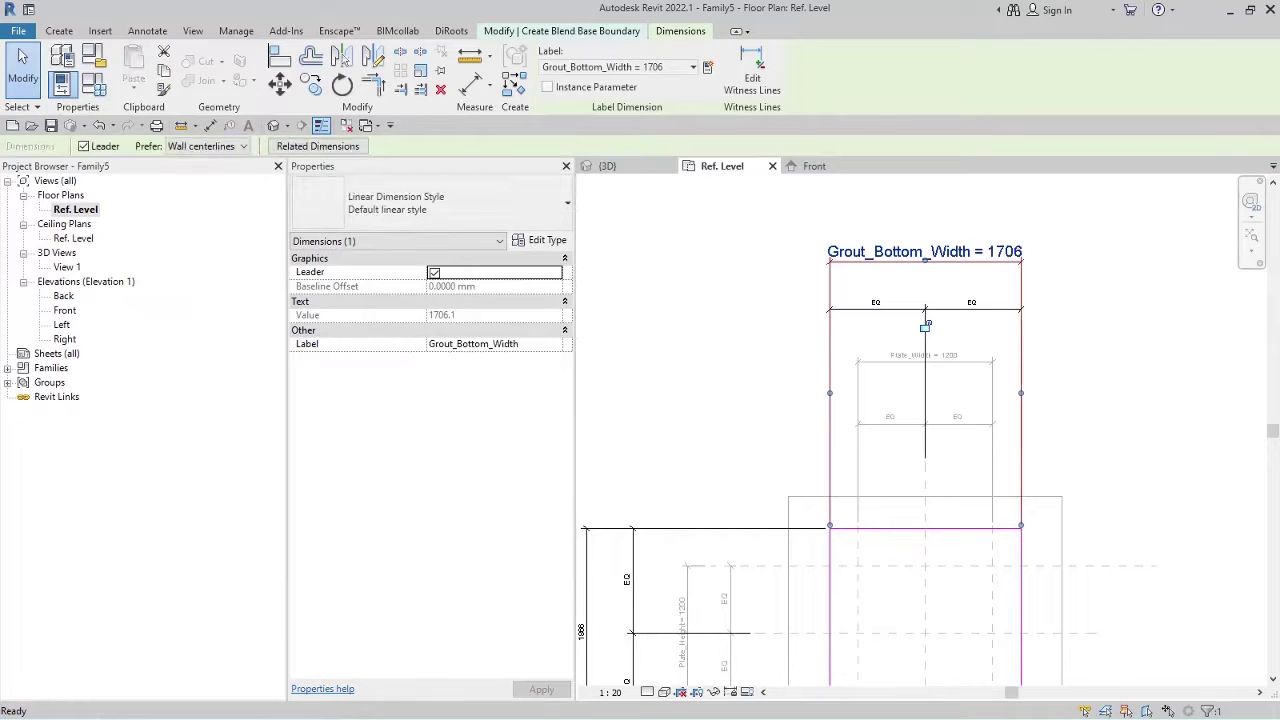
left_click(800, 372)
Label the base rectangle's overall height dimension with a new type parameter named Grout_Bottom_Height.
scroll(849, 360, "down", 2)
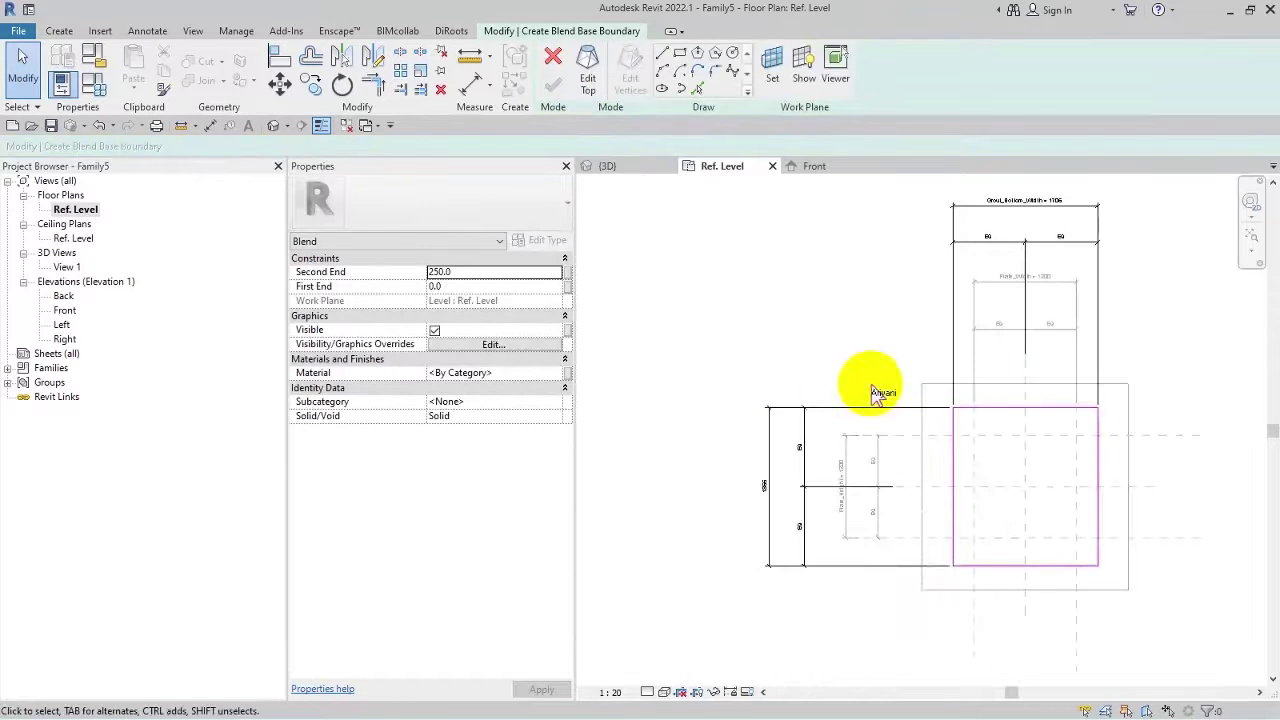
mouse_move(872, 392)
middle_mouse_down()
mouse_move(829, 378)
mouse_move(849, 373)
mouse_move(795, 403)
middle_mouse_up()
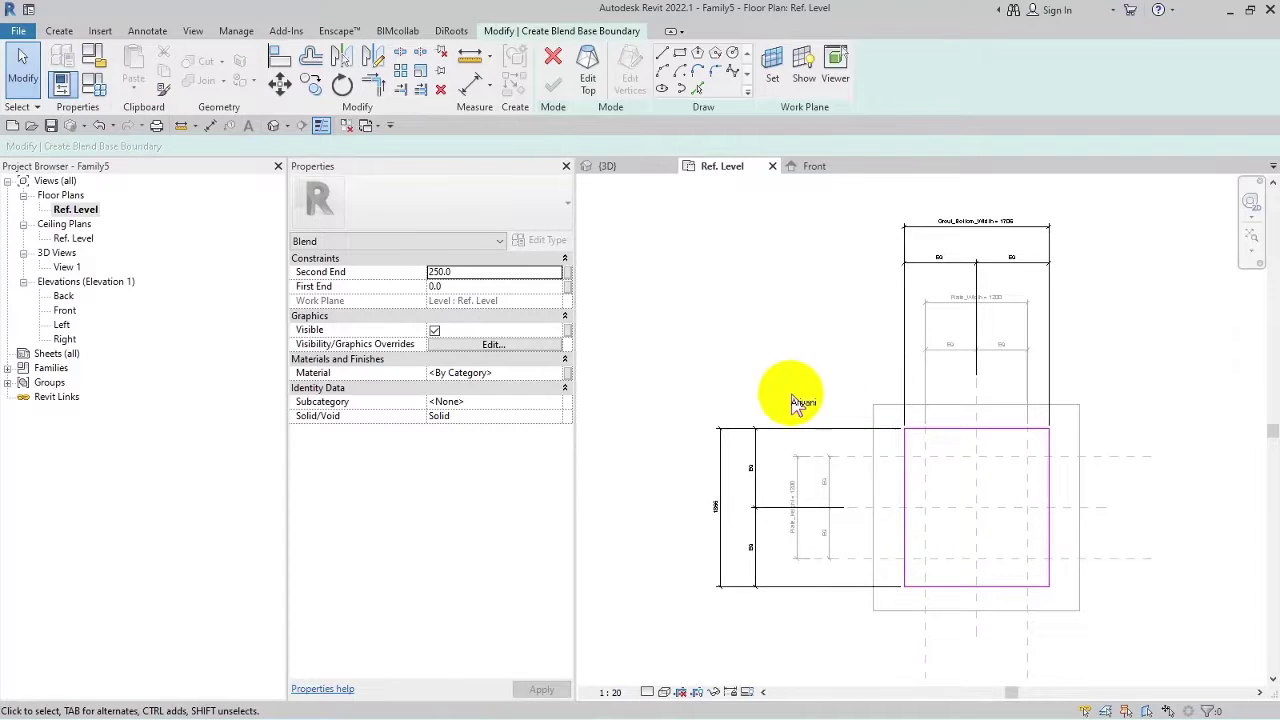
left_click(717, 505)
left_click(718, 78)
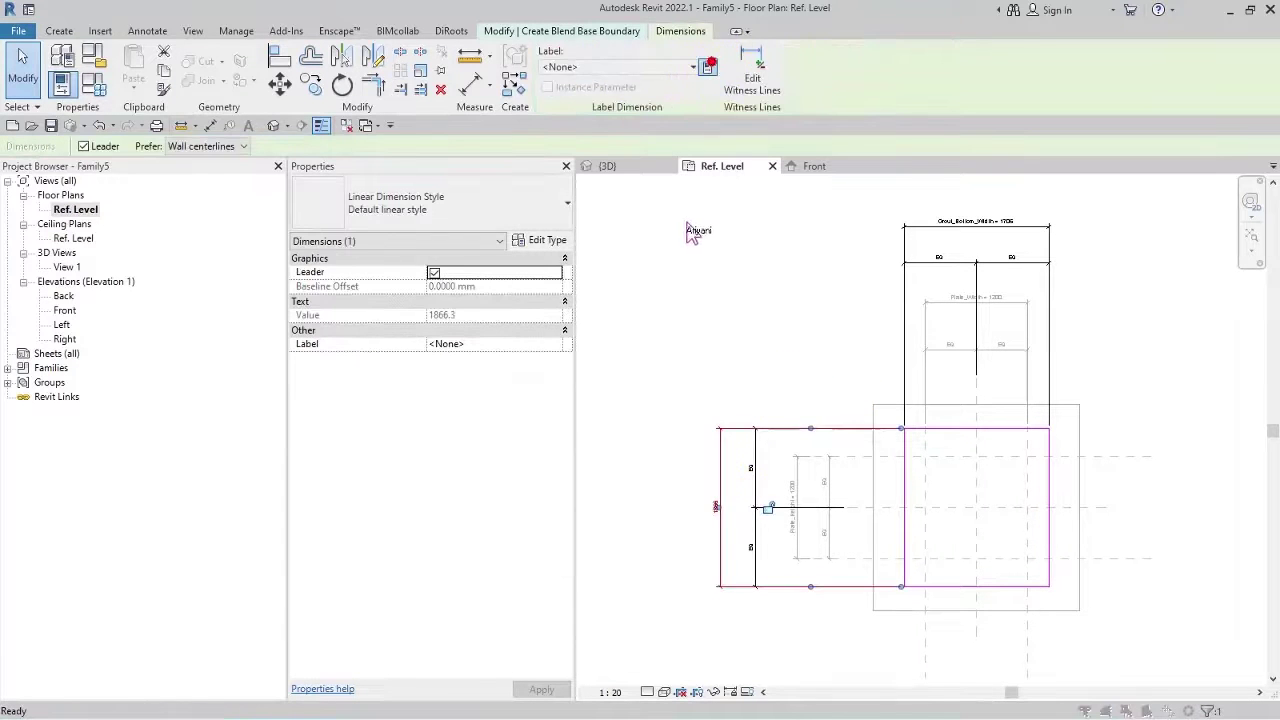
type("Grout_Bottom_Height")
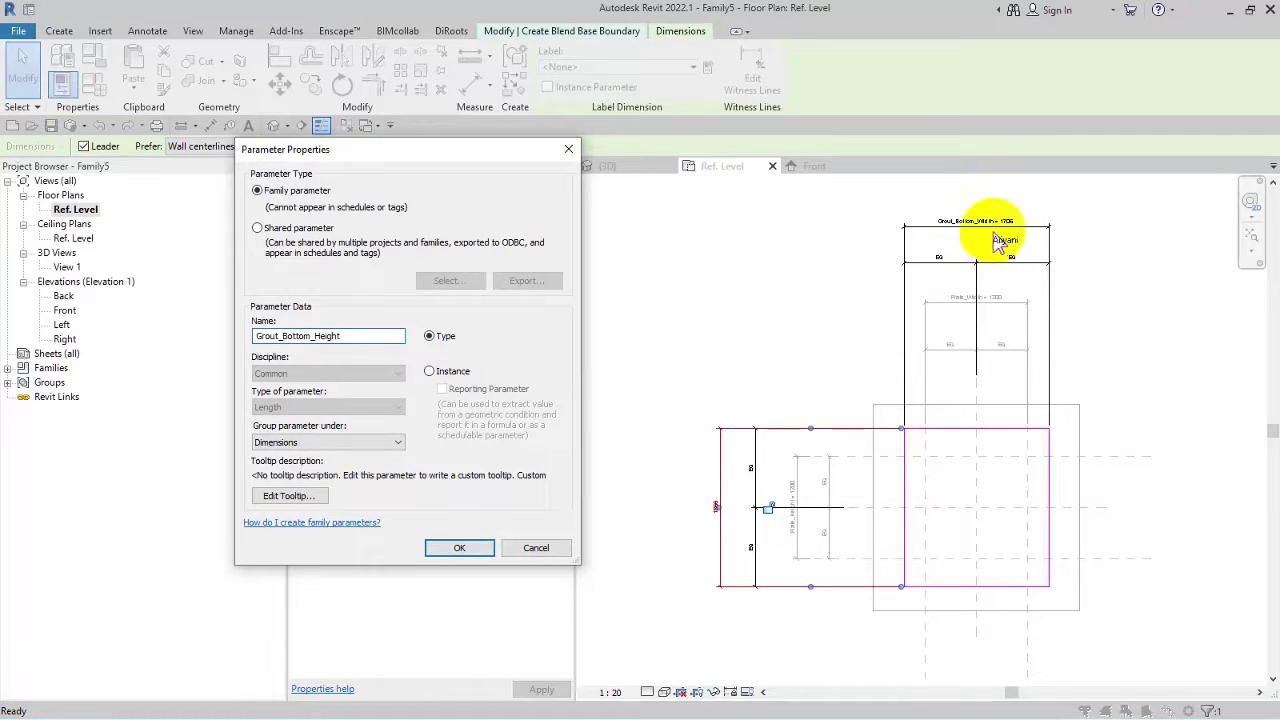
left_click(456, 547)
left_click(699, 264)
Switch to the blend's top boundary and sketch a 1200 by 1200 mm rectangle between the plate reference plane intersections.
left_click(586, 86)
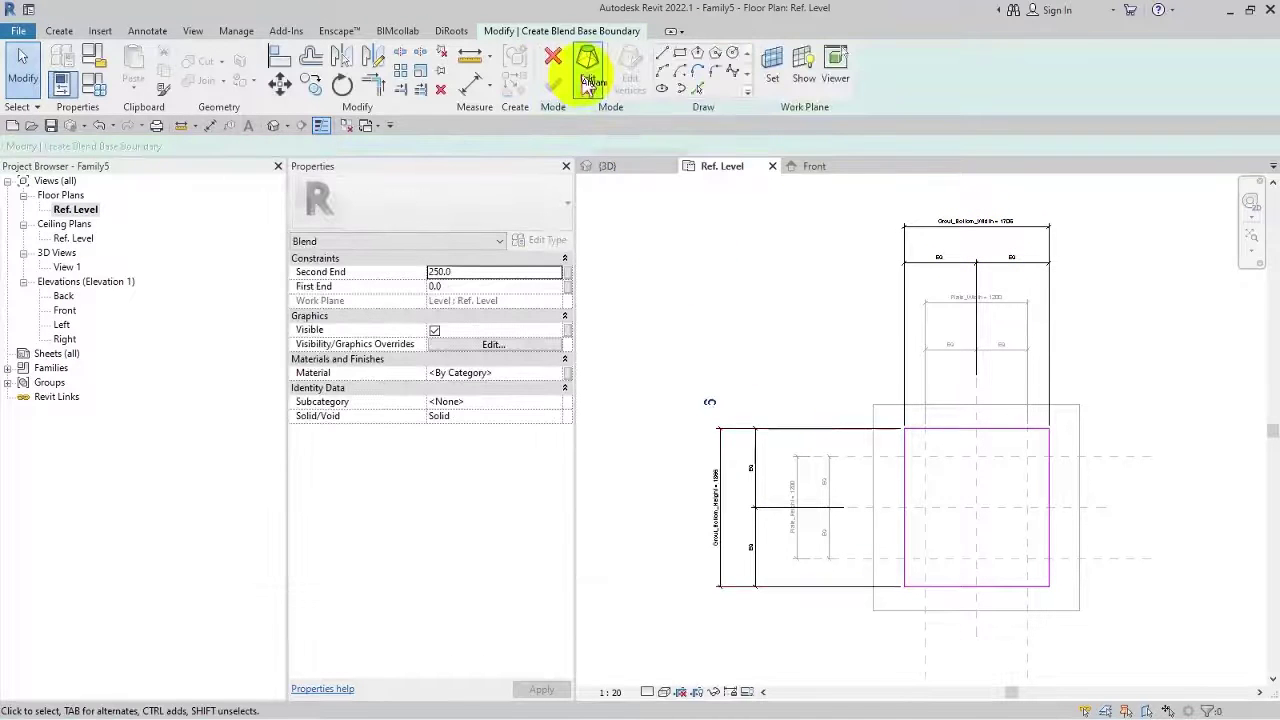
left_click(680, 55)
scroll(817, 391, "up", 2)
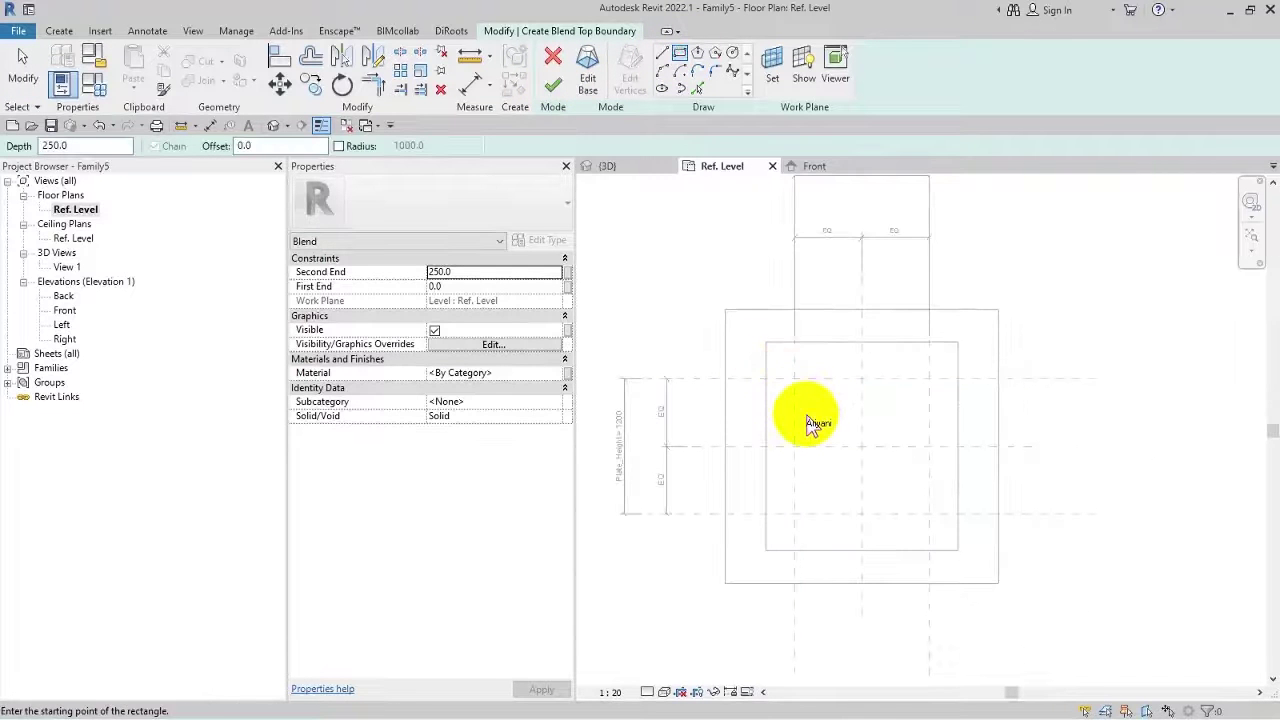
left_click(795, 381)
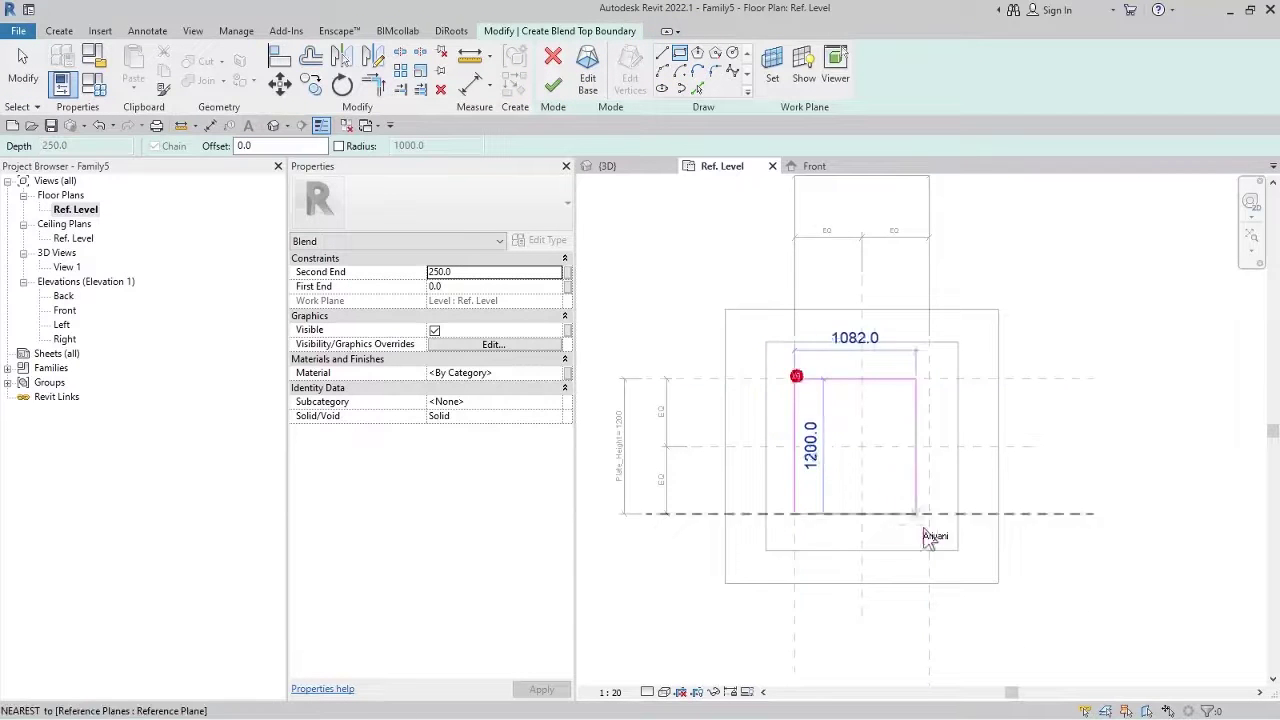
left_click(928, 514)
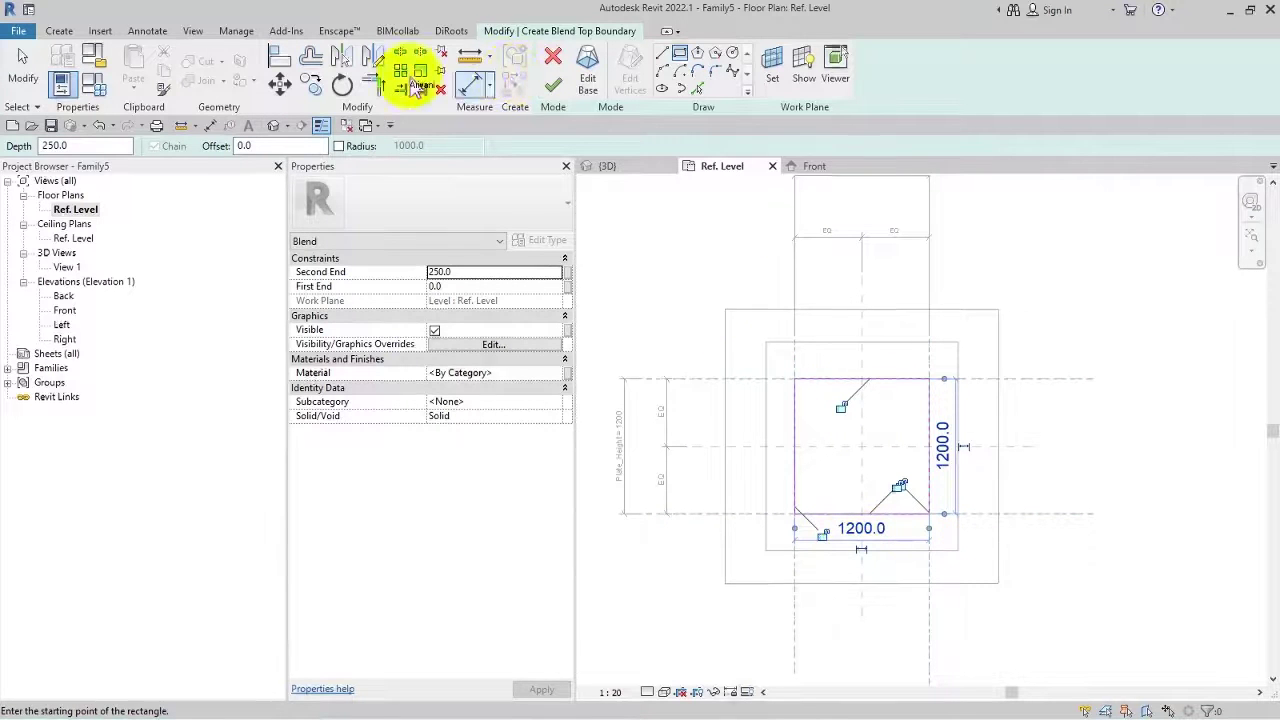
Align the top boundary's left side to the left plate reference plane and lock it.
left_click(281, 62)
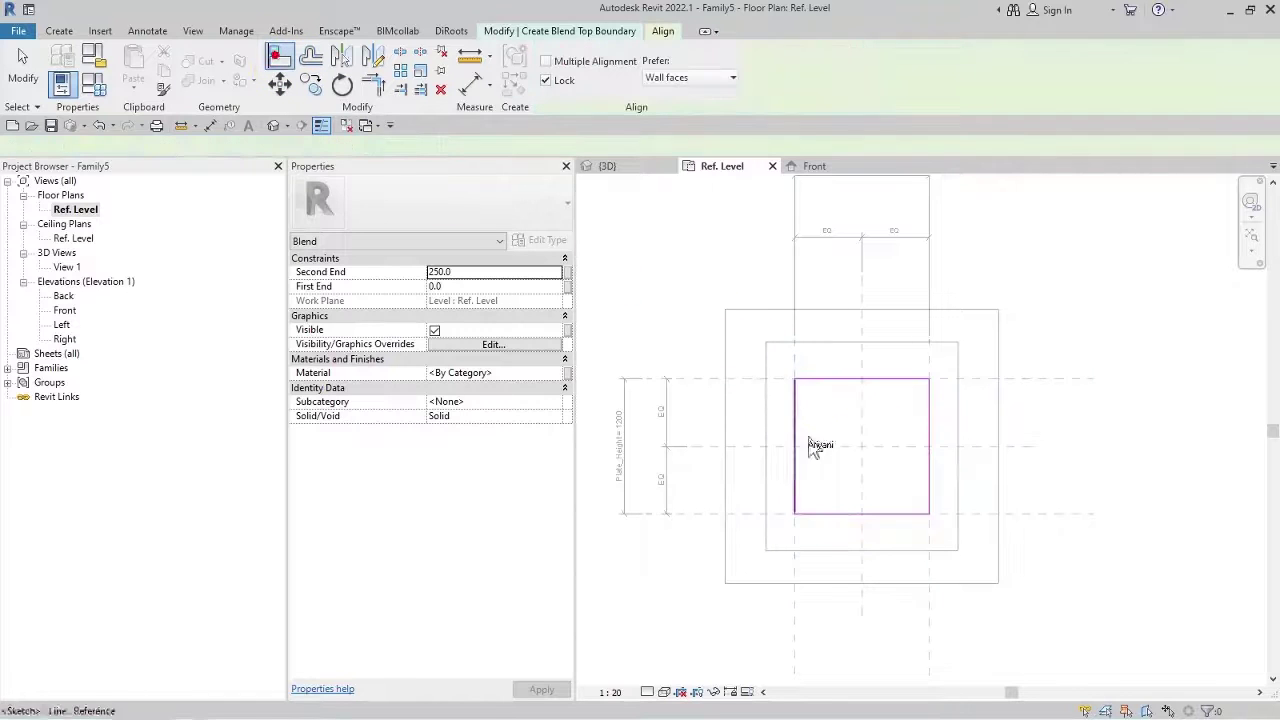
left_click(795, 366)
left_click(794, 420)
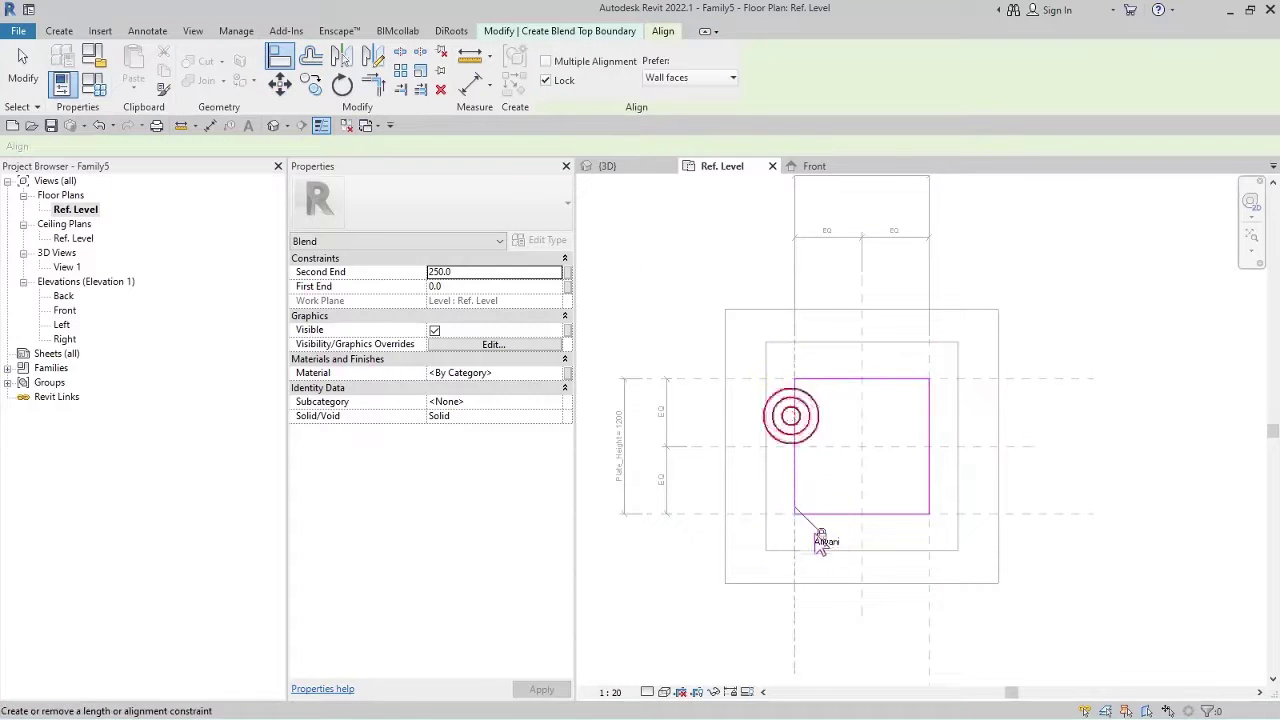
left_click(949, 380)
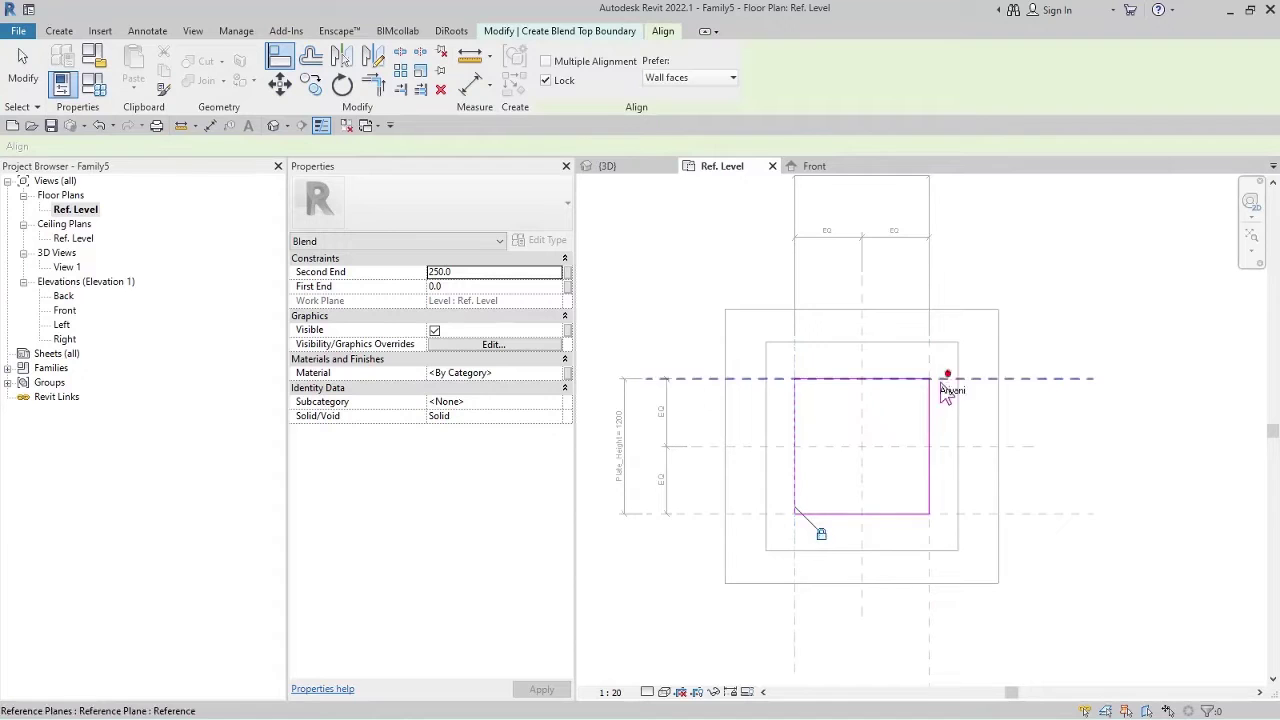
left_click(1077, 443)
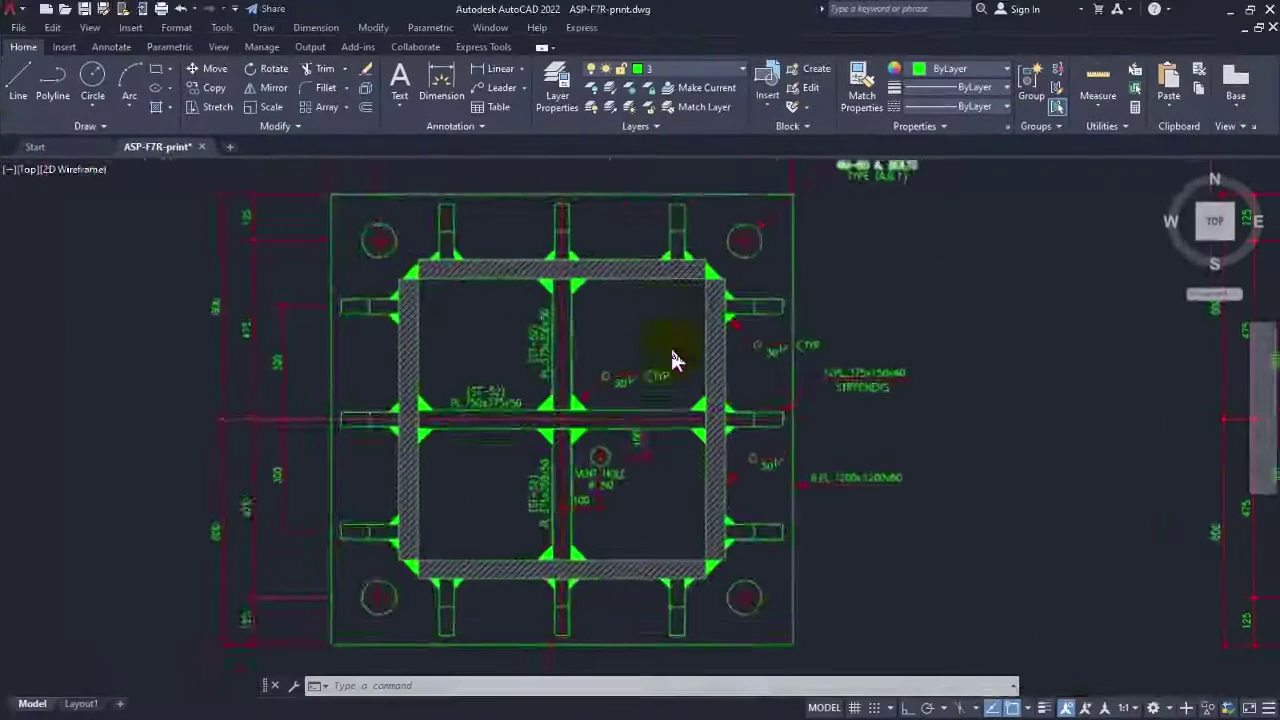
Examine the base plate type B.P.2 details in the AutoCAD drawing ASP-F7R-print.dwg.
scroll(674, 357, "down", 3)
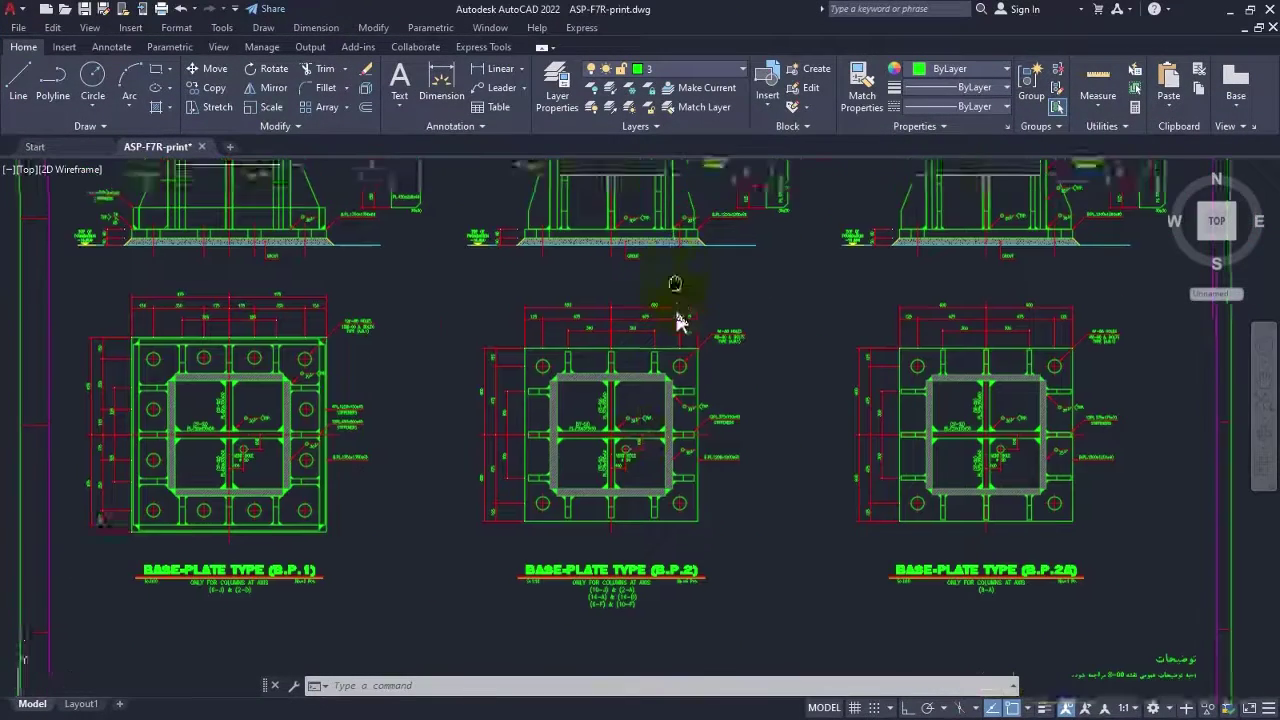
scroll(680, 320, "up", 4)
scroll(710, 323, "up", 4)
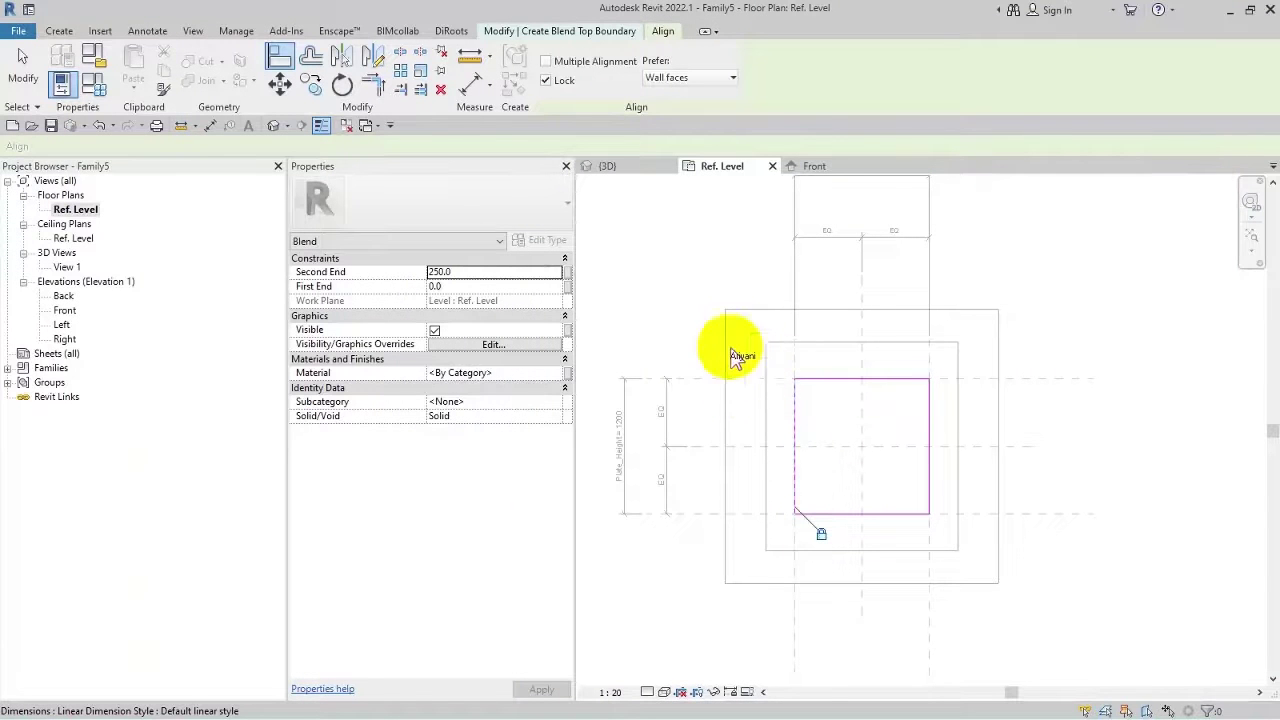
Align and lock the top boundary's sides to the plate reference planes and finish the blend.
key("Escape")
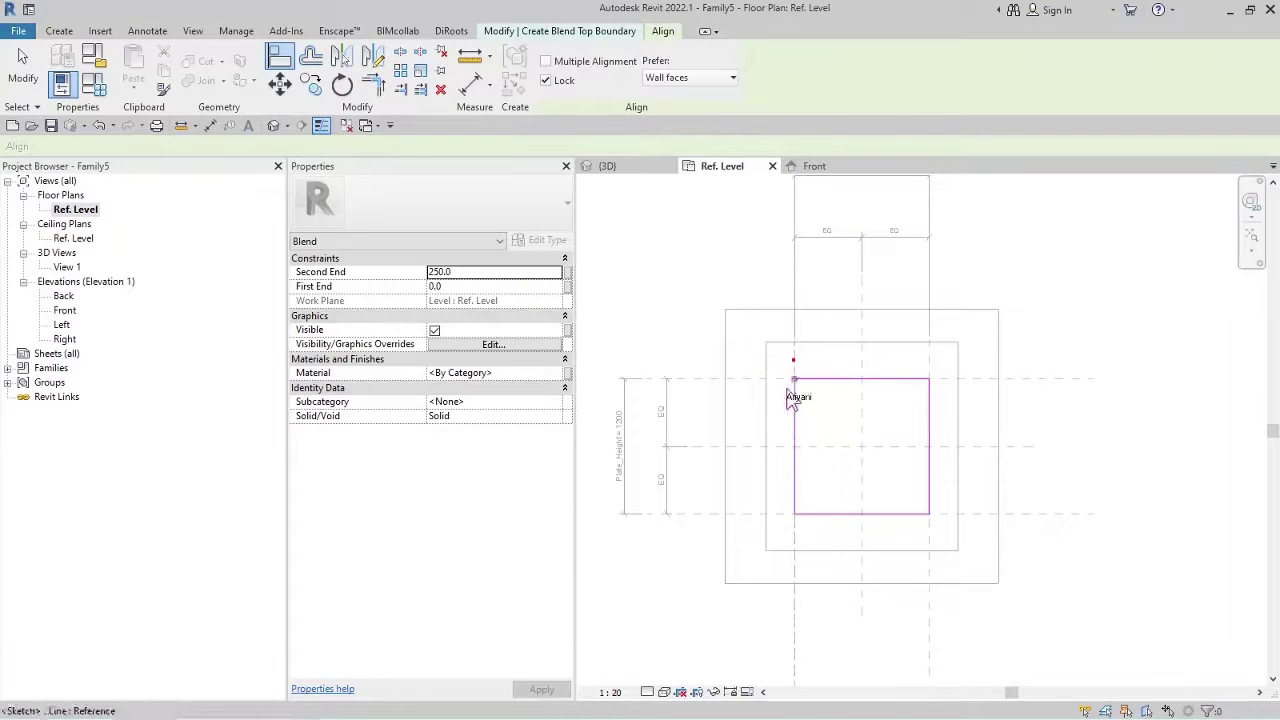
left_click(794, 363)
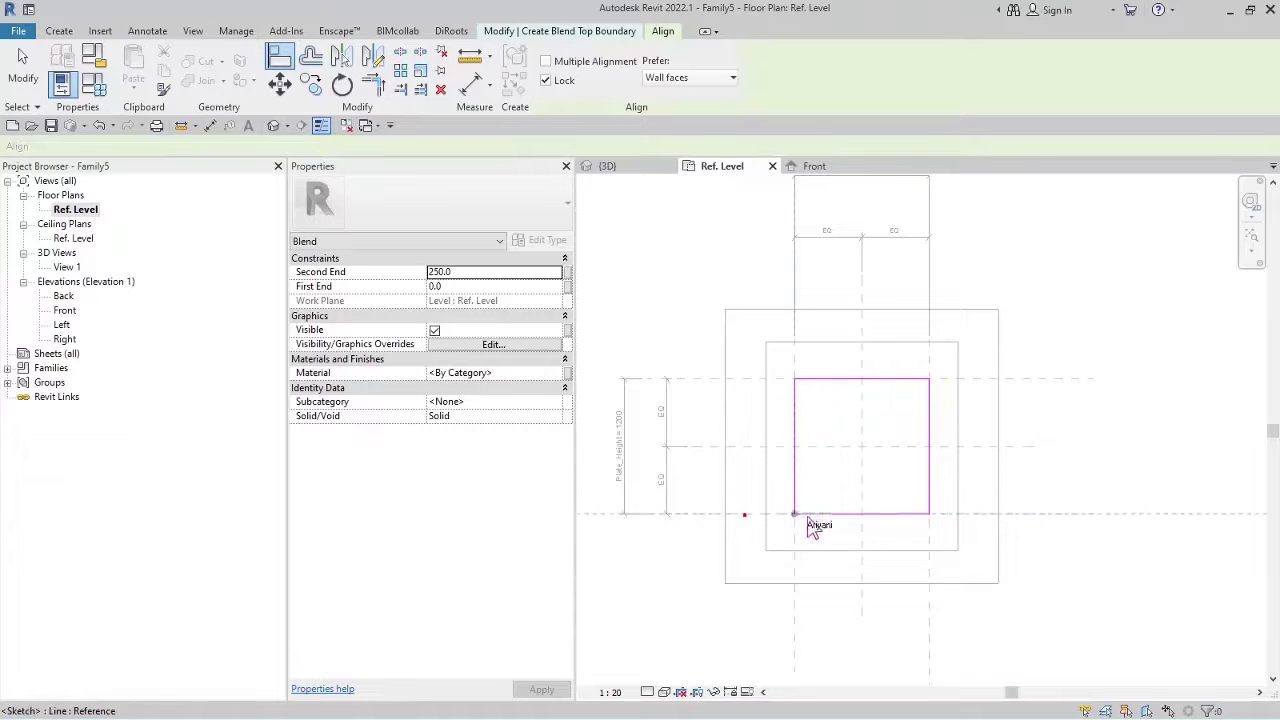
left_click(843, 516)
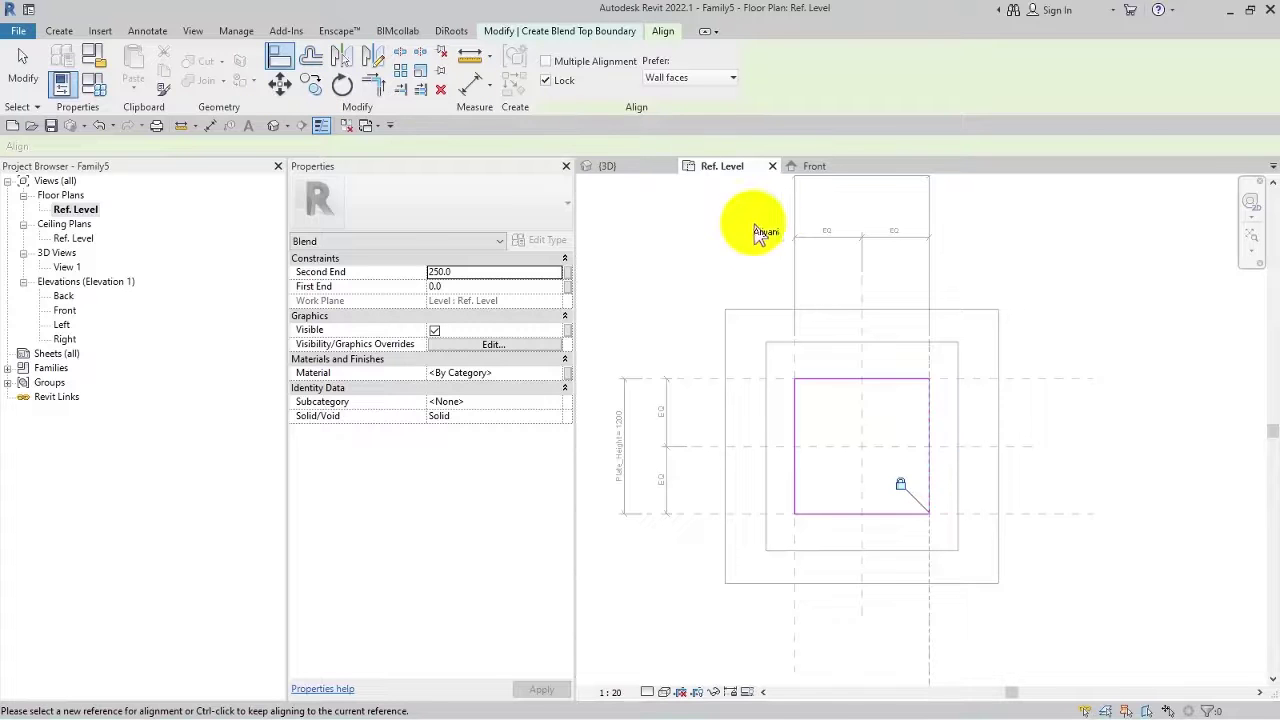
left_click(730, 246)
left_click(555, 87)
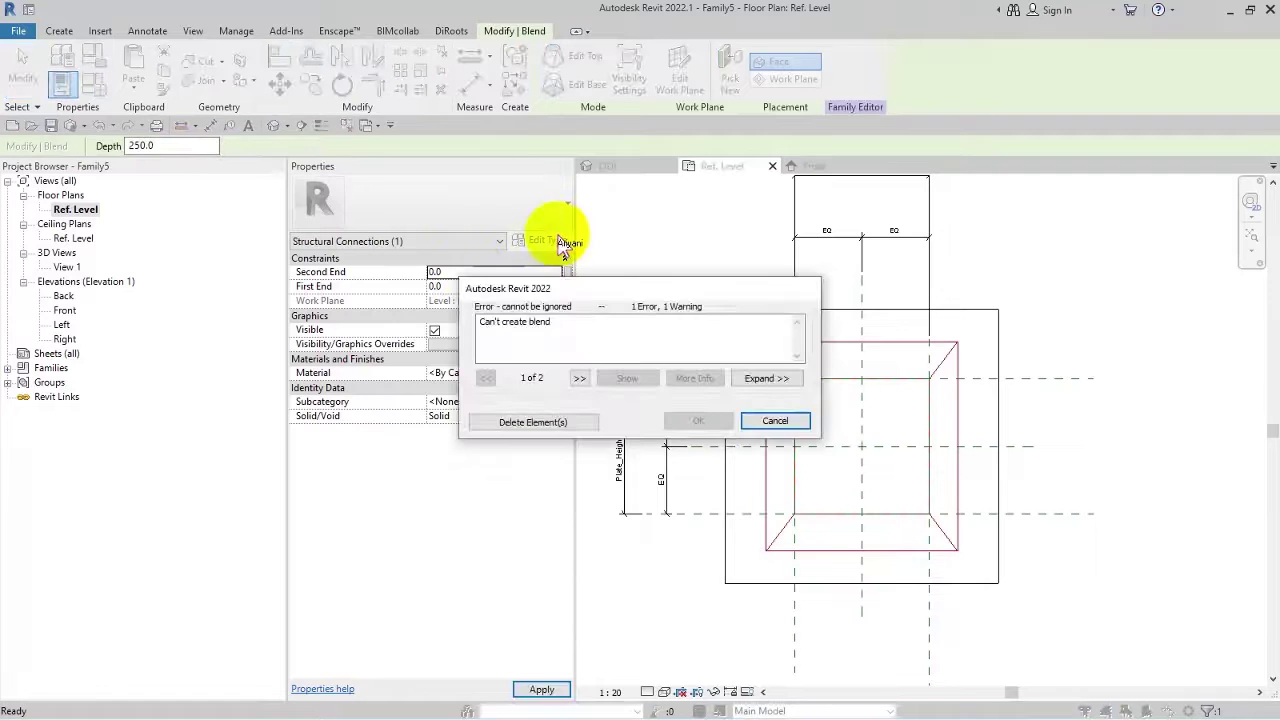
left_click(762, 420)
In the Front elevation, associate the grout blend's Second End with the Grout_Thickness family parameter.
double_click(64, 311)
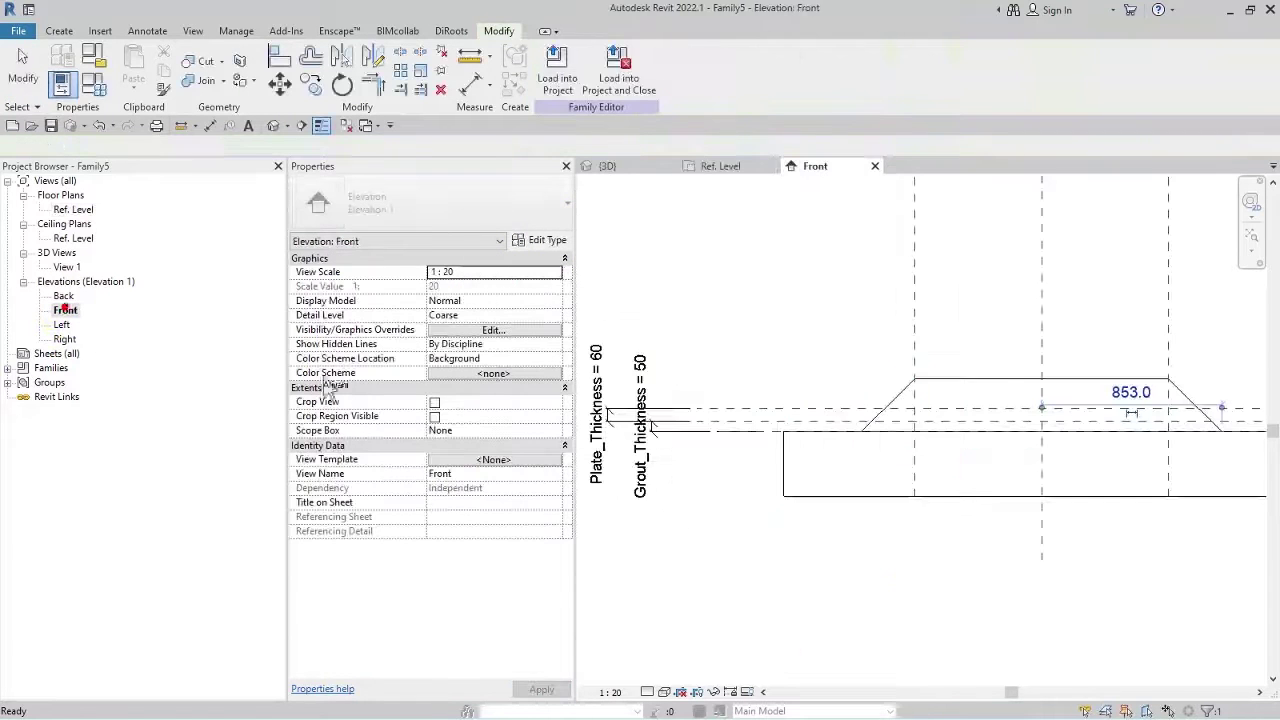
left_click(914, 471)
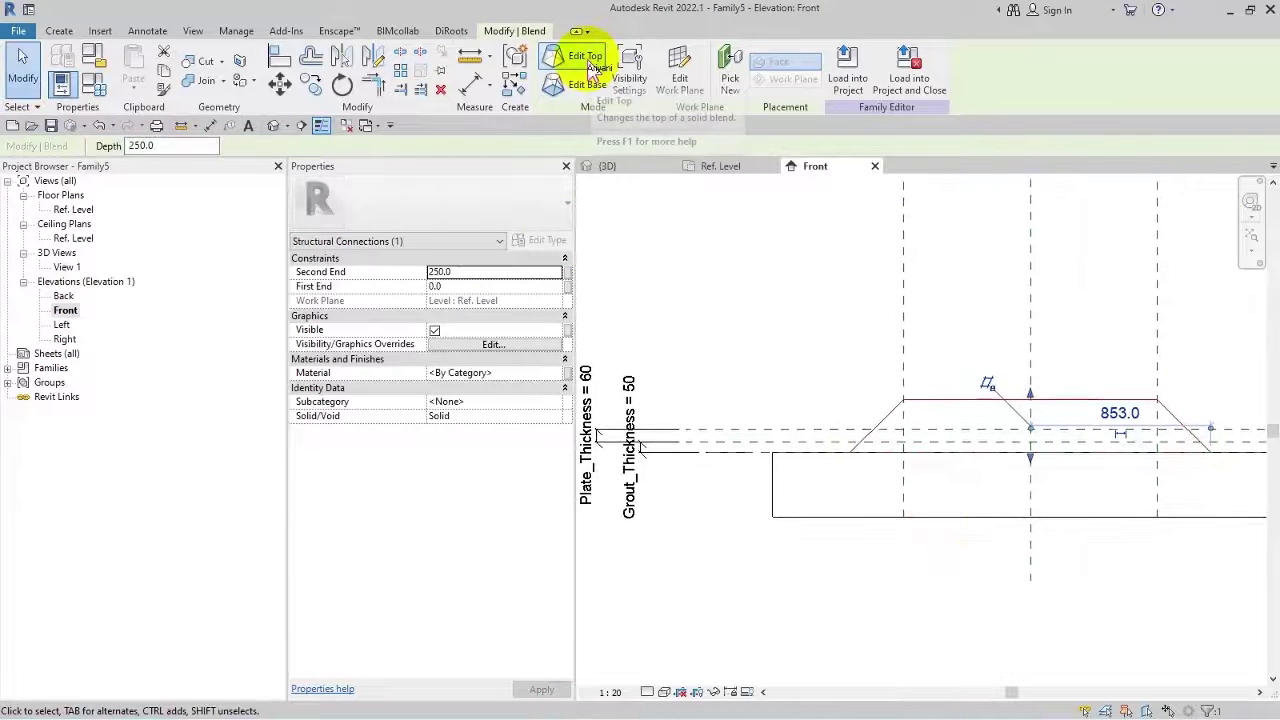
middle_click_drag(1020, 349, 994, 363)
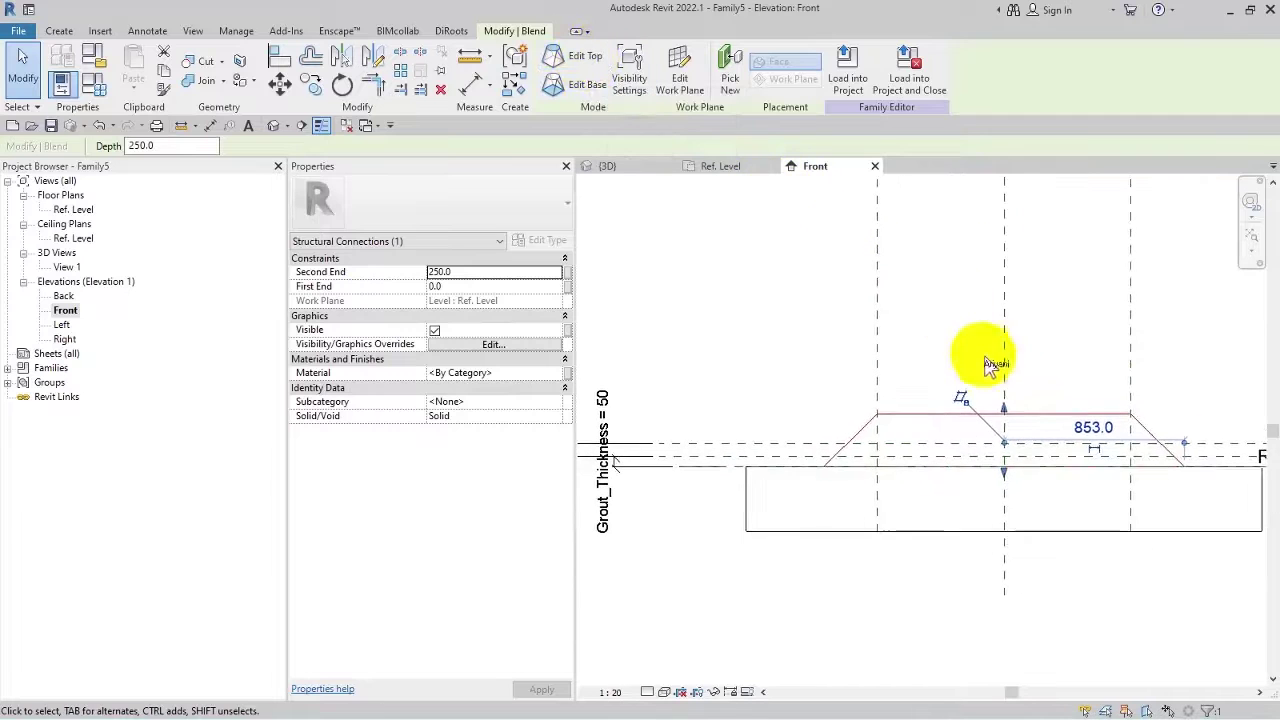
left_click(567, 276)
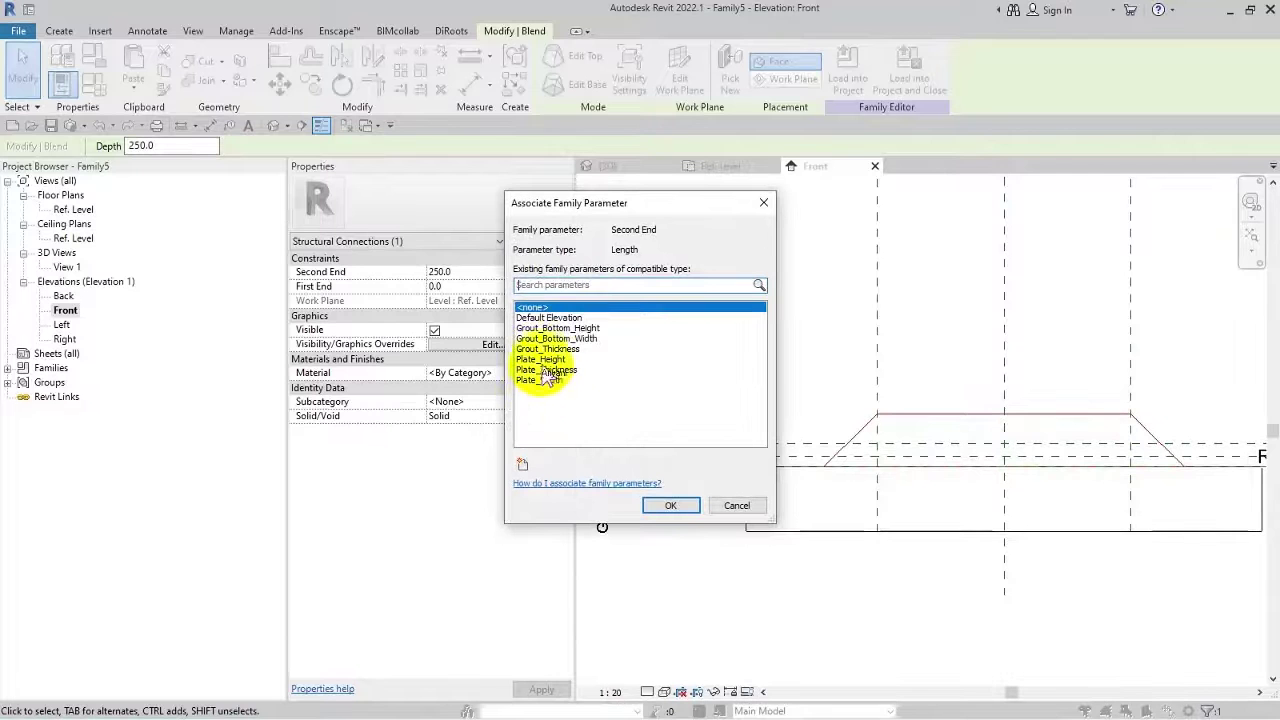
left_click(568, 349)
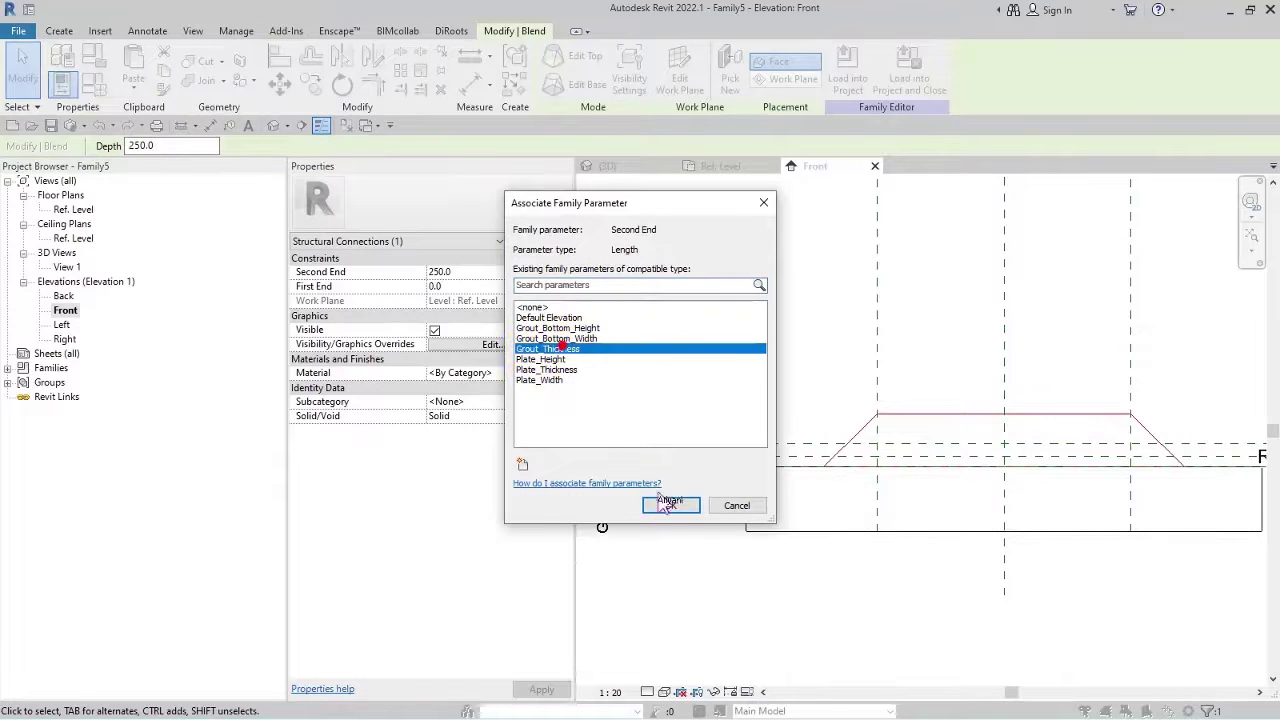
left_click(669, 505)
middle_click_drag(846, 645, 791, 586)
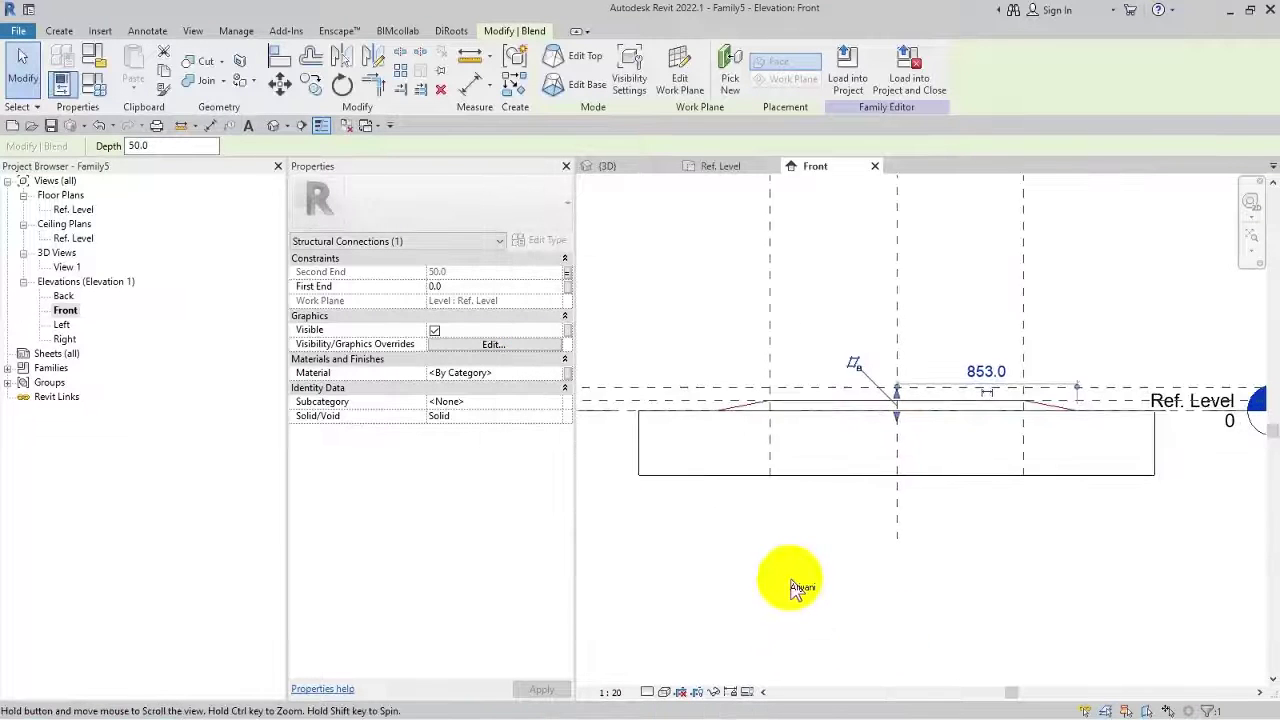
Set the family's Grout_Bottom_Height to 1300 and reduce Grout_Bottom_Width to match it.
key("Escape")
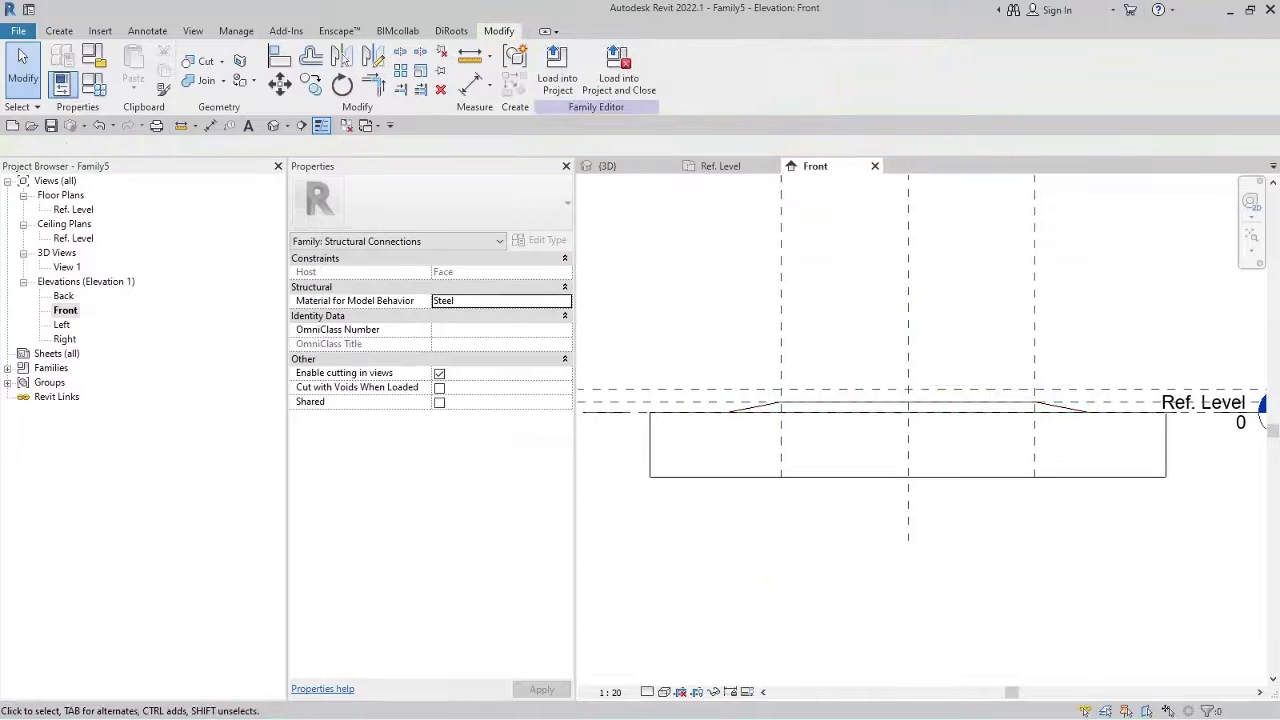
left_click(94, 57)
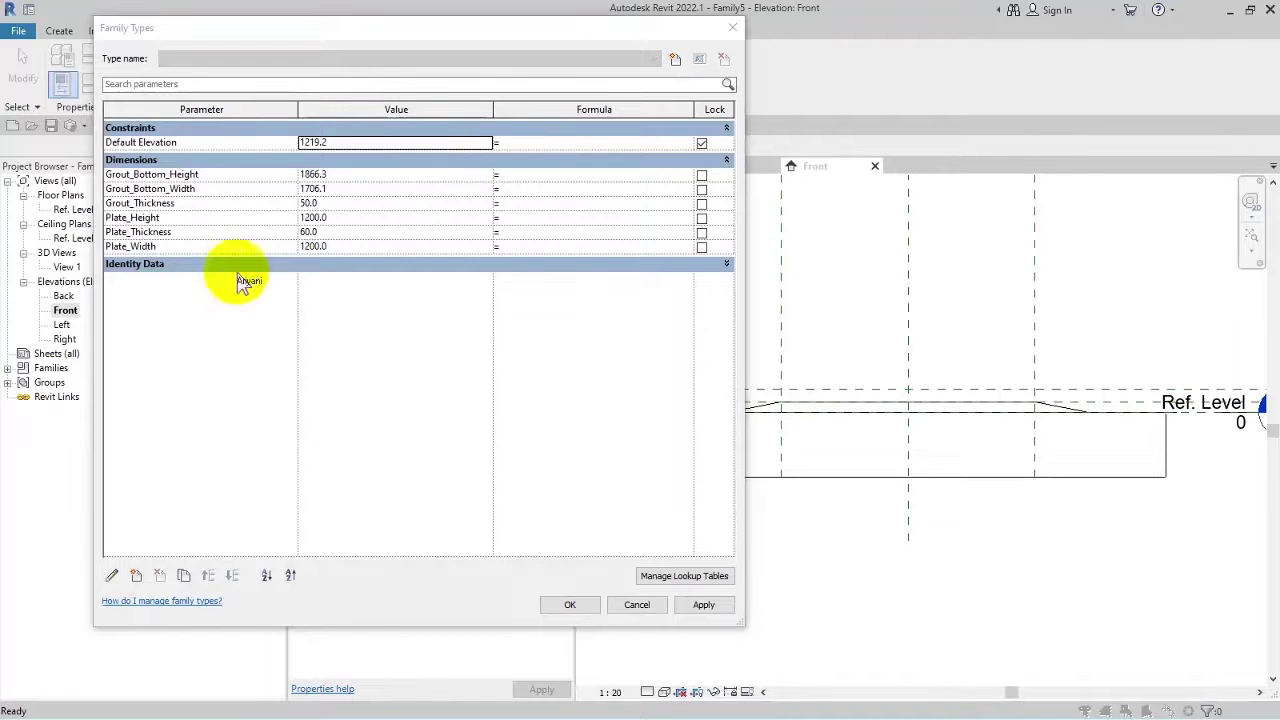
left_click(361, 176)
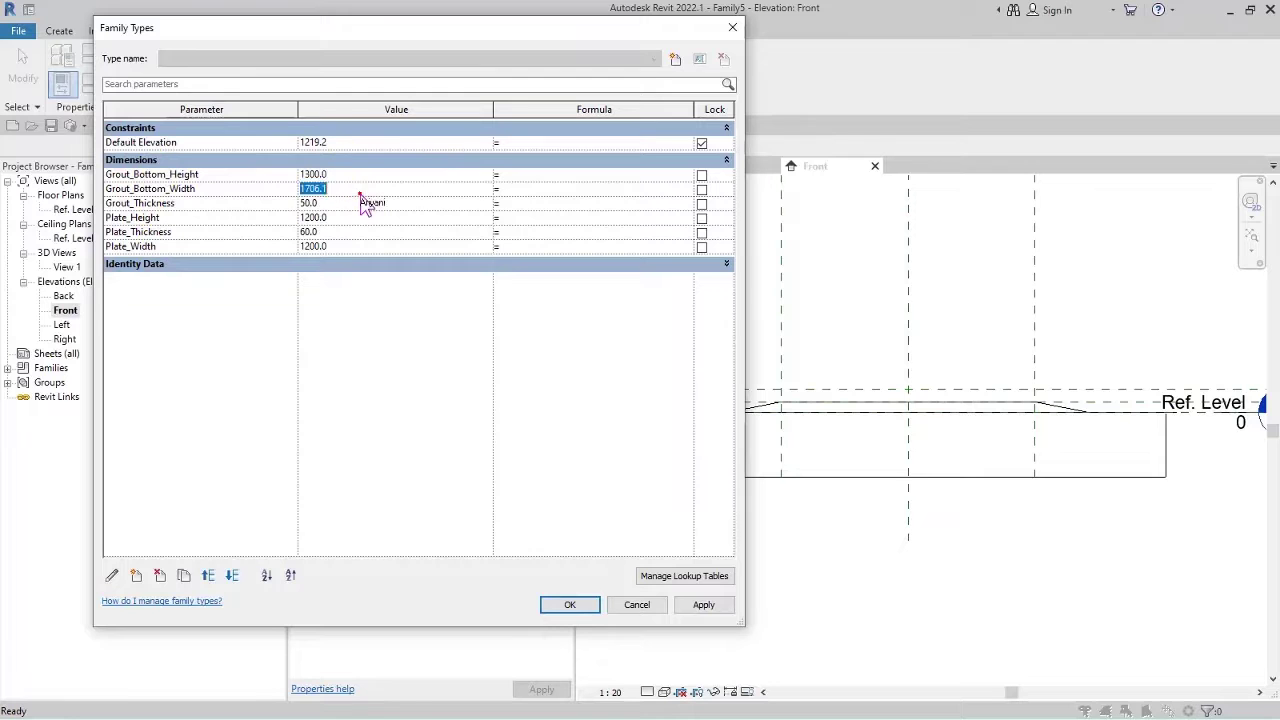
left_click(570, 605)
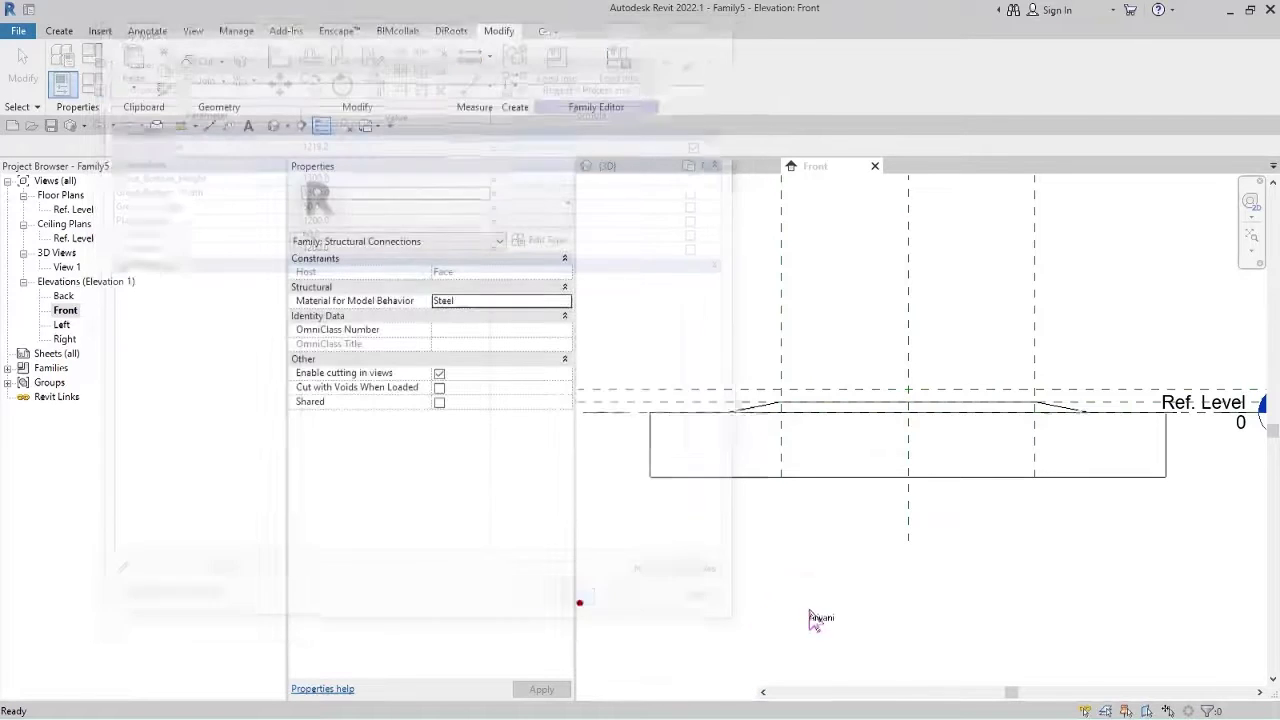
In the 3D view, associate the grout blend's material with a new type parameter named Grout Concrete.
left_click(273, 126)
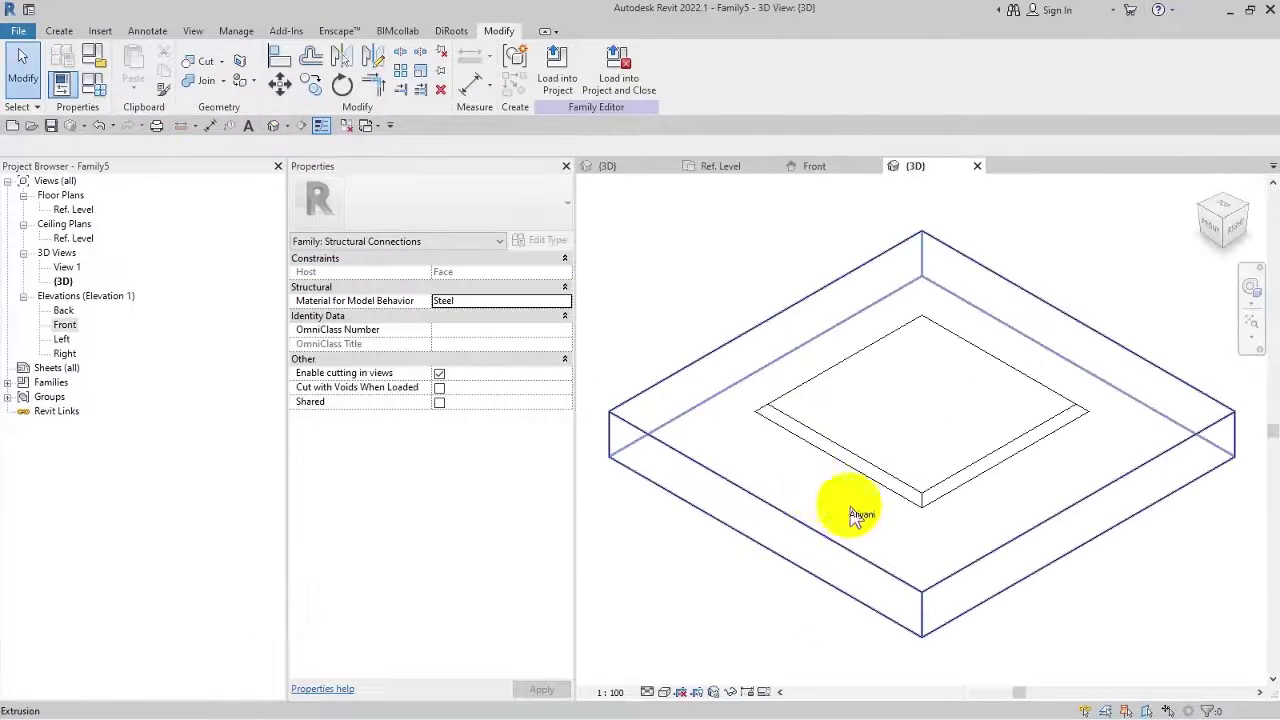
mouse_move(860, 509)
middle_mouse_down("shift")
mouse_move(623, 571)
mouse_move(820, 560)
mouse_move(783, 603)
mouse_move(849, 437)
middle_mouse_up("shift")
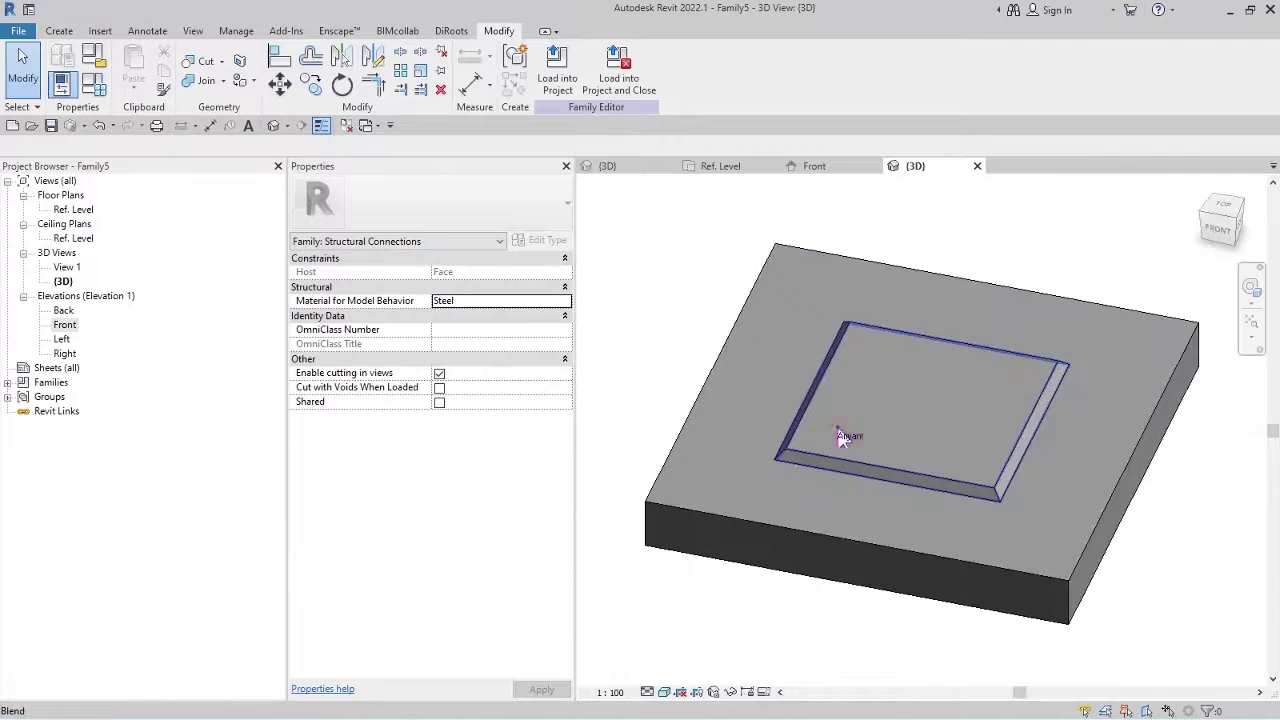
left_click(849, 437)
left_click(567, 373)
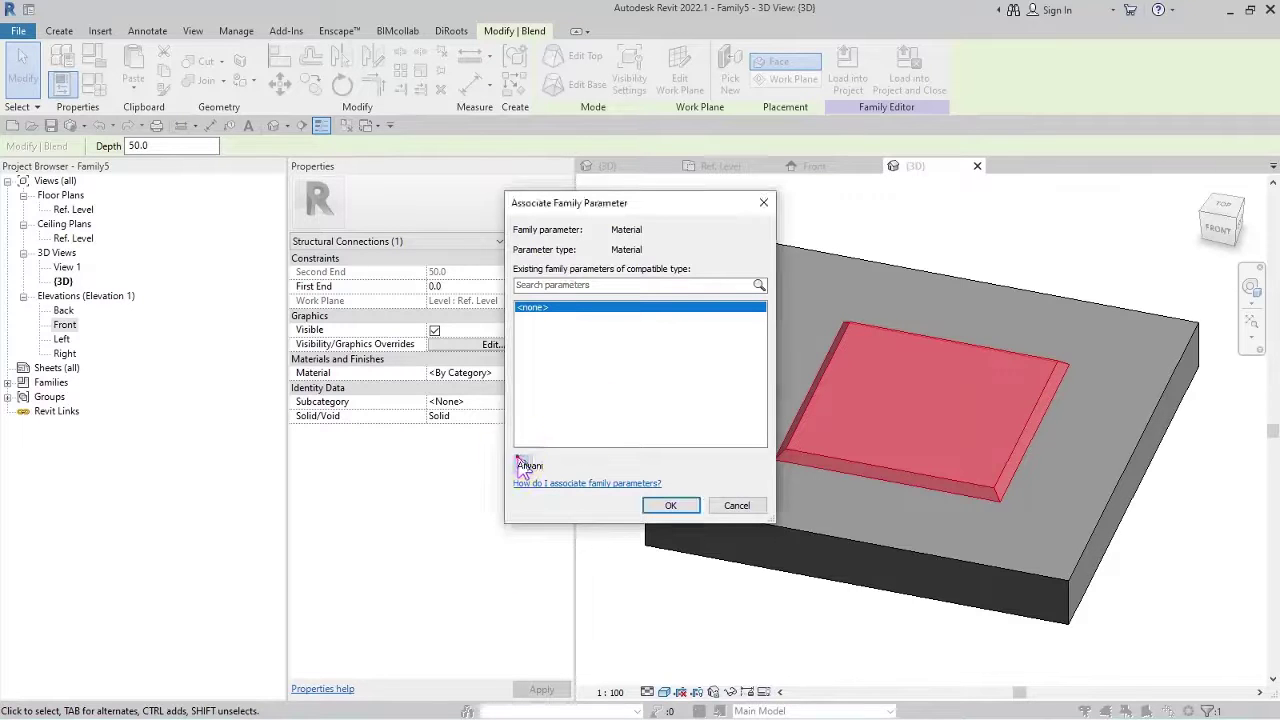
left_click(522, 463)
type("Grout Concrete")
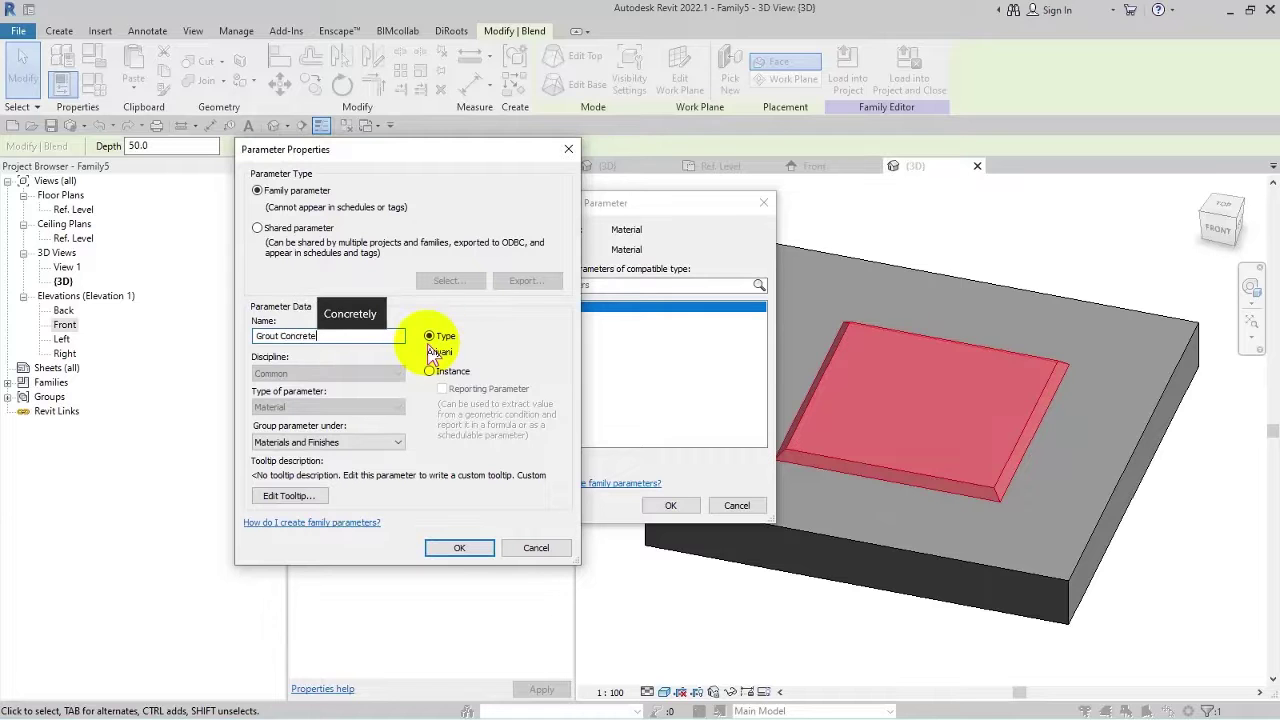
left_click(459, 547)
left_click(671, 505)
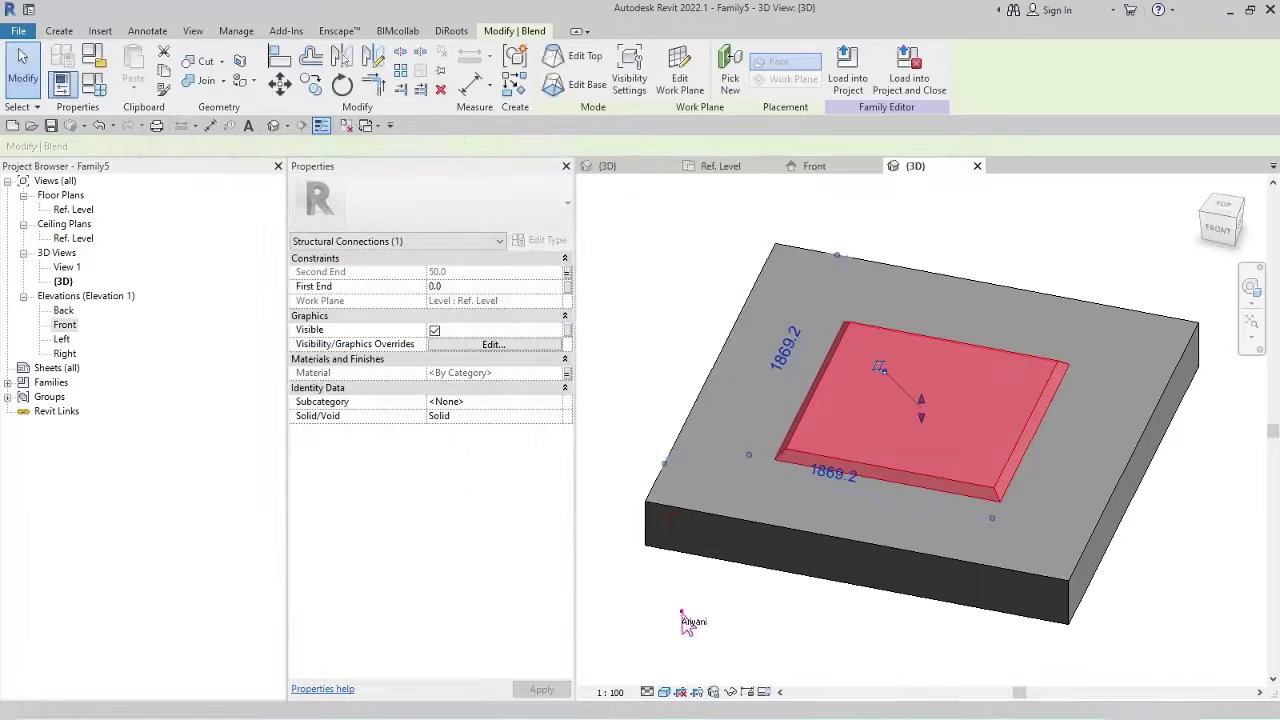
left_click(686, 622)
In the Ref. Level floor plan, start an extrusion with Reference Plane : Plate as its work plane.
left_click(73, 209)
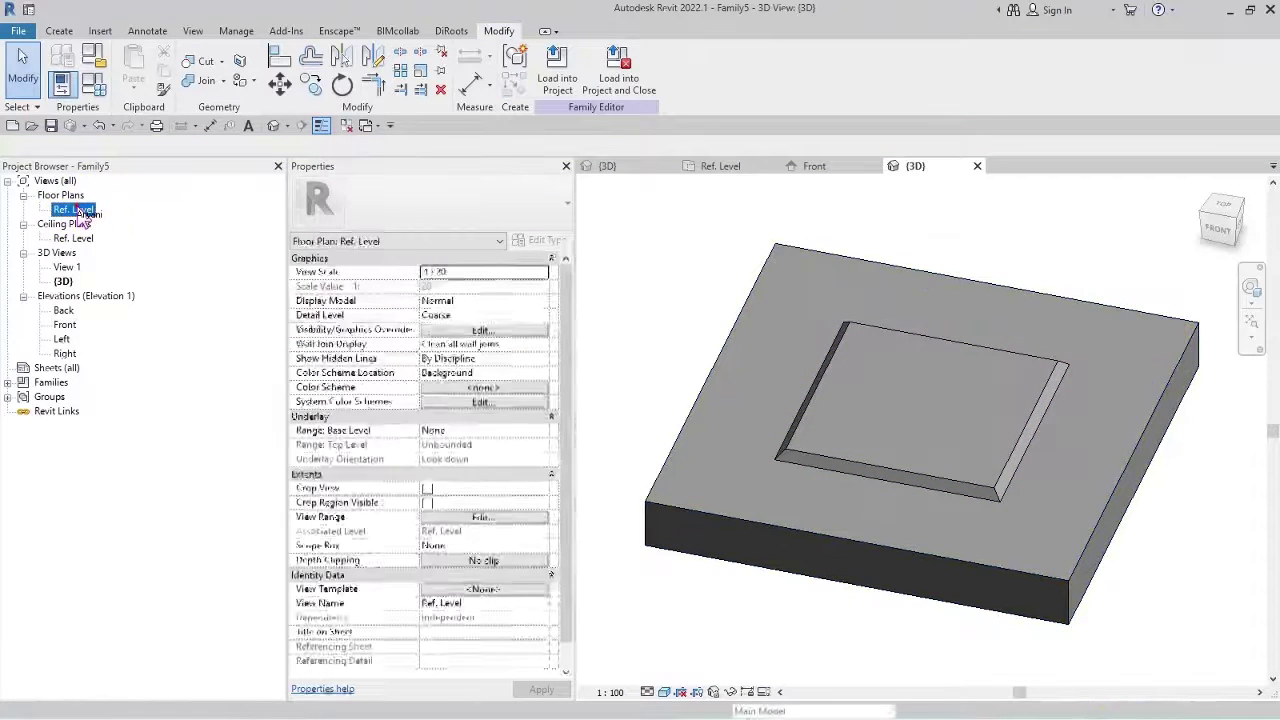
double_click(78, 211)
left_click(59, 31)
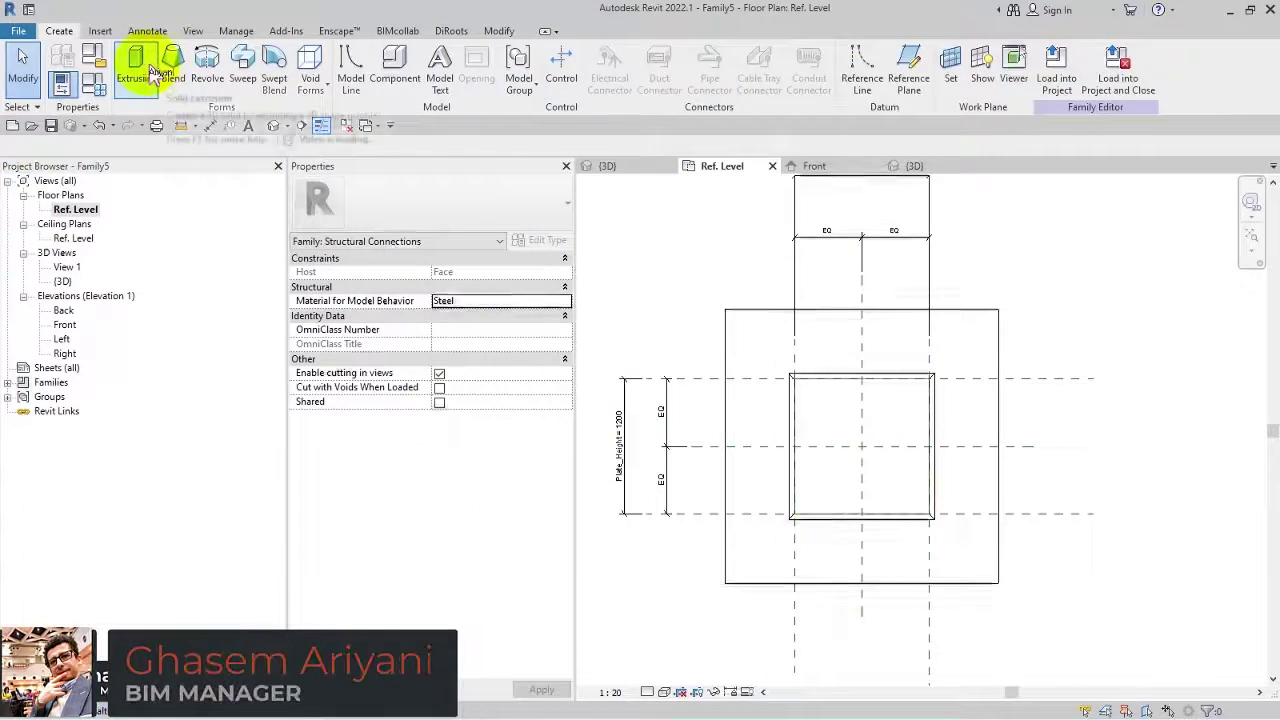
left_click(136, 65)
left_click(697, 85)
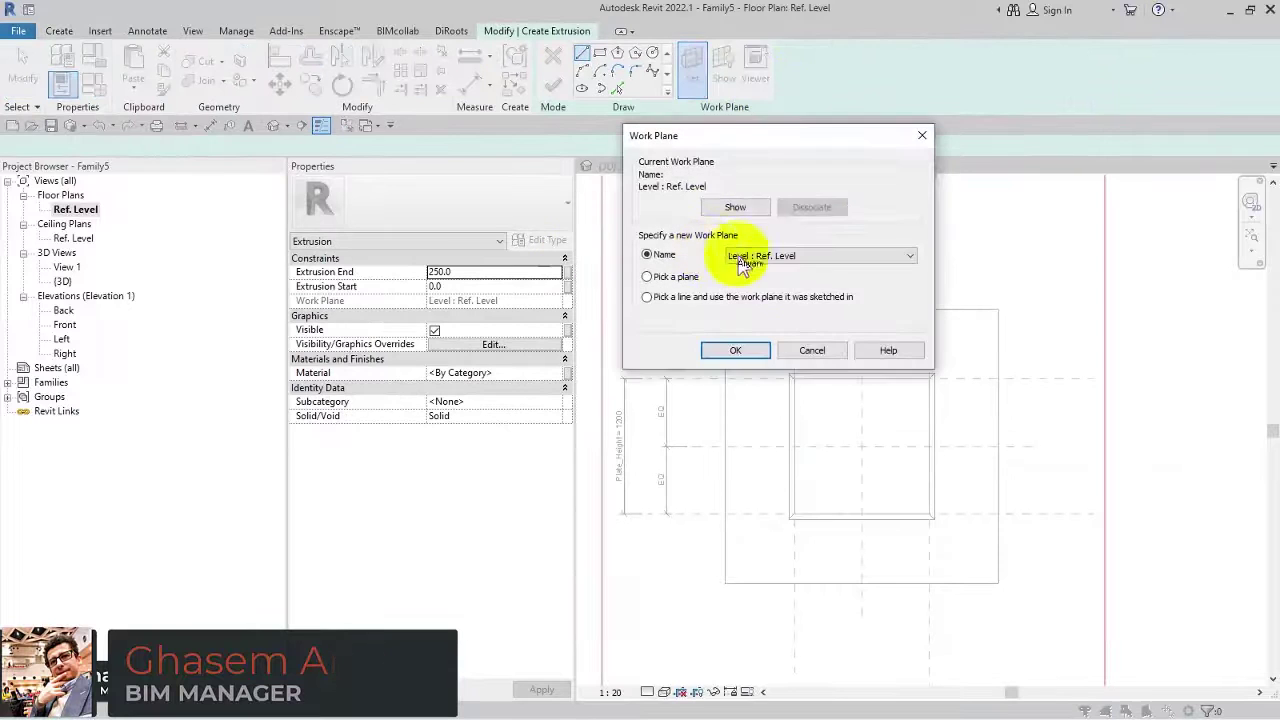
left_click(870, 255)
left_click(830, 301)
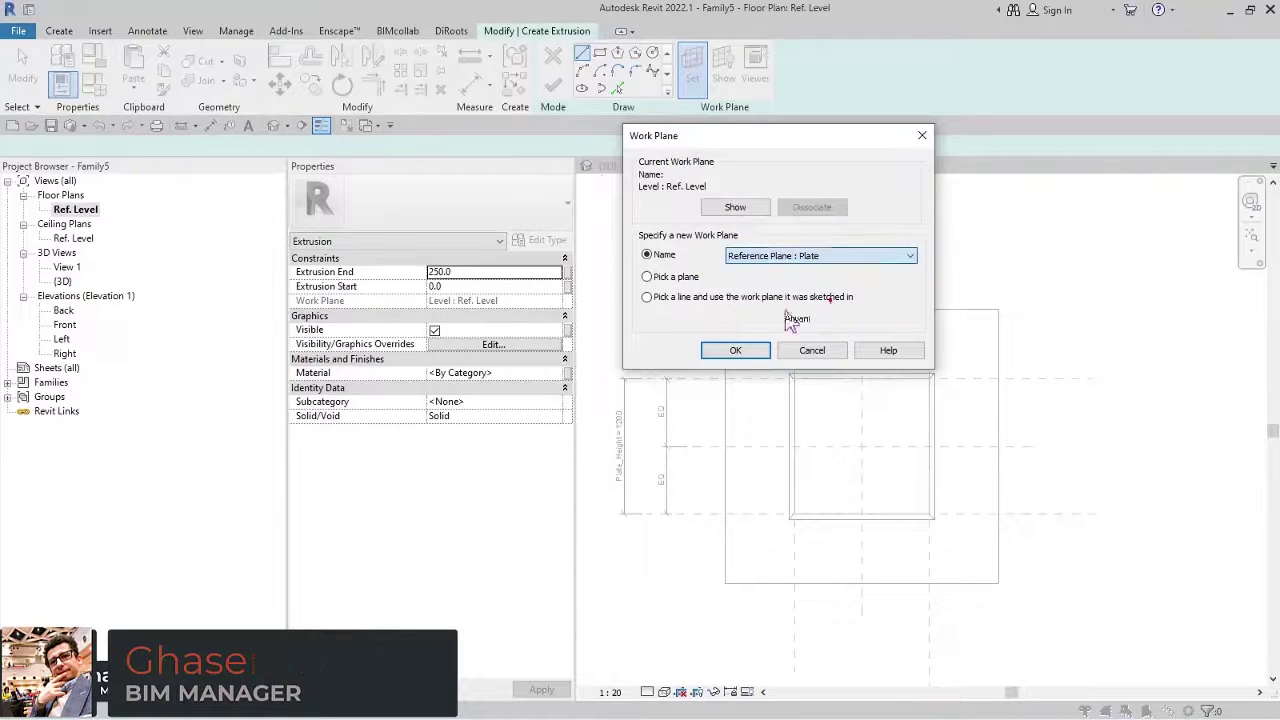
left_click(750, 351)
Sketch a 1200 by 1200 rectangle between opposite corners of the plate reference planes.
left_click(601, 56)
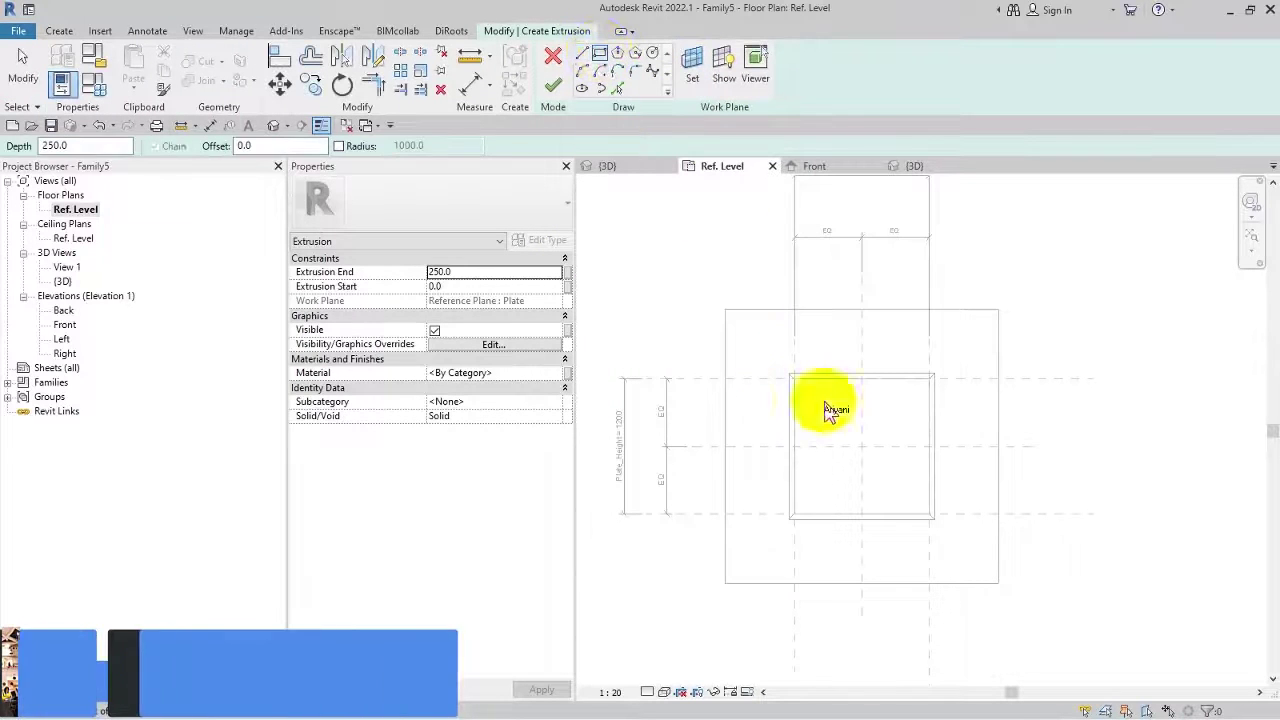
scroll(837, 409, "up", 2)
left_click(788, 373)
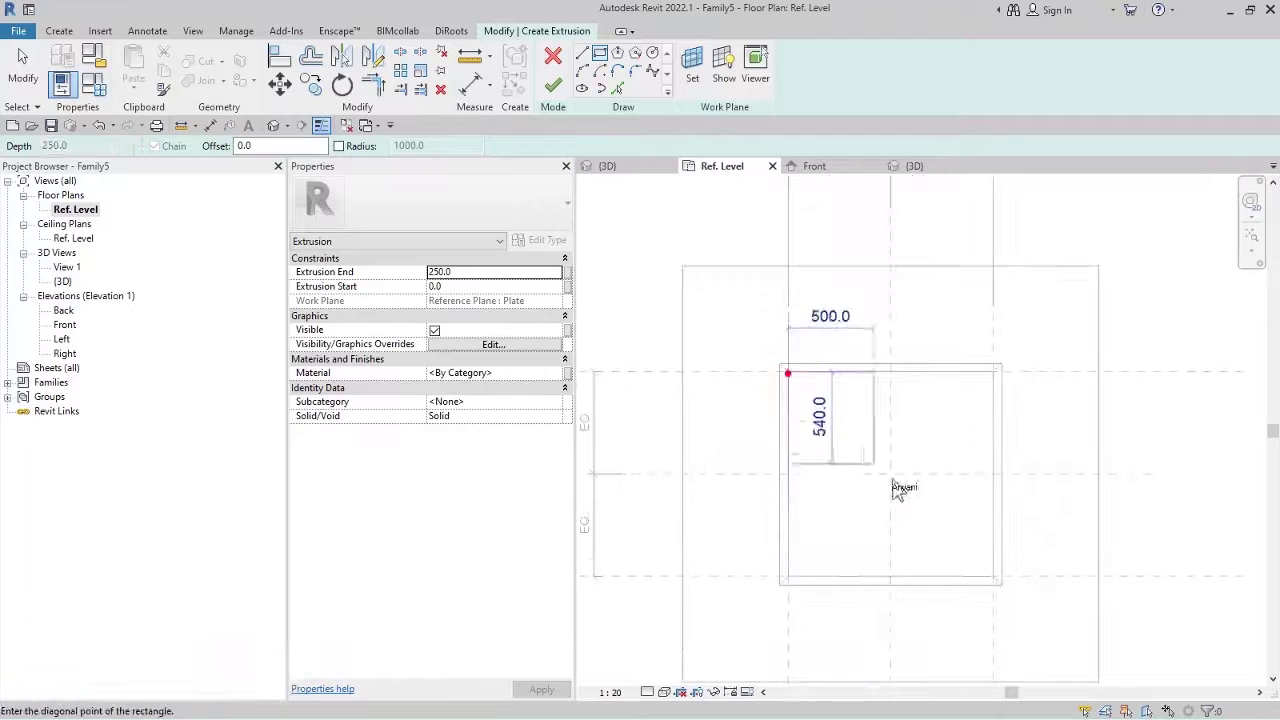
left_click(992, 577)
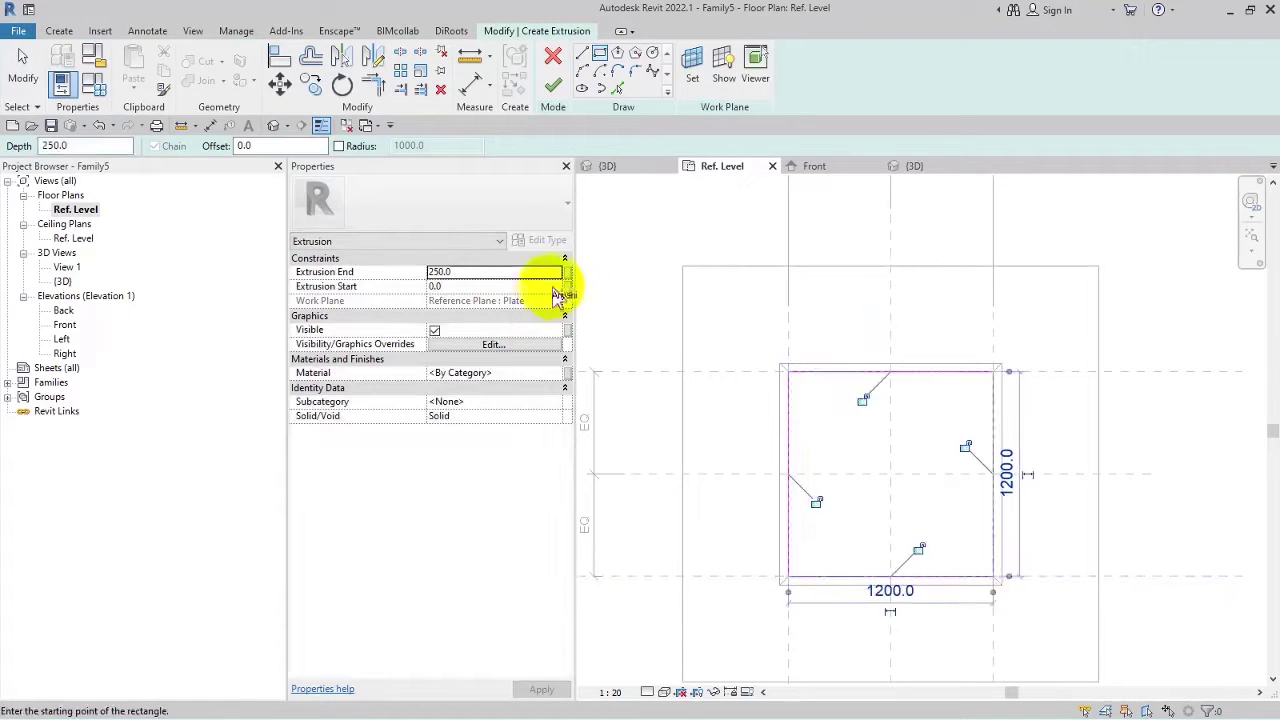
Associate the Extrusion End with the Plate_Thickness family parameter and finish the plate extrusion.
left_click(568, 273)
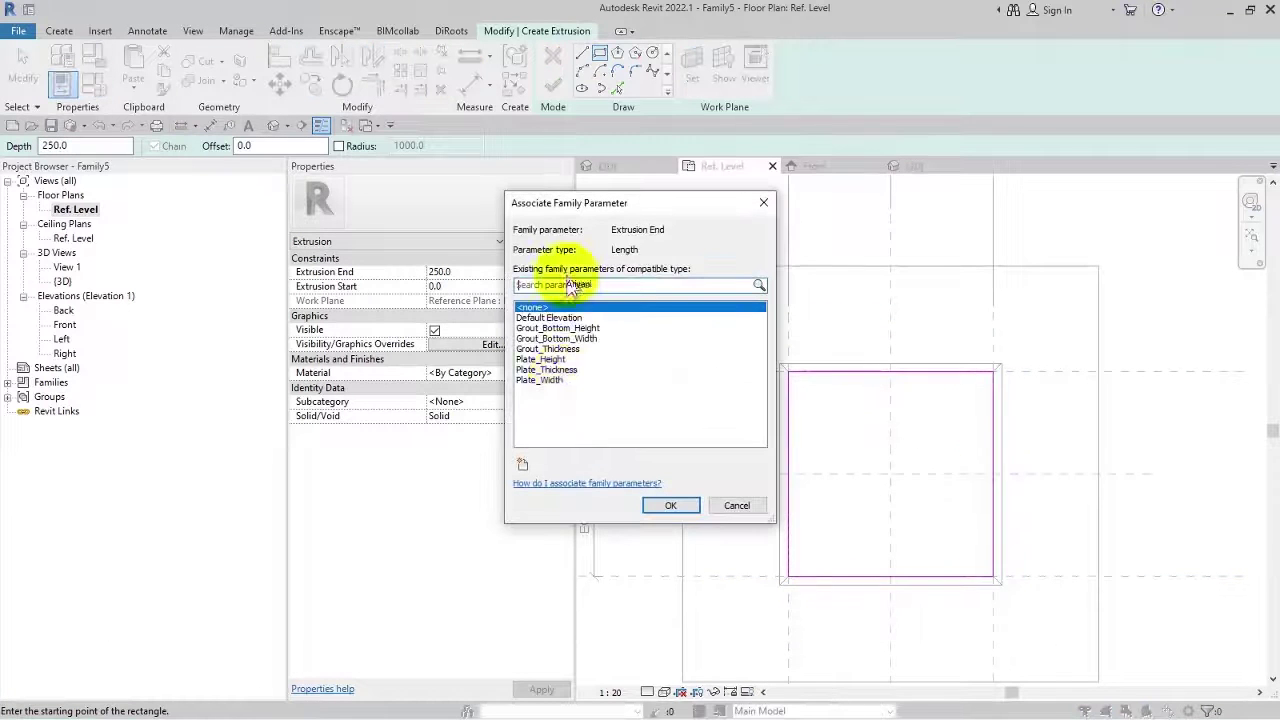
left_click(550, 370)
left_click(671, 506)
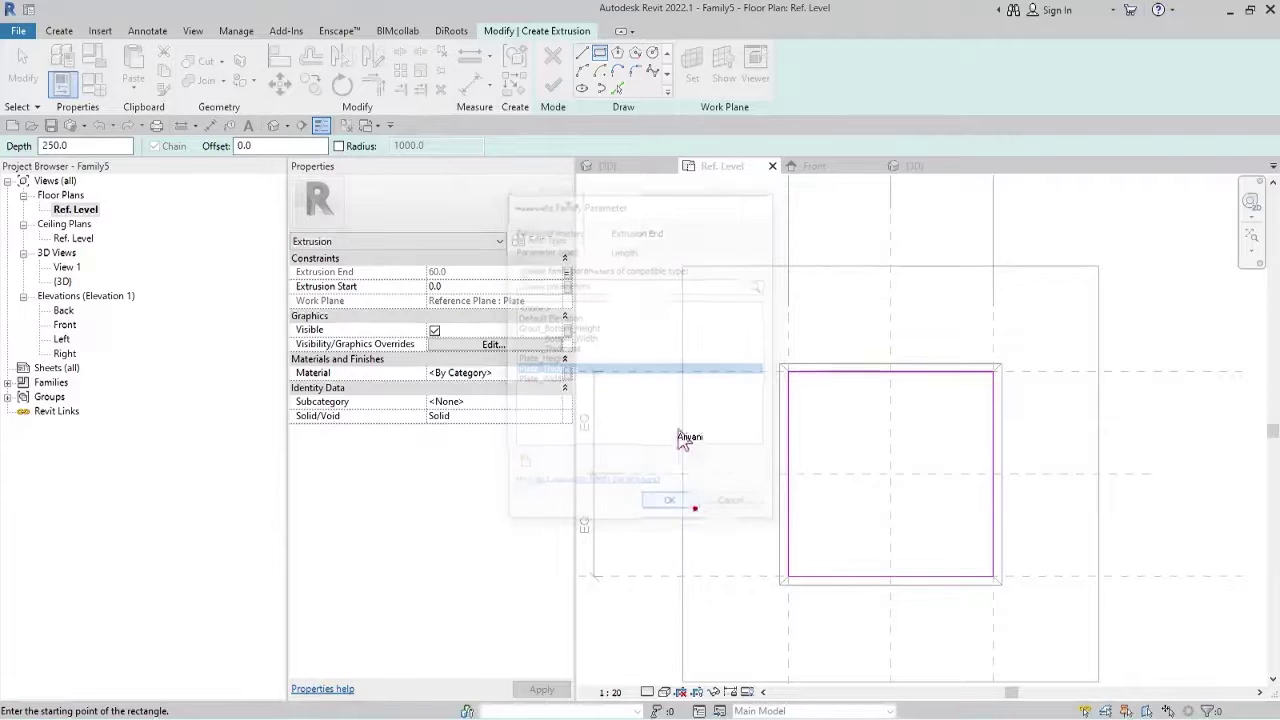
left_click(555, 85)
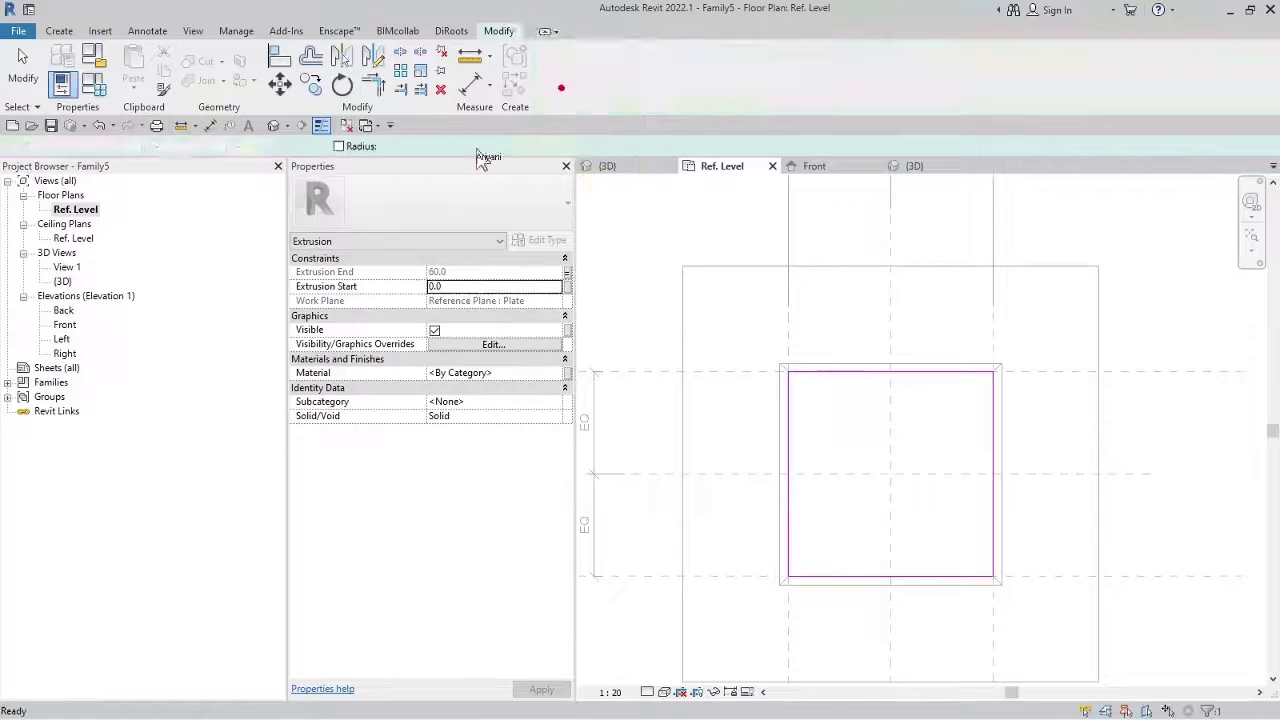
In the 3D view, associate the plate extrusion's material with a new type parameter named Plate.
left_click(273, 126)
middle_click_drag(686, 509, 866, 537, "shift")
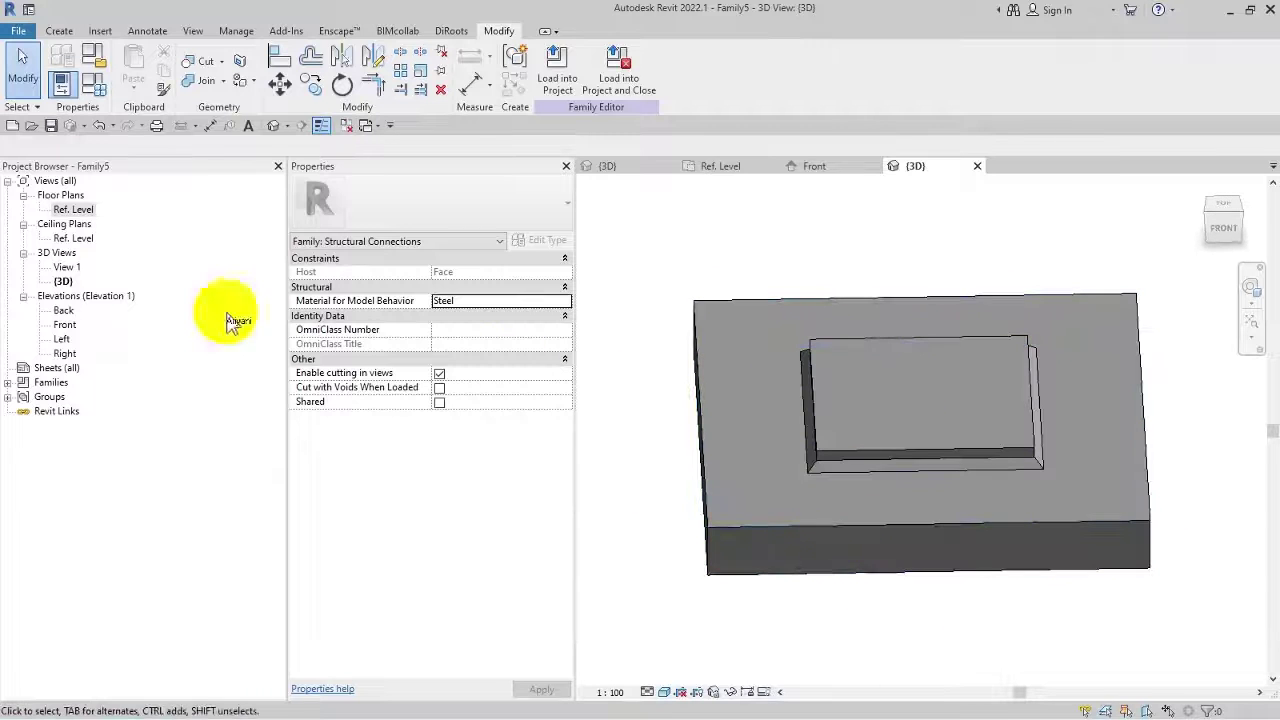
left_click(73, 209)
left_click(911, 402)
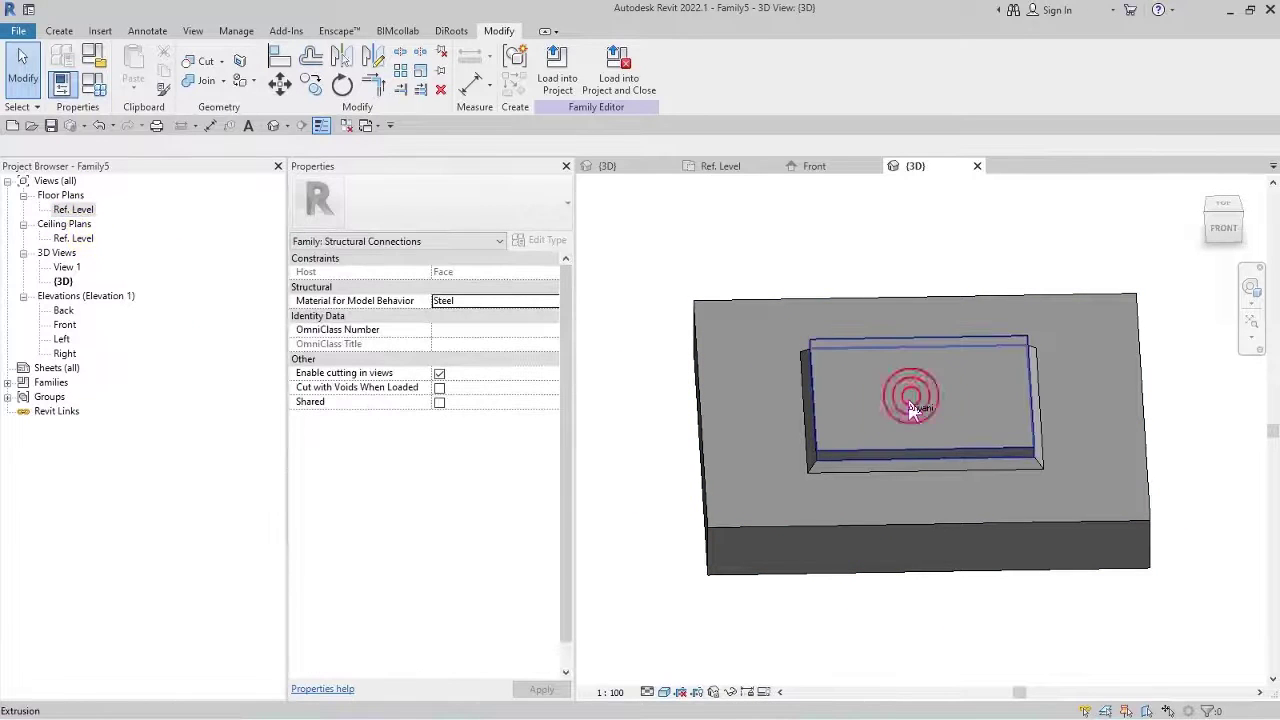
left_click(911, 405)
left_click(568, 376)
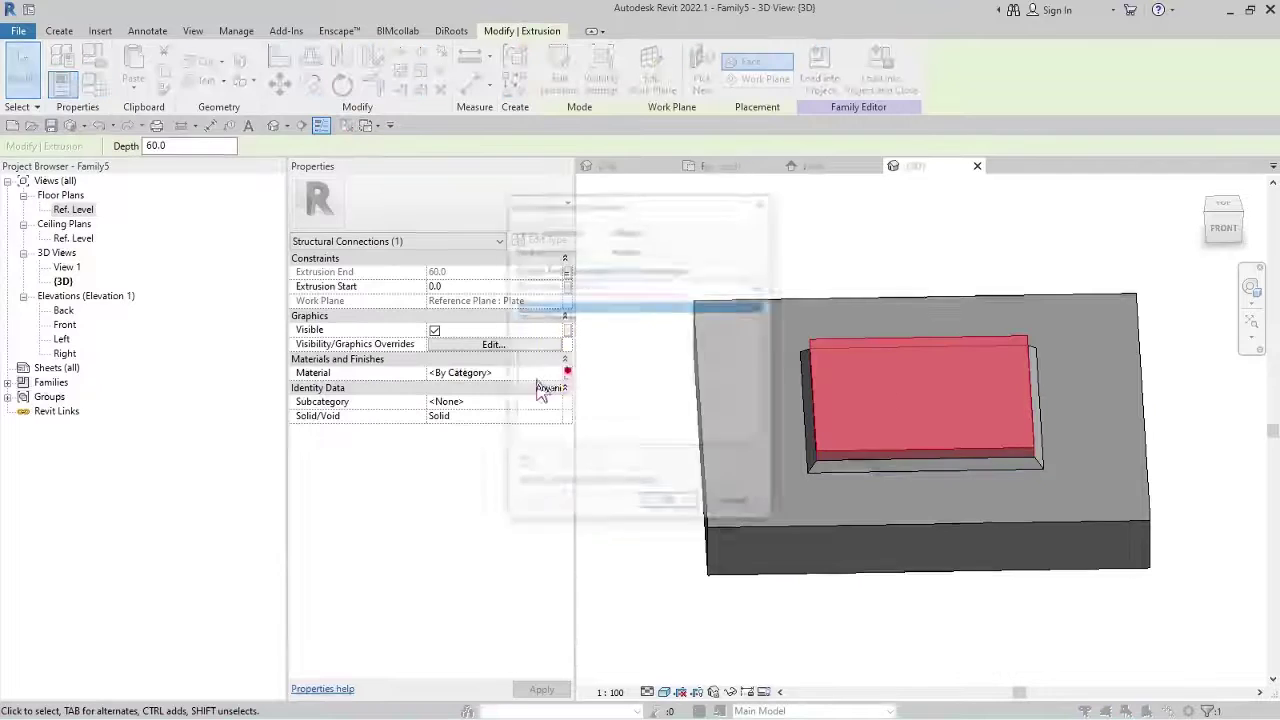
left_click(527, 467)
type("Plate")
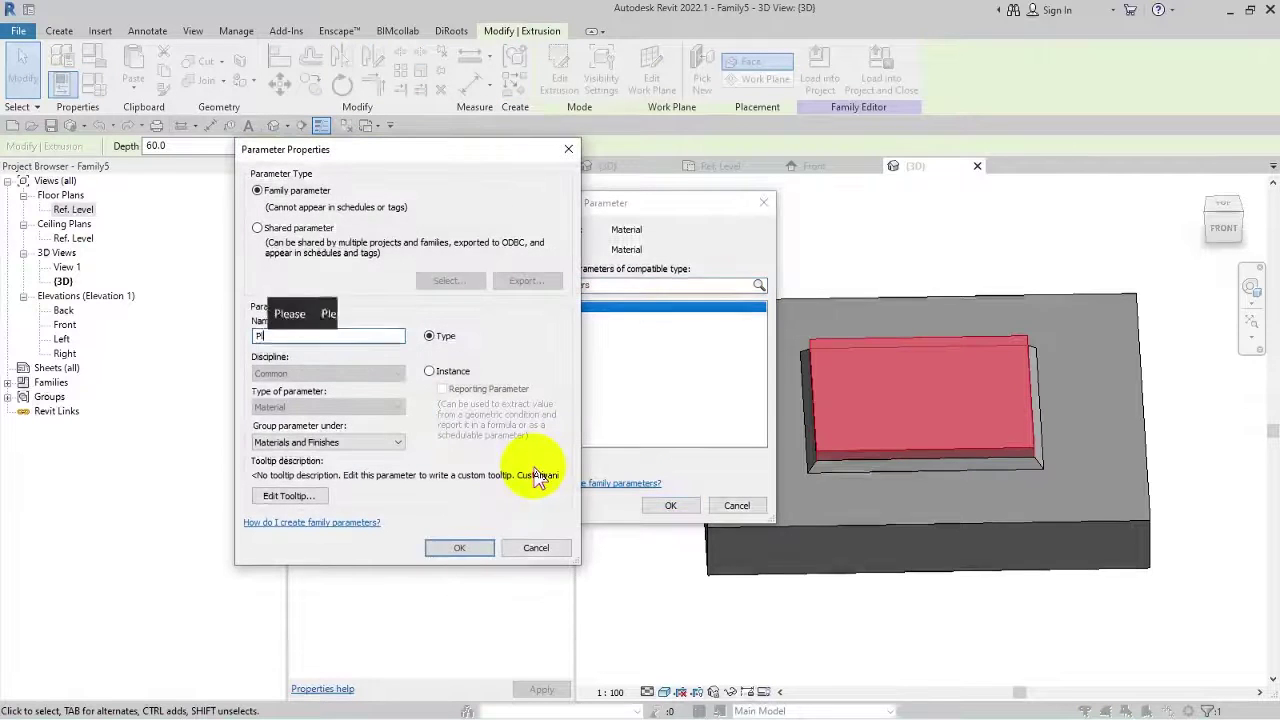
left_click(459, 549)
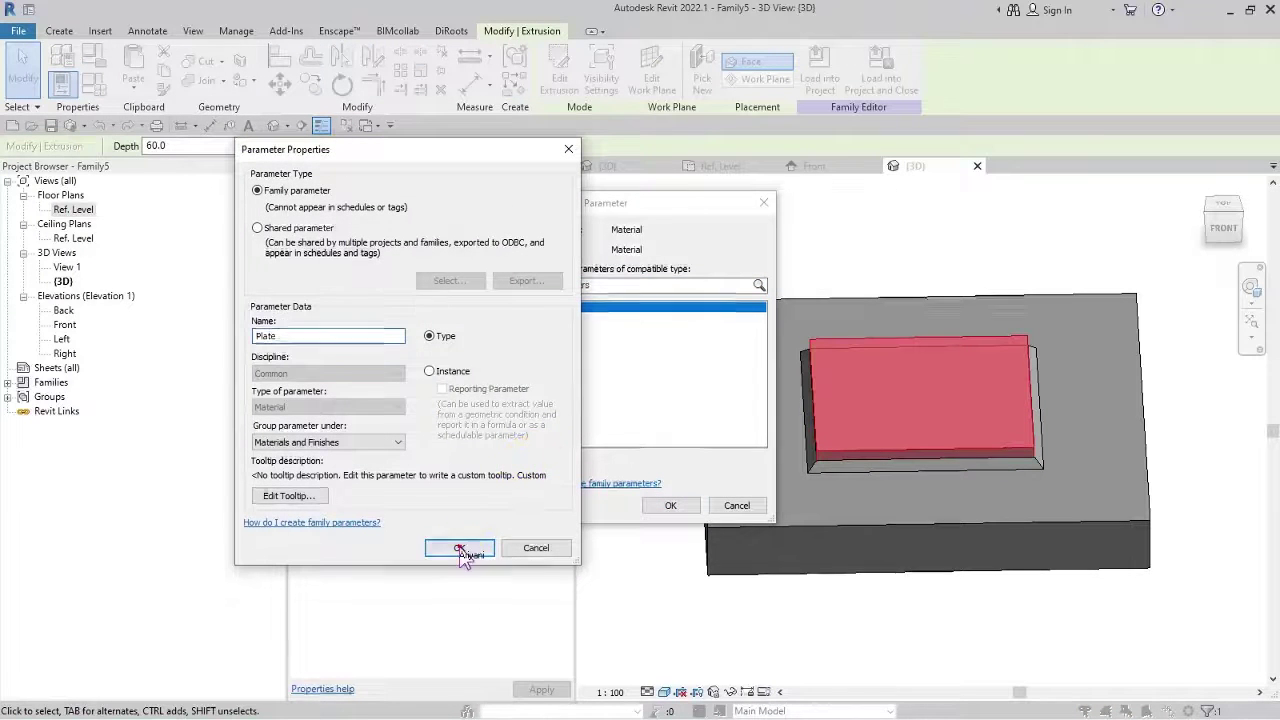
left_click(660, 507)
left_click(647, 511)
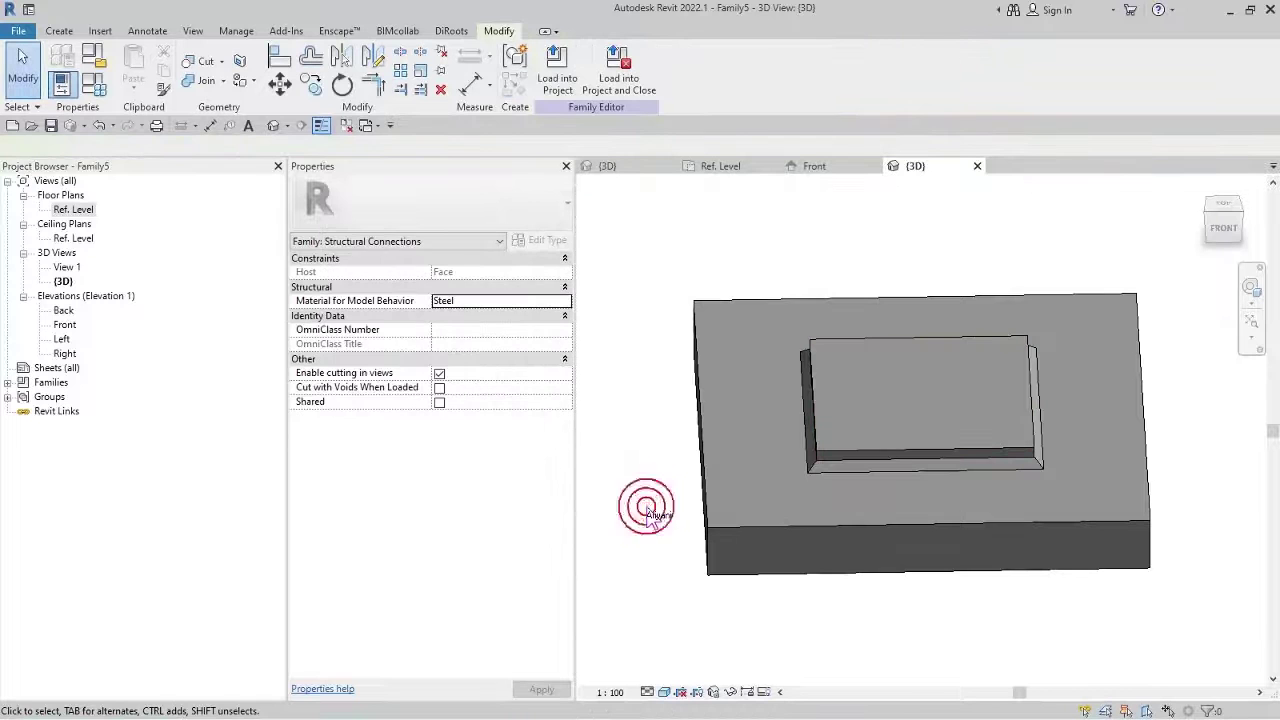
Save the family as S_Connection_BP in the 2-RFA folder, reviewing the file save options.
key("ctrl+s")
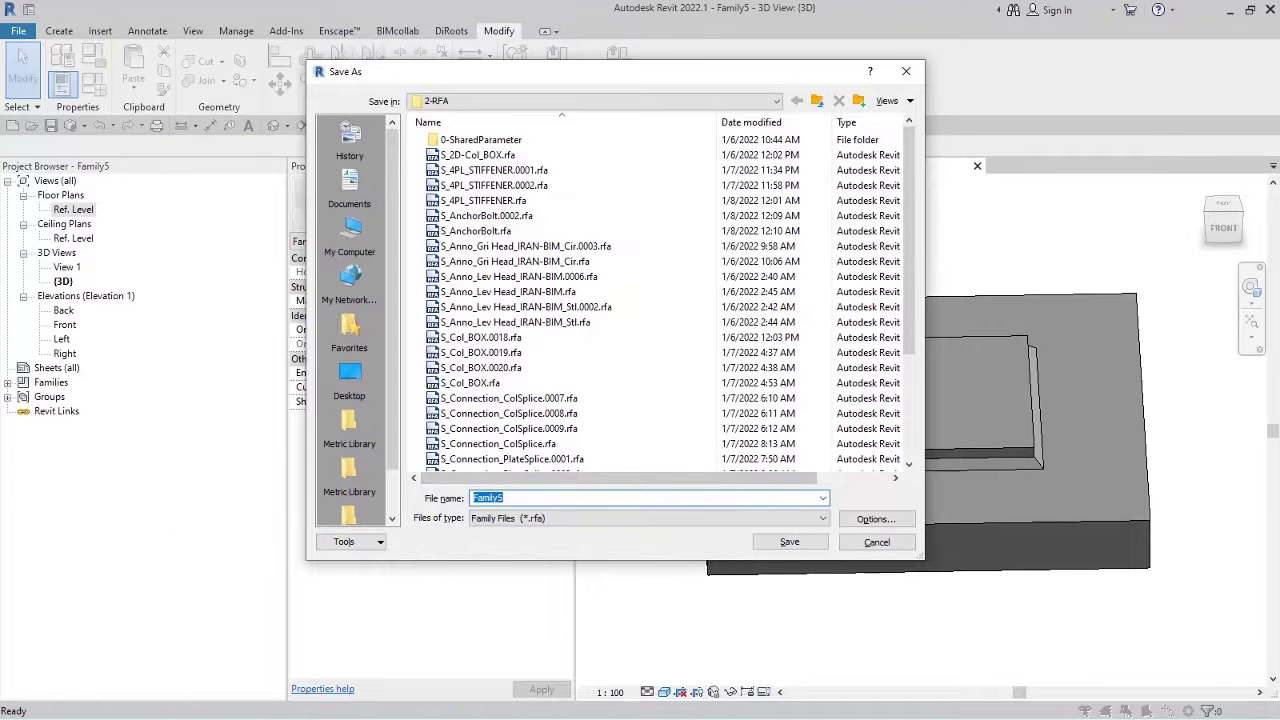
type("S")
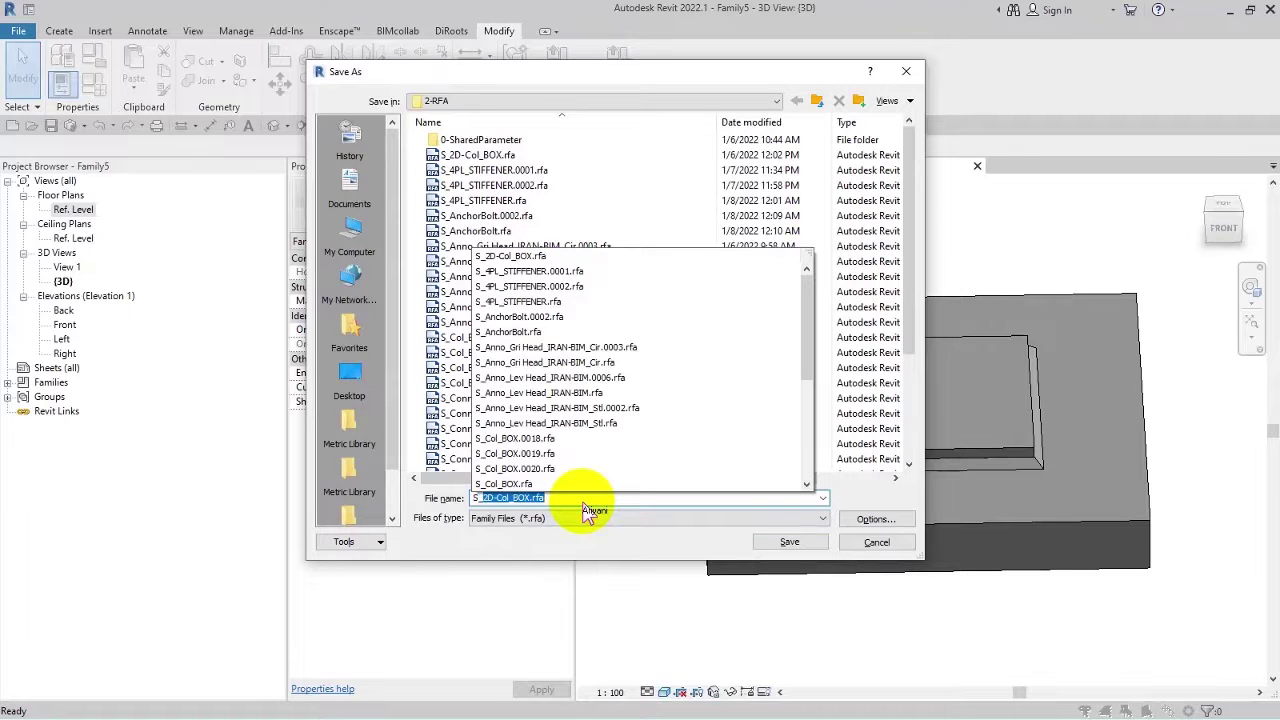
type("_Connec")
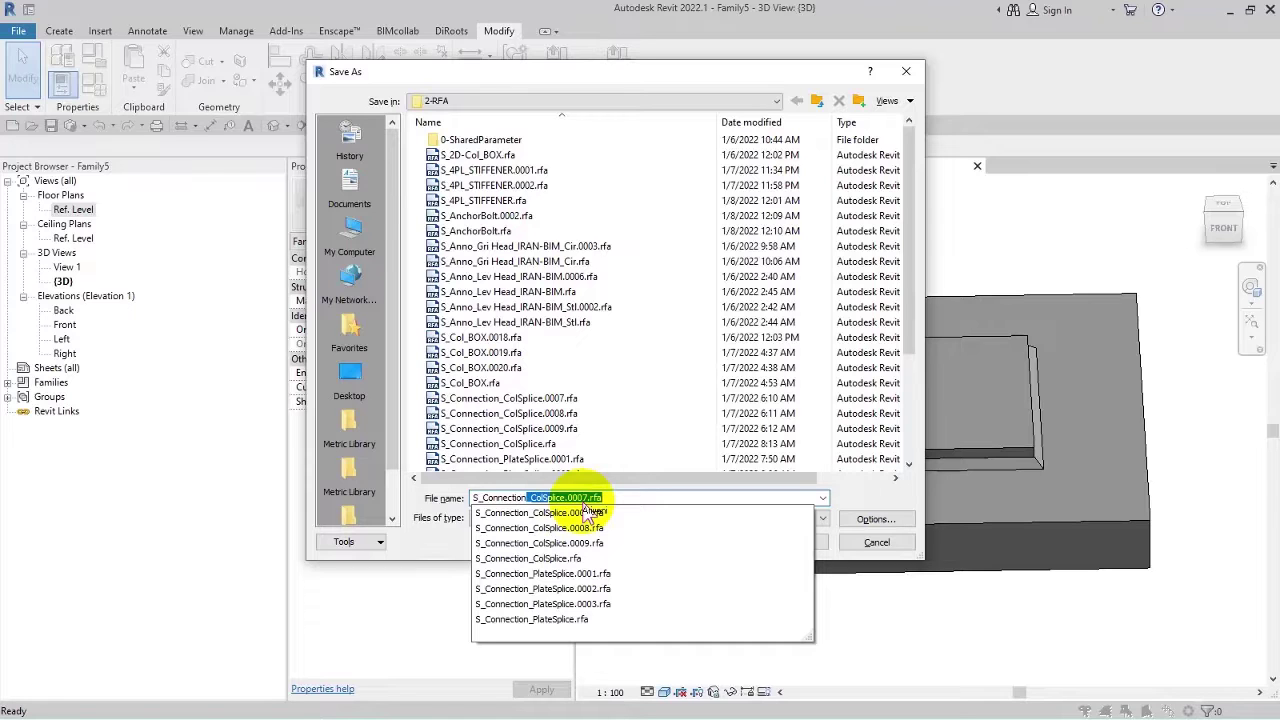
type("tion_BP")
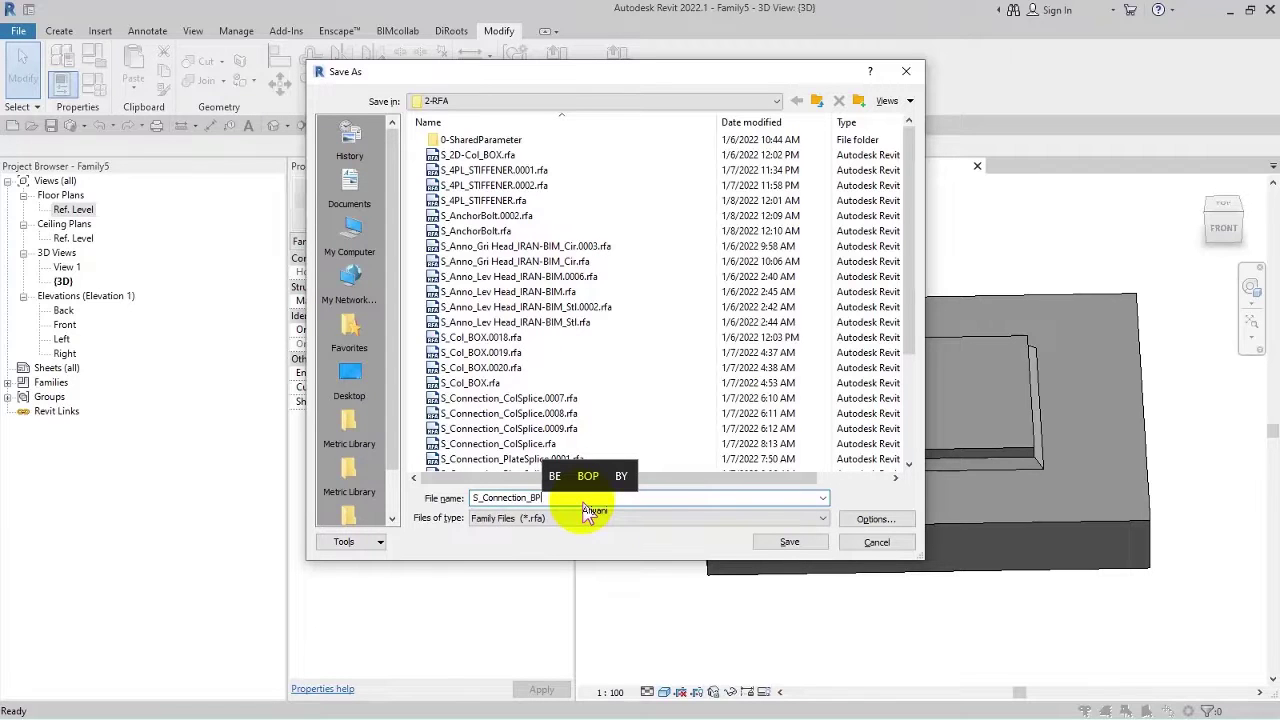
left_click(882, 527)
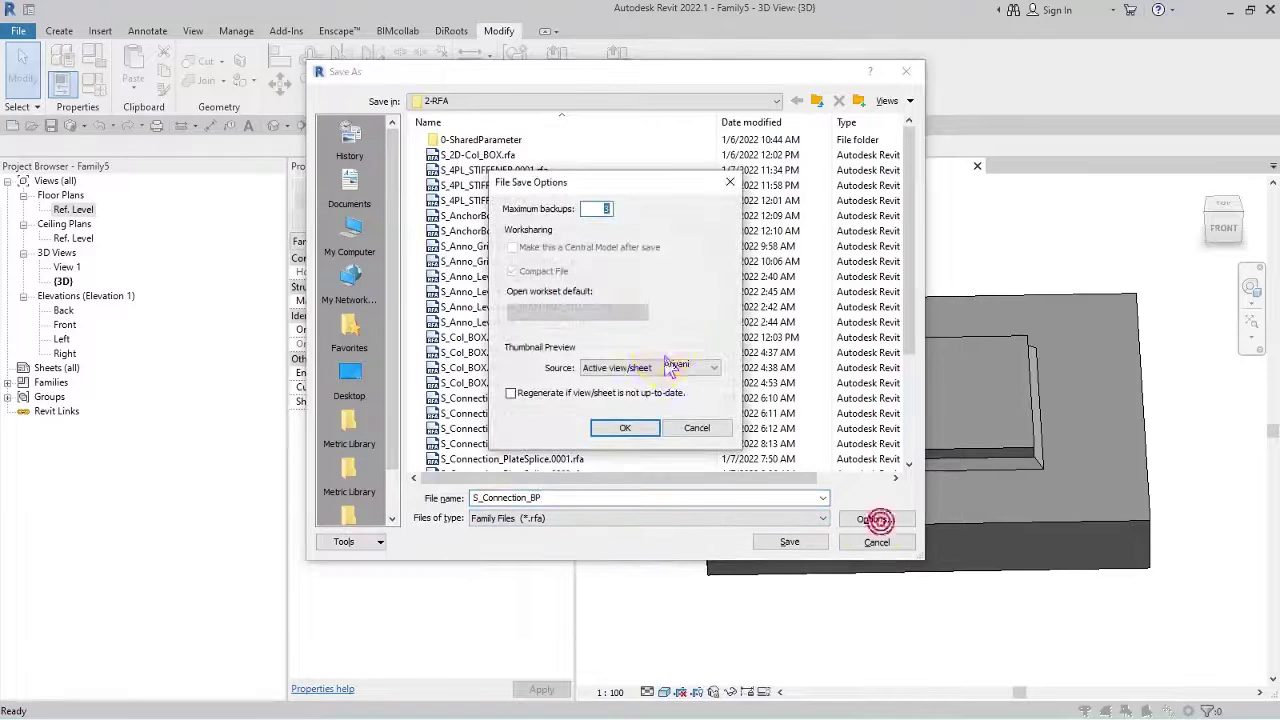
left_click(634, 427)
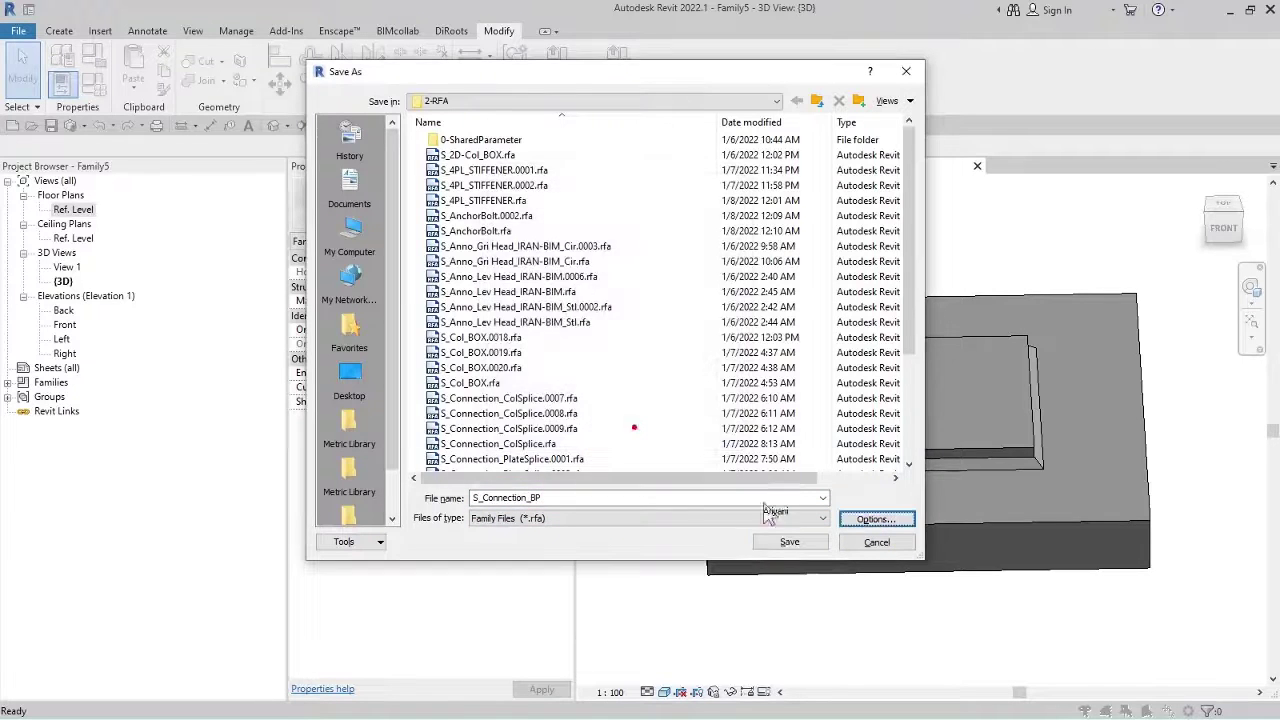
left_click(803, 548)
Open the S_AnchorBolt family and load it into S_Connection_BP.rfa, closing the bolt family.
double_click(76, 210)
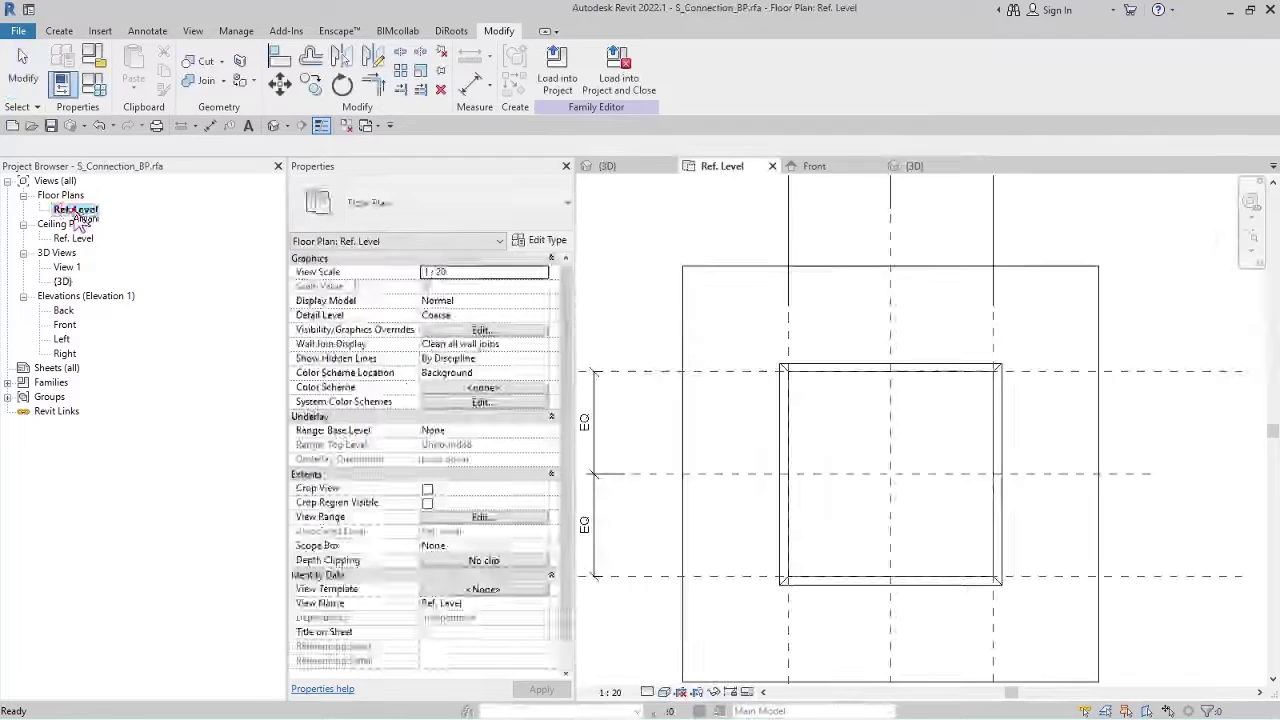
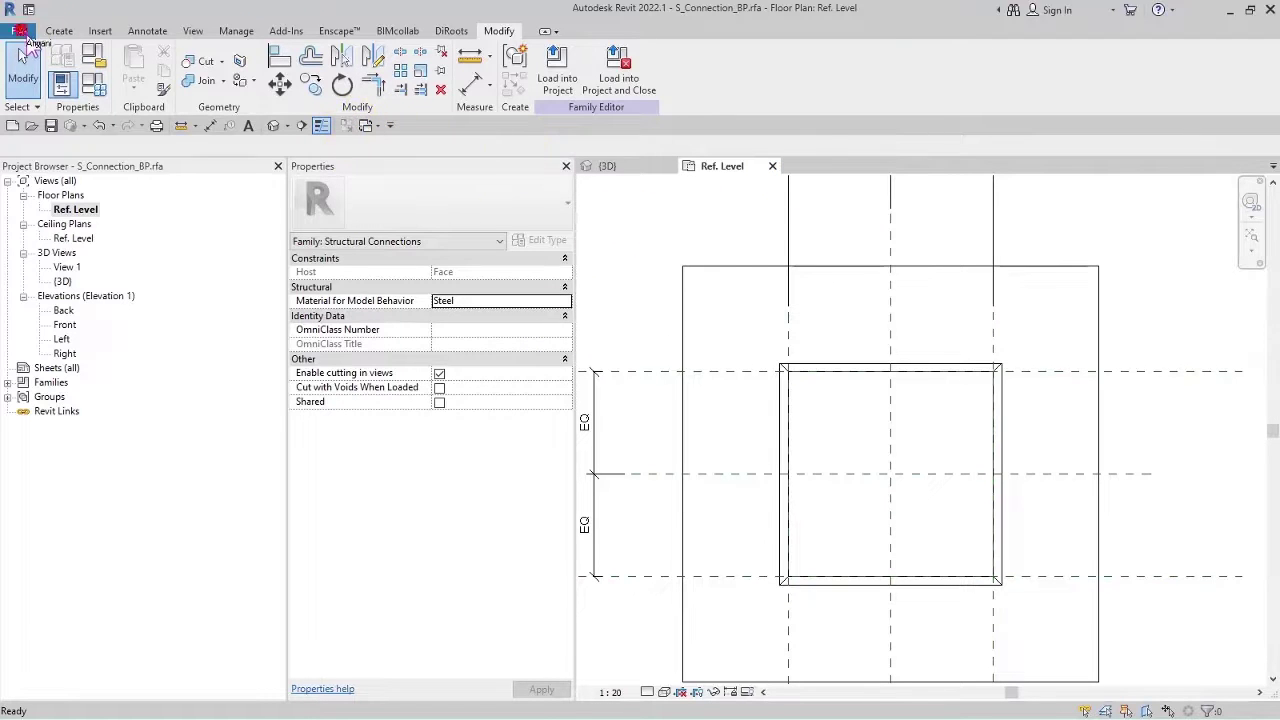
left_click(22, 33)
left_click(192, 140)
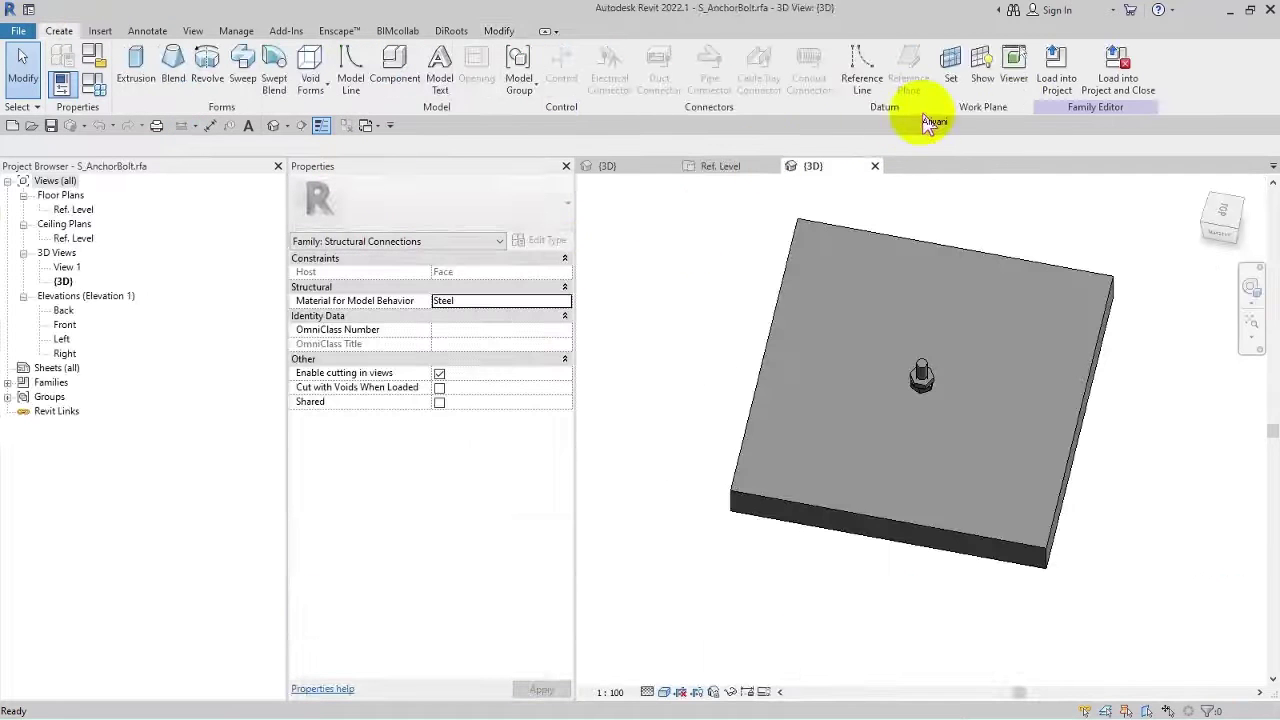
left_click(1120, 78)
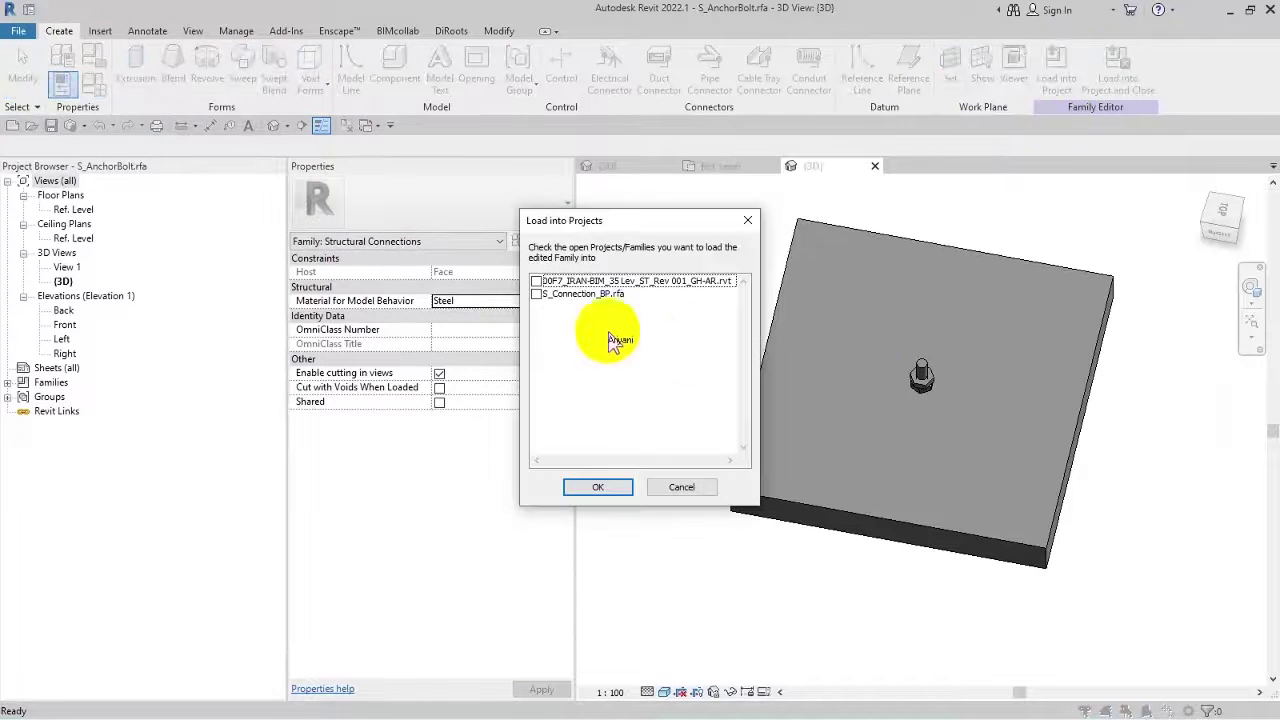
left_click(536, 294)
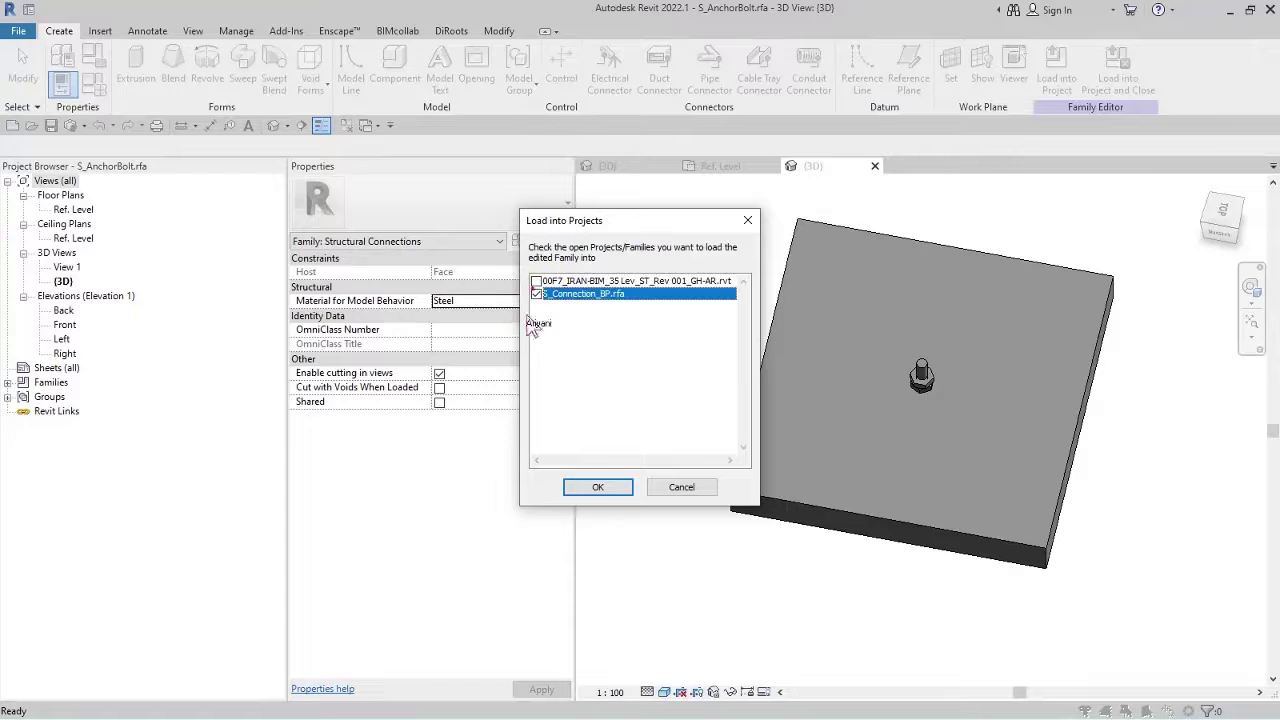
left_click(612, 492)
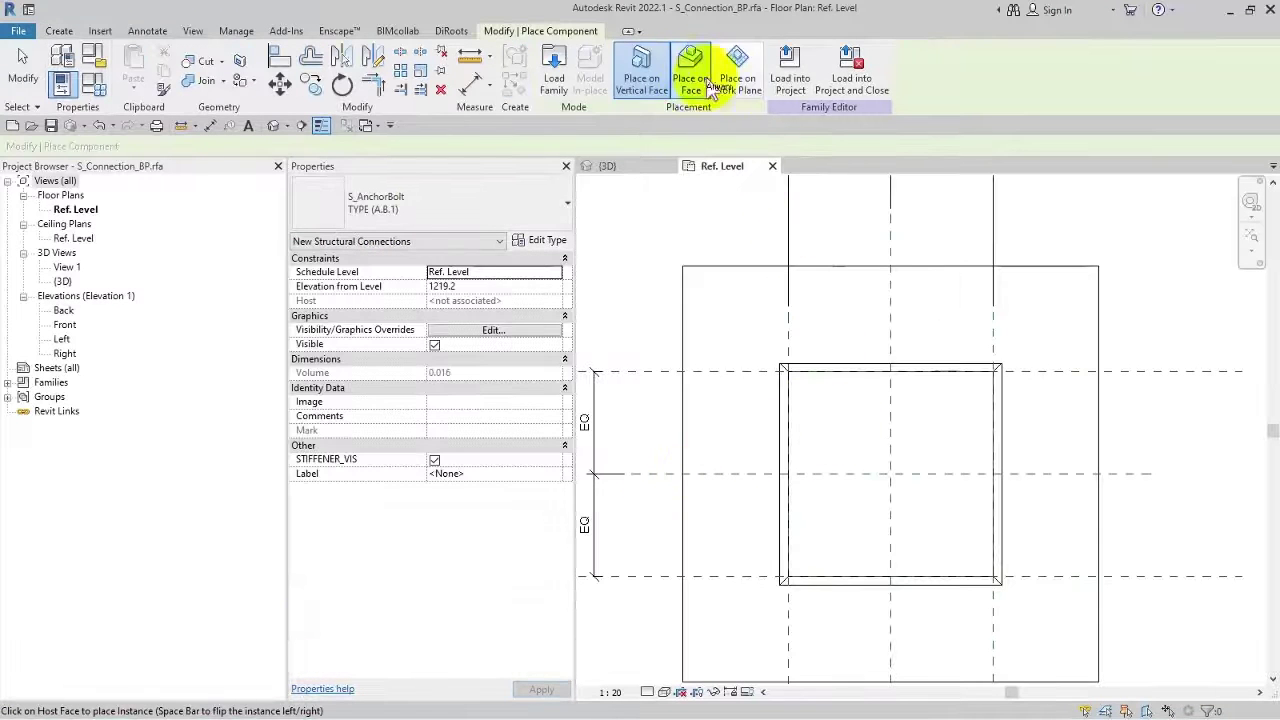
Place four S_AnchorBolt instances on the plate's face, roughly one near each corner, and inspect them in 3D.
left_click(709, 85)
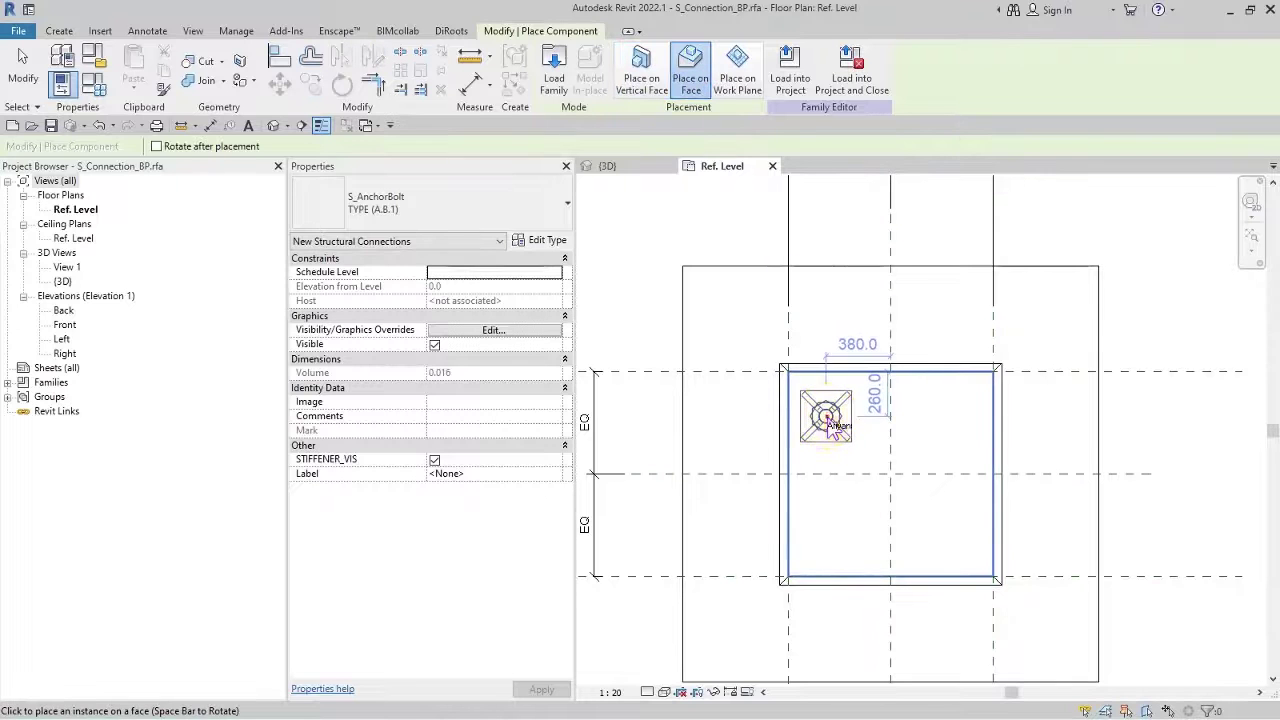
left_click(828, 420)
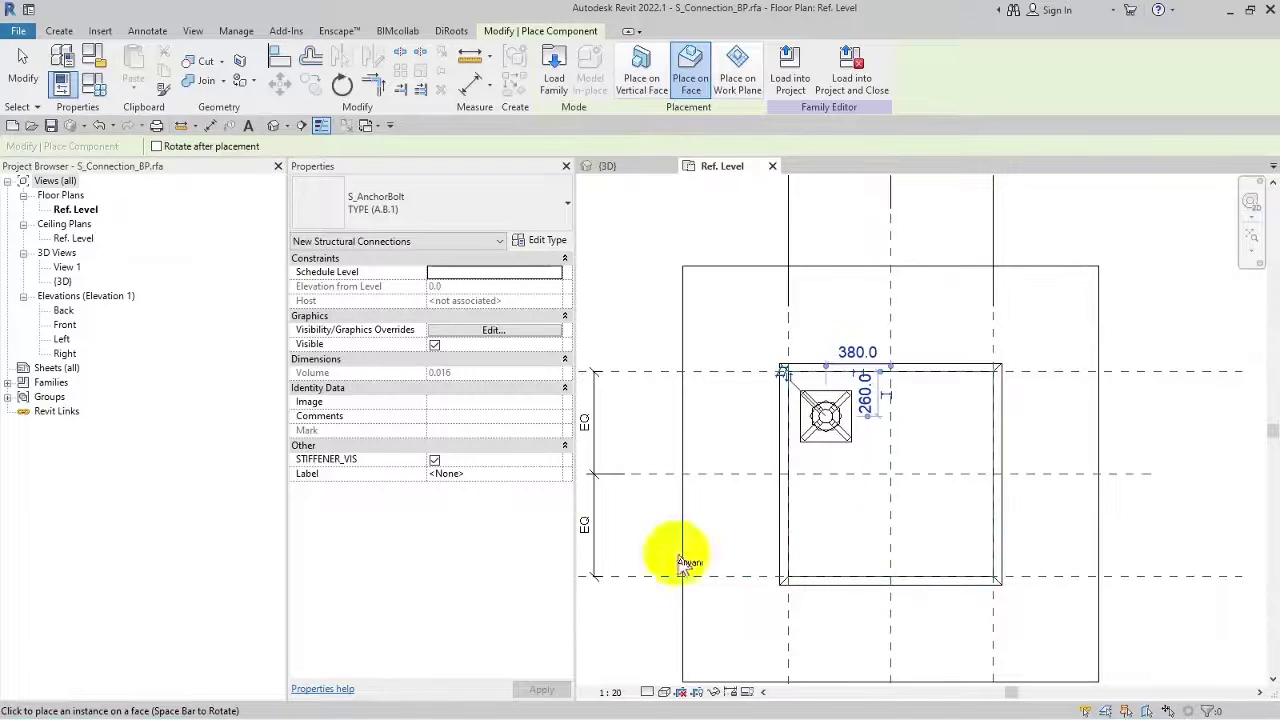
left_click(846, 525)
left_click(955, 417)
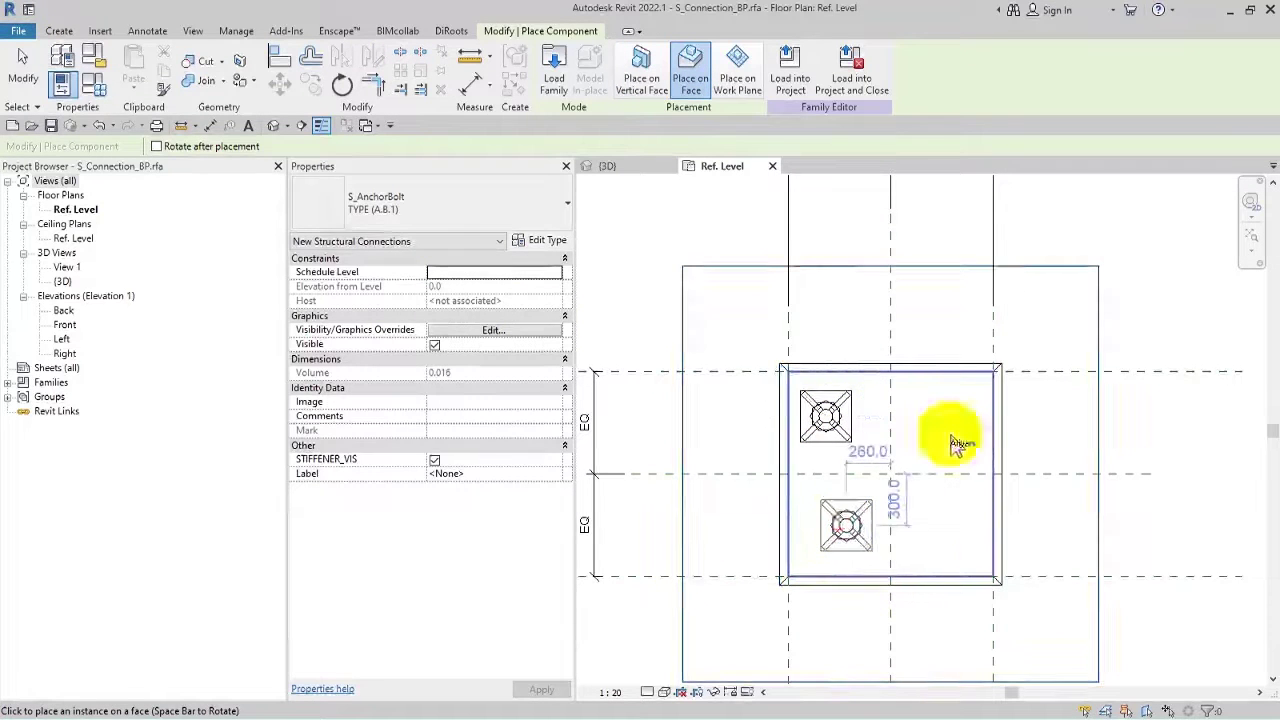
left_click(944, 537)
key("Escape")
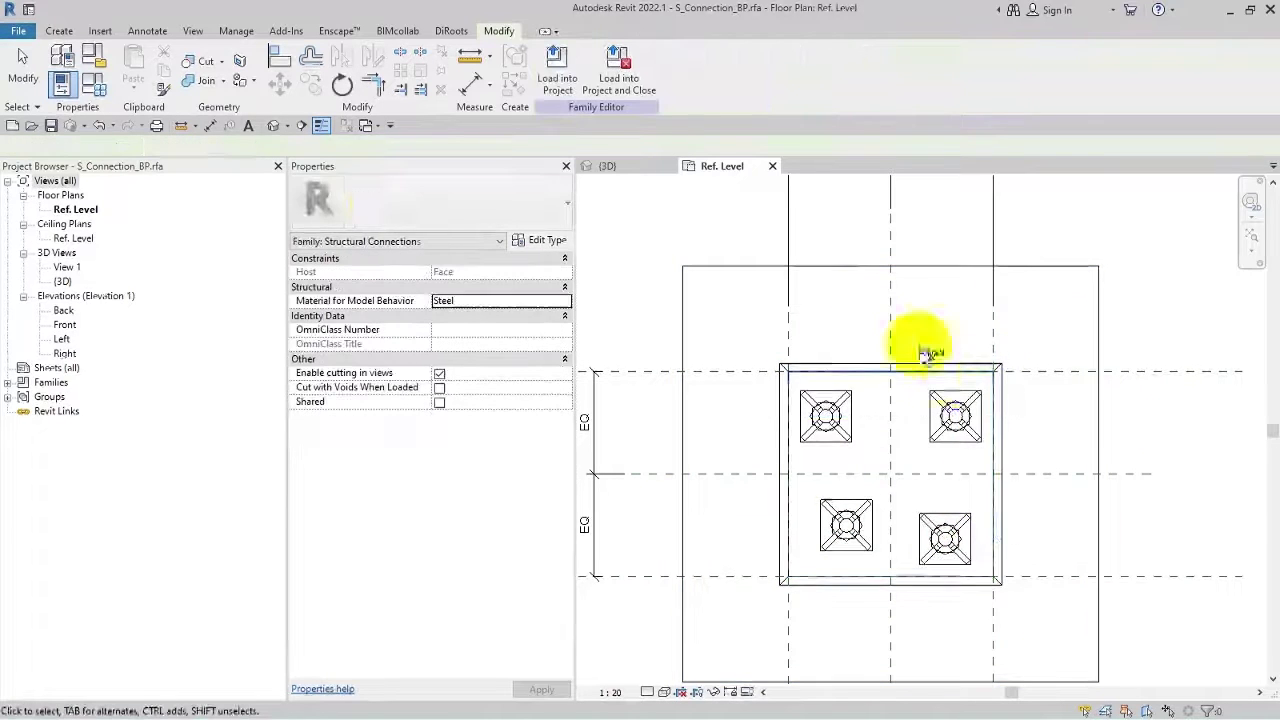
left_click(273, 125)
middle_click_drag(871, 500, 785, 556, "shift")
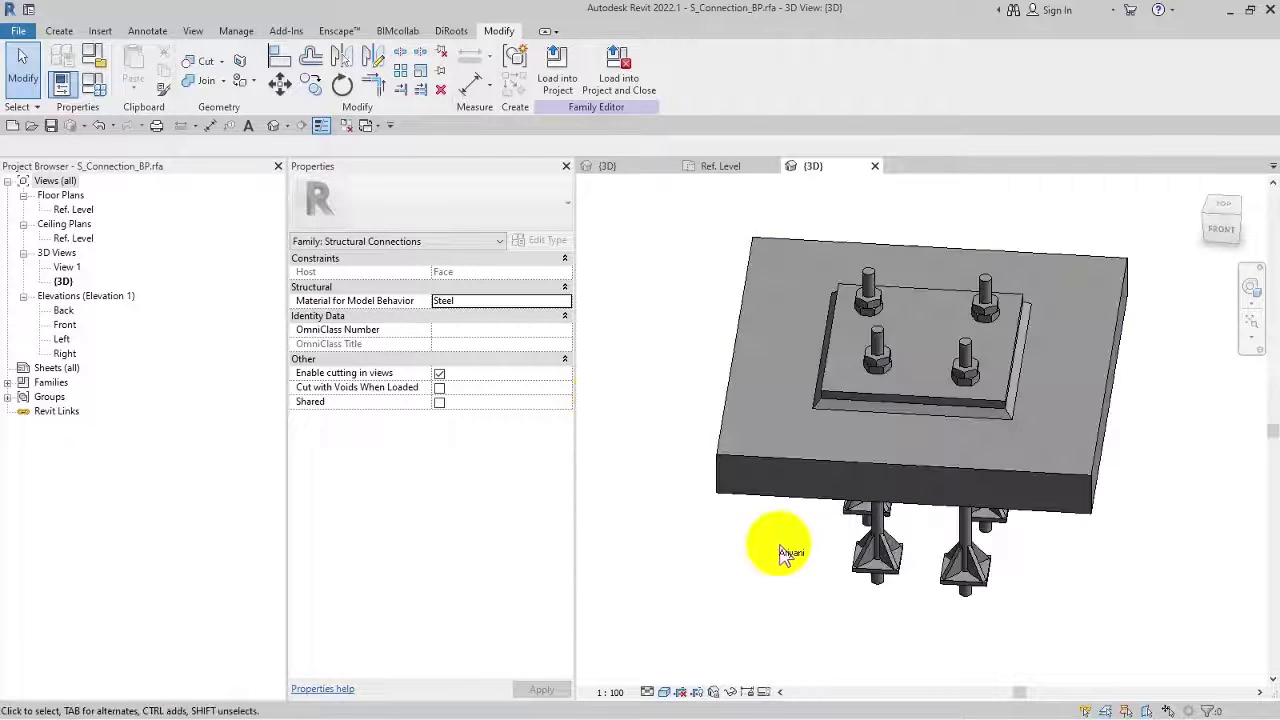
In the Ref. Level plan, start a reference plane and create a Reference Planes subcategory named Anchor Reference for it.
double_click(75, 210)
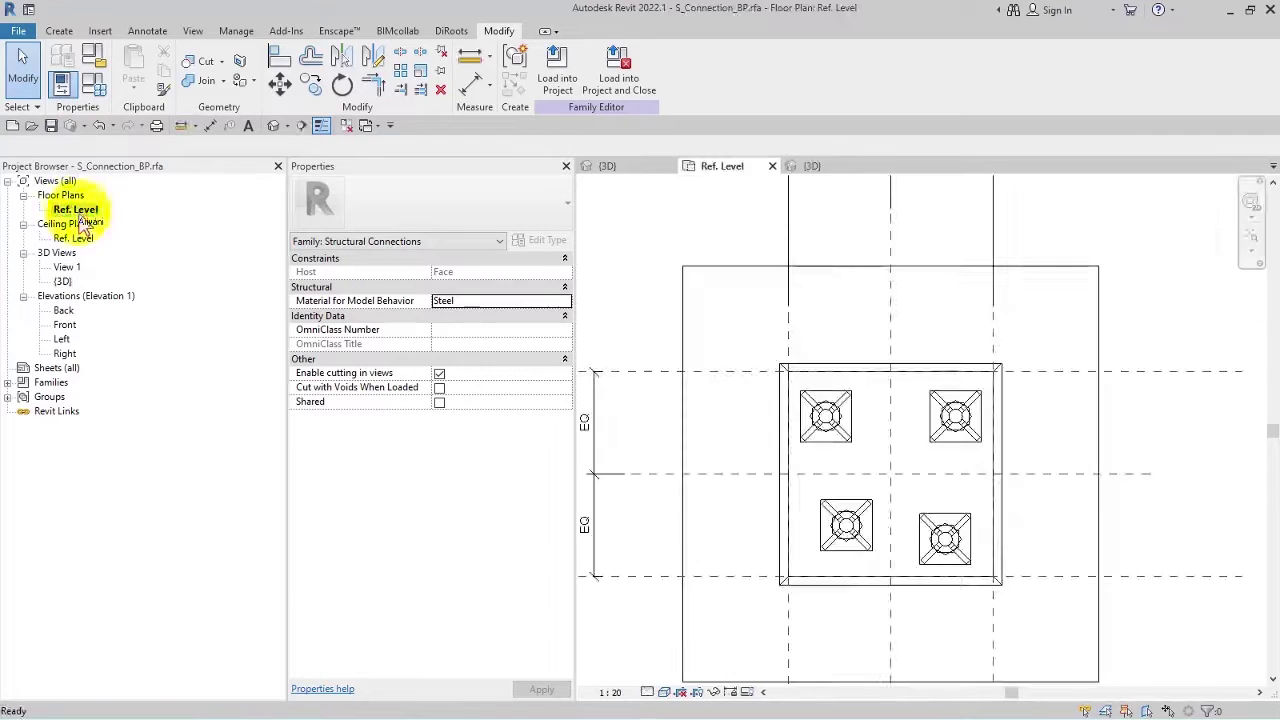
scroll(714, 357, "down", 2)
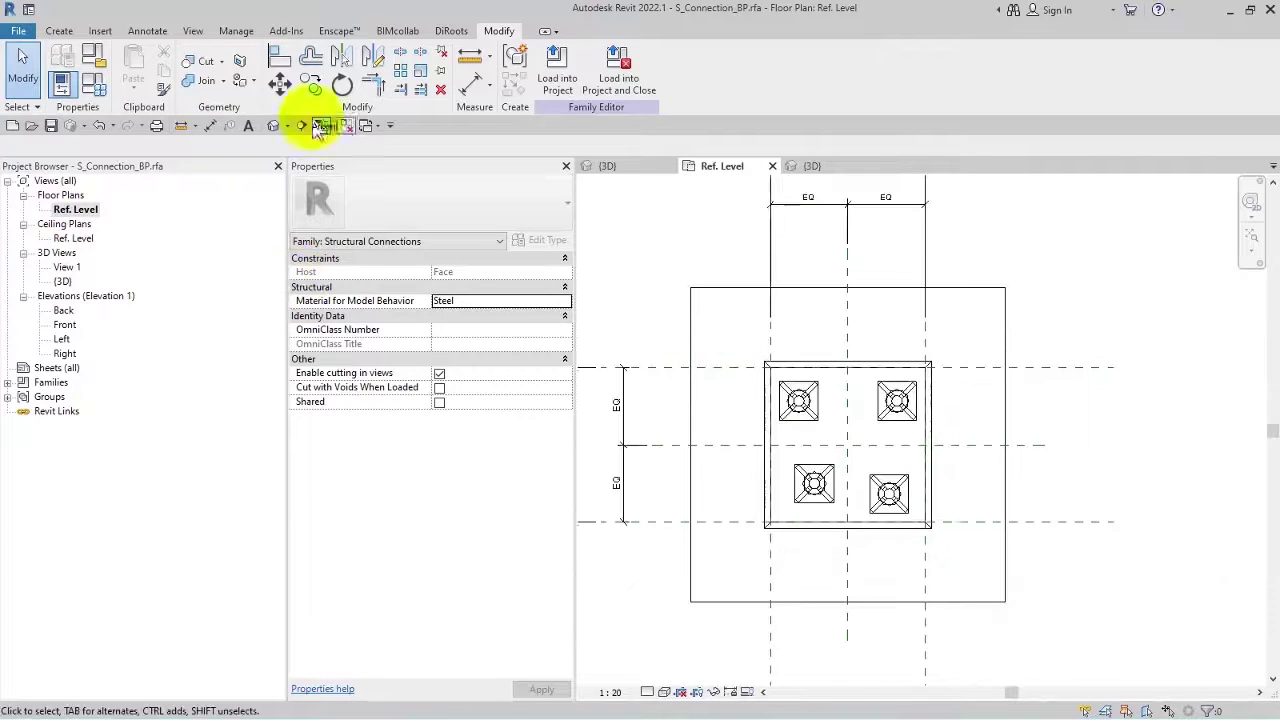
left_click(66, 31)
left_click(909, 72)
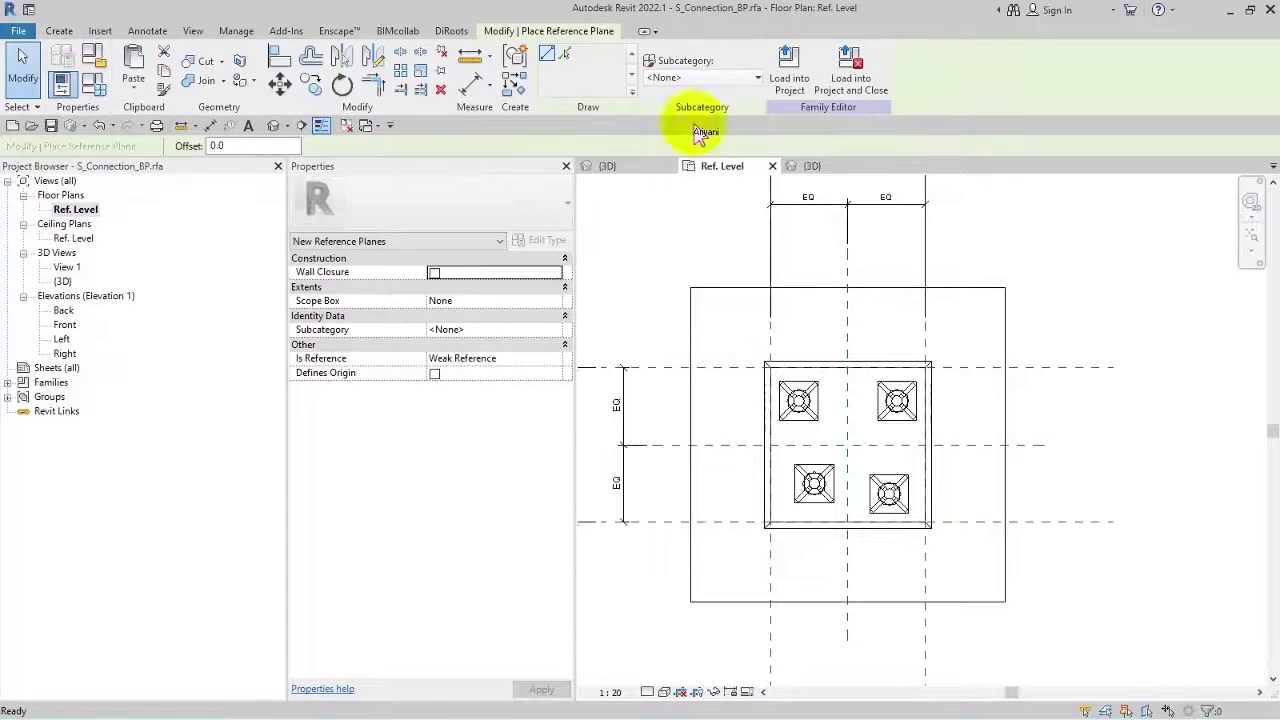
left_click(705, 77)
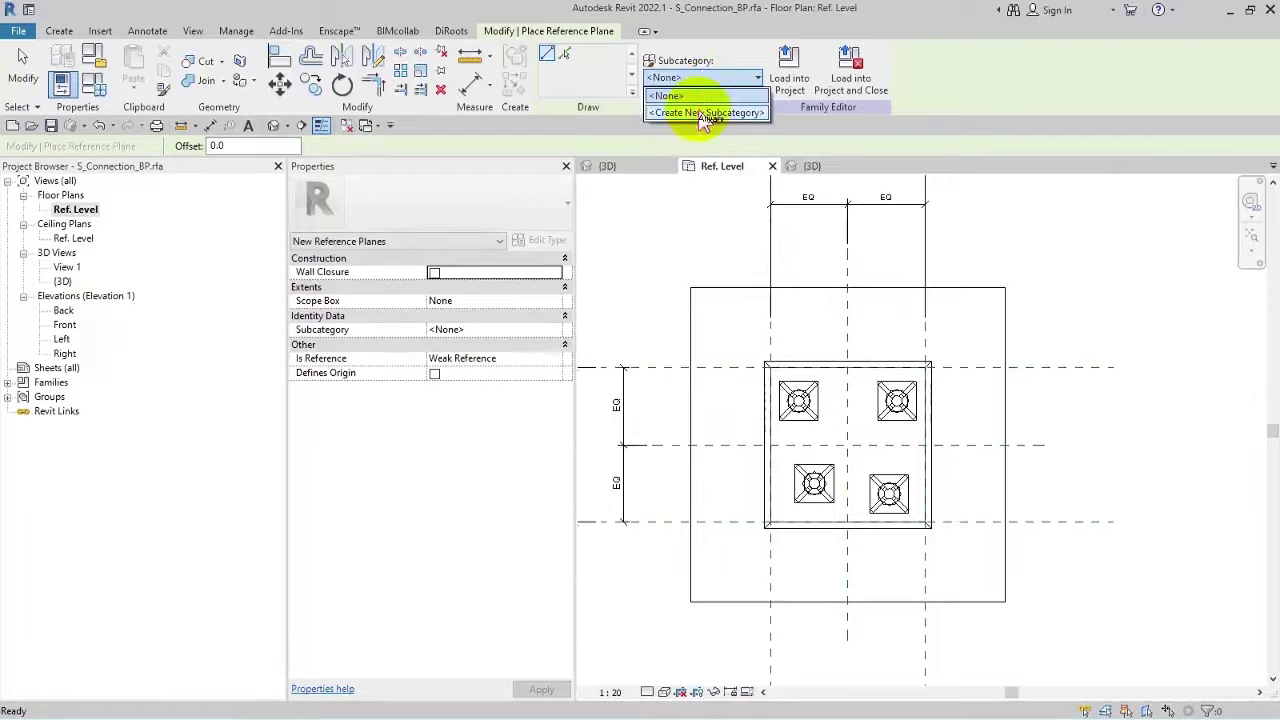
left_click(705, 112)
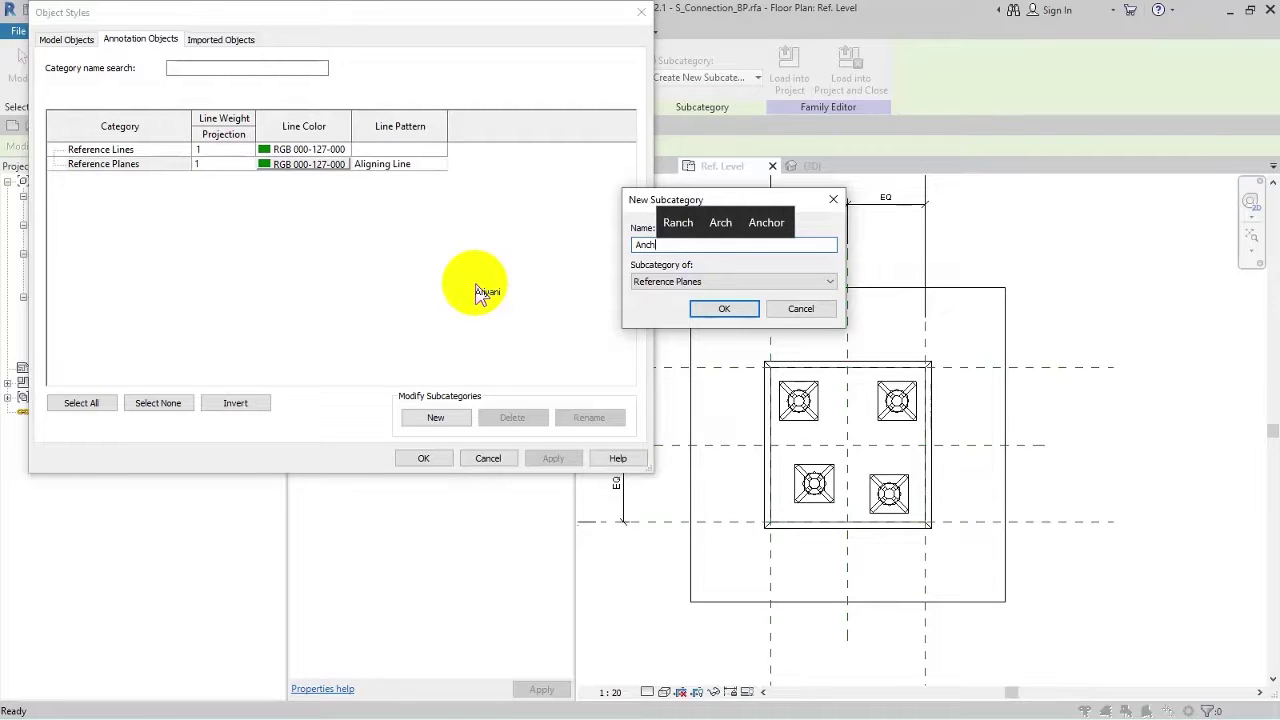
type("Anchor")
left_click(700, 225)
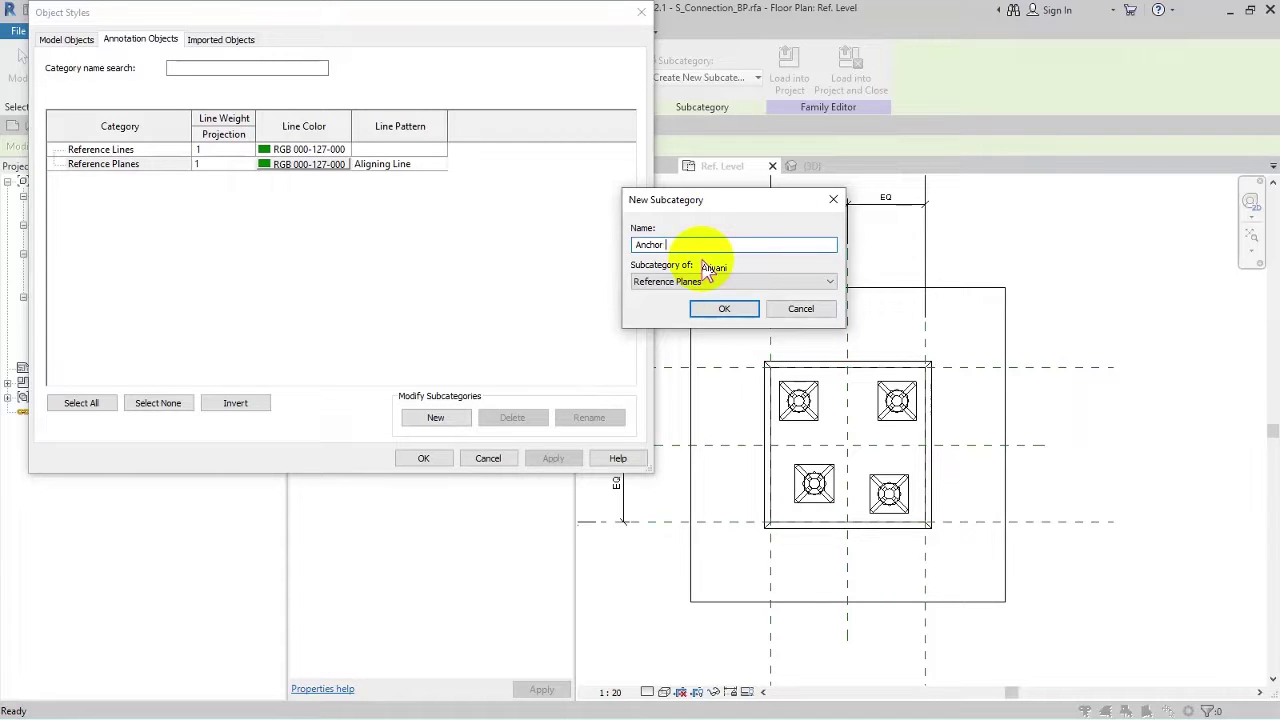
type("Referenc")
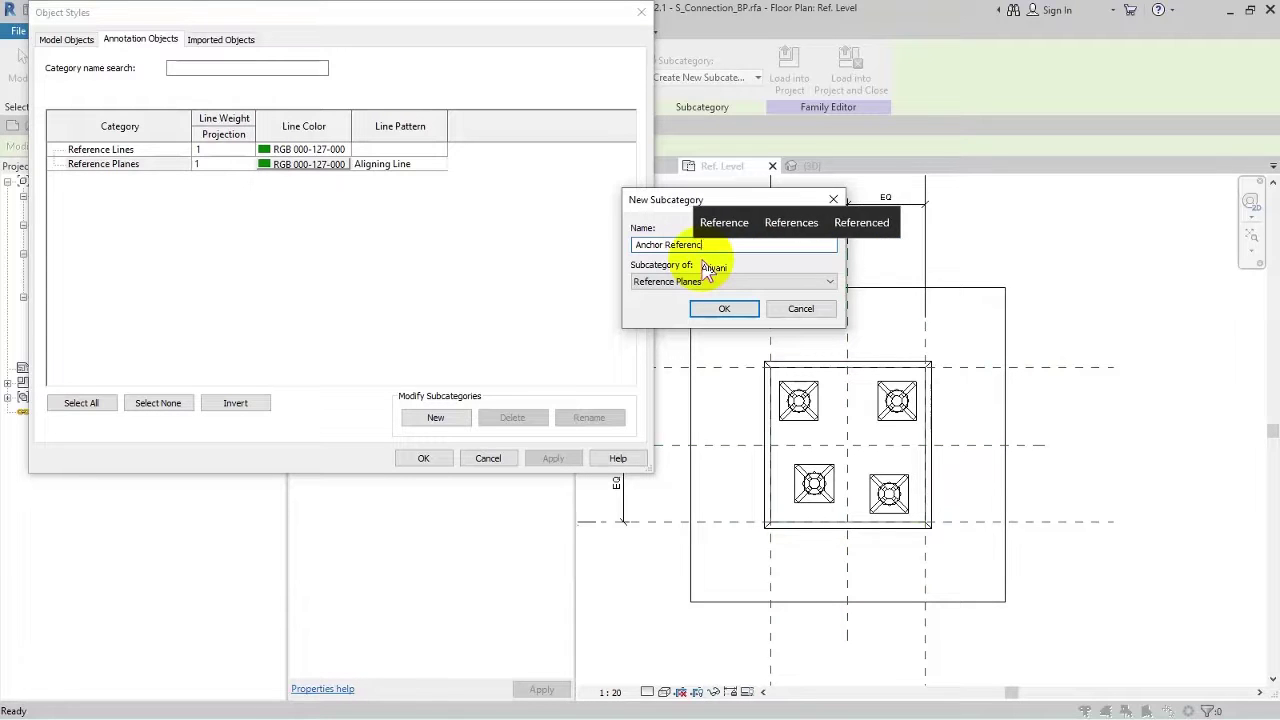
type("e")
left_click(748, 312)
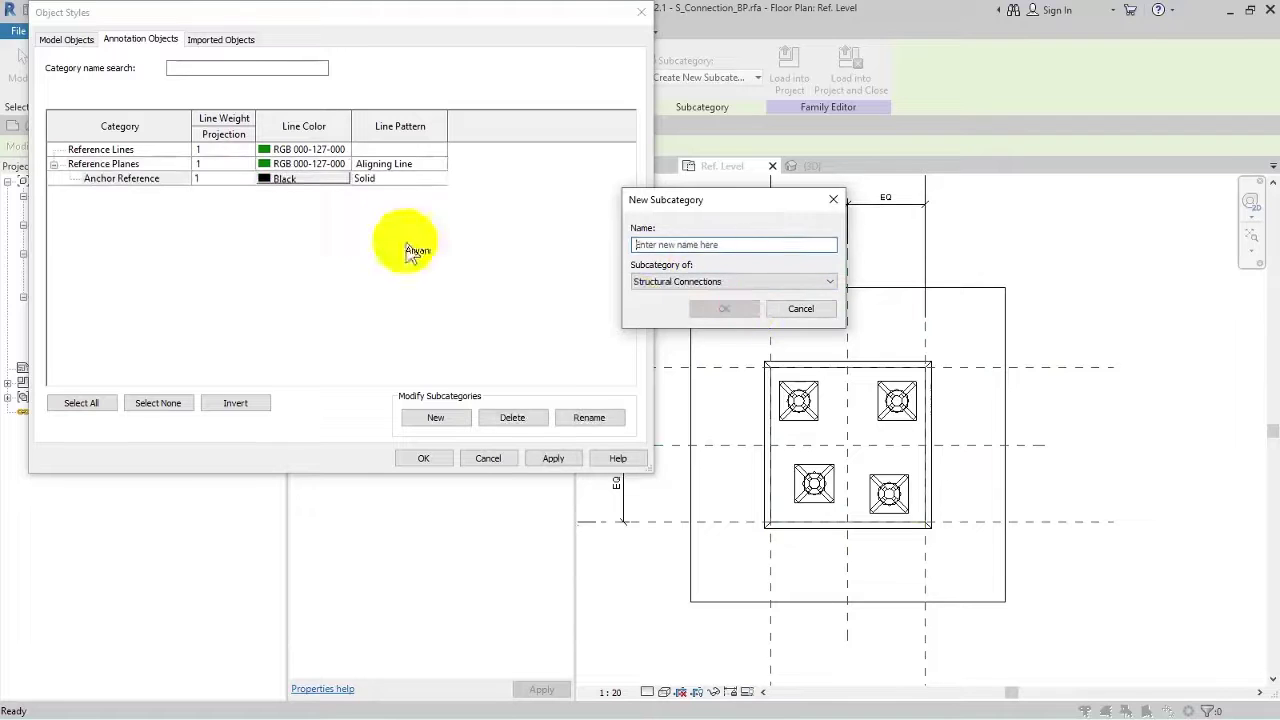
left_click(801, 309)
Give the Anchor Reference subcategory the Aligning Line pattern and a red line color.
left_click(418, 166)
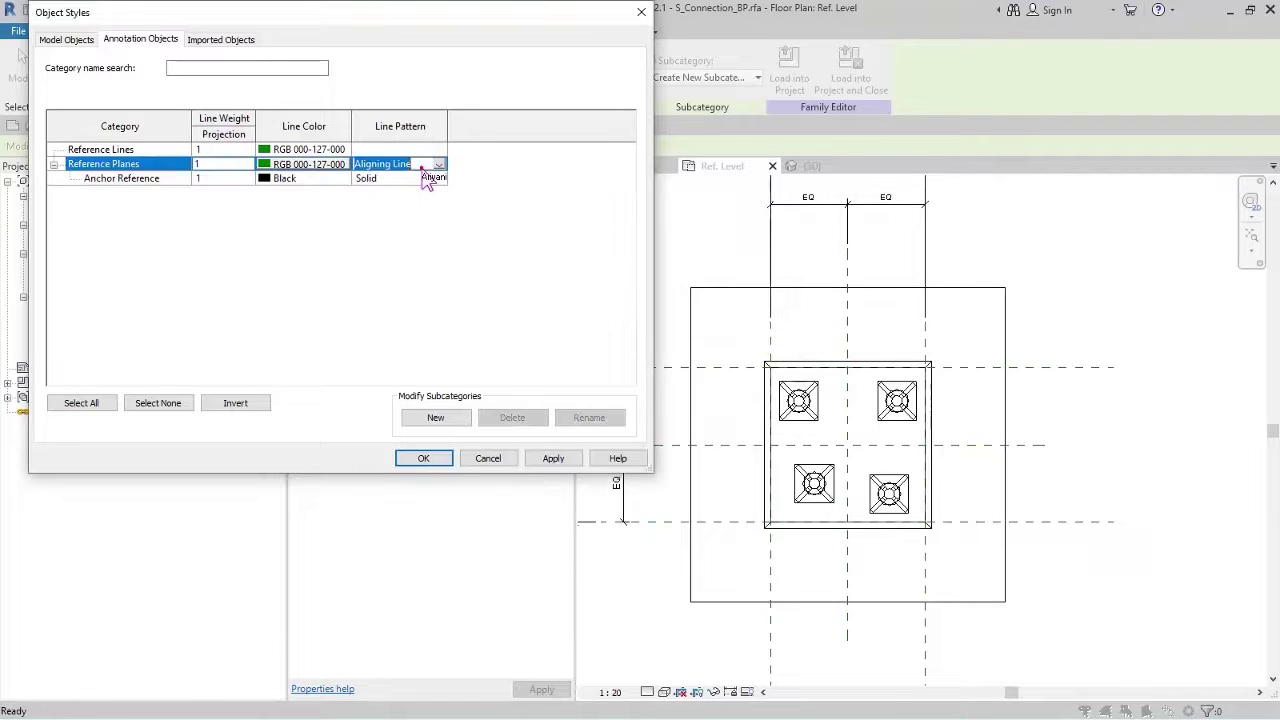
left_click(432, 179)
left_click(438, 179)
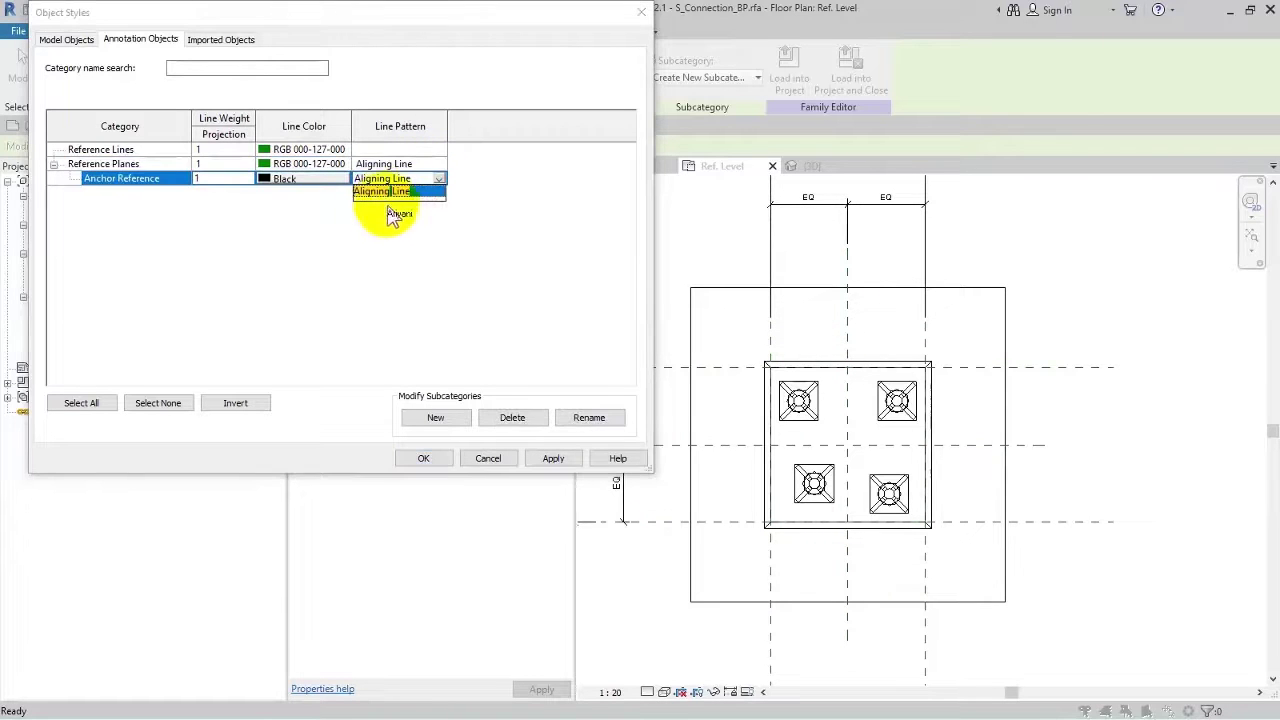
left_click(400, 212)
left_click(325, 180)
left_click(196, 256)
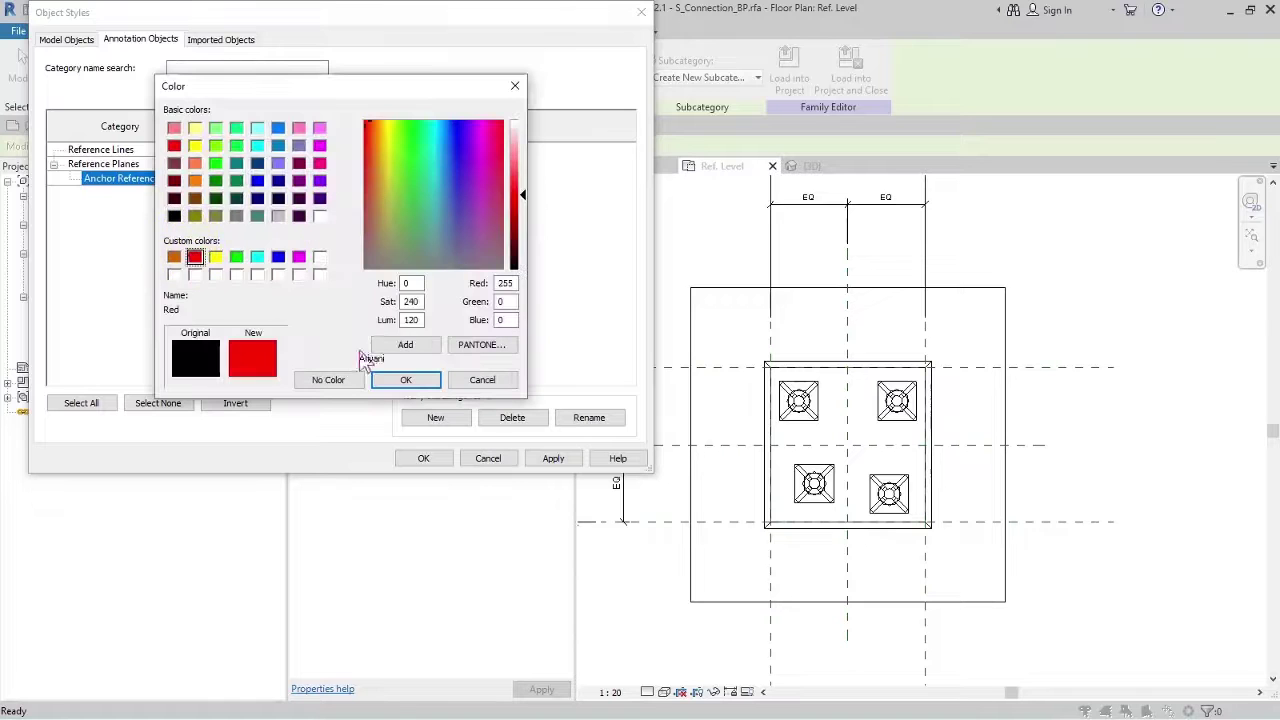
left_click(405, 378)
left_click(423, 458)
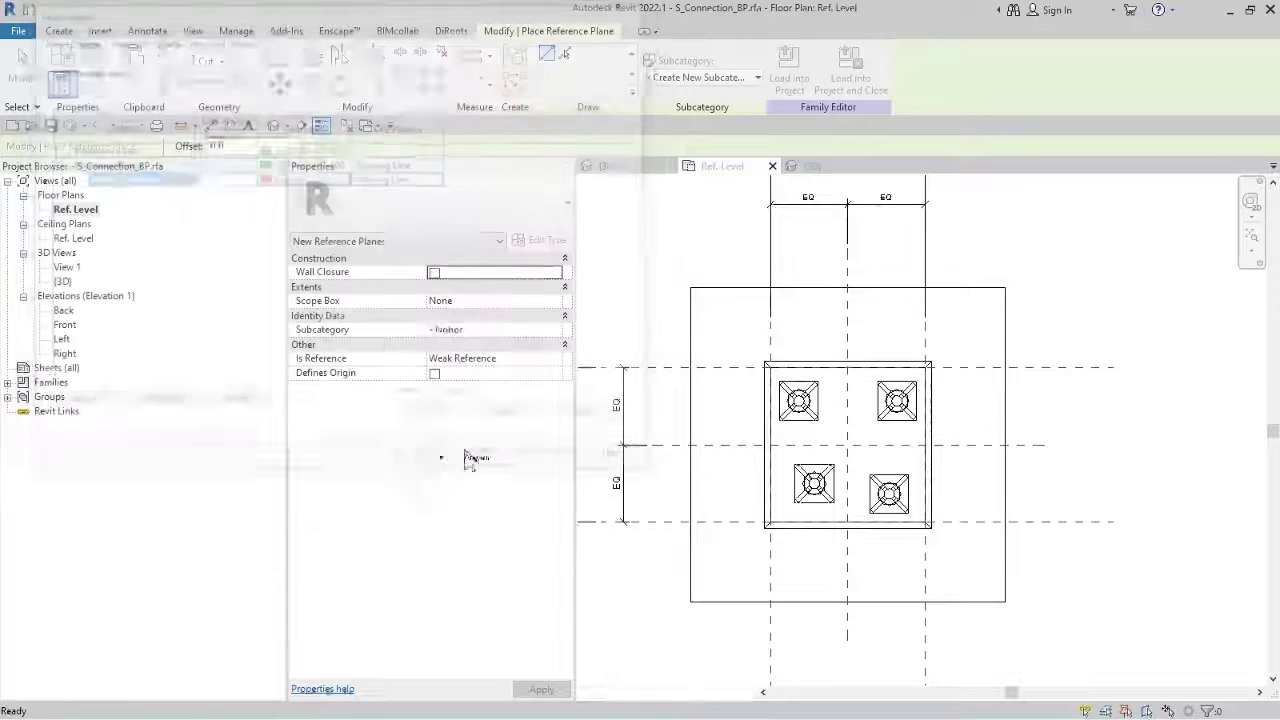
Draw two vertical and two horizontal Anchor Reference planes across the plate, running near the four anchor bolts.
left_click(789, 264)
left_click(790, 638)
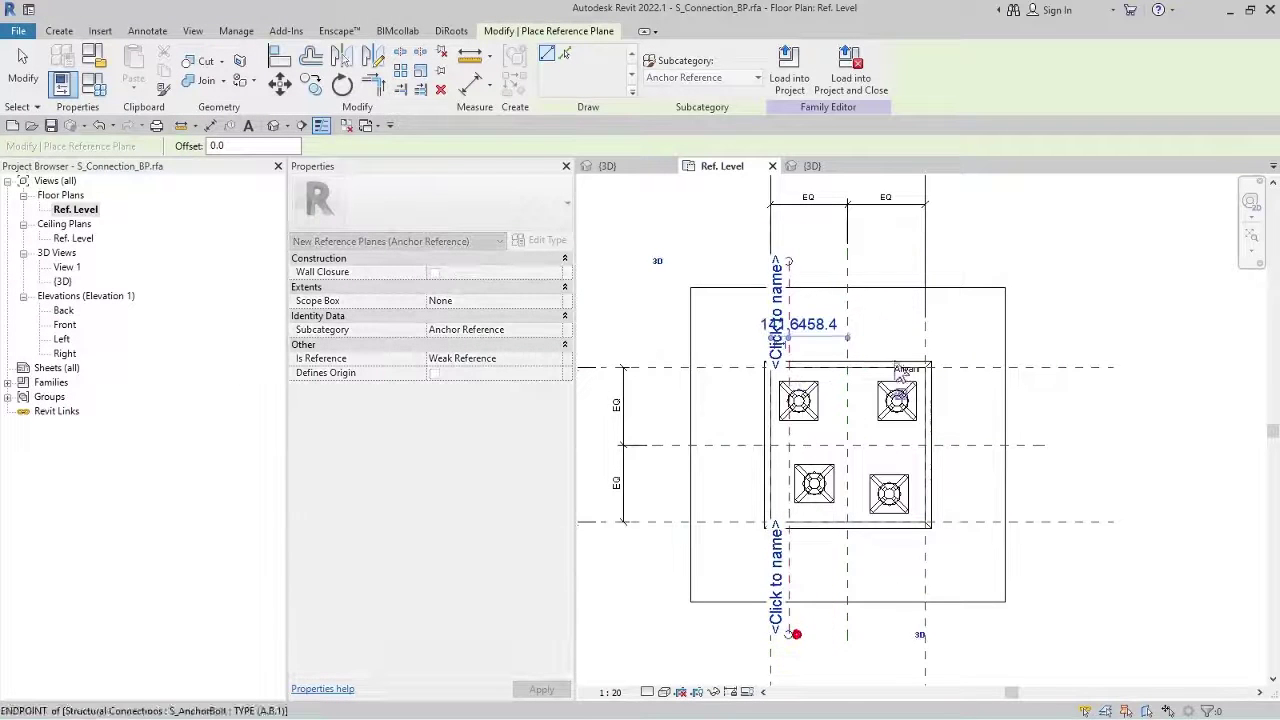
left_click(889, 263)
left_click(889, 622)
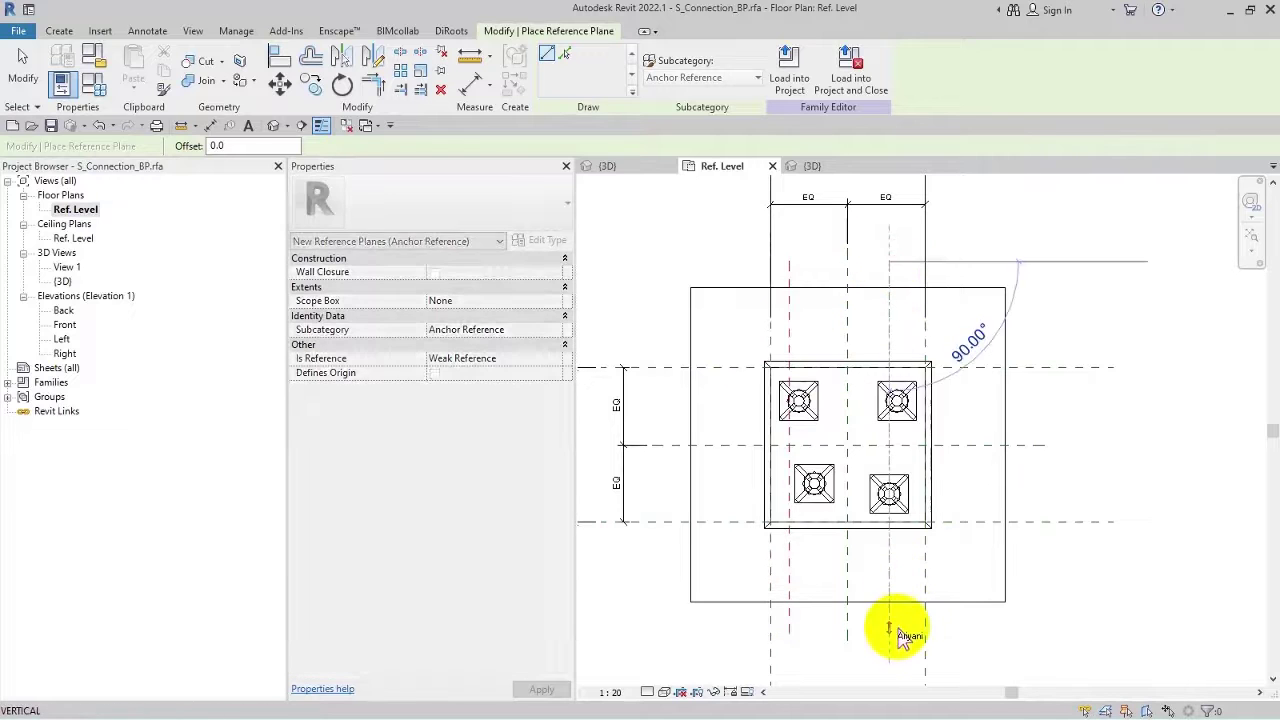
left_click(1076, 404)
left_click(614, 404)
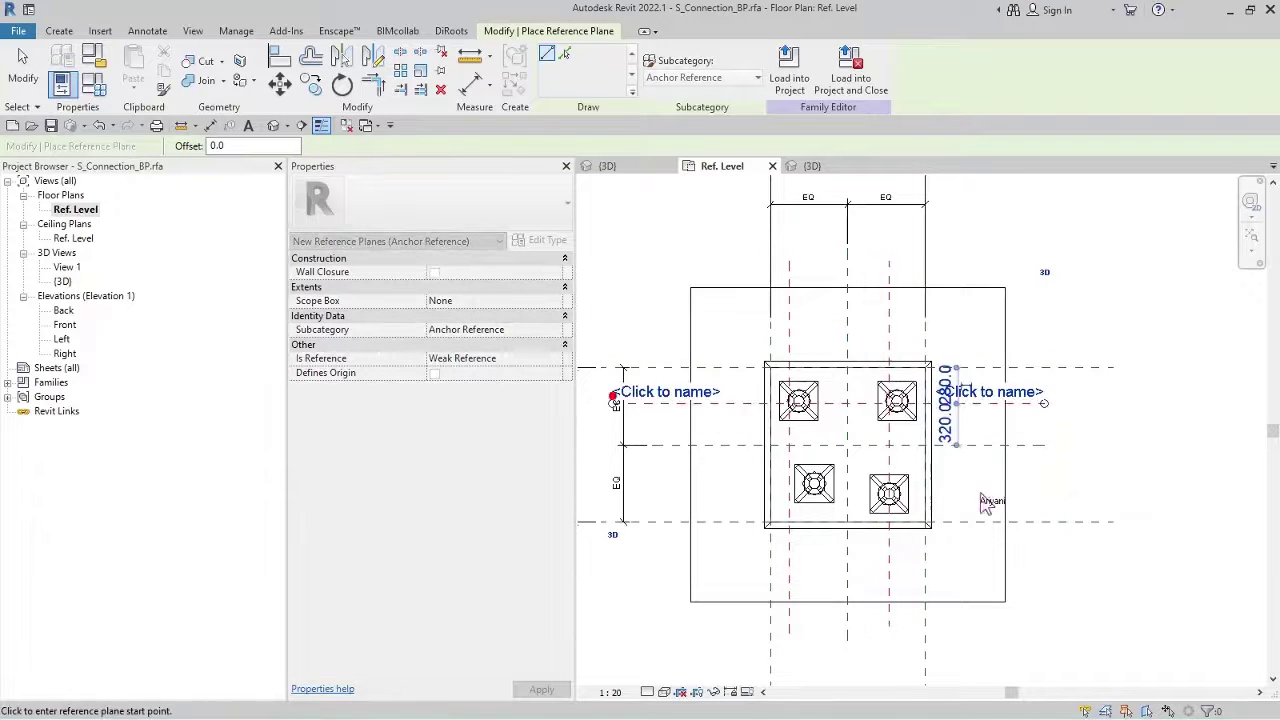
left_click(1070, 487)
left_click(603, 487)
middle_click_drag(605, 490, 706, 486)
key("Escape")
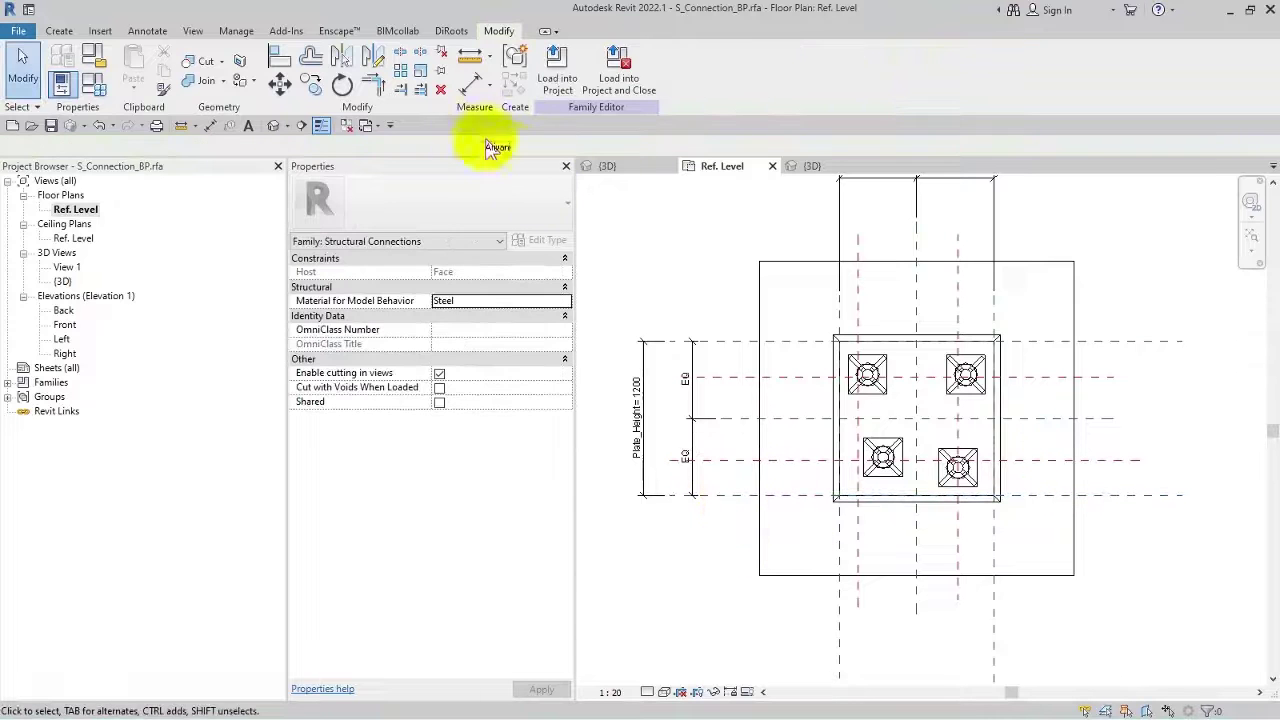
Align and lock the two left anchor bolts to the left vertical plane and their horizontal Anchor Reference planes.
left_click(279, 56)
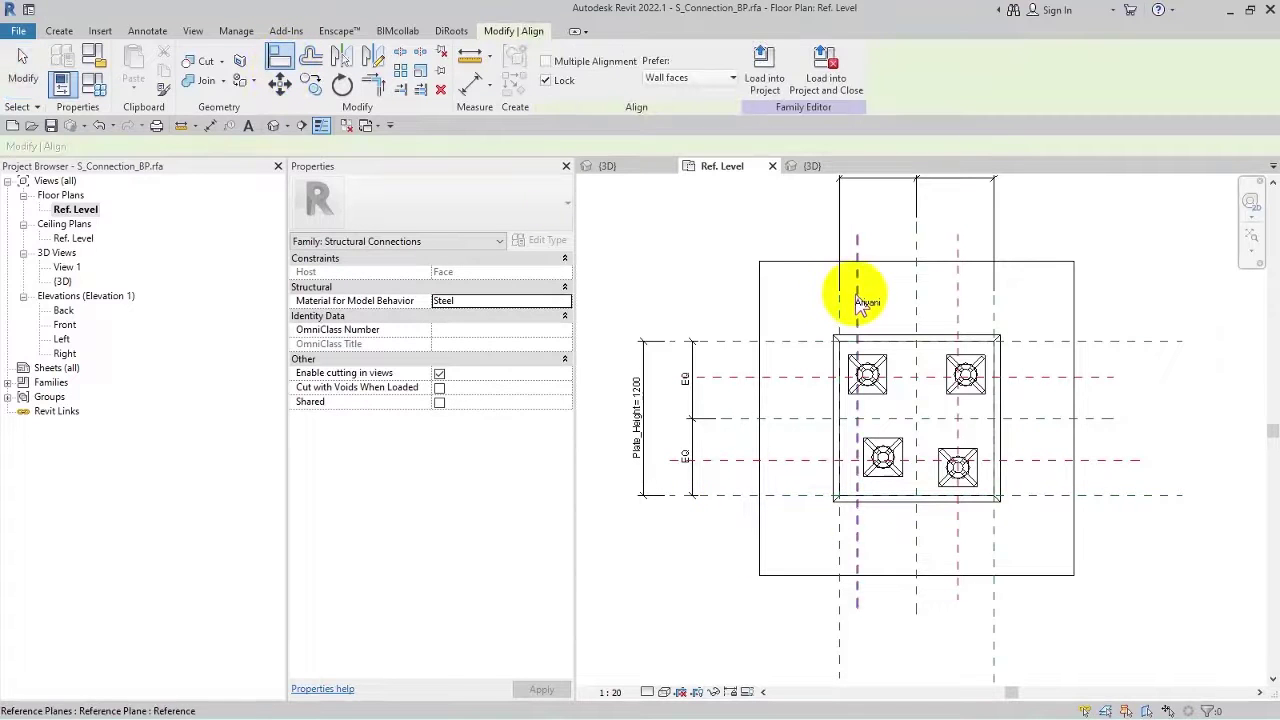
left_click(868, 390)
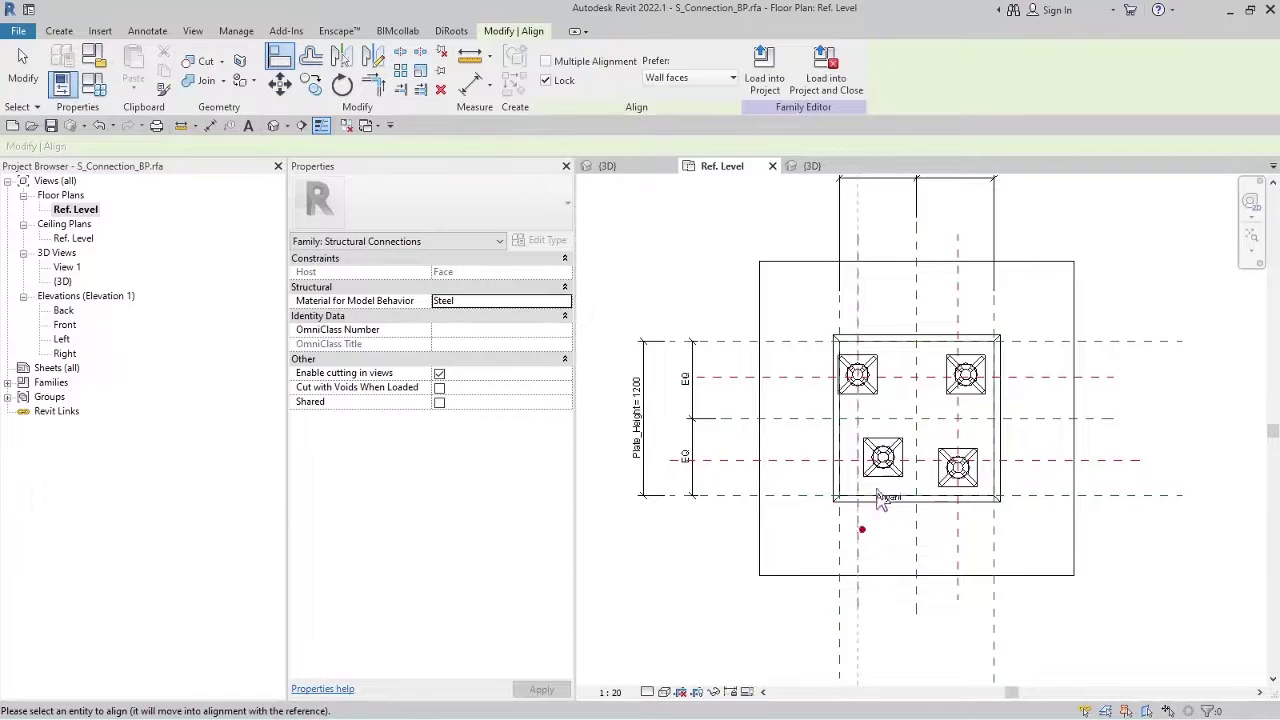
left_click(880, 468)
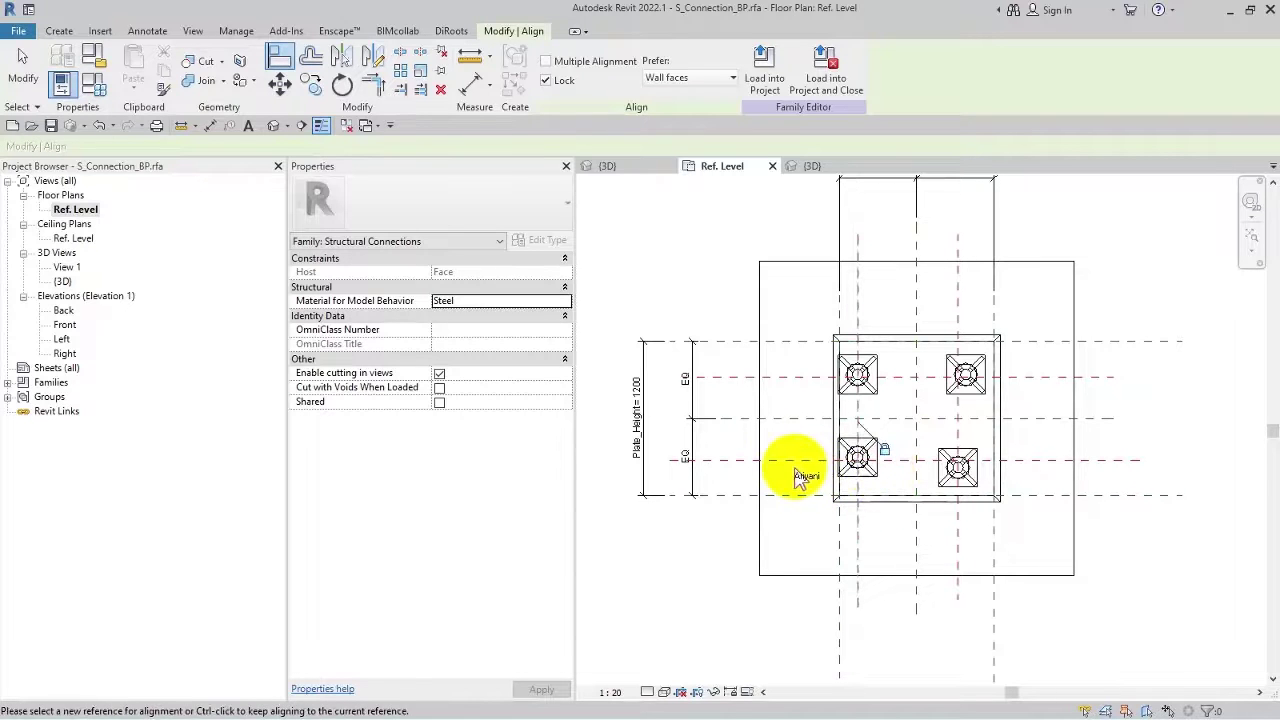
left_click(856, 460)
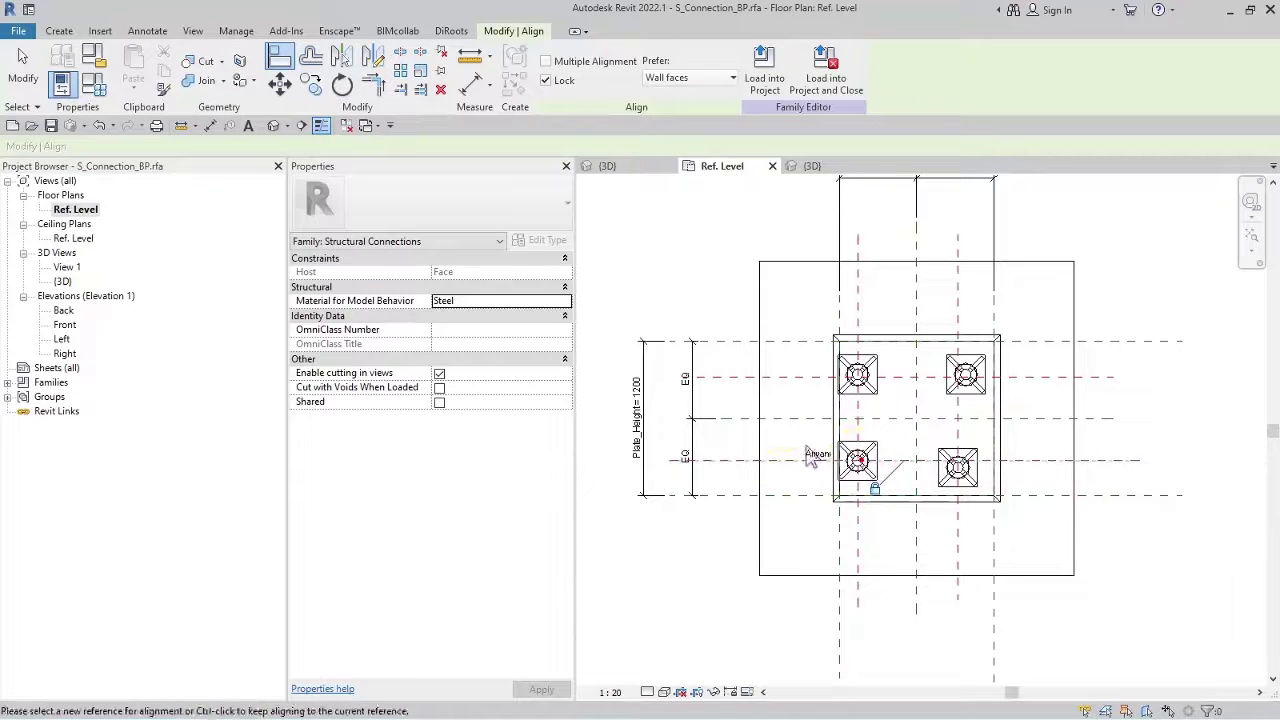
left_click(858, 375)
Align the upper-right anchor bolt with the right vertical Anchor Reference plane.
middle_click_drag(857, 371, 749, 371)
left_click(663, 275)
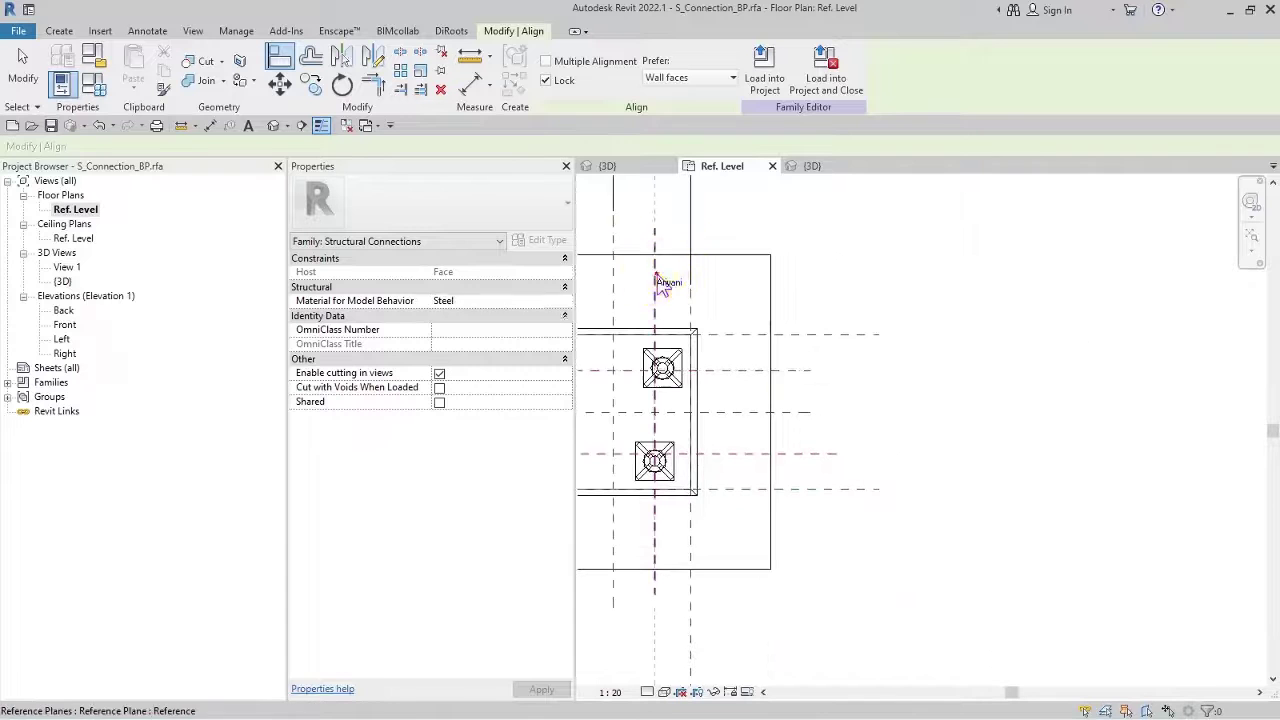
left_click(665, 370)
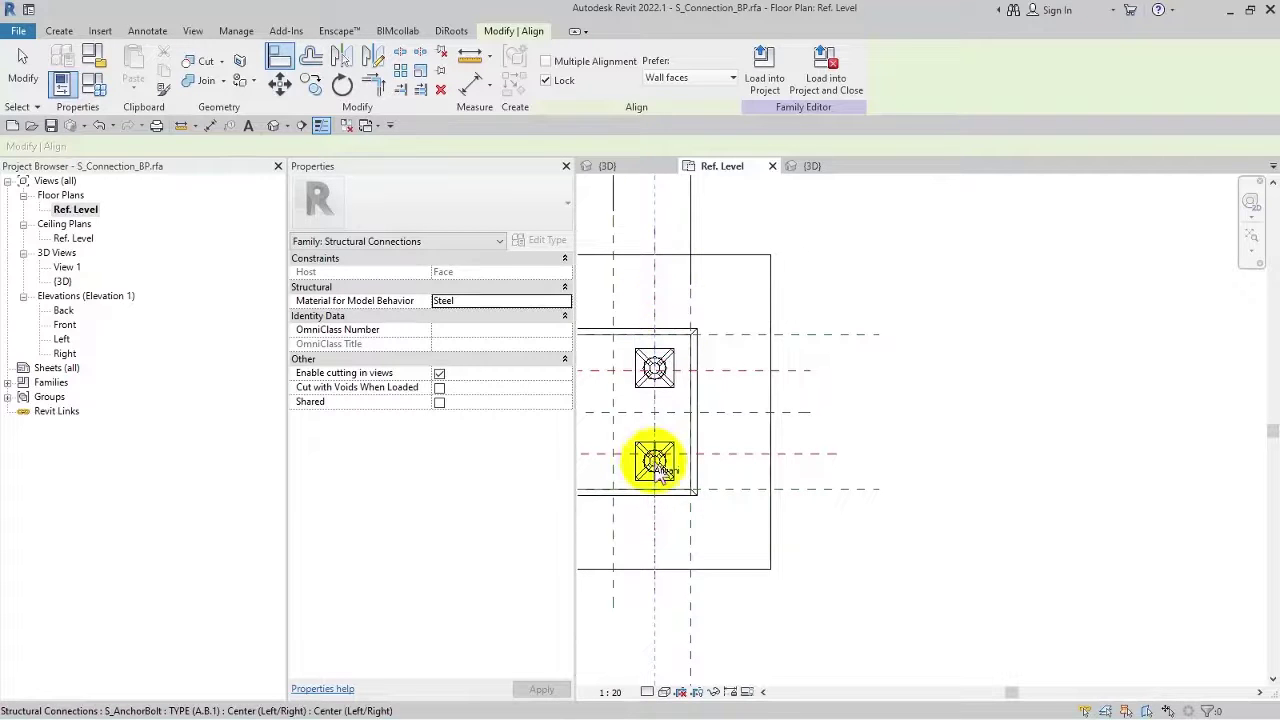
Align and lock the lower-right anchor bolt to the lower horizontal Anchor Reference plane.
left_click(692, 475)
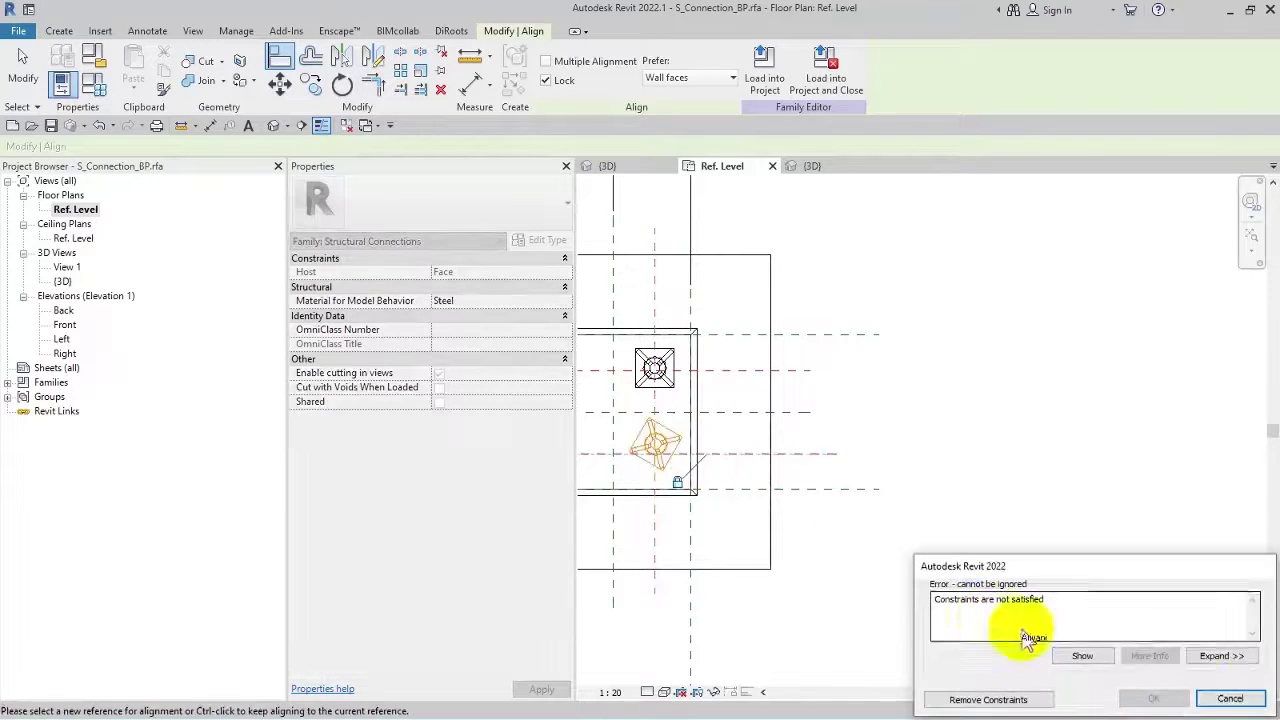
left_click(1228, 699)
left_click(737, 462)
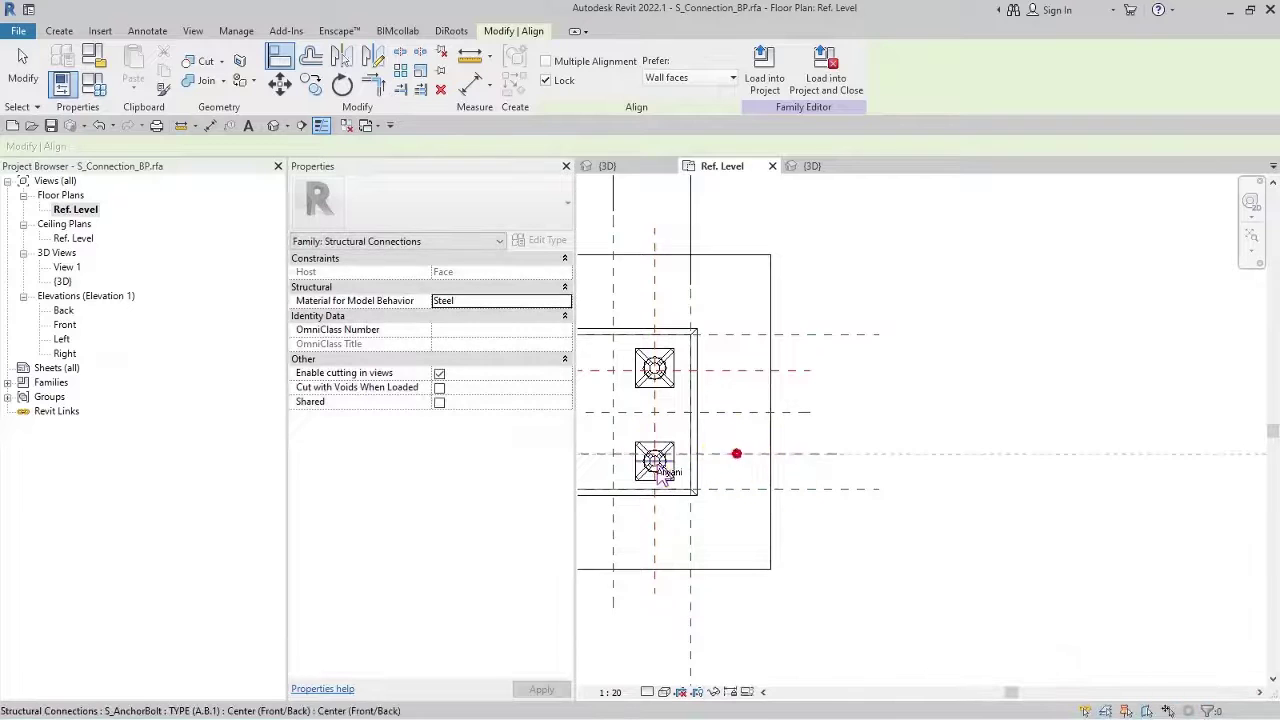
Dimension the distance from the plate's left edge reference plane to the left vertical Anchor Reference plane.
middle_click_drag(870, 427, 1070, 450)
left_click(472, 86)
scroll(826, 306, "up", 2)
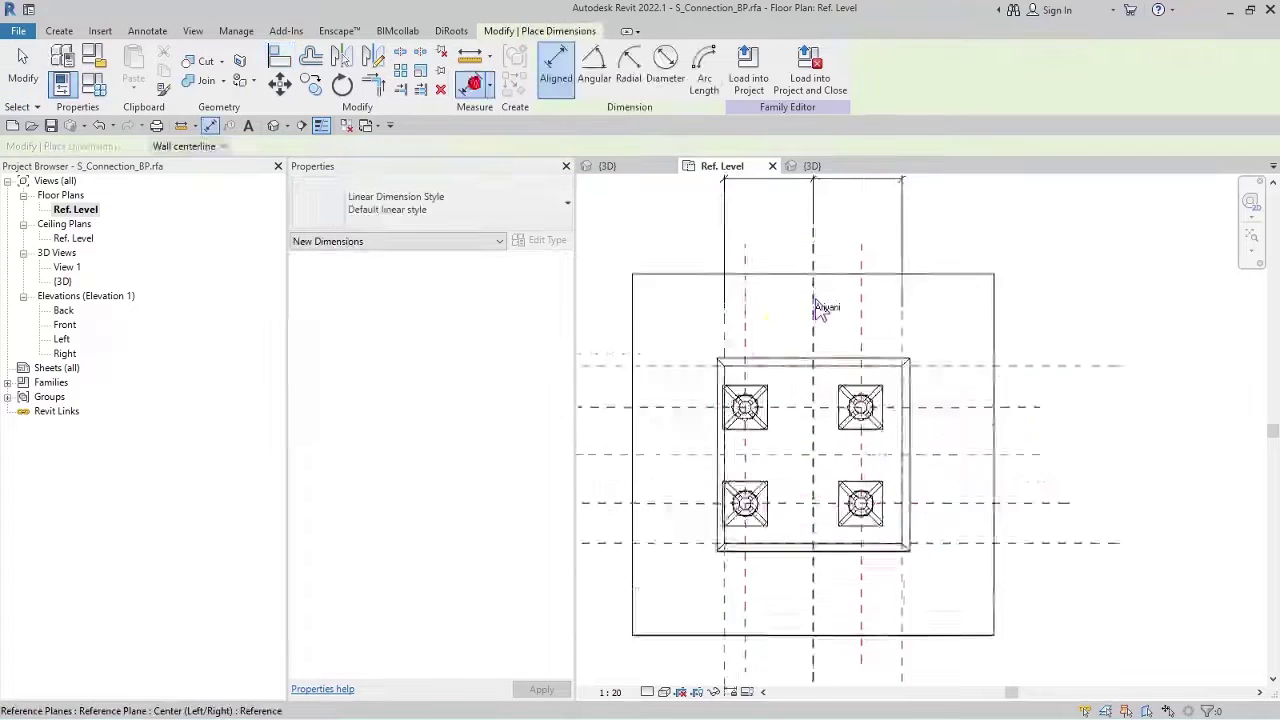
left_click(740, 333)
middle_click_drag(710, 242, 701, 337)
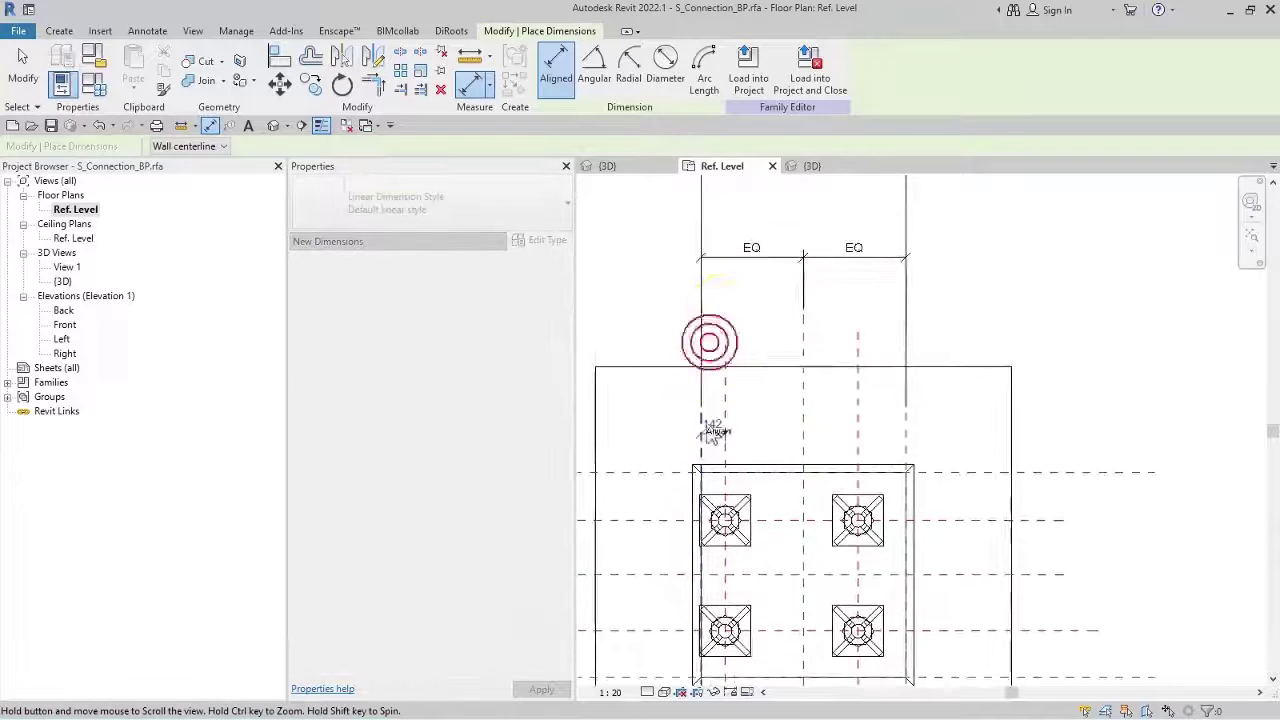
left_click(729, 417)
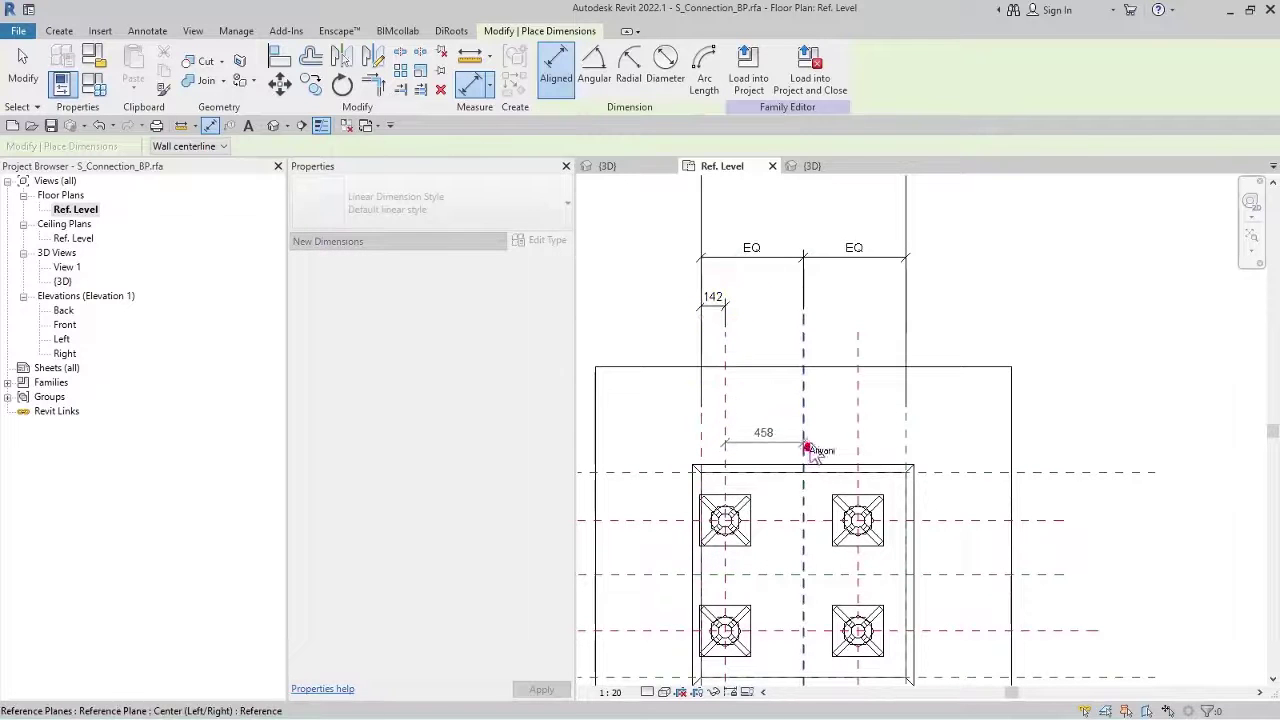
left_click(786, 322)
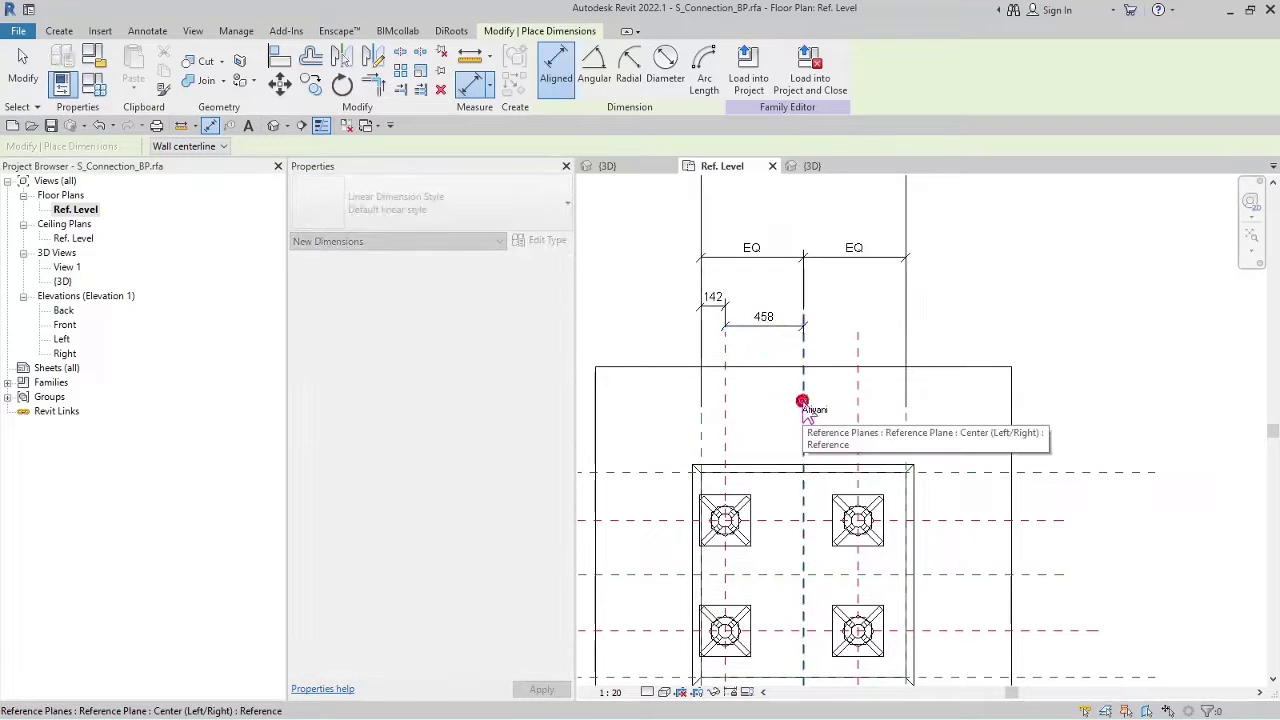
key("Escape")
key("Escape")
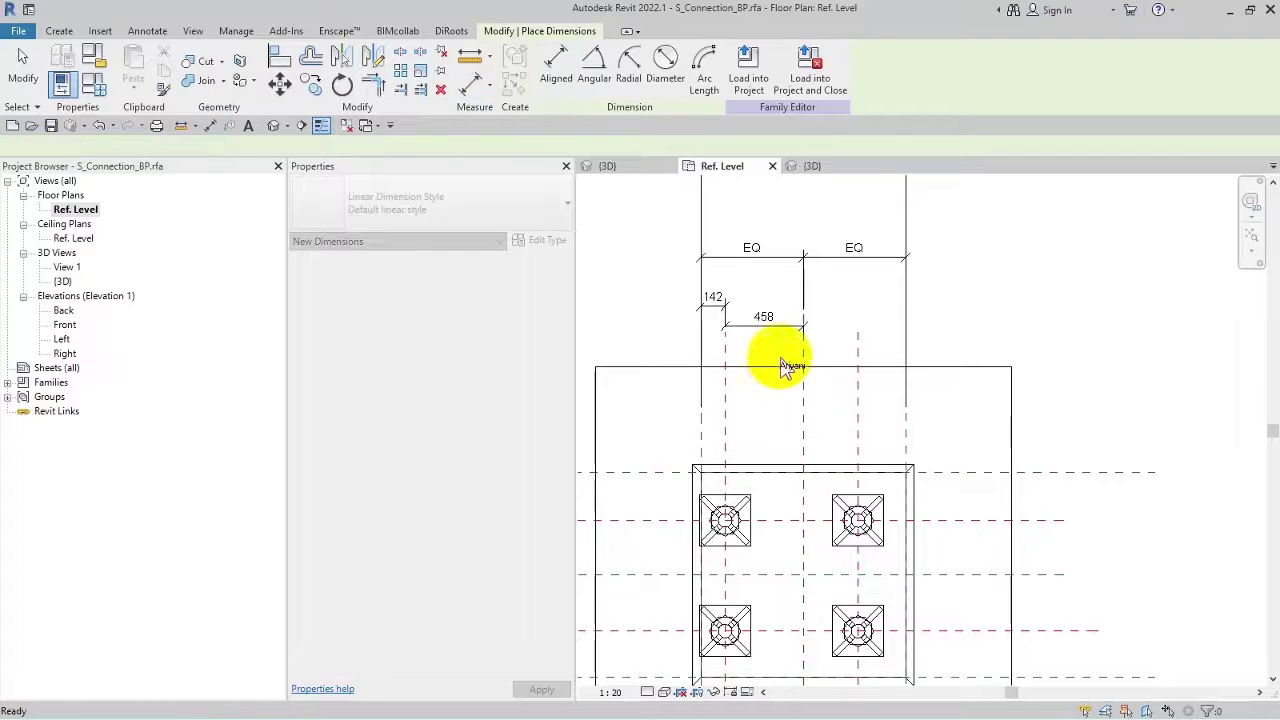
left_click(806, 323)
key("Delete")
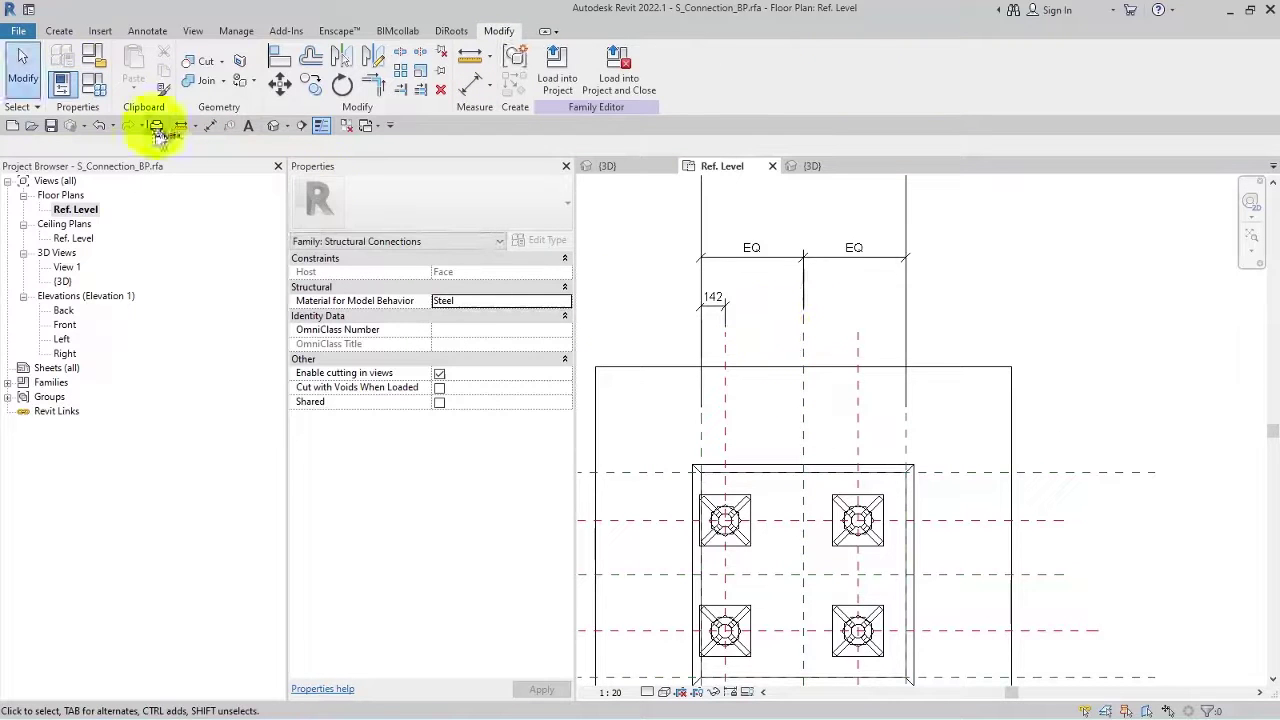
Add two more vertical Anchor Reference planes between the bolt columns, one on each side of the Center (Left/Right) plane.
left_click(727, 418)
left_click_drag(727, 418, 820, 343)
middle_click_drag(960, 498, 963, 366)
key("Escape")
Dimension each outer vertical Anchor Reference plane to the neighbouring inner one, on both sides of the centre plane.
left_click(474, 83)
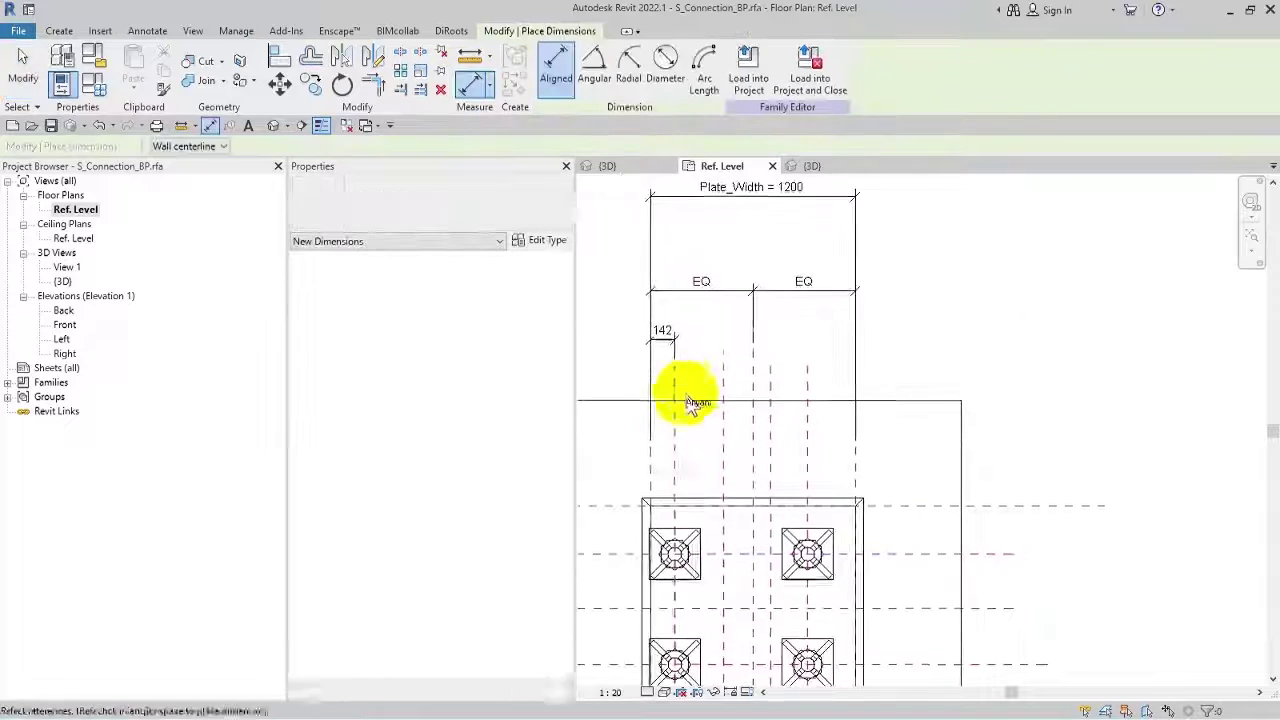
left_click(687, 400)
left_click(722, 437)
left_click(708, 238)
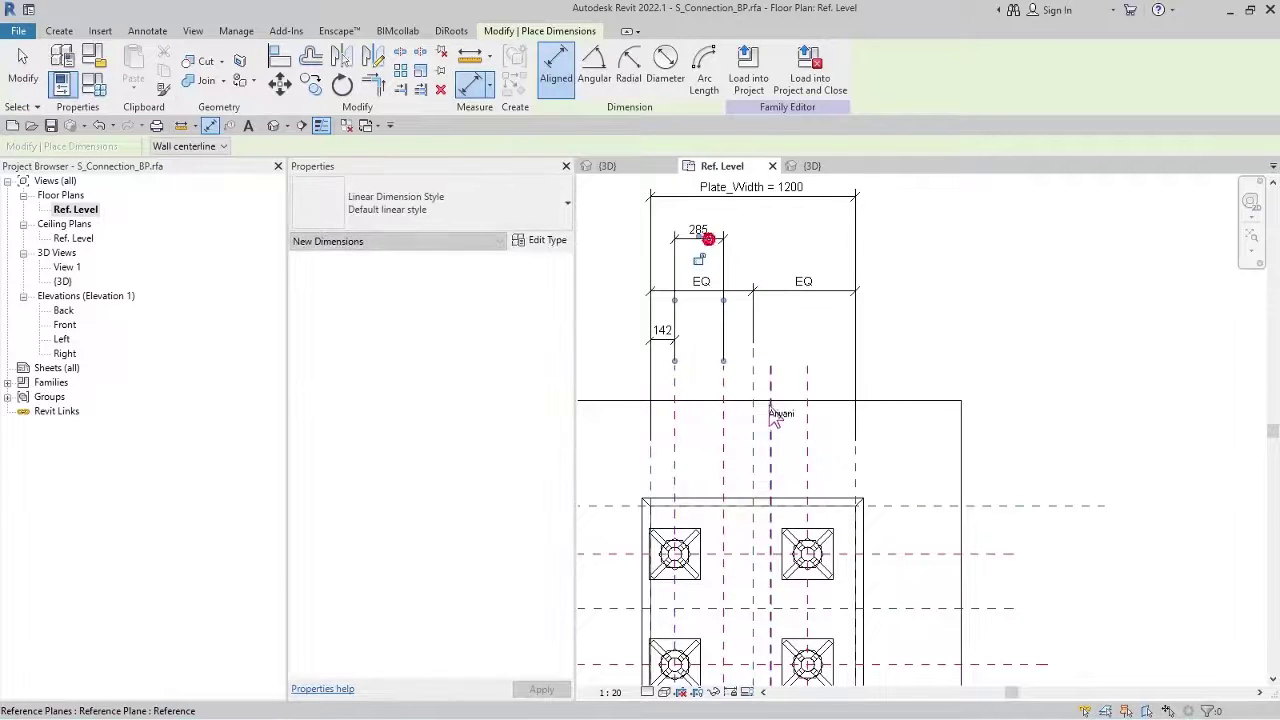
left_click(770, 415)
left_click(808, 434)
left_click(774, 242)
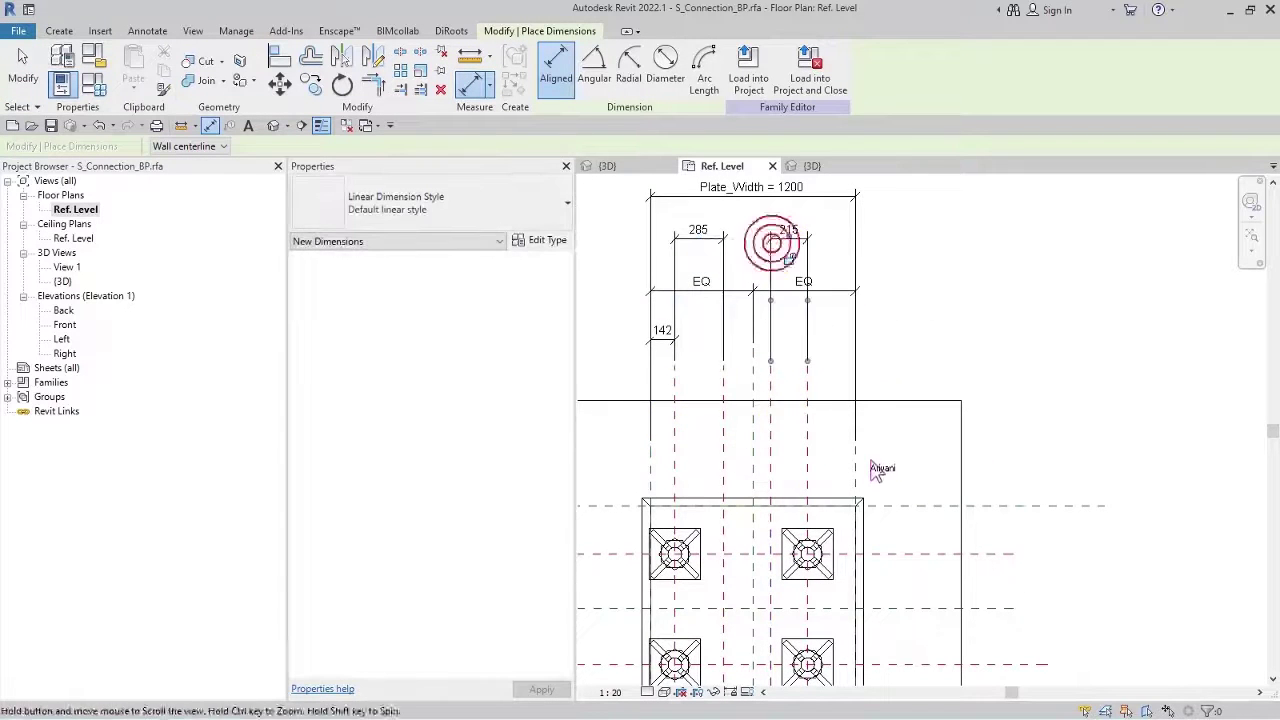
Dimension the upper and lower horizontal Anchor Reference planes to the plate's nearest horizontal edge planes.
middle_click_drag(878, 470, 895, 425)
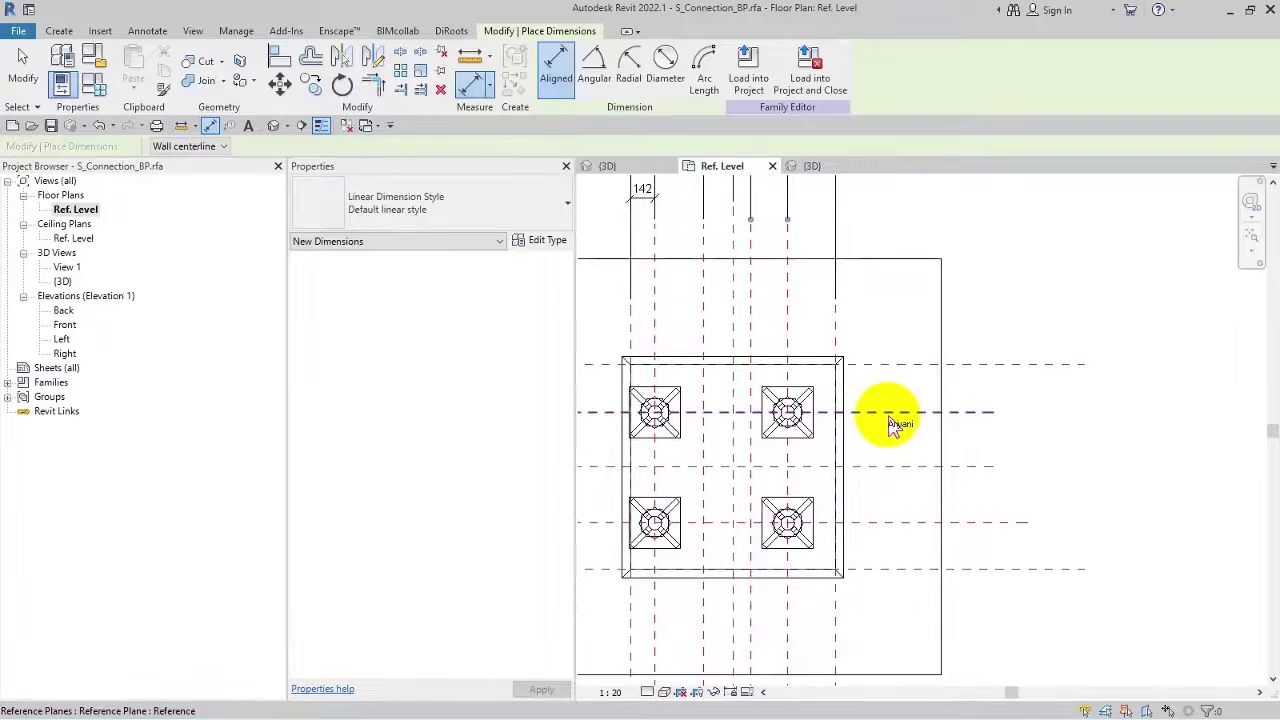
left_click(895, 425)
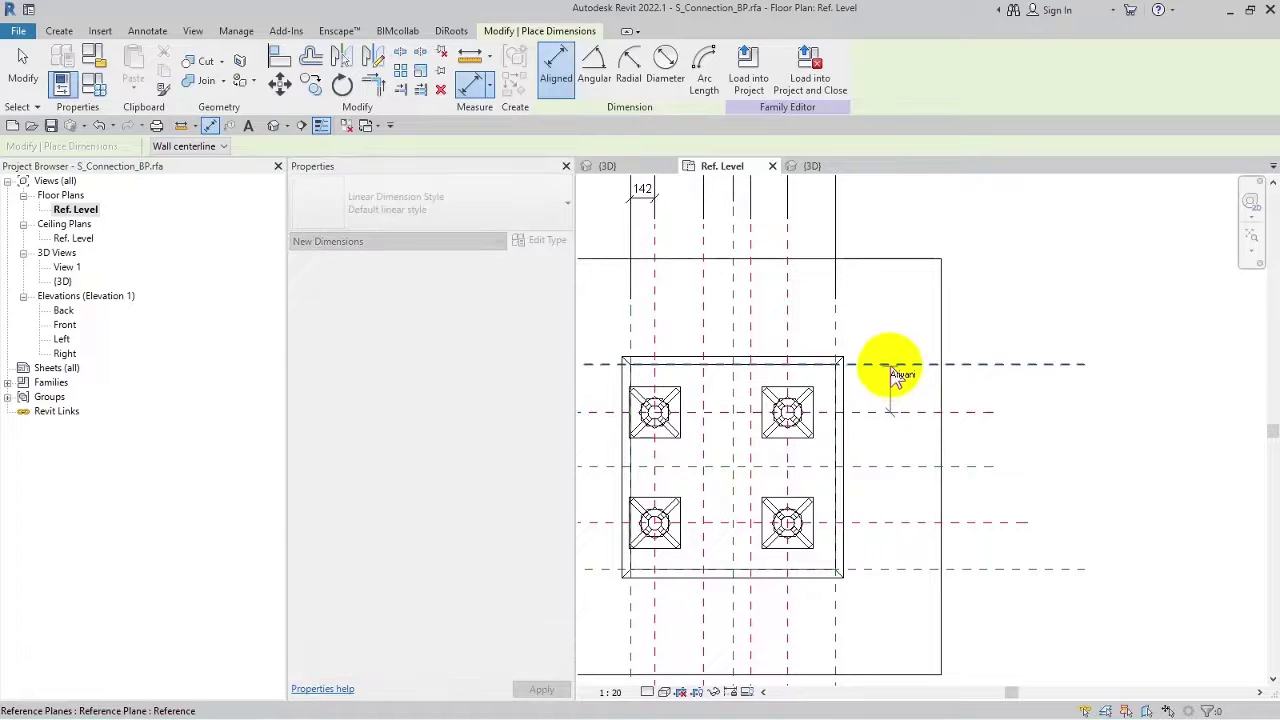
left_click(1000, 364)
left_click(1024, 326)
left_click(893, 520)
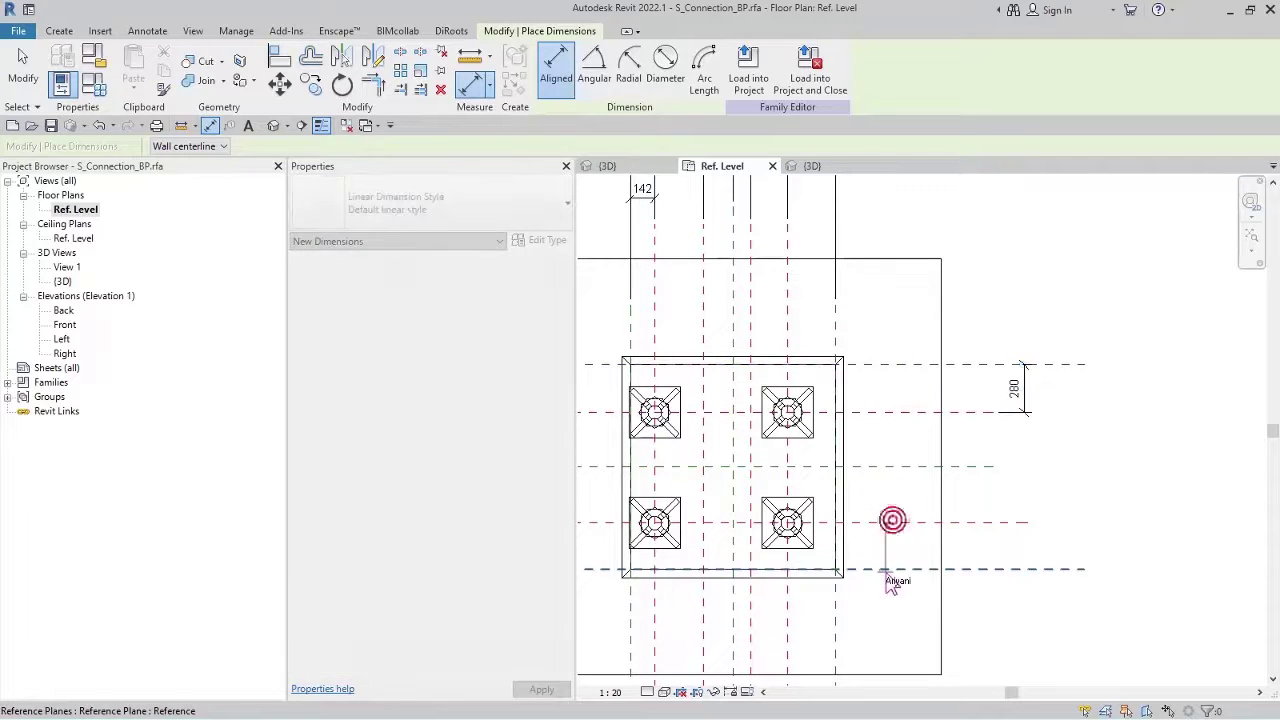
left_click(1029, 600)
key("Escape")
key("Escape")
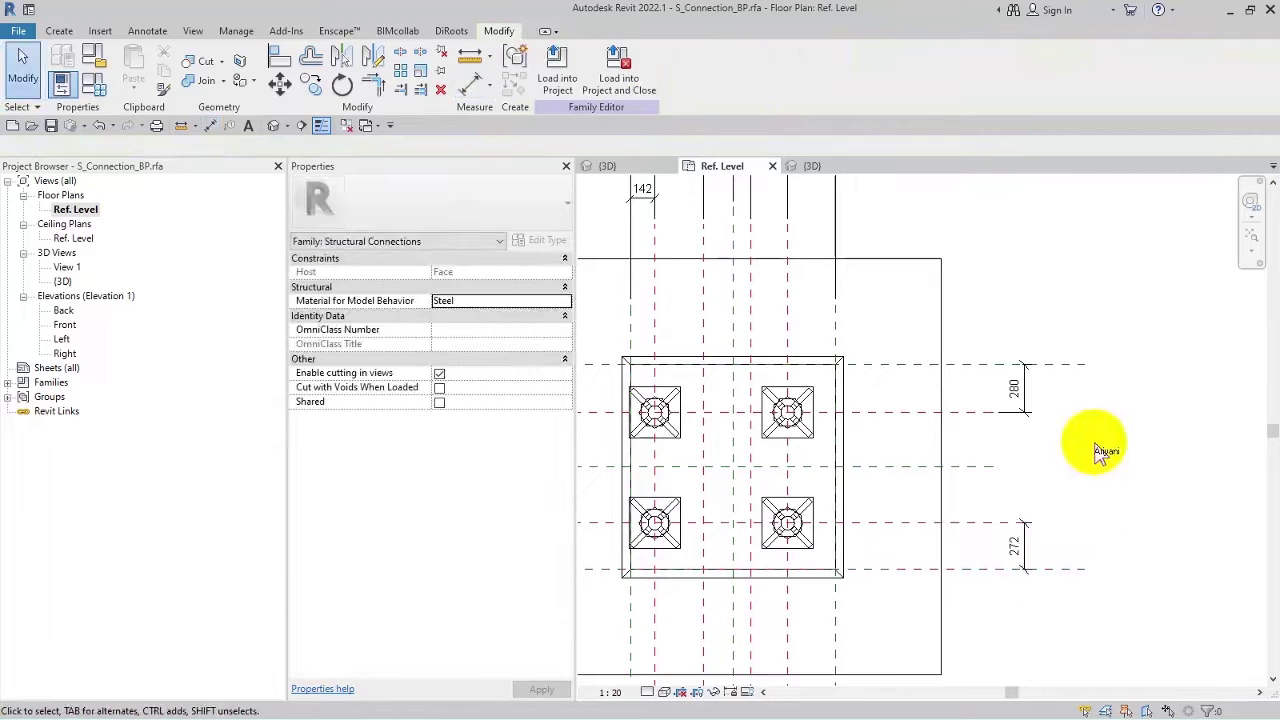
Label both vertical edge-to-anchor dimensions beside the plate with a new type parameter named D3.
middle_click_drag(1100, 487, 1057, 486)
left_click(1005, 540)
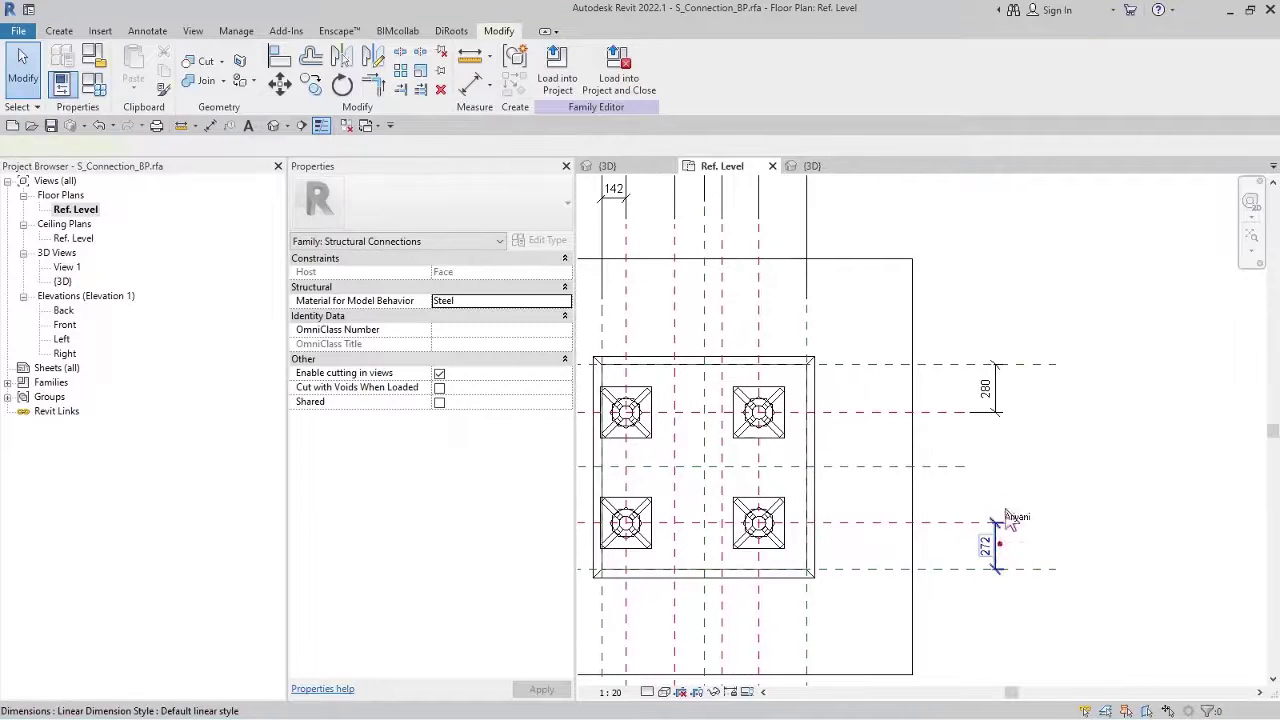
left_click(1000, 386, "ctrl")
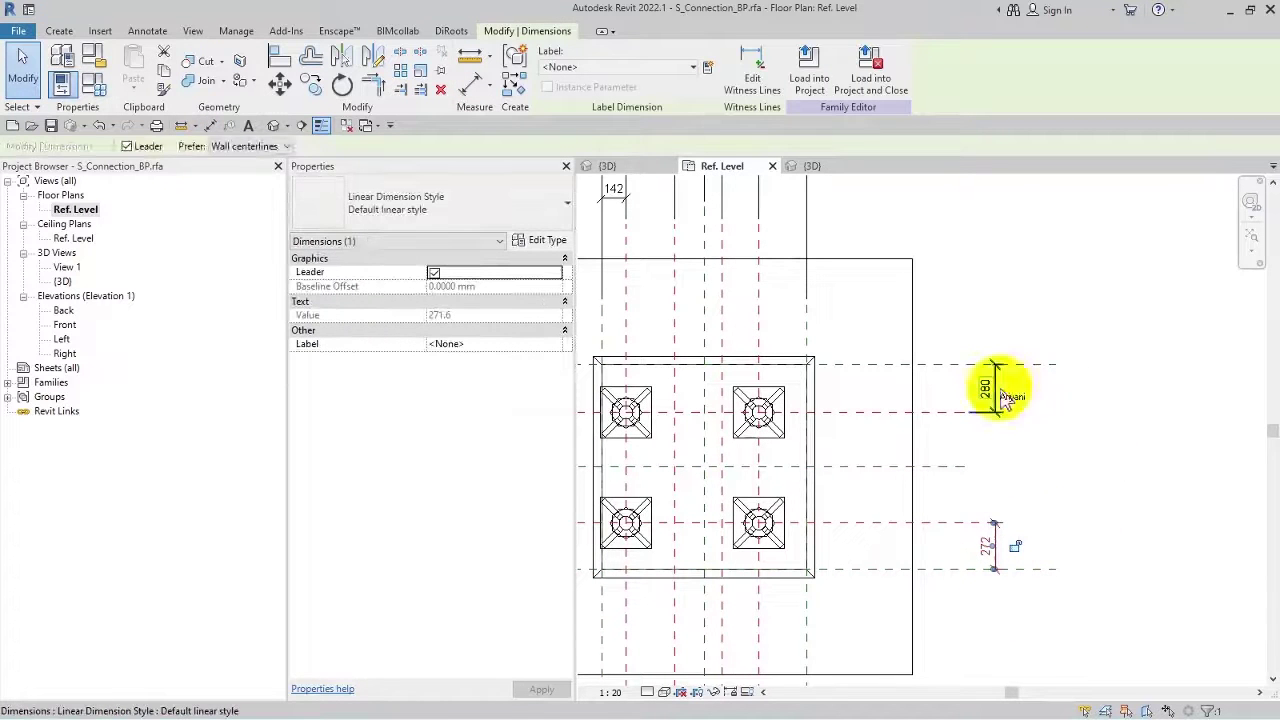
left_click(707, 67)
type("D")
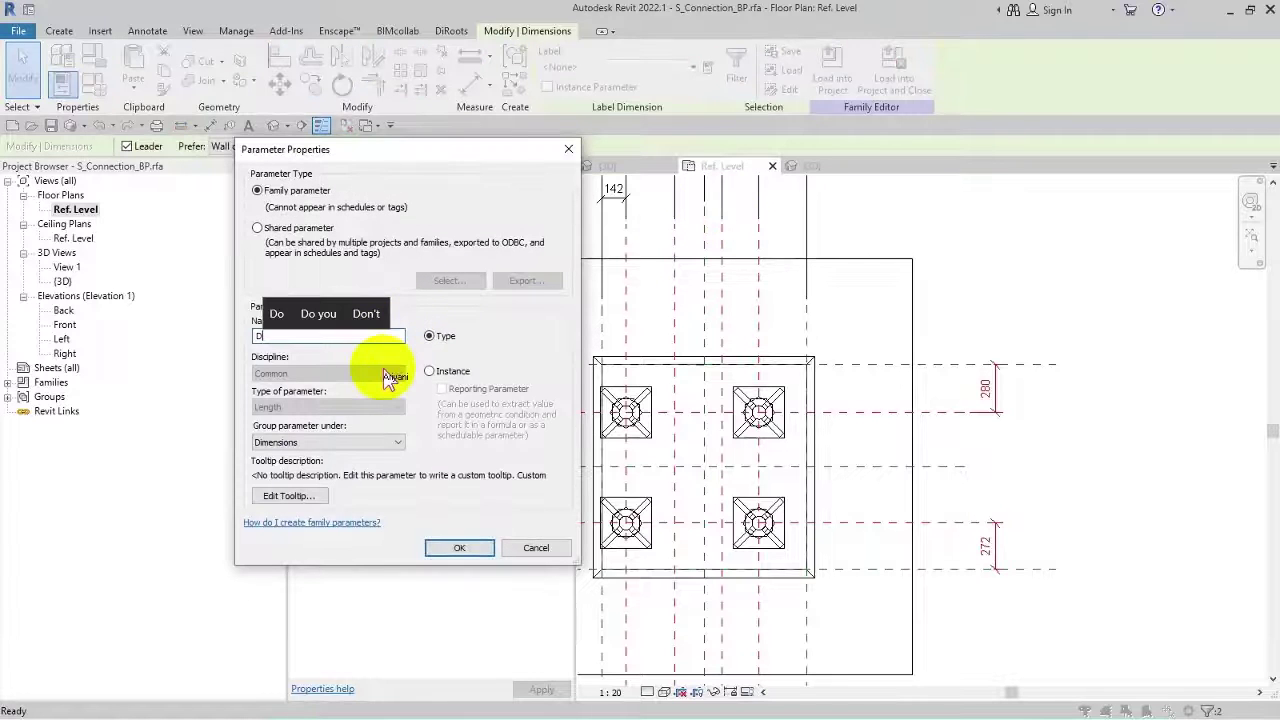
type("1")
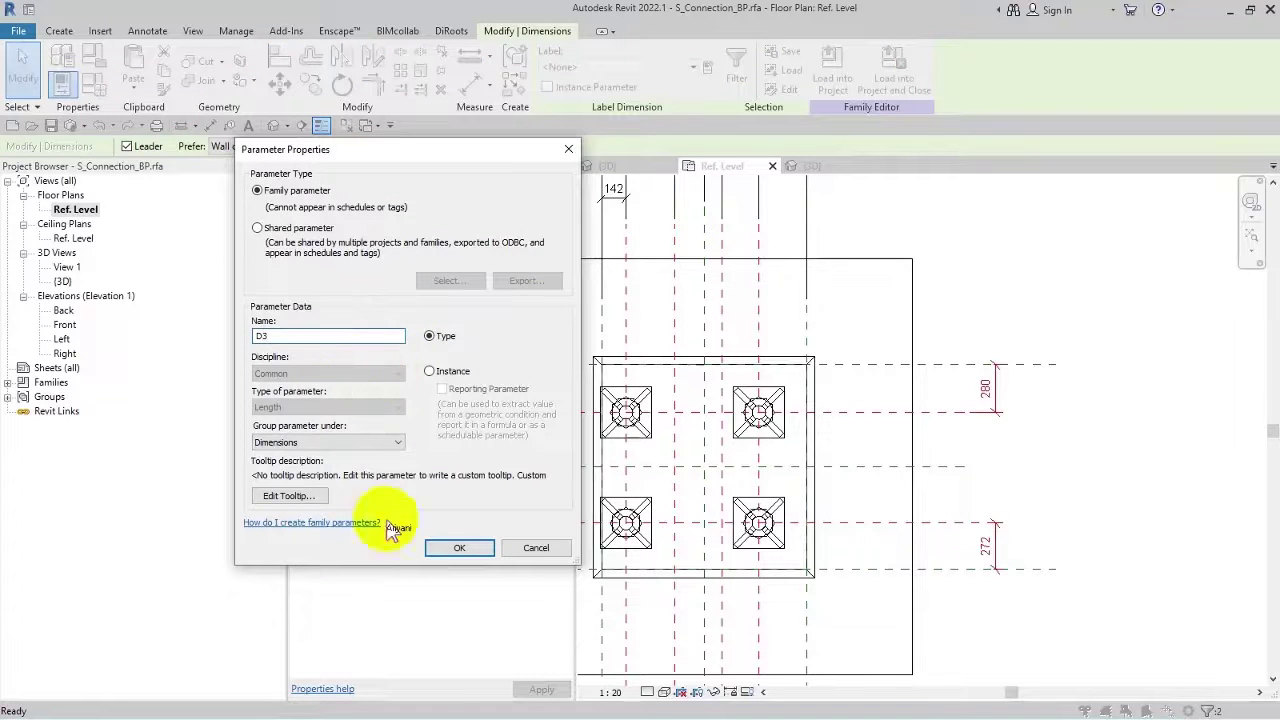
left_click(459, 547)
left_click(1063, 264)
Dimension the distance from the right vertical Anchor Reference plane to the plate's right edge plane.
middle_click_drag(732, 193, 786, 297)
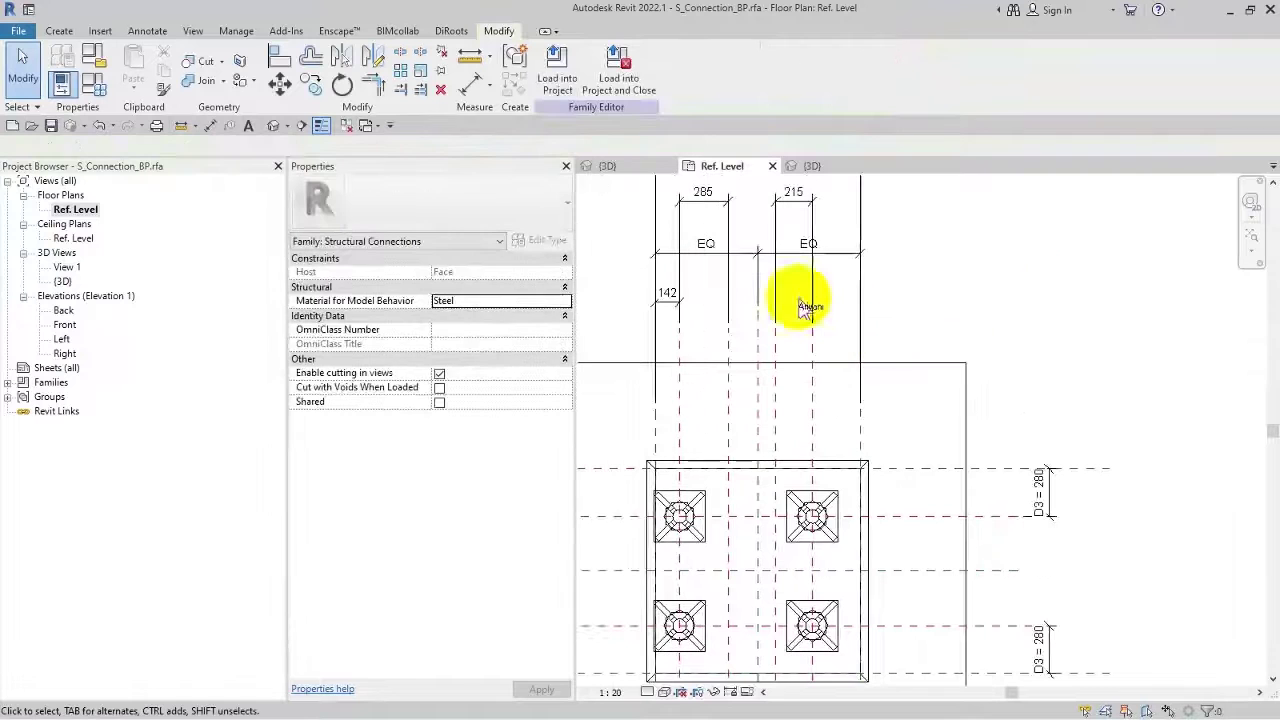
left_click(663, 293)
left_click(920, 318)
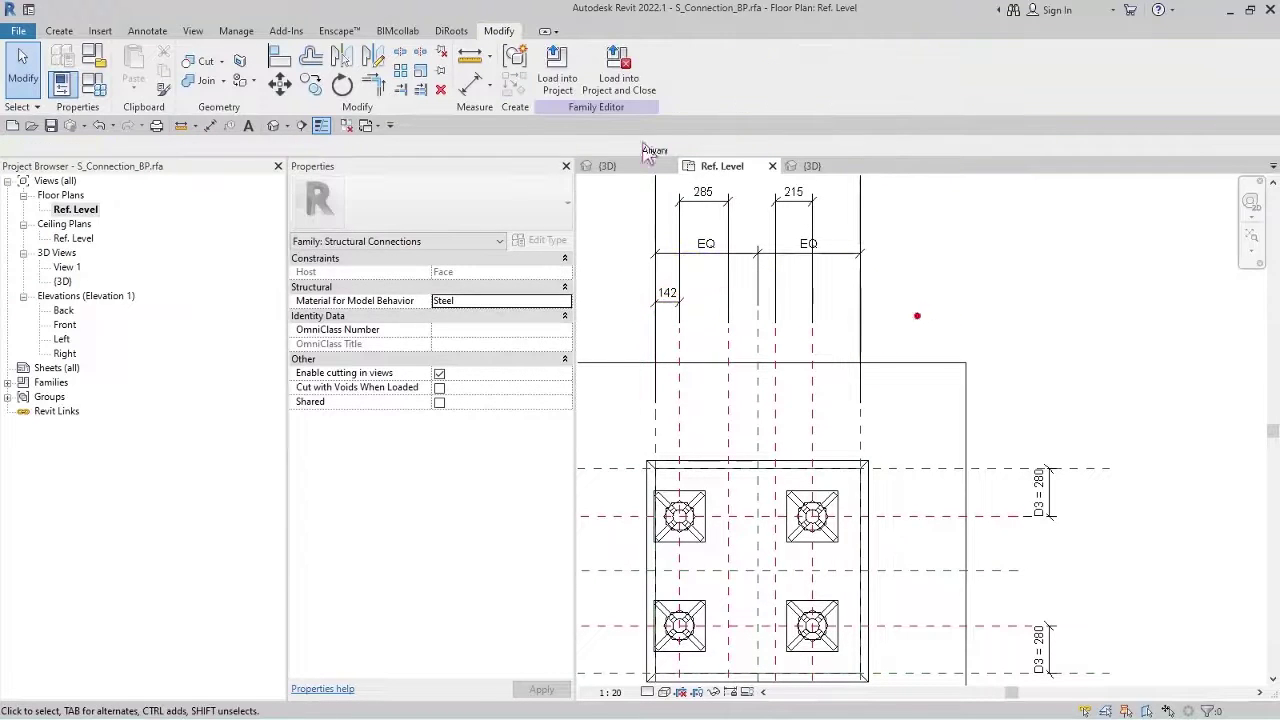
left_click(471, 83)
left_click(820, 441)
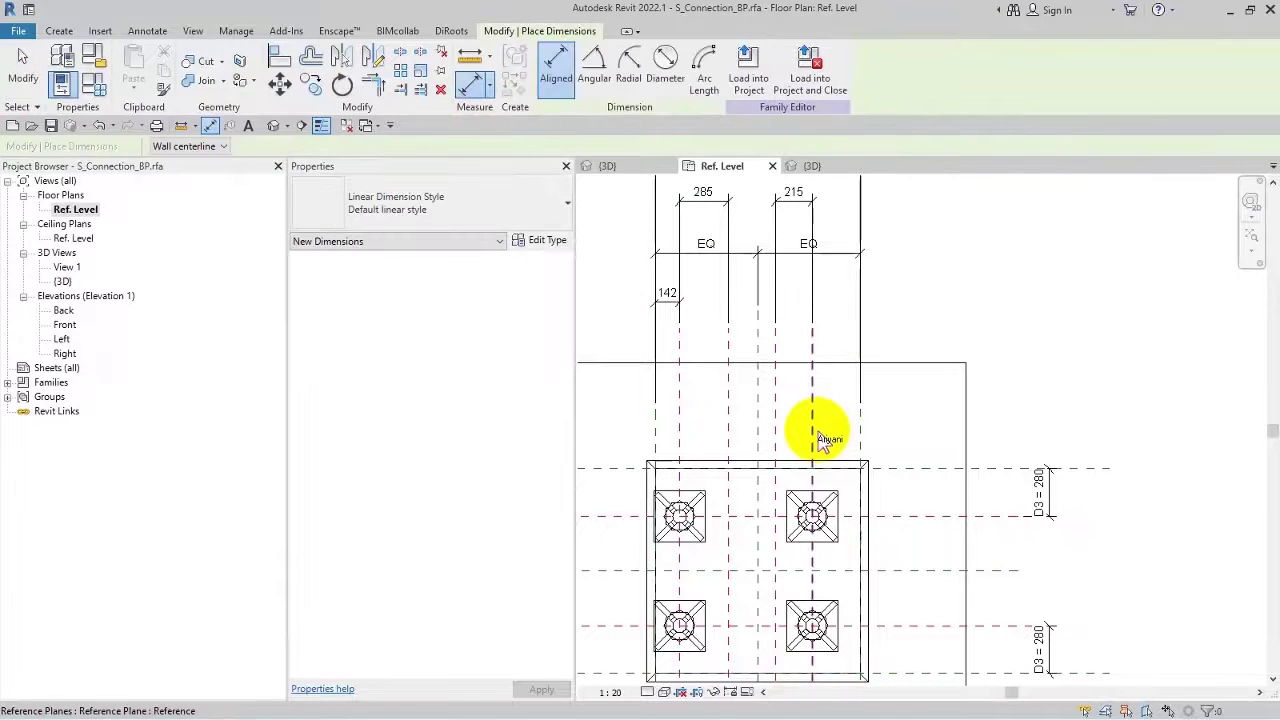
left_click(862, 366)
left_click(946, 322)
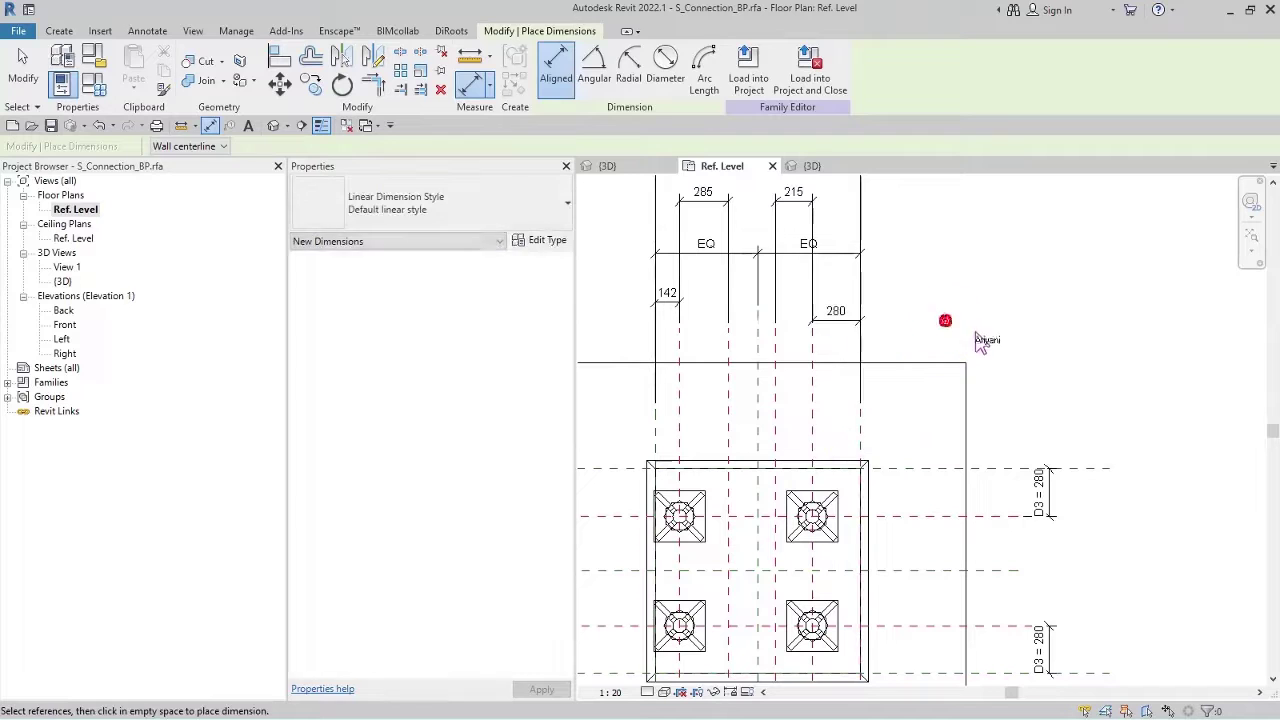
key("Escape")
key("Escape")
Label the left and right edge-to-anchor dimensions above the plate with a new type parameter named D1.
left_click(665, 307)
left_click(943, 306)
left_click(668, 312)
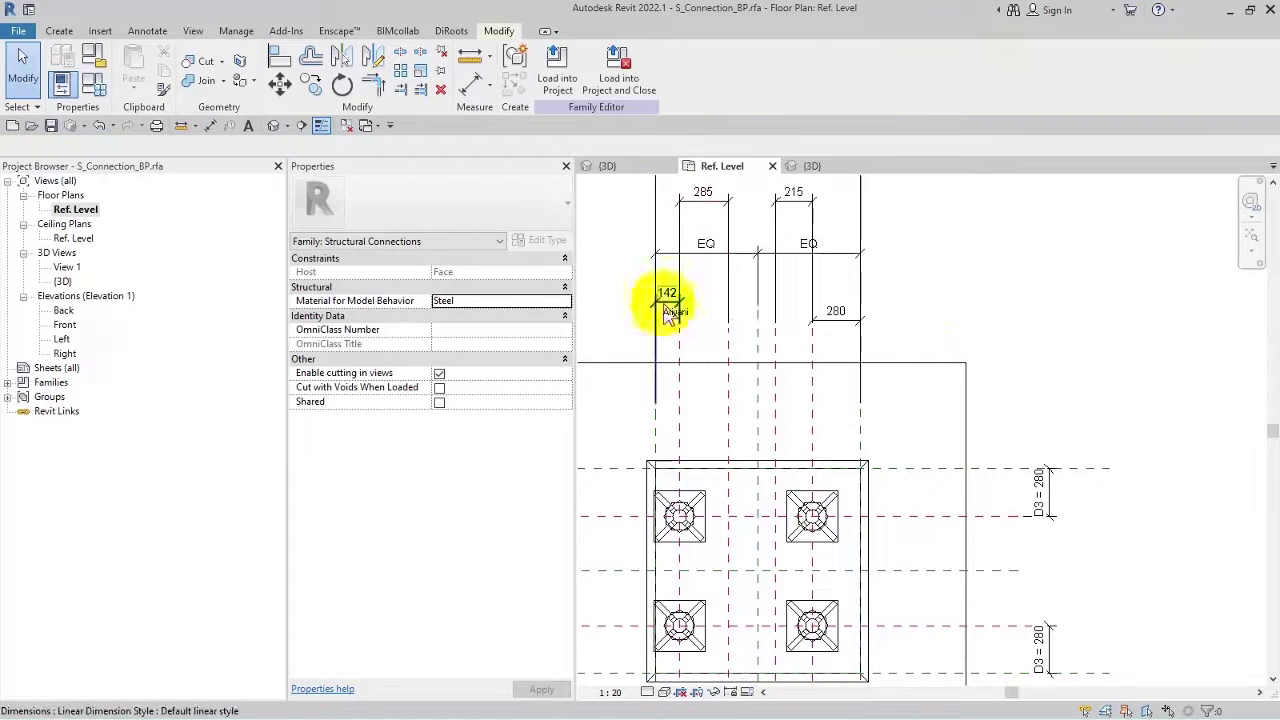
left_click(664, 298)
left_click(831, 317, "ctrl")
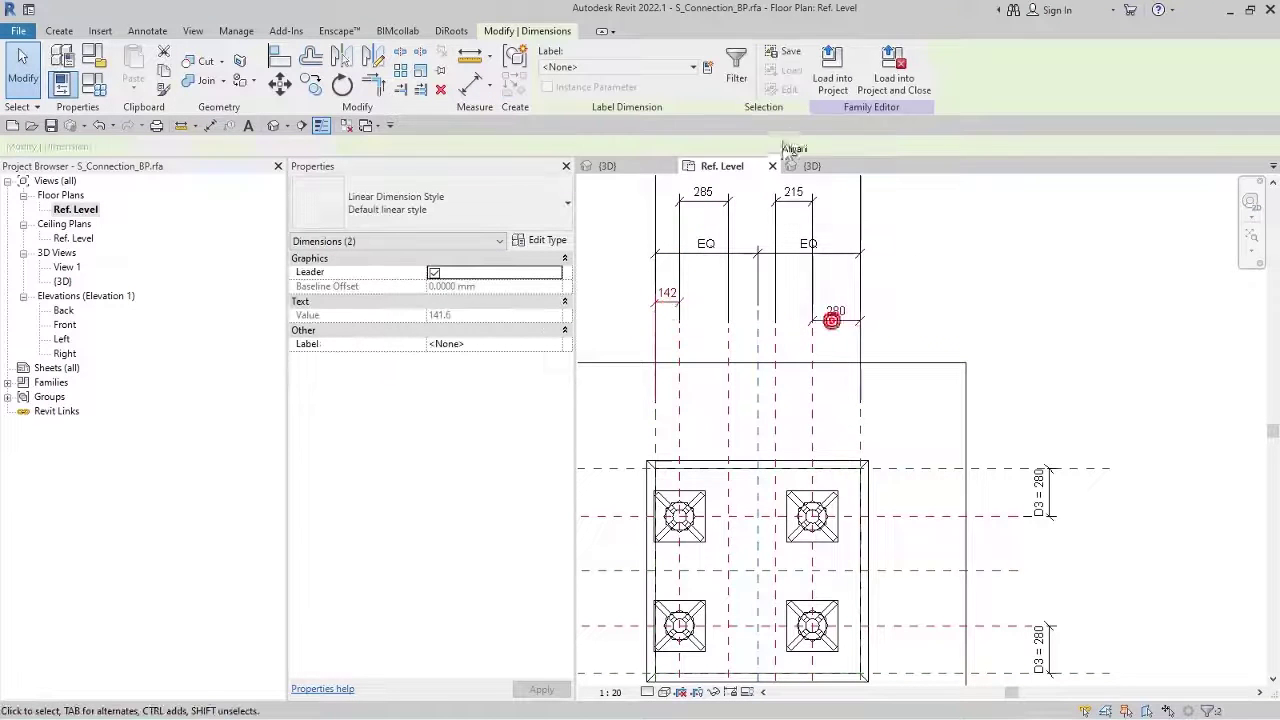
left_click(709, 68)
type("D1")
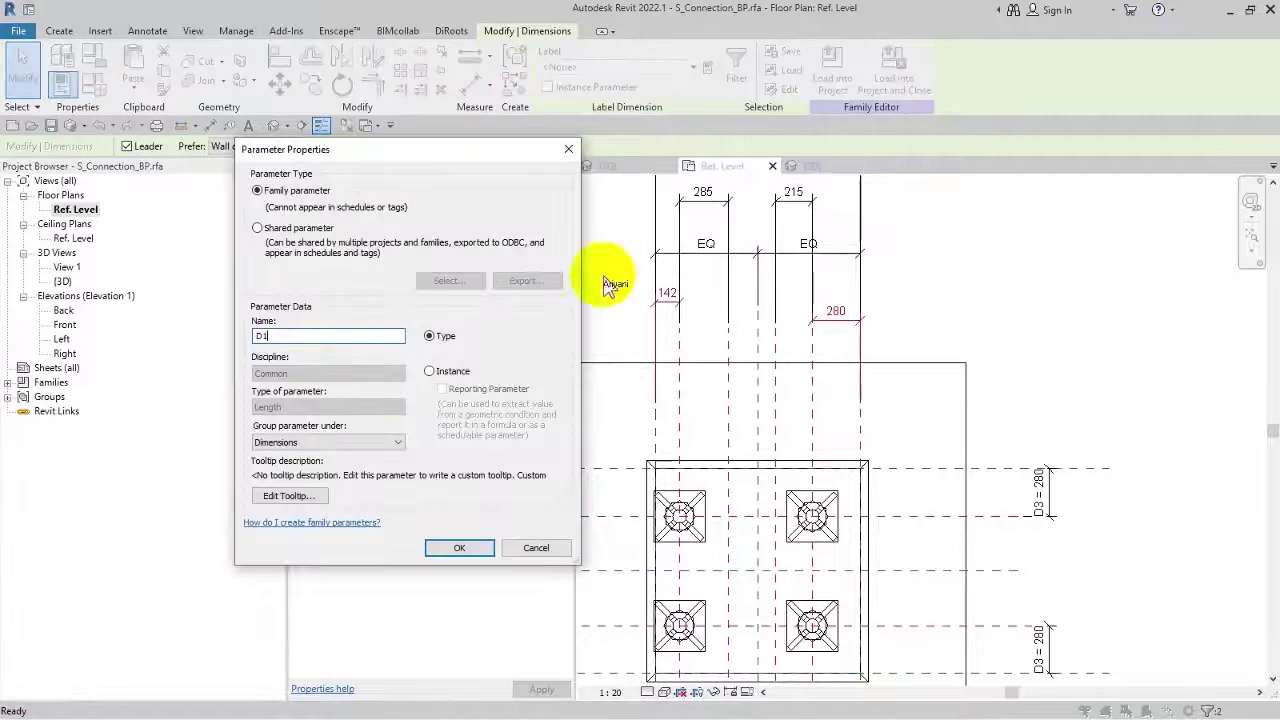
left_click(480, 547)
left_click(981, 310)
Label the two dimensions between the outer and inner vertical Anchor Reference planes with a new type parameter named D2.
middle_click_drag(981, 310, 958, 403)
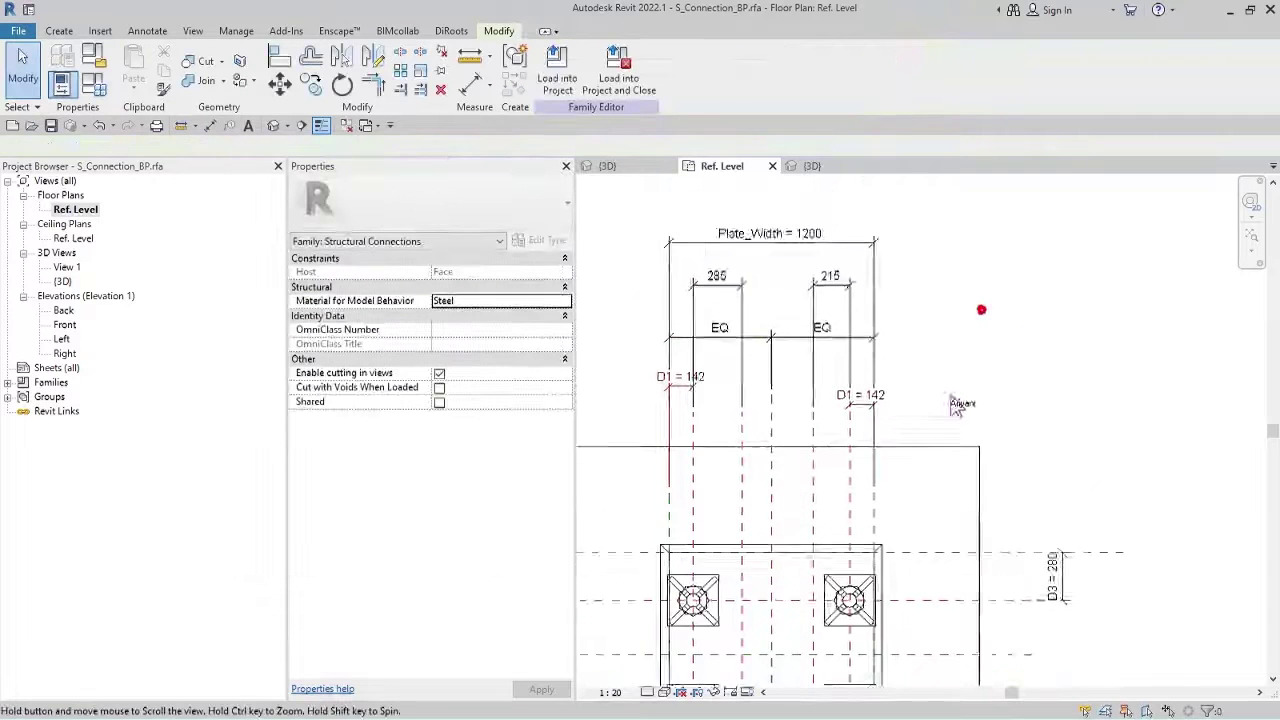
left_click(722, 310)
left_click(836, 310, "ctrl")
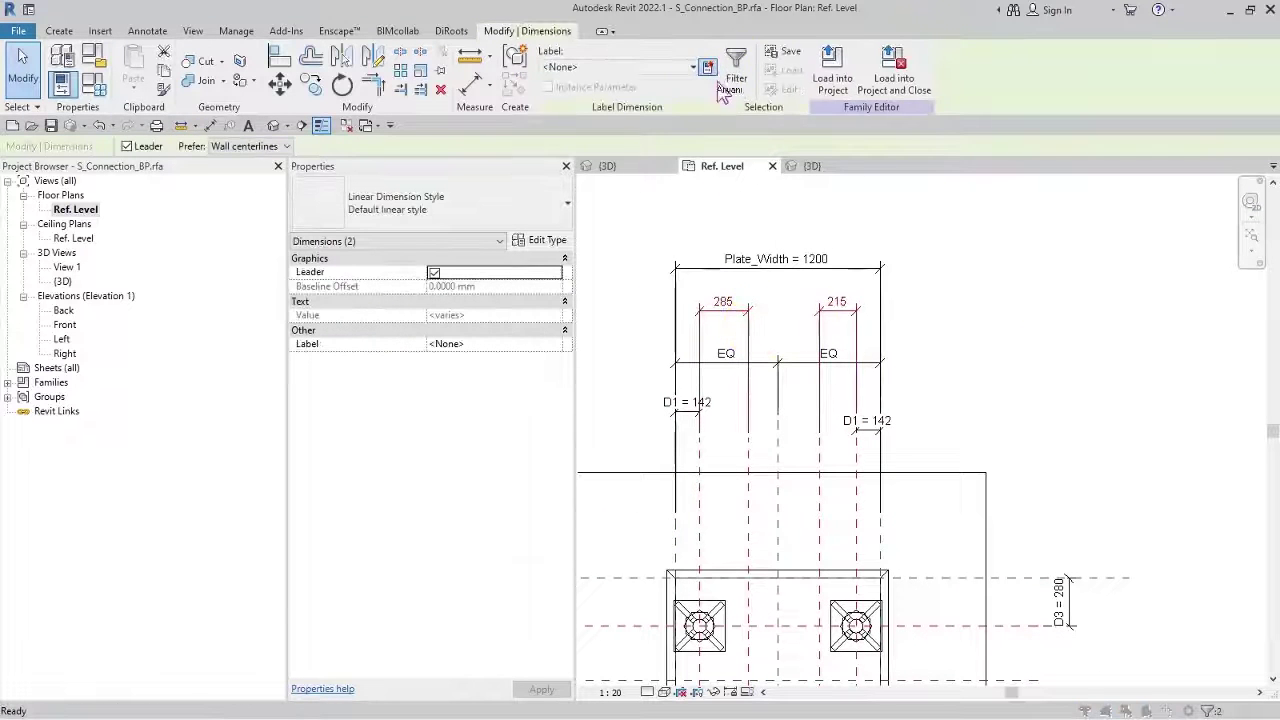
left_click(712, 74)
type("D2")
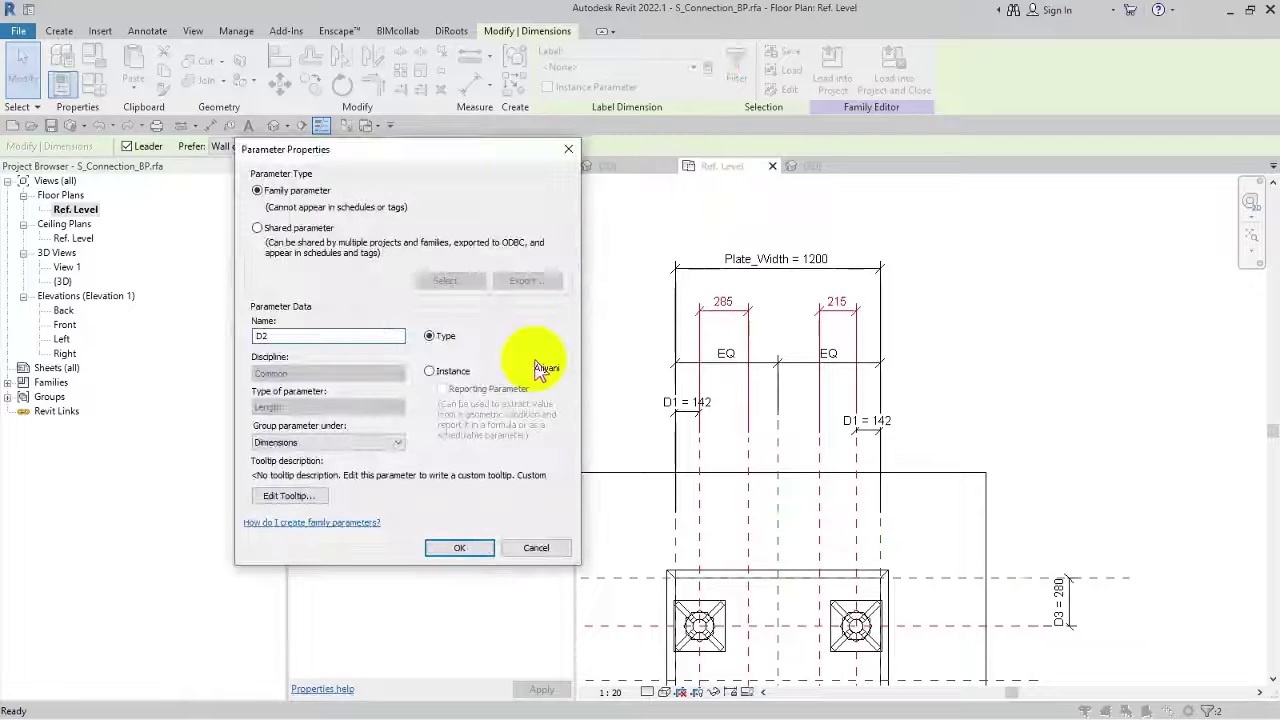
left_click(462, 547)
left_click(1045, 424)
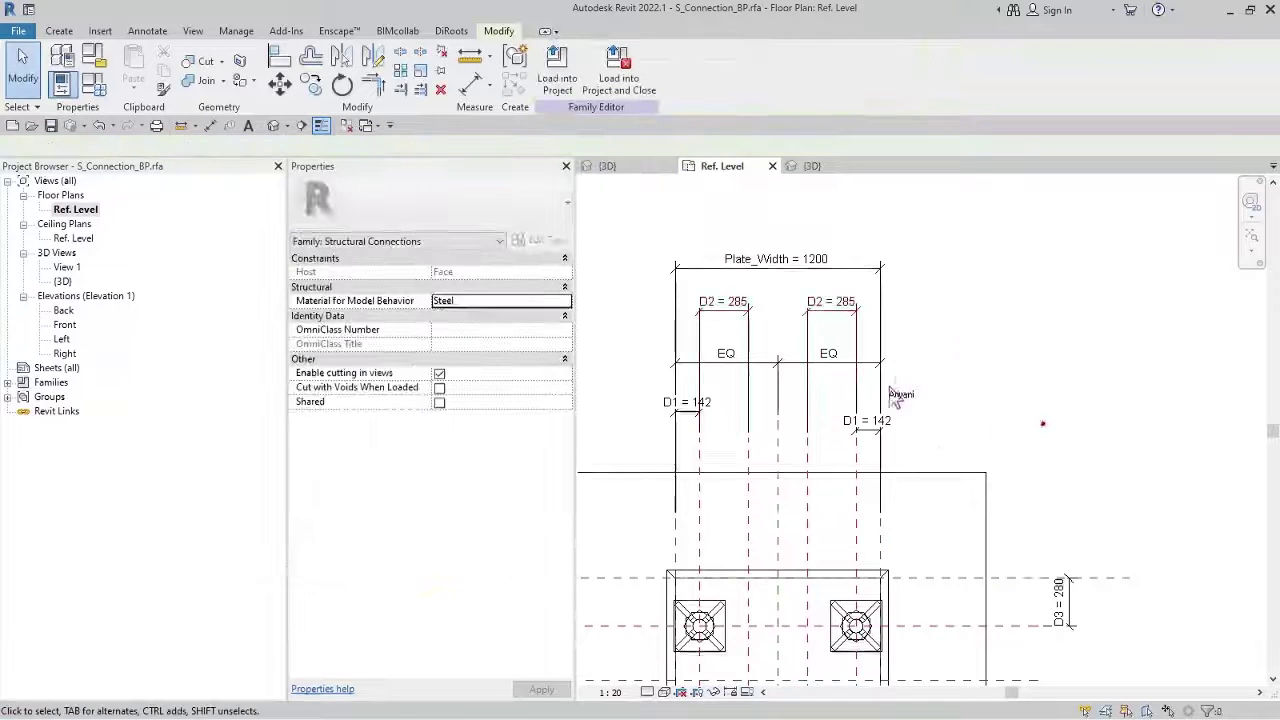
Switch to Levels.xlsx in Excel and examine the D1, D2 and D3 values on the COLUMN BASE PLATE sheet.
scroll(897, 396, "down", 2)
middle_click_drag(897, 396, 971, 249)
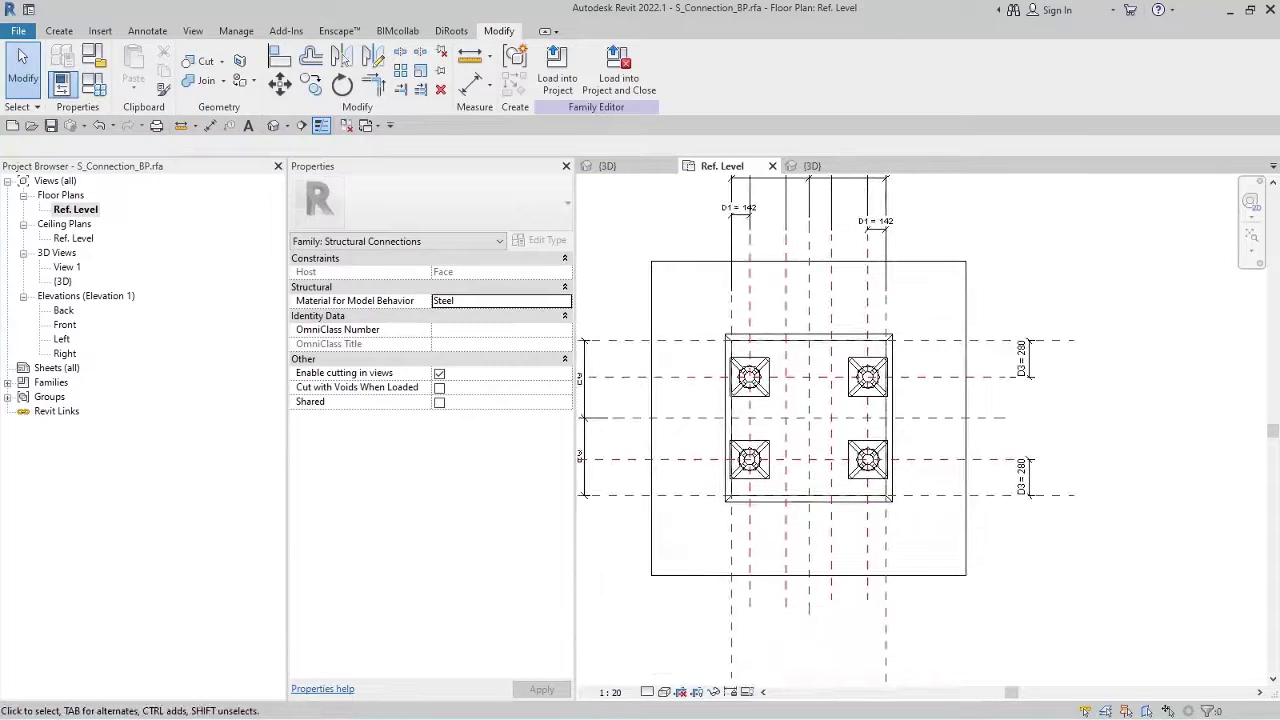
key("alt+Tab")
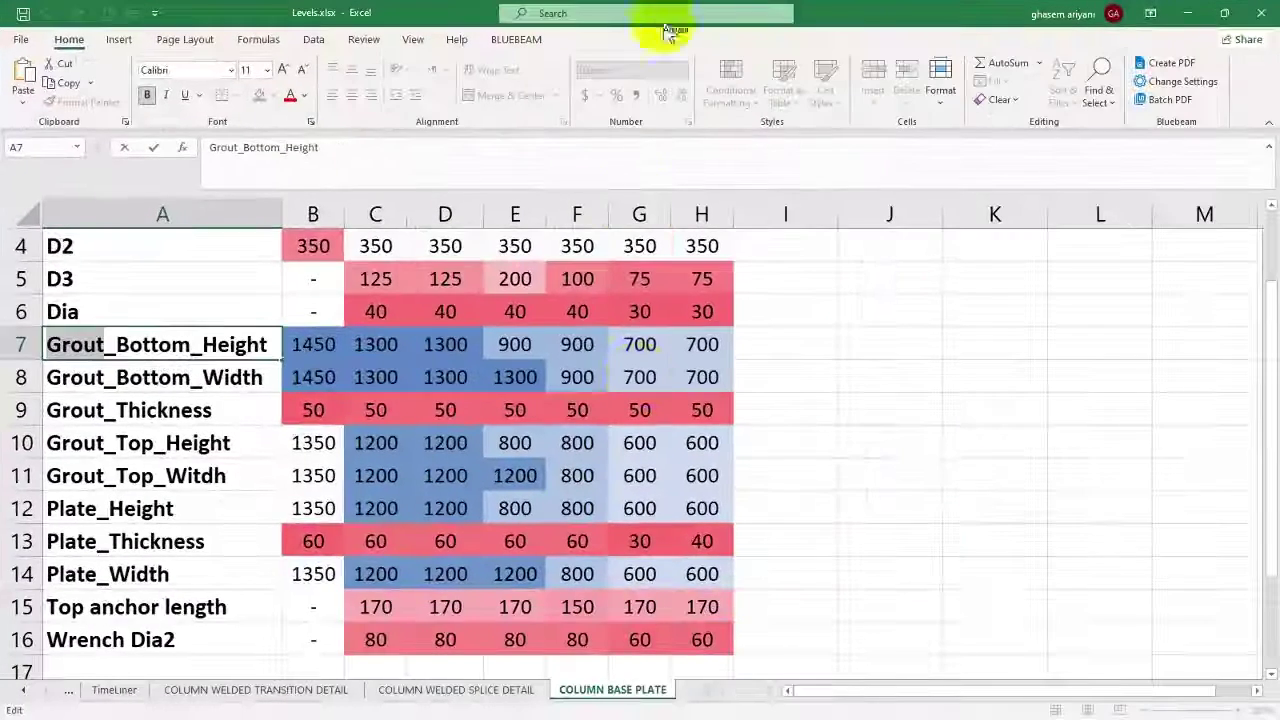
left_click(777, 432)
scroll(805, 446, "up", 1)
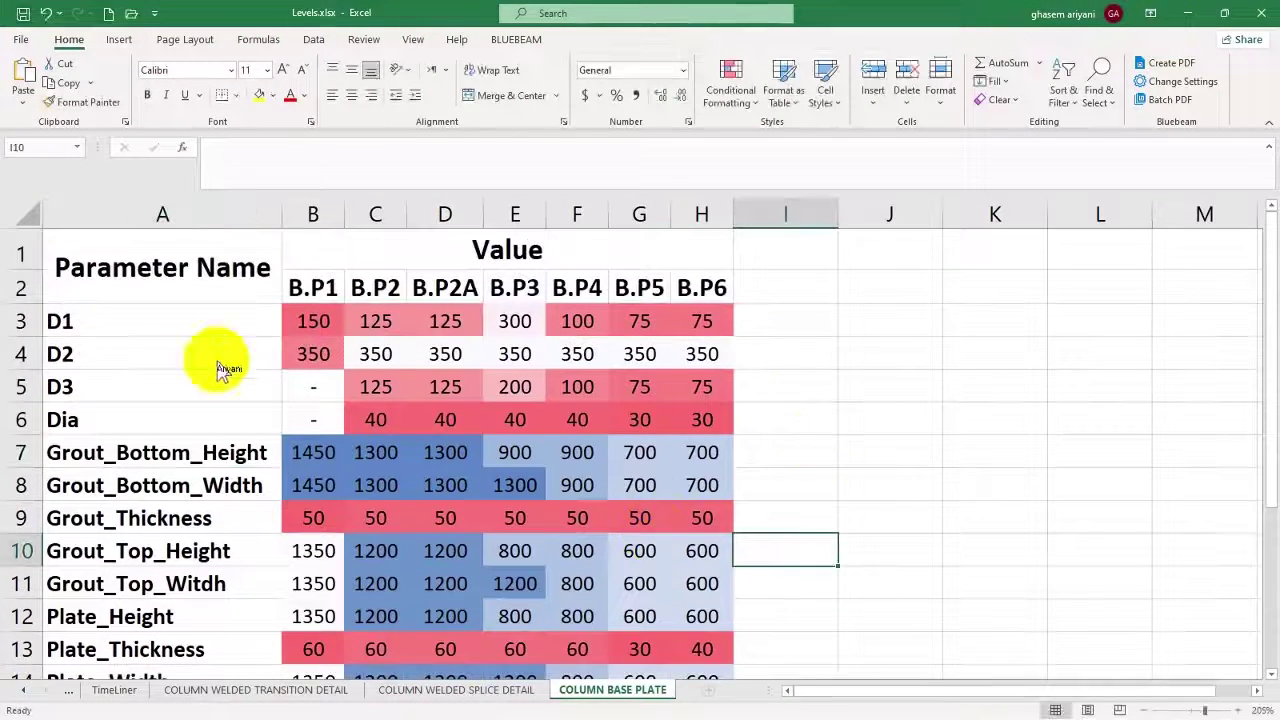
left_click(787, 245)
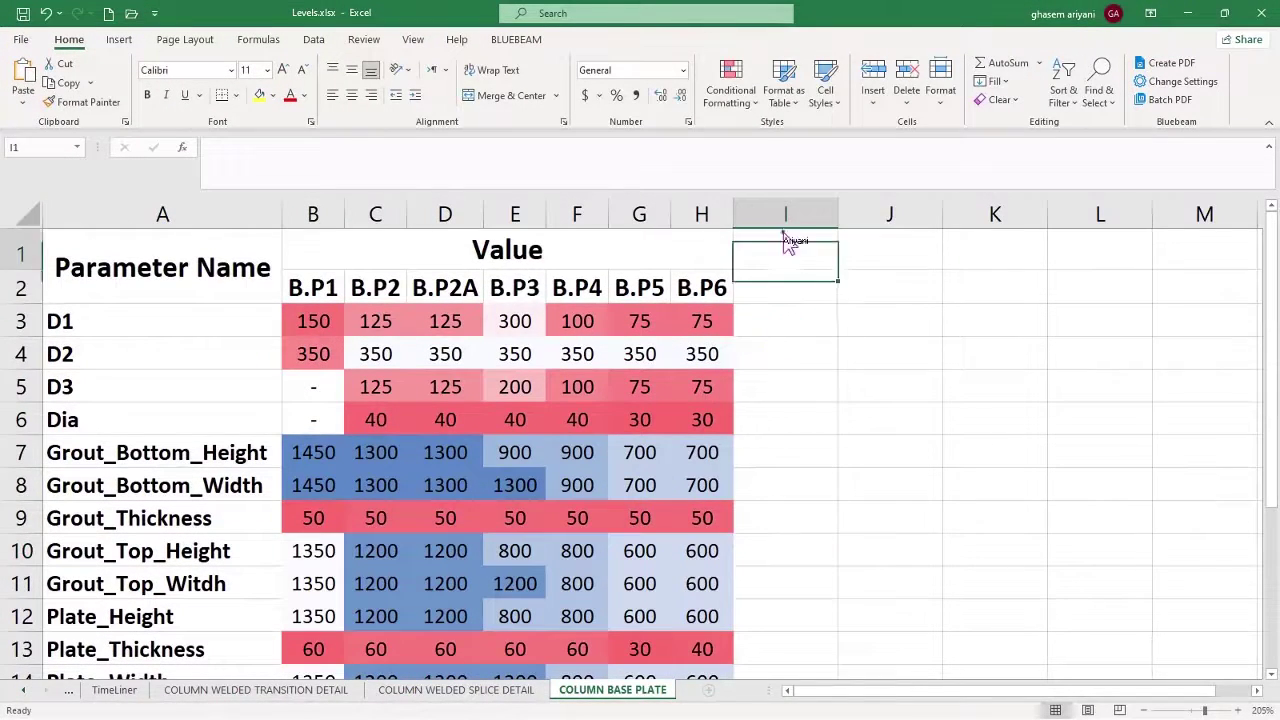
left_click(815, 291)
left_click(748, 331)
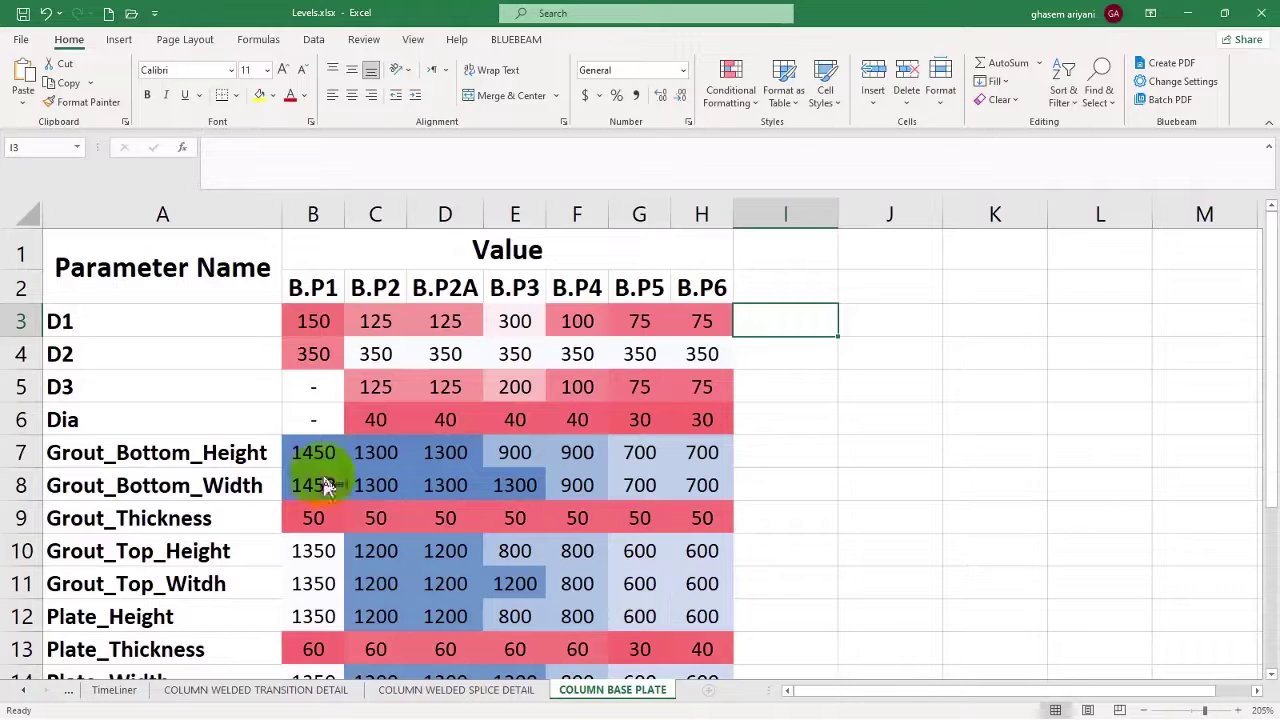
Examine the grout, plate and anchor parameters on the COLUMN BASE PLATE sheet, and return to the Ref. Level plan in Revit.
scroll(171, 540, "down", 1)
left_click(158, 480)
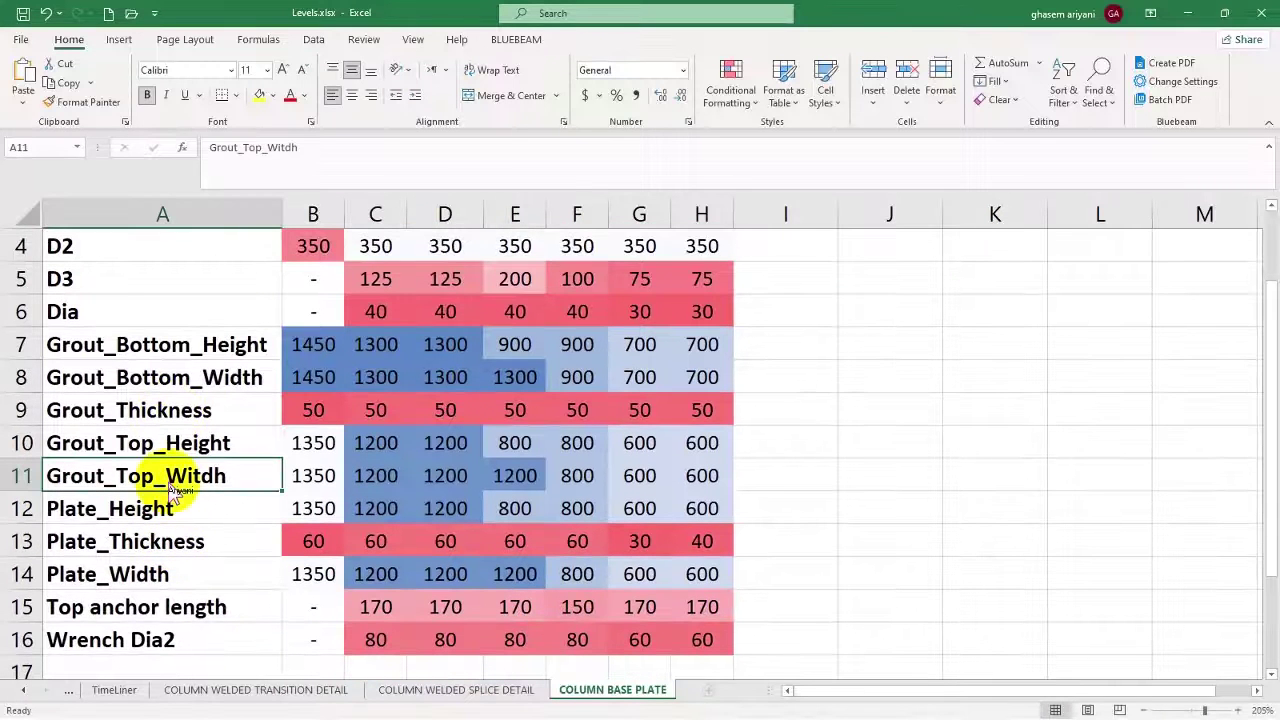
left_click(792, 482)
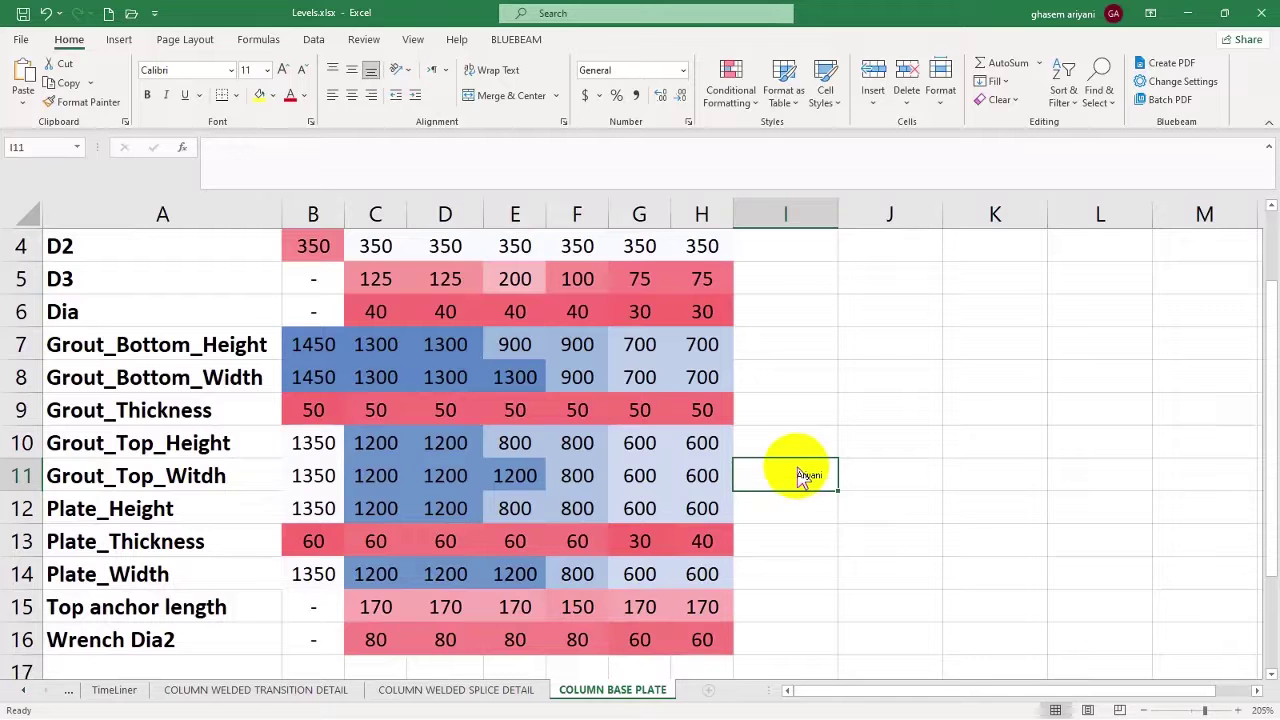
left_click(1188, 14)
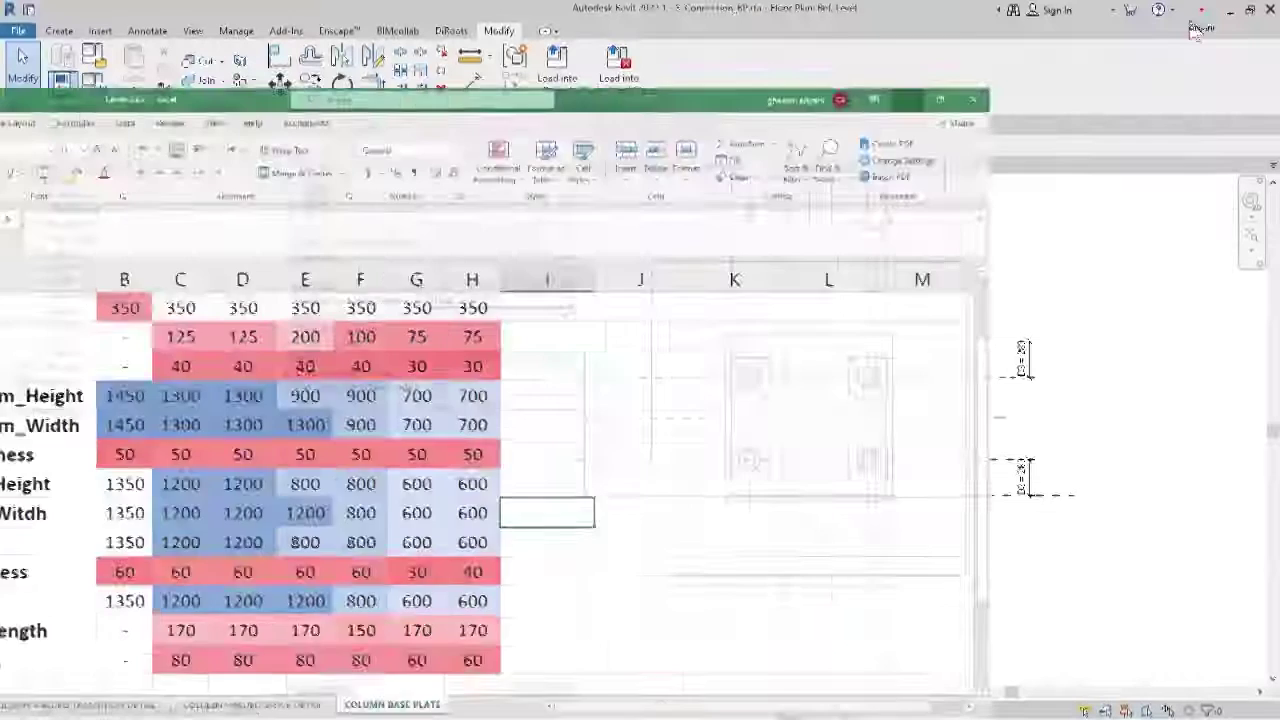
scroll(1045, 270, "down", 2)
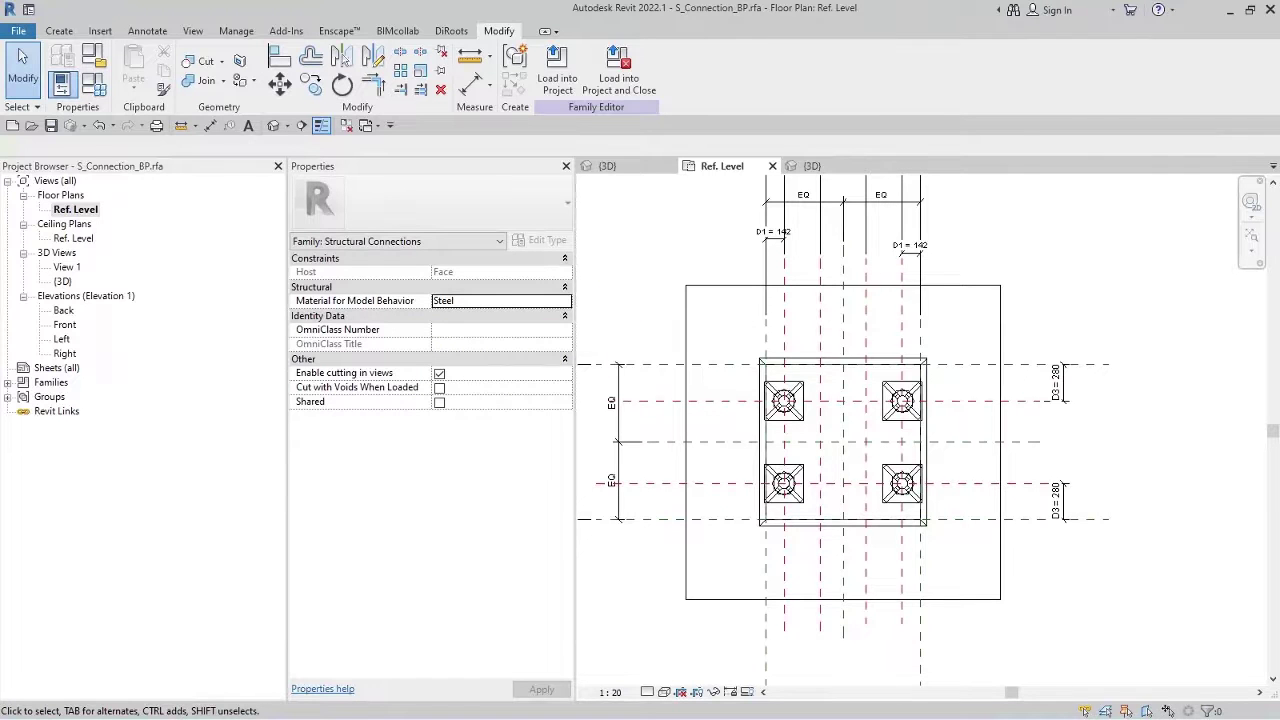
key("alt+Tab")
key("super+Down")
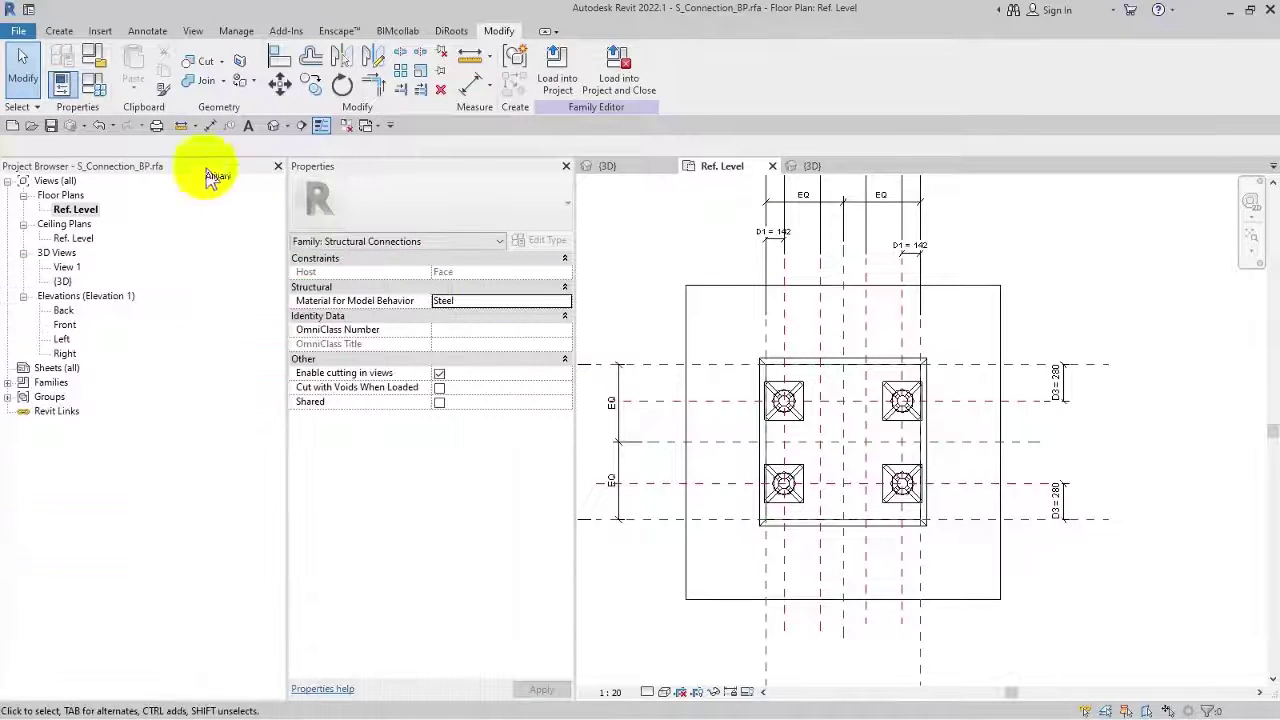
Set the family type parameters D1 to 125, D2 to 350 and D3 to 125, and apply them to the base plate.
left_click(93, 82)
left_click(342, 222)
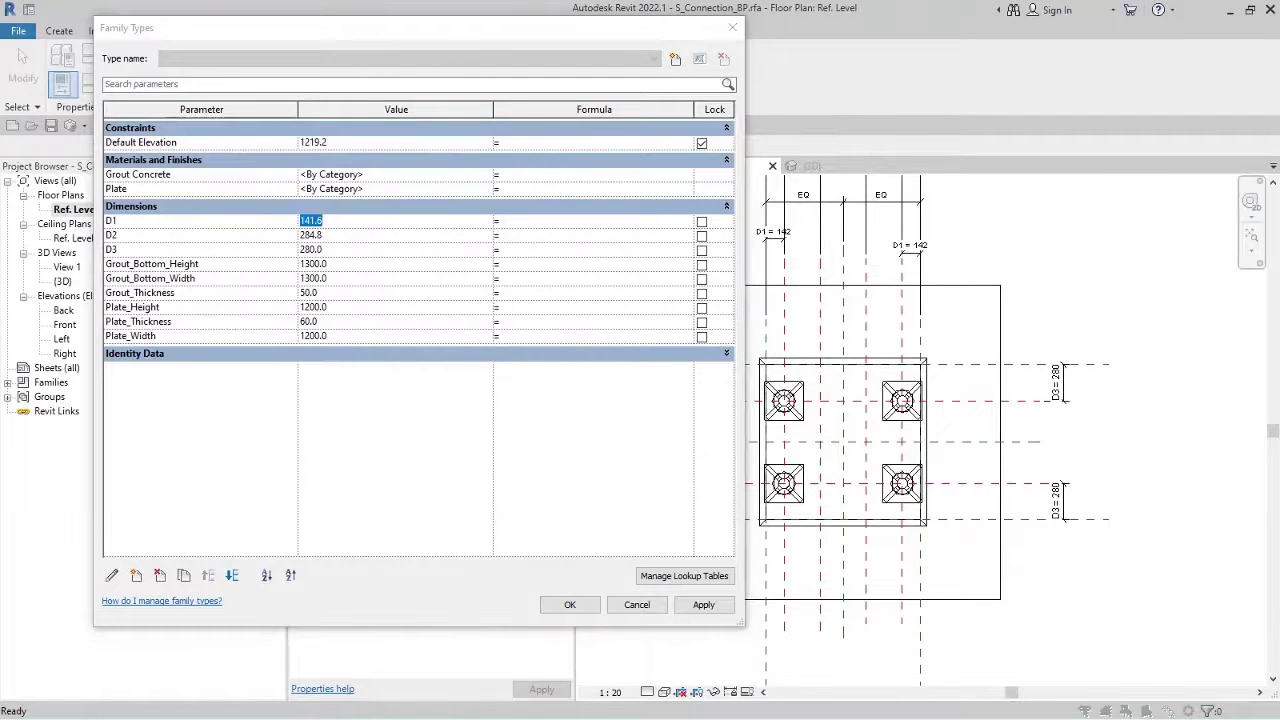
left_click(356, 221)
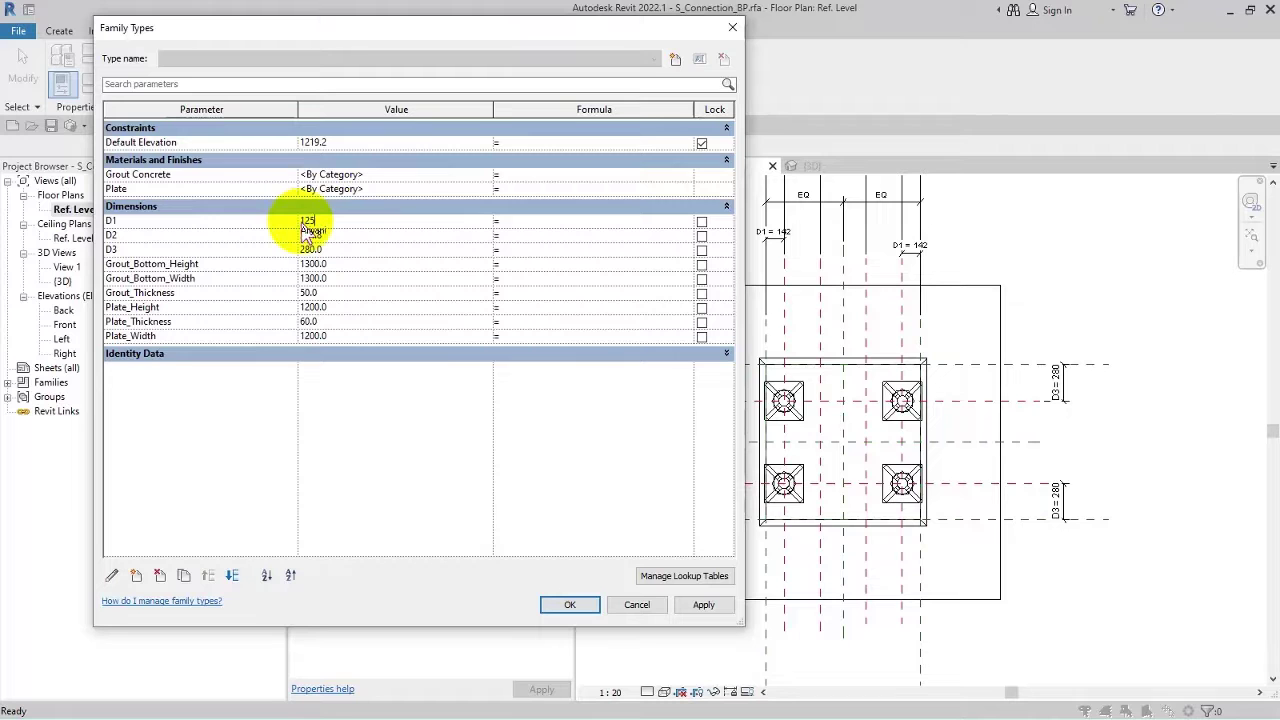
left_click(352, 236)
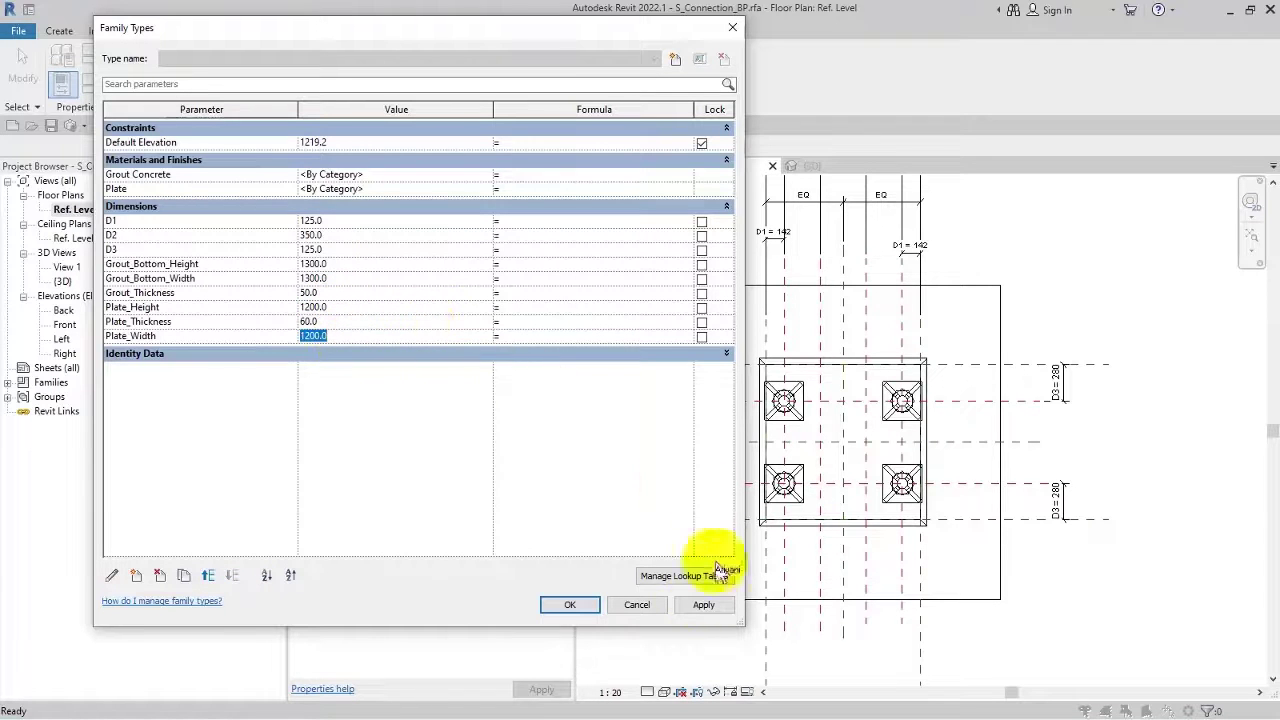
left_click(708, 606)
left_click(634, 605)
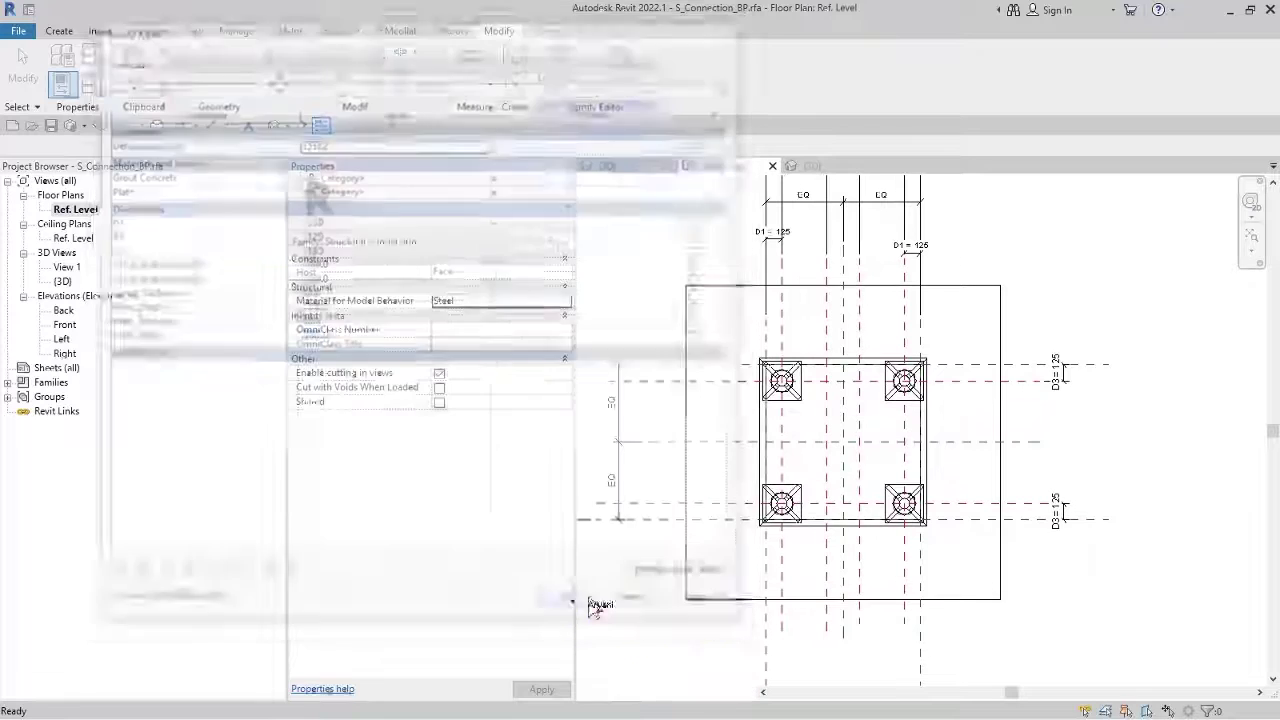
Switch to the 3D view and open the type properties of the front-left S_AnchorBolt.
left_click(273, 125)
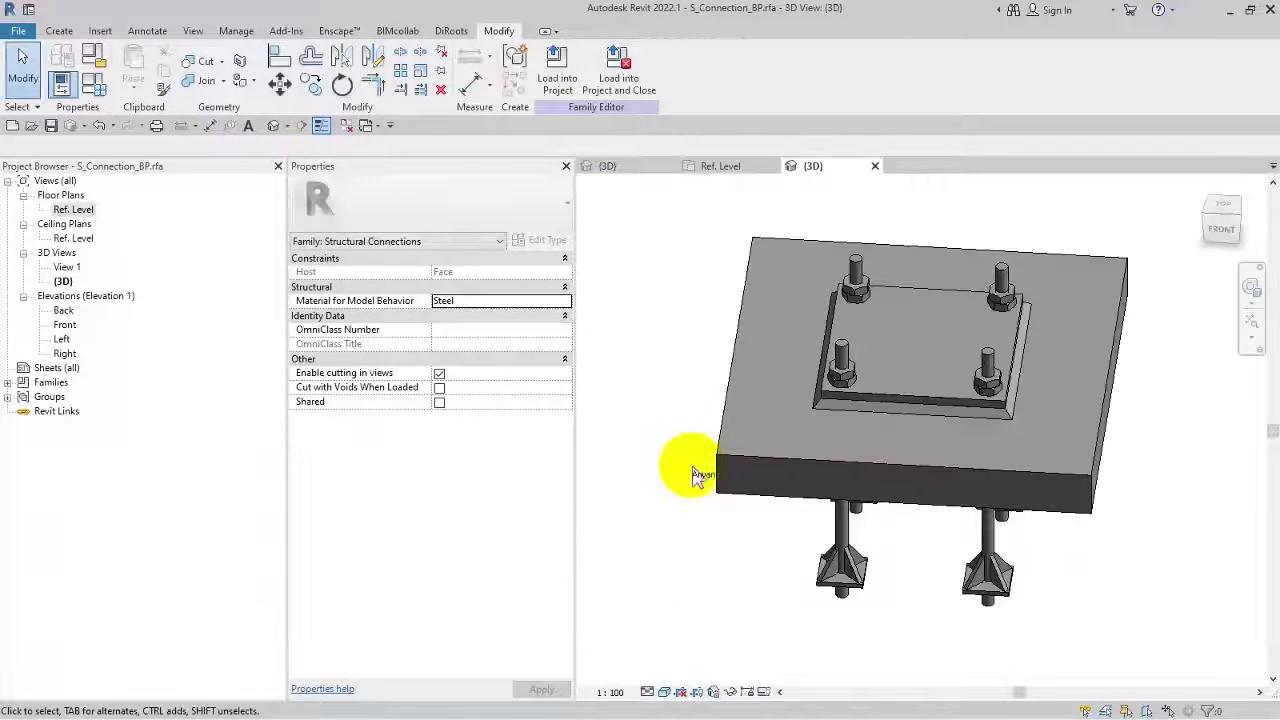
middle_click_drag(686, 543, 845, 540, "shift")
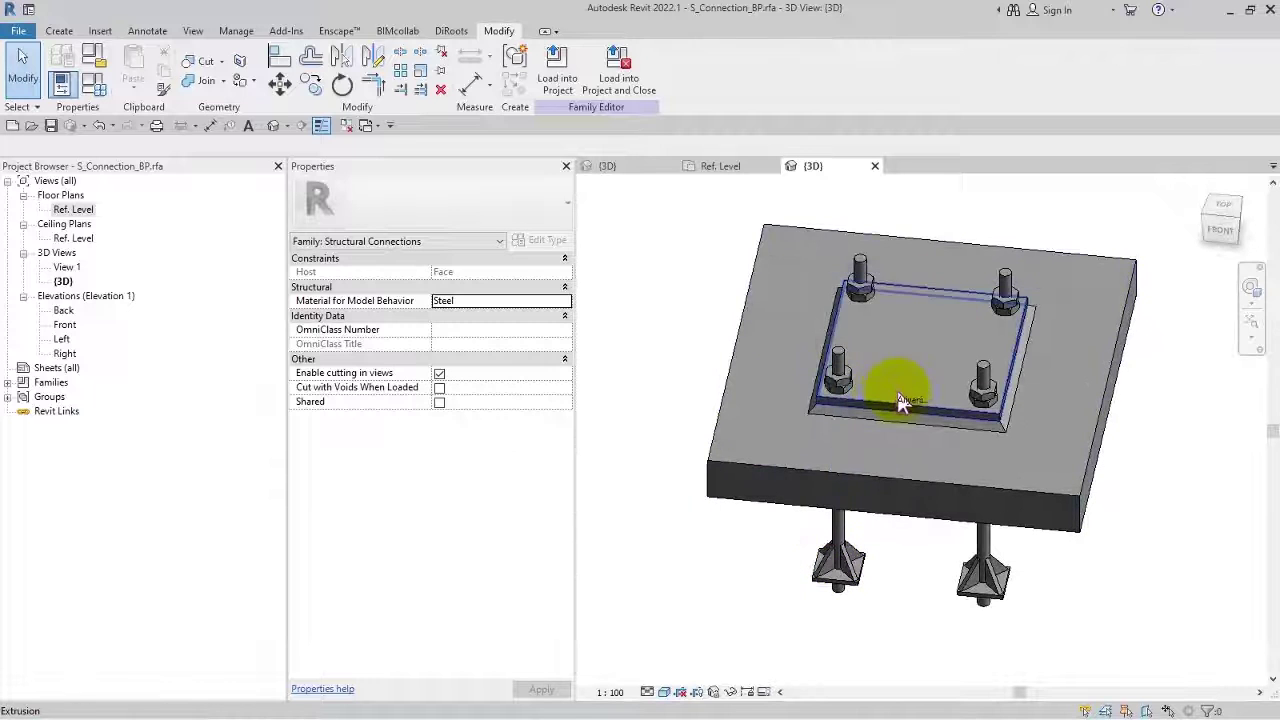
left_click(840, 373)
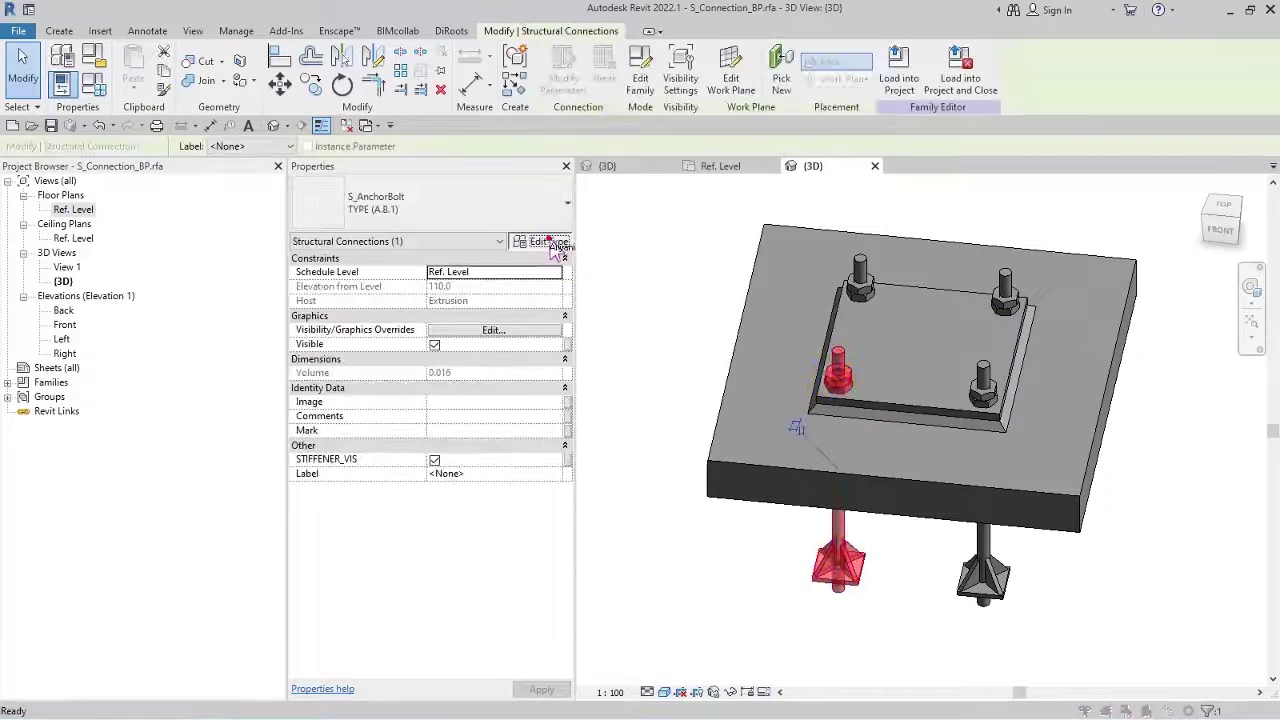
left_click(551, 245)
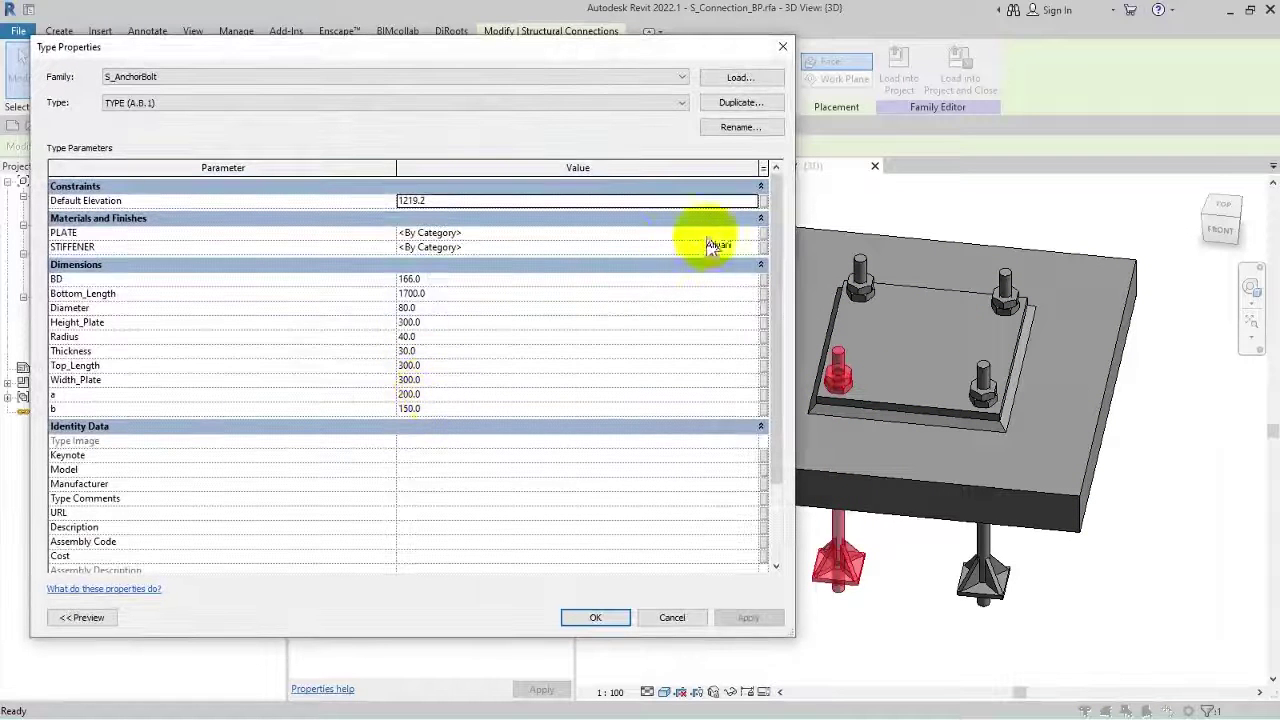